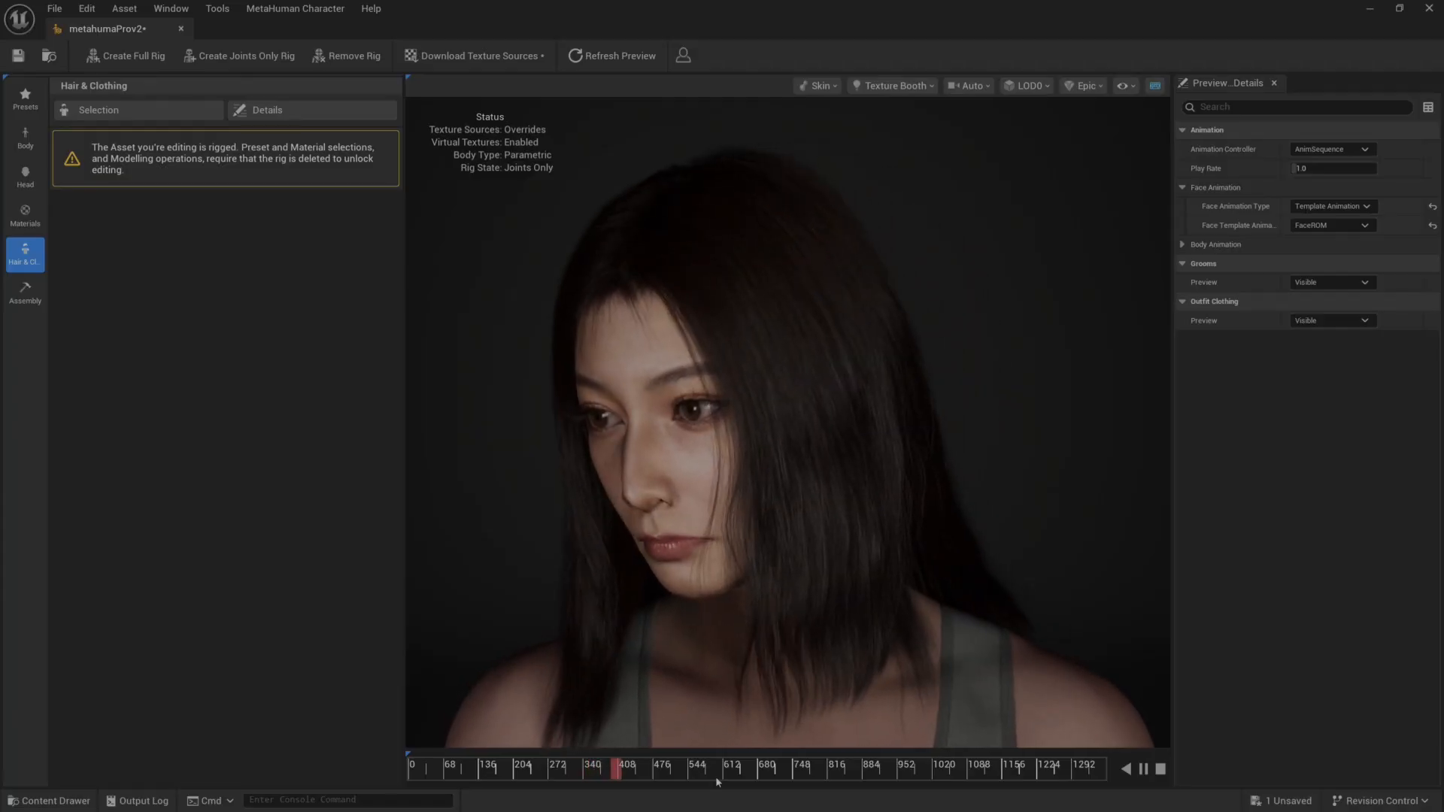
Review the Doubao chat's head-reference prompt and the generated face images from the different view angles.
scroll(547, 391, "up", 1)
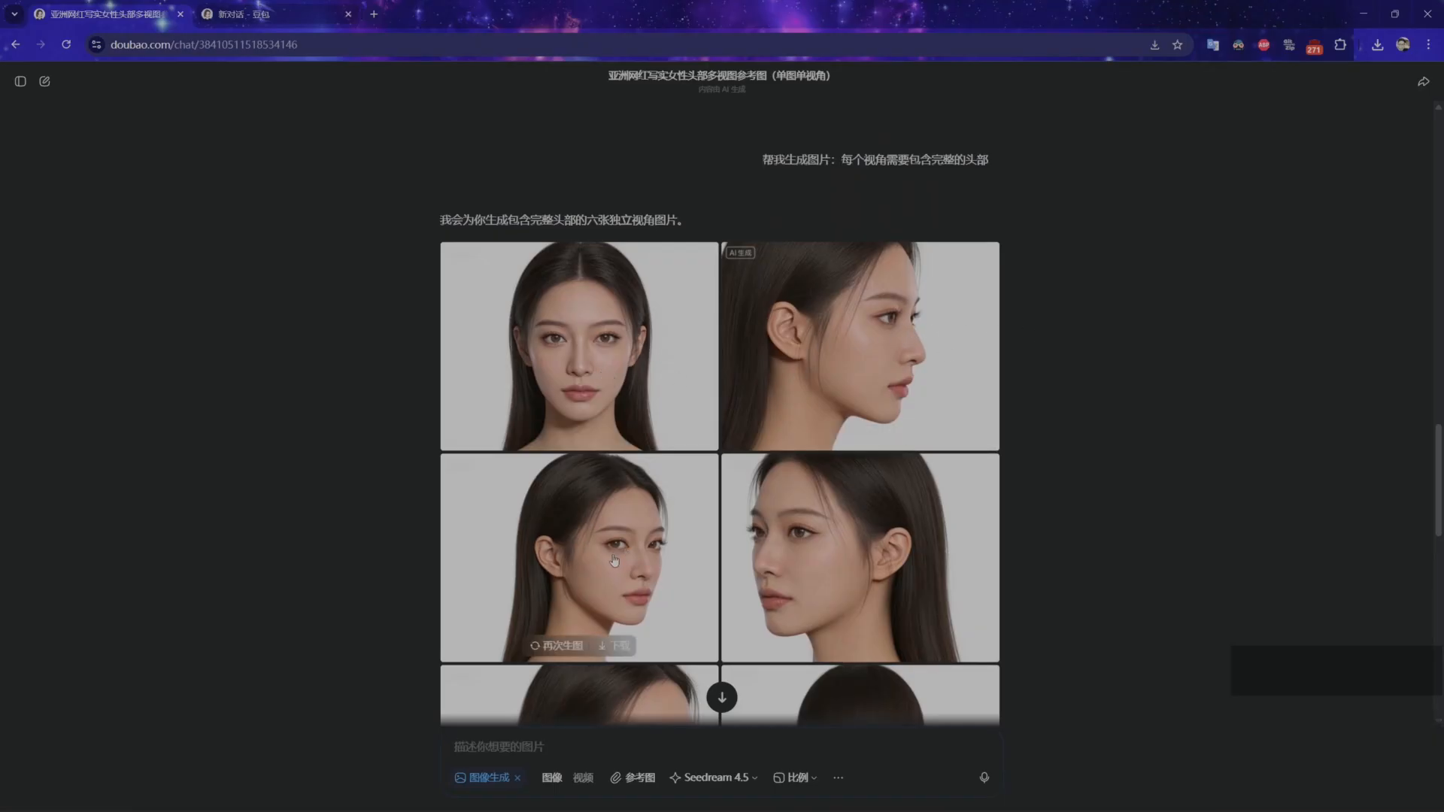
scroll(614, 560, "up", 20)
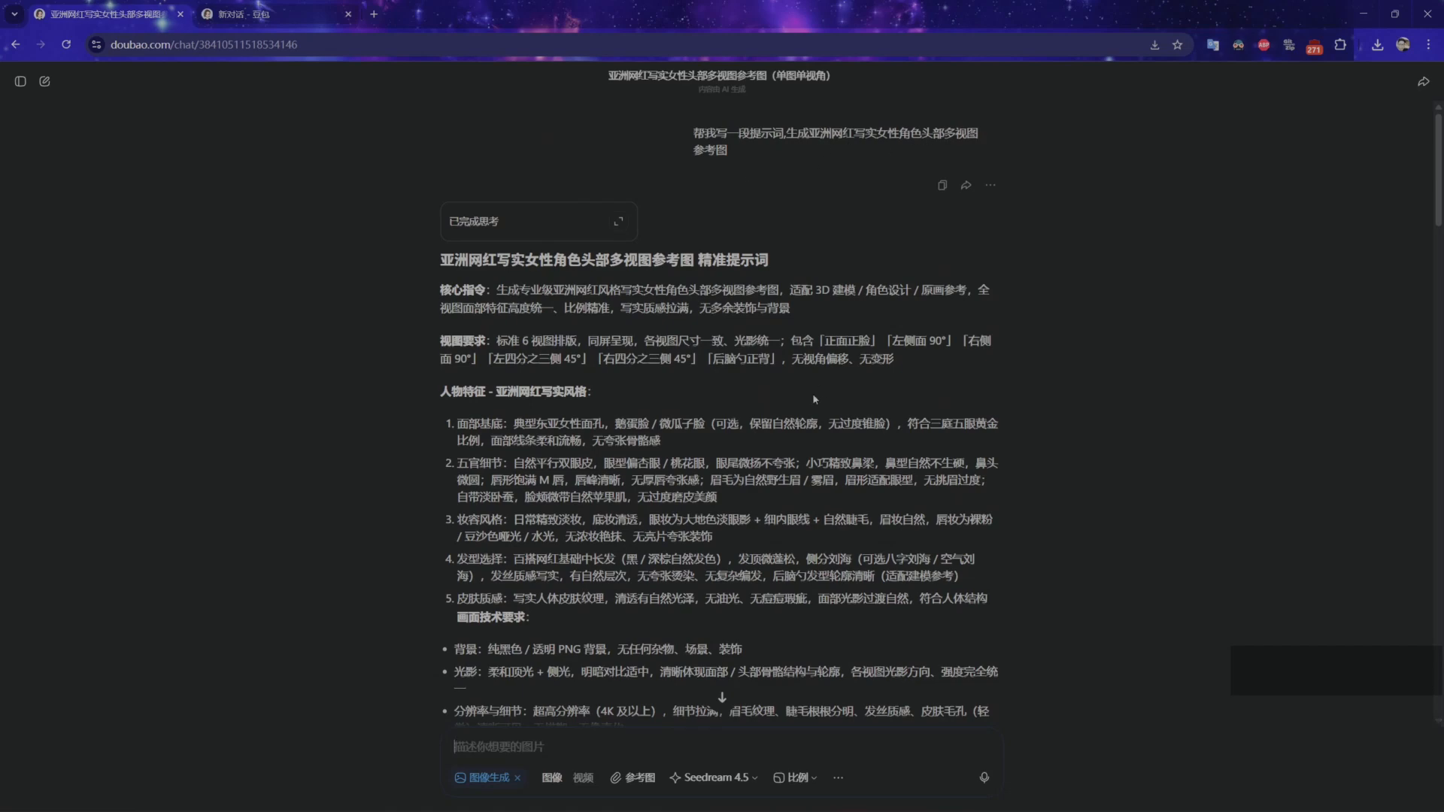
scroll(814, 399, "down", 15)
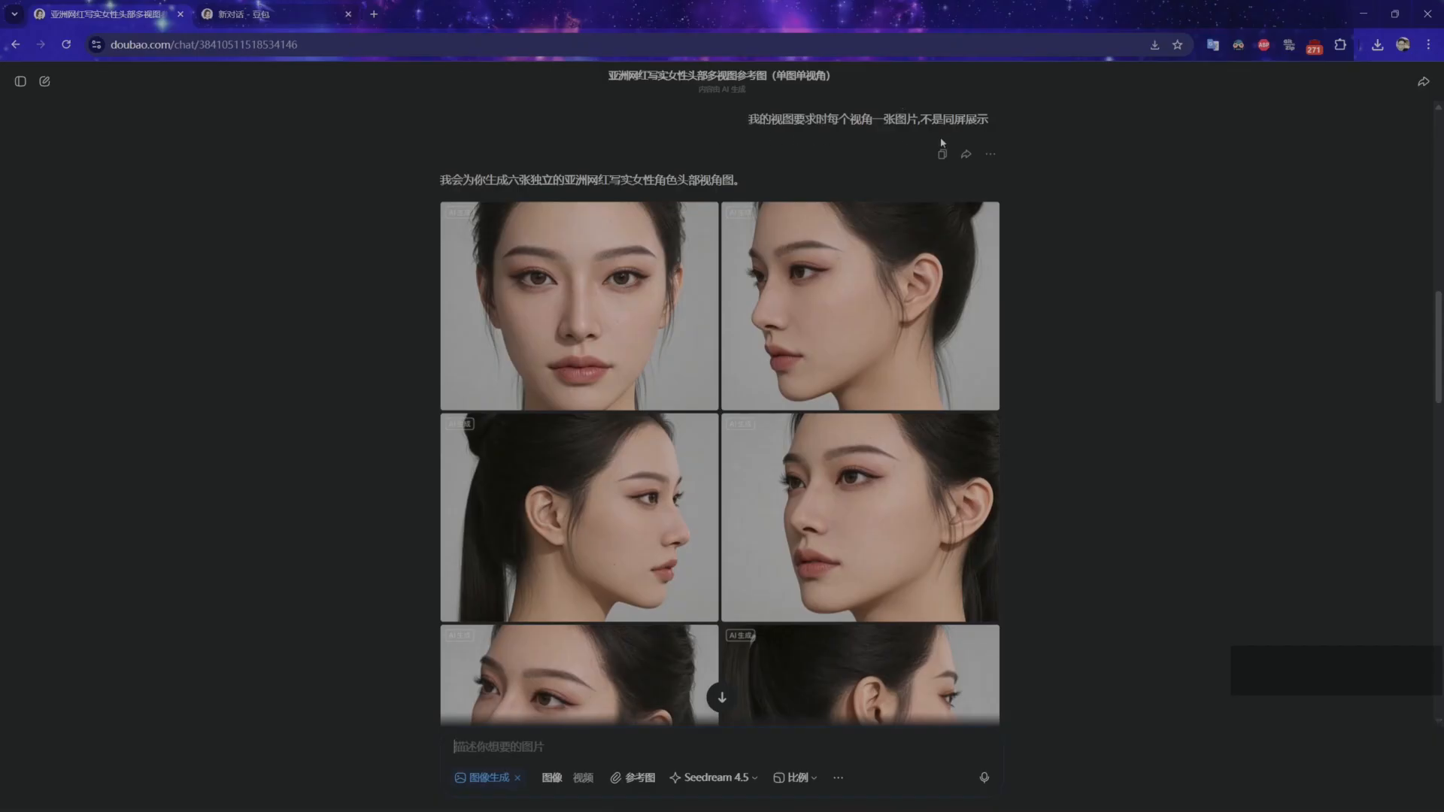
scroll(668, 391, "down", 3)
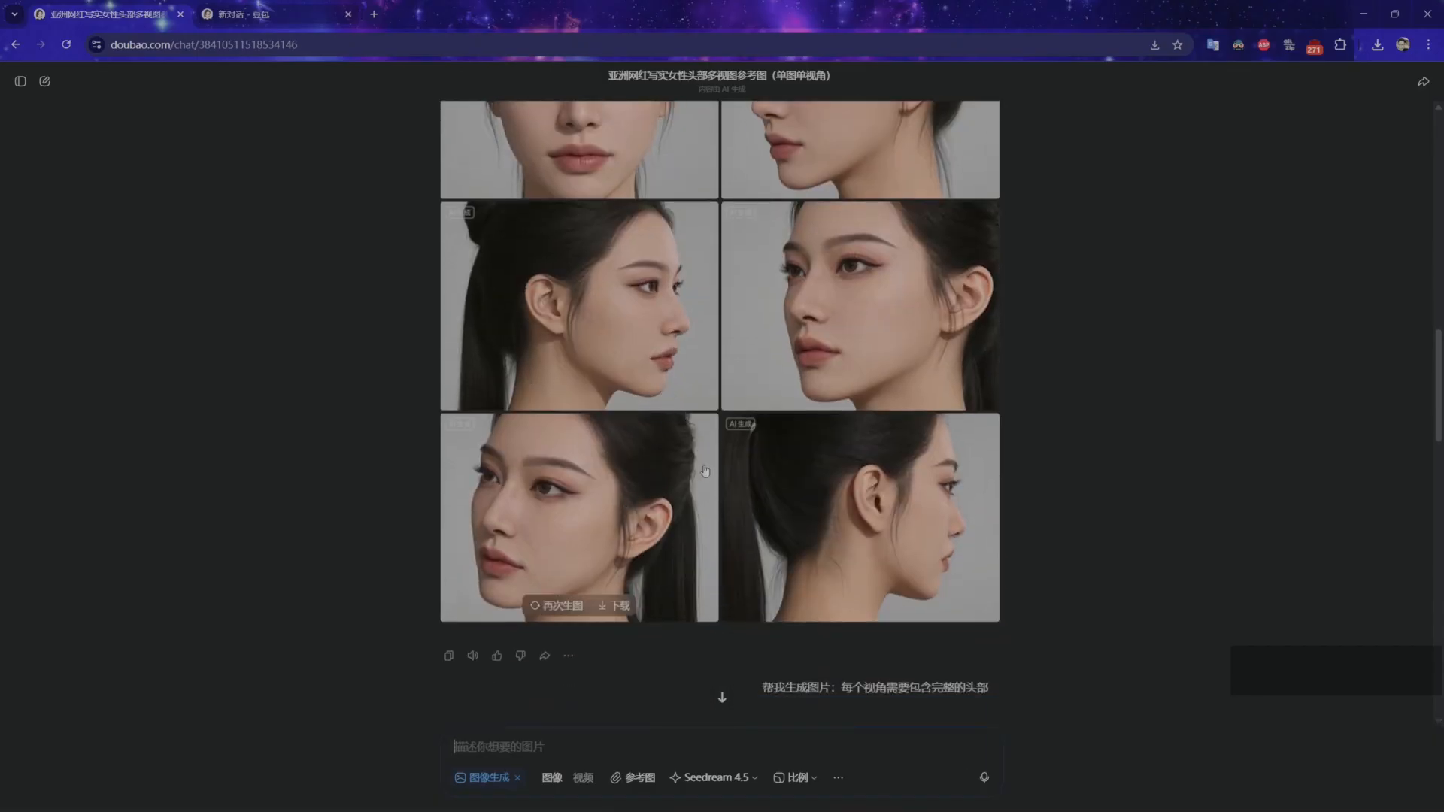
scroll(613, 397, "down", 8)
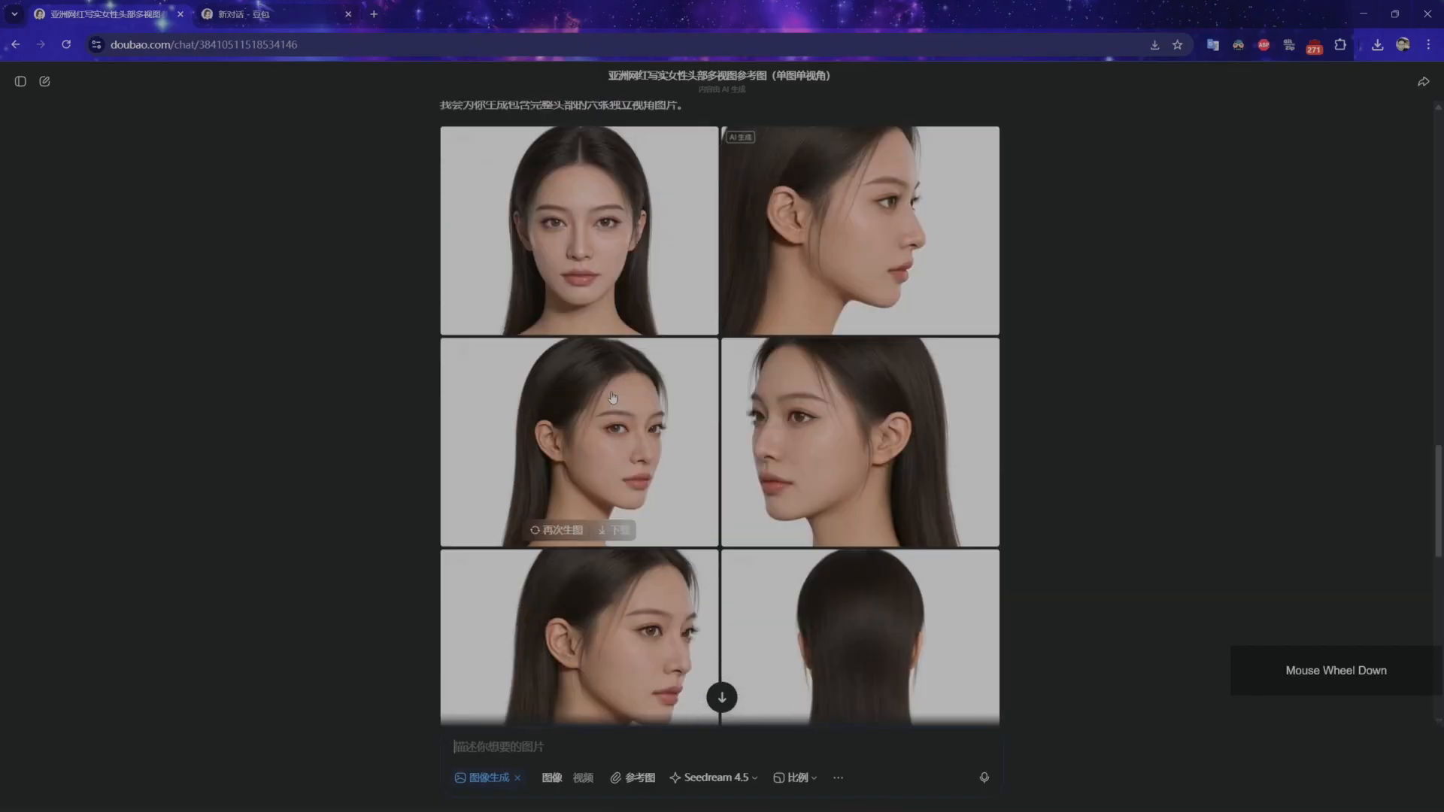
scroll(613, 323, "up", 1)
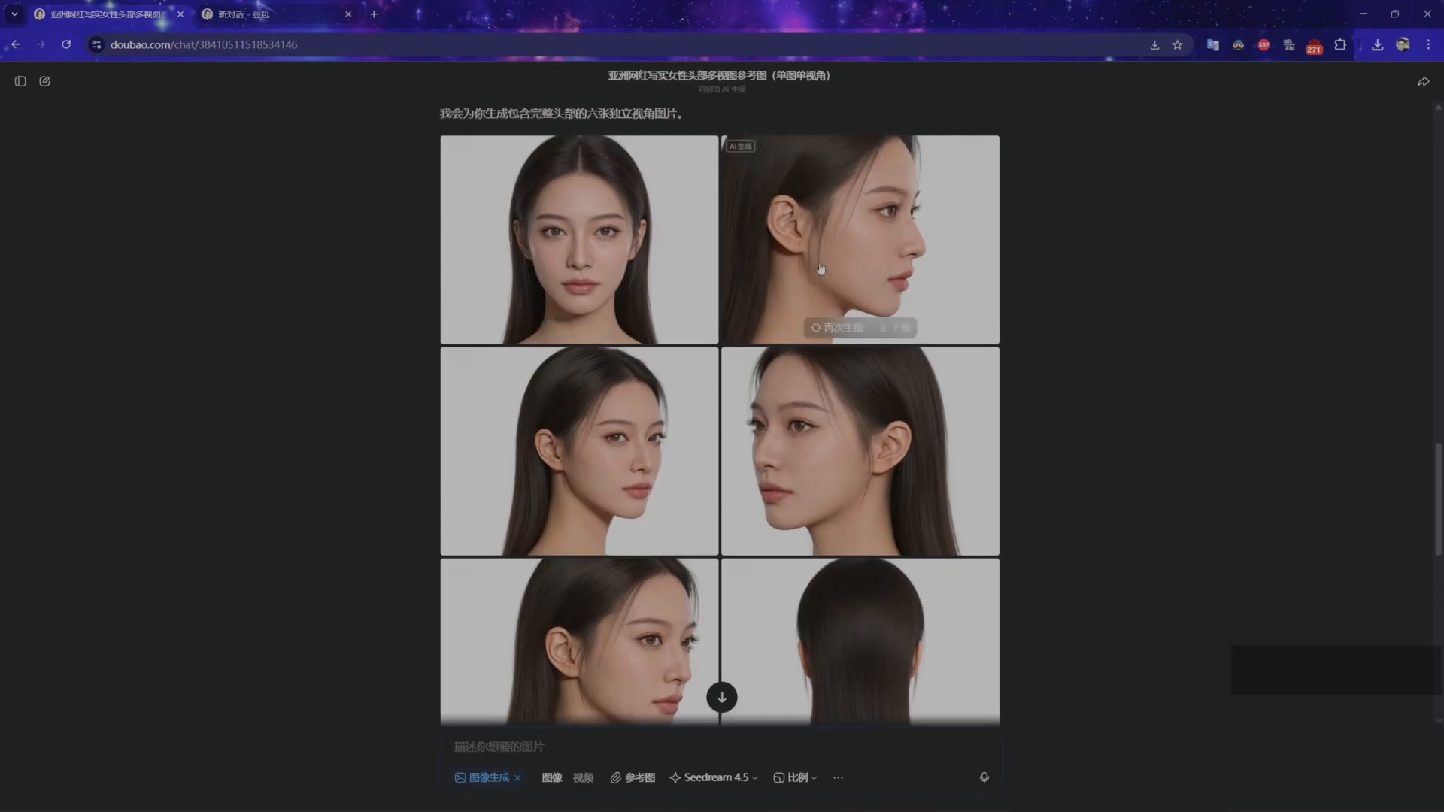
scroll(752, 519, "down", 2)
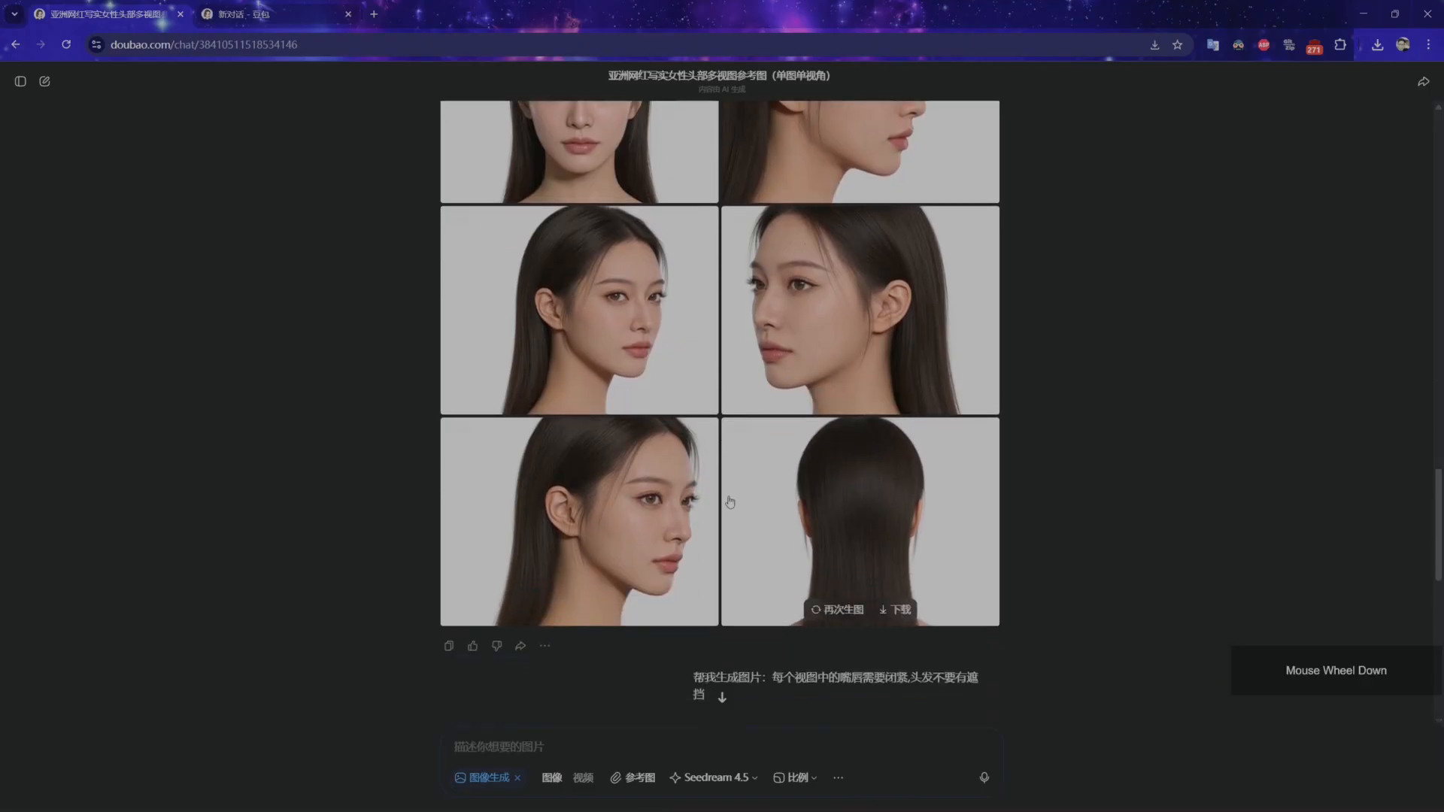
scroll(730, 502, "down", 2)
scroll(665, 576, "up", 1)
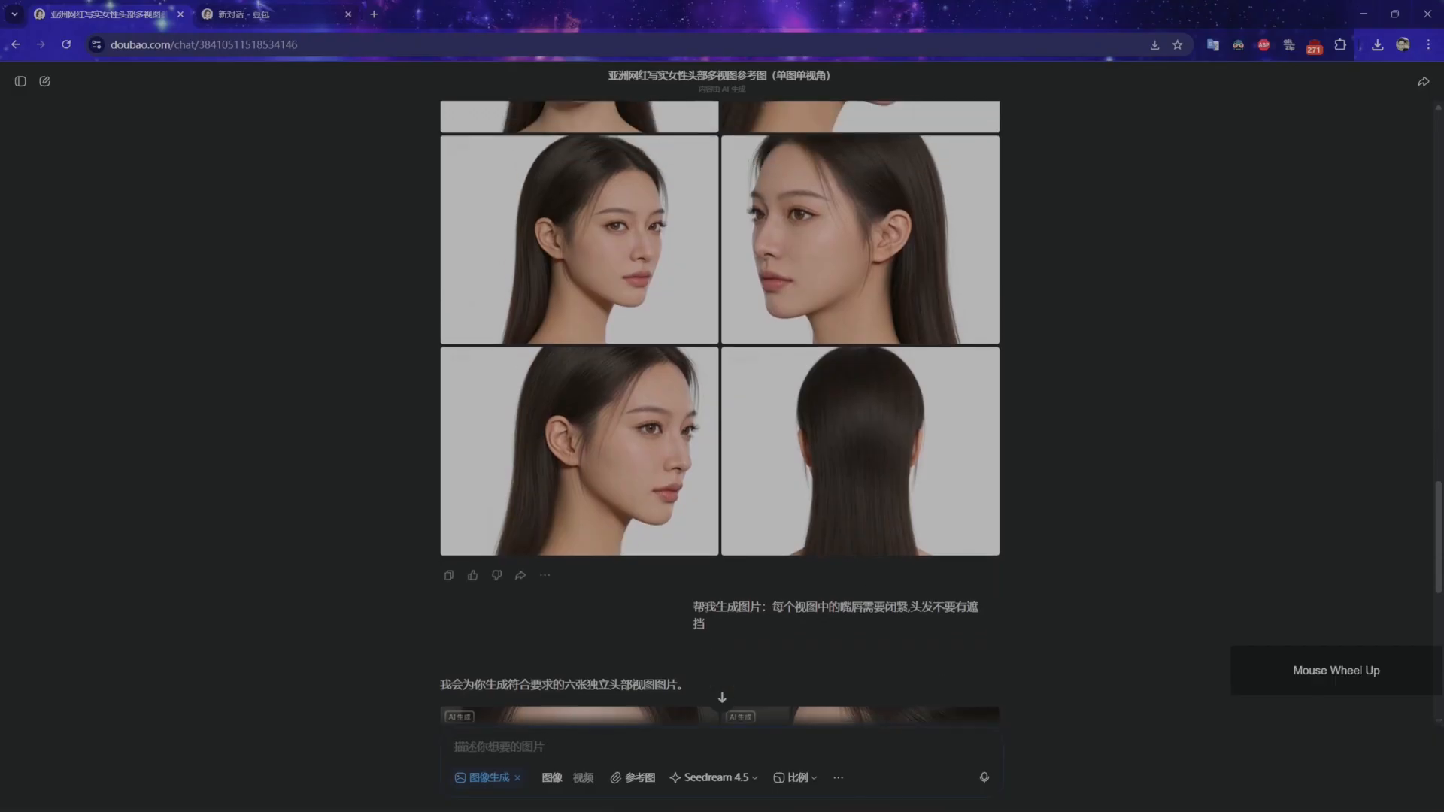
Open front.png from the multiviewImges folder and browse through the other saved face view images.
mouse_move(707, 801)
left_click(587, 745)
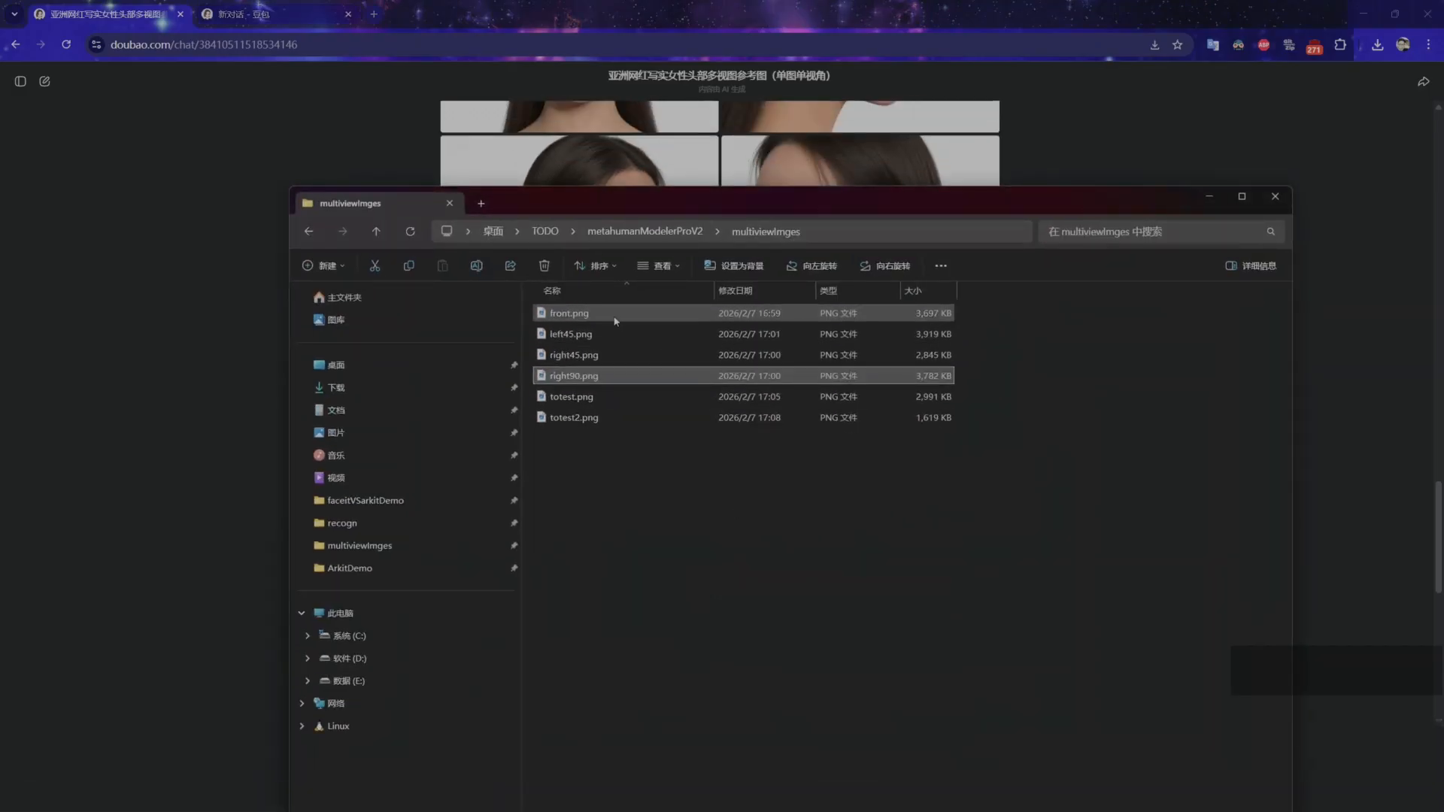
double_click(569, 313)
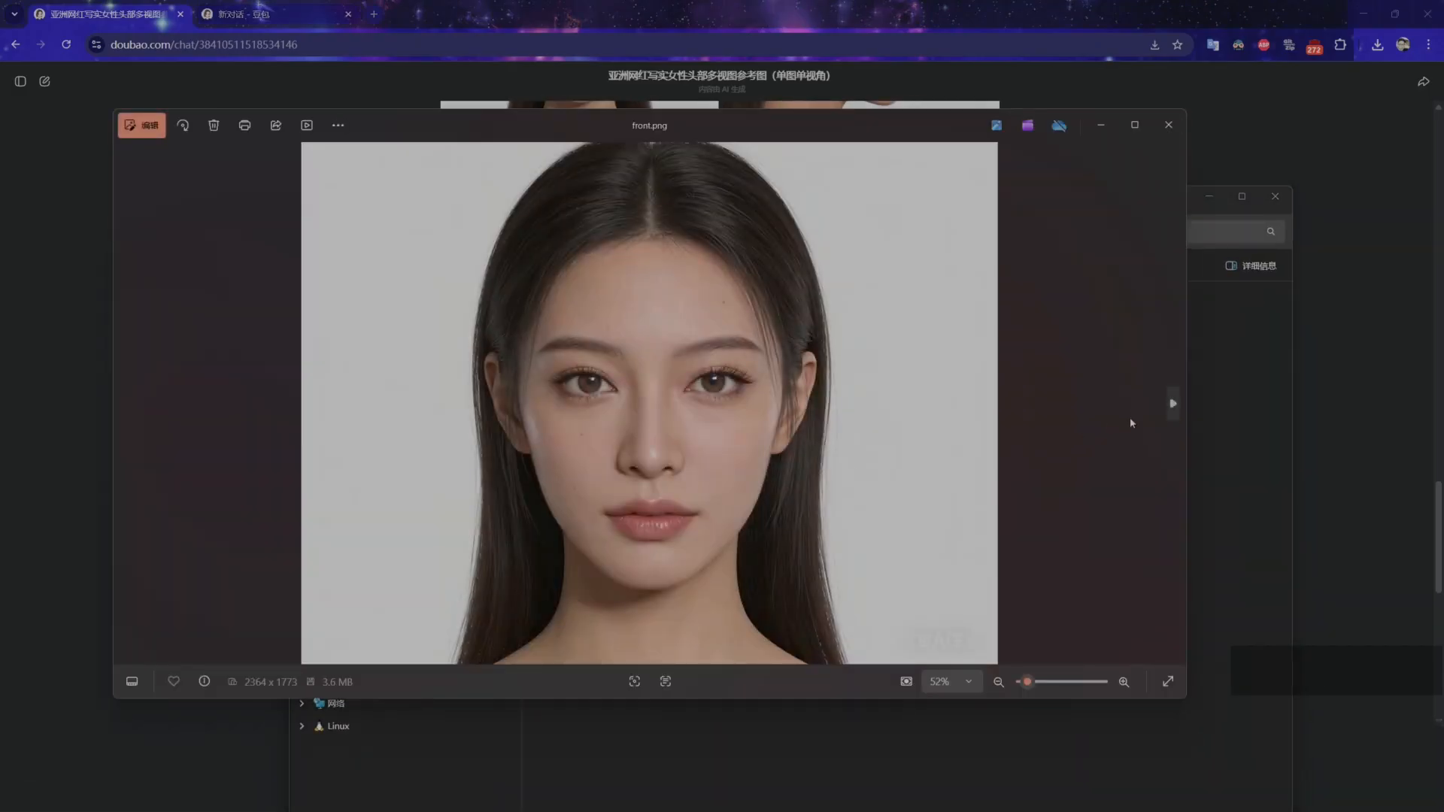
left_click(1168, 409)
left_click(1168, 408)
left_click(1168, 408)
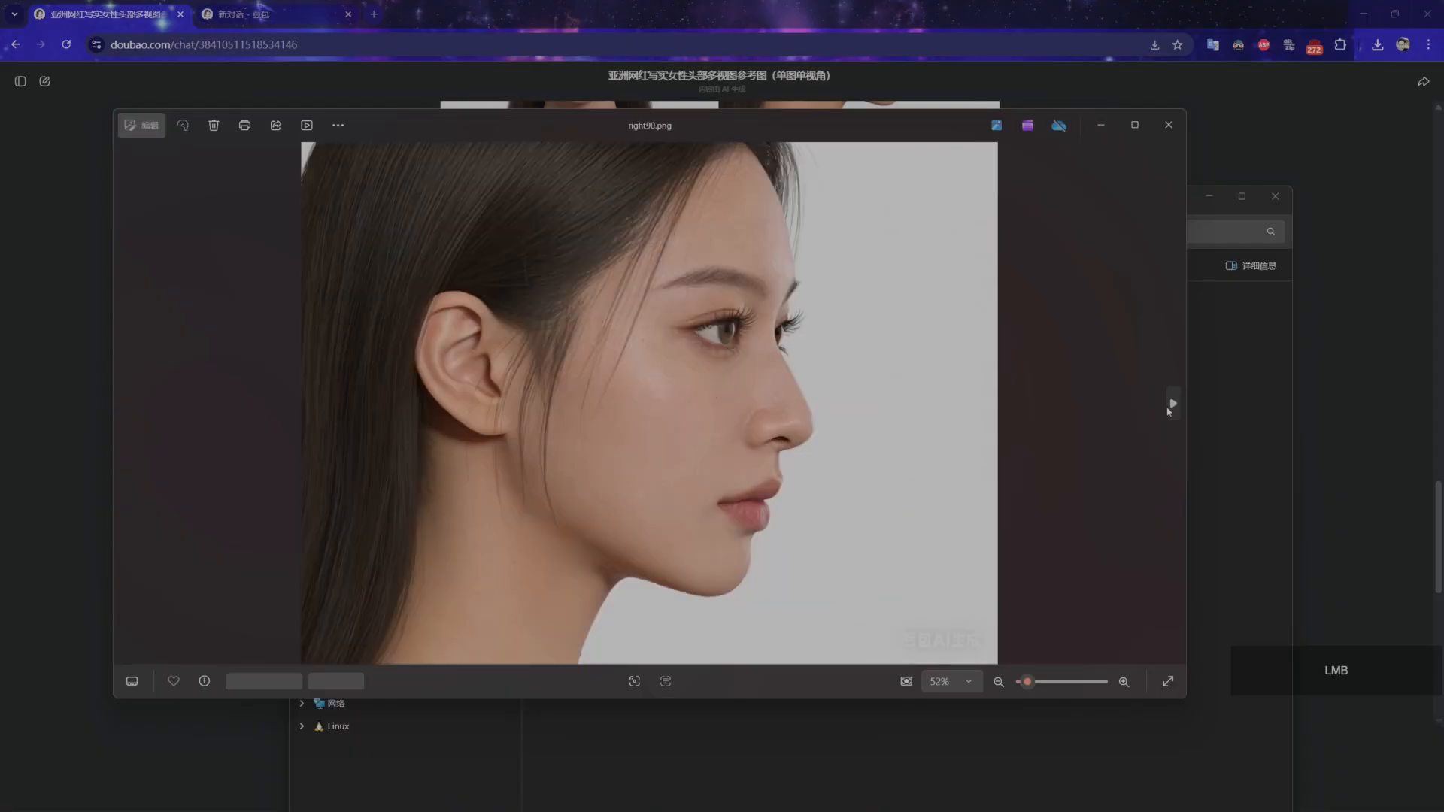
left_click(1169, 408)
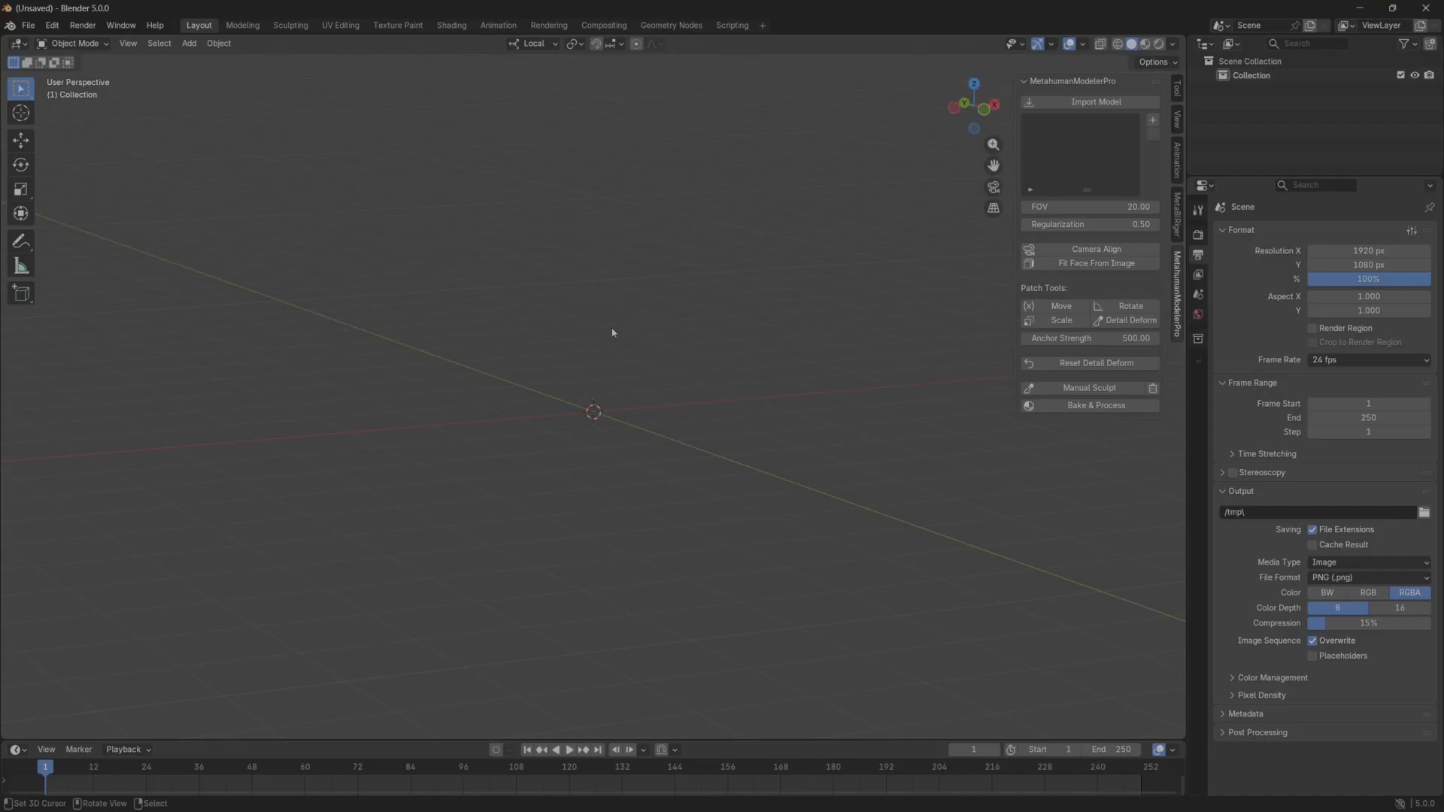
In Blender, import the MetahumanModelerPro head model and enlarge the scene object list.
mouse_move(580, 403)
middle_mouse_down()
mouse_move(586, 319)
mouse_move(594, 379)
mouse_move(581, 381)
middle_mouse_up()
left_click(1081, 105)
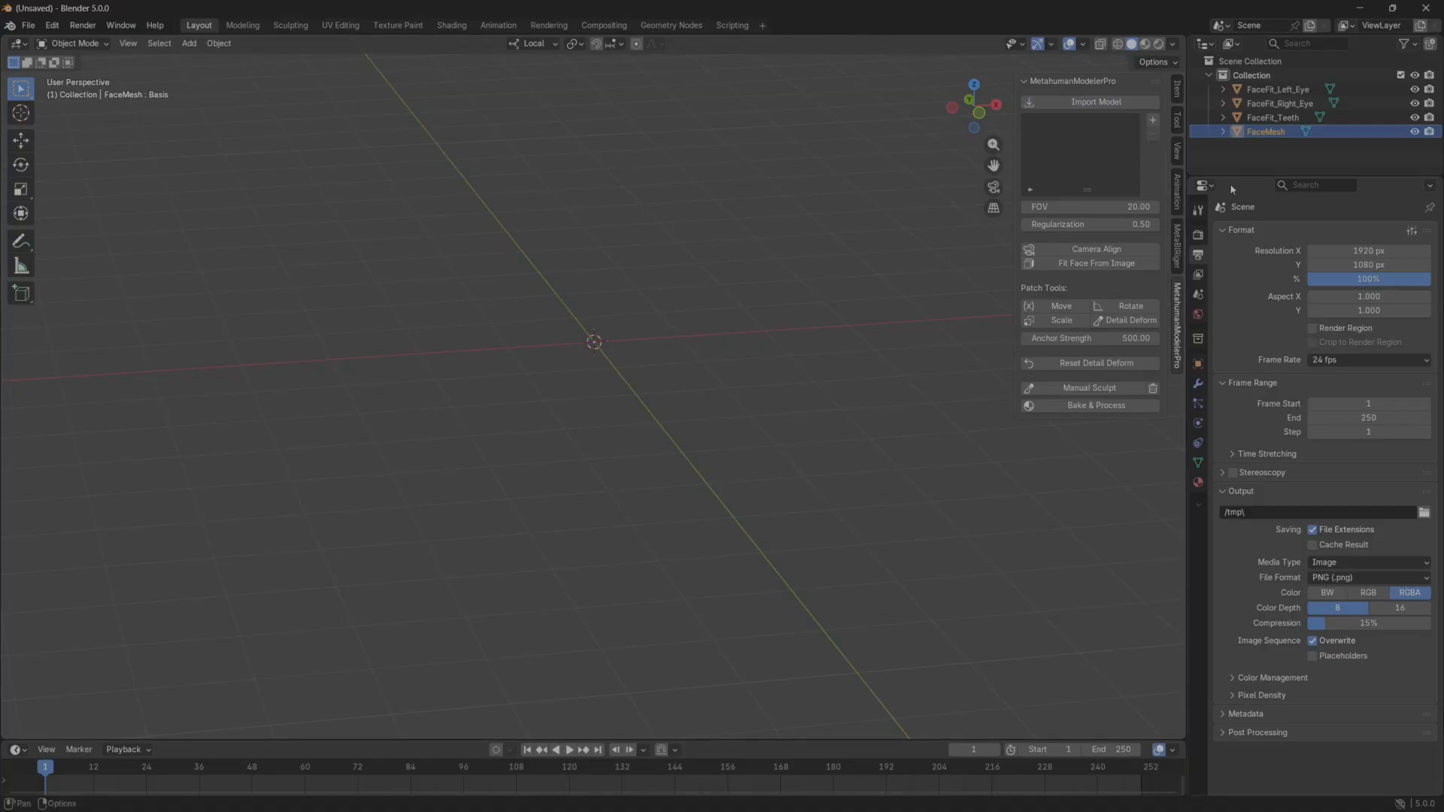
left_click_drag(1232, 178, 1231, 336)
Frame the view on FaceFit_Left_Eye and examine the whole imported head from the front.
left_click(1278, 89)
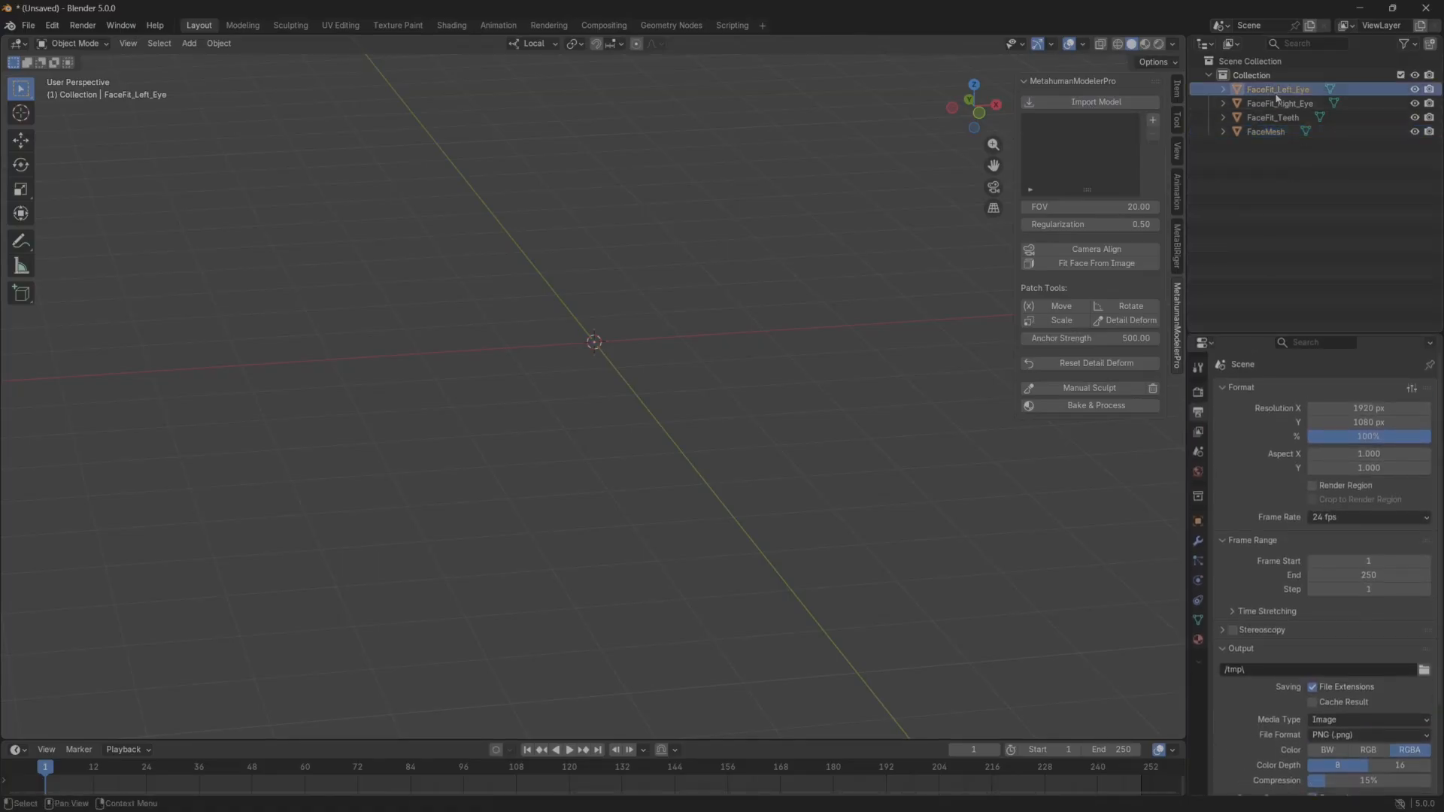
key("grave")
left_click(800, 354)
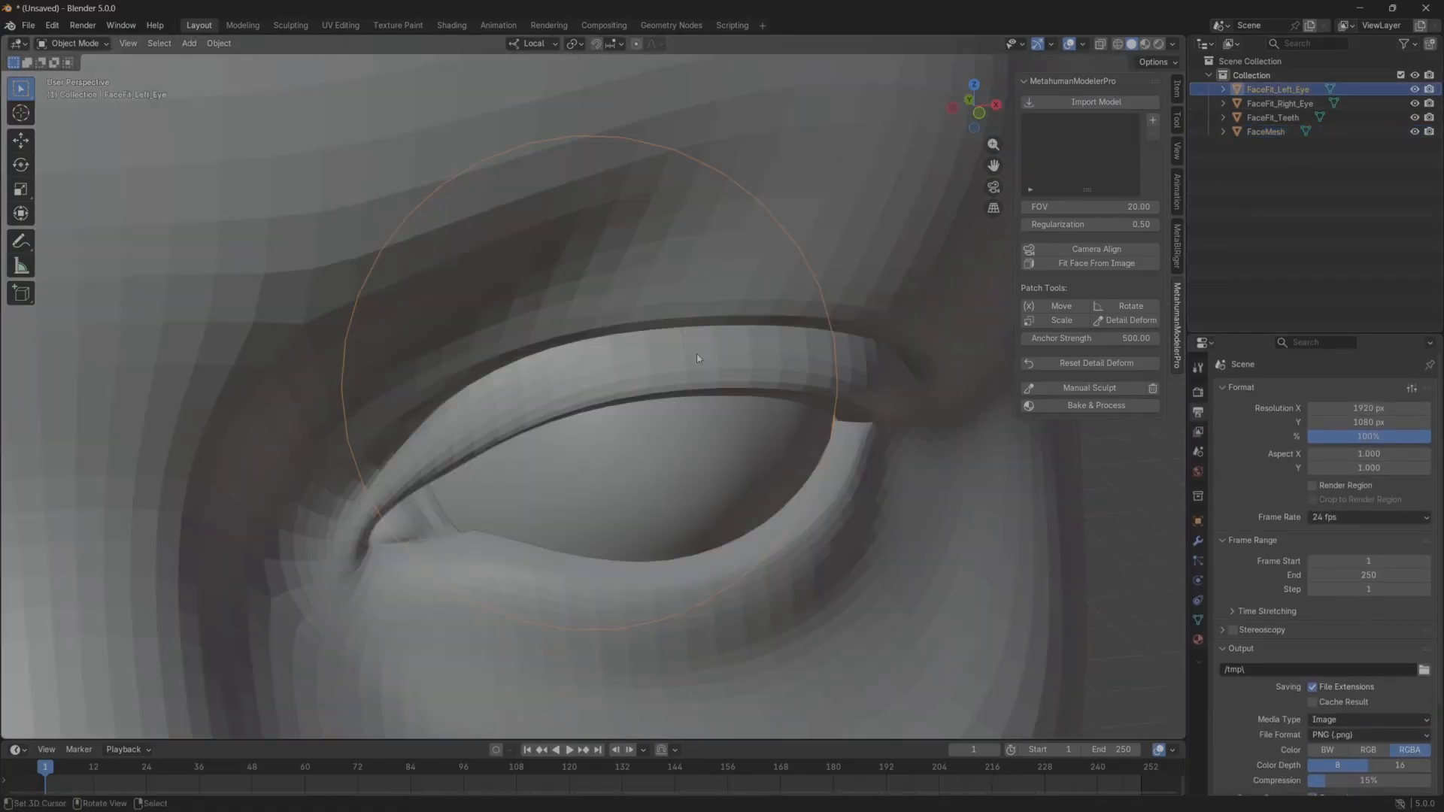
middle_click_drag(696, 354, 662, 359)
scroll(647, 359, "down", 15)
middle_click_drag(575, 395, 594, 328, "shift")
scroll(611, 321, "up", 2)
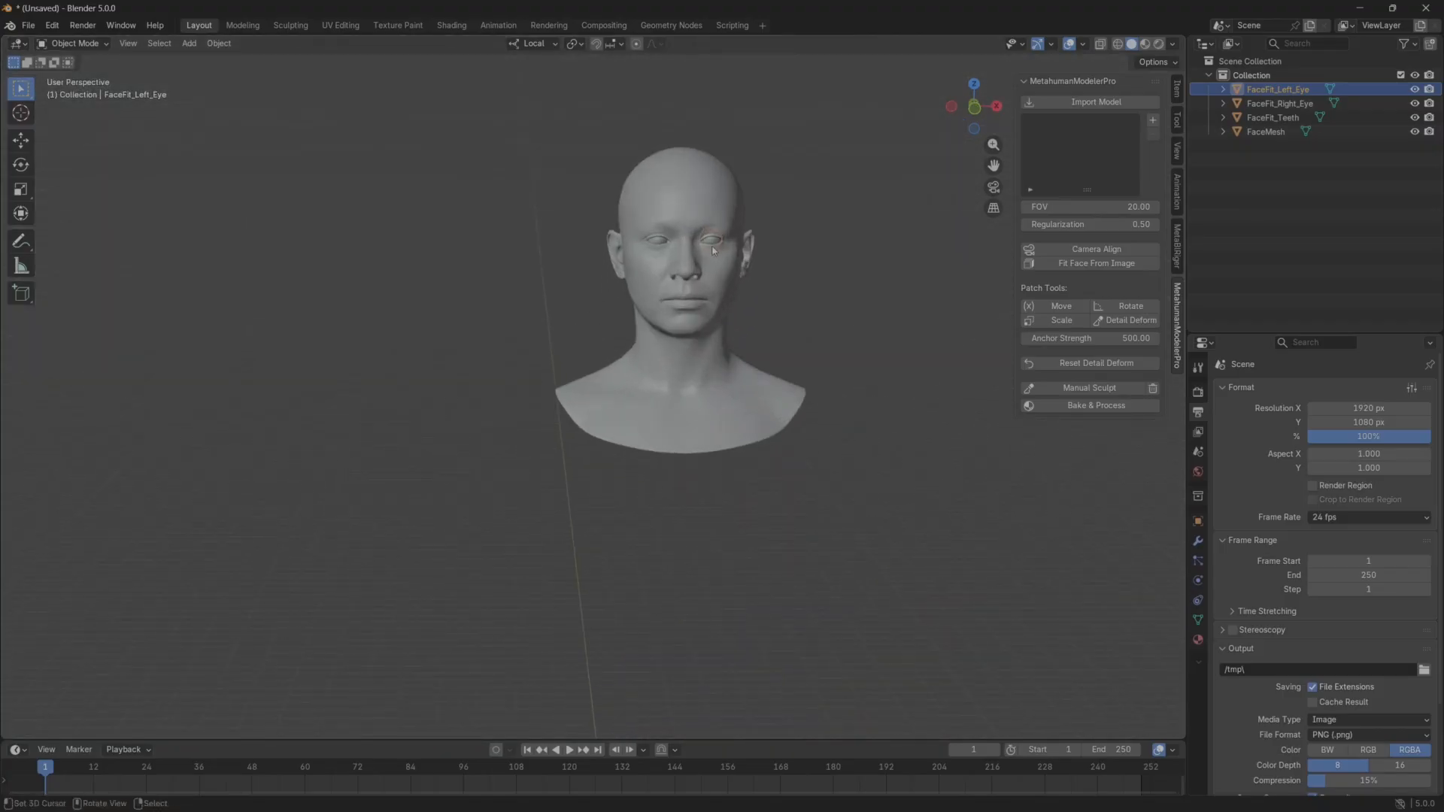
scroll(713, 250, "up", 3)
middle_click_drag(870, 223, 735, 371, "shift")
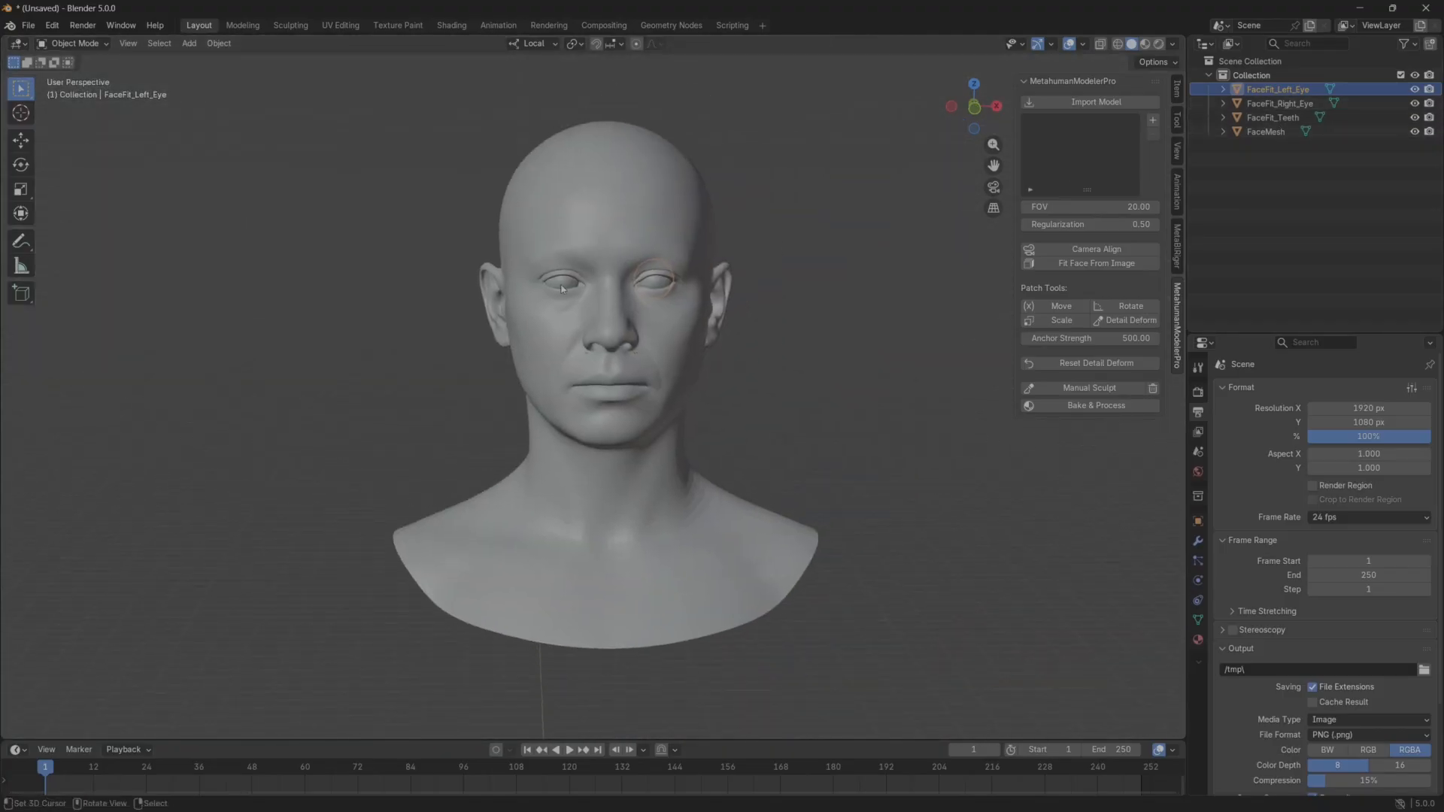
Select FaceMesh and add front.png from the multiviewImges folder as a reference image.
left_click(1264, 132)
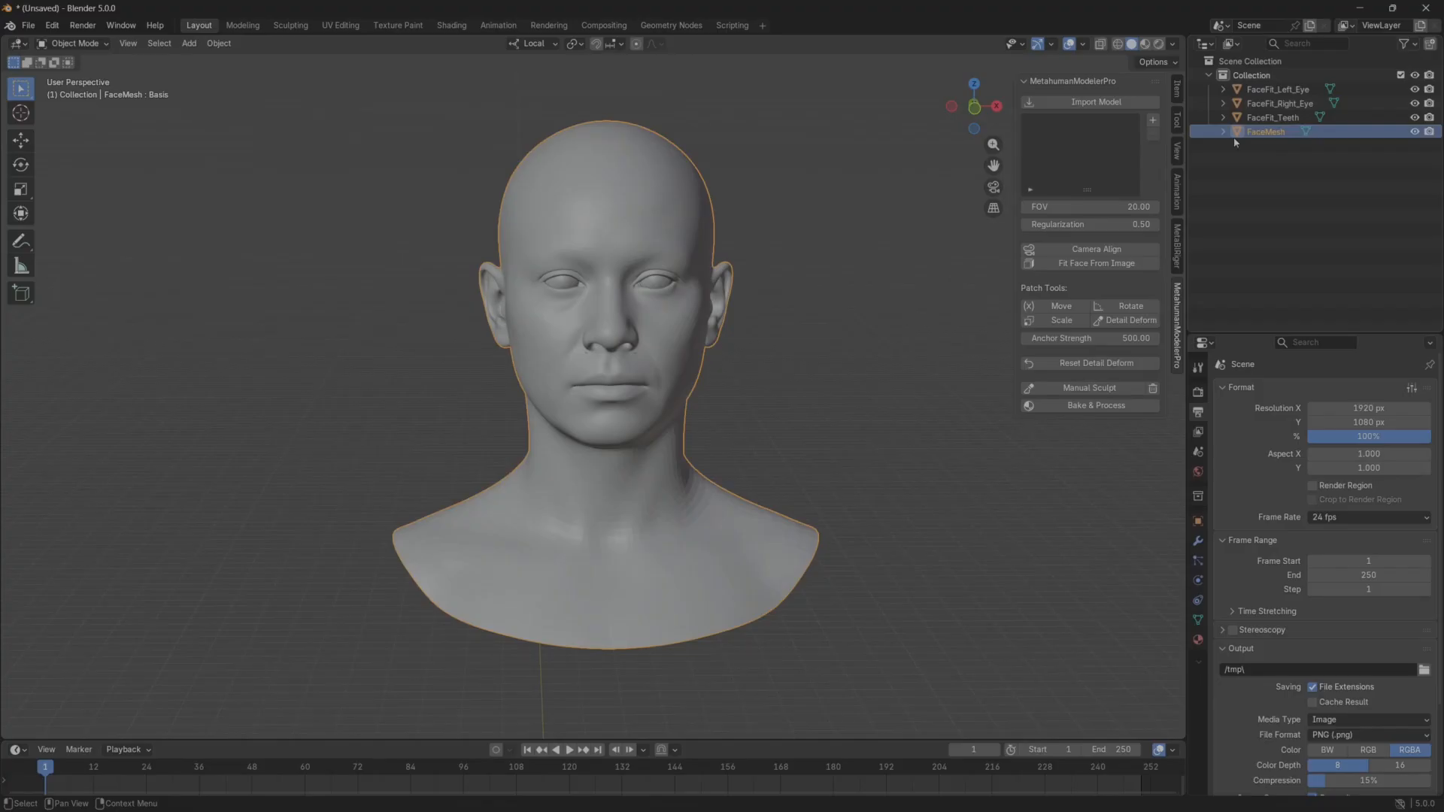
mouse_move(586, 203)
middle_mouse_down()
mouse_move(572, 197)
mouse_move(603, 228)
mouse_move(580, 196)
middle_mouse_up()
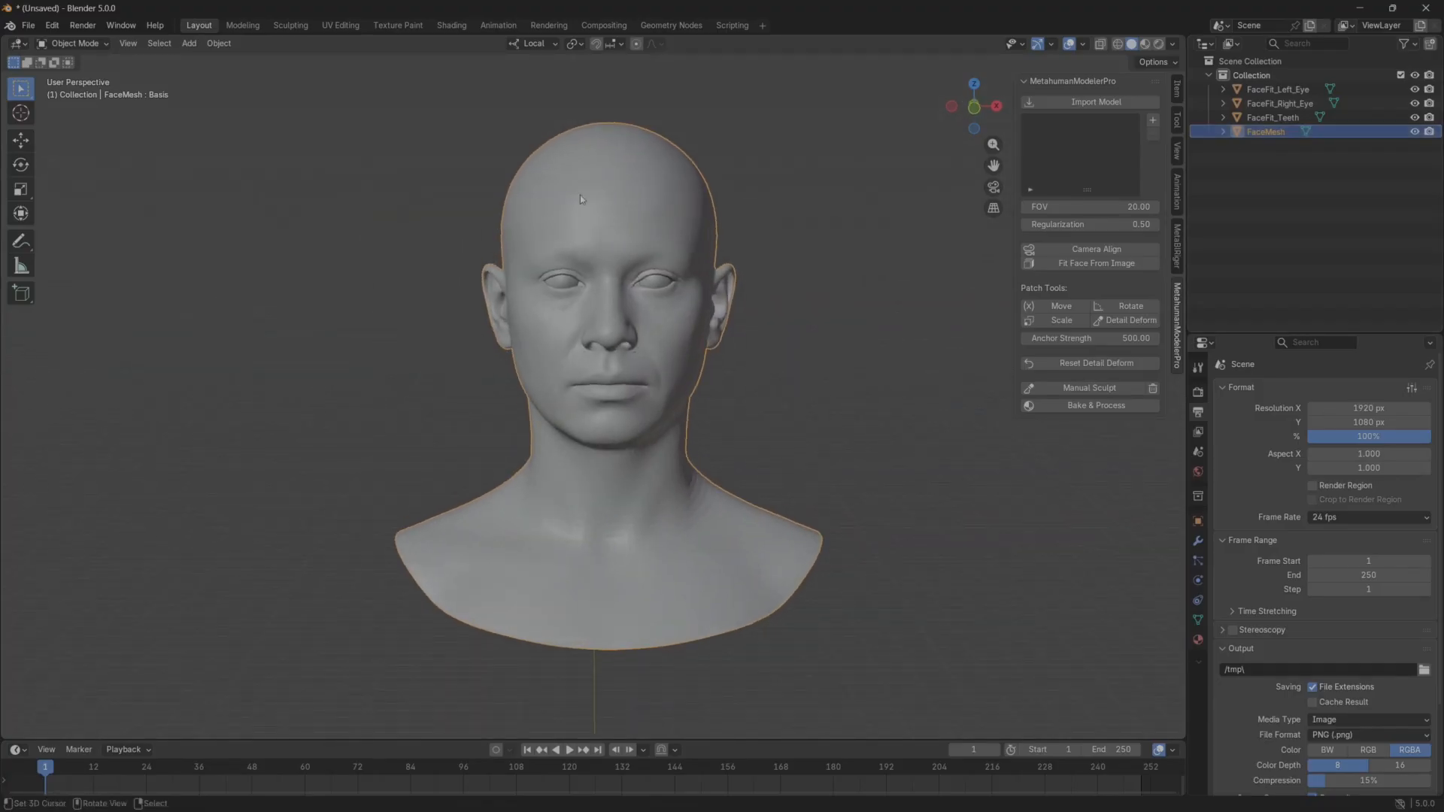
left_click(1152, 121)
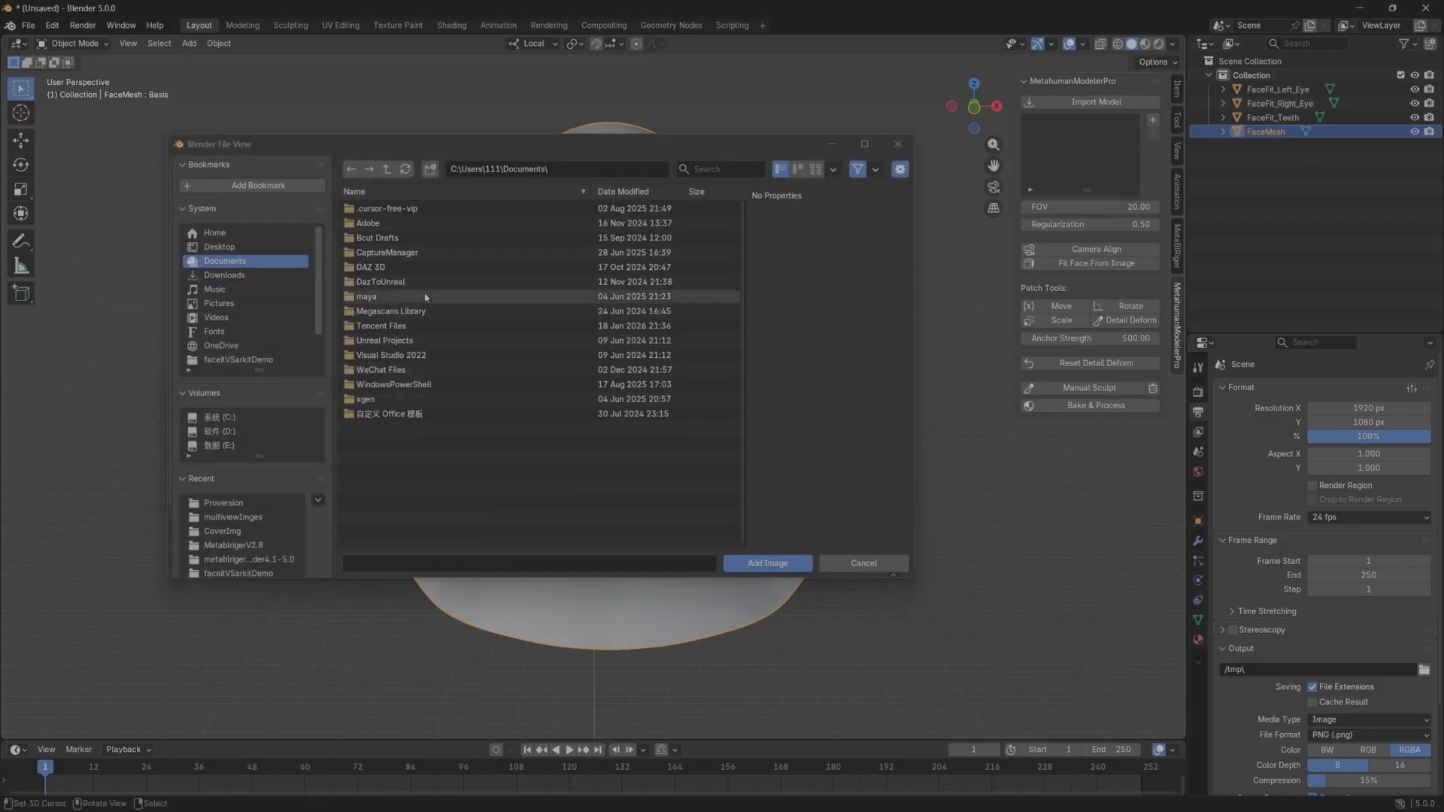
left_click(233, 516)
left_click(373, 208)
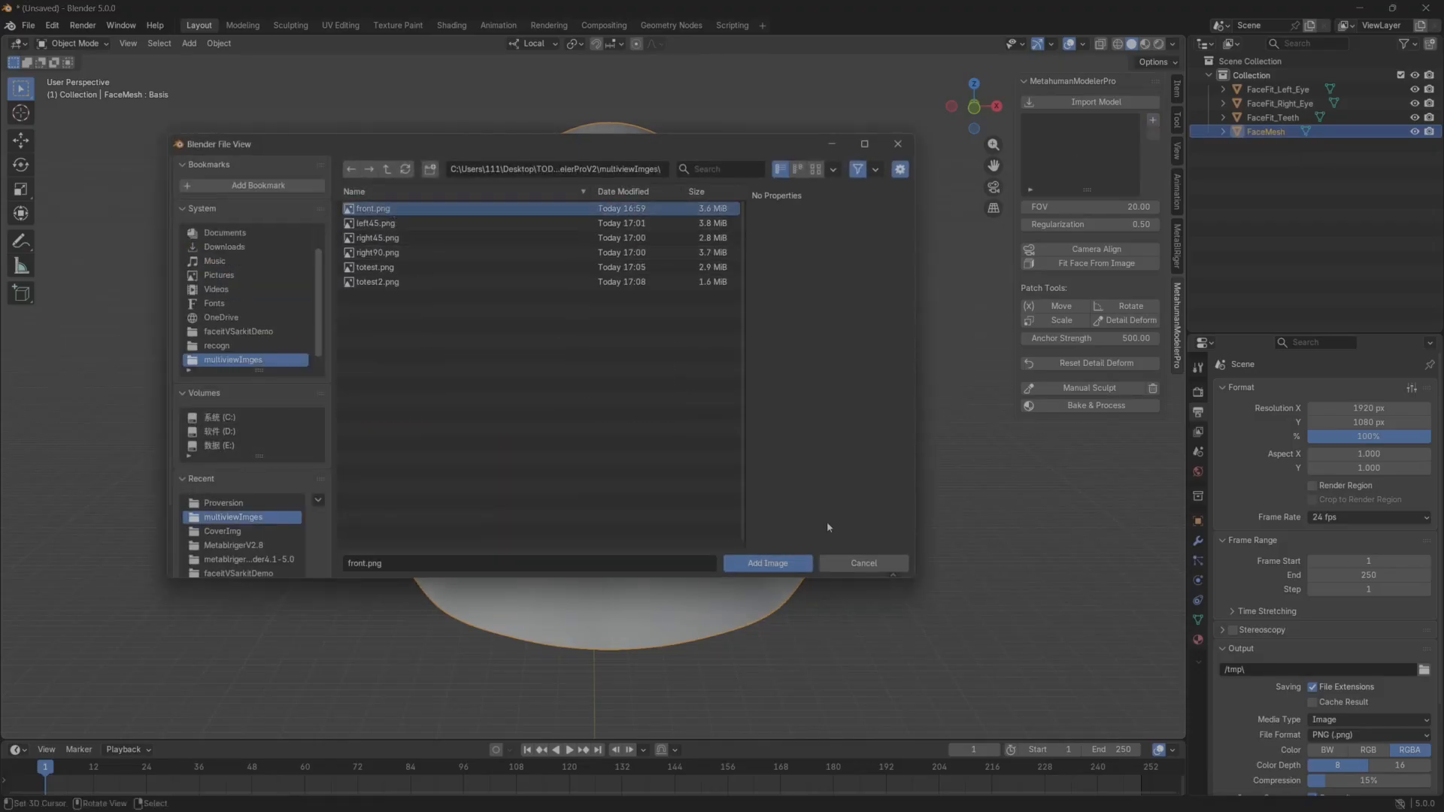
left_click(769, 563)
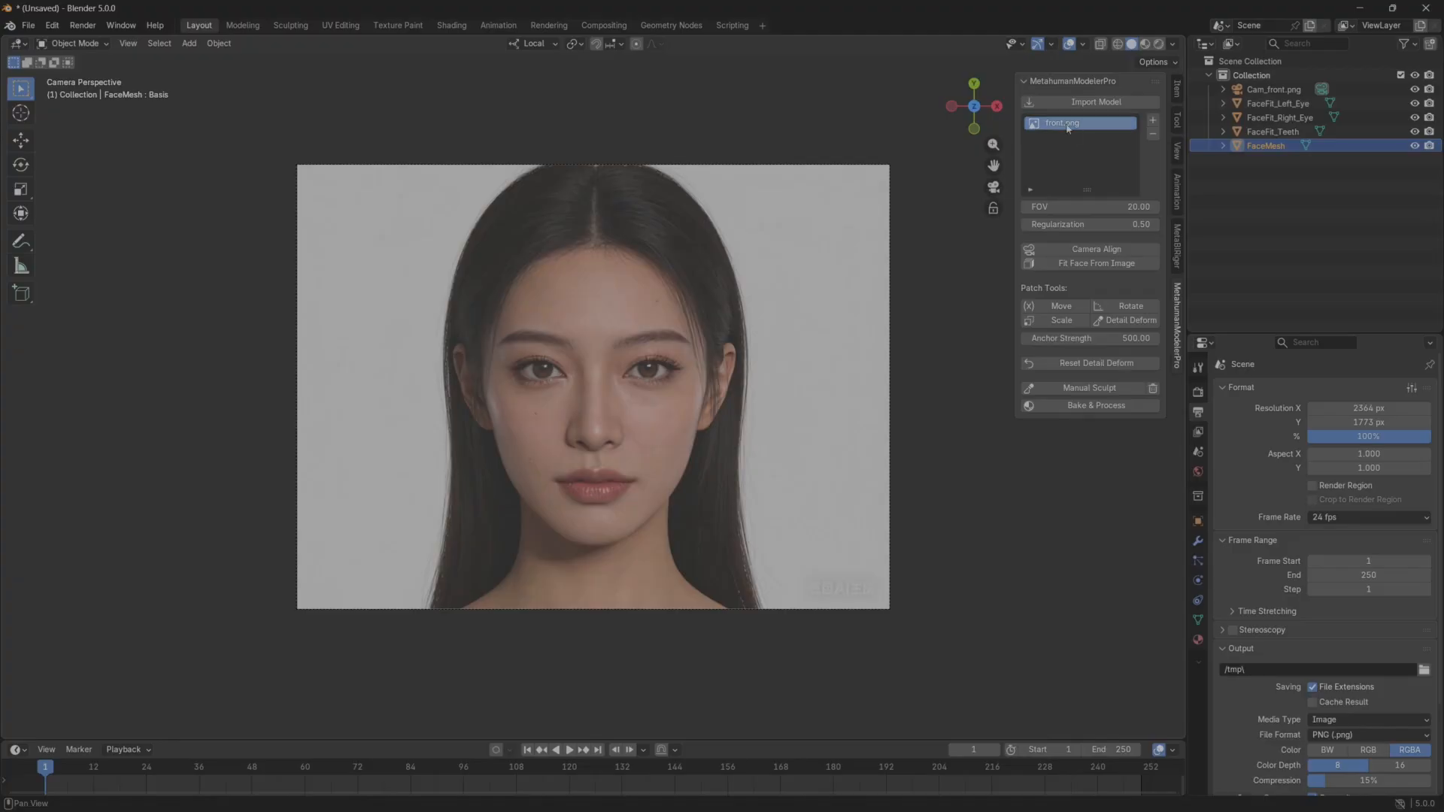
Add left45.png and right45.png to the reference images.
left_click(1152, 121)
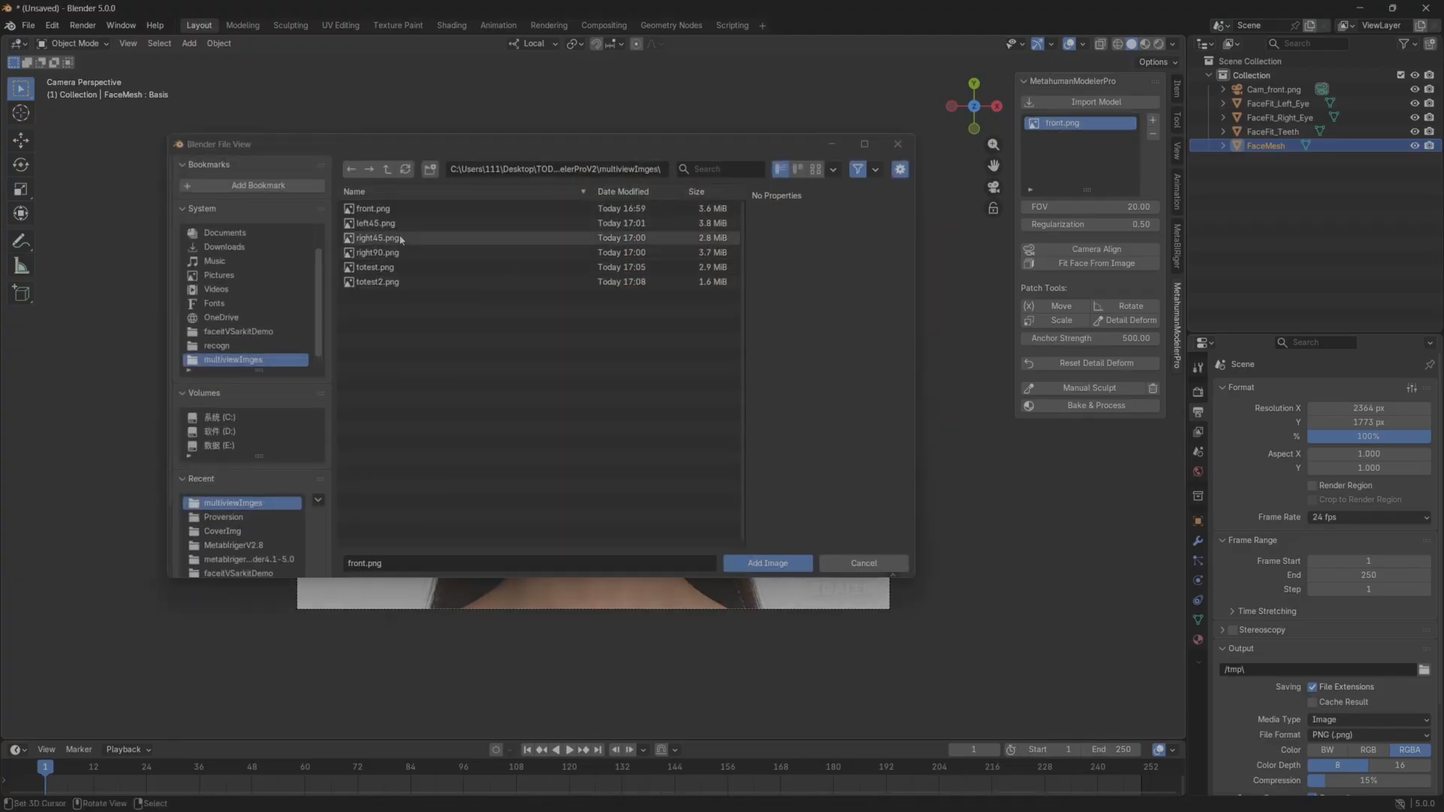
left_click(376, 223)
left_click(766, 563)
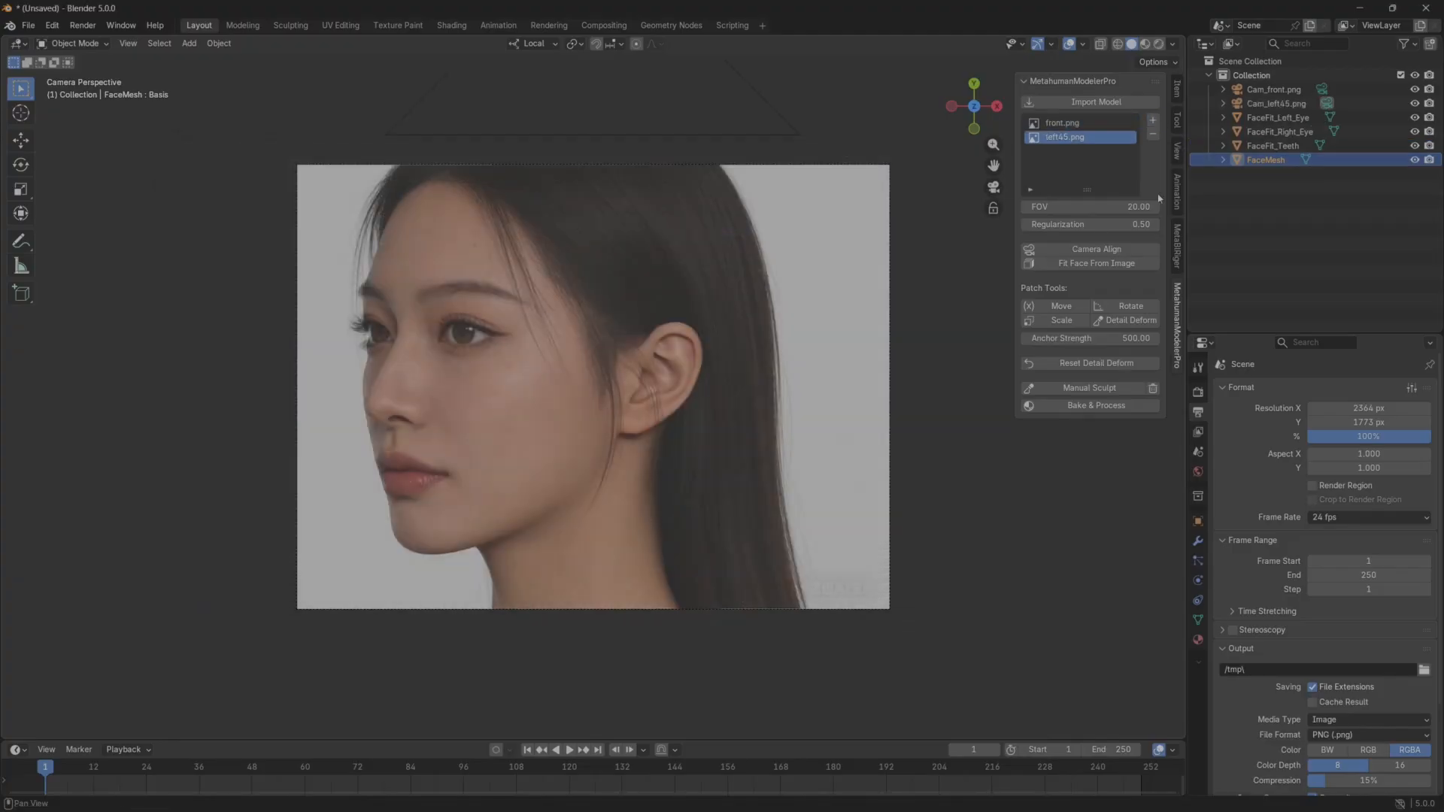
left_click(1153, 121)
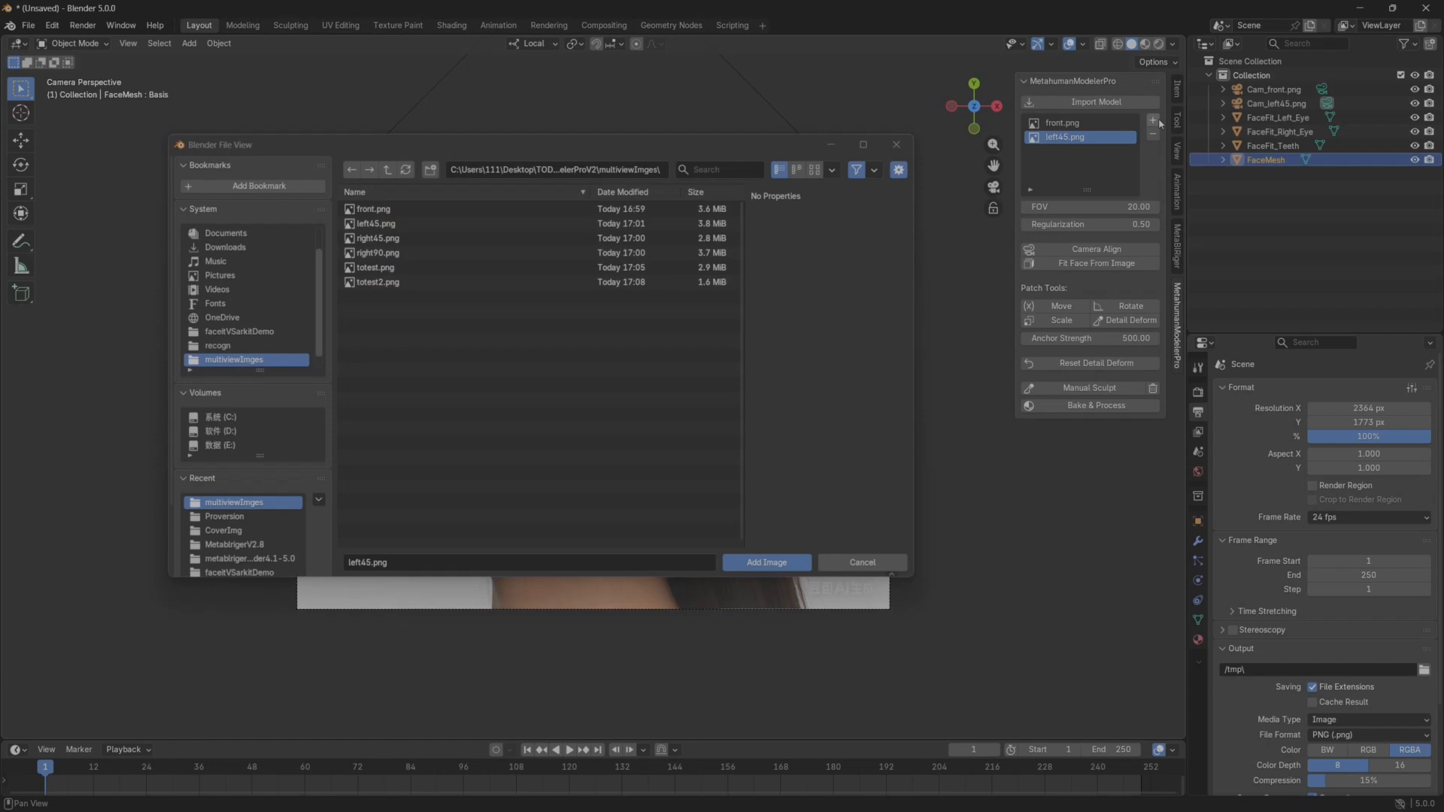
left_click(389, 238)
left_click(767, 563)
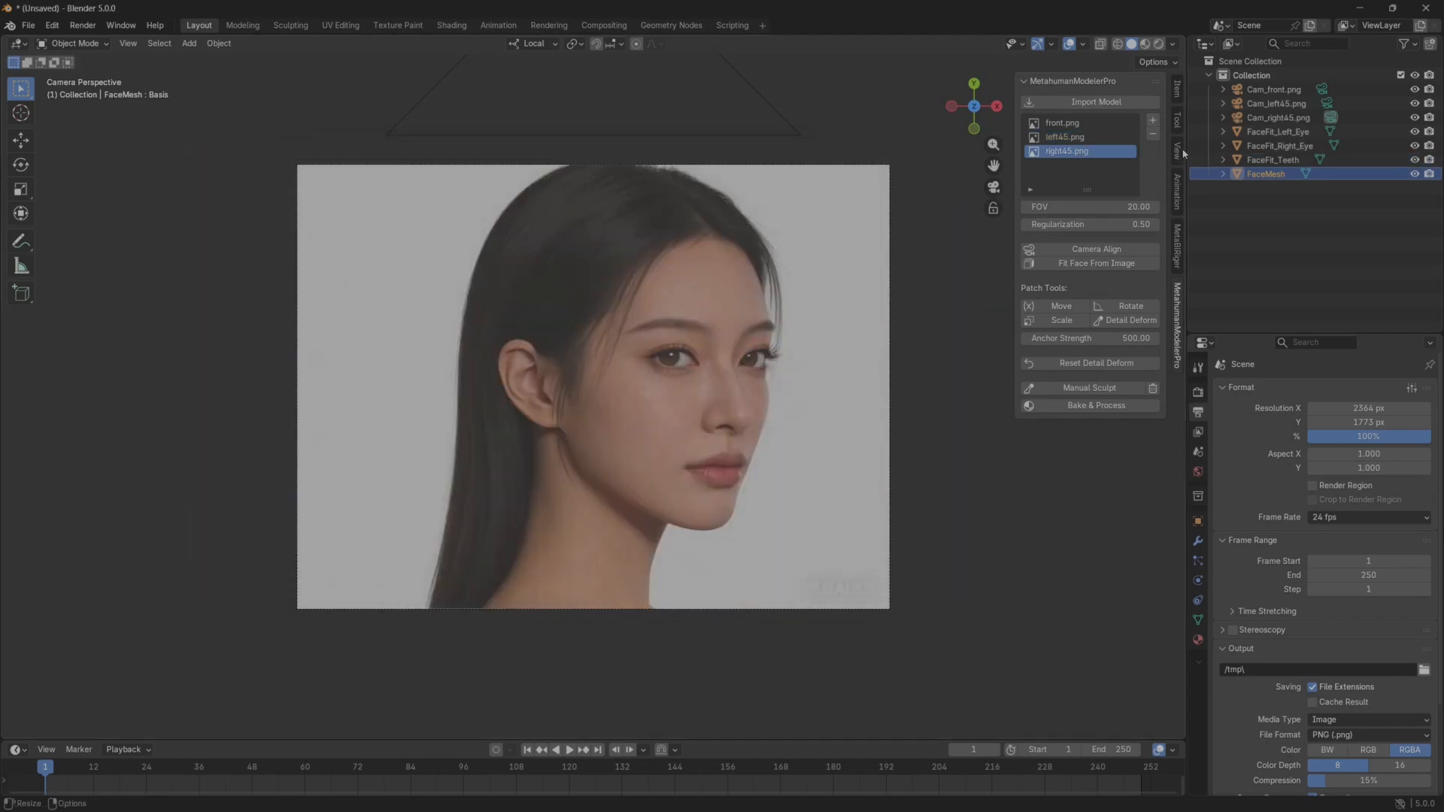
Add right90.png and totest2.png to the reference images.
left_click(1152, 121)
left_click(466, 252)
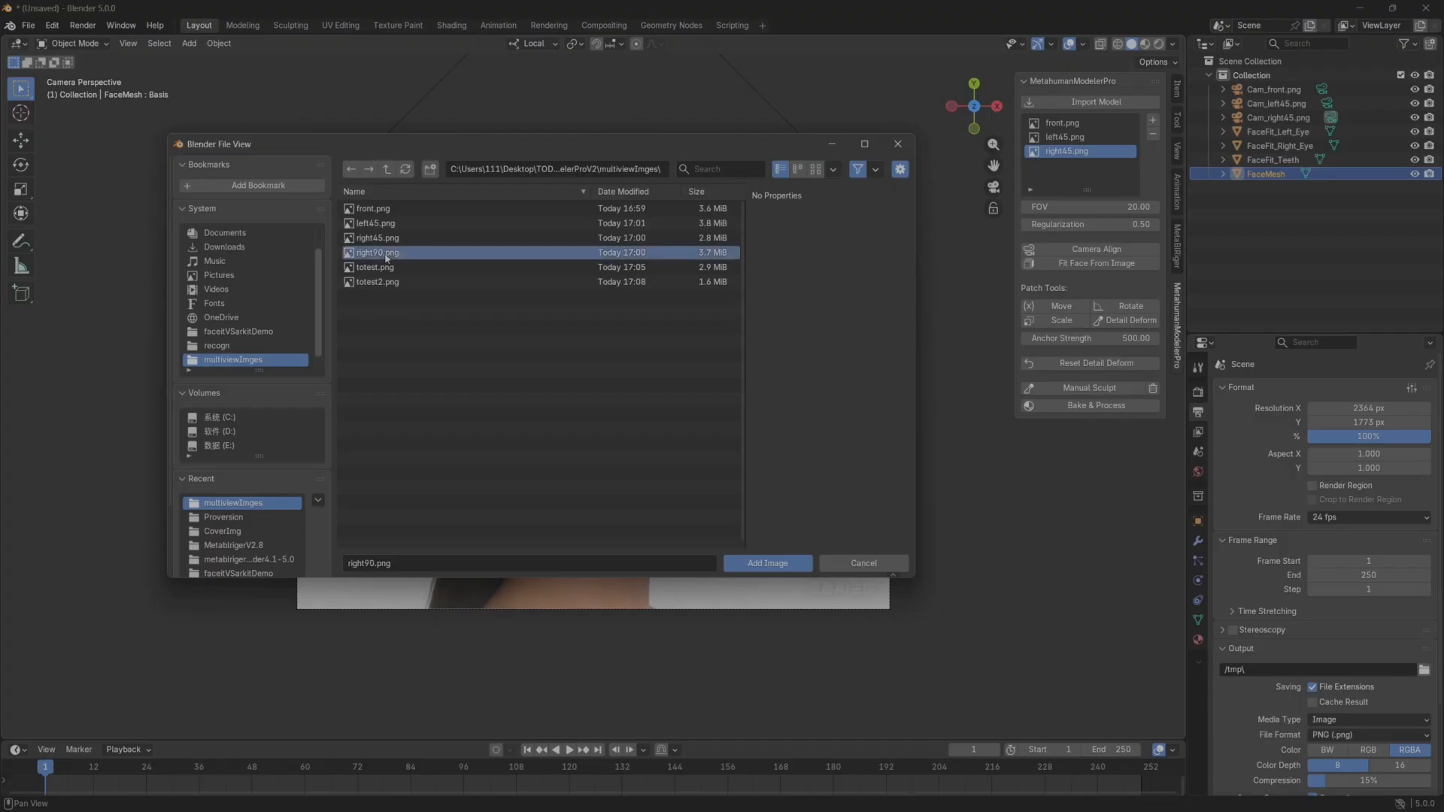
left_click(765, 563)
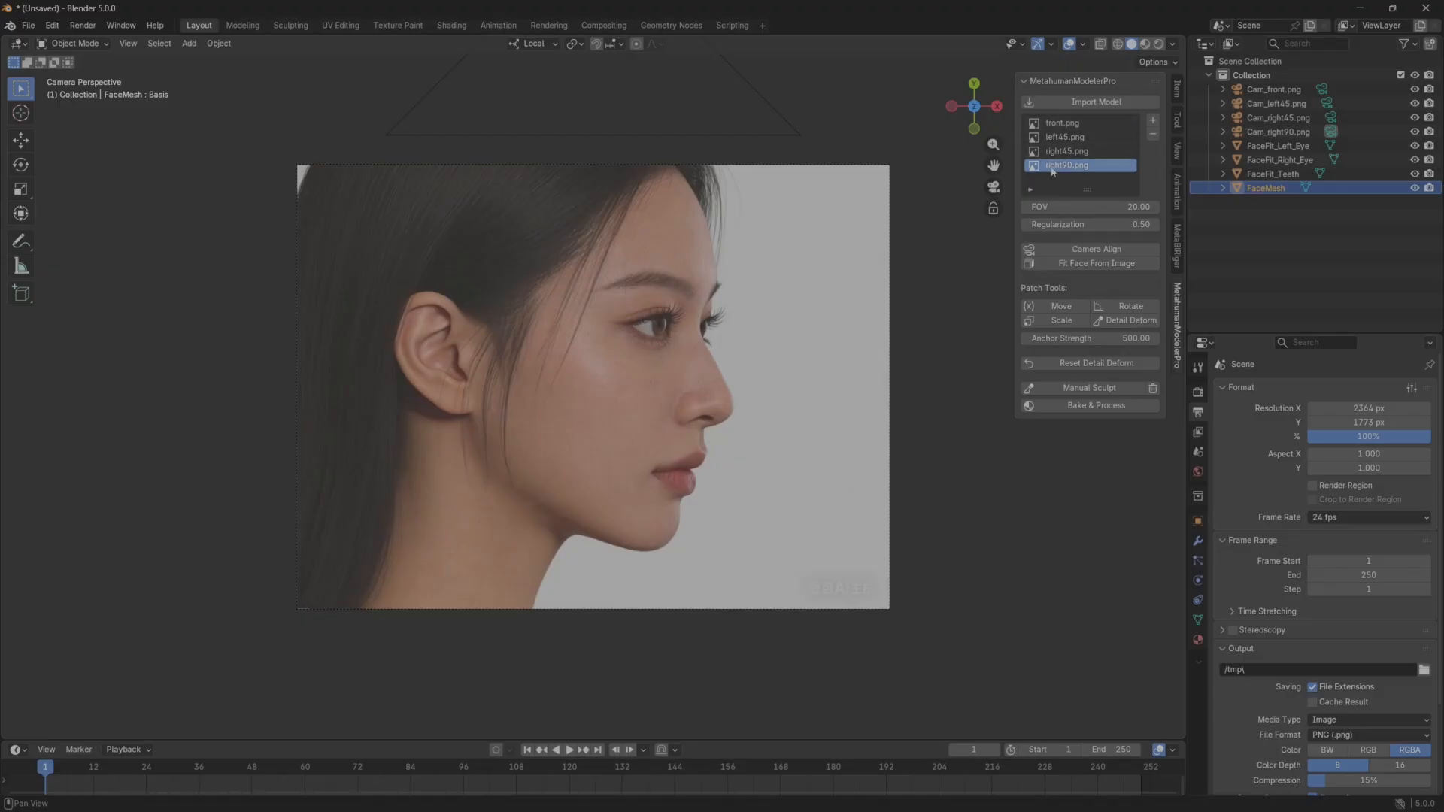
left_click(1152, 120)
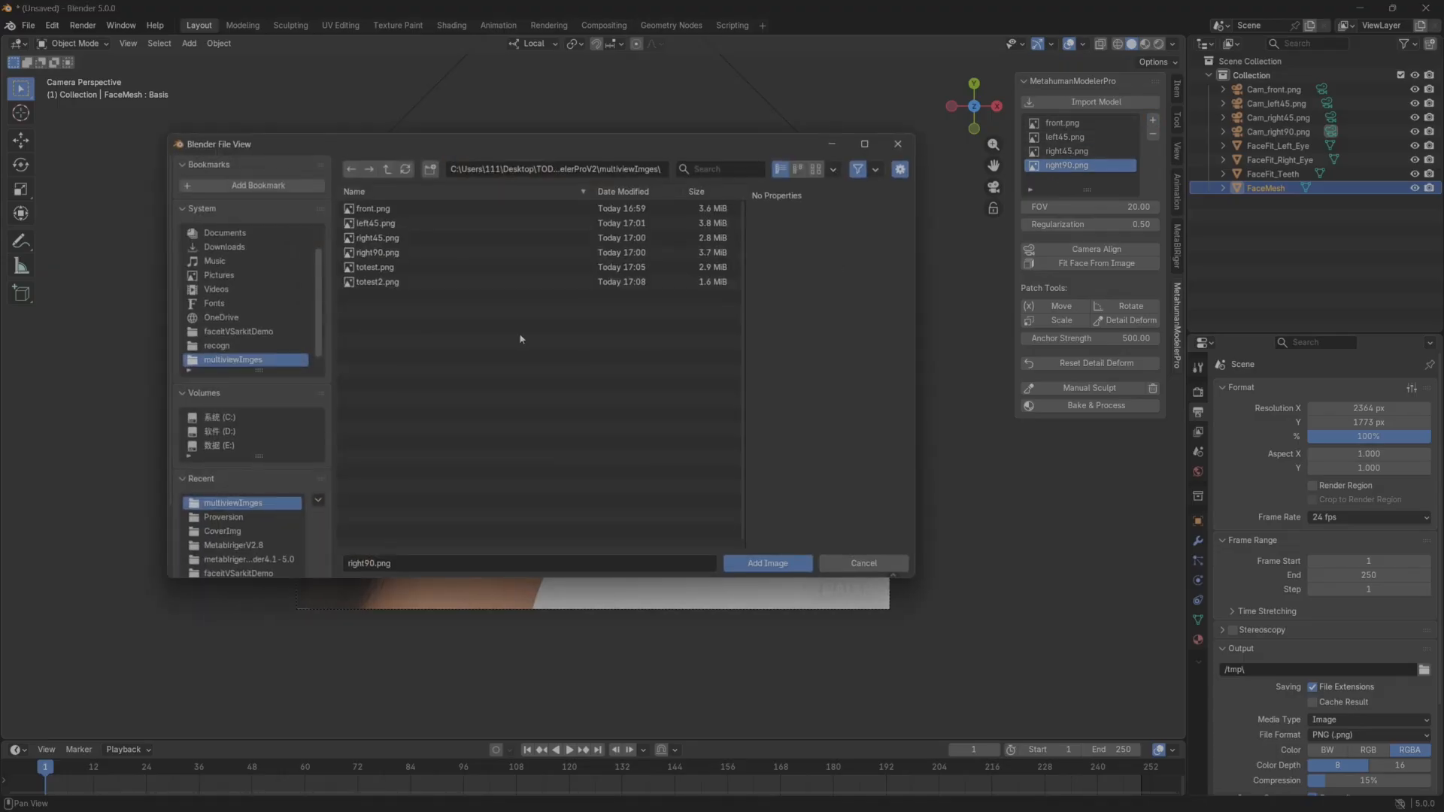
left_click(388, 282)
left_click(767, 564)
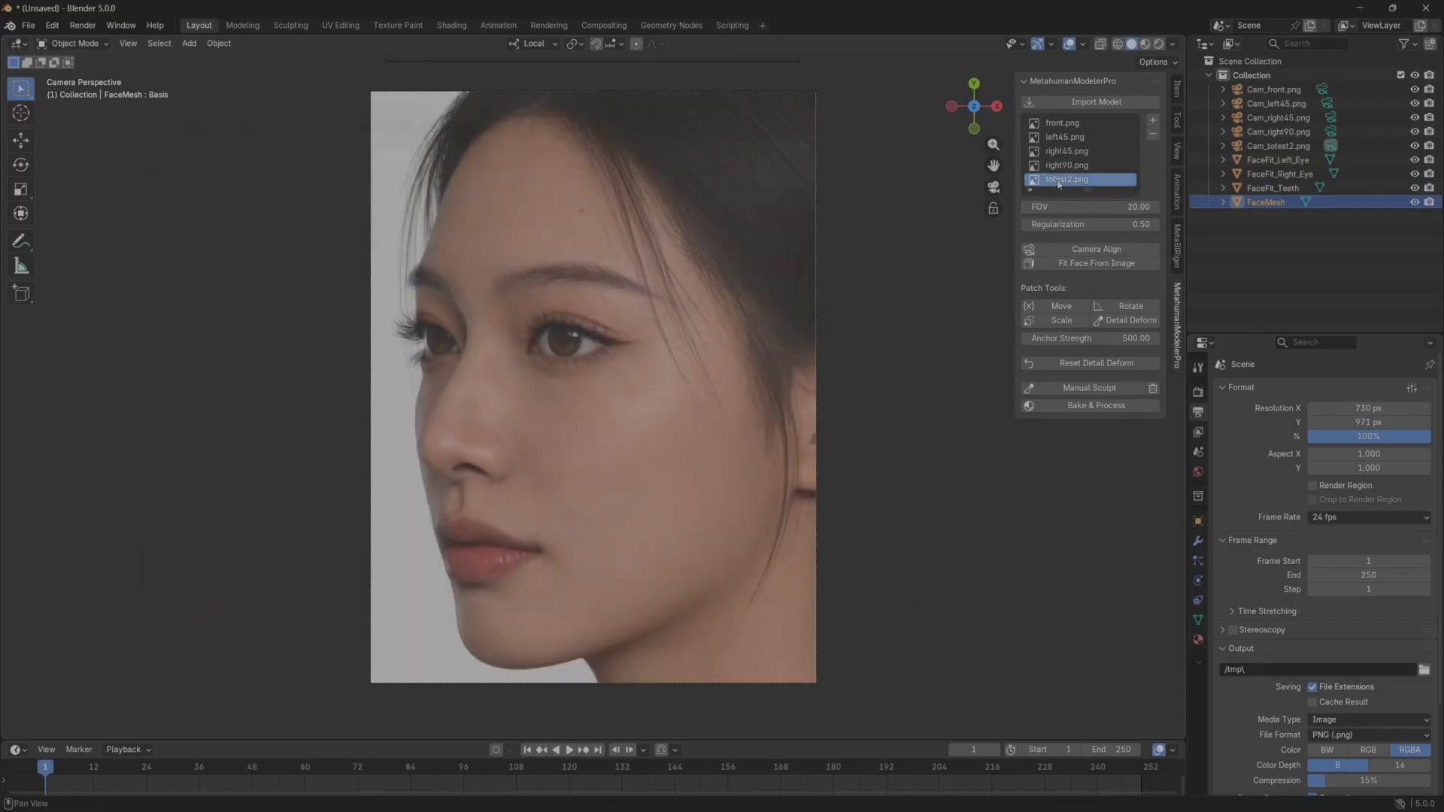
Compare the left45.png and totest2.png views, and make front.png the active reference image.
left_click(1066, 137)
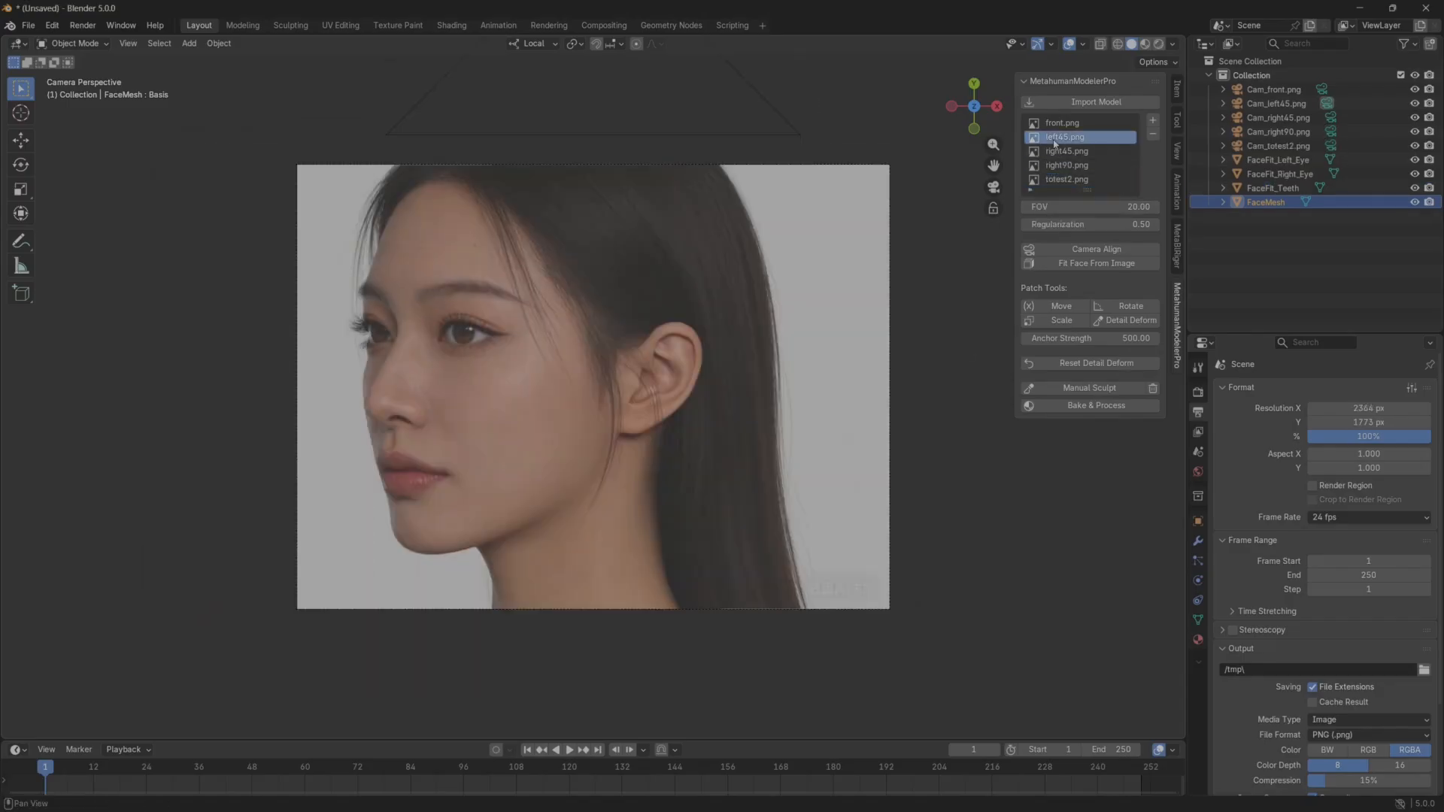
left_click(1068, 181)
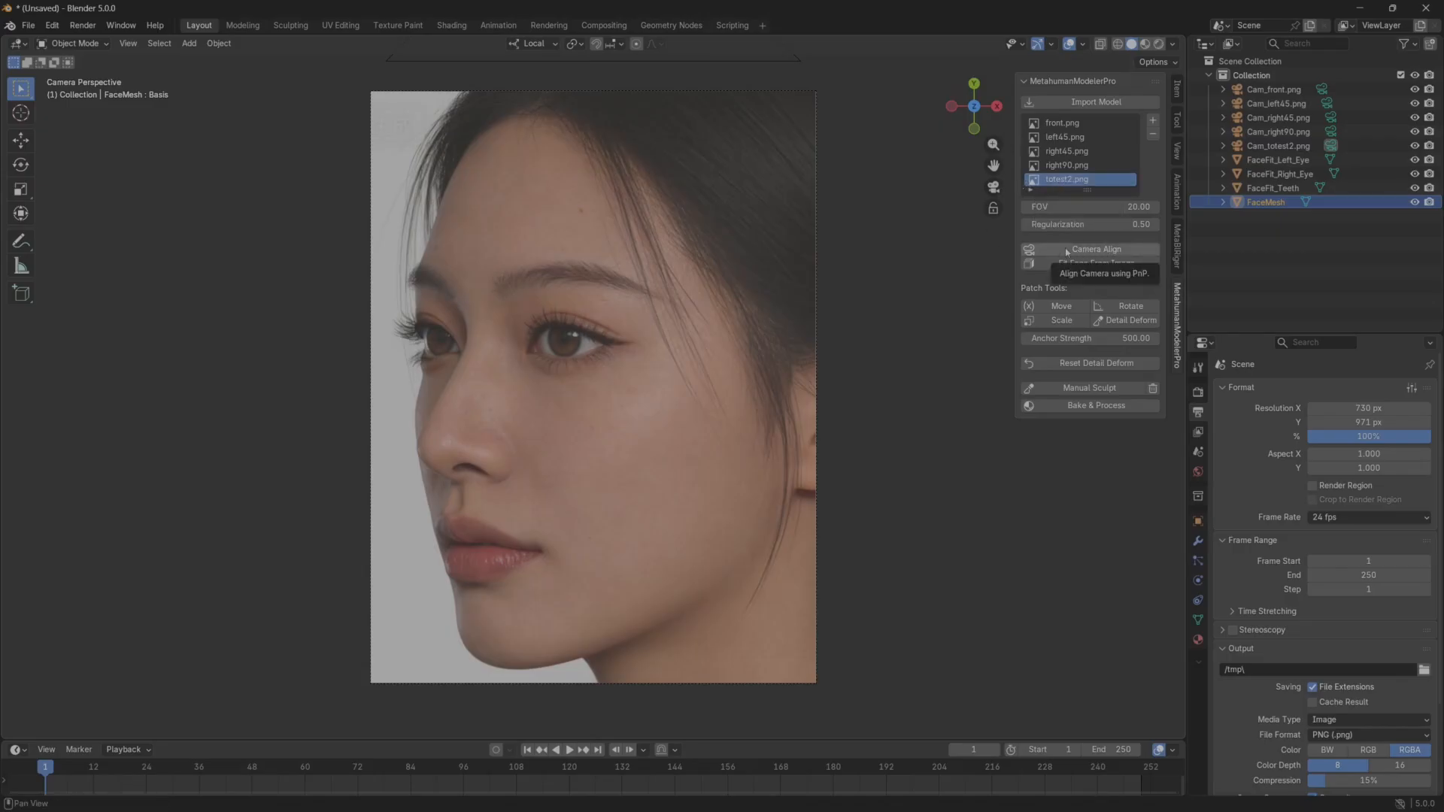
left_click(1081, 123)
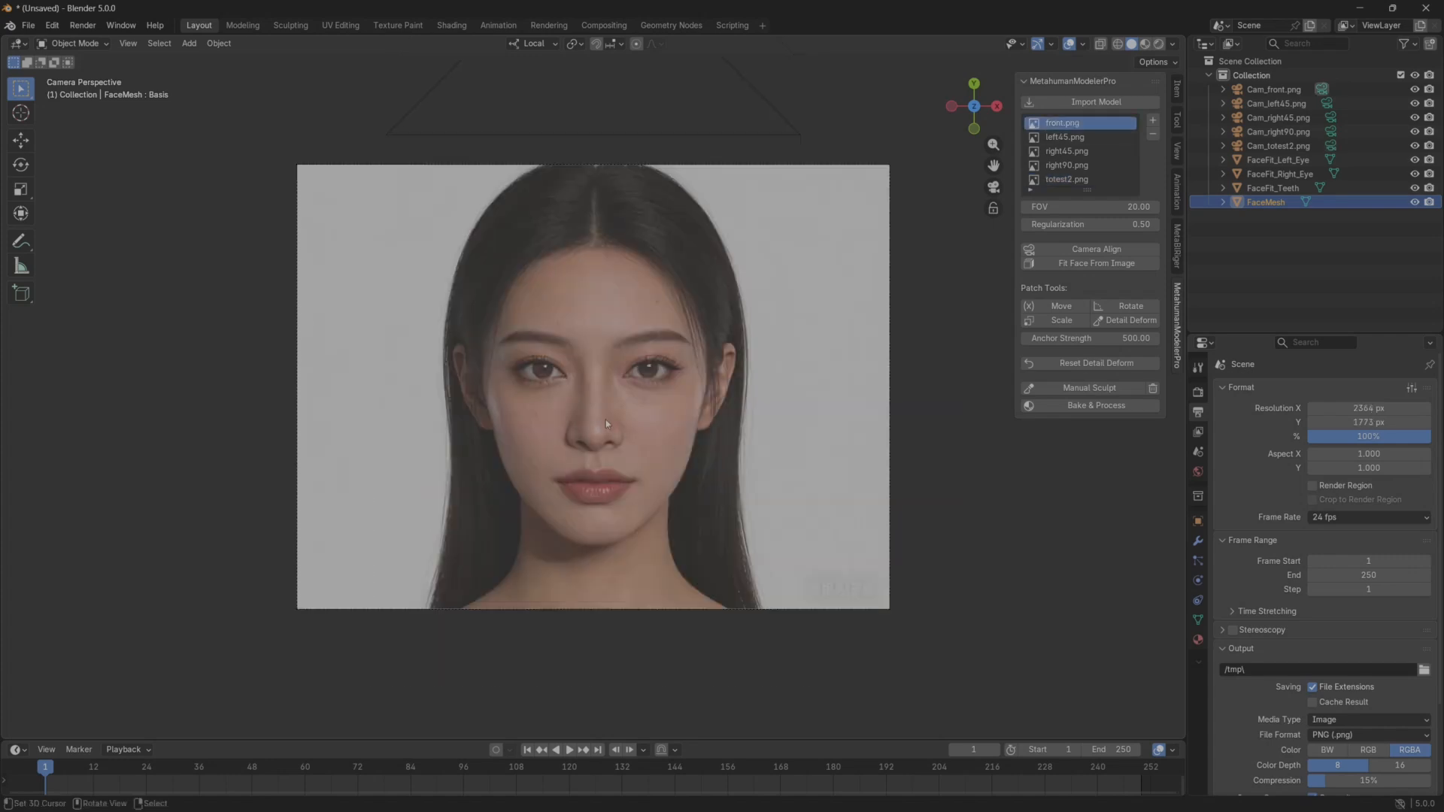
scroll(606, 420, "up", 2)
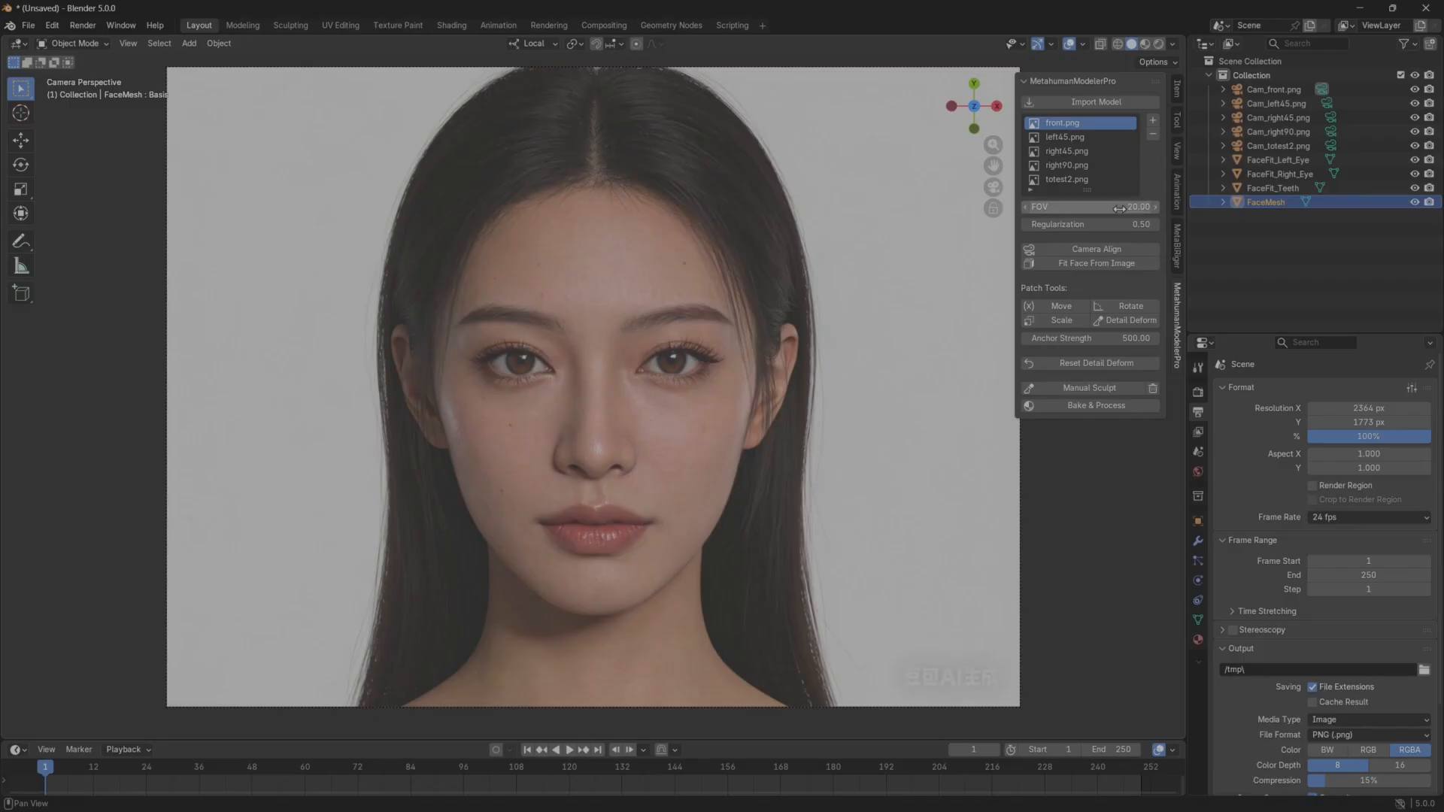
Align the front.png camera to the head mesh with Camera Align.
left_click(1112, 251)
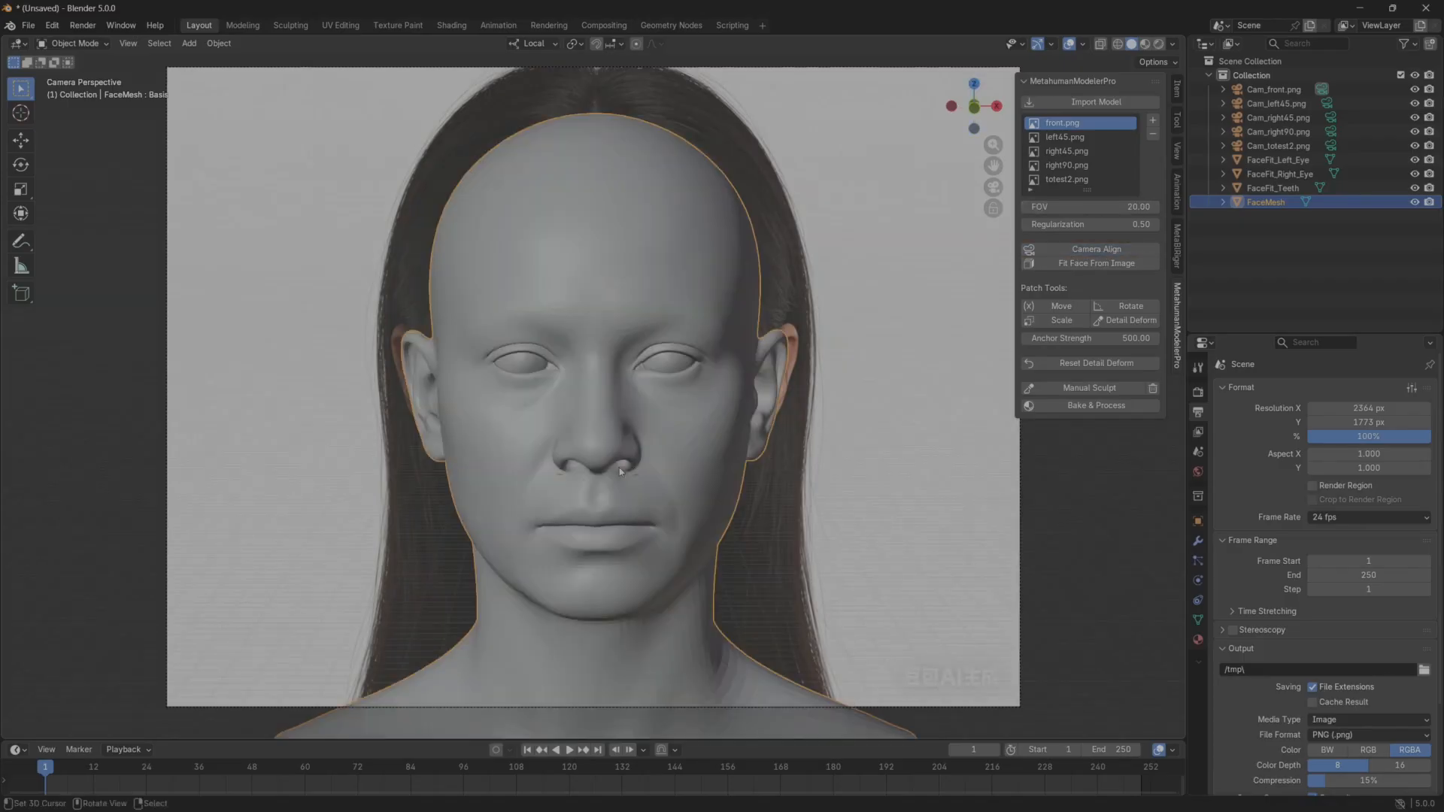
scroll(572, 457, "up", 2)
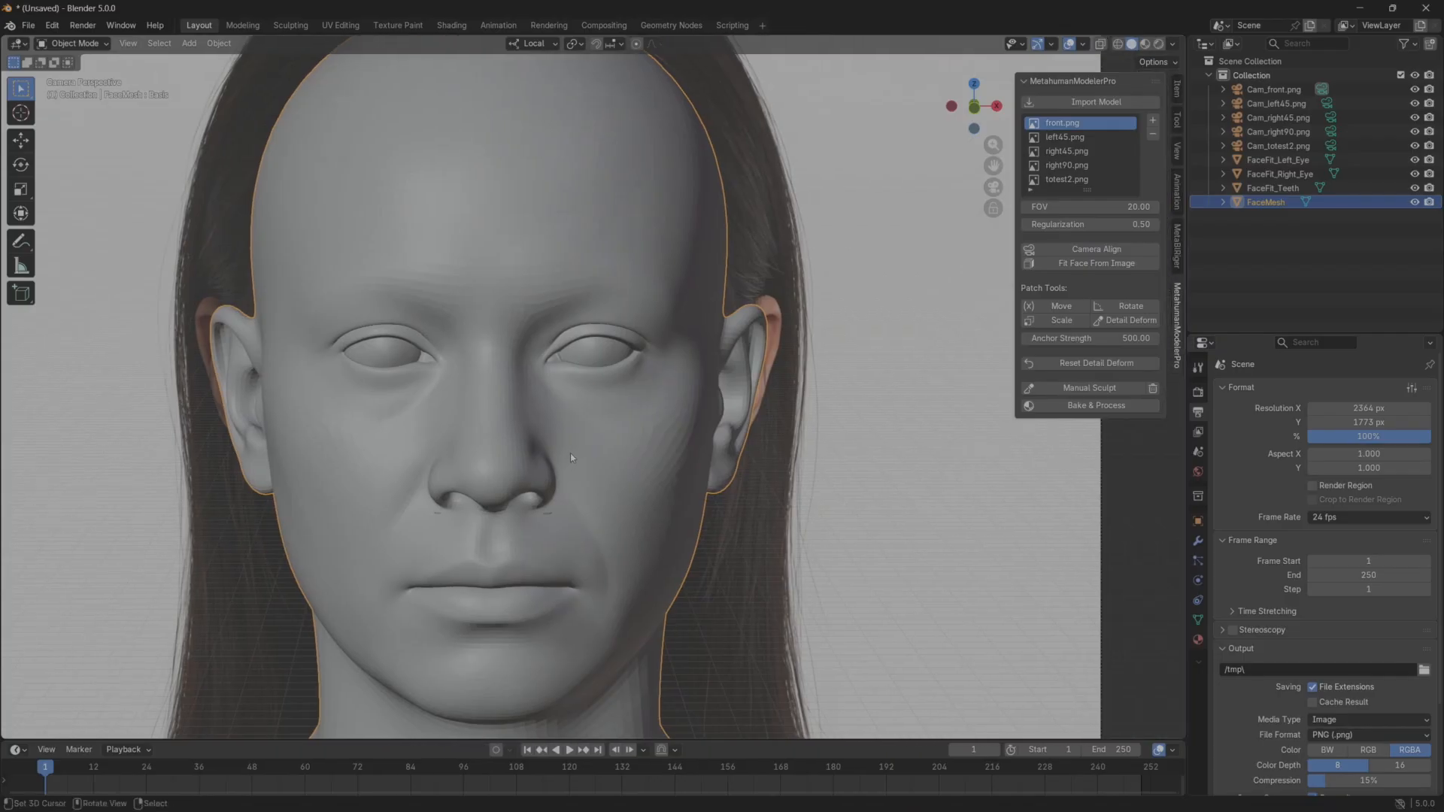
scroll(572, 457, "down", 2)
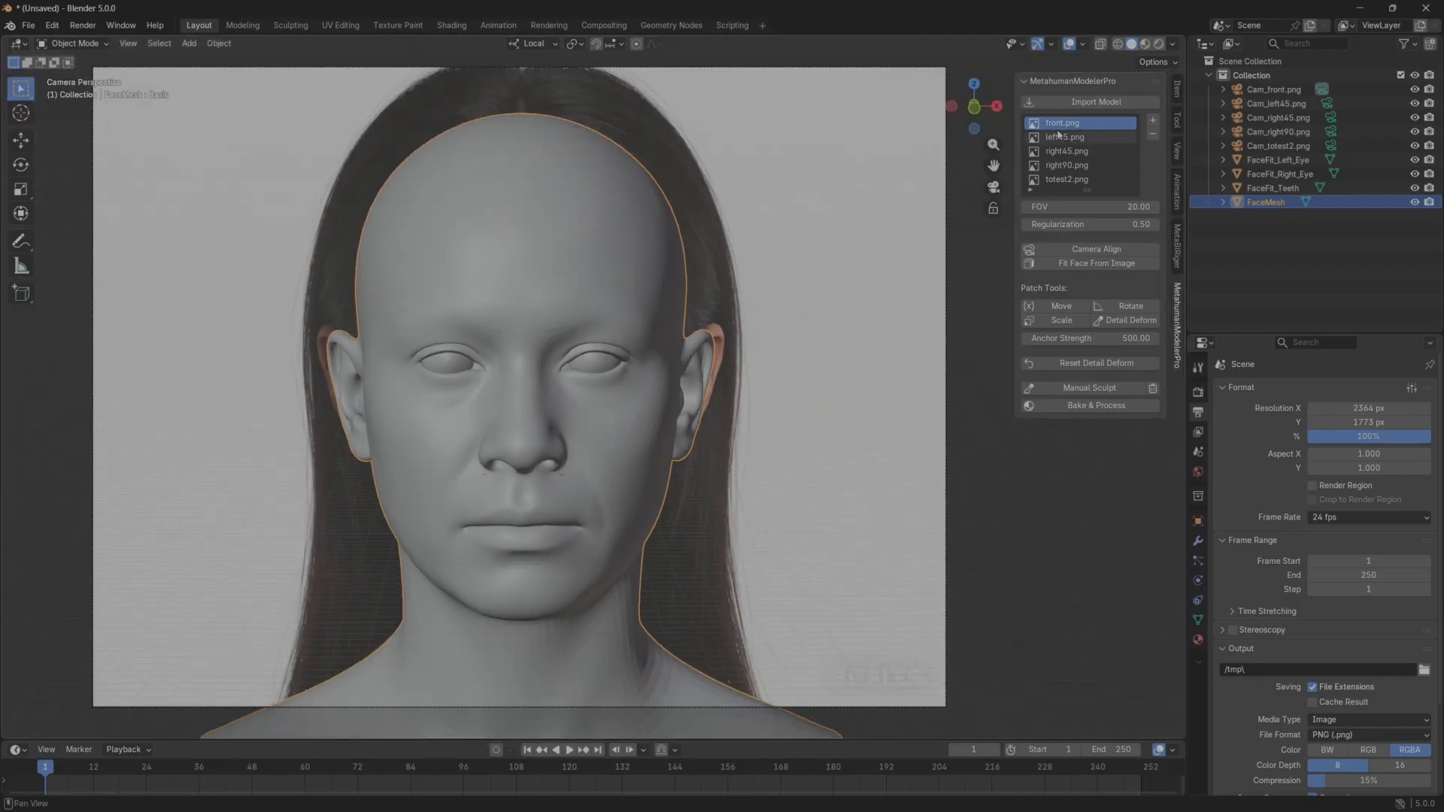
Switch the viewport to wireframe shading and deselect FaceMesh to compare the mesh with the front photo's features.
left_click(1117, 44)
left_click(1100, 44)
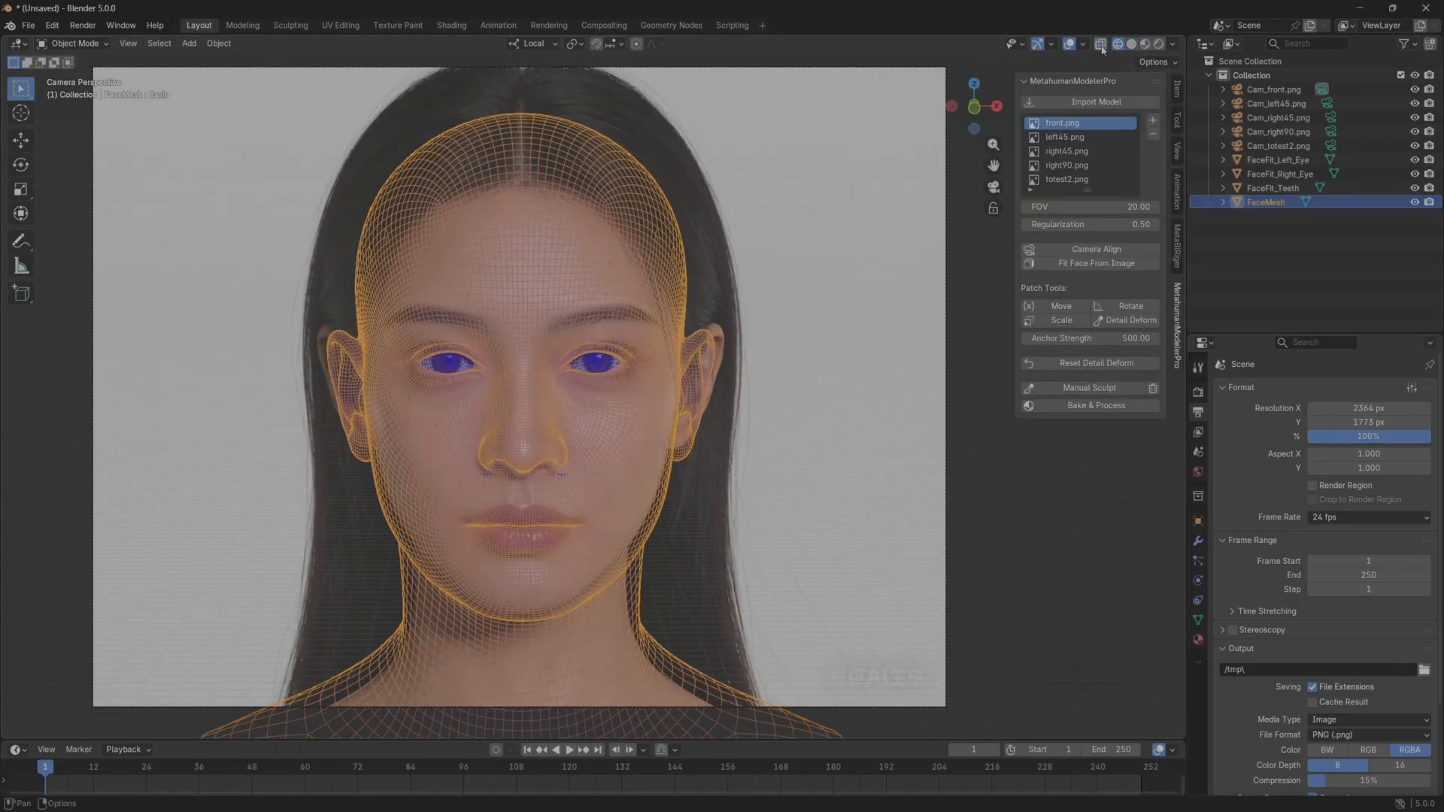
left_click(842, 358)
scroll(863, 449, "up", 2)
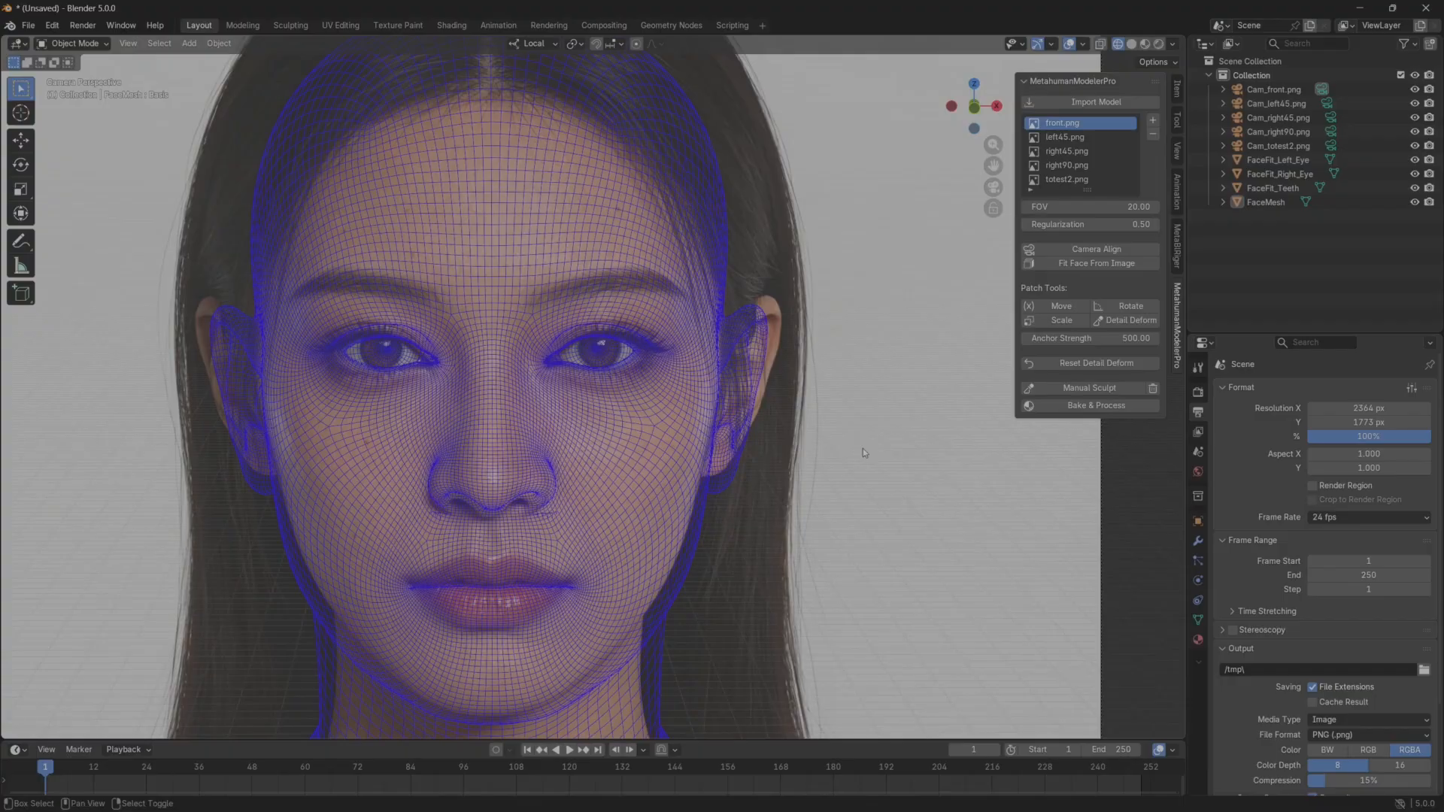
middle_click_drag(863, 449, 812, 431, "shift")
scroll(722, 465, "up", 2)
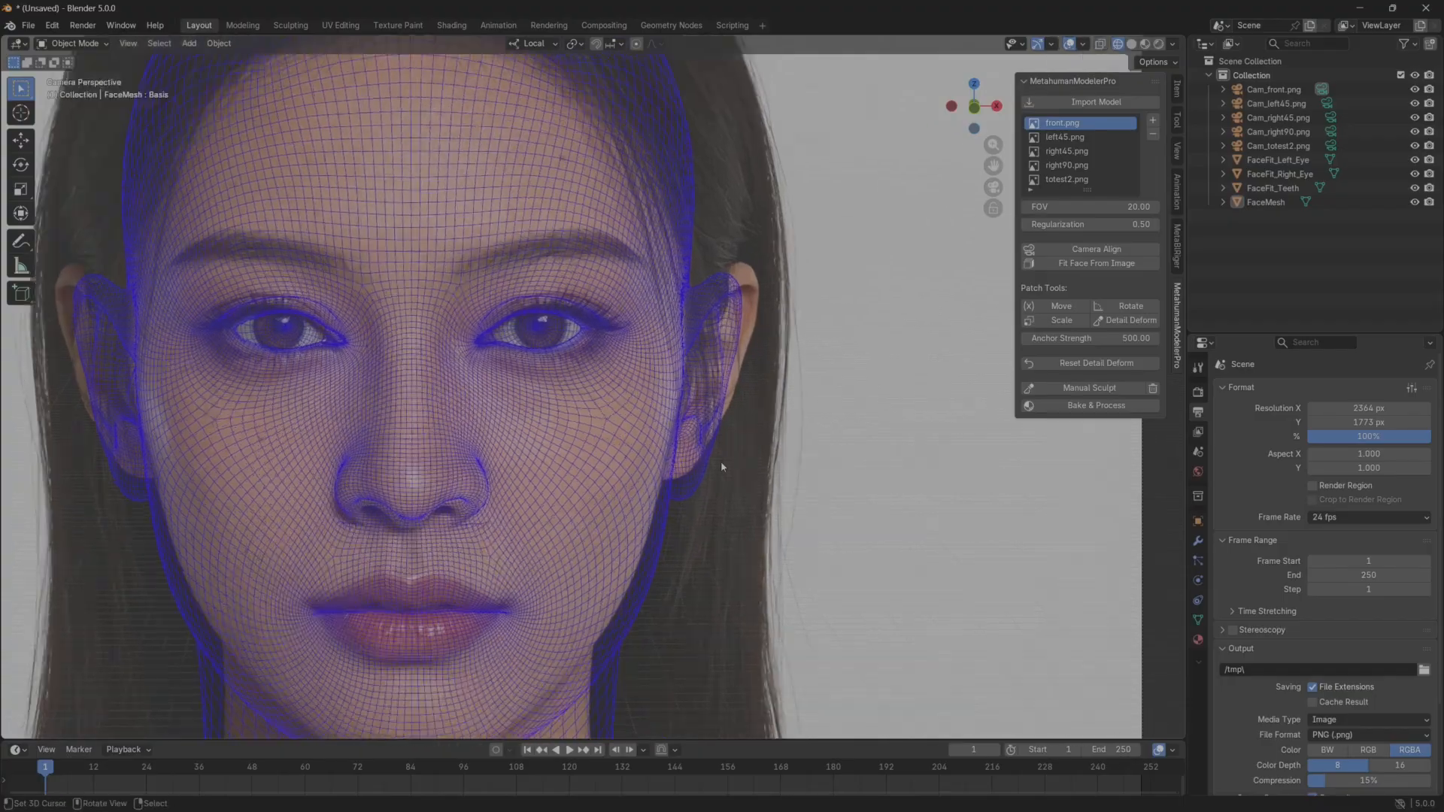
middle_click_drag(512, 450, 610, 432, "shift")
scroll(609, 432, "down", 2)
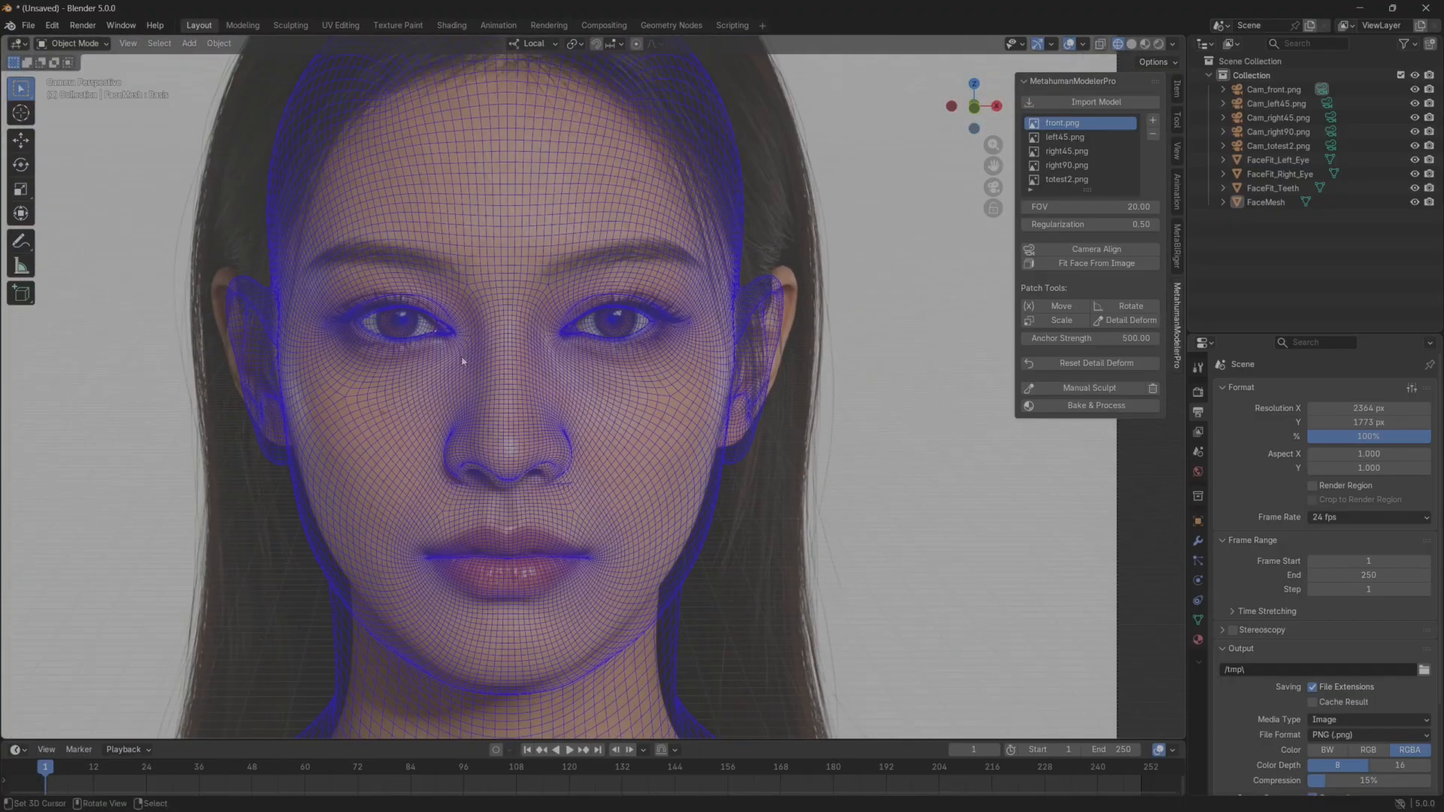
Make totest2.png the active reference image and try to align its camera.
left_click(1063, 180)
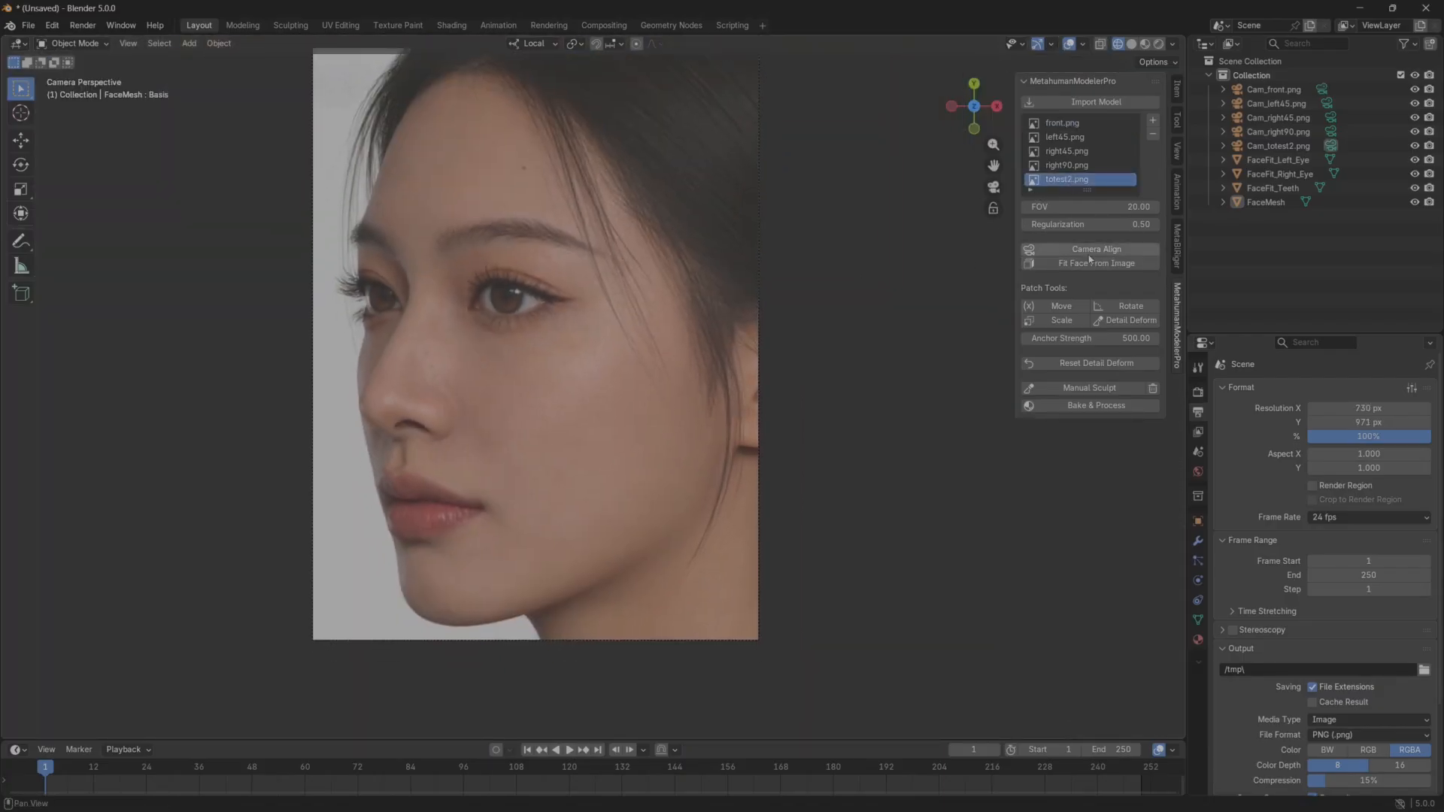
left_click(1092, 255)
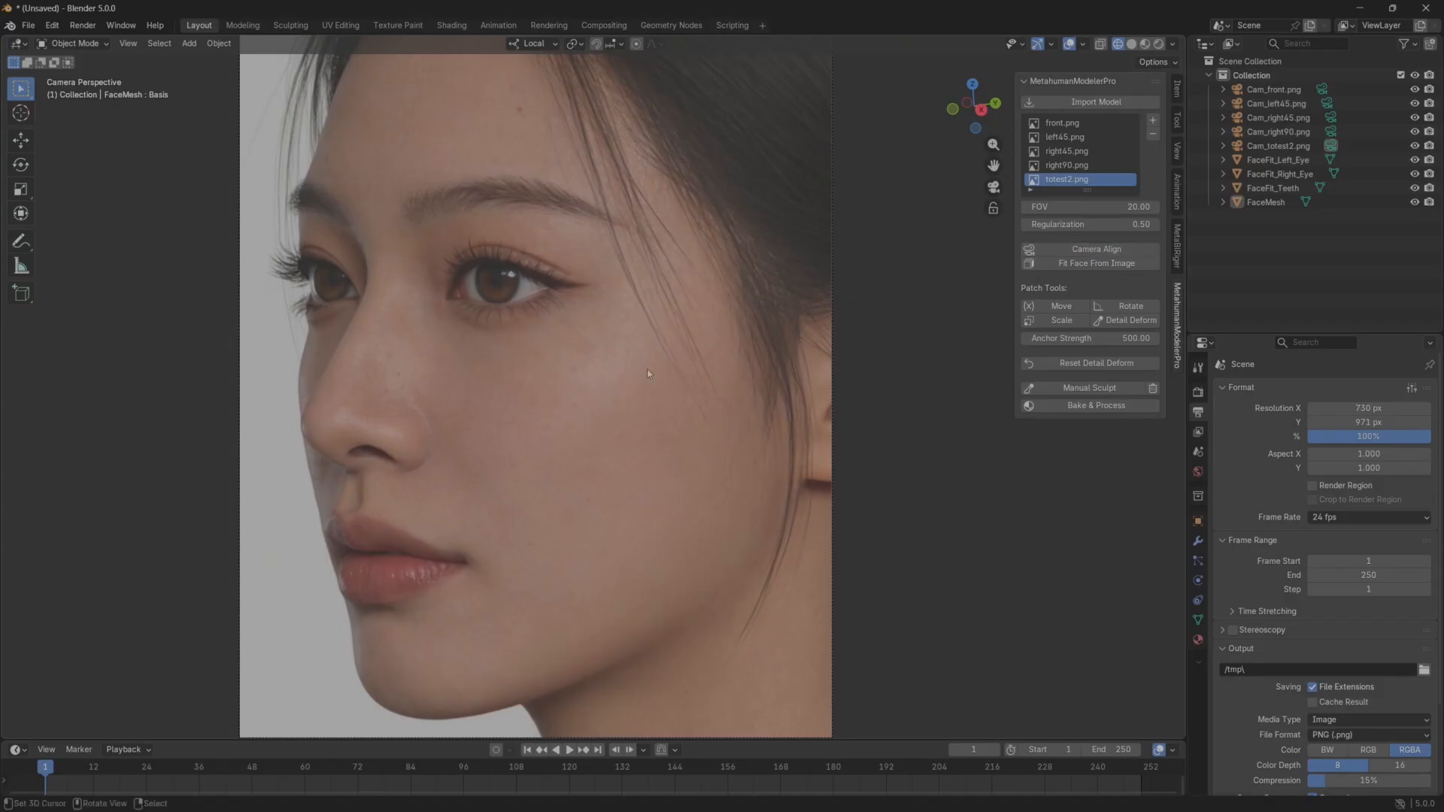
scroll(571, 432, "up", 2)
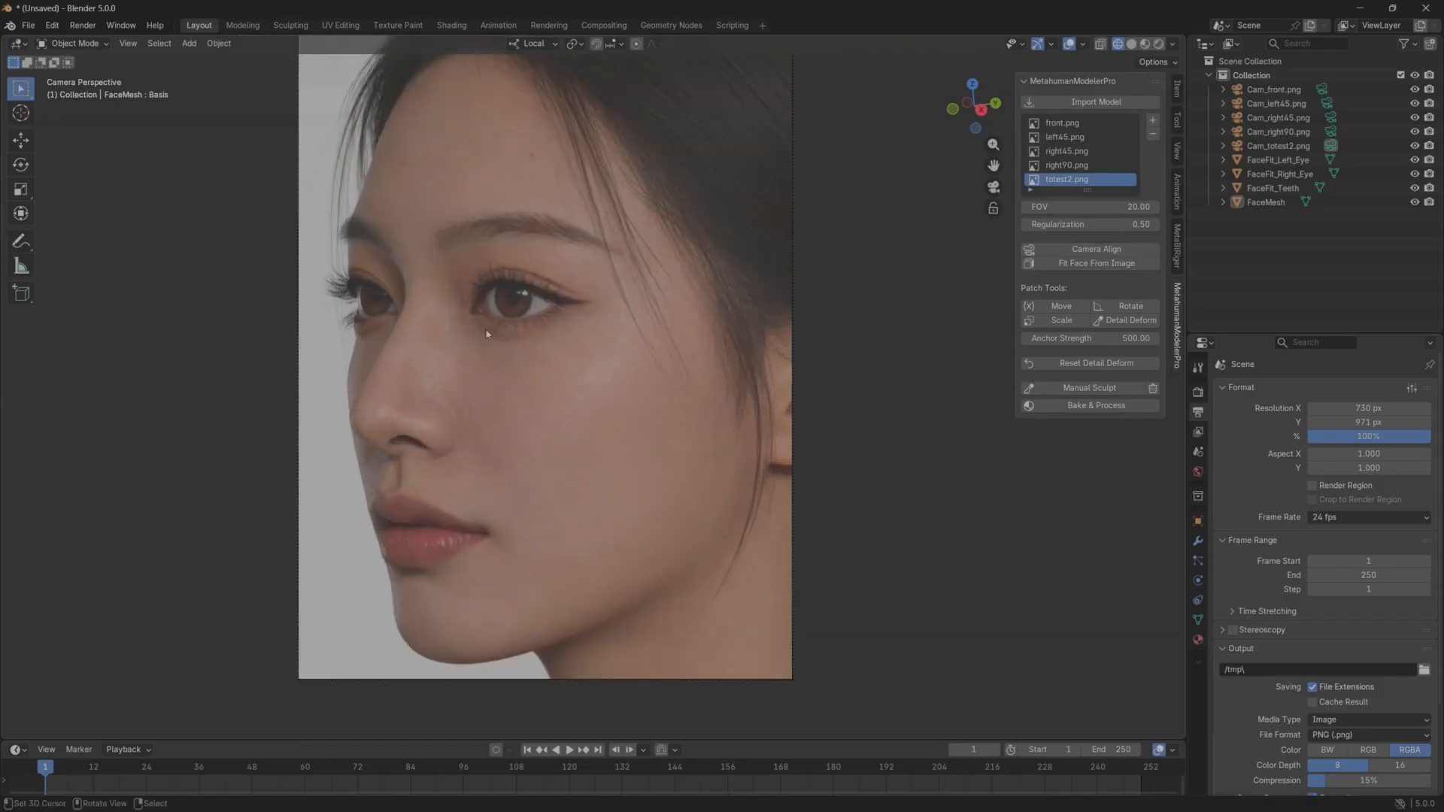
Set the FOV to 10 and run Camera Align again for totest2.png.
left_click(1124, 206)
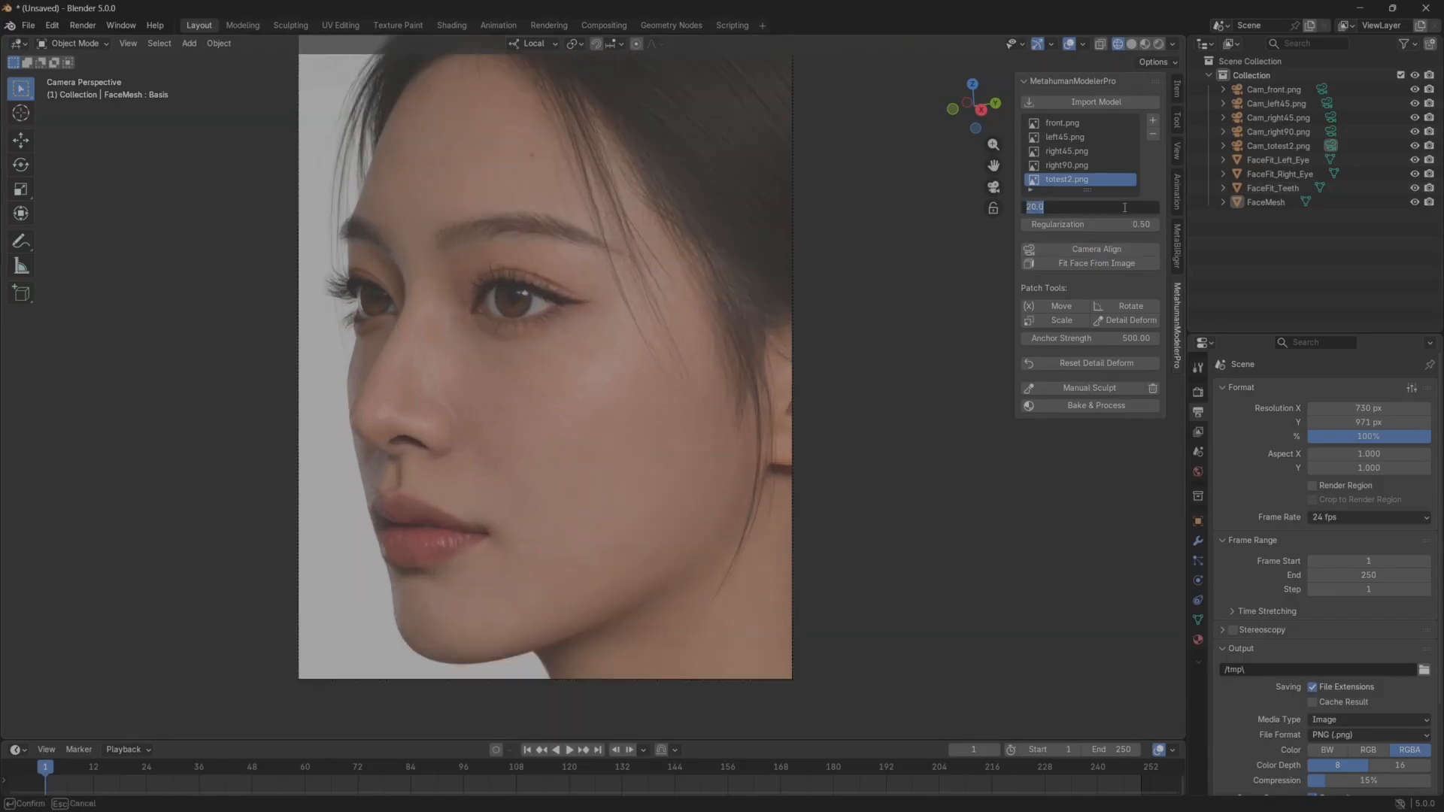
key("Return")
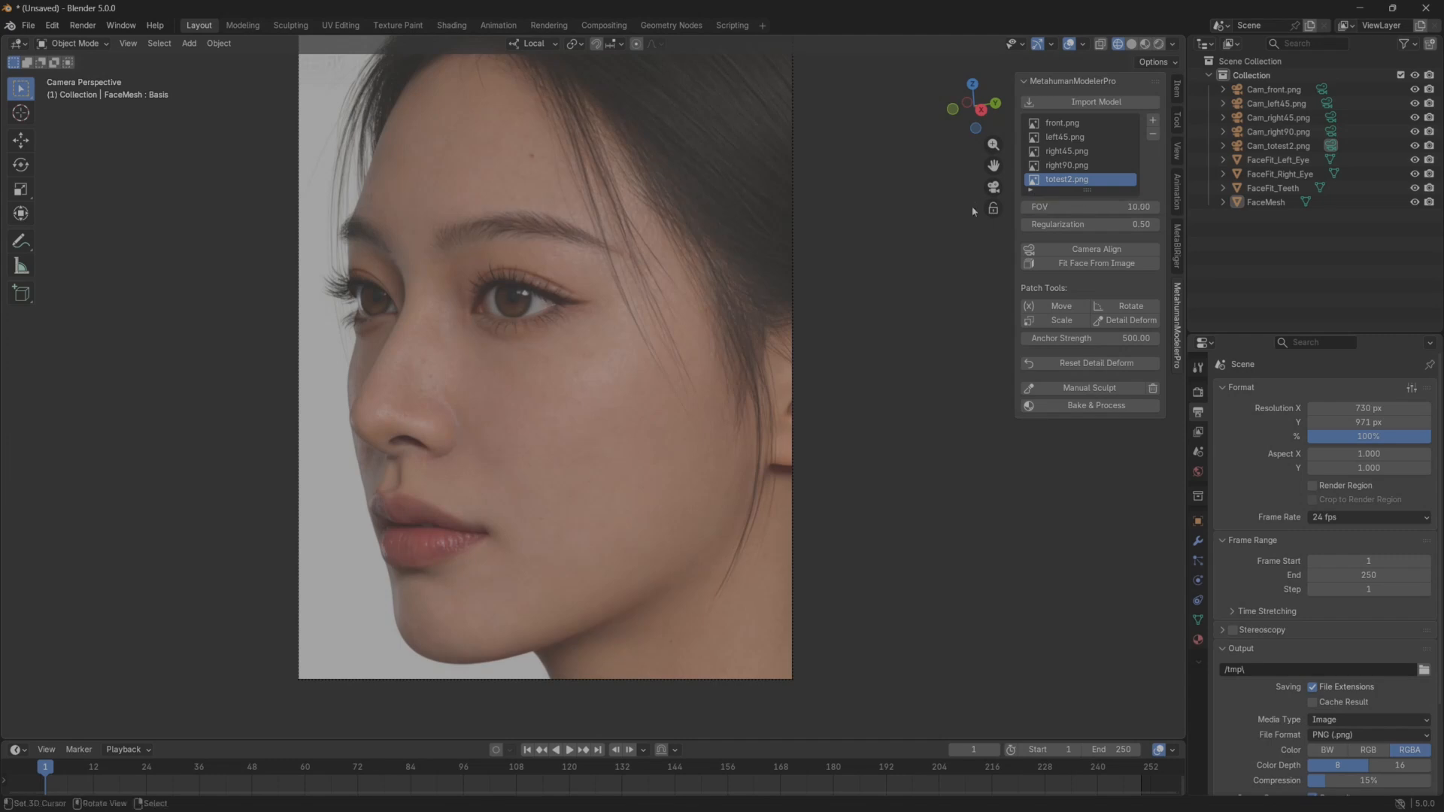
left_click(1104, 251)
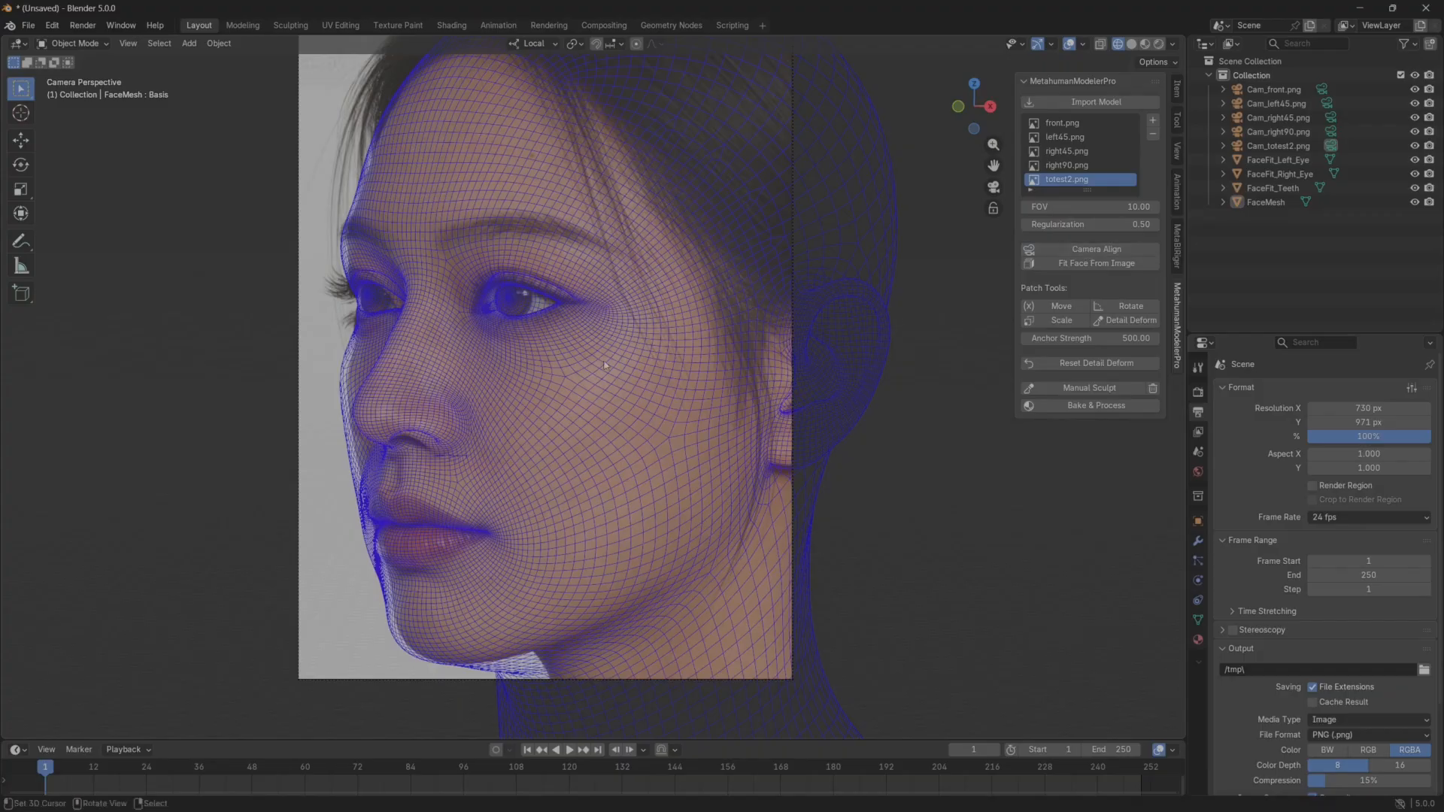
middle_click_drag(525, 327, 510, 373, "shift")
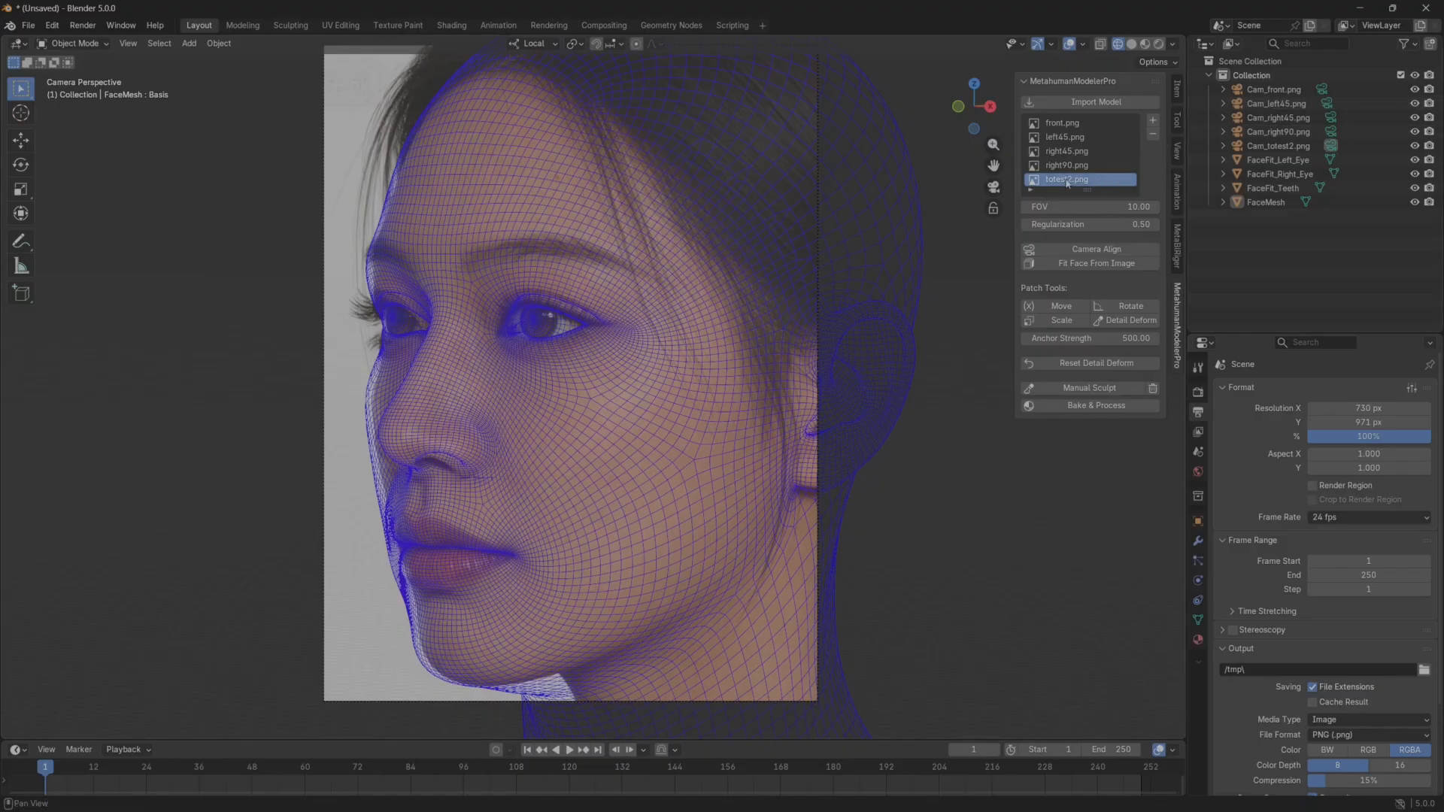
Remove totest2.png from the reference images and align the left45.png camera to the head.
left_click(1154, 136)
left_click(1069, 137)
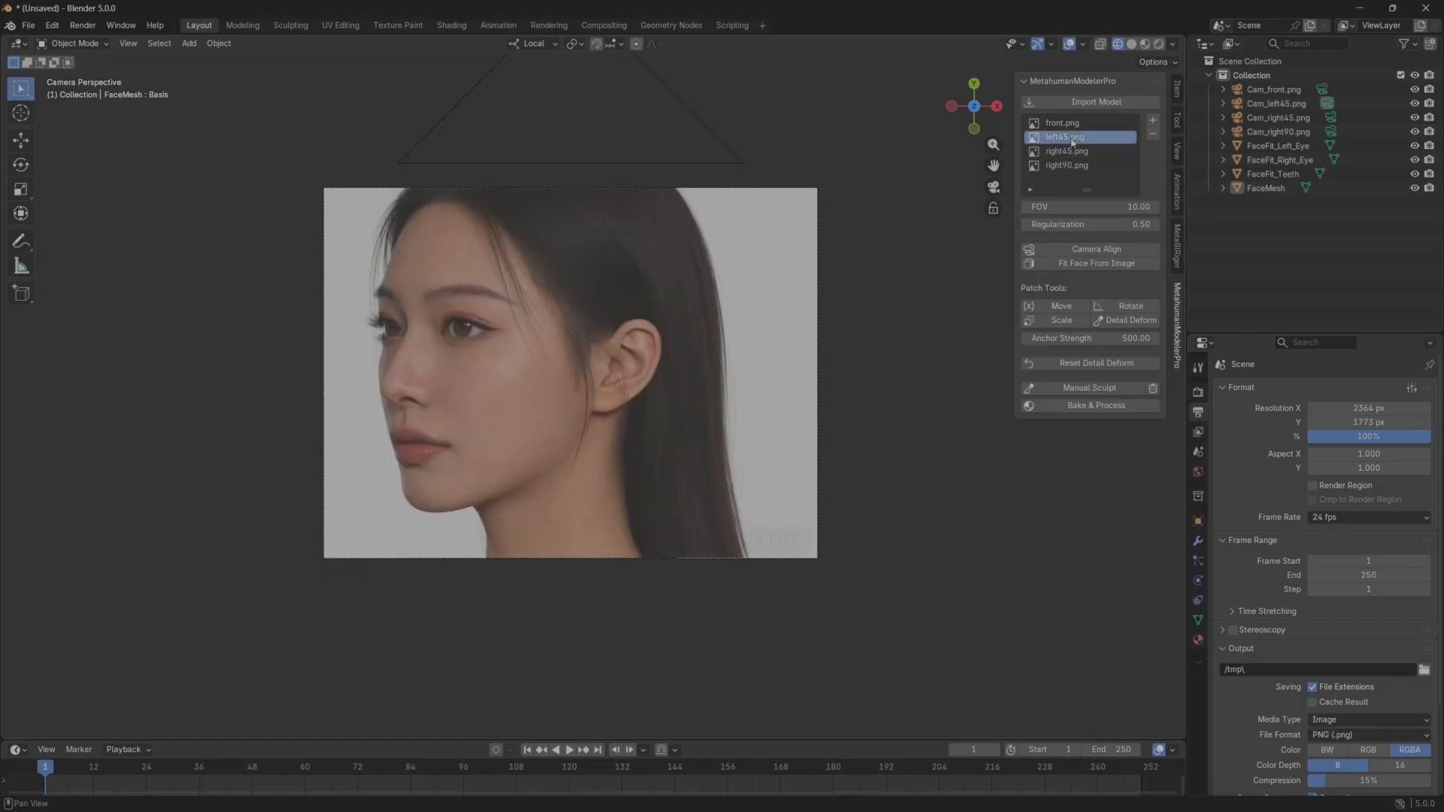
middle_click_drag(672, 306, 685, 355, "shift")
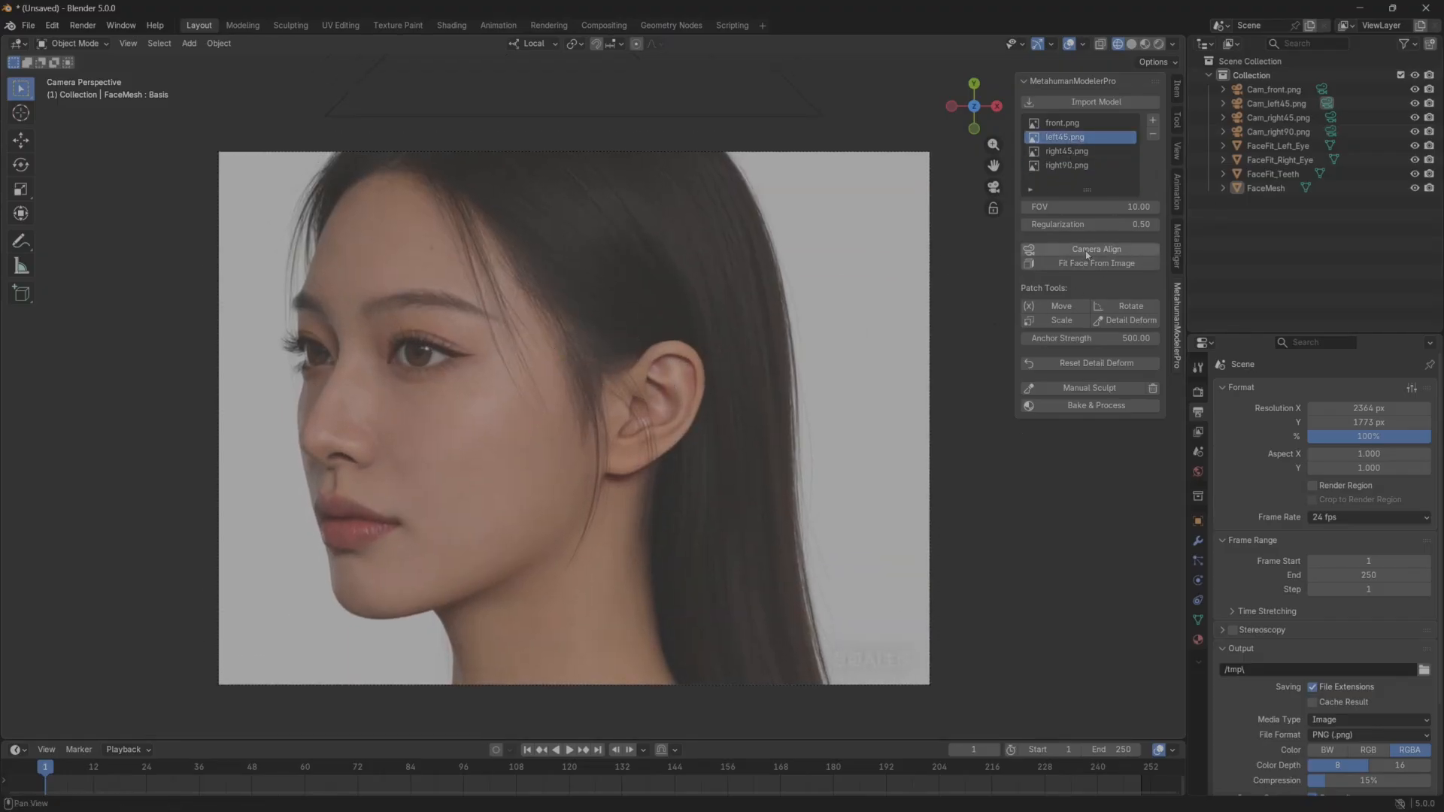
left_click(1087, 255)
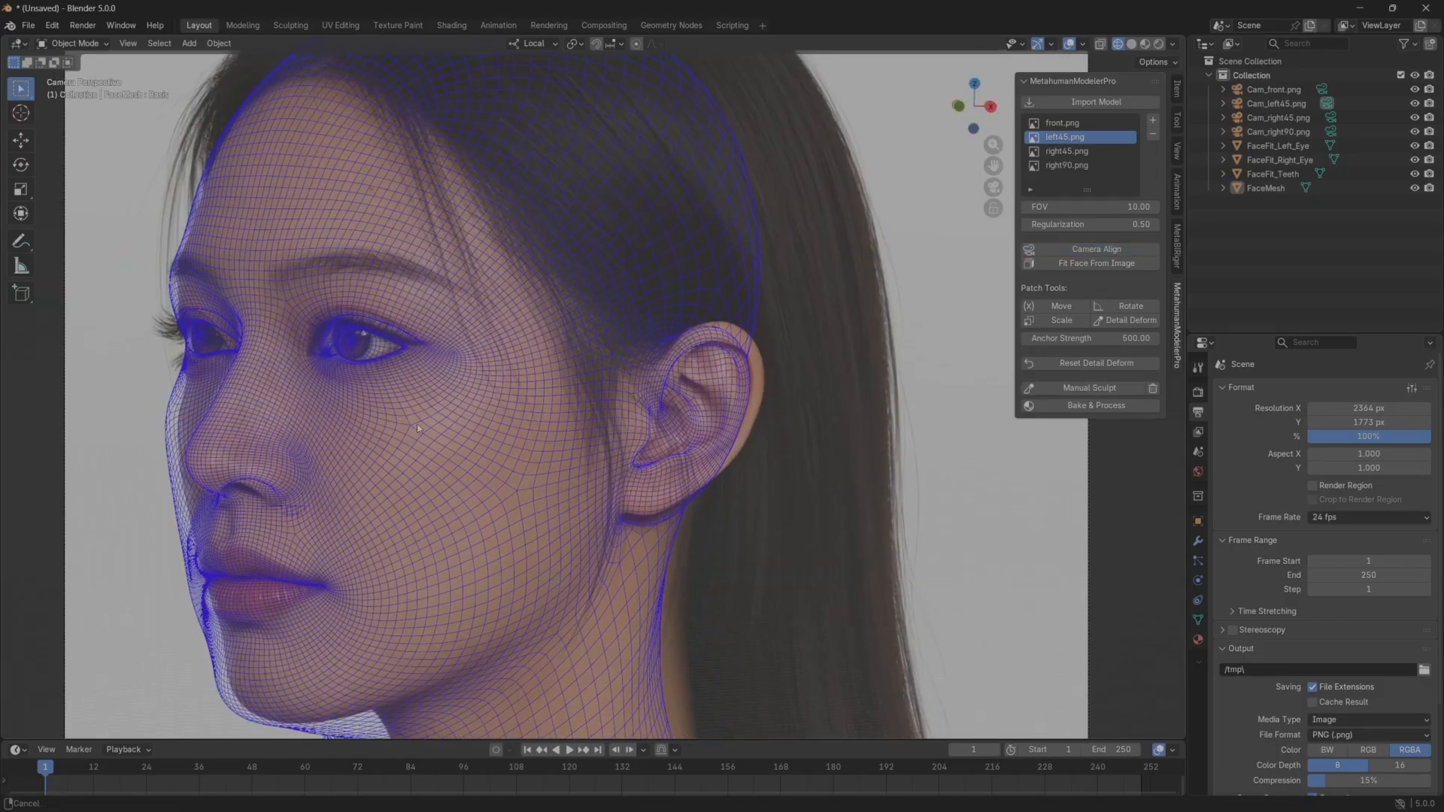
Align the cameras of the right45.png and right90.png references to the head mesh.
left_click(1072, 151)
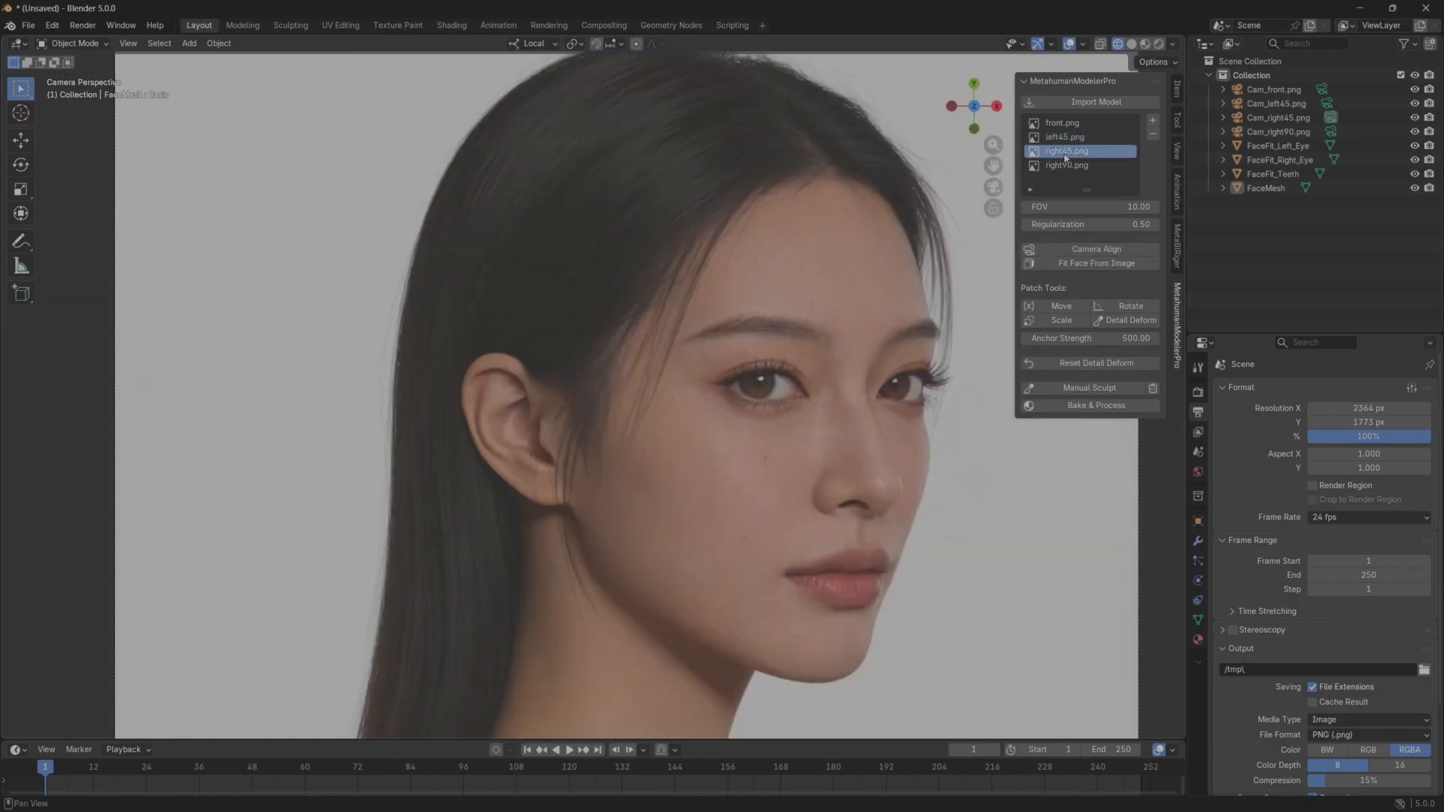
left_click(1099, 254)
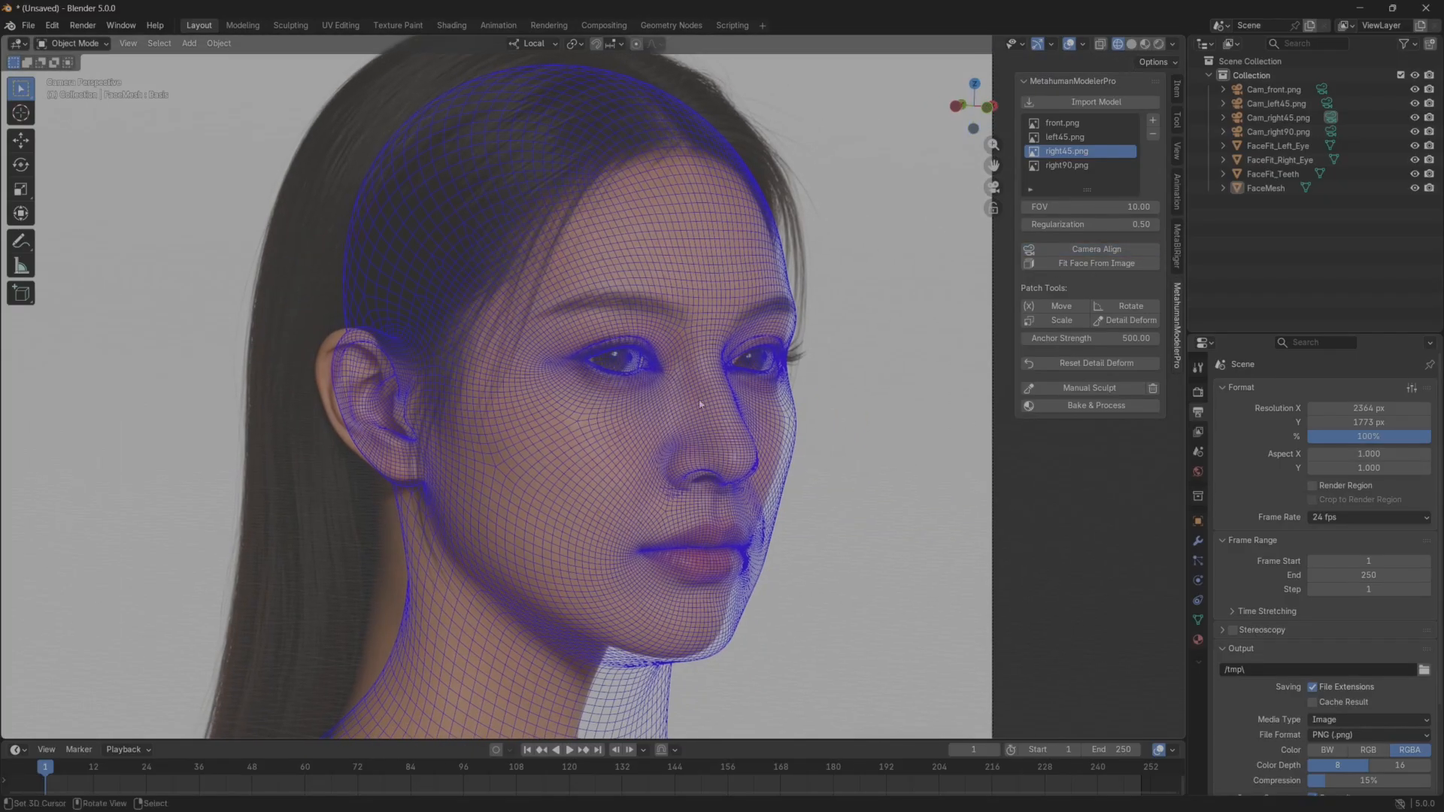
left_click(1063, 169)
scroll(743, 341, "down", 4)
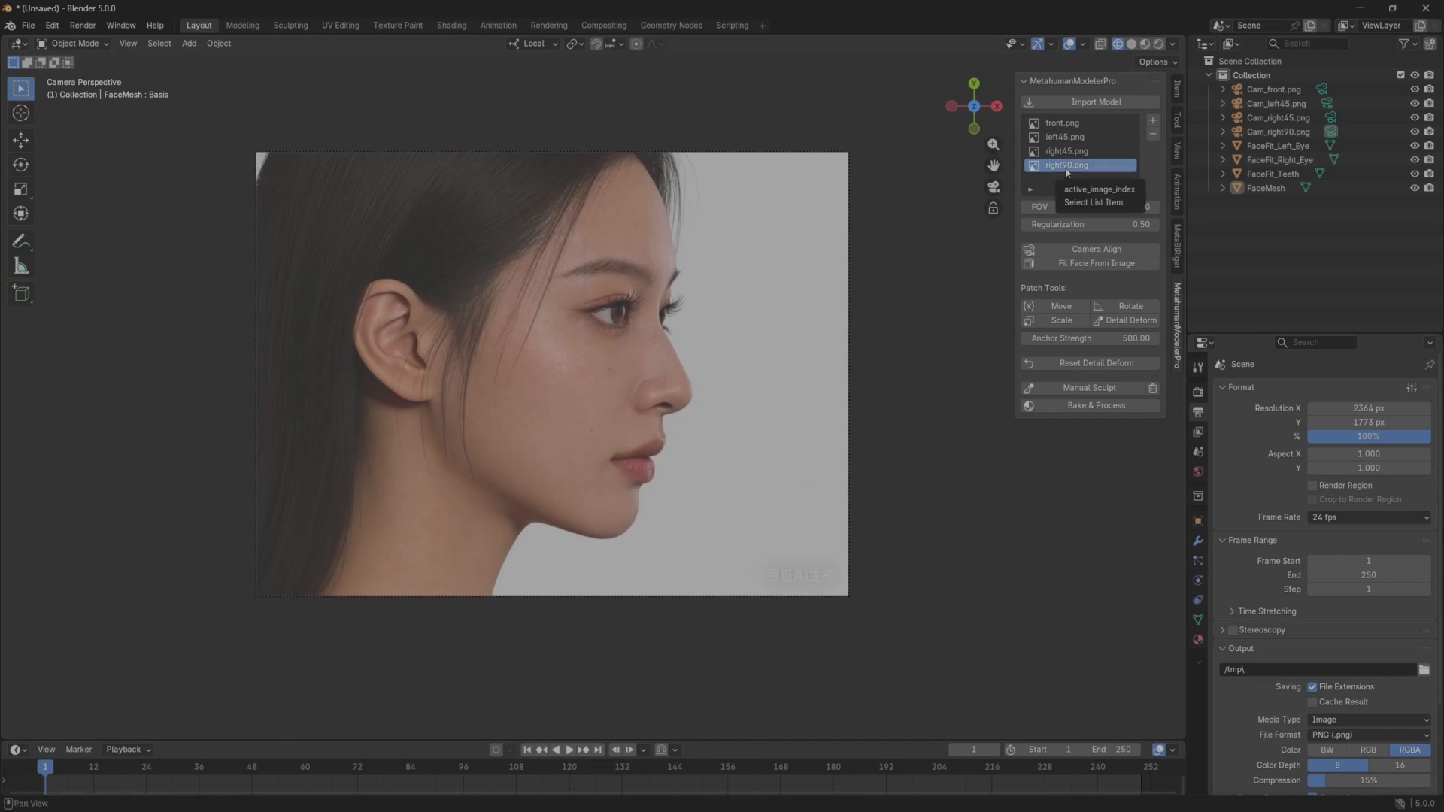
left_click(1092, 252)
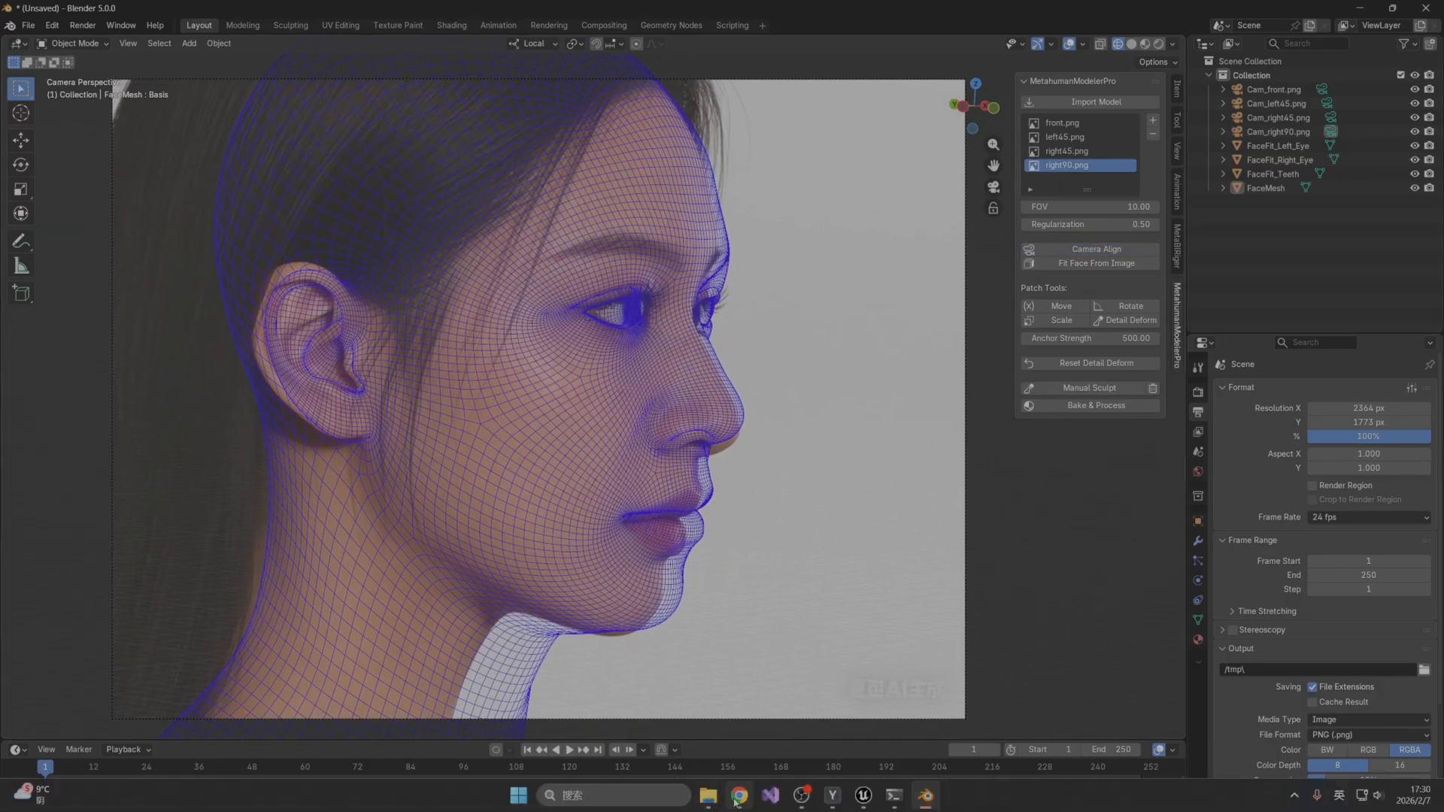
Switch to the Doubao chat in Chrome and save the generated back-of-head image as back.png in the multiviewImges folder.
left_click(737, 797)
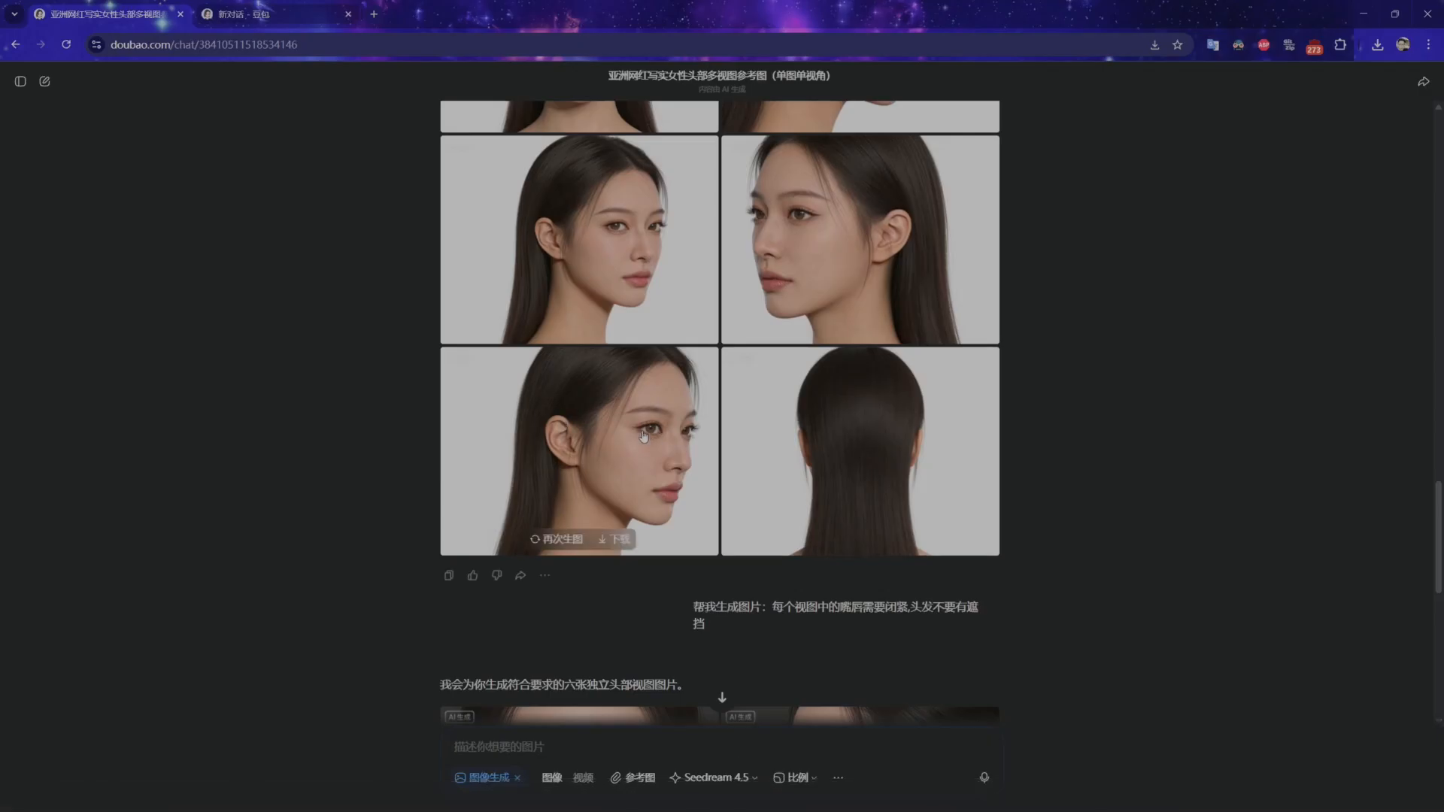
left_click(828, 440)
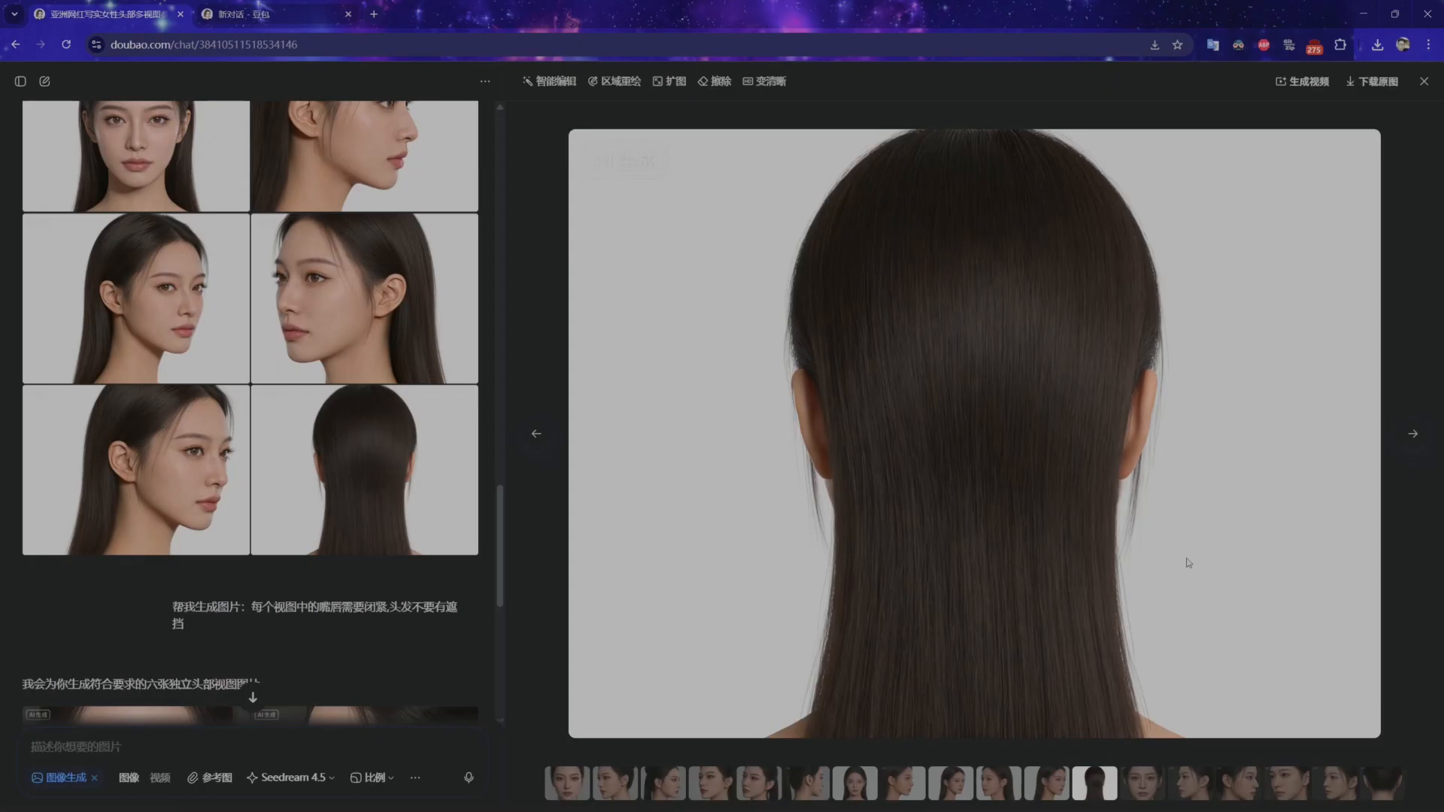
left_click(1375, 85)
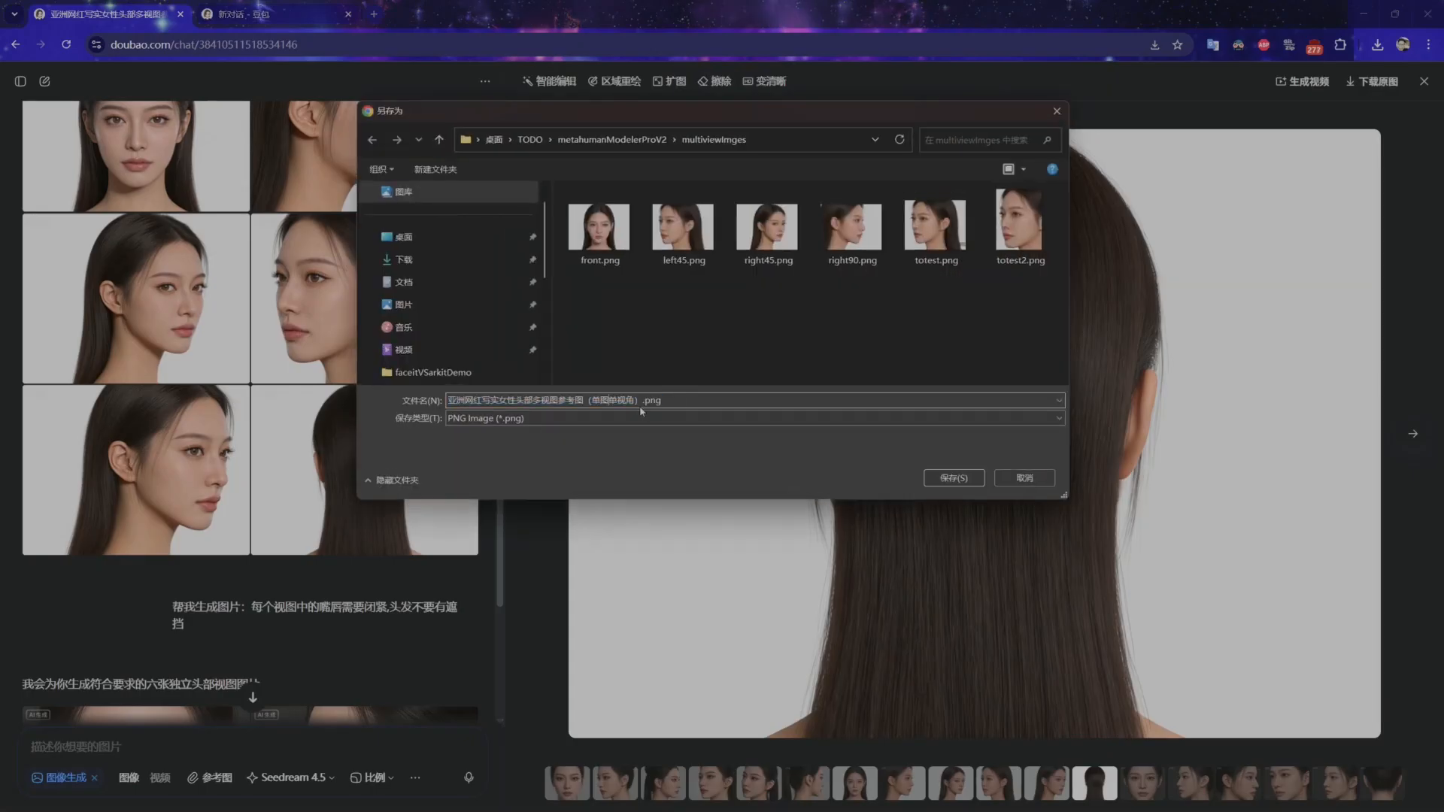
type("back")
key("Return")
left_click(954, 479)
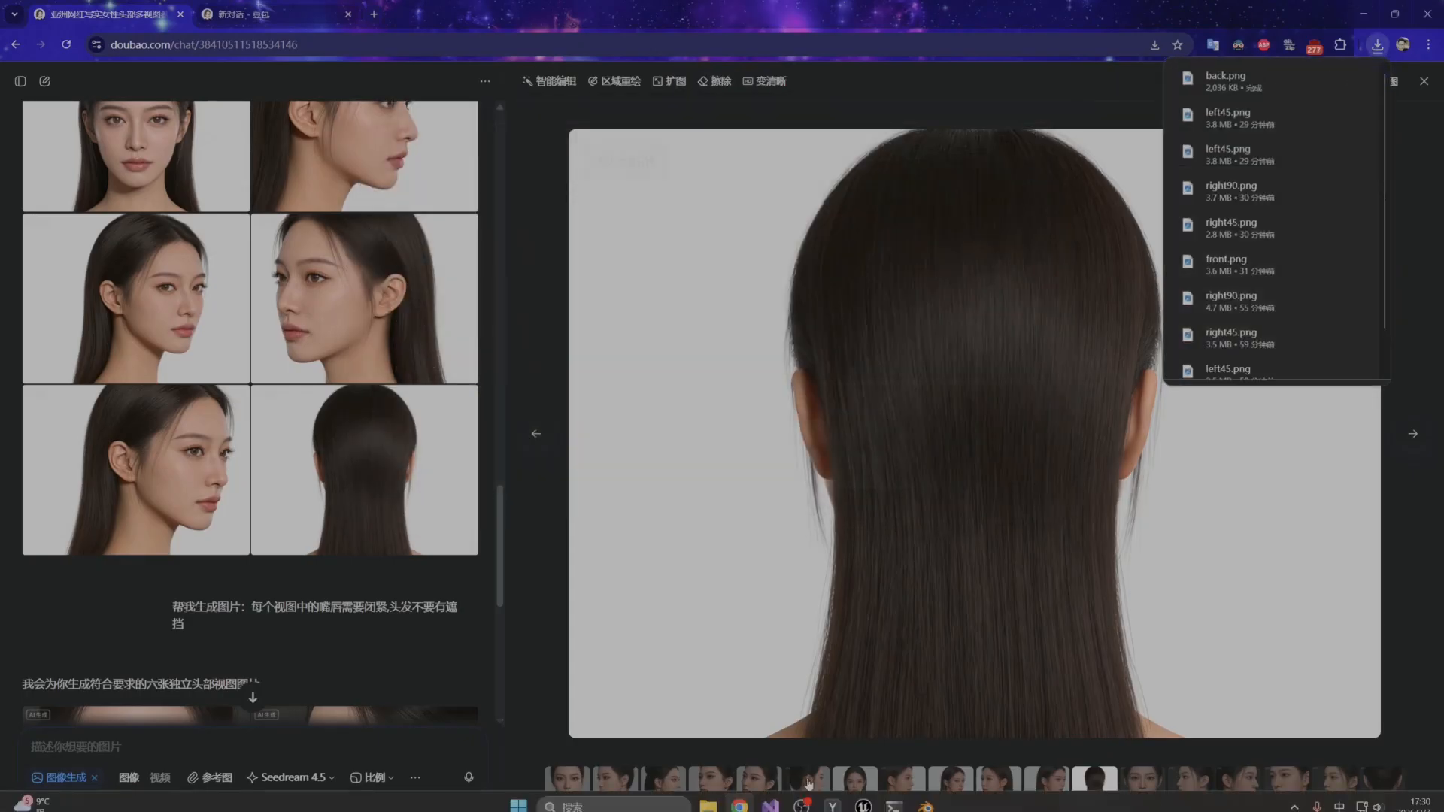
Switch back to Blender, add back.png to the reference images, and try Camera Align on it.
left_click(929, 797)
left_click(1152, 120)
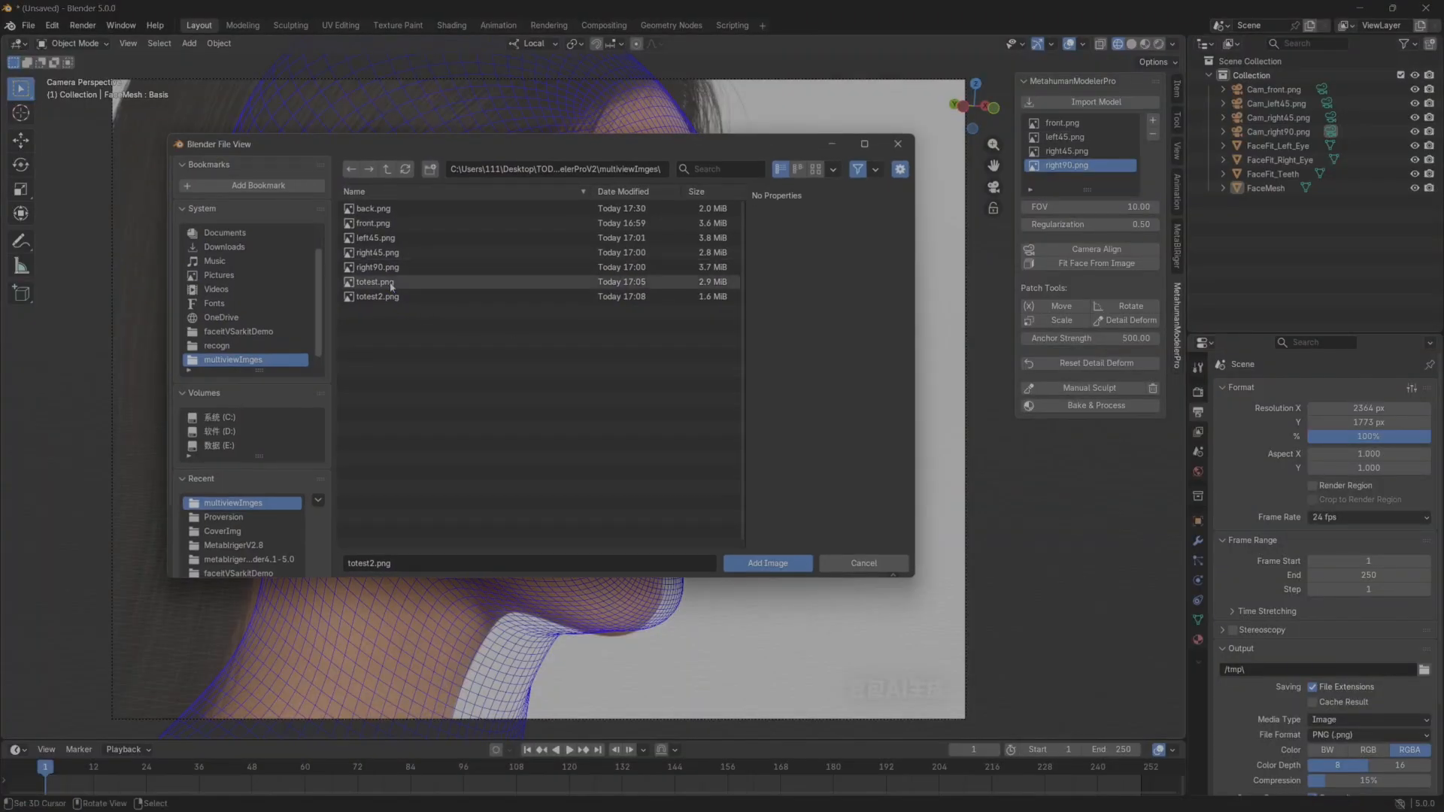
left_click(374, 209)
left_click(768, 563)
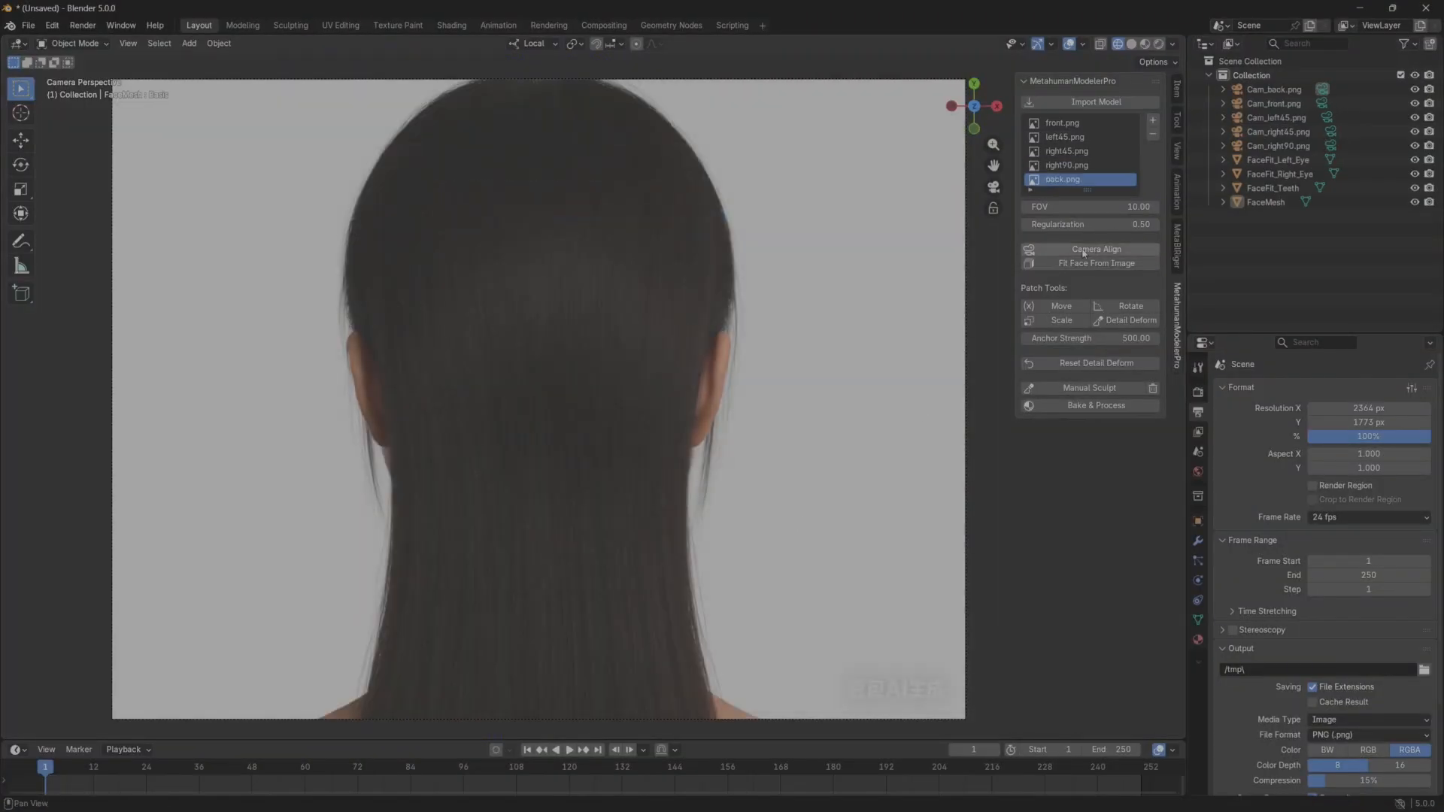
left_click(1088, 253)
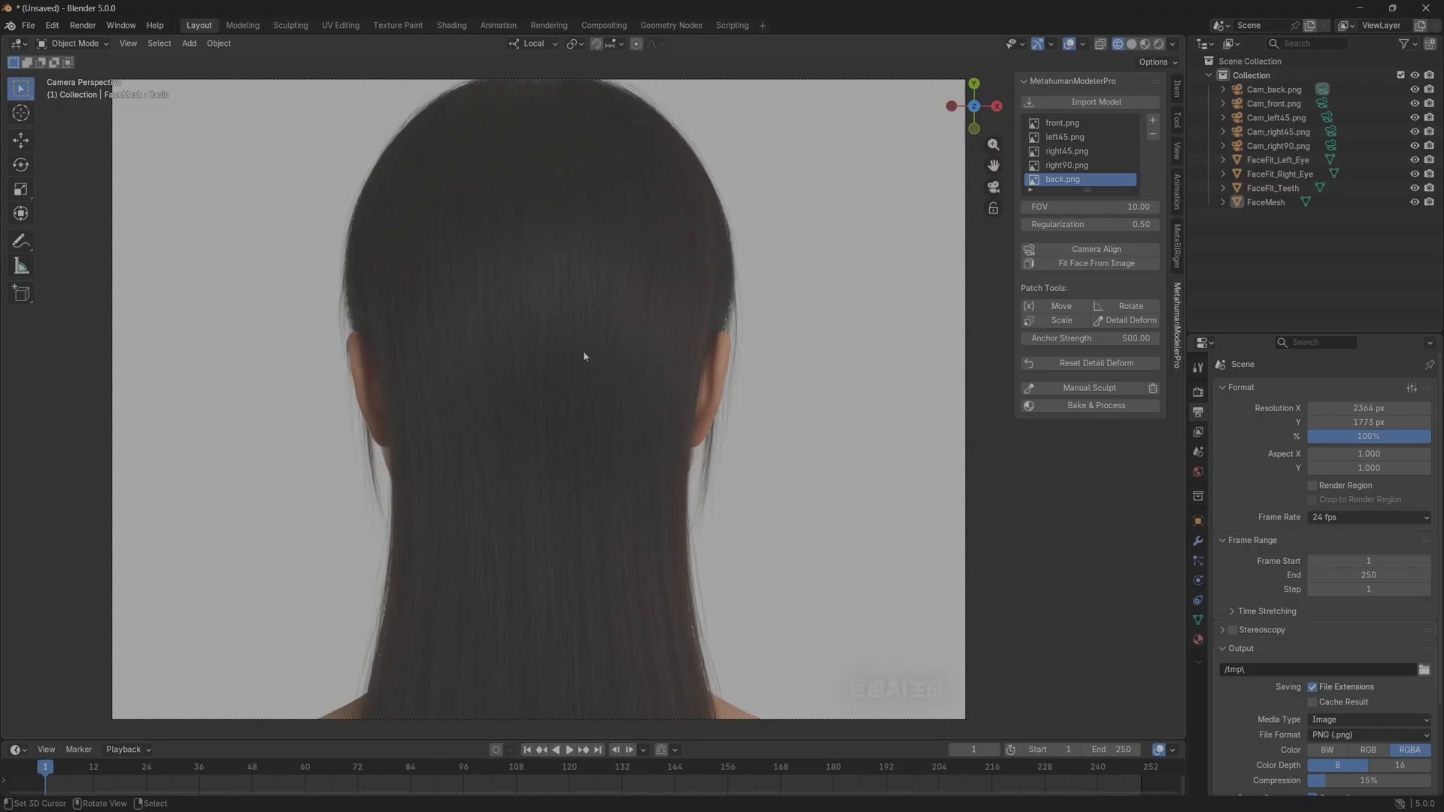
Split the 3D viewport into two side-by-side views and widen the second one.
left_click_drag(1183, 38, 797, 105)
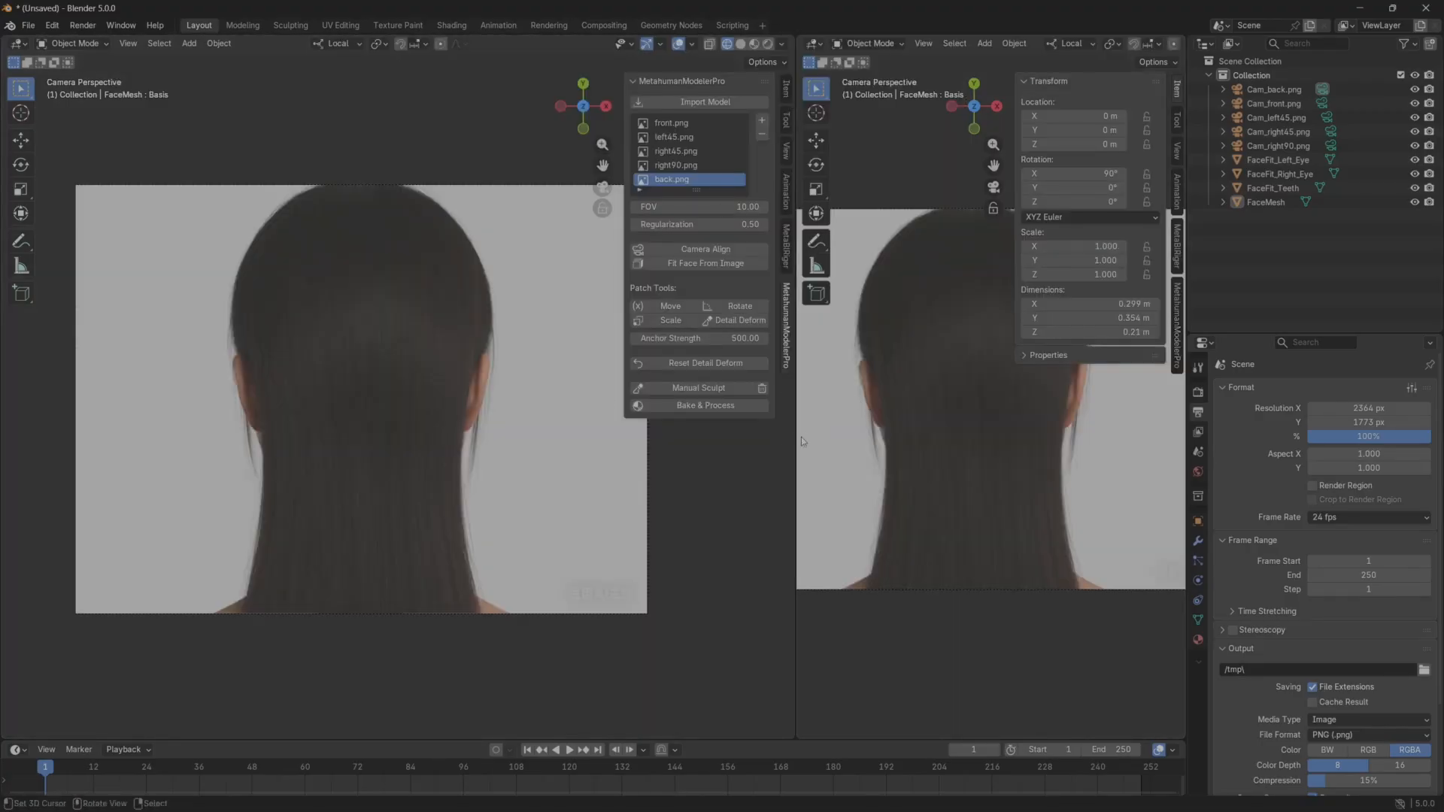
left_click_drag(796, 441, 638, 421)
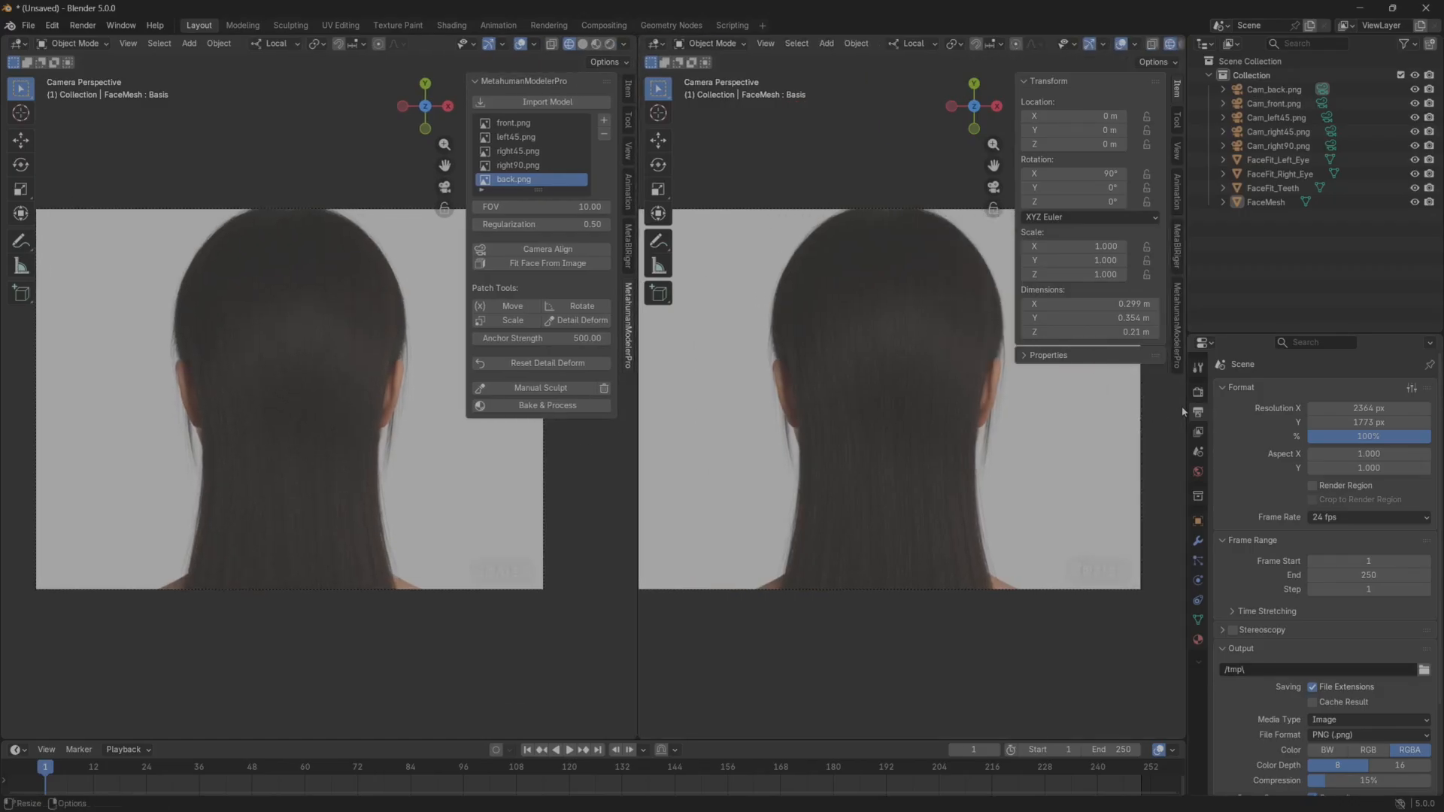
left_click_drag(1183, 411, 1335, 412)
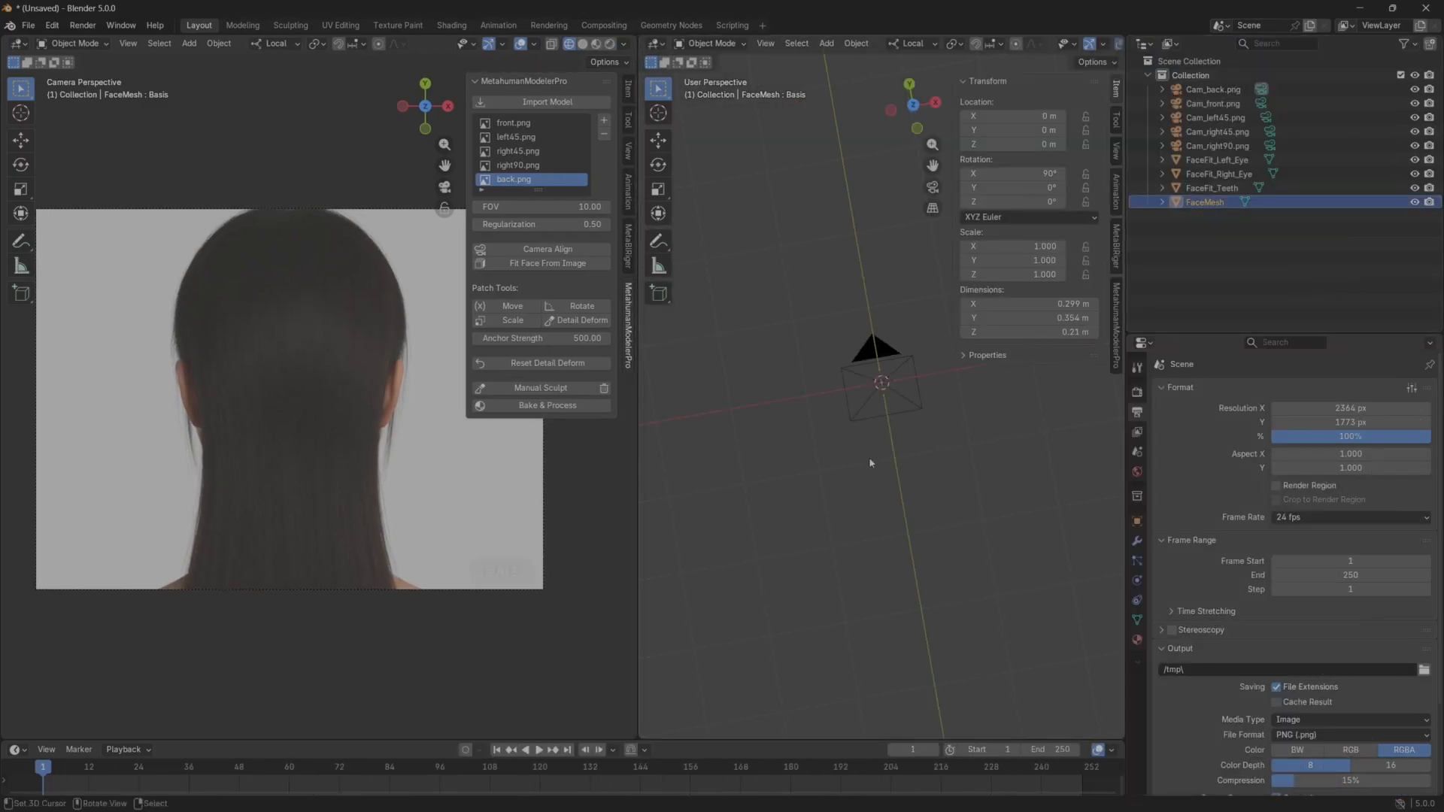
Frame FaceMesh in the second viewport in solid shading and orbit to a front three-quarter view of the bust.
key("grave")
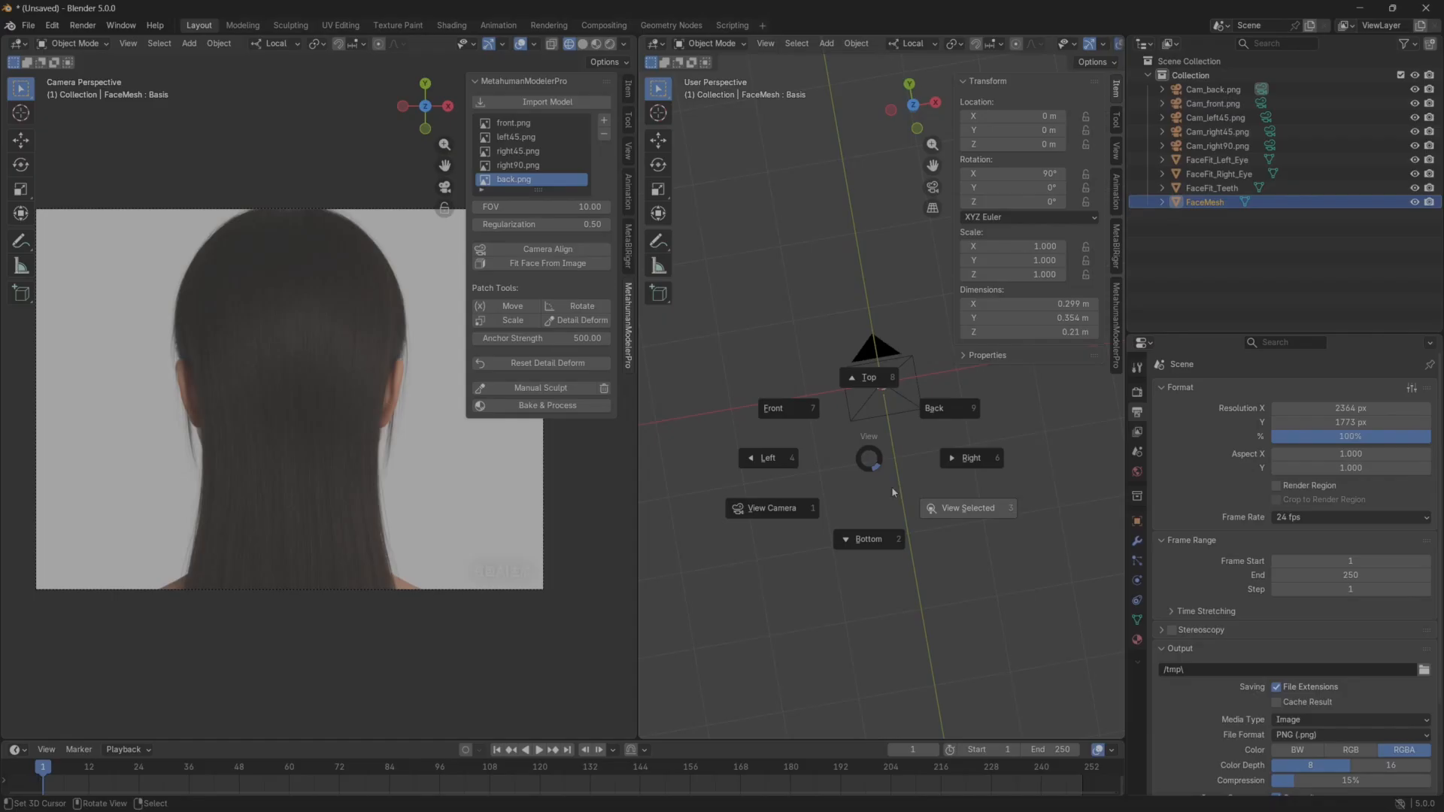
left_click(949, 517)
middle_click_drag(874, 511, 882, 374)
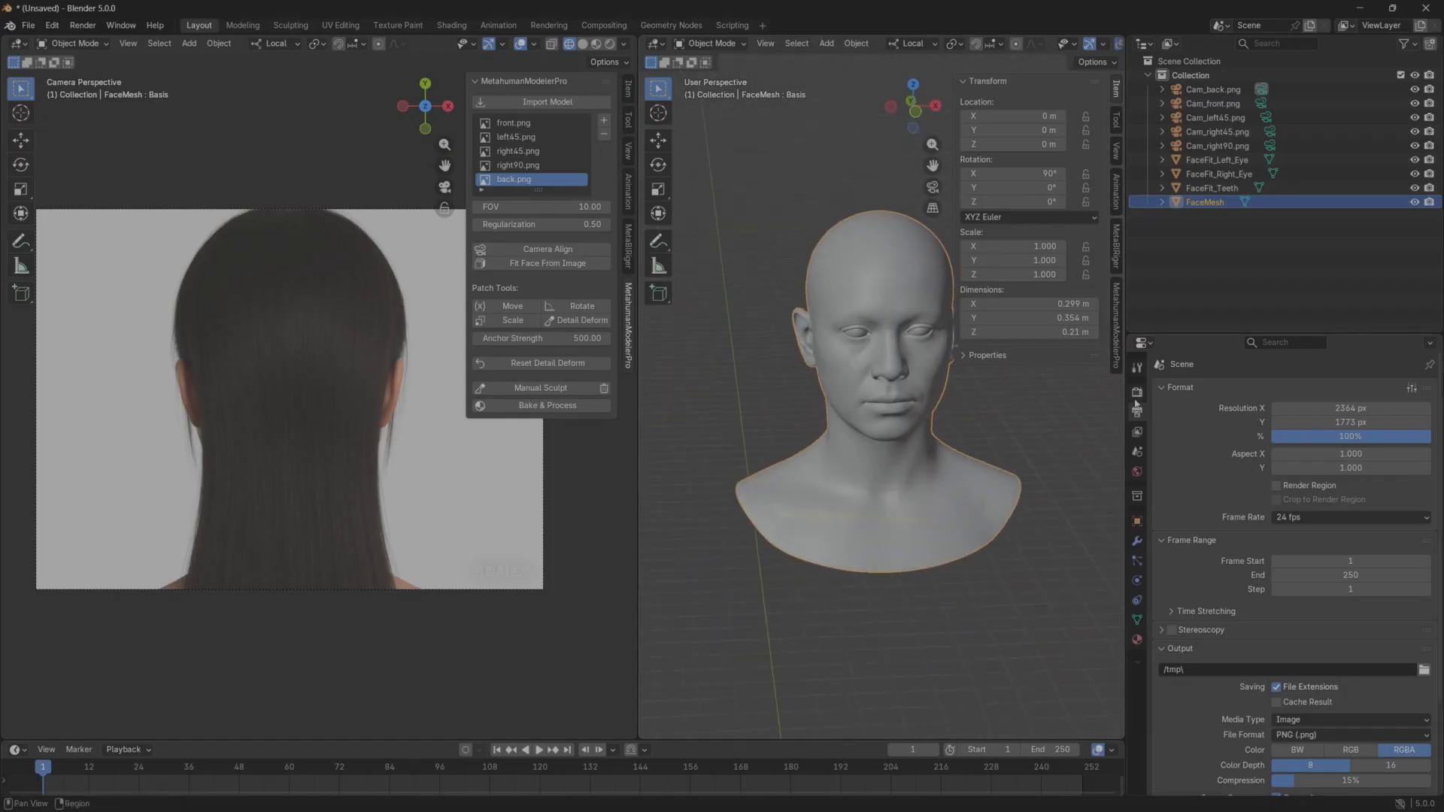
left_click_drag(1128, 402, 1318, 403)
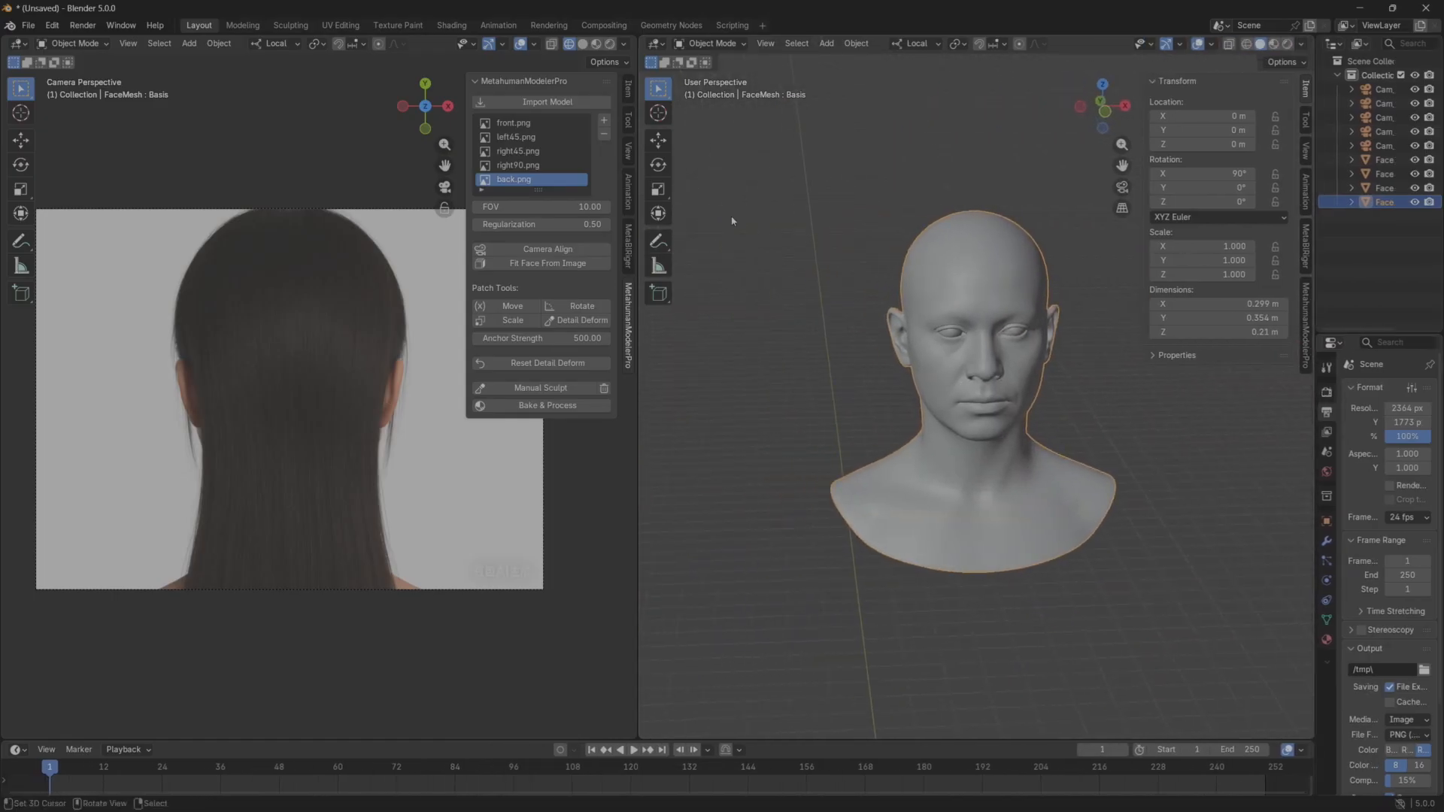
Reactivate the back.png reference and select its Cam_back.png camera object.
left_click(511, 183)
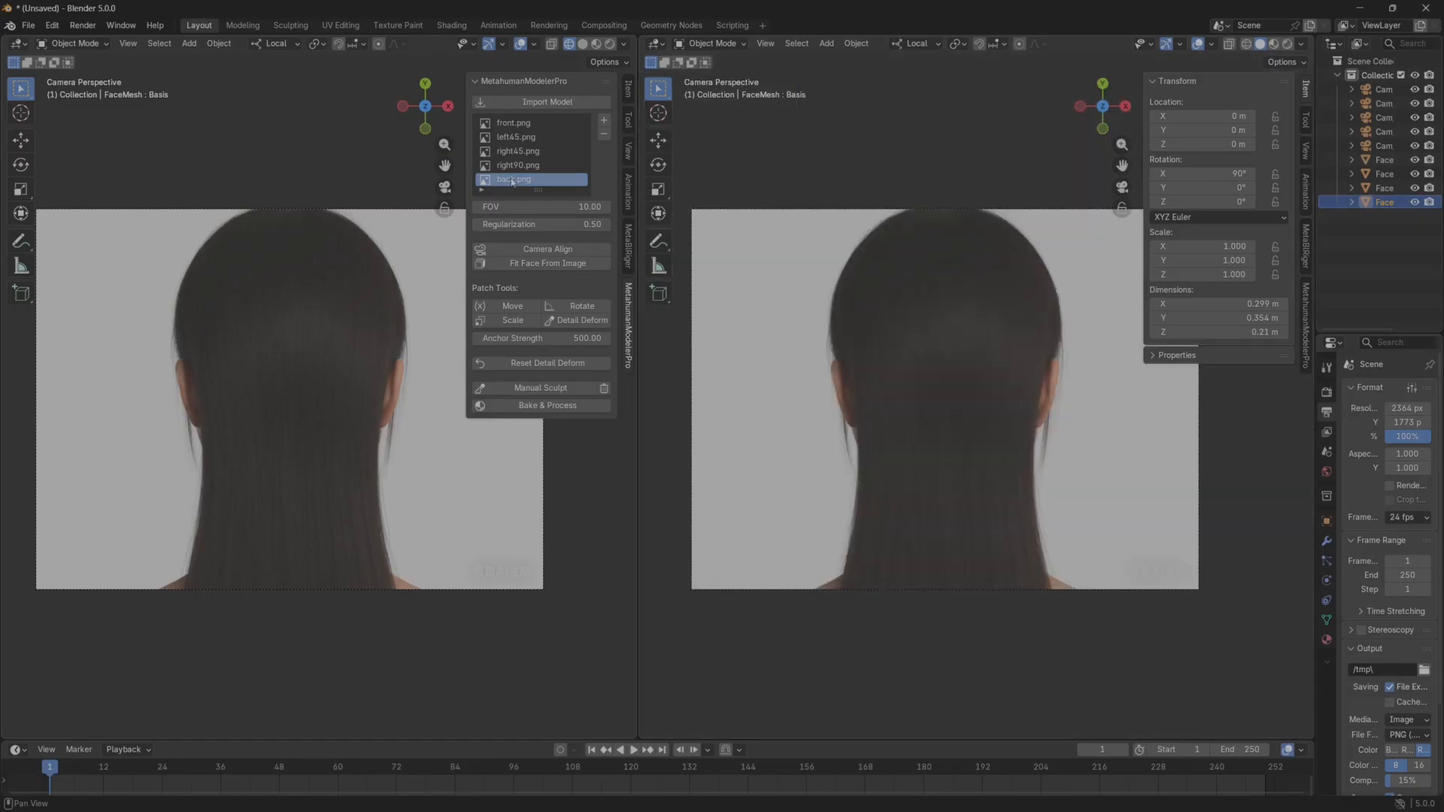
left_click_drag(1316, 391, 1153, 391)
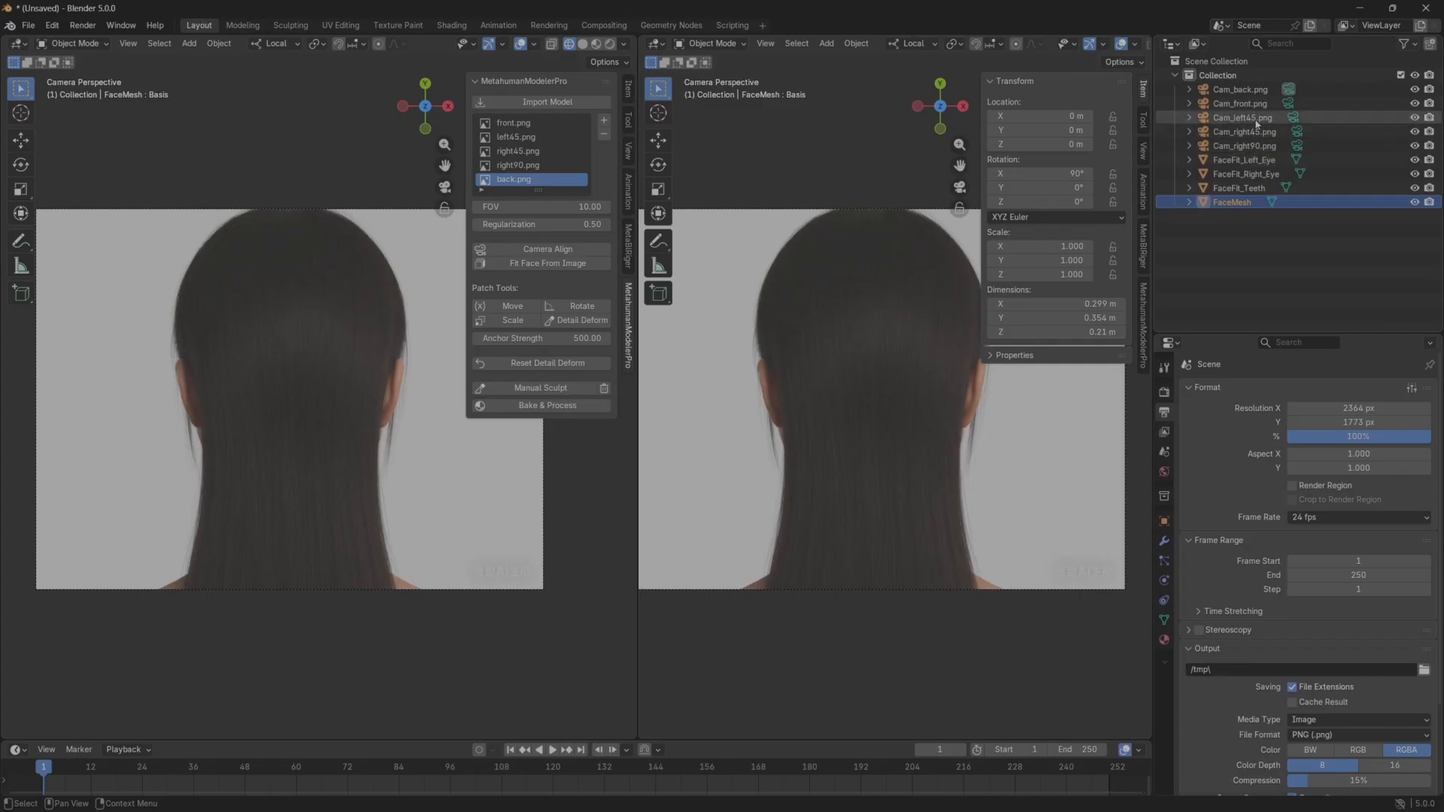
left_click(1241, 90)
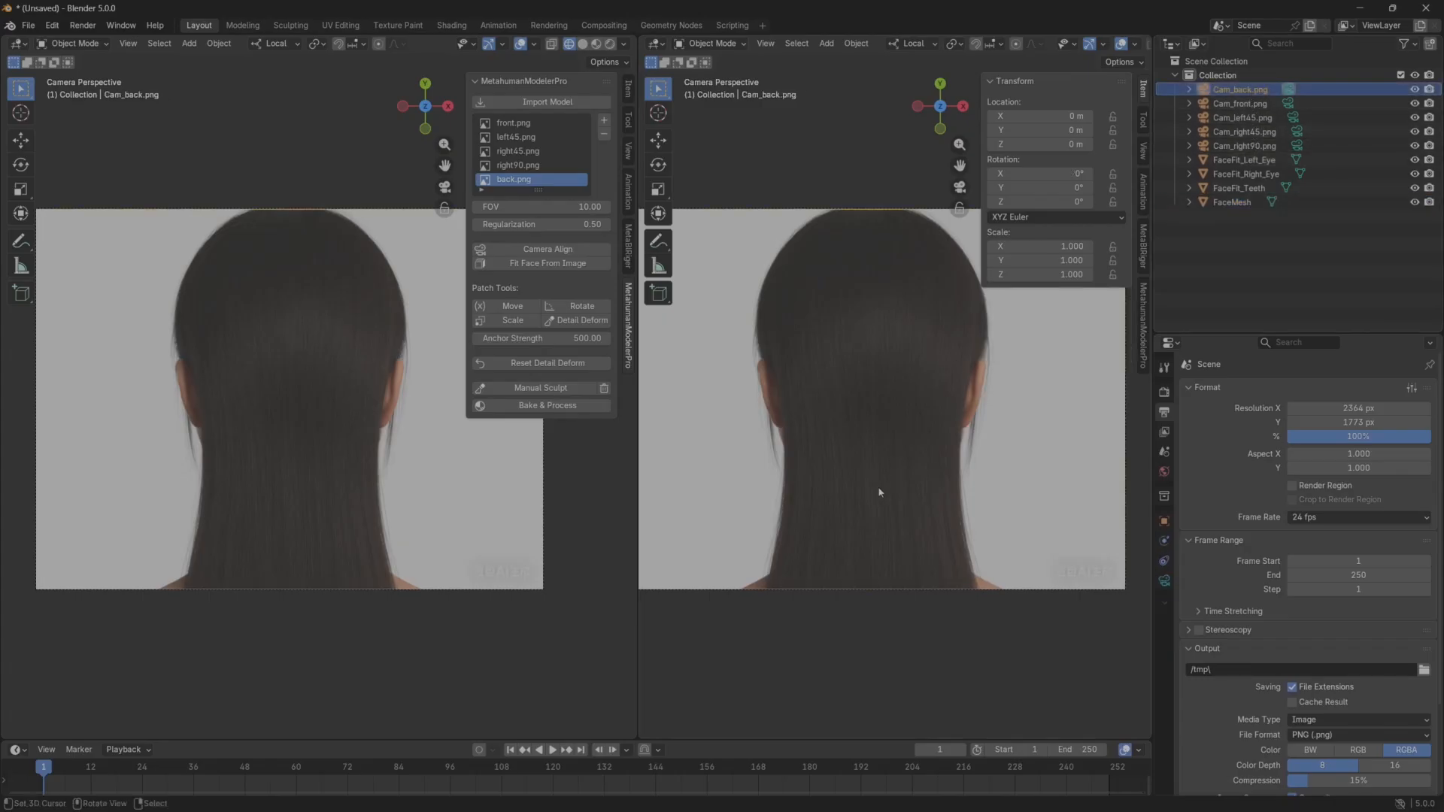
Leave the camera view in the second viewport, set FaceMesh as the first viewport's Lock to Object target, and enable Camera to View.
middle_click_drag(880, 492, 931, 419)
left_click(629, 154)
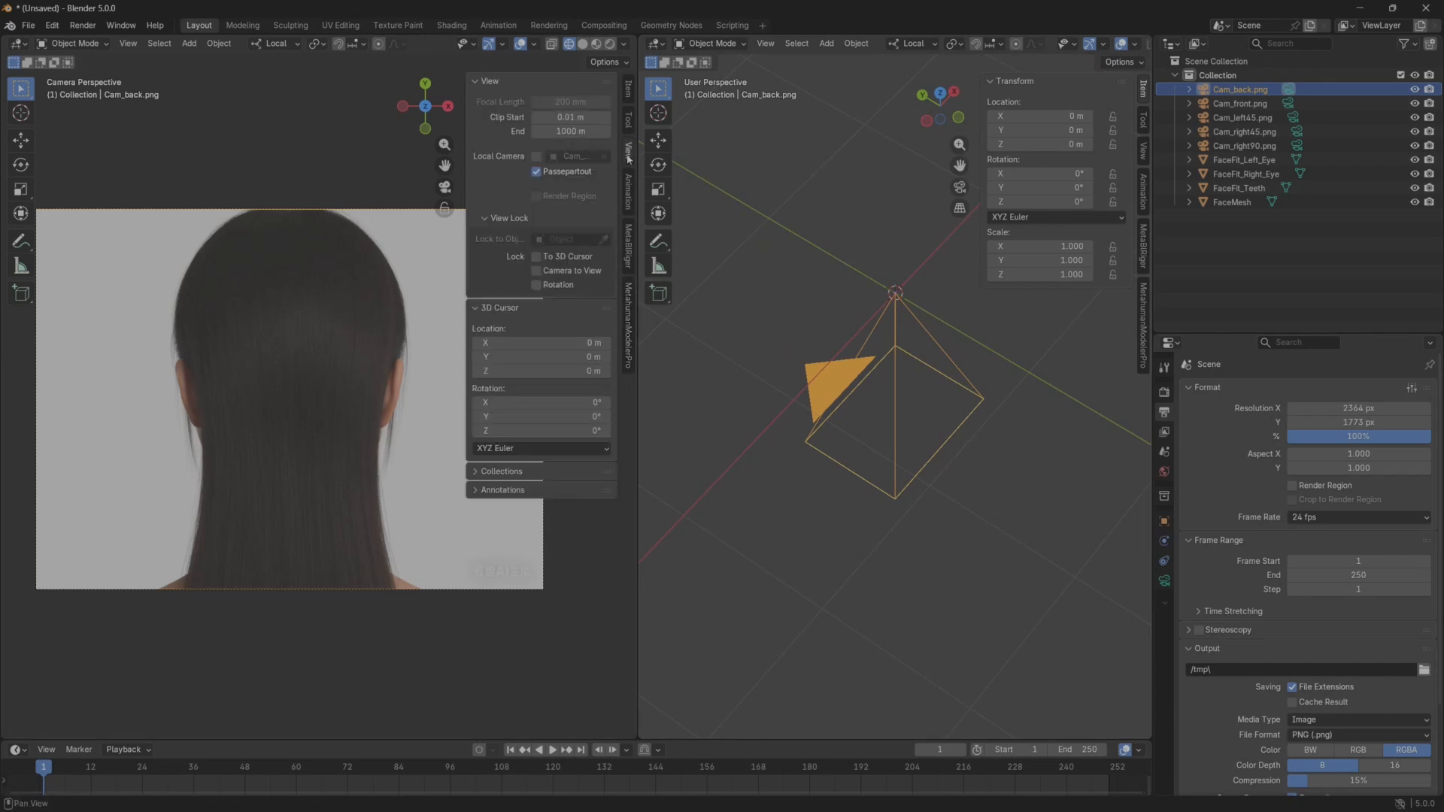
left_click(573, 237)
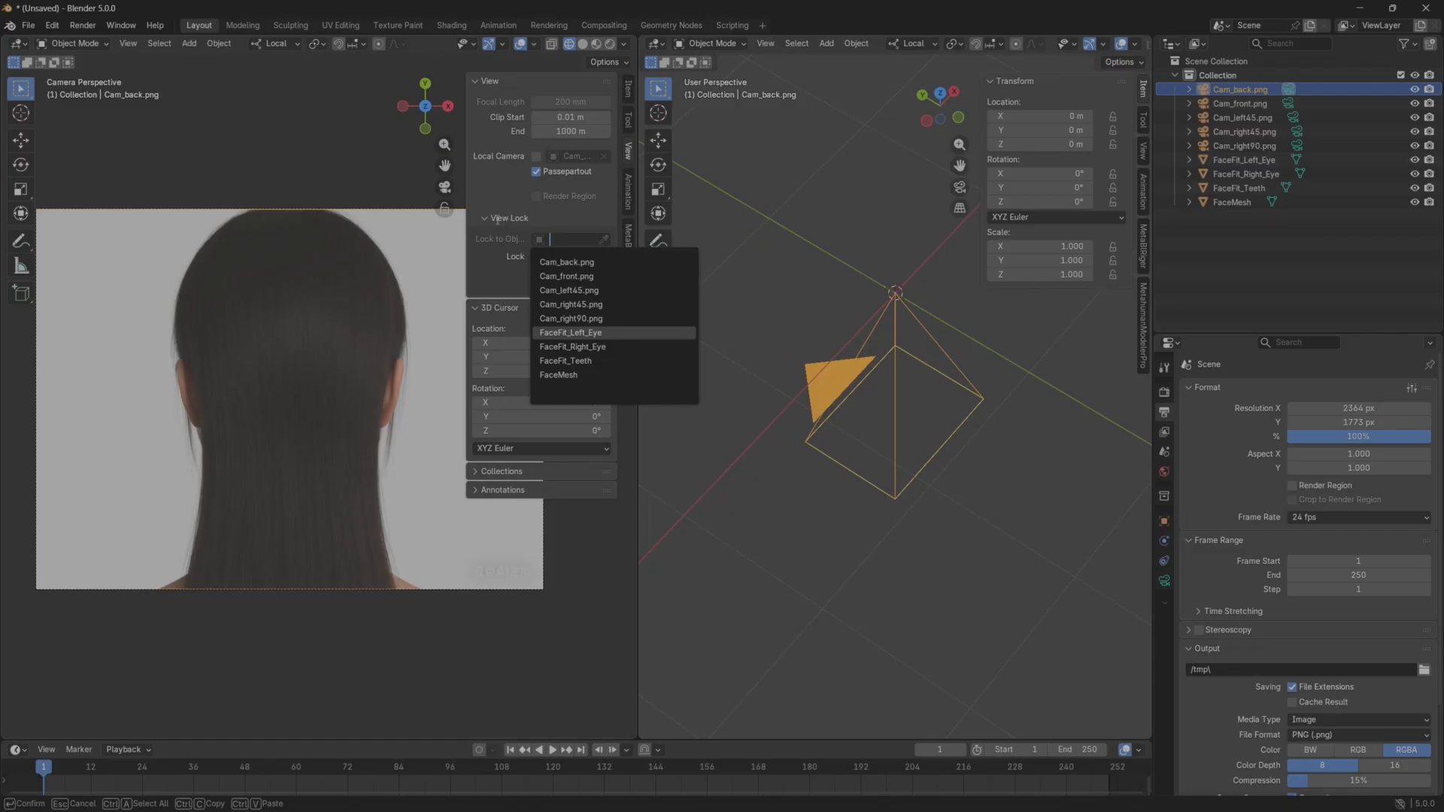
left_click(567, 377)
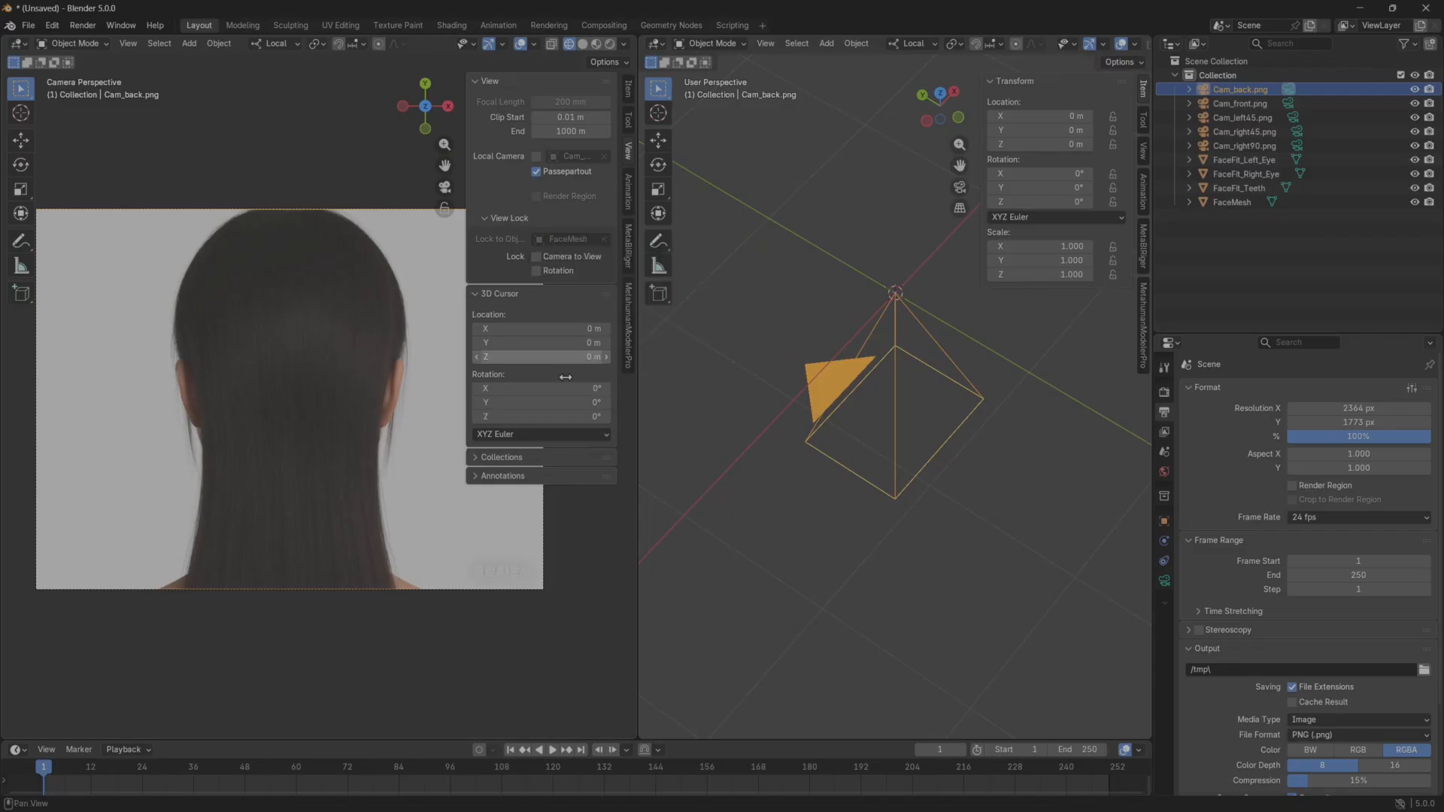
left_click(536, 258)
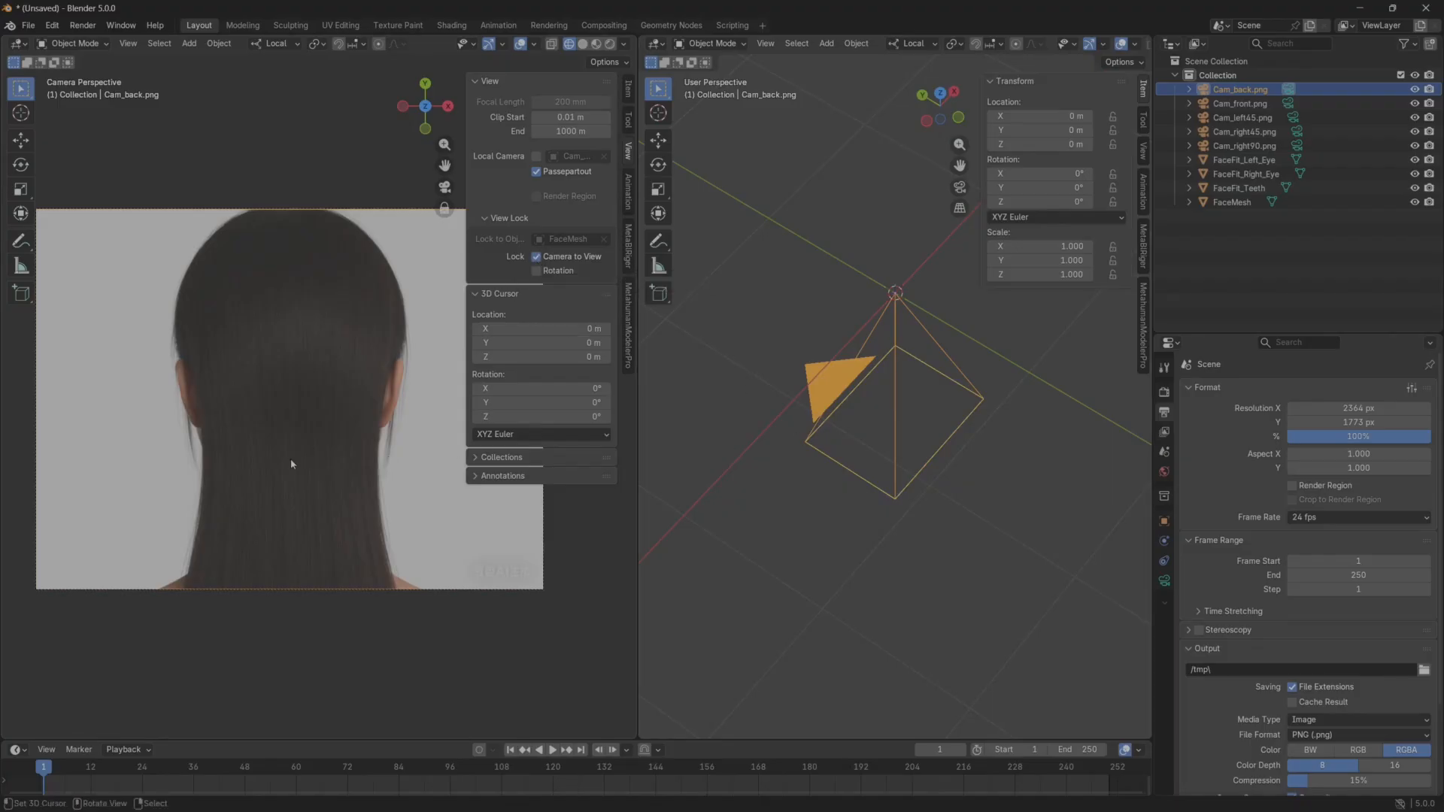
Move and orbit the Cam_back.png camera behind the bust until the FaceMesh wireframe roughly overlays the back of the head in back.png.
middle_click_drag(291, 464, 275, 378, "shift")
middle_click_drag(296, 449, 110, 400, "shift")
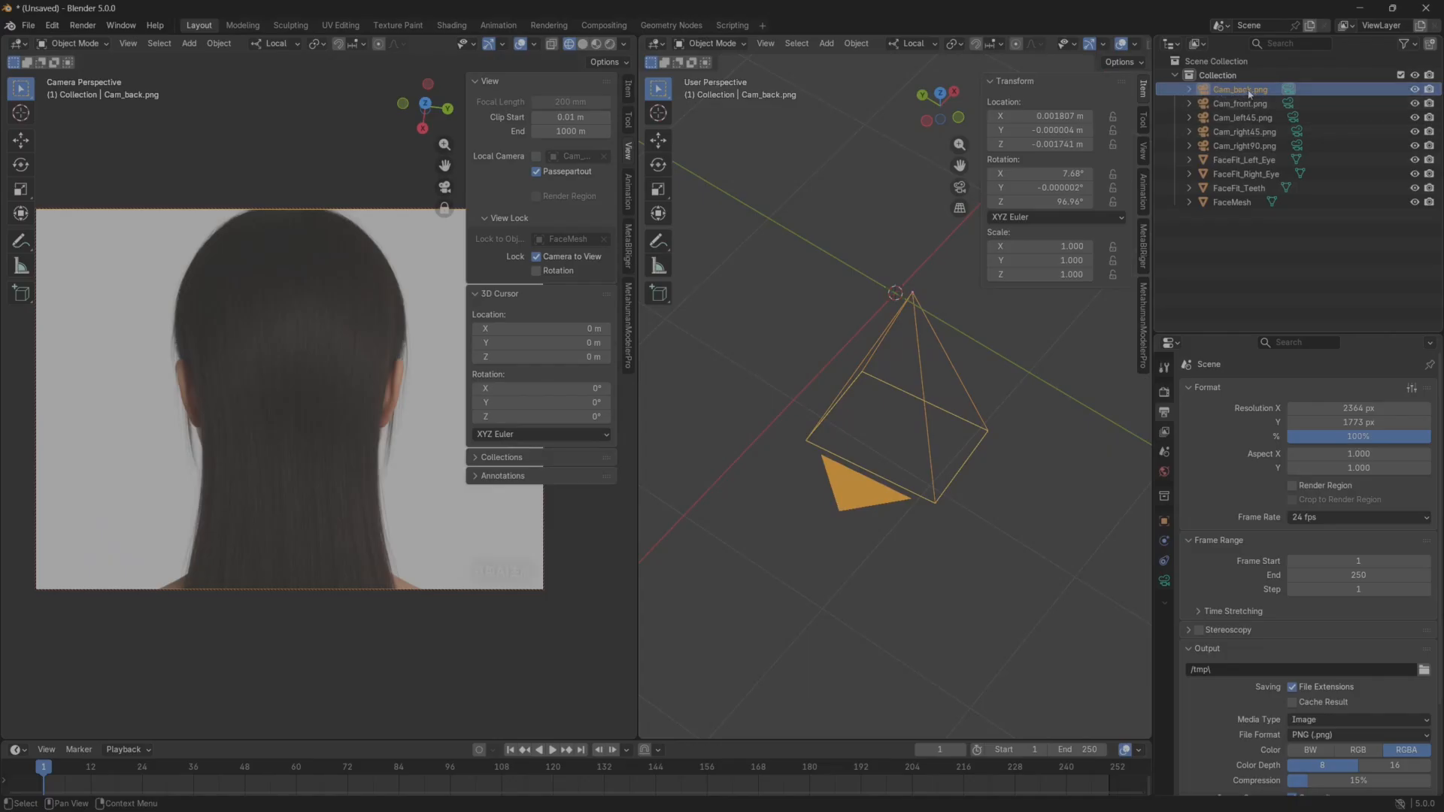
scroll(924, 454, "down", 8)
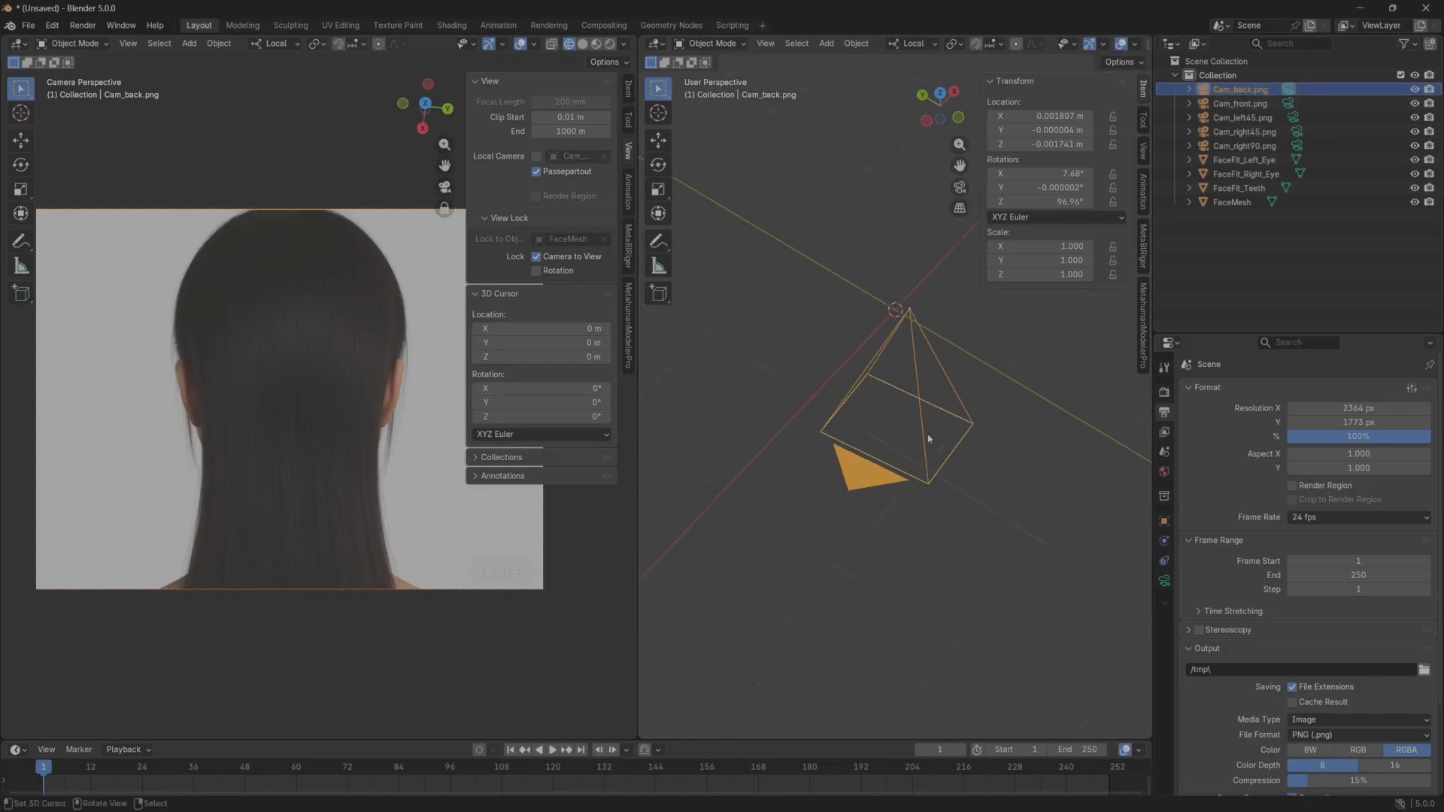
middle_click_drag(887, 461, 848, 511)
scroll(890, 544, "down", 4)
middle_click_drag(889, 166, 892, 264, "shift")
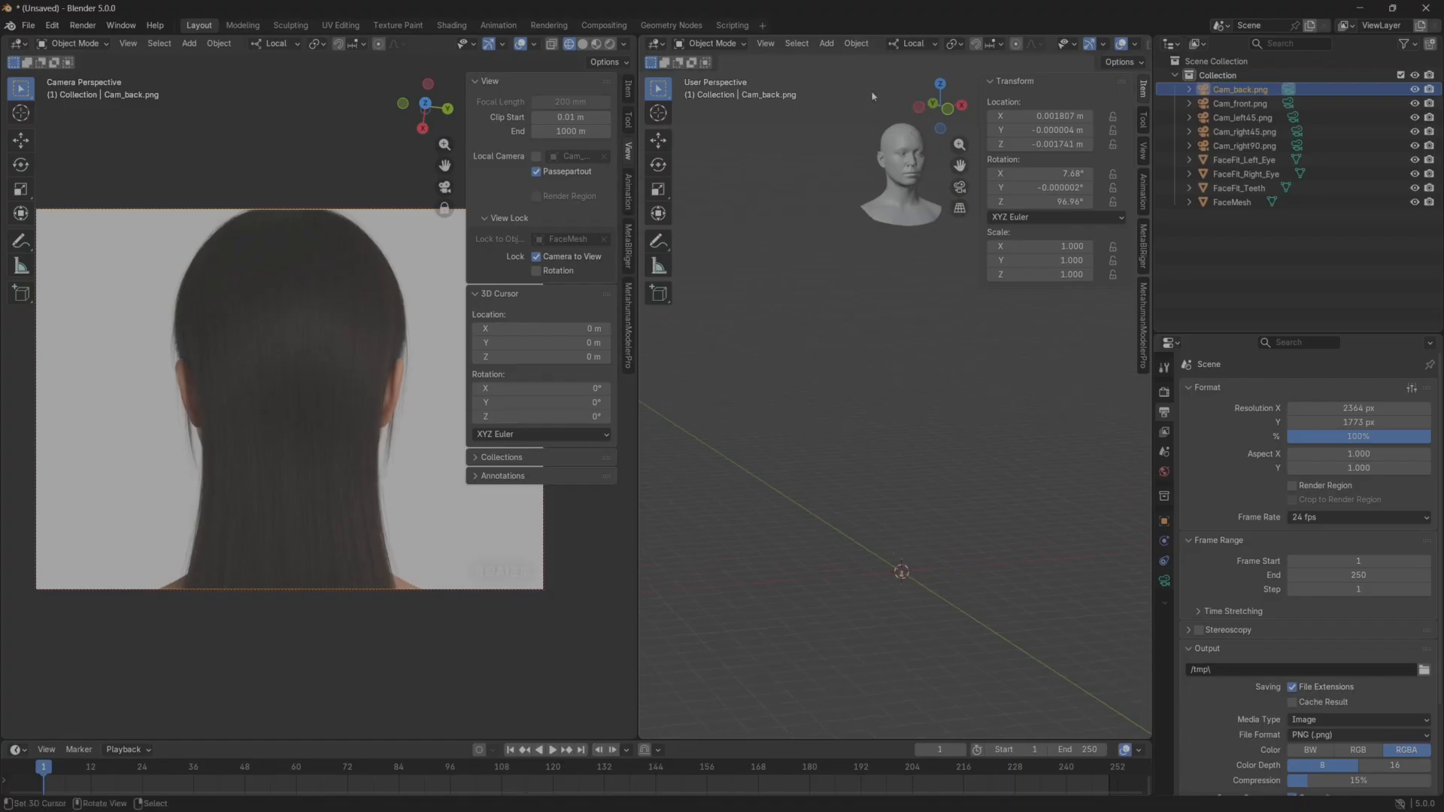
scroll(280, 357, "down", 20)
middle_click_drag(259, 409, 315, 458)
scroll(261, 491, "up", 1)
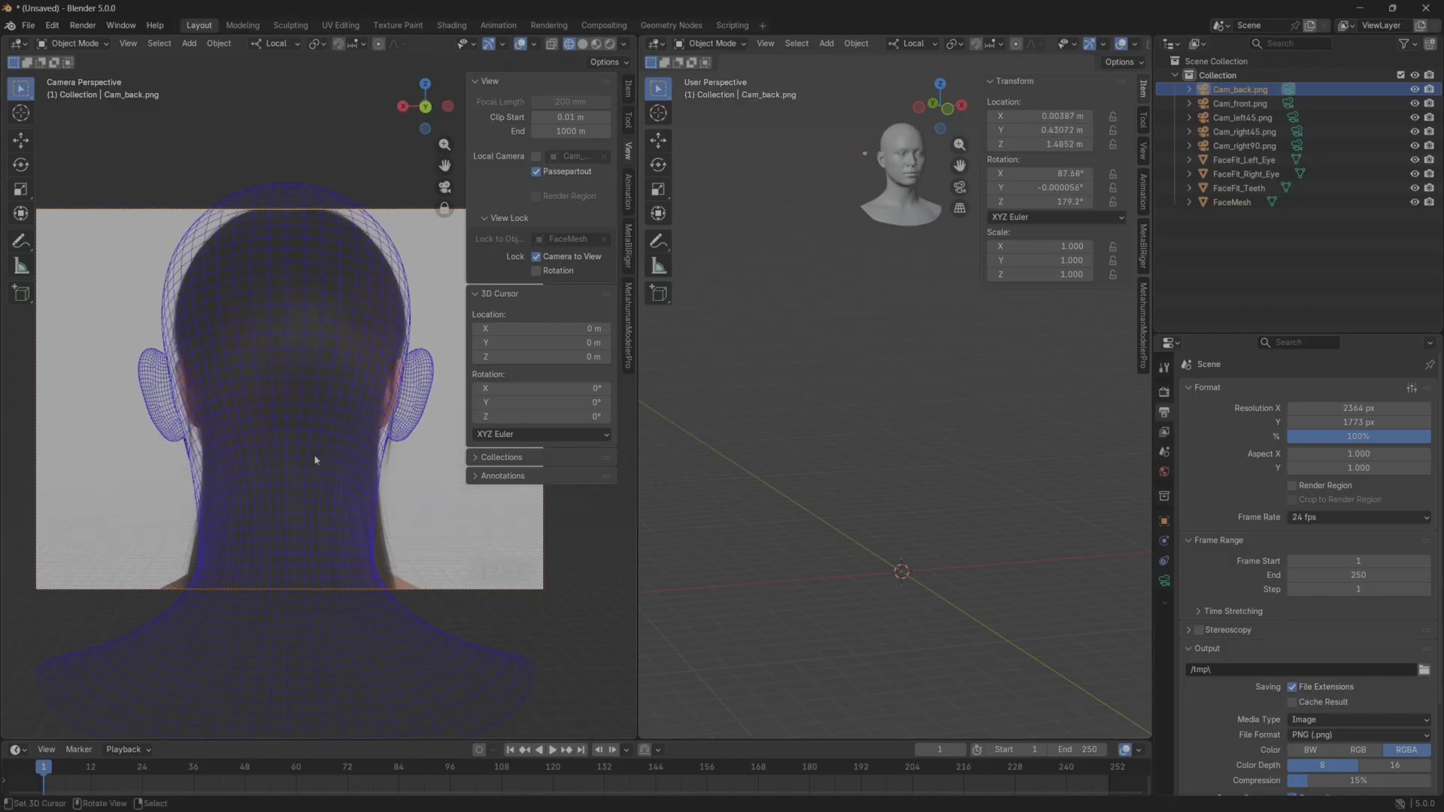
scroll(318, 455, "up", 1)
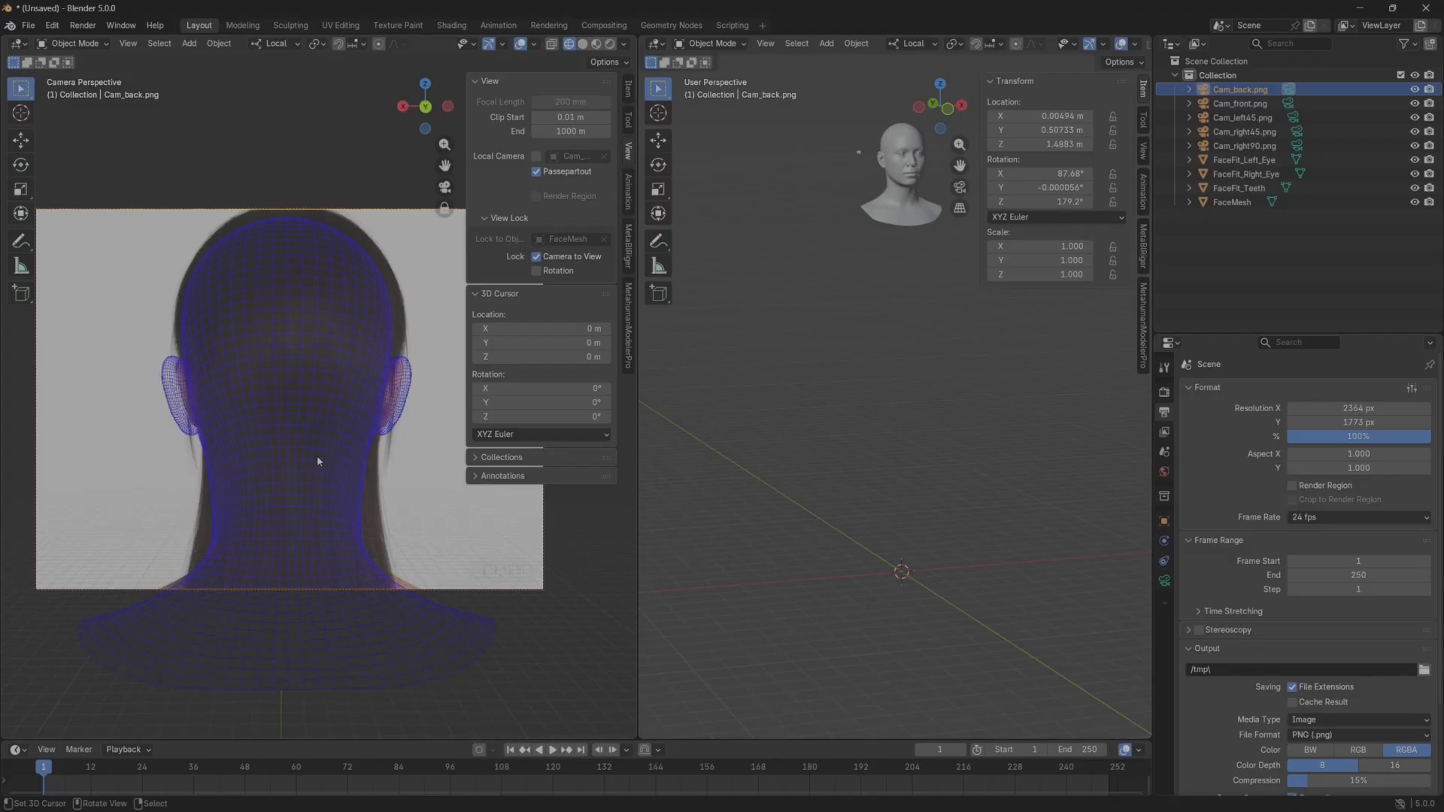
Fine-tune the Cam_back.png camera's angle, distance and position in a magnified view so the wireframe ears match the ears in back.png.
left_click(537, 257)
scroll(322, 399, "up", 3)
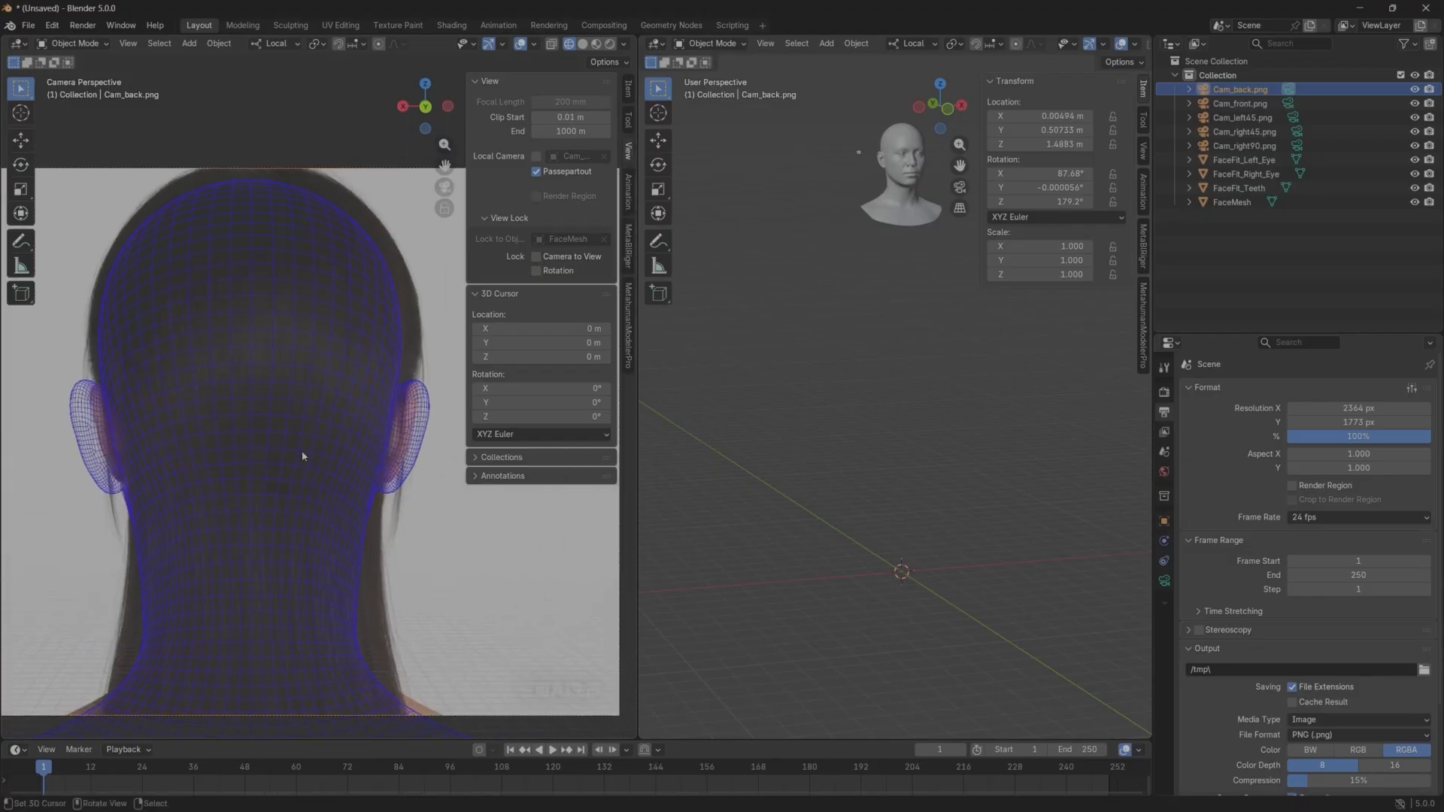
middle_click_drag(304, 453, 306, 479, "shift")
left_click(537, 258)
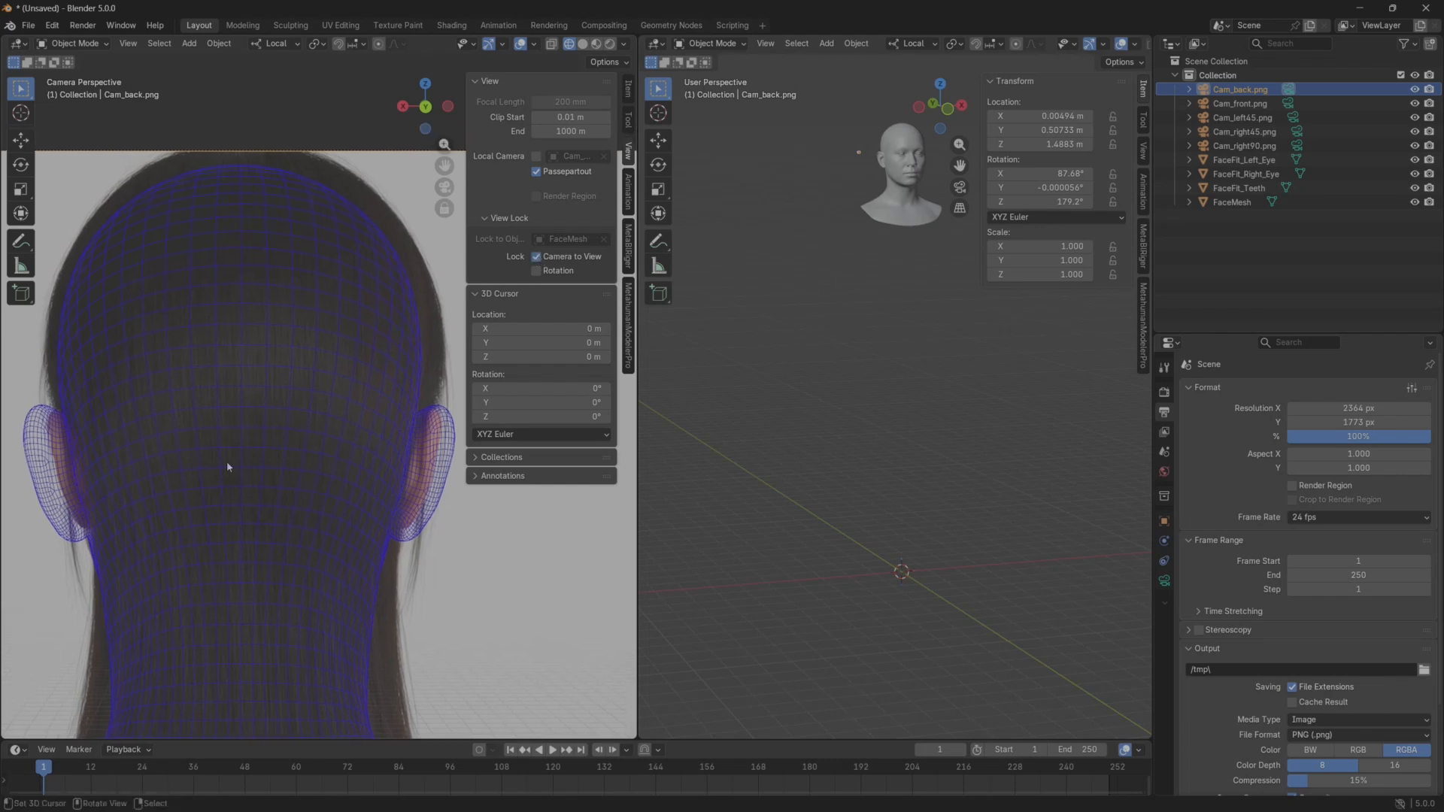
mouse_move(209, 463)
middle_mouse_down()
mouse_move(241, 449)
mouse_move(228, 453)
middle_mouse_up()
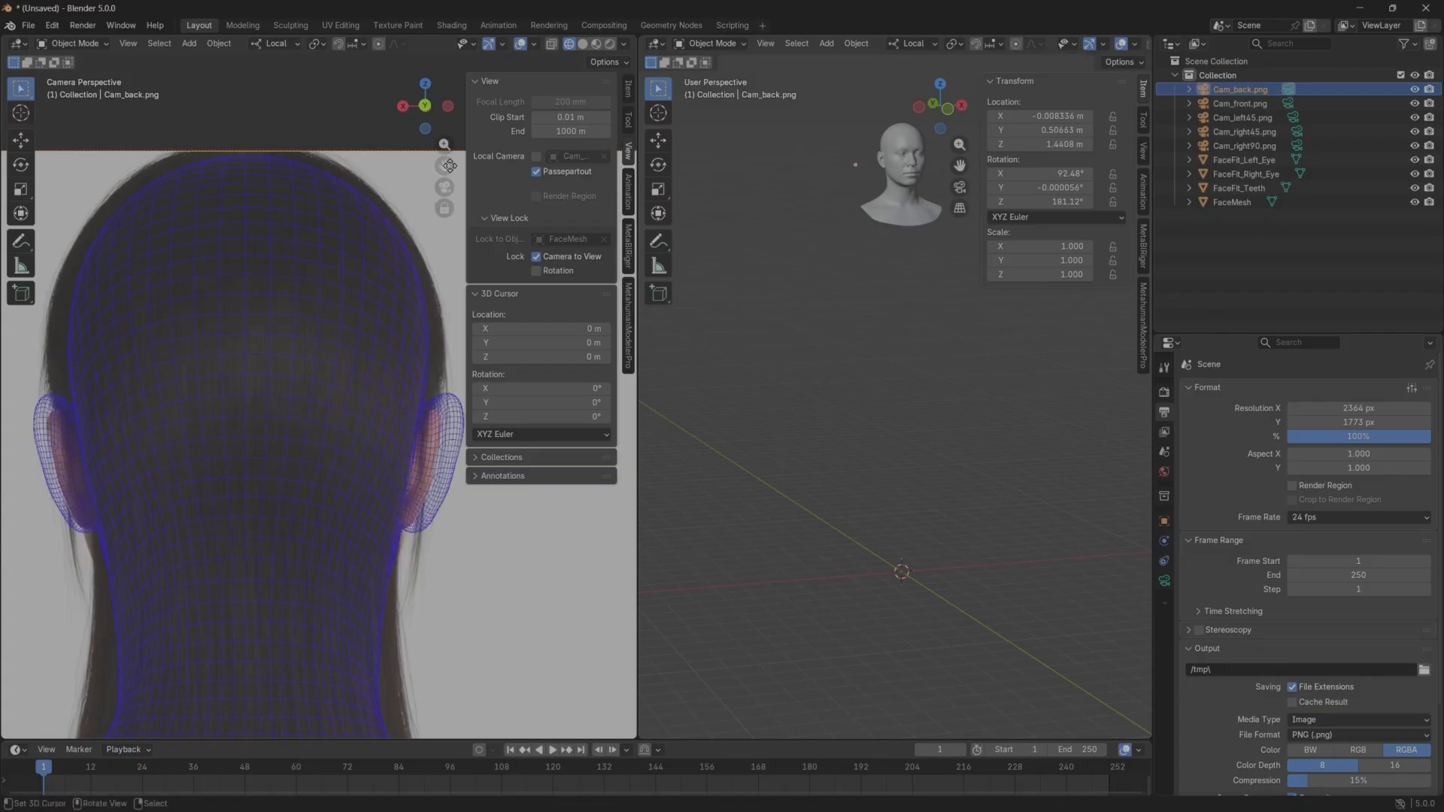
left_click_drag(445, 144, 445, 168)
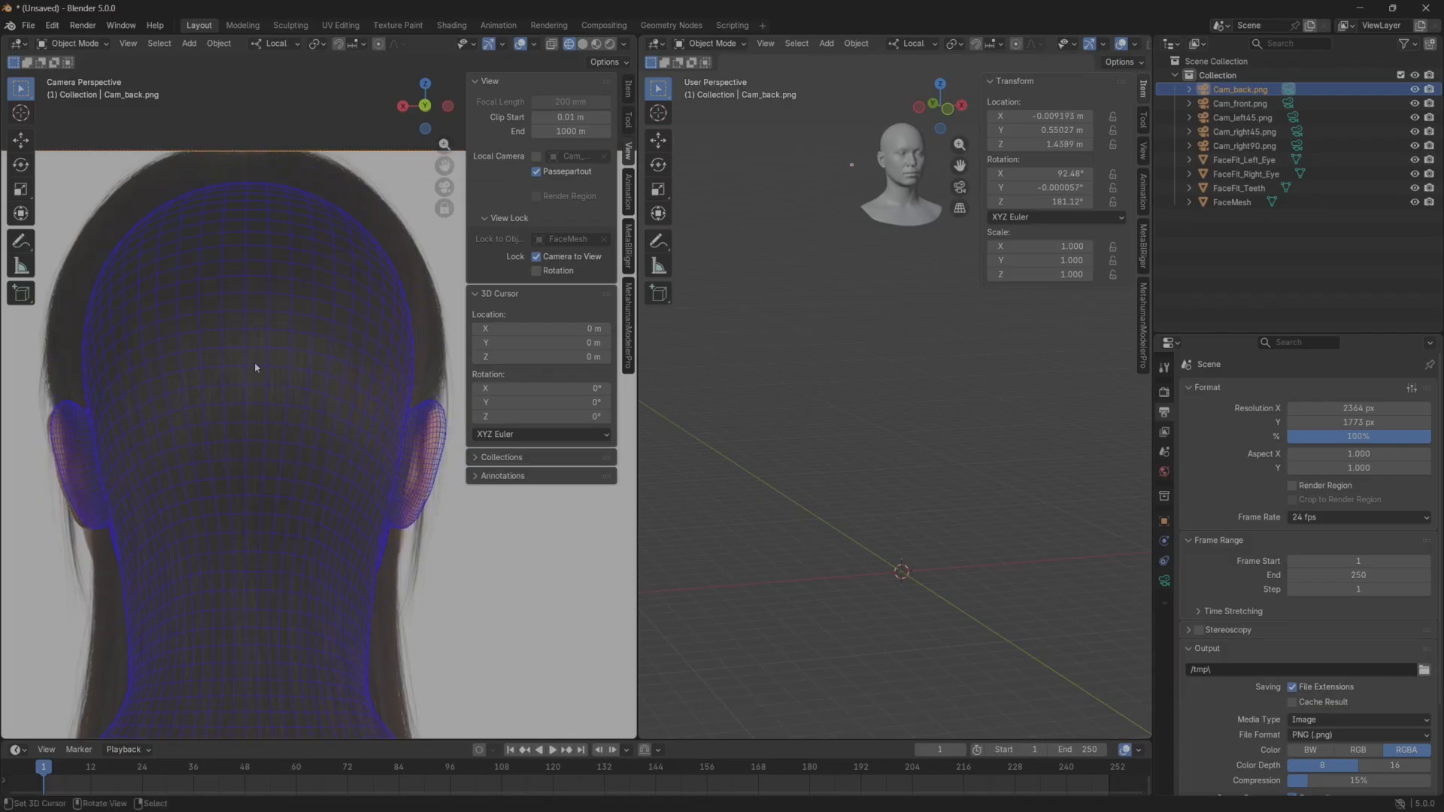
middle_click_drag(255, 365, 252, 361, "shift")
left_click_drag(445, 165, 442, 164)
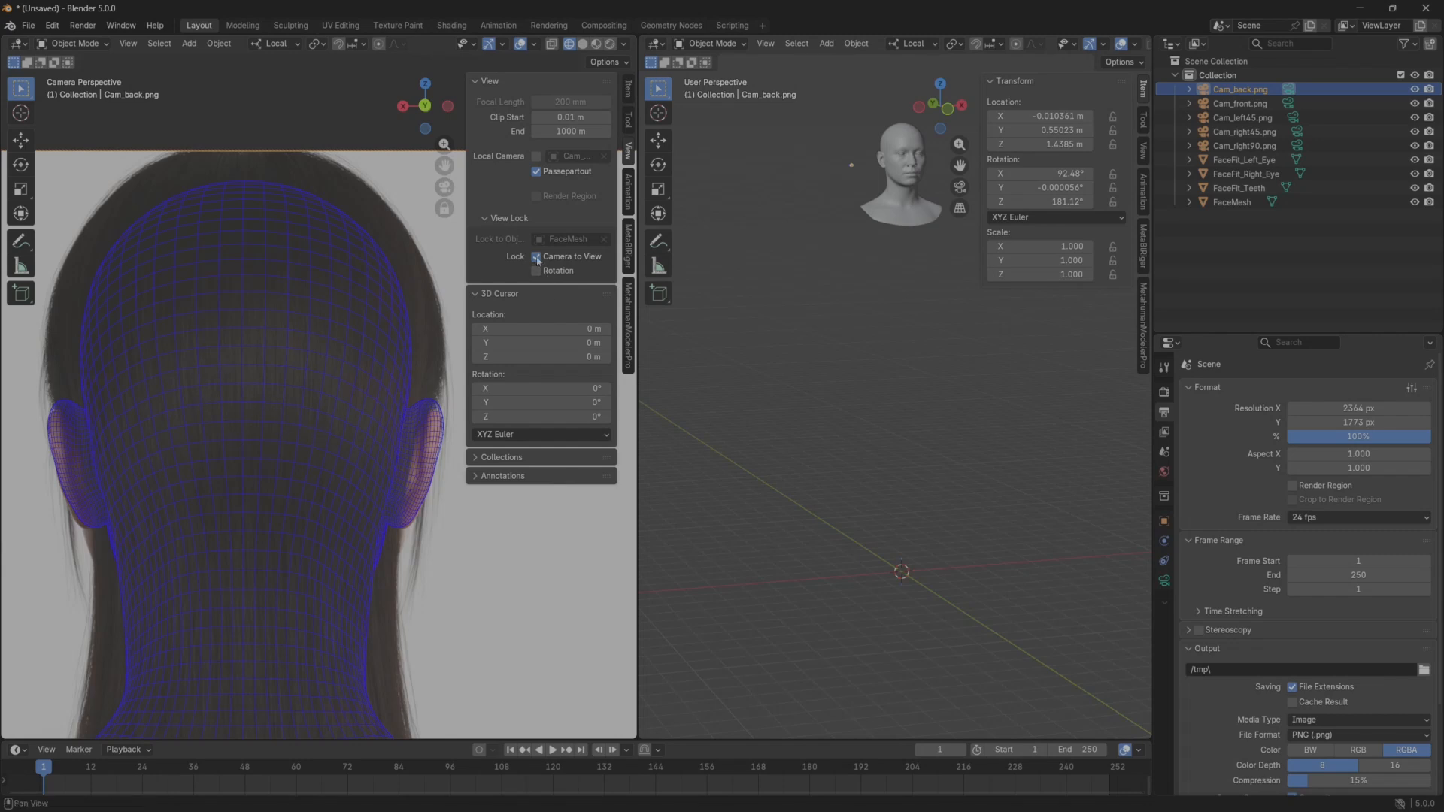
Inspect how the face mesh overlays the front.png, right90.png and back.png reference images.
left_click(628, 325)
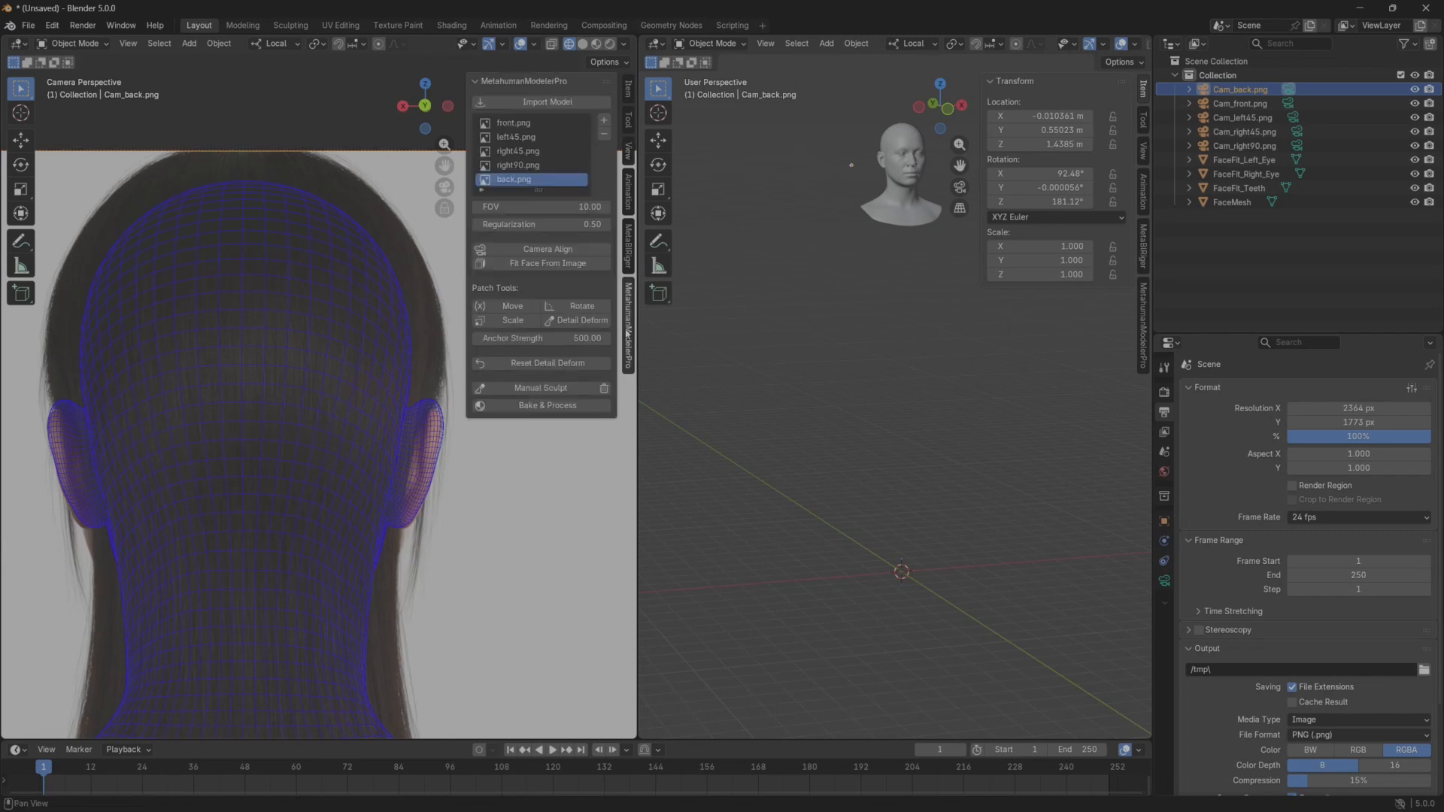
left_click(530, 123)
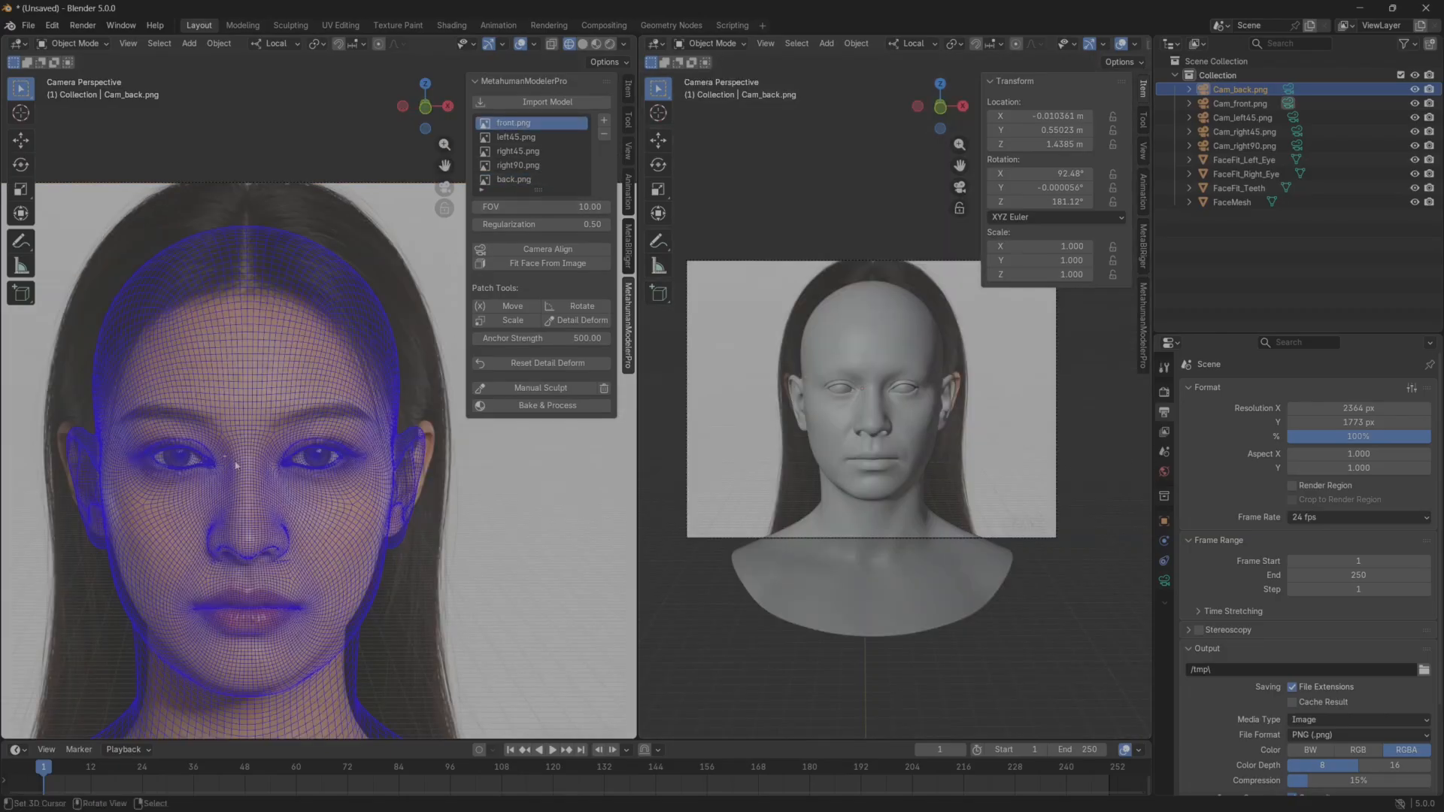
scroll(215, 496, "up", 5)
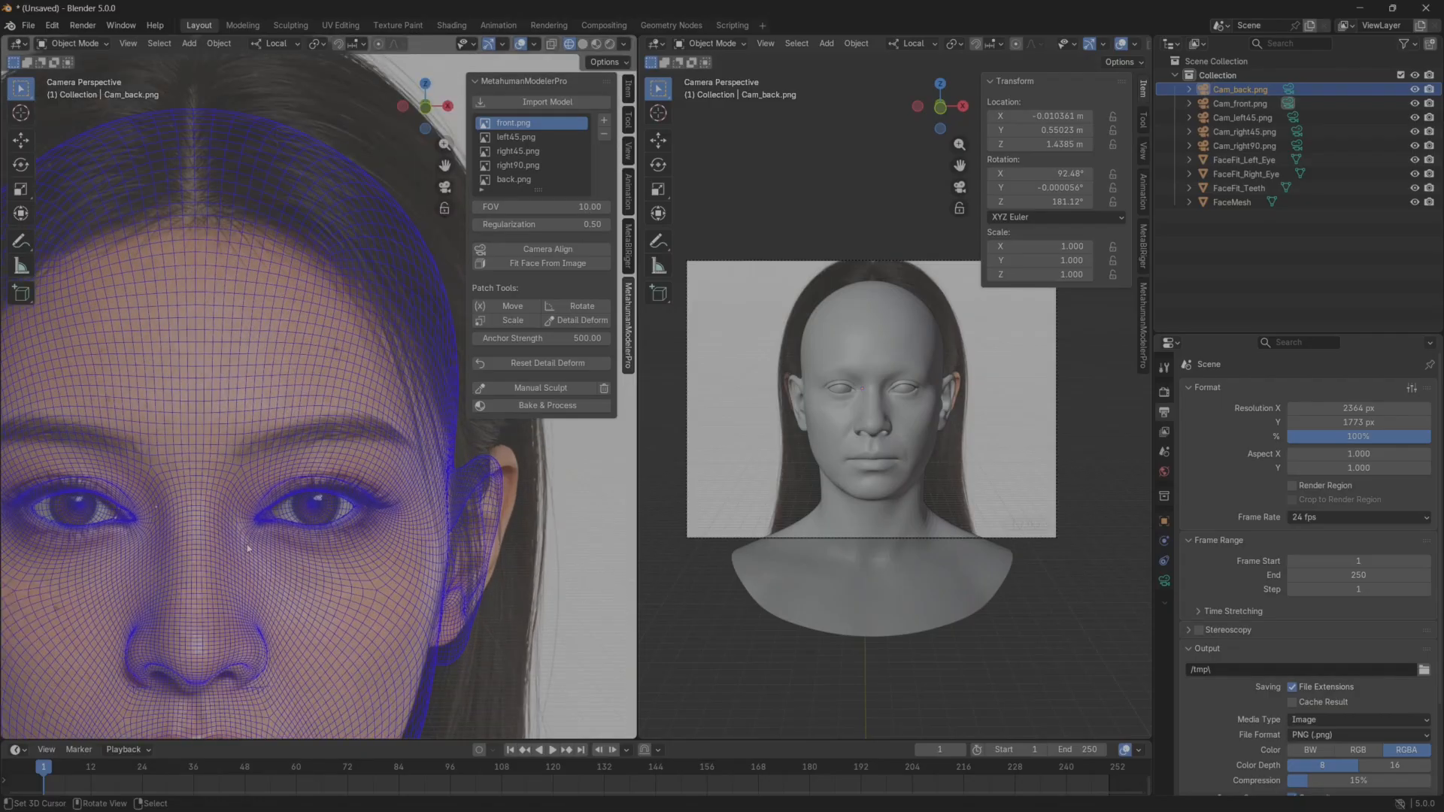
scroll(302, 491, "up", 2)
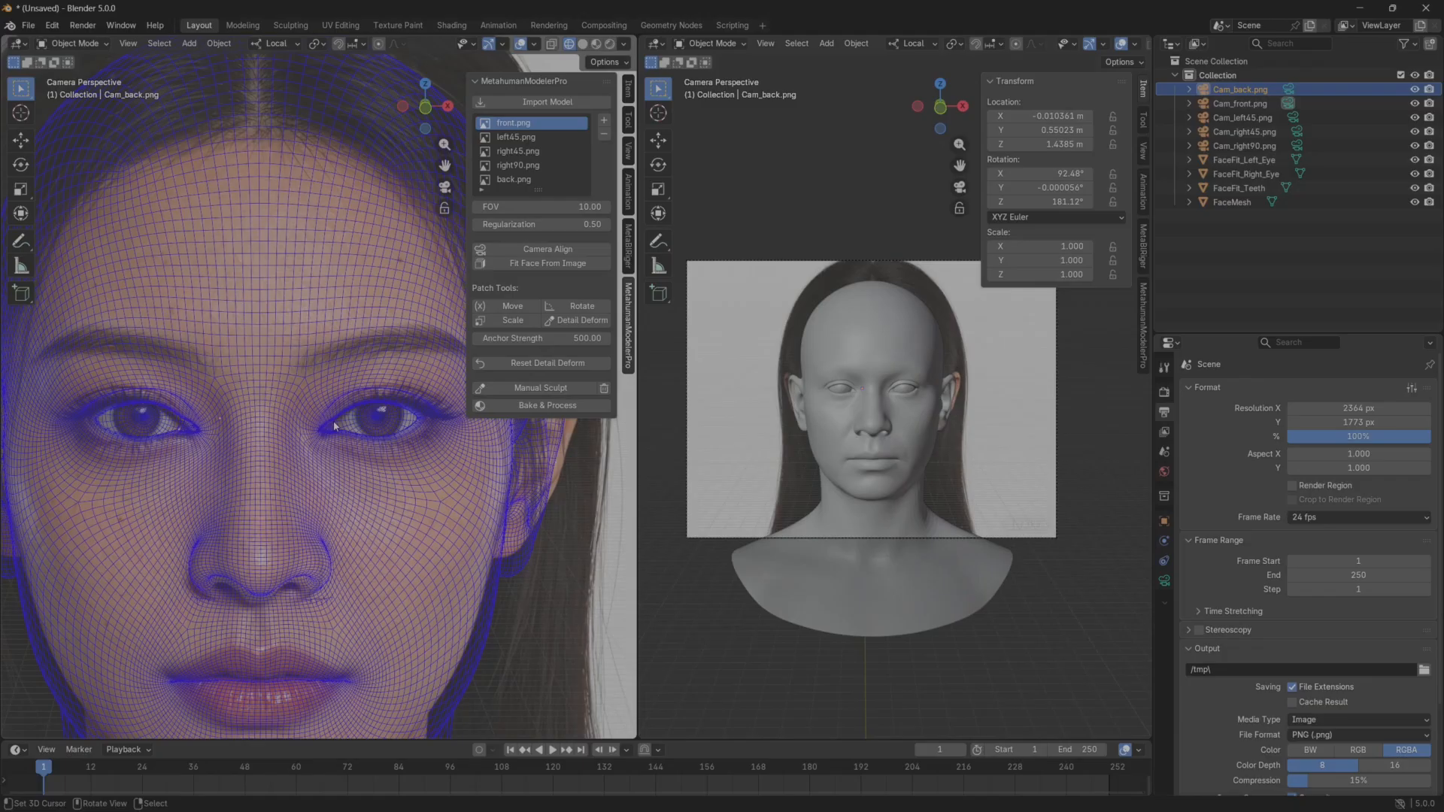
left_click(519, 165)
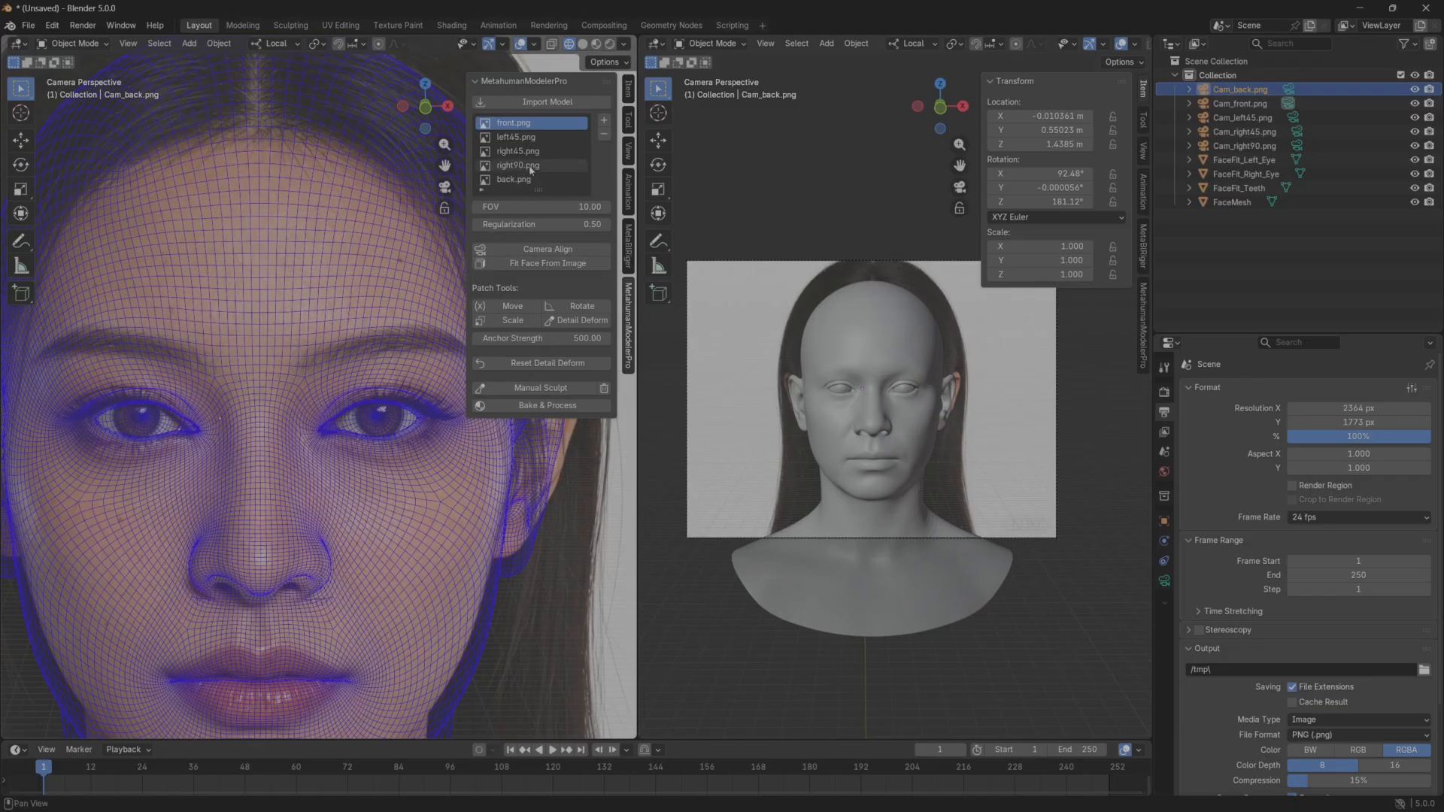
middle_click_drag(343, 476, 236, 511, "shift")
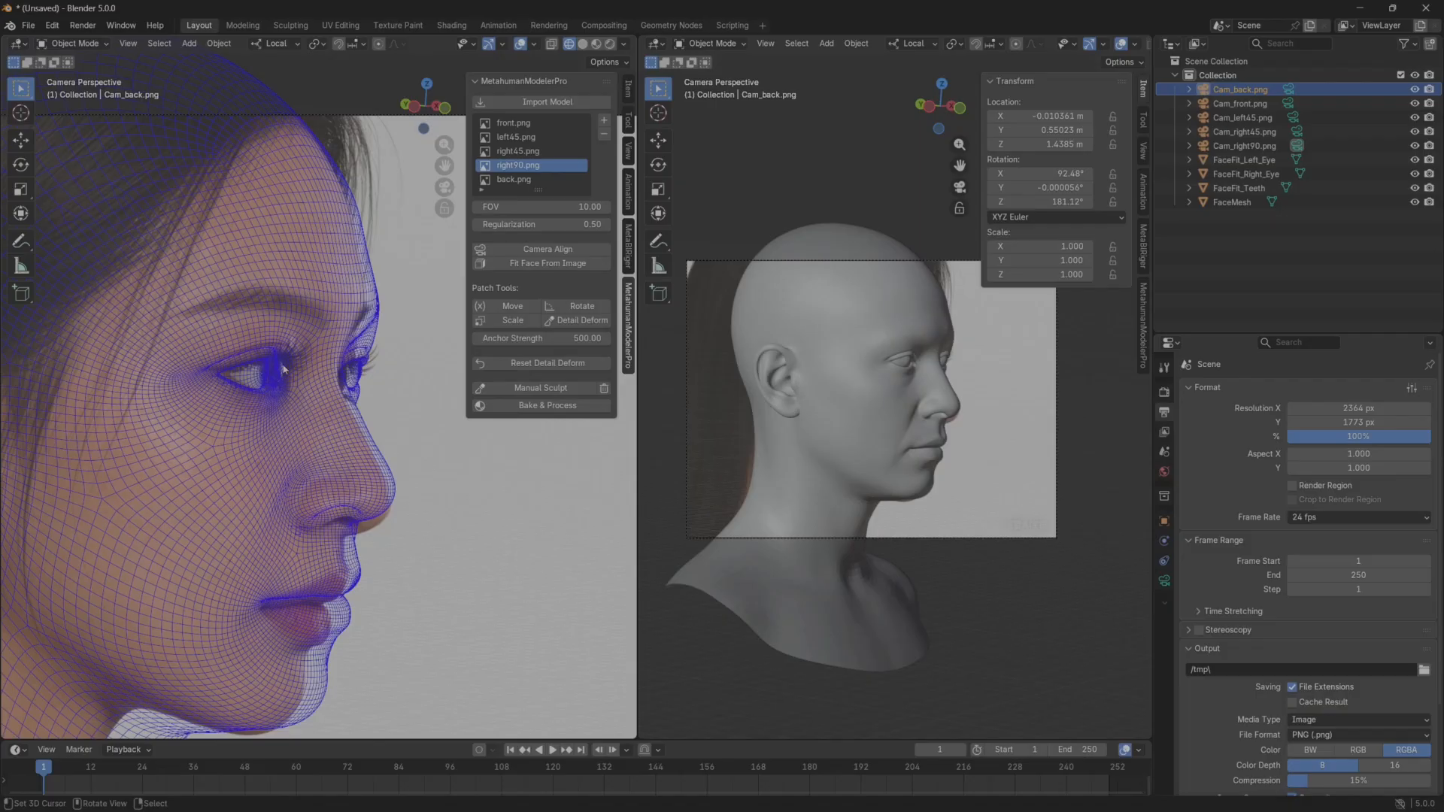
left_click(500, 182)
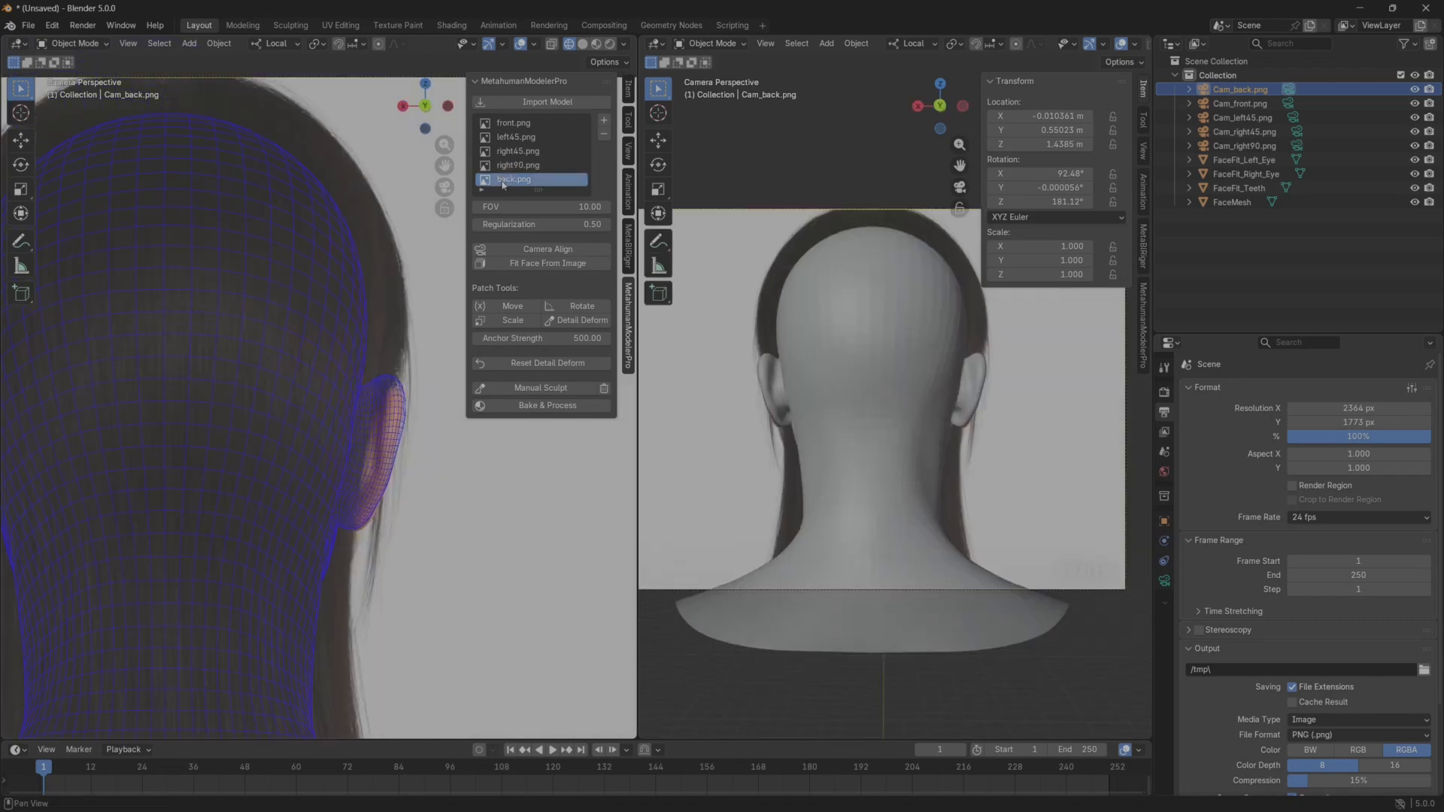
scroll(266, 411, "down", 2)
middle_click_drag(268, 418, 292, 424, "shift")
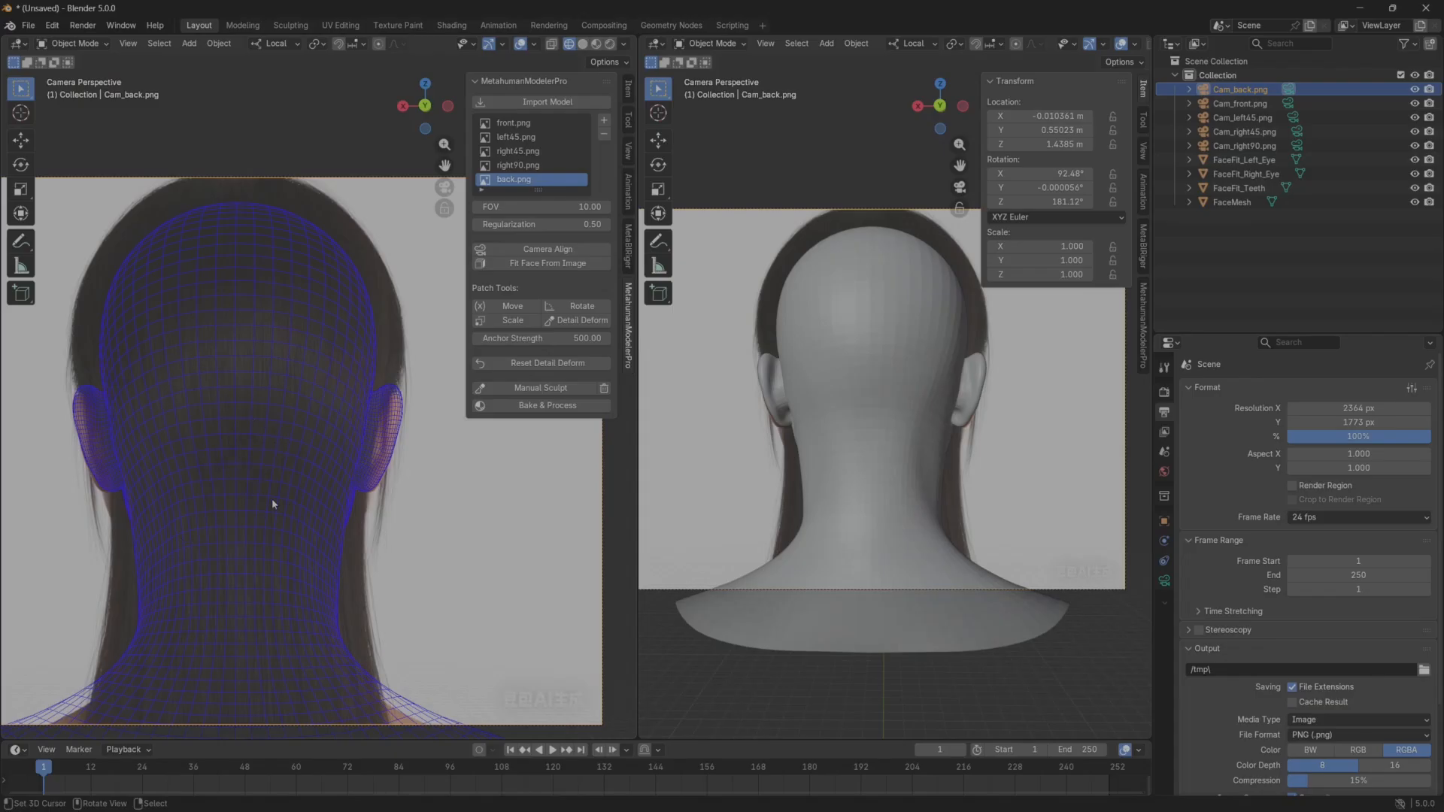
Reactivate the front.png reference, widen the first viewport, and frame the face in close-up.
left_click(514, 122)
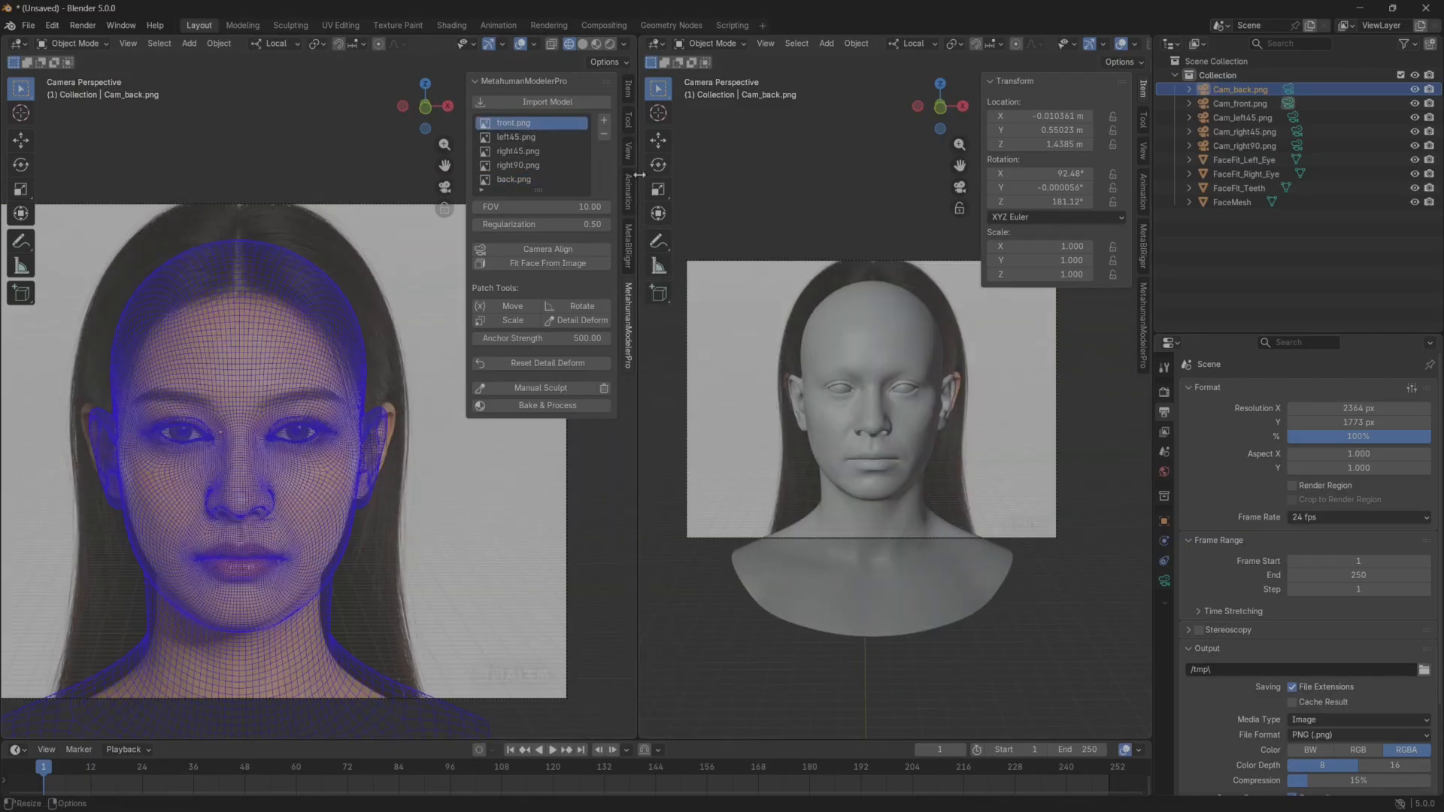
left_click_drag(638, 179, 767, 179)
scroll(370, 378, "up", 4)
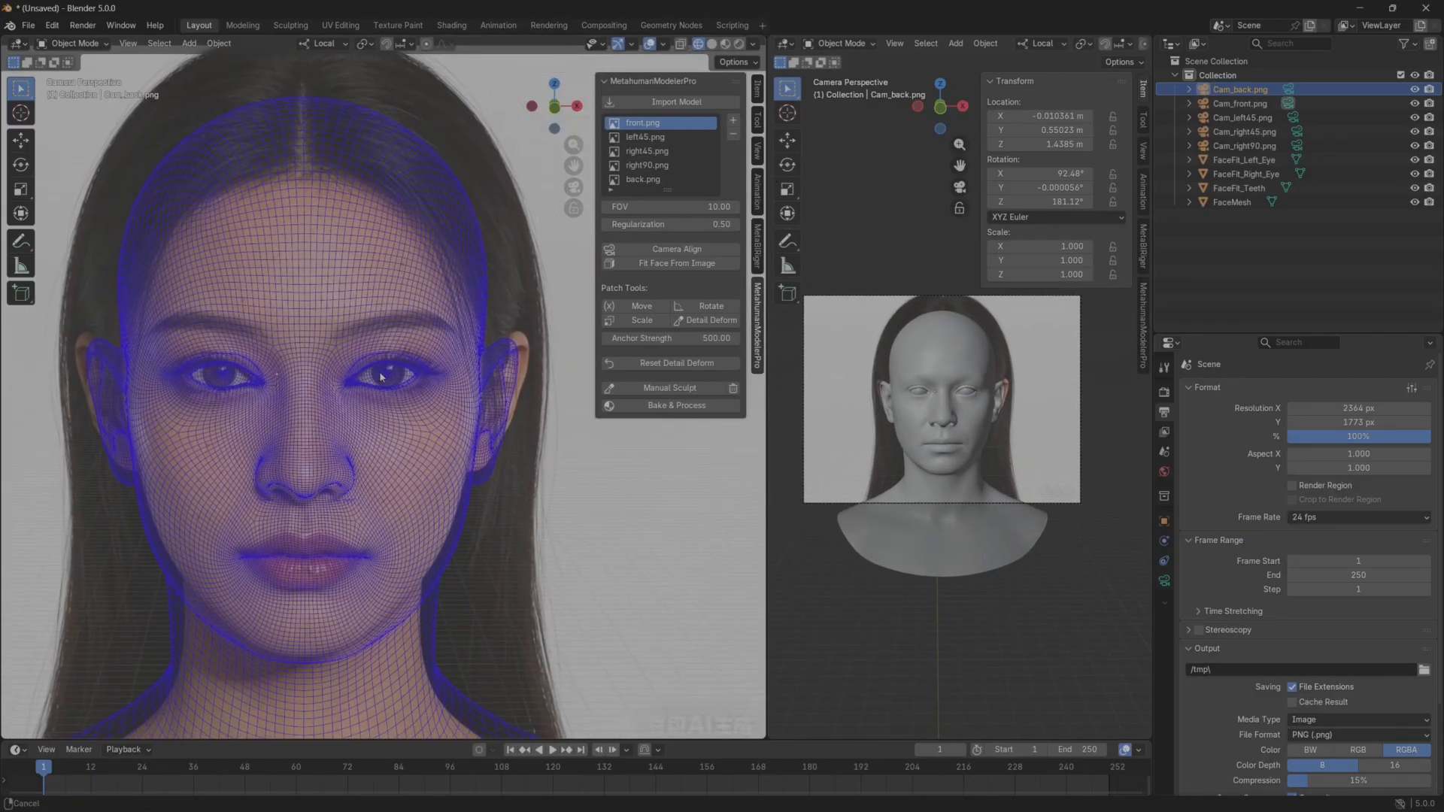
middle_click_drag(371, 378, 402, 394, "shift")
scroll(402, 394, "up", 1)
middle_click_drag(331, 455, 299, 380, "shift")
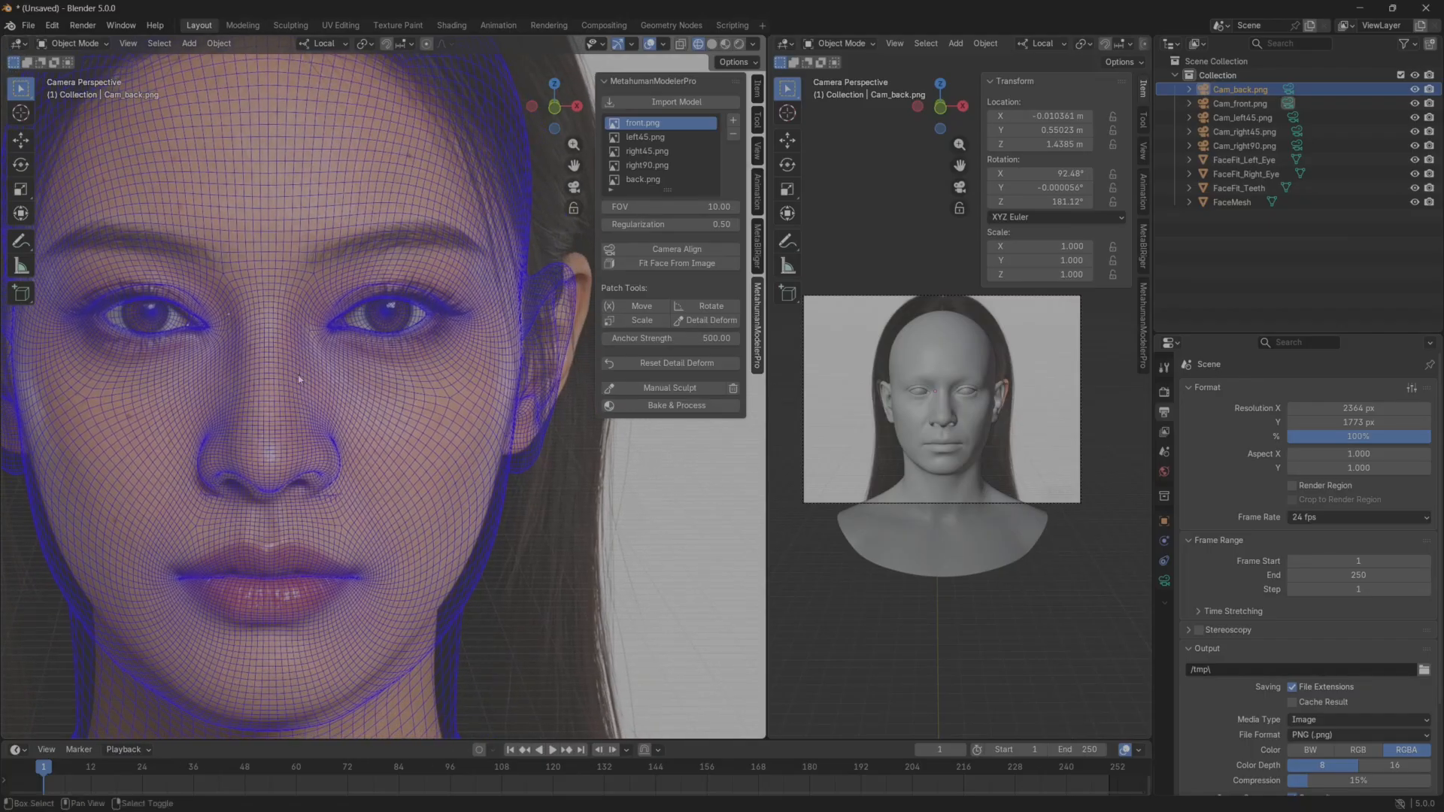
Run Fit Face From Image with front.png active and enlarge the solid head in the second viewport.
scroll(371, 427, "down", 3)
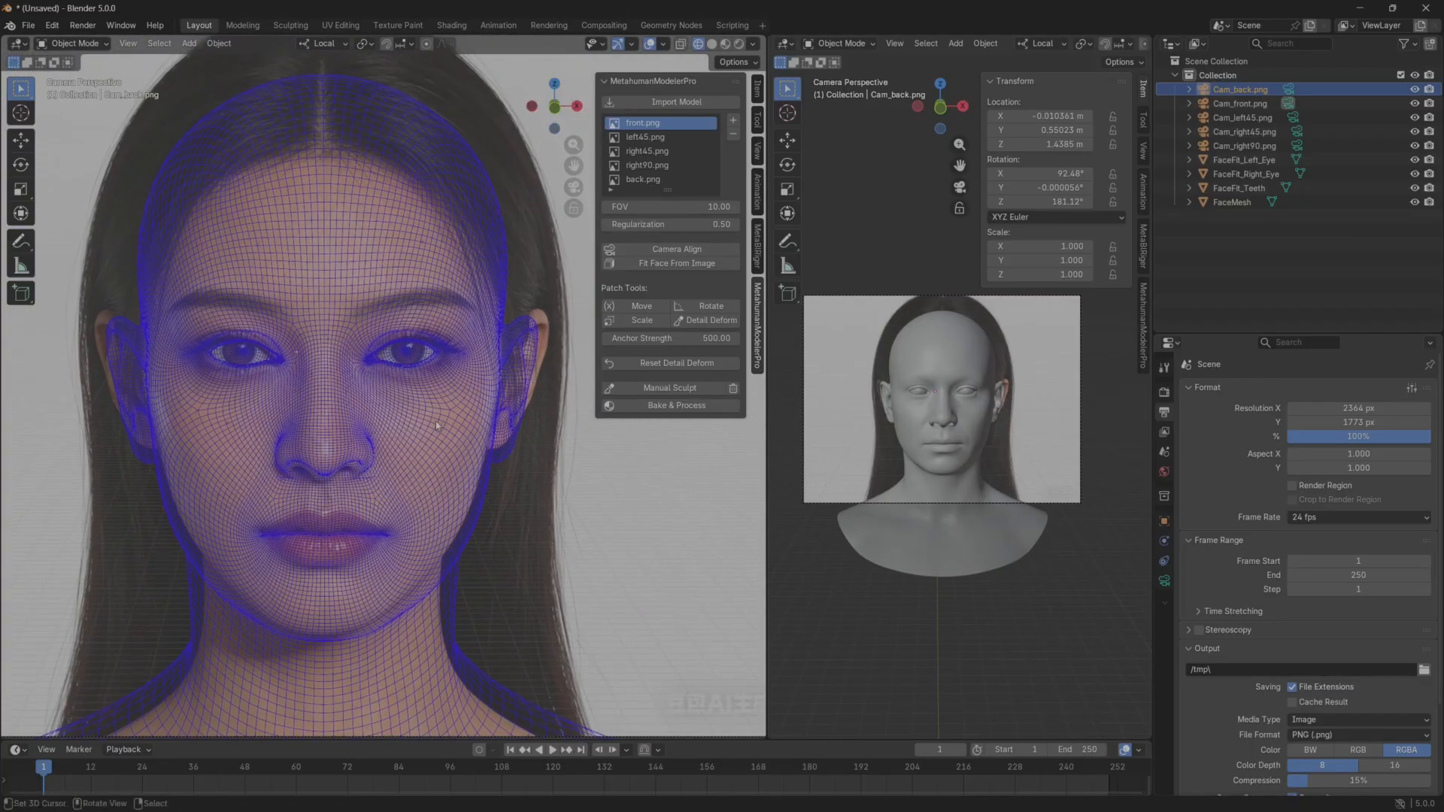
left_click(681, 267)
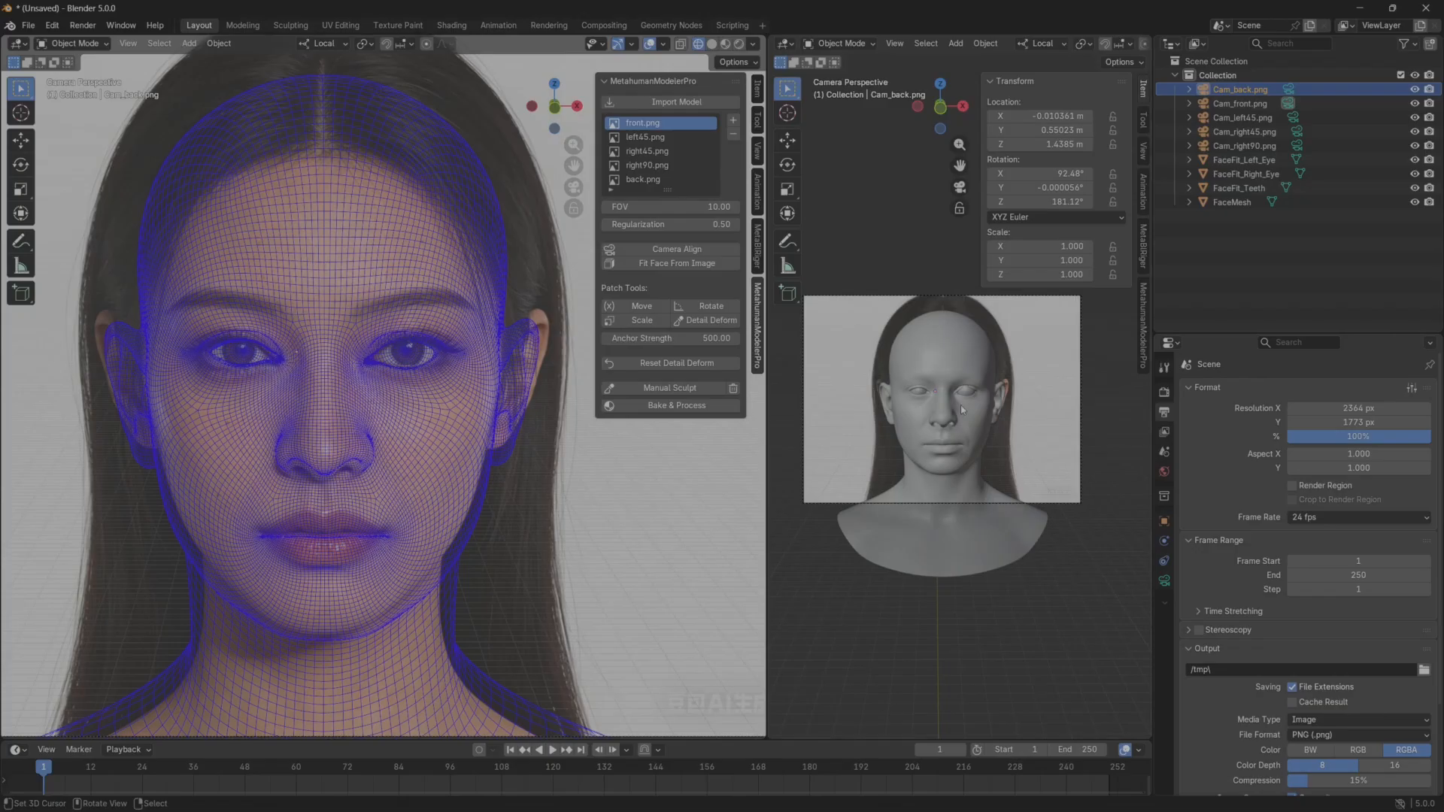
scroll(946, 445, "up", 5)
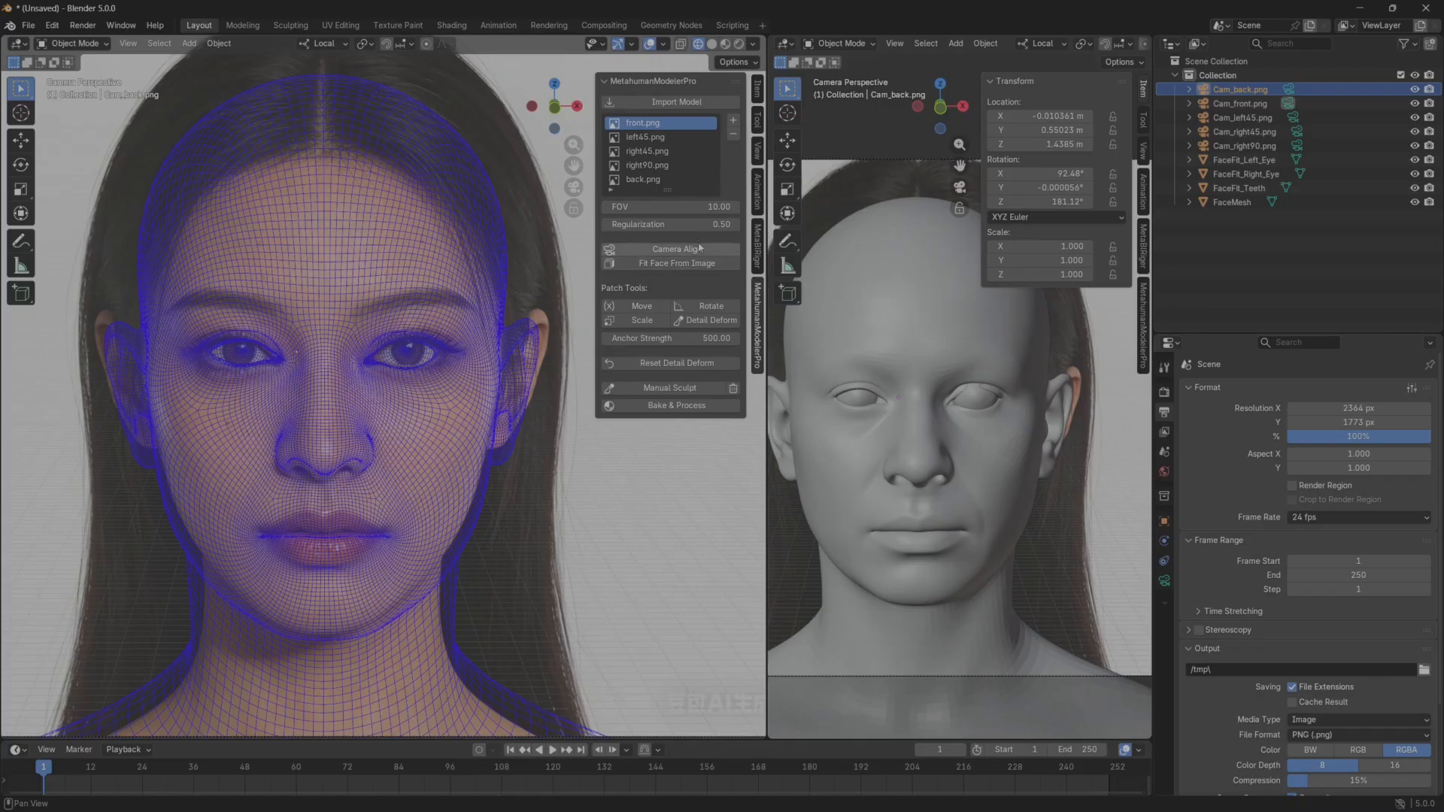
Set the face fit's Regularization to 0.001.
left_click_drag(669, 224, 670, 224)
type("0.01")
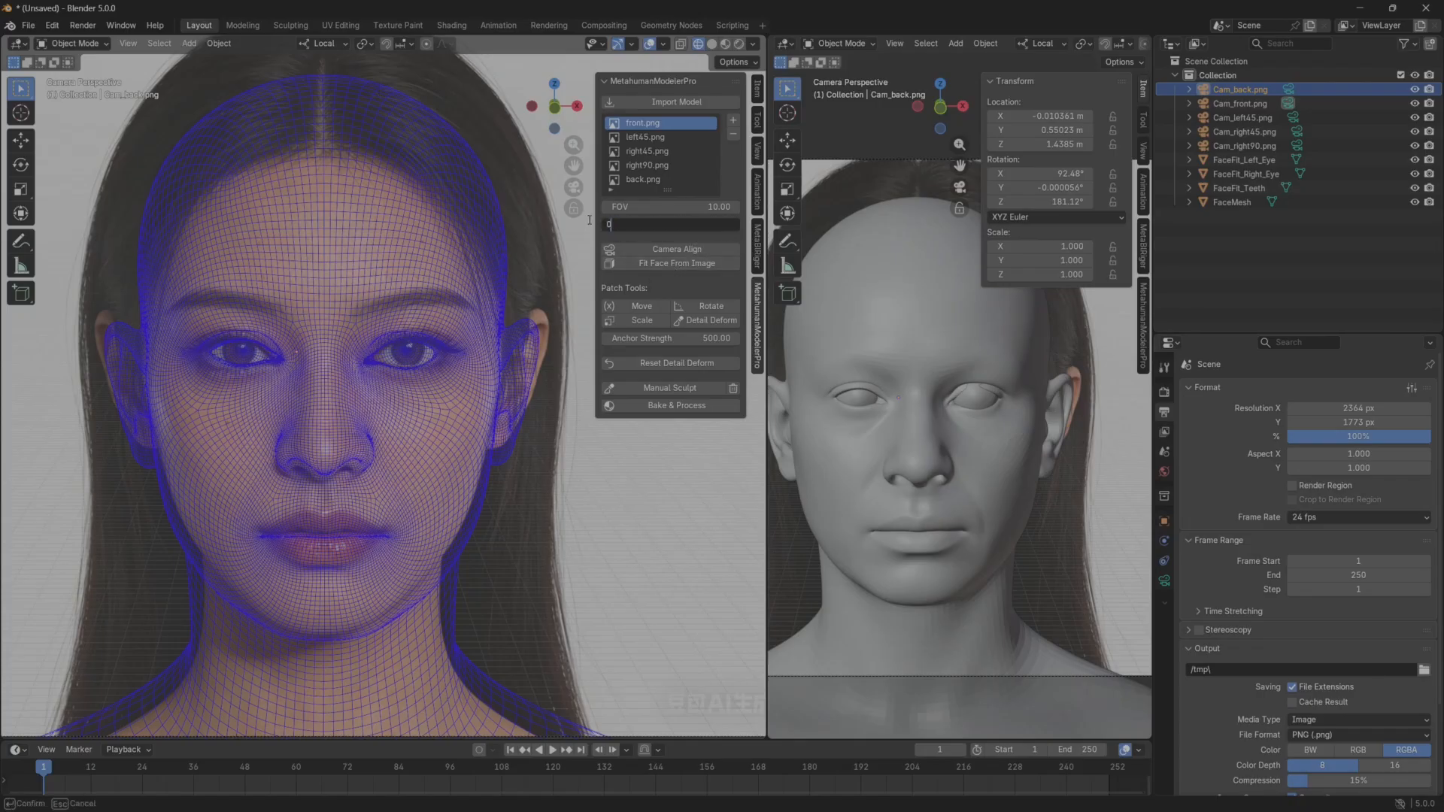
key("Return")
left_click(623, 224)
left_click_drag(620, 224, 626, 224)
type("00")
key("Return")
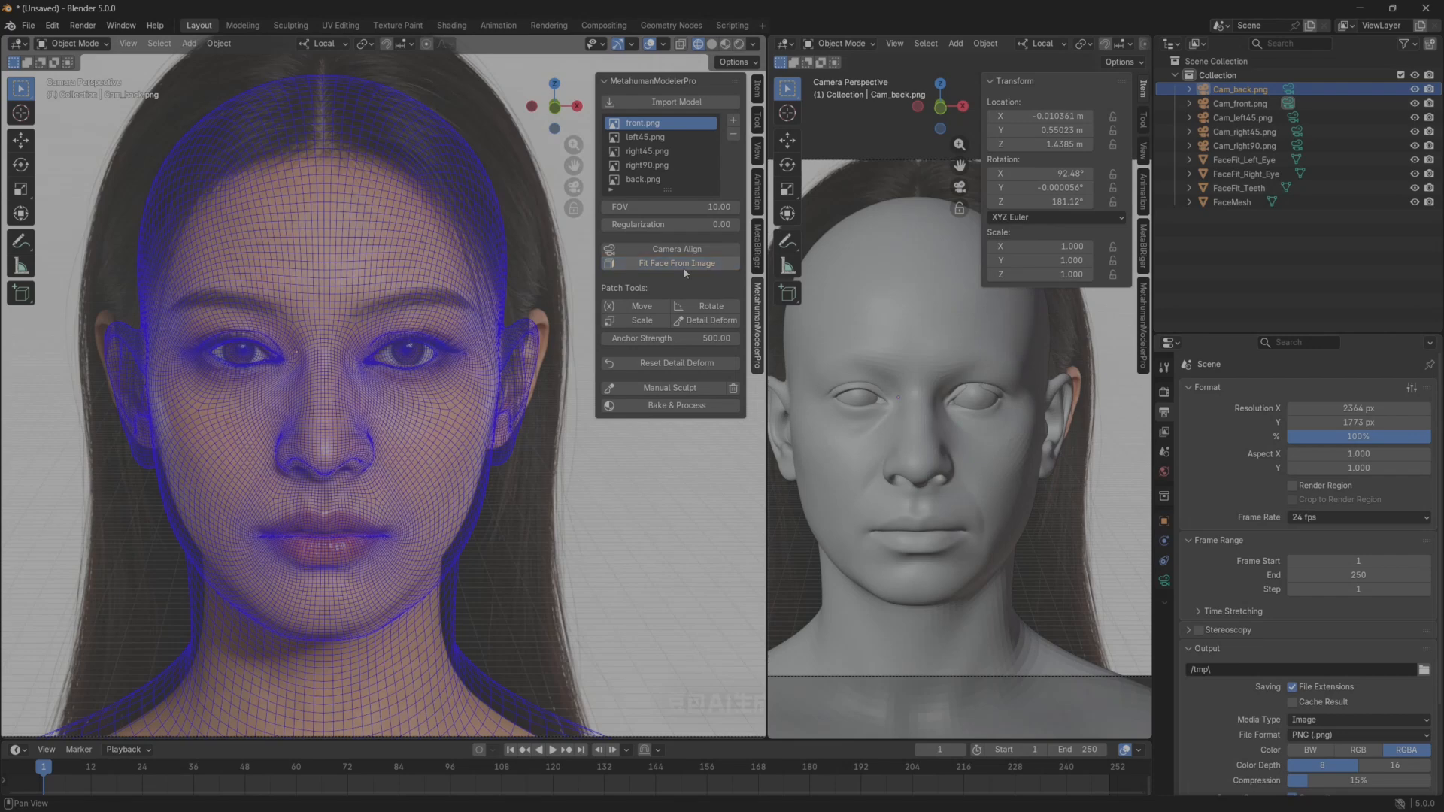
scroll(990, 490, "down", 3)
Set the FOV to 20 and run Fit Face From Image on the front.png reference again.
left_click(617, 224)
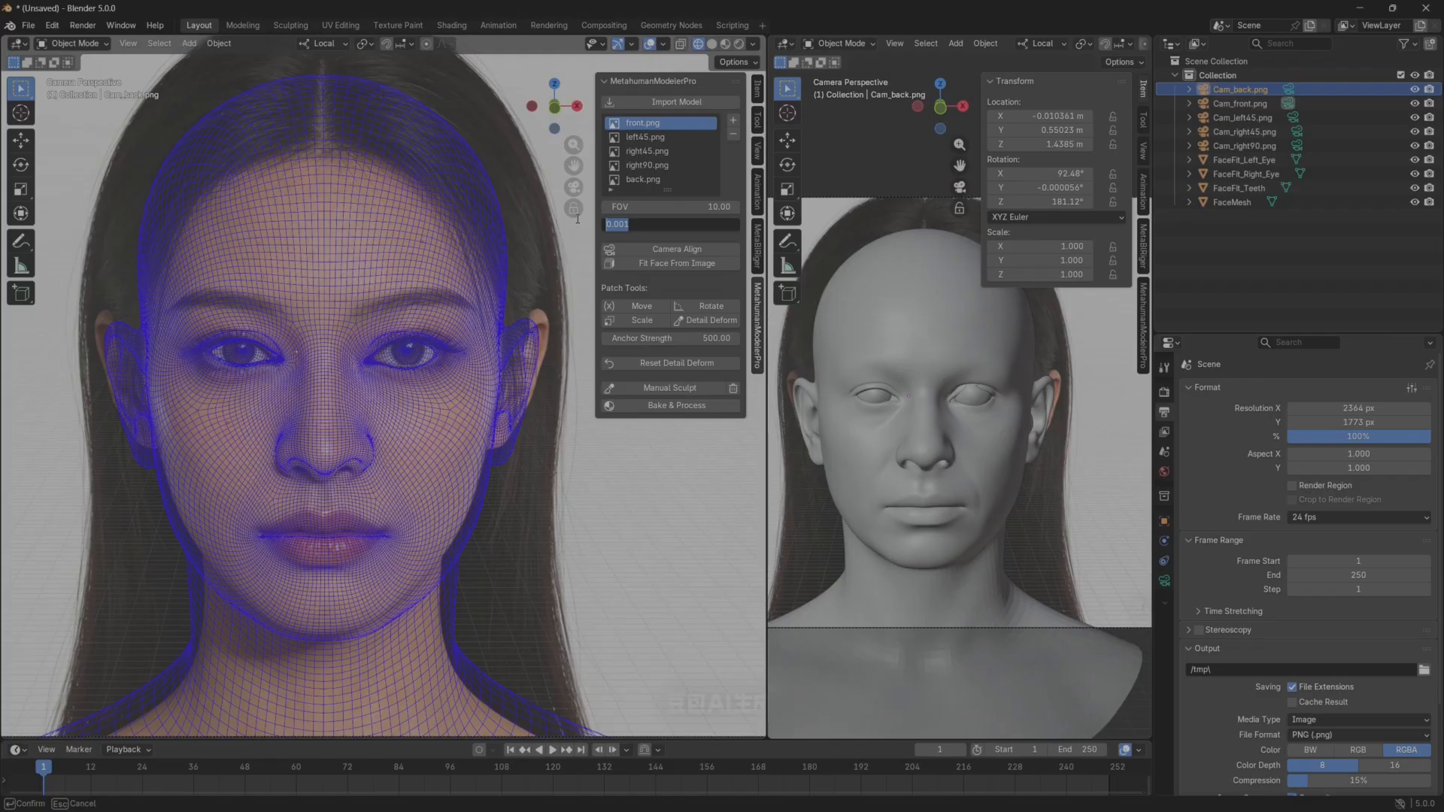
left_click(680, 209)
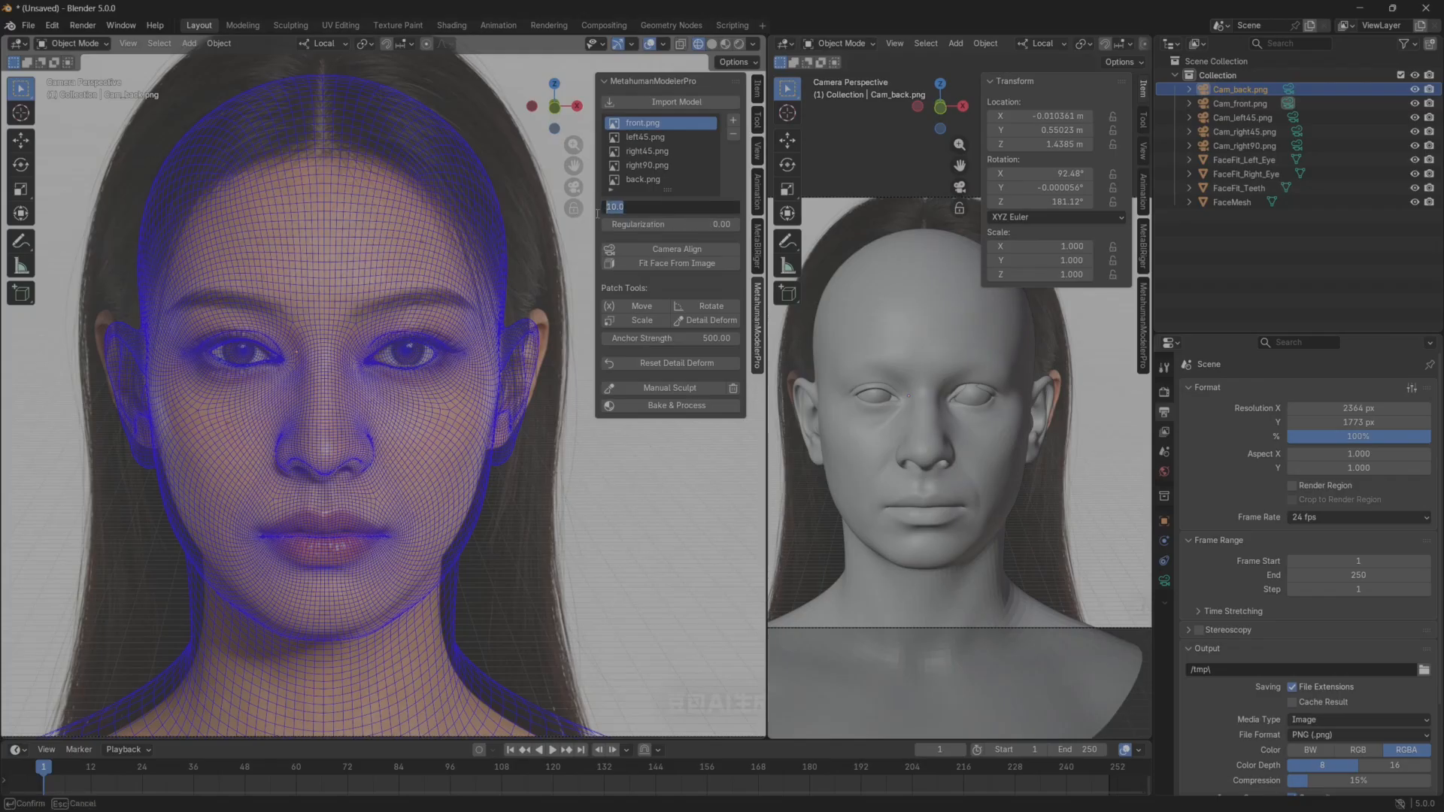
type("20")
key("Return")
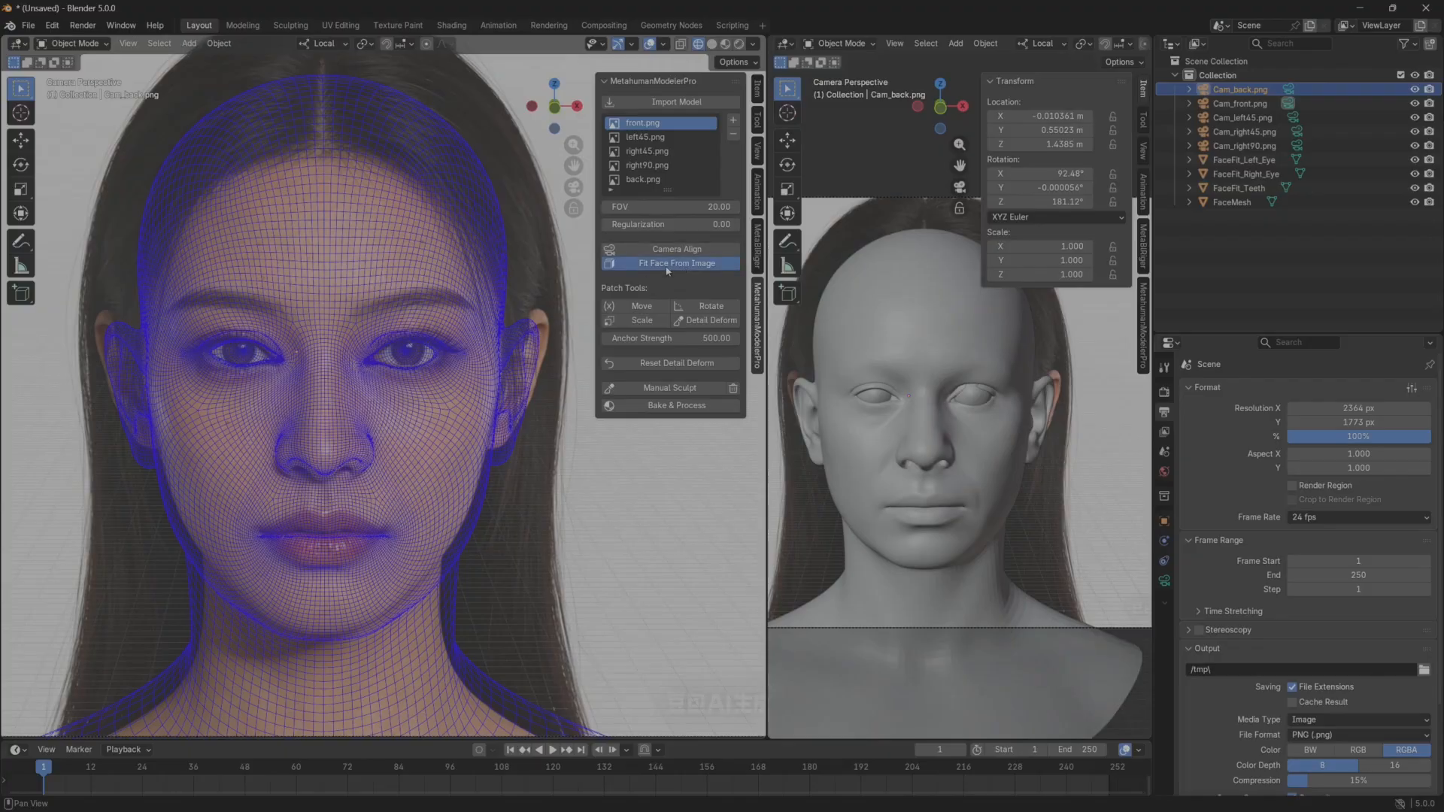
scroll(471, 490, "up", 3)
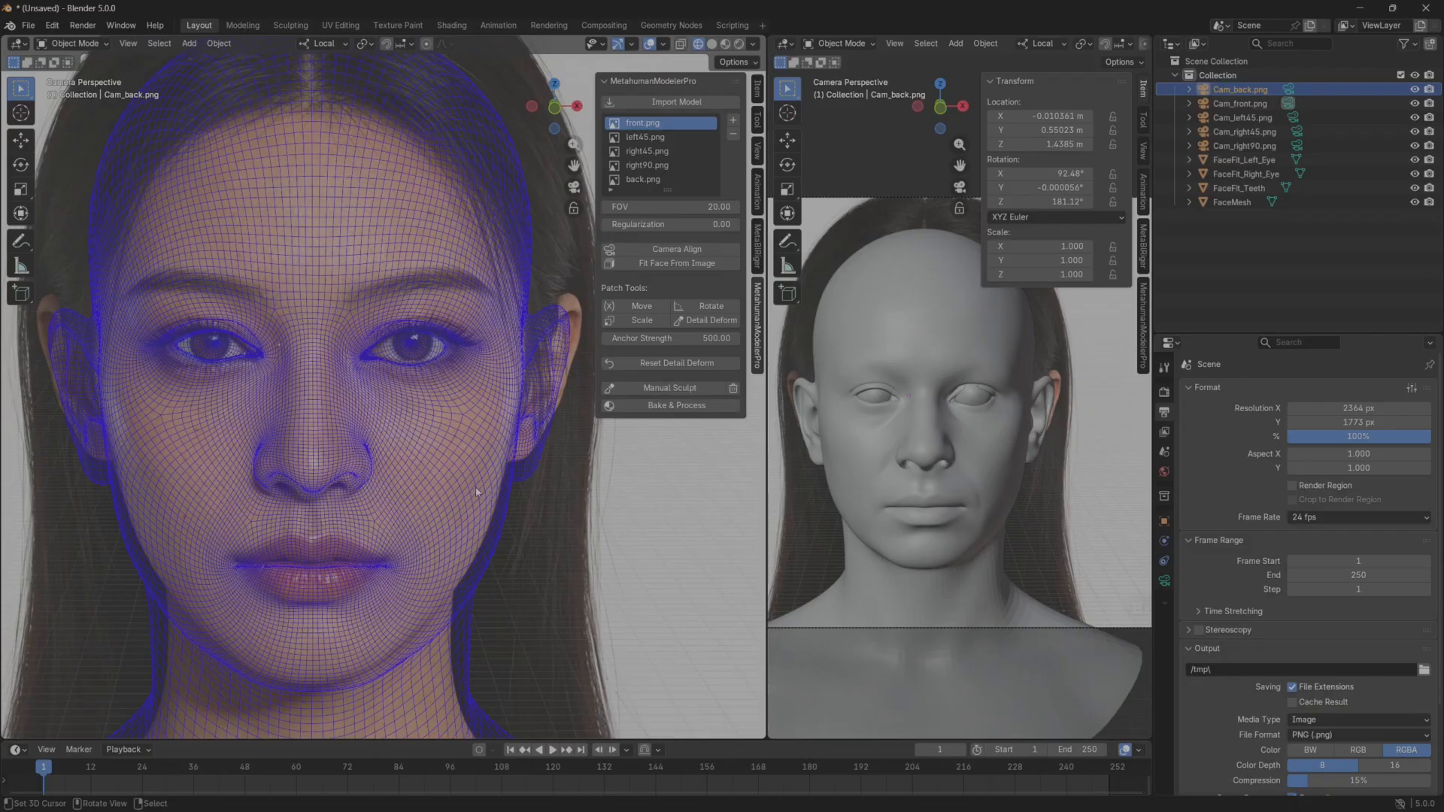
Set the Regularization to 0.01 and run Fit Face From Image on the front.png reference.
left_click(673, 224)
type("0")
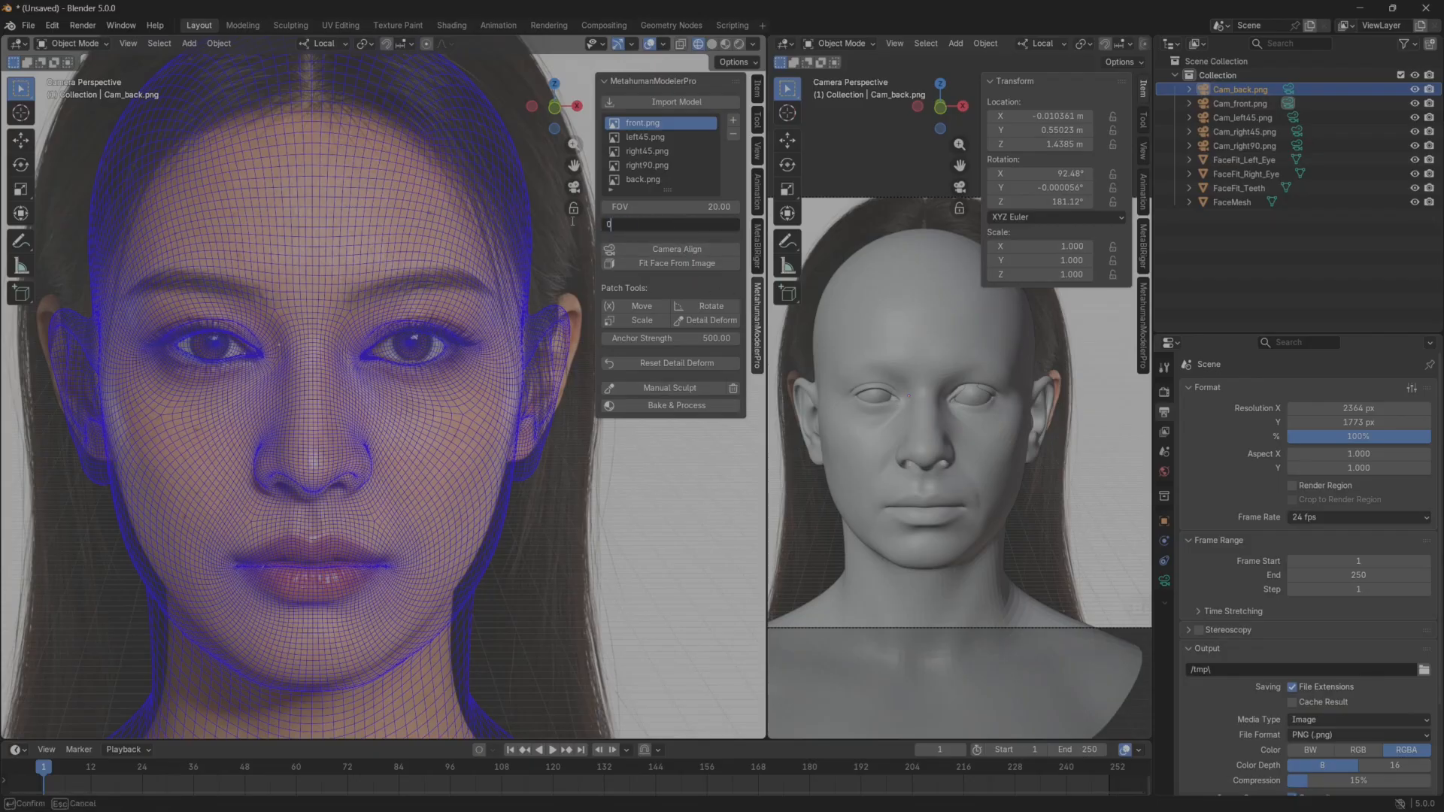
type(".01")
key("Return")
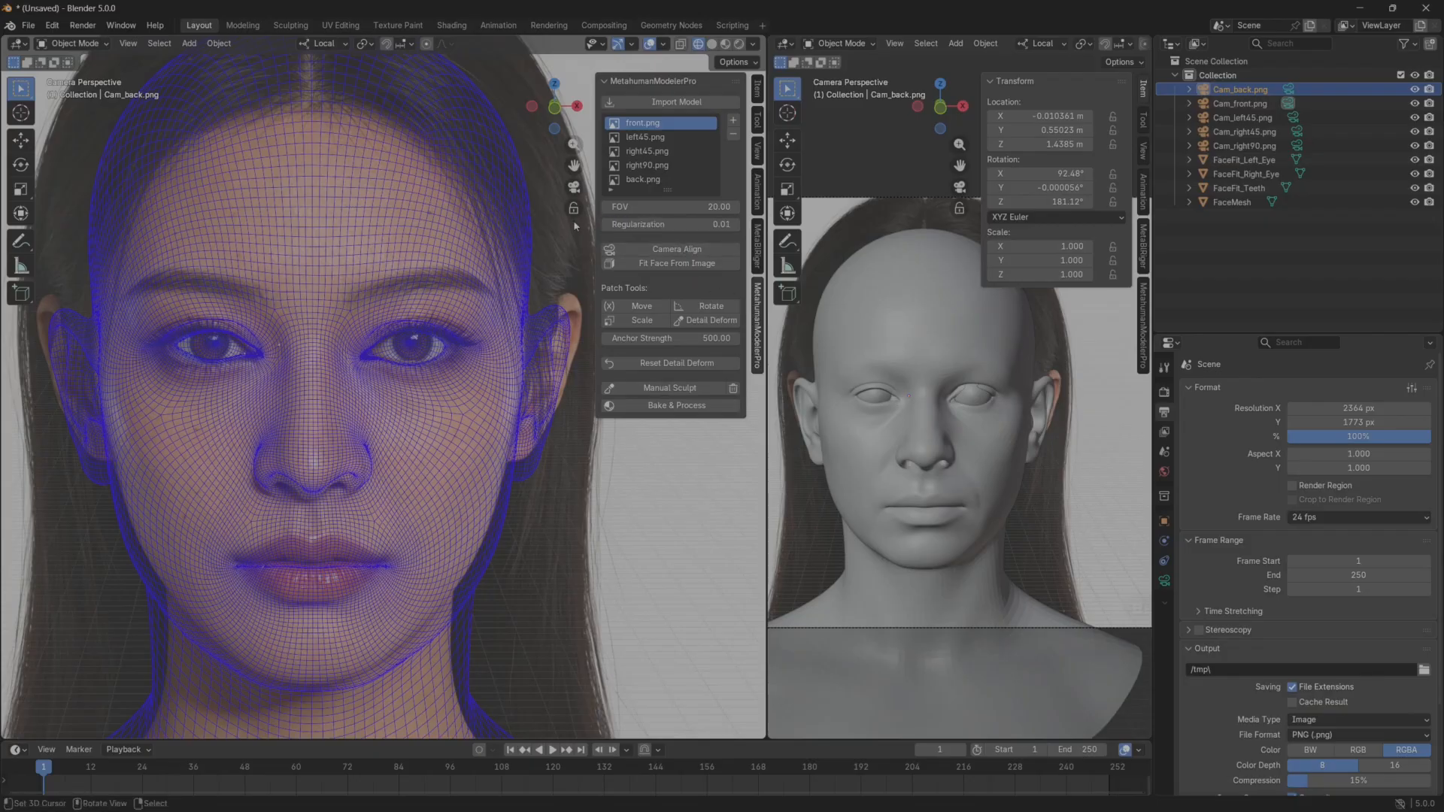
left_click(668, 263)
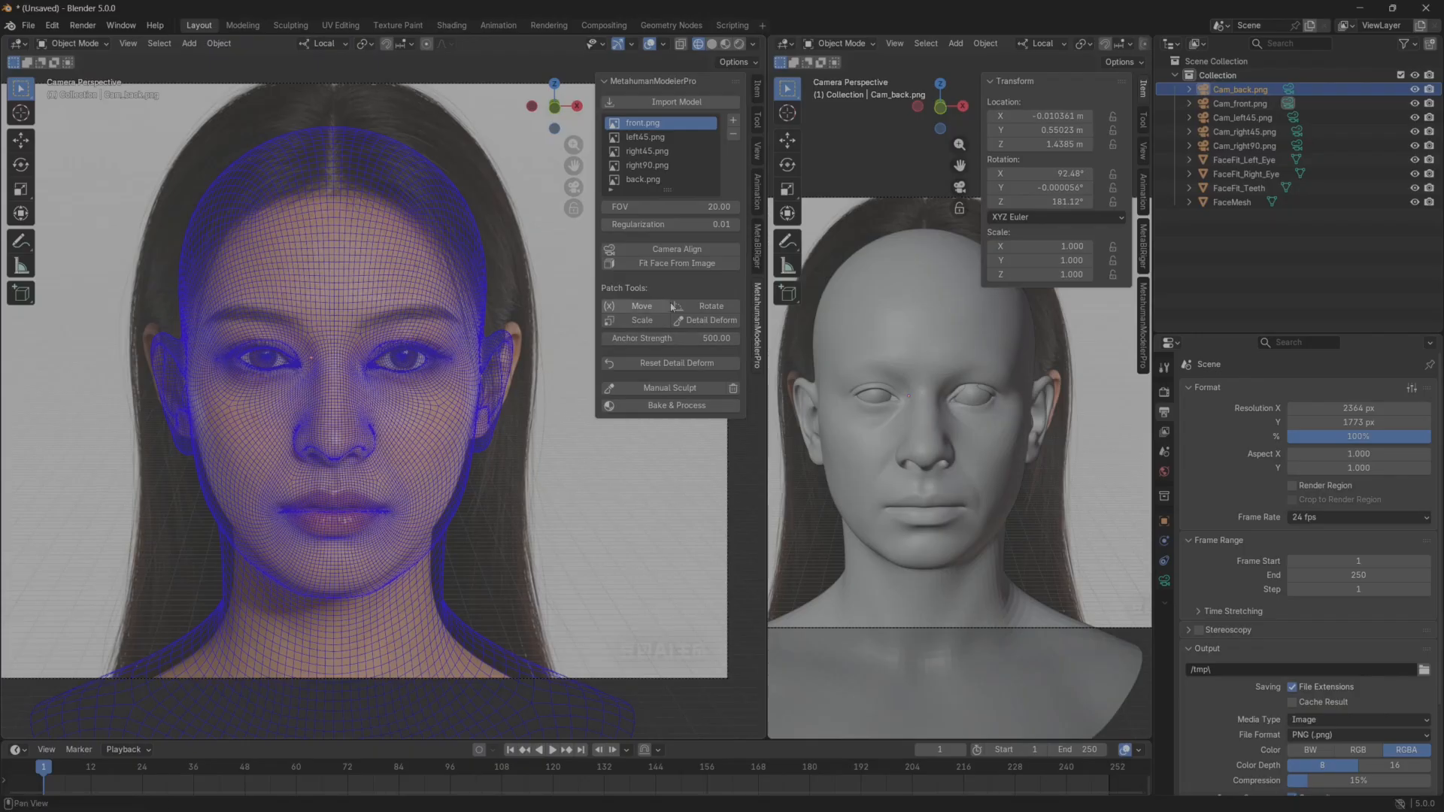
scroll(734, 452, "up", 2)
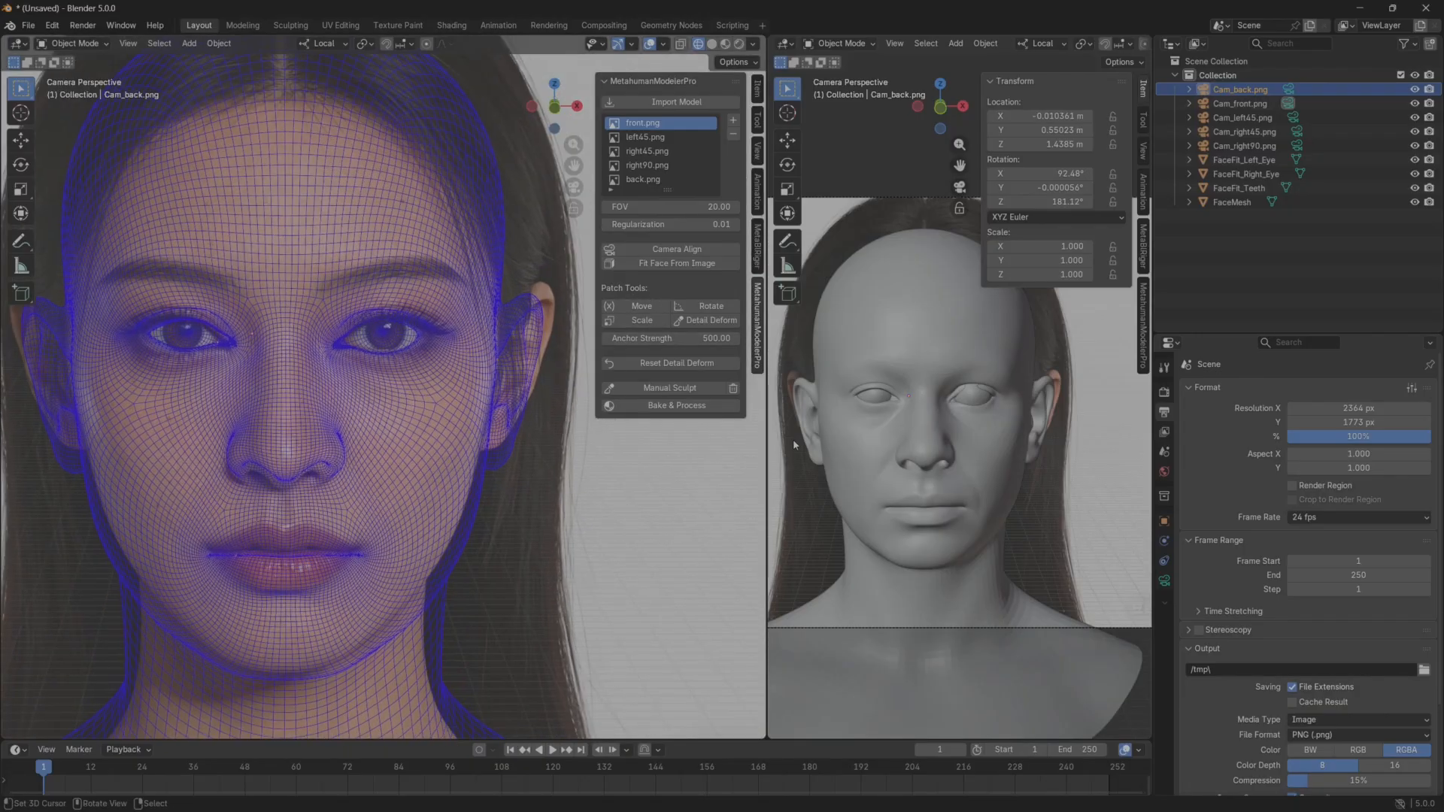
Widen the second viewport, turn its head to a three-quarter view, and show the MetahumanModelerPro tools there.
left_click_drag(767, 527, 684, 527)
middle_click_drag(834, 440, 1051, 300)
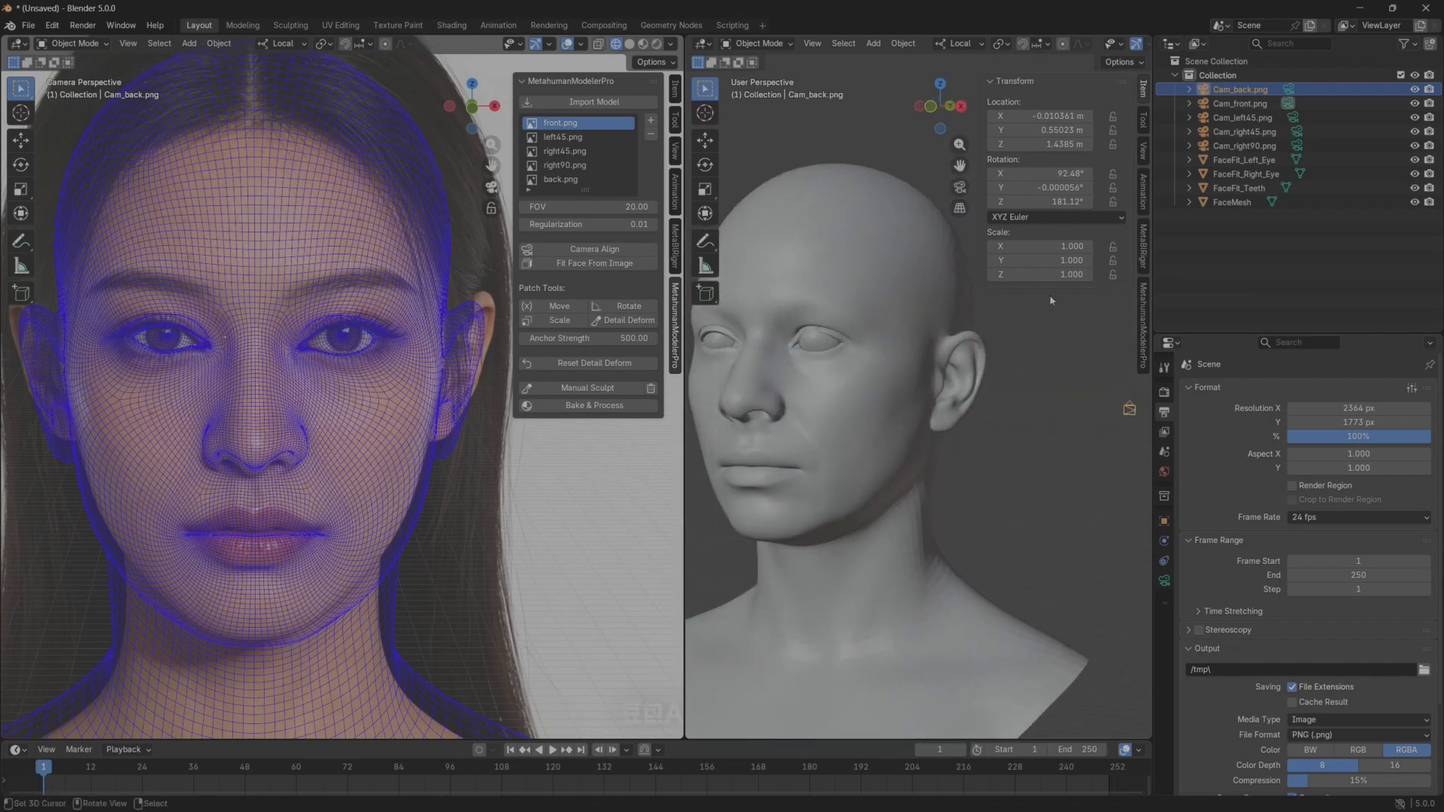
left_click(1144, 323)
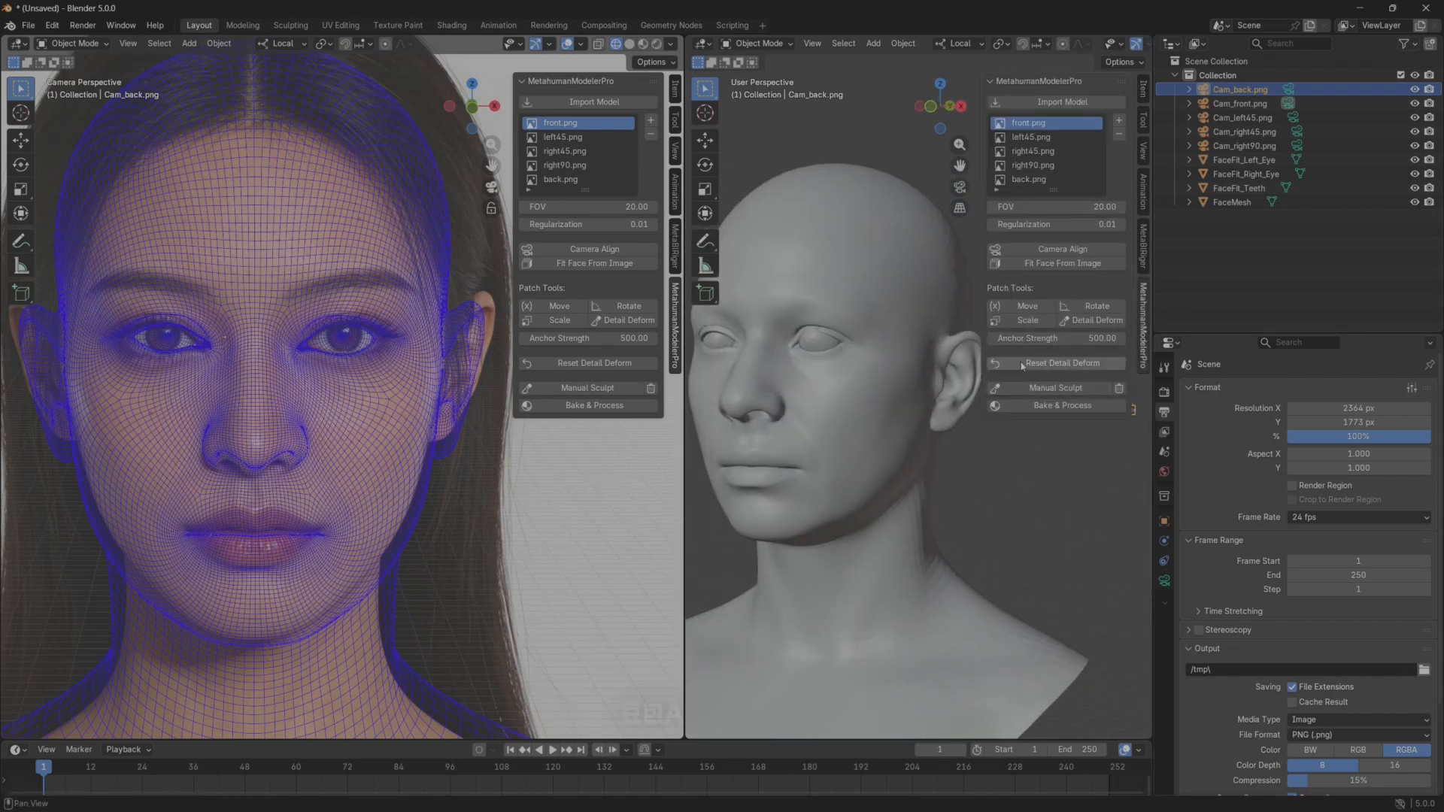
left_click(1027, 306)
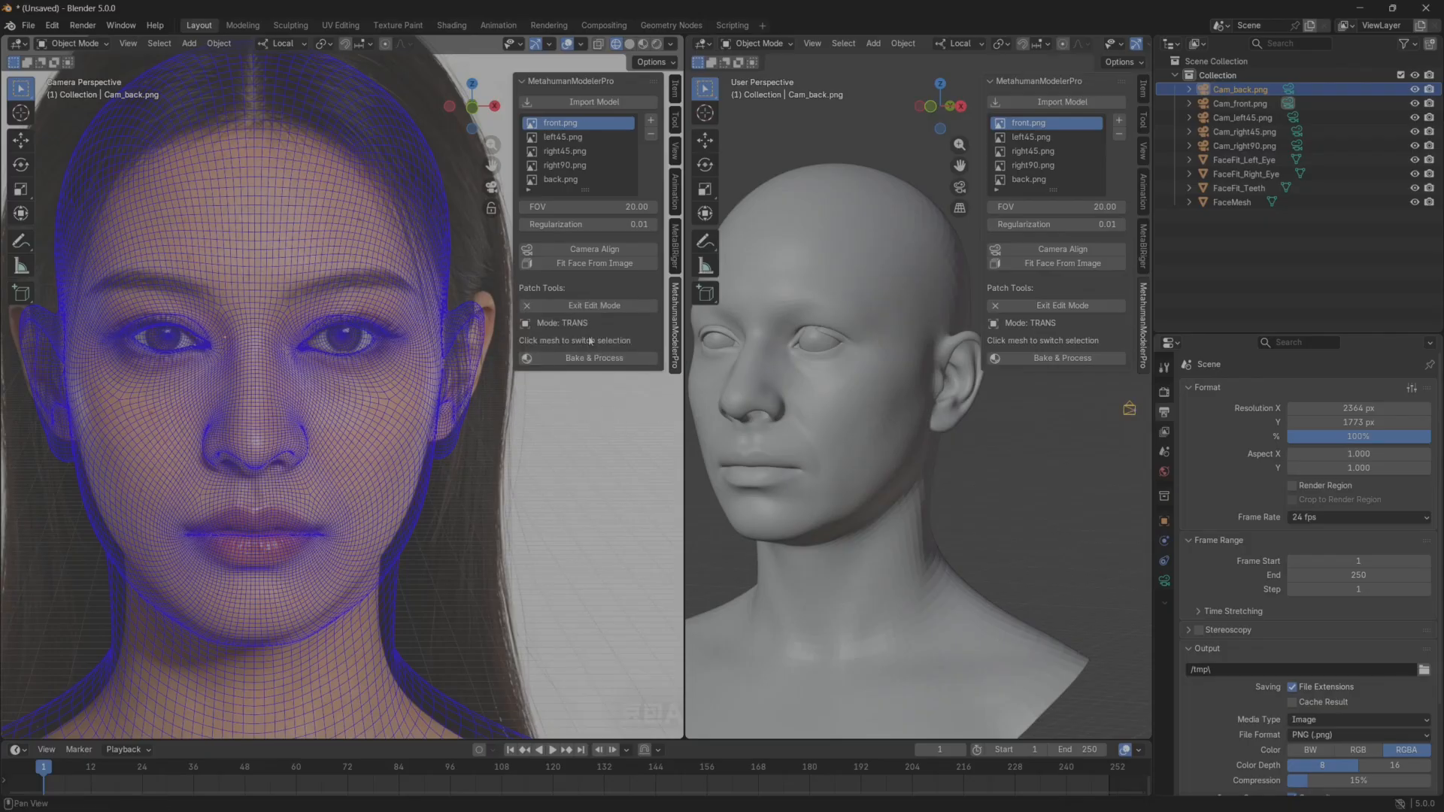
left_click(591, 305)
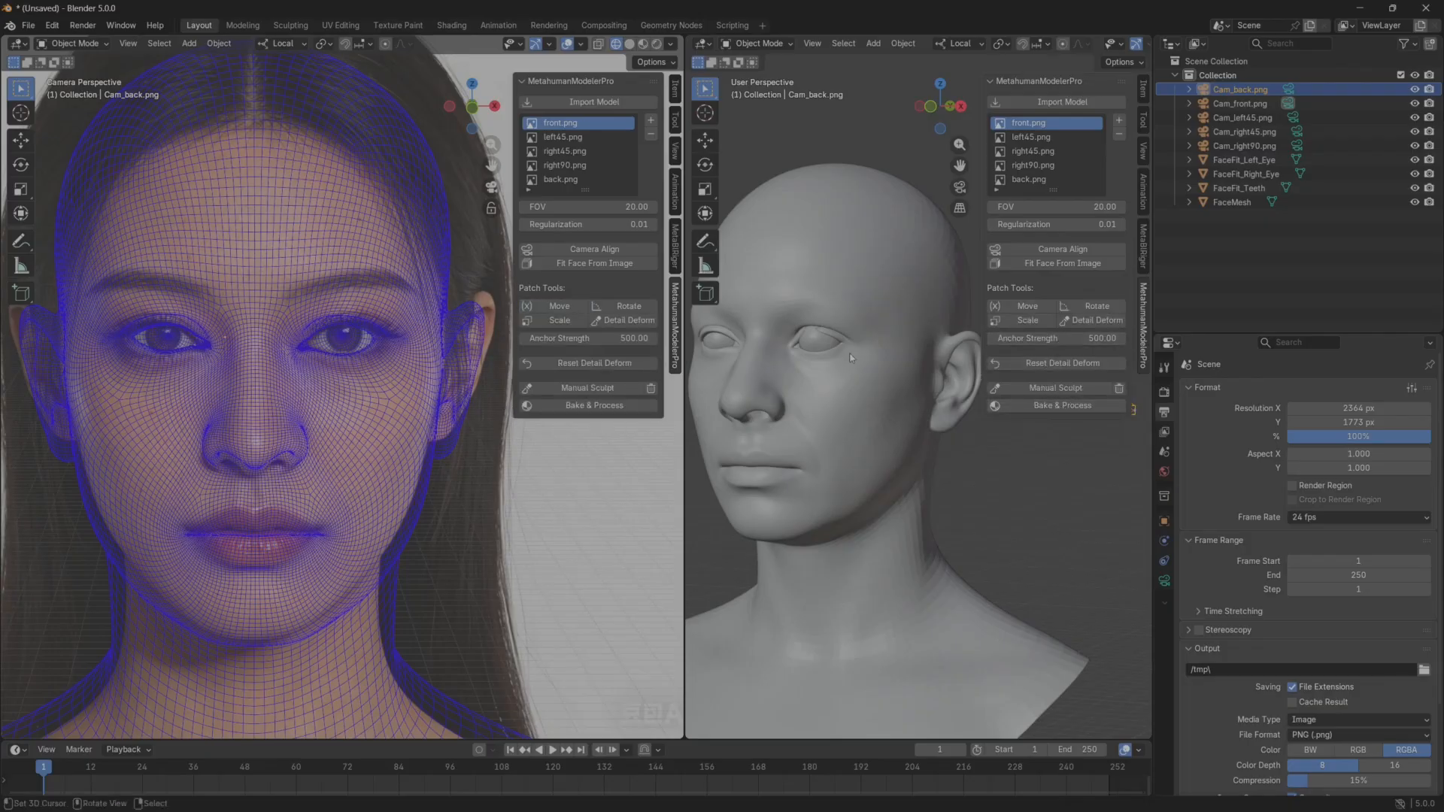
Inspect the solid head from several angles and undo the recent fit changes back to FOV 10 and Regularization 0.50.
middle_click_drag(1008, 399, 846, 429)
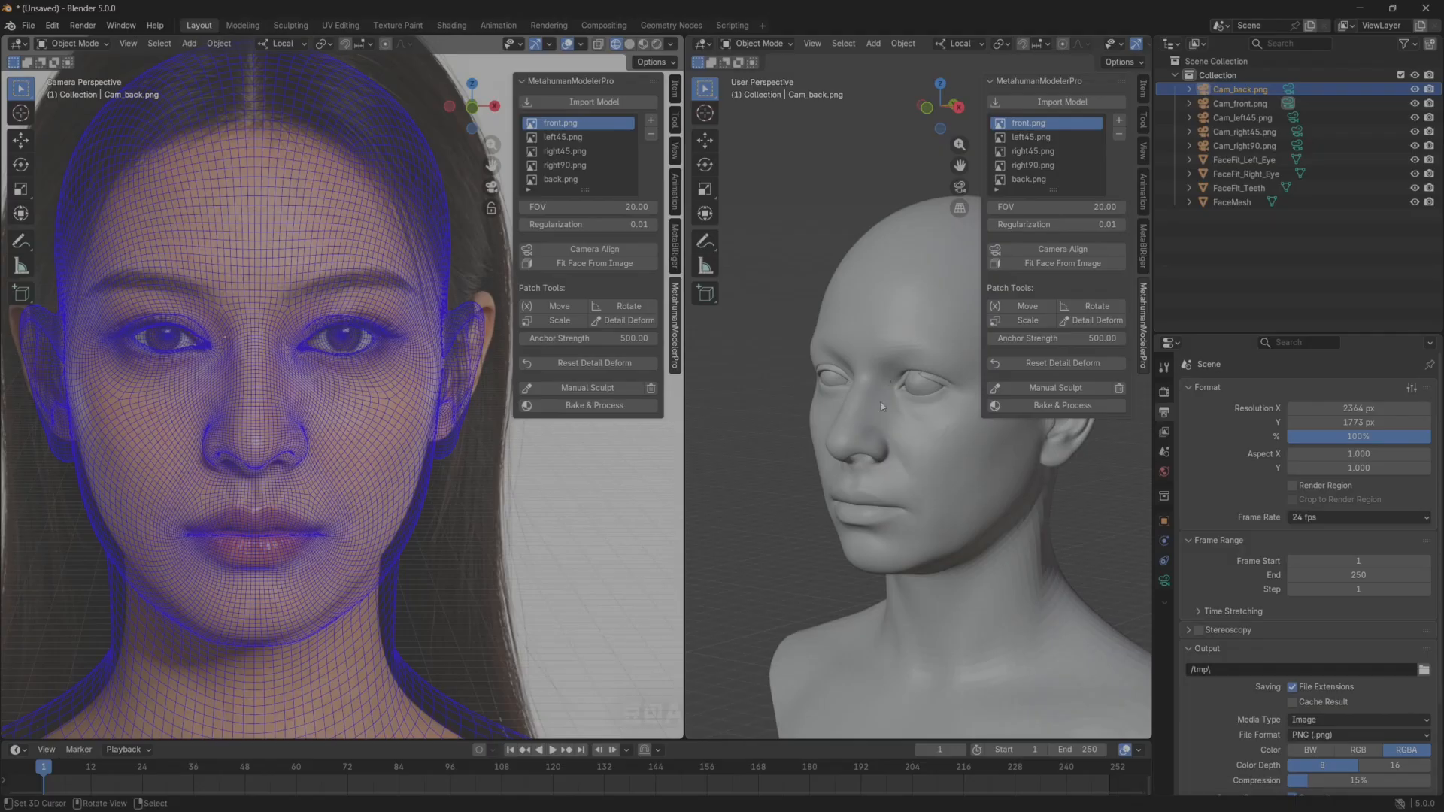
middle_click_drag(886, 440, 829, 298)
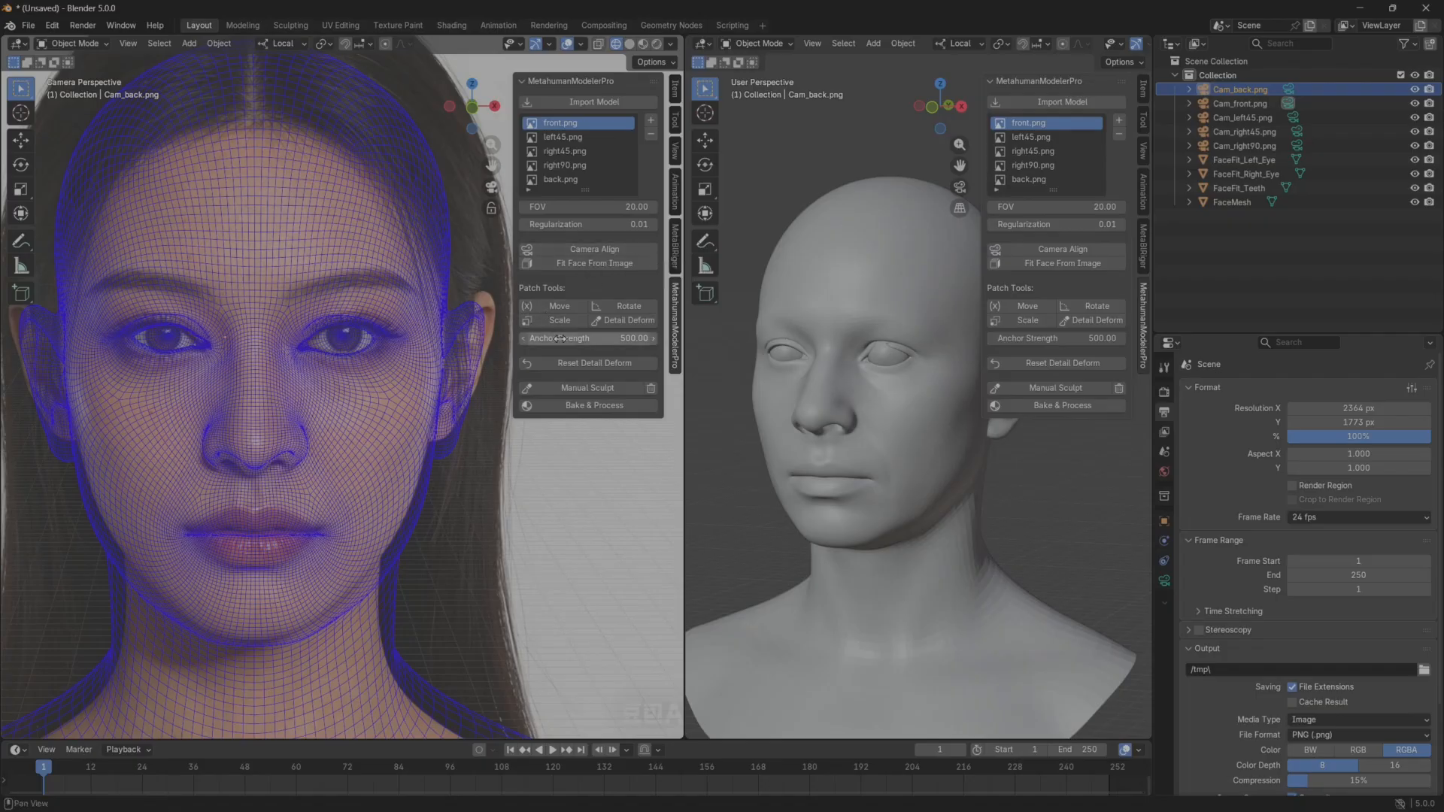
middle_click_drag(828, 385, 807, 376)
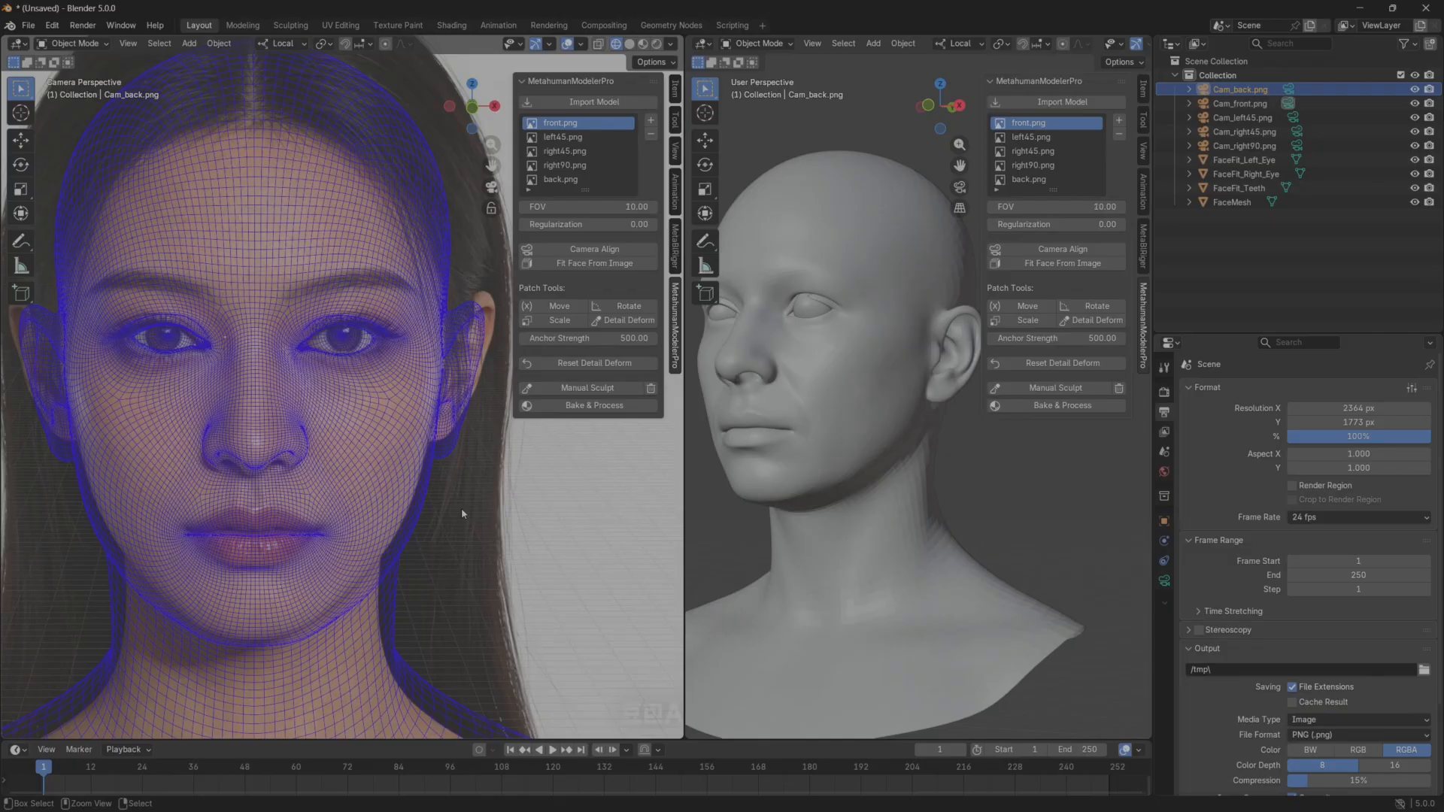
key("ctrl+z")
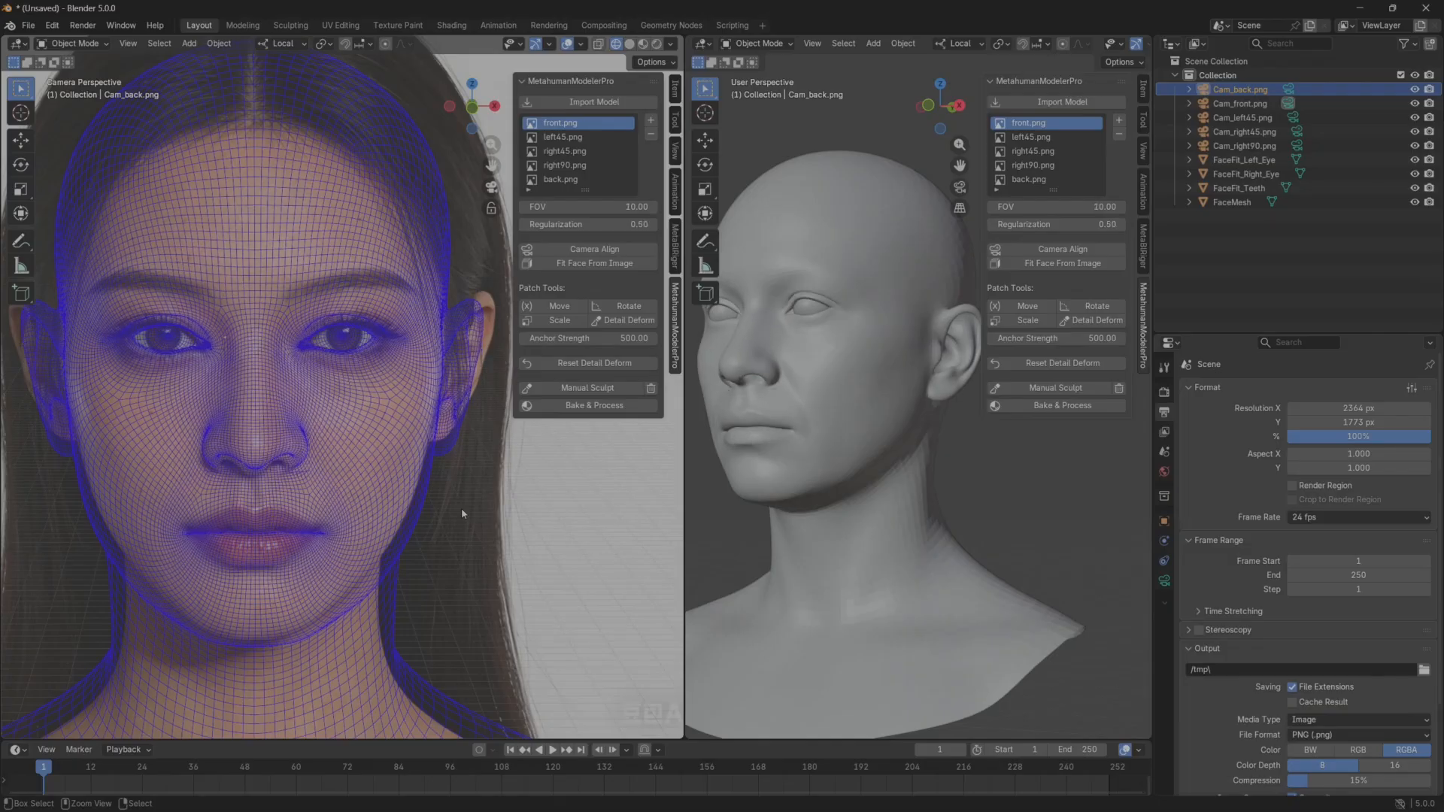
With the Move patch tool, raise the jaw-corner patch on the character's left side, working in the solid head's profile view.
middle_click_drag(751, 431, 743, 392)
scroll(815, 365, "up", 1)
scroll(815, 364, "down", 2)
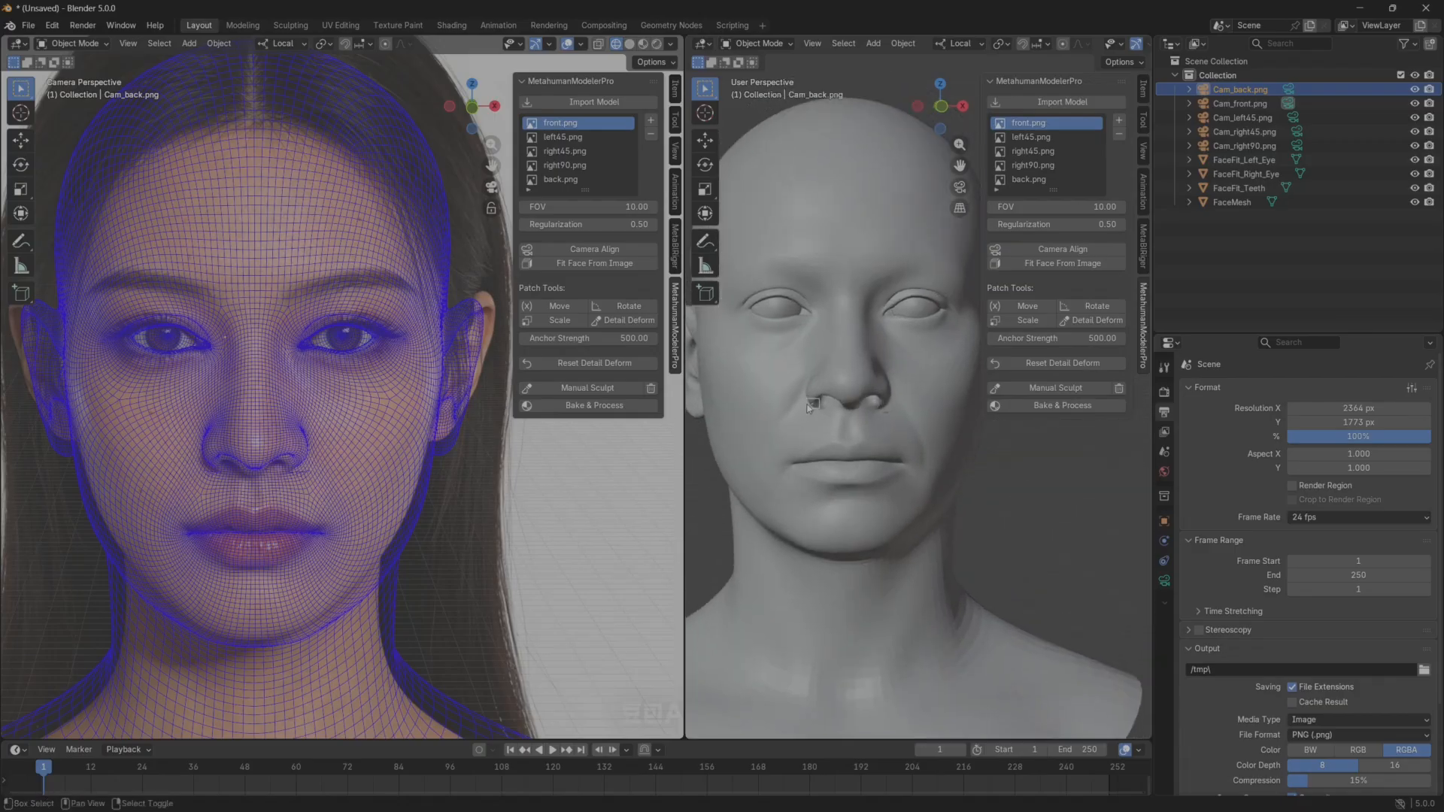
middle_click_drag(814, 364, 745, 436)
middle_click_drag(889, 474, 857, 511)
left_click(1030, 321)
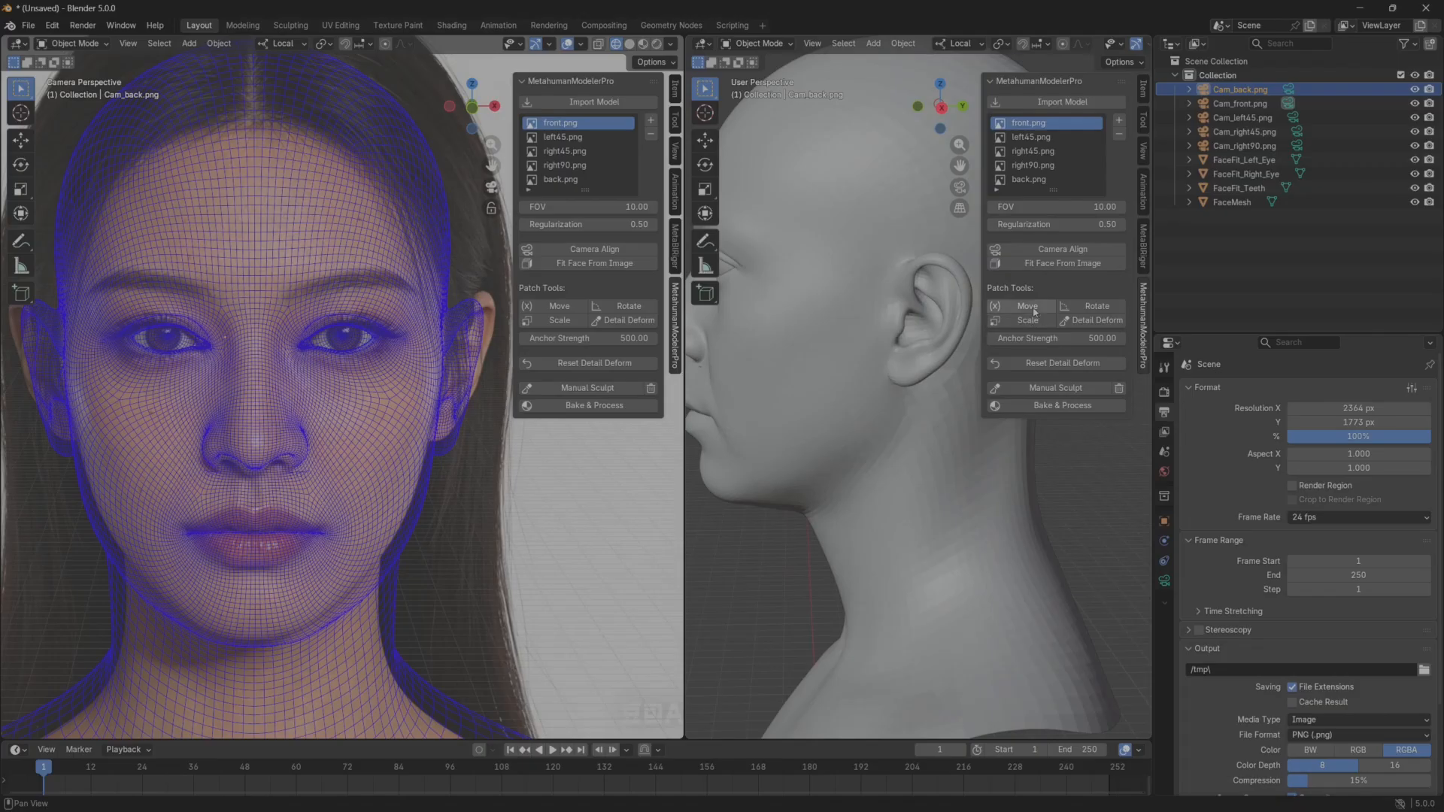
left_click(843, 453)
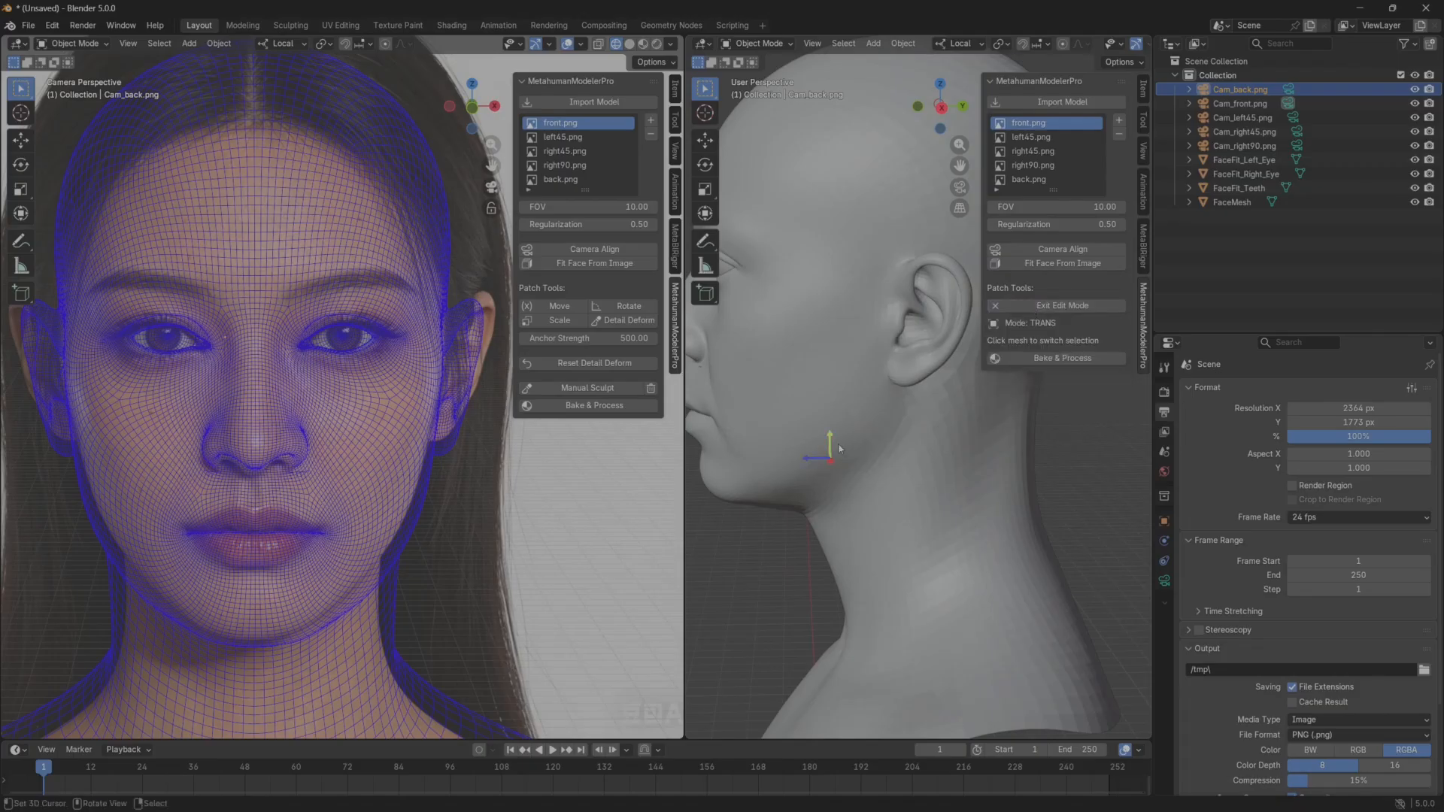
left_click_drag(832, 431, 787, 305)
middle_click_drag(819, 398, 866, 349, "shift")
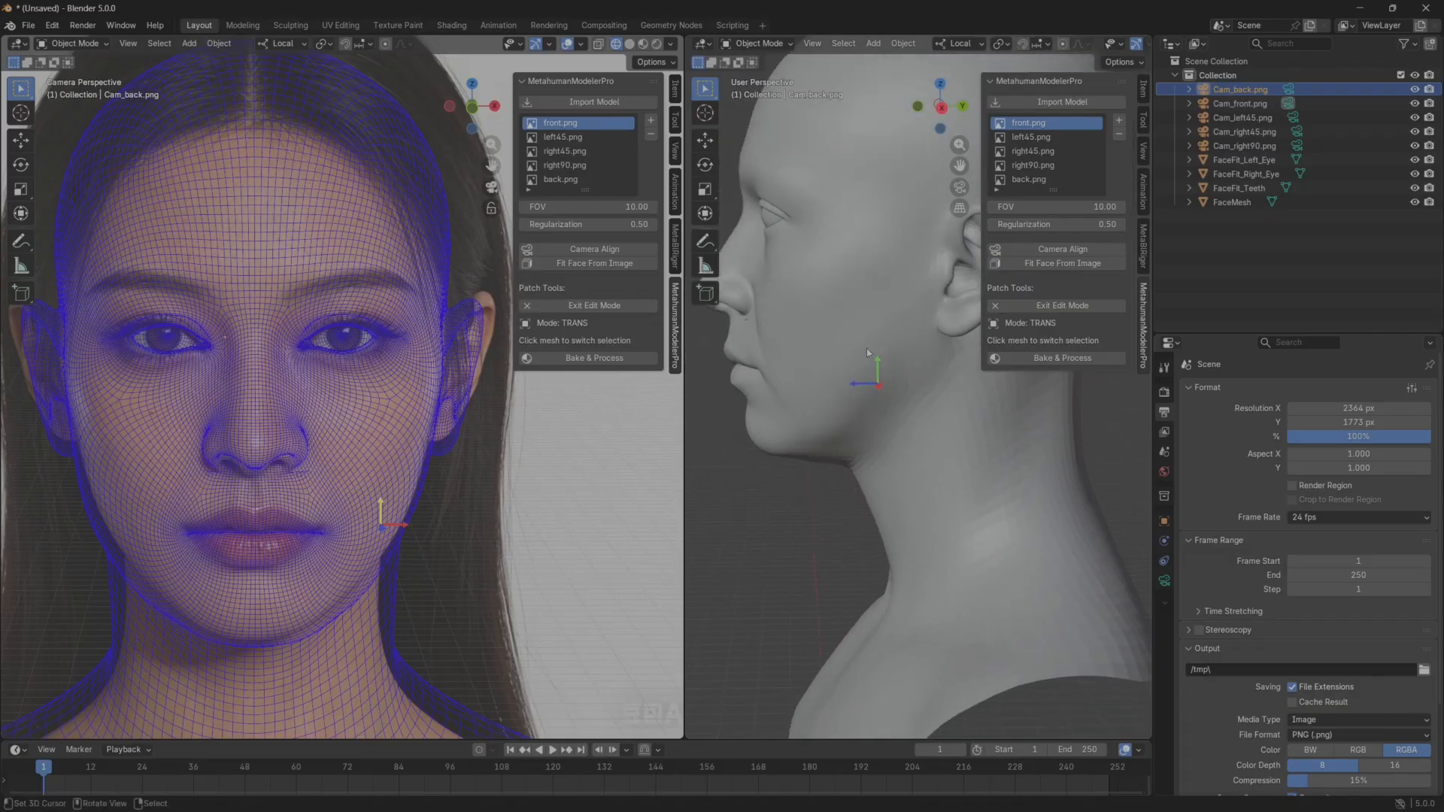
left_click_drag(878, 364, 863, 318)
scroll(284, 520, "up", 4)
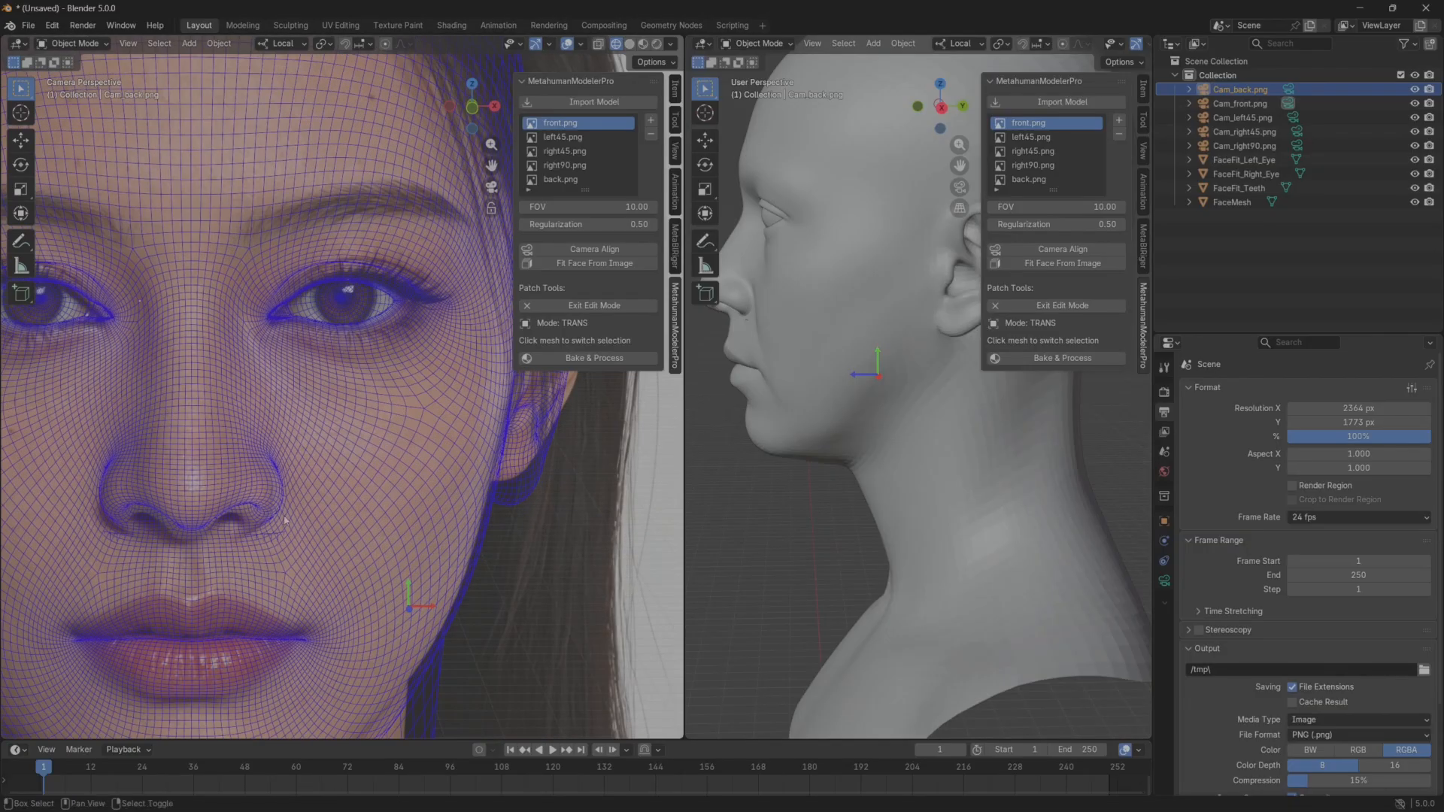
middle_click_drag(284, 519, 340, 470, "shift")
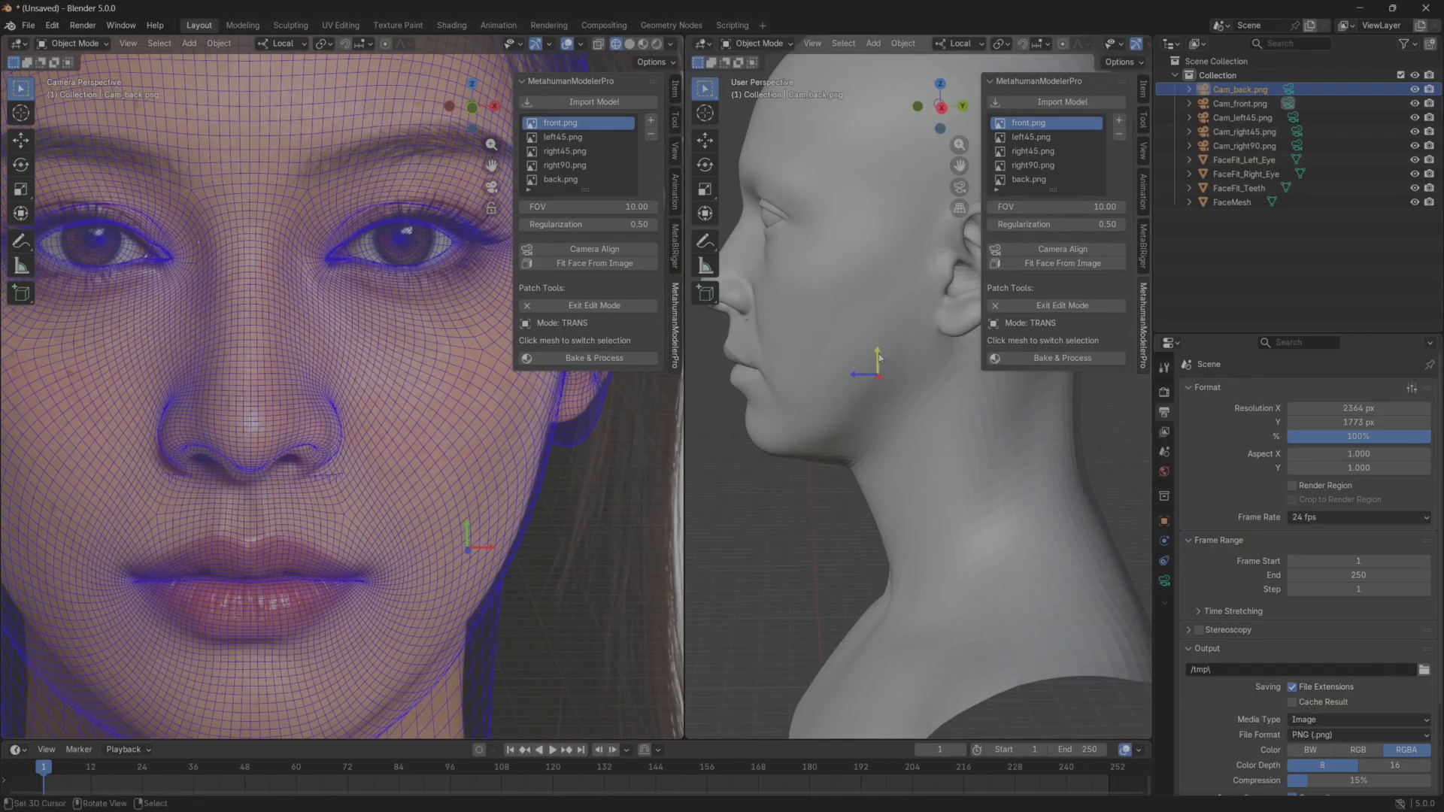
left_click_drag(878, 358, 846, 281)
Raise the jaw-corner patch on the character's right side, working from the opposite profile view.
middle_click_drag(845, 467, 919, 442)
left_click_drag(910, 457, 999, 403)
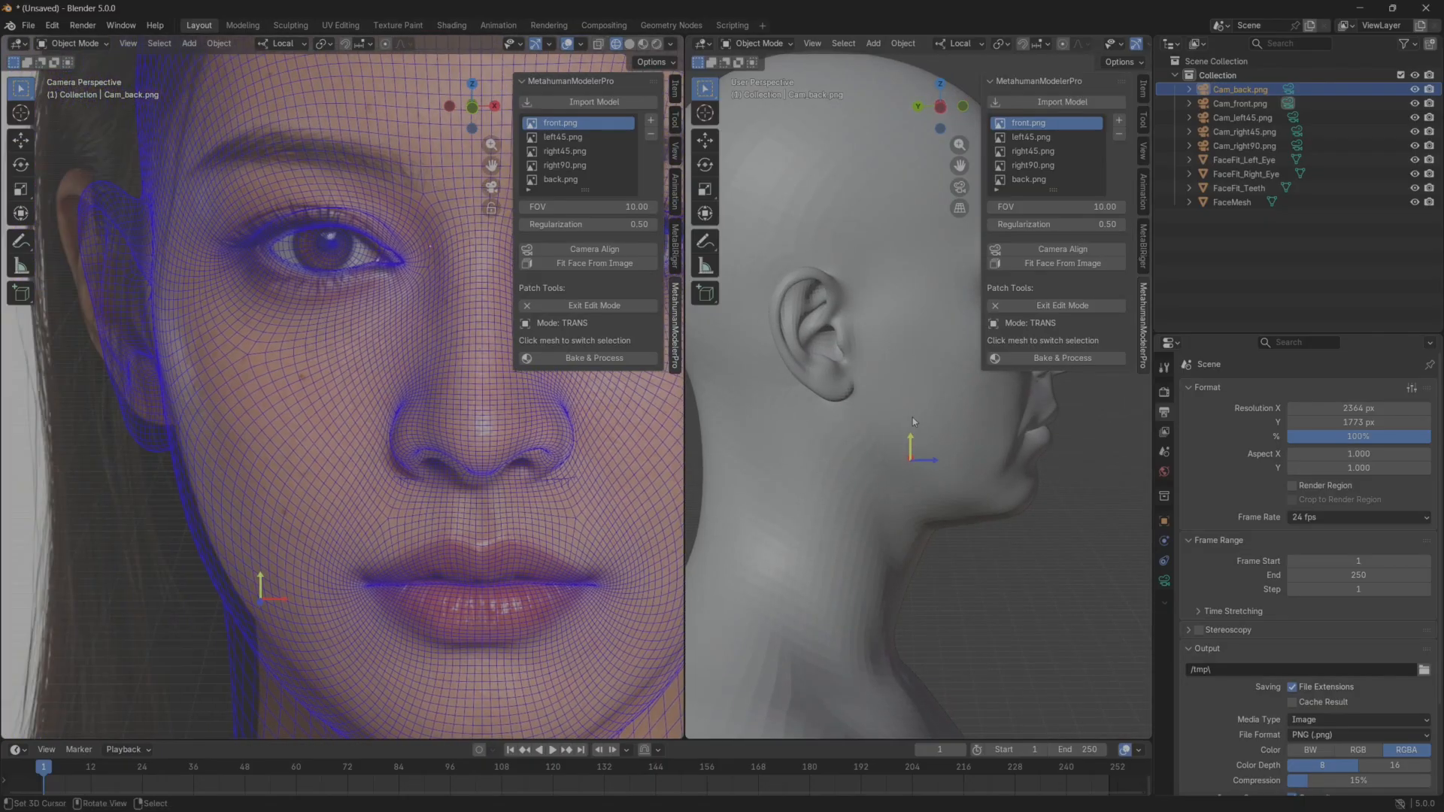
left_click_drag(913, 422, 936, 282)
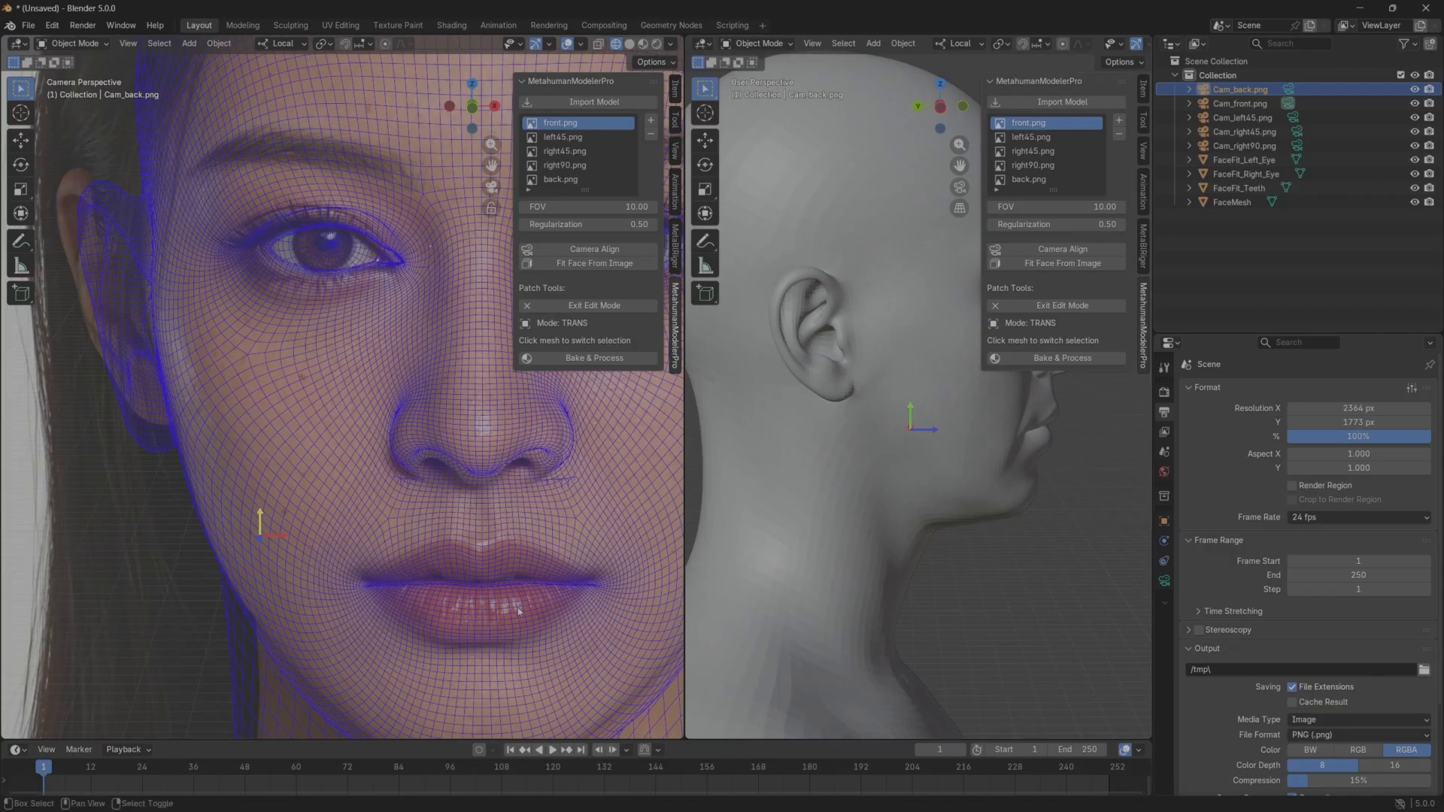
Raise the chin patch slightly in profile view and return the solid head to a front view.
middle_click_drag(517, 611, 424, 457, "shift")
middle_click_drag(752, 496, 868, 493)
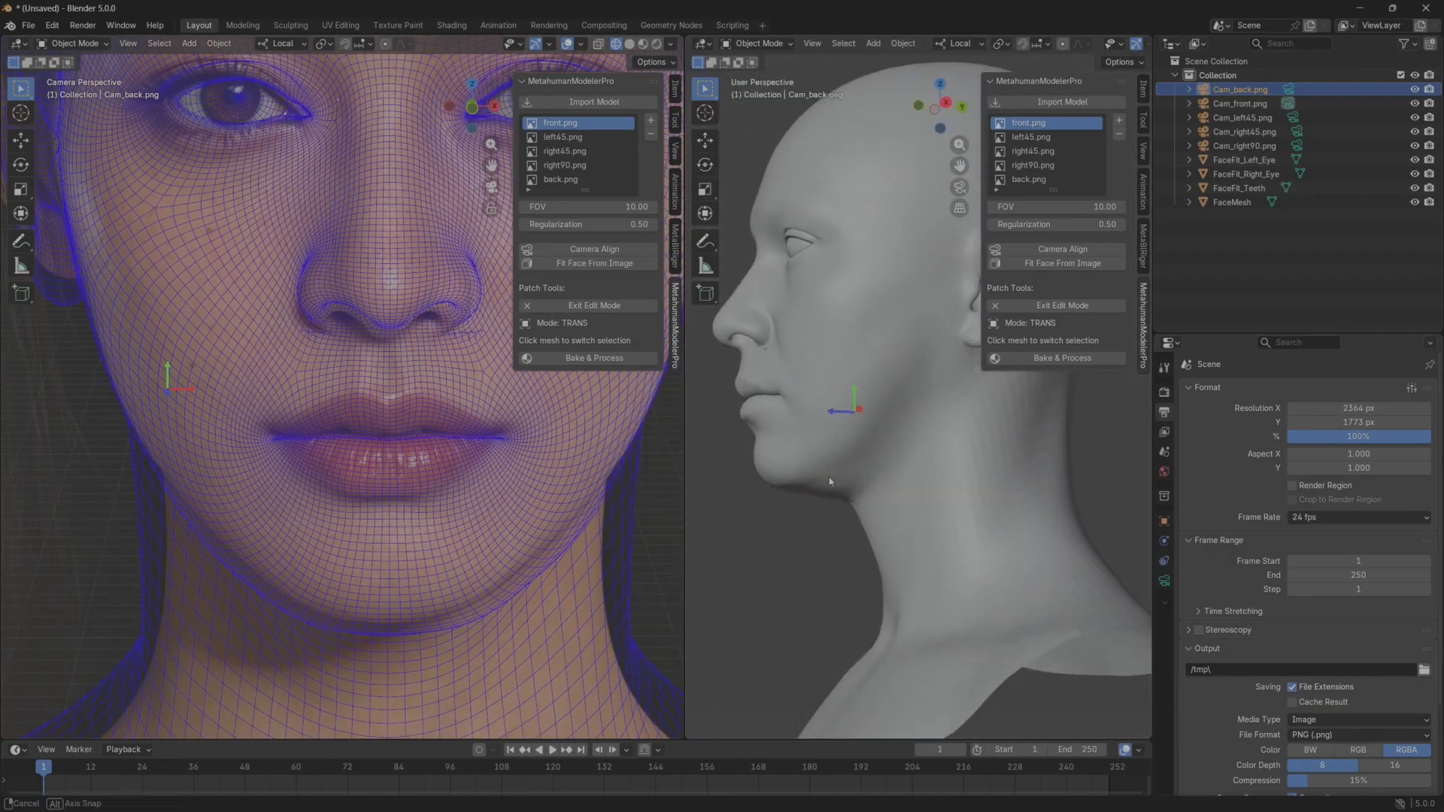
left_click(849, 412)
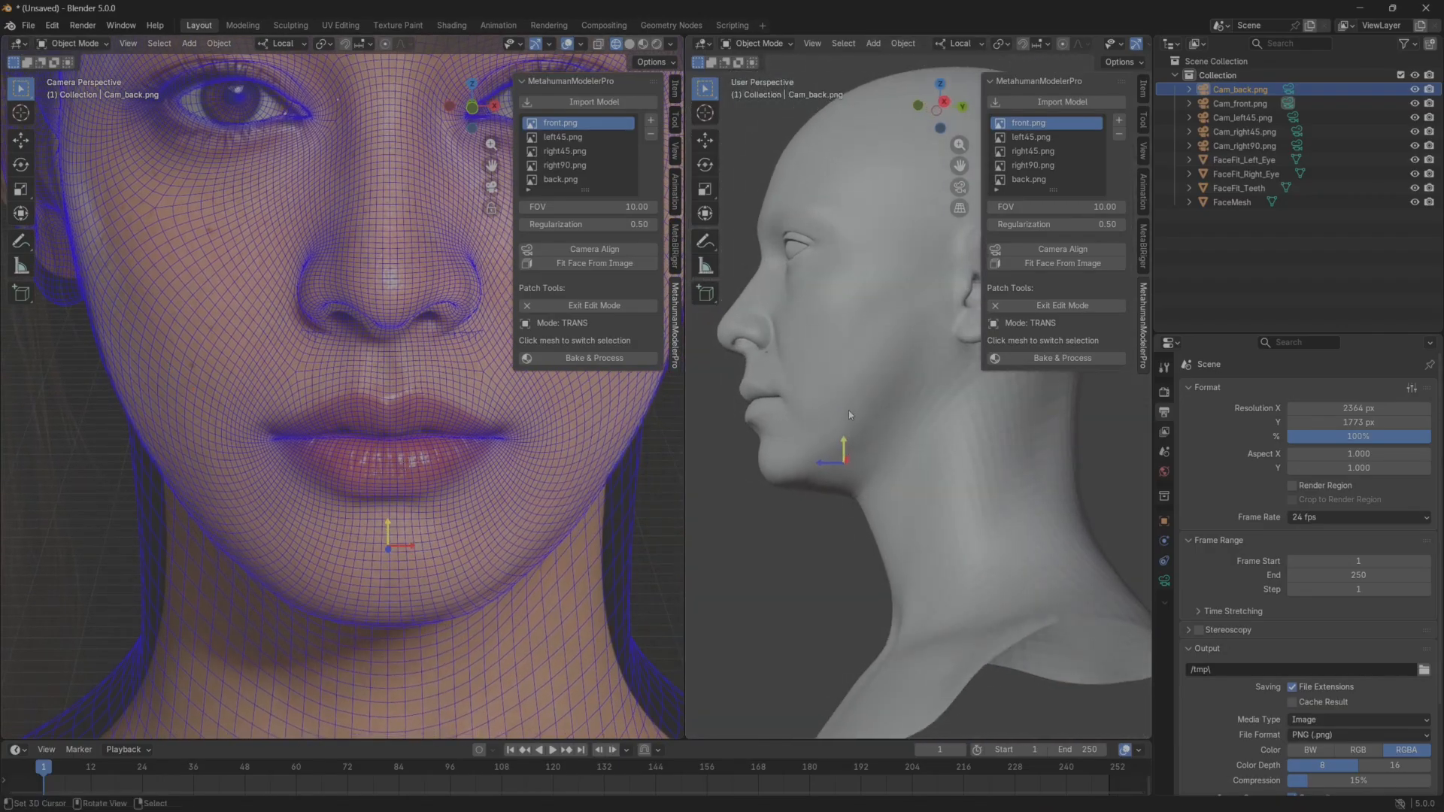
left_click_drag(849, 409, 848, 394)
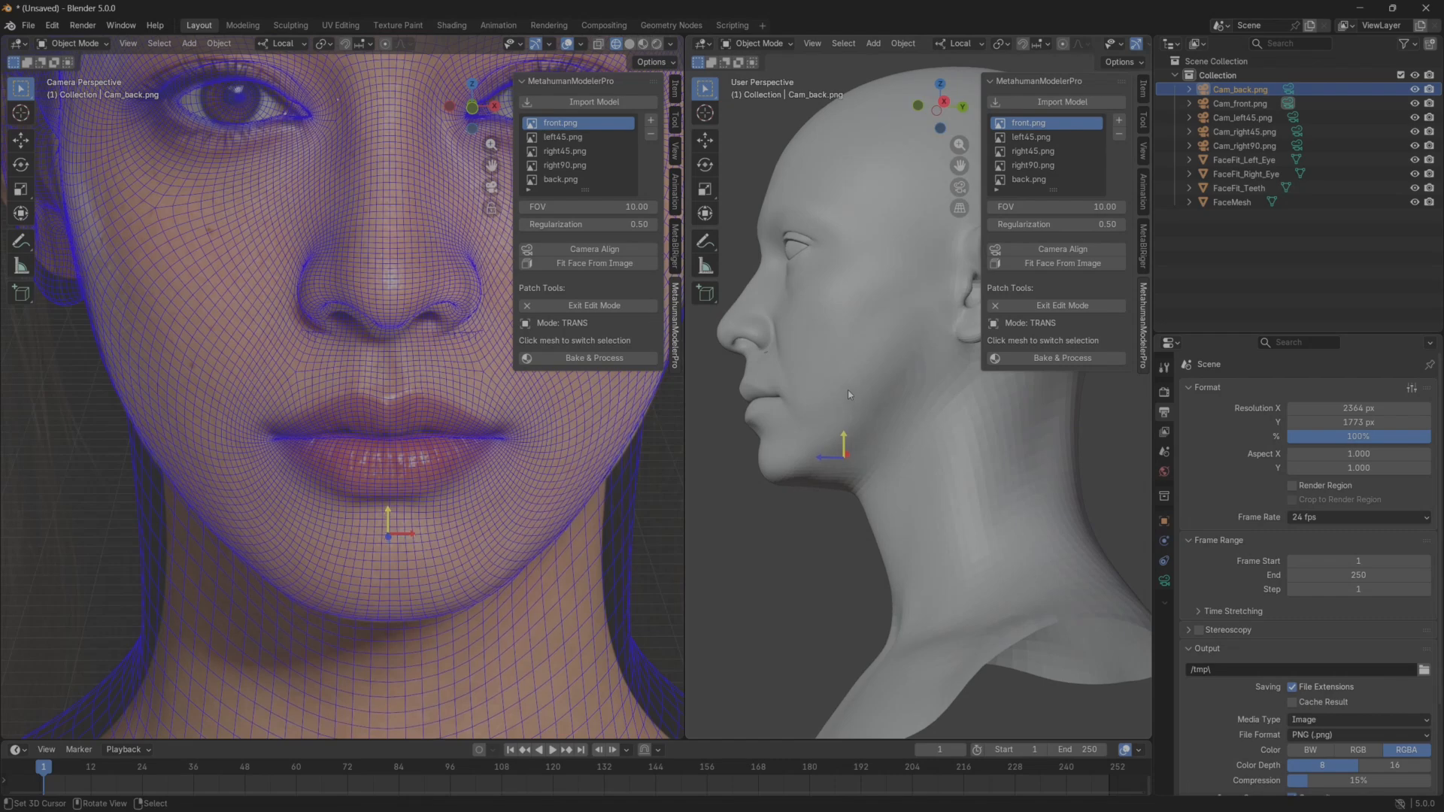
middle_click_drag(847, 390, 881, 610)
middle_click_drag(466, 561, 452, 596, "shift")
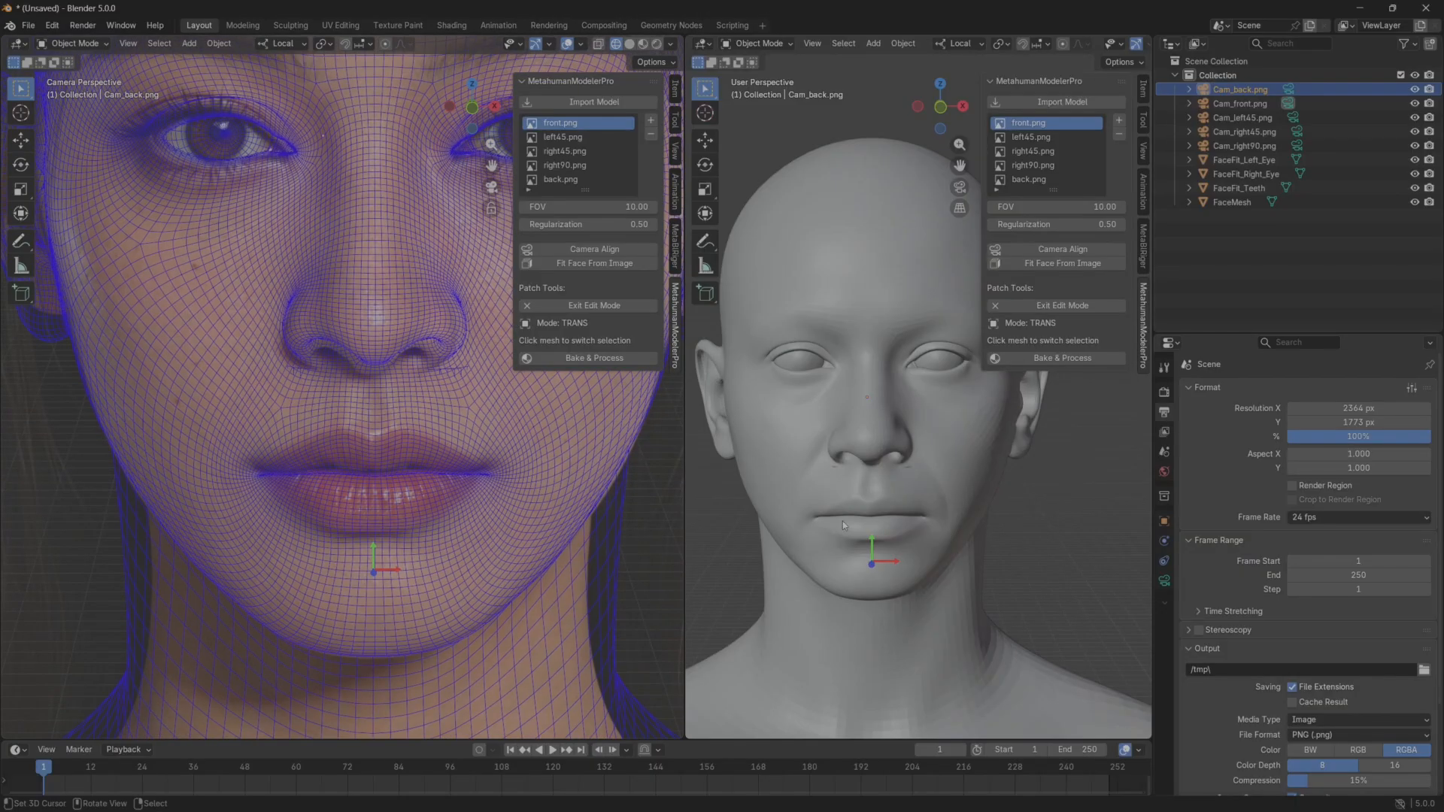
Move the mouth patch slightly up and the nose patch slightly down to follow the front reference.
left_click(882, 517)
left_click_drag(868, 495, 870, 477)
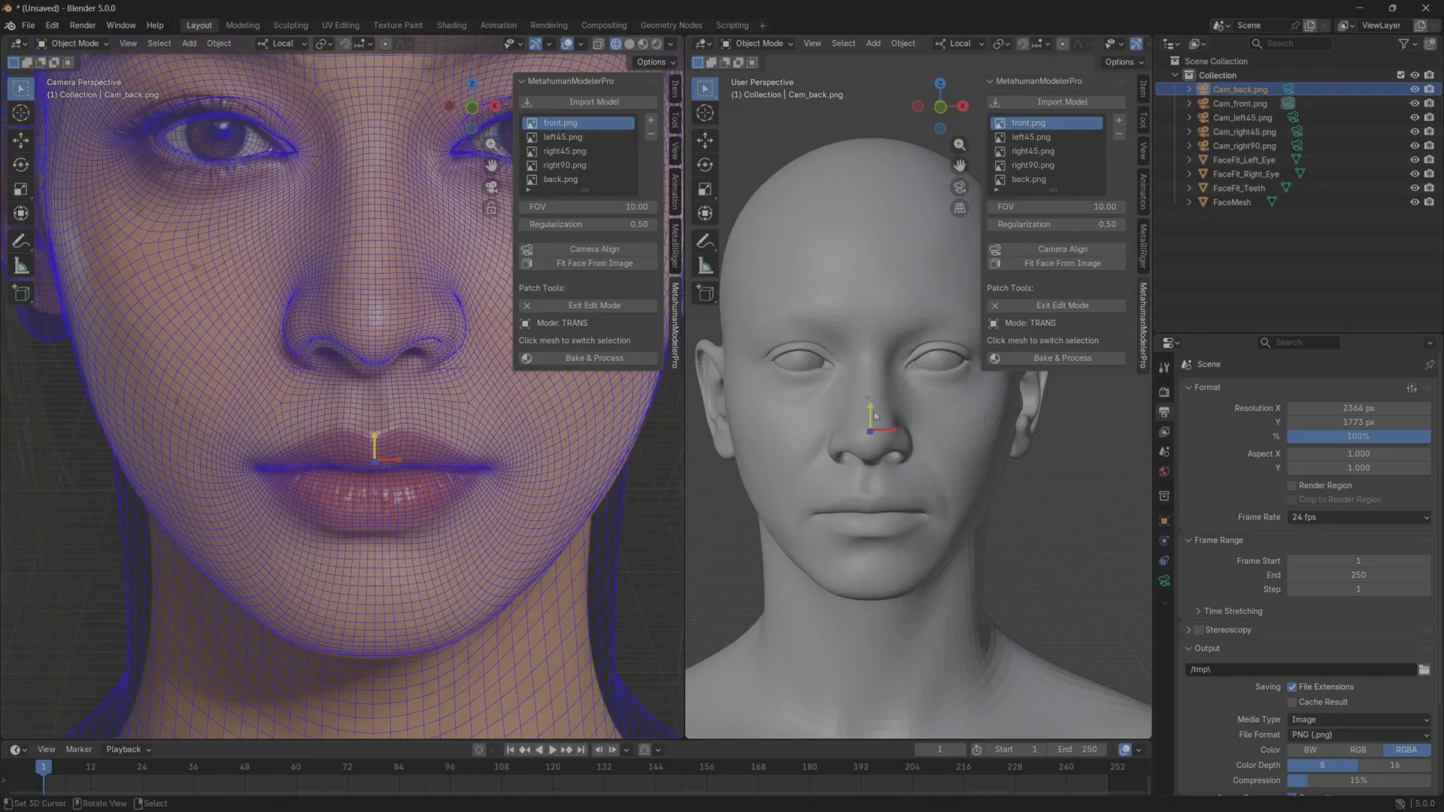
left_click(874, 445)
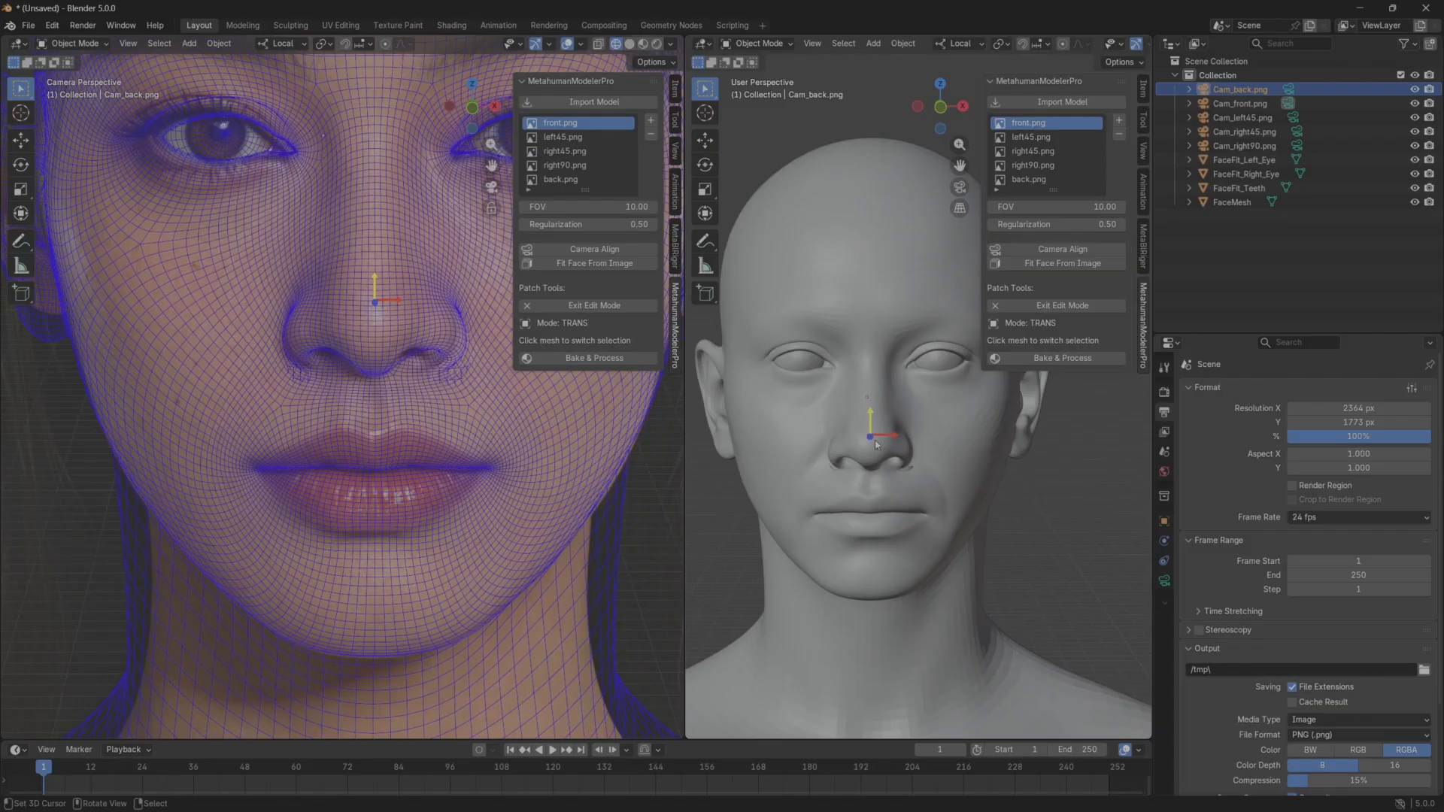
Frame the character's left eye in close-up and hide the FaceFit_Left_Eye and FaceFit_Right_Eye objects.
middle_click_drag(360, 459, 297, 674, "shift")
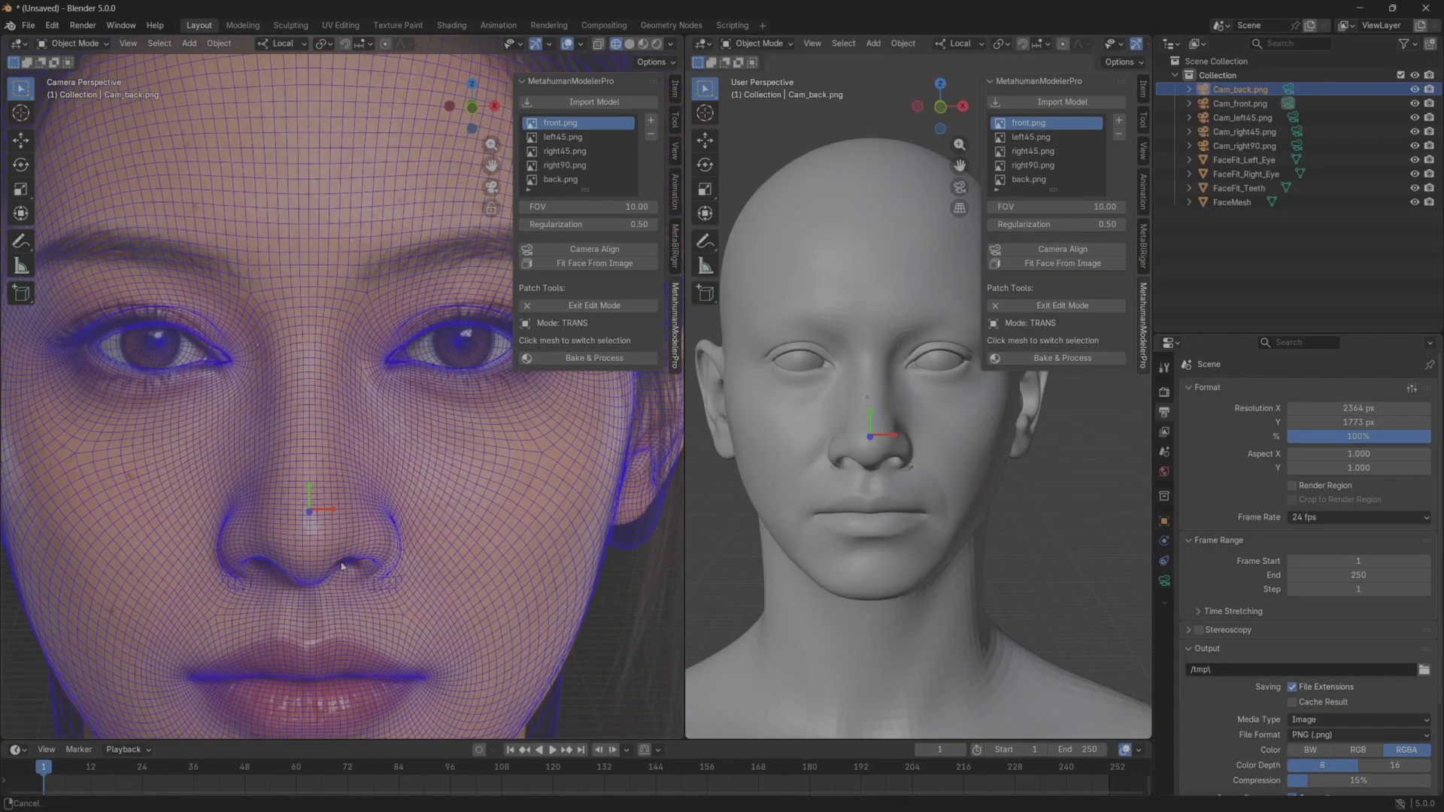
scroll(559, 502, "up", 1)
middle_click_drag(490, 470, 310, 518, "shift")
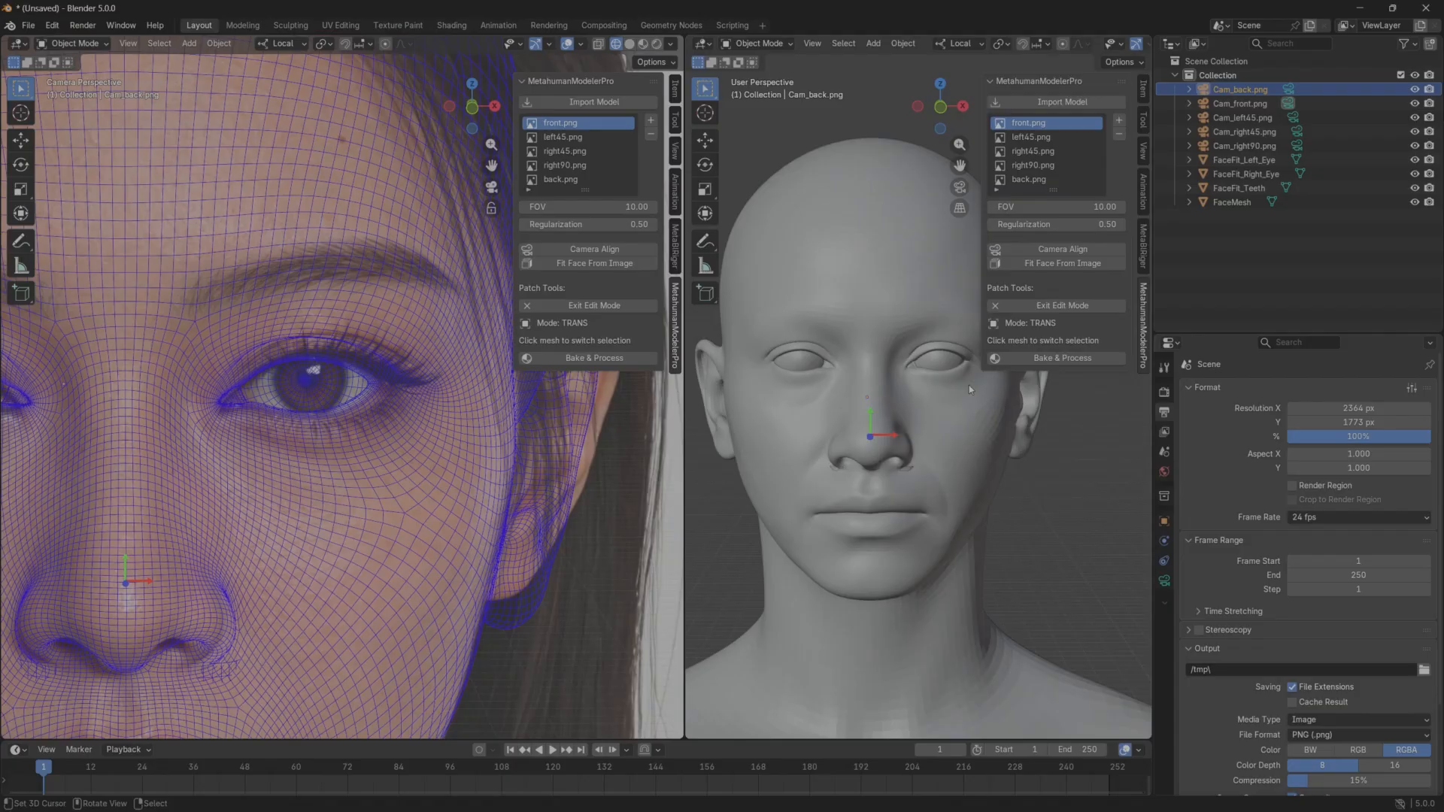
scroll(970, 389, "up", 1)
middle_click_drag(1023, 377, 965, 414, "shift")
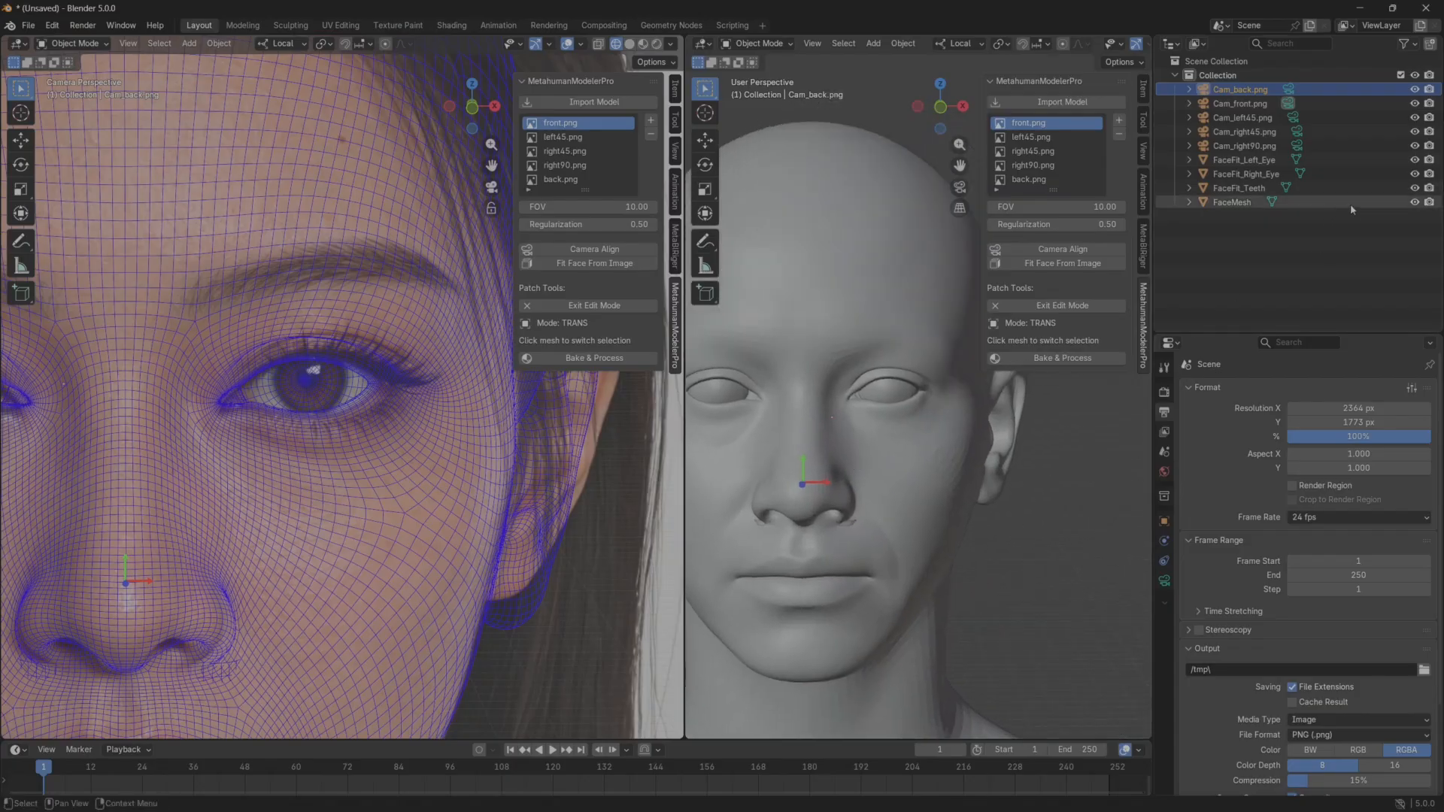
left_click_drag(1415, 160, 1415, 174)
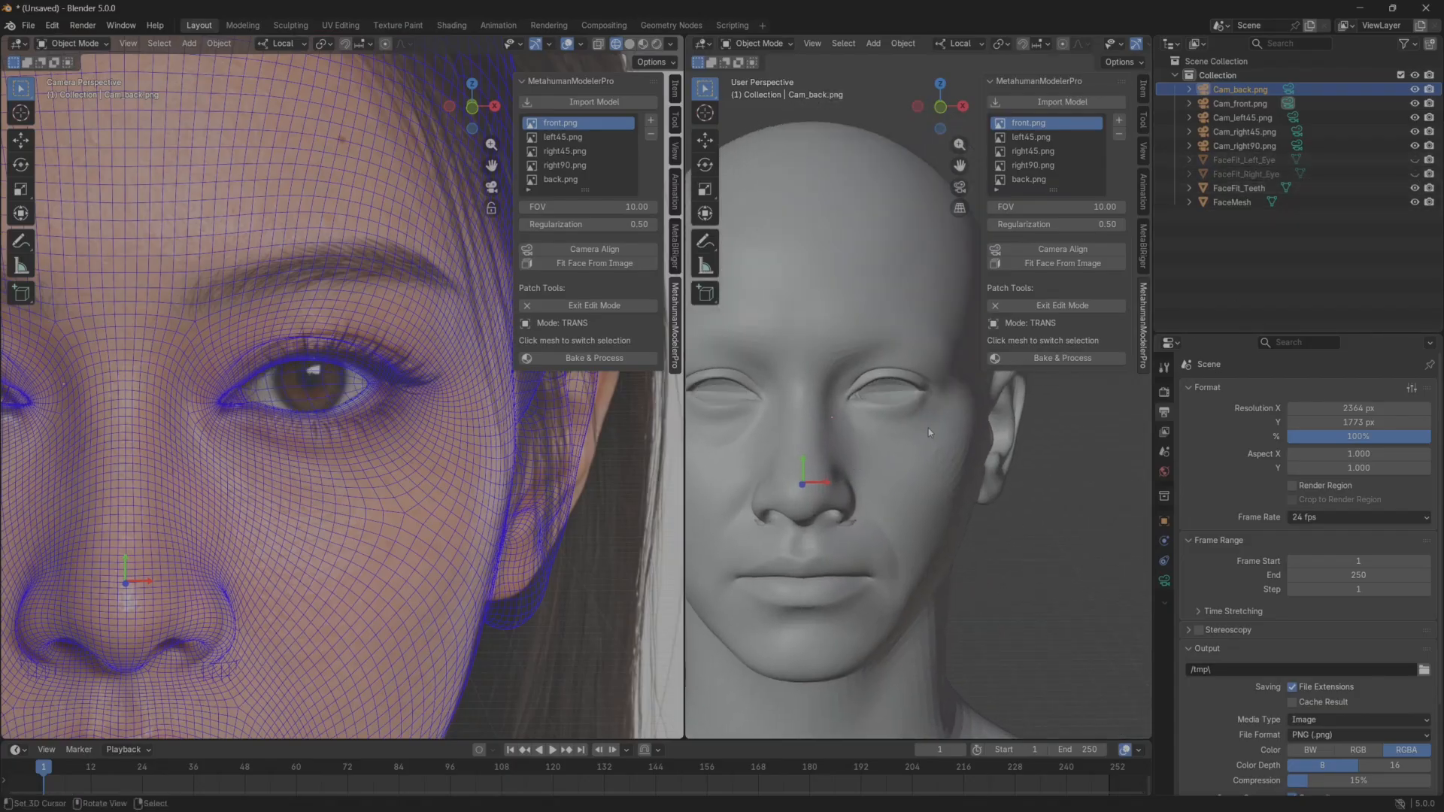
Shift the left and right eye patches slightly outward to match the eyes in the front reference.
left_click(905, 399)
left_click_drag(907, 393, 932, 398)
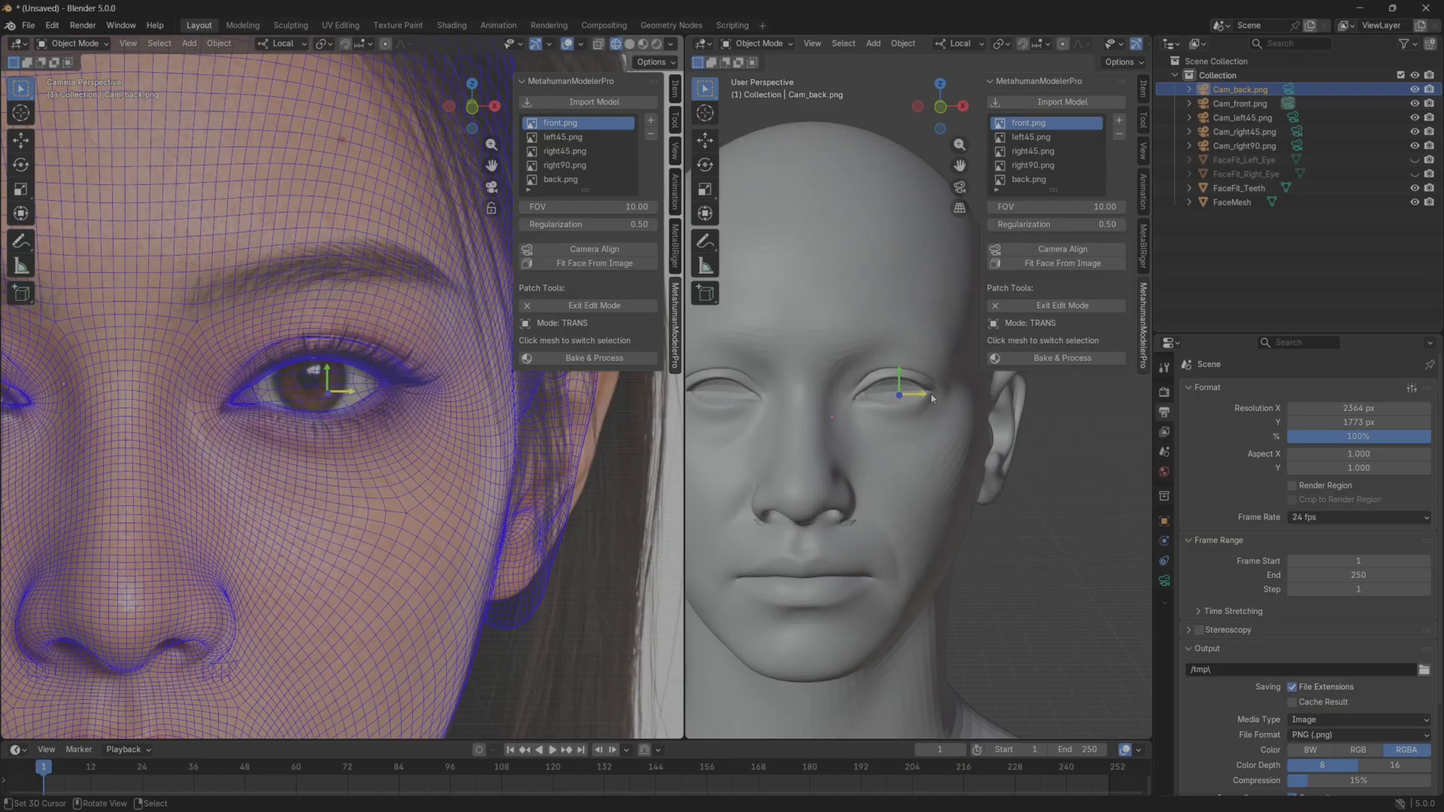
middle_click_drag(932, 398, 1029, 407, "shift")
middle_click_drag(499, 399, 689, 407, "shift")
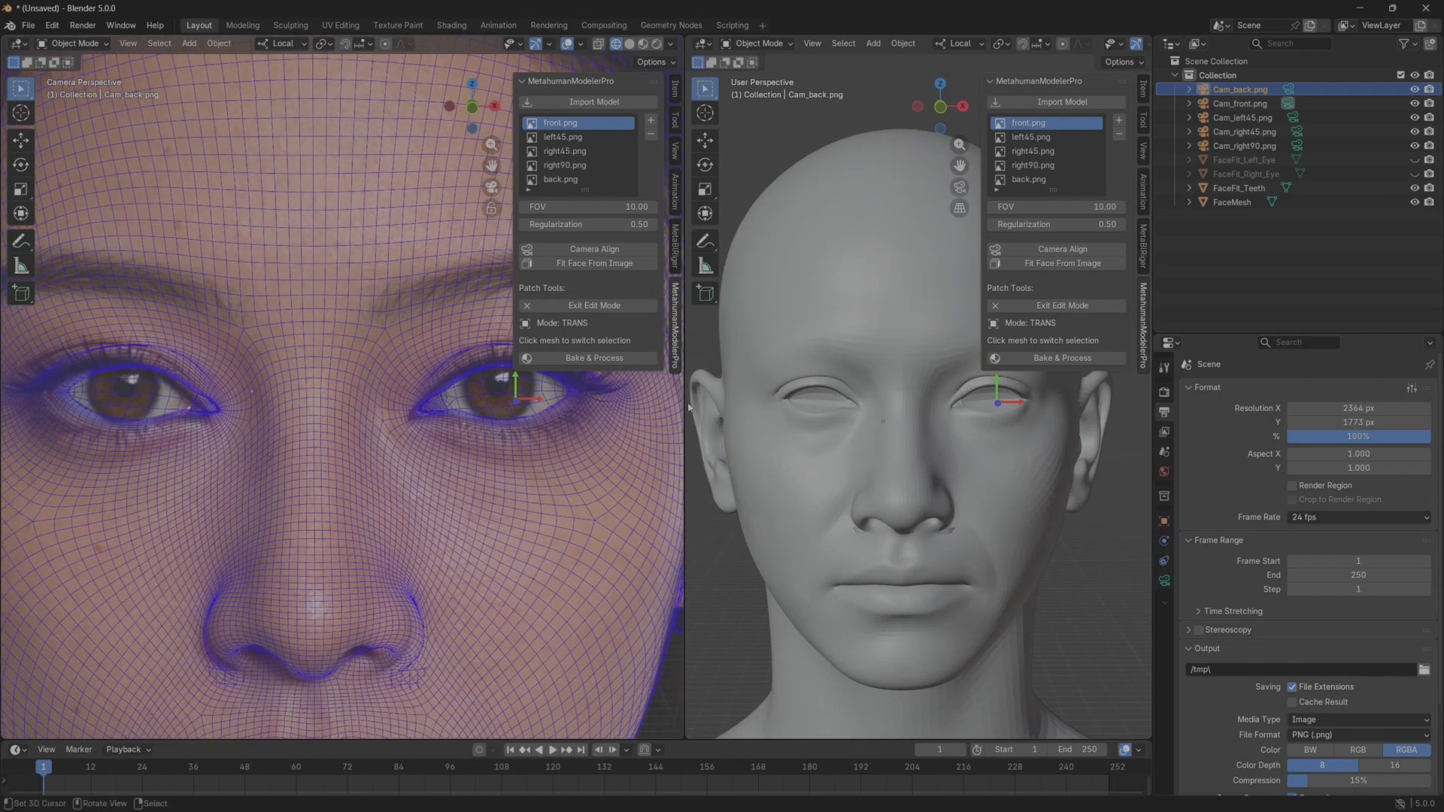
left_click(826, 407)
left_click_drag(838, 408, 804, 395)
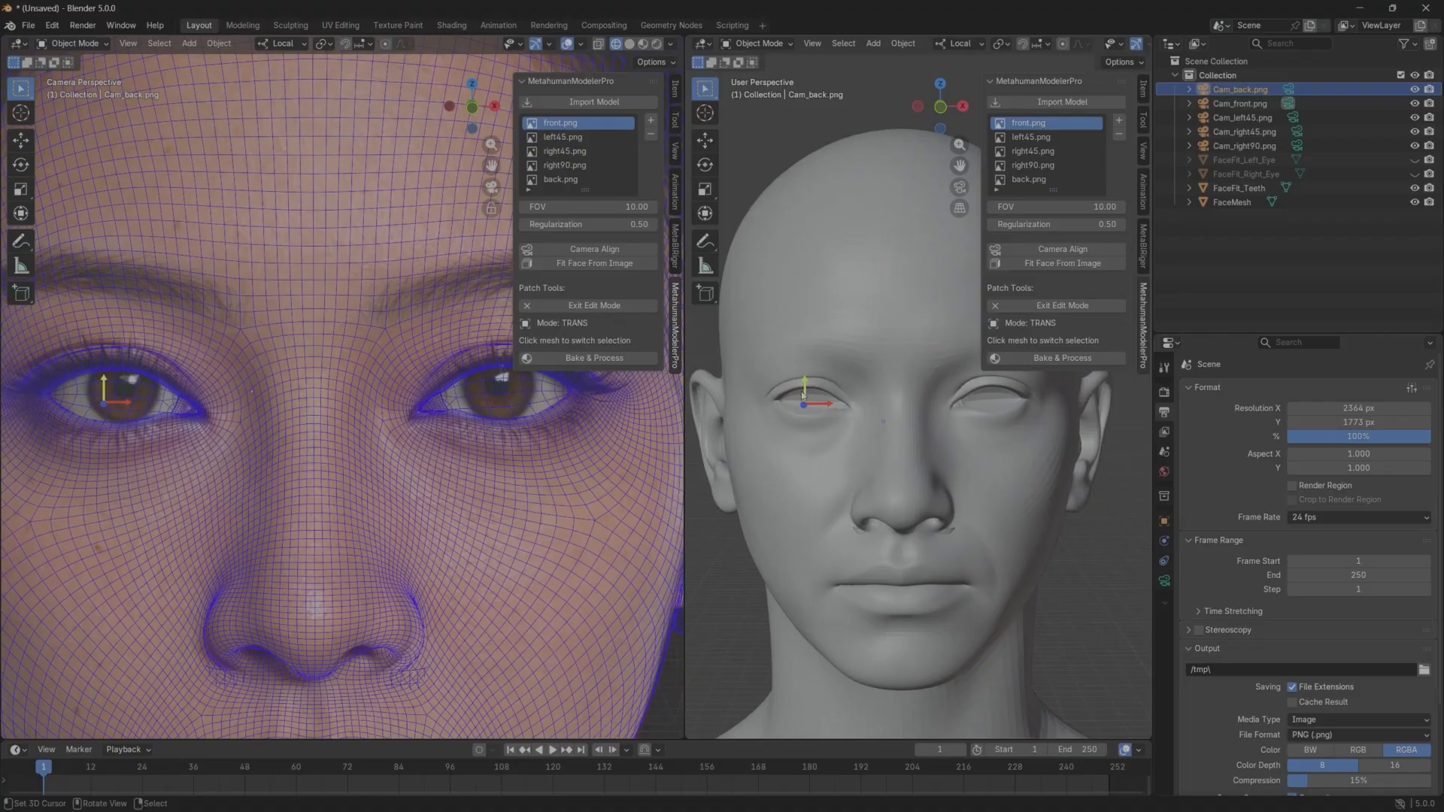
Check the mesh around the eyes, nose and mouth against the front reference, and exit the patch edit mode.
scroll(392, 554, "down", 6)
middle_click_drag(379, 554, 382, 494, "shift")
scroll(387, 543, "up", 4)
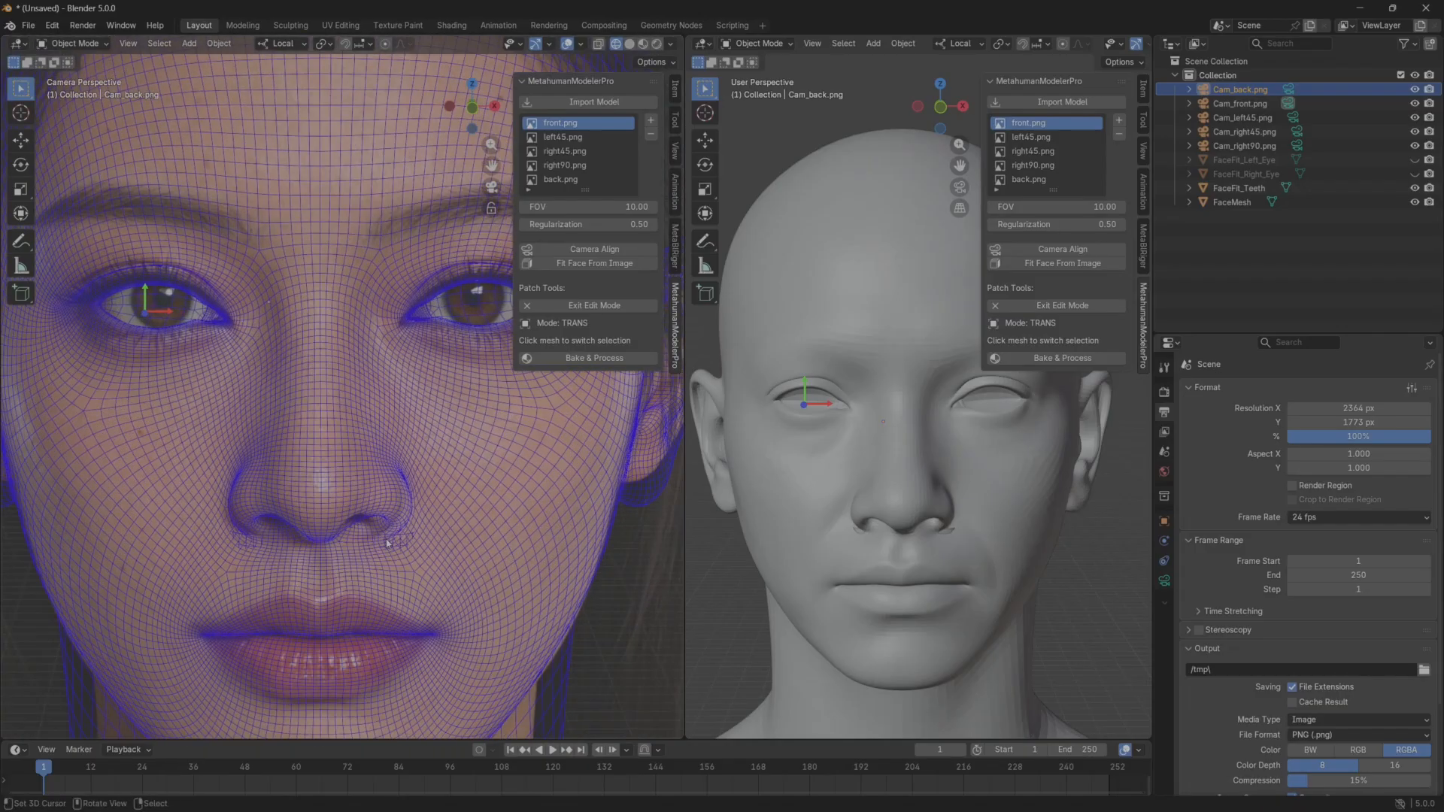
middle_click_drag(387, 543, 339, 543, "shift")
scroll(918, 502, "up", 1)
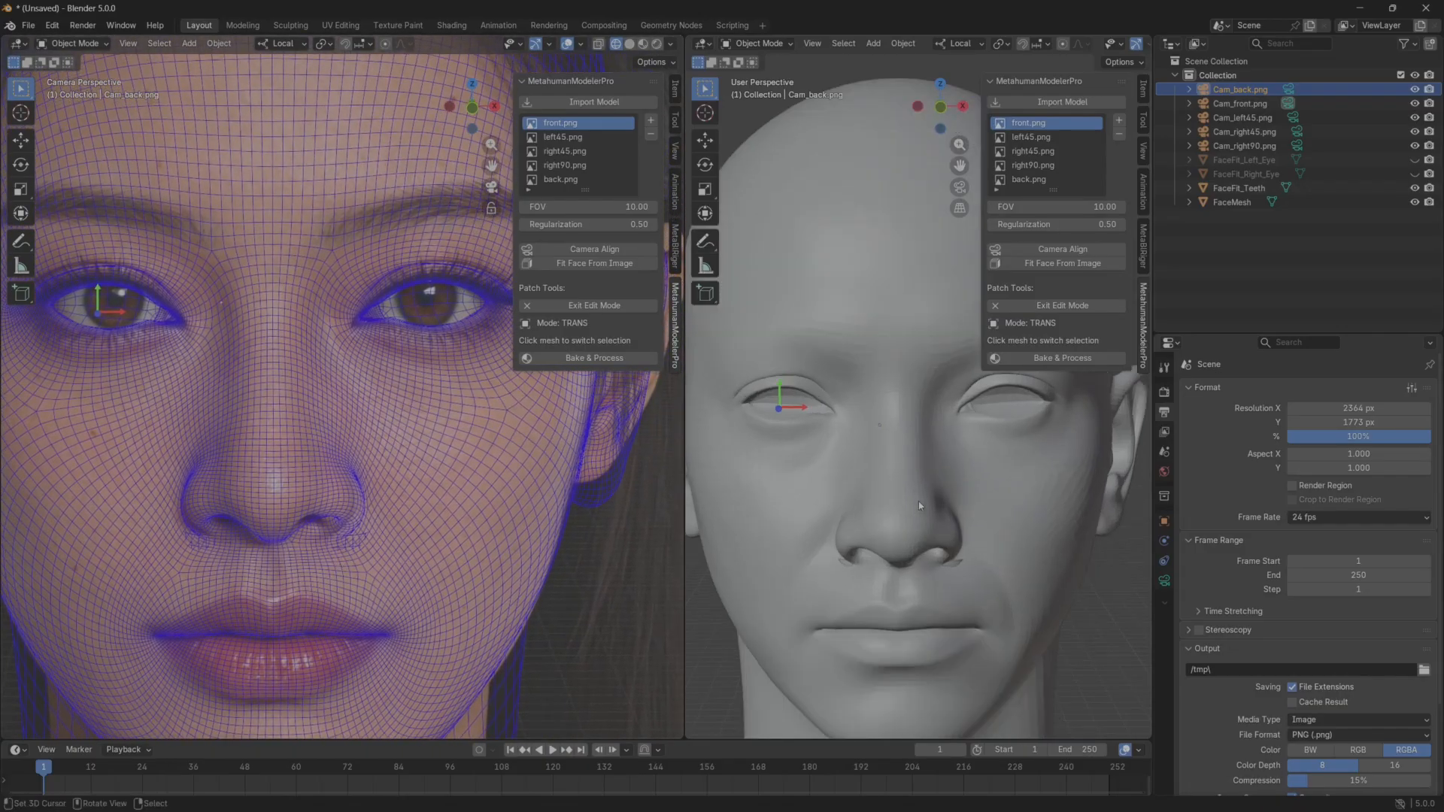
middle_click_drag(919, 501, 873, 465, "shift")
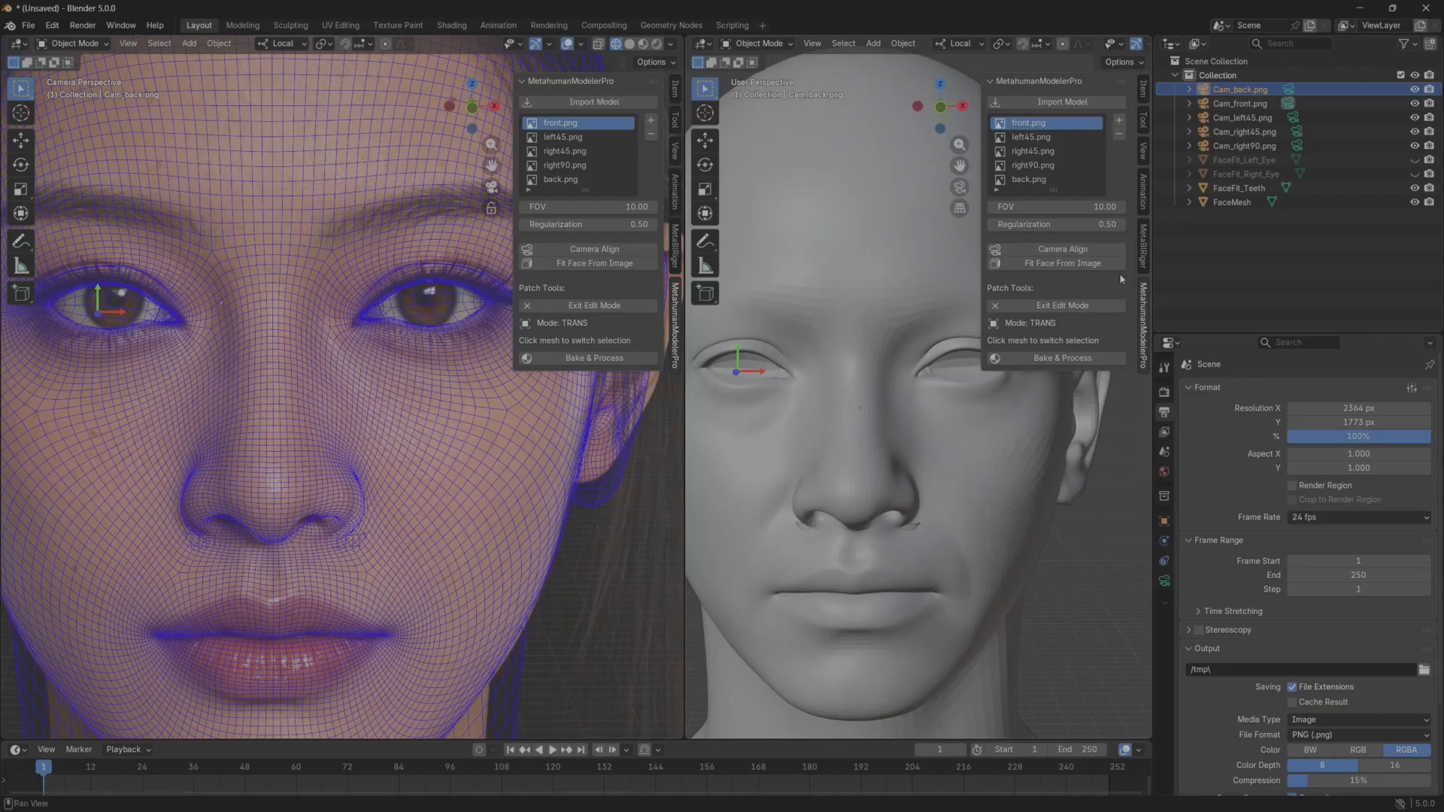
left_click(1053, 305)
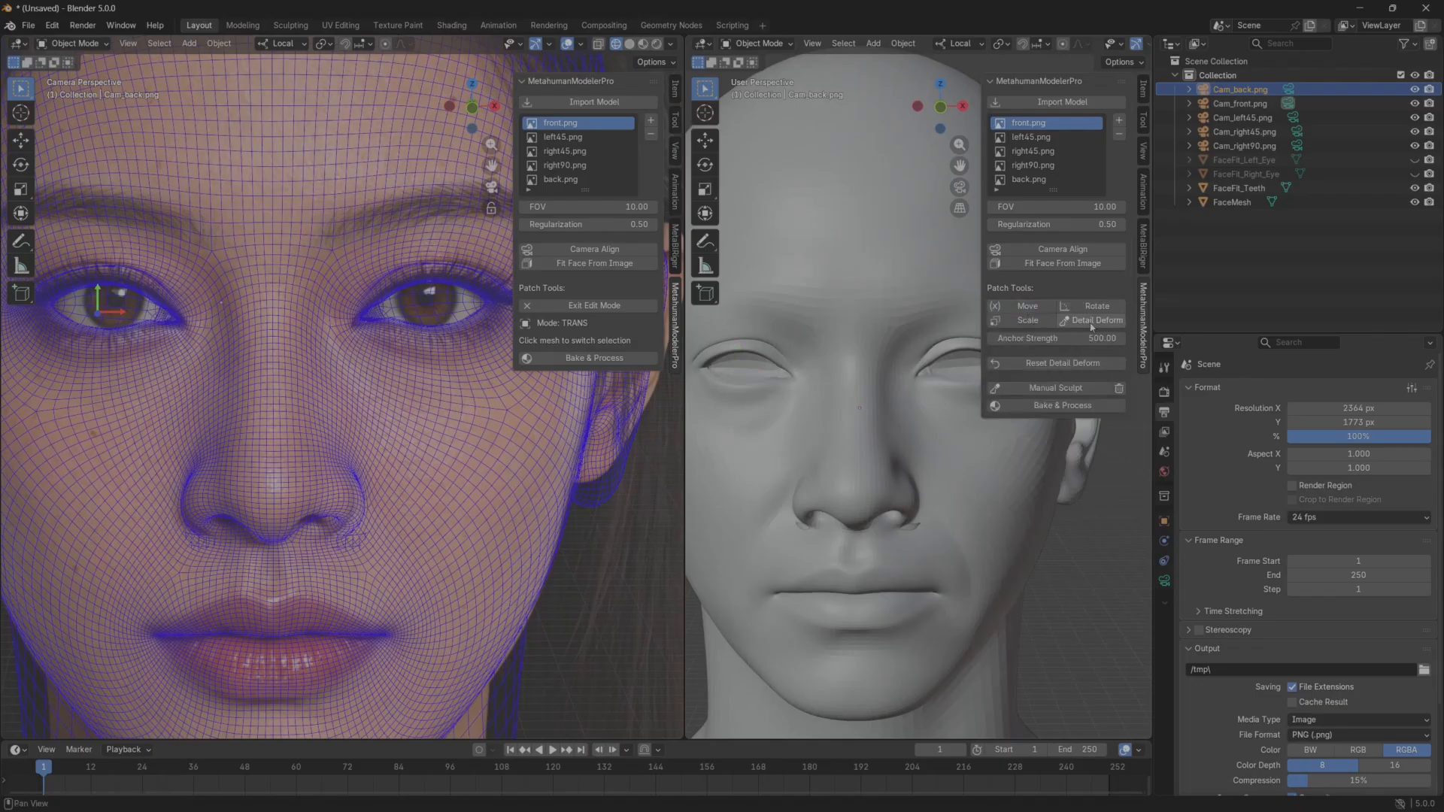
Use Detail Deform to pull the nose wing inward, narrowing the nostrils to match the front reference, and exit the patch edit mode.
left_click(1088, 322)
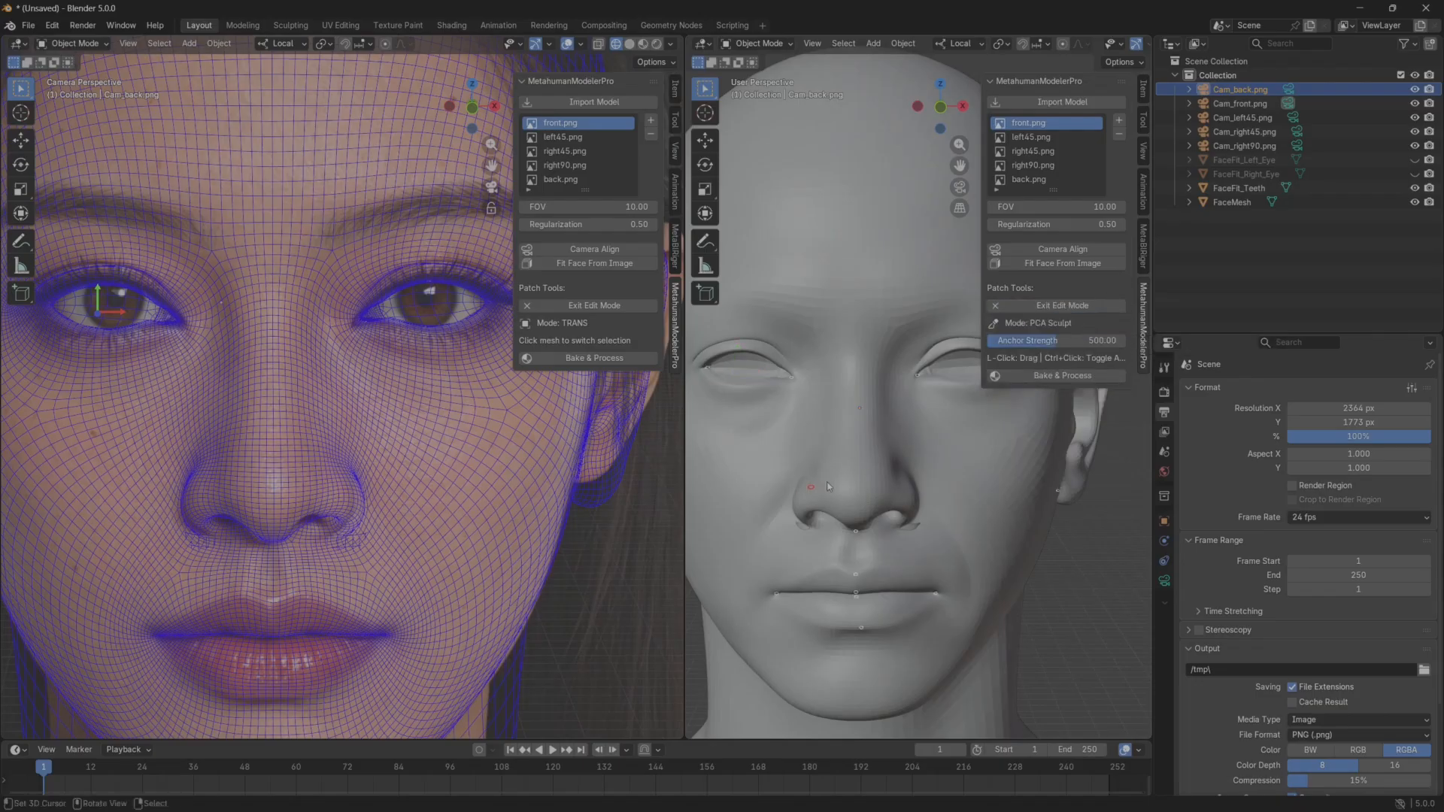
mouse_move(918, 509)
middle_mouse_down()
mouse_move(888, 476)
mouse_move(834, 471)
mouse_move(923, 482)
middle_mouse_up()
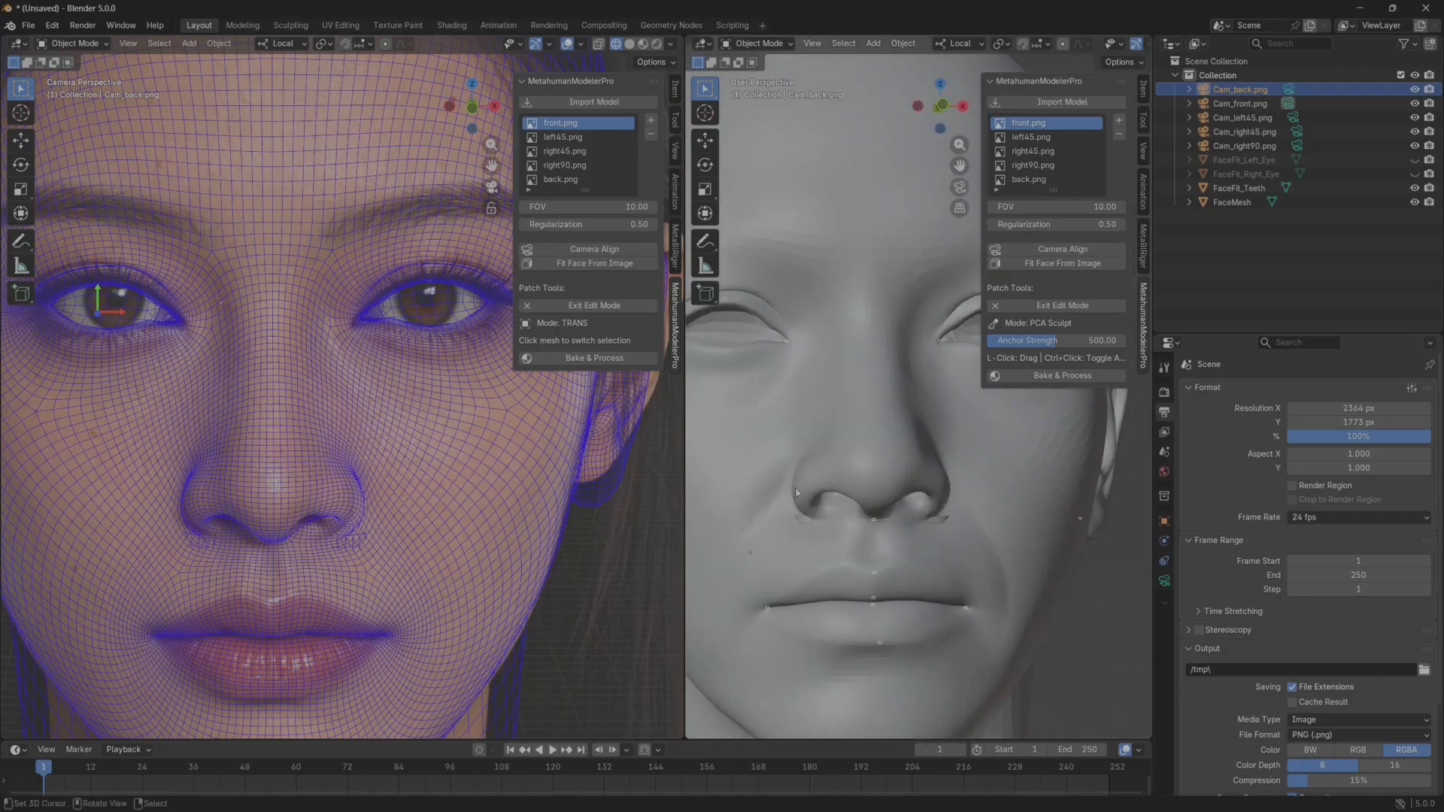
left_click_drag(796, 489, 800, 483)
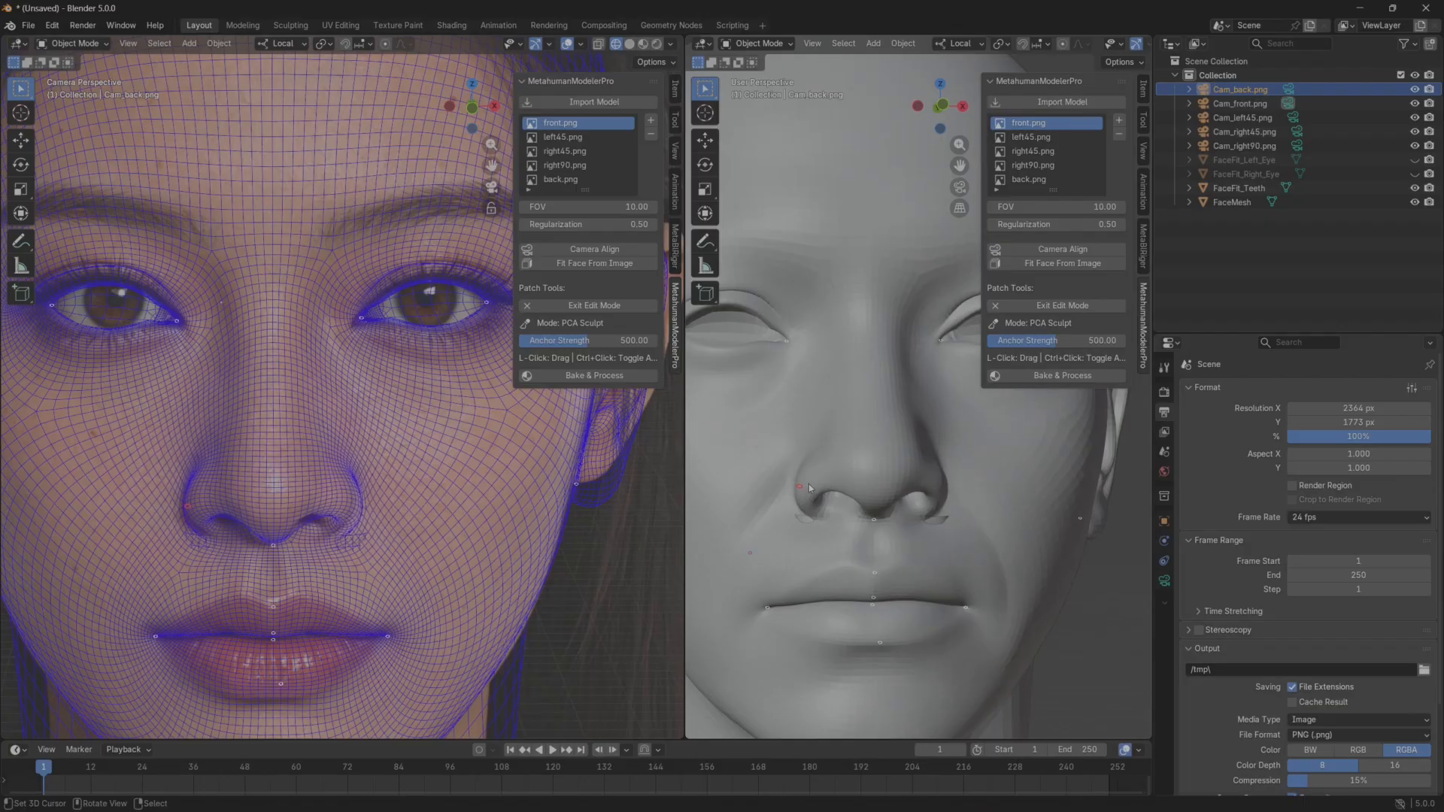
left_click_drag(813, 487, 824, 488)
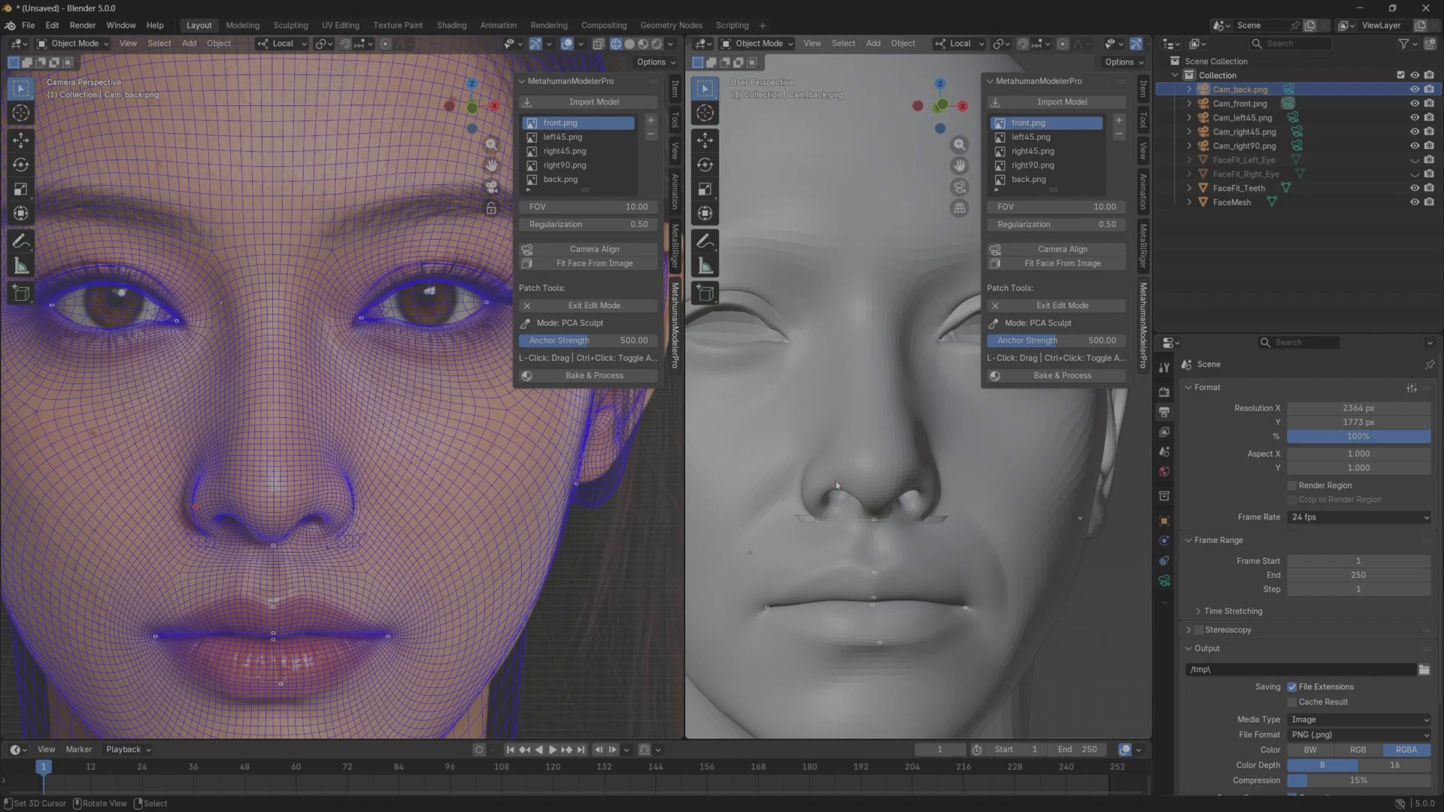
middle_click_drag(905, 501, 901, 433, "shift")
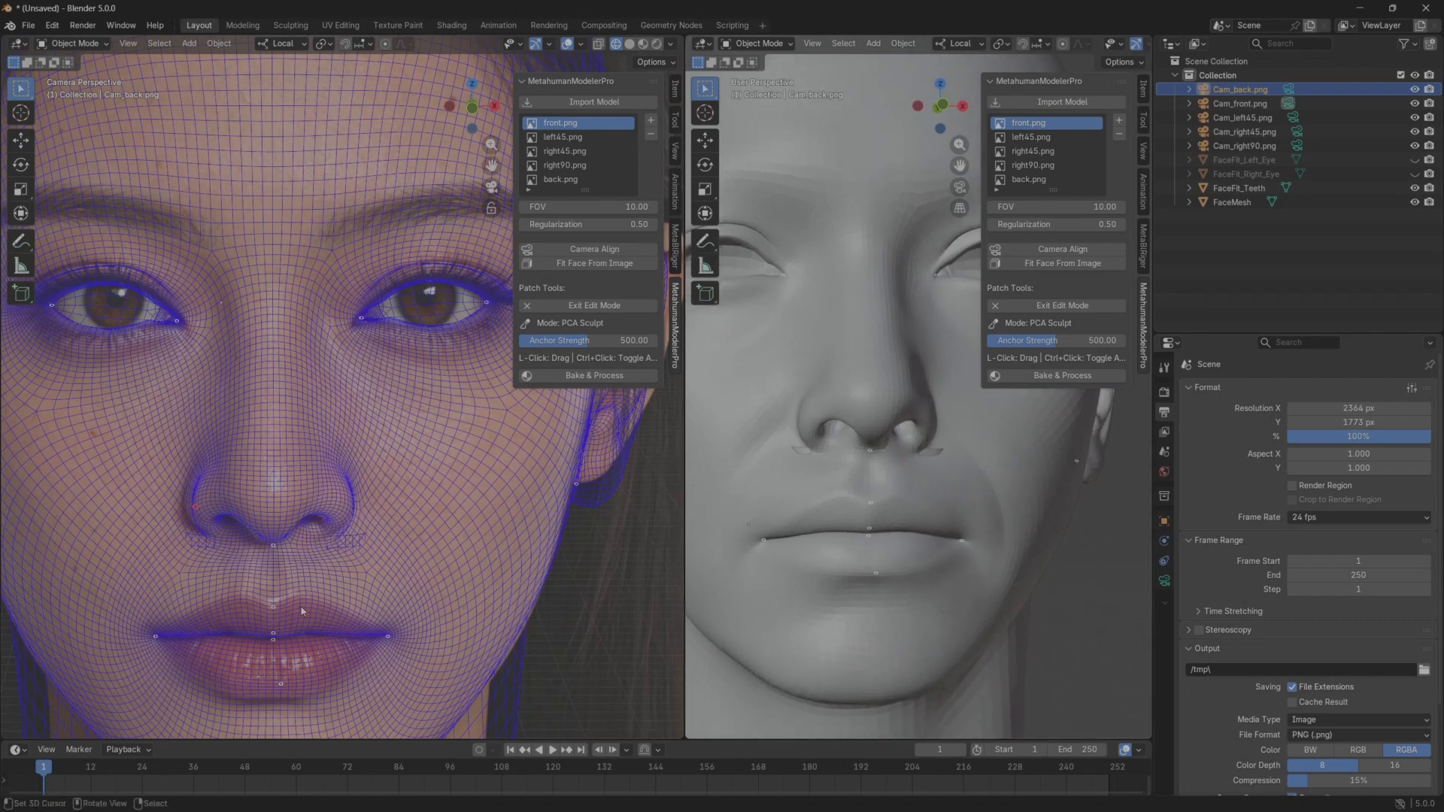
scroll(336, 602, "down", 2)
scroll(815, 345, "up", 5)
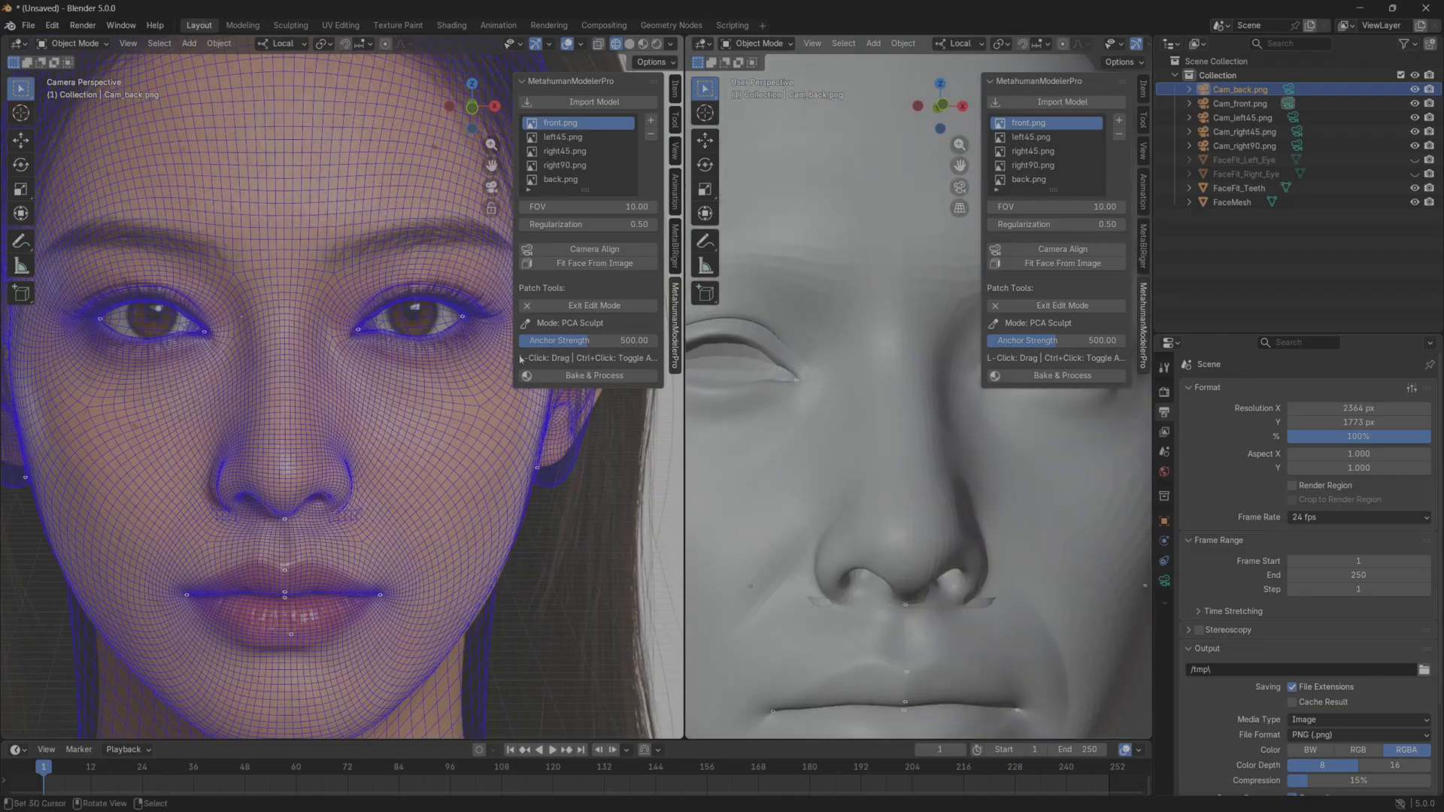
left_click(1063, 307)
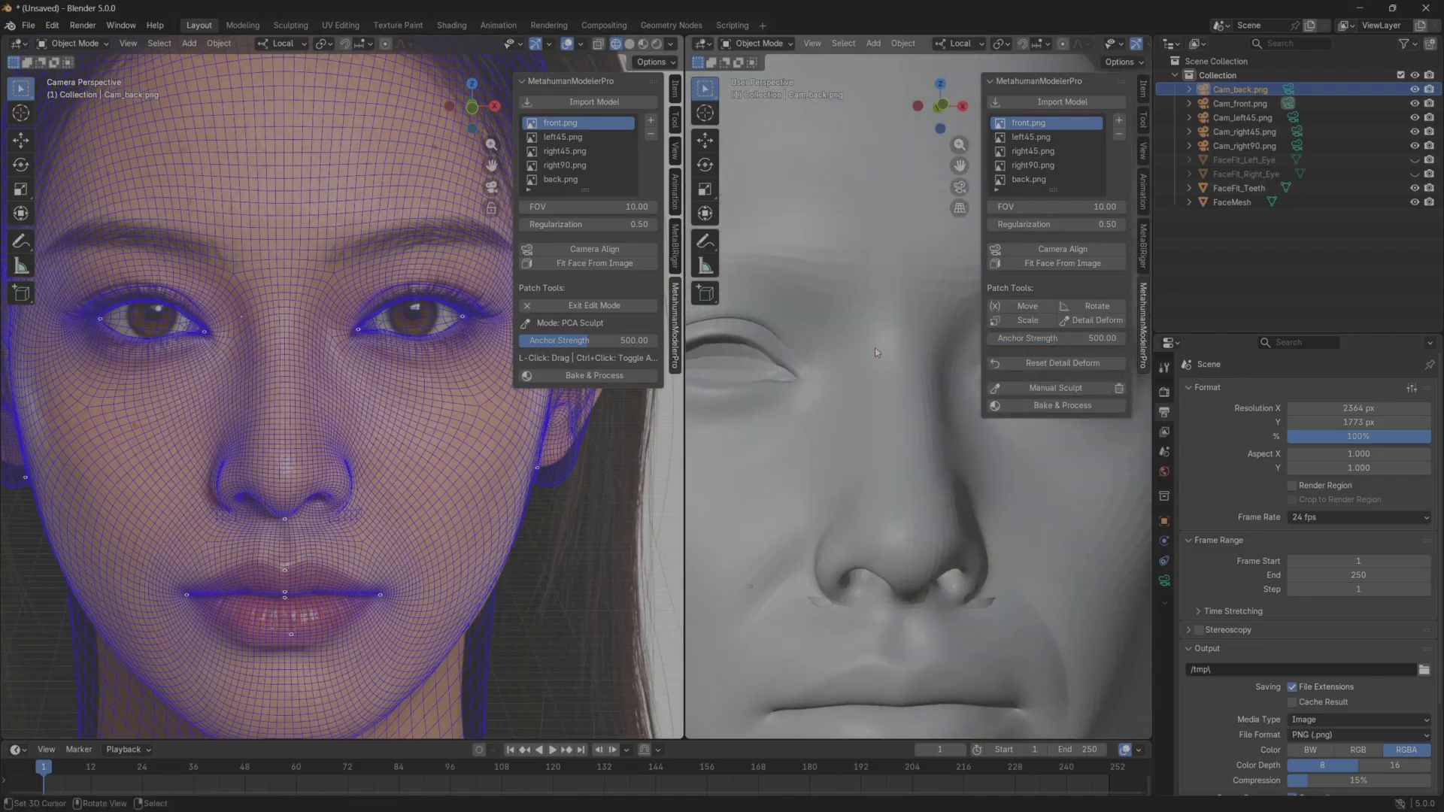
Use Detail Deform to pull the inner corner of the character's left eye toward the nose, onto the tear duct in the front reference.
scroll(333, 390, "up", 6)
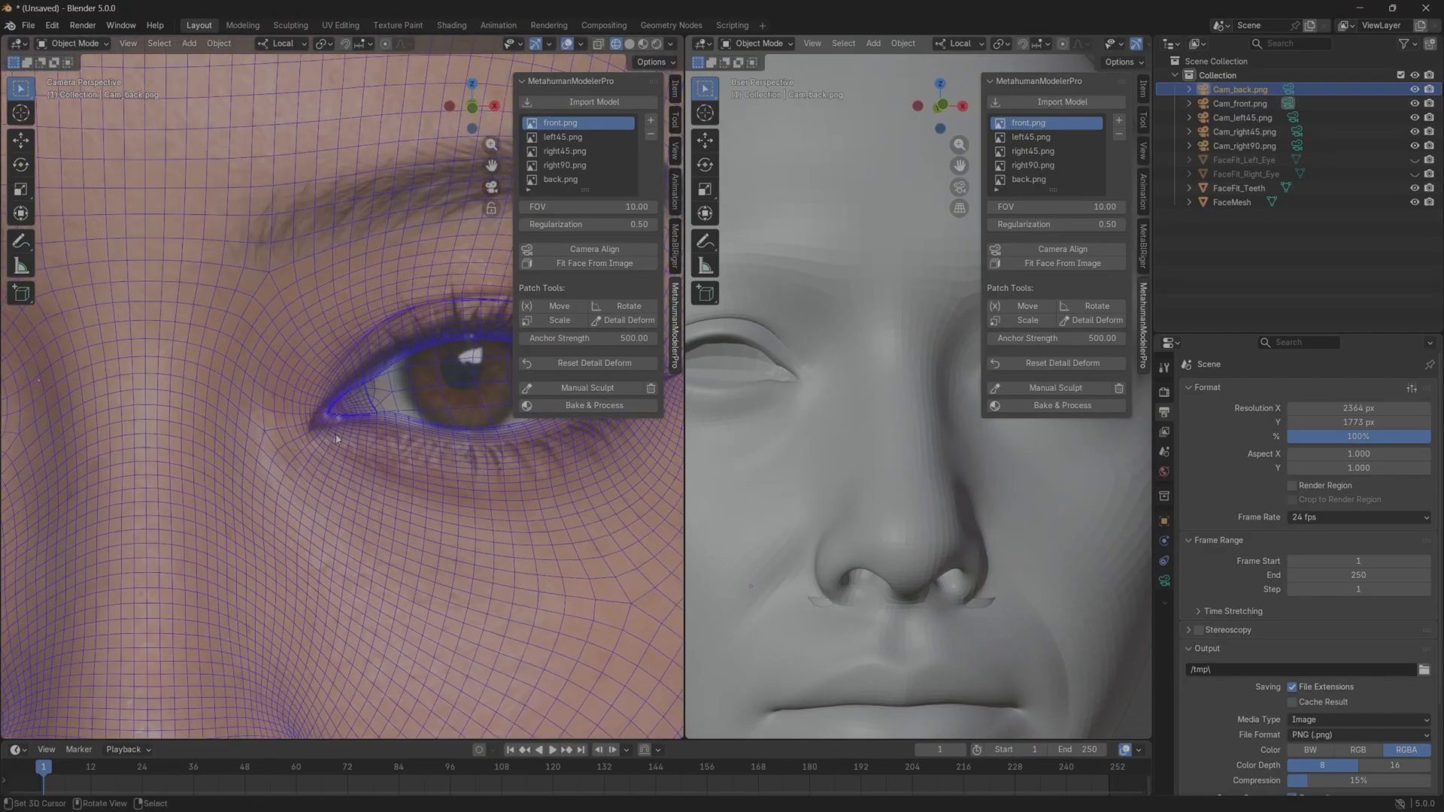
mouse_move(338, 429)
middle_mouse_down("shift")
mouse_move(244, 438)
mouse_move(322, 448)
middle_mouse_up("shift")
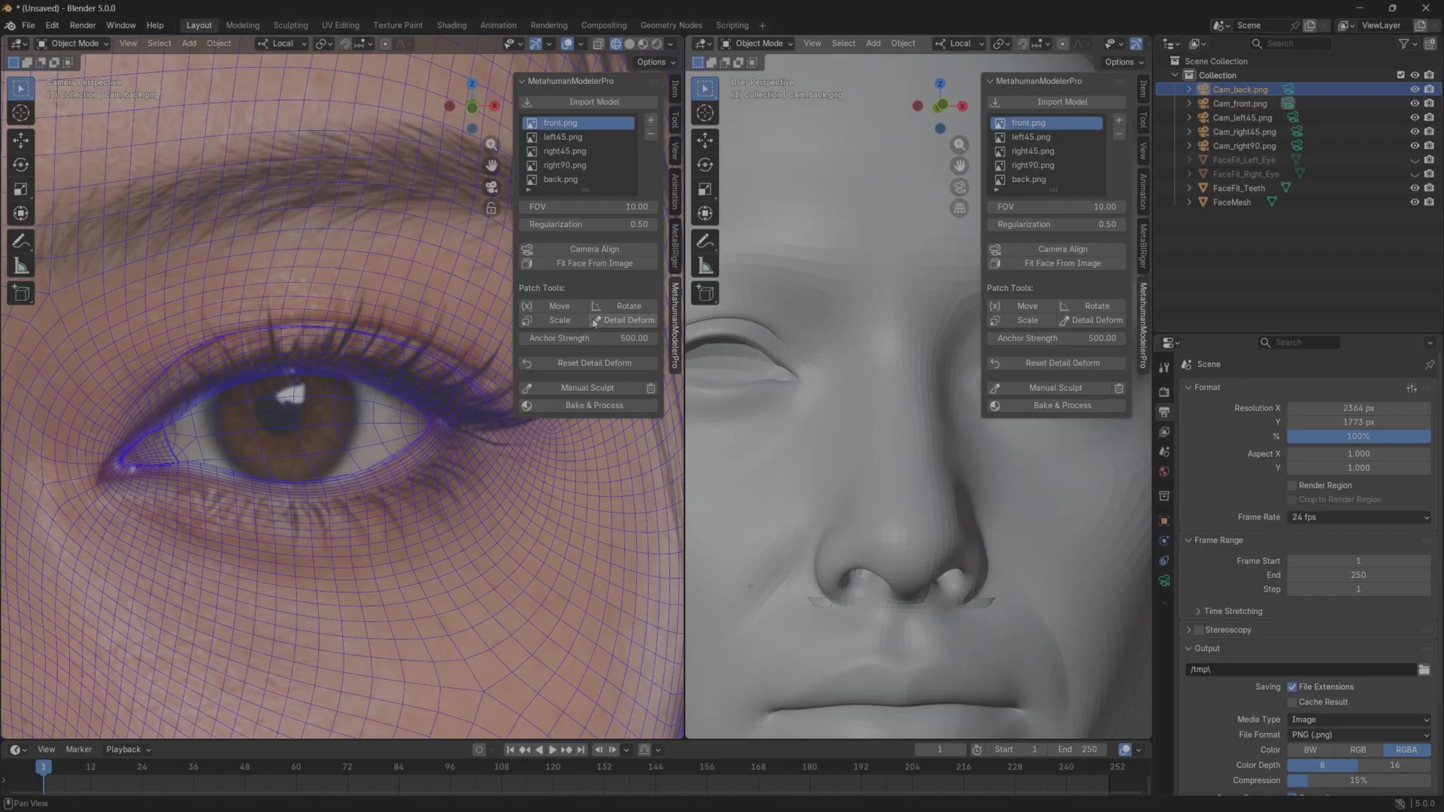
left_click(594, 323)
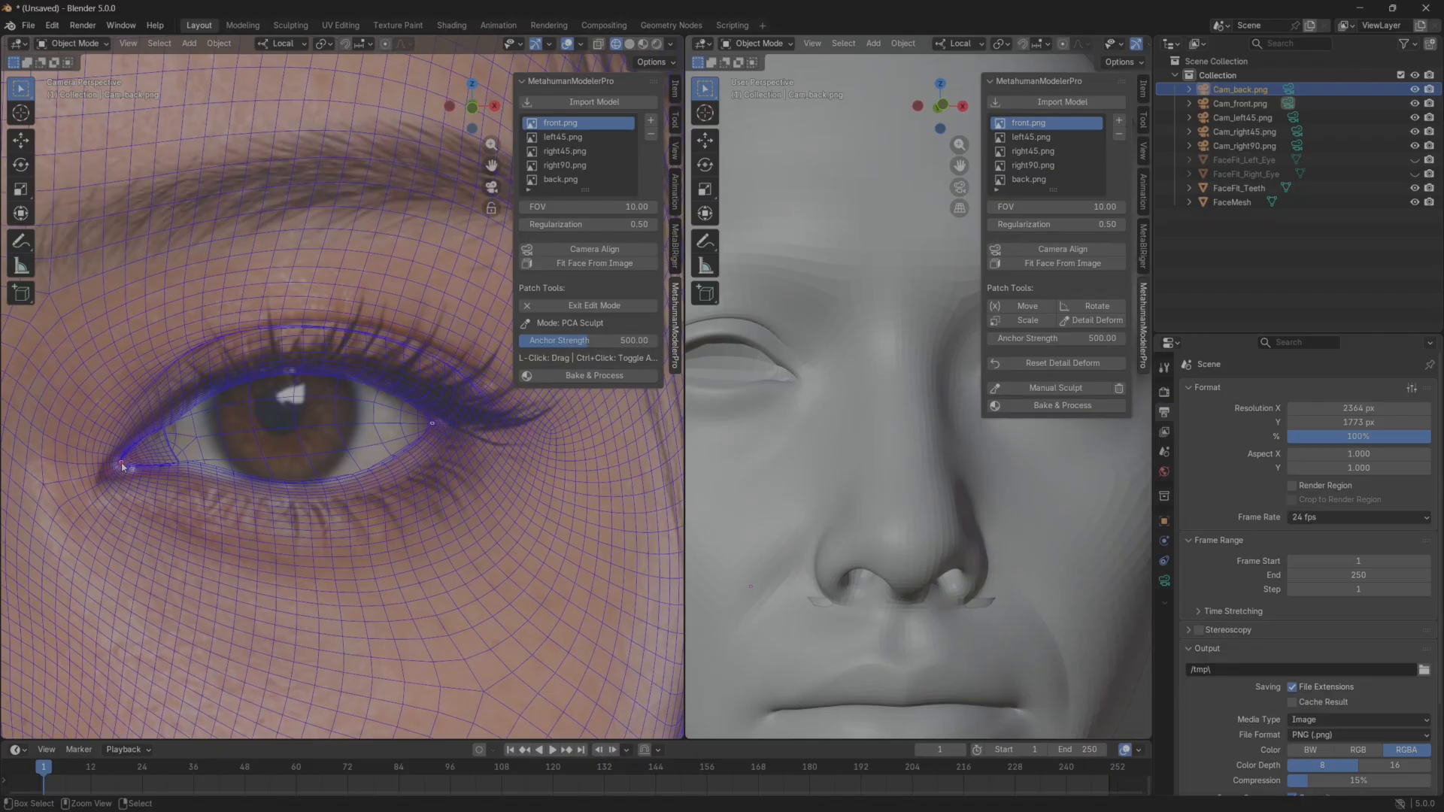
key("Escape")
scroll(150, 472, "up", 4)
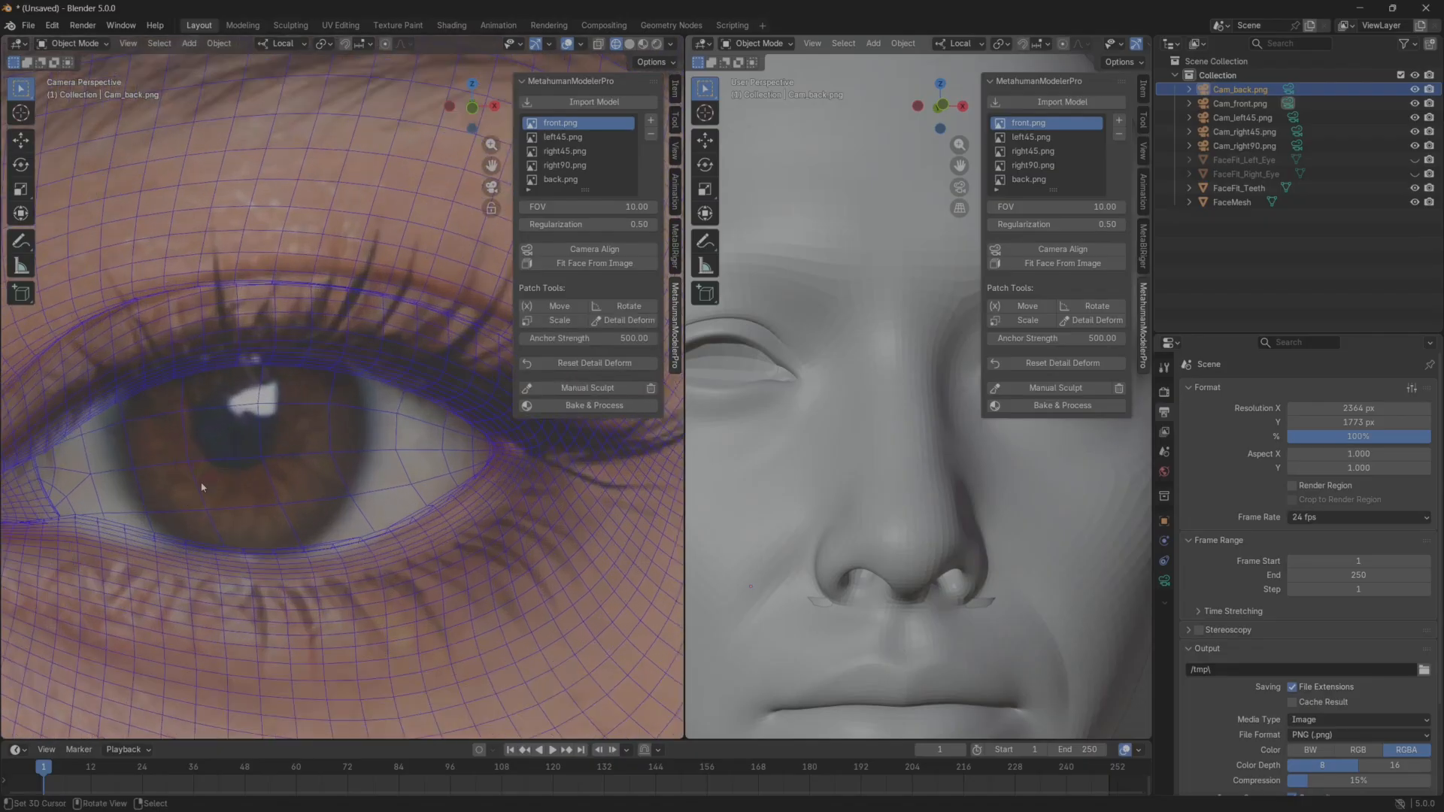
middle_click_drag(203, 487, 403, 502, "shift")
left_click(587, 388)
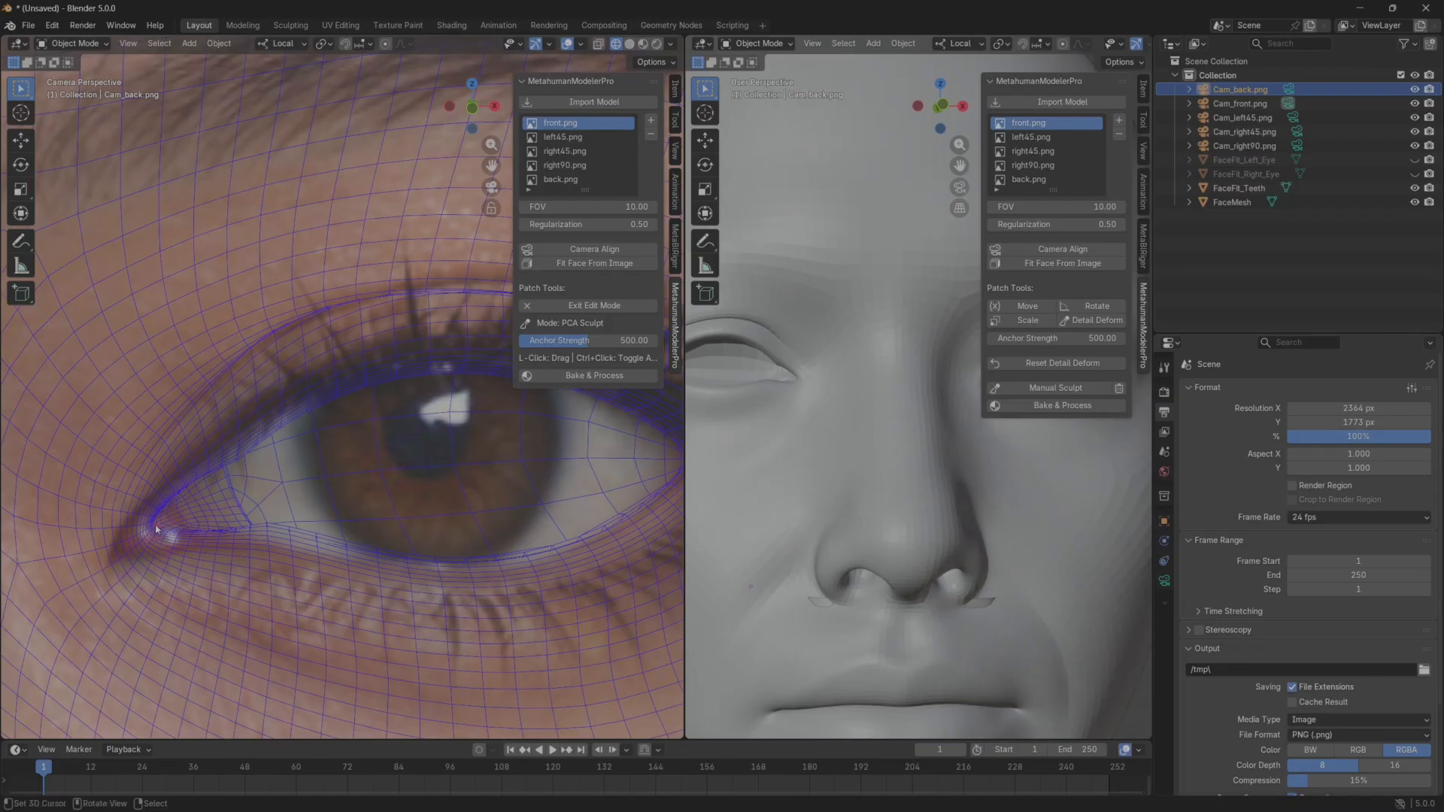
left_click_drag(150, 536, 128, 549)
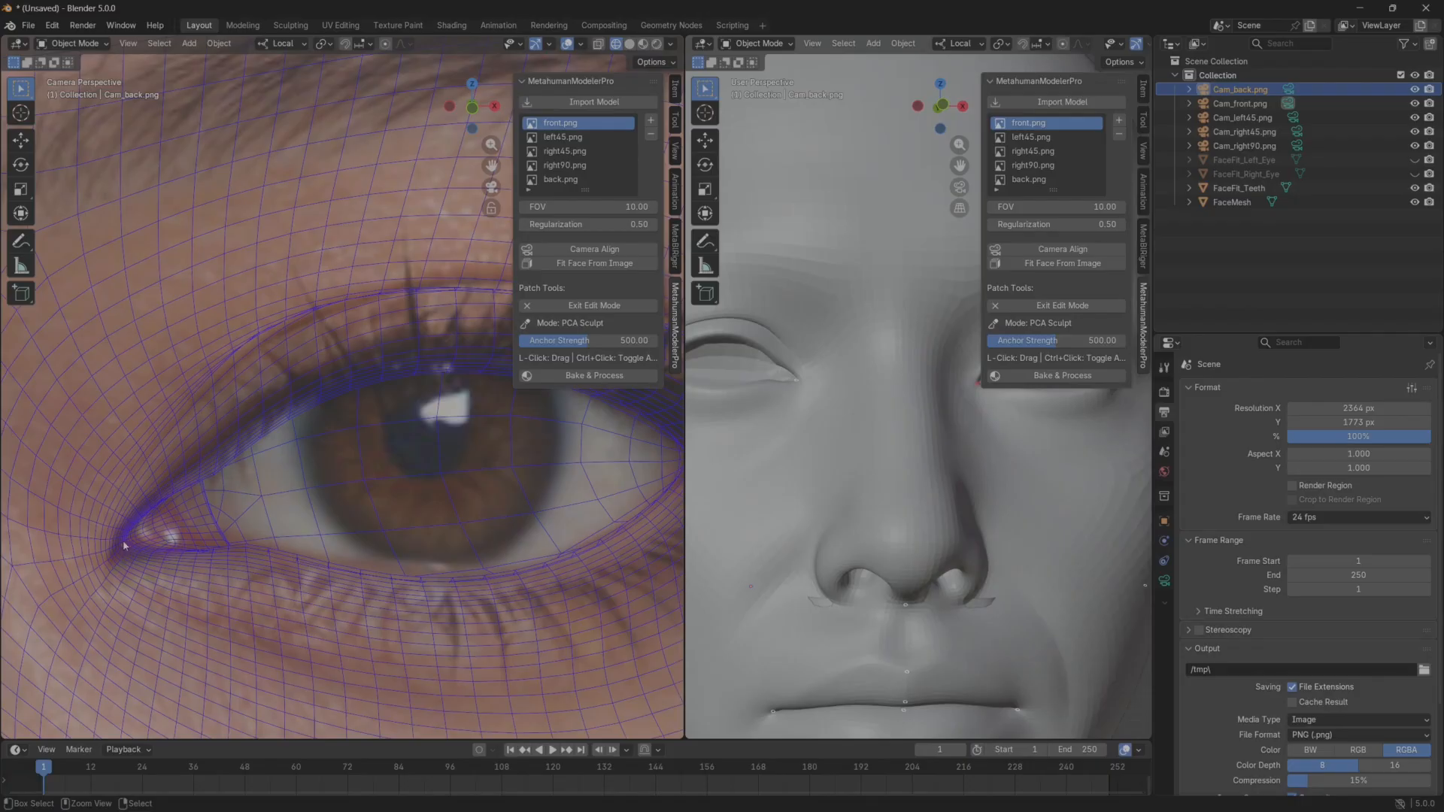
left_click(124, 544, "ctrl")
Adjust the outer corner of the character's left eye to match the front reference.
scroll(279, 532, "down", 3)
scroll(424, 465, "up", 5)
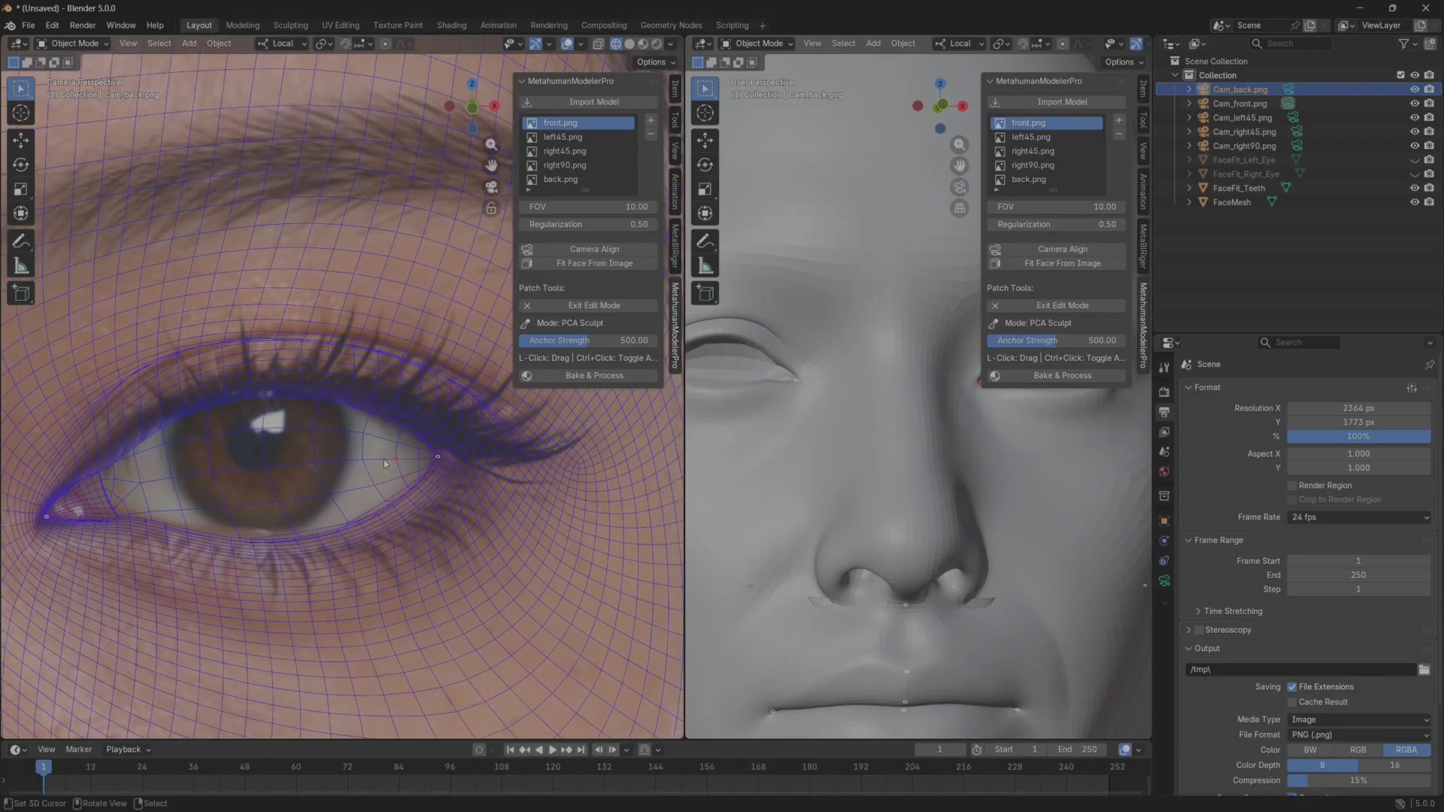
middle_click_drag(424, 465, 379, 479, "shift")
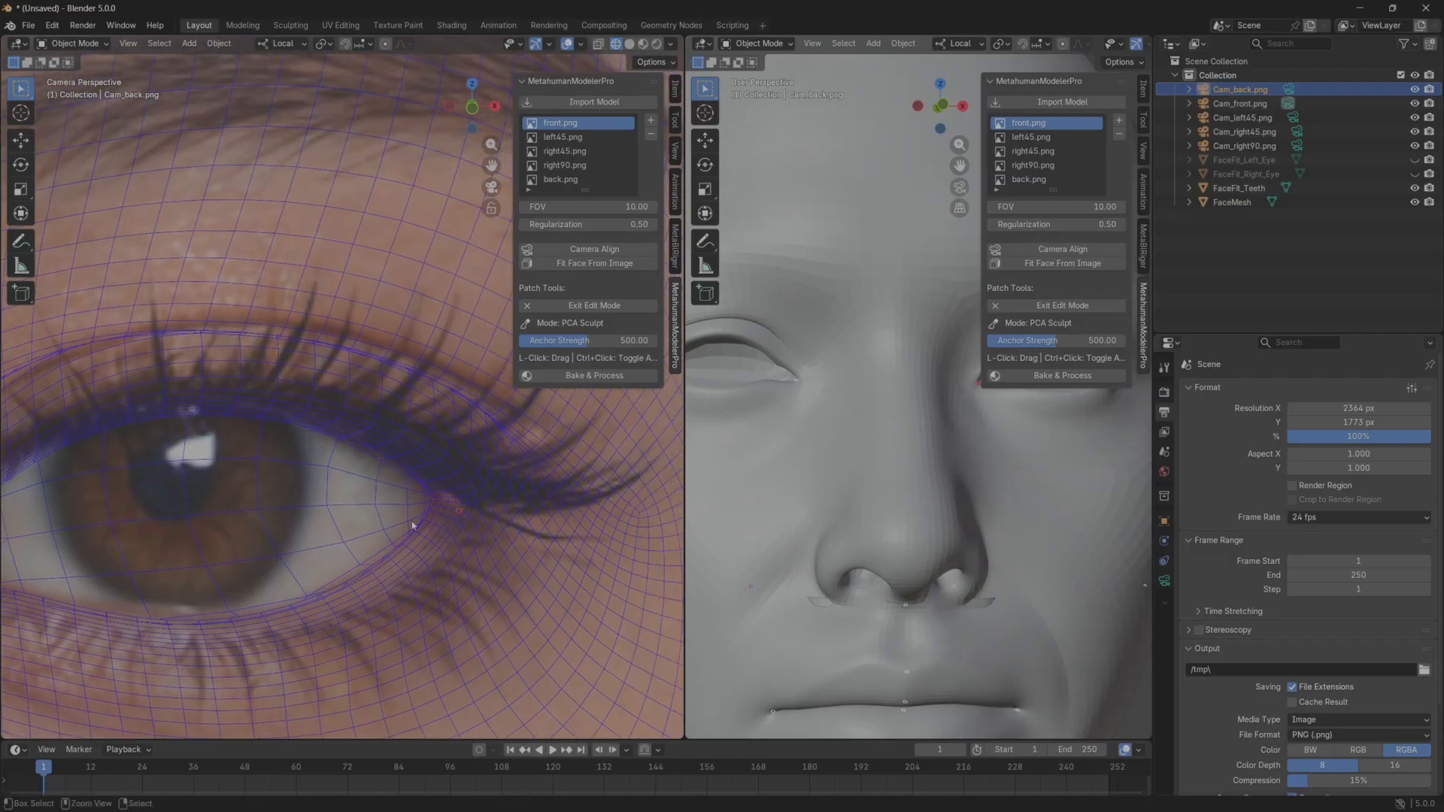
left_click_drag(433, 502, 436, 500)
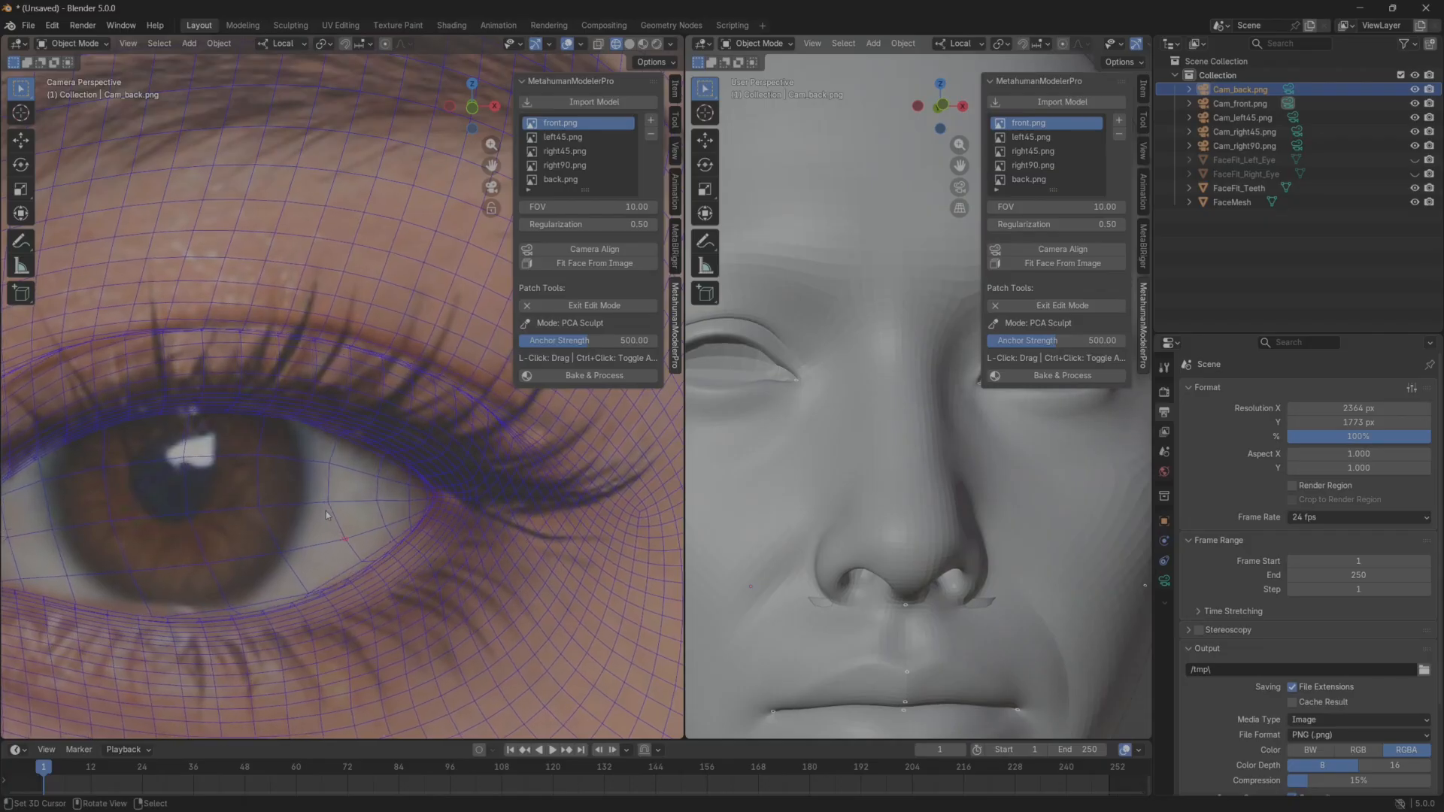
Shape the inner and outer parts of the left eye's upper eyelid crease to follow the front reference.
scroll(432, 494, "down", 5)
scroll(293, 519, "up", 4)
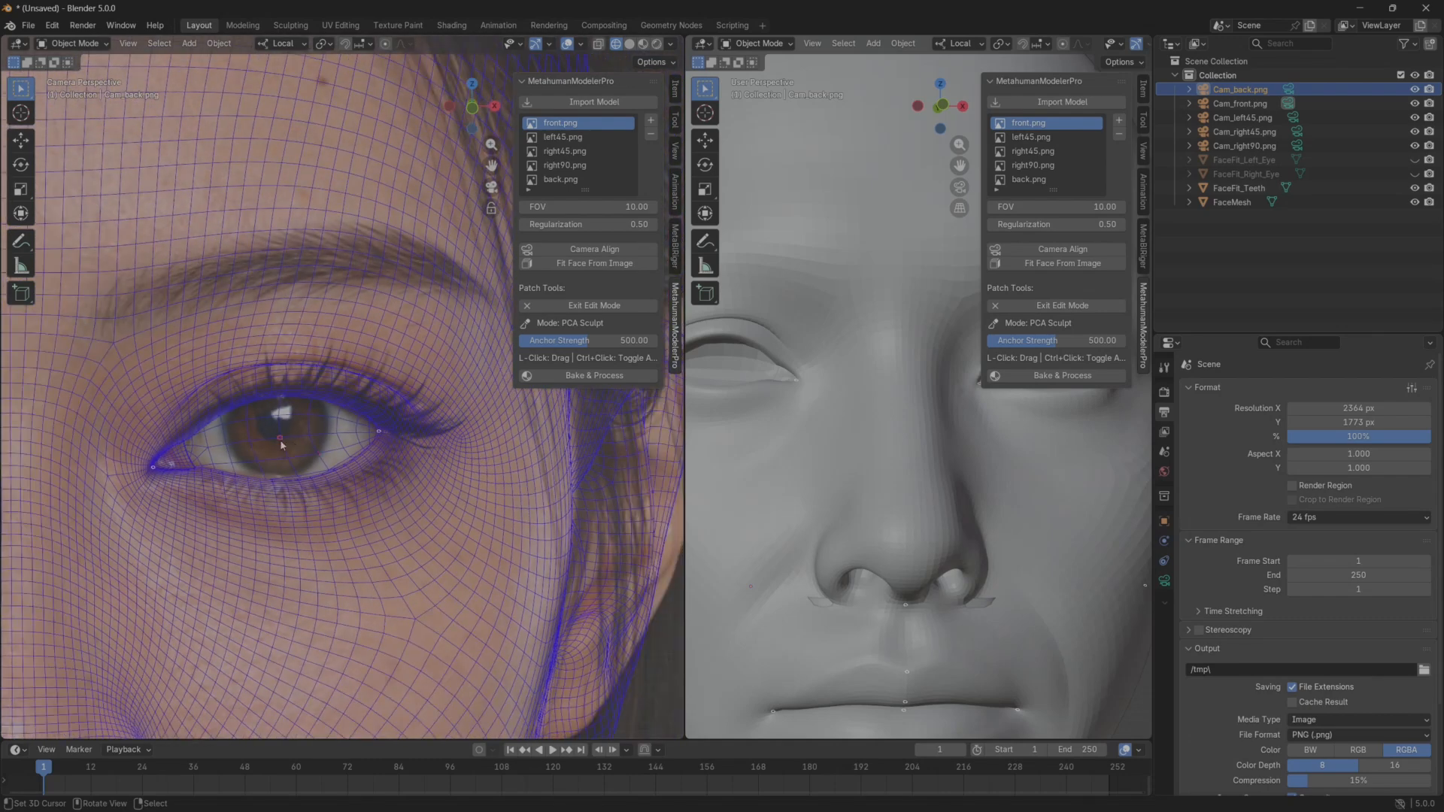
middle_click_drag(276, 458, 320, 464, "shift")
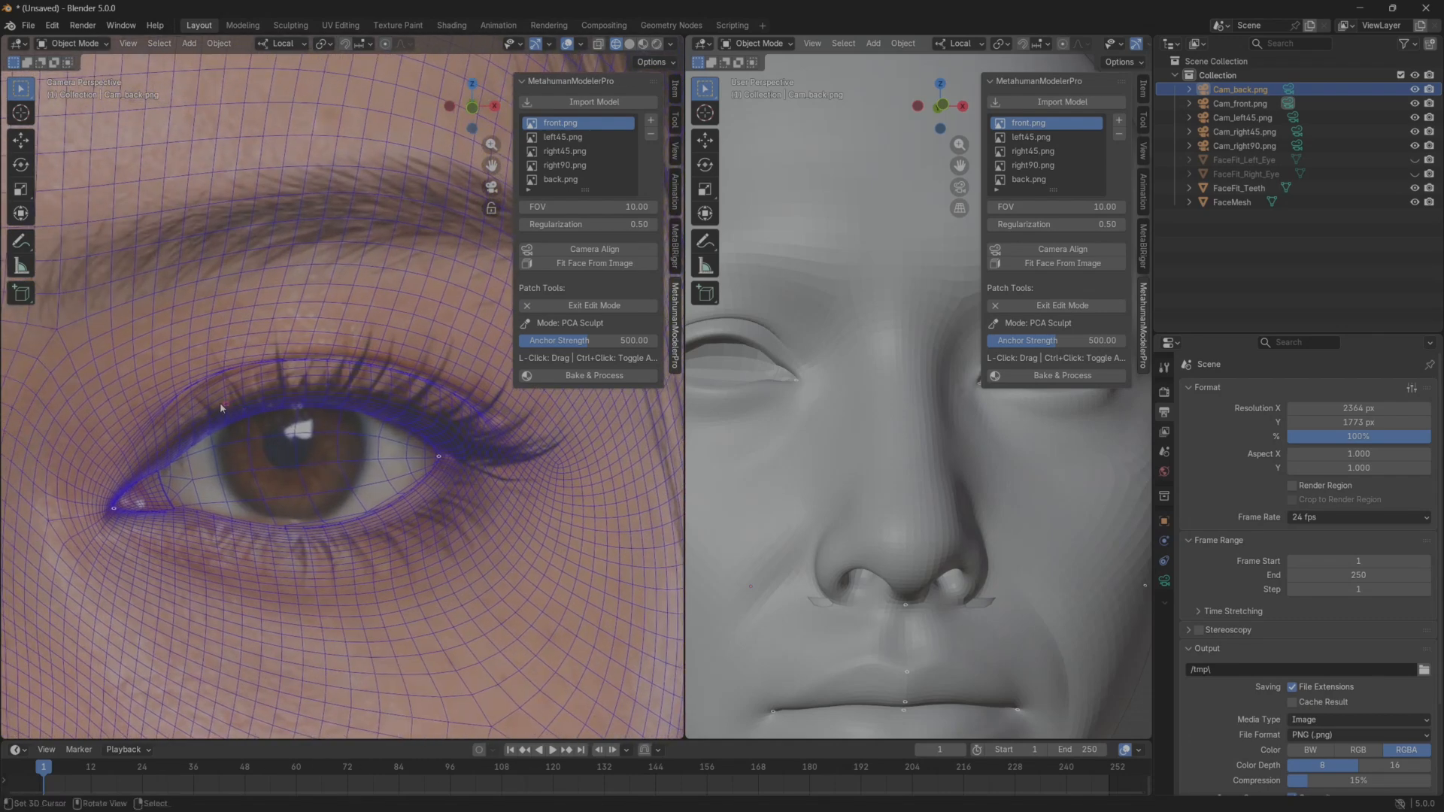
left_click_drag(171, 399, 180, 412)
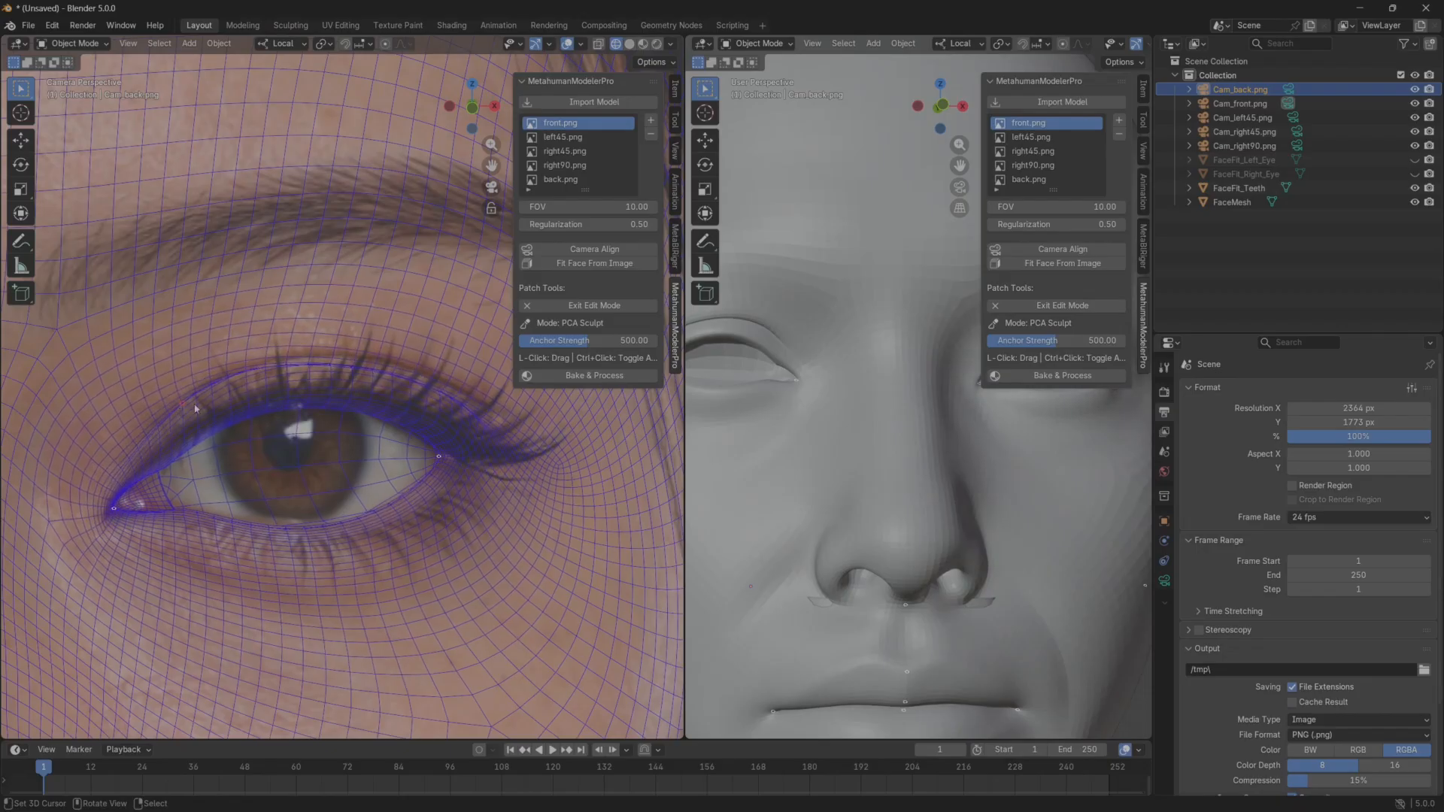
left_click(173, 413, "ctrl")
left_click_drag(438, 364, 438, 345)
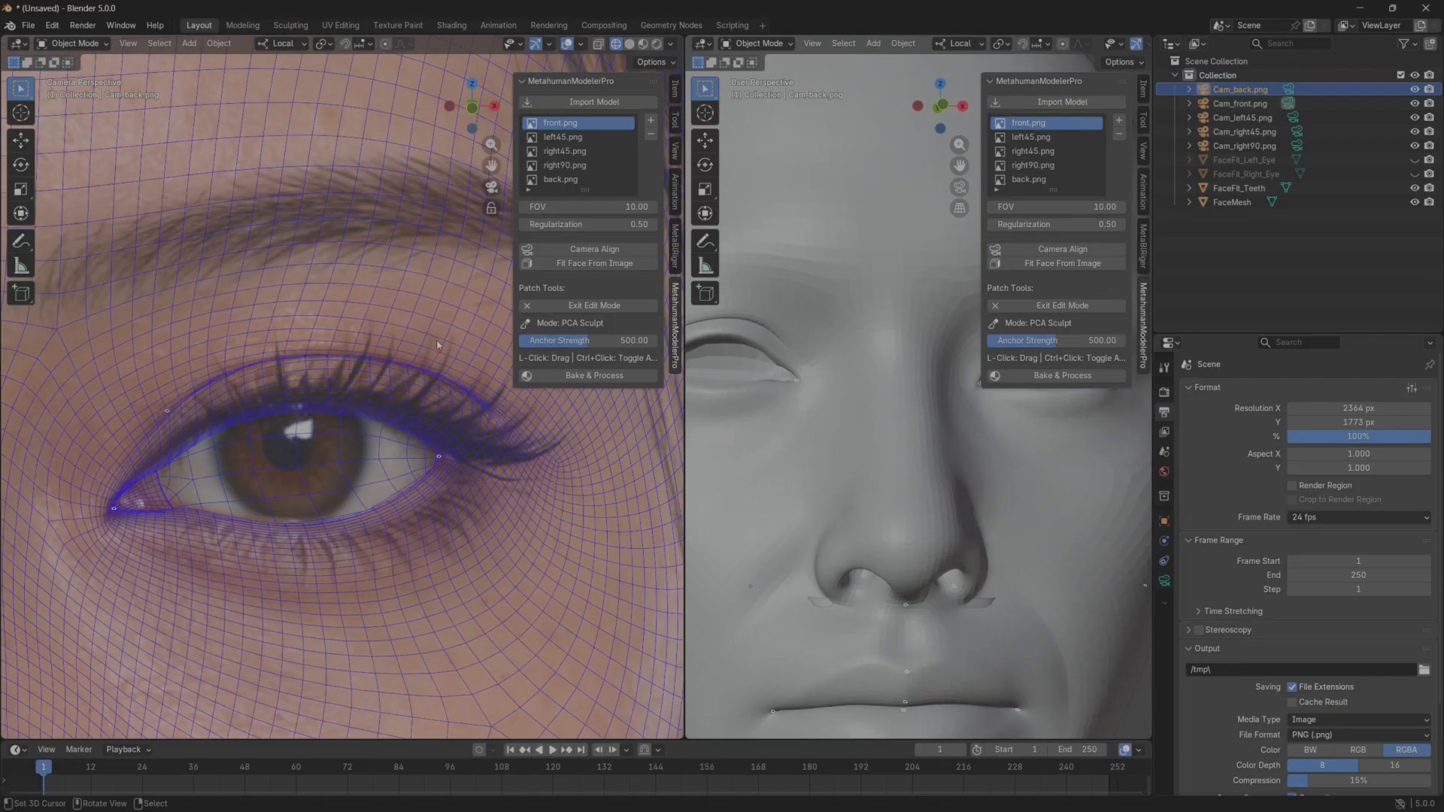
left_click(454, 378, "ctrl")
Fit the middle of the left eye's upper and lower lid edges and its eyelid crease to the front reference.
scroll(399, 455, "down", 3)
scroll(310, 444, "up", 5)
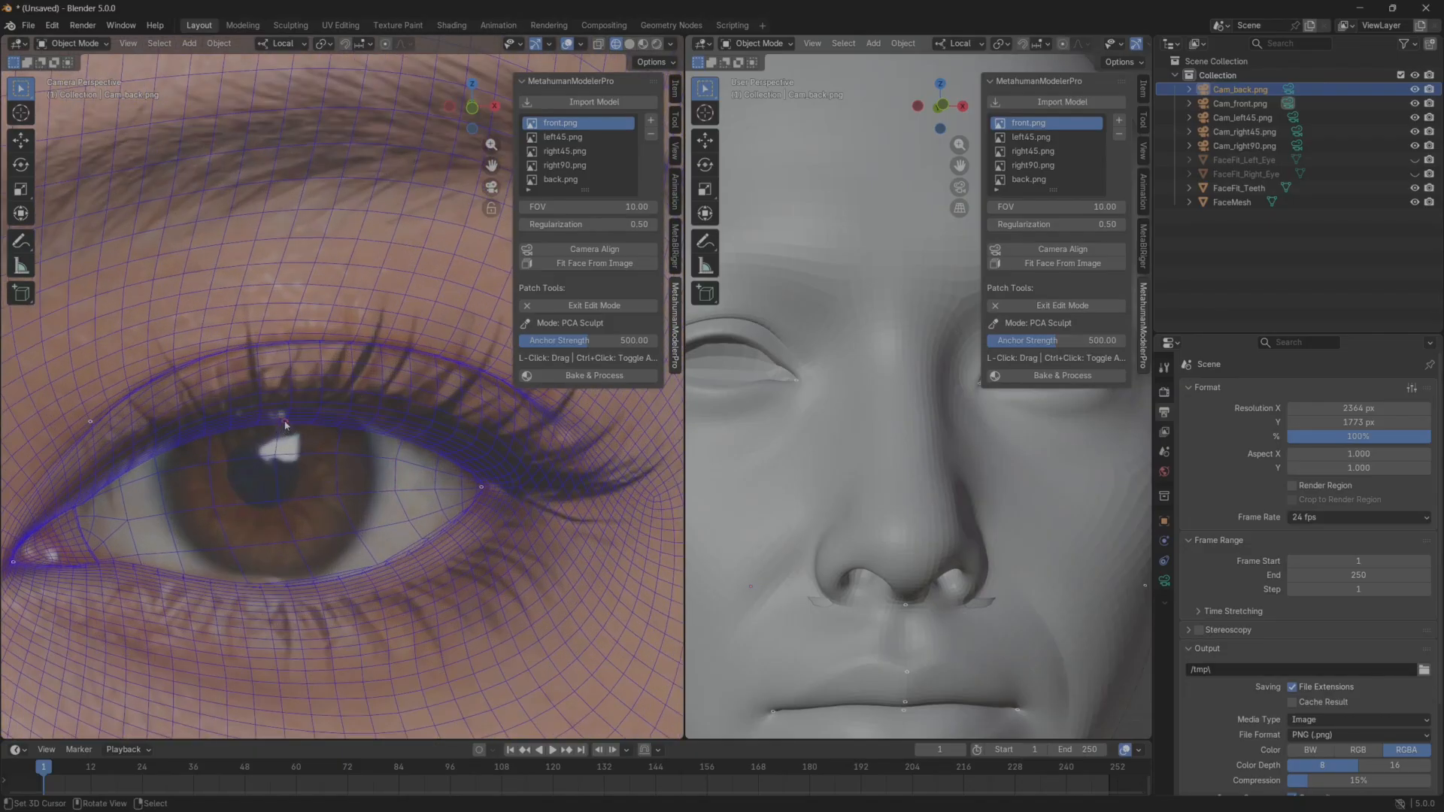
left_click_drag(288, 425, 290, 389)
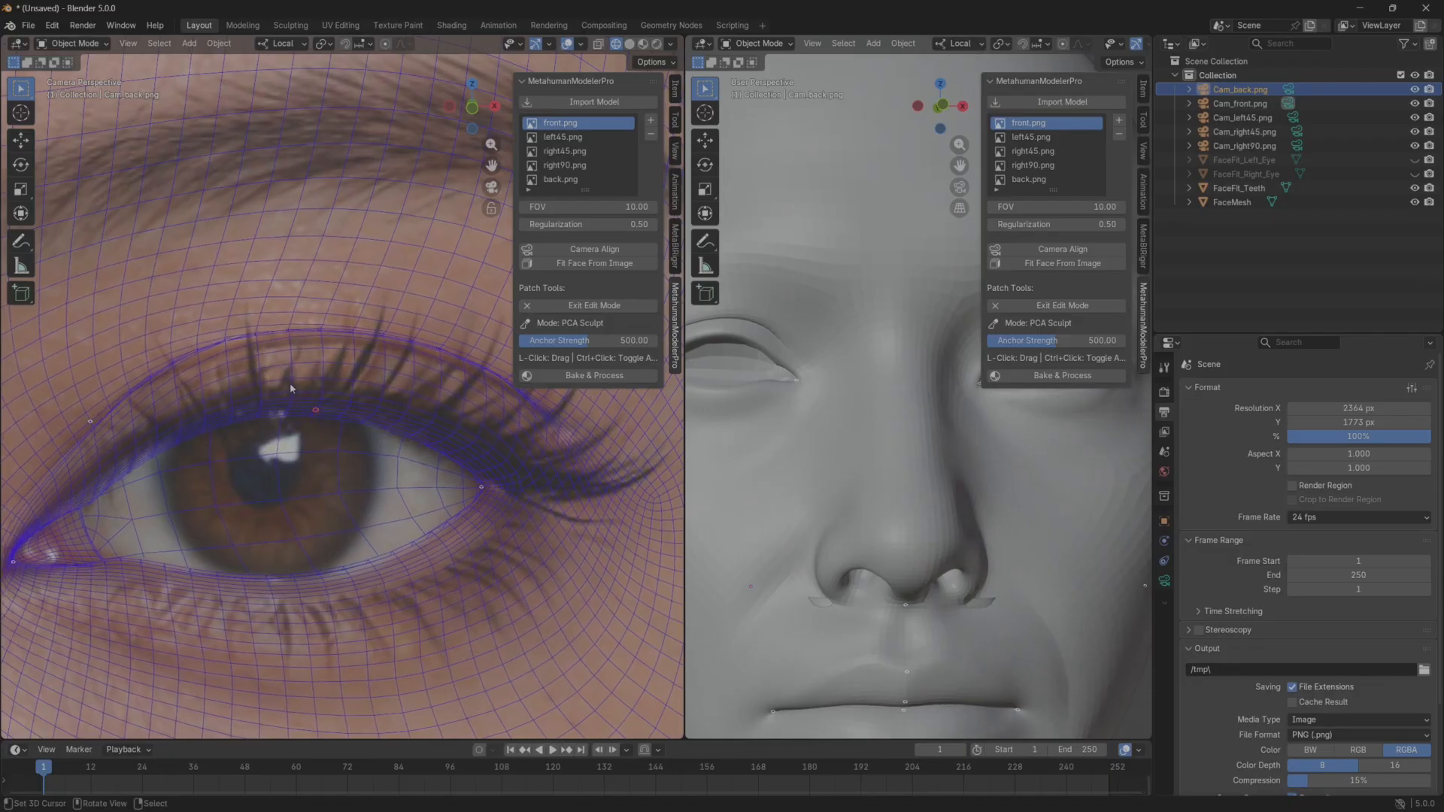
mouse_move(297, 583)
left_mouse_down()
mouse_move(309, 611)
mouse_move(273, 595)
mouse_move(281, 587)
left_mouse_up()
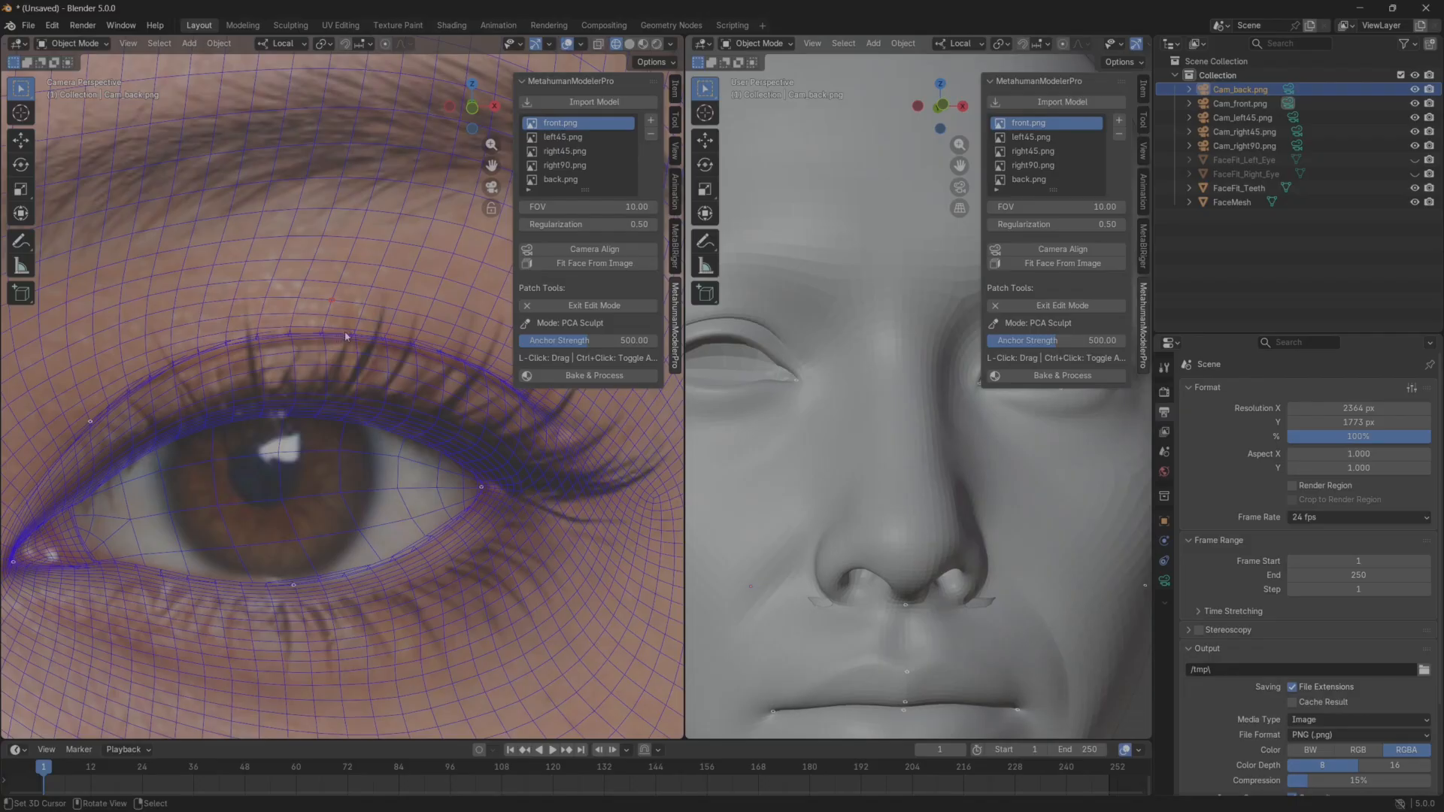
scroll(392, 418, "down", 3)
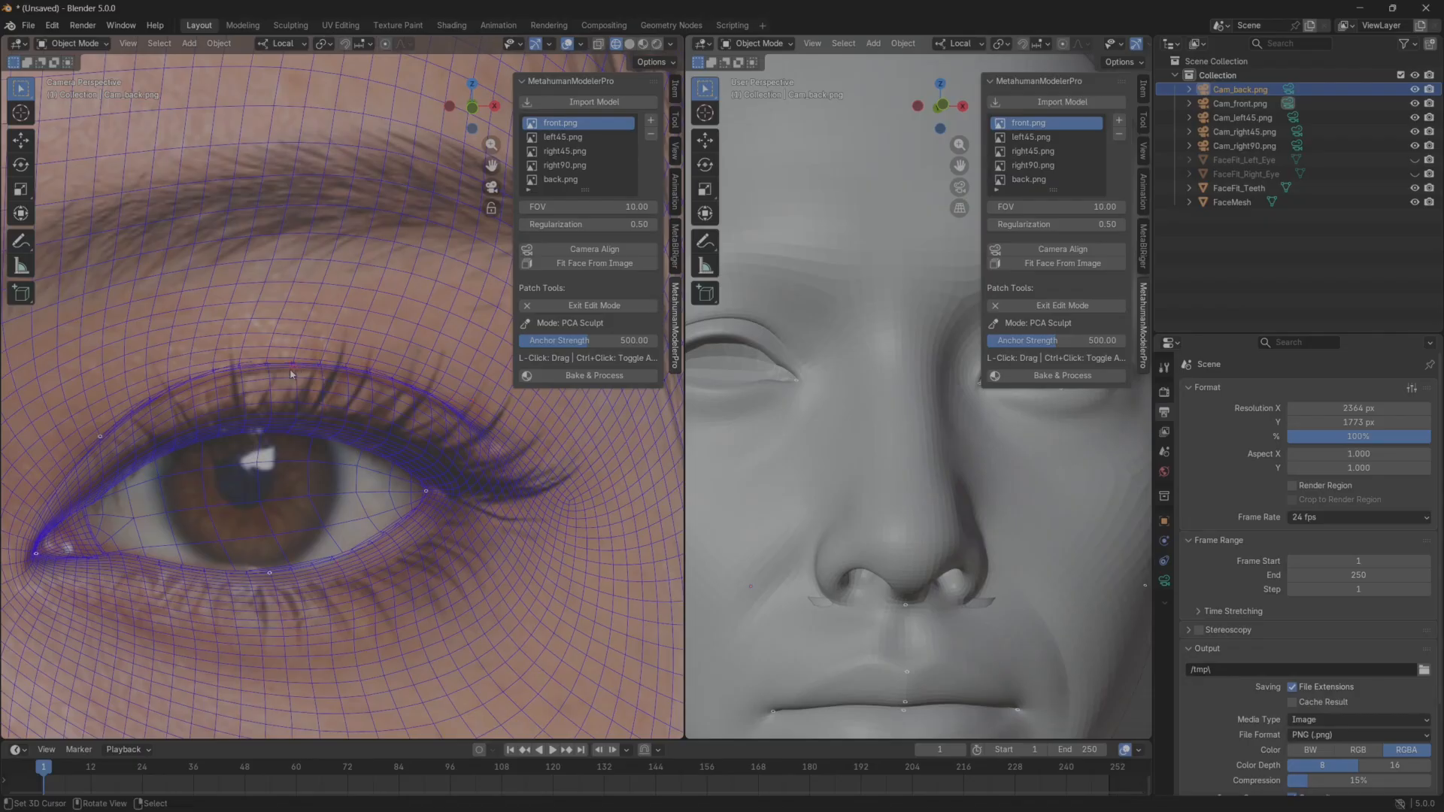
left_click_drag(304, 370, 304, 391)
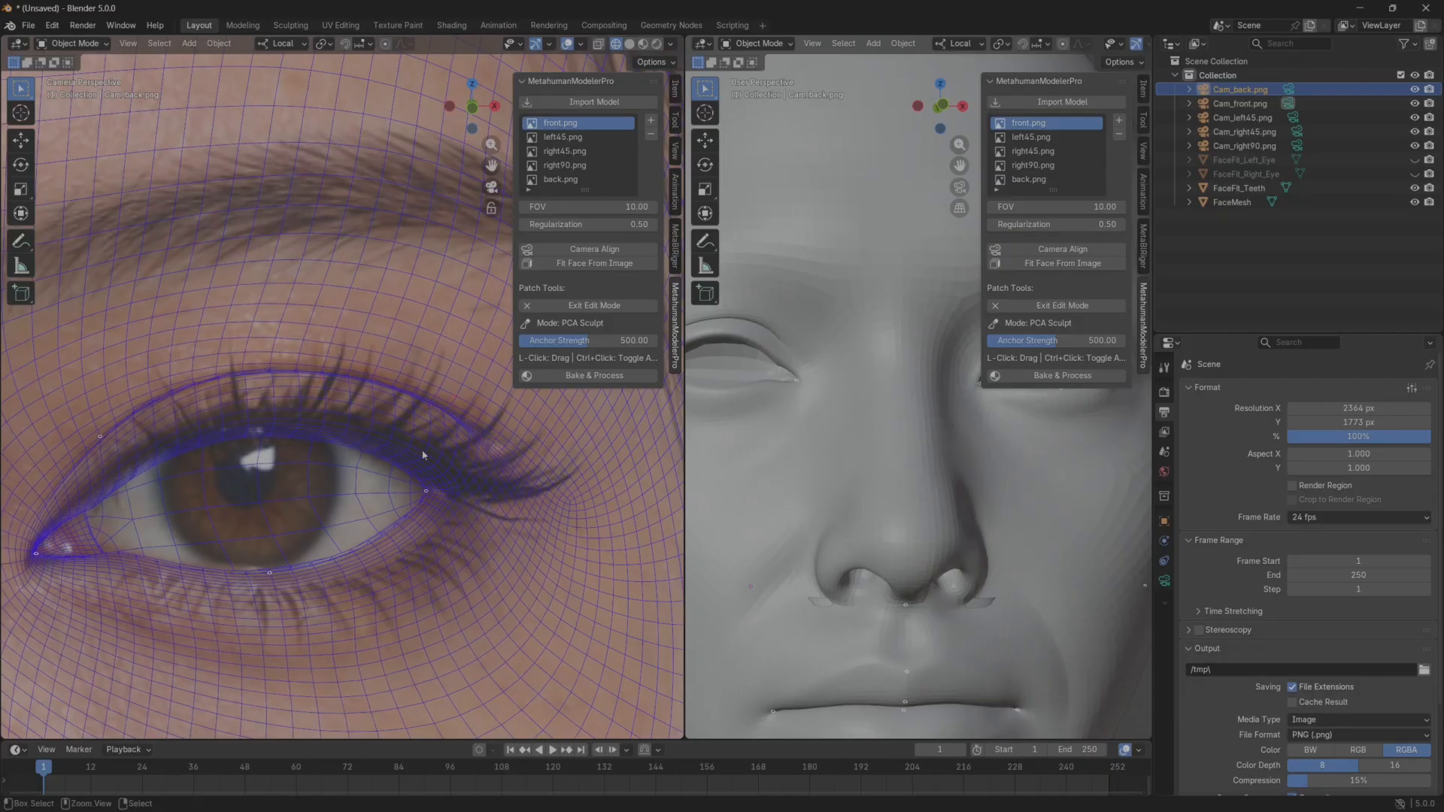
Fit the outer corner and lower lid edge of the character's right eye to the front reference.
scroll(405, 481, "down", 7)
scroll(748, 472, "down", 3)
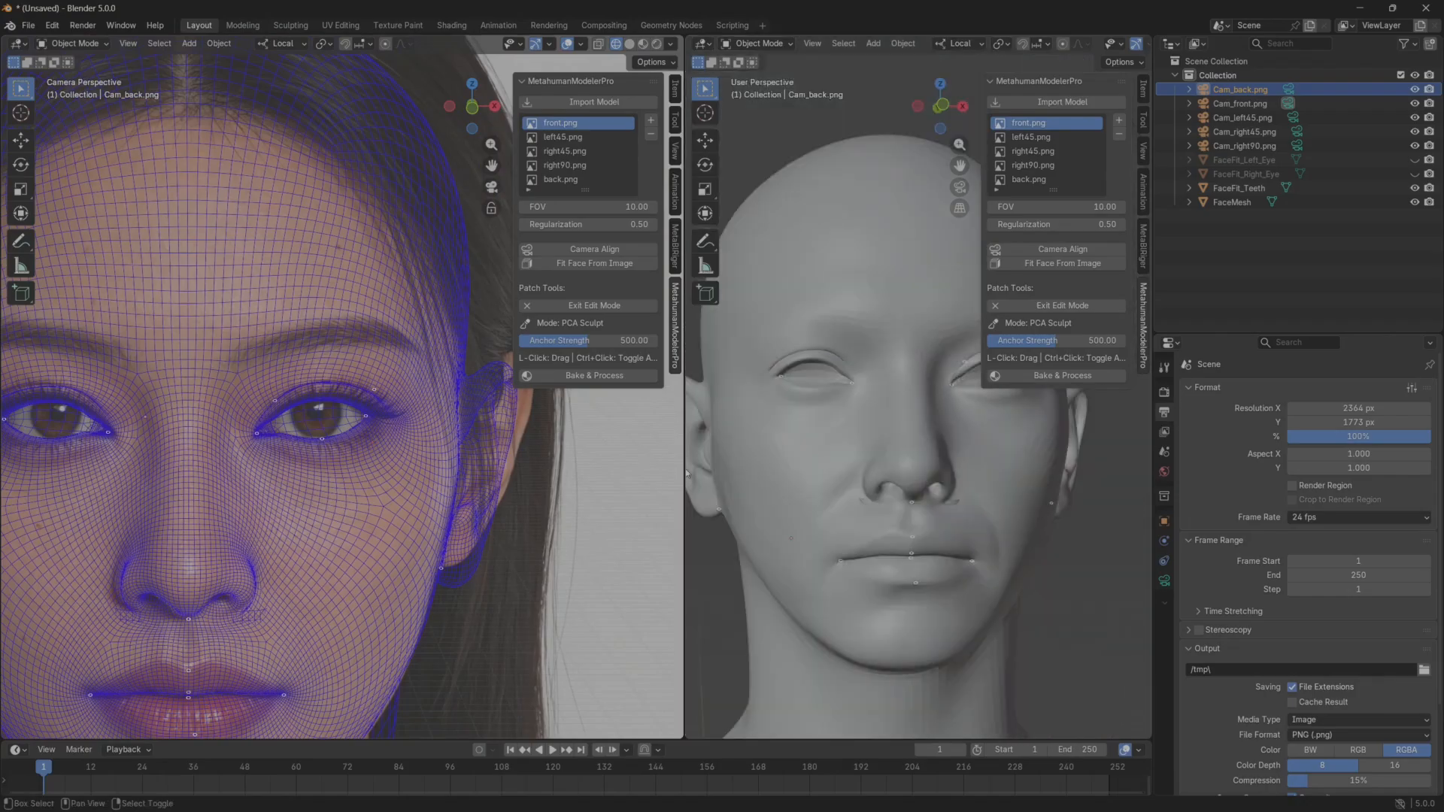
middle_click_drag(686, 473, 851, 505)
scroll(788, 496, "up", 2)
scroll(850, 505, "down", 6)
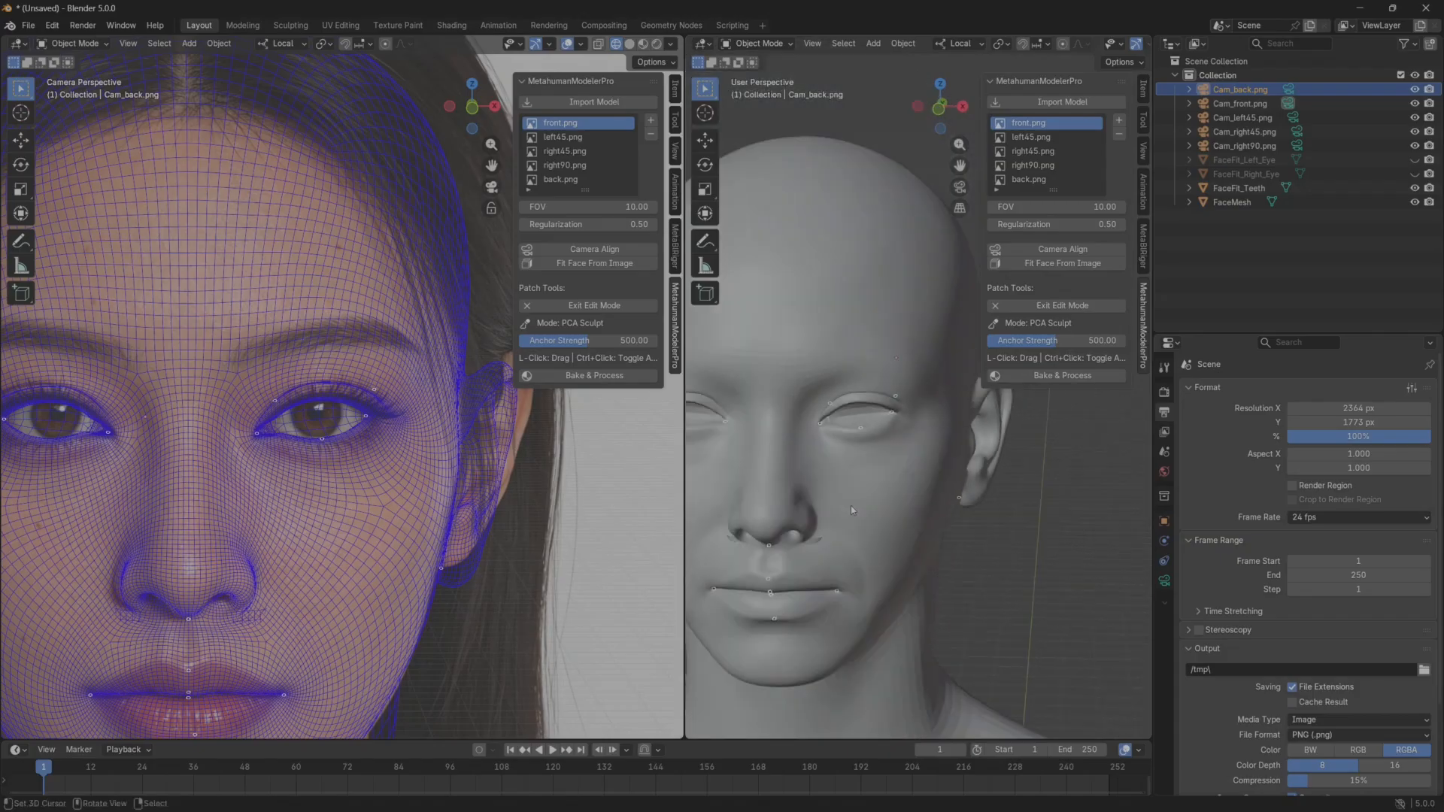
scroll(316, 495, "up", 8)
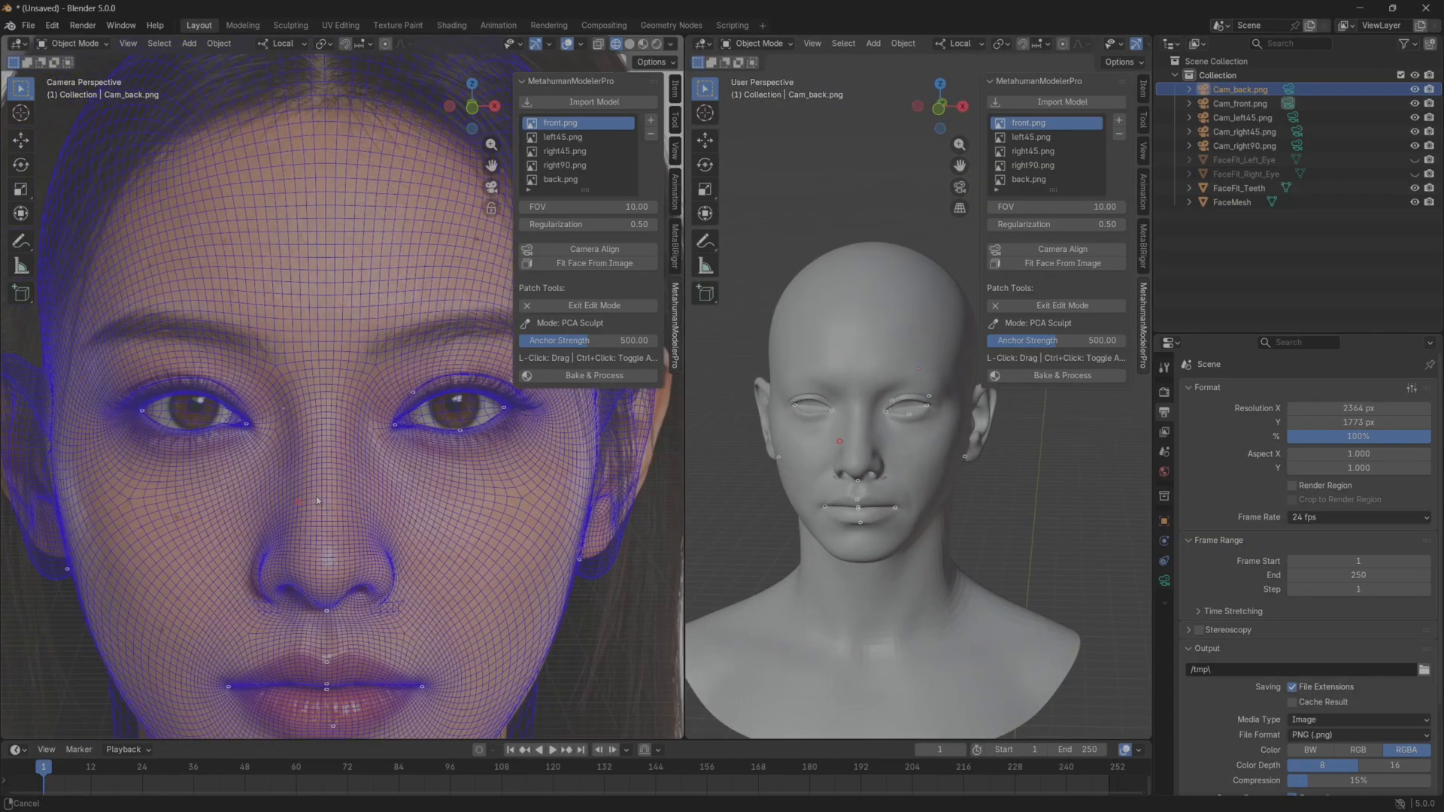
middle_click_drag(222, 487, 317, 479, "shift")
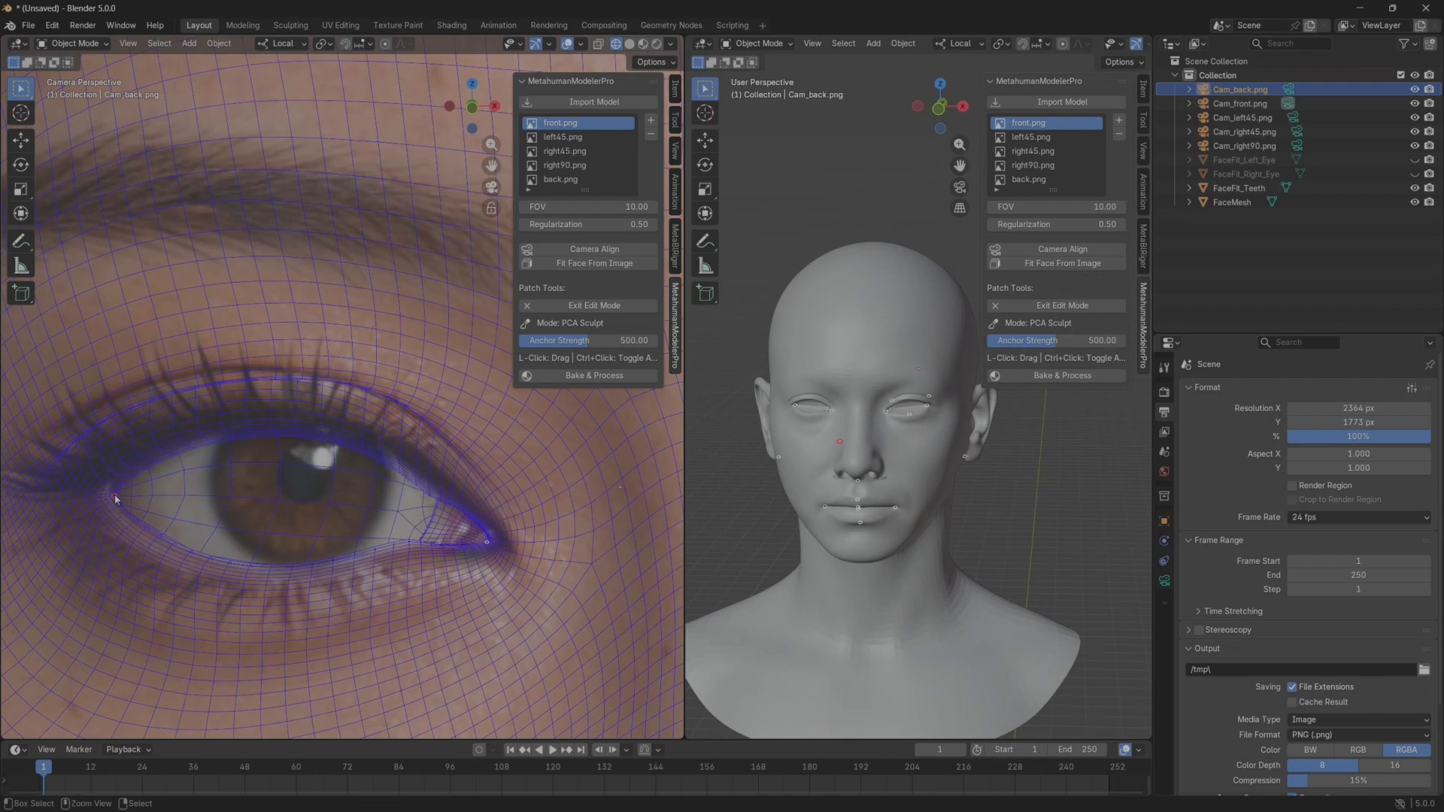
mouse_move(116, 498)
left_mouse_down()
mouse_move(92, 496)
mouse_move(109, 498)
left_mouse_up()
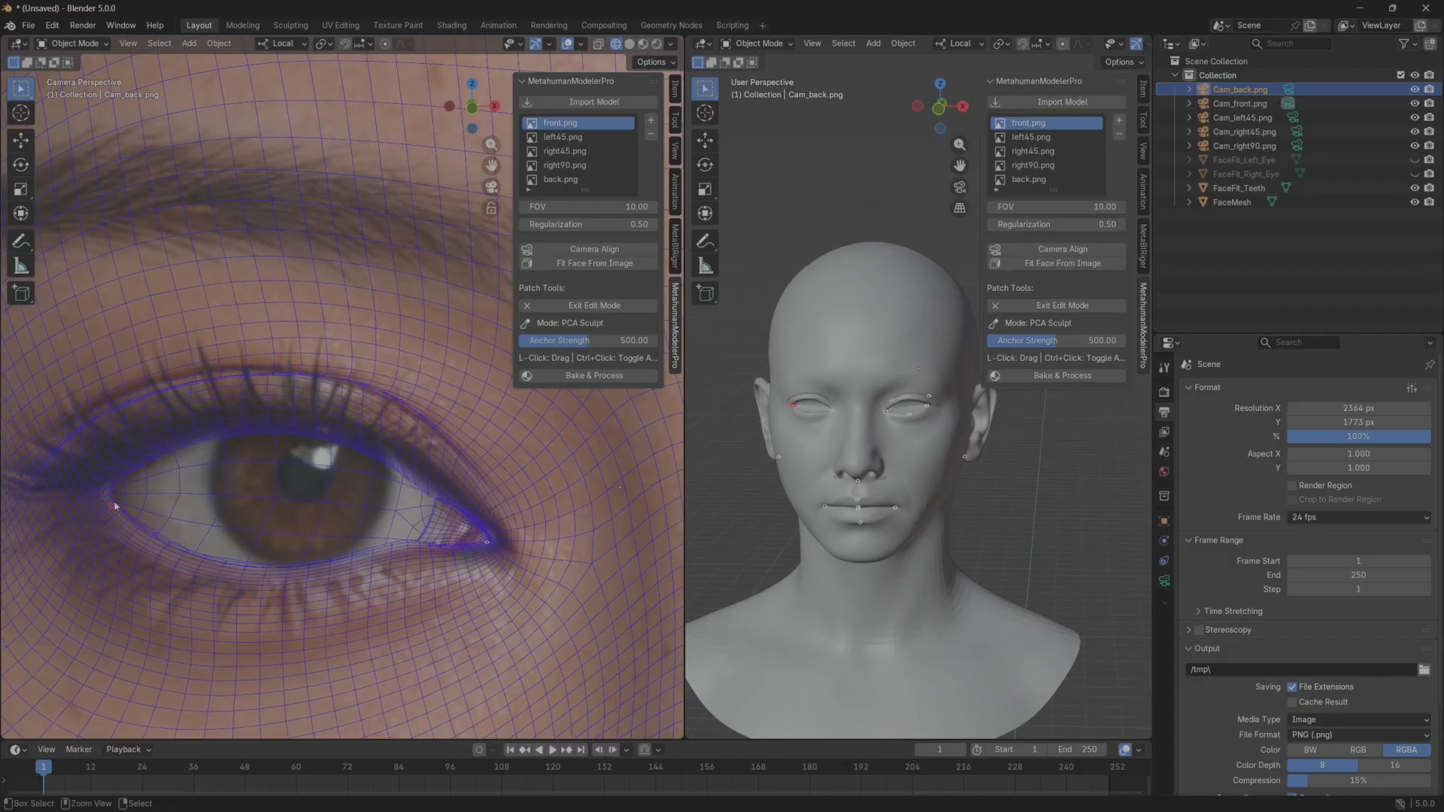
left_click(308, 569, "ctrl")
left_click_drag(330, 572, 319, 592)
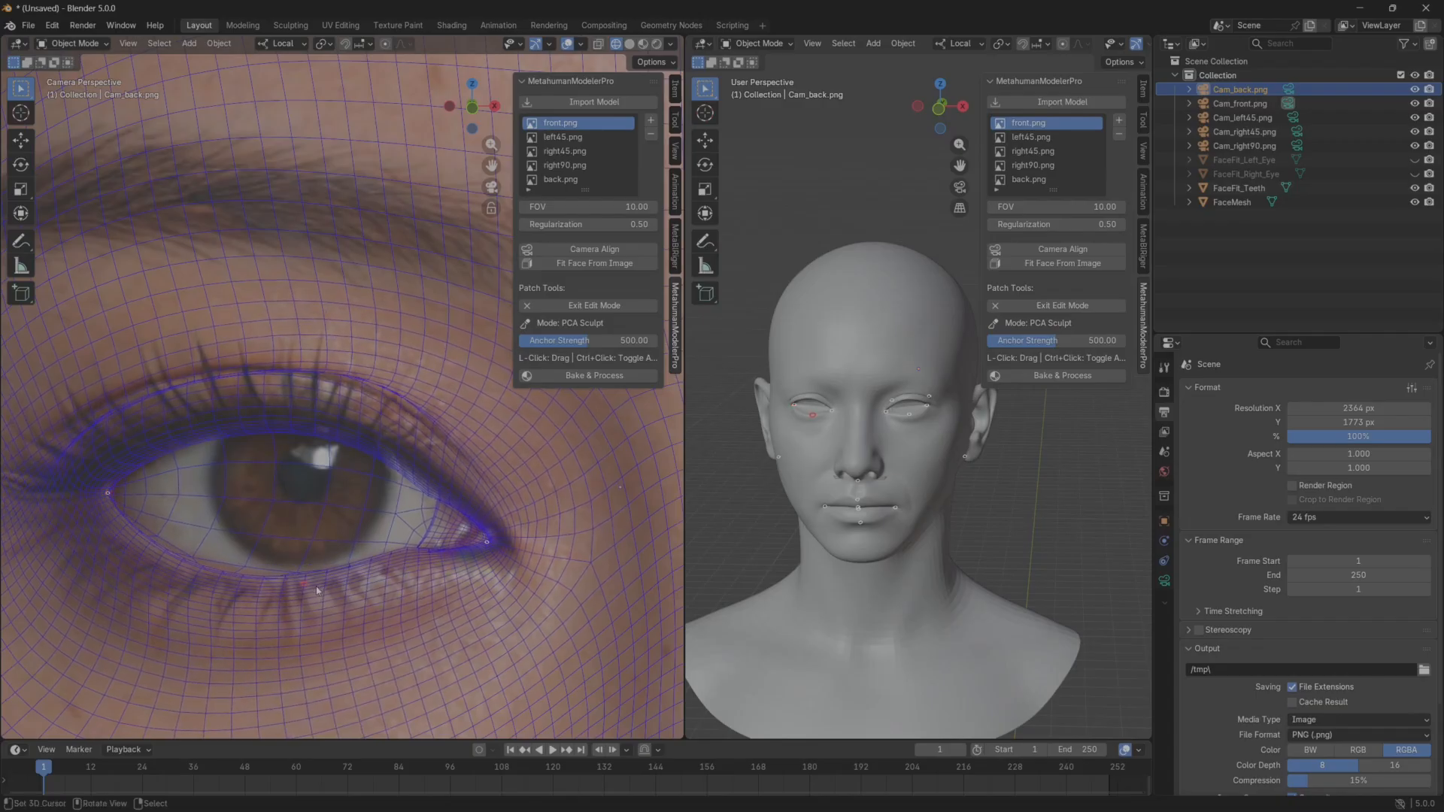
Shape the inner and outer parts of the right eye's upper eyelid crease to follow the front reference.
left_click_drag(454, 400, 435, 430)
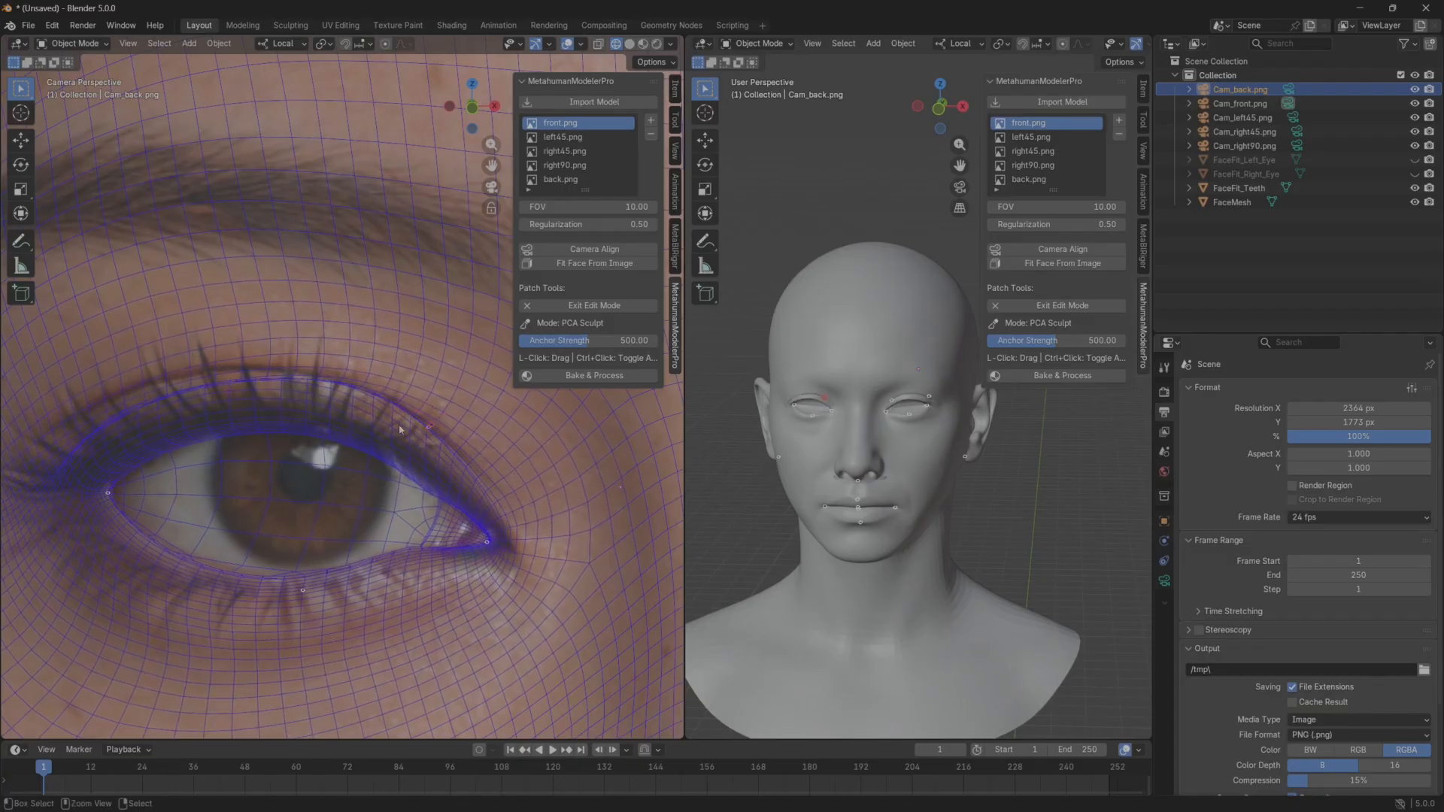
left_click(90, 442)
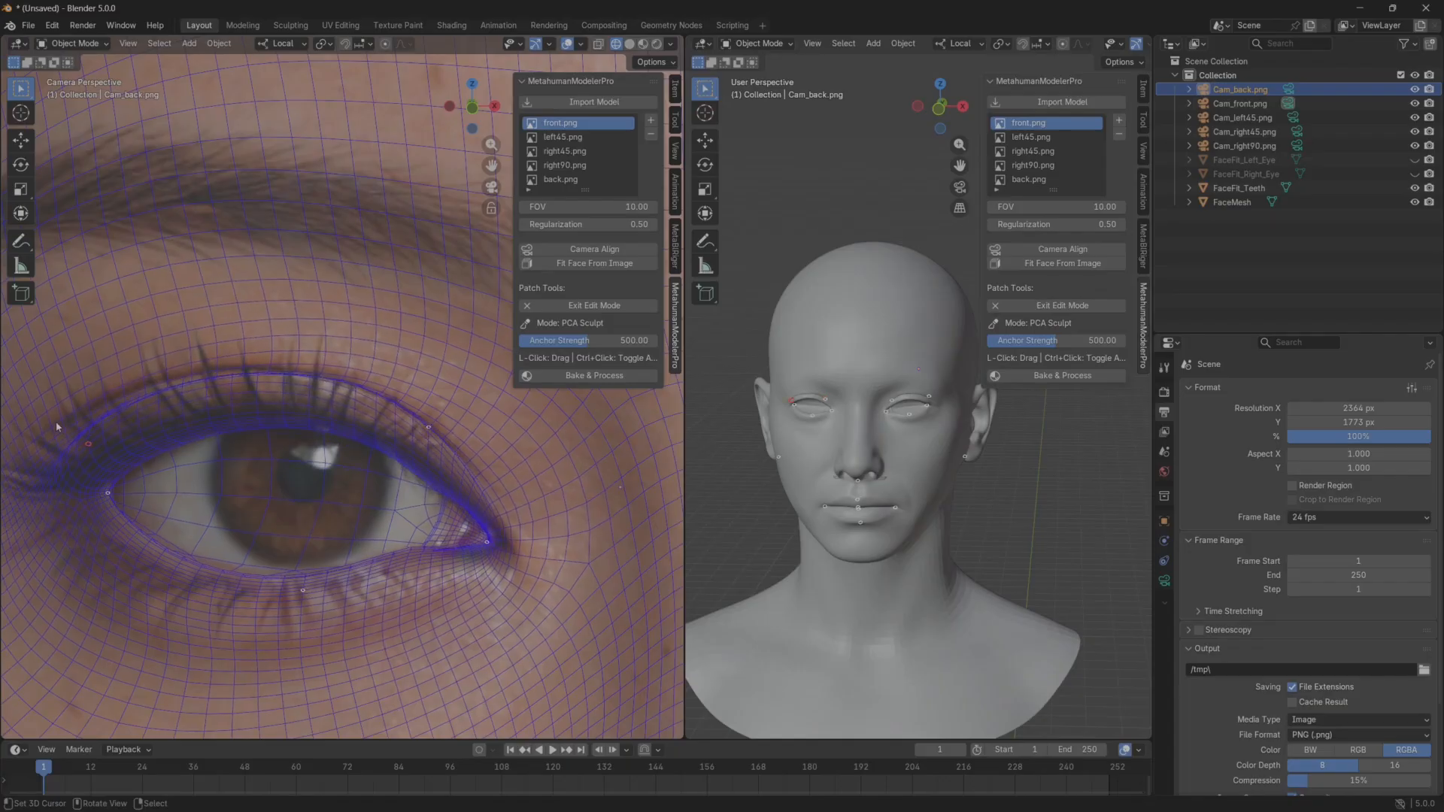
mouse_move(55, 414)
left_mouse_down()
mouse_move(64, 456)
mouse_move(53, 405)
left_mouse_up()
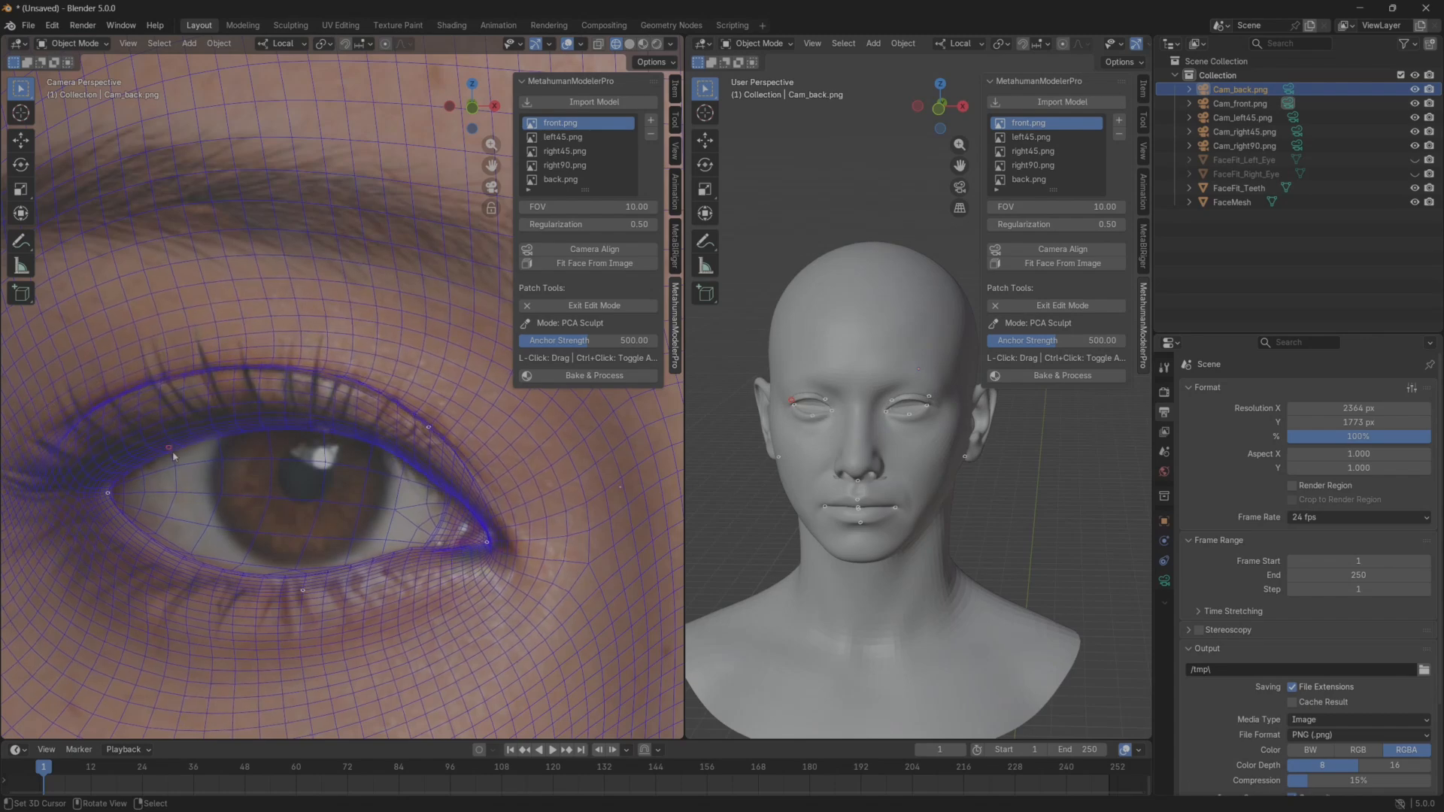
Raise the outer part of the right eye's upper lid edge to follow the lash line in the front reference.
scroll(173, 455, "up", 3)
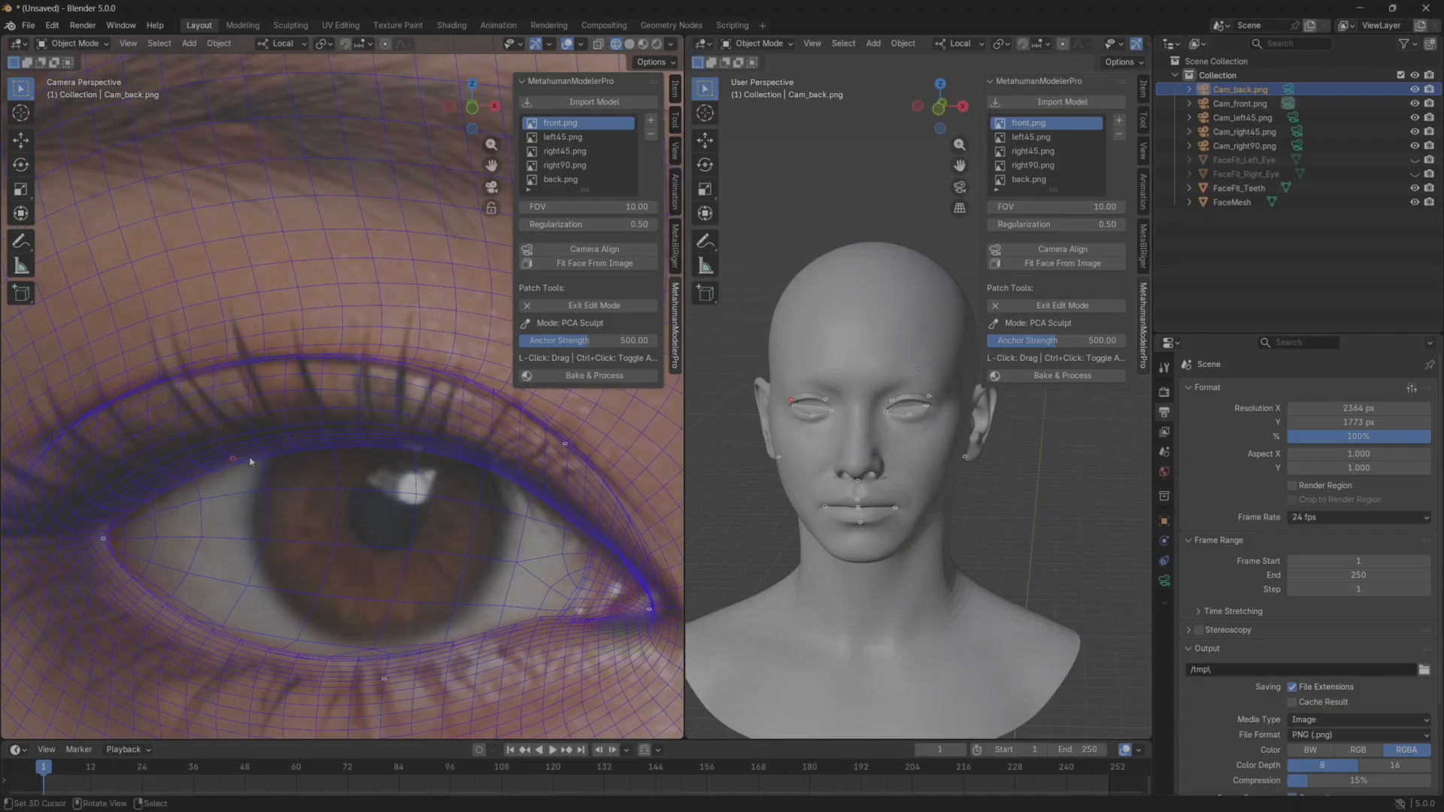
left_click_drag(247, 459, 211, 417)
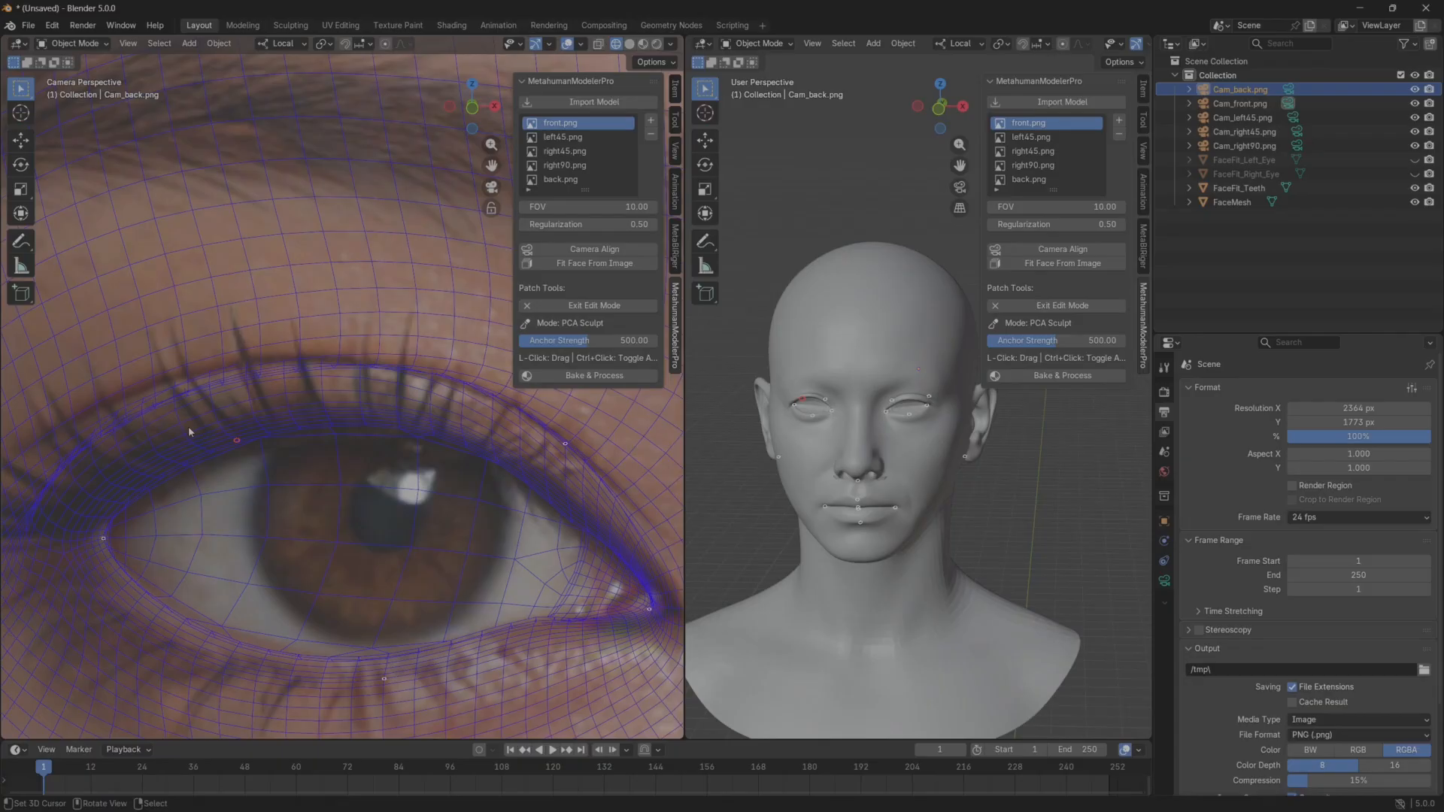
left_click_drag(158, 475, 160, 474)
middle_click_drag(125, 444, 229, 522, "shift")
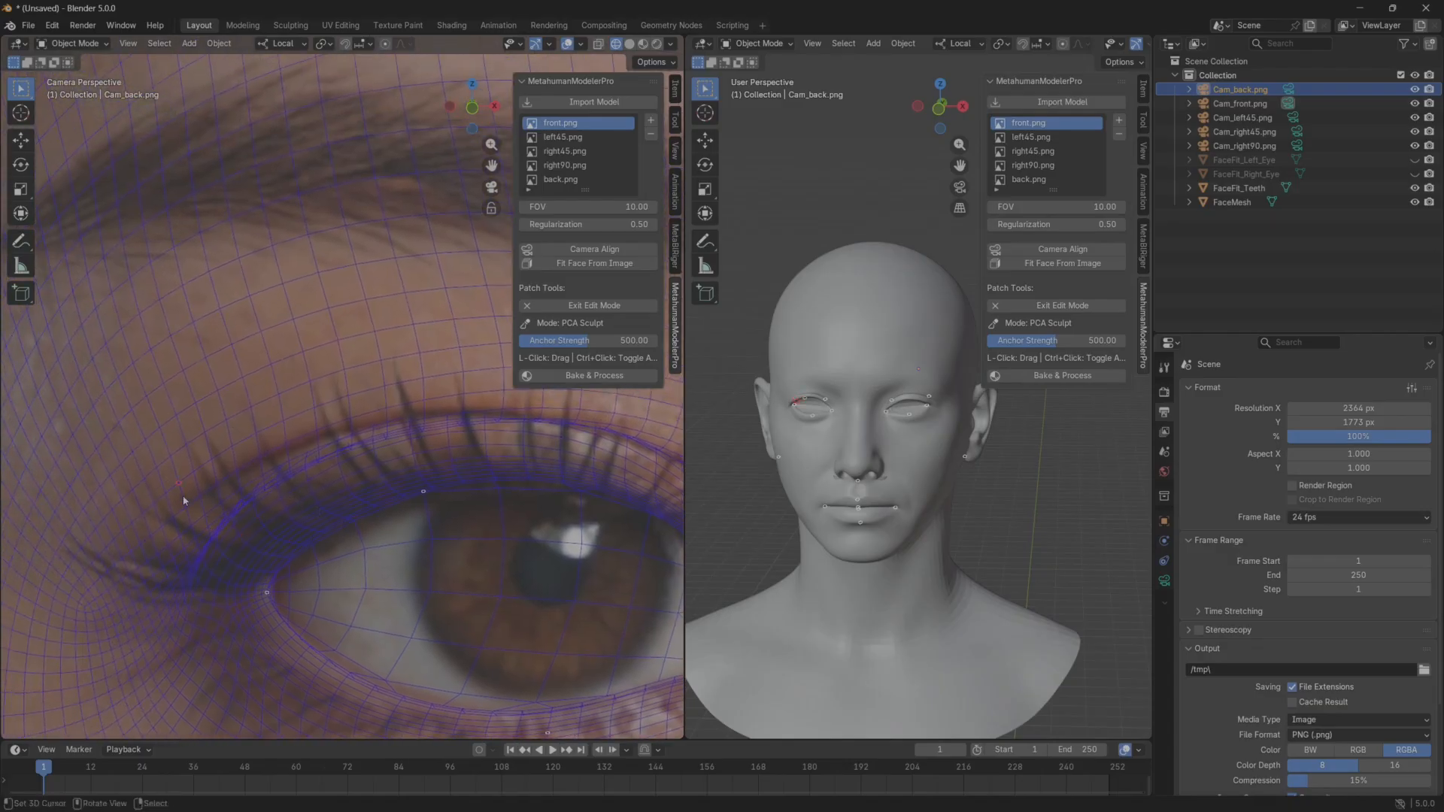
Pull the outer part of the right eye's upper eyelid crease outward and upward to follow the front reference.
middle_click_drag(857, 484, 894, 482)
scroll(879, 486, "up", 3)
middle_click_drag(451, 548, 260, 486, "shift")
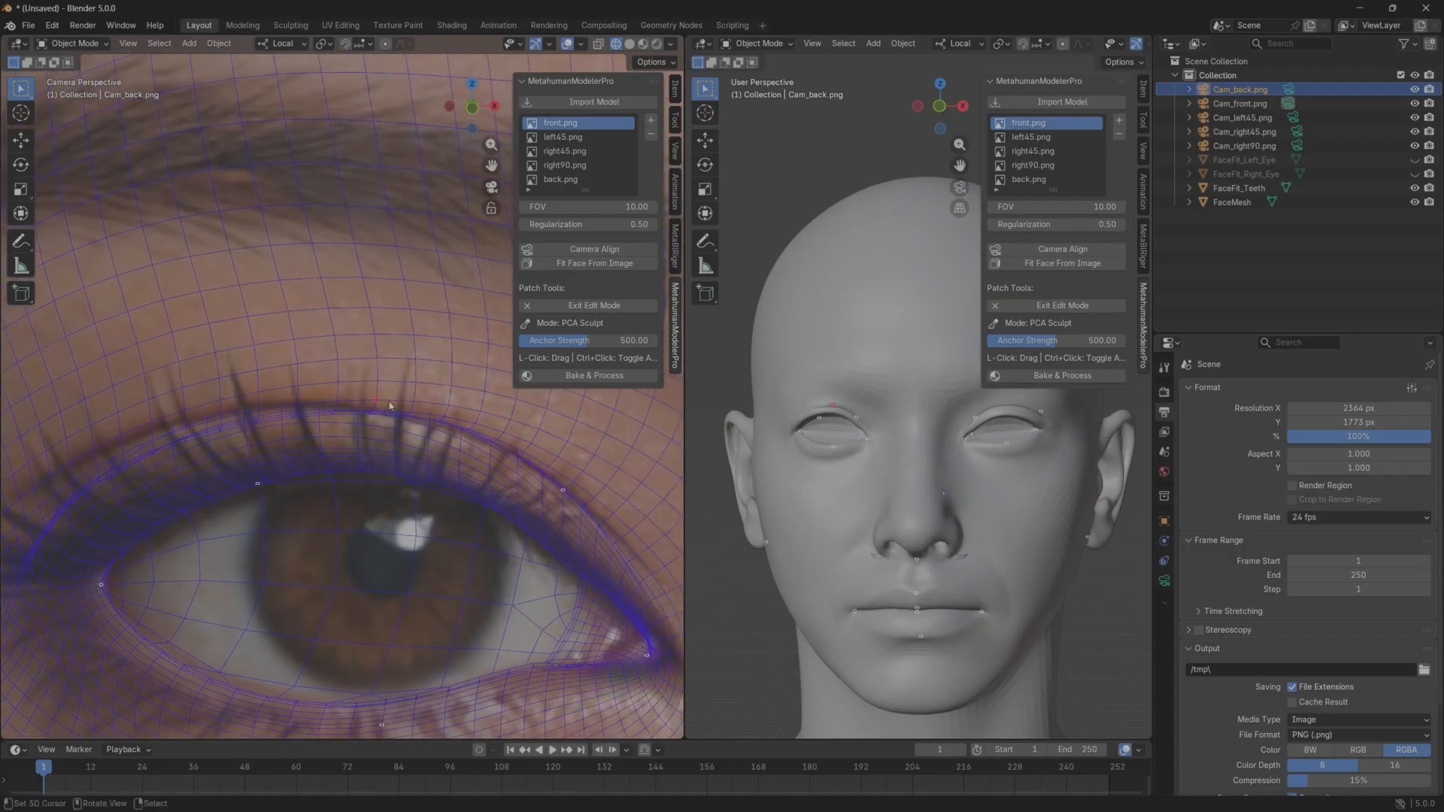
scroll(367, 501, "down", 2)
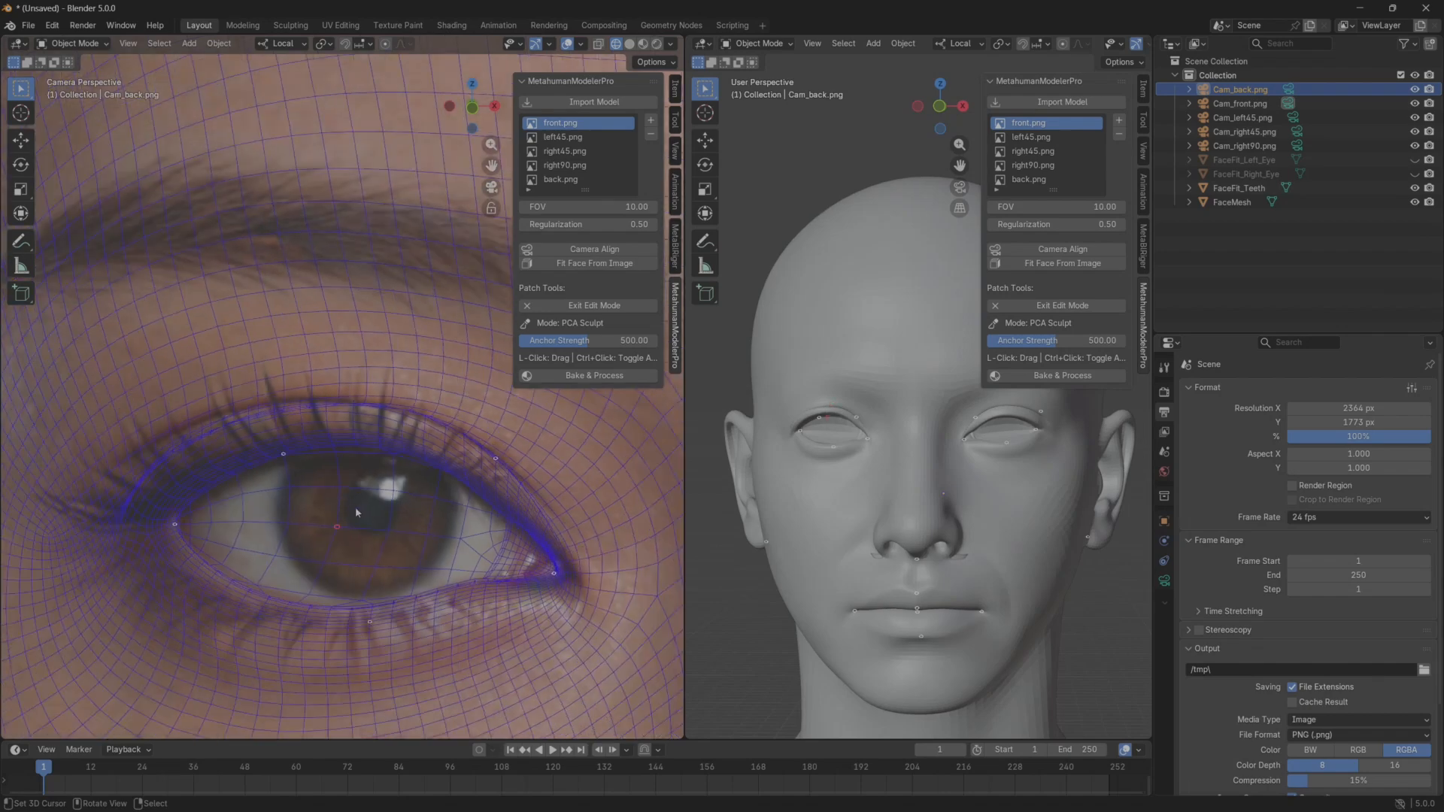
mouse_move(199, 452)
left_mouse_down()
mouse_move(183, 444)
mouse_move(207, 444)
mouse_move(179, 436)
left_mouse_up()
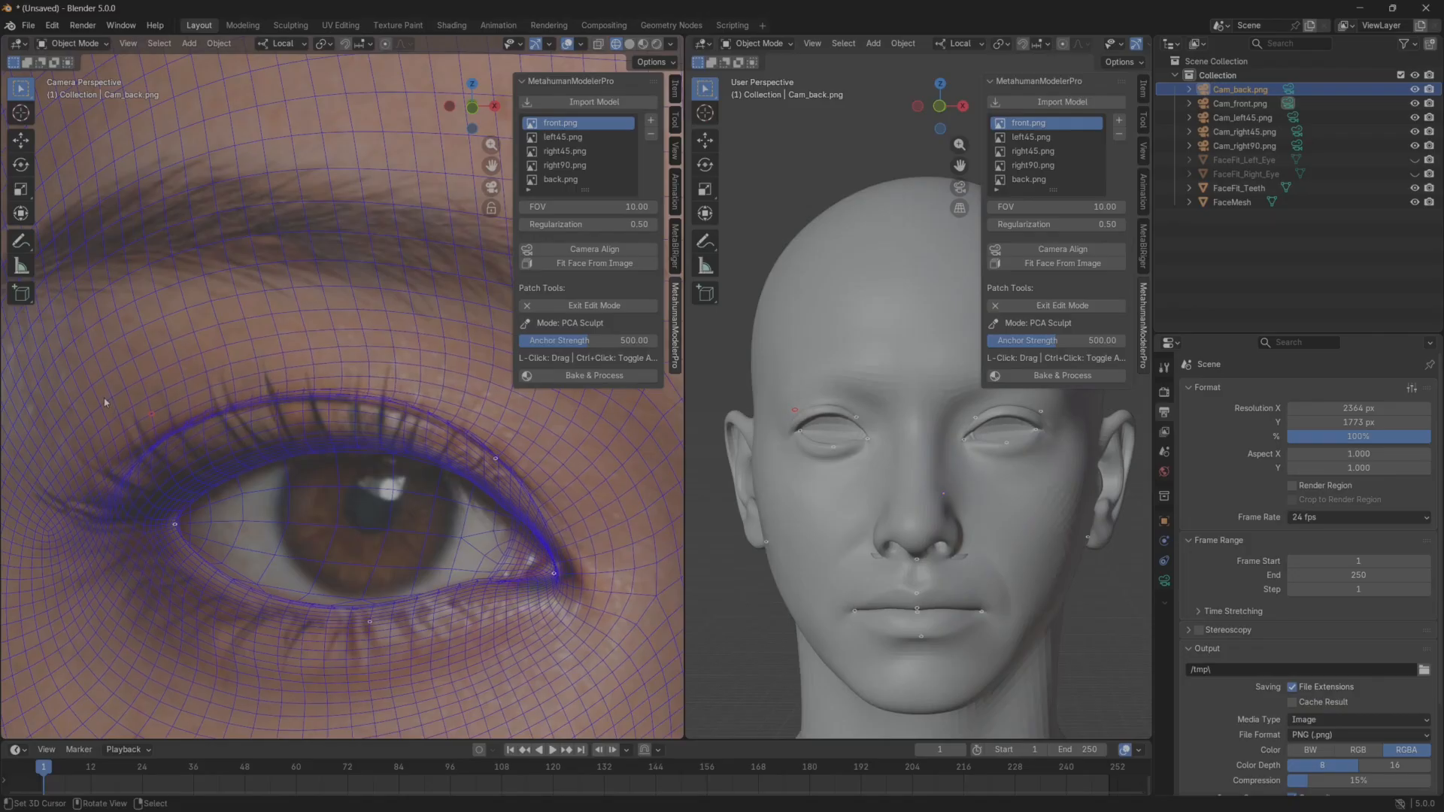
left_click(185, 413, "ctrl")
scroll(295, 500, "up", 4)
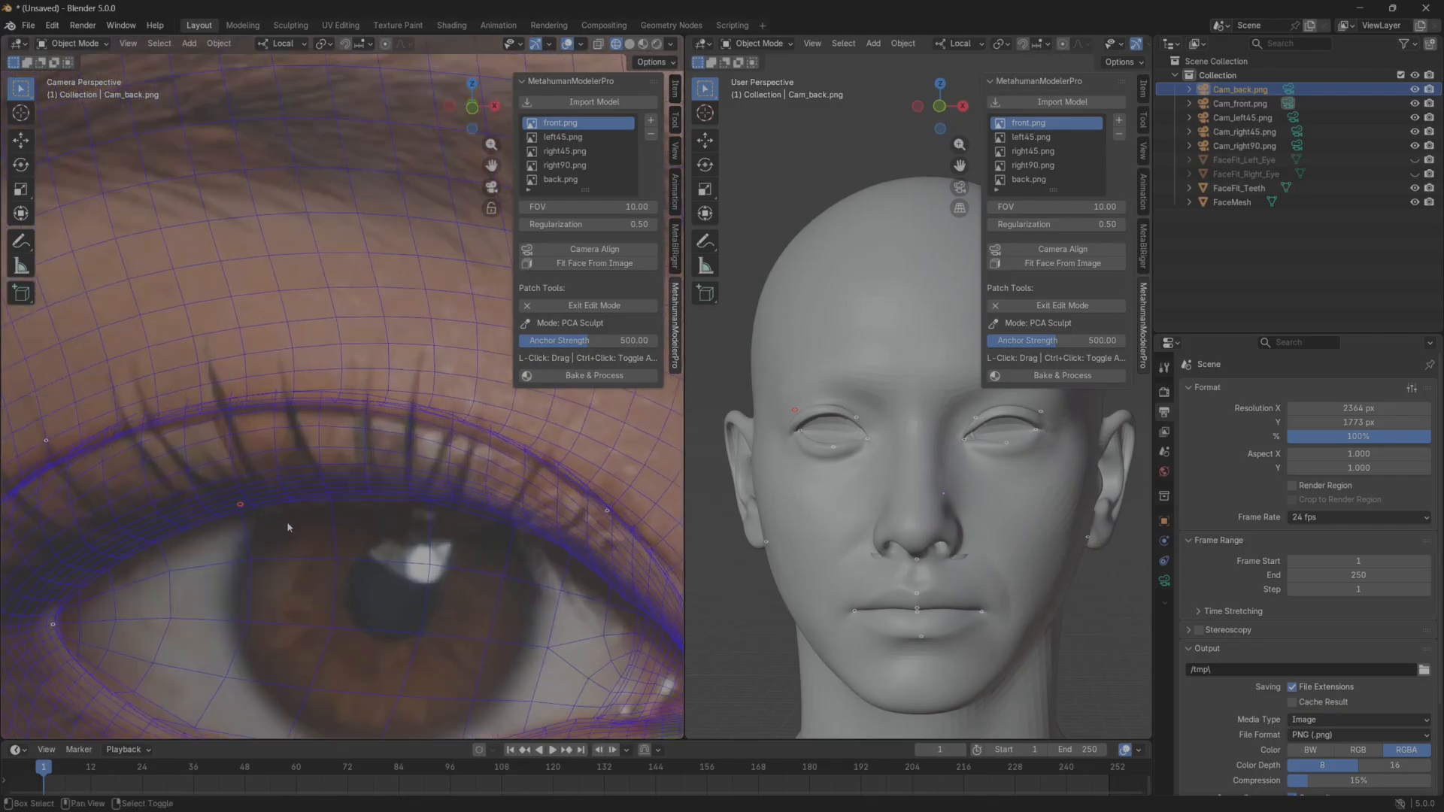
scroll(343, 528, "down", 6)
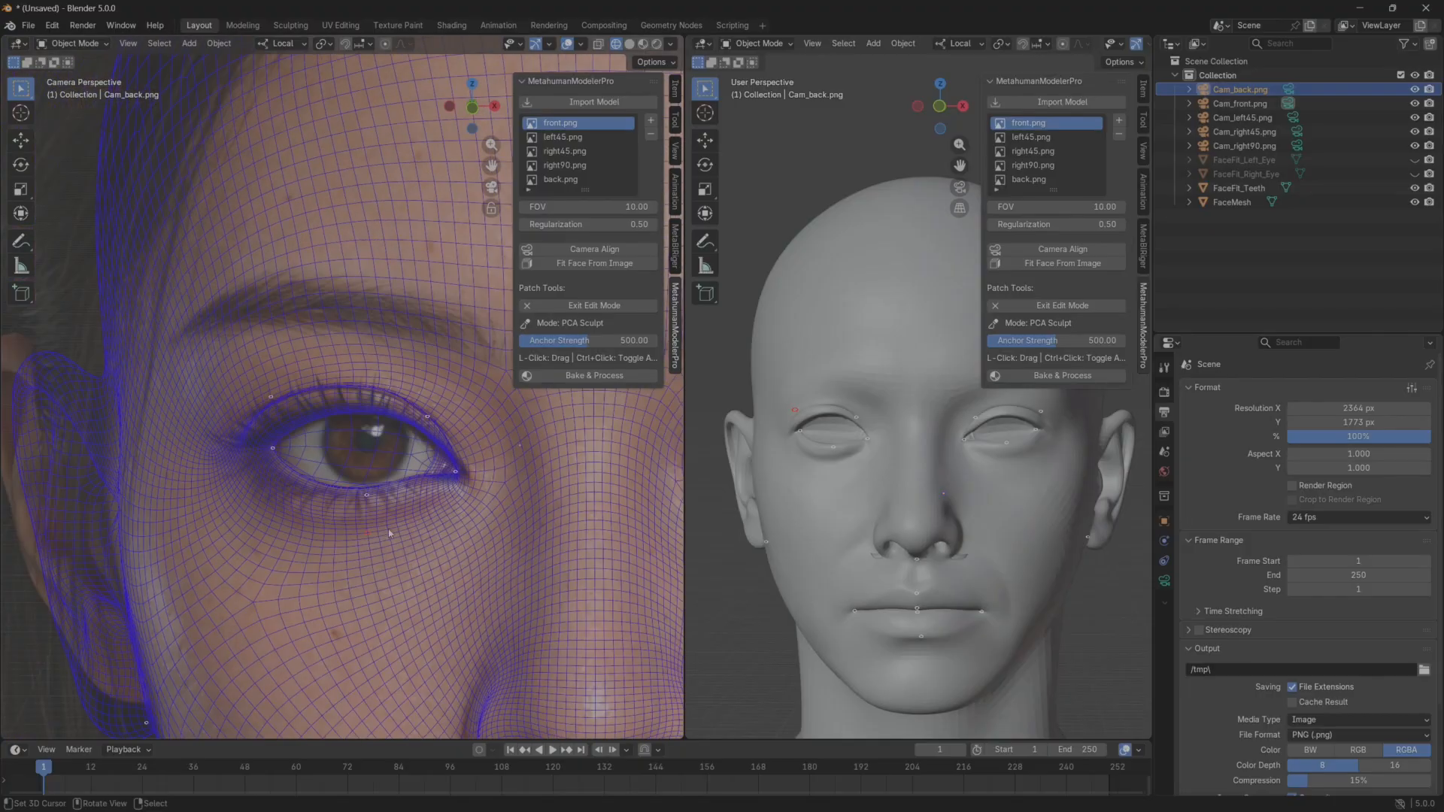
Nudge the inner part of the right eye's upper eyelid crease slightly downward to match the front reference.
scroll(344, 477, "up", 3)
scroll(343, 477, "up", 2)
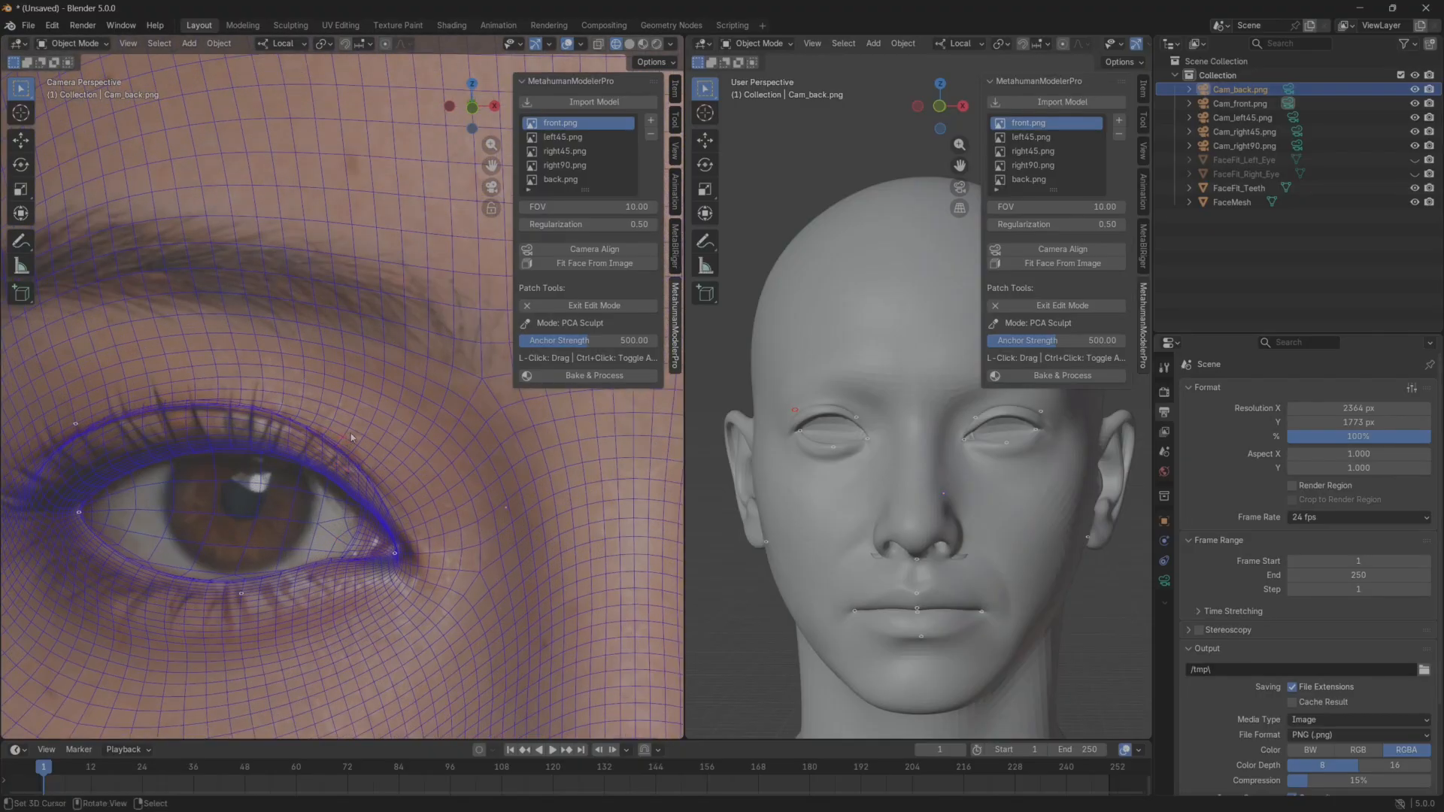
left_click_drag(353, 443, 351, 448)
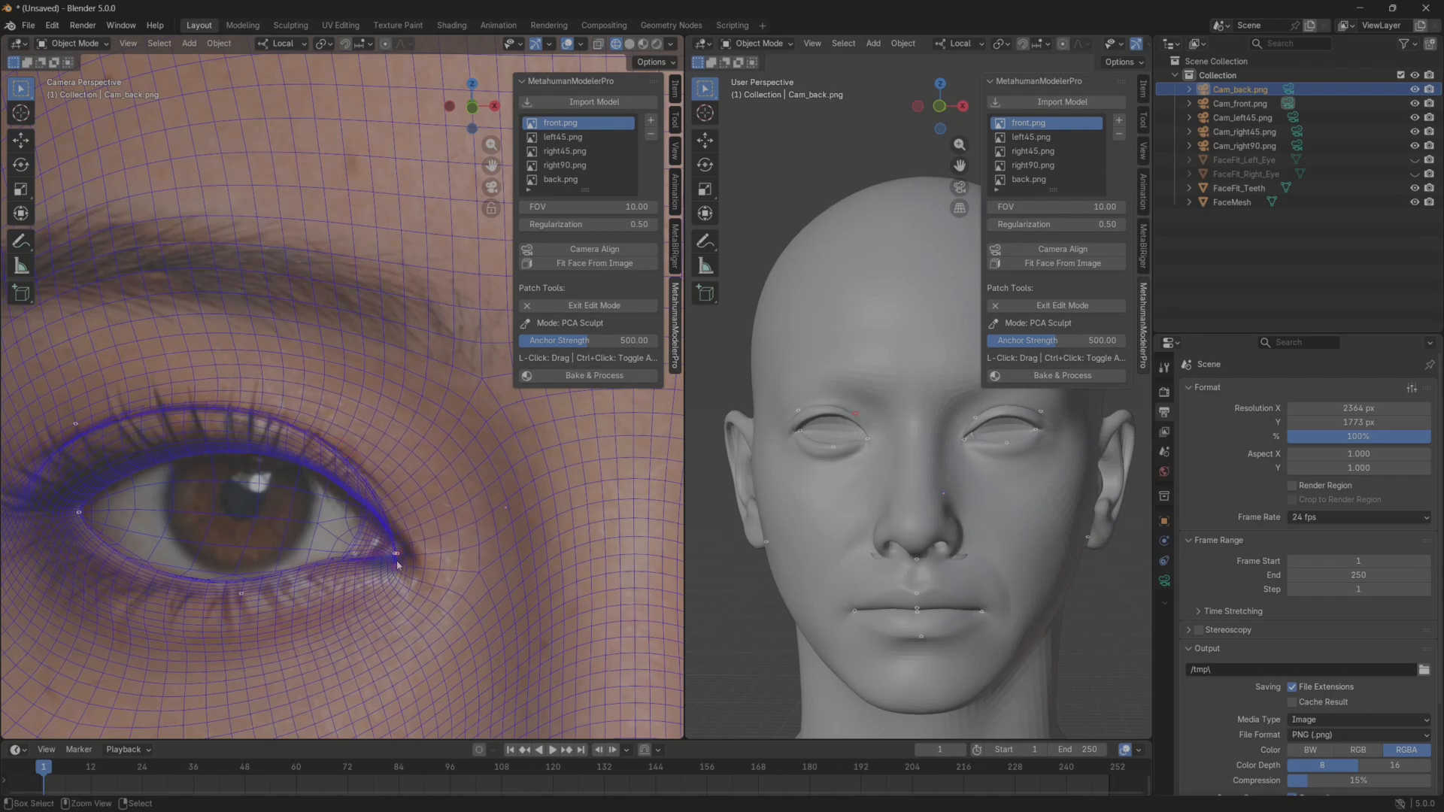
Extend the right eye's inner corner toward the nose so it meets the tear duct in the front reference.
scroll(399, 561, "up", 3)
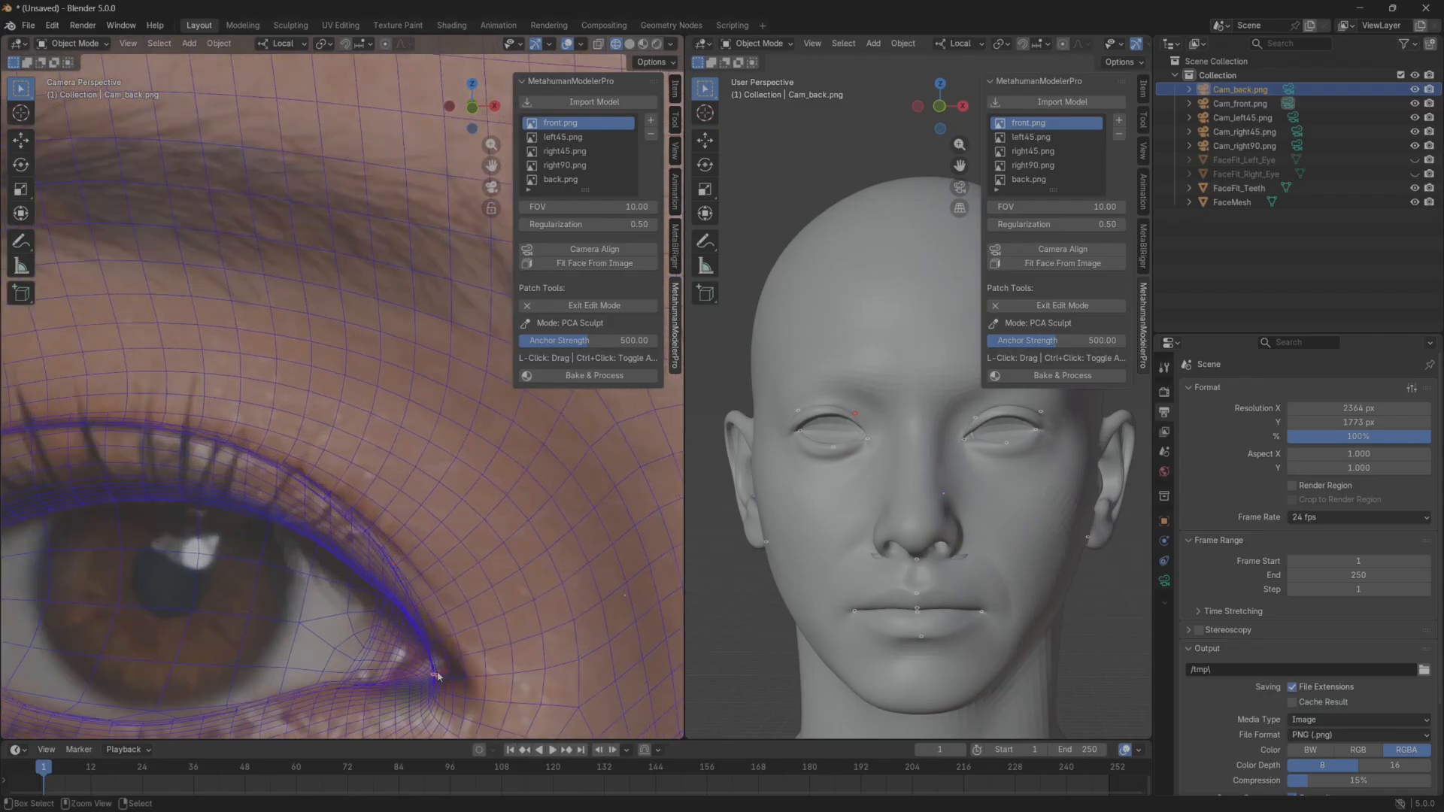
middle_click_drag(438, 657, 372, 386, "shift")
scroll(407, 561, "up", 3)
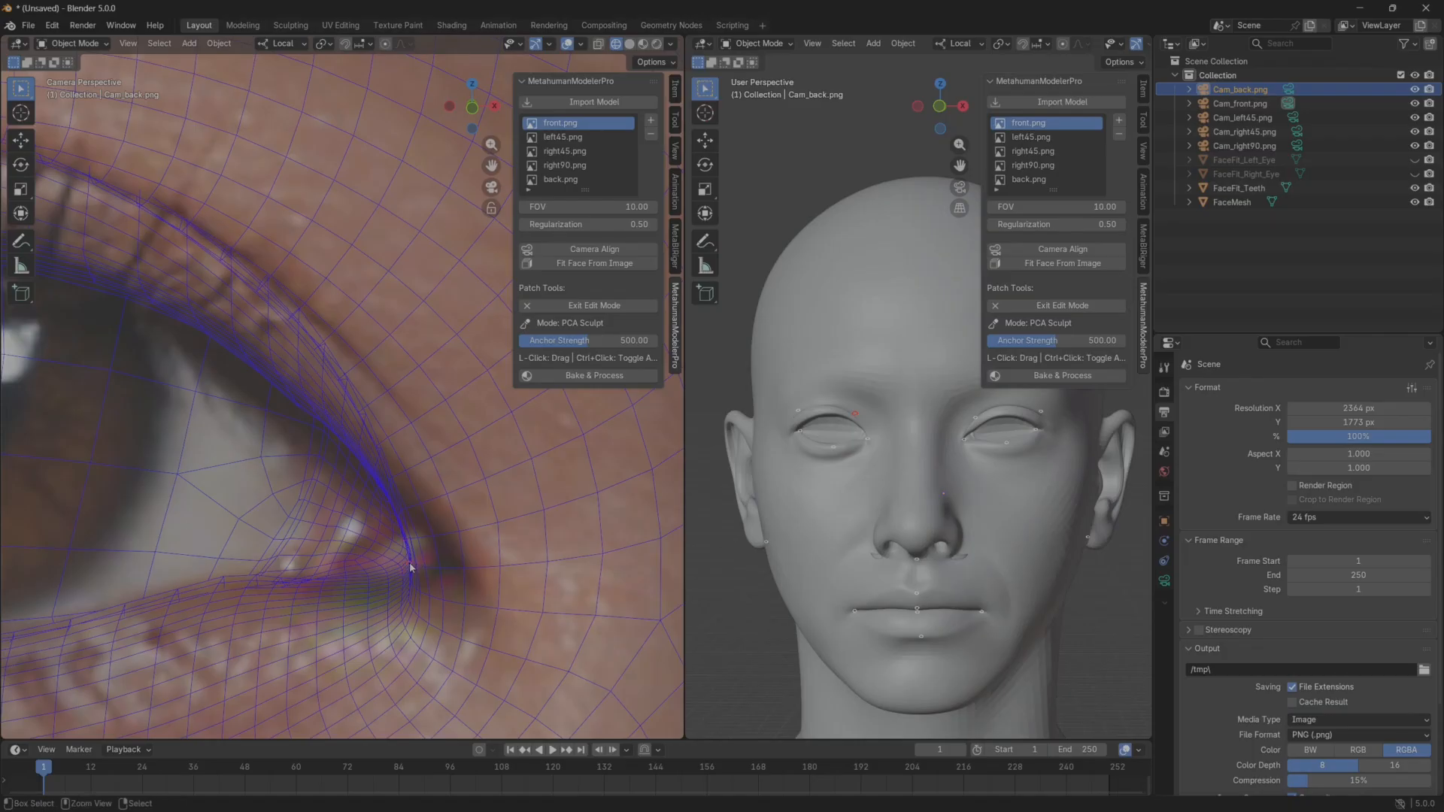
left_click_drag(413, 570, 444, 578)
scroll(319, 541, "down", 3)
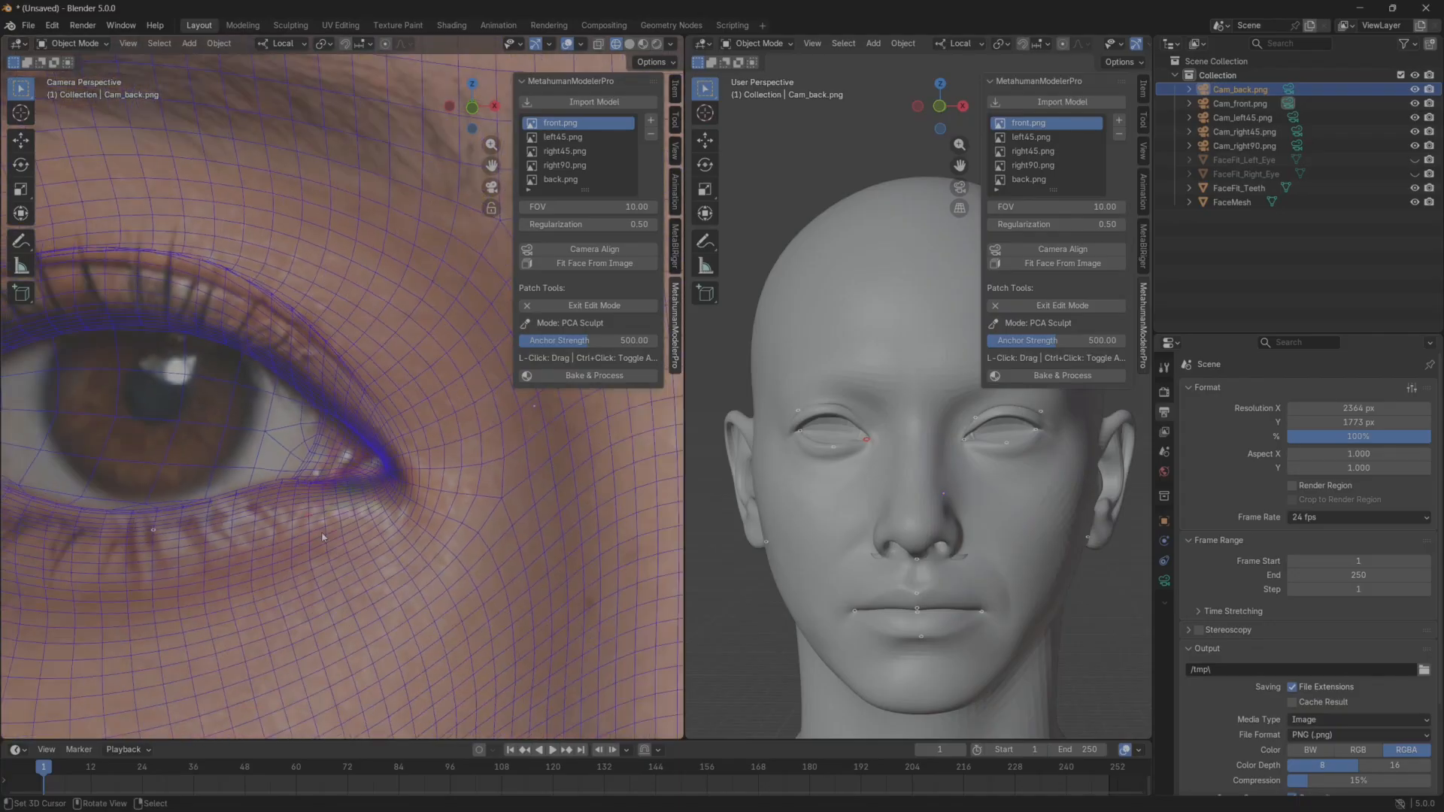
scroll(290, 456, "down", 3)
left_click_drag(383, 442, 378, 447)
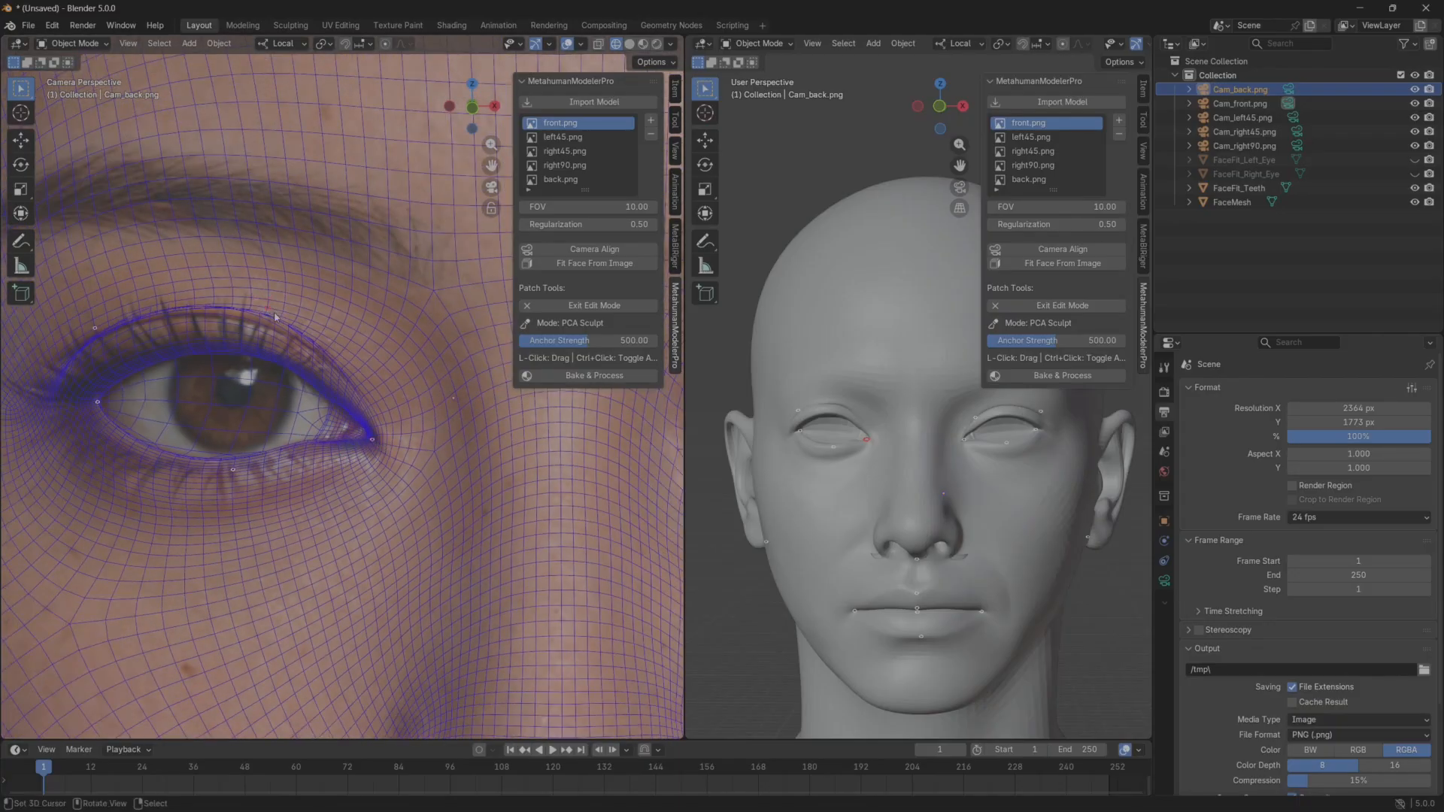
Lower the middle of the right eye's upper eyelid crease slightly to follow the front reference.
left_click_drag(276, 316, 256, 337)
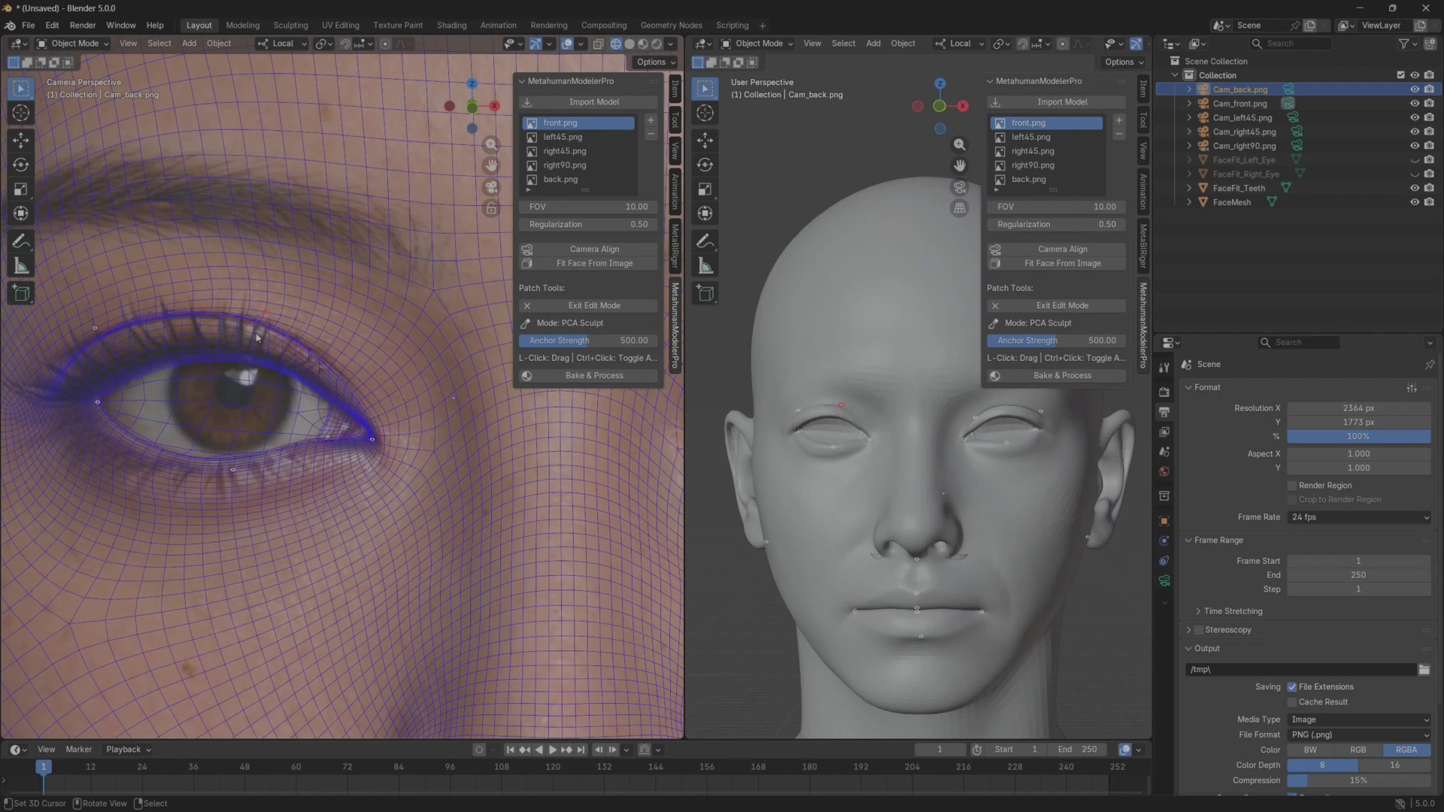
scroll(245, 401, "down", 8)
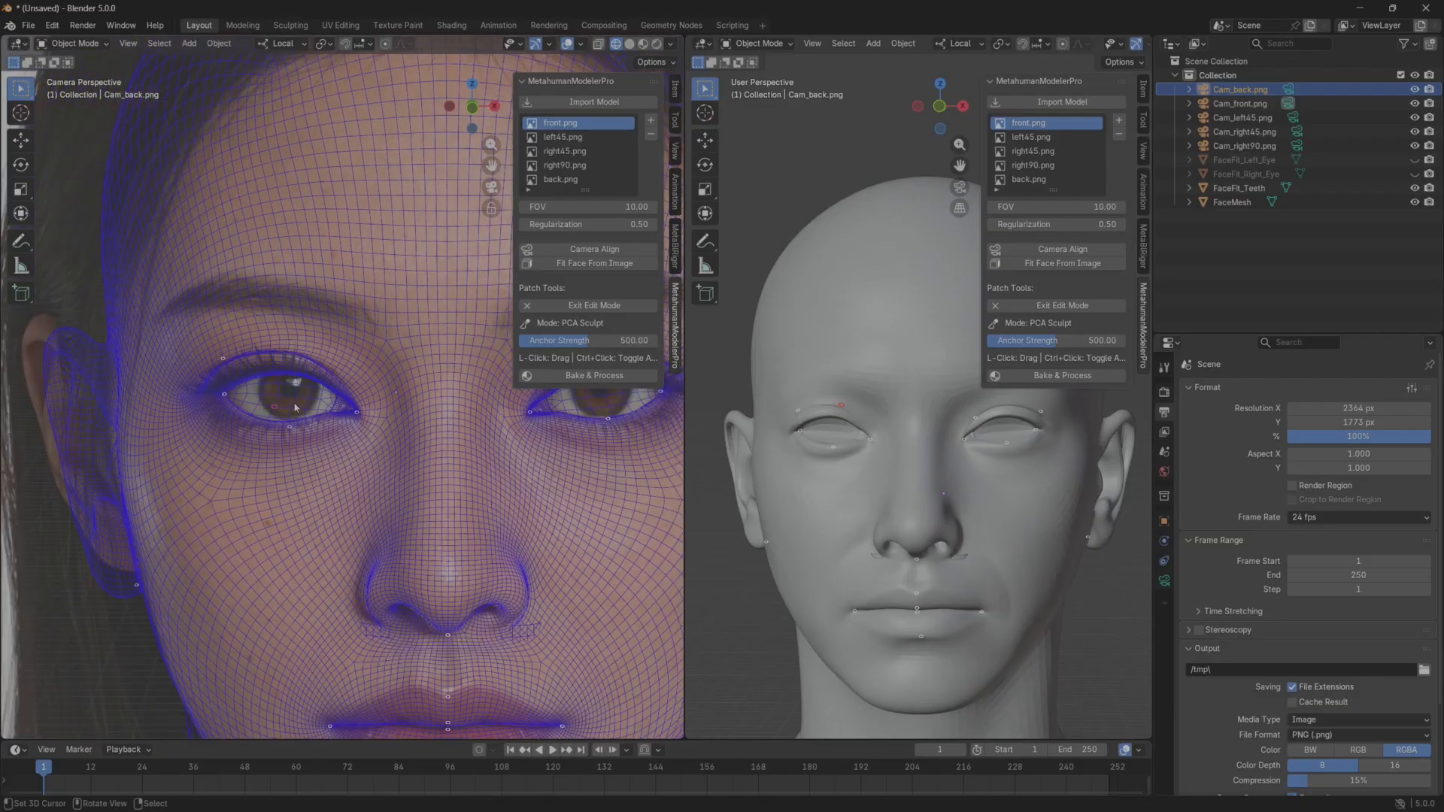
middle_click_drag(865, 453, 820, 487)
scroll(880, 459, "up", 6)
scroll(903, 438, "down", 8)
scroll(442, 489, "down", 3)
middle_click_drag(441, 487, 373, 478, "shift")
scroll(391, 471, "up", 3)
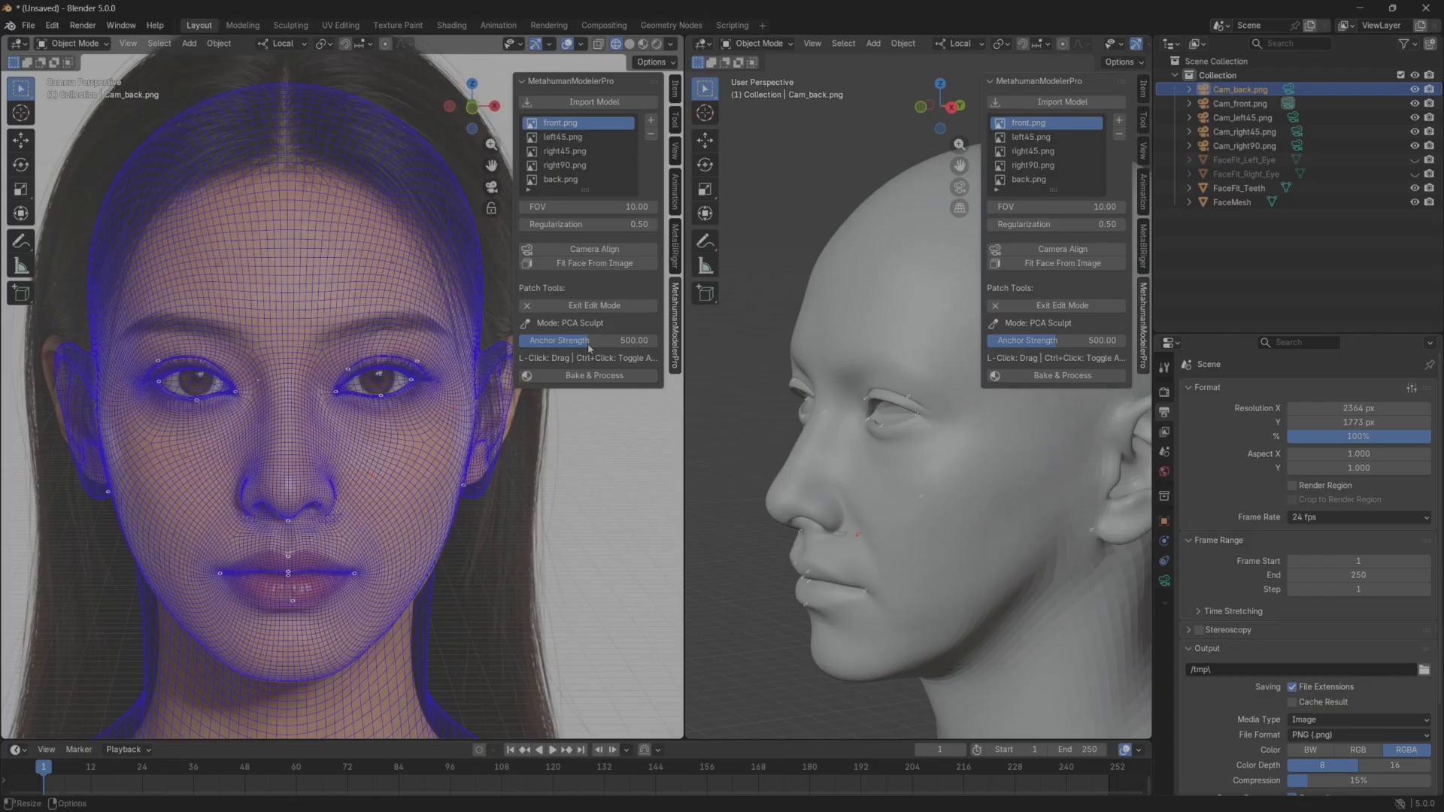
Exit the PCA Sculpt edit mode and switch to the left45.png reference.
left_click(594, 305)
left_click(563, 137)
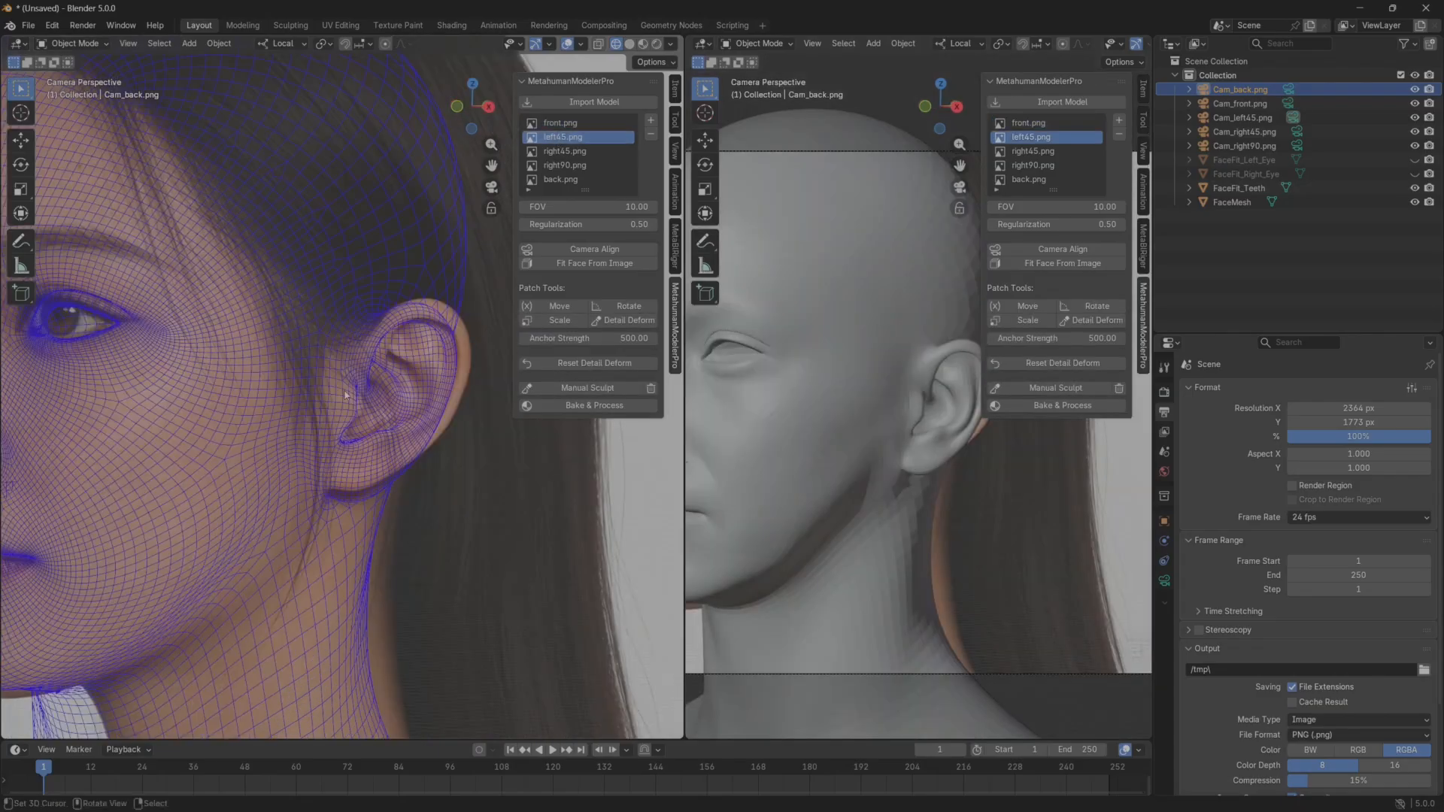
middle_click_drag(208, 450, 295, 445, "shift")
scroll(295, 442, "up", 3)
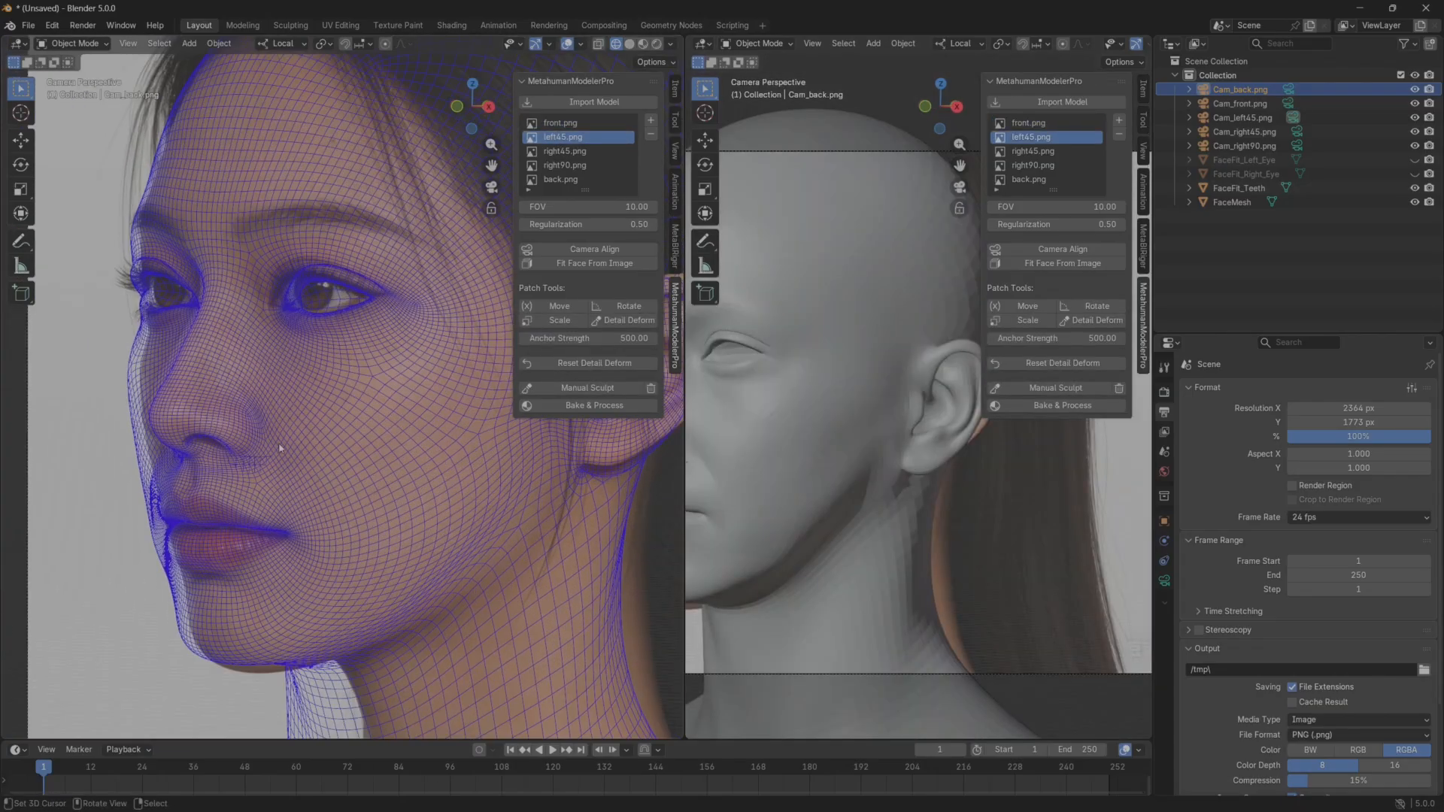
middle_click_drag(268, 543, 203, 561, "shift")
Widen the wireframe viewport and frame the face over the left45.png reference in camera view.
left_click_drag(687, 404, 881, 408)
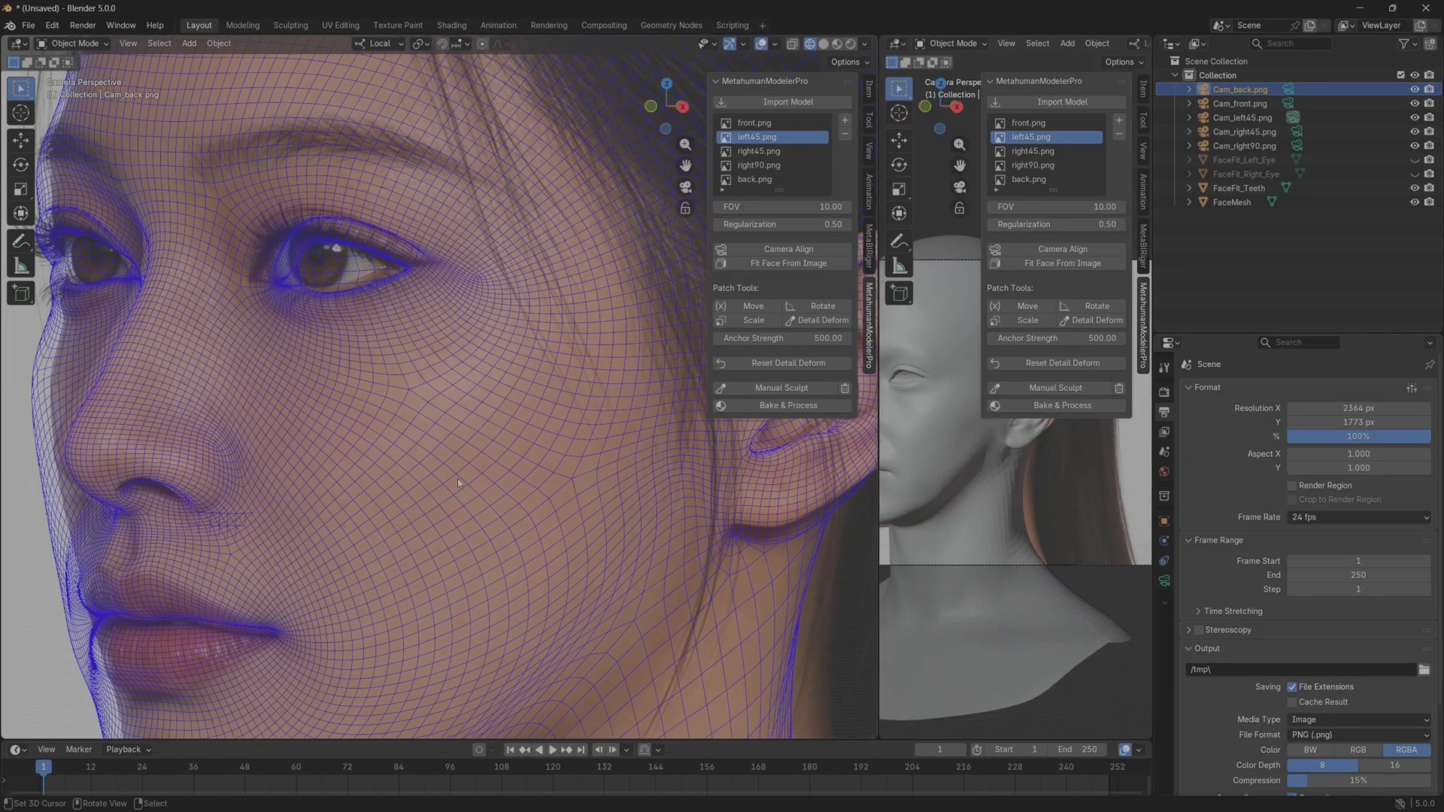
scroll(425, 517, "down", 3)
middle_click(425, 518)
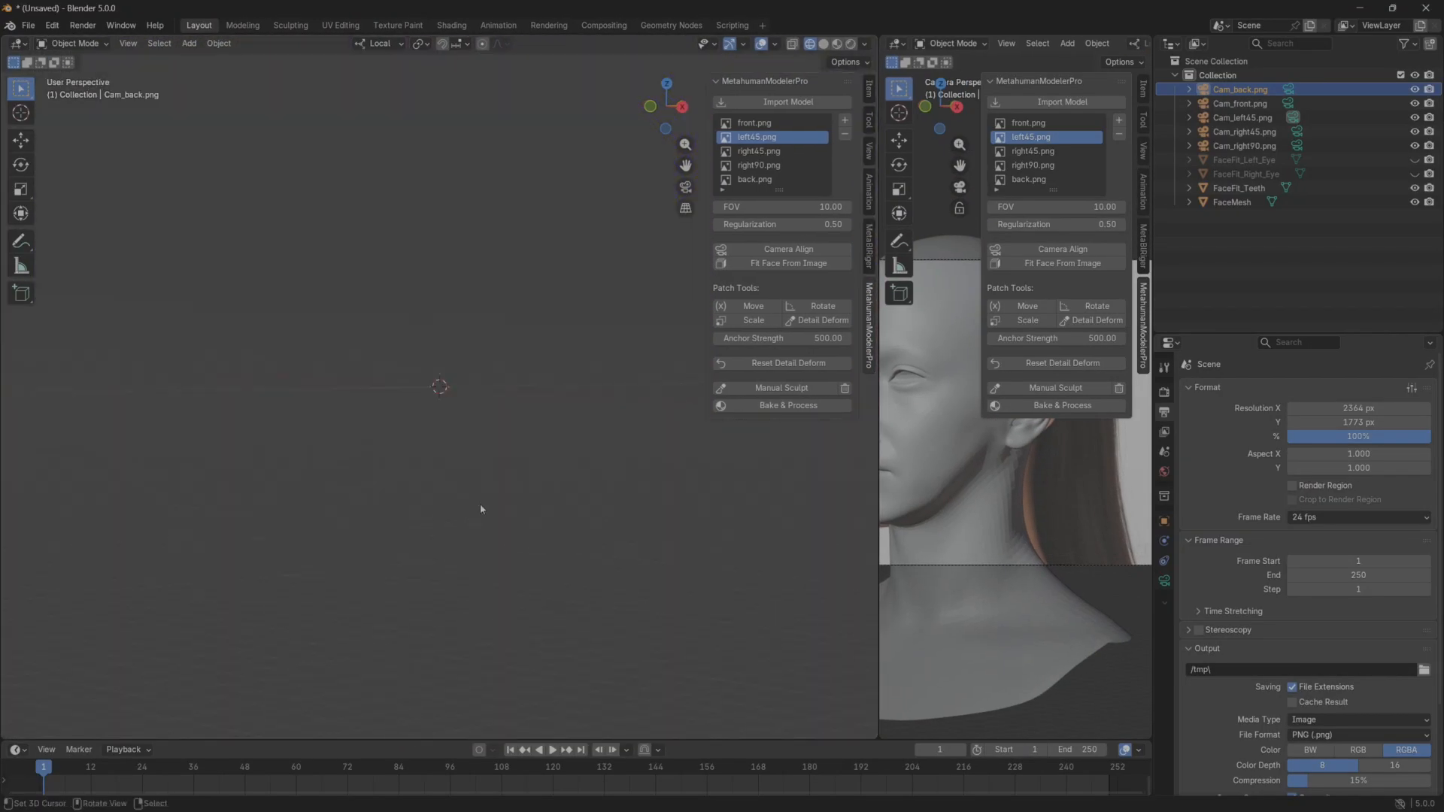
key("KP_0")
scroll(485, 504, "up", 3)
middle_click_drag(488, 503, 459, 487, "shift")
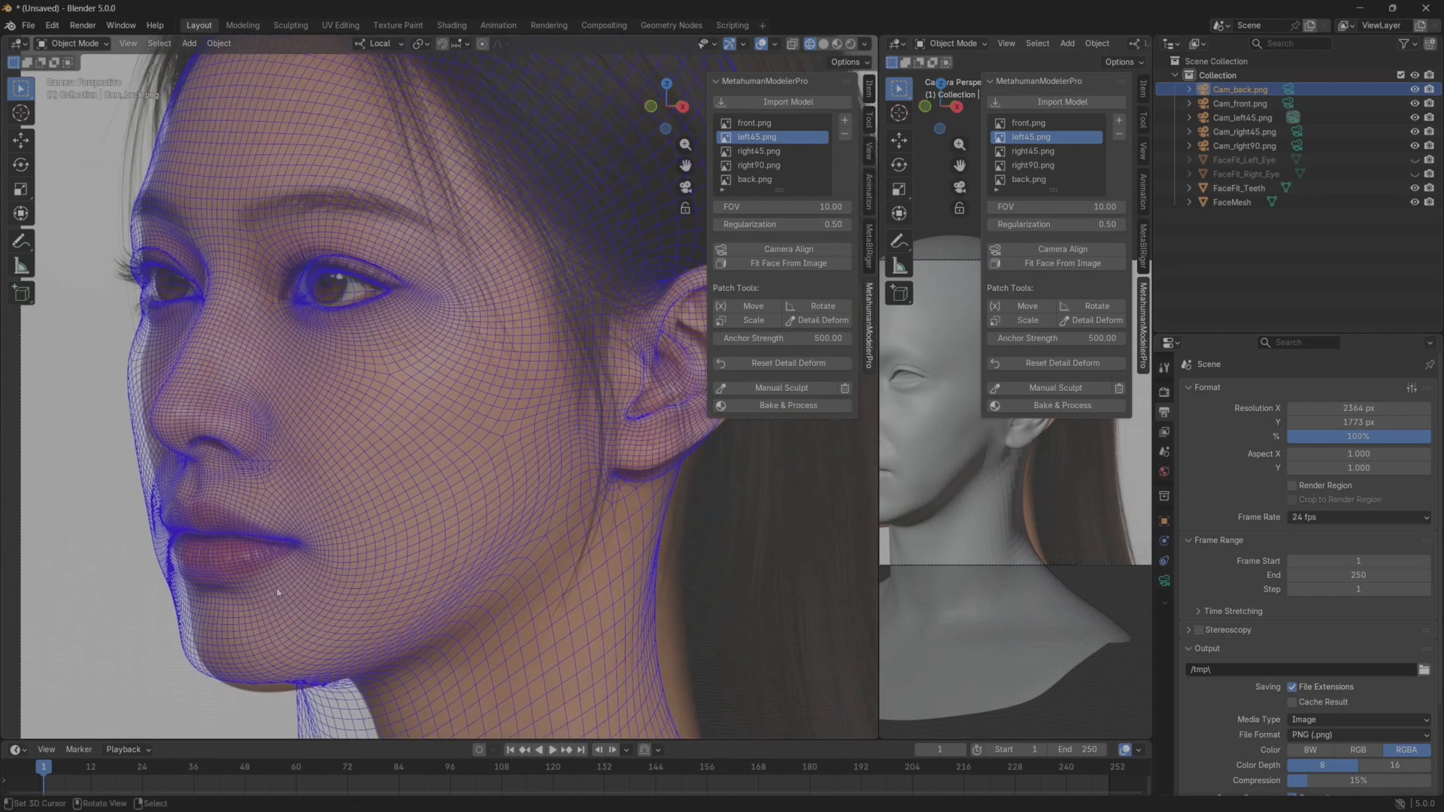
Place the 3D cursor at the left corner of the mouth and set the transform pivot point to 3D Cursor.
right_click(301, 543, "shift")
left_click(425, 43)
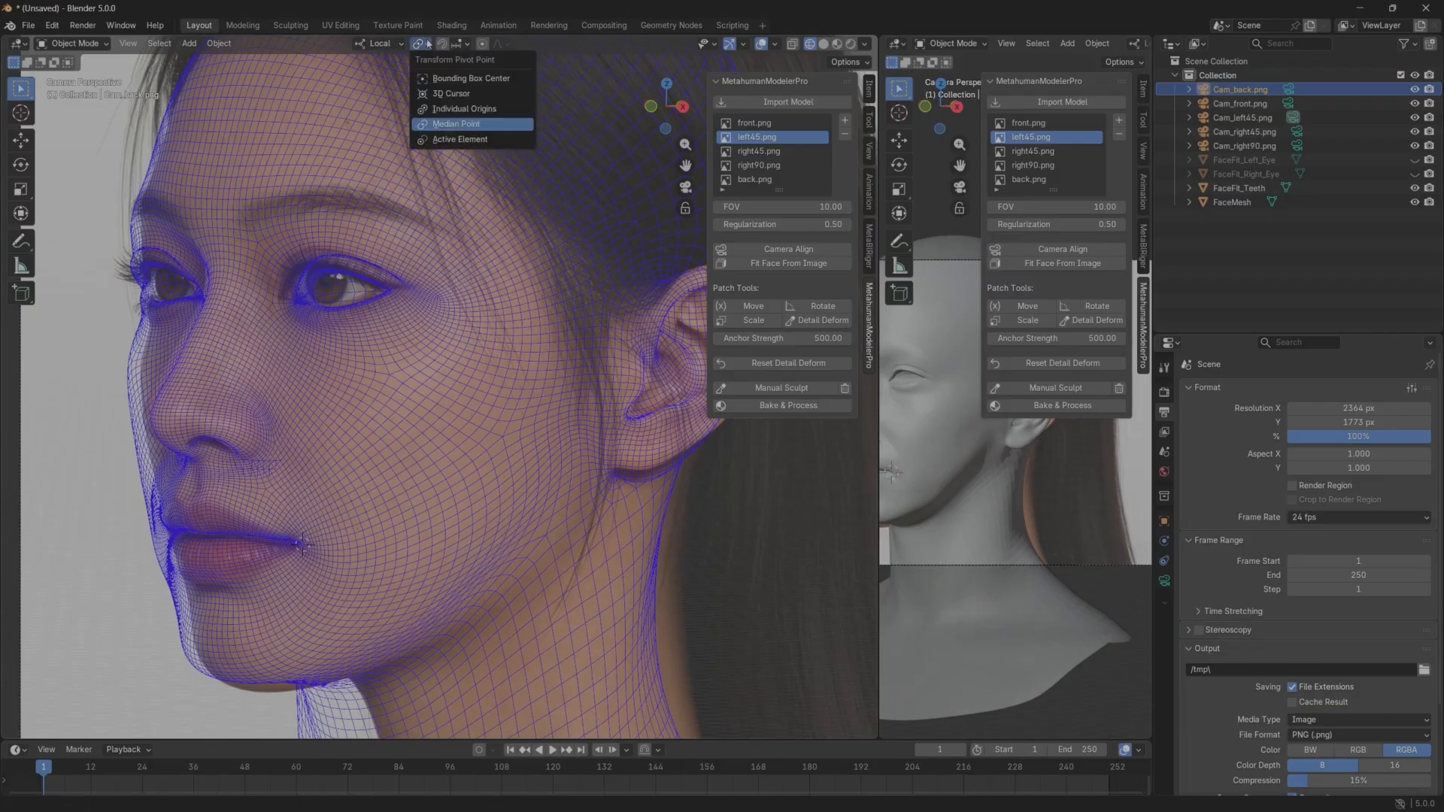
left_click(451, 95)
Enable Camera to View and rotate Cam_left45.png about the mouth corner with trackball rotation to align the mesh with the reference.
left_click(871, 152)
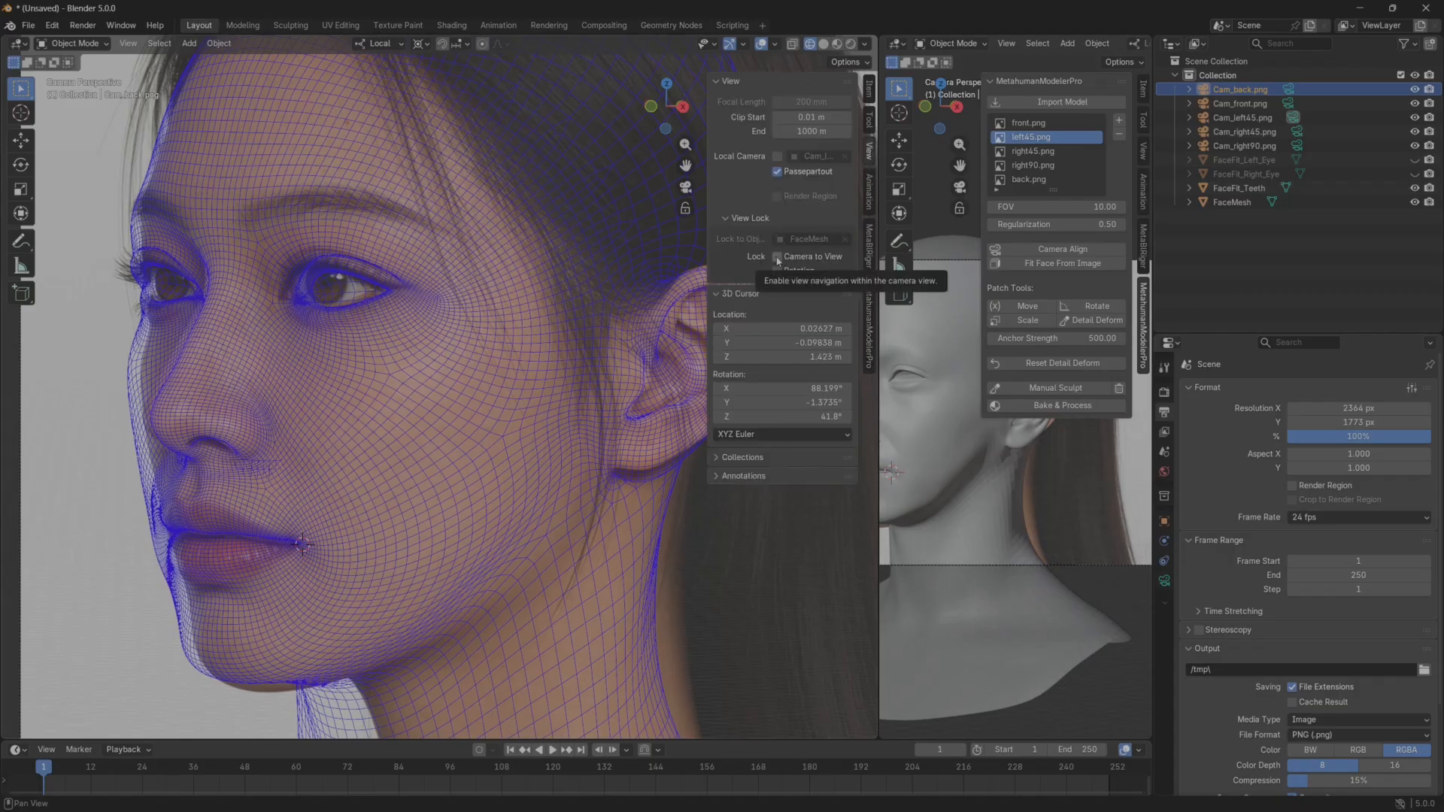
left_click(1241, 119)
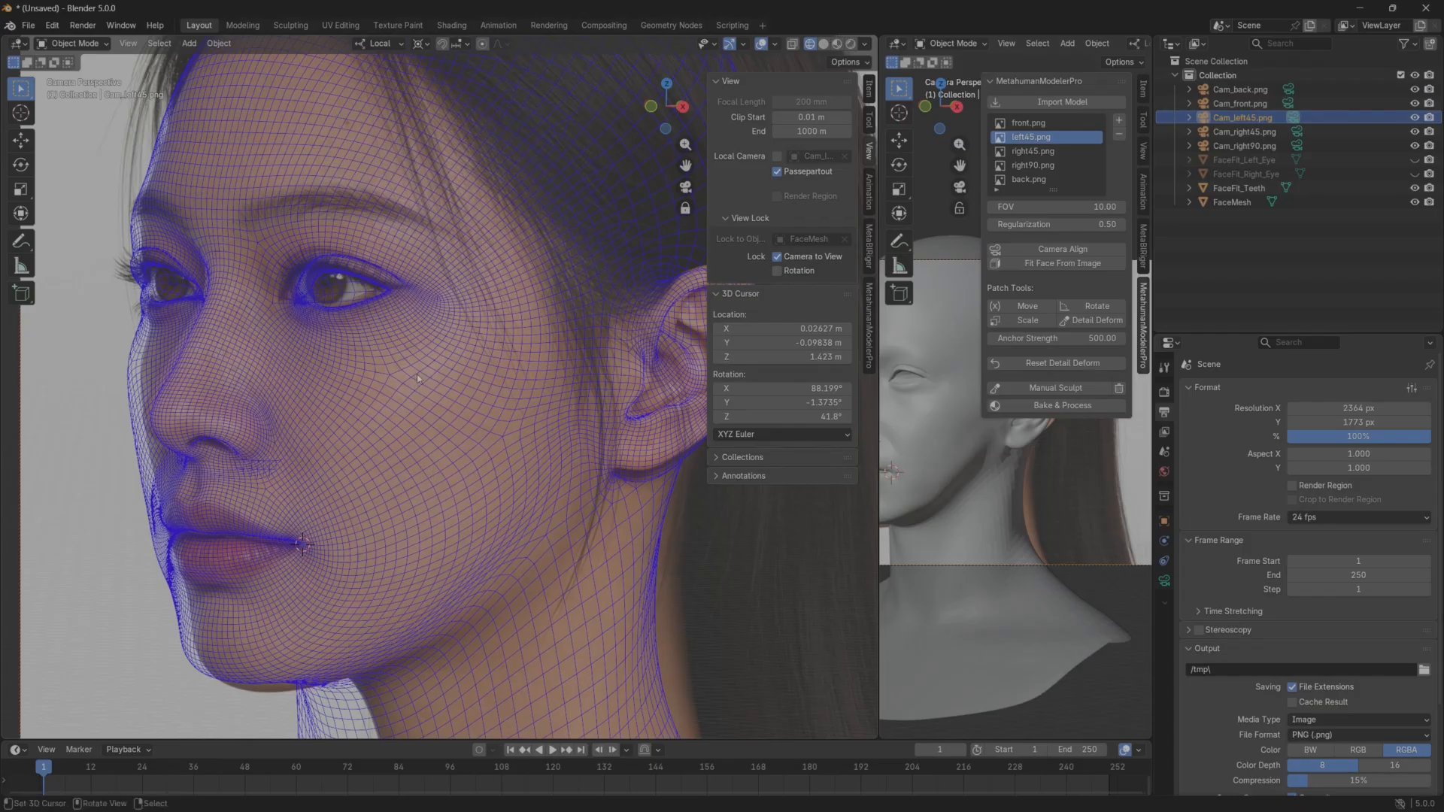
key("r")
key("r")
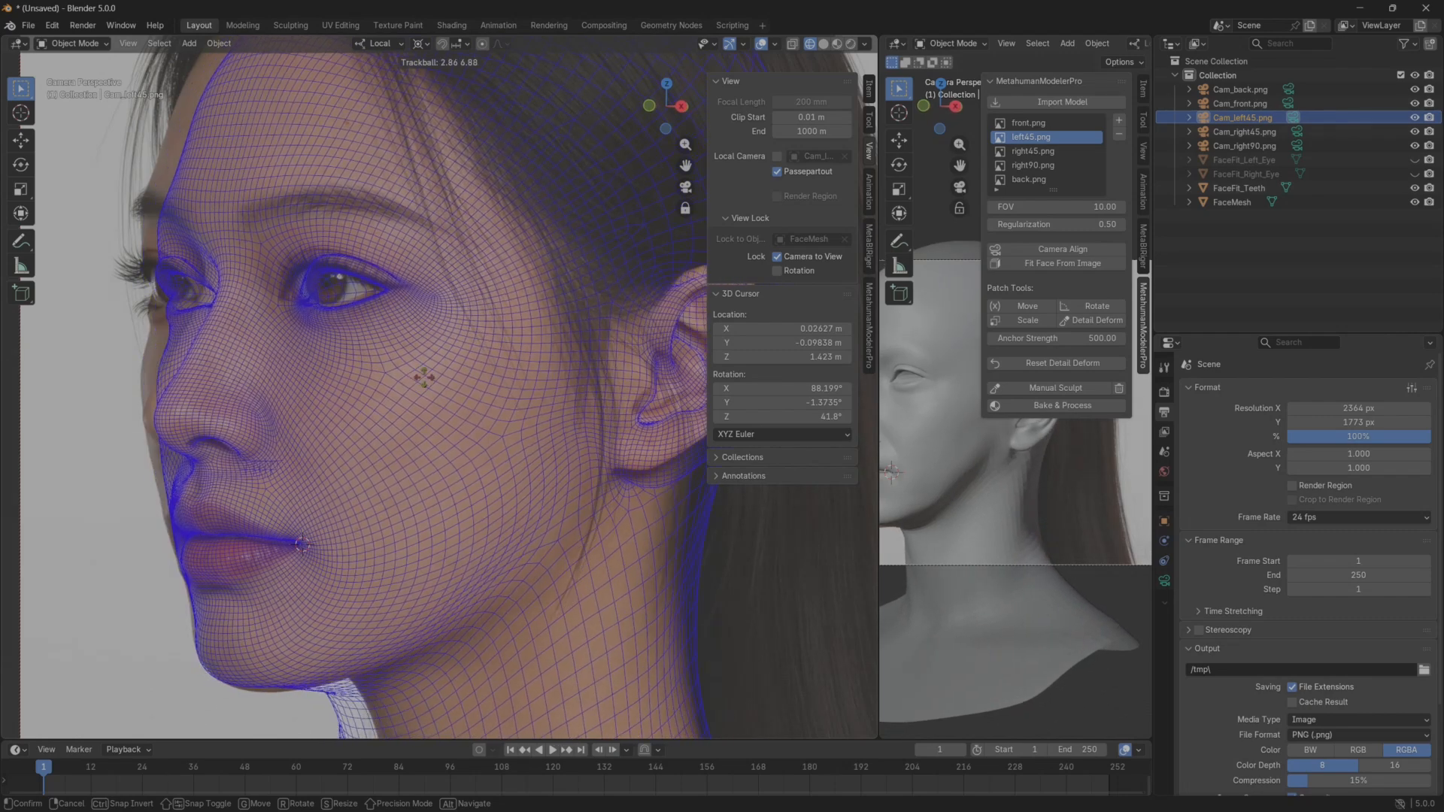
key("r")
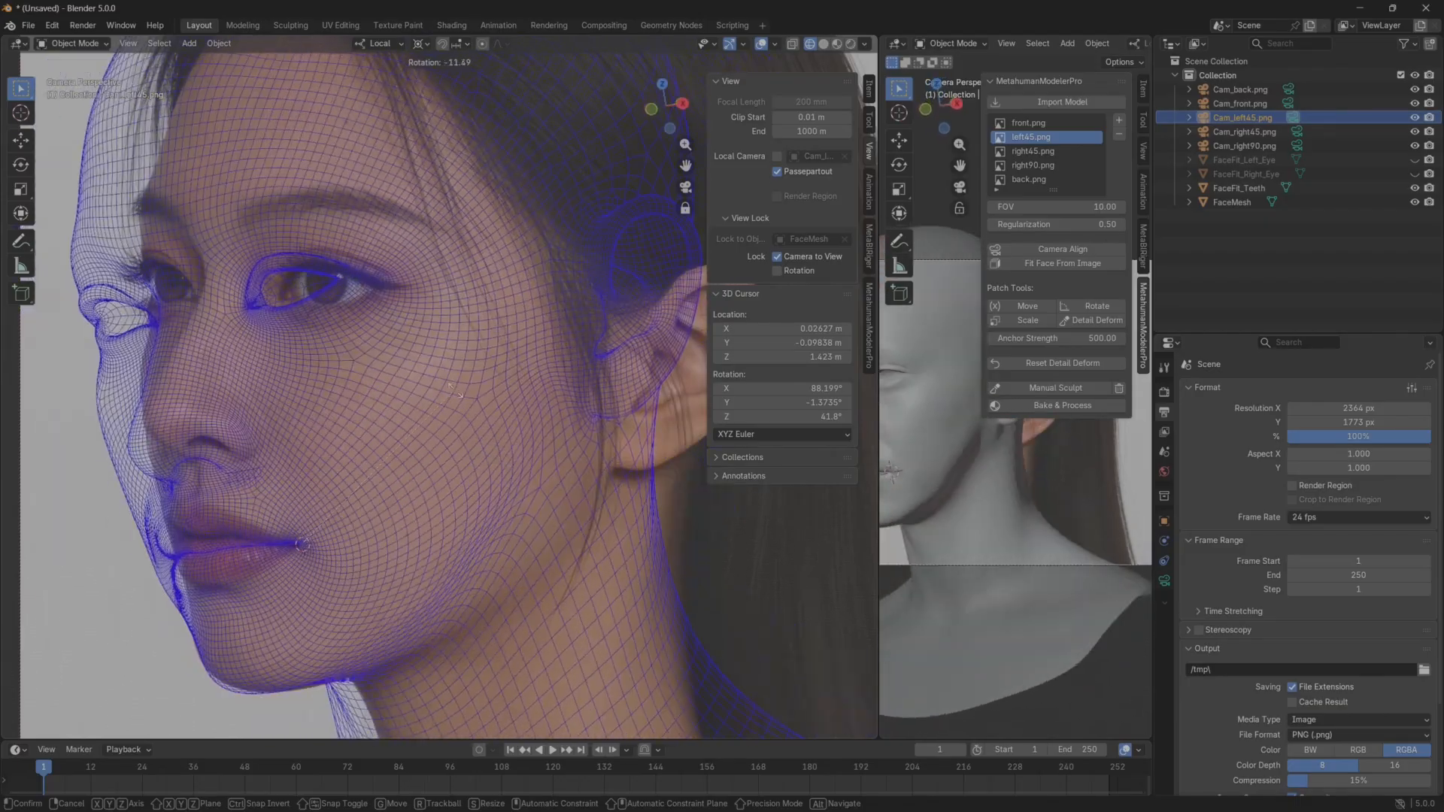
key("r")
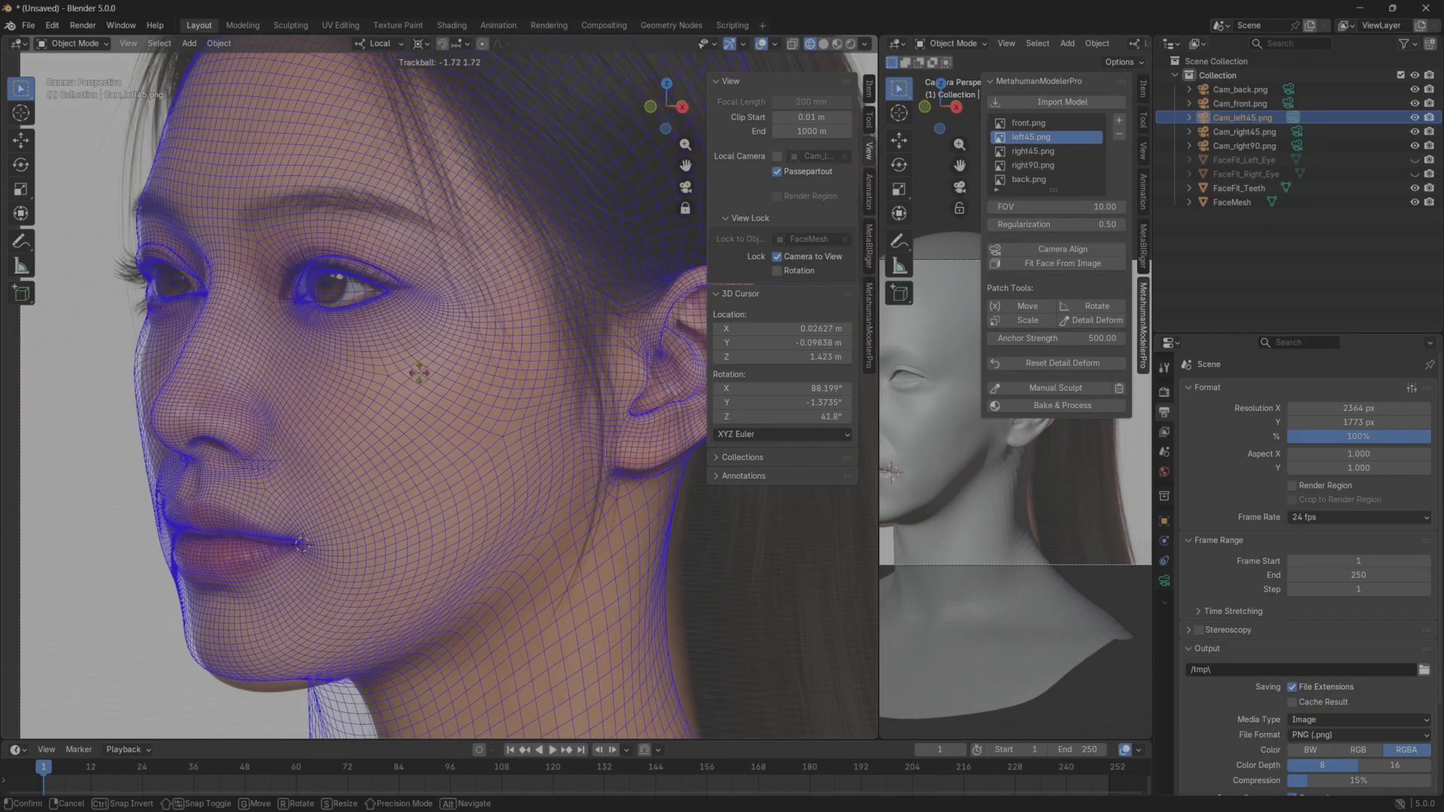
left_click(422, 376)
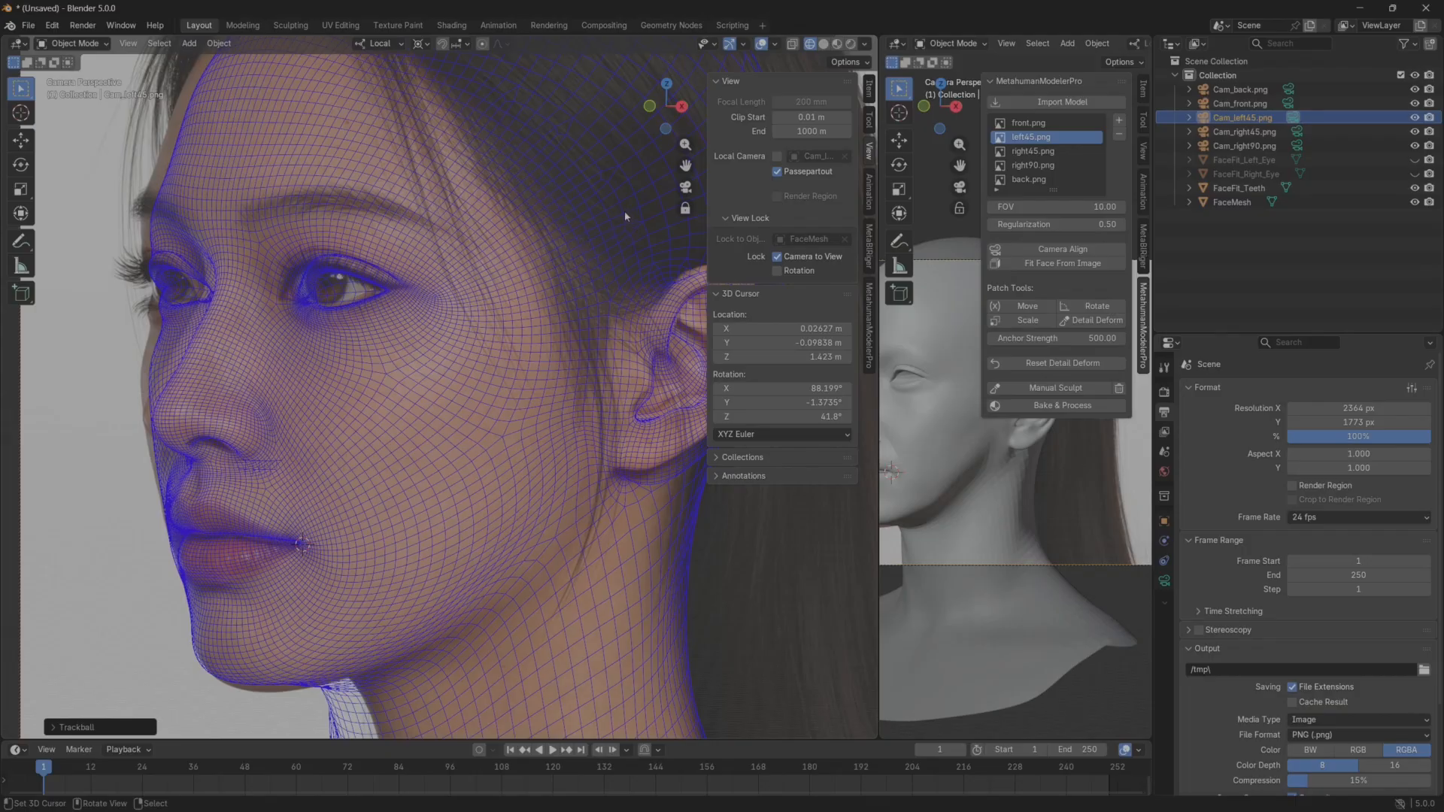
Rotate and scale Cam_left45.png about the 3D cursor to match the mesh's tilt and size to the reference face.
key("r")
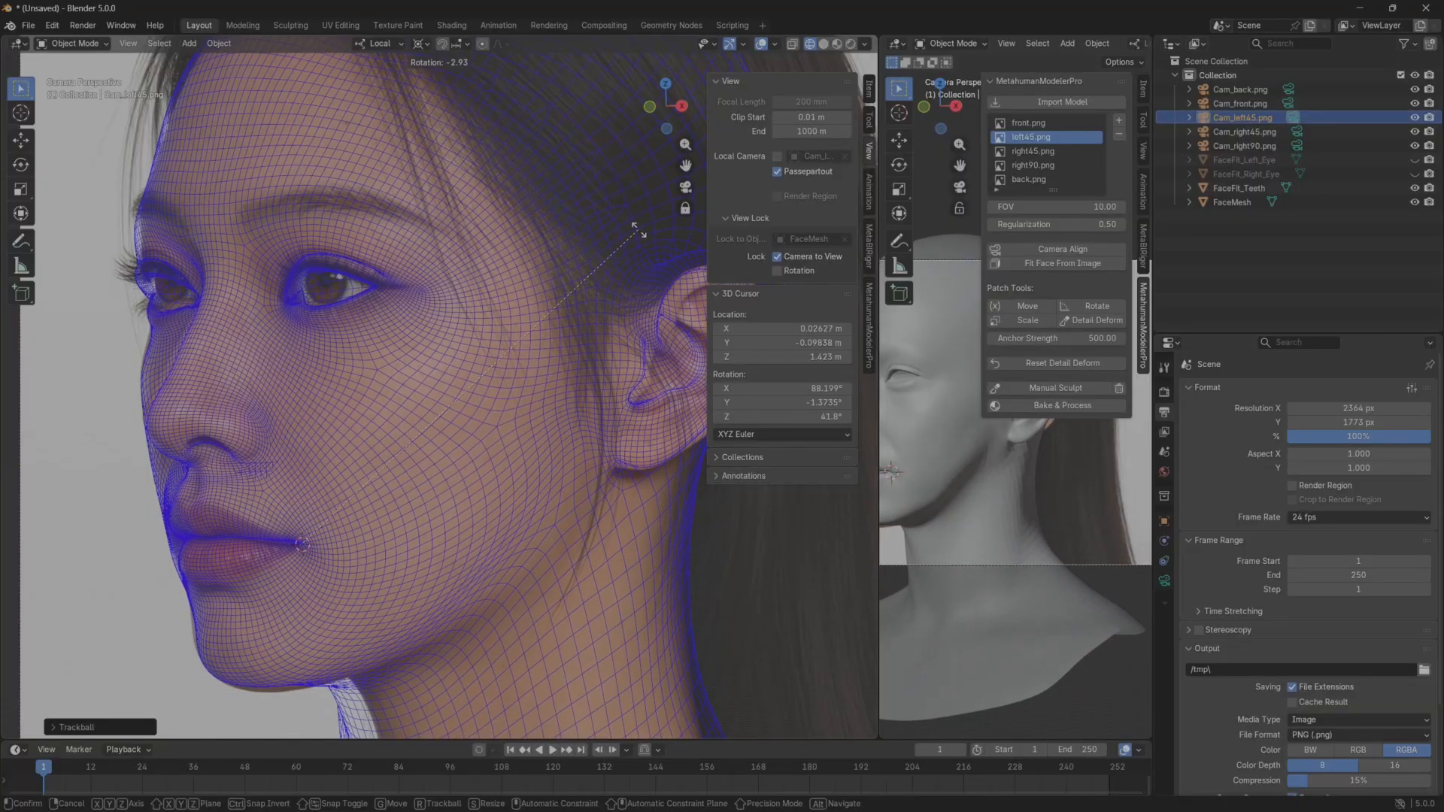
key("s")
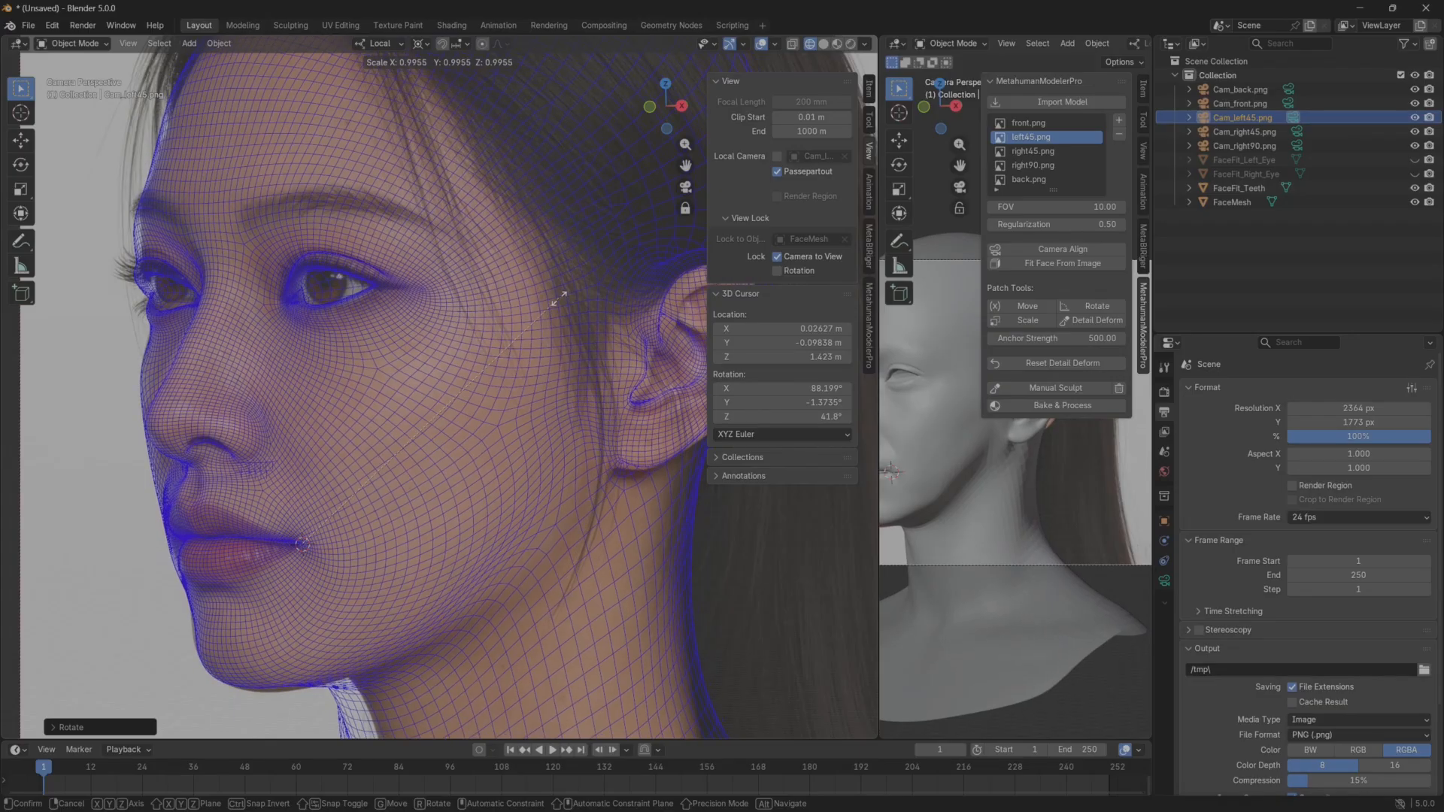
left_click(556, 302)
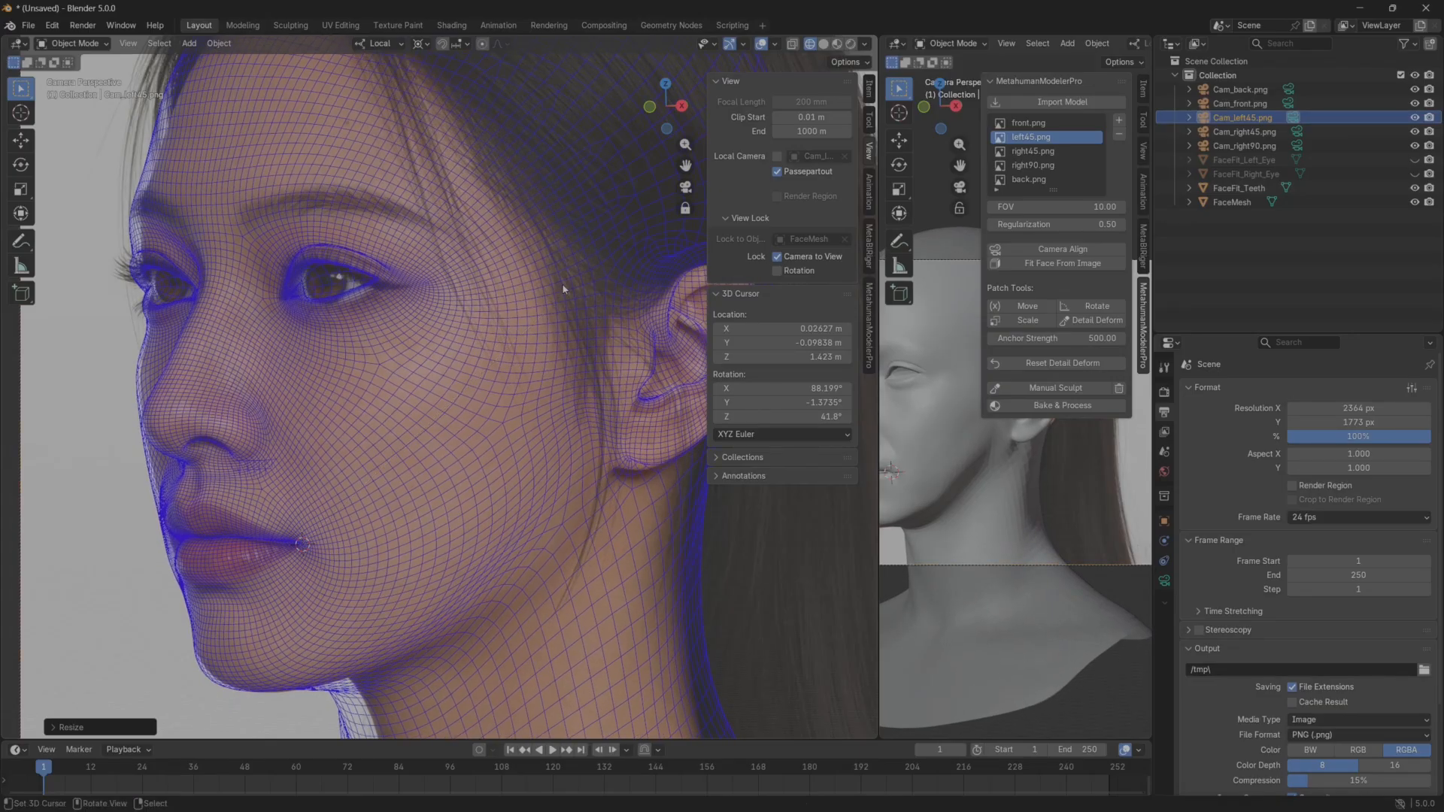
key("r")
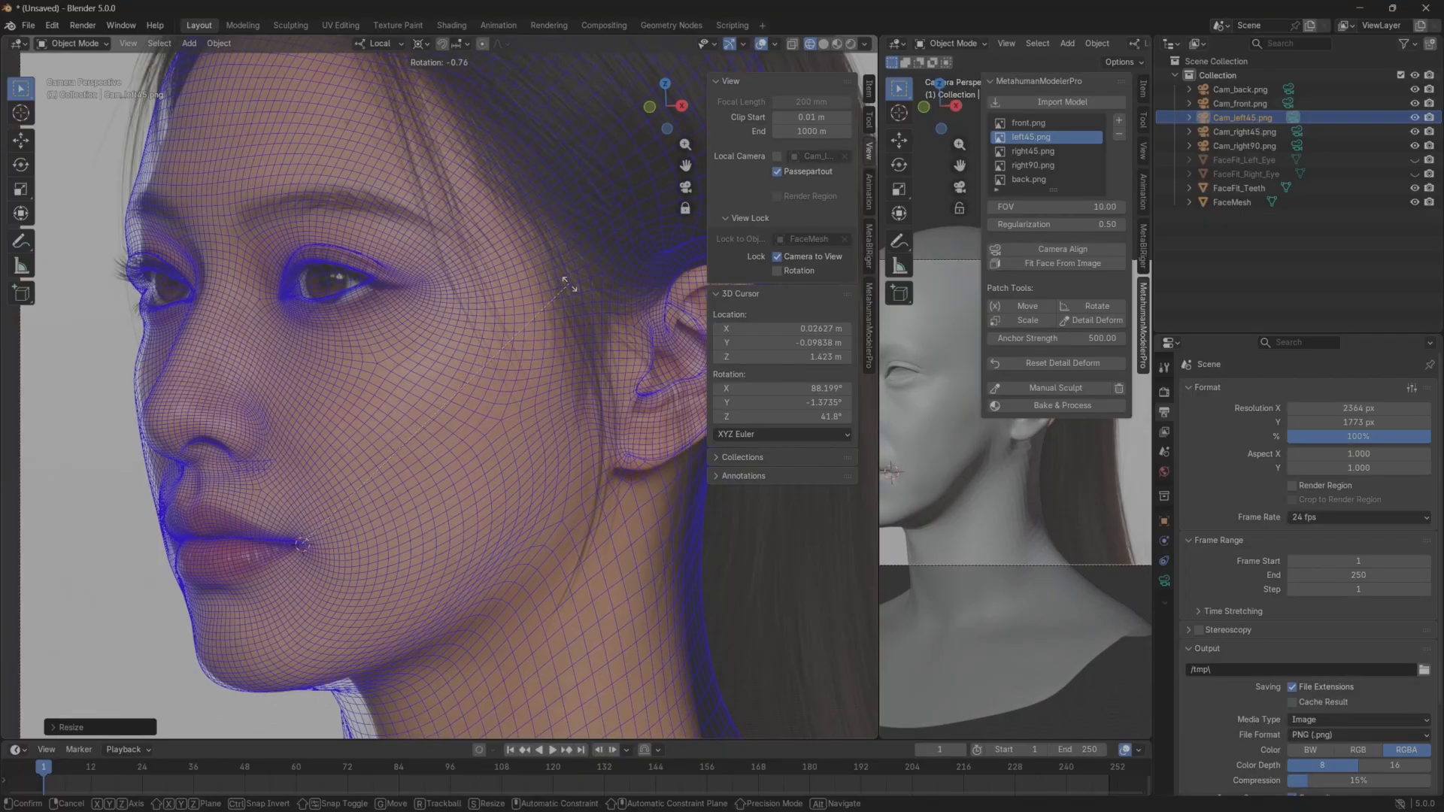
left_click(571, 277)
Fine-tune the position and rotation of Cam_left45.png to line the mesh up with the reference, and turn off Camera to View.
middle_click_drag(467, 329, 496, 343, "shift")
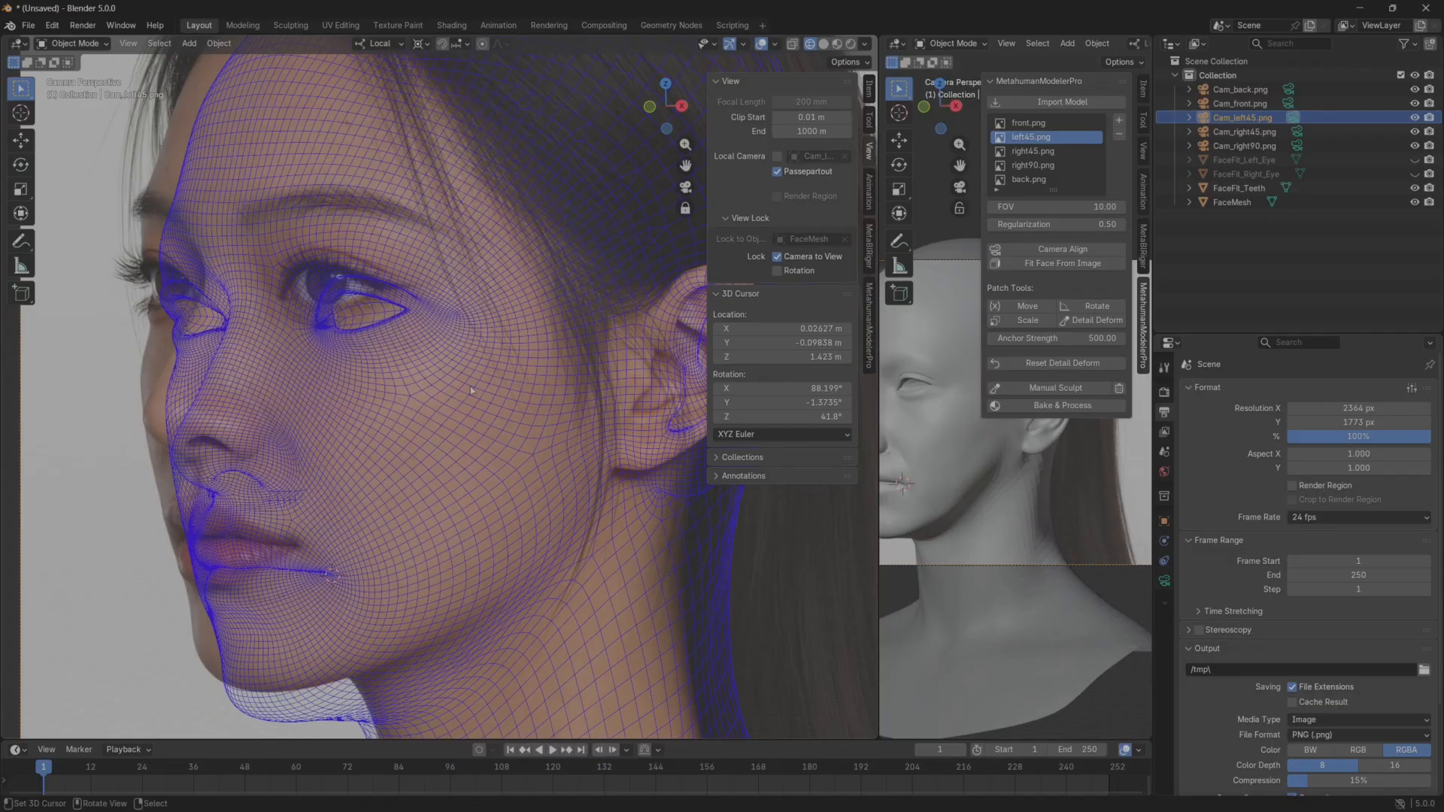
mouse_move(471, 391)
middle_mouse_down()
mouse_move(436, 362)
mouse_move(459, 373)
middle_mouse_up()
key("r")
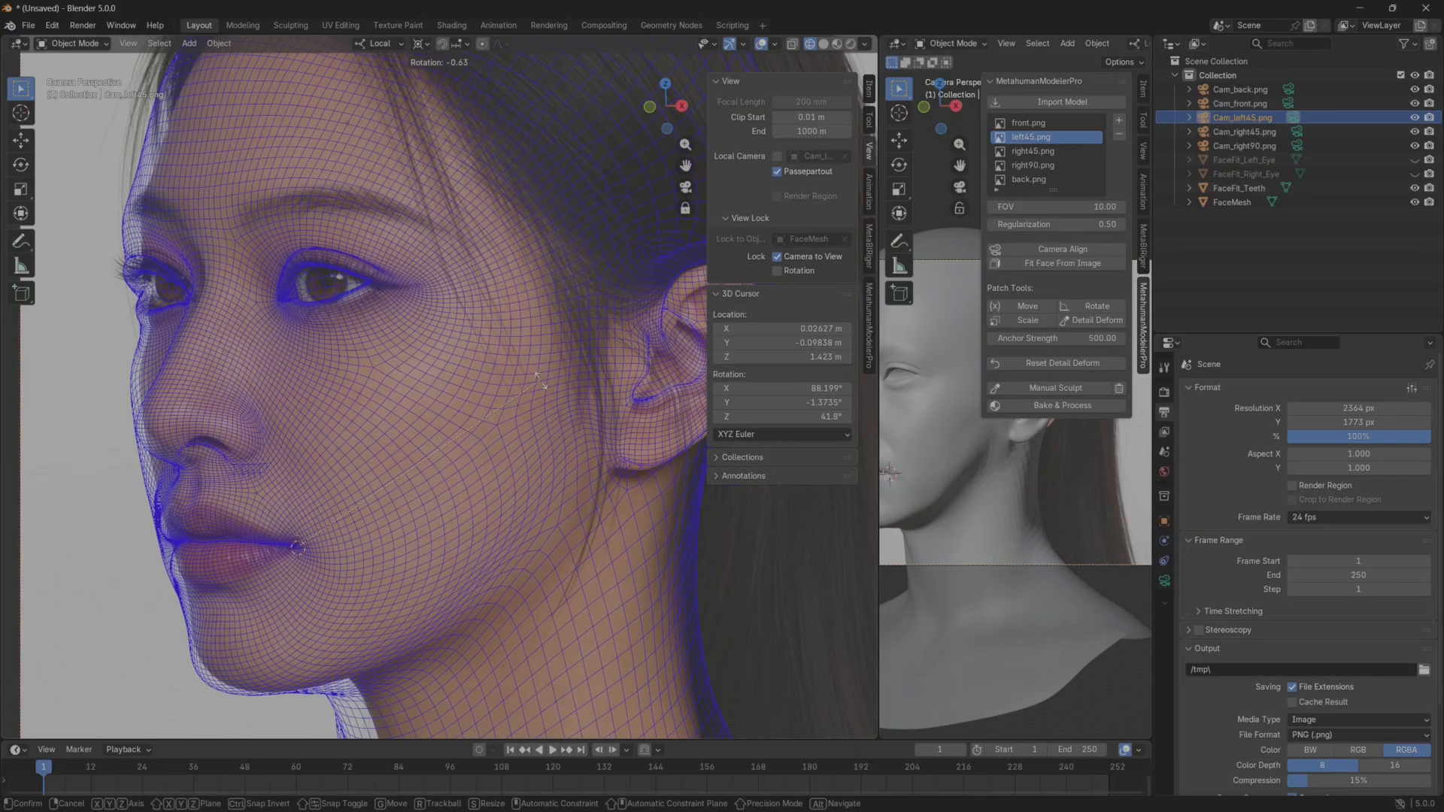
key("r")
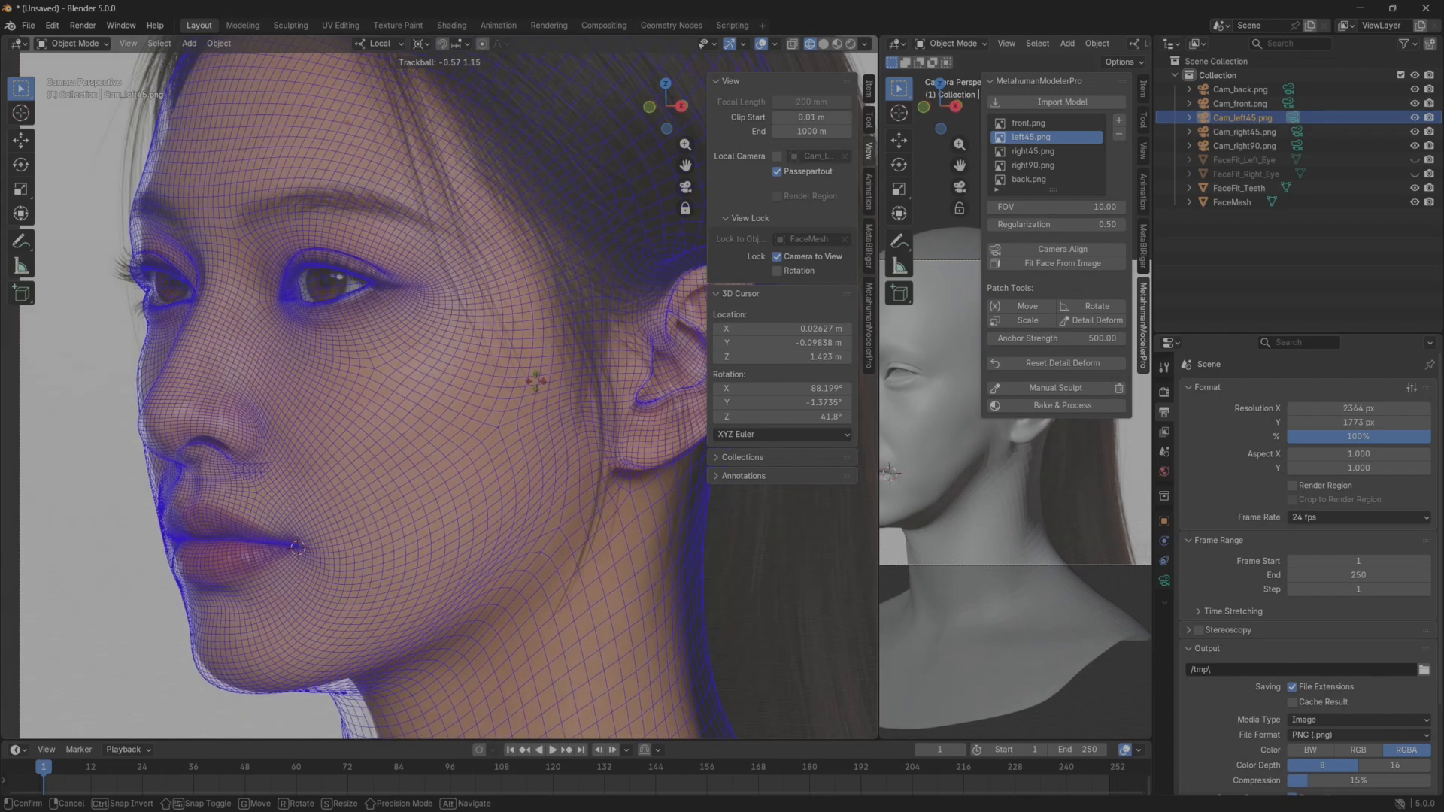
left_click(537, 381)
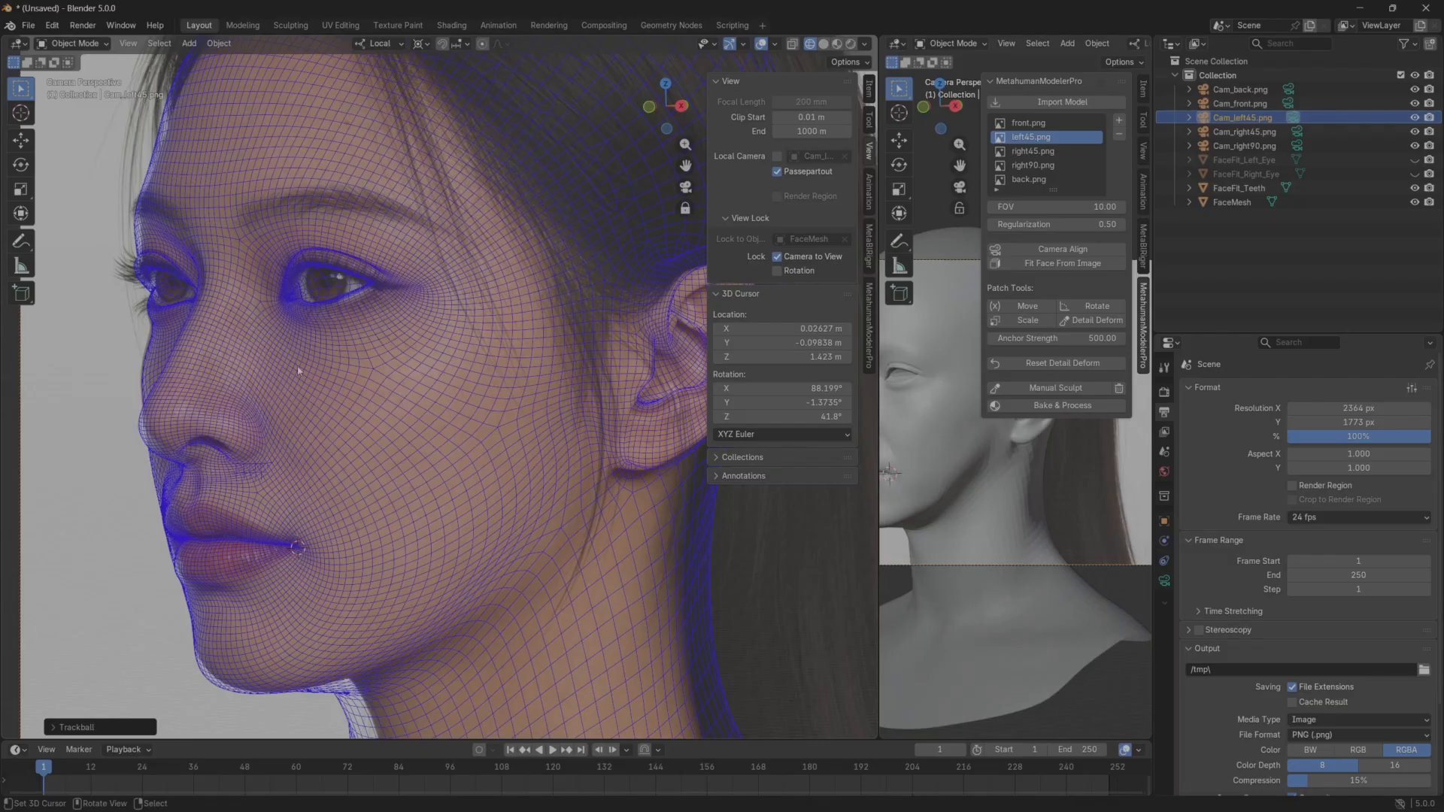
left_click(778, 258)
scroll(339, 400, "up", 2)
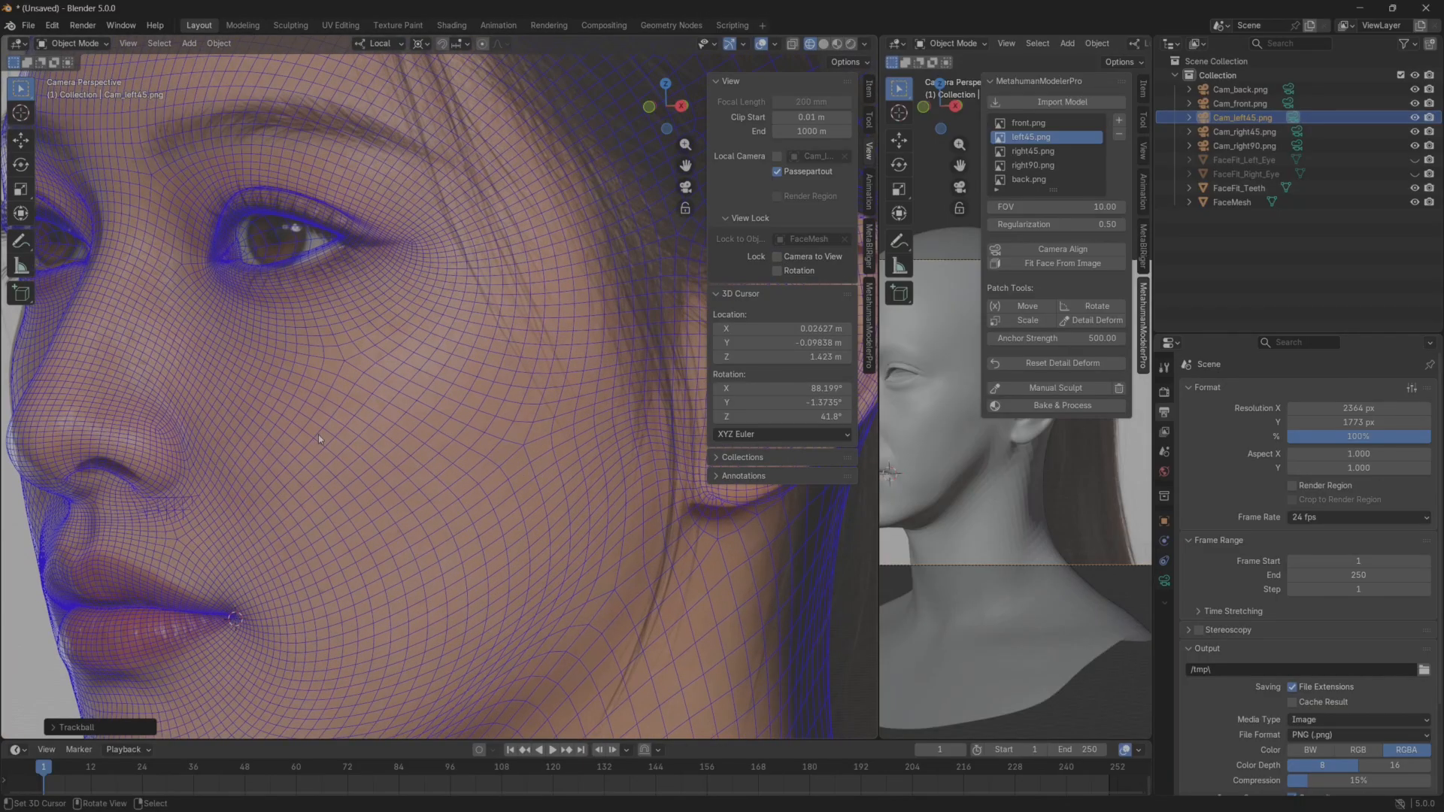
Start Detail Deform on left45.png and adjust the mesh points under the nose and along the nose bridge to the reference outline.
middle_click_drag(339, 400, 442, 429, "shift")
scroll(380, 423, "down", 1)
scroll(376, 421, "up", 1)
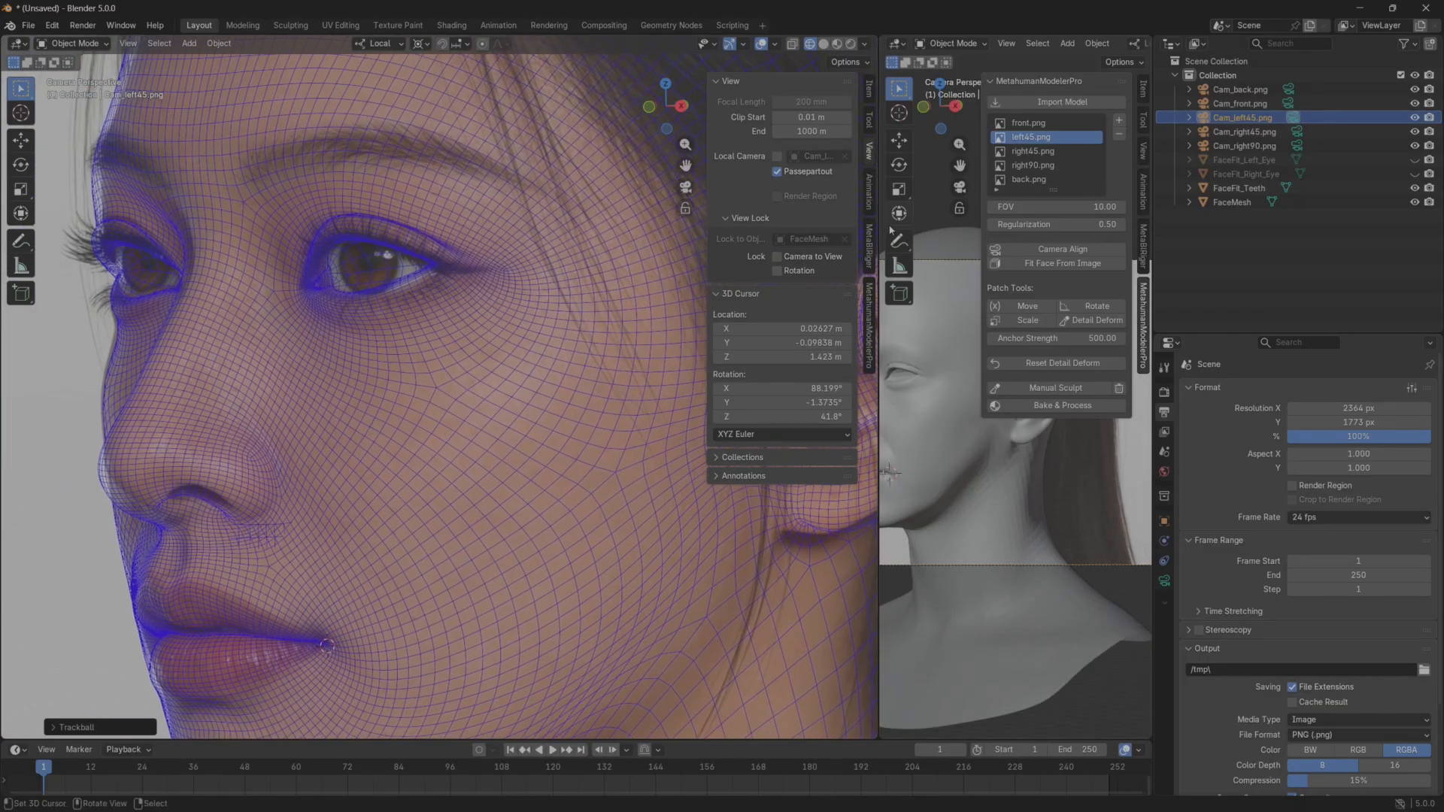
left_click(869, 324)
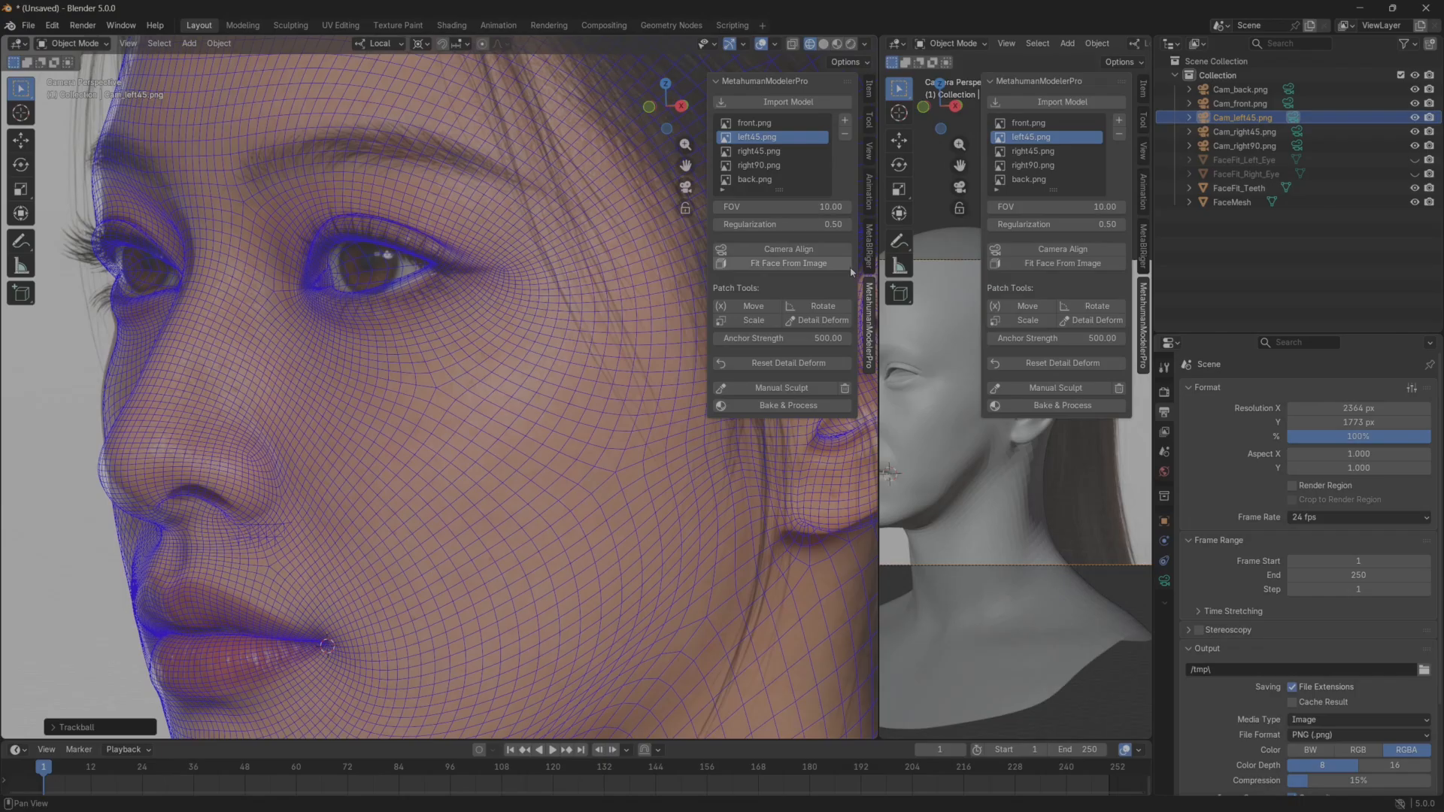
left_click(818, 320)
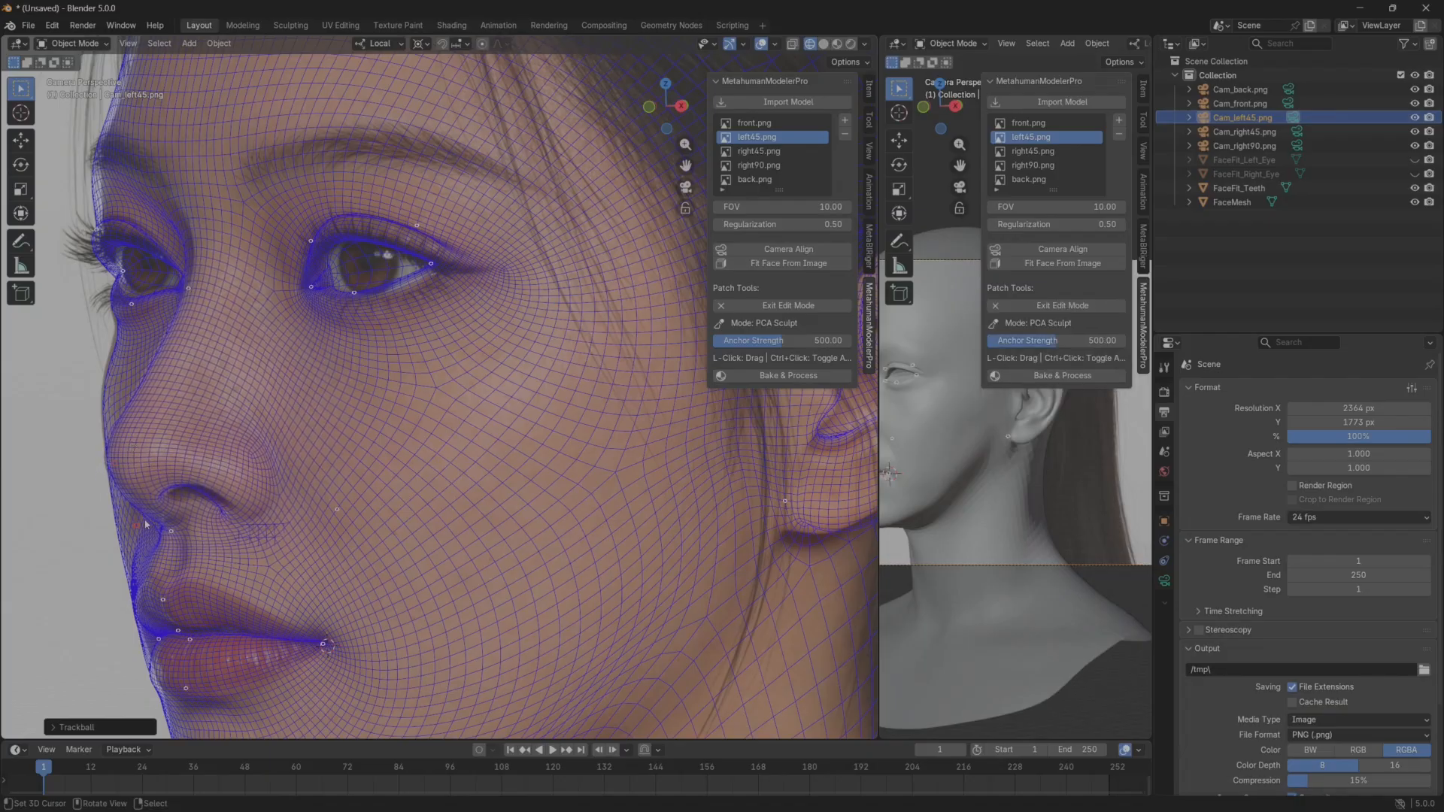
left_click_drag(154, 514, 156, 503)
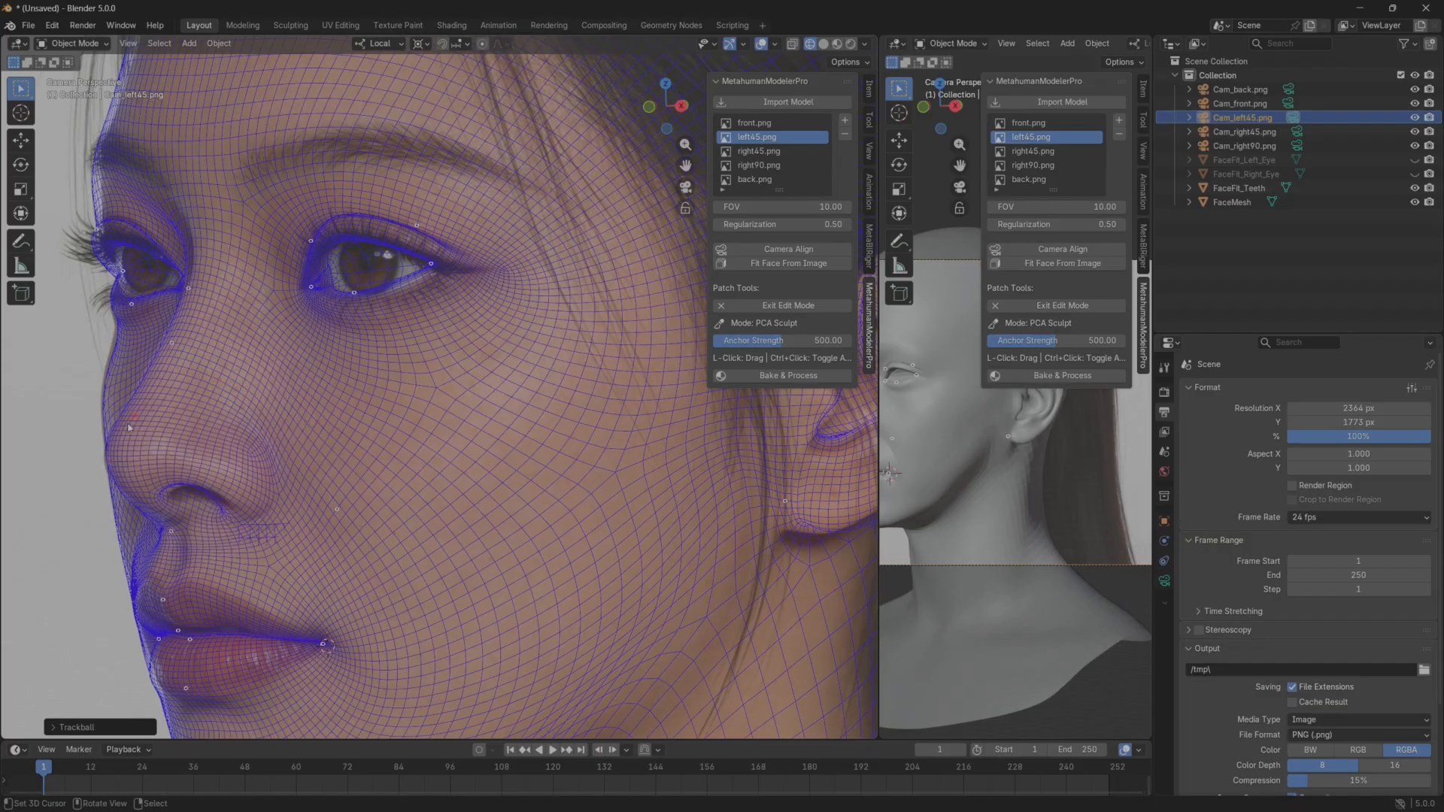
left_click(129, 427, "ctrl")
Reshape the outer corner of the left eye in Detail Deform to match the reference, and exit the deform mode.
scroll(413, 297, "up", 3)
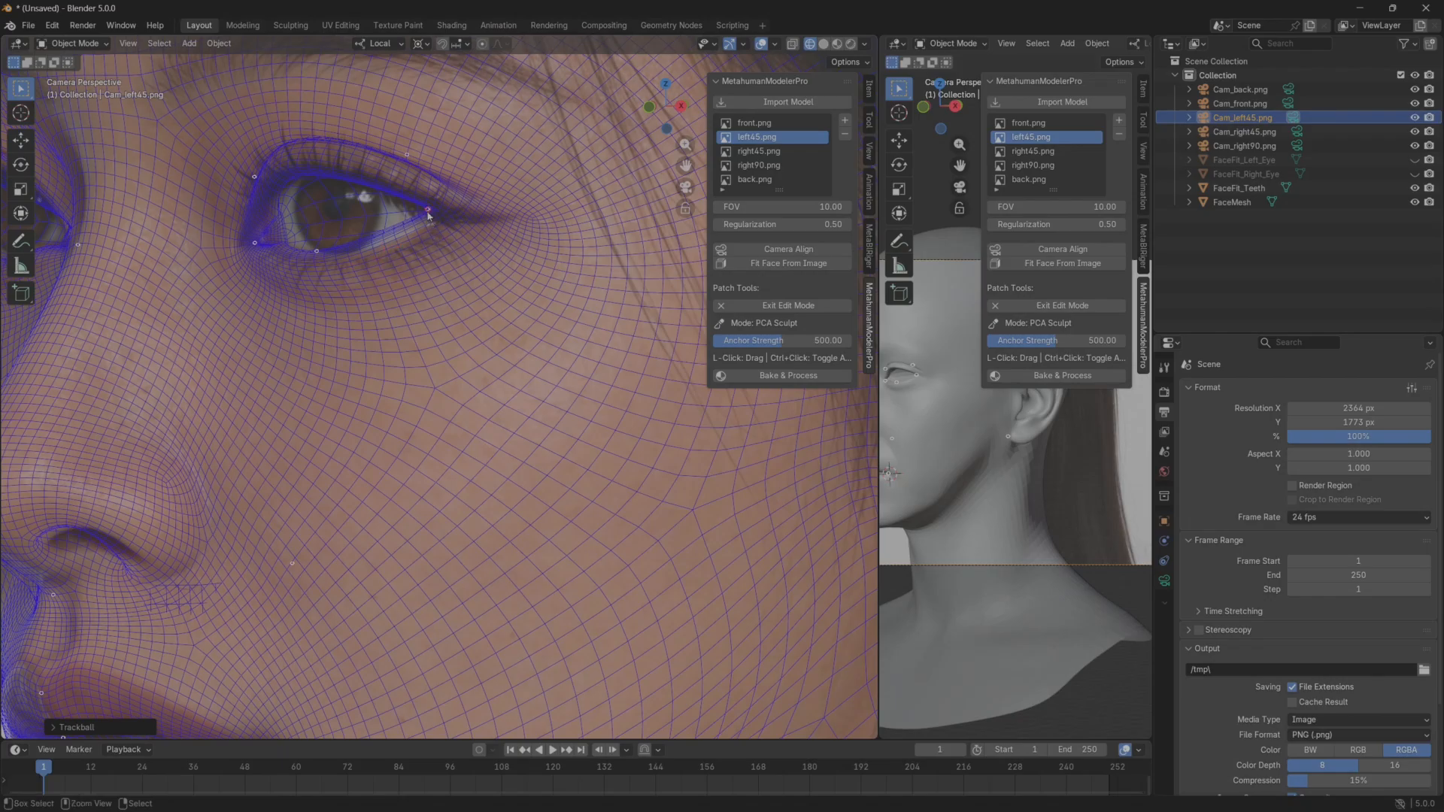
scroll(439, 247, "up", 3)
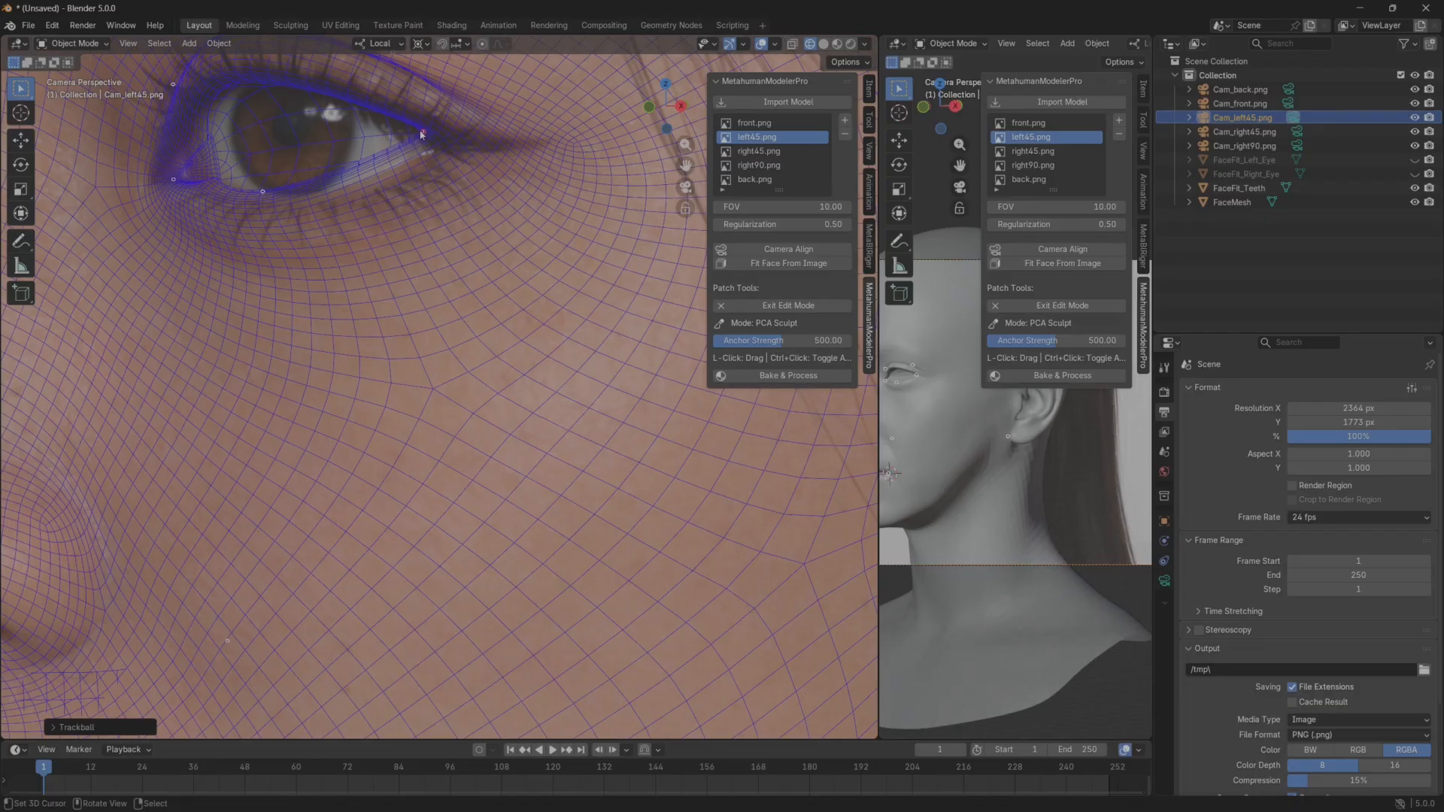
middle_click_drag(423, 137, 471, 310, "shift")
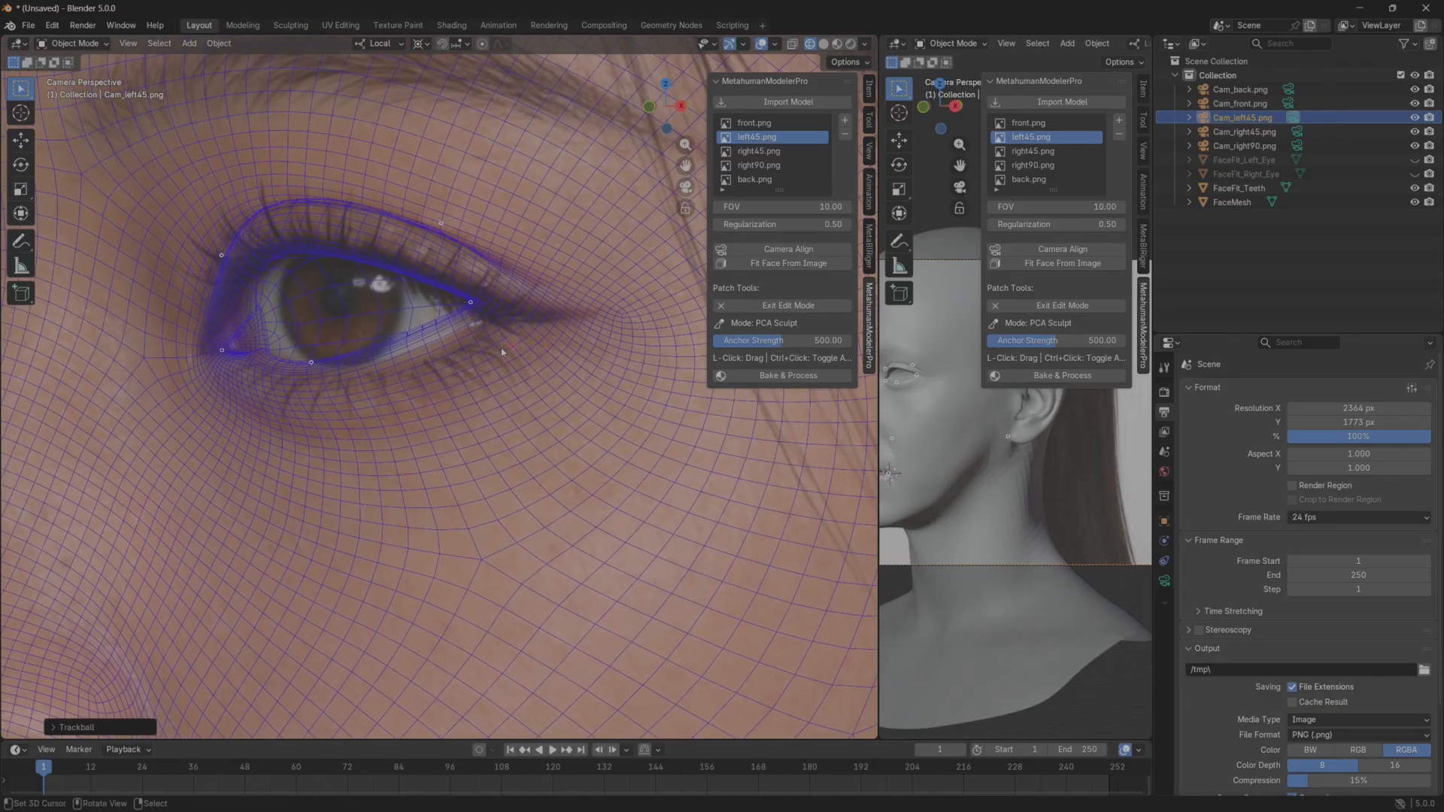
scroll(480, 257, "up", 2)
left_click_drag(481, 253, 485, 267)
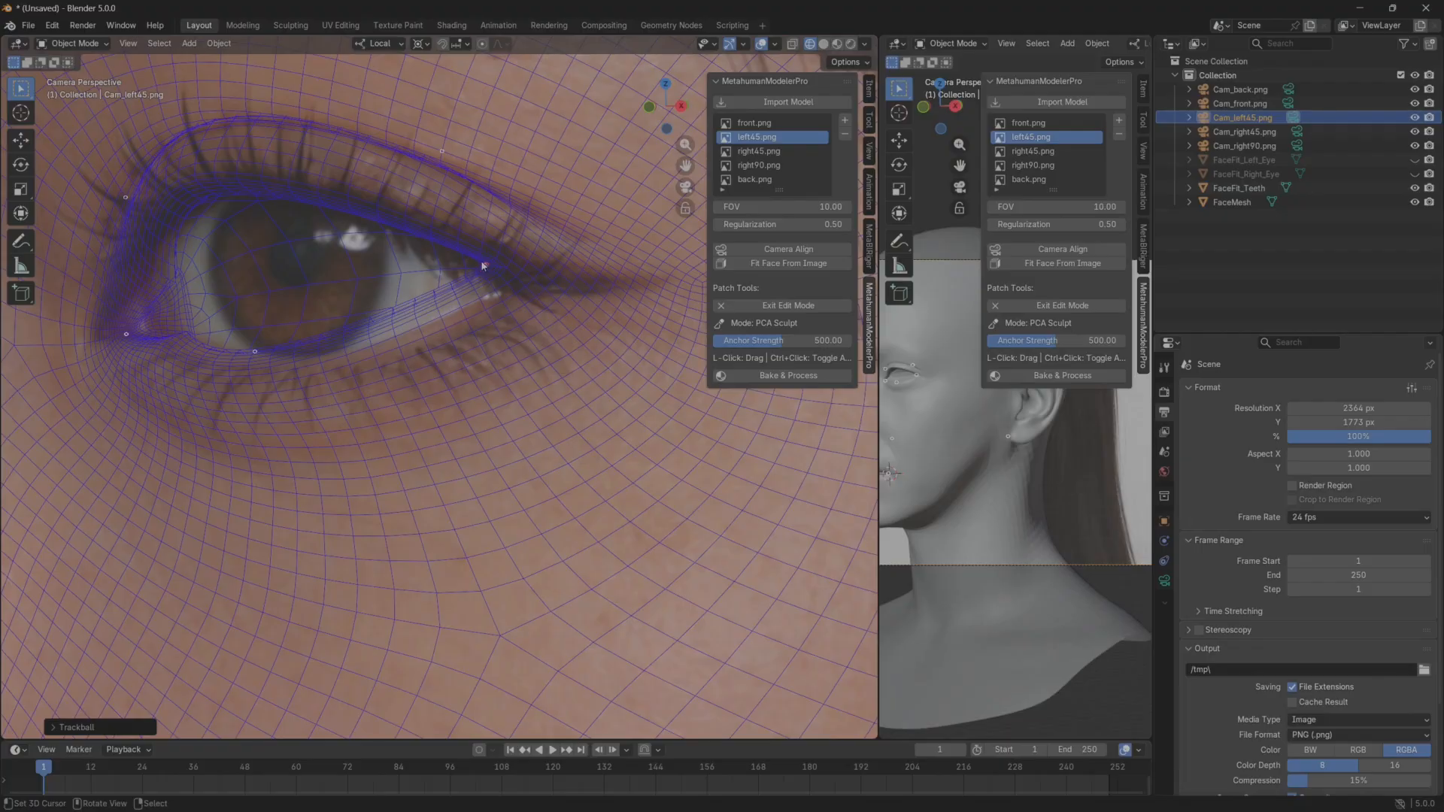
left_click(485, 312, "ctrl")
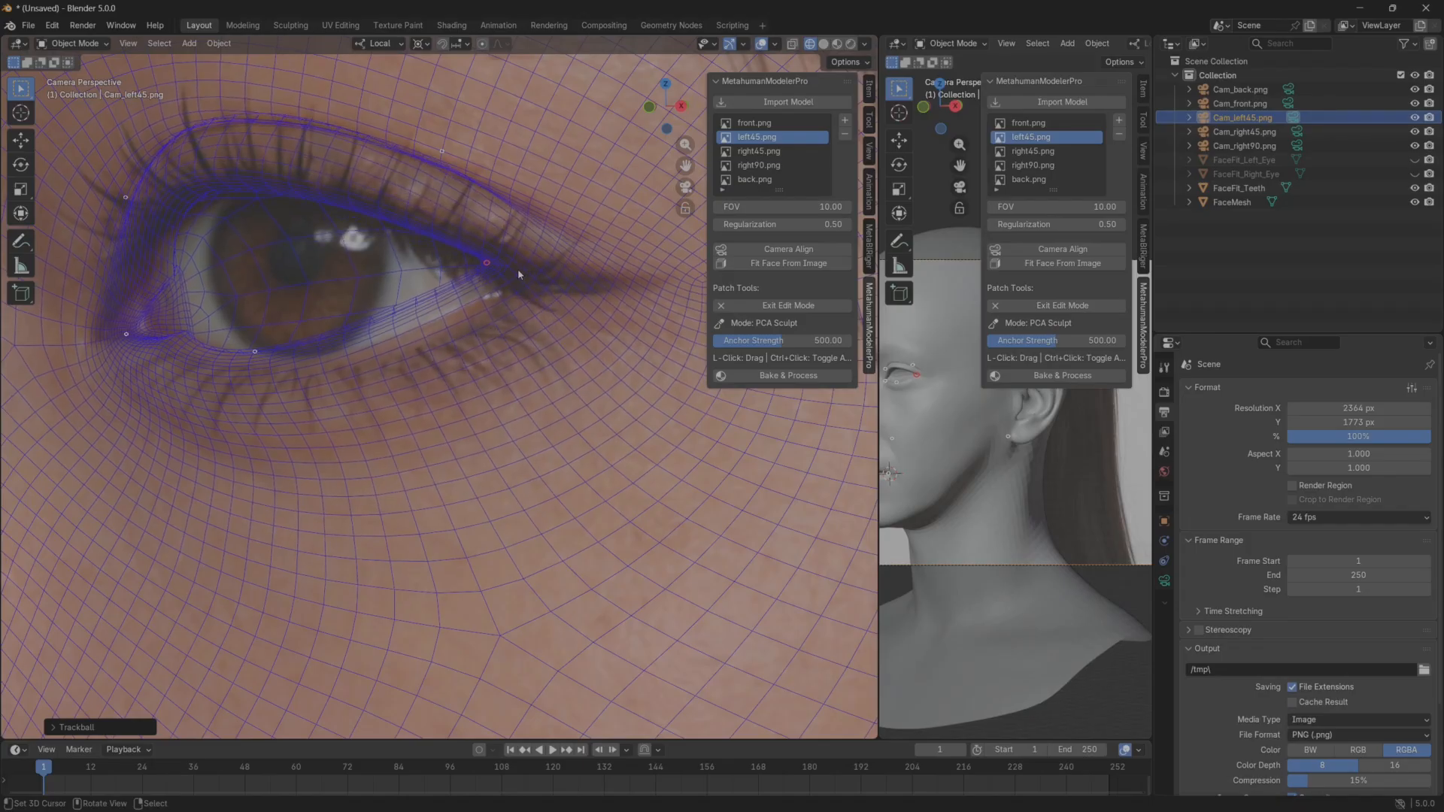
mouse_move(525, 277)
left_mouse_down()
mouse_move(530, 288)
mouse_move(540, 274)
left_mouse_up()
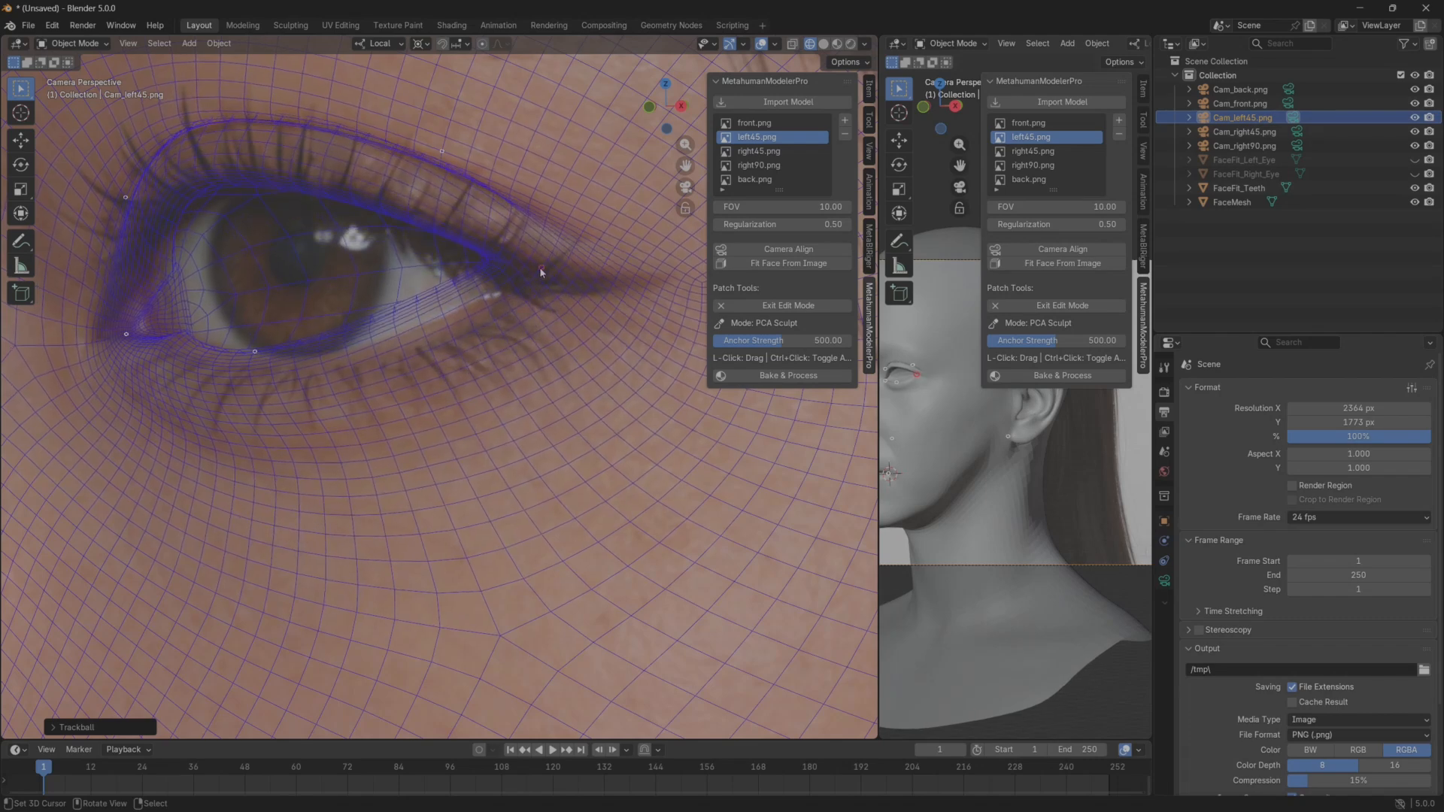
key("Escape")
scroll(440, 357, "down", 13)
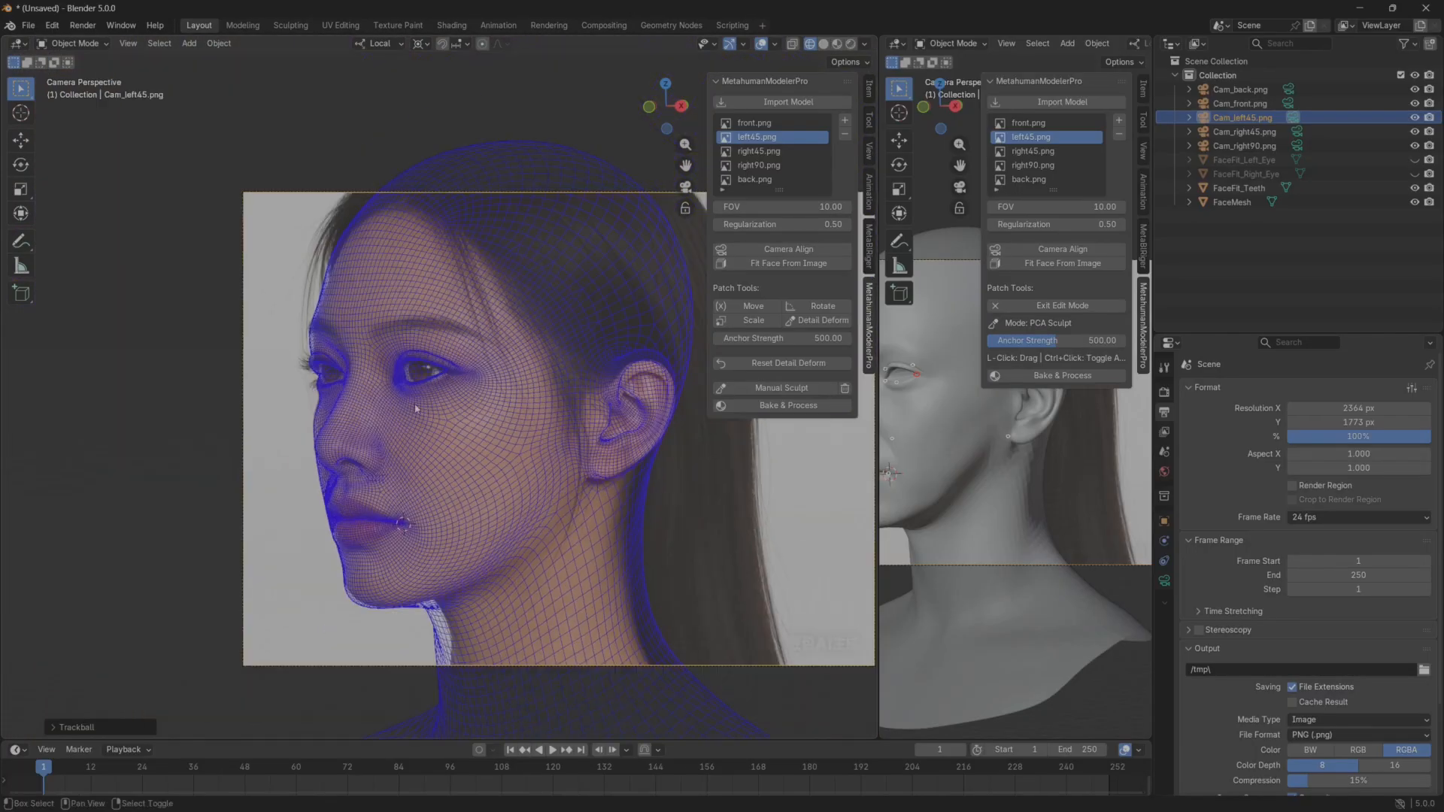
Start Detail Deform around the mouth and adjust the upper and lower lip points to the reference lips.
middle_click_drag(414, 421, 419, 350, "shift")
scroll(419, 349, "up", 4)
middle_click_drag(340, 480, 359, 399, "shift")
scroll(358, 399, "up", 2)
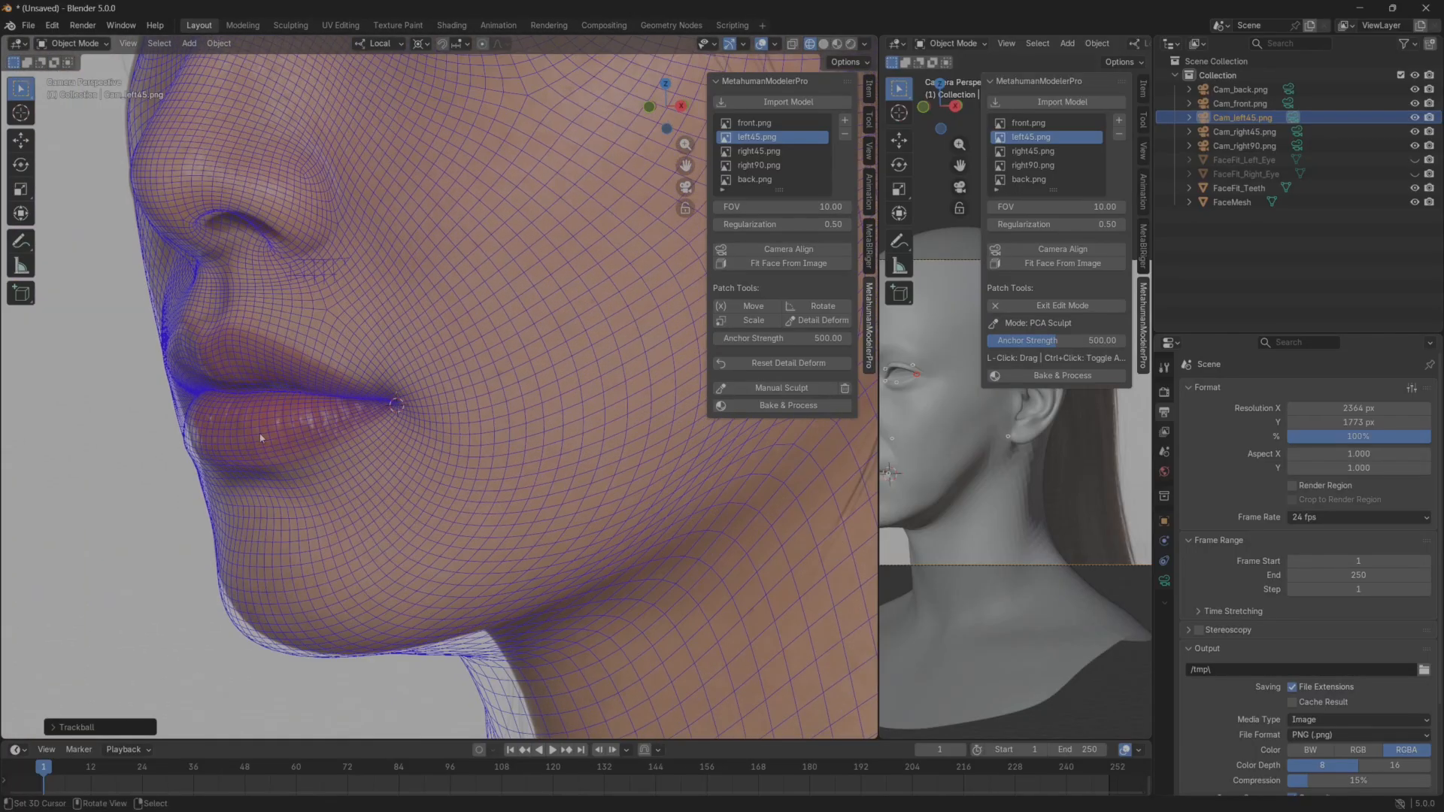
left_click(833, 324)
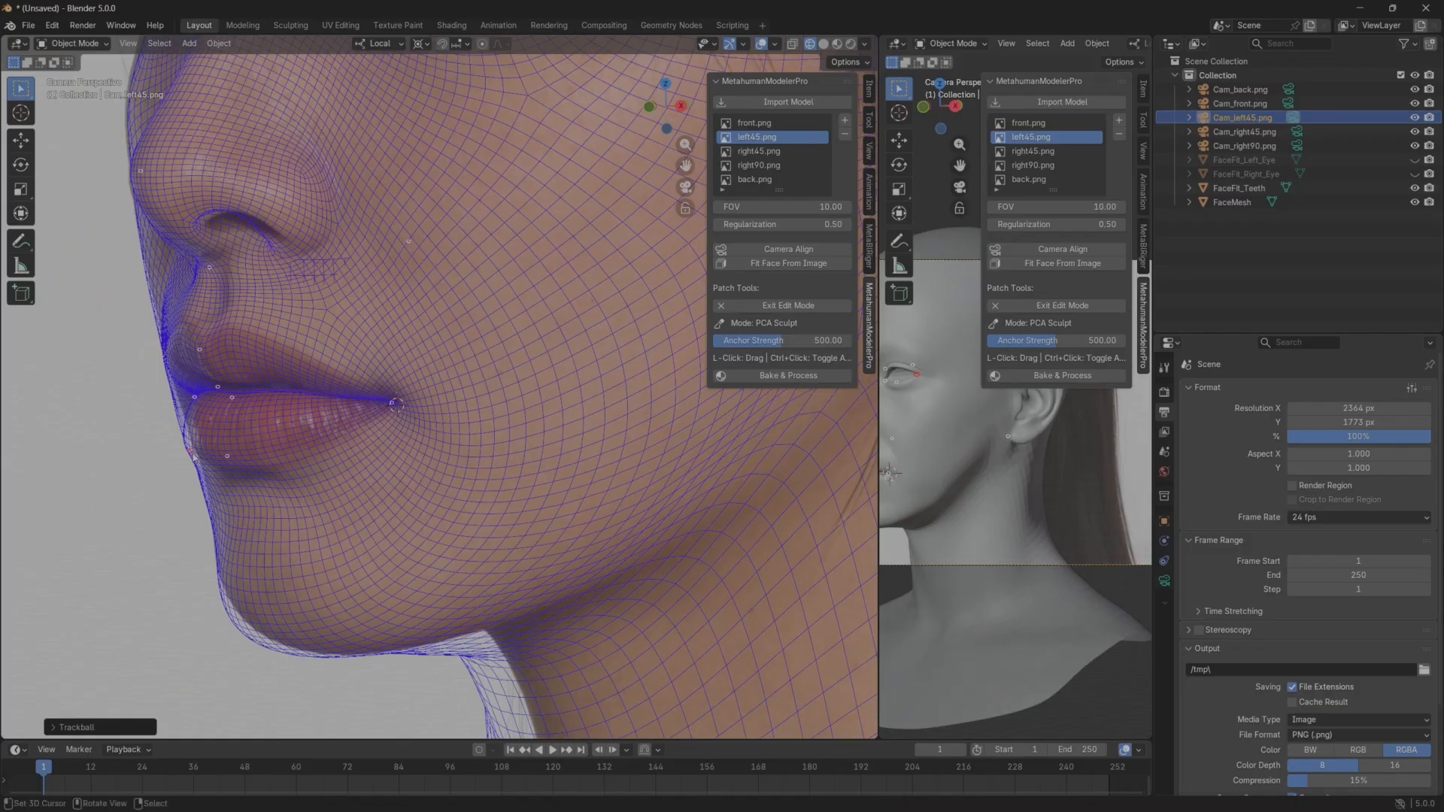
left_click(231, 461, "ctrl")
mouse_move(217, 462)
left_mouse_down()
mouse_move(202, 462)
mouse_move(243, 456)
left_mouse_up()
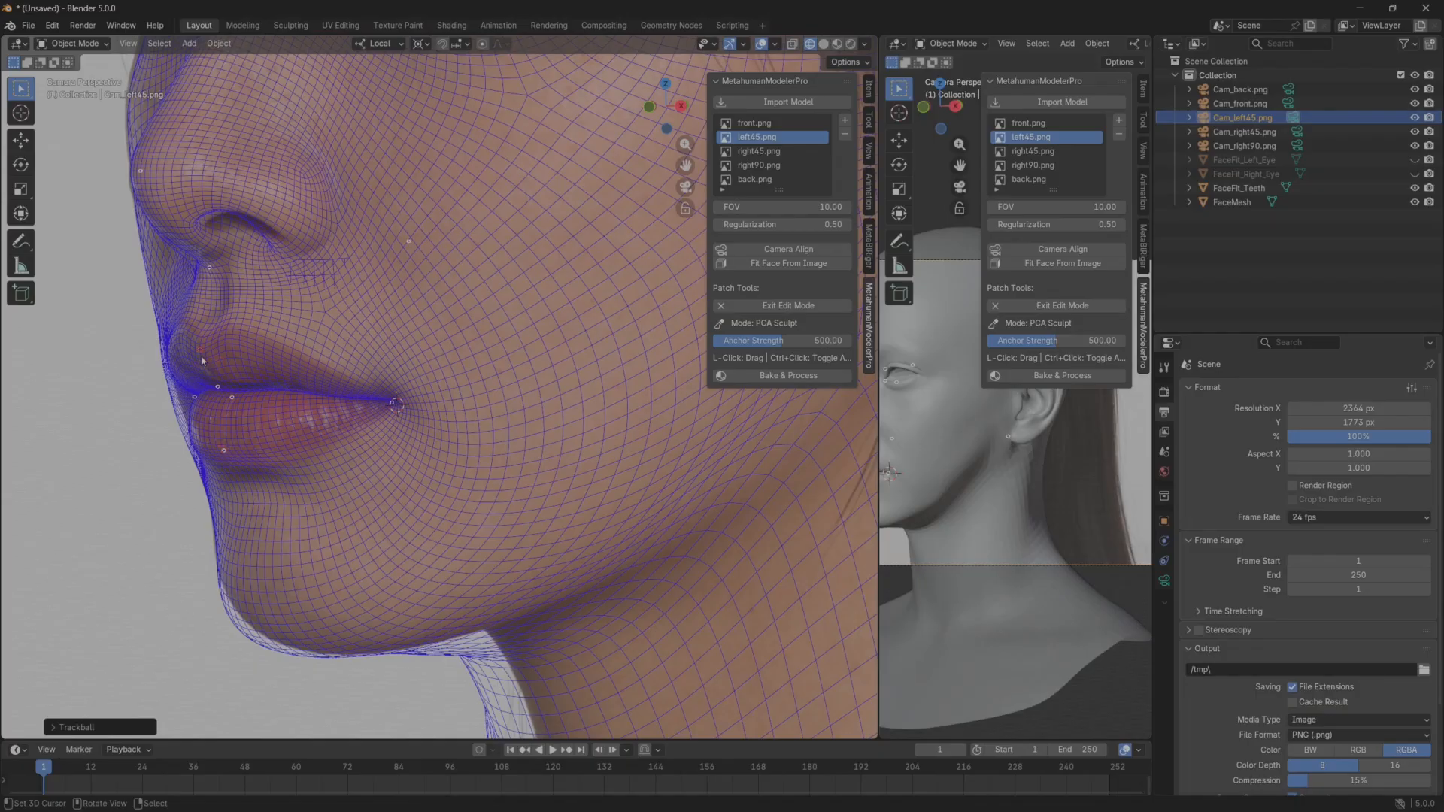
left_click_drag(201, 349, 205, 323)
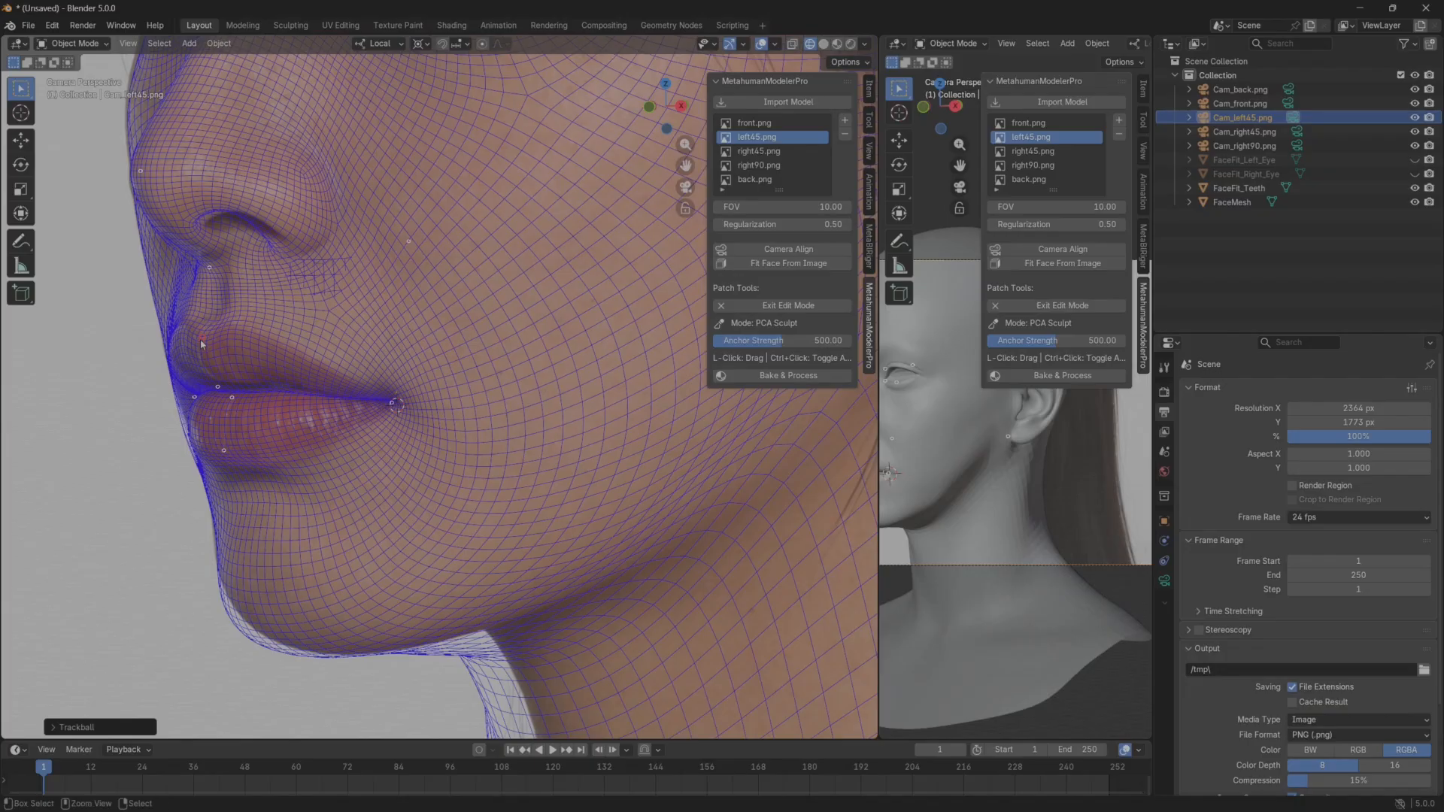
left_click(201, 341, "ctrl")
Shape the chin contour to the left45.png reference with Detail Deform and exit the edit mode.
mouse_move(255, 635)
left_mouse_down()
mouse_move(280, 623)
mouse_move(258, 624)
left_mouse_up()
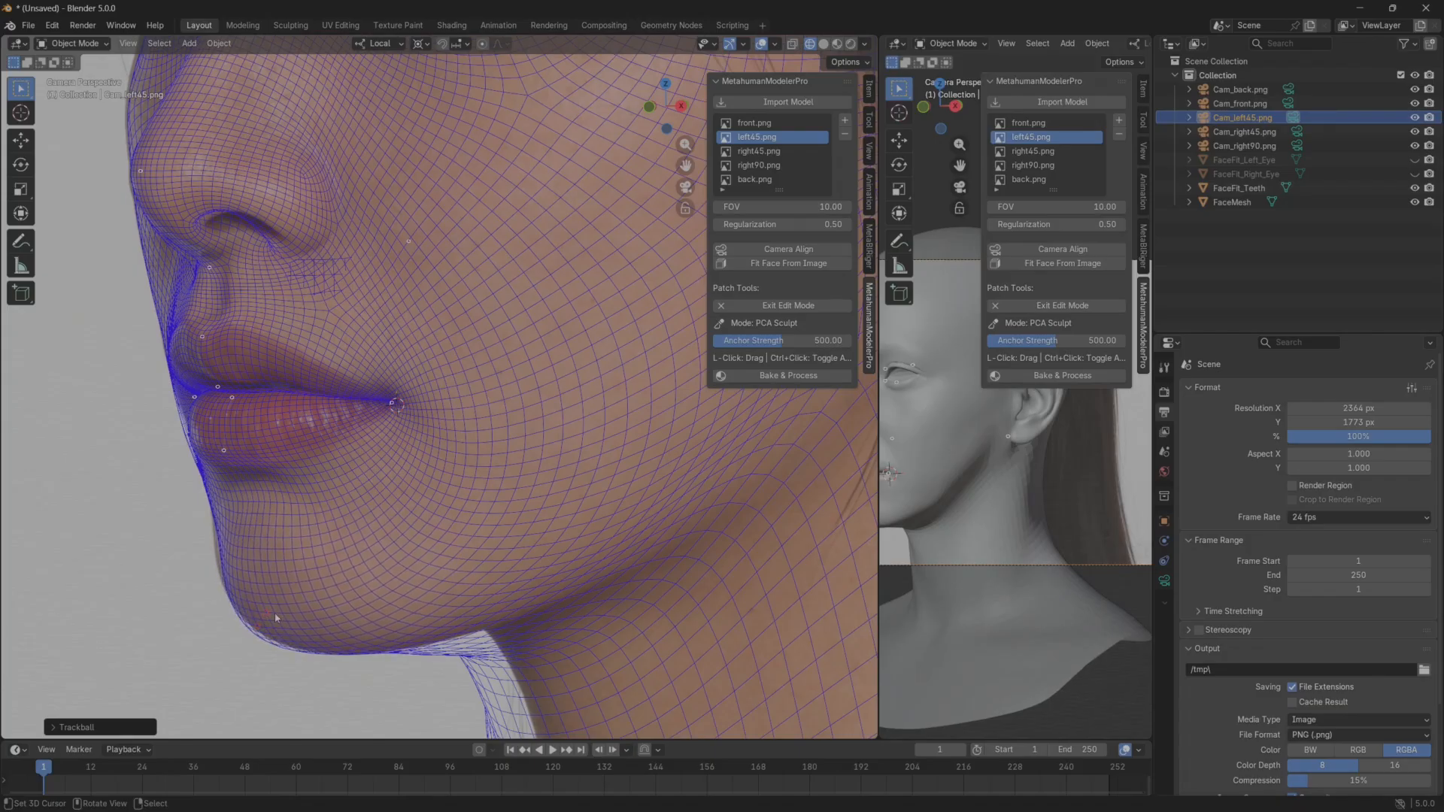
left_click_drag(264, 621, 261, 626)
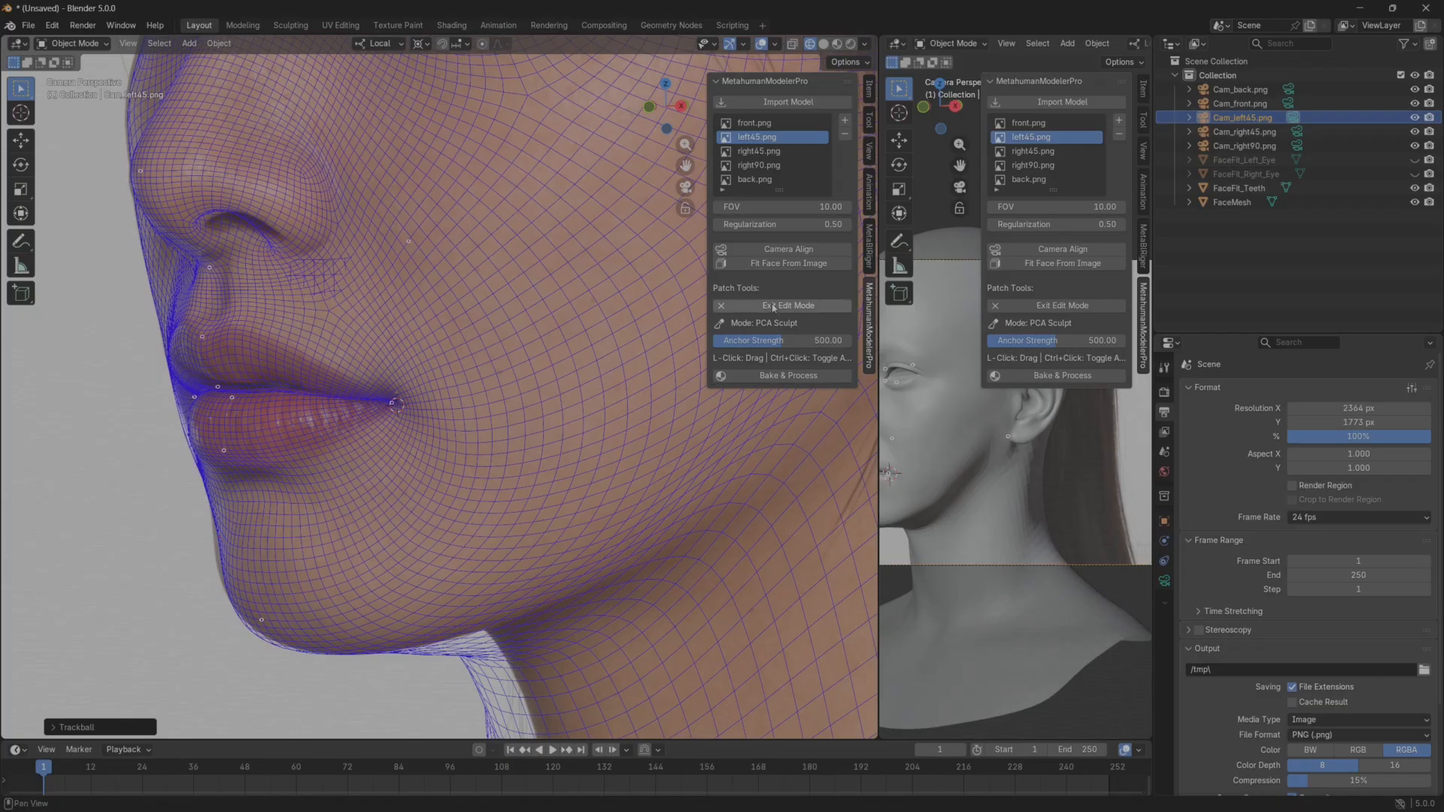
left_click(747, 306)
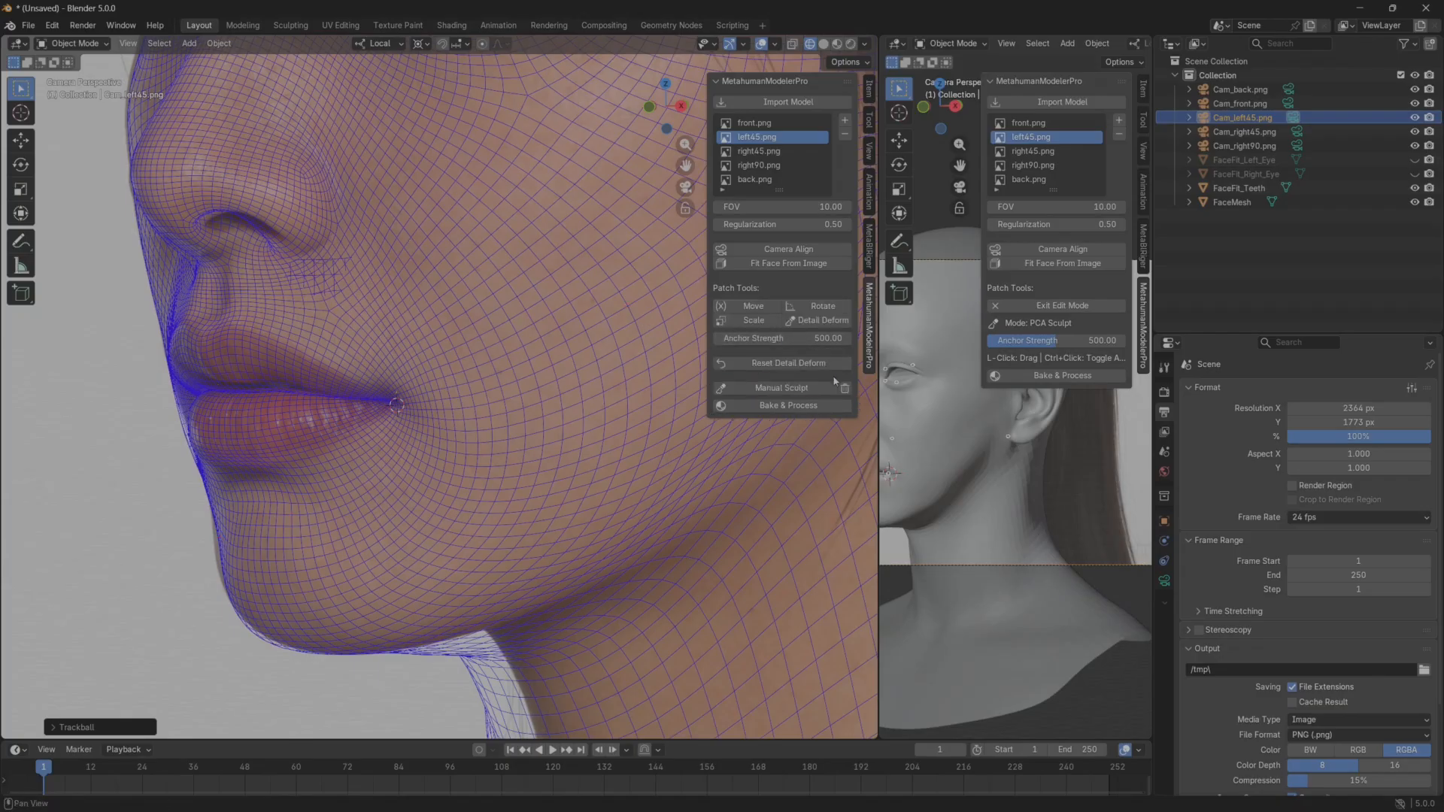
Start Manual Sculpt and reshape the chin outline with the Elastic Grab brush at a size of 144 px.
left_click(768, 389)
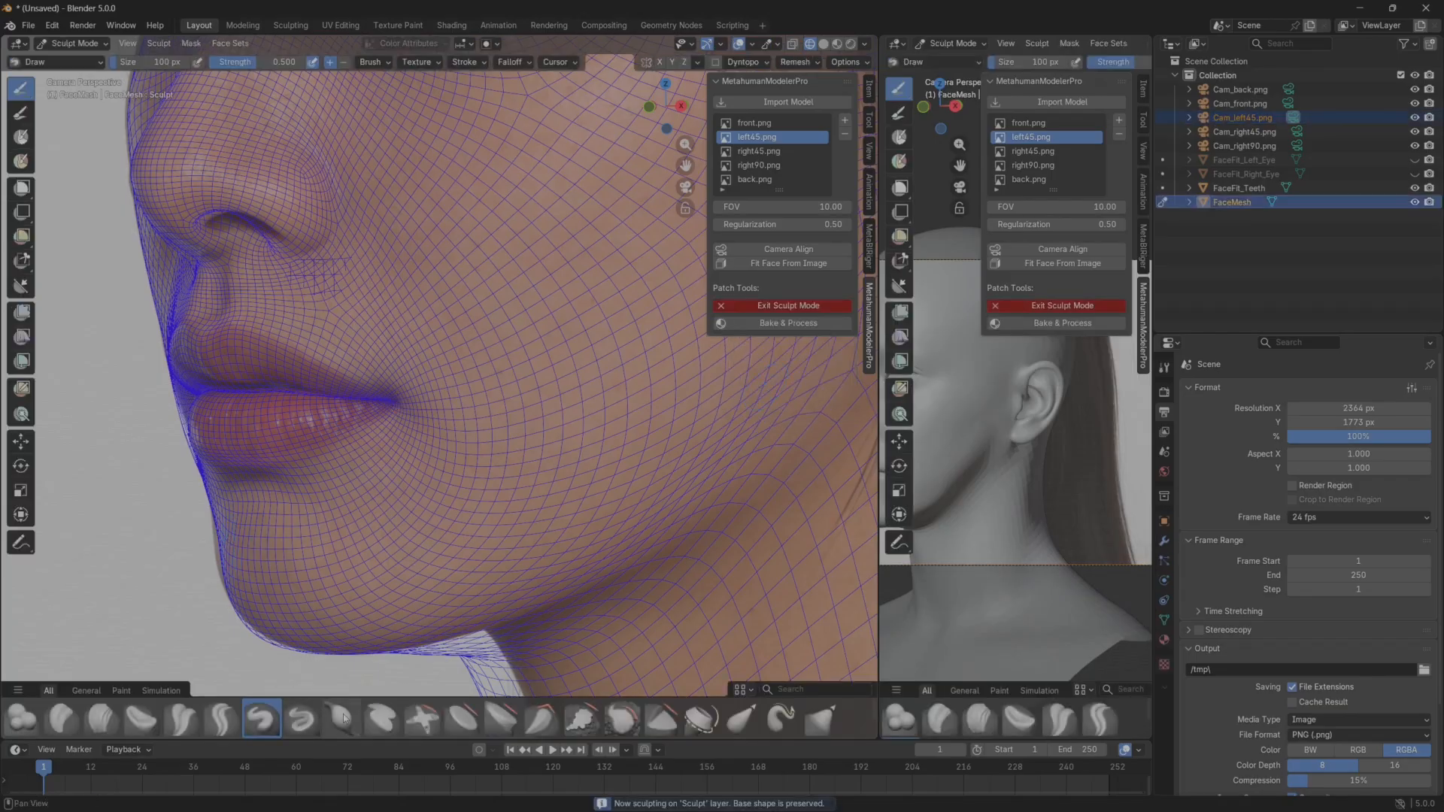
left_click(740, 722)
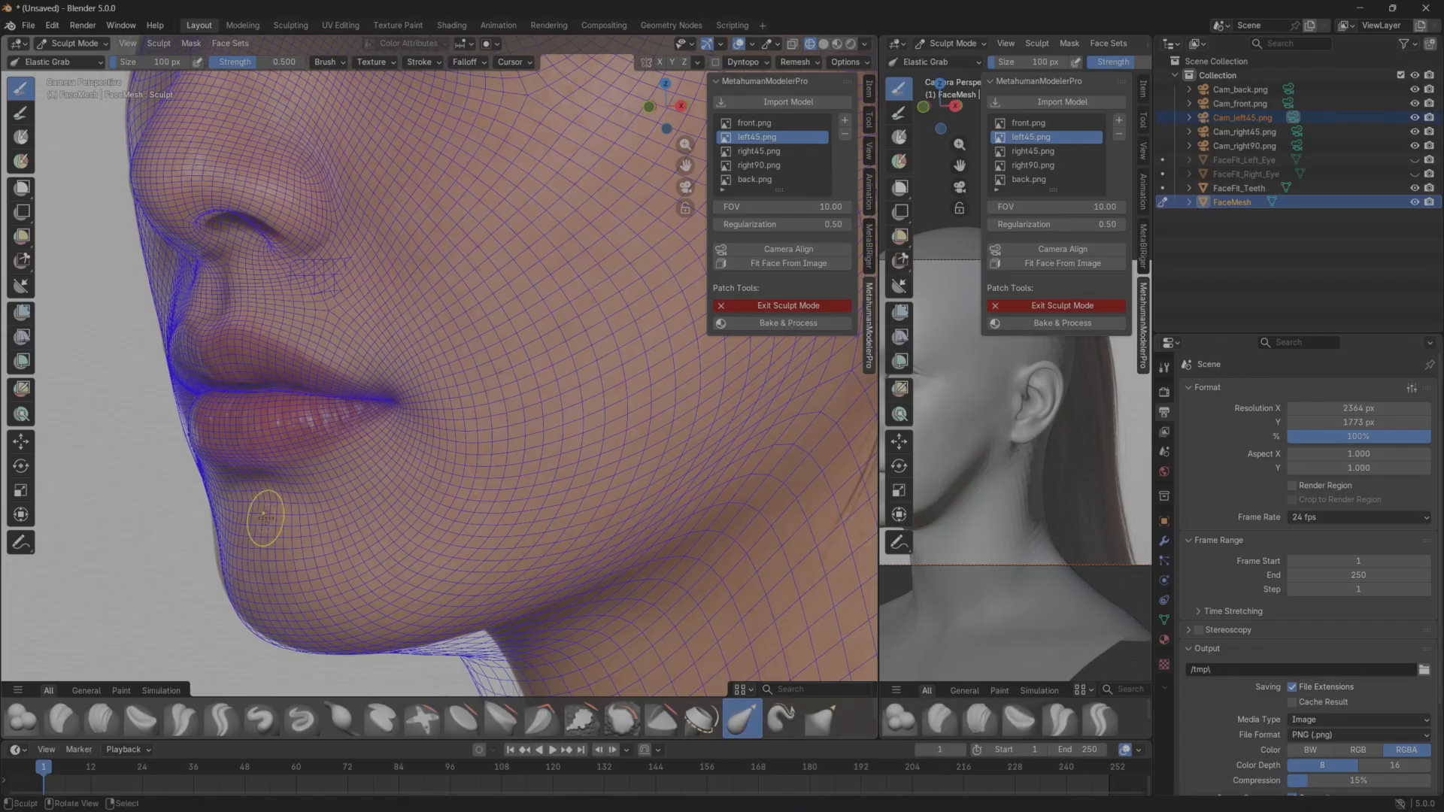
left_click_drag(221, 551, 209, 547)
key("f")
left_click(217, 541)
left_click_drag(262, 634, 279, 624)
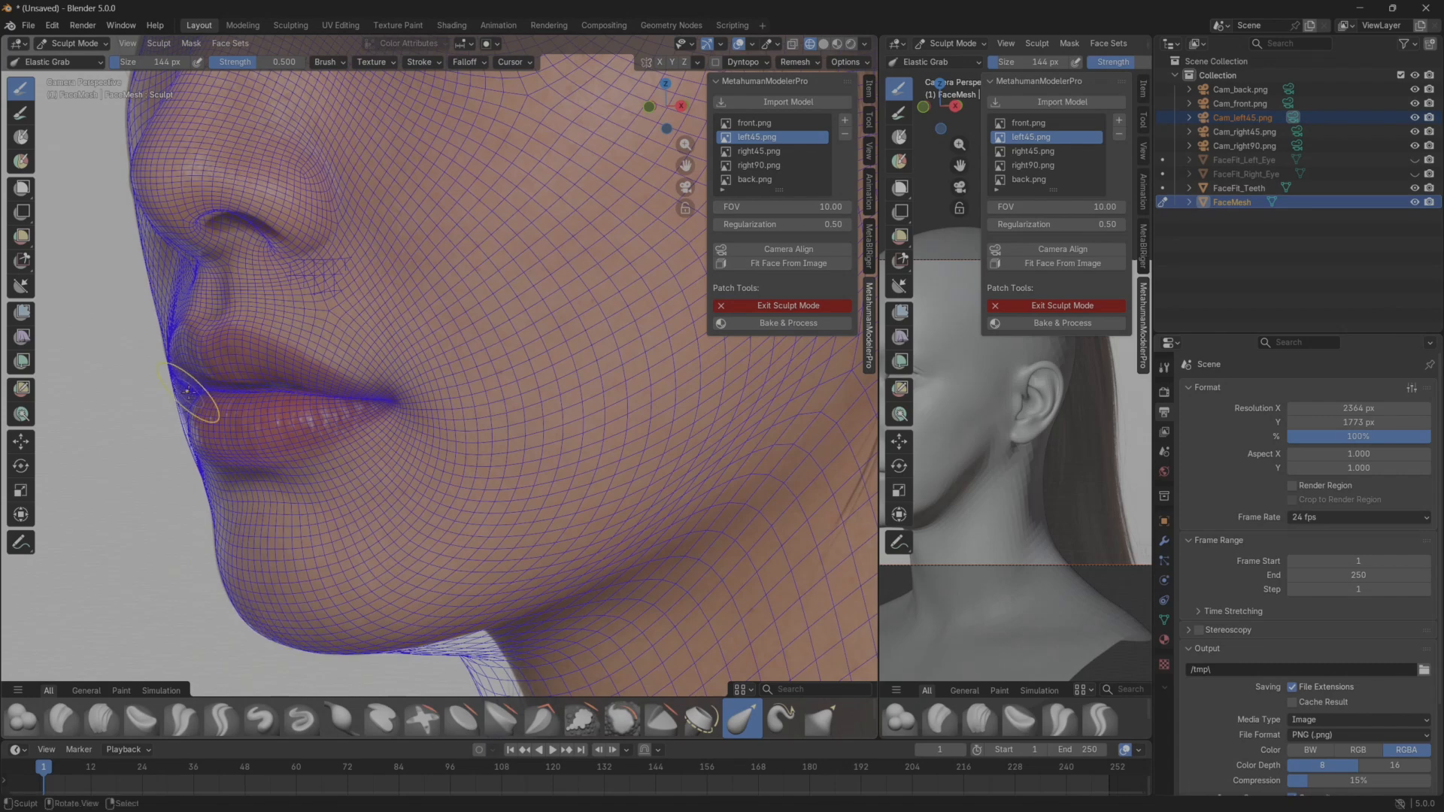
Widen the shaded viewport, leave its camera view, and examine the lips, chin and profile against the left45.png reference.
left_click_drag(876, 454, 611, 451)
key("KP_0")
scroll(812, 462, "up", 4)
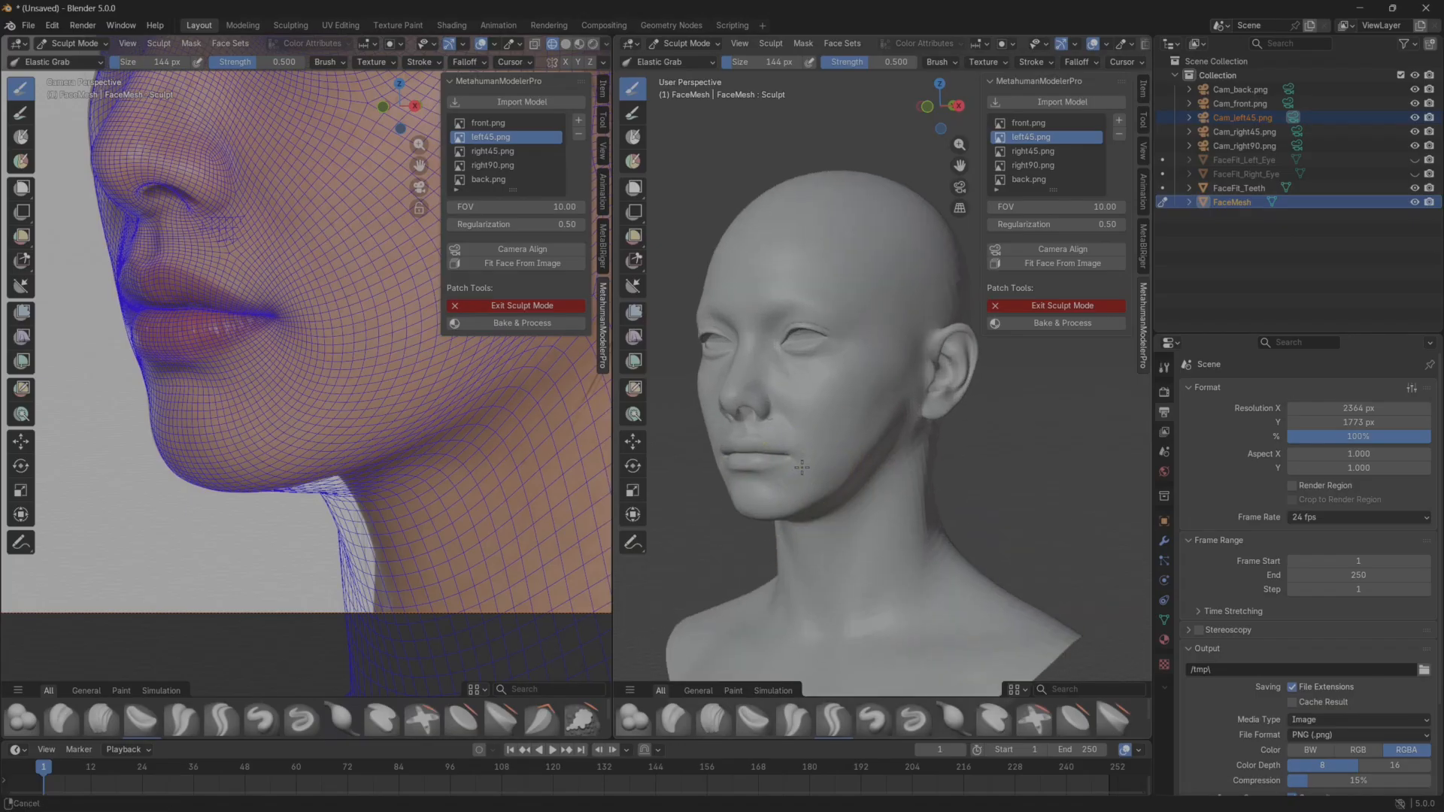
scroll(790, 461, "up", 3)
mouse_move(778, 461)
middle_mouse_down()
mouse_move(843, 478)
mouse_move(779, 480)
mouse_move(847, 437)
middle_mouse_up()
scroll(779, 480, "up", 3)
middle_click_drag(846, 436, 826, 438)
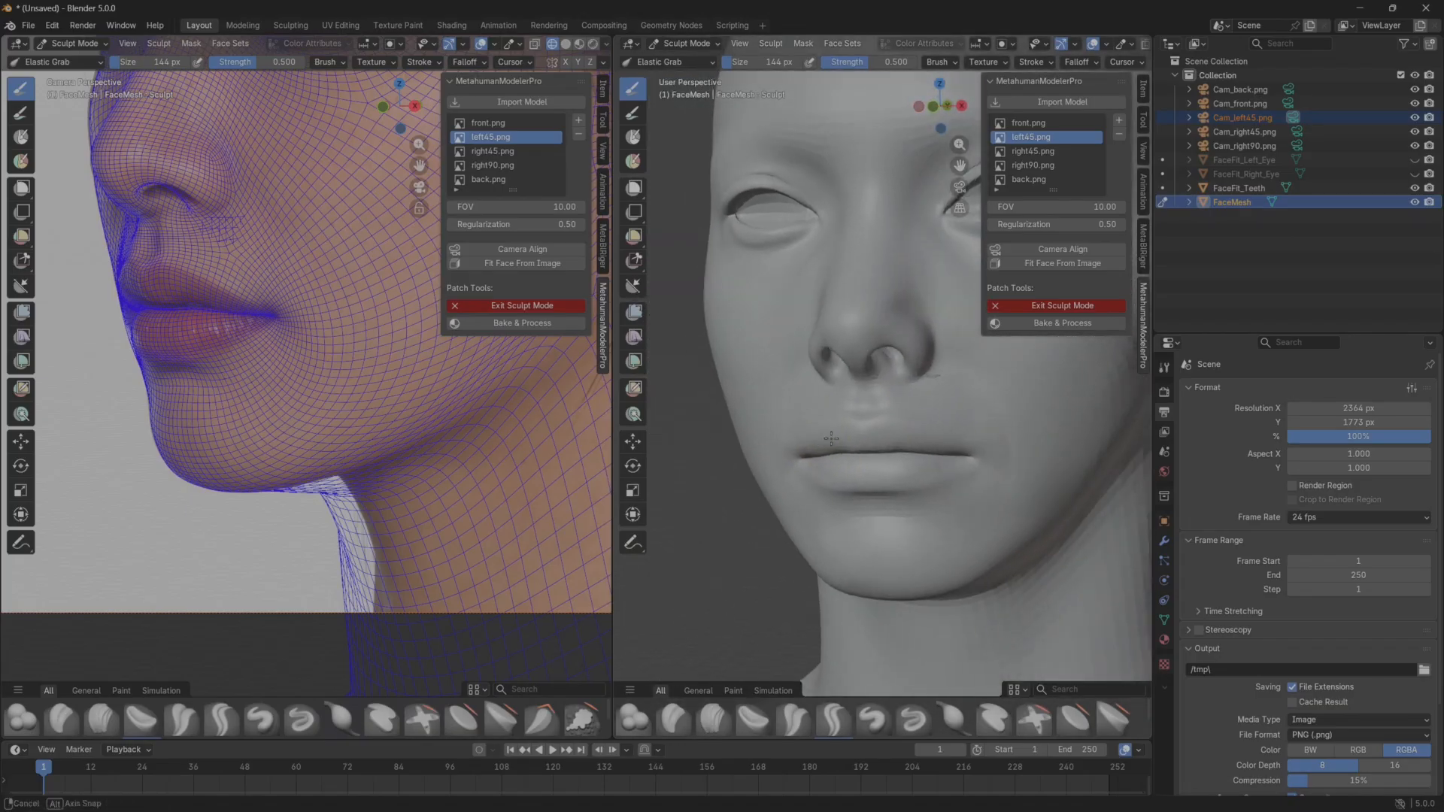
left_click_drag(771, 465, 788, 462)
left_click_drag(784, 461, 769, 452)
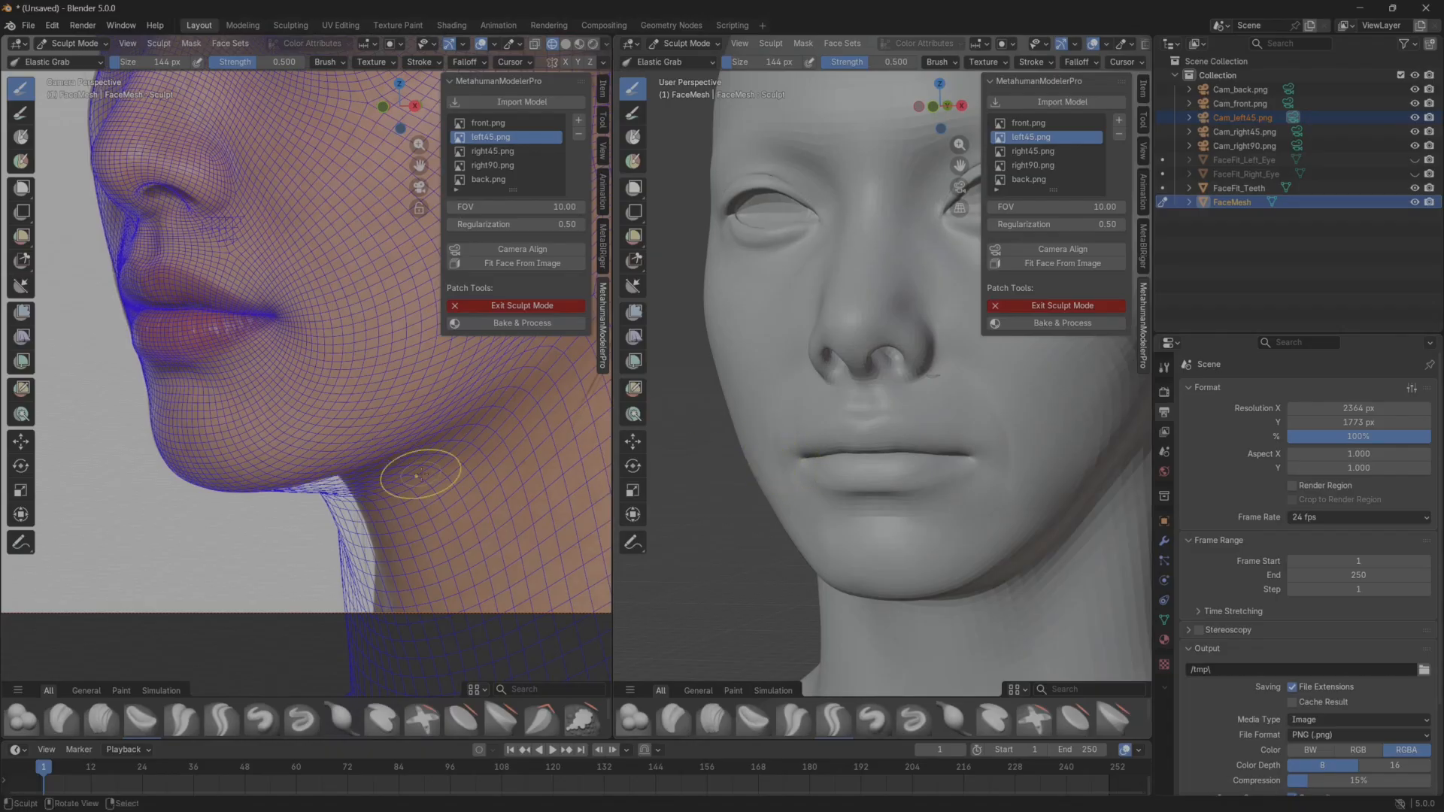
scroll(127, 434, "down", 3)
middle_click_drag(276, 329, 254, 457, "shift")
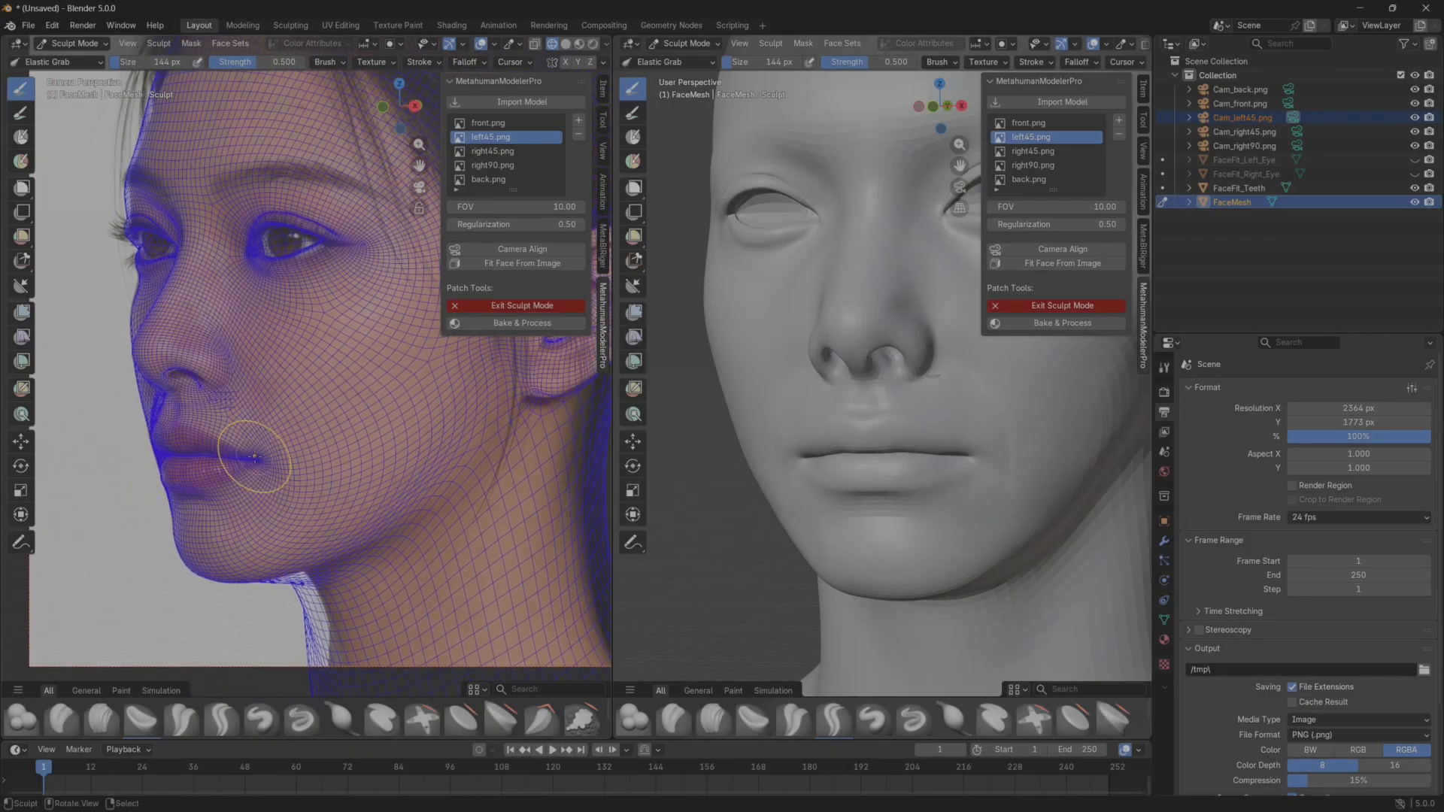
middle_click_drag(902, 436, 826, 474)
middle_click_drag(263, 423, 258, 474, "shift")
scroll(191, 332, "up", 1)
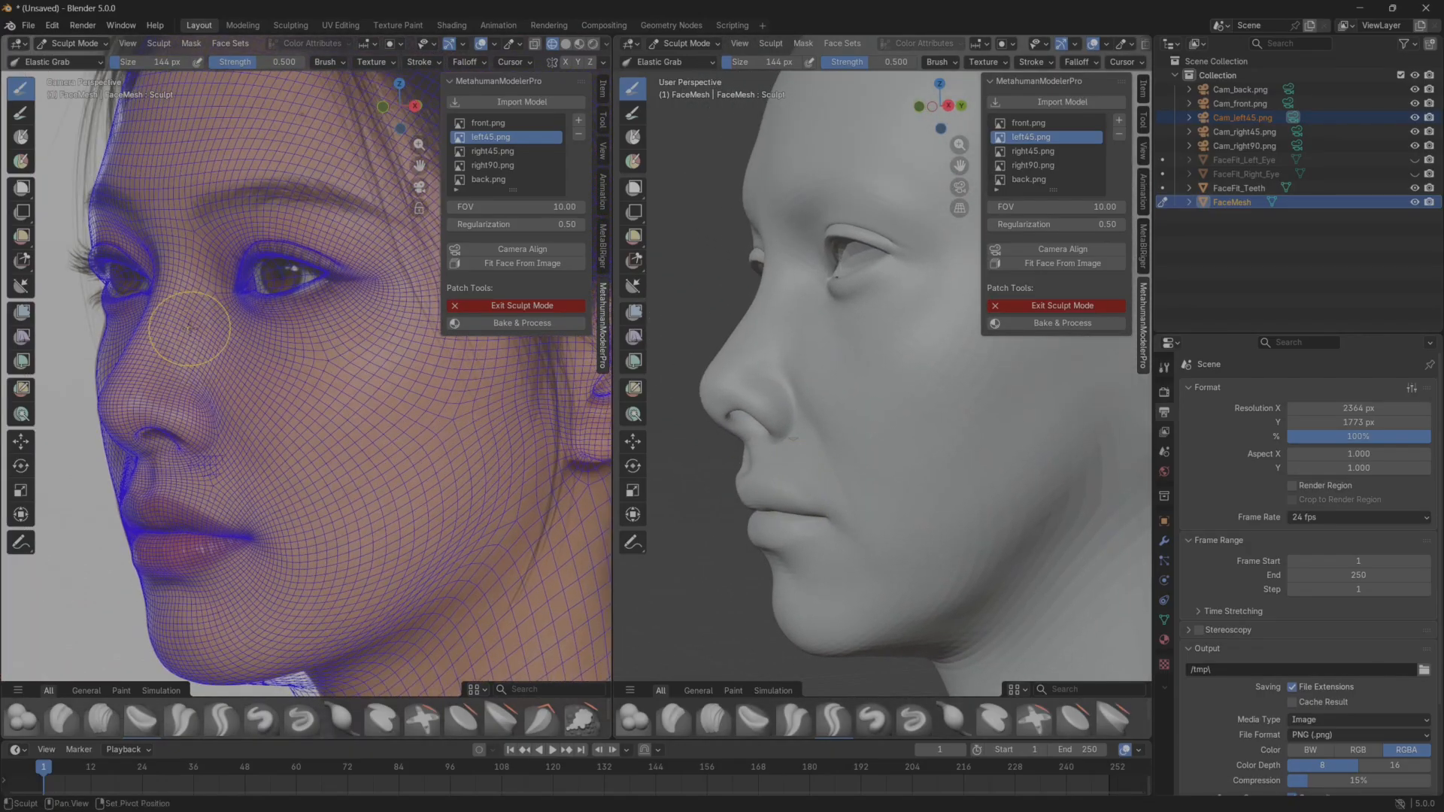
middle_click_drag(190, 332, 266, 410, "shift")
Exit Sculpt Mode, deselect FaceMesh and start Detail Deform.
left_click(537, 307)
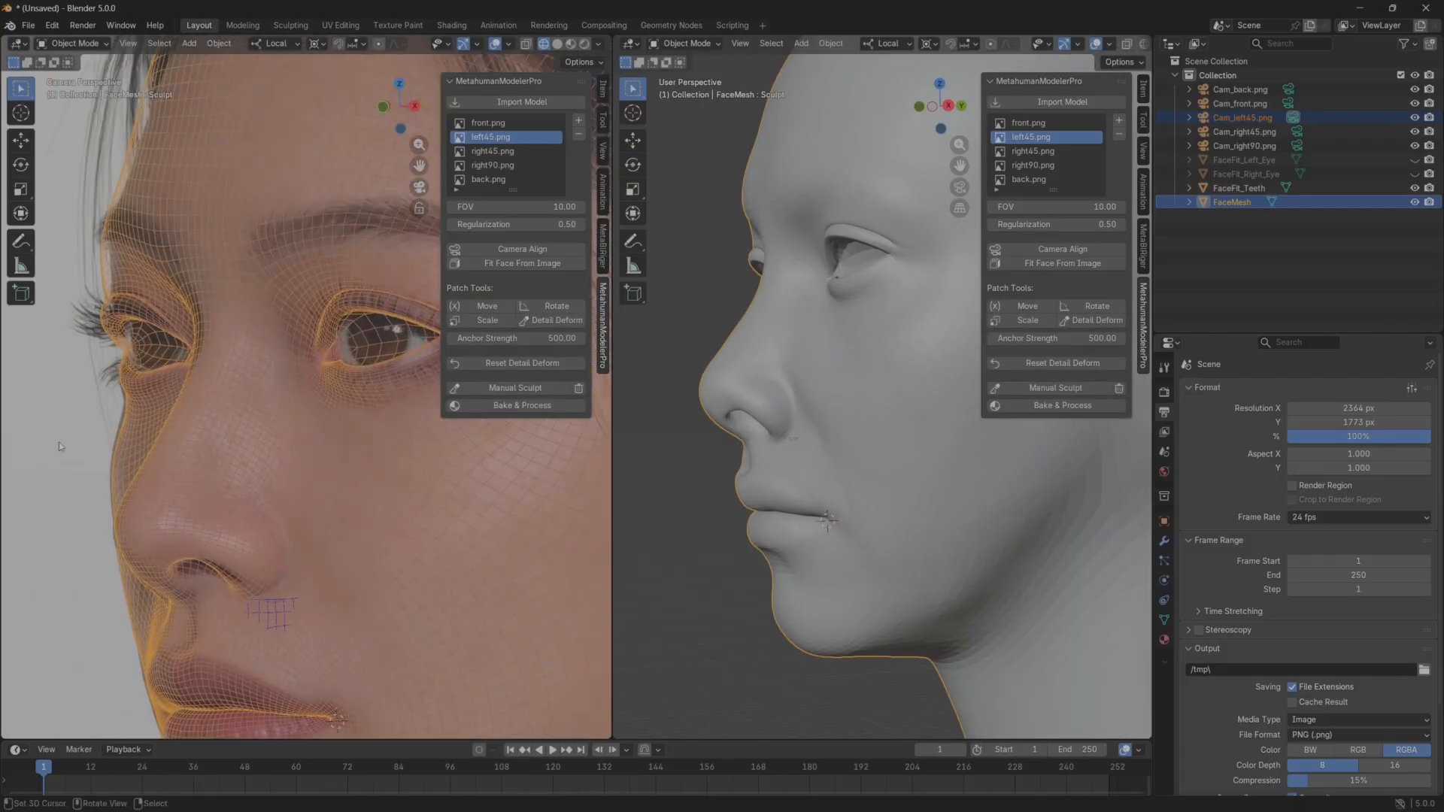
right_click(371, 498)
left_click(452, 446)
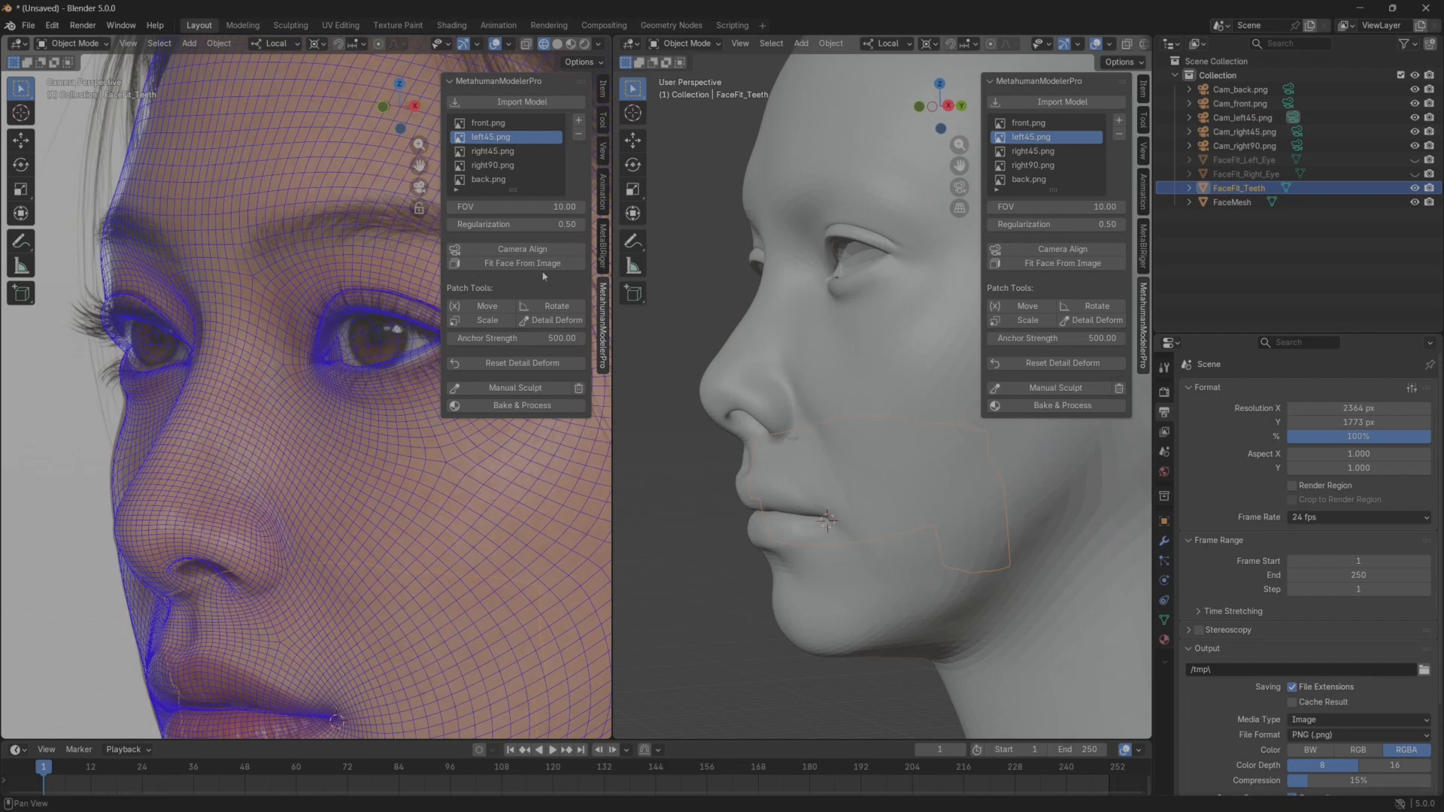
left_click(568, 324)
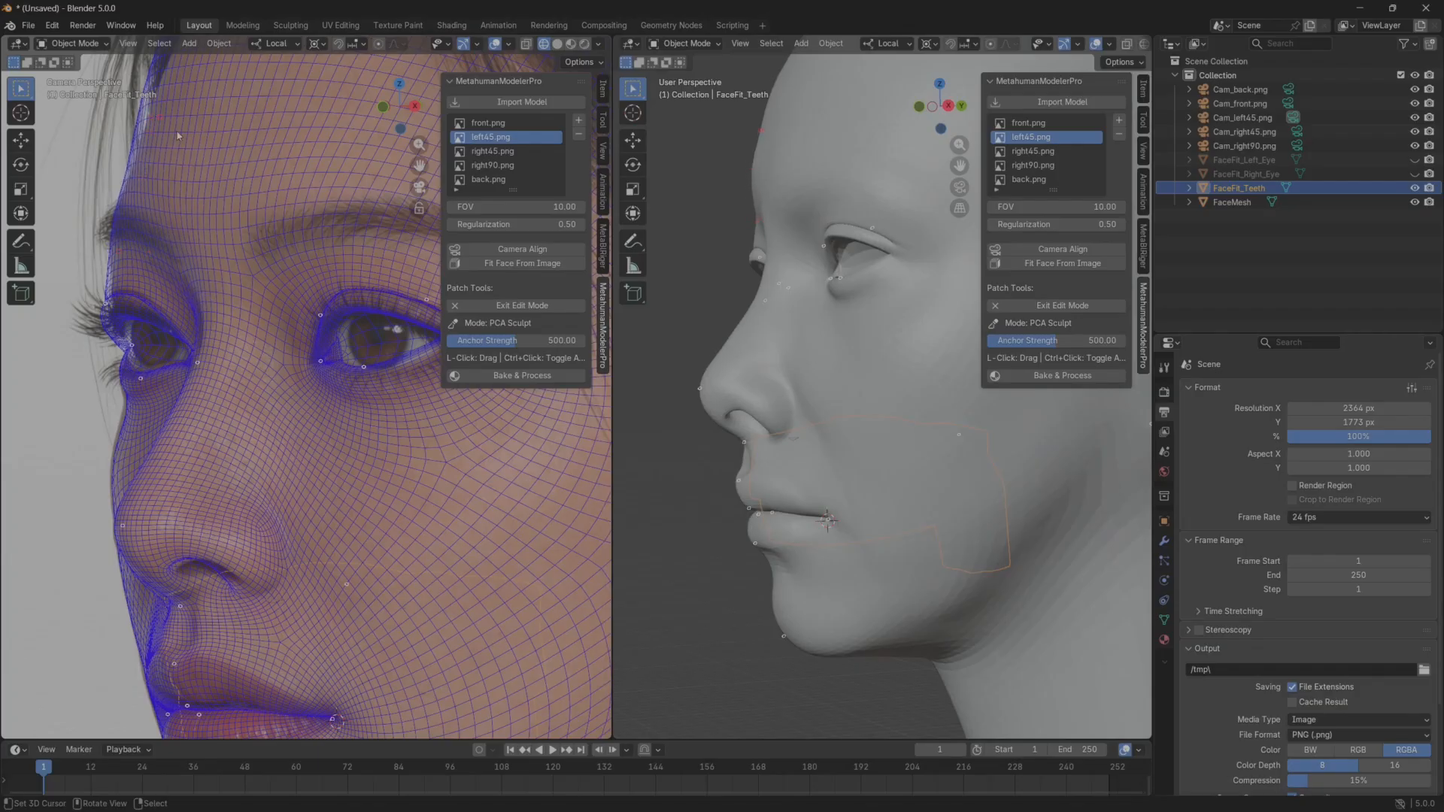
Adjust the forehead contour of the mesh to the left45.png reference with Detail Deform.
middle_click_drag(177, 135, 158, 292, "shift")
left_click_drag(139, 248, 184, 242)
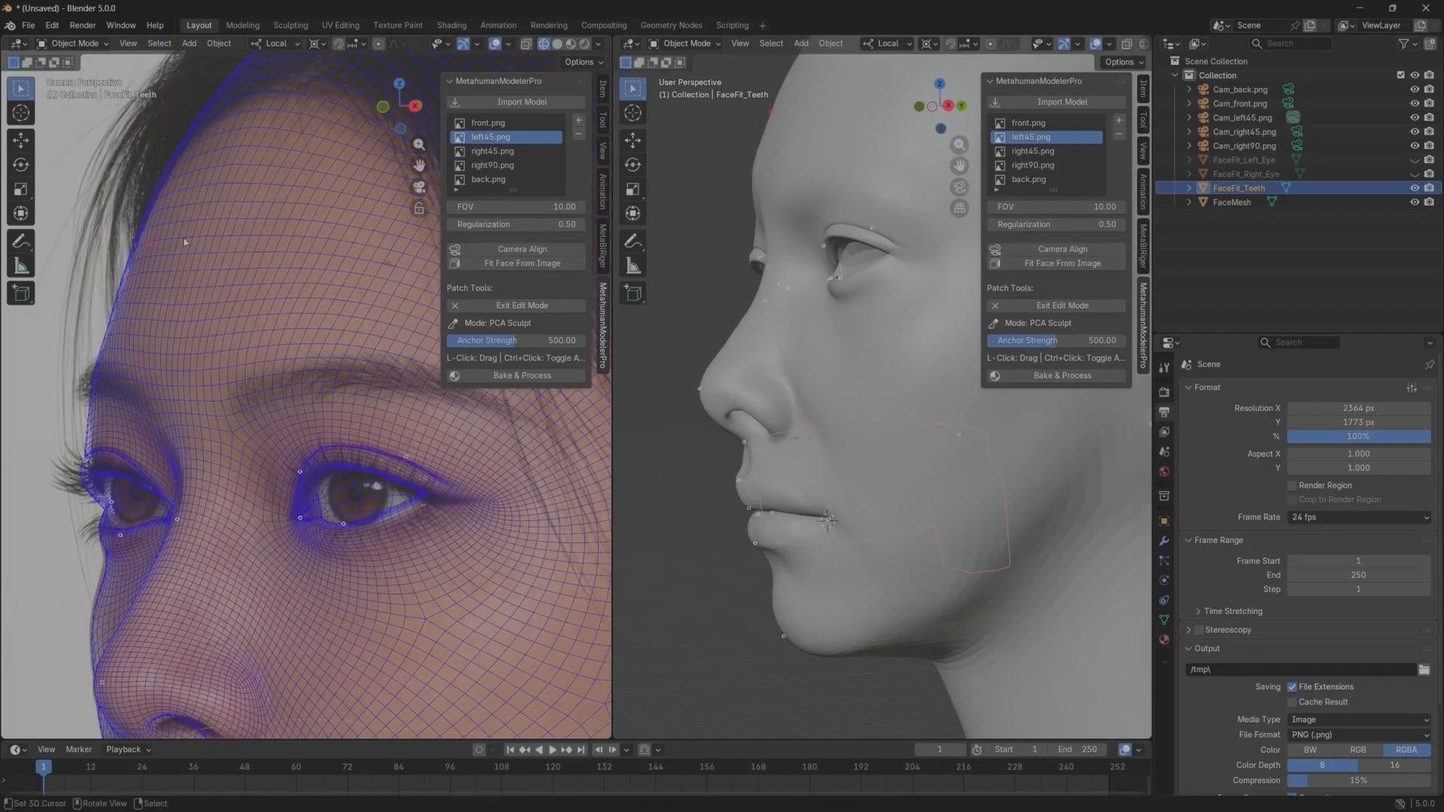
mouse_move(207, 116)
left_mouse_down()
mouse_move(232, 123)
mouse_move(211, 122)
left_mouse_up()
Adjust the far upper eyelid and the nose bridge contour to the reference, and exit the deform edit mode.
middle_click_drag(80, 463, 106, 359, "shift")
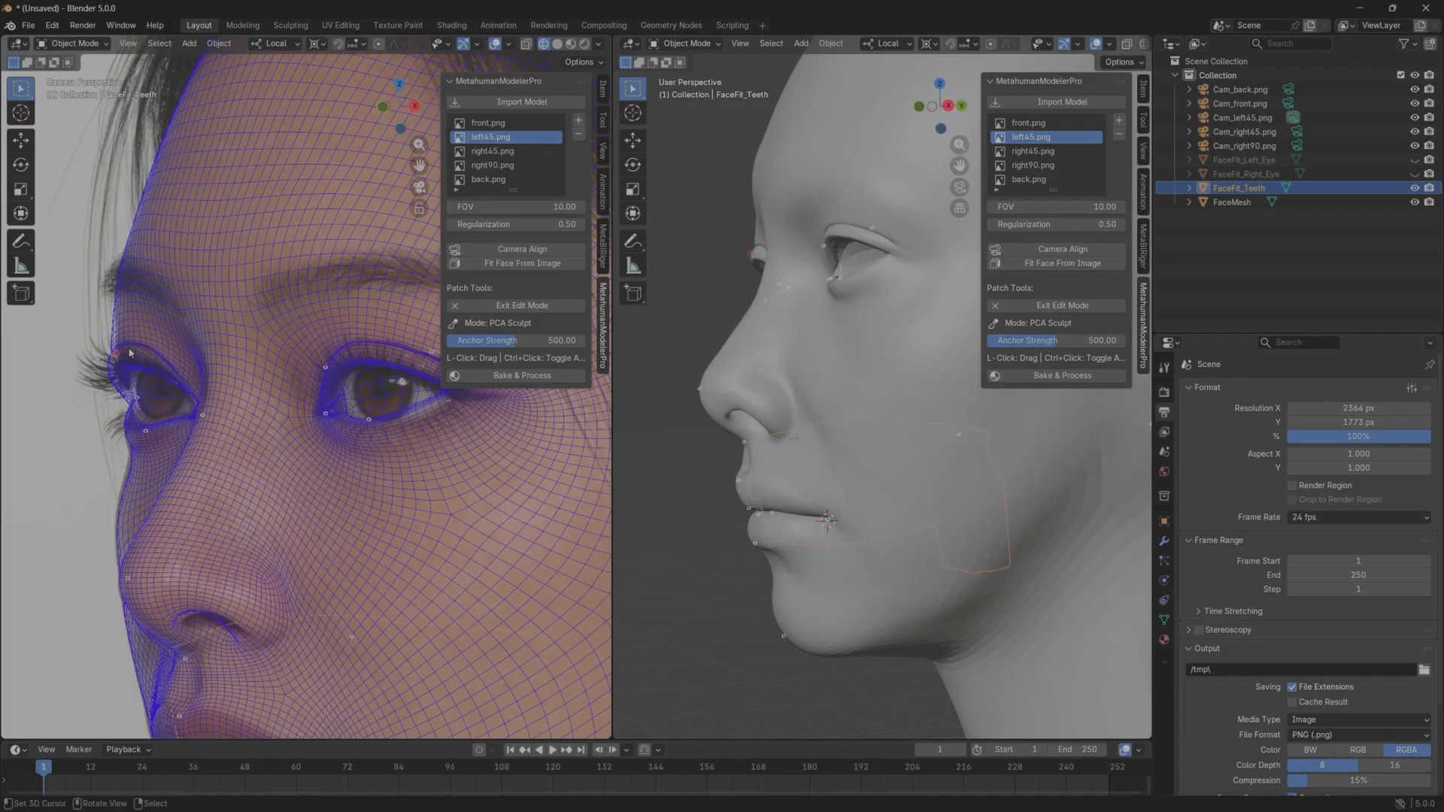
left_click_drag(129, 335, 124, 336)
left_click_drag(127, 486, 120, 481)
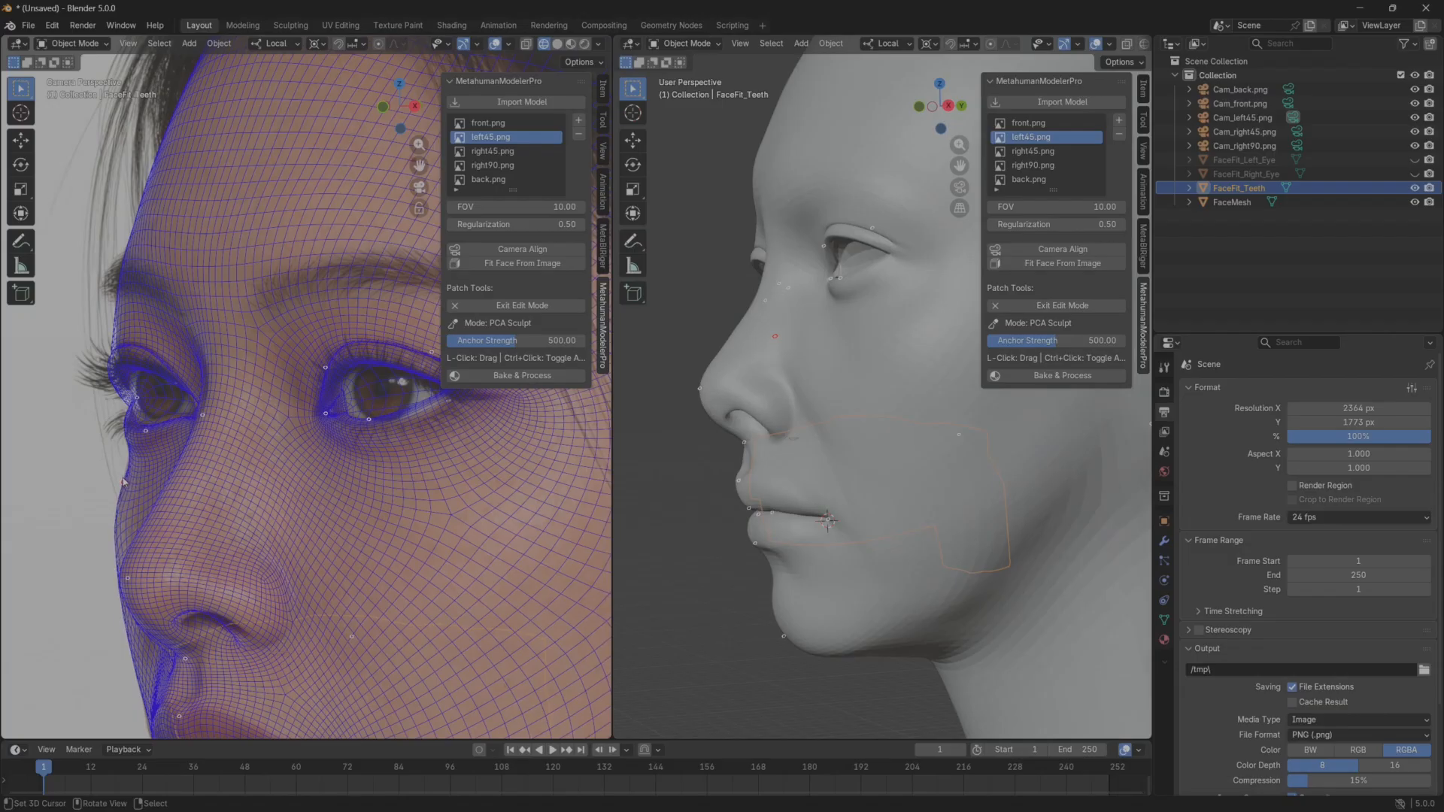
scroll(217, 502, "down", 5)
scroll(217, 501, "down", 2)
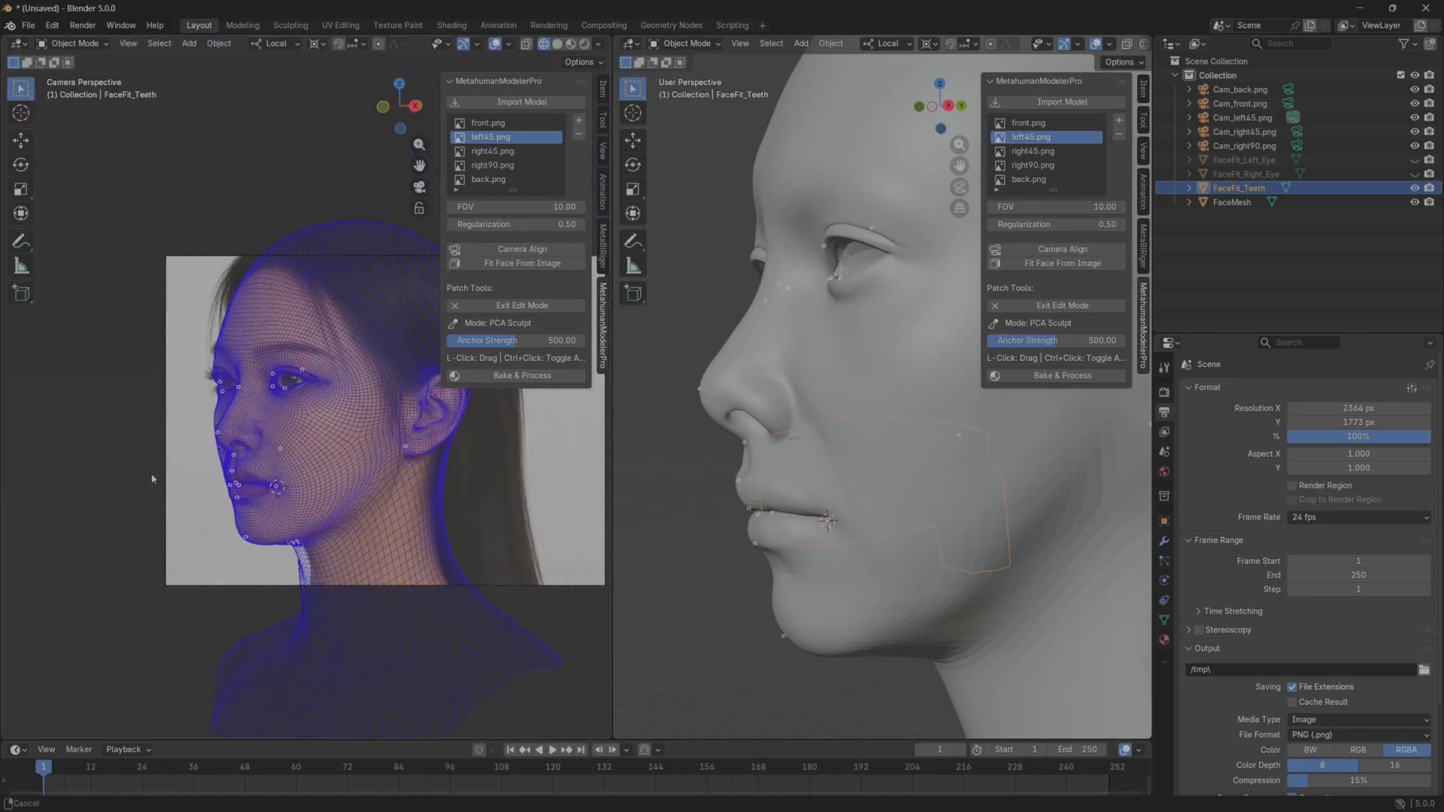
scroll(218, 502, "up", 7)
middle_click_drag(754, 408, 820, 438)
scroll(841, 441, "down", 2)
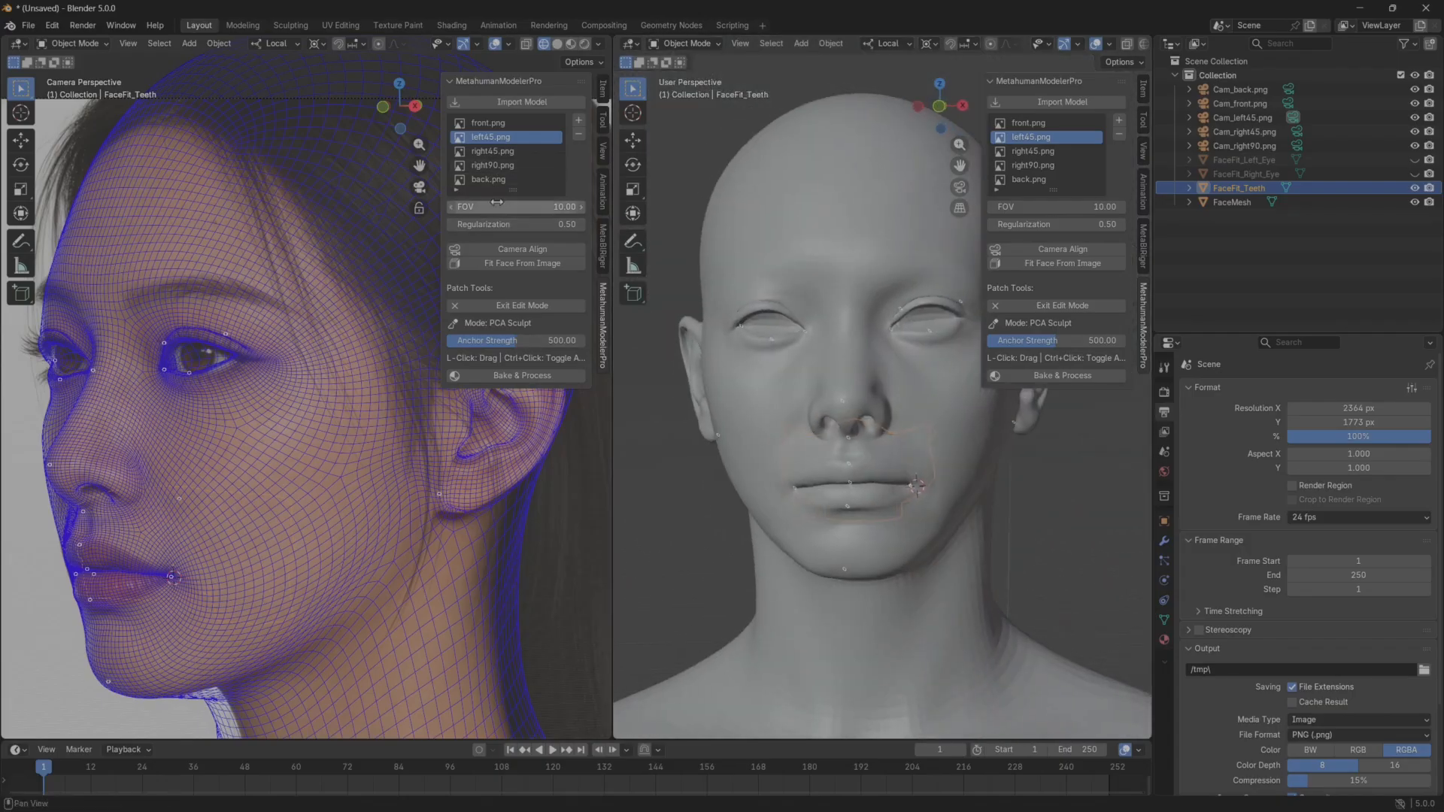
left_click(494, 308)
Switch the reference to right45.png and place the 3D cursor at the right corner of the mouth.
left_click(515, 151)
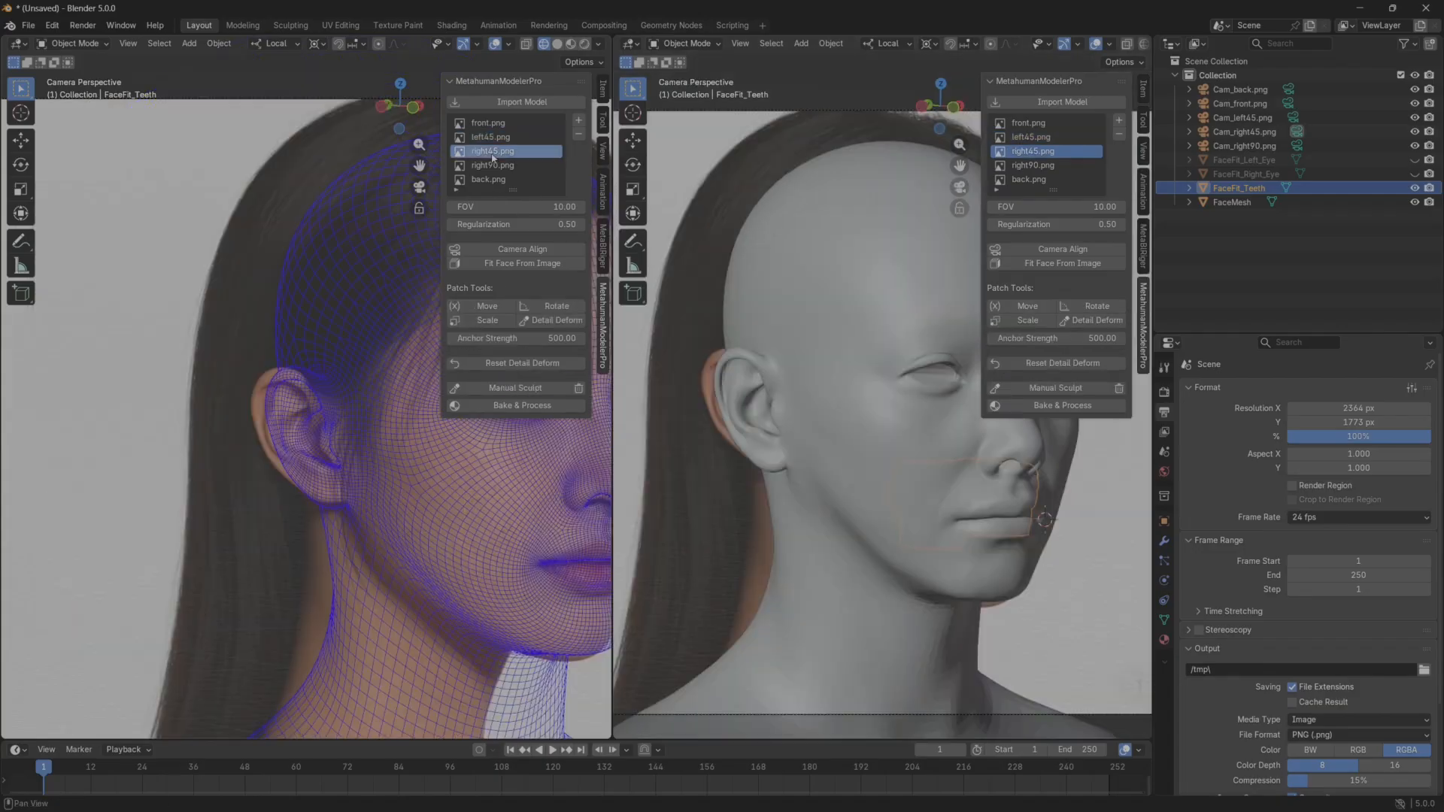
middle_click_drag(422, 418, 220, 406, "shift")
middle_click_drag(369, 425, 300, 429, "shift")
scroll(300, 429, "up", 2)
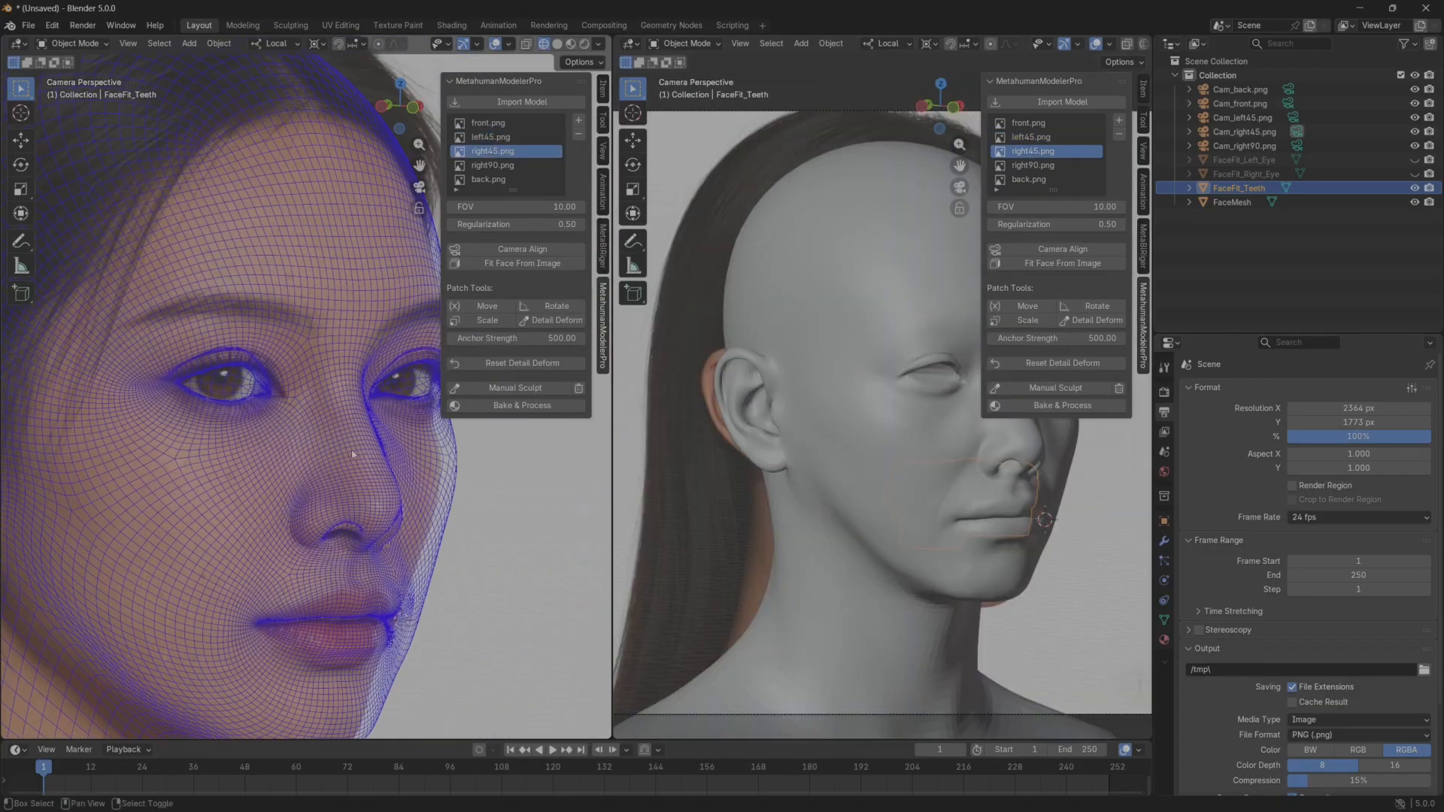
middle_click_drag(327, 610, 365, 583, "shift")
right_click(214, 591, "shift")
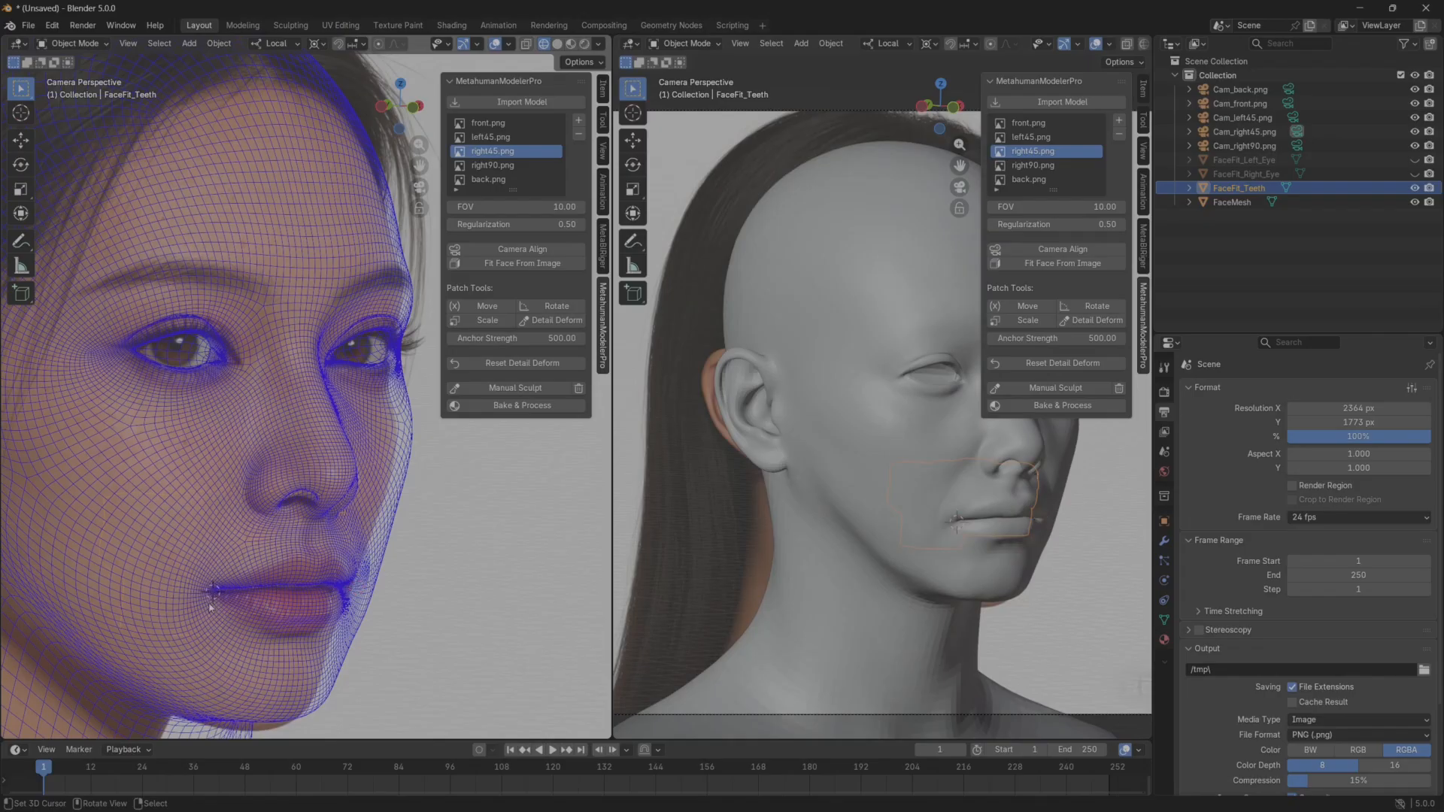
middle_click_drag(368, 404, 362, 420, "shift")
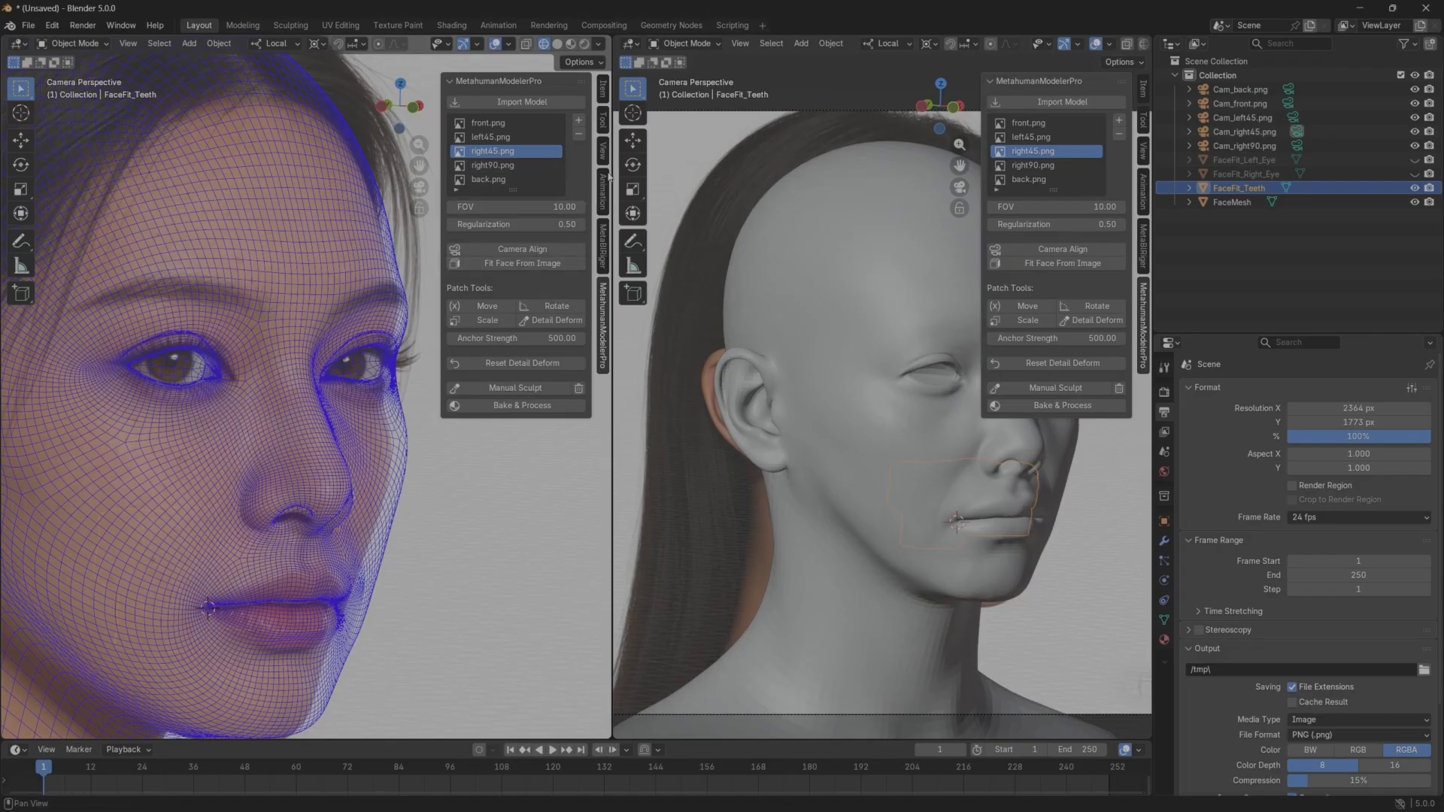
Lock the camera to the view and nudge the right45 camera to shift the mesh over the right45.png reference.
left_click(603, 150)
left_click(518, 257)
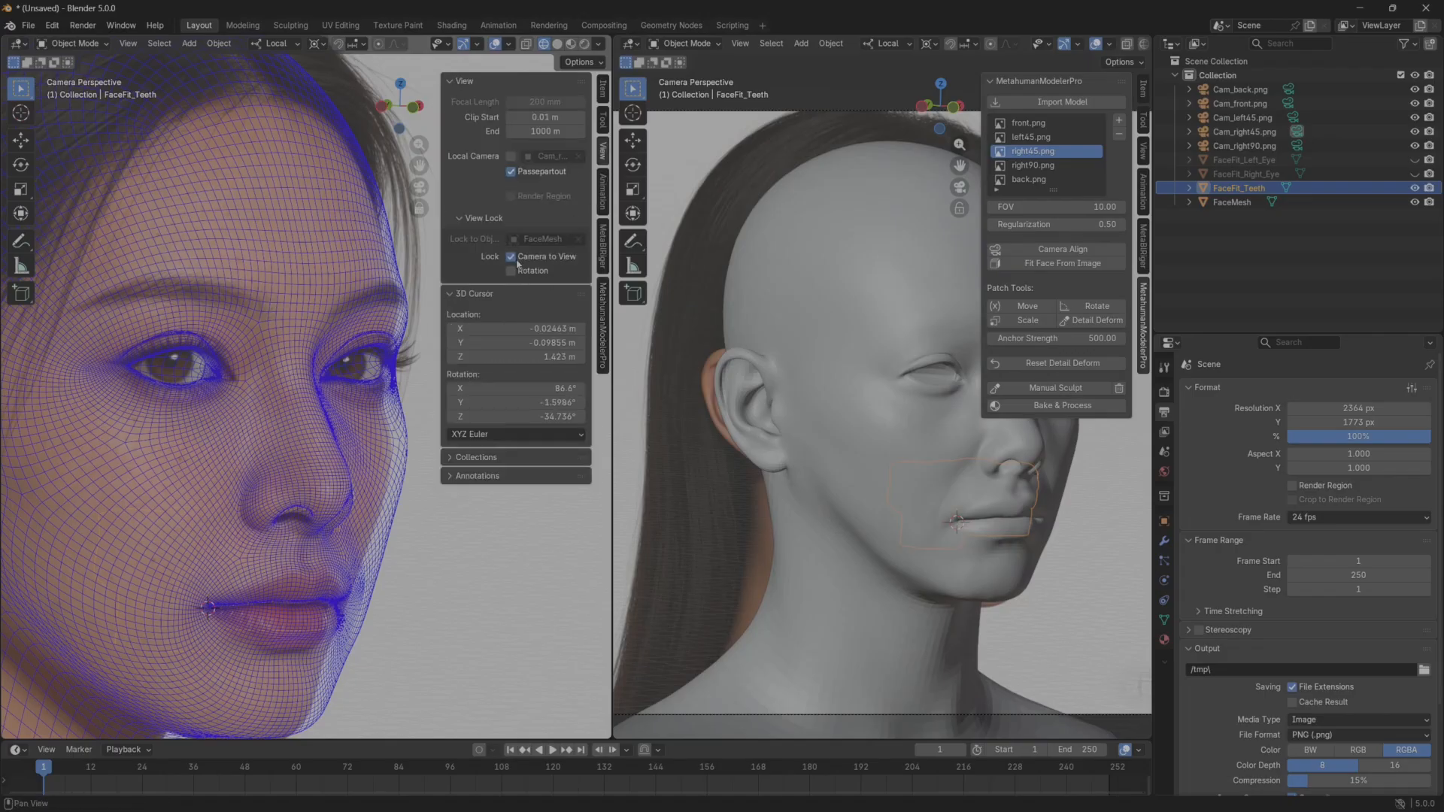
middle_click_drag(325, 448, 392, 456)
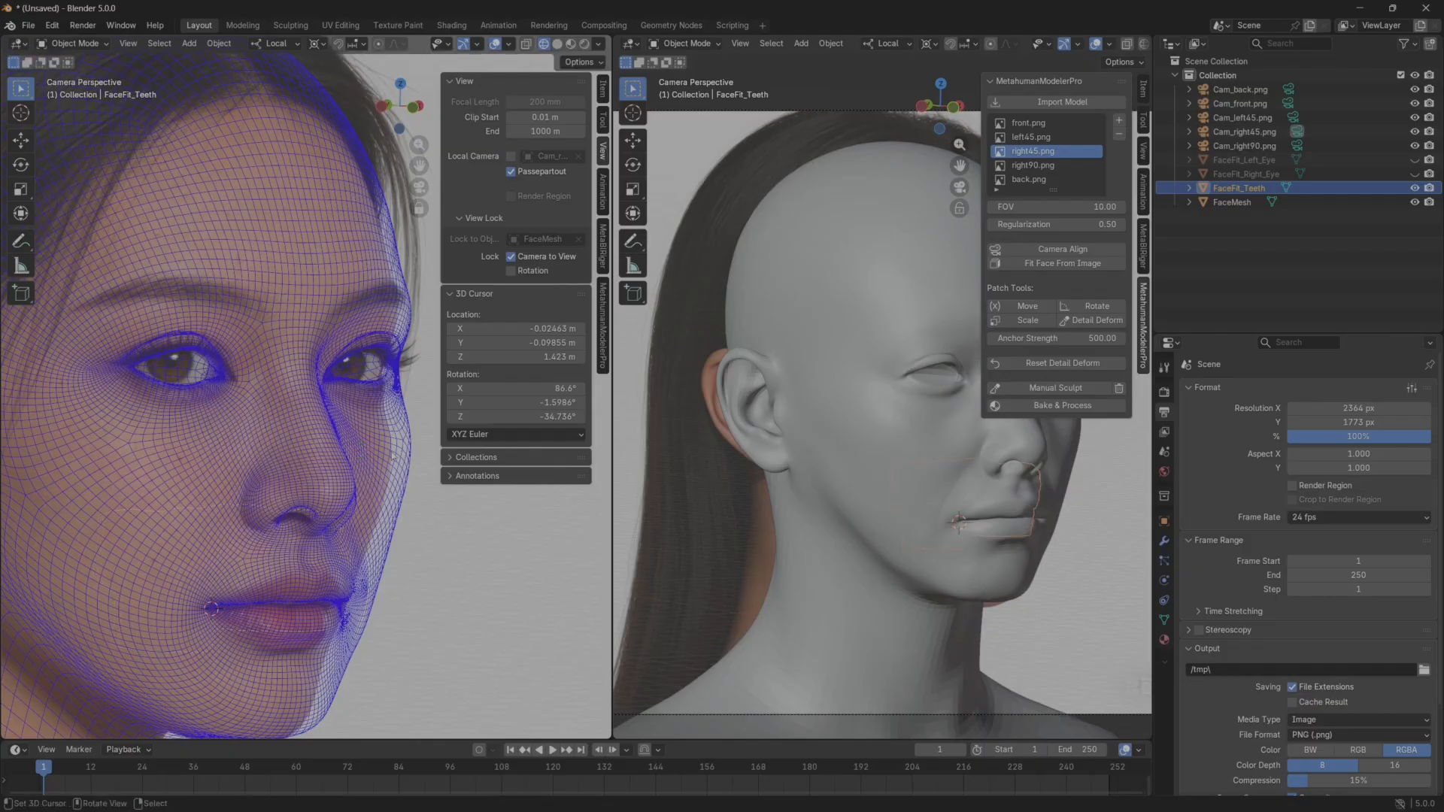
Trackball-rotate Cam_right45.png by about 1.15 and -8.02 around the 3D cursor, realign the mesh to the reference face and deselect the camera.
left_click(1246, 136)
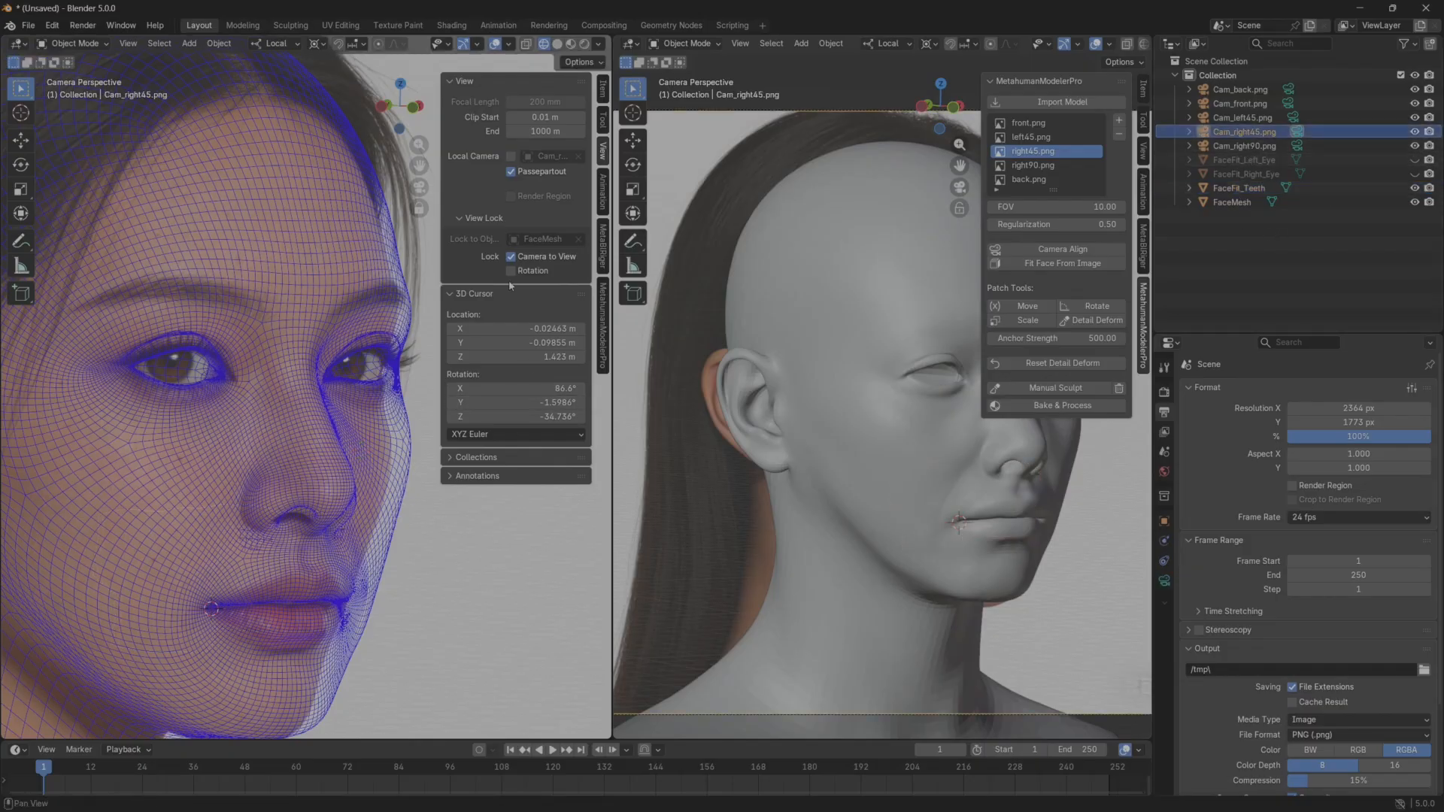
key("r")
key("r")
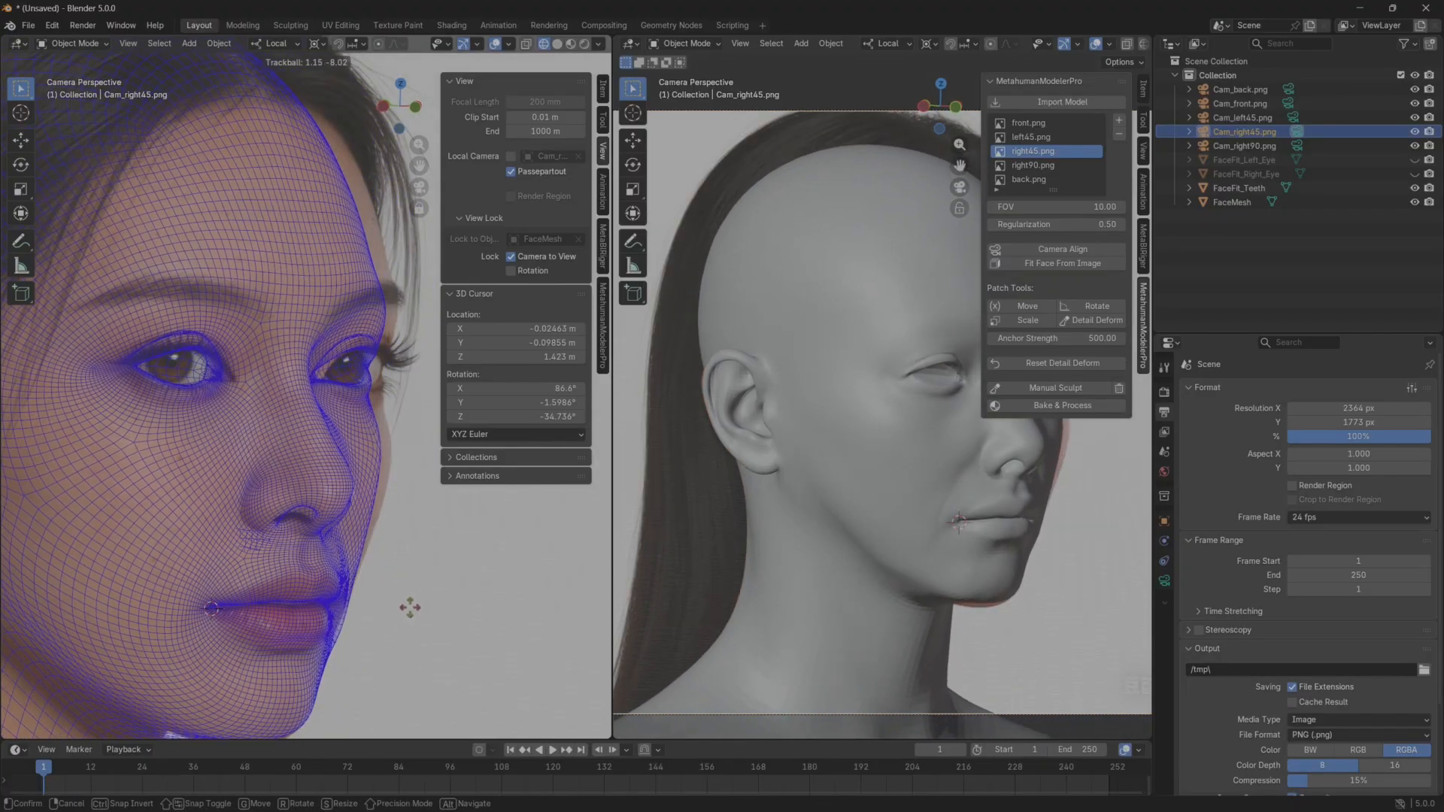
left_click(410, 608)
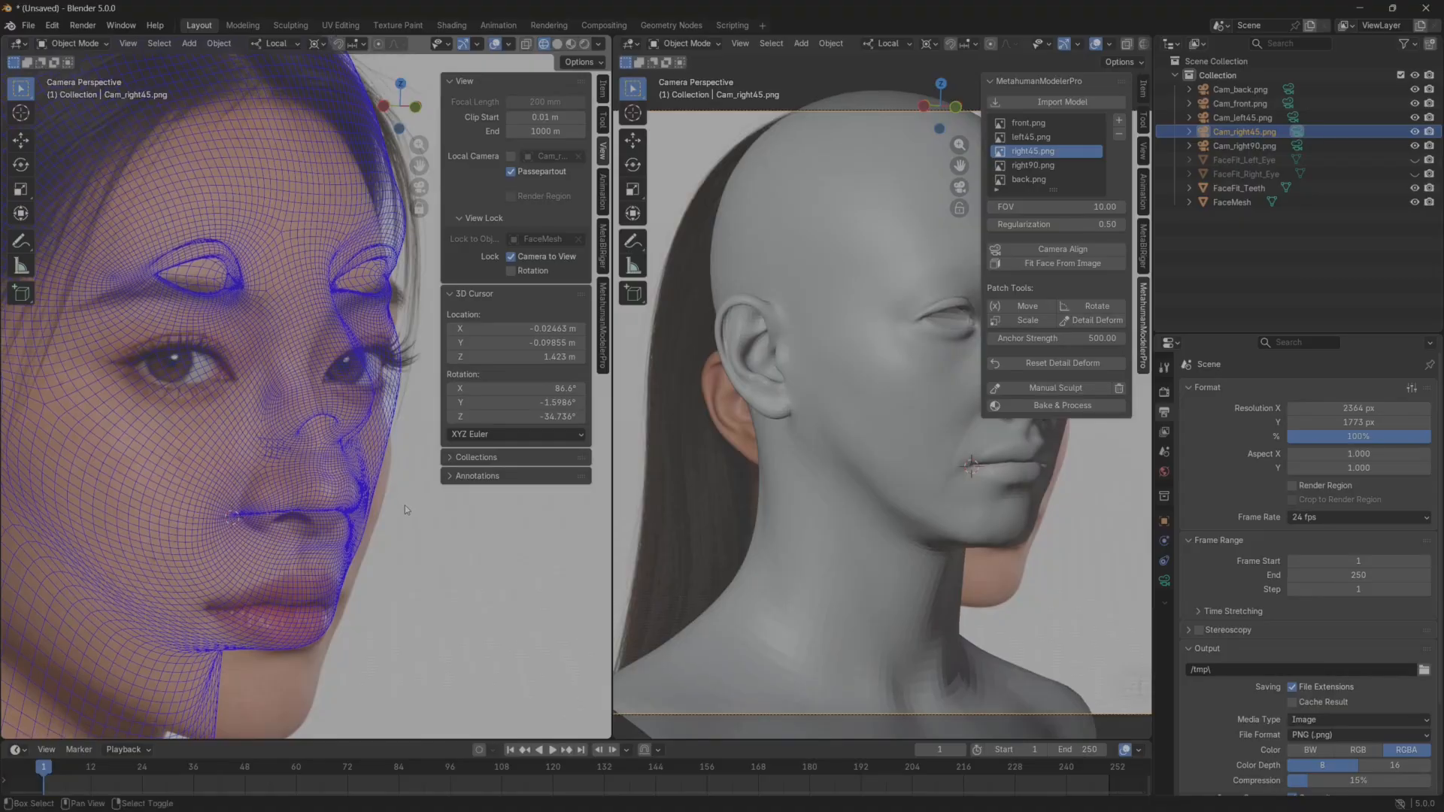
middle_click_drag(406, 499, 385, 594, "shift")
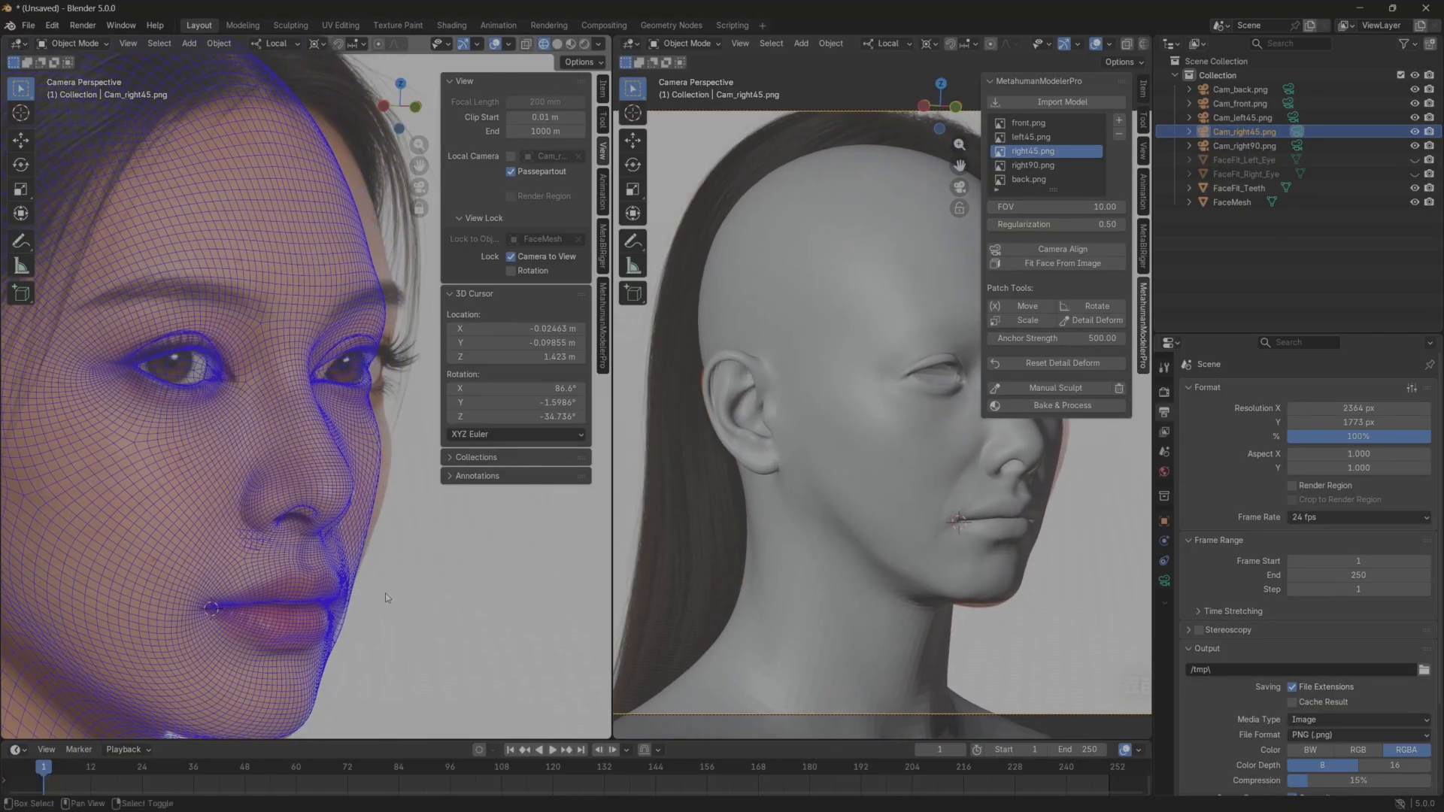
left_click(440, 600)
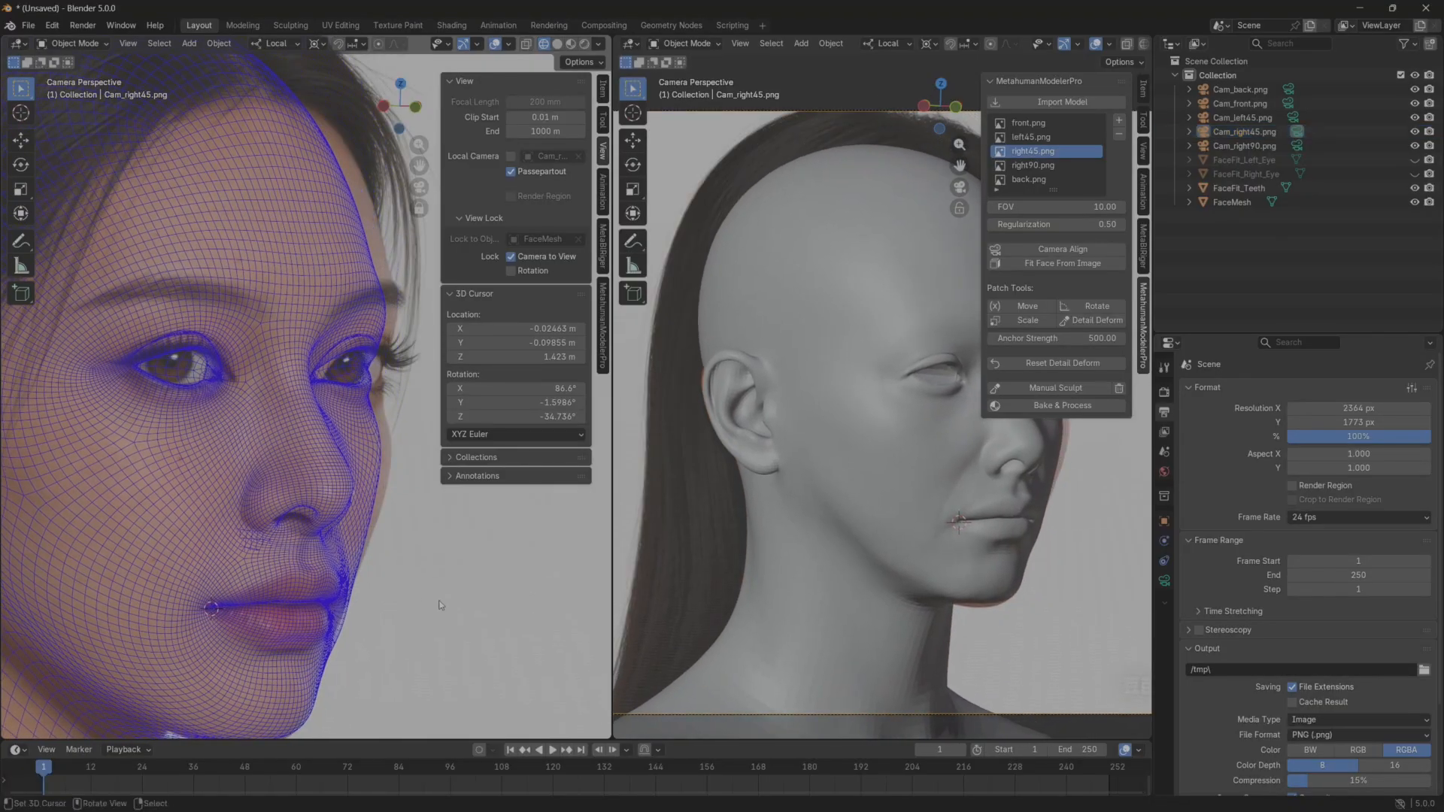
Rotate Cam_right45.png about 3.3° around the mouth corner and fine-tune its framing, leaving the camera unlocked from the view.
left_click(515, 261)
middle_click_drag(394, 606, 403, 553, "shift")
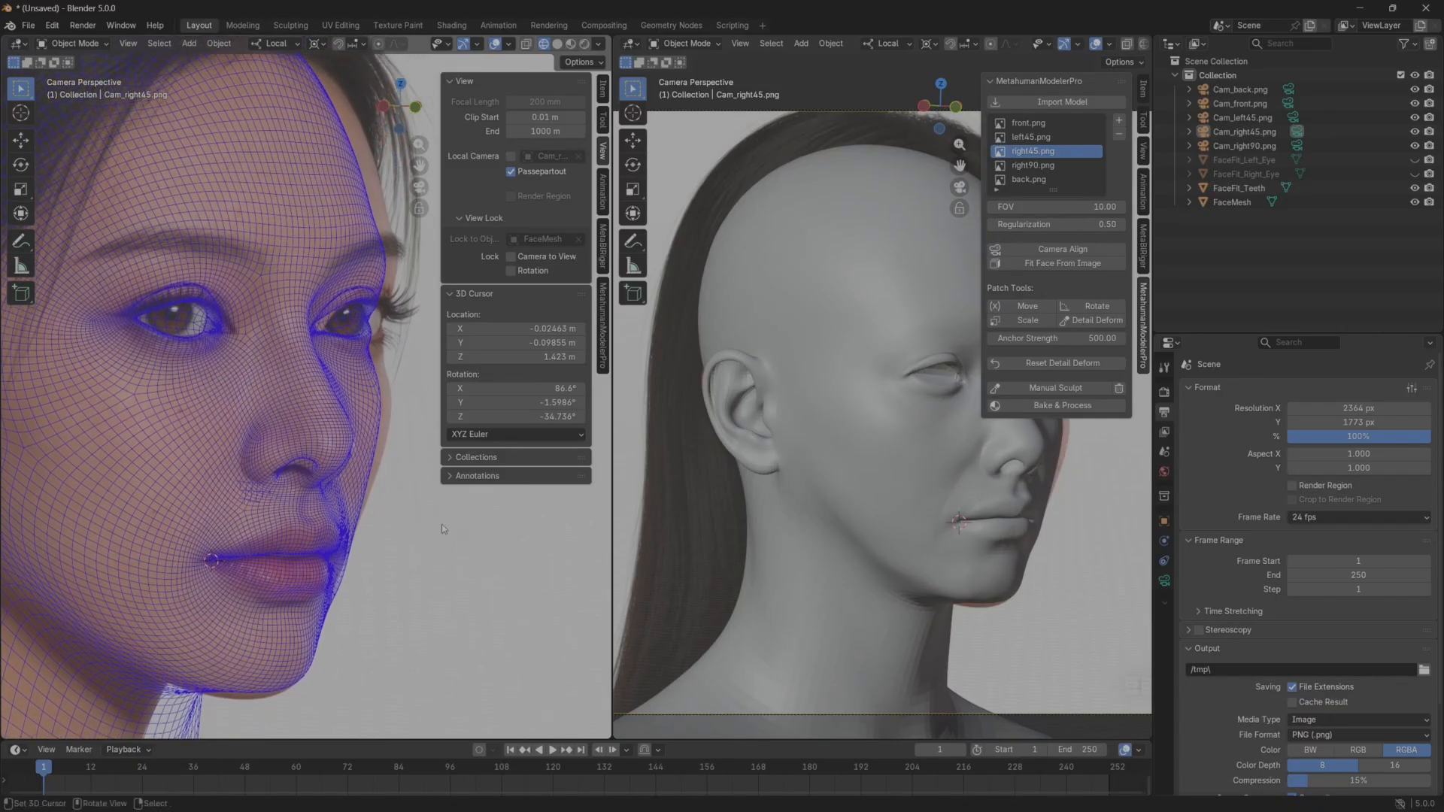
left_click(1237, 132)
key("r")
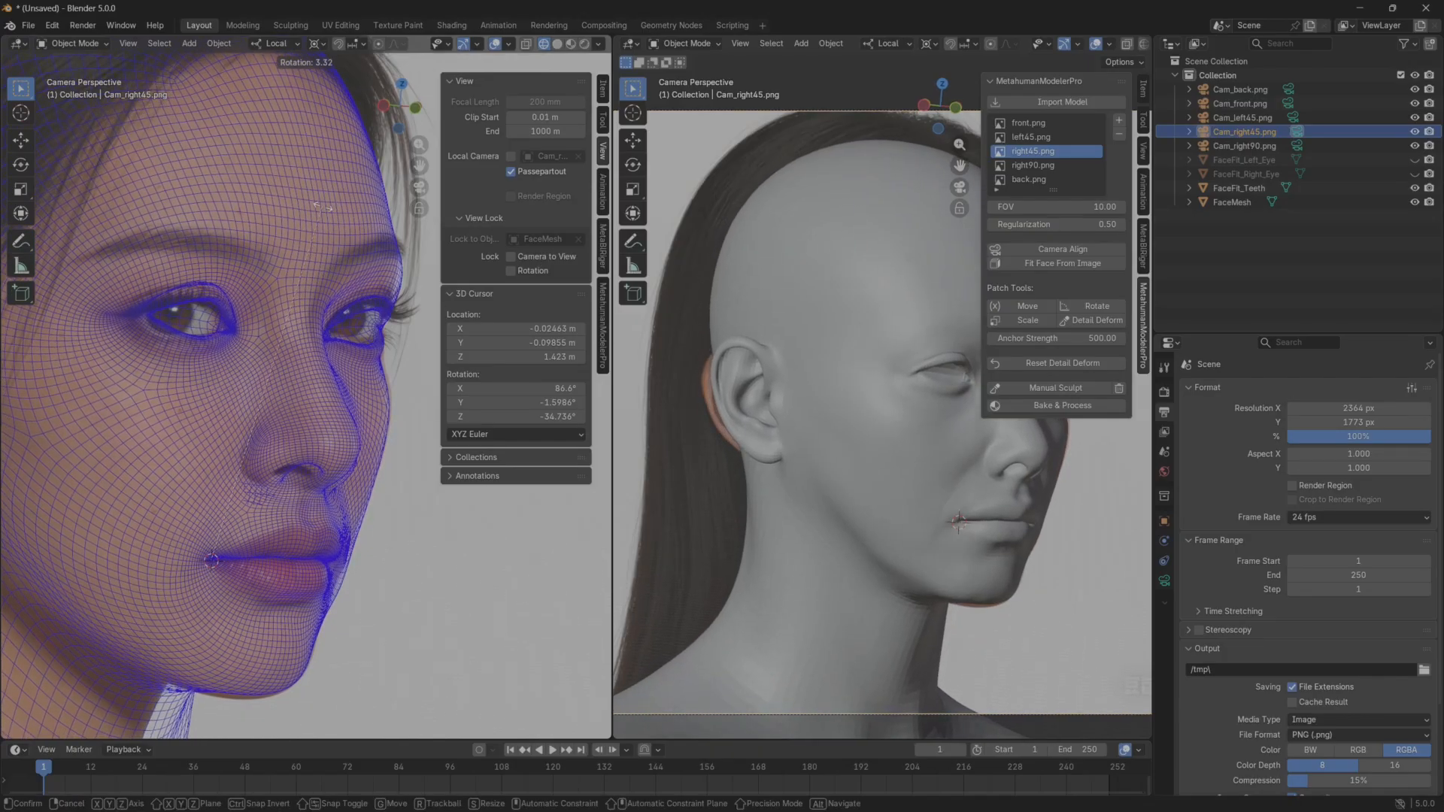
left_click(322, 241)
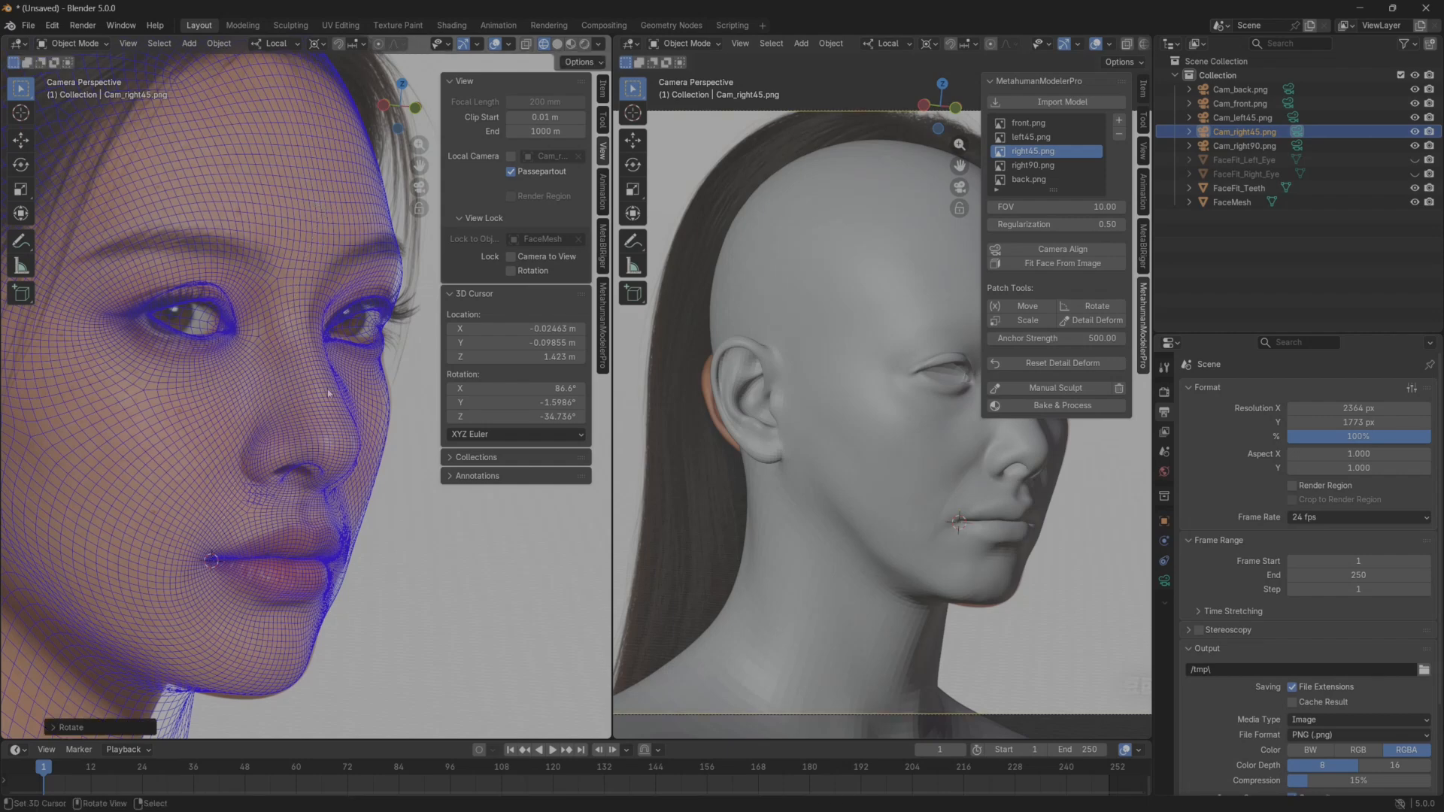
mouse_move(347, 405)
middle_mouse_down("shift")
mouse_move(359, 393)
mouse_move(335, 393)
mouse_move(331, 426)
middle_mouse_up("shift")
left_click(511, 257)
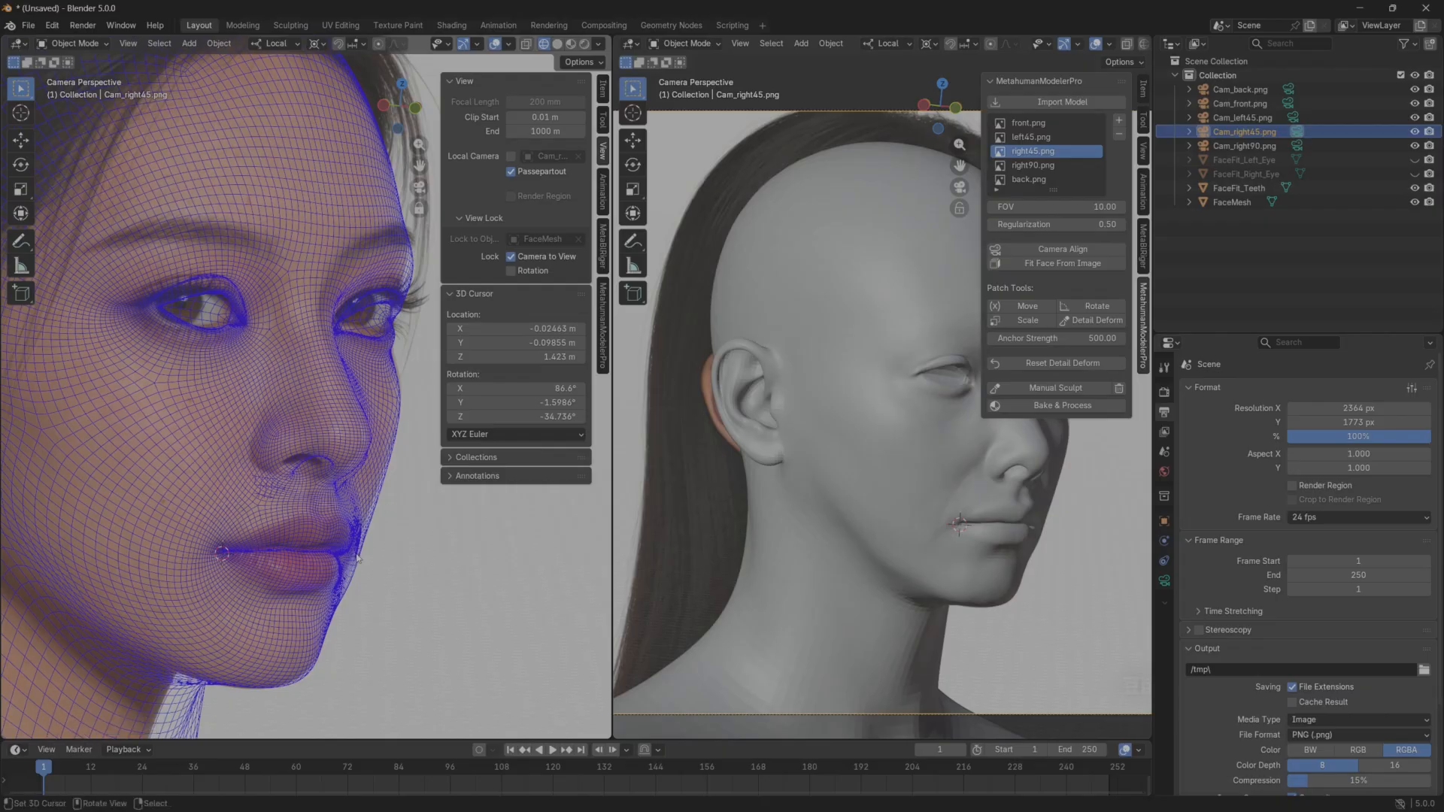
left_click(513, 257)
Widen the left viewport to get a larger close-up of the nose and mouth against the reference.
scroll(323, 496, "up", 4)
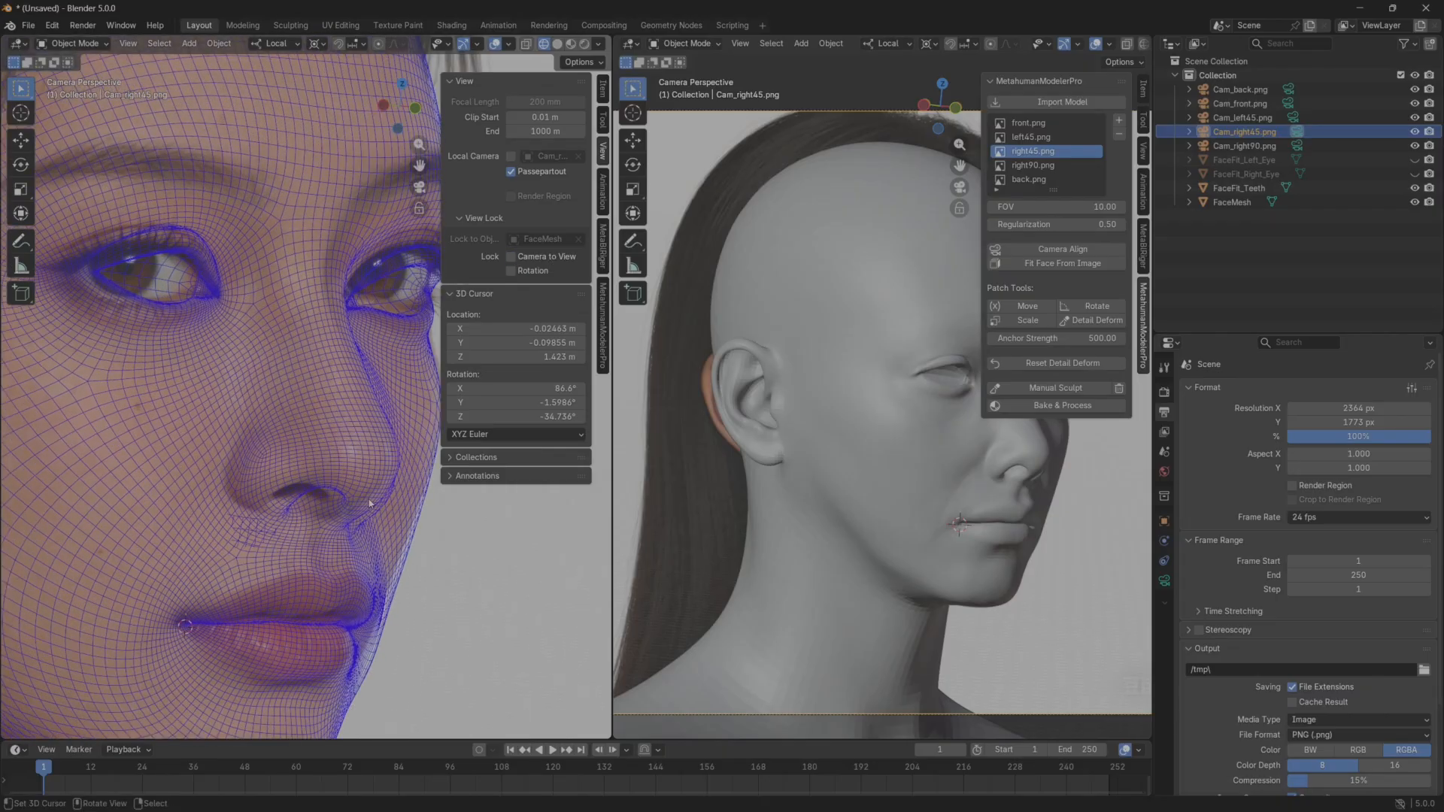
middle_click_drag(323, 497, 362, 395, "shift")
left_click_drag(613, 394, 799, 395)
middle_click_drag(461, 442, 501, 454, "shift")
Lock the camera to the view, rotate Cam_right45.png about -1.6° to match the lip line, then deselect and unlock it.
left_click(700, 257)
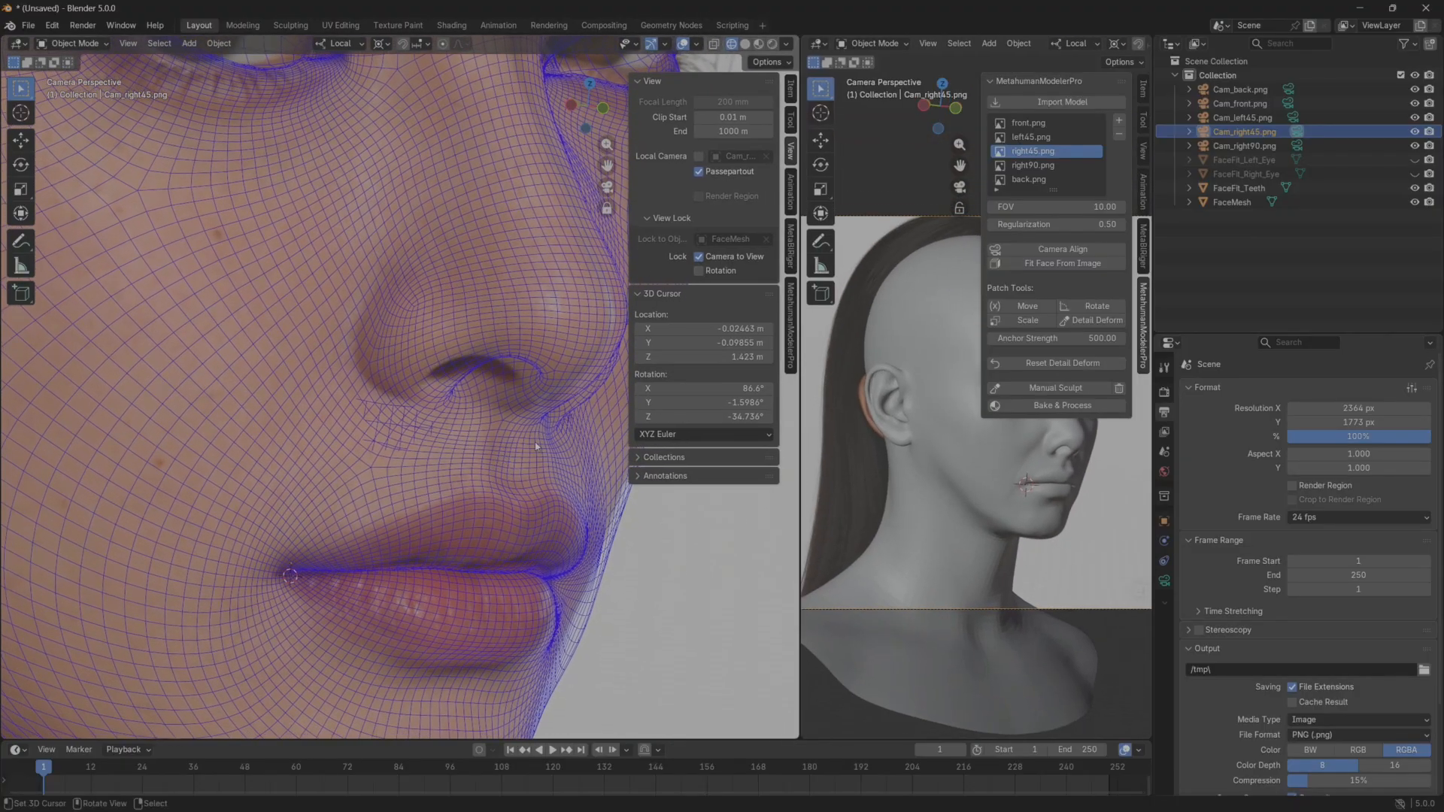
key("r")
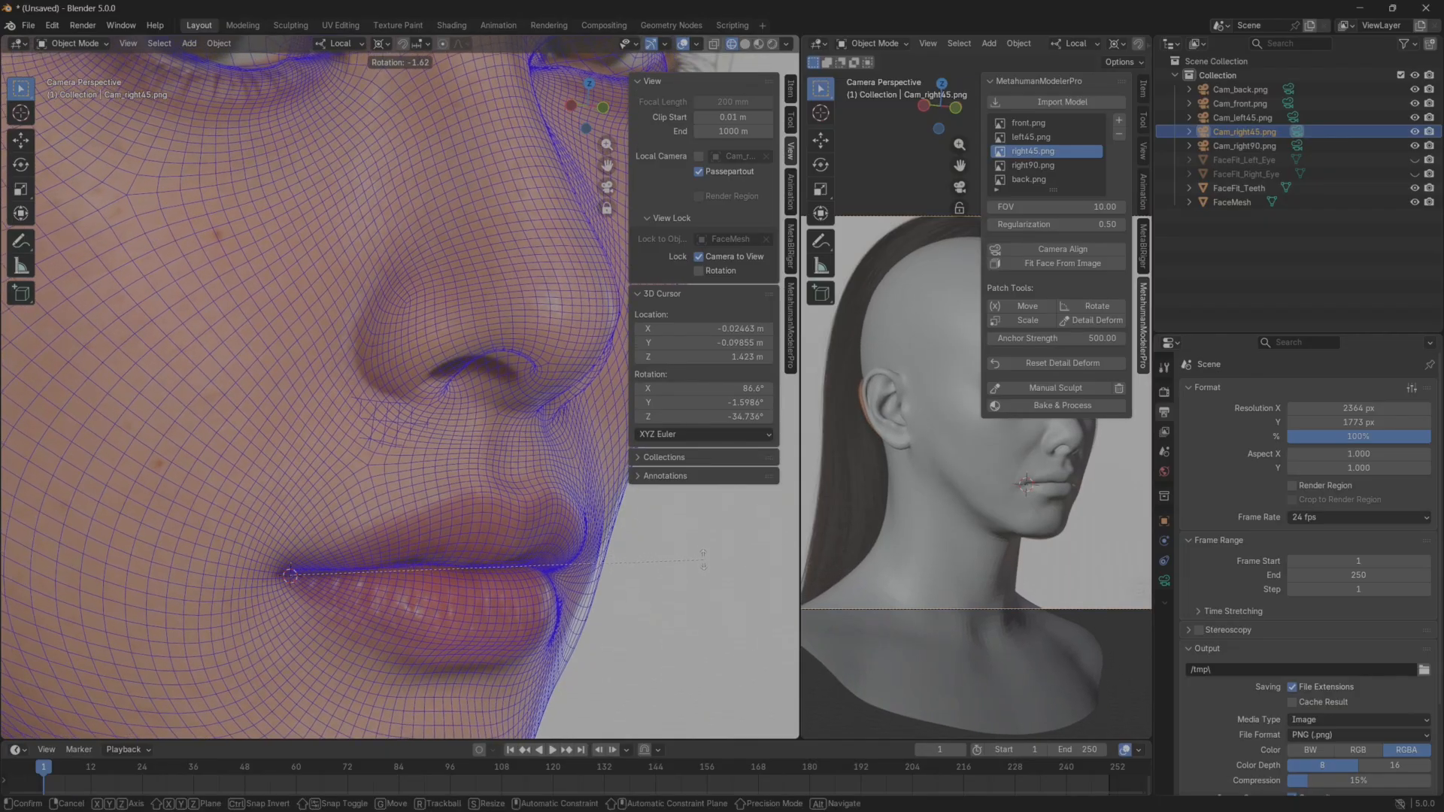
left_click(703, 560)
left_click(701, 559)
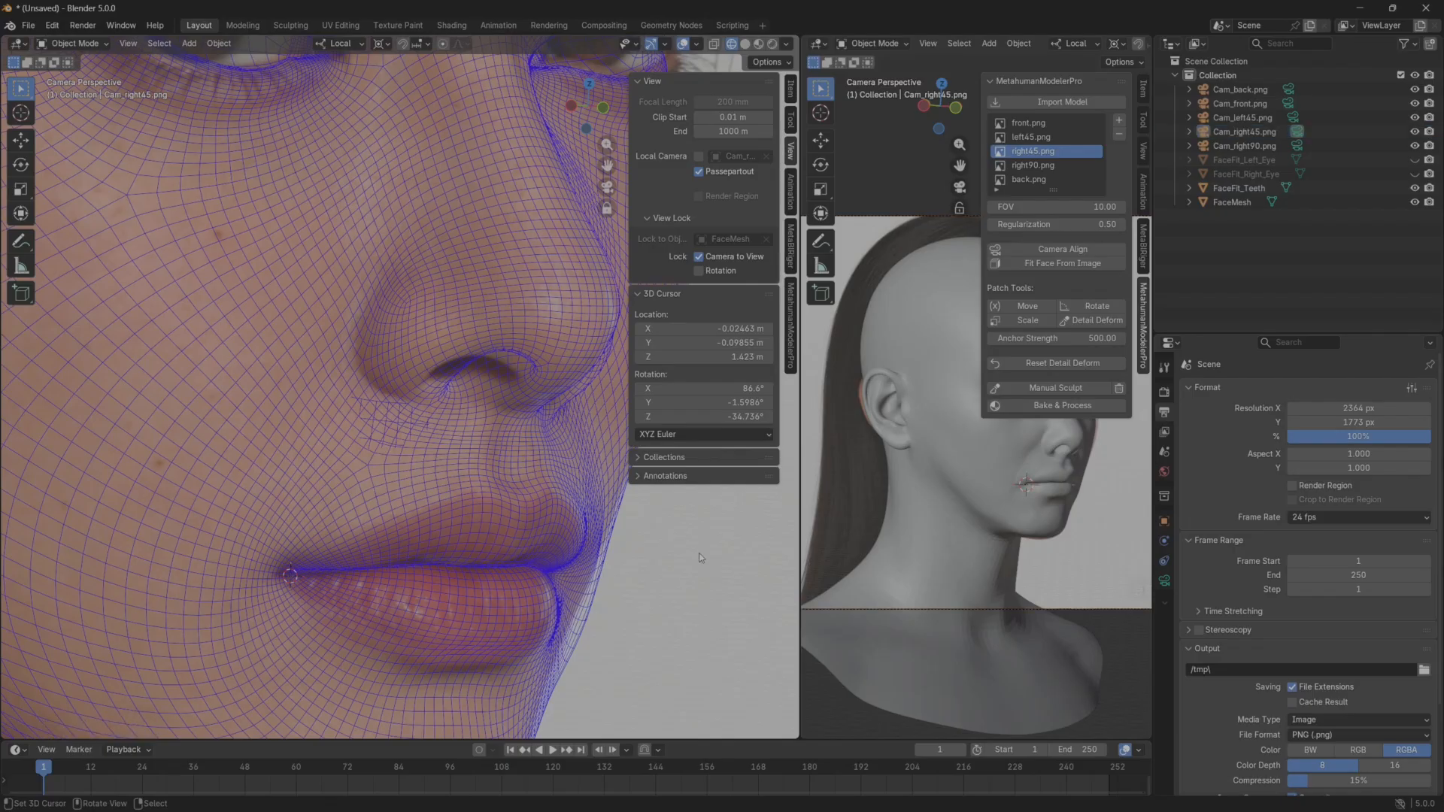
scroll(701, 559, "down", 3)
scroll(645, 574, "up", 3)
left_click(700, 259)
scroll(468, 545, "down", 4)
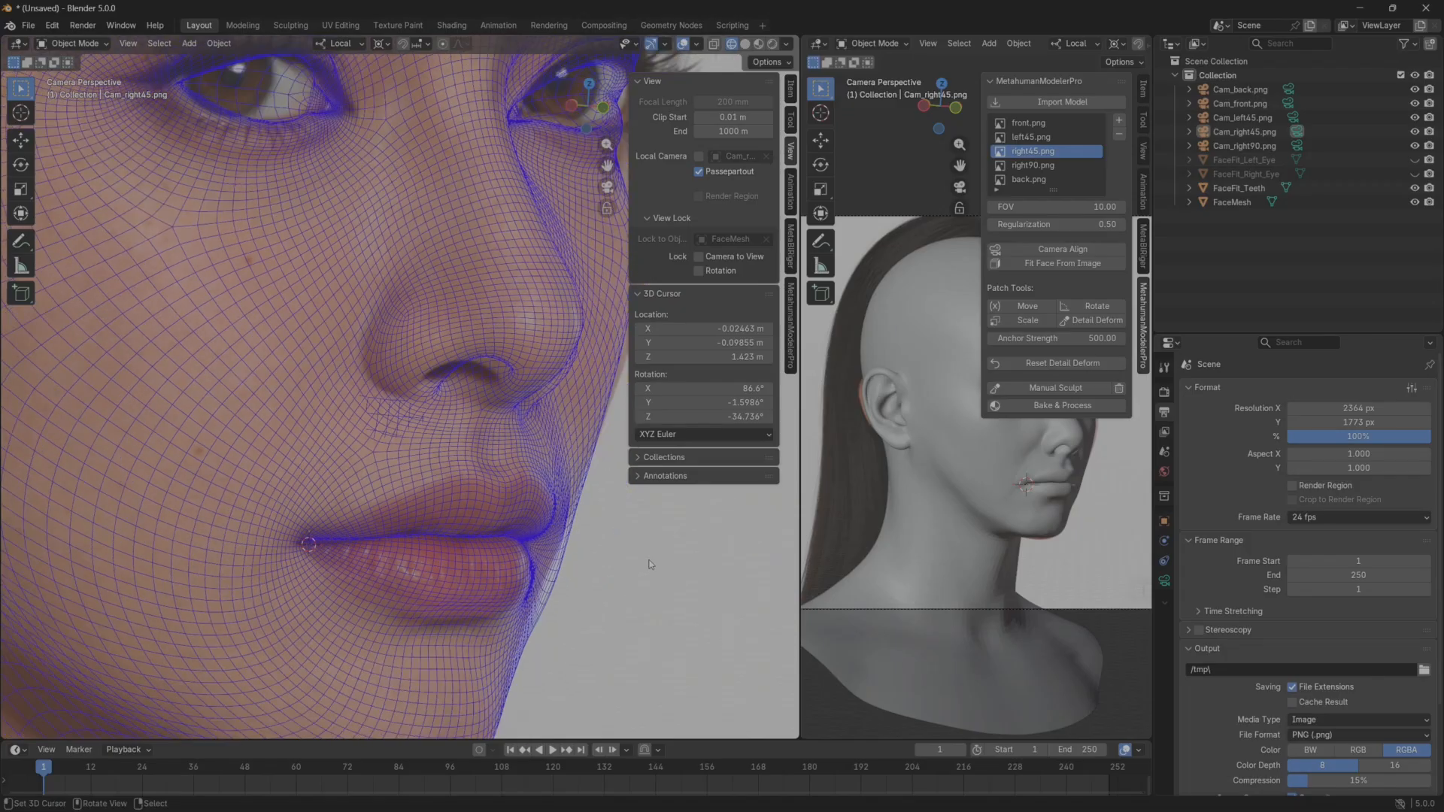
Check the face contour against the reference, lock the camera to the view and start a trackball rotation of Cam_right45.png.
middle_click_drag(468, 478, 494, 521, "shift")
scroll(483, 525, "down", 2)
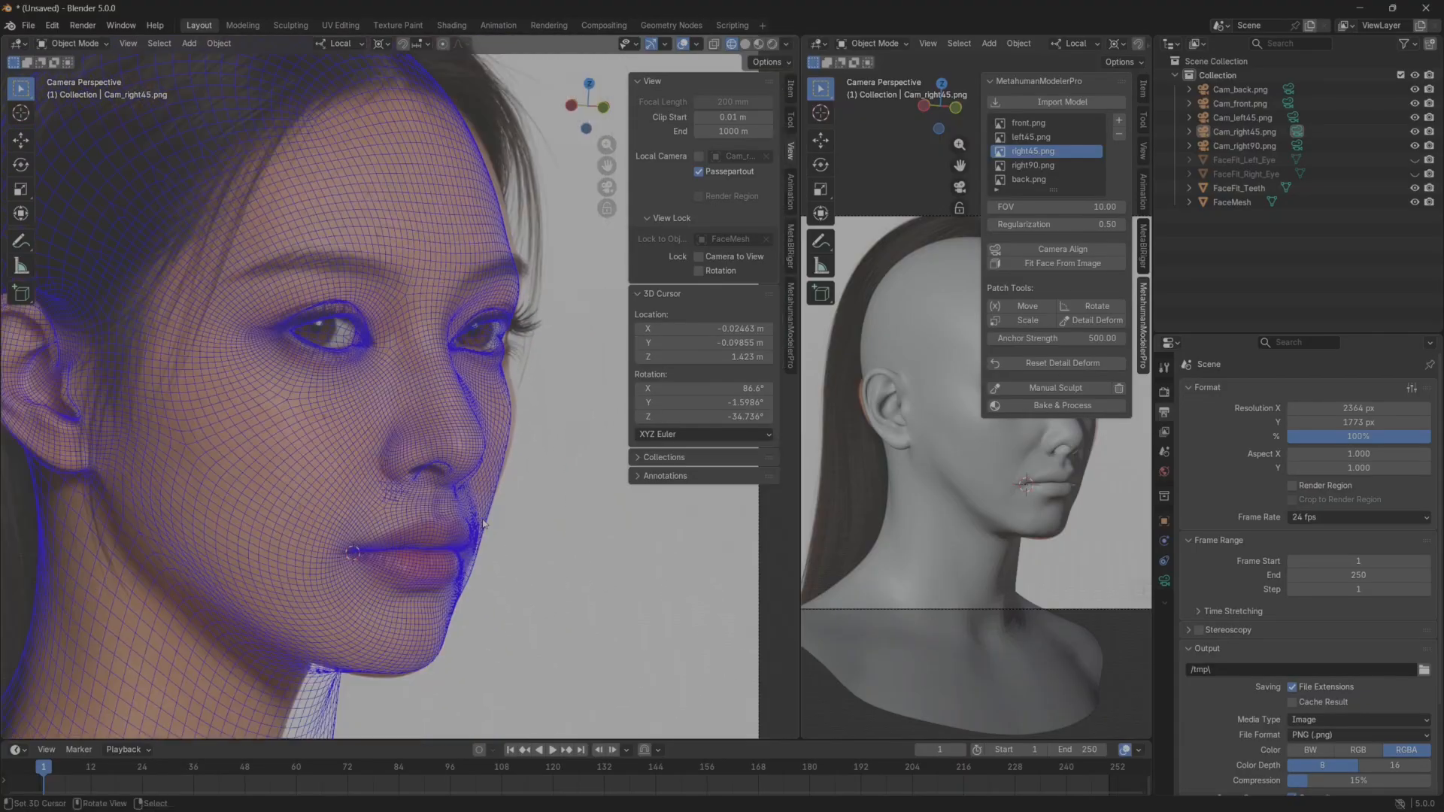
scroll(483, 524, "up", 3)
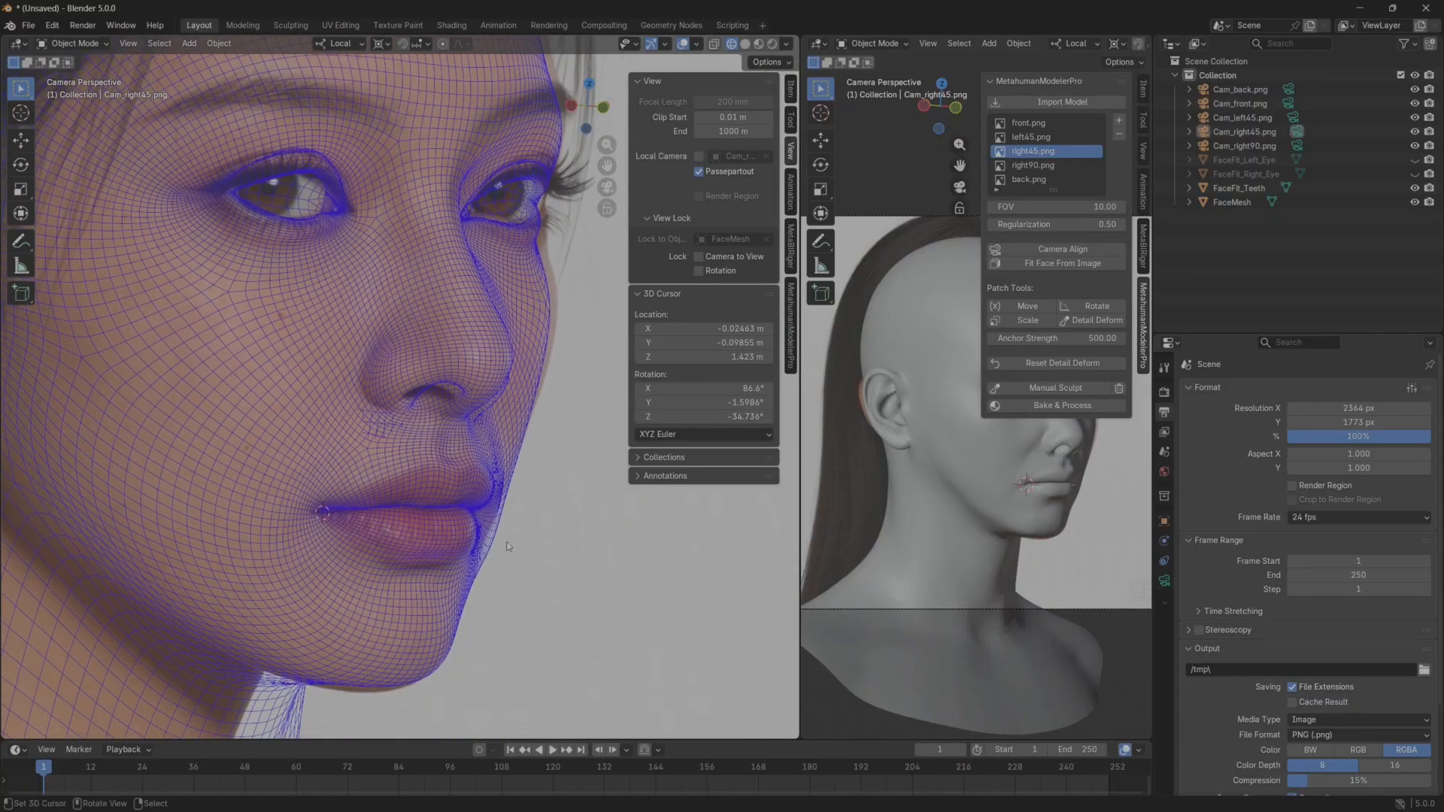
middle_click_drag(501, 525, 528, 577, "shift")
middle_click_drag(561, 383, 549, 391, "shift")
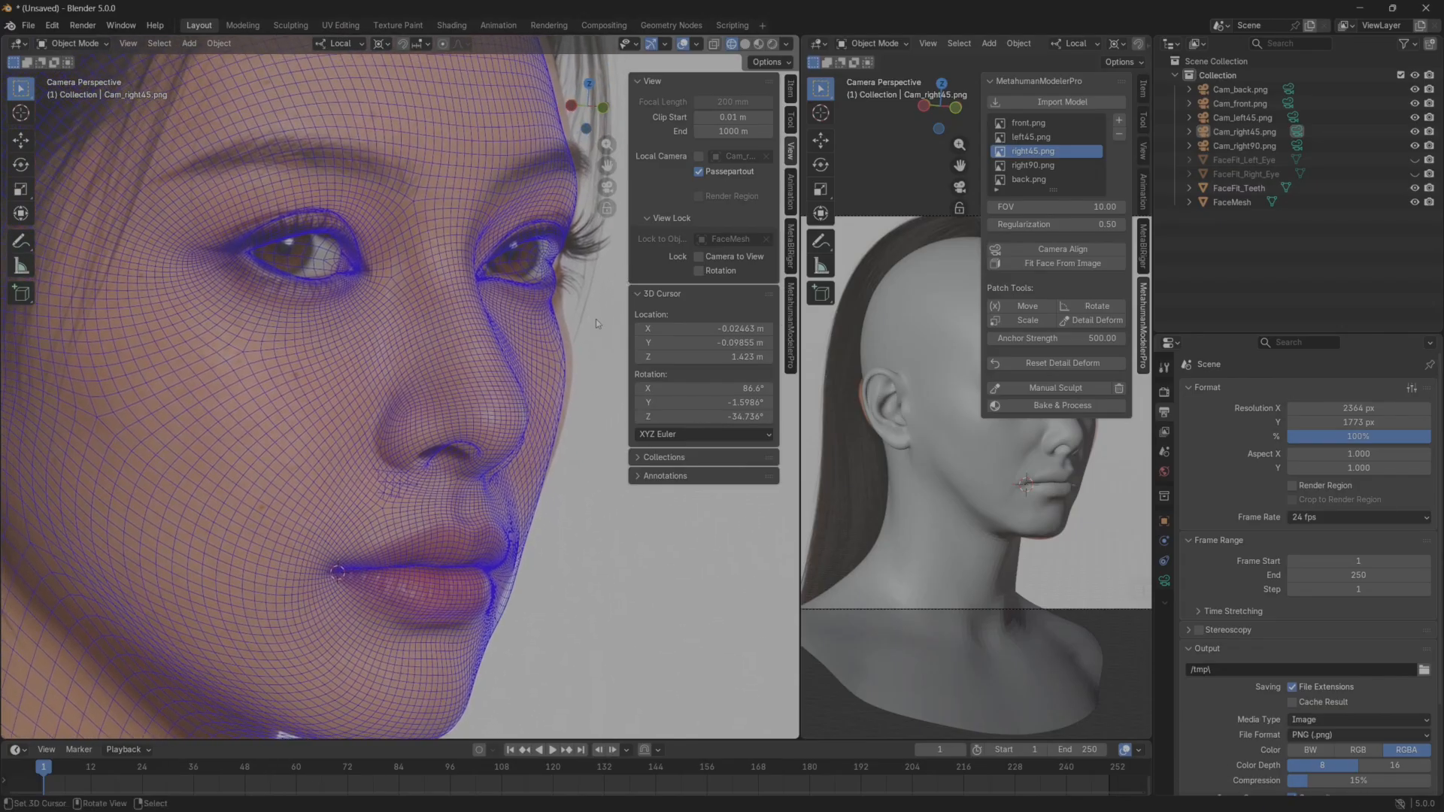
left_click(698, 256)
left_click(1244, 132)
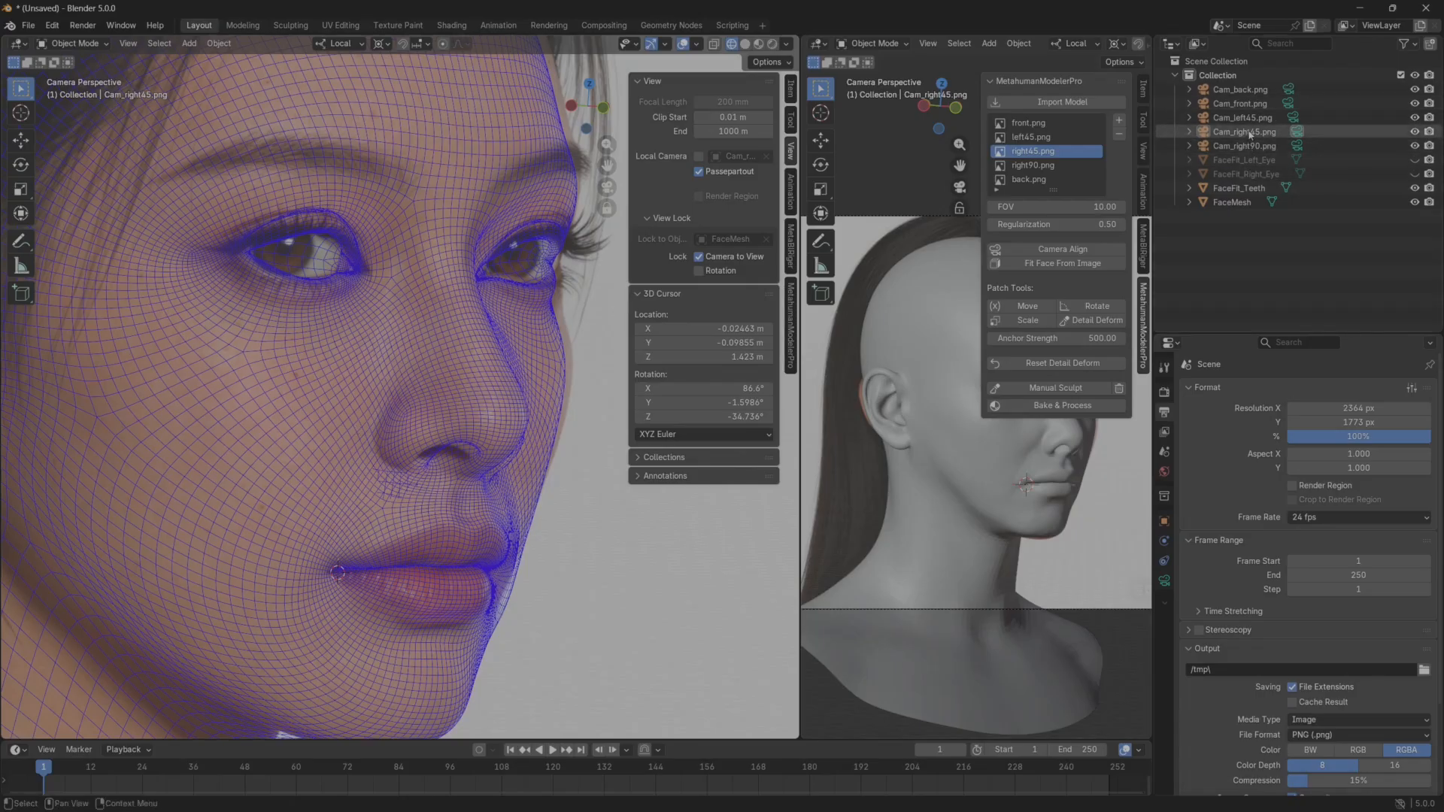
key("r")
key("r")
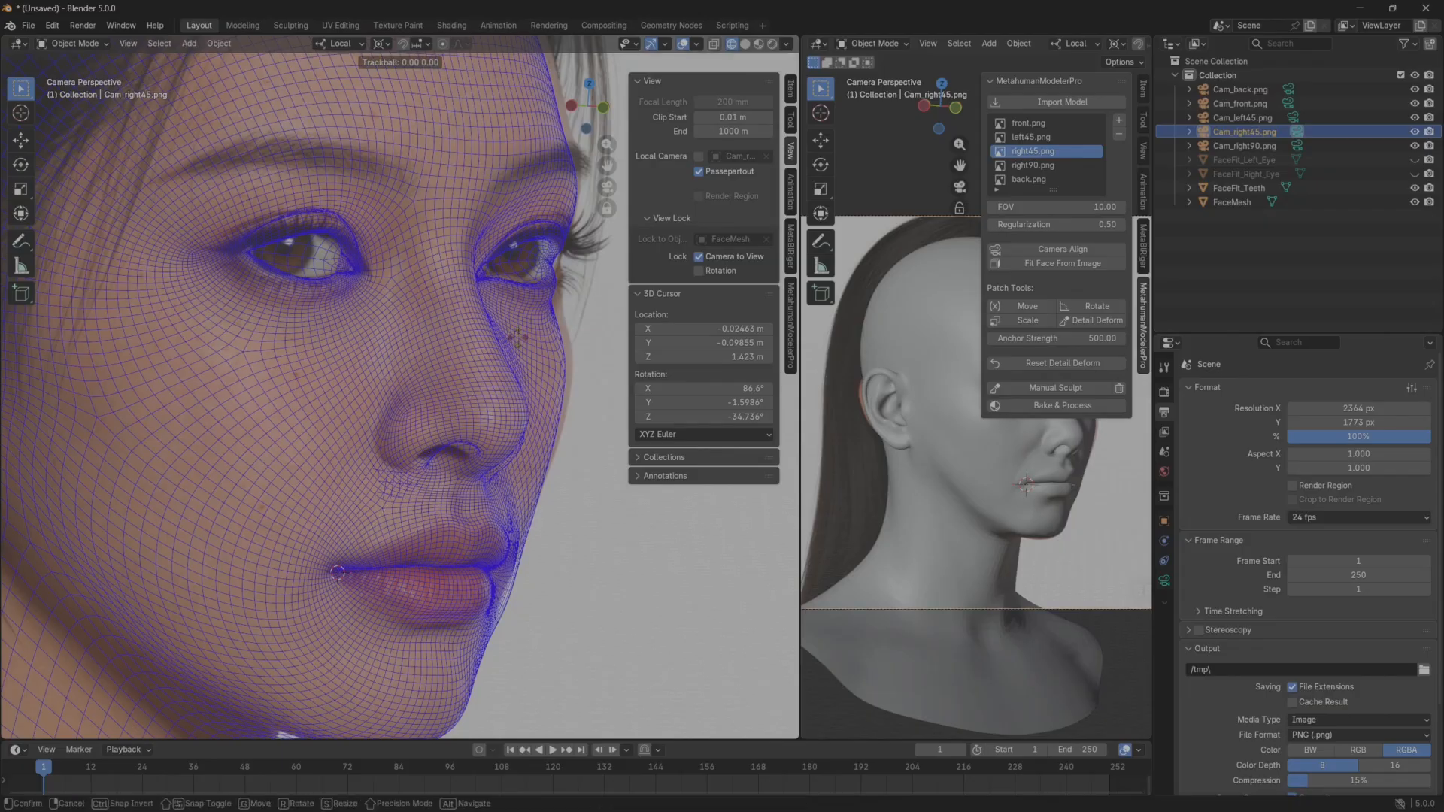
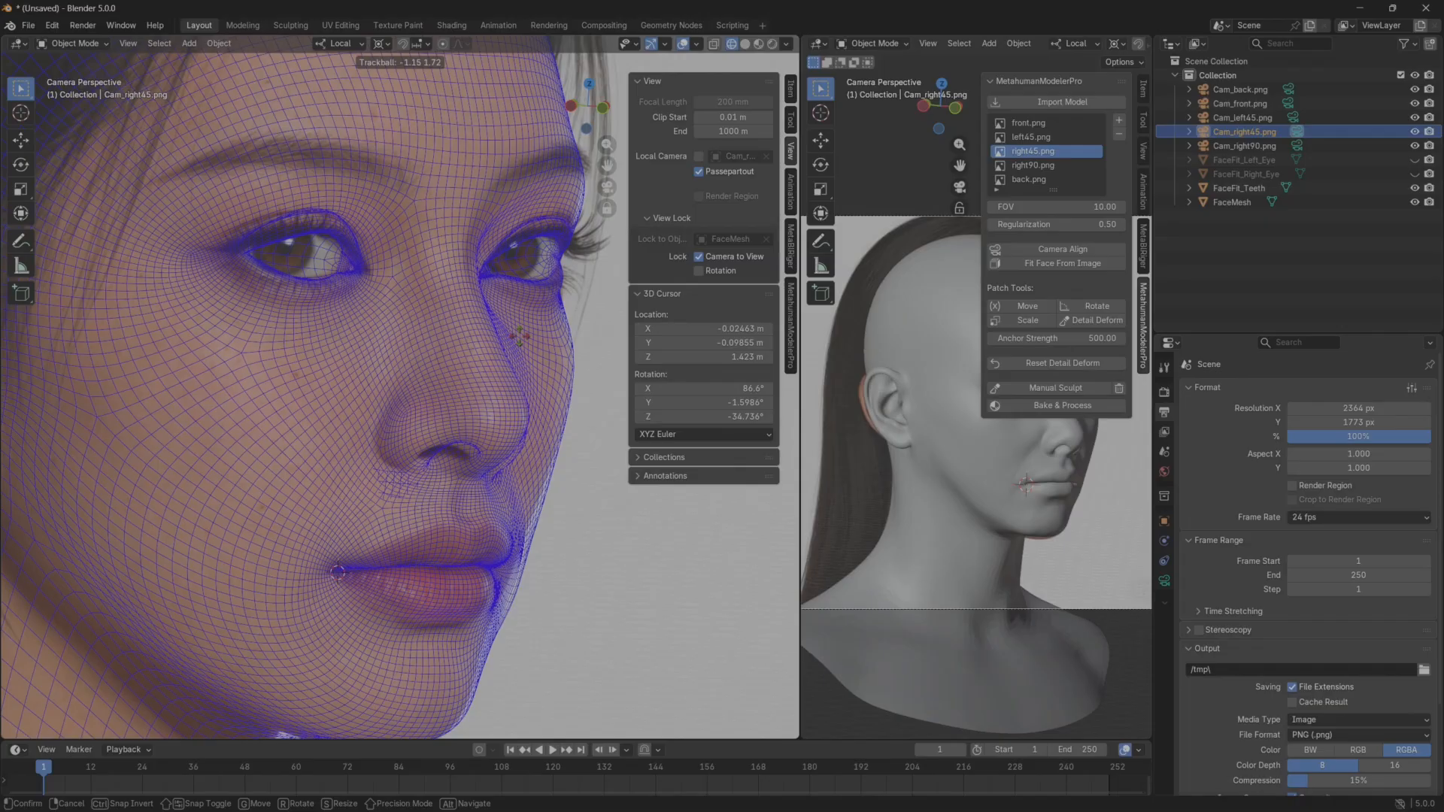
Apply the trackball rotation of Cam_right45.png, unlock the camera from the view and check the jaw contour against the reference.
key("Return")
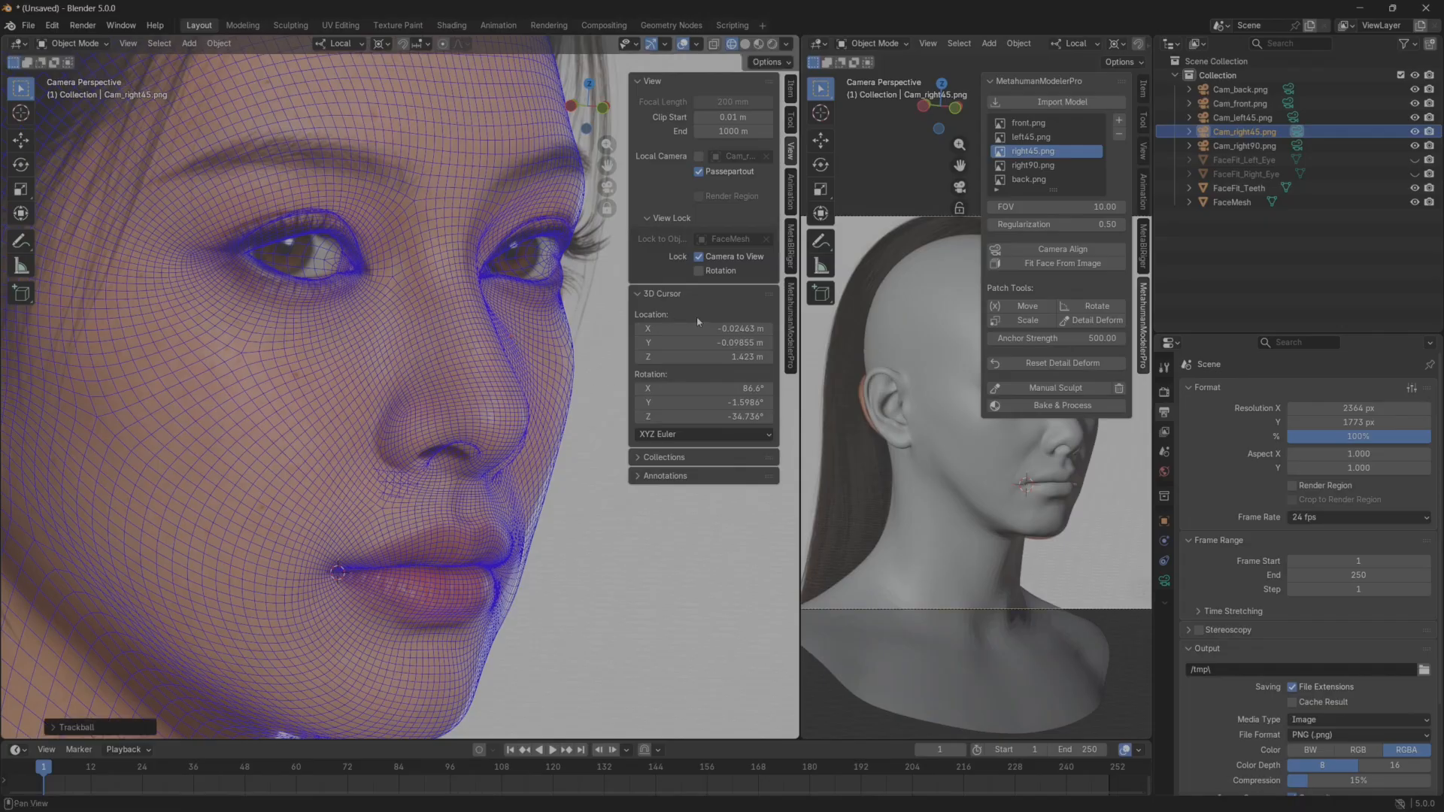
left_click(699, 257)
middle_click_drag(572, 471, 510, 354, "shift")
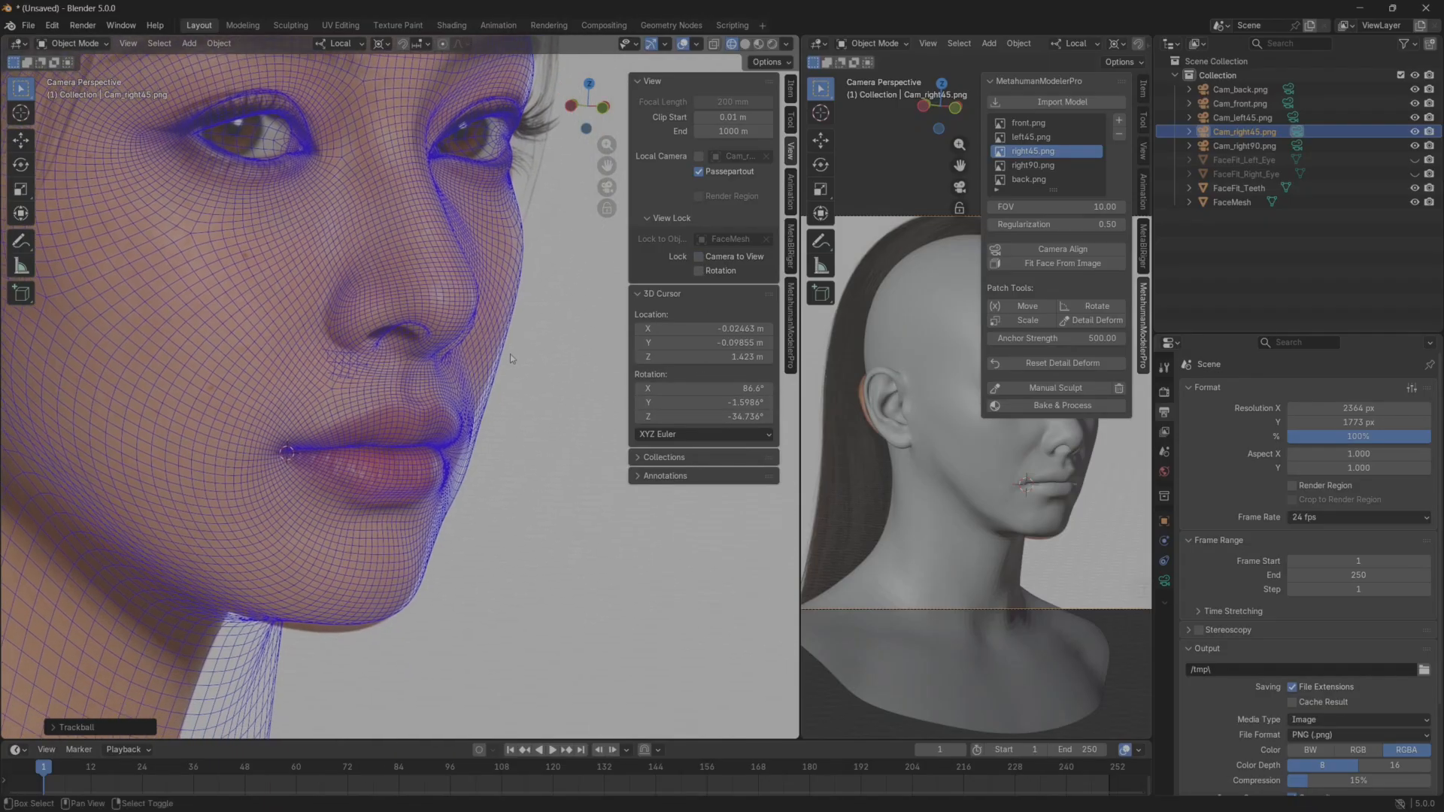
middle_click_drag(473, 438, 509, 527, "shift")
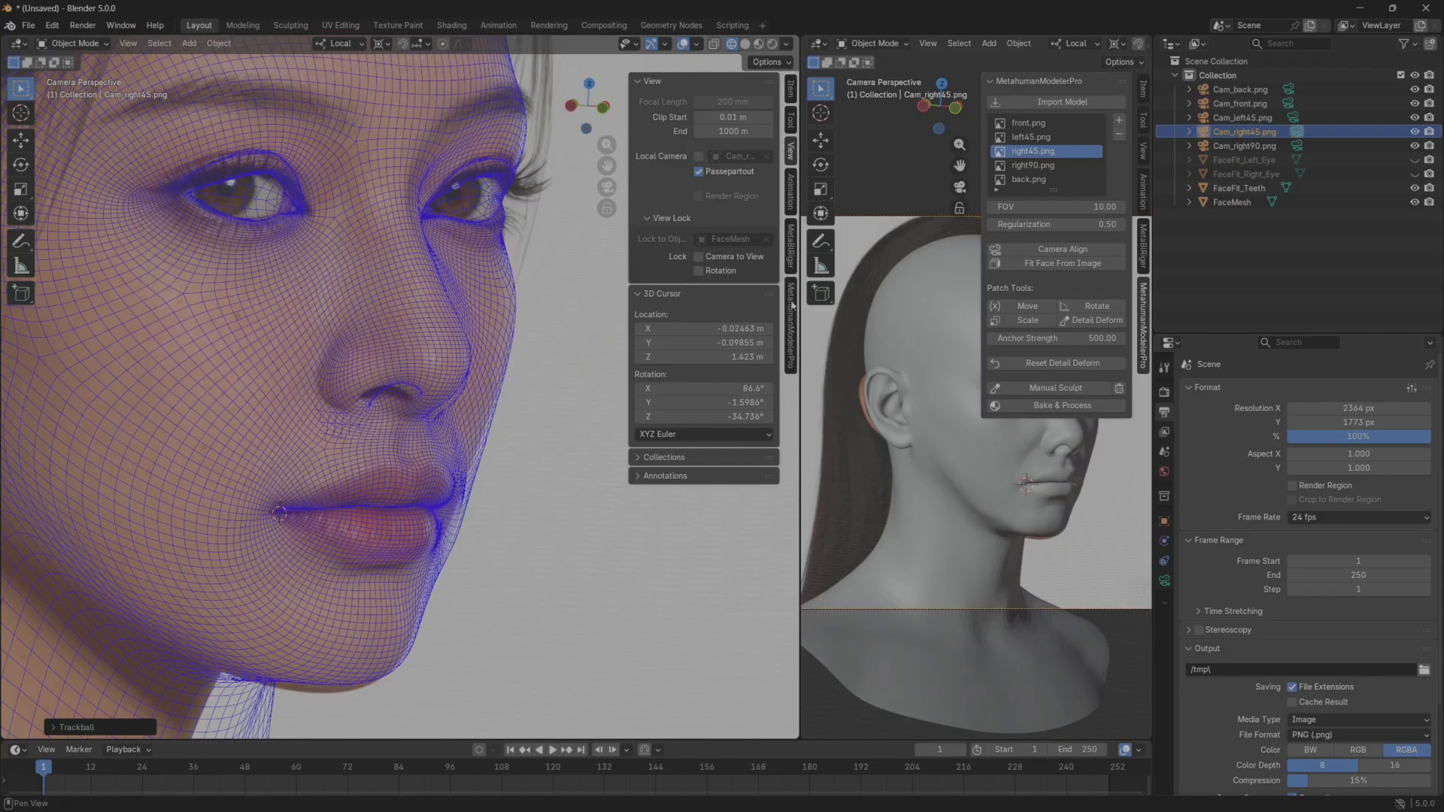
Start Detail Deform on the right45 view and pull the far cheek contour beside the lips slightly inward.
left_click(790, 325)
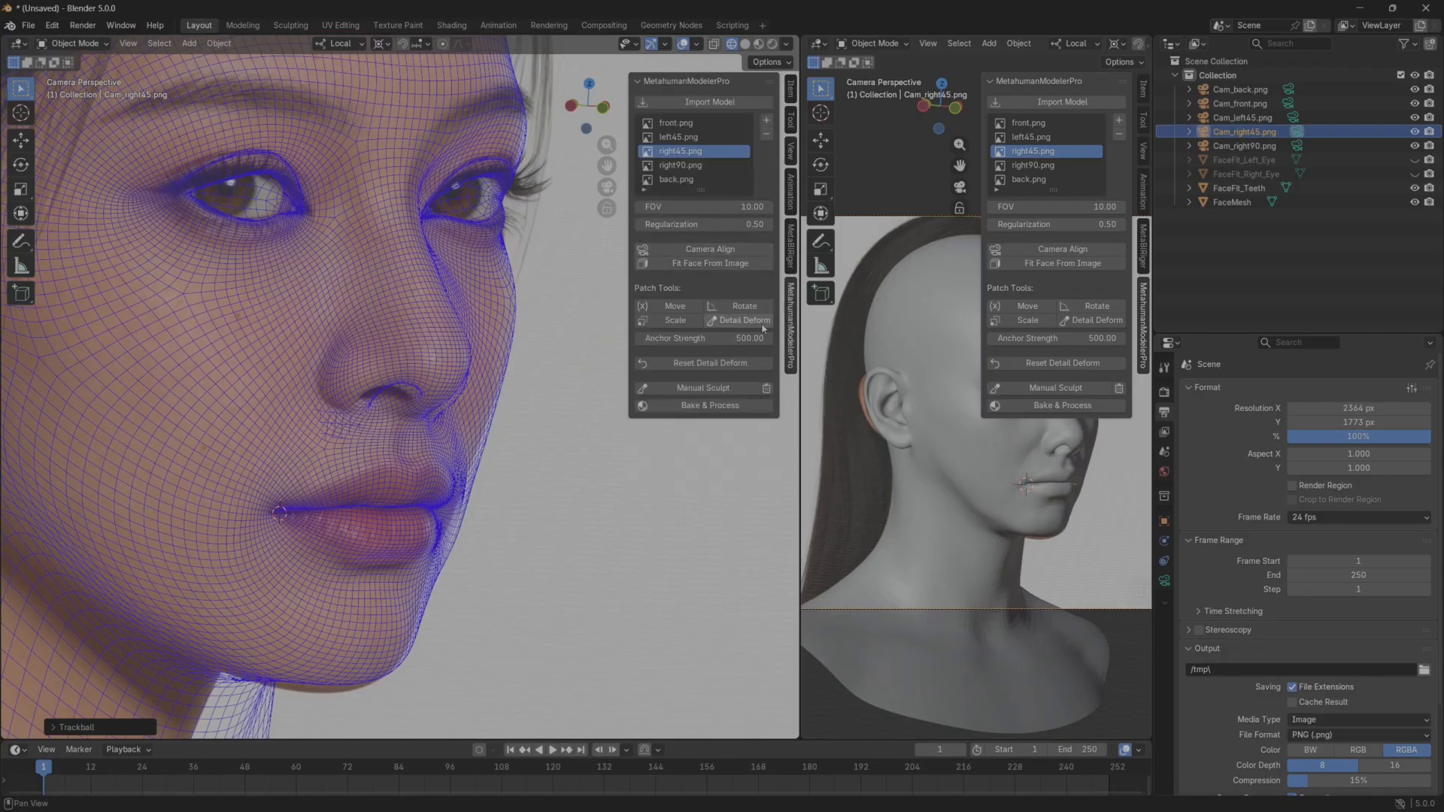
left_click(745, 321)
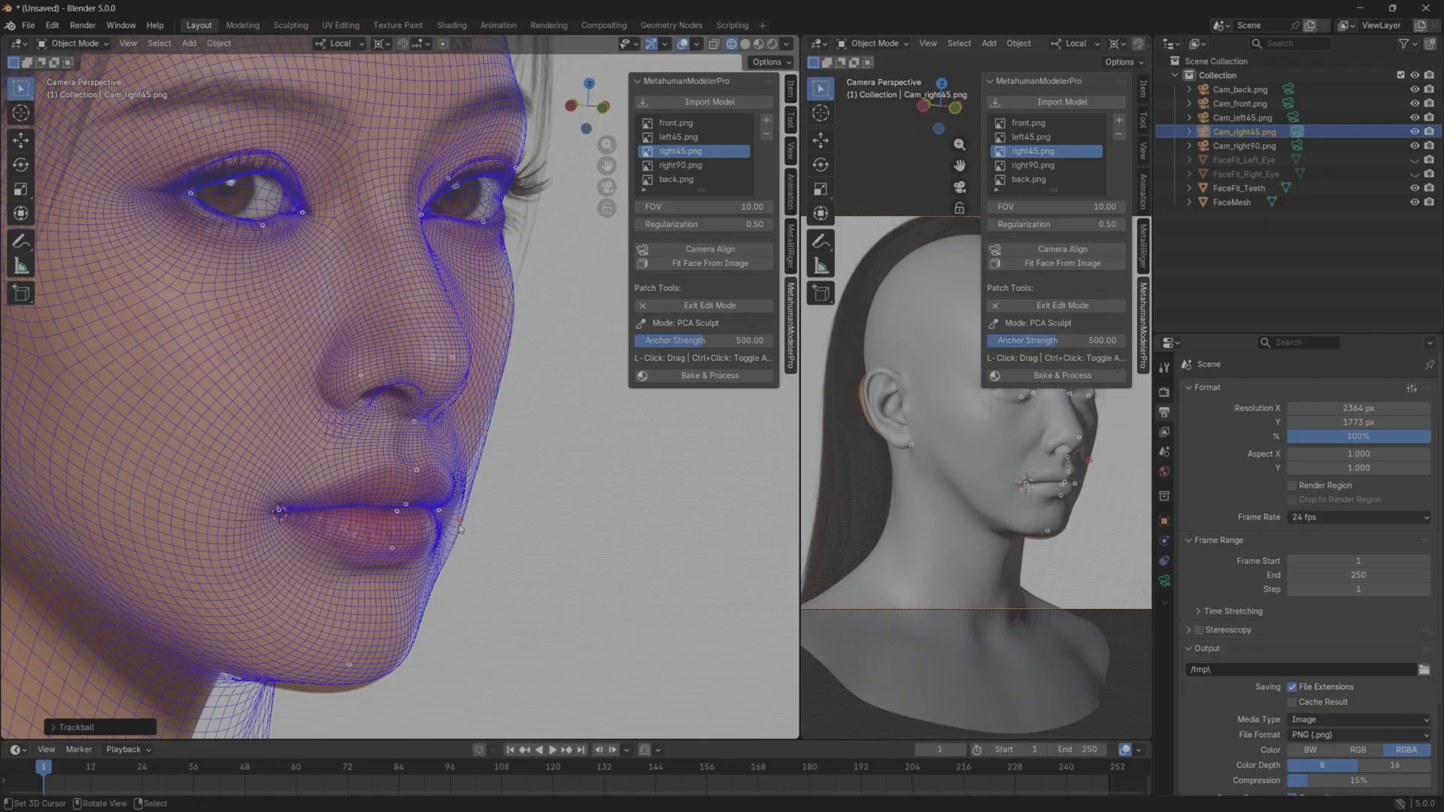
left_click_drag(459, 526, 434, 549)
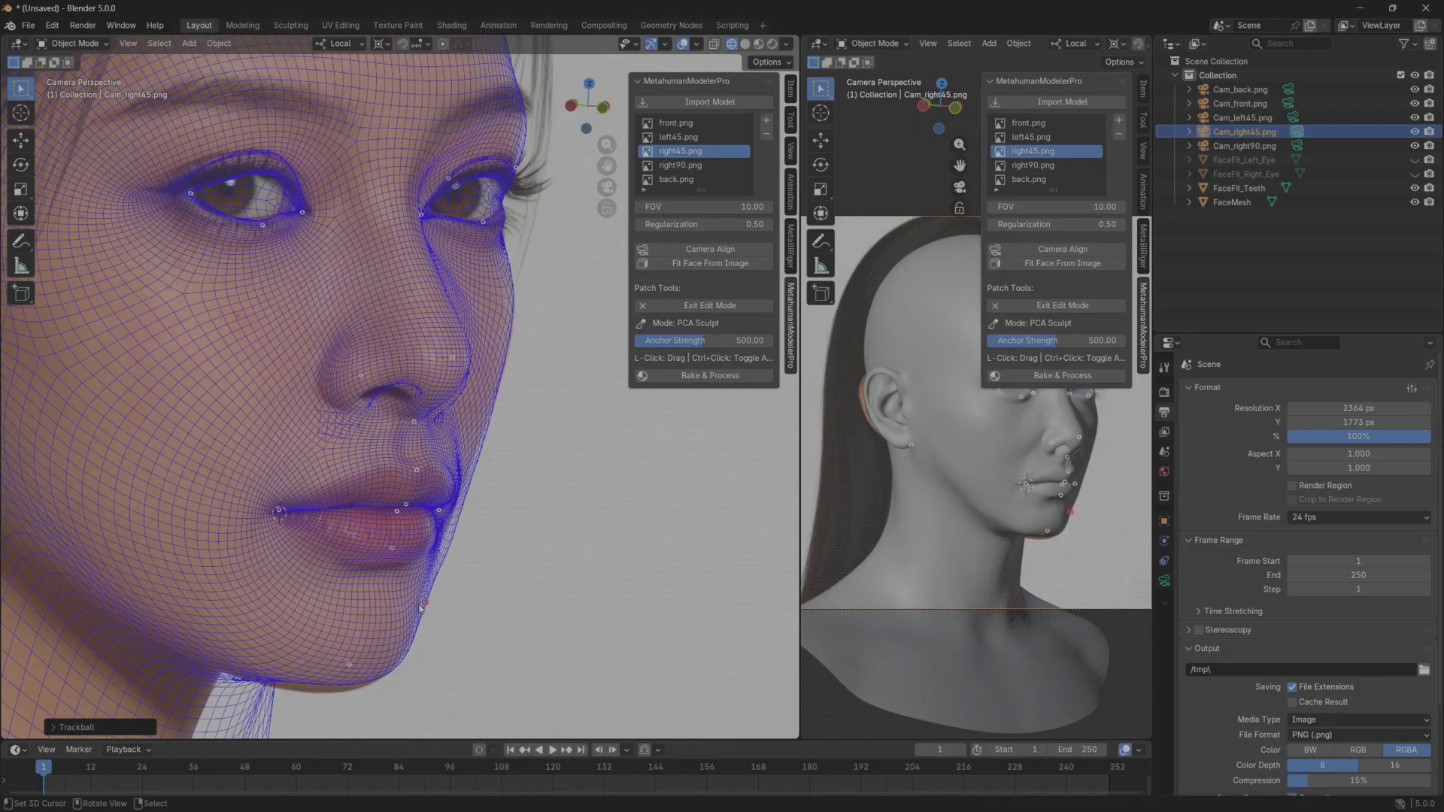
Leave Detail Deform and widen the right viewport with a close-up of the shaded face.
left_click_drag(801, 499, 671, 499)
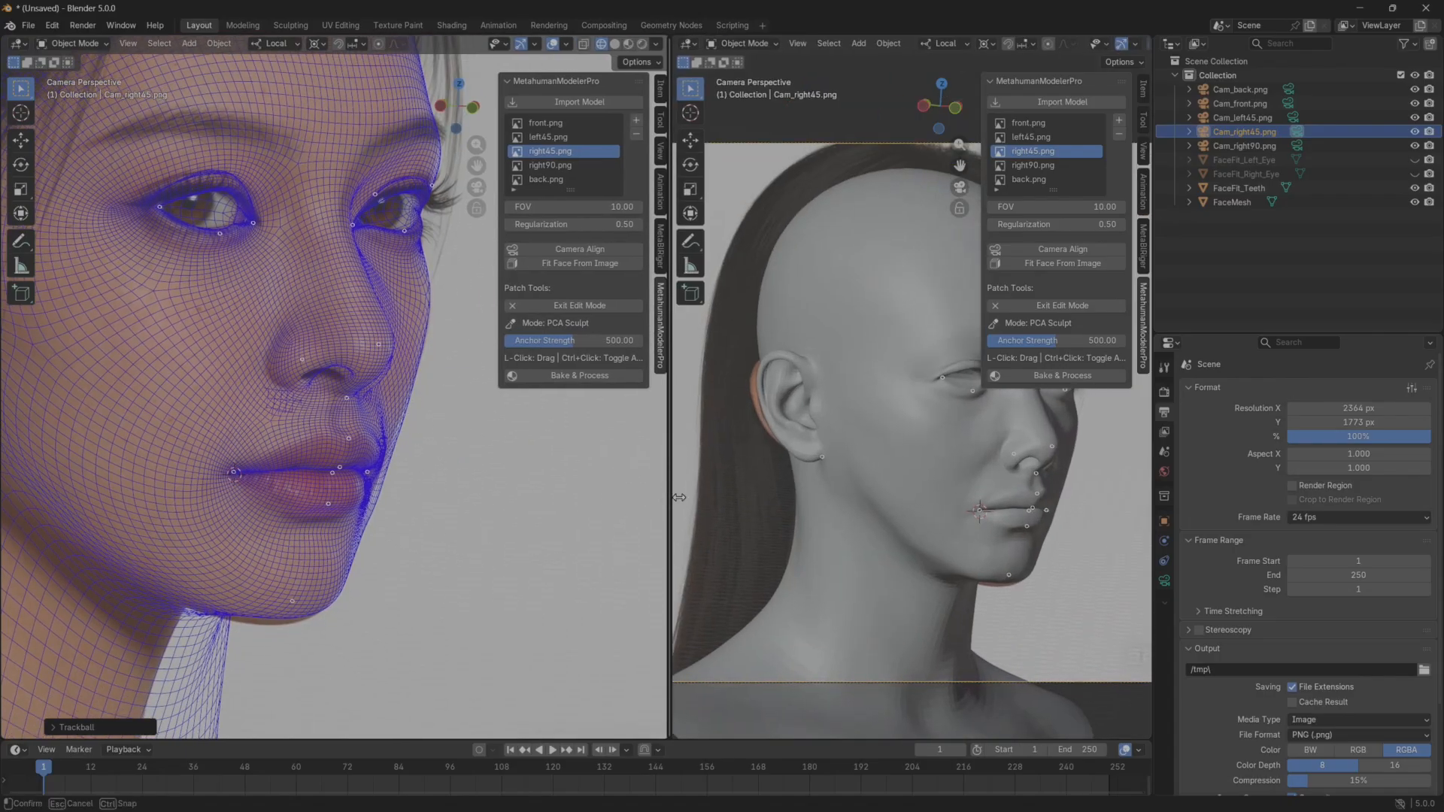
key("Escape")
scroll(908, 535, "up", 2)
middle_click_drag(908, 535, 816, 480, "shift")
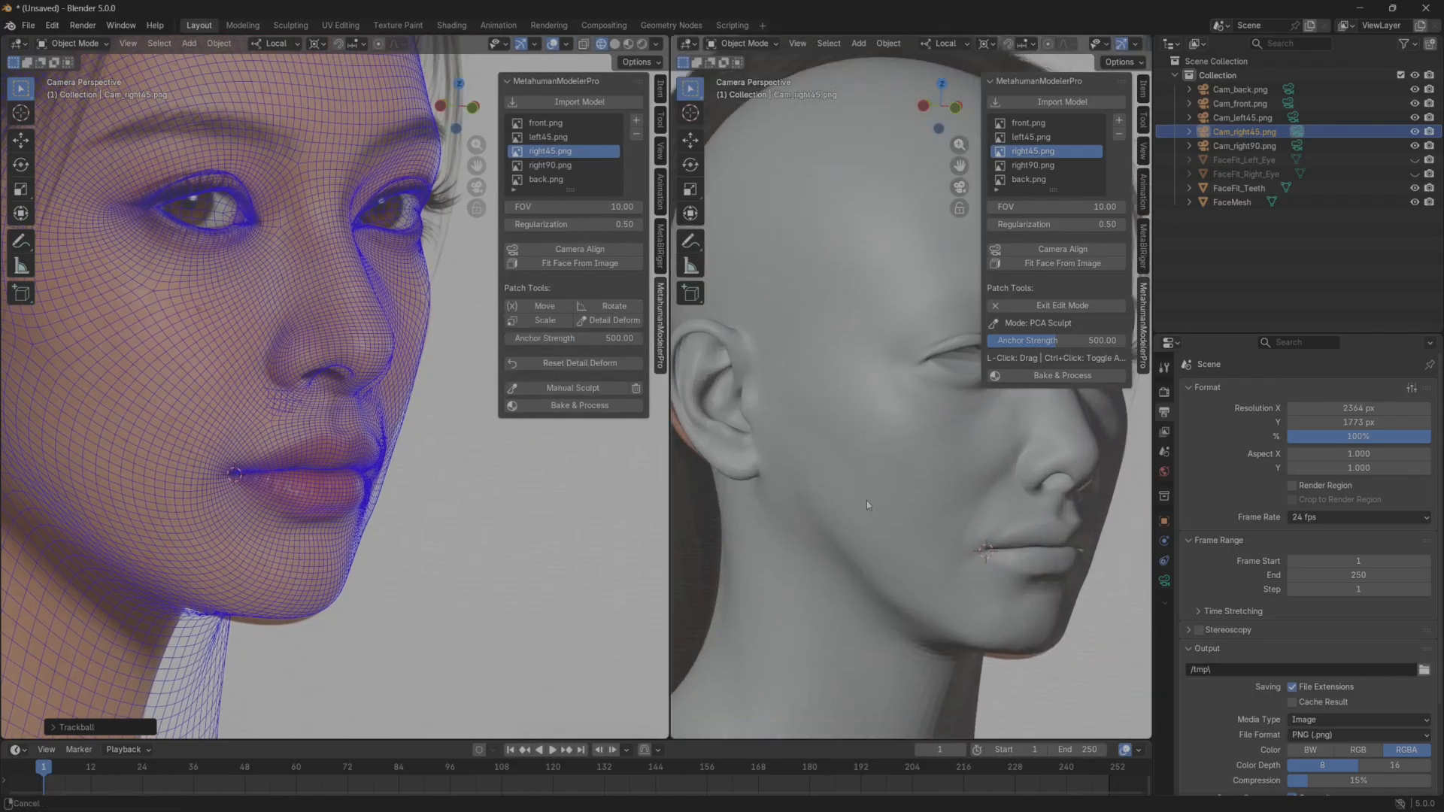
middle_click_drag(993, 511, 884, 523, "shift")
scroll(973, 540, "up", 1)
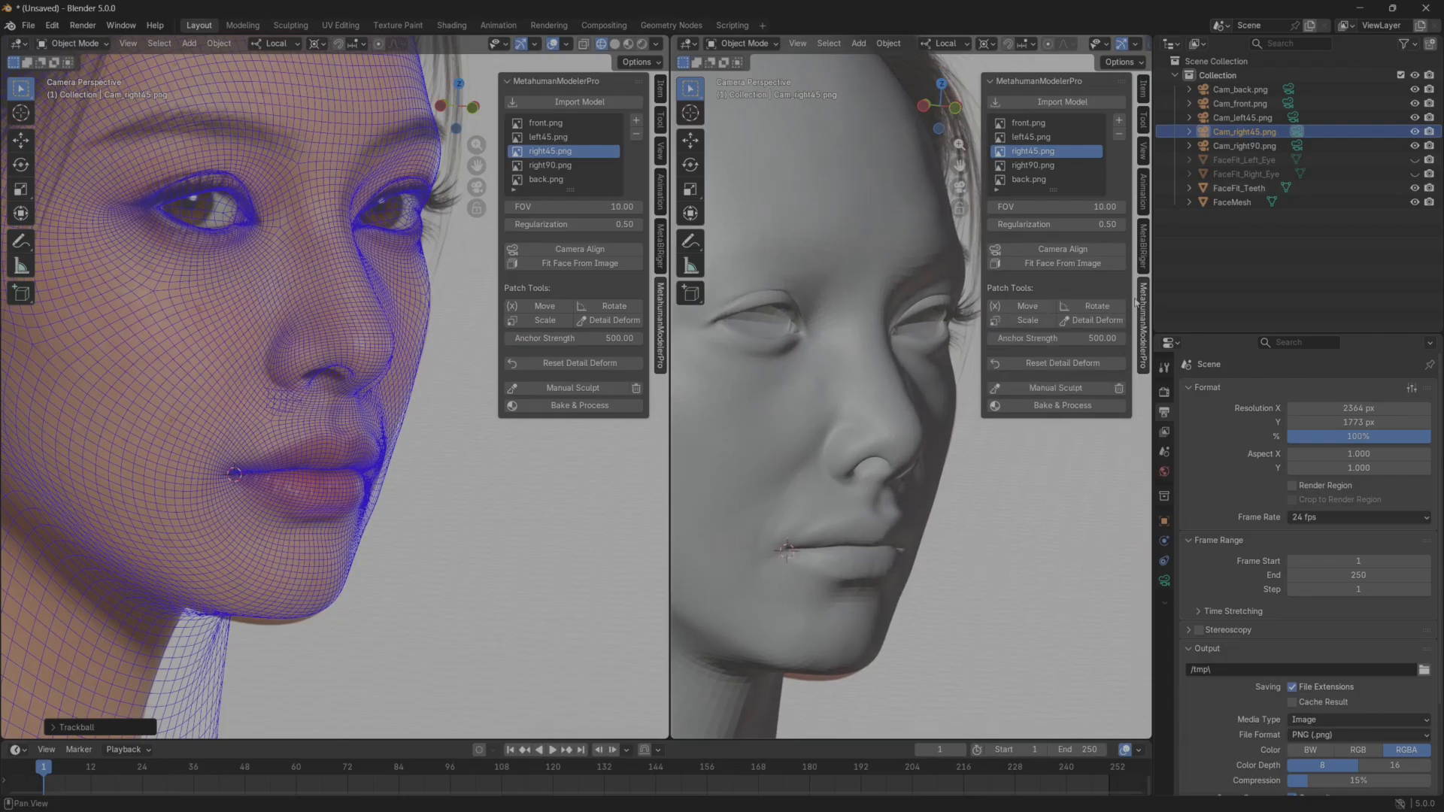
Start Detail Deform on the shaded head, inspect the cheek beside the mouth from several angles, and exit the mode.
left_click(1095, 327)
mouse_move(937, 536)
middle_mouse_down()
mouse_move(878, 534)
mouse_move(868, 453)
middle_mouse_up()
scroll(934, 527, "up", 3)
scroll(880, 533, "up", 2)
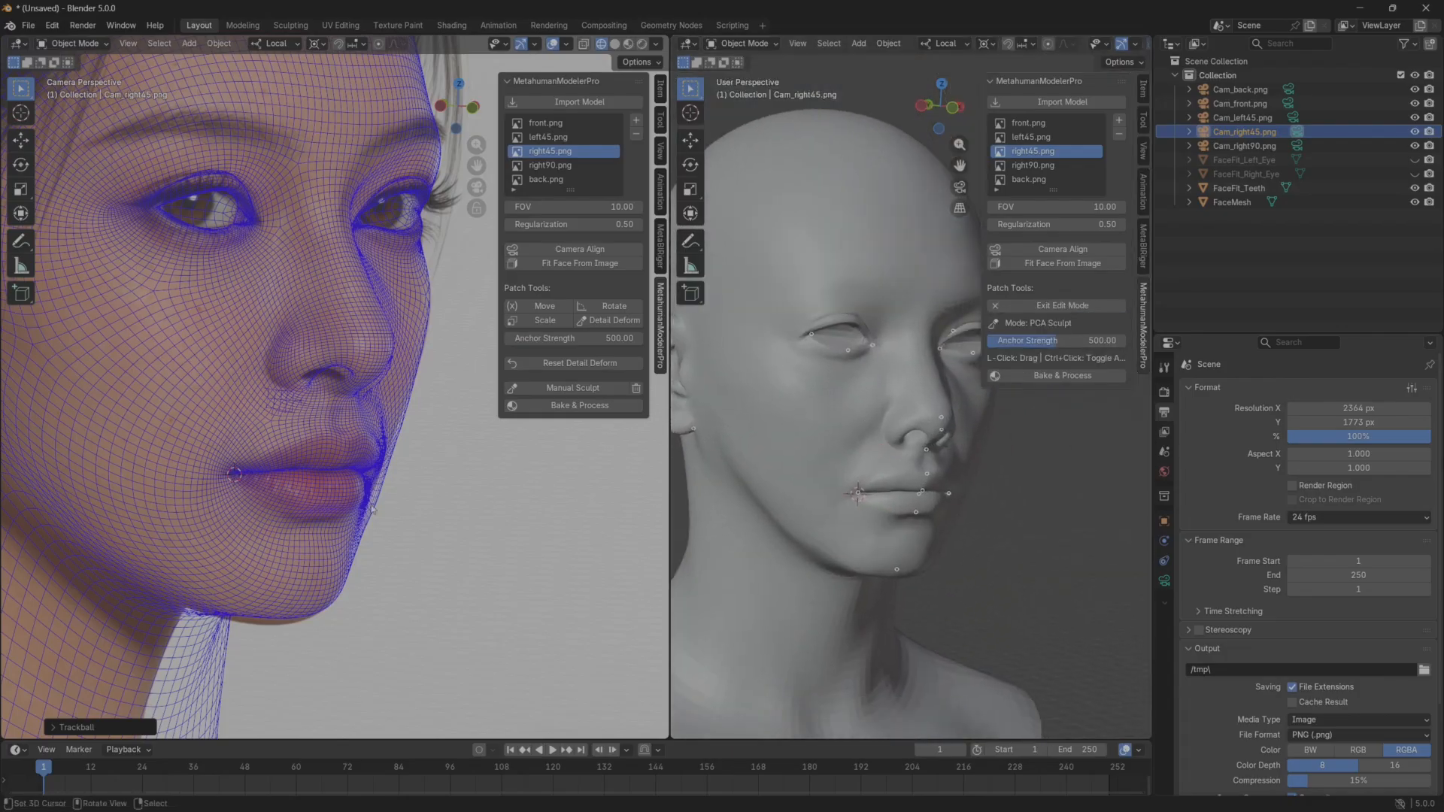
middle_click_drag(958, 501, 904, 515)
scroll(924, 482, "up", 2)
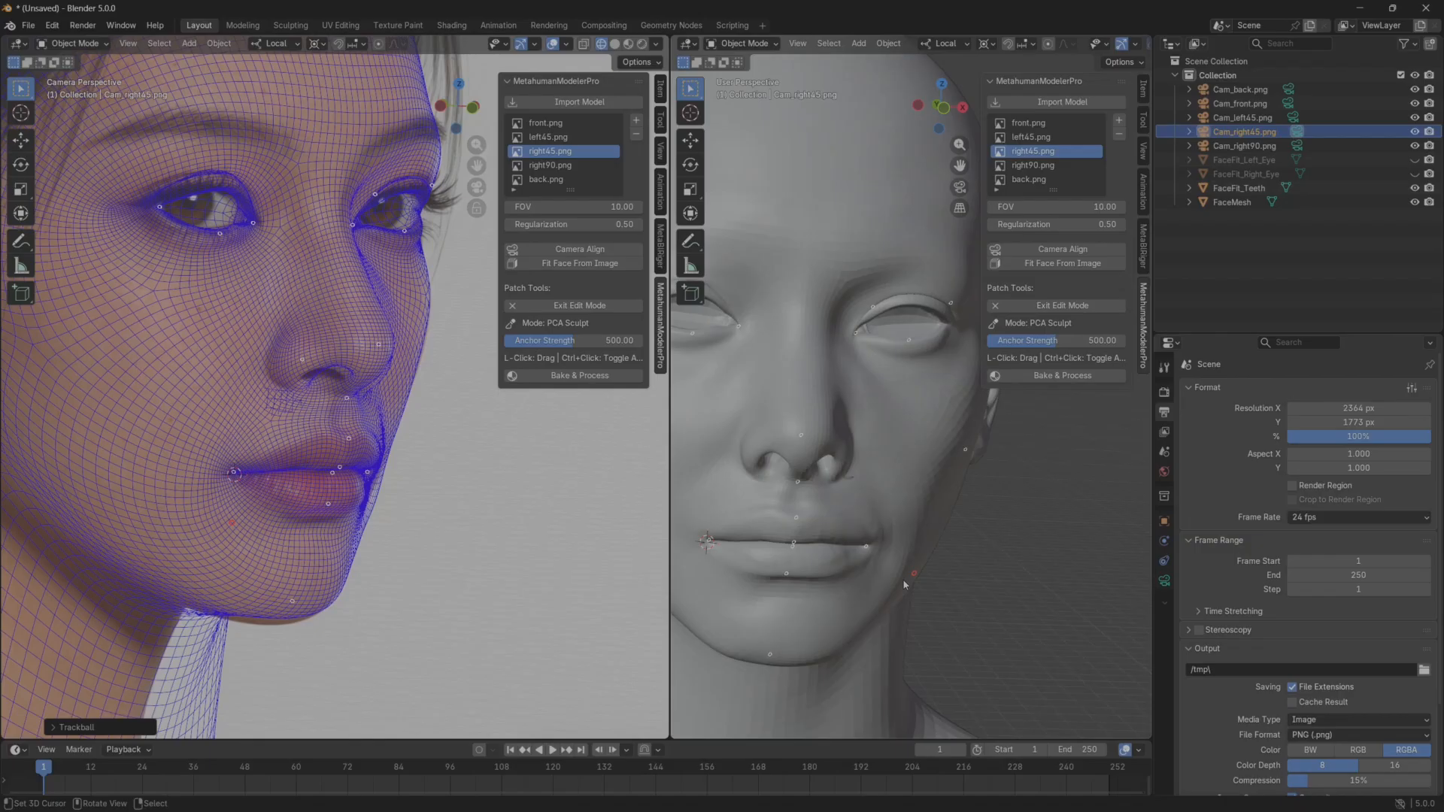
mouse_move(849, 638)
middle_mouse_down()
mouse_move(857, 575)
mouse_move(918, 590)
mouse_move(900, 528)
mouse_move(917, 540)
mouse_move(929, 519)
middle_mouse_up()
left_click(1061, 305)
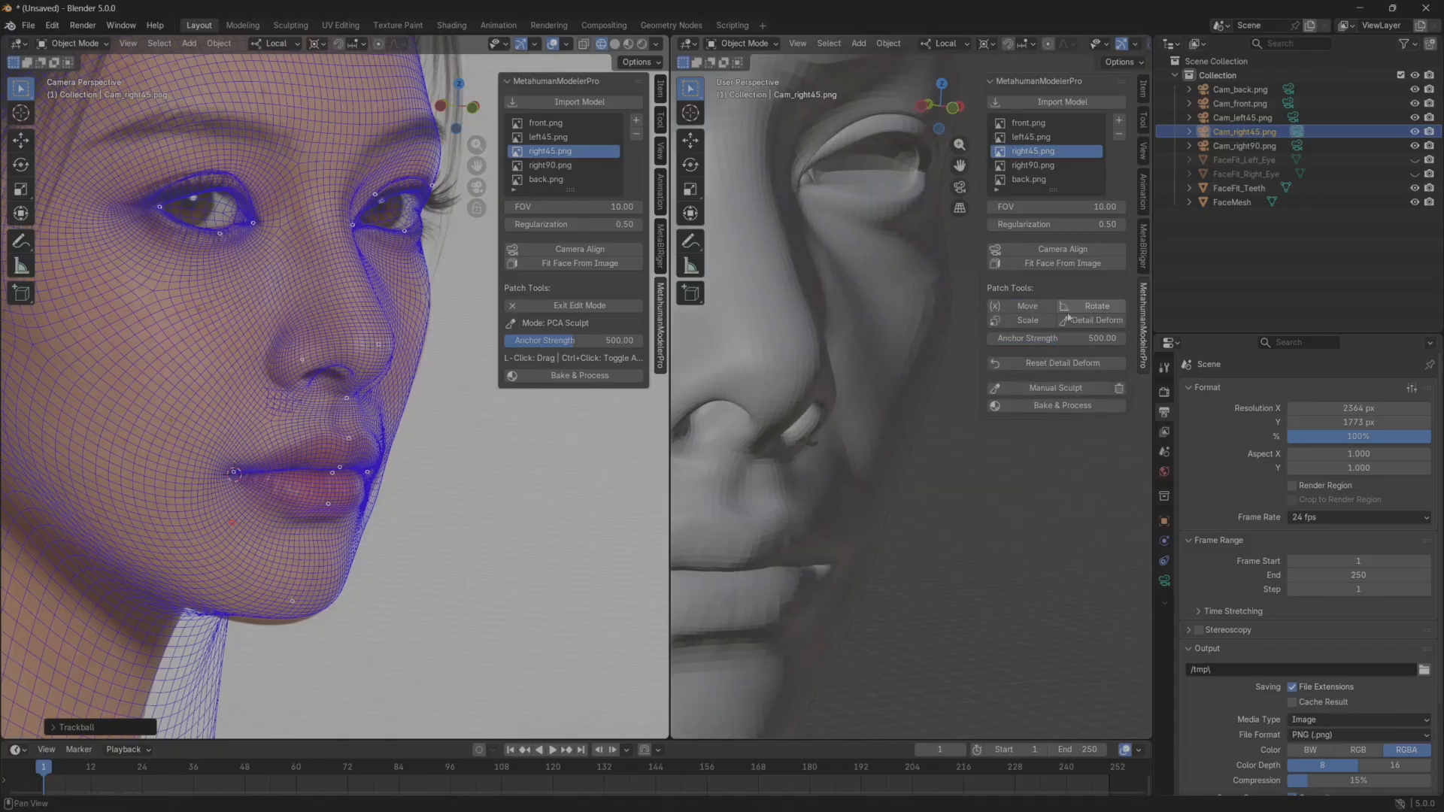
Enter Manual Sculpt, nudge the cheek beside the mouth corner inward with the Elastic Grab brush, check the profile and exit sculpting.
left_click(1068, 387)
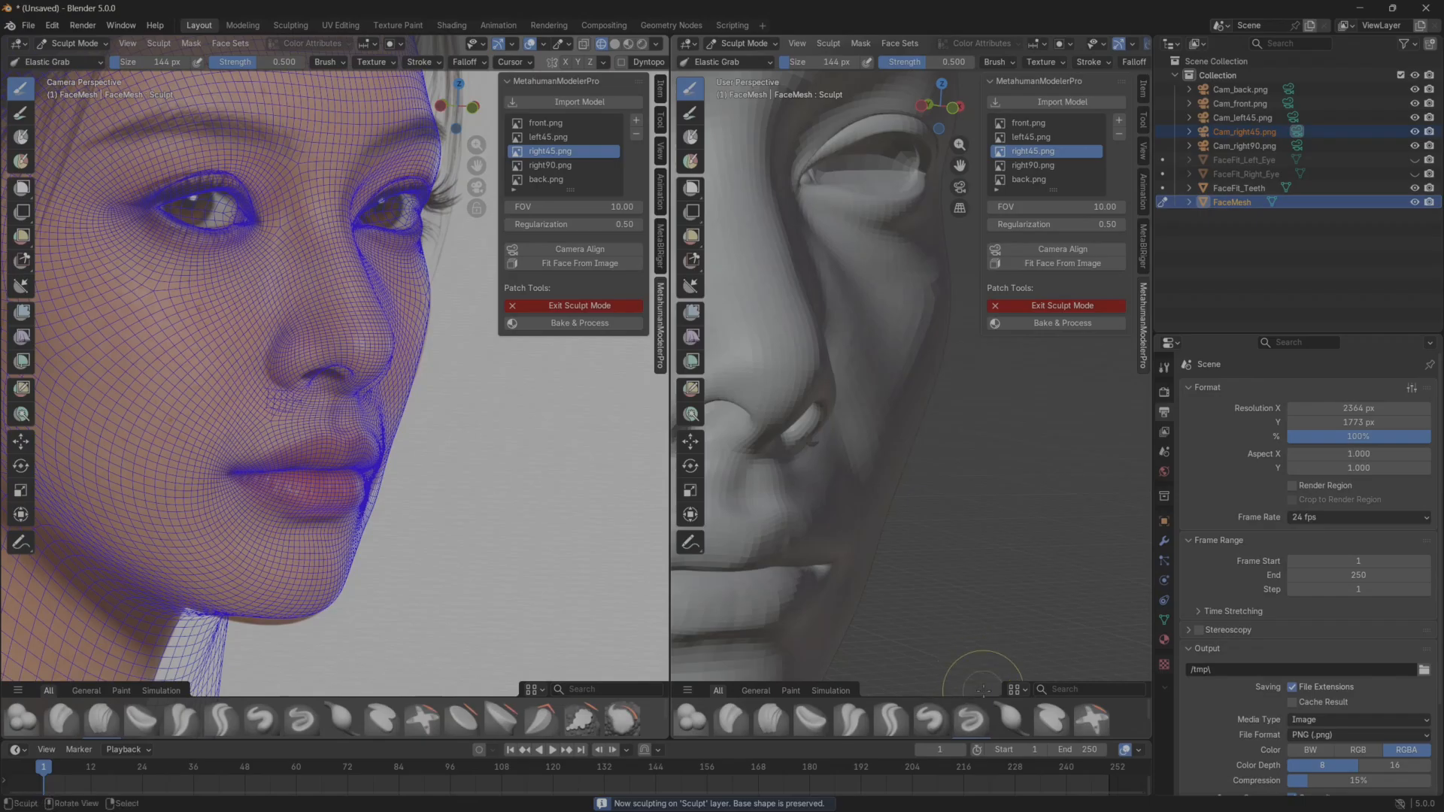
left_click_drag(976, 697, 976, 606)
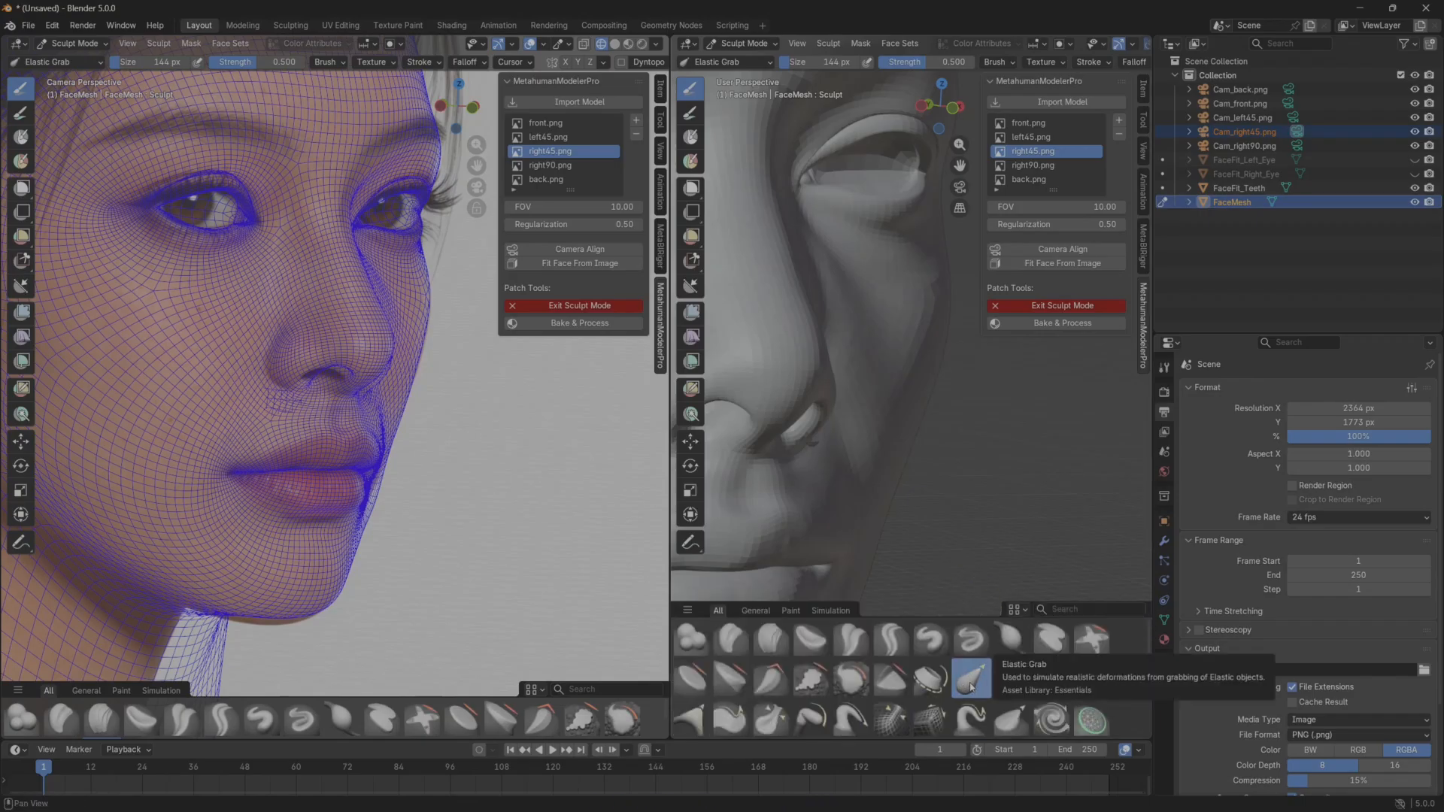
left_click_drag(970, 617, 971, 696)
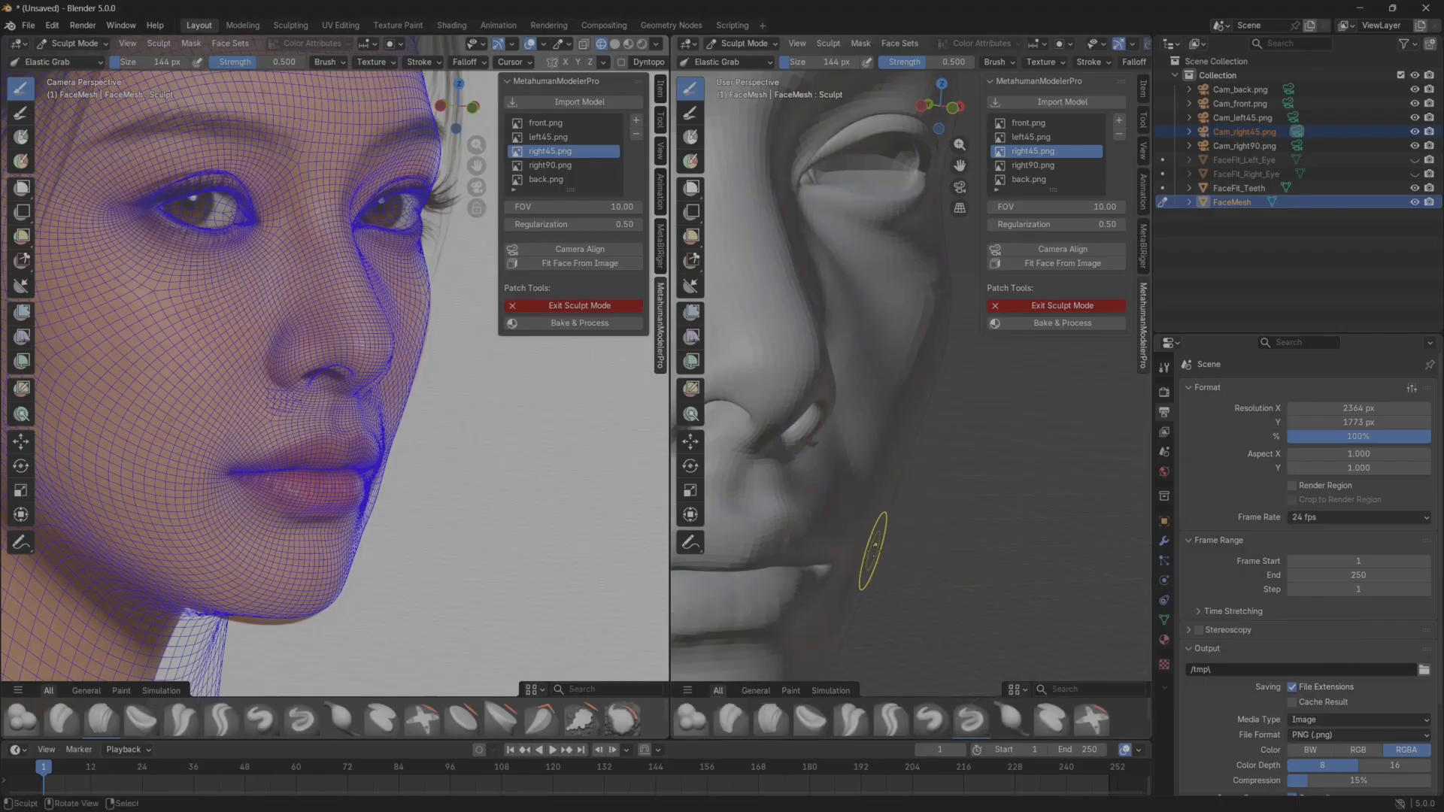
mouse_move(874, 550)
left_mouse_down()
mouse_move(847, 594)
mouse_move(874, 563)
mouse_move(867, 549)
mouse_move(858, 562)
left_mouse_up()
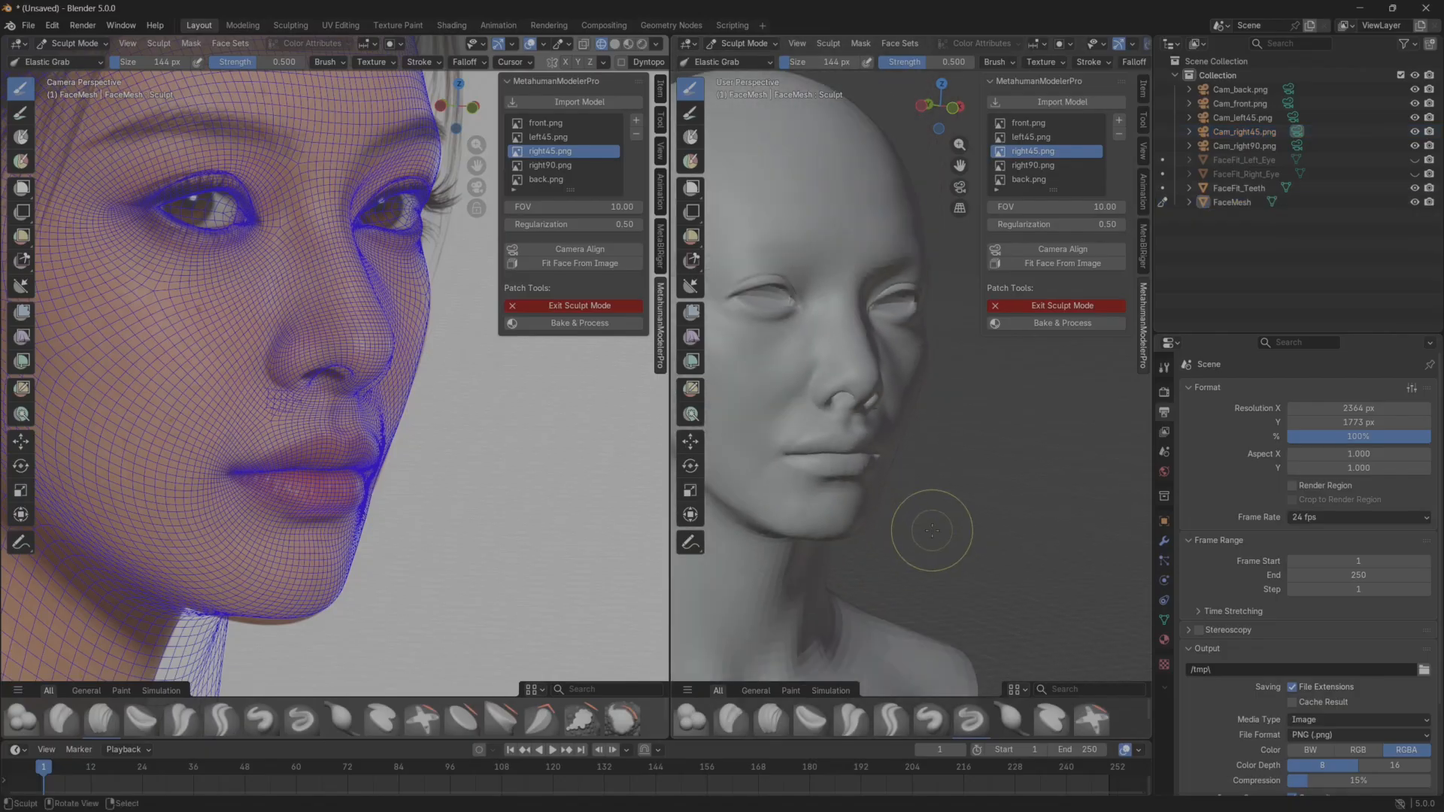
mouse_move(932, 530)
middle_mouse_down()
mouse_move(887, 510)
mouse_move(967, 531)
mouse_move(928, 541)
middle_mouse_up()
middle_click_drag(258, 638, 255, 589, "shift")
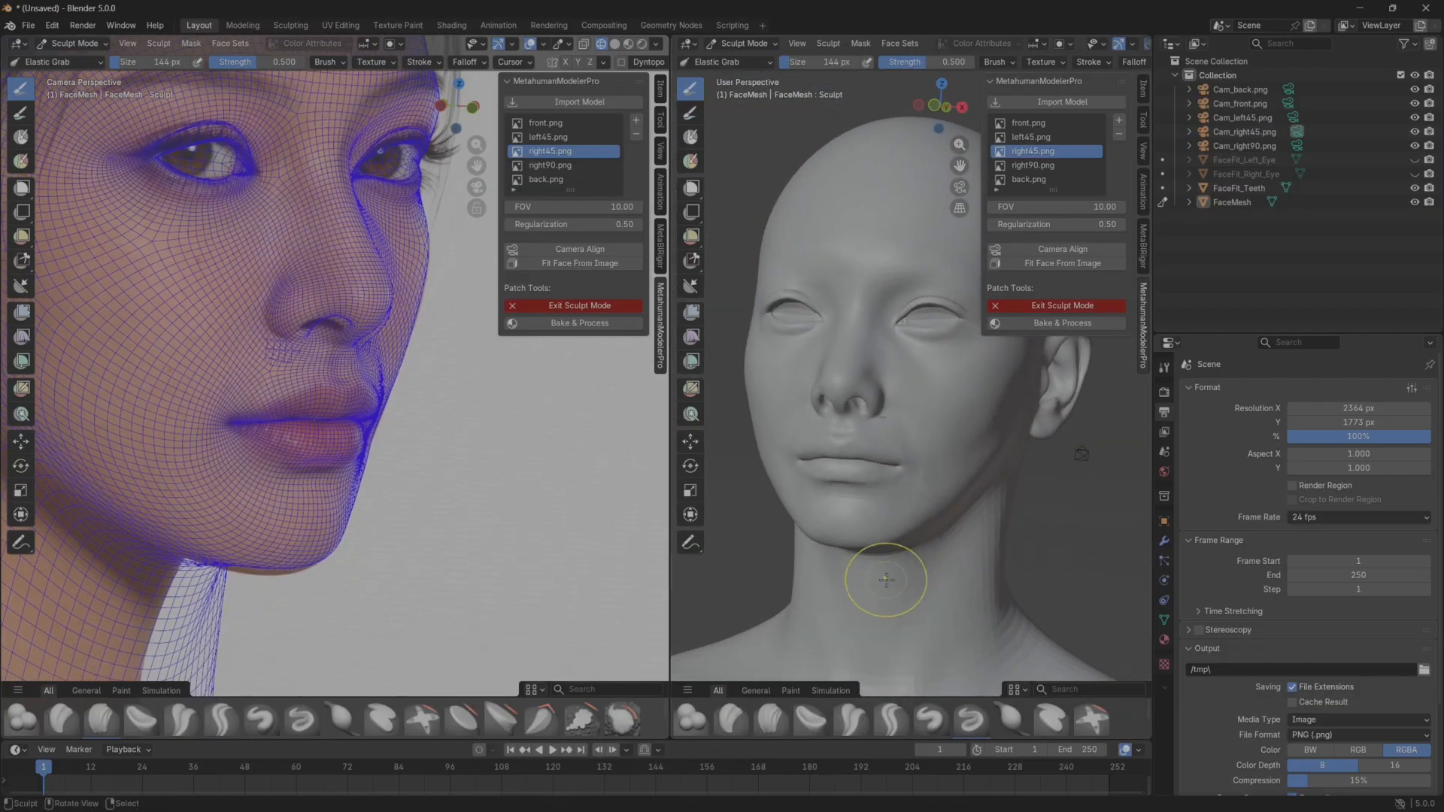
mouse_move(886, 580)
middle_mouse_down()
mouse_move(903, 499)
mouse_move(844, 520)
mouse_move(870, 556)
middle_mouse_up()
scroll(890, 537, "up", 2)
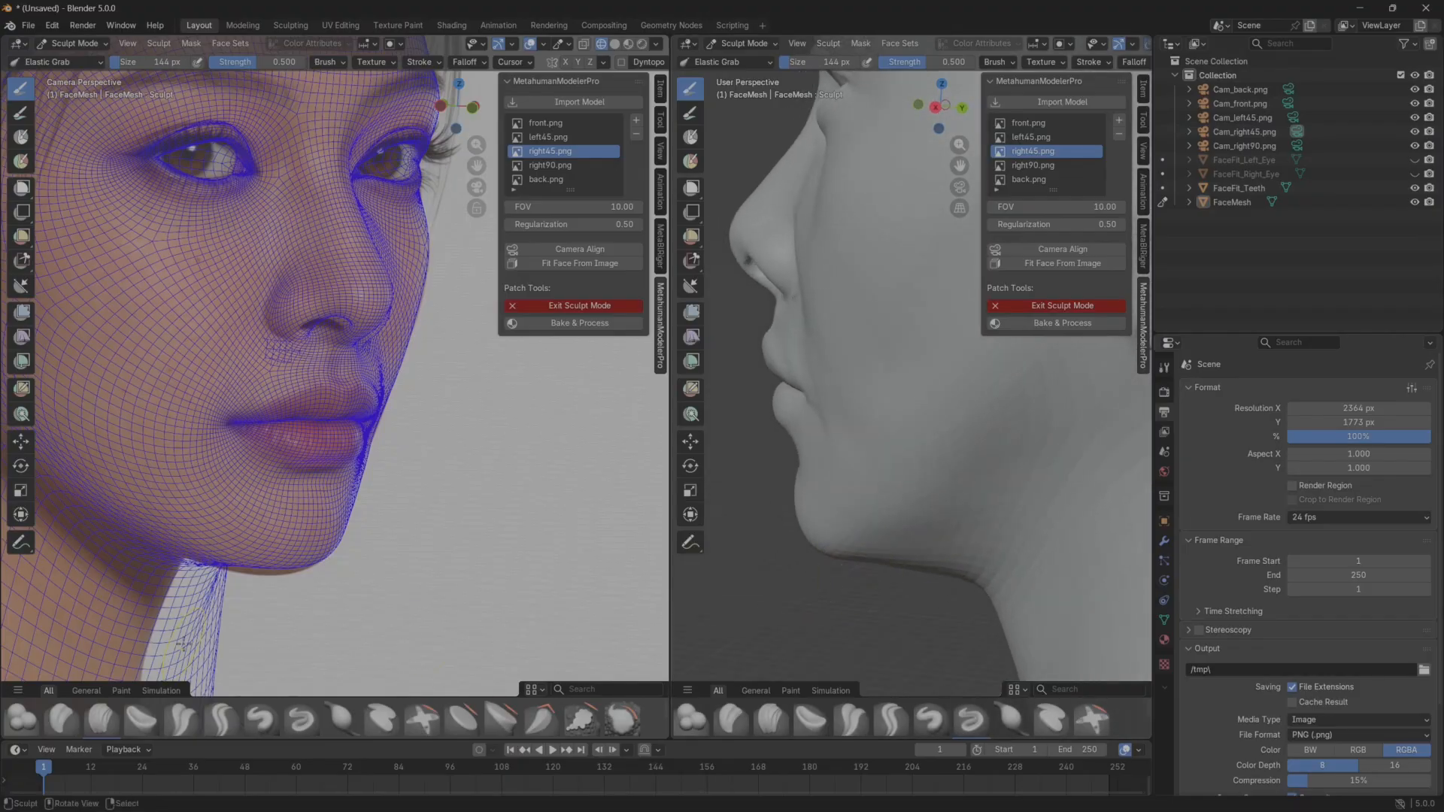
left_click(1008, 307)
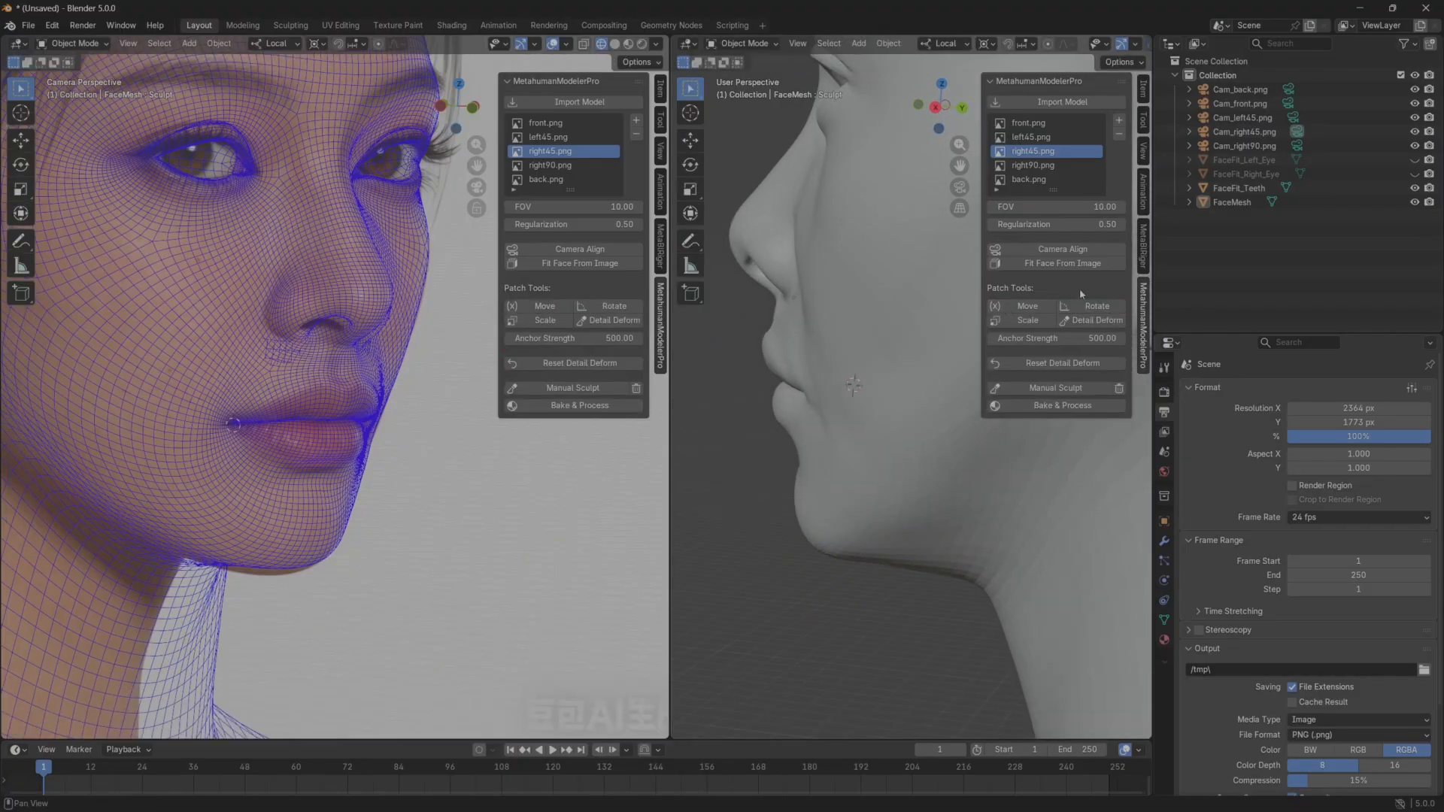
Start Detail Deform and lift the underside of the chin slightly in profile, checking the jawline from several angles.
left_click(1097, 322)
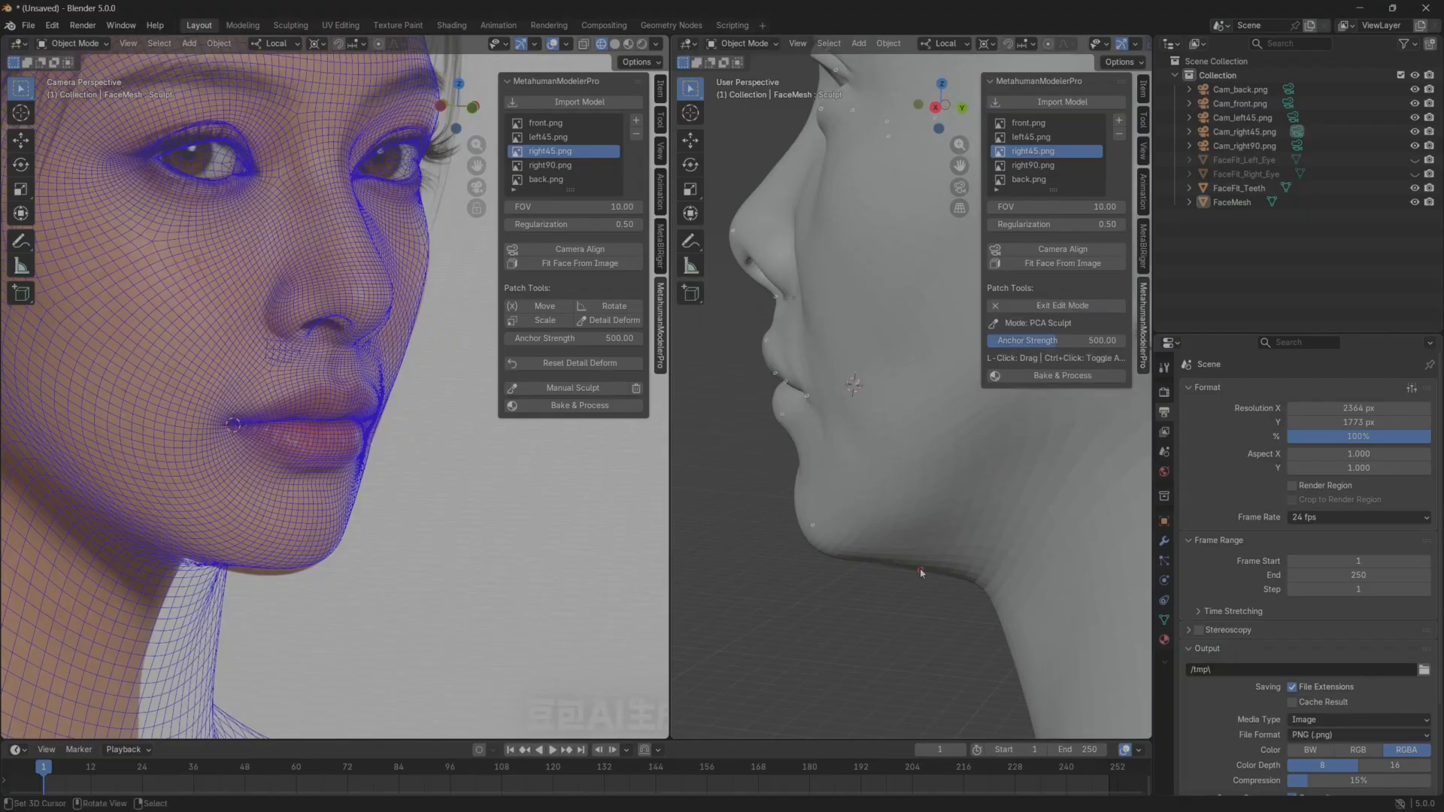
left_click_drag(911, 565, 906, 549)
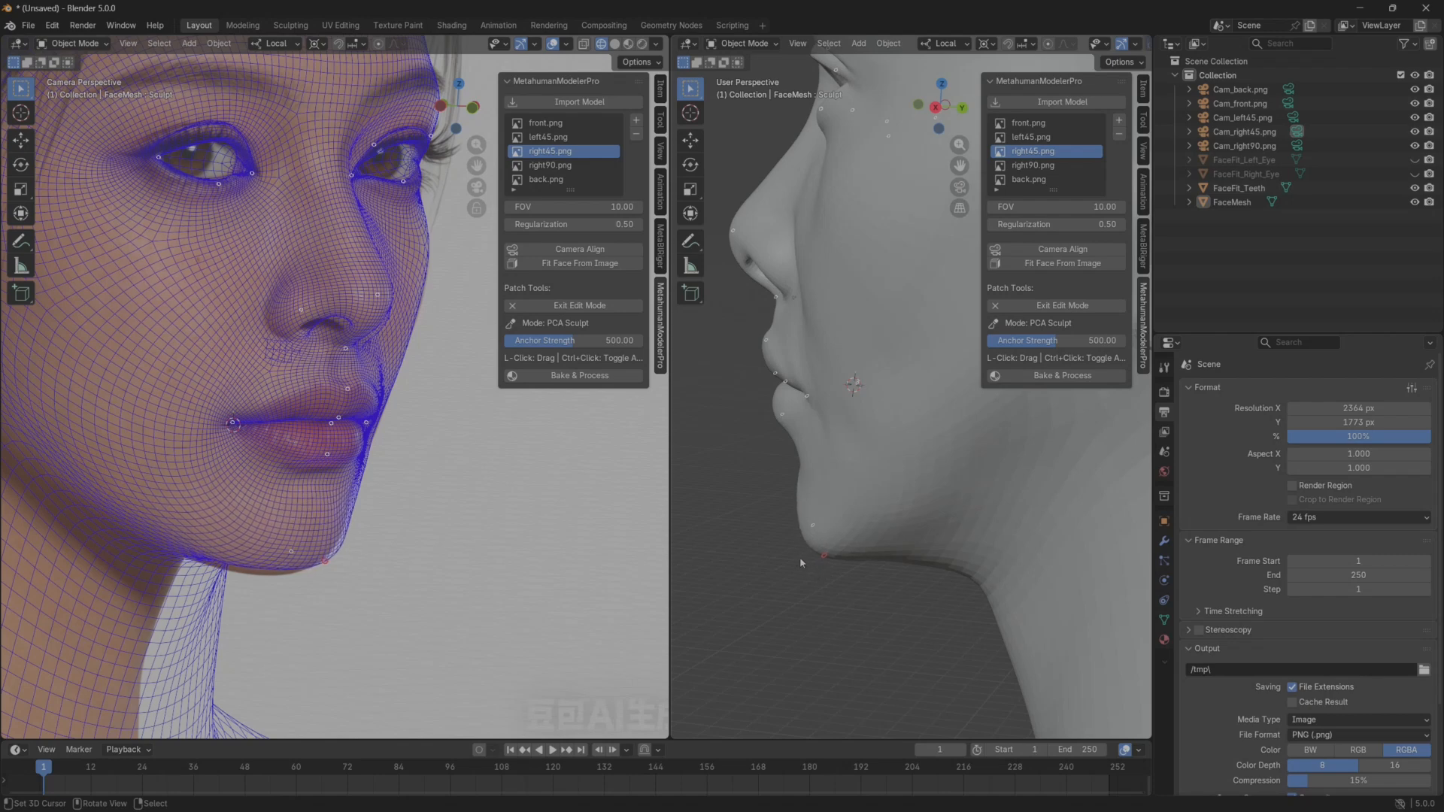
left_click_drag(800, 559, 843, 577)
middle_click_drag(905, 588, 932, 580)
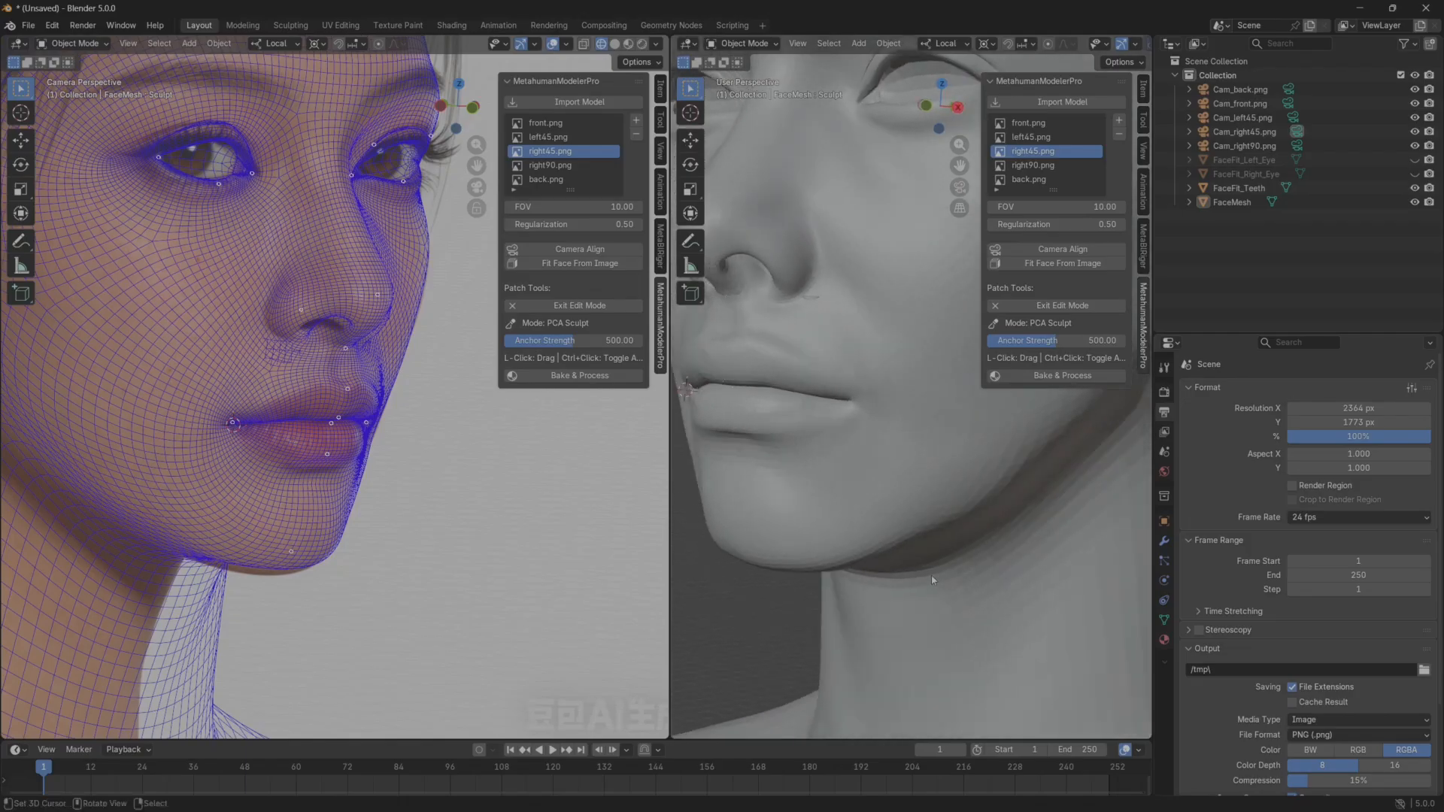
middle_click_drag(761, 576, 836, 553)
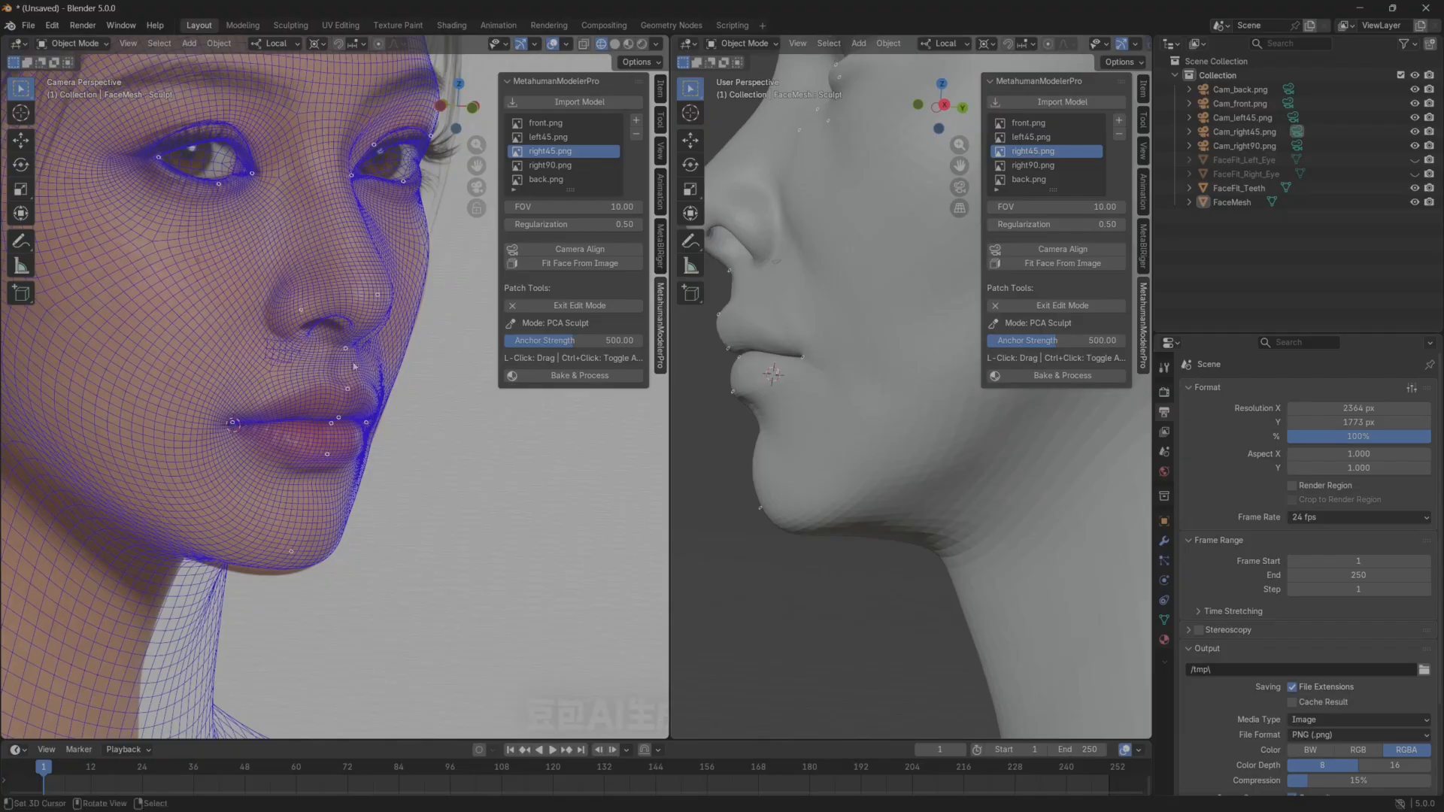
Restart Detail Deform on the right45 close-up and reshape the nose bridge contour beside the far eye's inner corner.
middle_click_drag(354, 366, 362, 437, "shift")
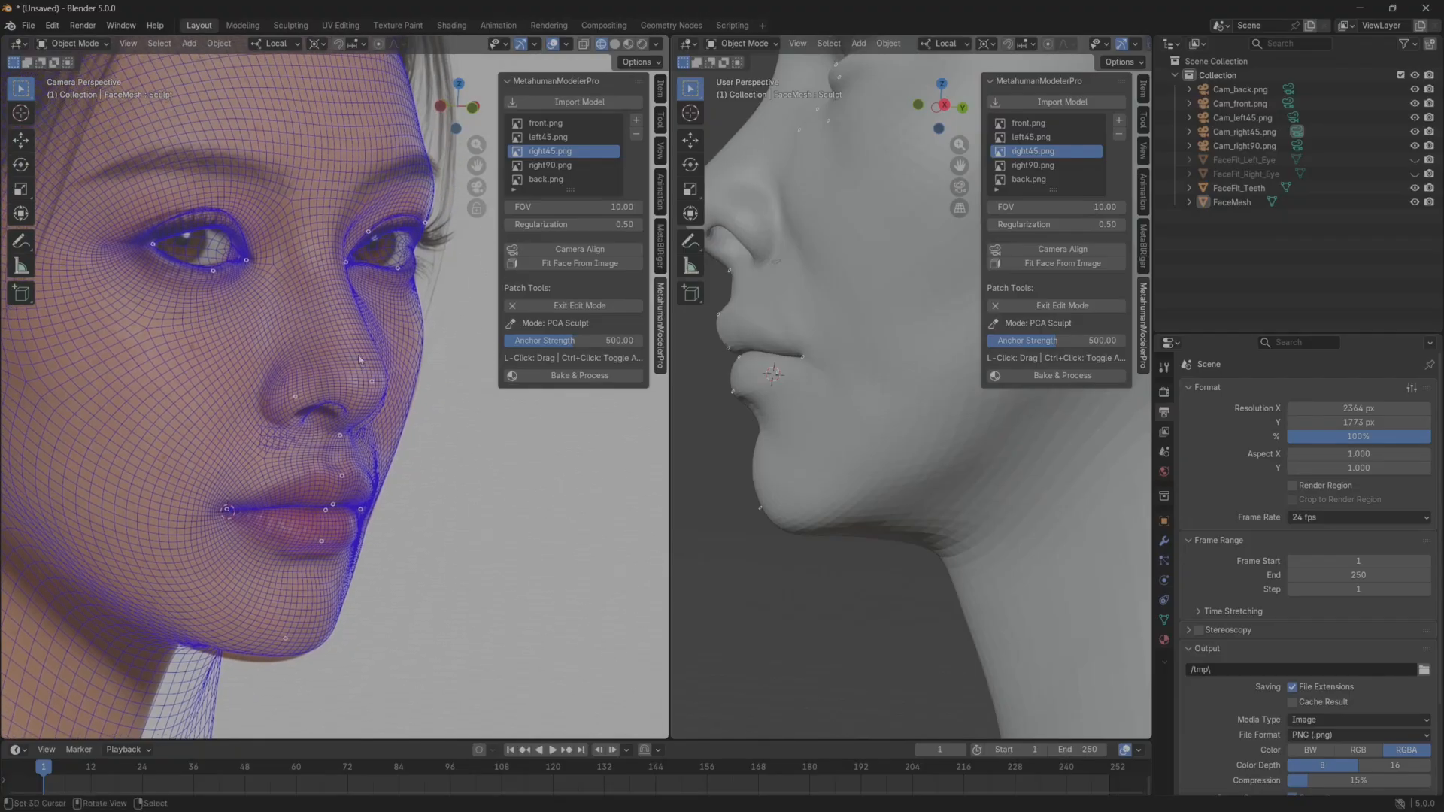
scroll(325, 276, "up", 4)
middle_click_drag(344, 418, 349, 433, "shift")
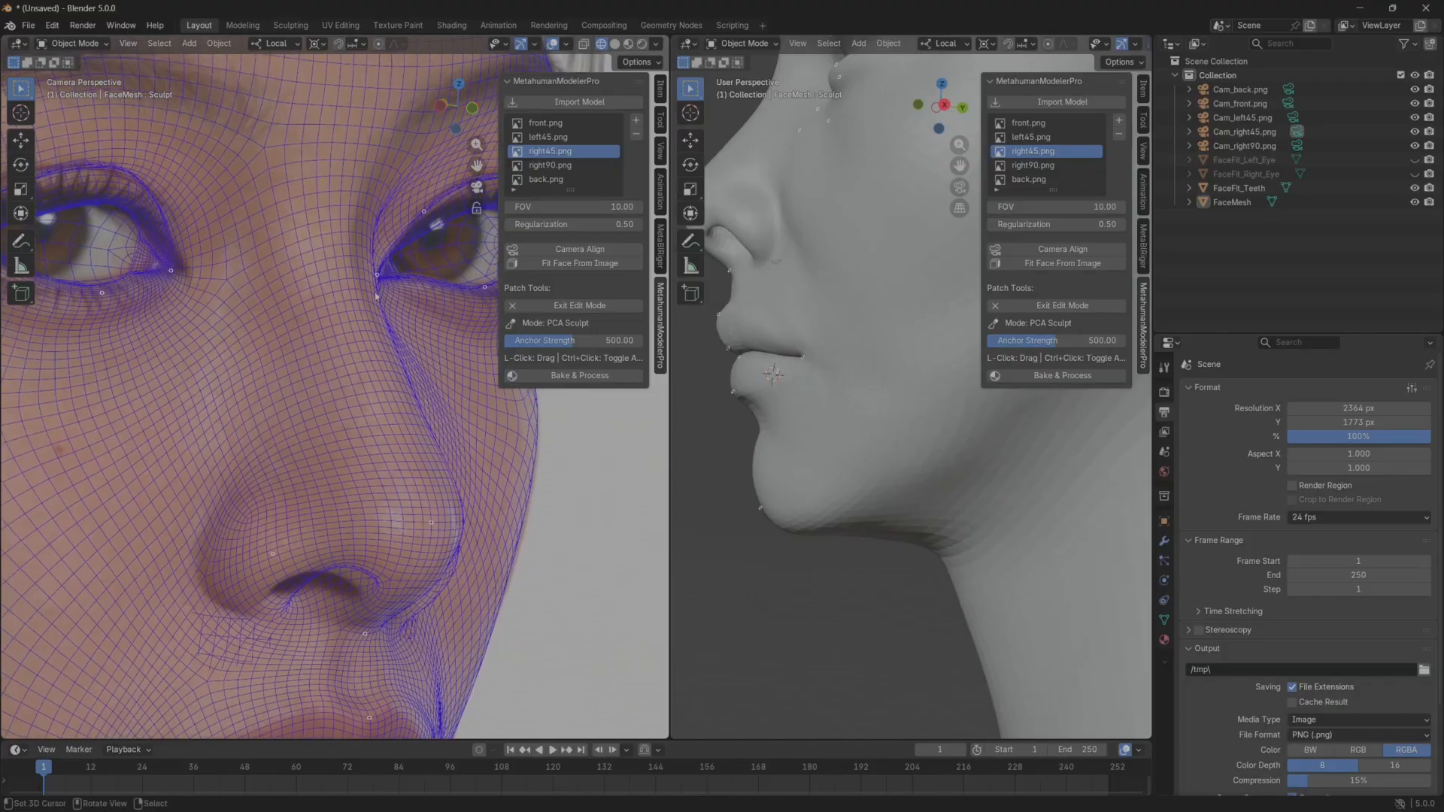
middle_click_drag(780, 275, 835, 448, "shift")
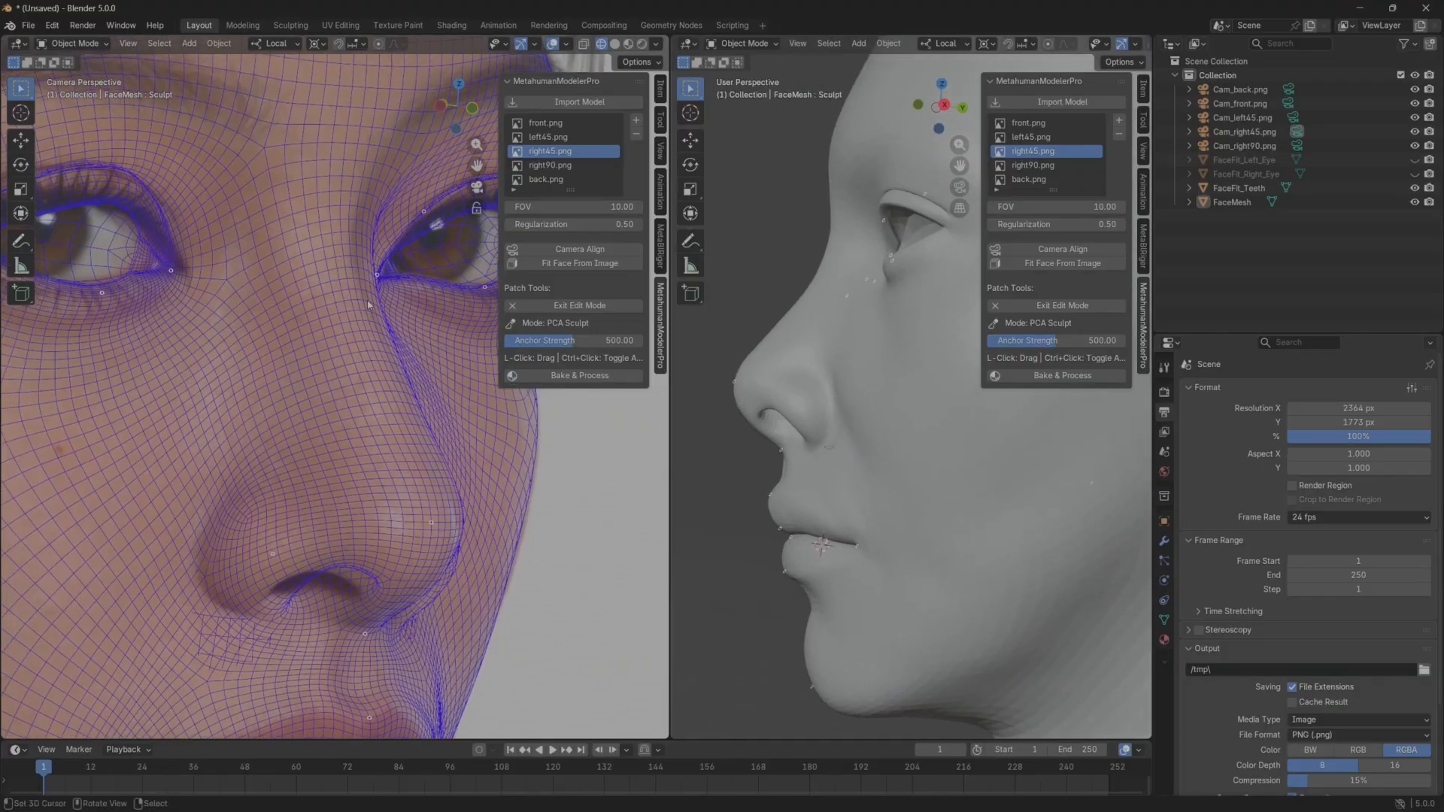
middle_click_drag(835, 310, 834, 363, "shift")
scroll(833, 363, "up", 1)
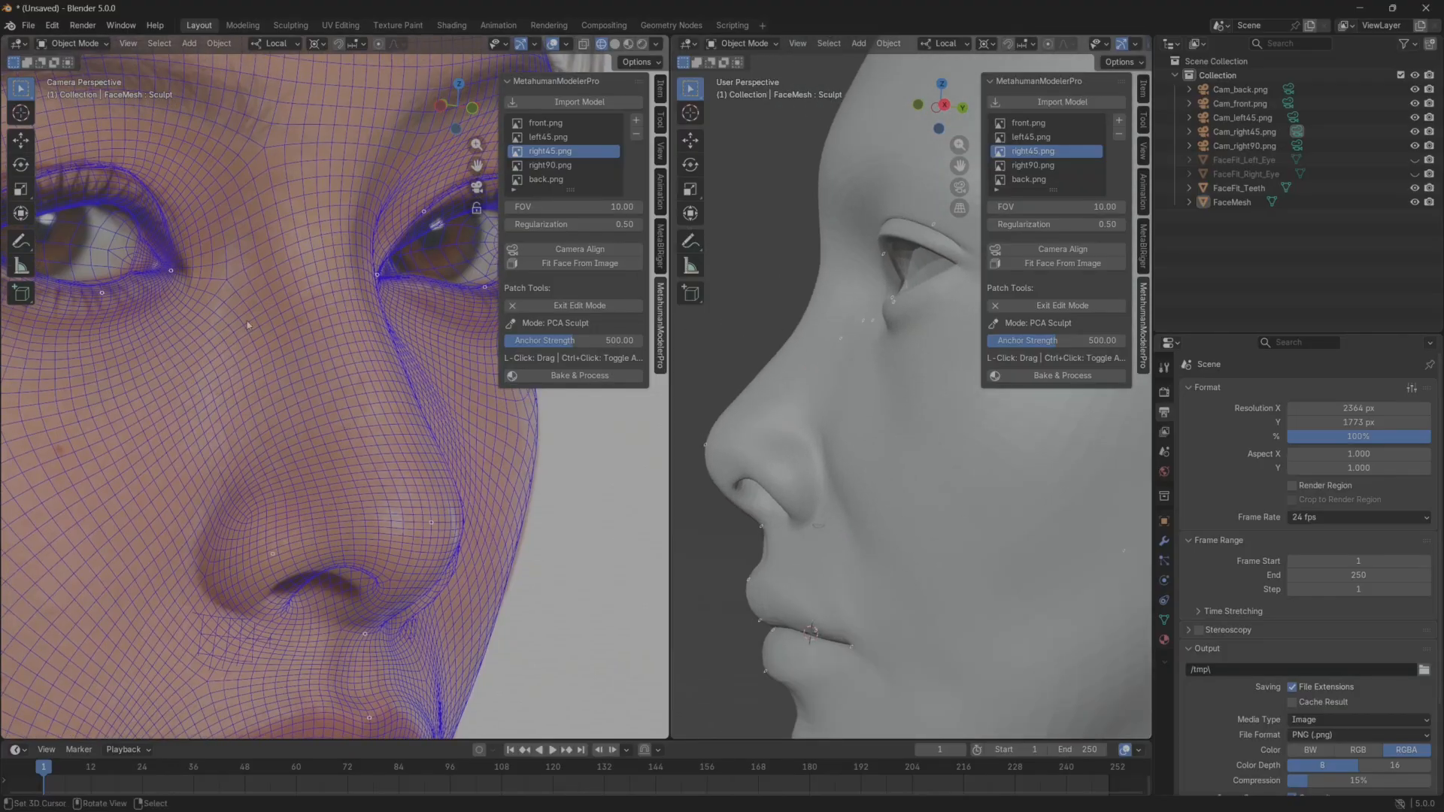
left_click(566, 306)
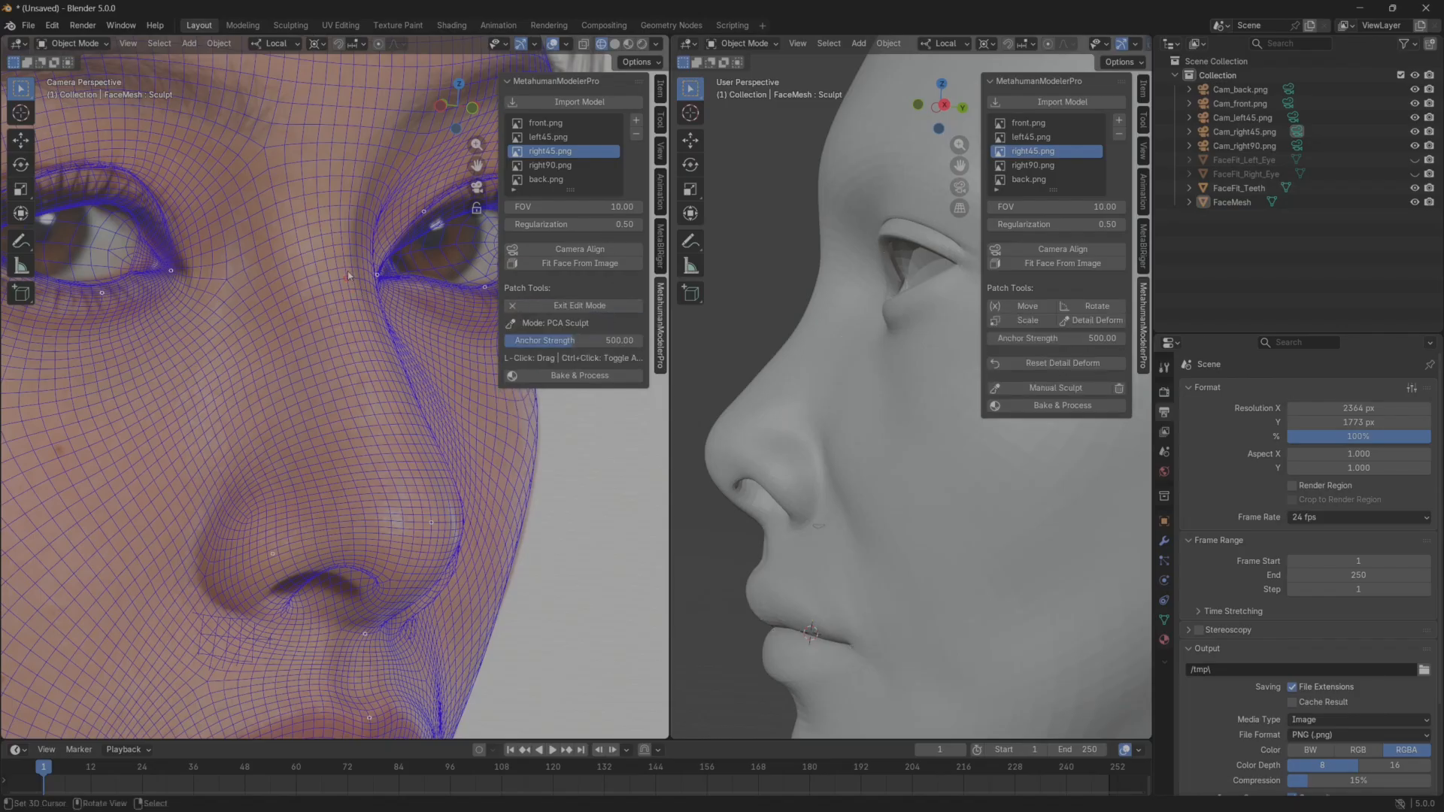
mouse_move(348, 273)
left_mouse_down()
mouse_move(332, 274)
mouse_move(335, 219)
mouse_move(352, 228)
left_mouse_up()
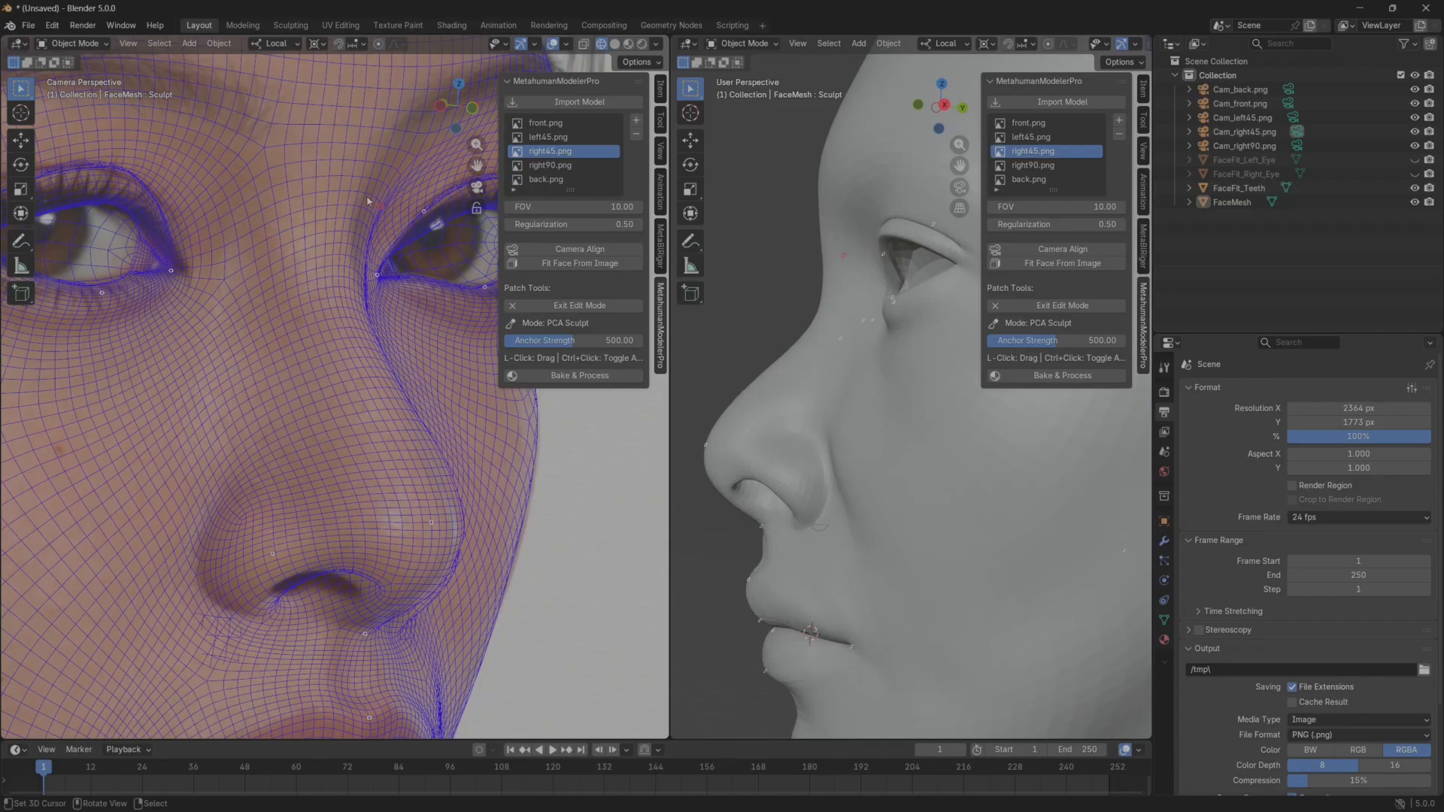
left_click_drag(368, 202, 363, 200)
Fine-tune the nose root and inner brow area around the far eye to follow the right45 reference.
middle_click_drag(369, 210, 321, 371, "shift")
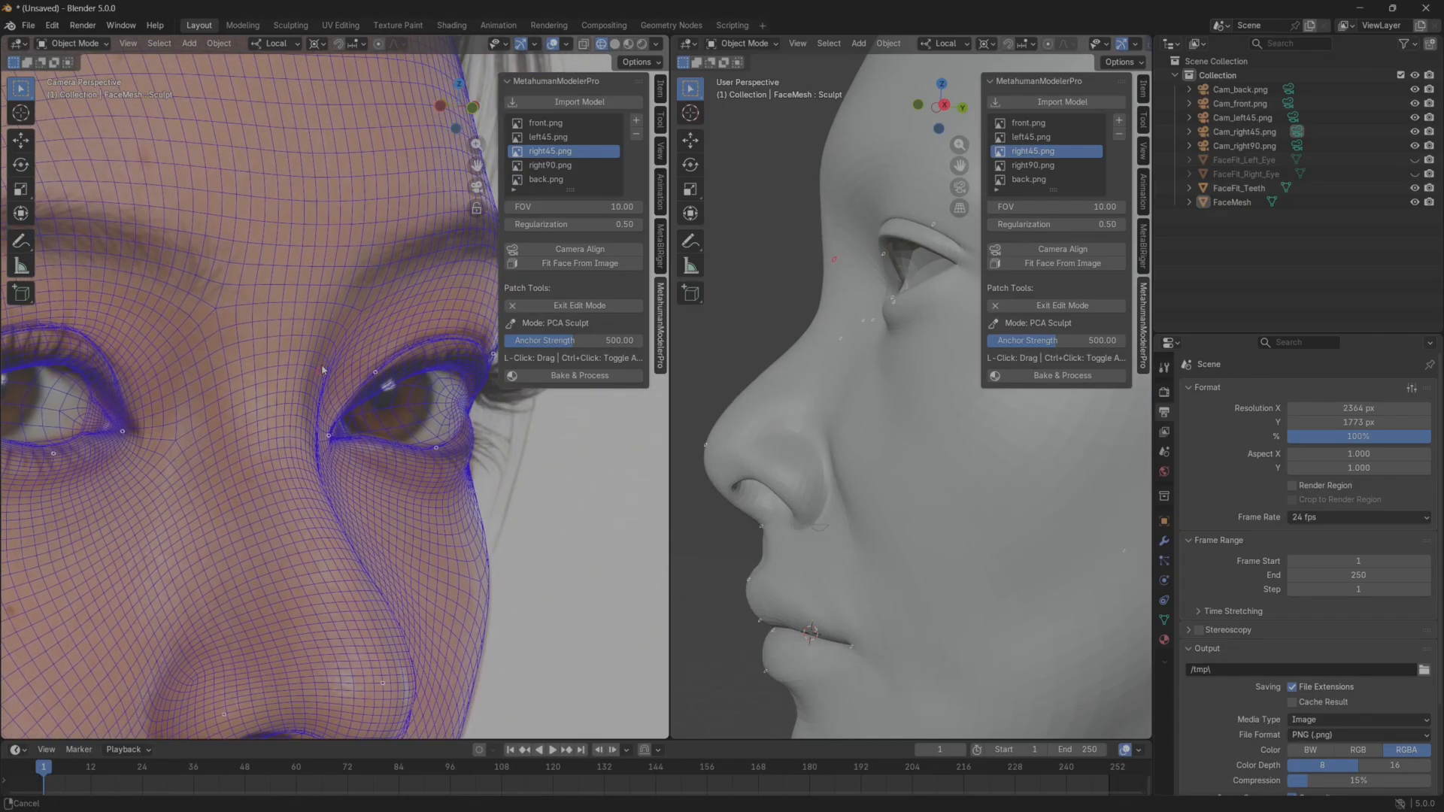
left_click_drag(373, 296, 347, 284)
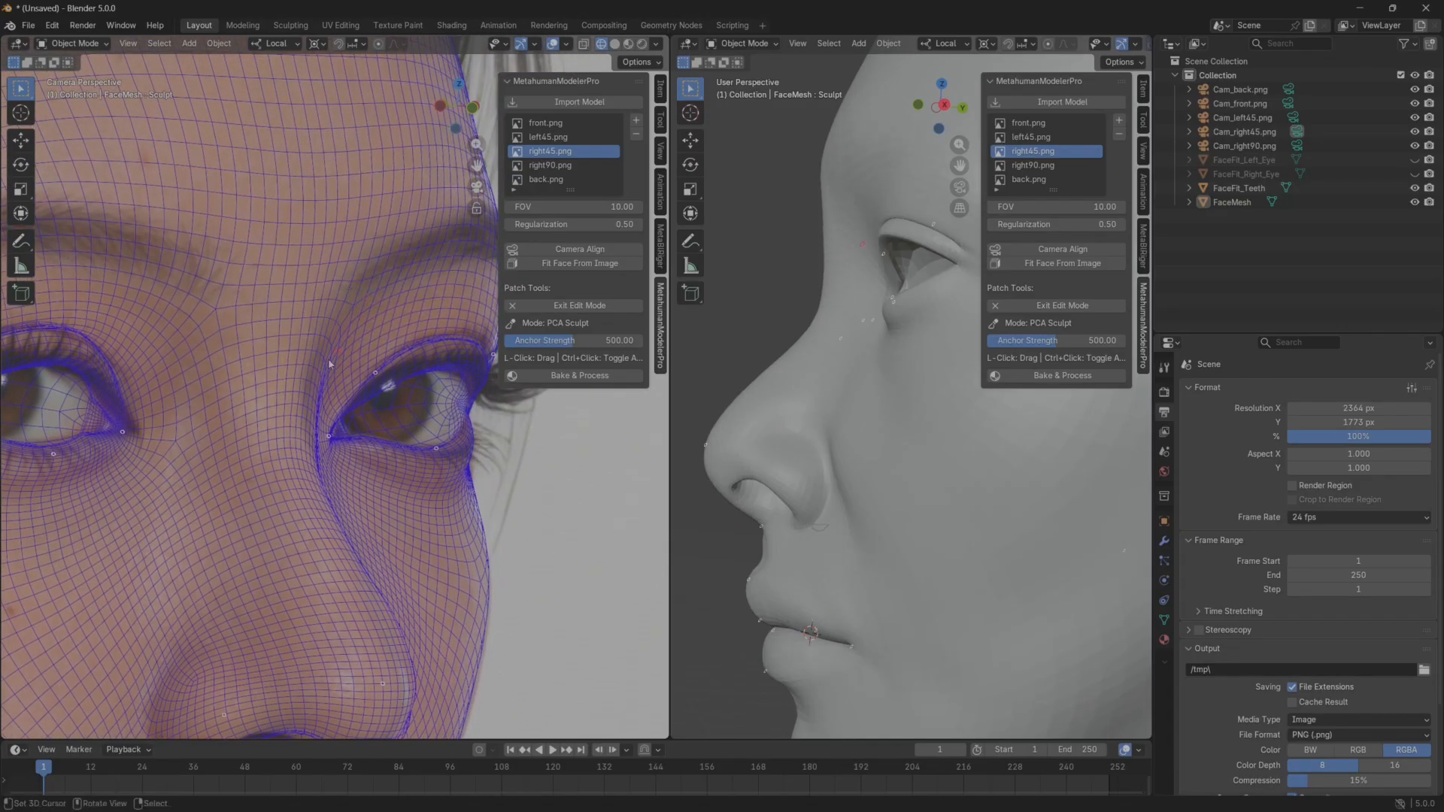
left_click_drag(329, 361, 304, 348)
left_click_drag(408, 265, 399, 255)
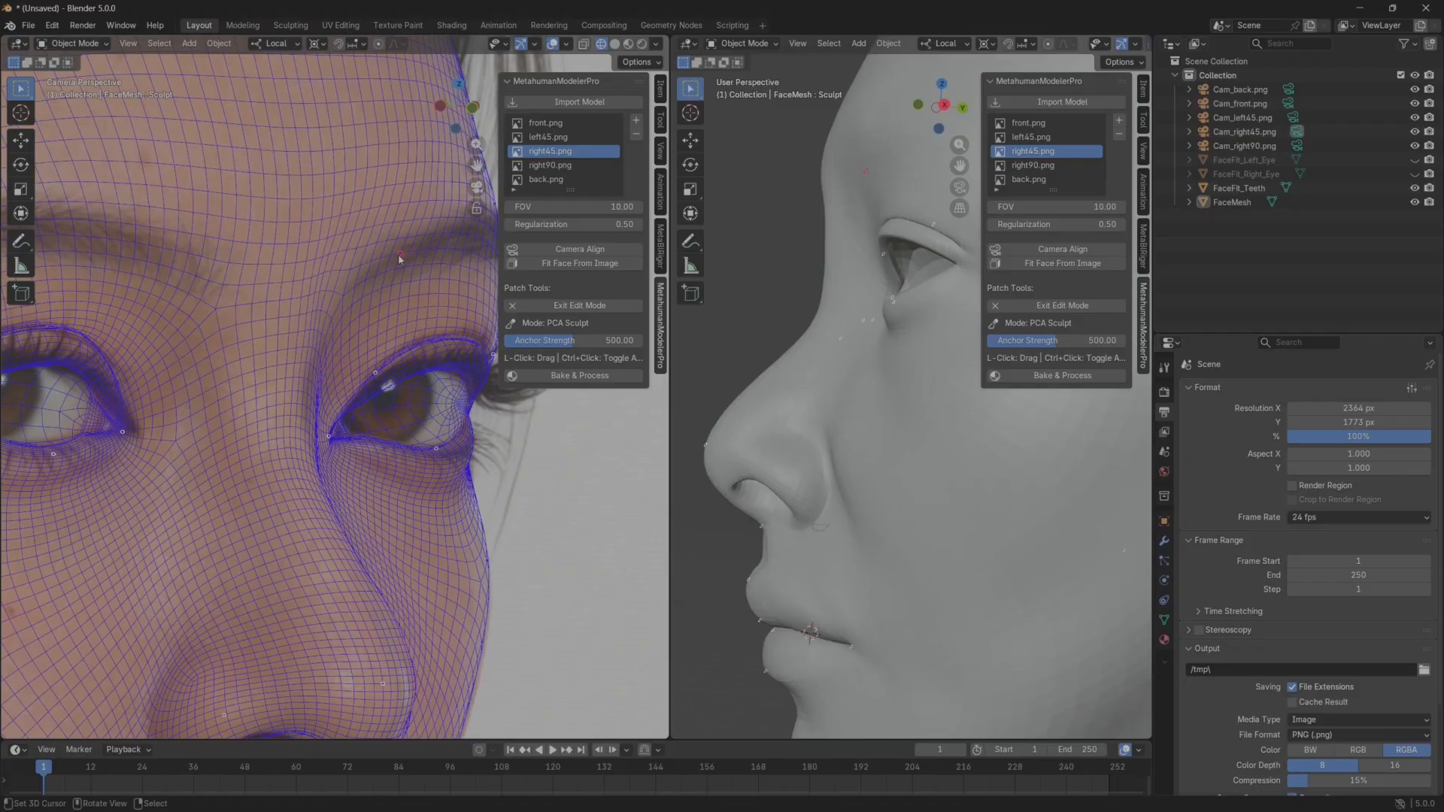
middle_click_drag(330, 334, 245, 386, "shift")
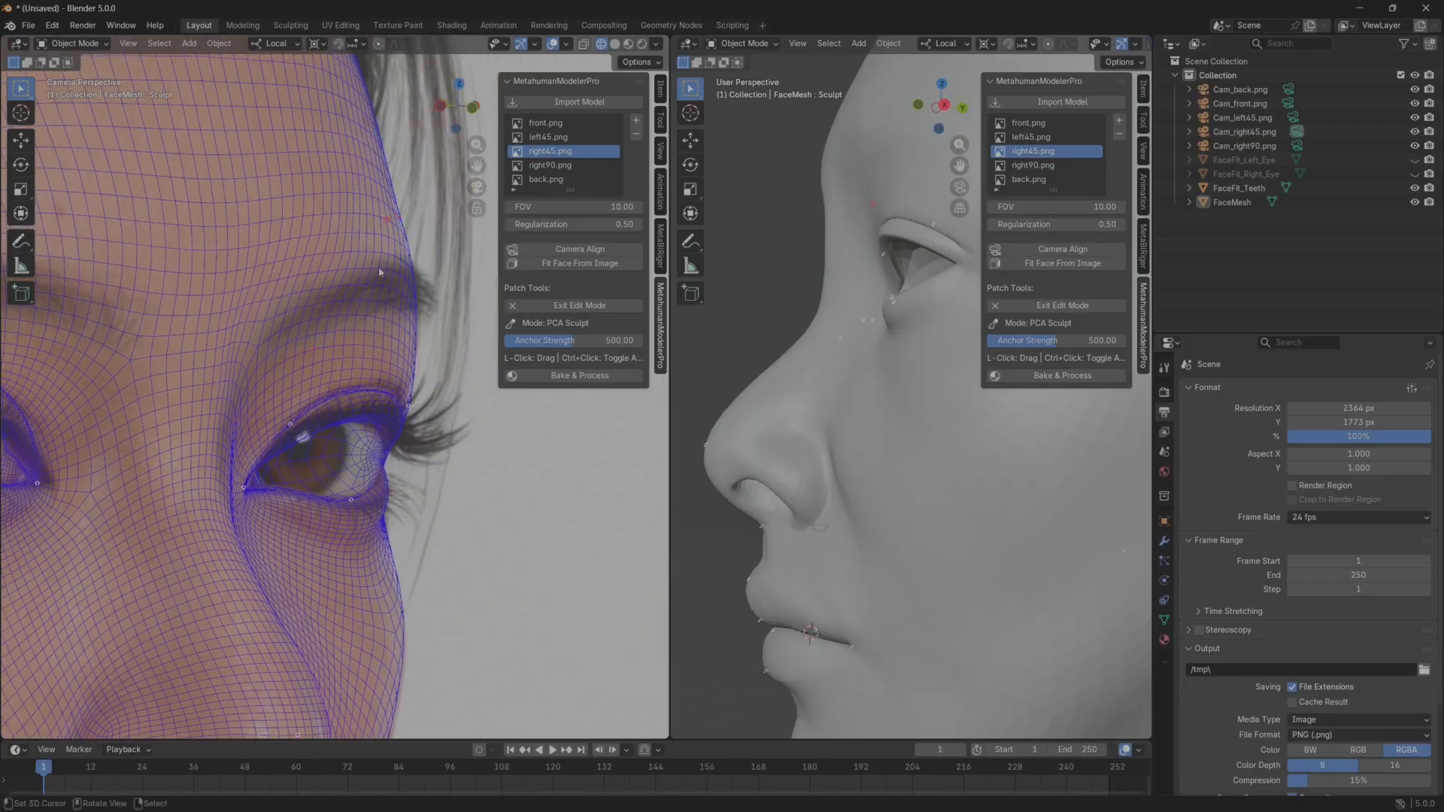
mouse_move(264, 367)
left_mouse_down()
mouse_move(240, 344)
mouse_move(256, 361)
left_mouse_up()
left_click_drag(215, 462, 215, 462)
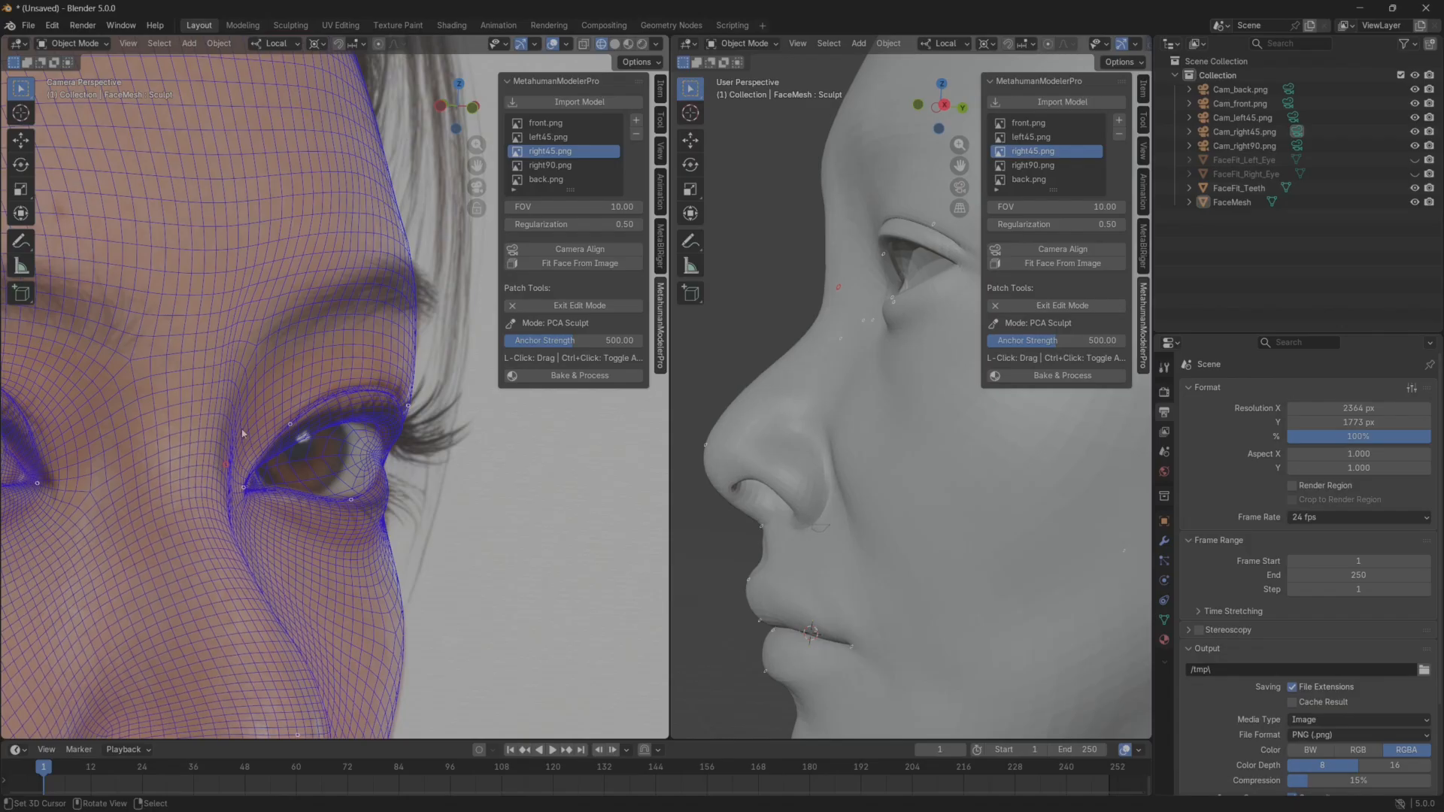
Refine the side of the nose below the far eye with Detail Deform, comparing the right45 reference with the profile.
mouse_move(744, 421)
middle_mouse_down()
mouse_move(863, 426)
mouse_move(720, 423)
middle_mouse_up()
scroll(862, 425, "down", 8)
middle_click_drag(185, 520, 269, 429)
mouse_move(796, 420)
middle_mouse_down()
mouse_move(927, 427)
mouse_move(787, 426)
middle_mouse_up()
middle_click_drag(269, 573, 333, 455, "shift")
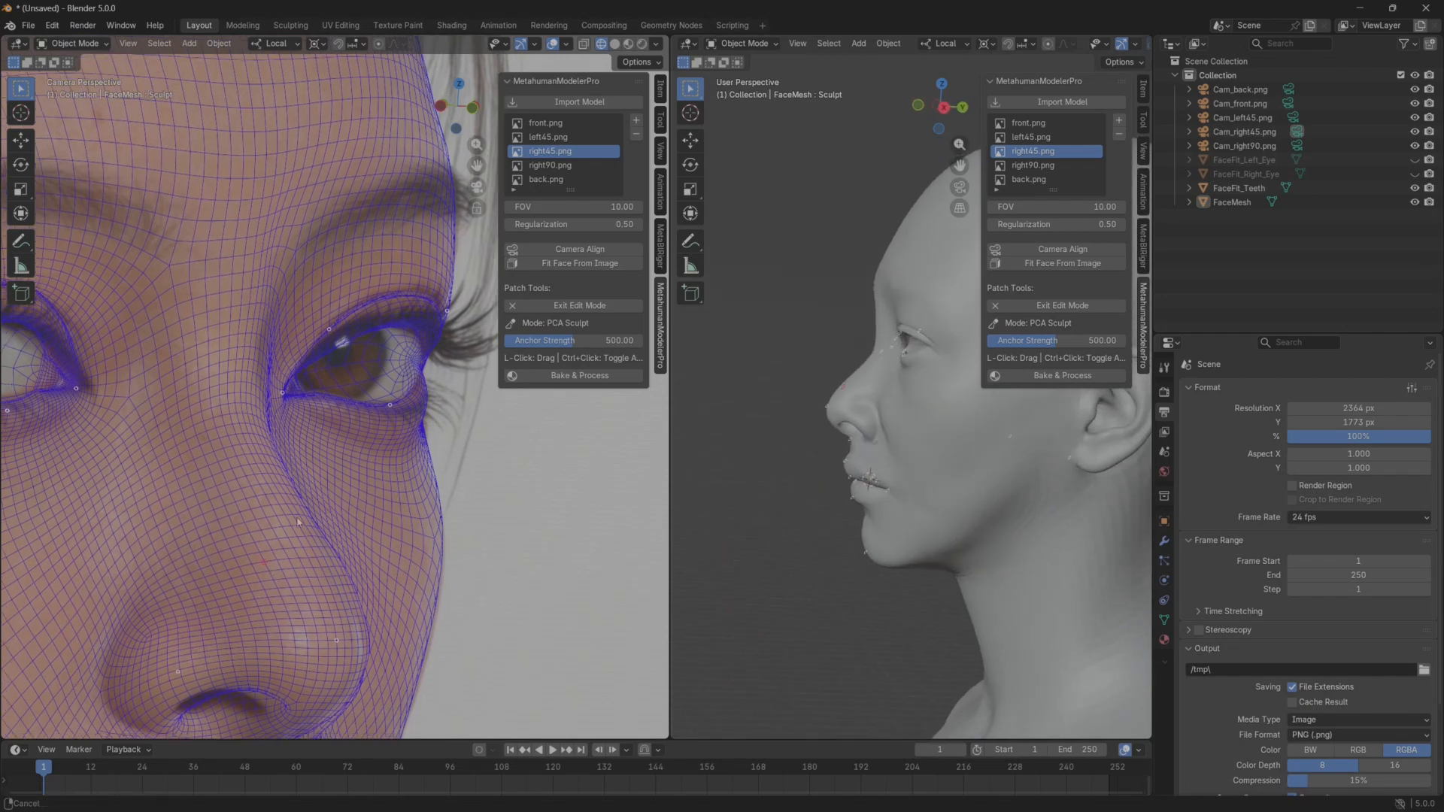
left_click_drag(323, 296, 339, 324)
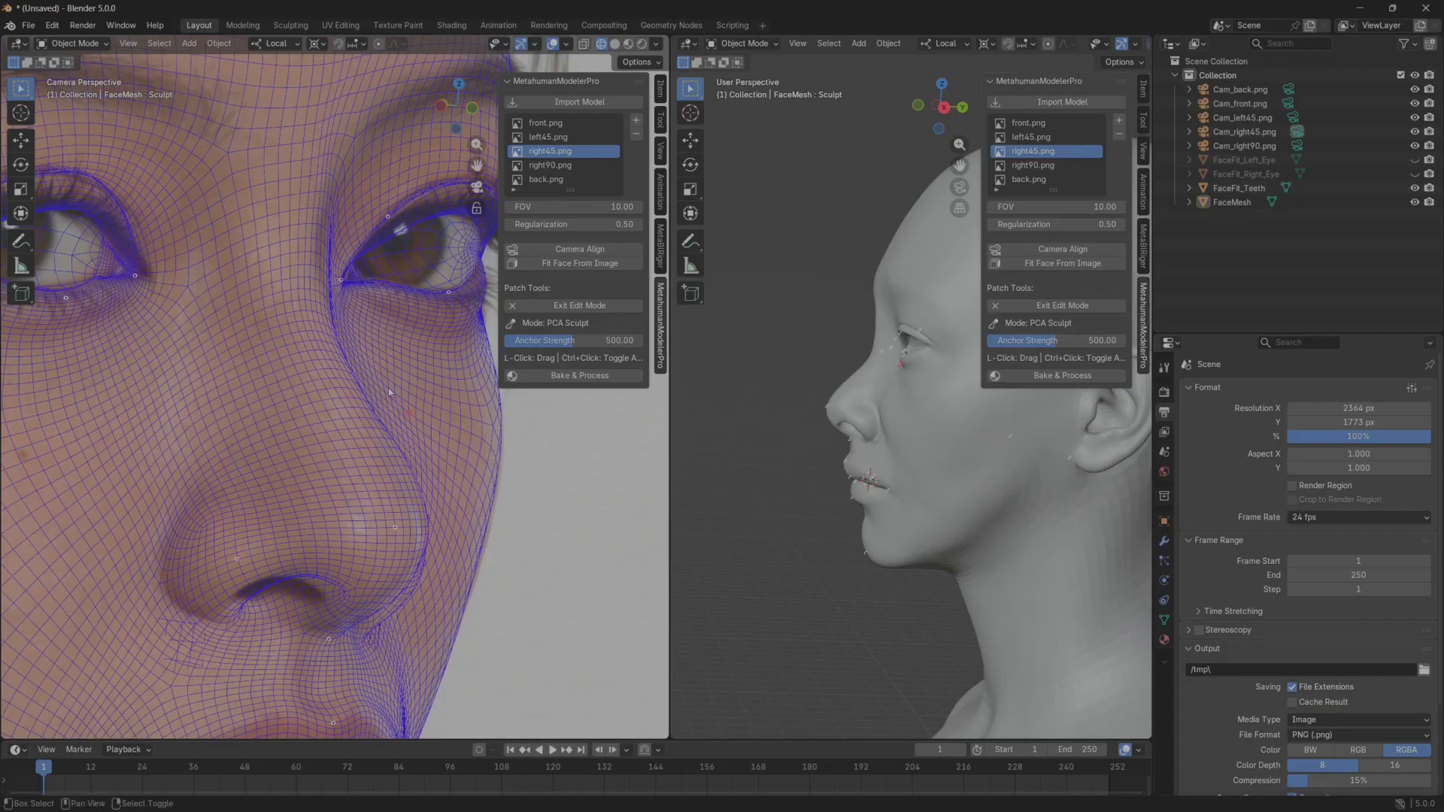
middle_click_drag(376, 344, 354, 449, "shift")
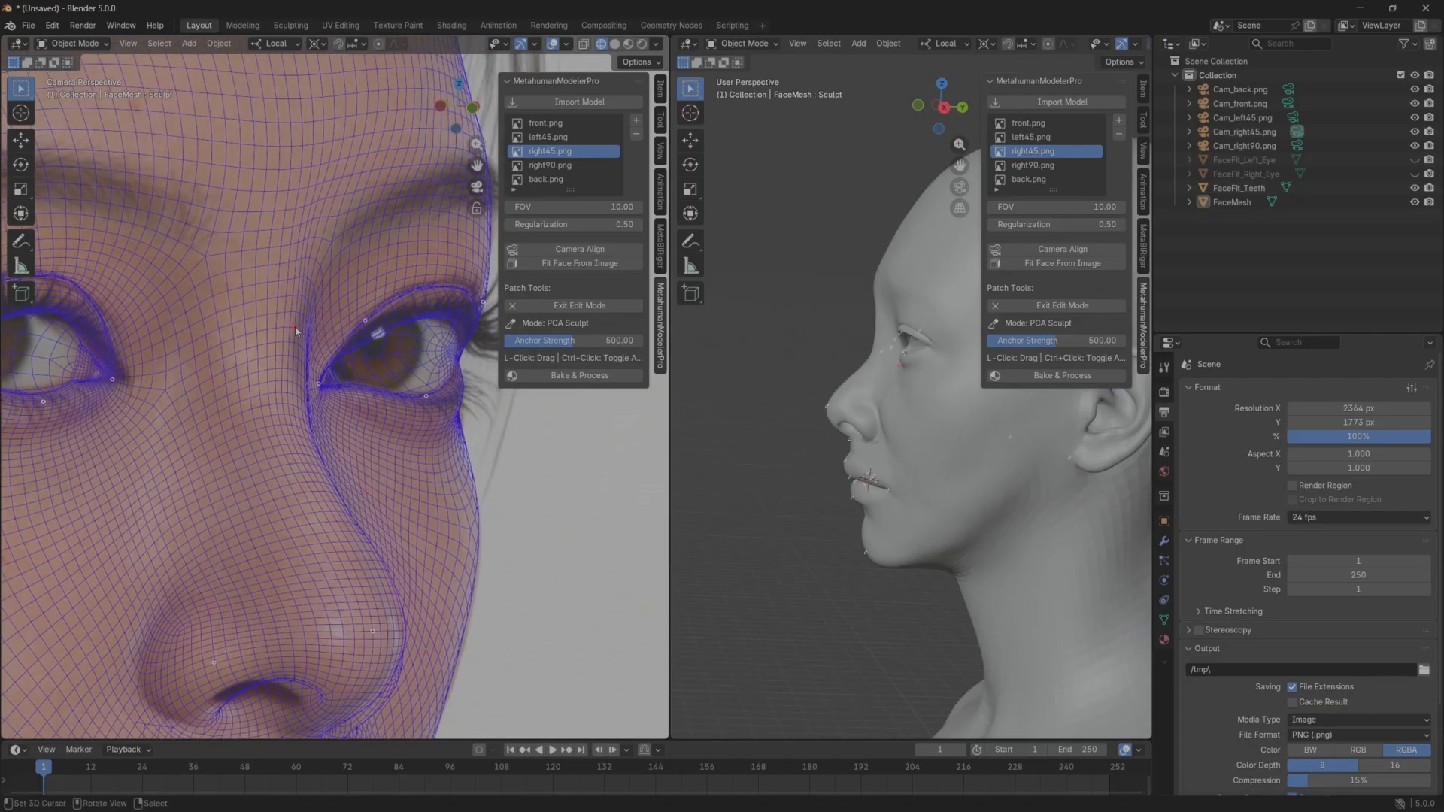
Exit Detail Deform, restore the right45 camera view and check the shaded face from a front three-quarter angle.
left_click(1415, 202)
left_click(1415, 203)
key("KP_0")
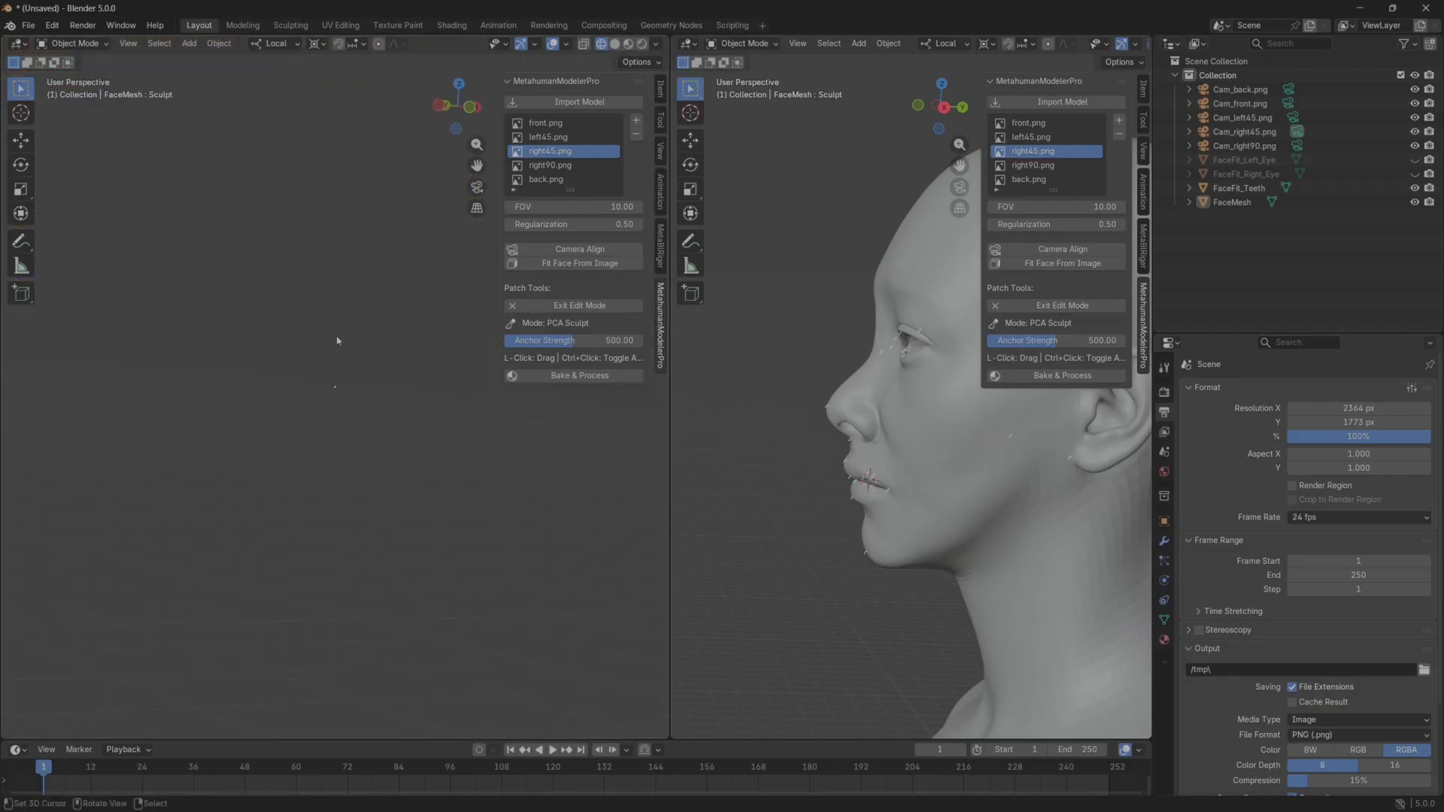
key("Escape")
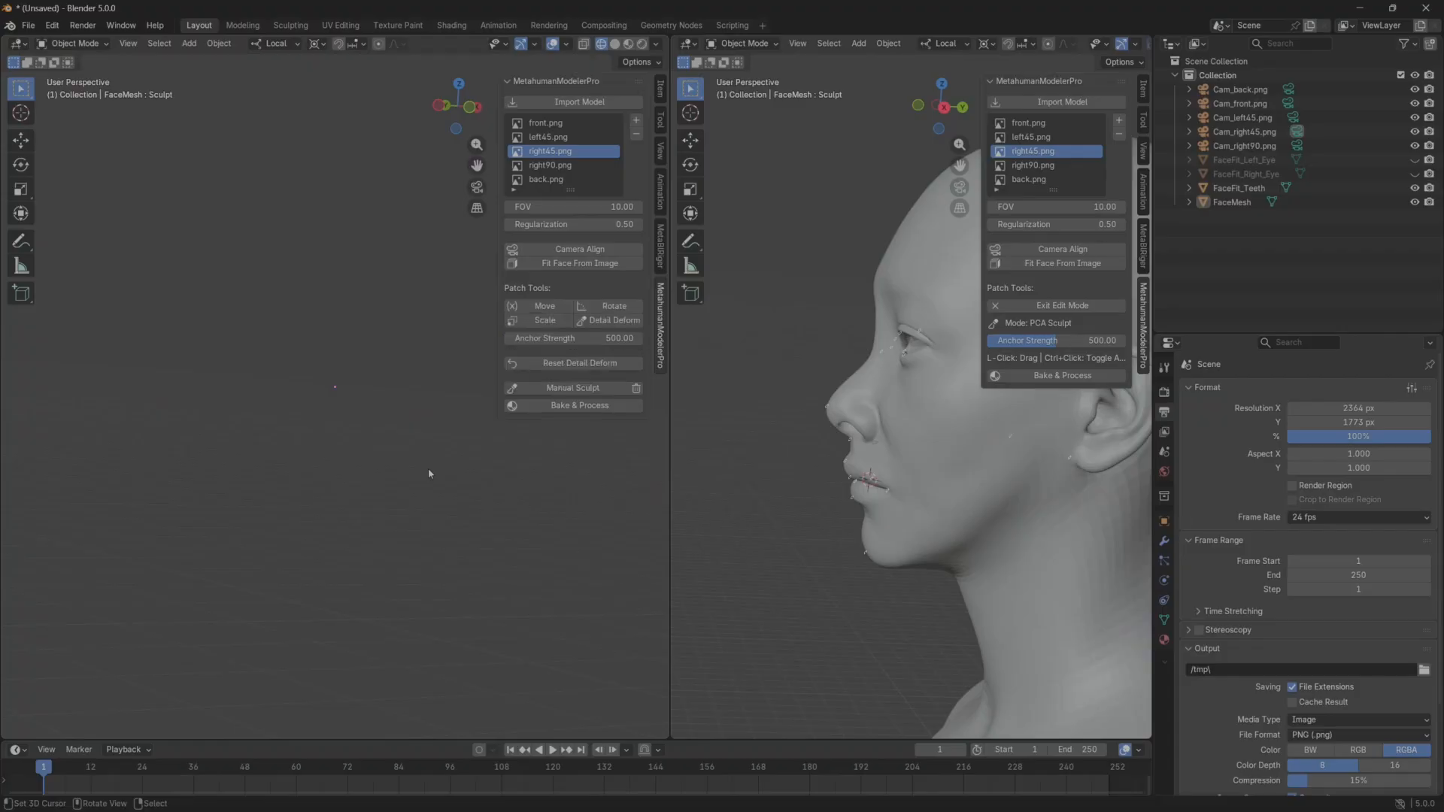
key("KP_0")
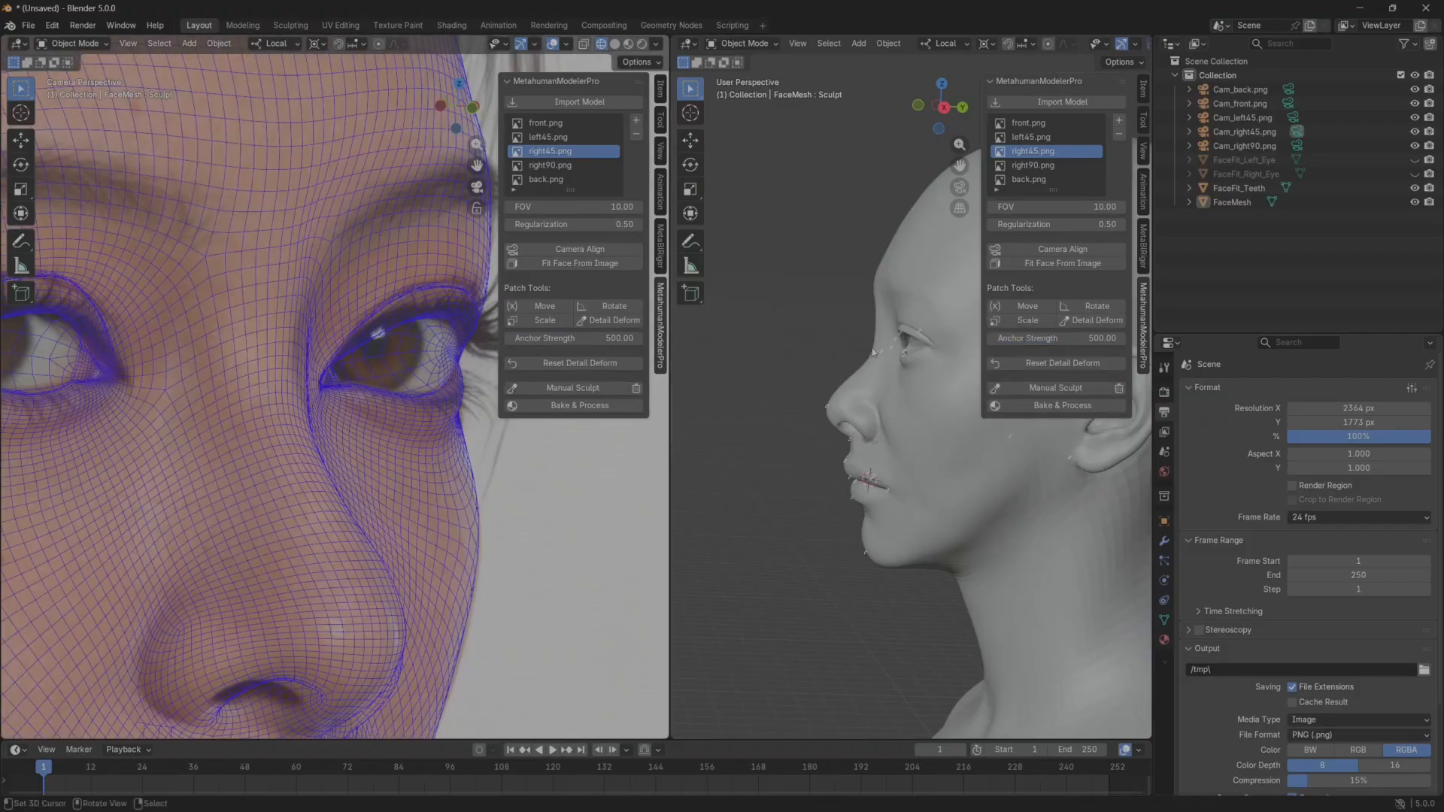
middle_click_drag(738, 402, 856, 396)
scroll(856, 396, "up", 2)
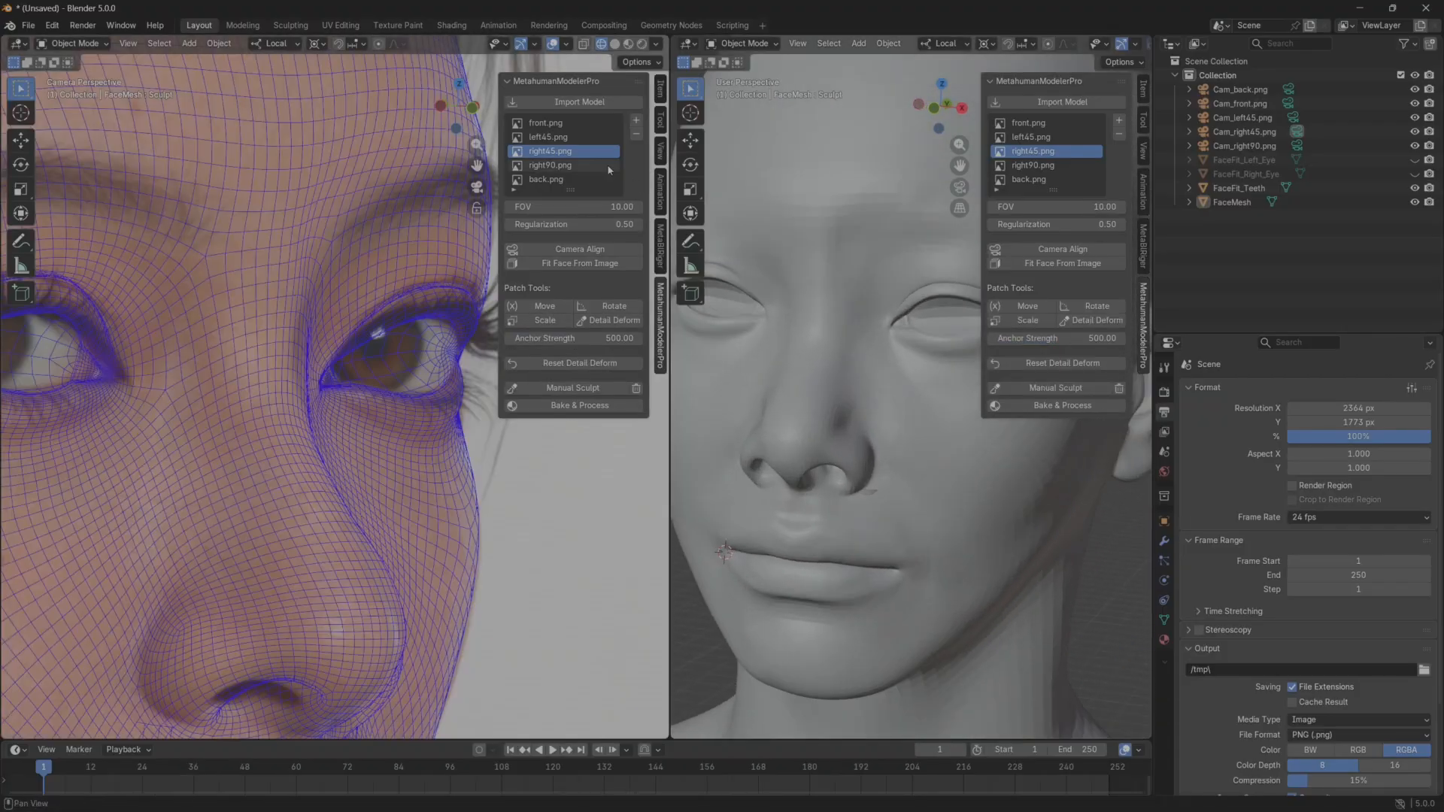
Switch to the left45 reference and start Detail Deform on the nose and eye close-up.
left_click(561, 137)
middle_click_drag(310, 410, 505, 418, "shift")
middle_click_drag(188, 417, 368, 435, "shift")
scroll(271, 440, "up", 2)
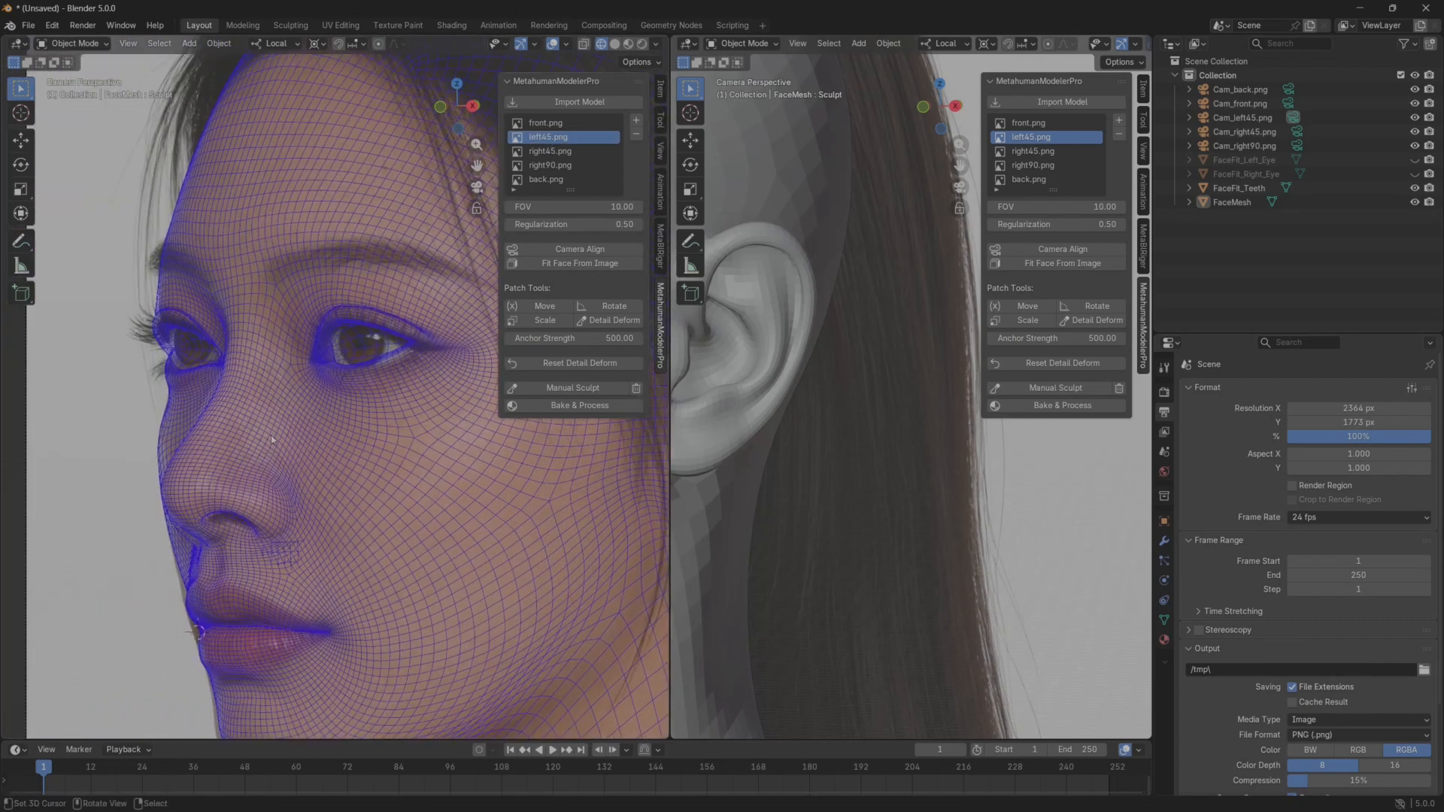
scroll(271, 435, "up", 2)
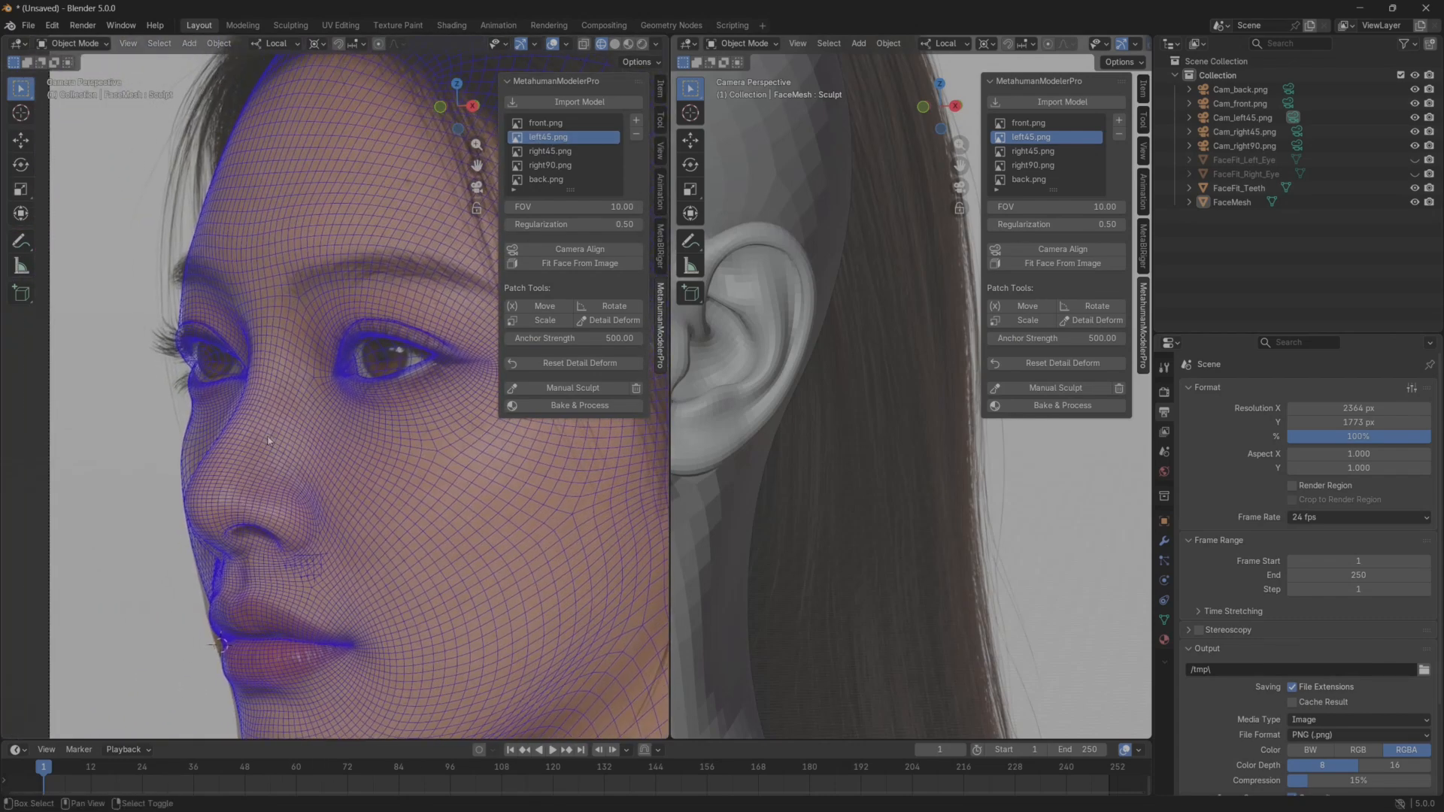
left_click(609, 315)
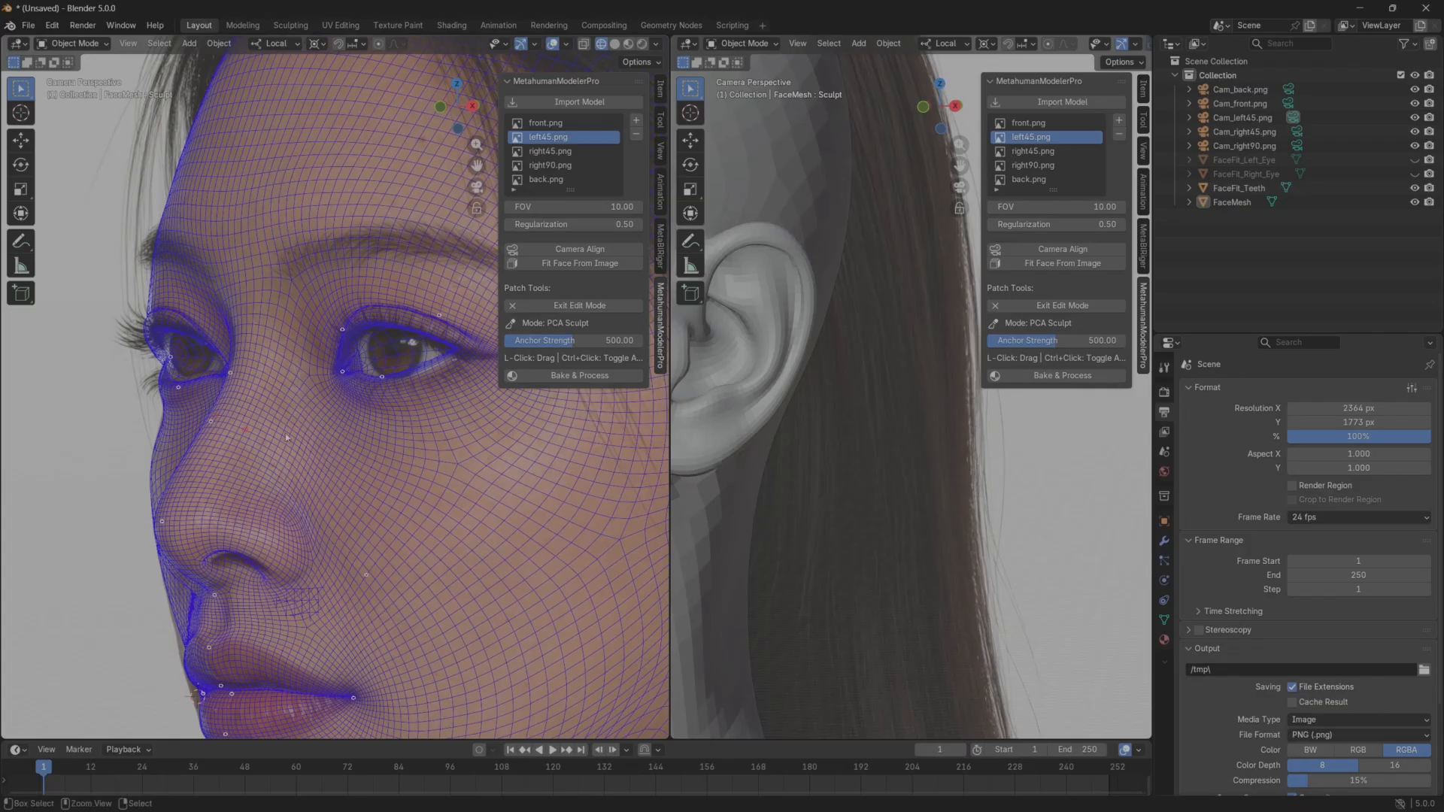
scroll(283, 367, "down", 5, "shift")
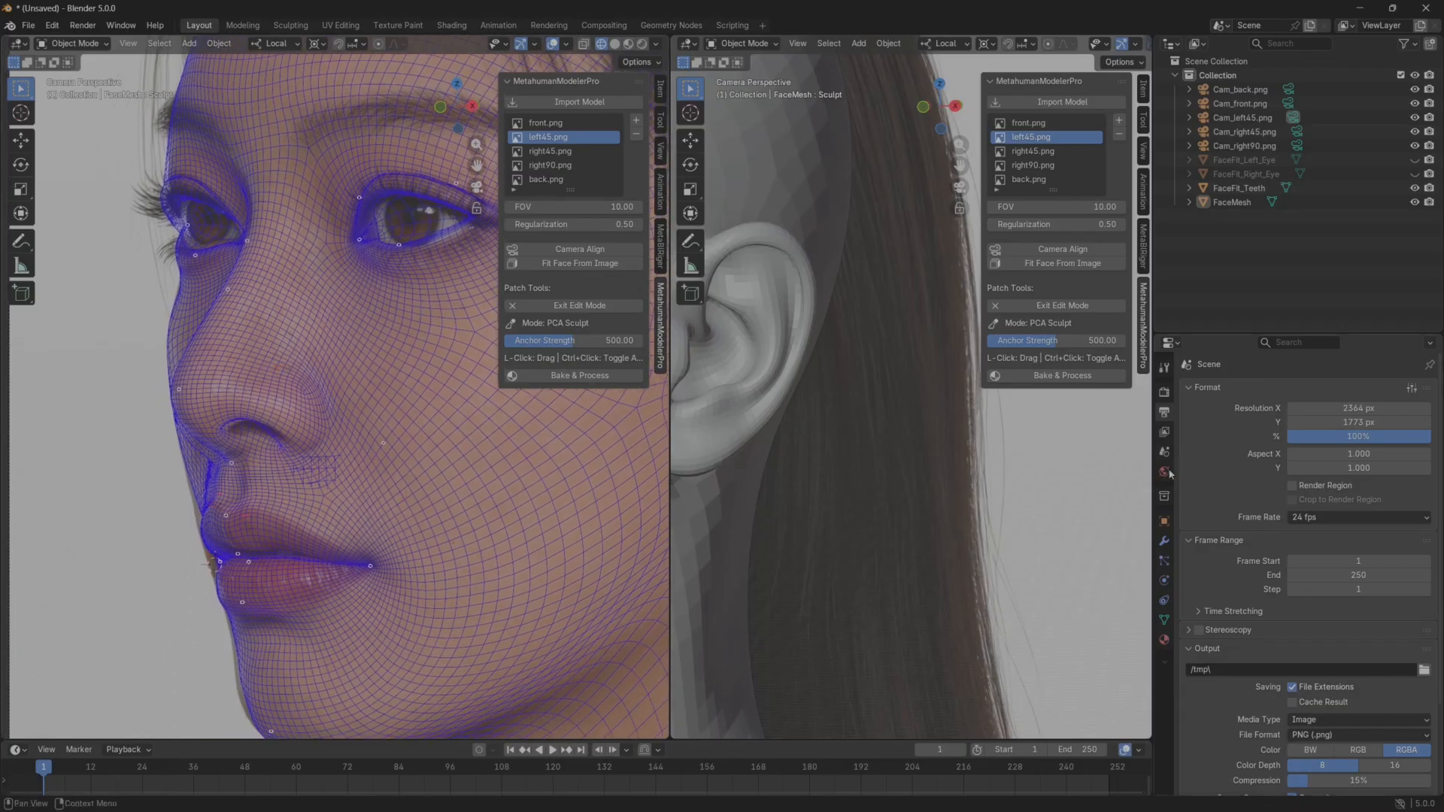
Widen the shaded viewport and frame the whole head from the front beside the left45 reference.
left_click_drag(1153, 472, 1319, 482)
scroll(1032, 508, "down", 6)
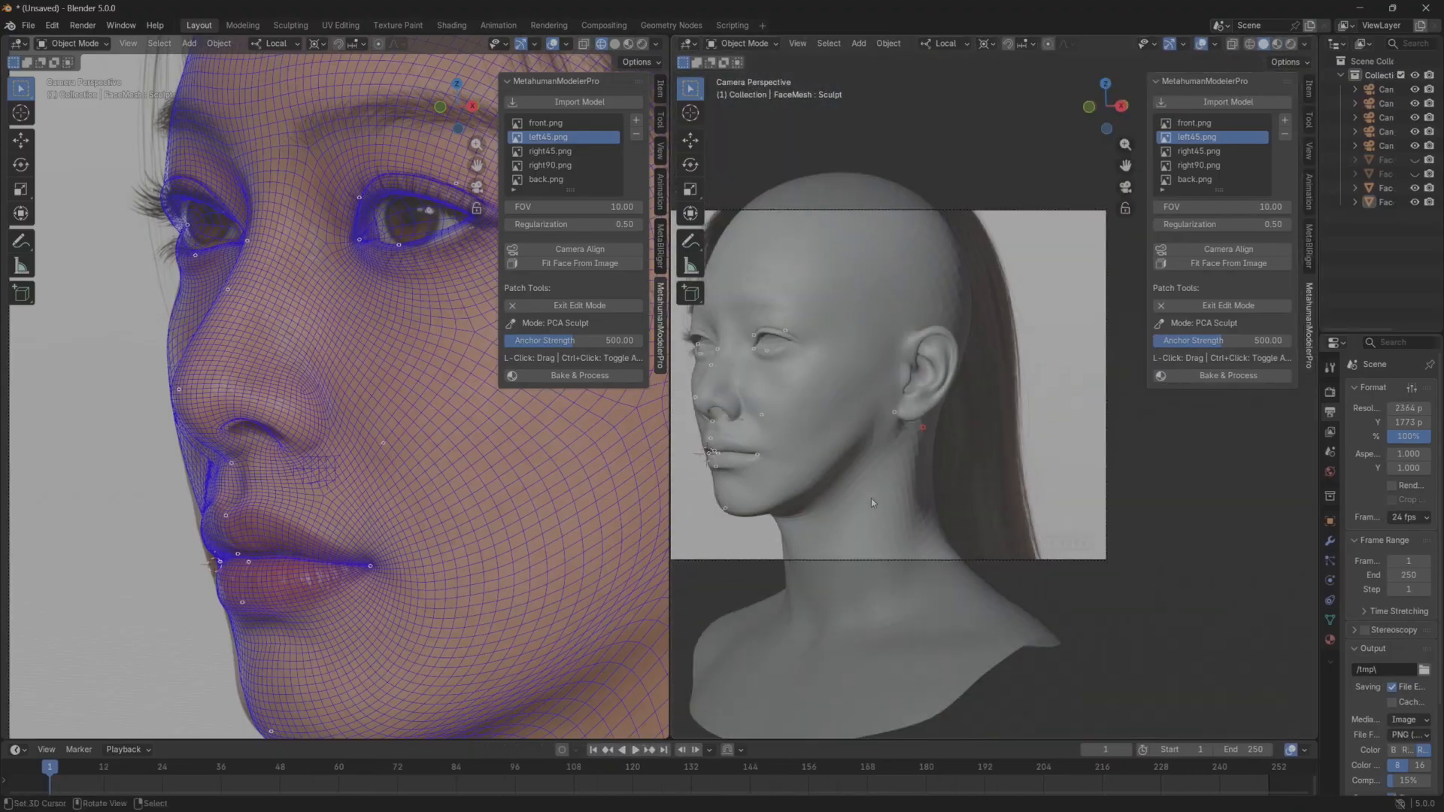
mouse_move(871, 498)
middle_mouse_down()
mouse_move(879, 482)
mouse_move(847, 503)
middle_mouse_up()
scroll(883, 463, "up", 4)
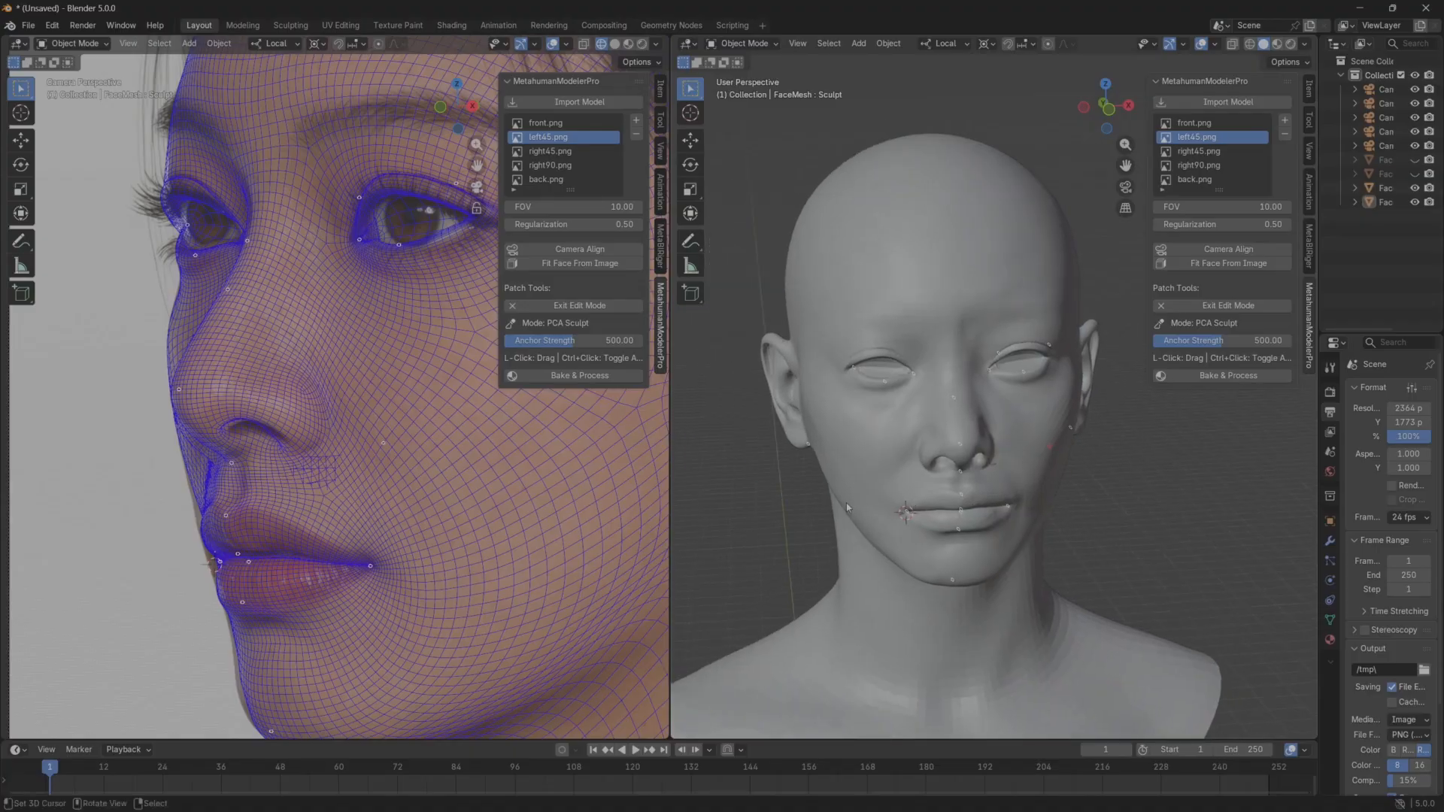
Restart Detail Deform on the shaded head and adjust the lower cheek contour beside the mouth corner.
key("Escape")
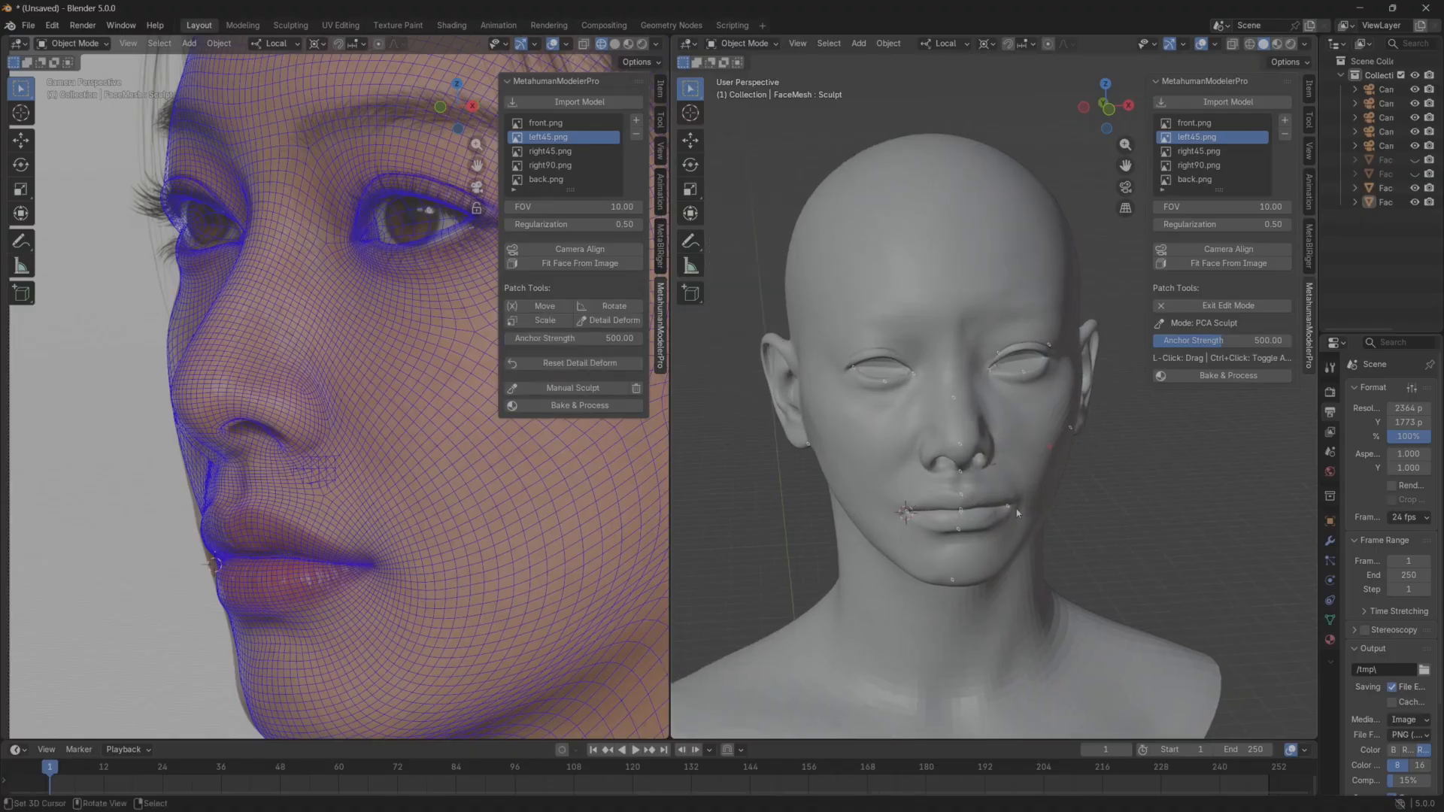
scroll(923, 532, "up", 1)
middle_click_drag(925, 535, 915, 517)
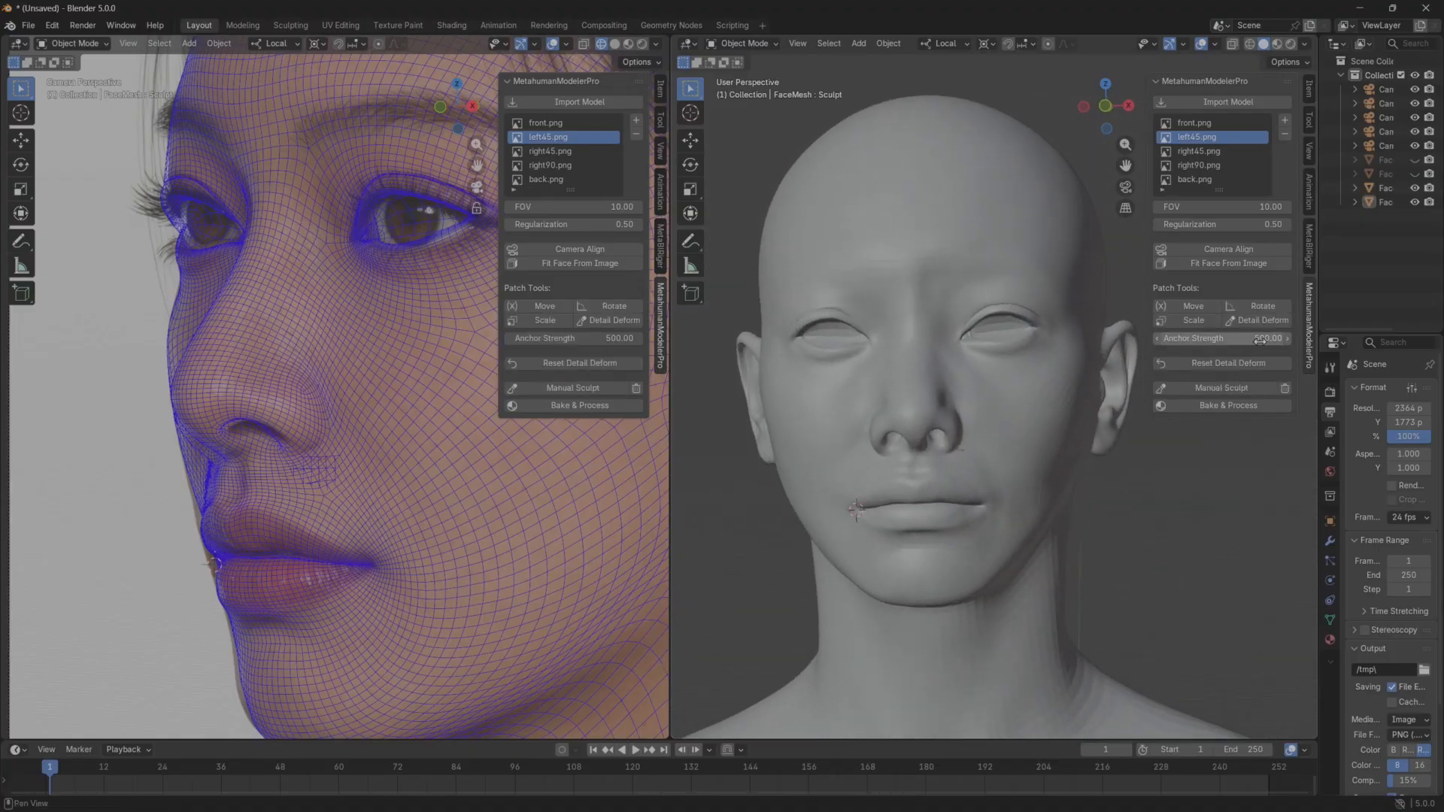
left_click(1202, 329)
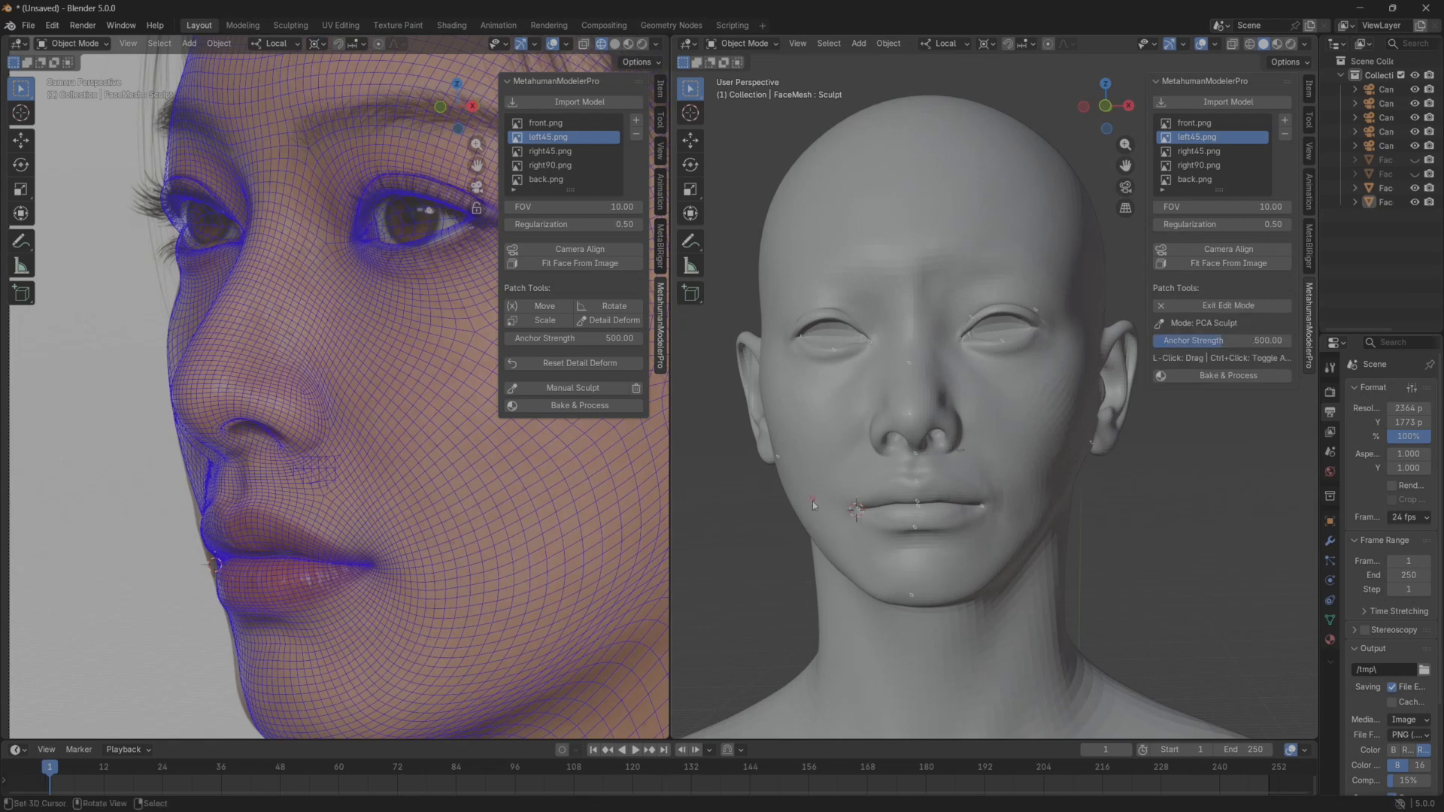
middle_click_drag(837, 515, 807, 518)
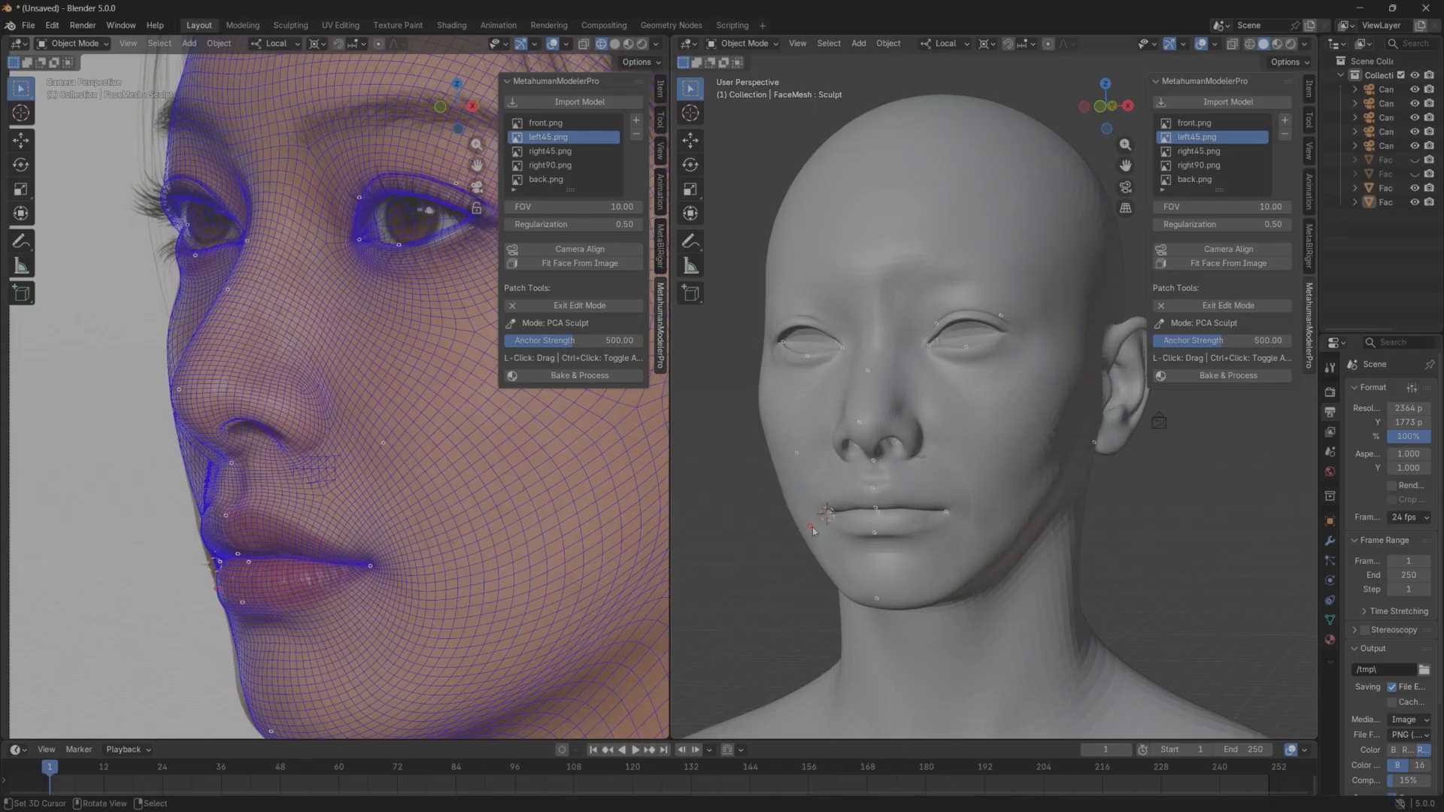
mouse_move(811, 527)
left_mouse_down()
mouse_move(790, 530)
mouse_move(803, 524)
left_mouse_up()
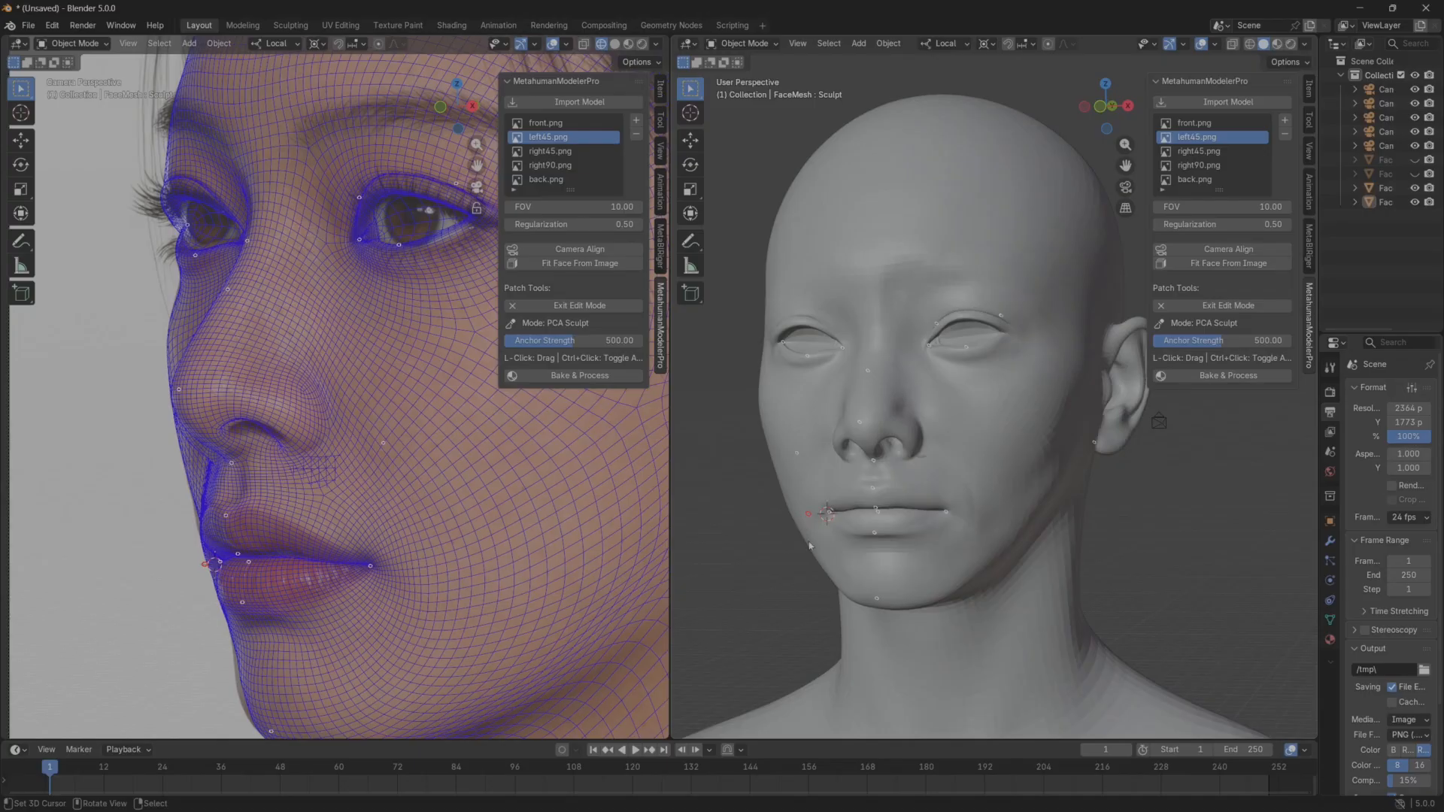
middle_click_drag(844, 581, 847, 541, "shift")
mouse_move(846, 541)
middle_mouse_down()
mouse_move(819, 542)
mouse_move(832, 540)
middle_mouse_up()
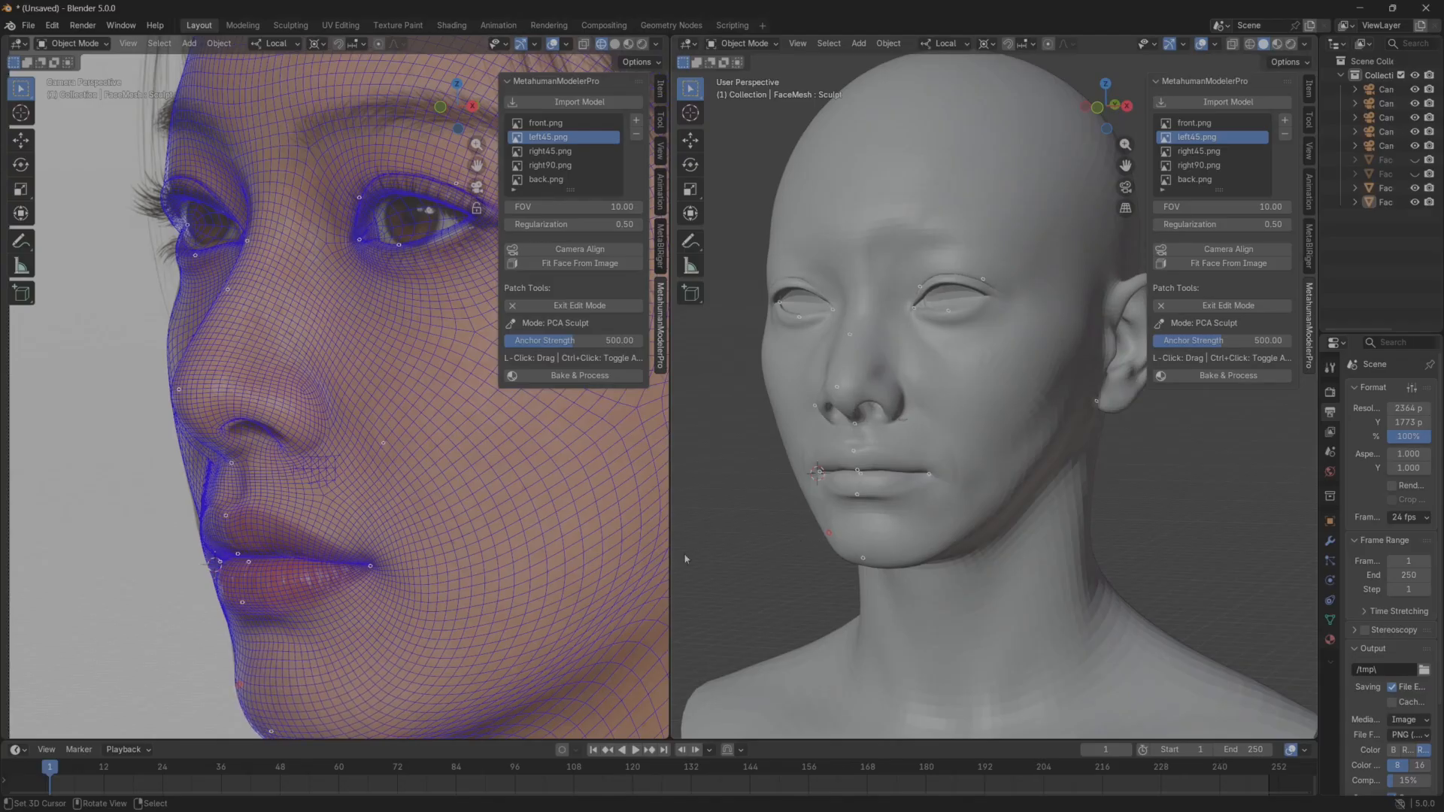
Compare the reshaped cheek, jaw and nose with the left45 reference and a front view of the head.
scroll(337, 587, "down", 2)
scroll(381, 560, "up", 2)
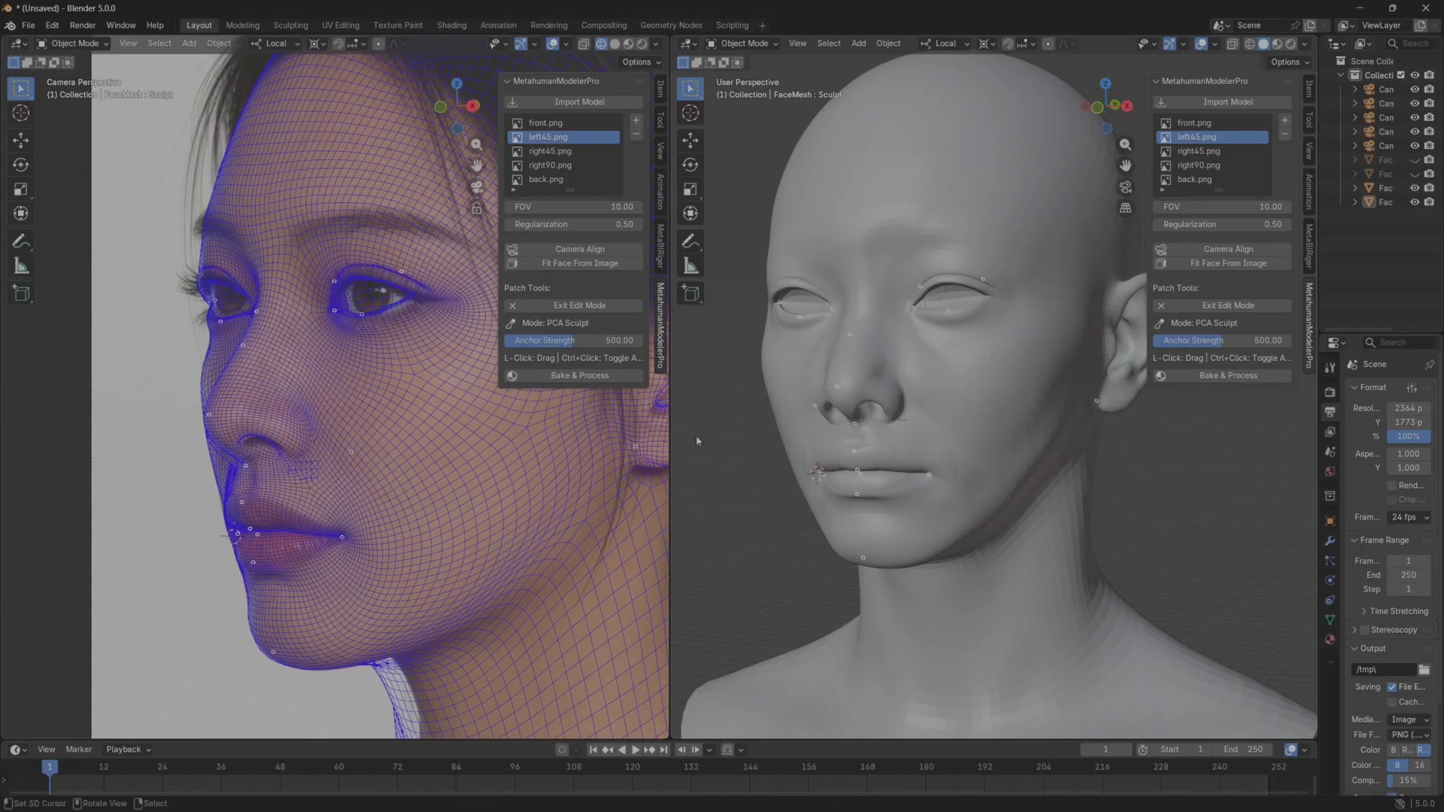
middle_click_drag(828, 443, 882, 442)
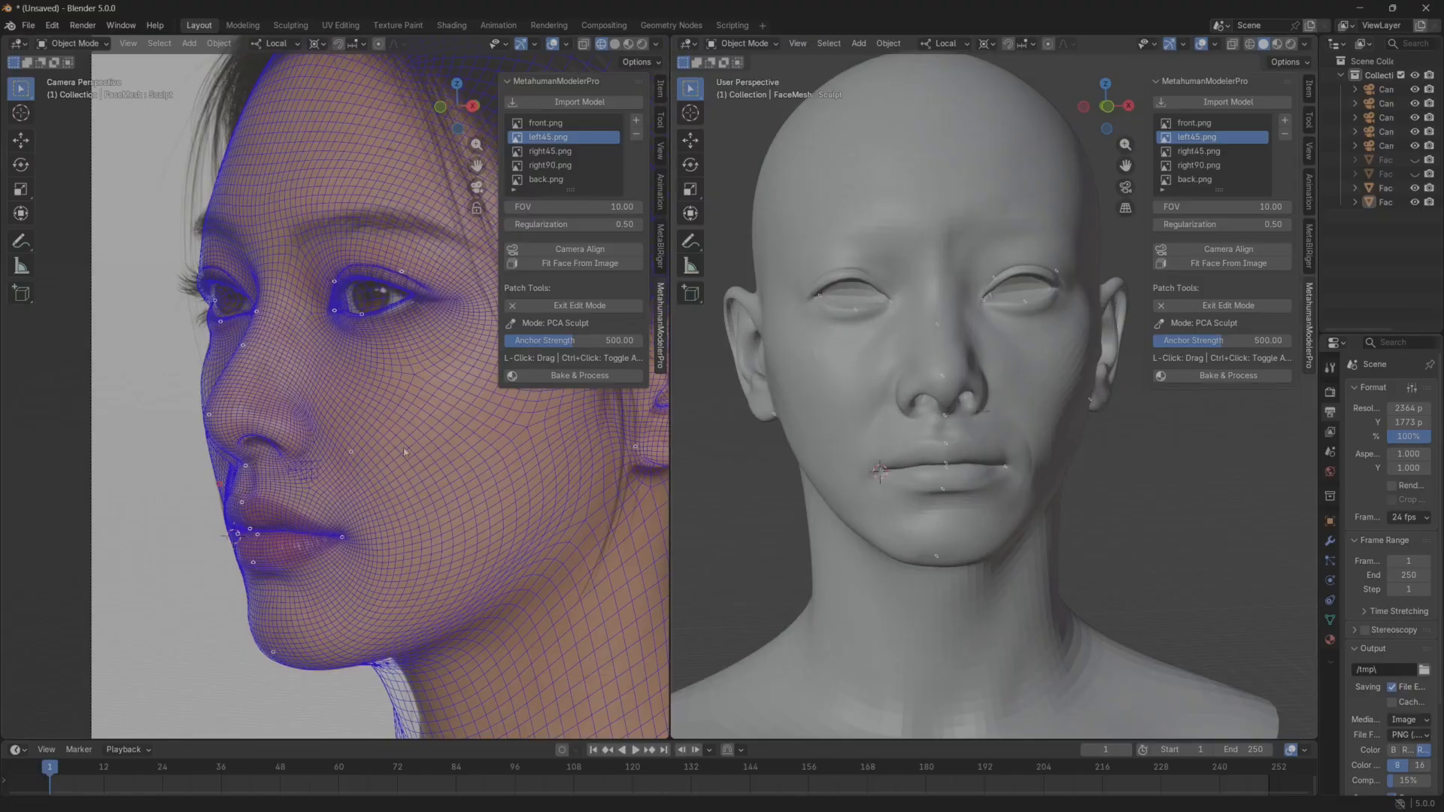
scroll(297, 491, "up", 2)
scroll(296, 491, "up", 5)
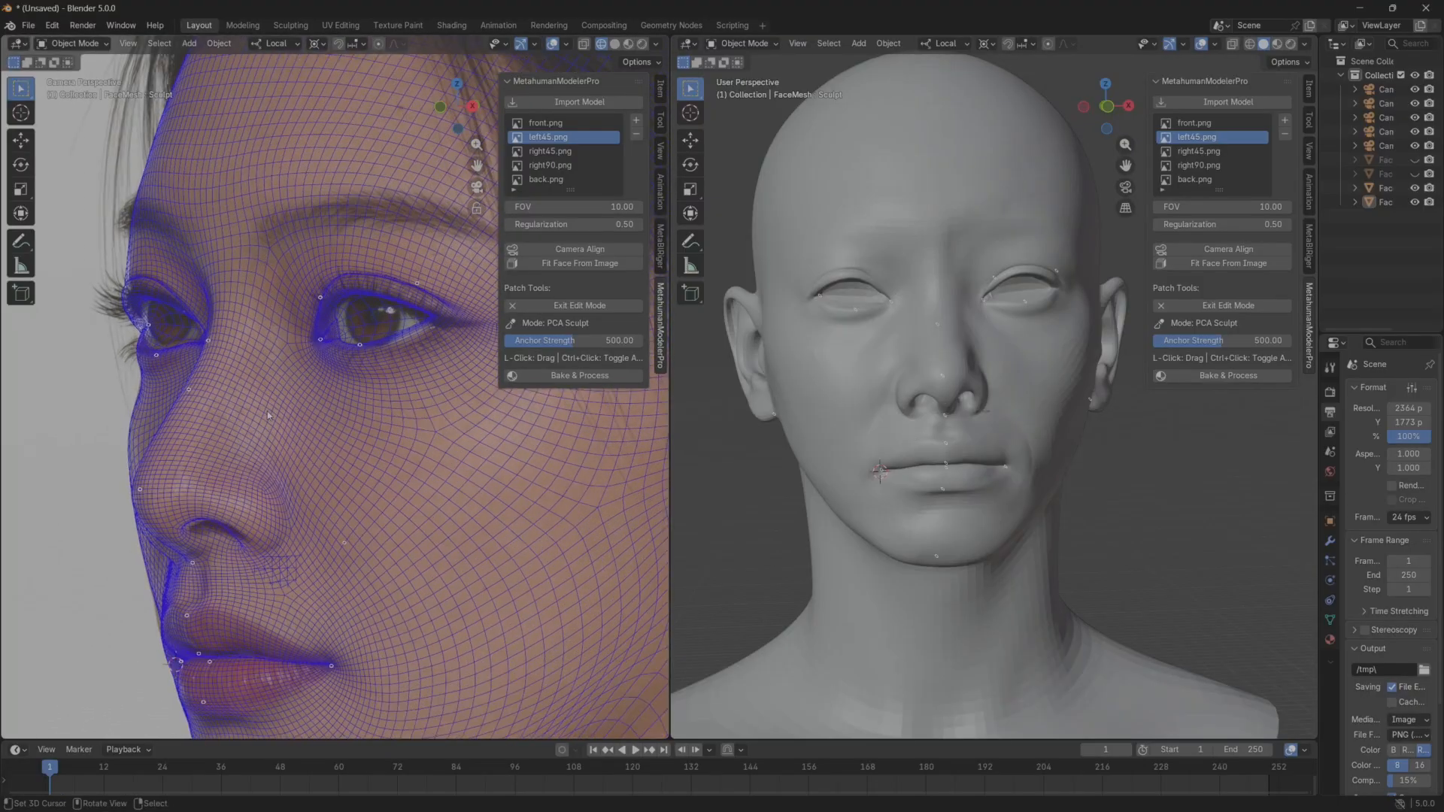
scroll(328, 449, "down", 4)
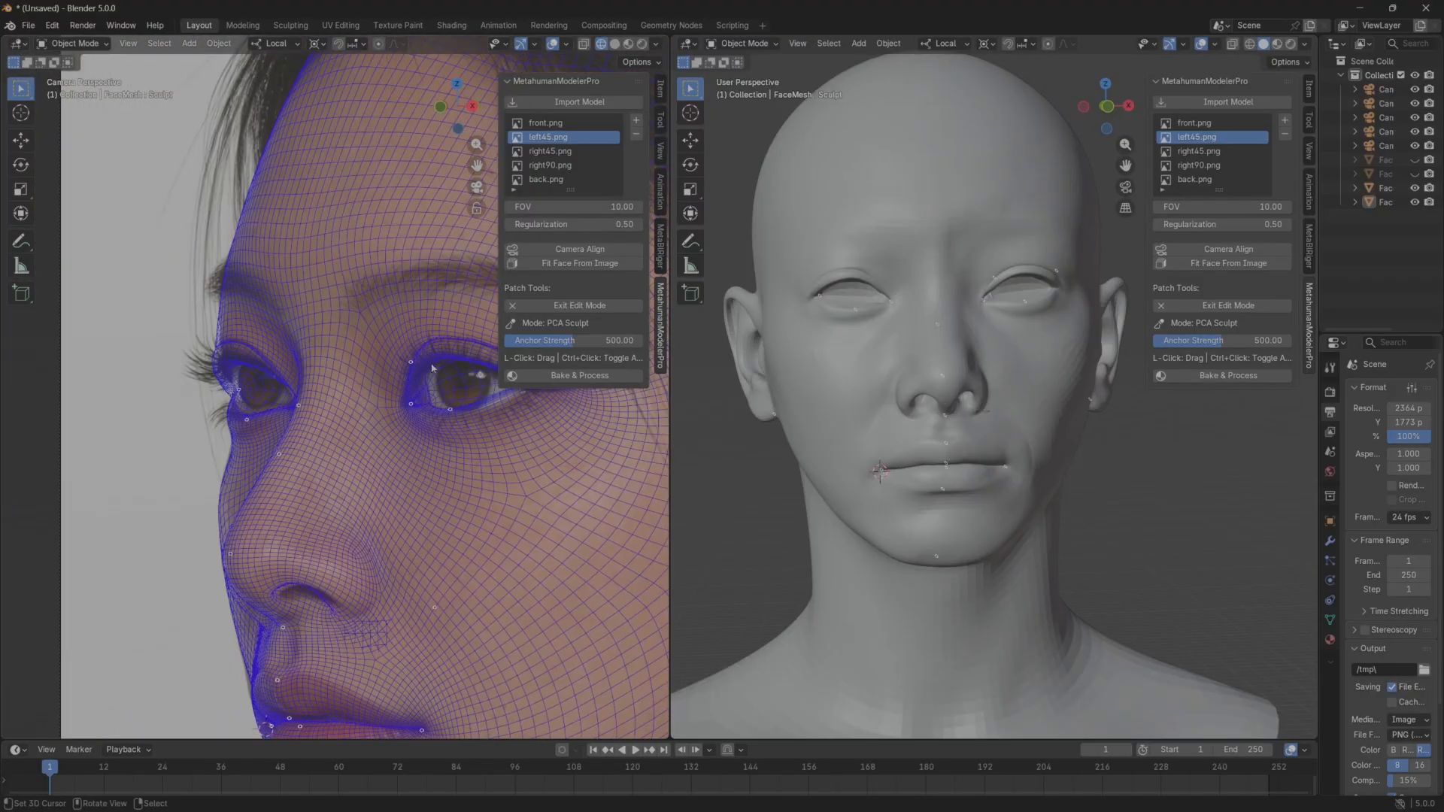
Switch to the right45 reference and examine the mesh contour around the nose, mouth and far cheek.
left_click(550, 151)
middle_click_drag(427, 445, 9, 431, "shift")
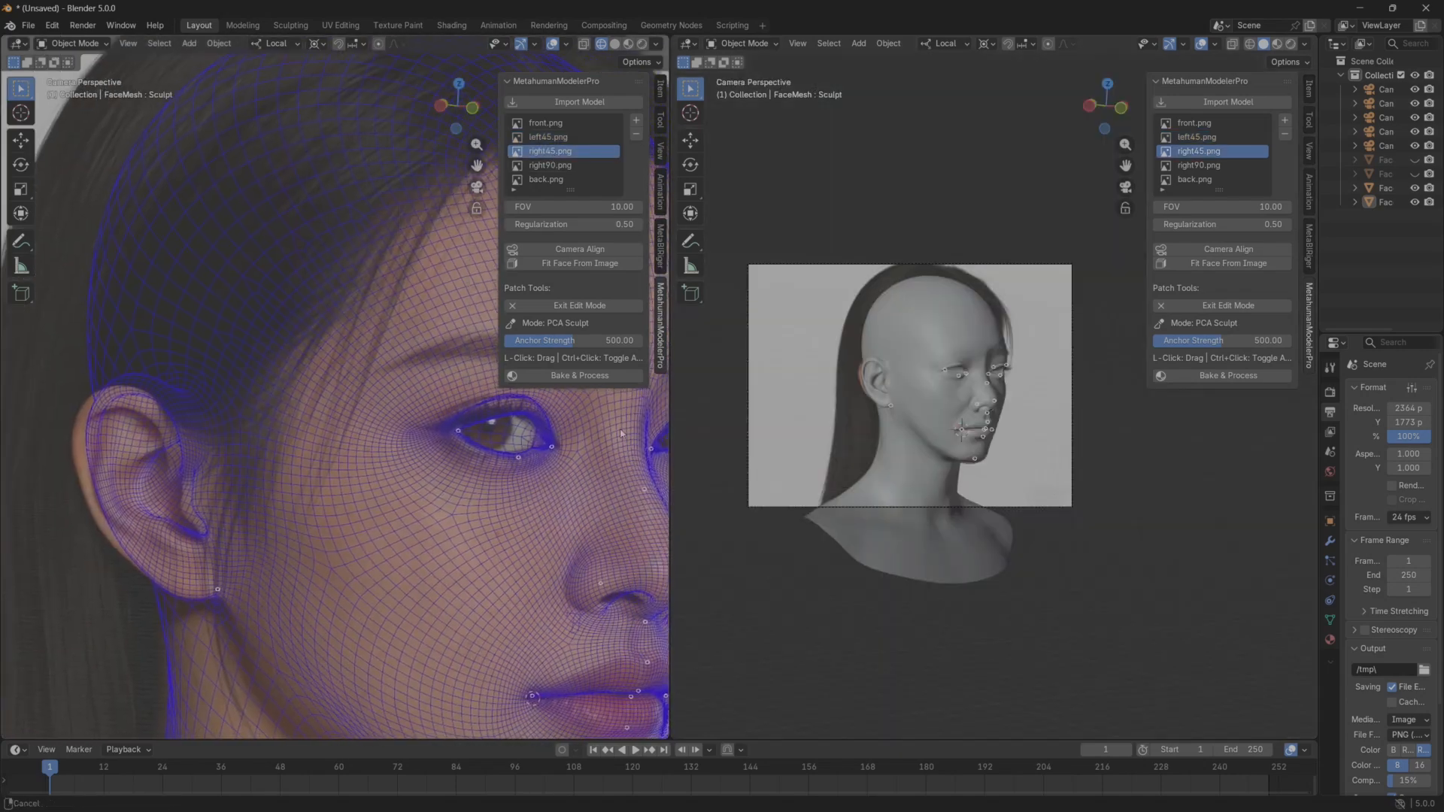
middle_click_drag(281, 468, 20, 417, "shift")
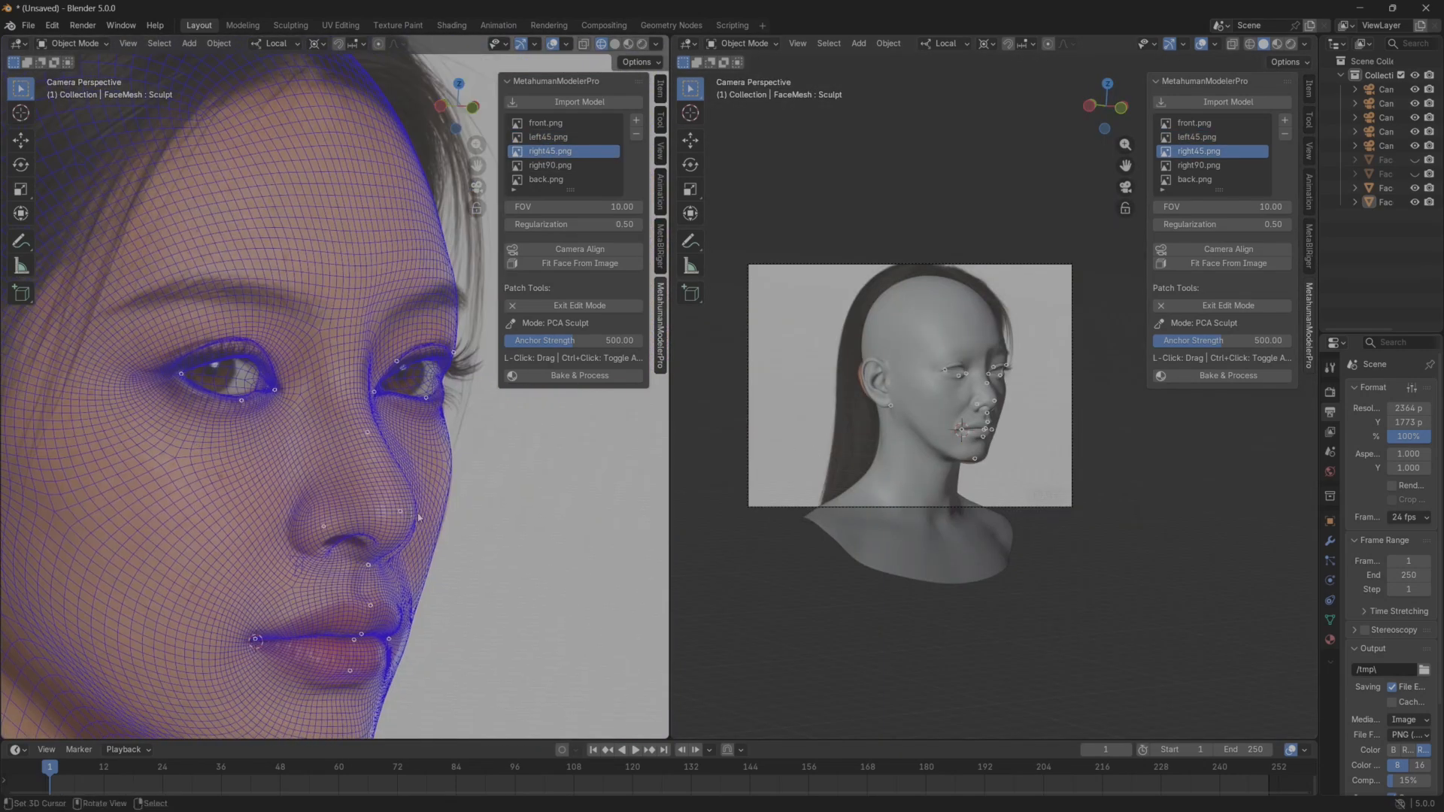
middle_click_drag(406, 451, 395, 386, "shift")
scroll(410, 457, "up", 3)
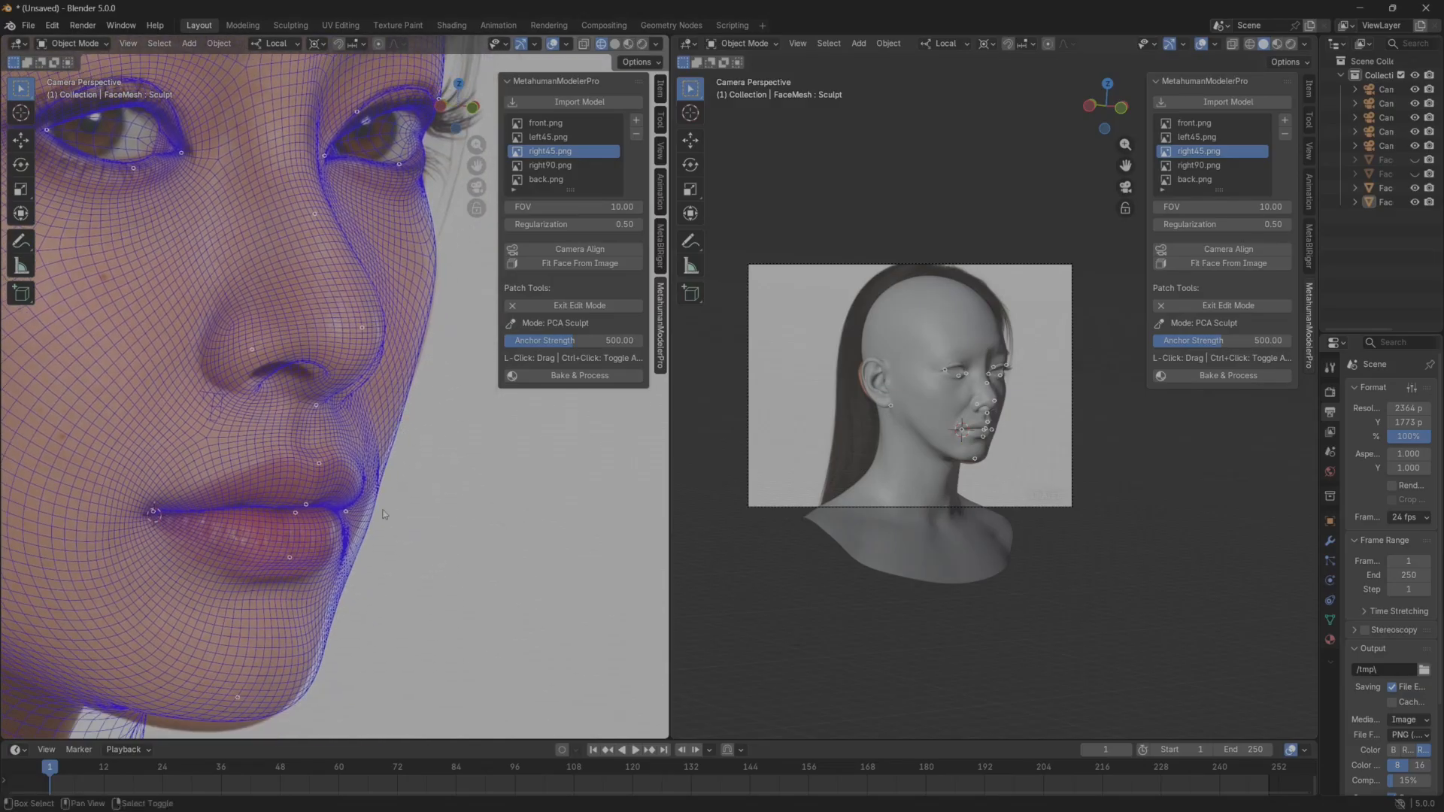
scroll(323, 543, "up", 1)
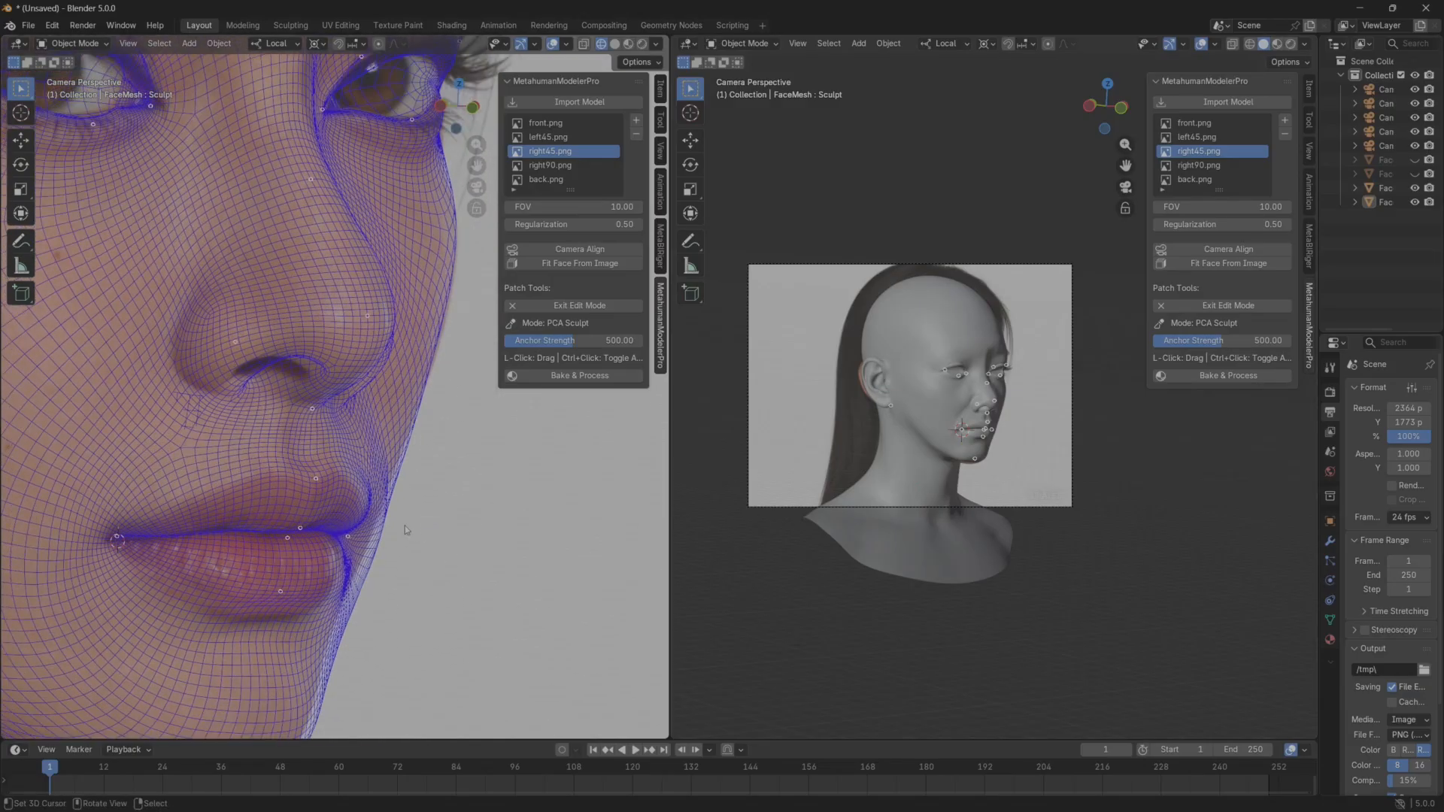
Leave Detail Deform, restore the right45 camera view and start Manual Sculpt on the face mesh.
middle_click_drag(966, 474, 1031, 440)
middle_click_drag(1113, 477, 952, 481)
scroll(1019, 472, "up", 6)
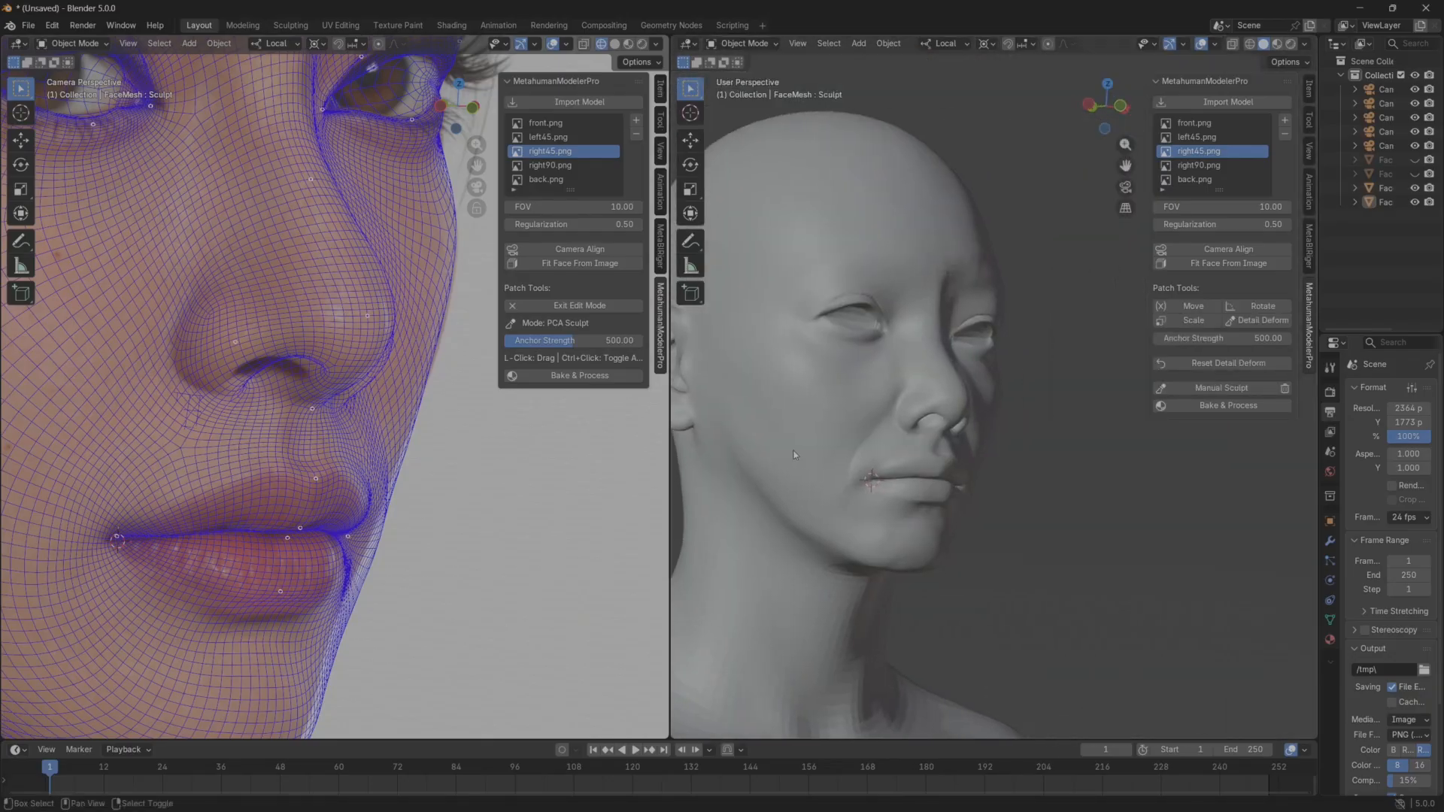
middle_click_drag(356, 524, 361, 541)
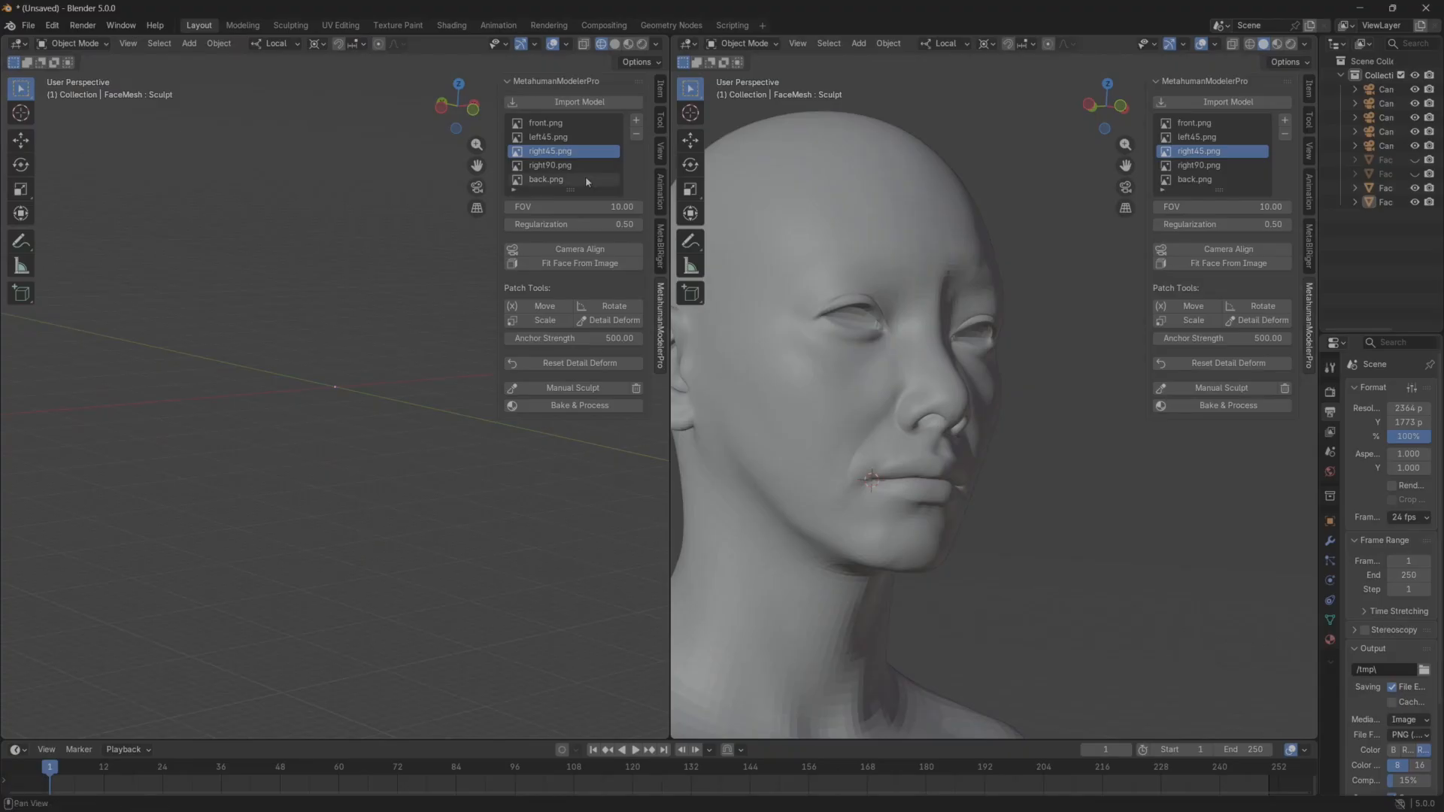
left_click(553, 153)
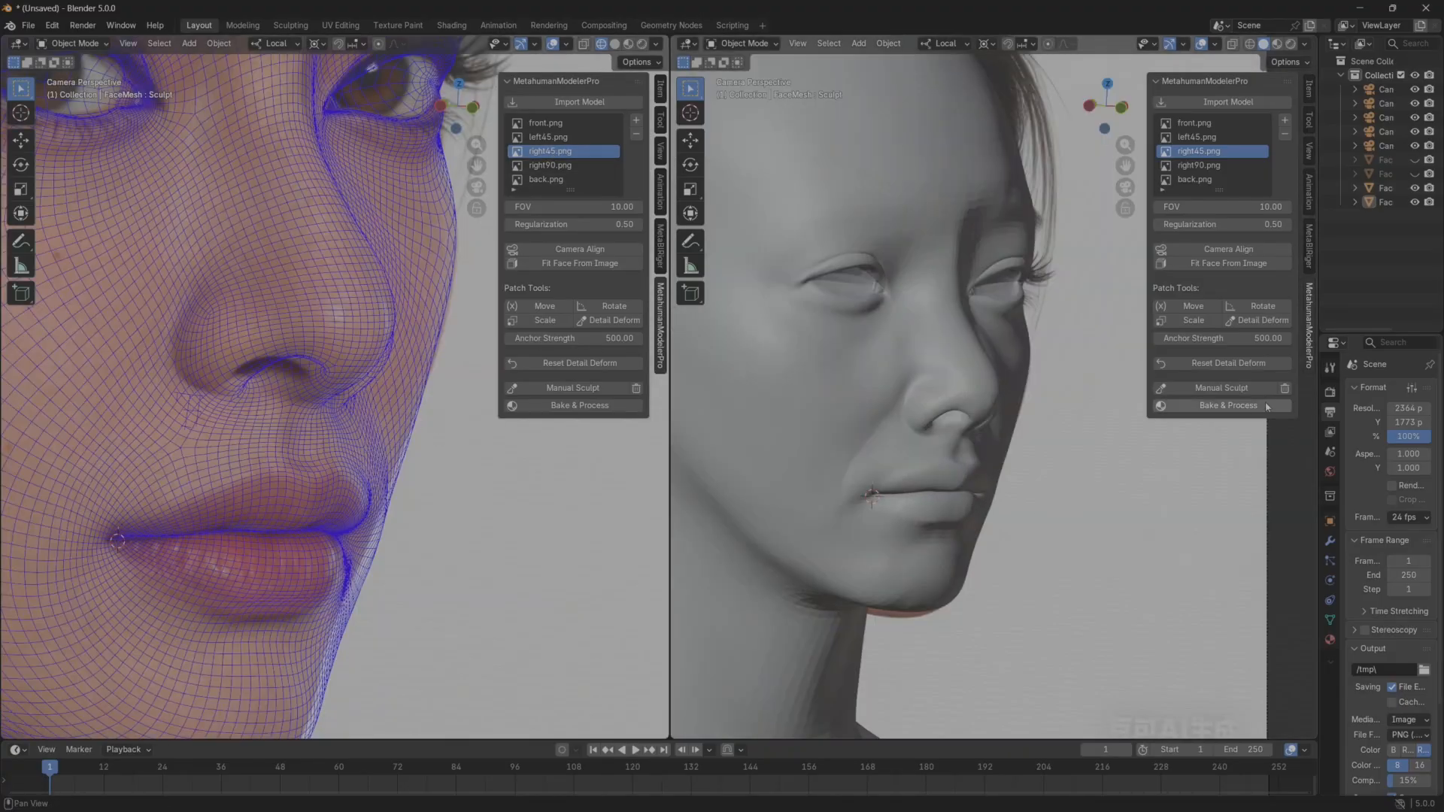
left_click(1242, 389)
scroll(1053, 519, "up", 5)
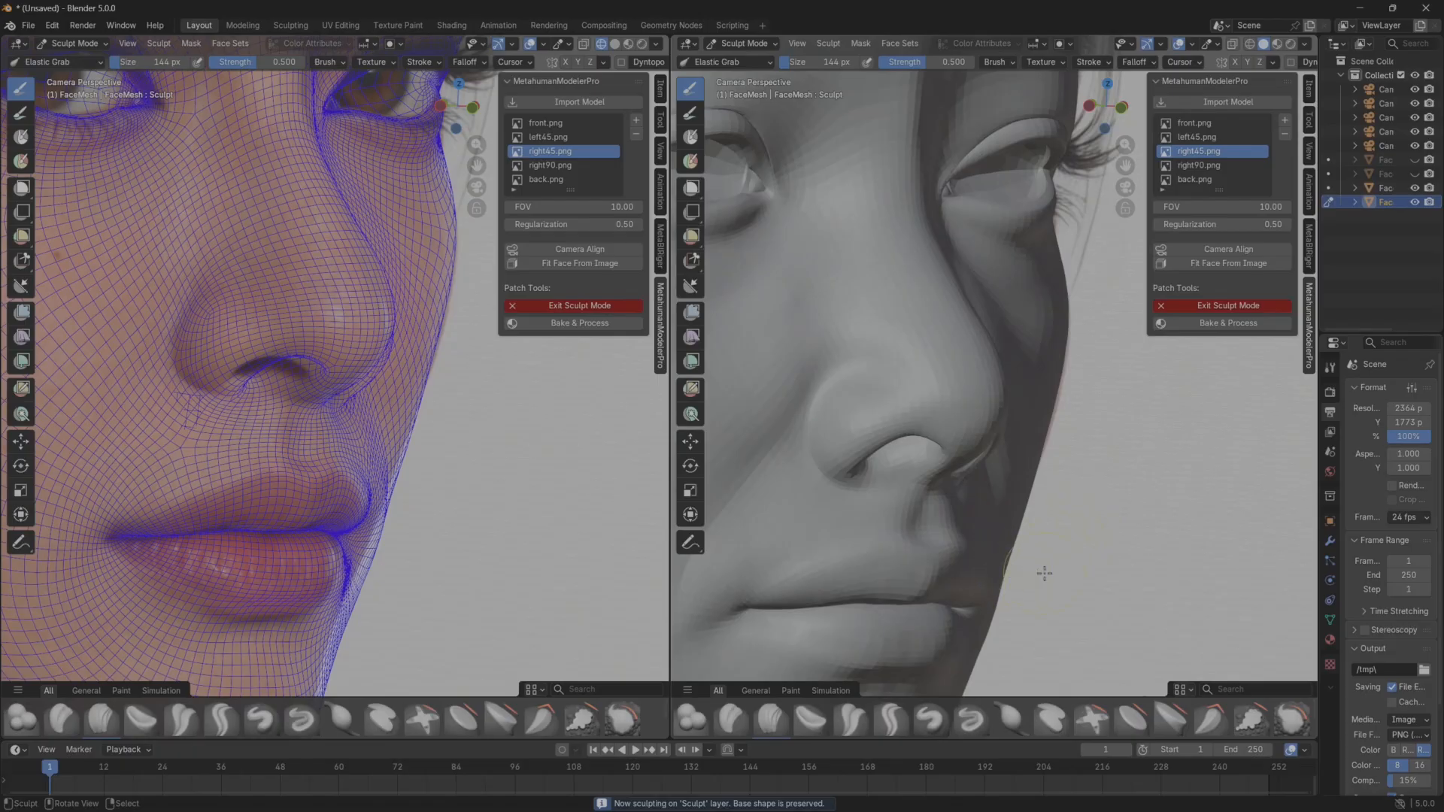
Set the Elastic Grab brush size to 161 px and adjust the far cheek contour beside the mouth corner.
middle_click_drag(1045, 574, 1086, 562)
scroll(1096, 449, "up", 4)
mouse_move(1096, 450)
middle_mouse_down("shift")
mouse_move(1090, 482)
mouse_move(1032, 522)
mouse_move(940, 527)
mouse_move(1080, 548)
middle_mouse_up("shift")
scroll(1032, 522, "up", 4)
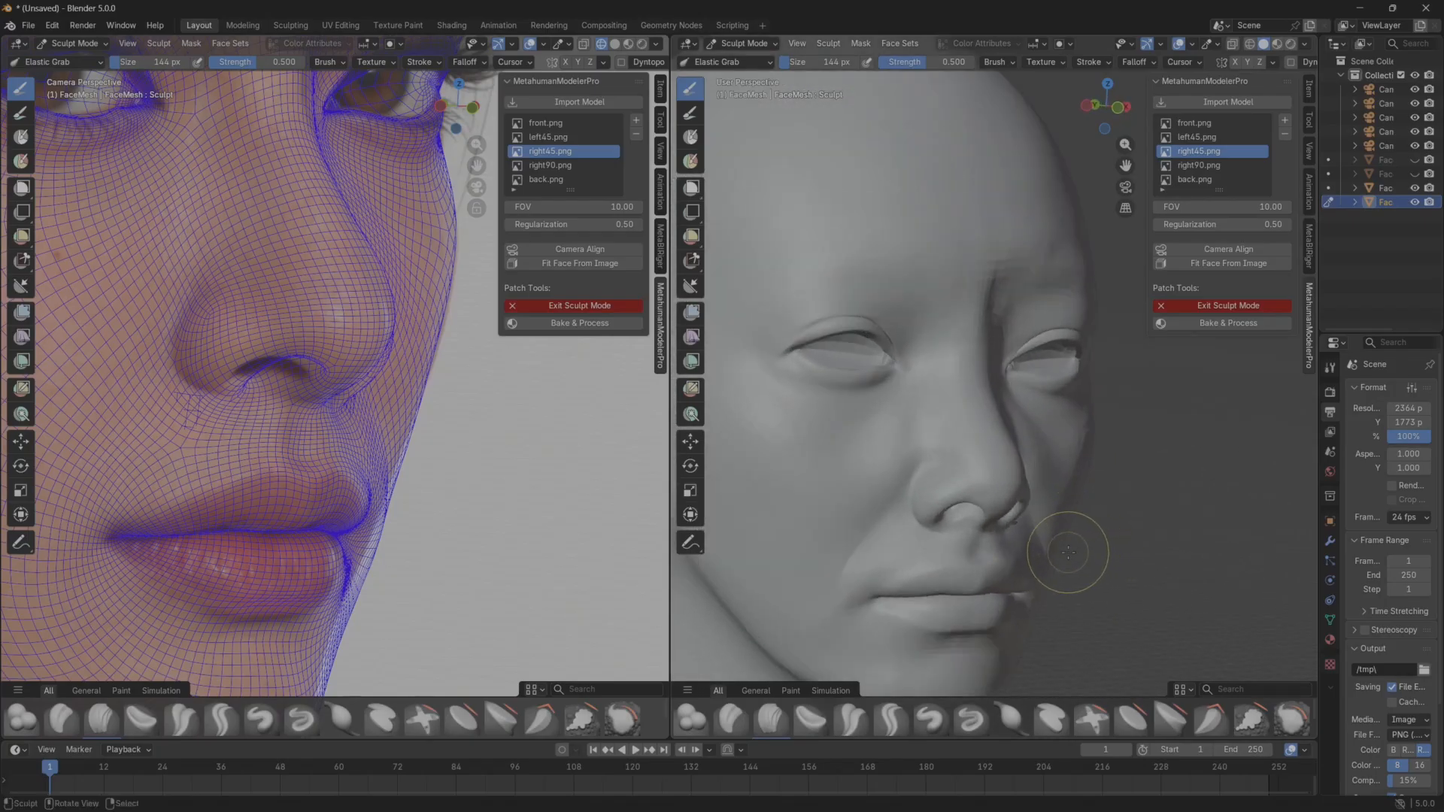
key("f")
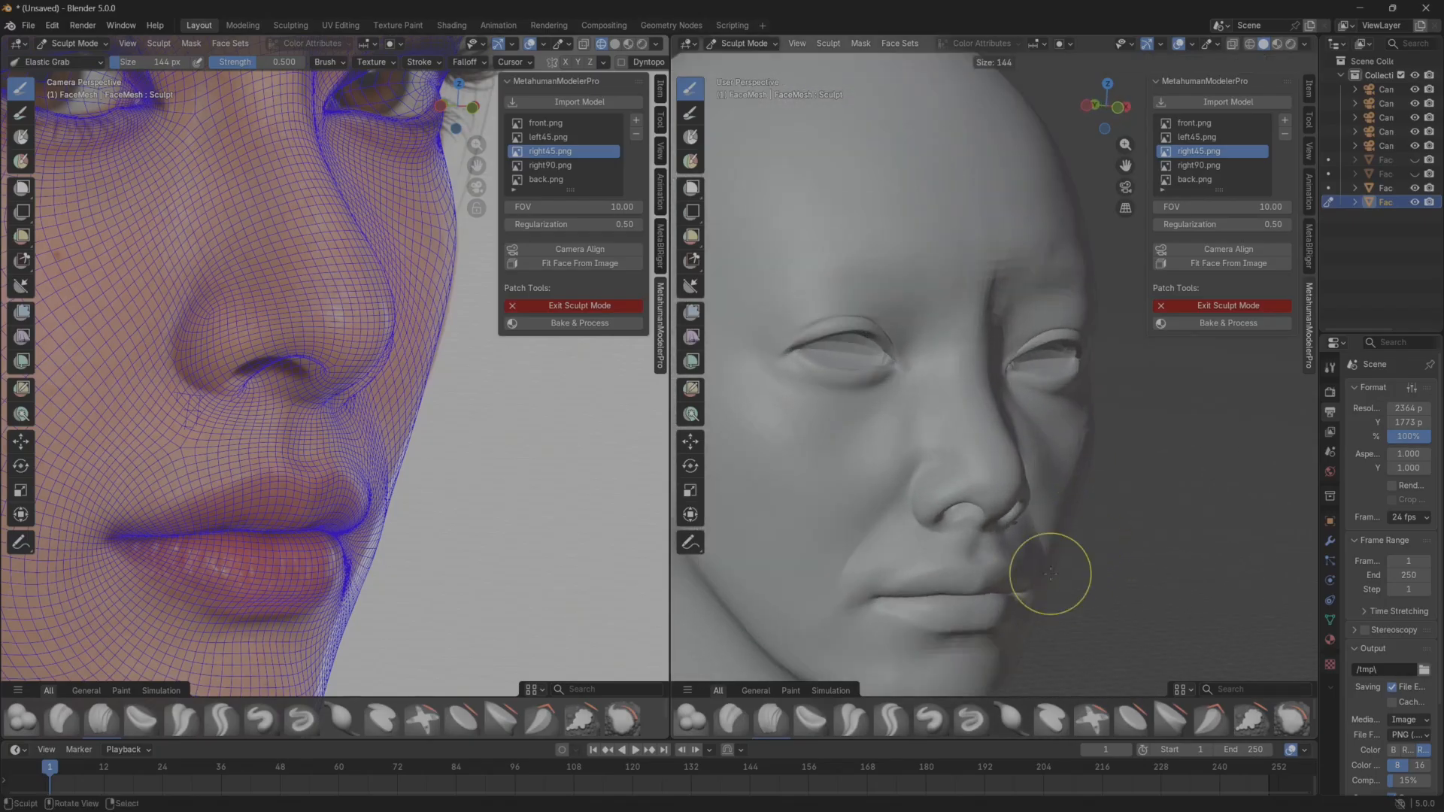
left_click(1057, 615)
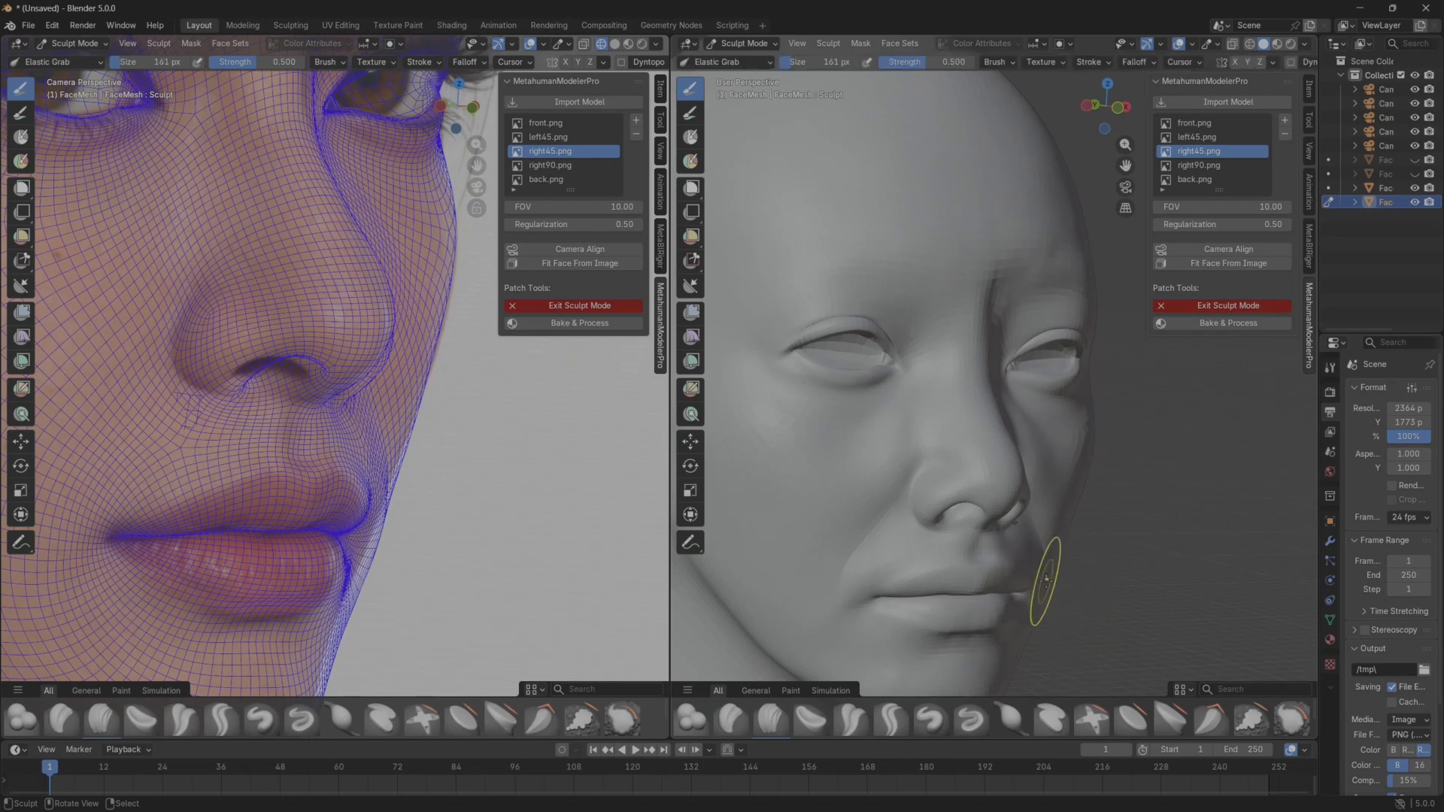
left_click_drag(1046, 579, 1041, 577)
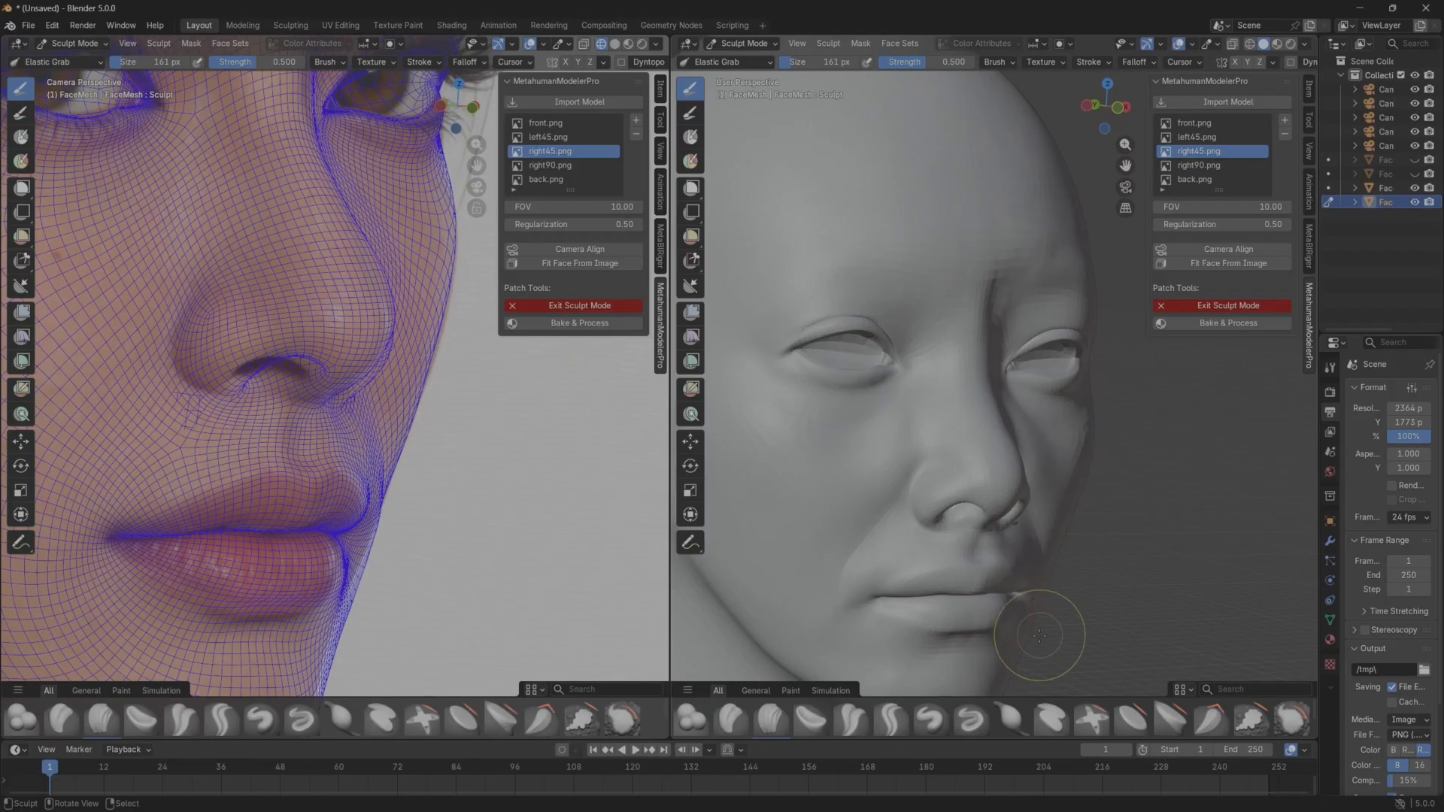
Refine the lower far cheek beside the lips with Elastic Grab, following the right45 reference.
middle_click_drag(1039, 636, 1026, 543)
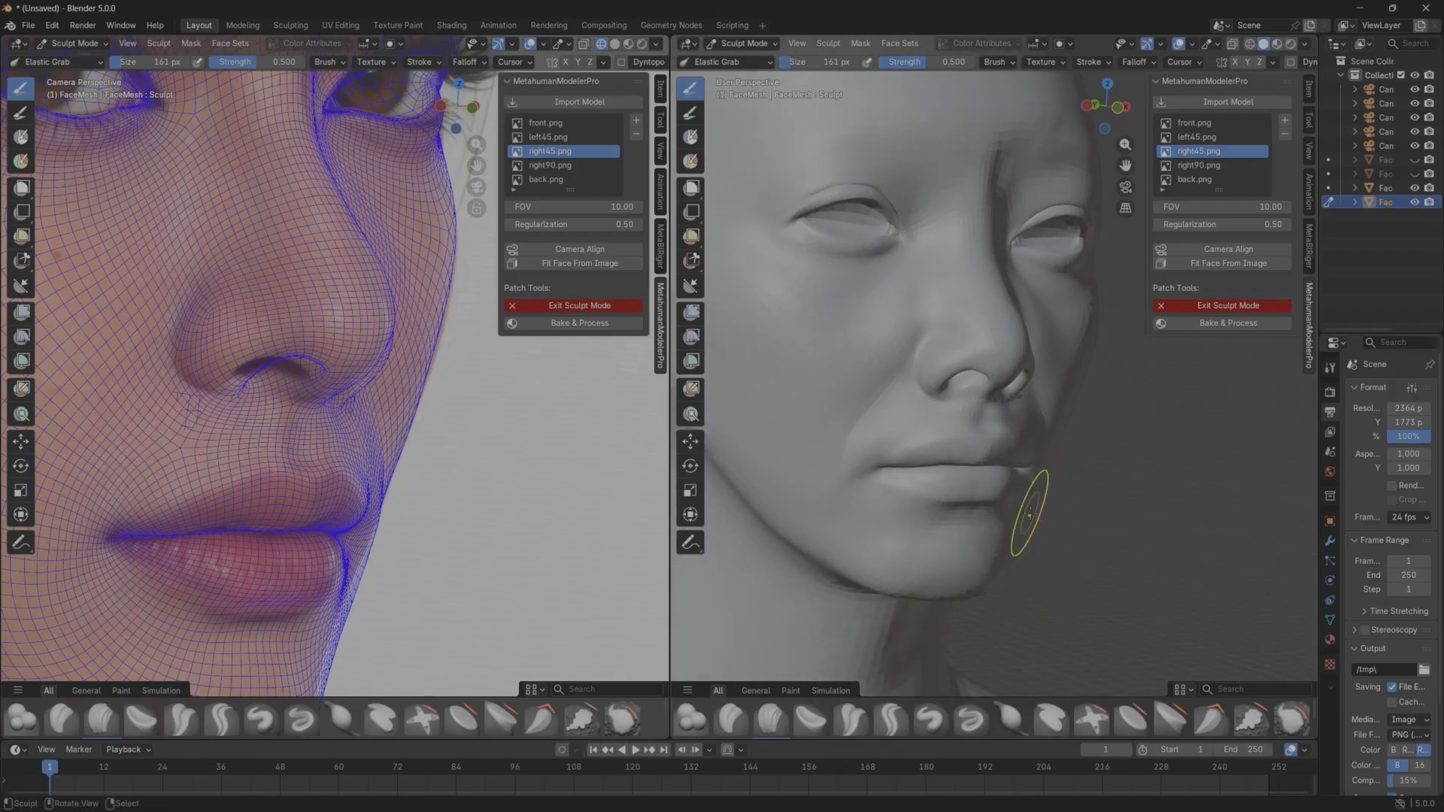
left_click_drag(1030, 514, 1025, 511)
scroll(1068, 505, "up", 1)
middle_click_drag(1066, 505, 1033, 506)
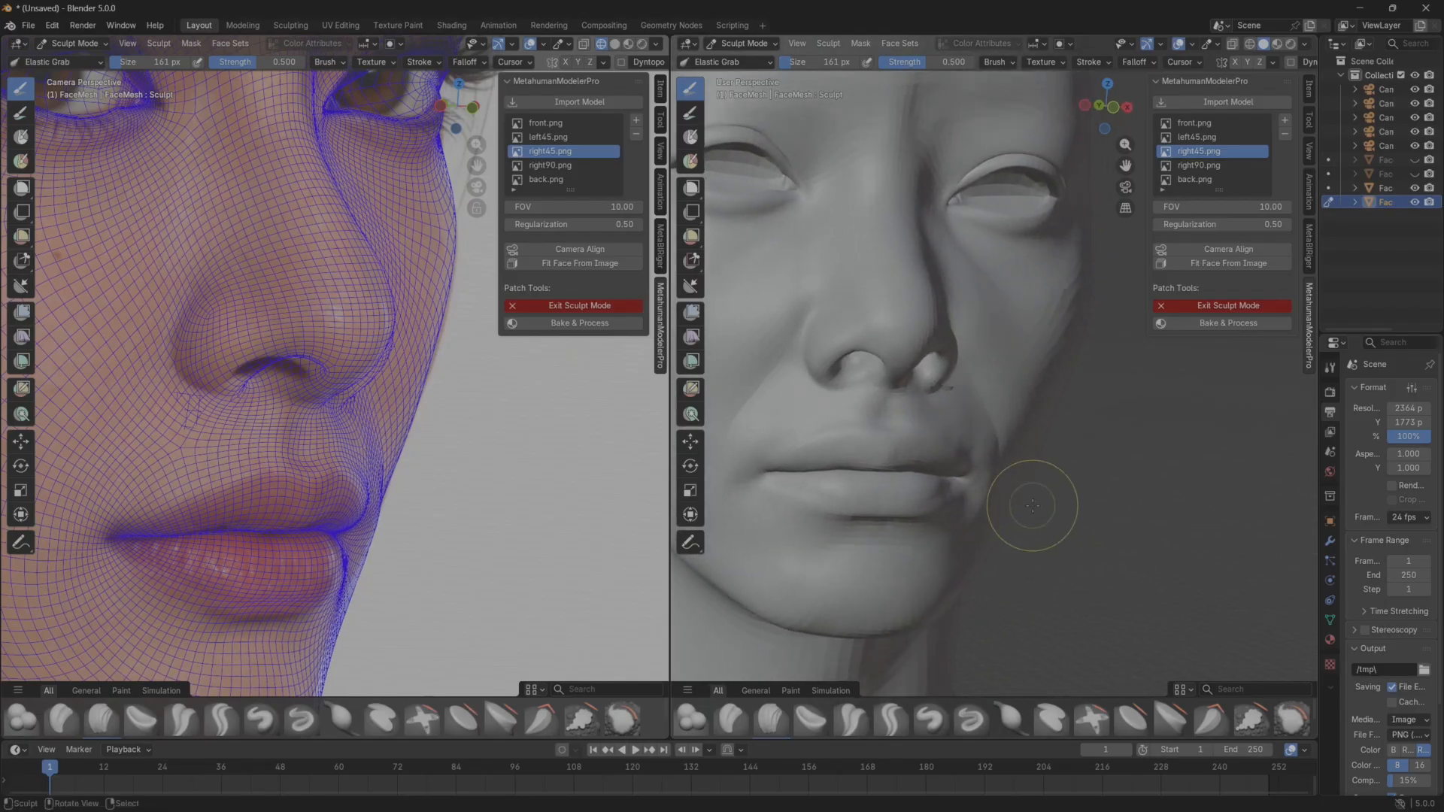
mouse_move(1024, 477)
left_mouse_down()
mouse_move(1025, 452)
mouse_move(1025, 548)
mouse_move(995, 503)
left_mouse_up()
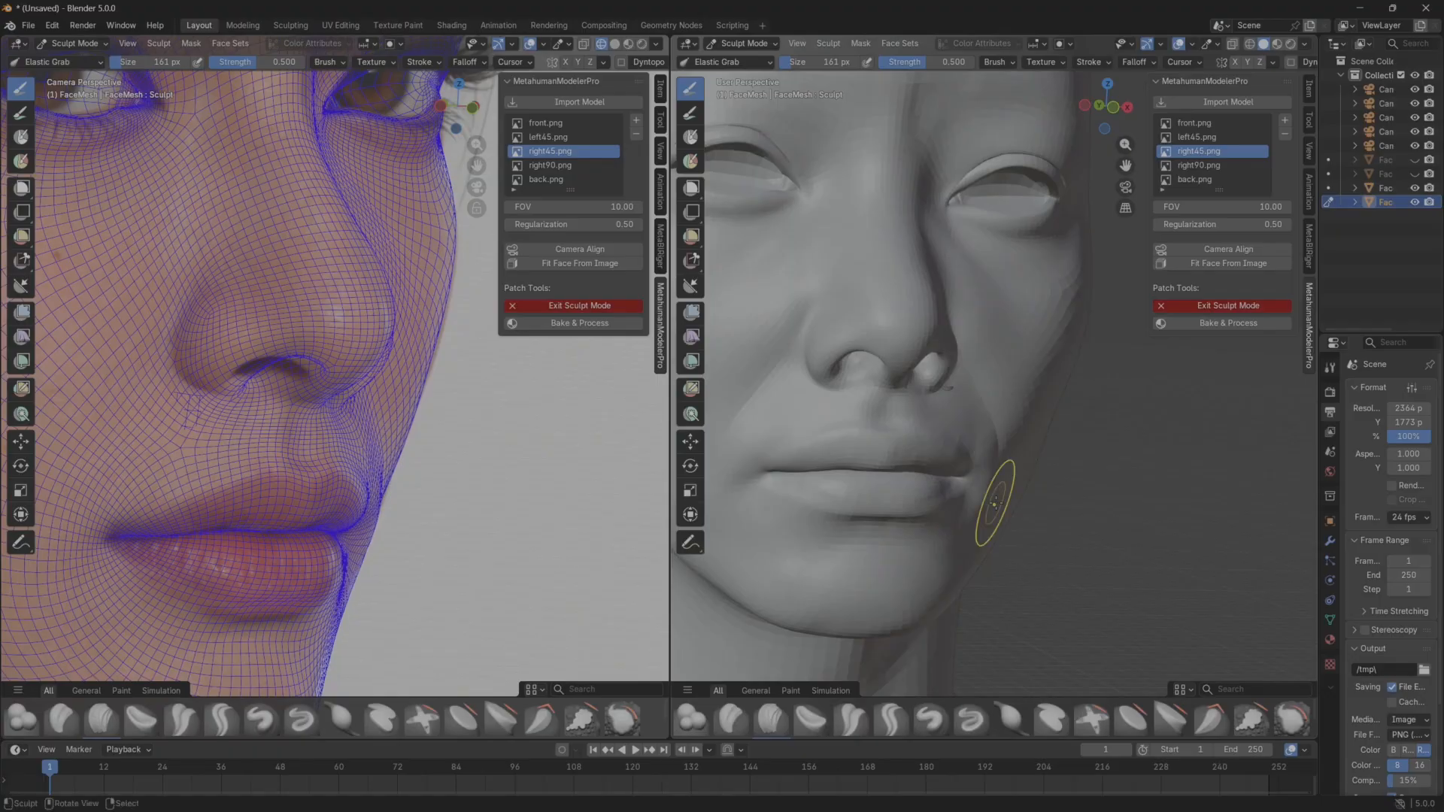
Shape the far jaw contour beside the chin with Elastic Grab, comparing the lower face with the right45 reference.
middle_click_drag(1008, 555, 1010, 453, "shift")
middle_click_drag(467, 583, 494, 459, "shift")
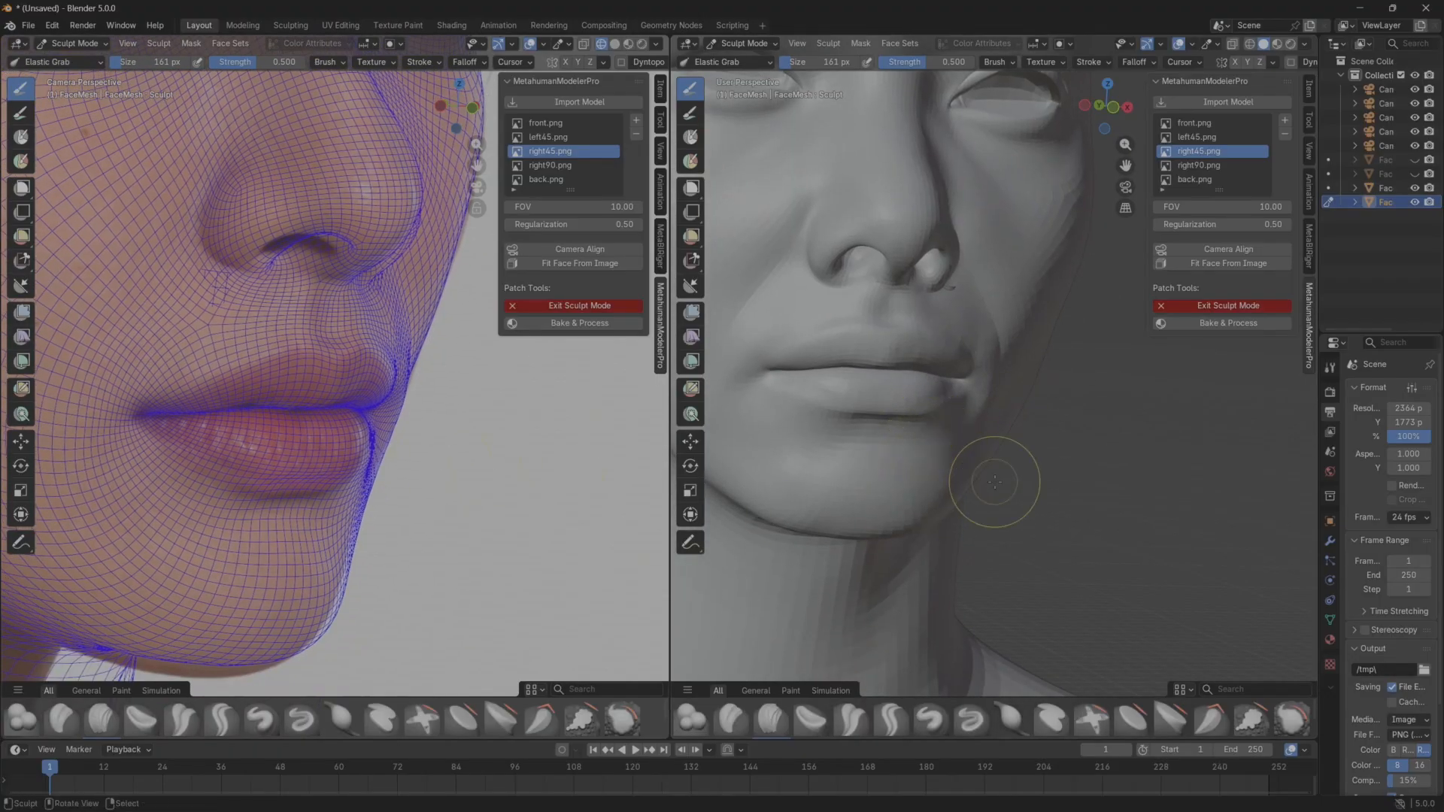
mouse_move(983, 461)
left_mouse_down()
mouse_move(967, 484)
mouse_move(1027, 366)
left_mouse_up()
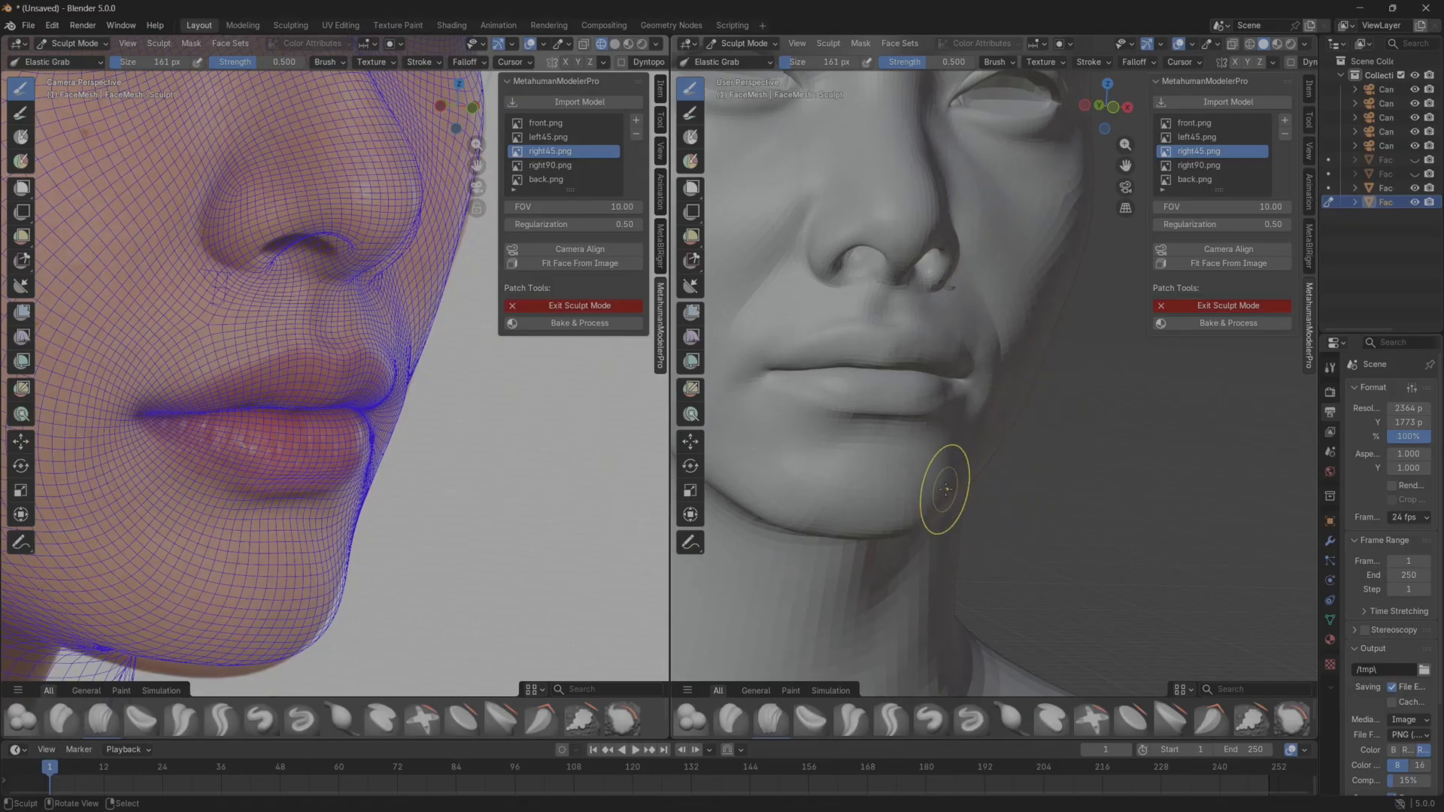
Pull the far jaw contour beside the chin slightly inward with Elastic Grab and check the head's overall shape from the side.
left_click_drag(945, 490, 933, 491)
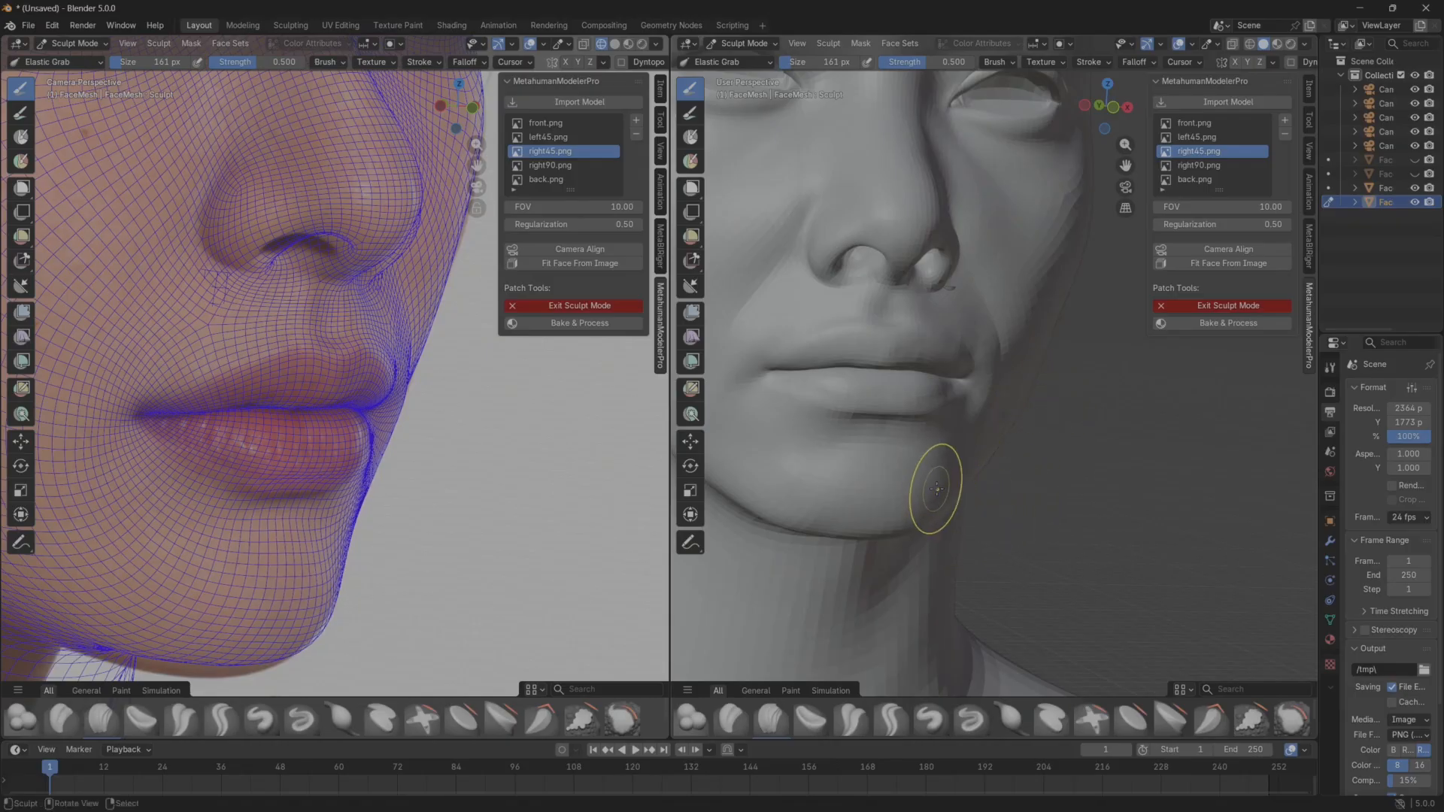
scroll(997, 509, "down", 1)
scroll(998, 508, "down", 2)
middle_click_drag(1008, 474, 981, 539)
middle_click_drag(926, 444, 740, 418)
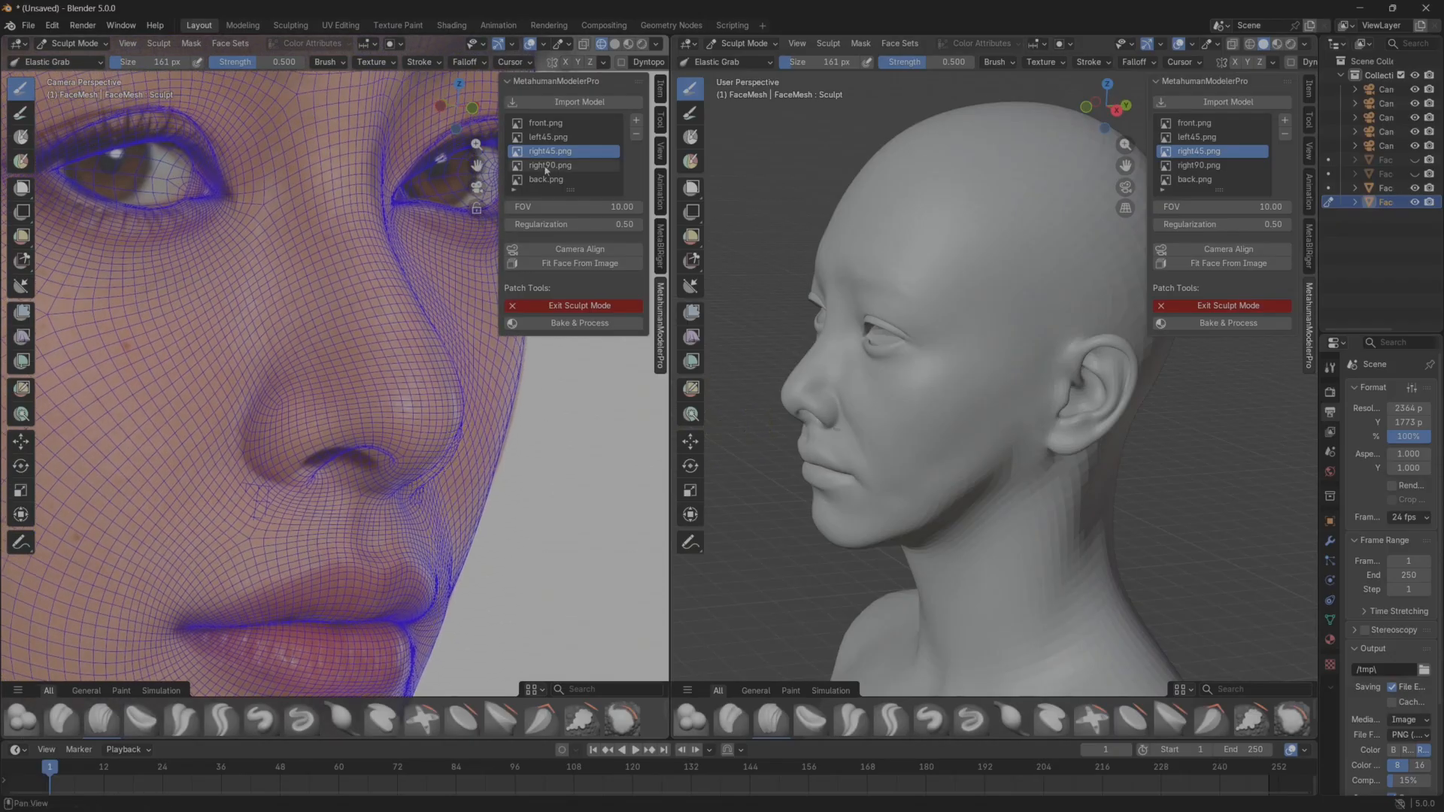
Switch to the right90 reference, compare the nose, lips and chin profile with the mesh, leave sculpt mode and deselect the mesh.
left_click(549, 165)
scroll(356, 404, "down", 6)
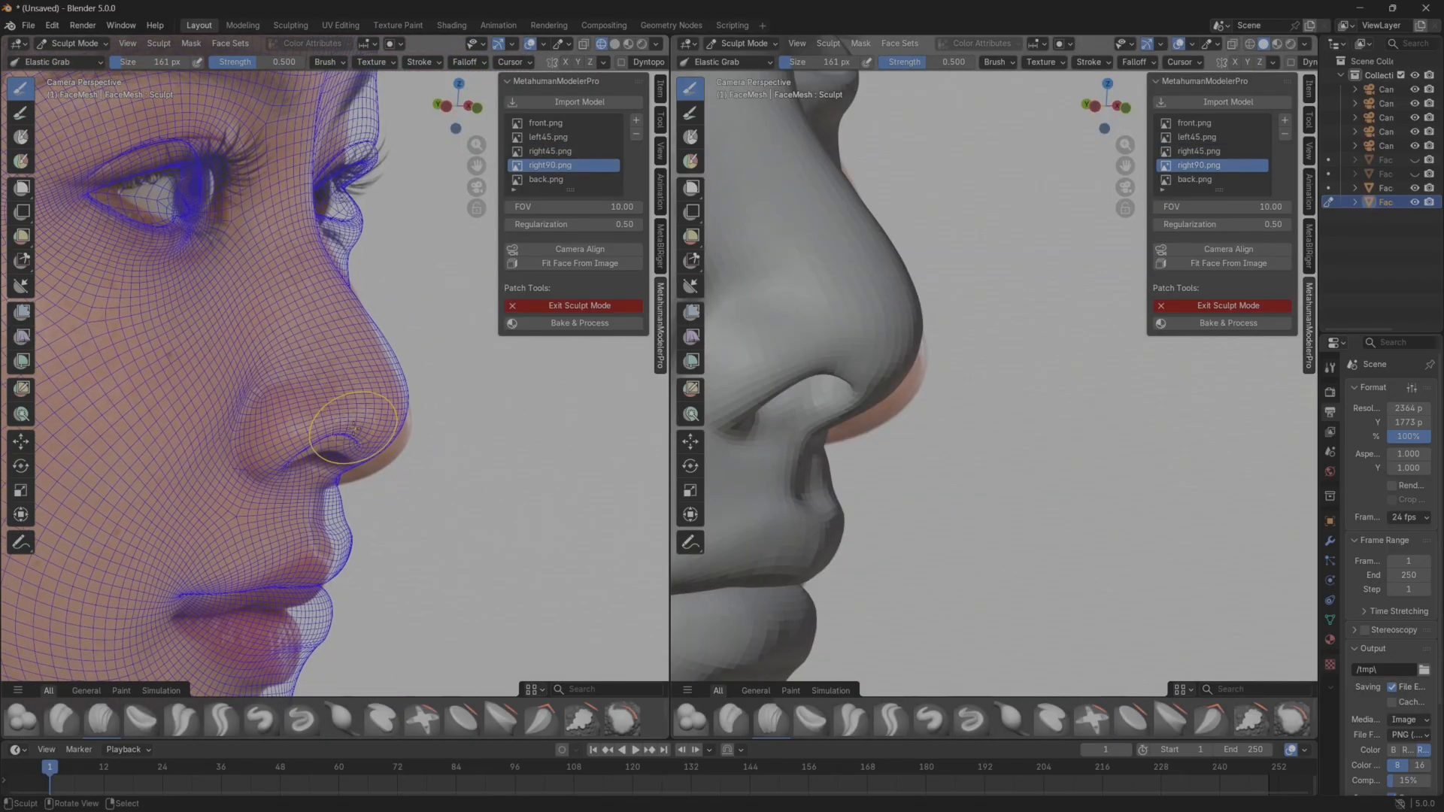
scroll(383, 363, "up", 3)
scroll(382, 363, "down", 3)
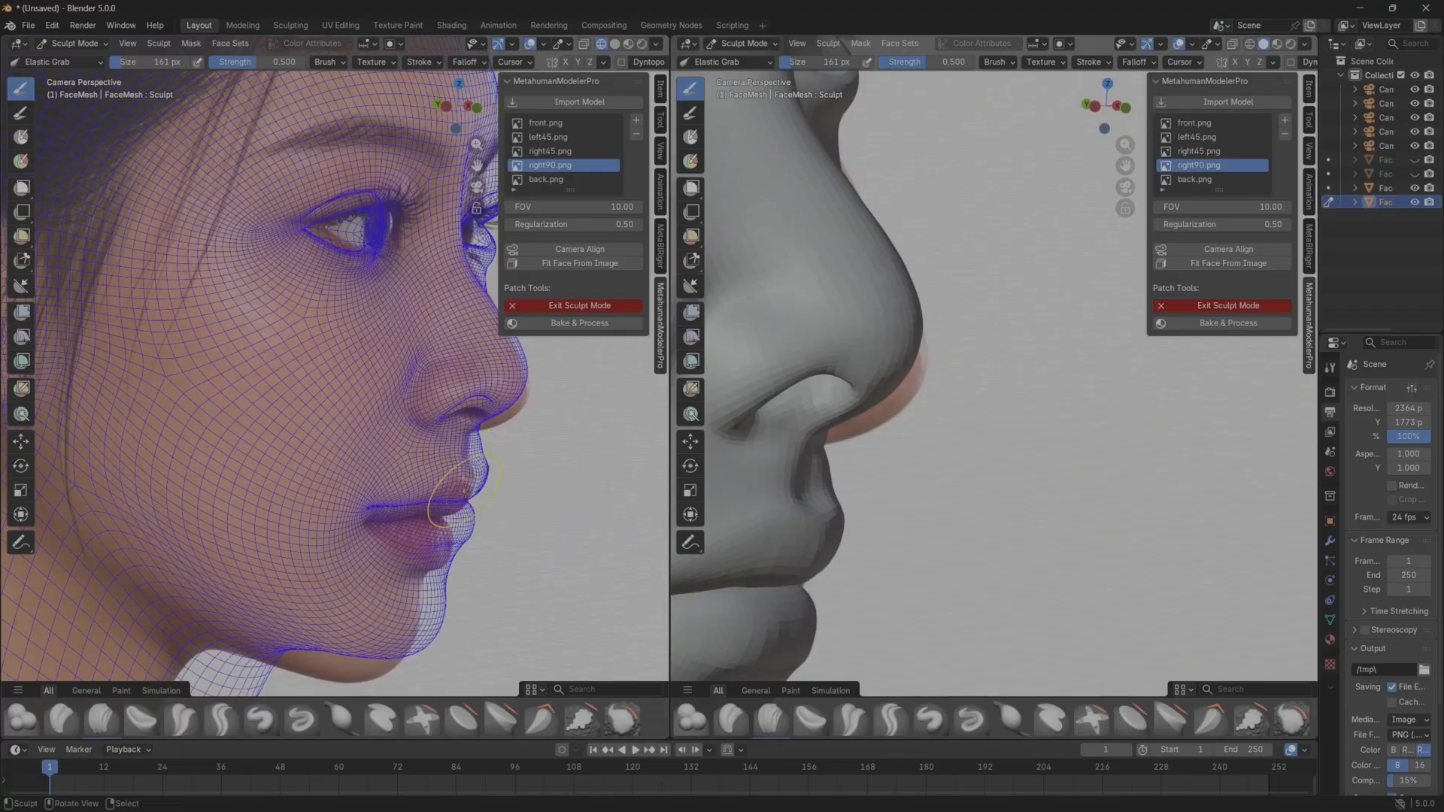
scroll(397, 457, "up", 4)
scroll(384, 445, "down", 2)
mouse_move(396, 456)
middle_mouse_down("shift")
mouse_move(384, 445)
mouse_move(399, 473)
middle_mouse_up("shift")
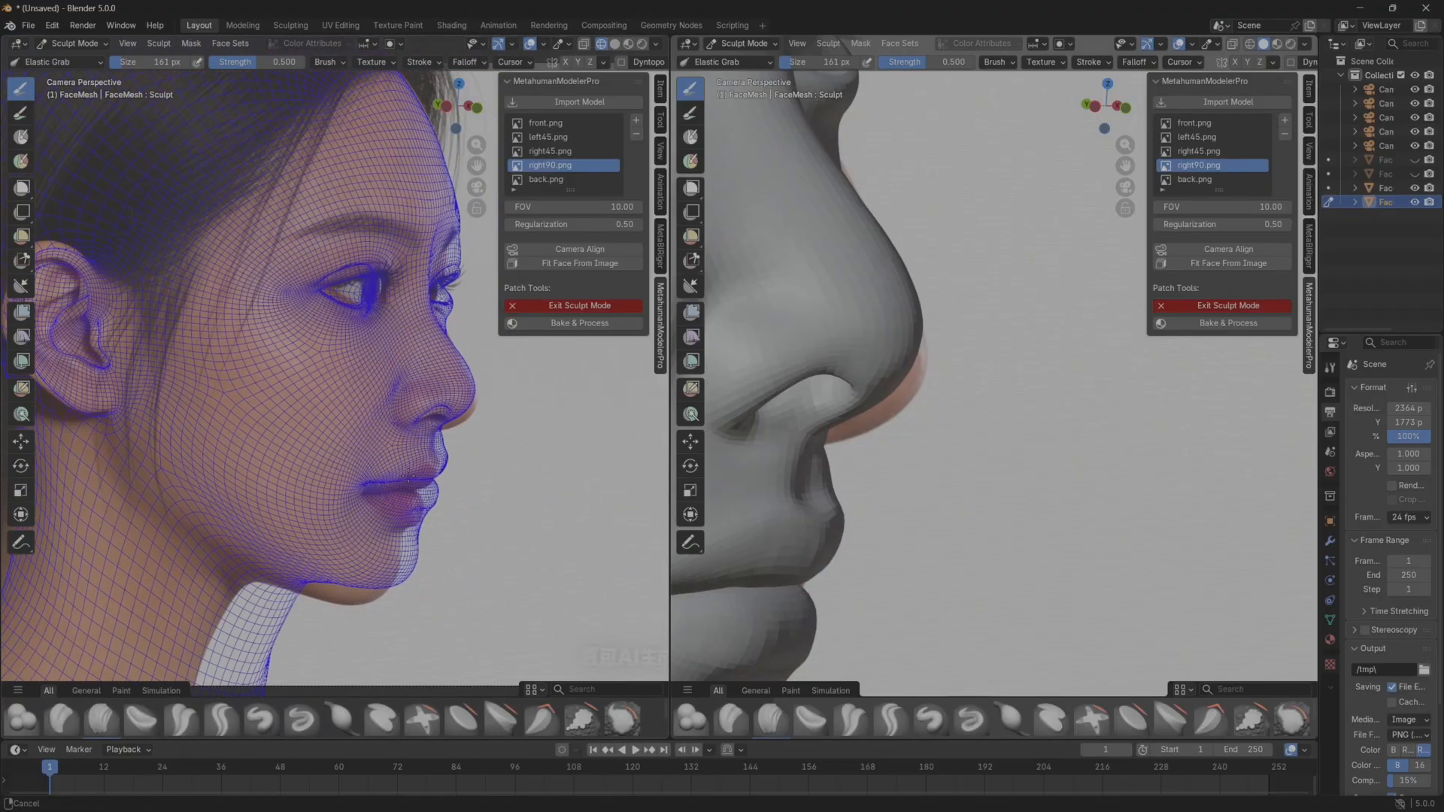
left_click(558, 309)
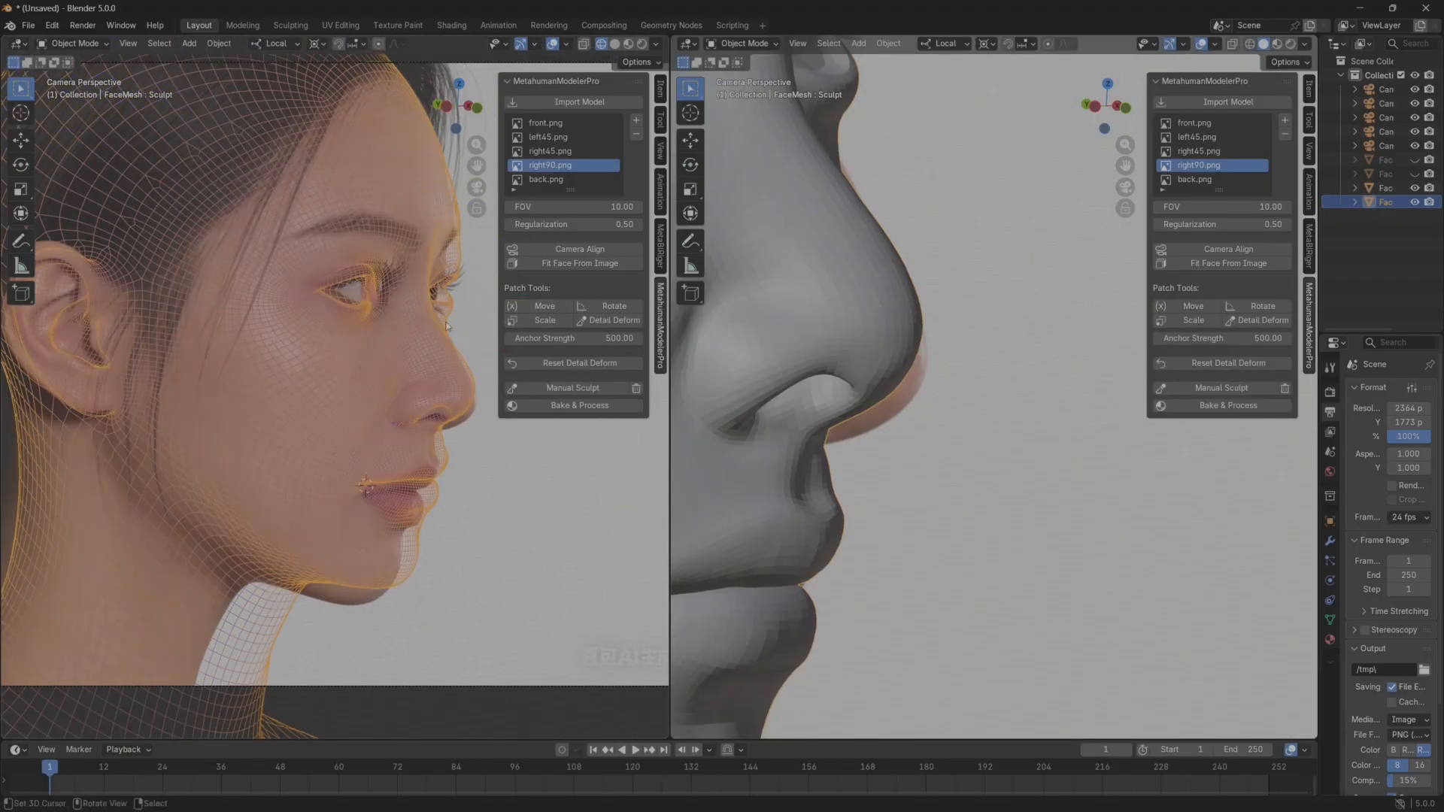
left_click(471, 323)
Enlarge the camera viewport, show its view lock settings and orbit the locked camera to align the face mesh with the right90 profile.
scroll(461, 374, "up", 3)
middle_click_drag(460, 375, 436, 359, "shift")
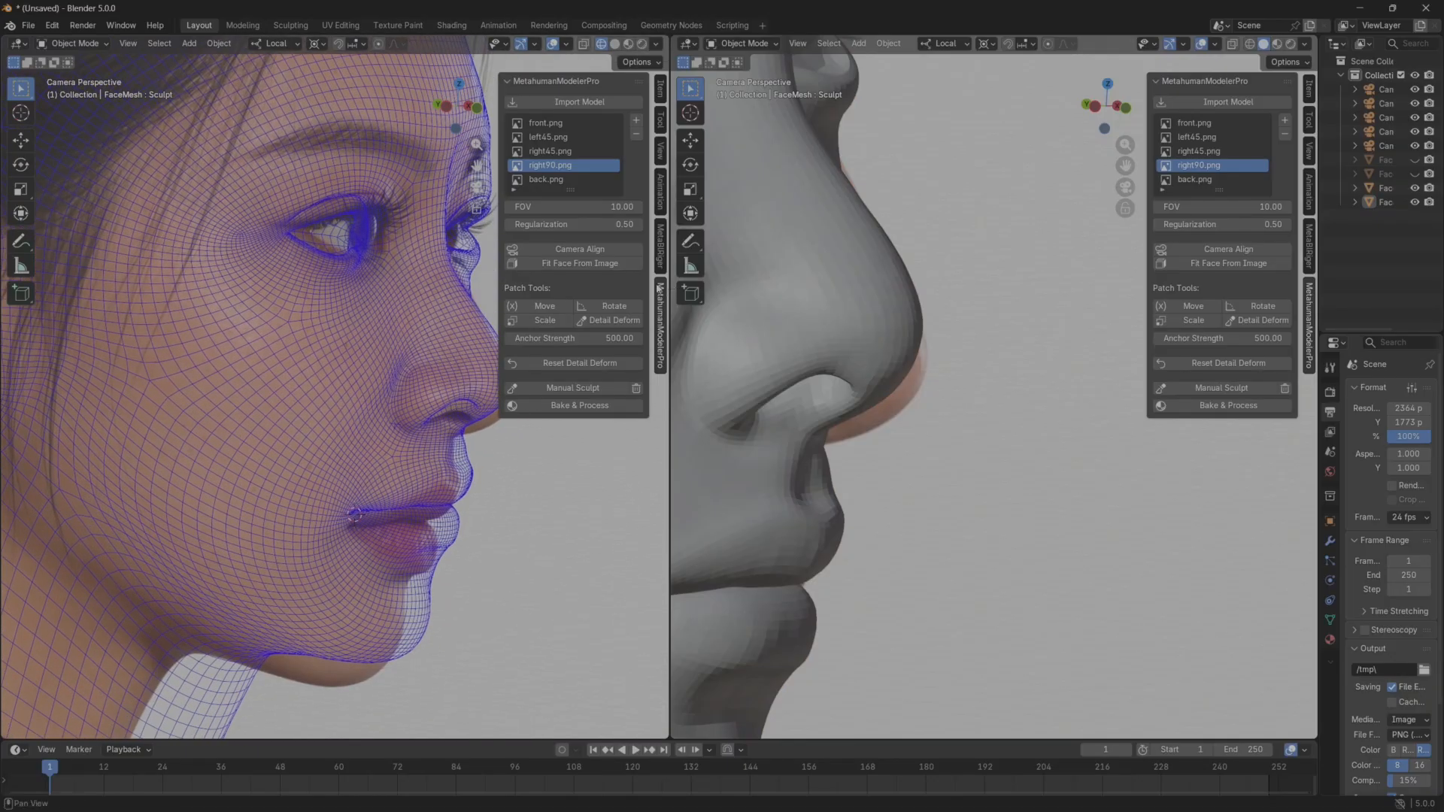
left_click_drag(670, 294, 792, 303)
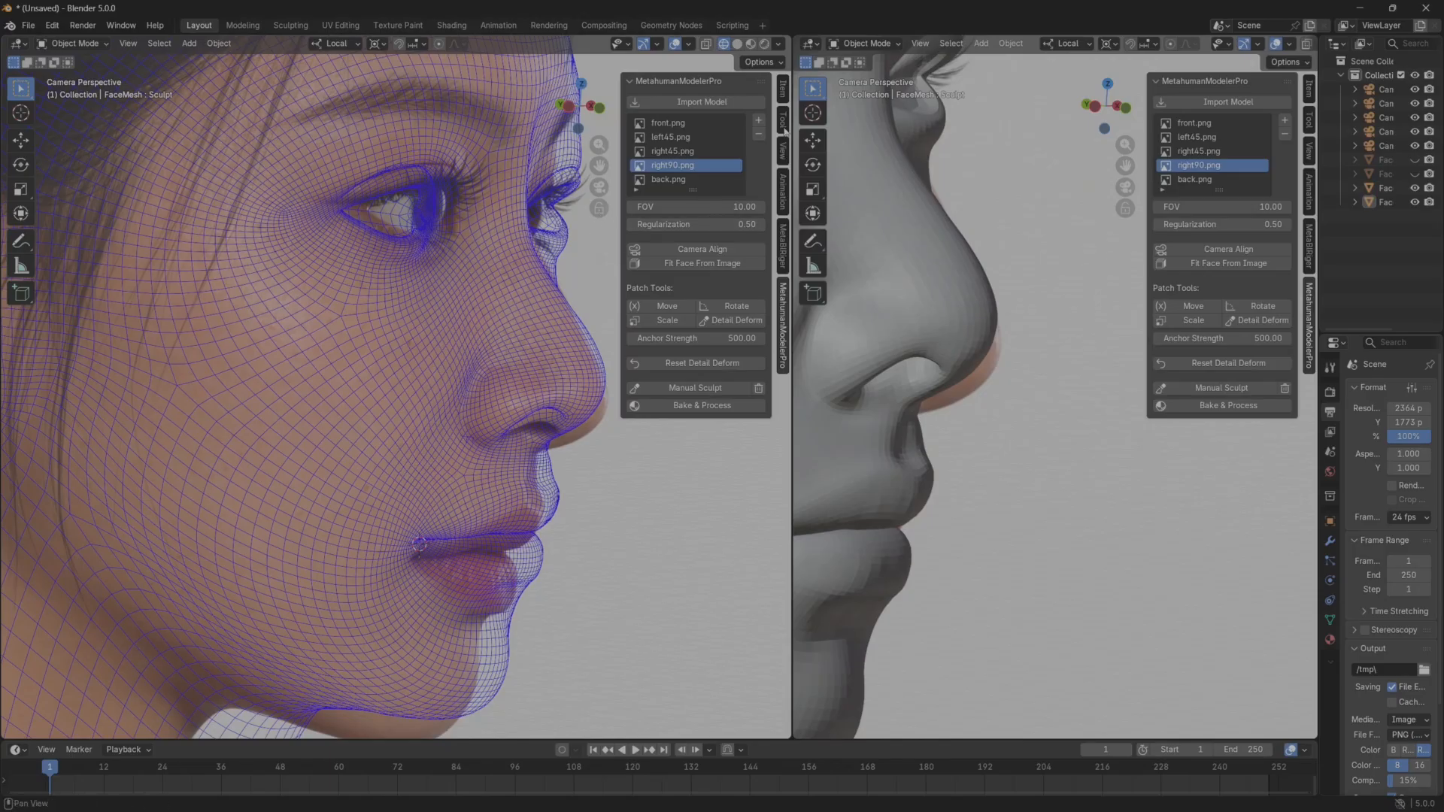
left_click(783, 153)
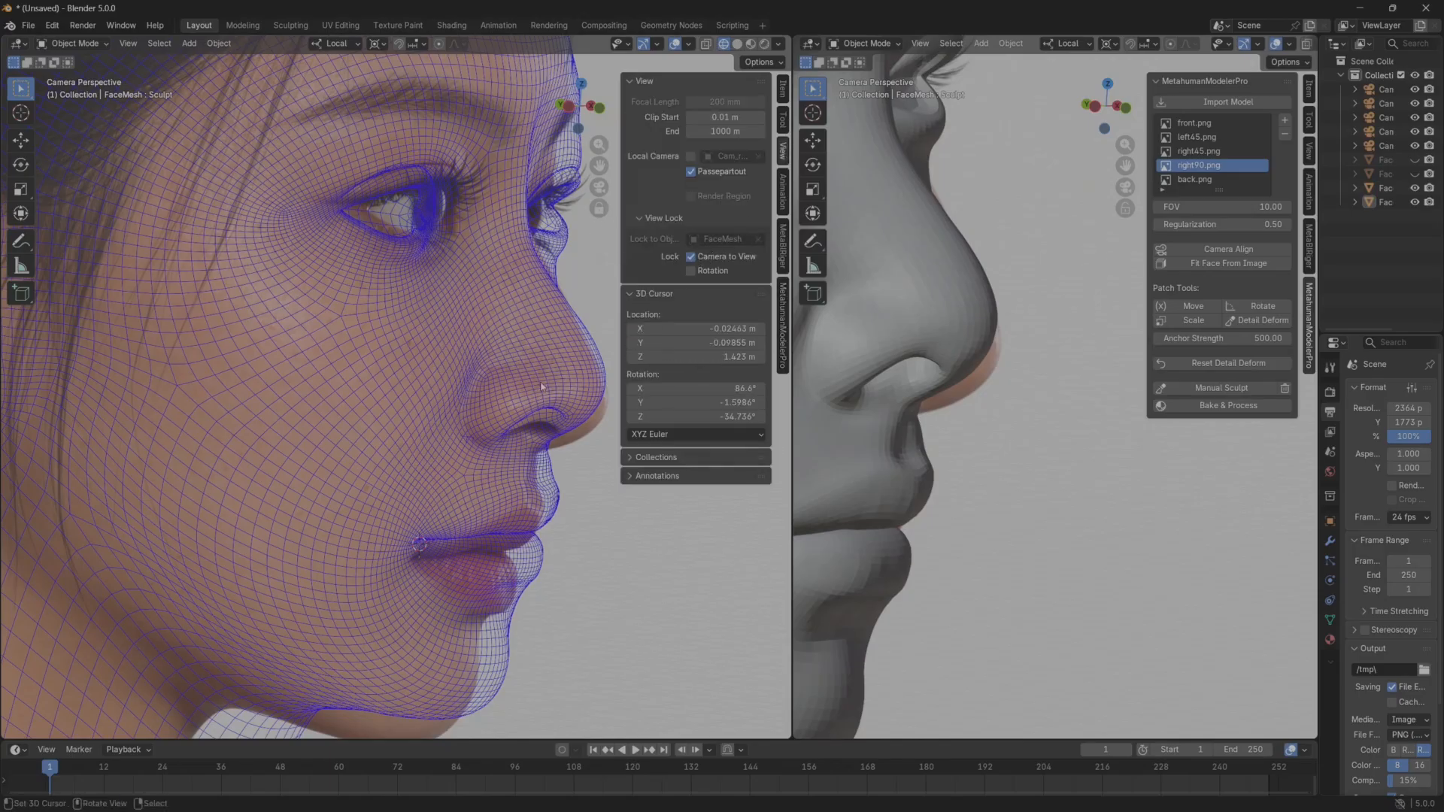
middle_click_drag(522, 384, 495, 401)
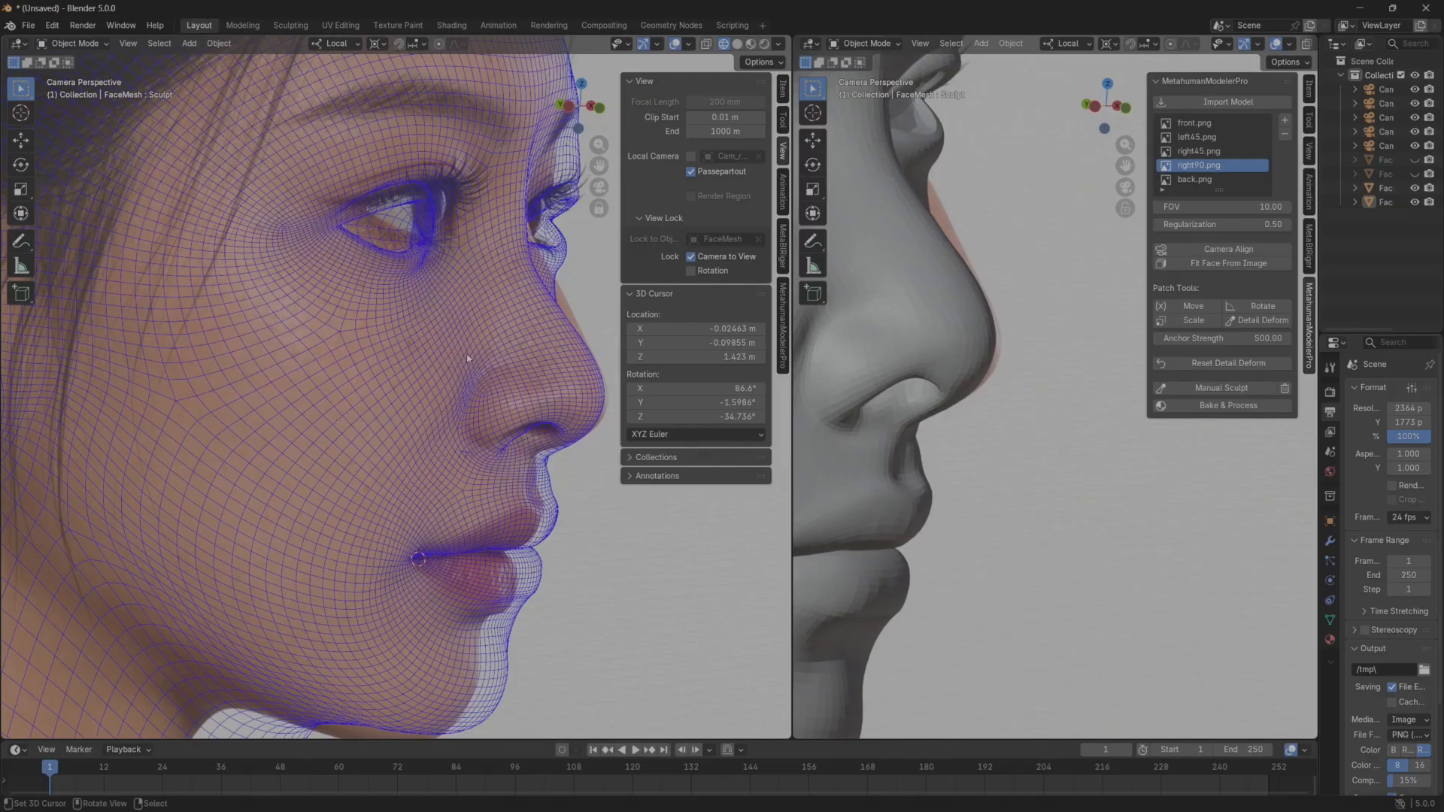
Widen the outliner, select Cam_right90.png, and trackball-rotate and scale it around the 3D cursor at the mouth corner.
left_click_drag(1320, 194, 1252, 205)
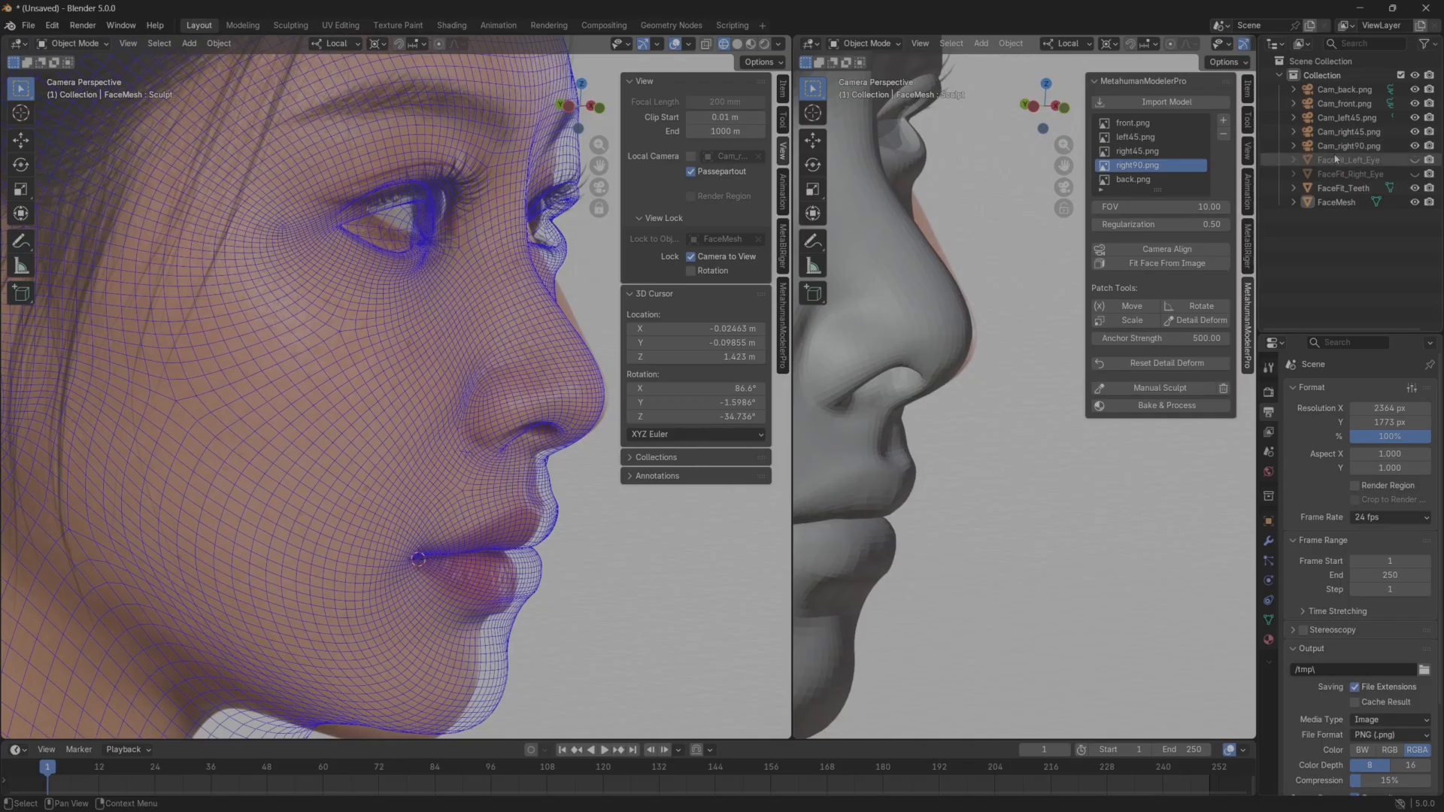
left_click(1342, 146)
key("r")
key("r")
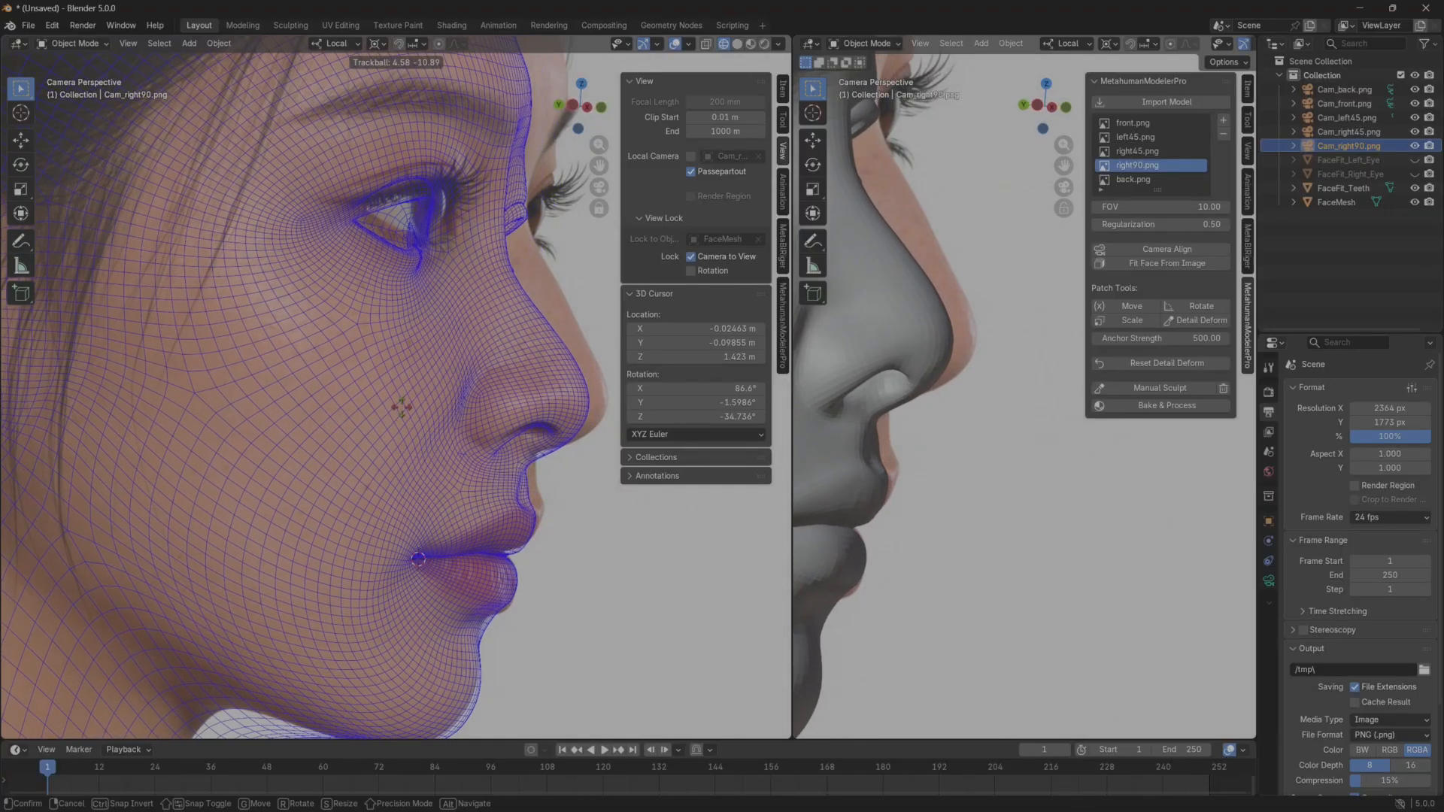
left_click(403, 408)
key("s")
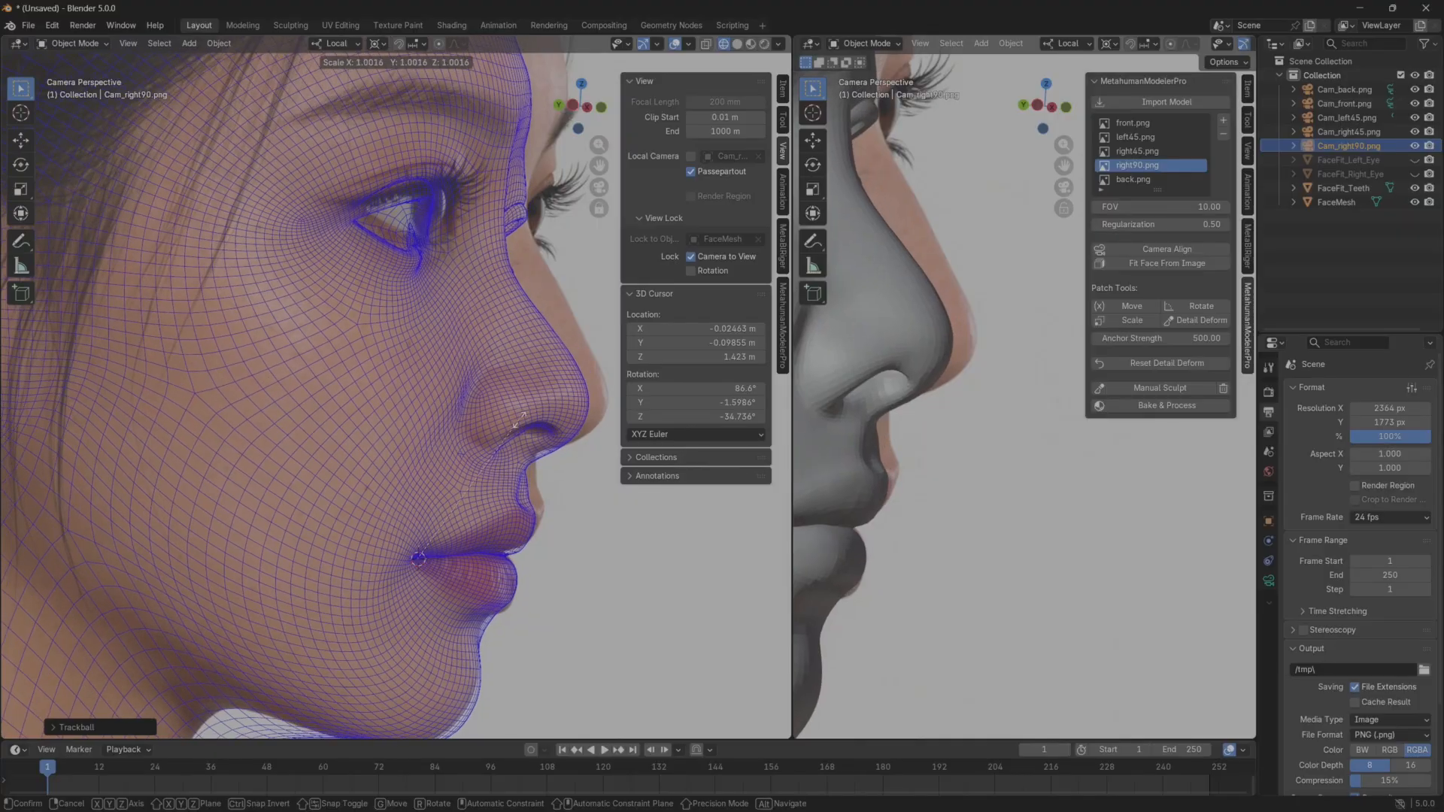
left_click(541, 426)
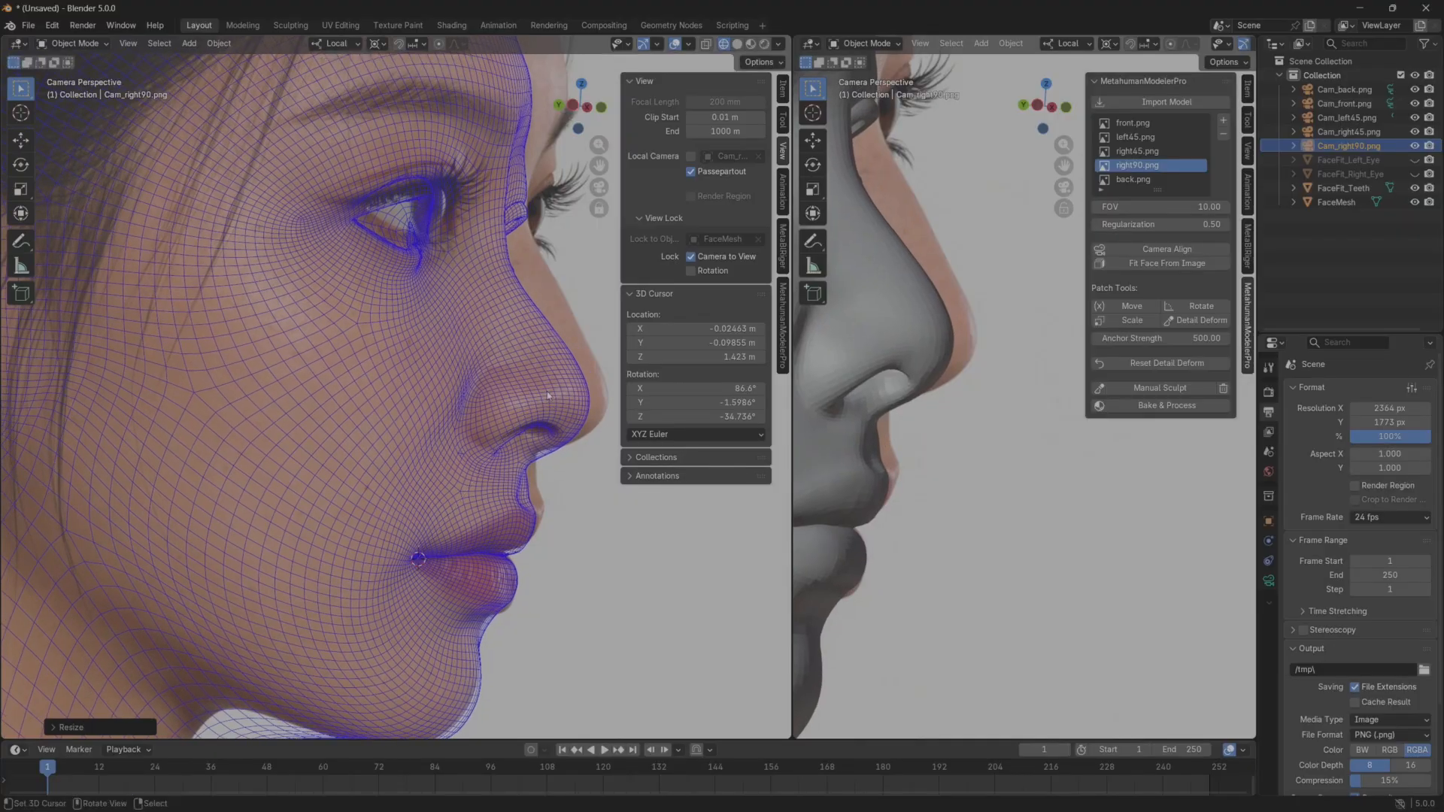
Rotate Cam_right90.png to tilt the mesh profile towards the reference, adjusting its scale around the mouth corner between two rotations.
key("r")
left_click(551, 452)
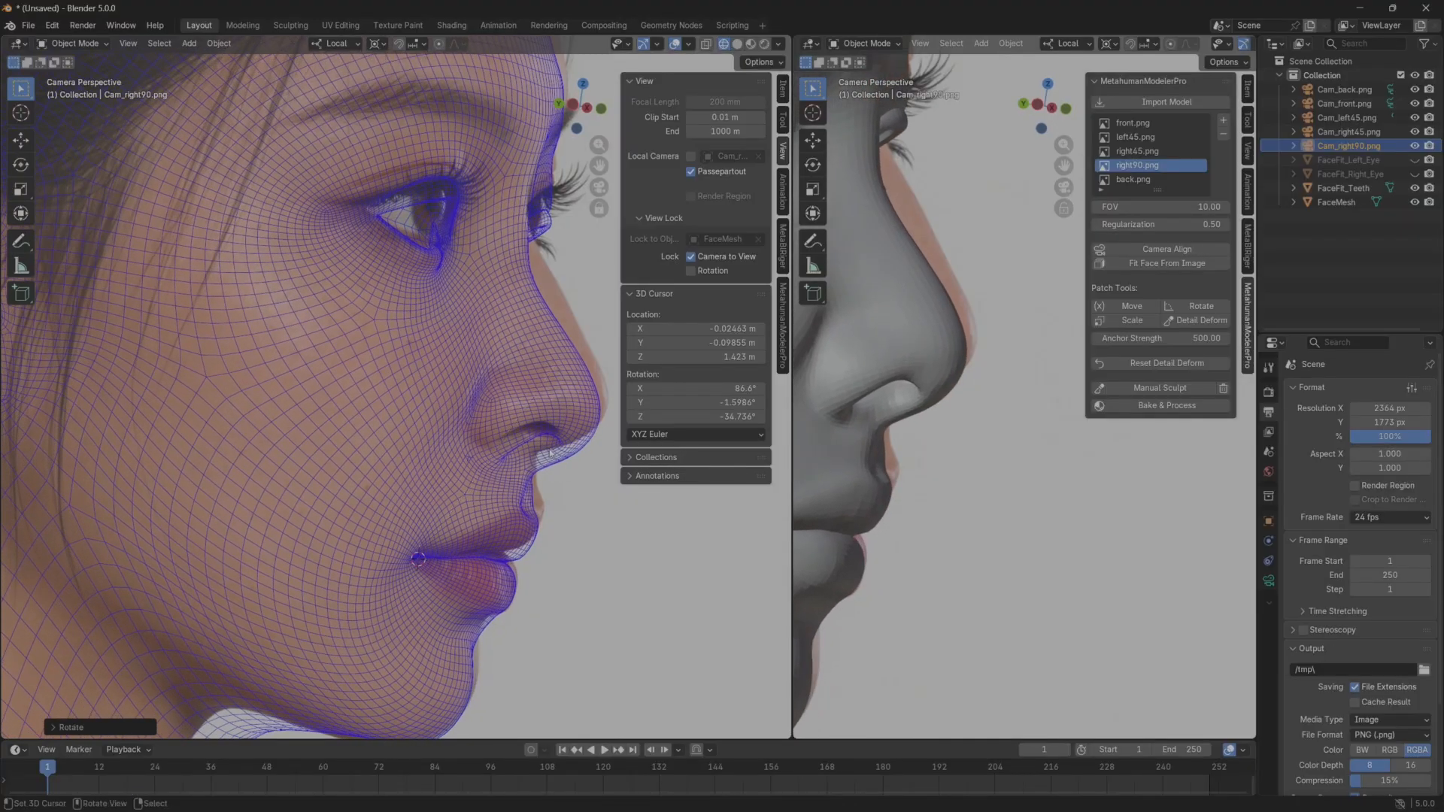
key("s")
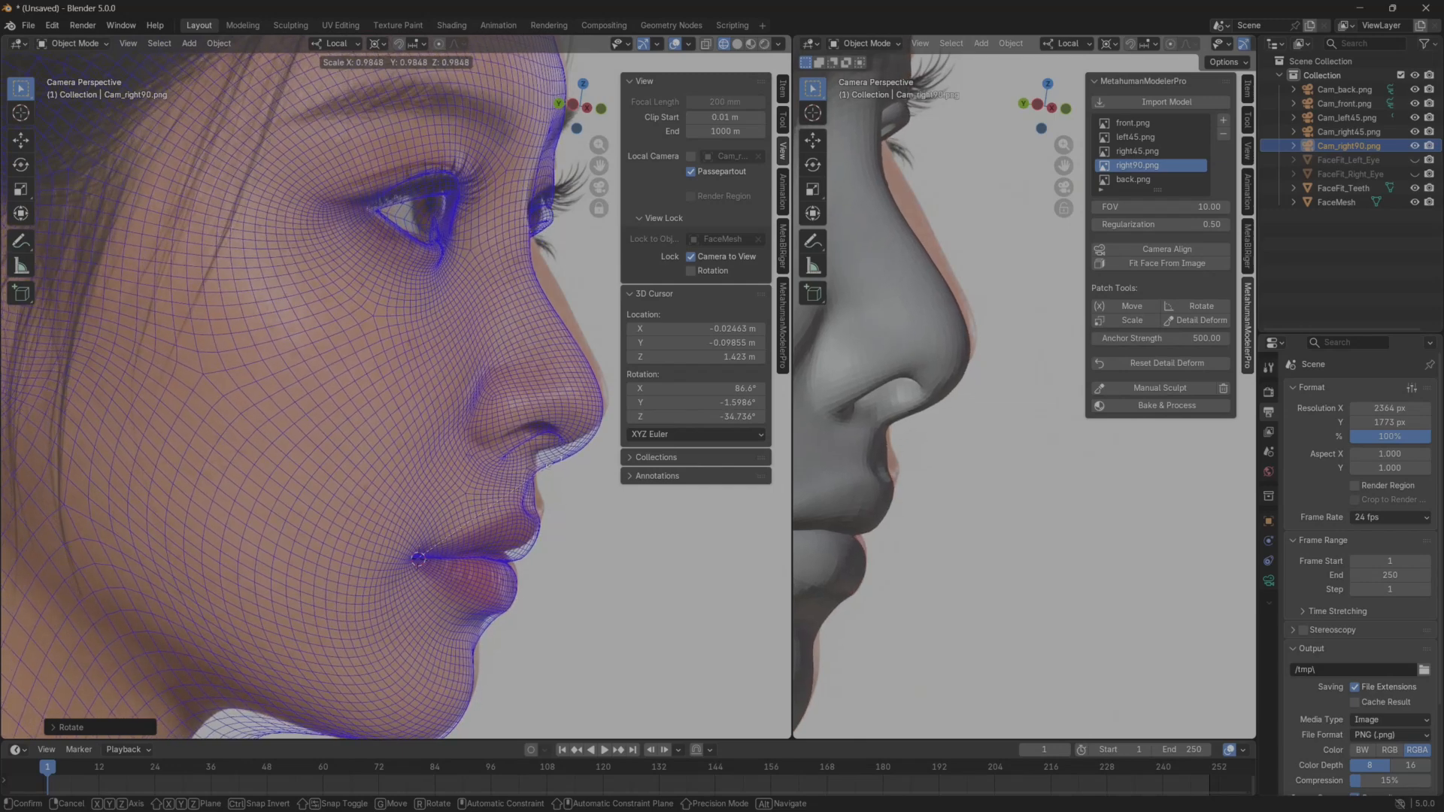
left_click(570, 510)
key("r")
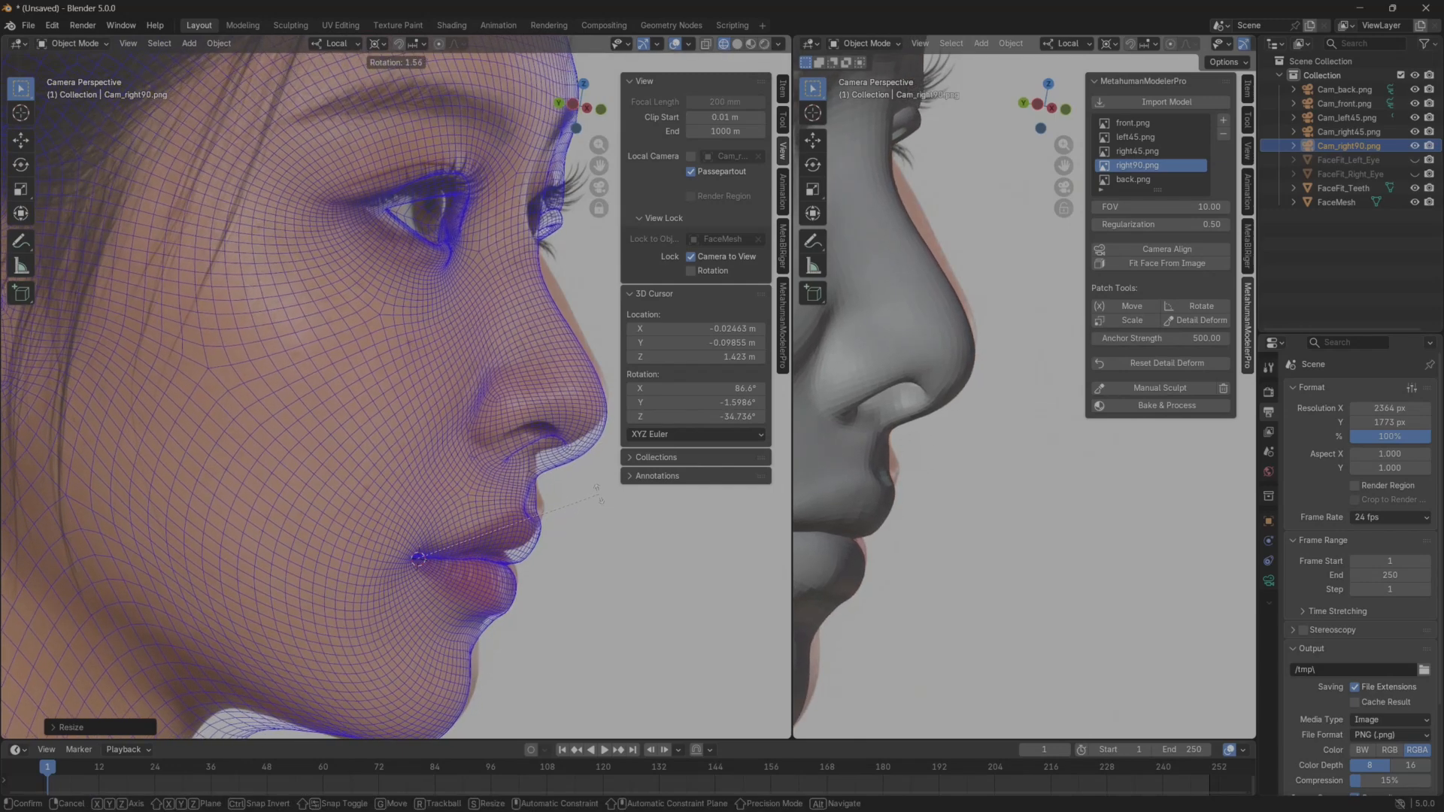
left_click(601, 514)
Trackball-rotate Cam_right90.png again and rescale it to bring the nose and lip outline onto the reference.
key("r")
key("r")
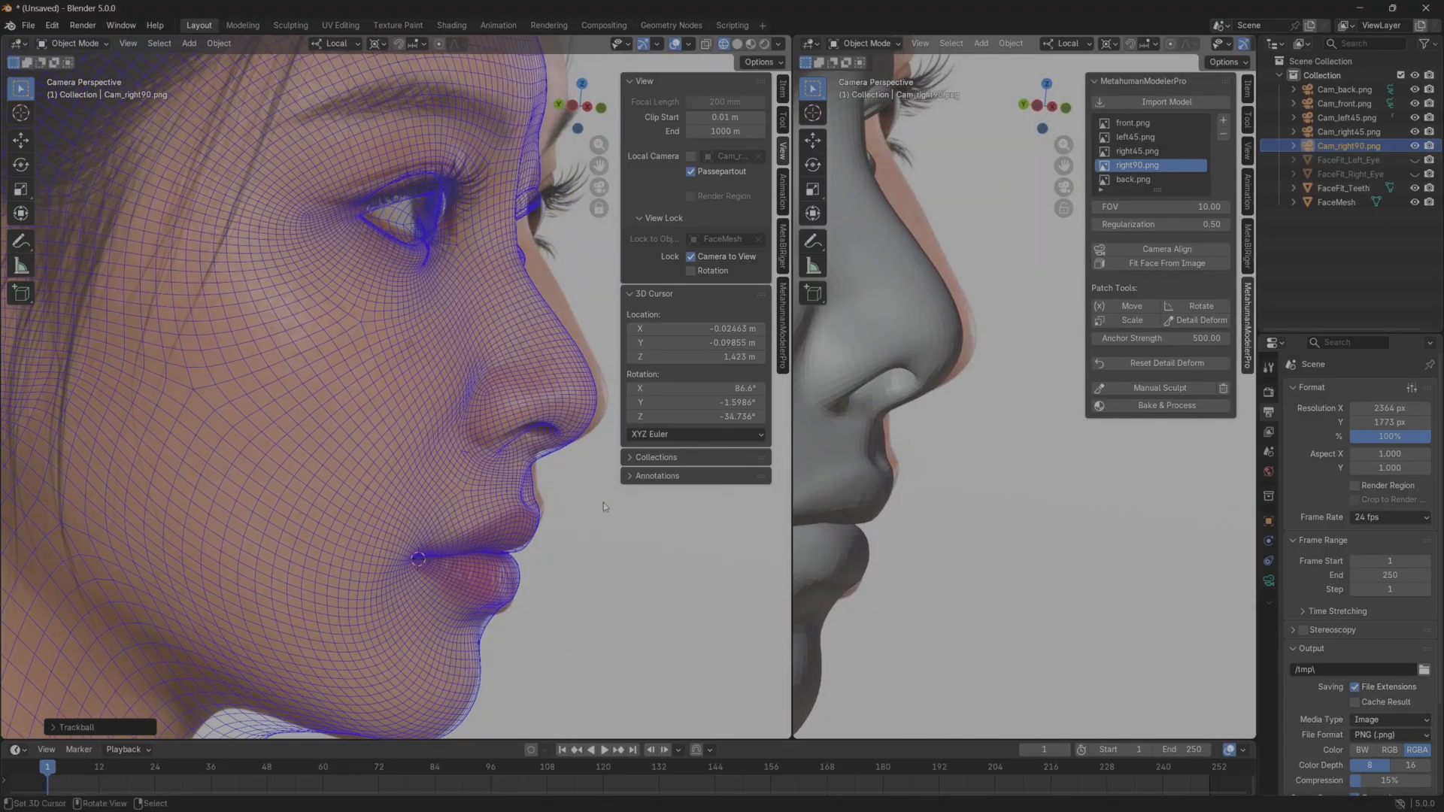
left_click(603, 503)
key("s")
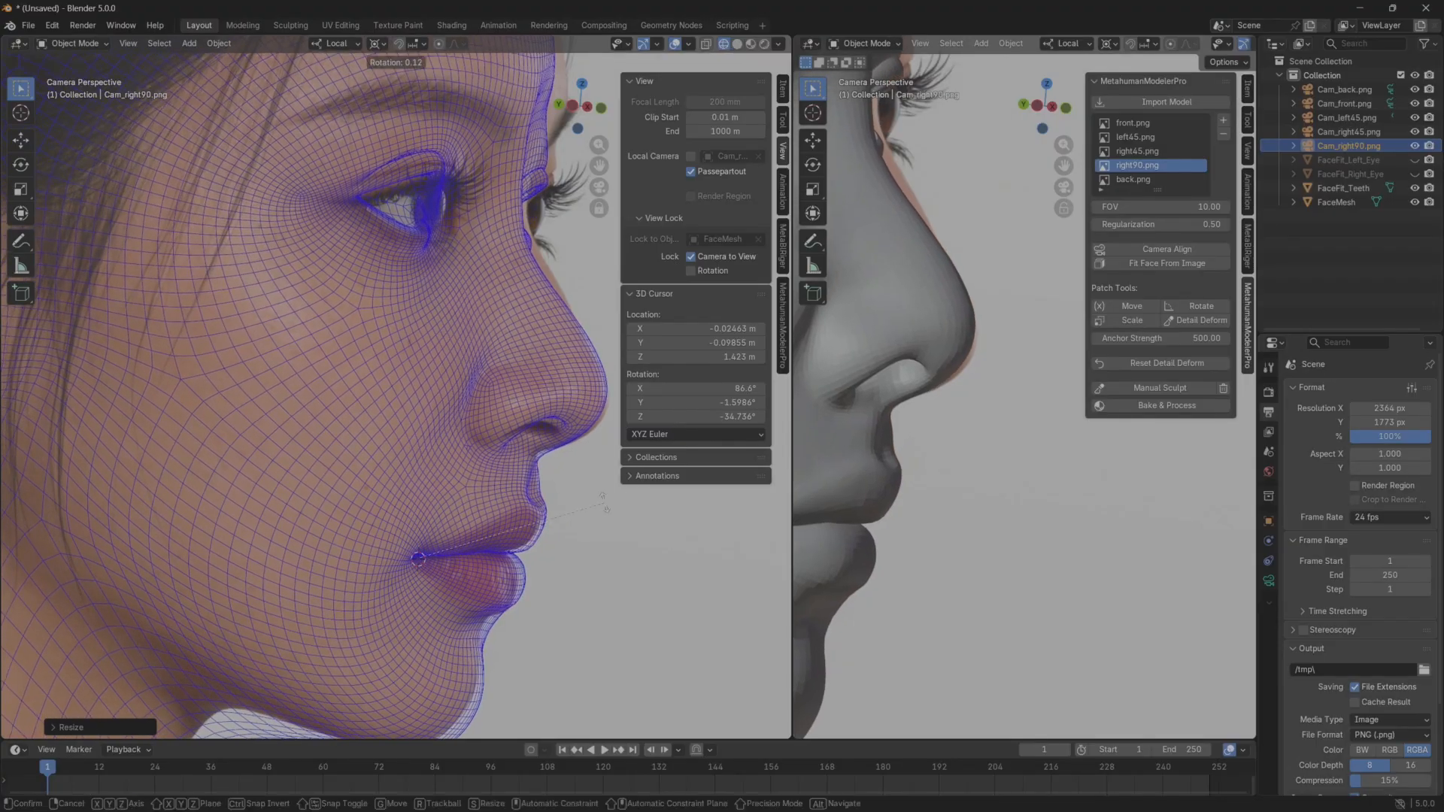
left_click(603, 502)
Fine-tune Cam_right90.png with a trackball rotation of about 0.00, -4.01, a slight scale and a final roll to match the profile.
key("r")
key("r")
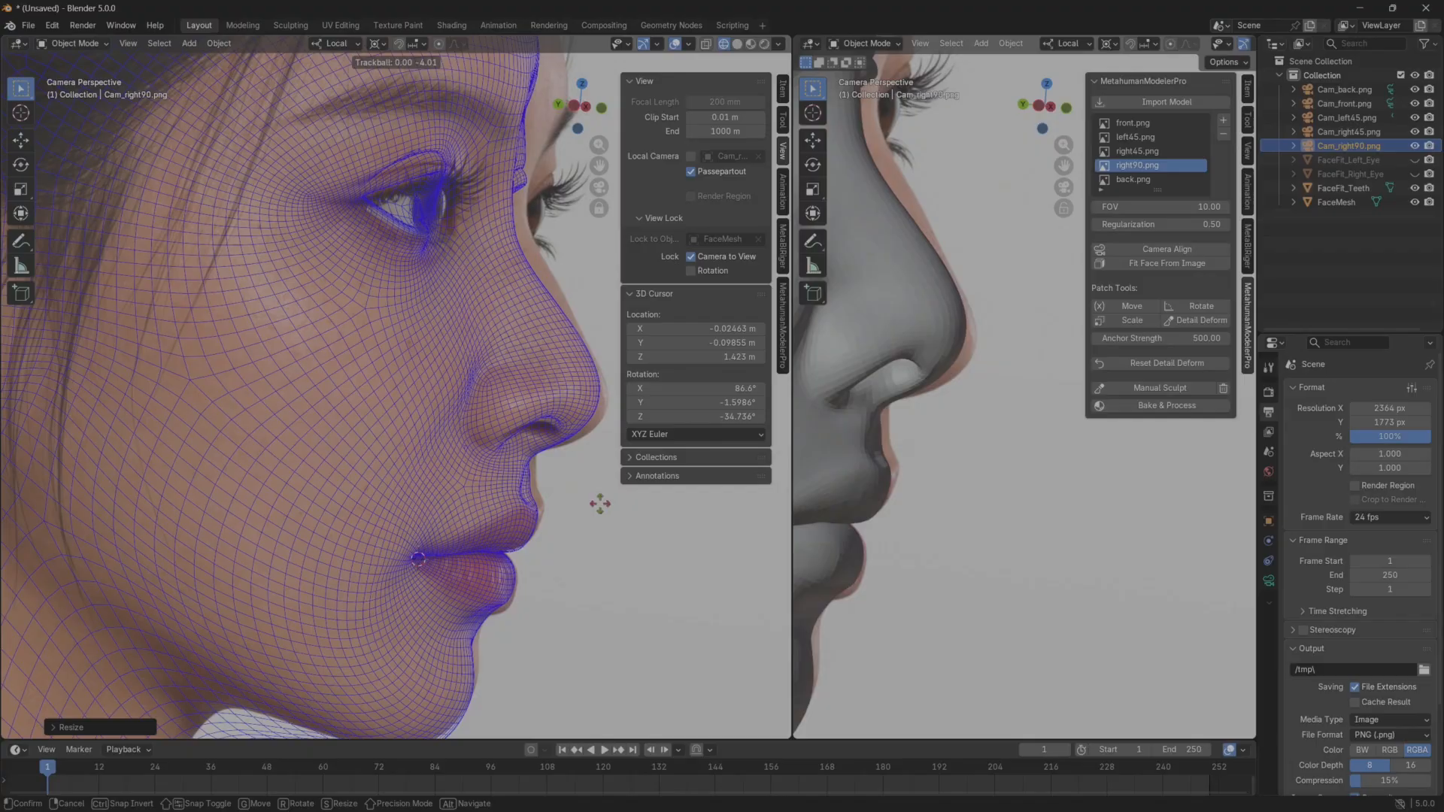
left_click(600, 504)
key("s")
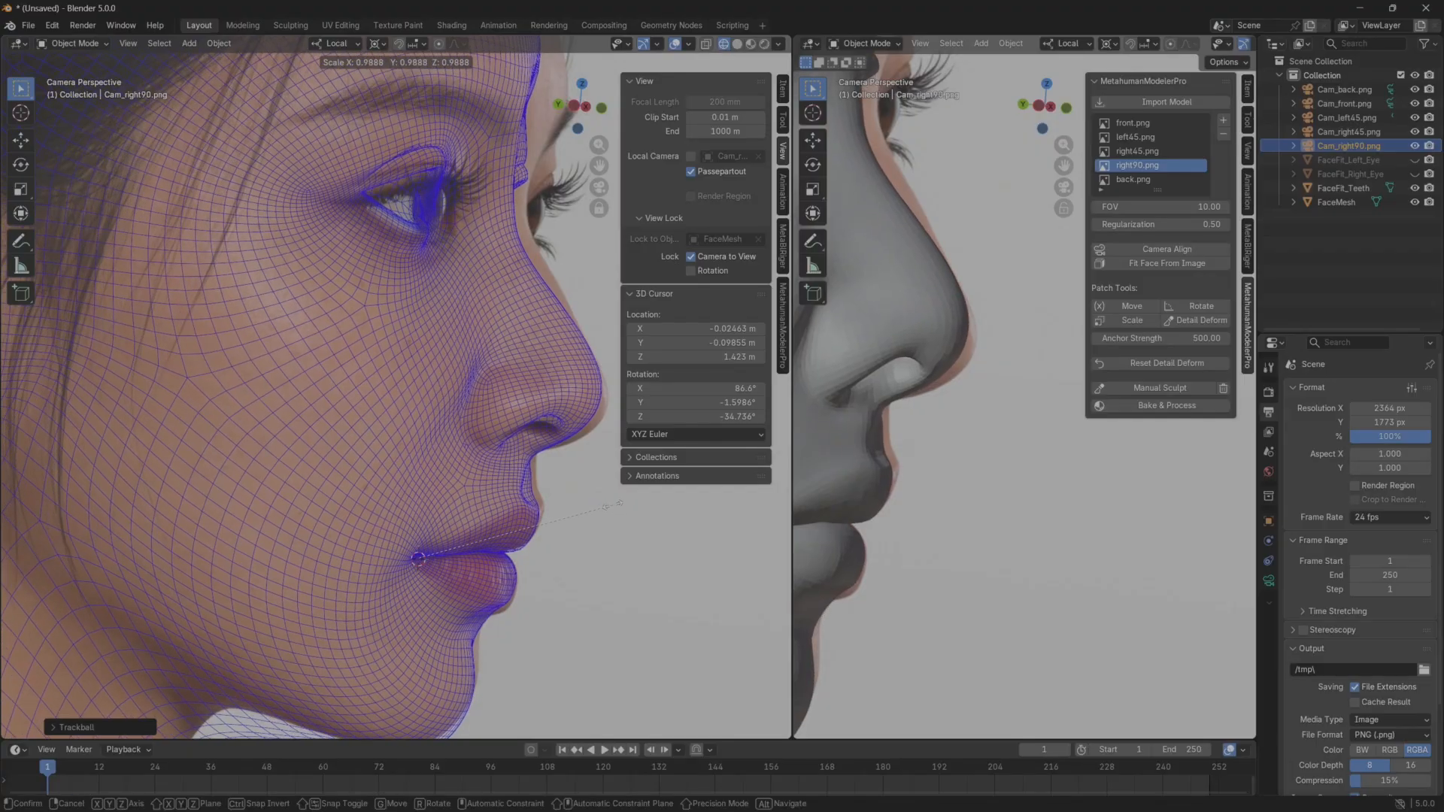
left_click(612, 505)
key("r")
left_click(609, 501)
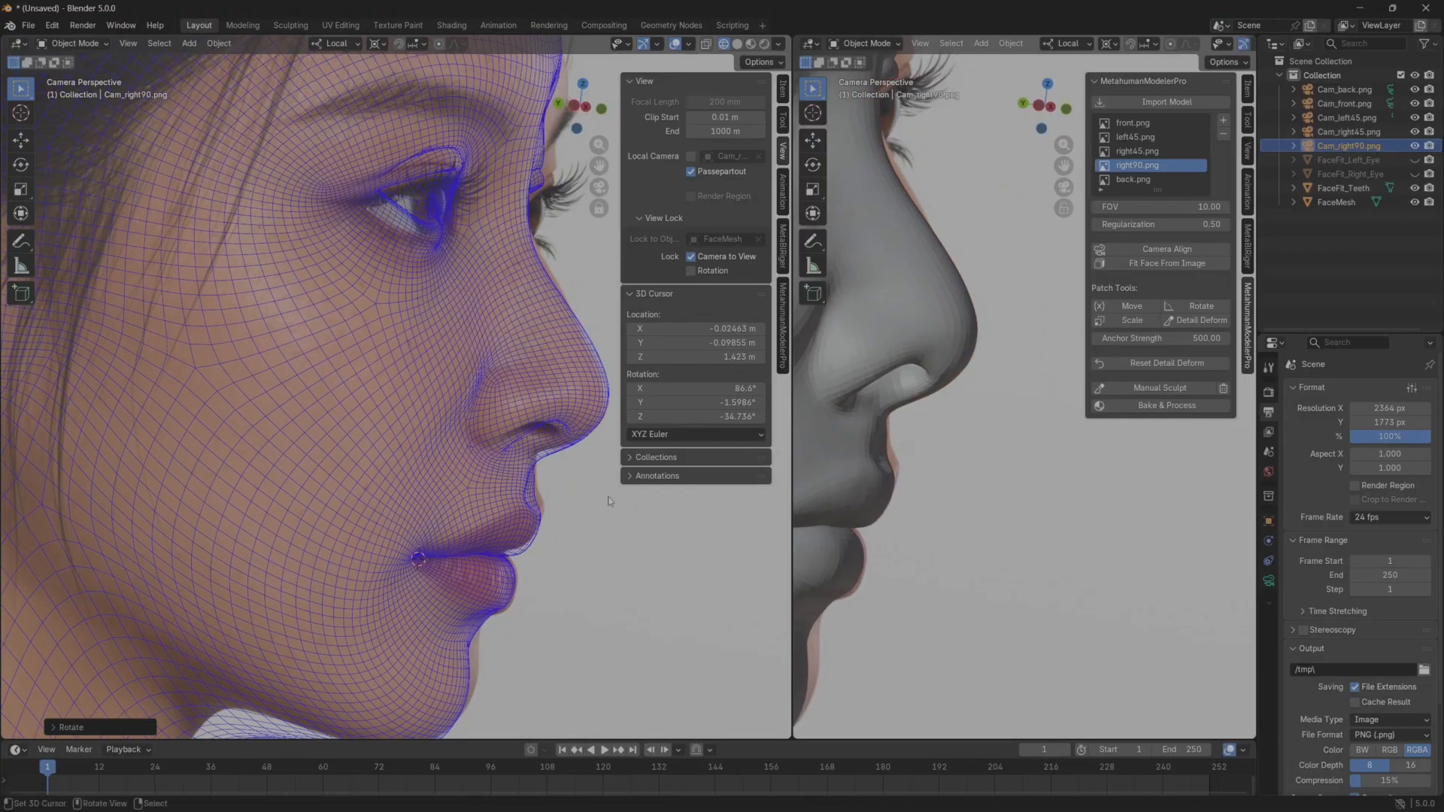
Deselect all objects, enlarge the camera viewport further and unlock the camera from the view to frame the whole profile.
key("a")
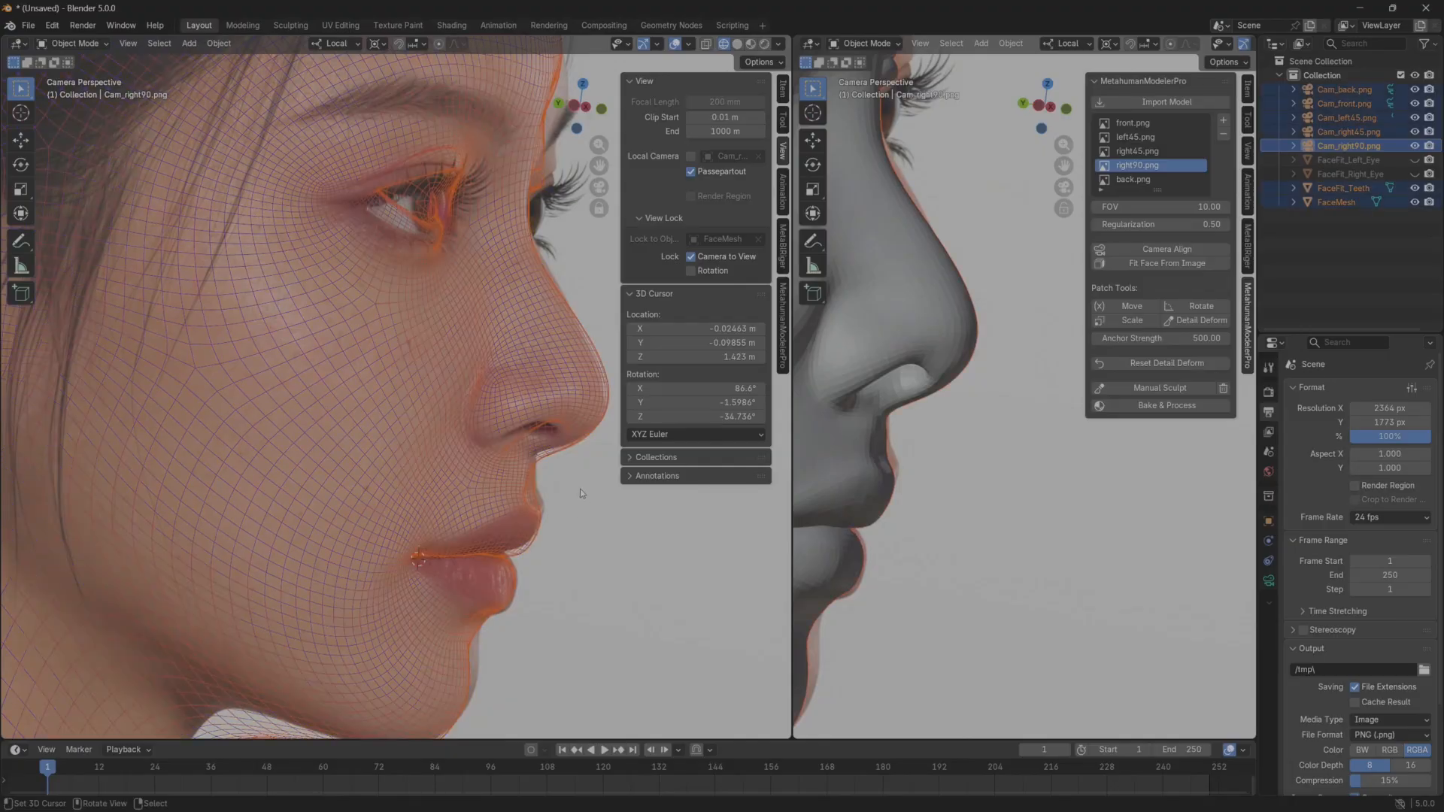
key("alt+a")
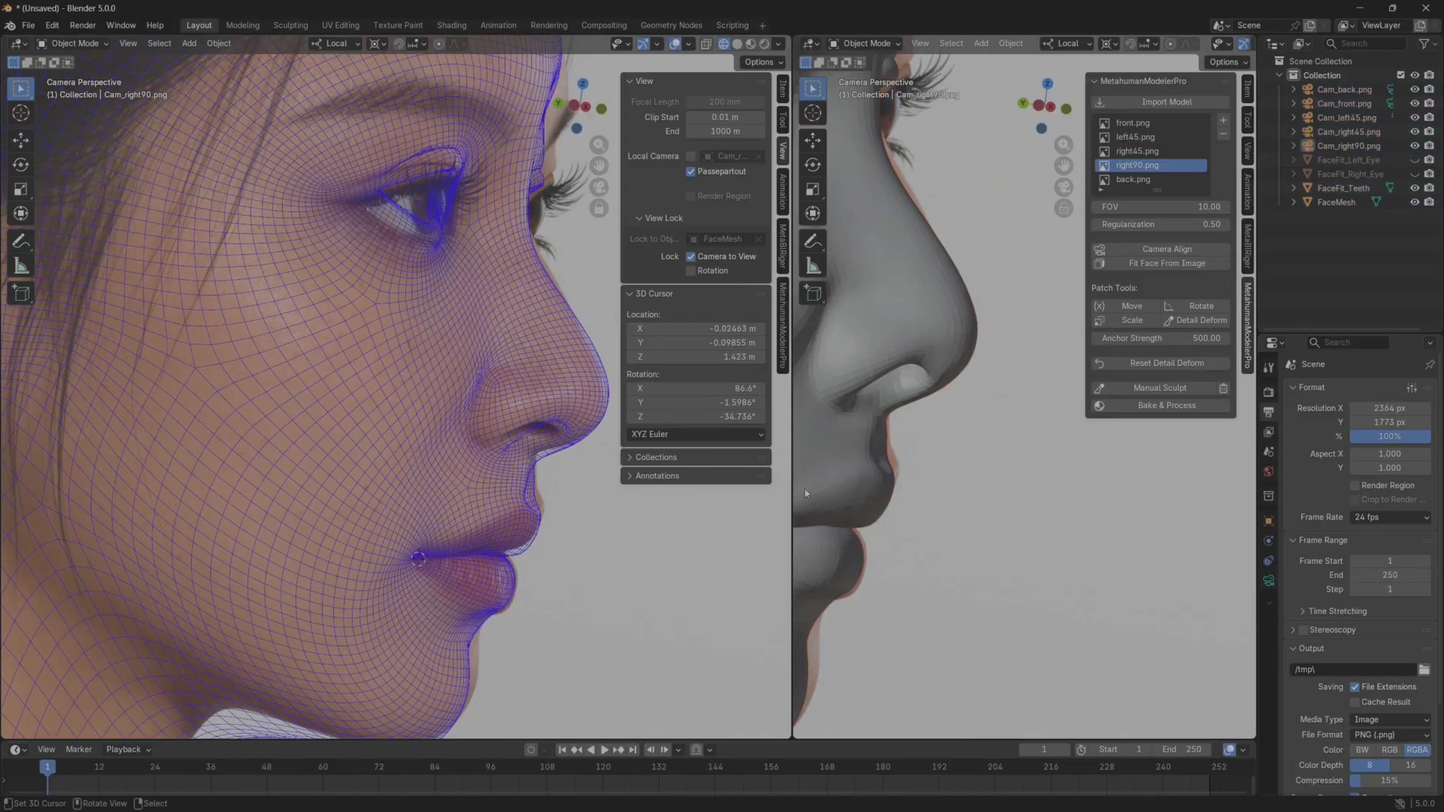
left_click_drag(793, 493, 971, 452)
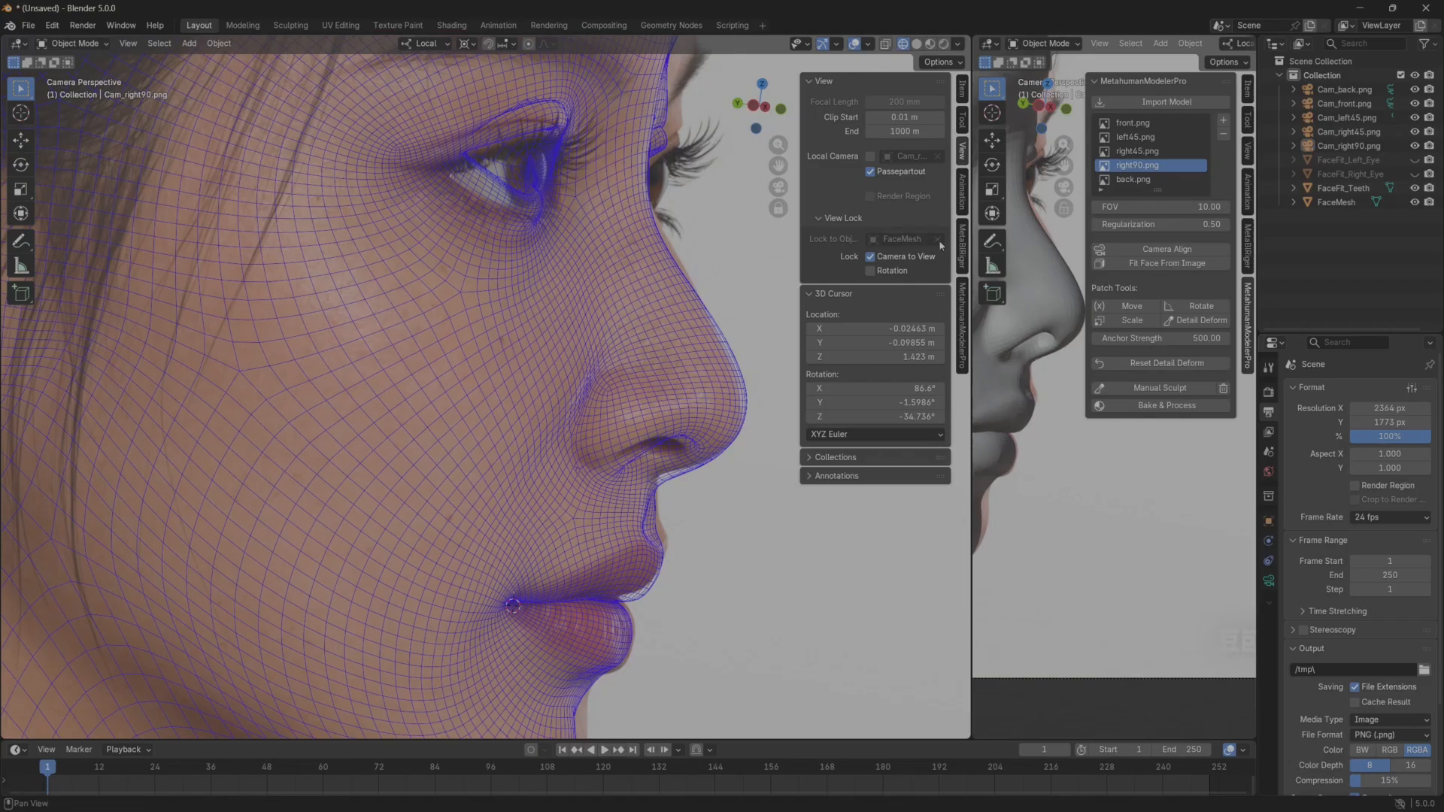
left_click(873, 258)
scroll(515, 514, "down", 4)
middle_click_drag(514, 514, 517, 491, "shift")
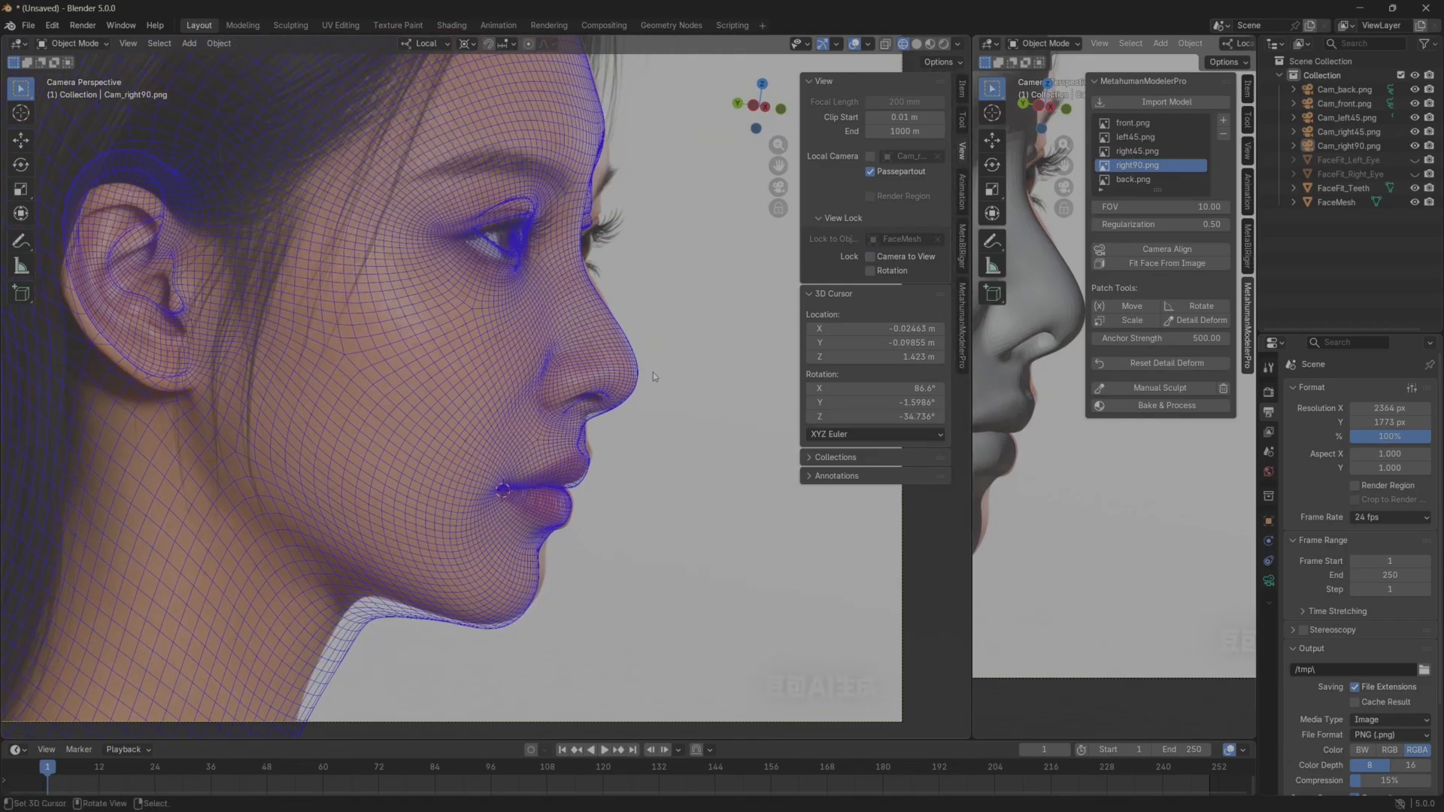
Select Cam_right90.png and trackball-rotate it by 4.58, 2.29 to line up the whole profile.
left_click(1349, 145)
key("r")
key("r")
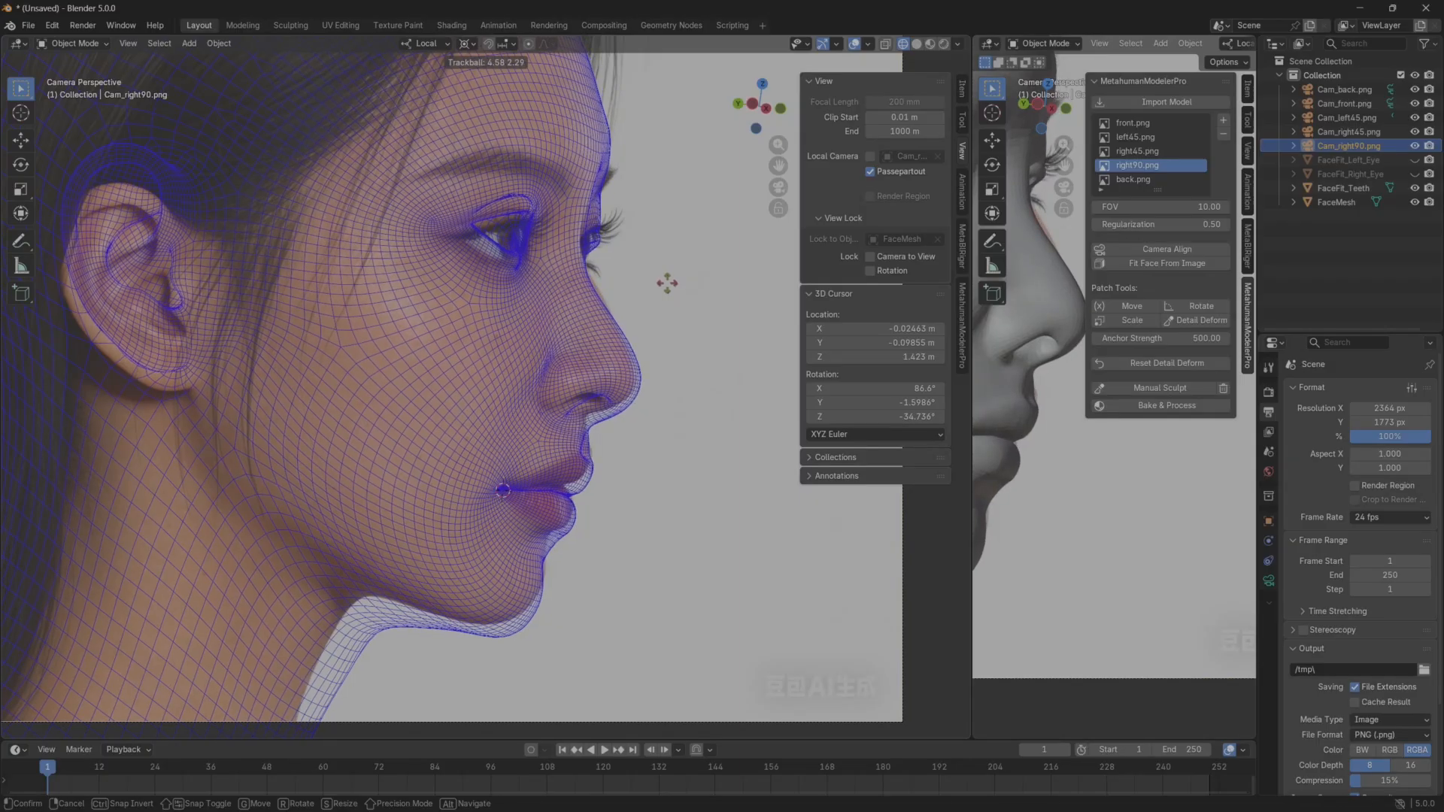
left_click(666, 283)
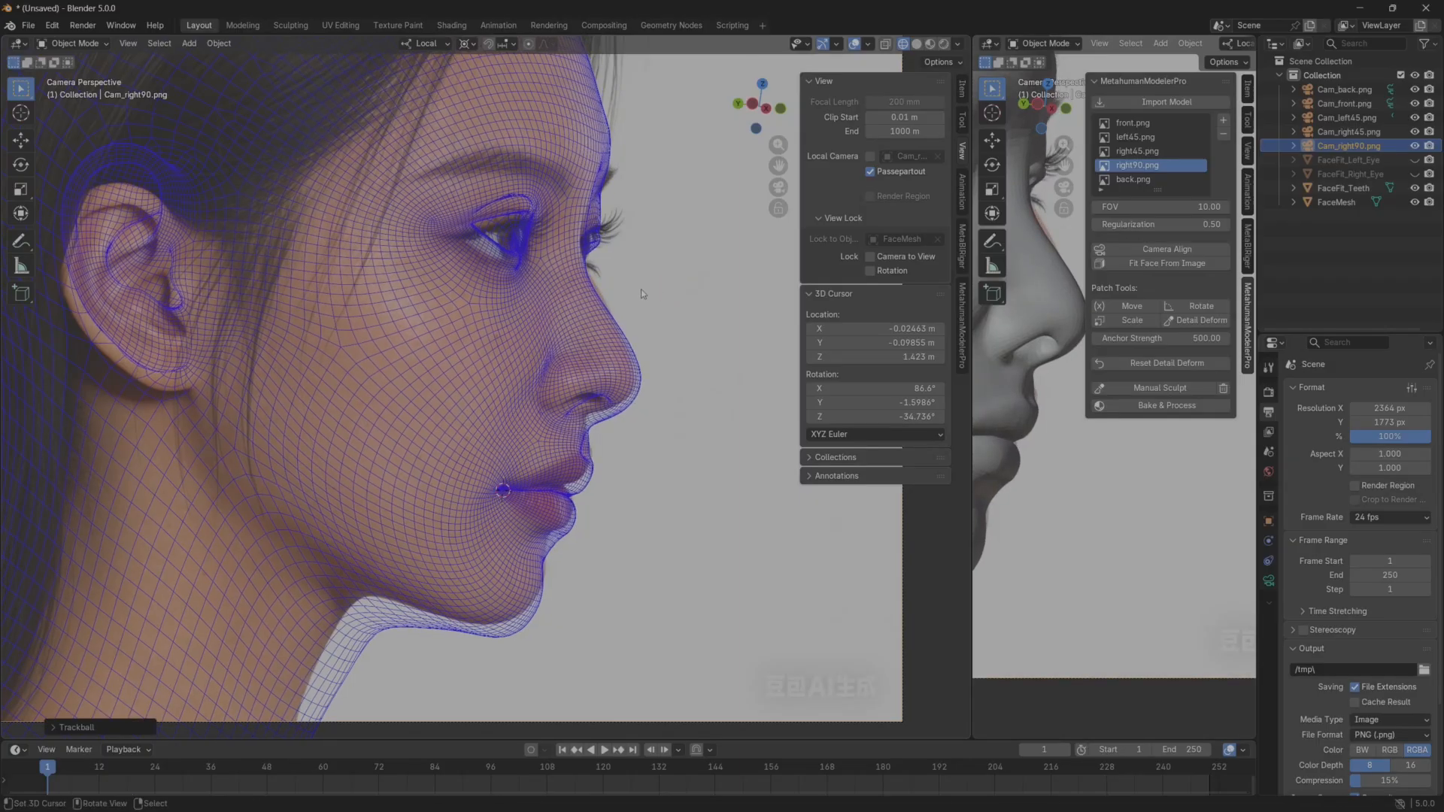
Lock the camera to the view again and nudge the right90 camera so the mesh shifts slightly over the reference.
scroll(641, 289, "up", 1)
left_click(870, 256)
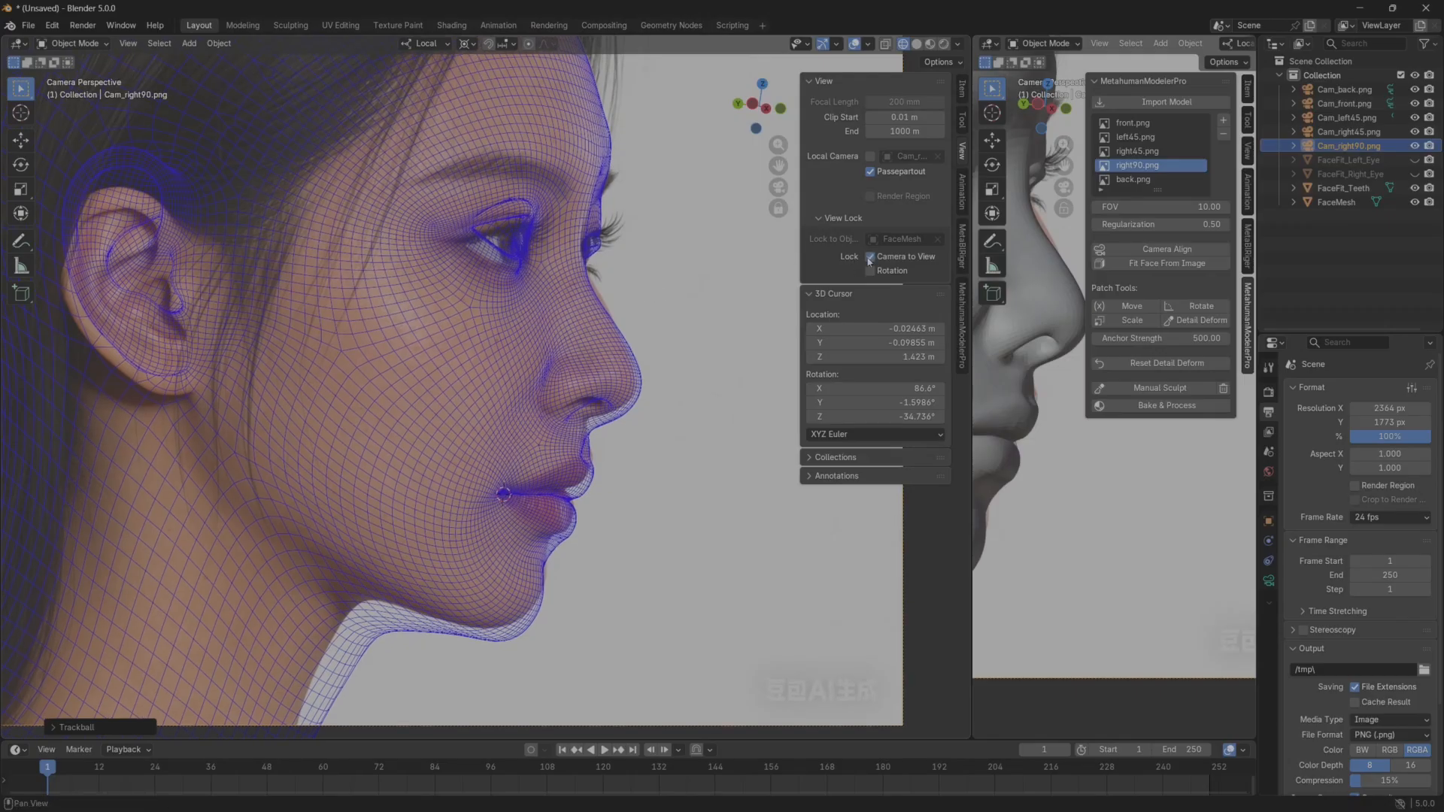
mouse_move(665, 290)
middle_mouse_down("shift")
mouse_move(662, 303)
mouse_move(667, 289)
middle_mouse_up("shift")
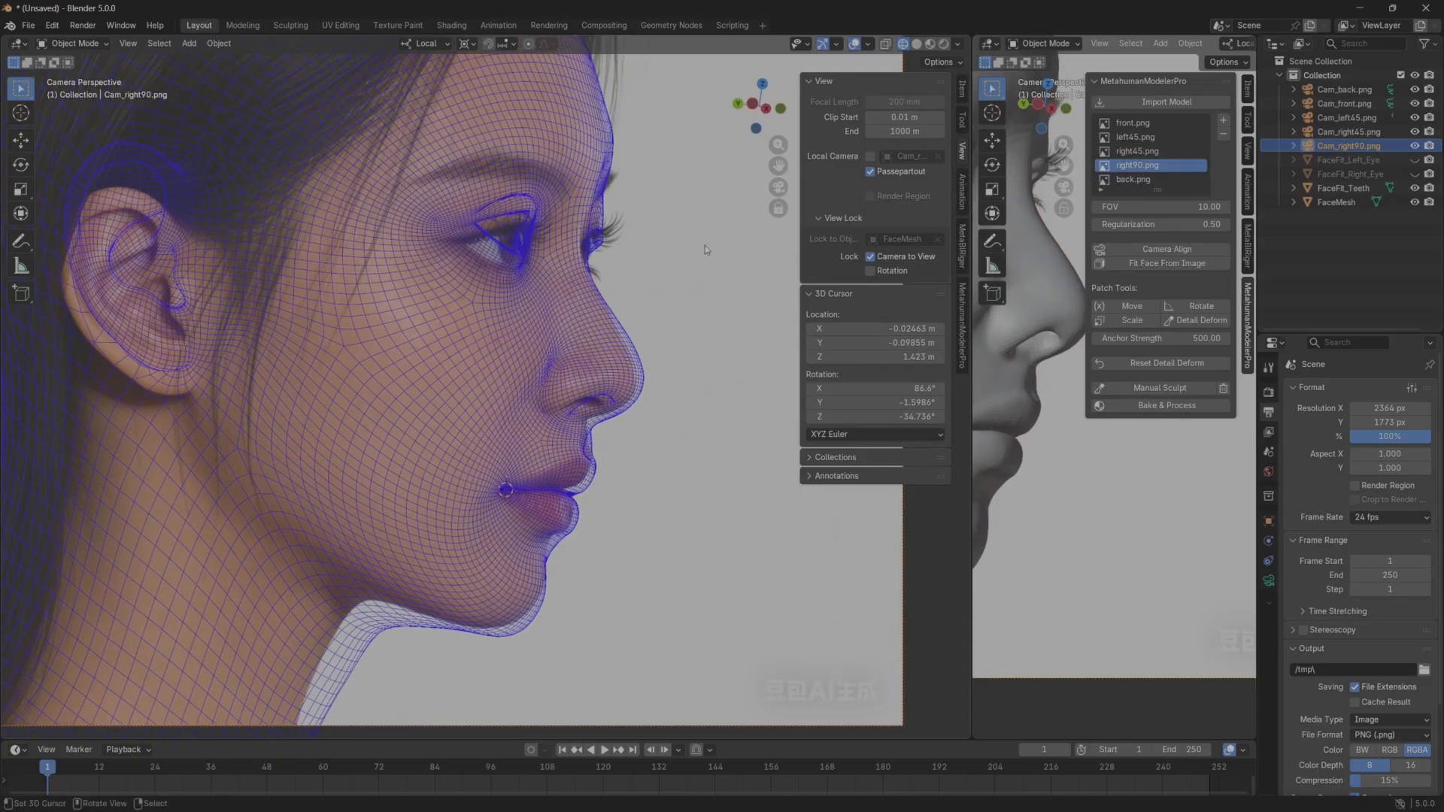
Trackball-rotate Cam_right90.png by about -3.44, -1.15 and roll it by about -0.61 to match the profile.
key("r")
key("r")
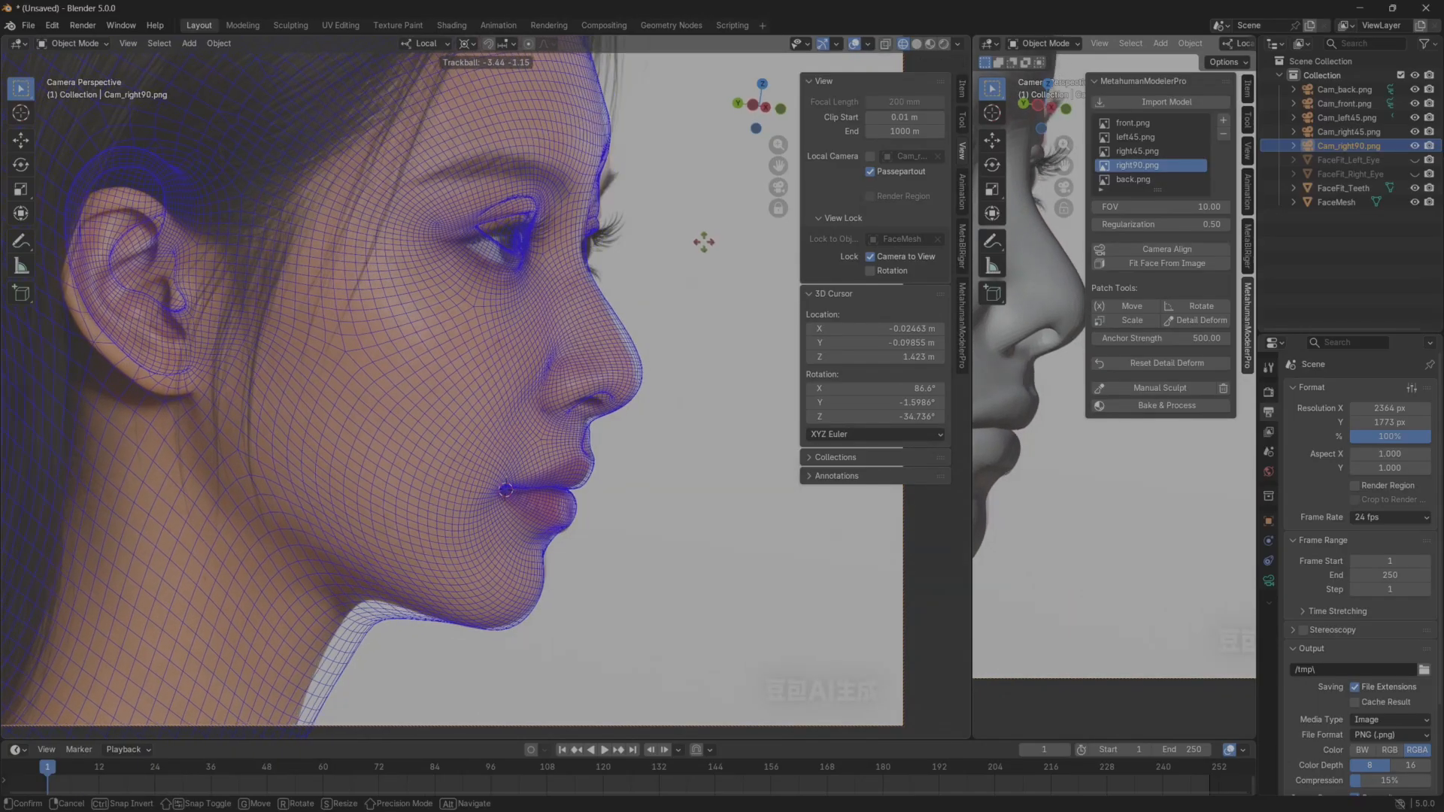
left_click(703, 242)
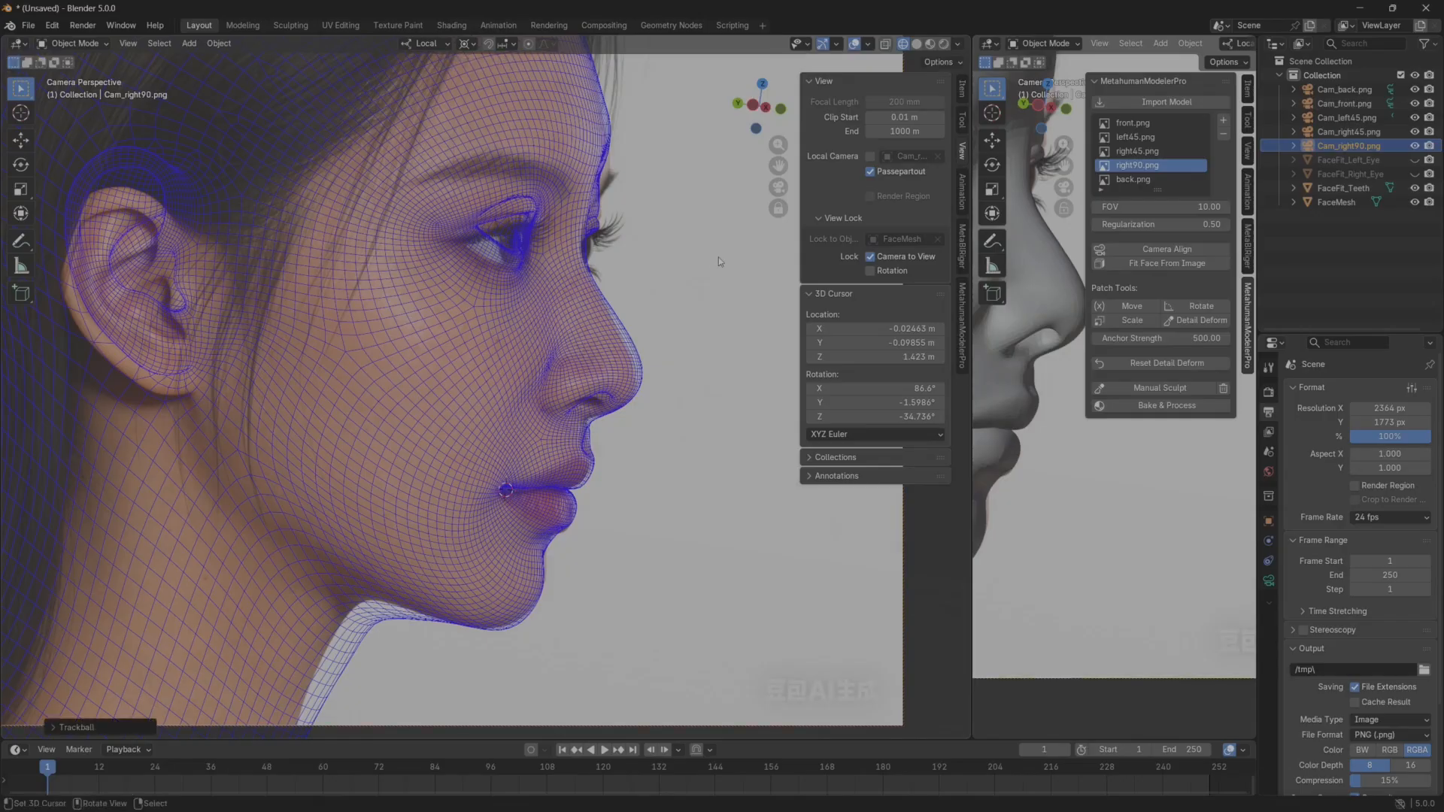
key("r")
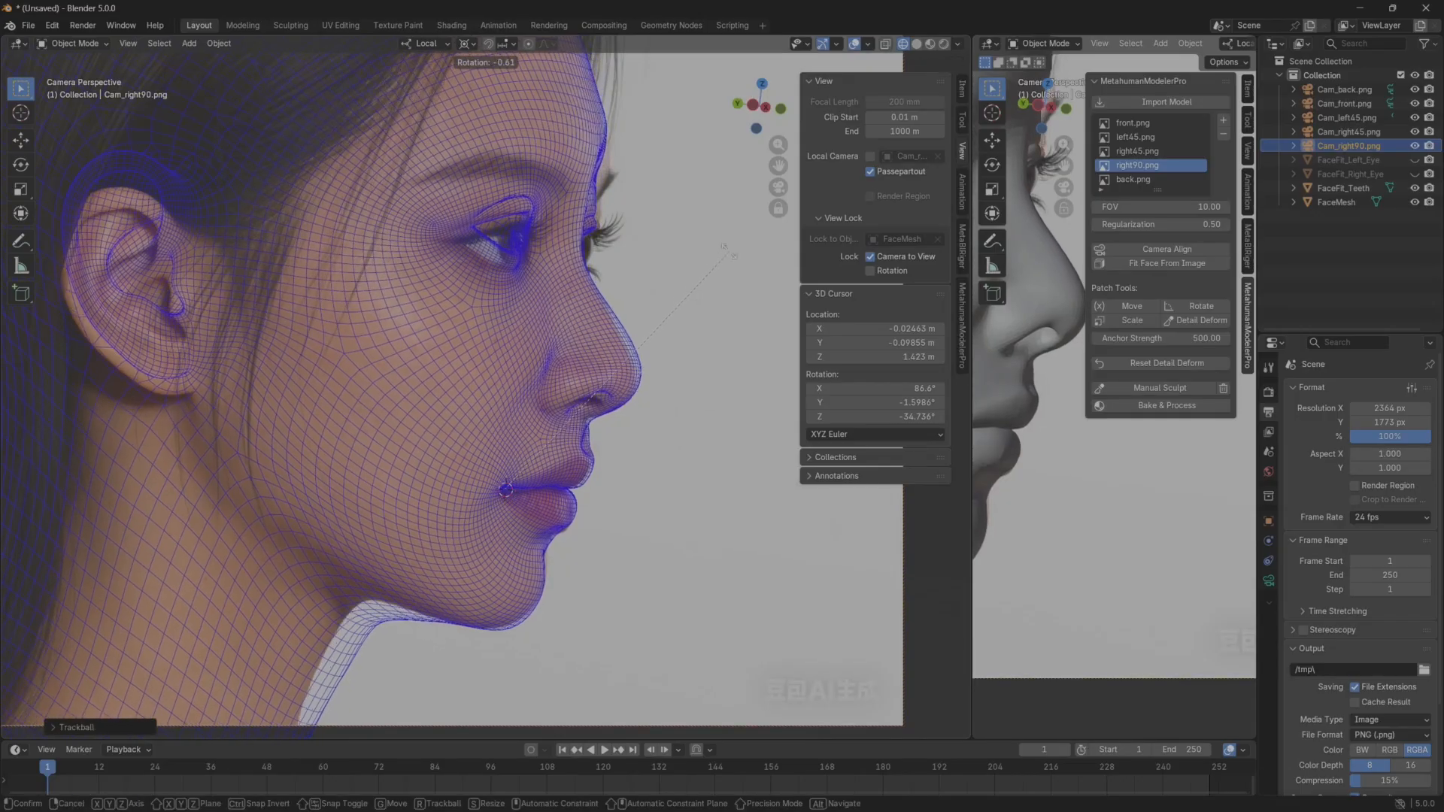
left_click(727, 249)
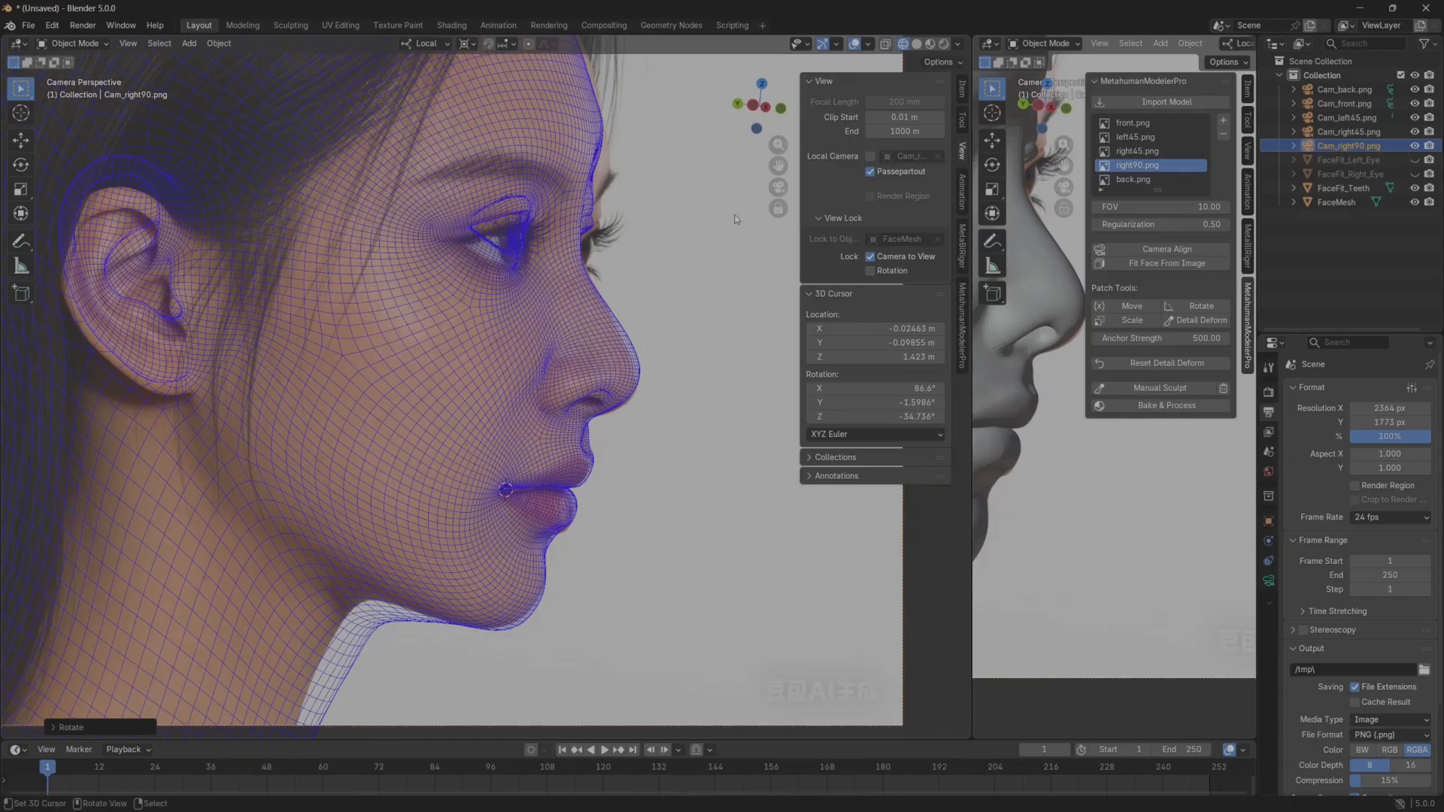
Scale Cam_right90.png by about 1.0447 and trackball-rotate it by about 0.57, 2.86 to refine the profile alignment.
key("s")
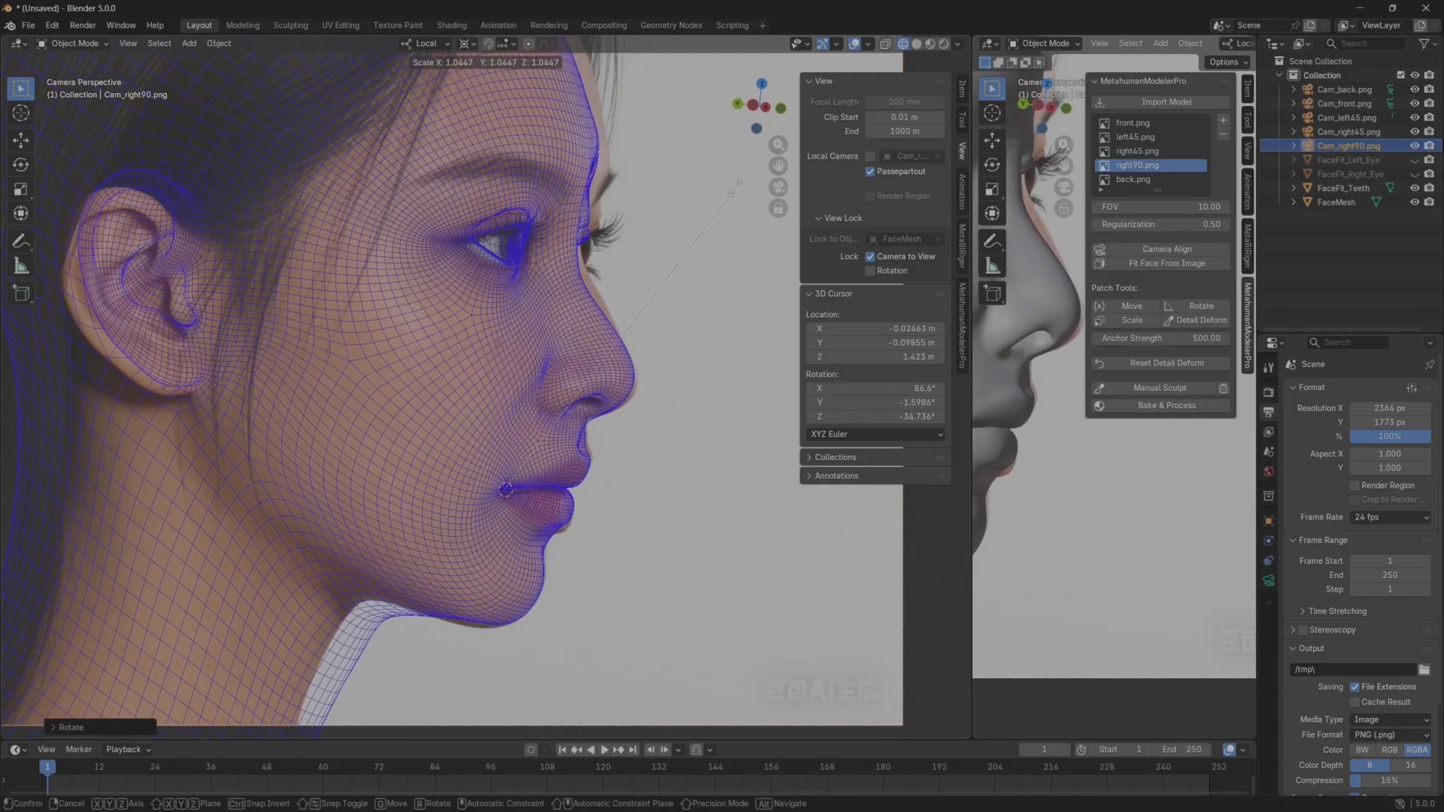
left_click(734, 183)
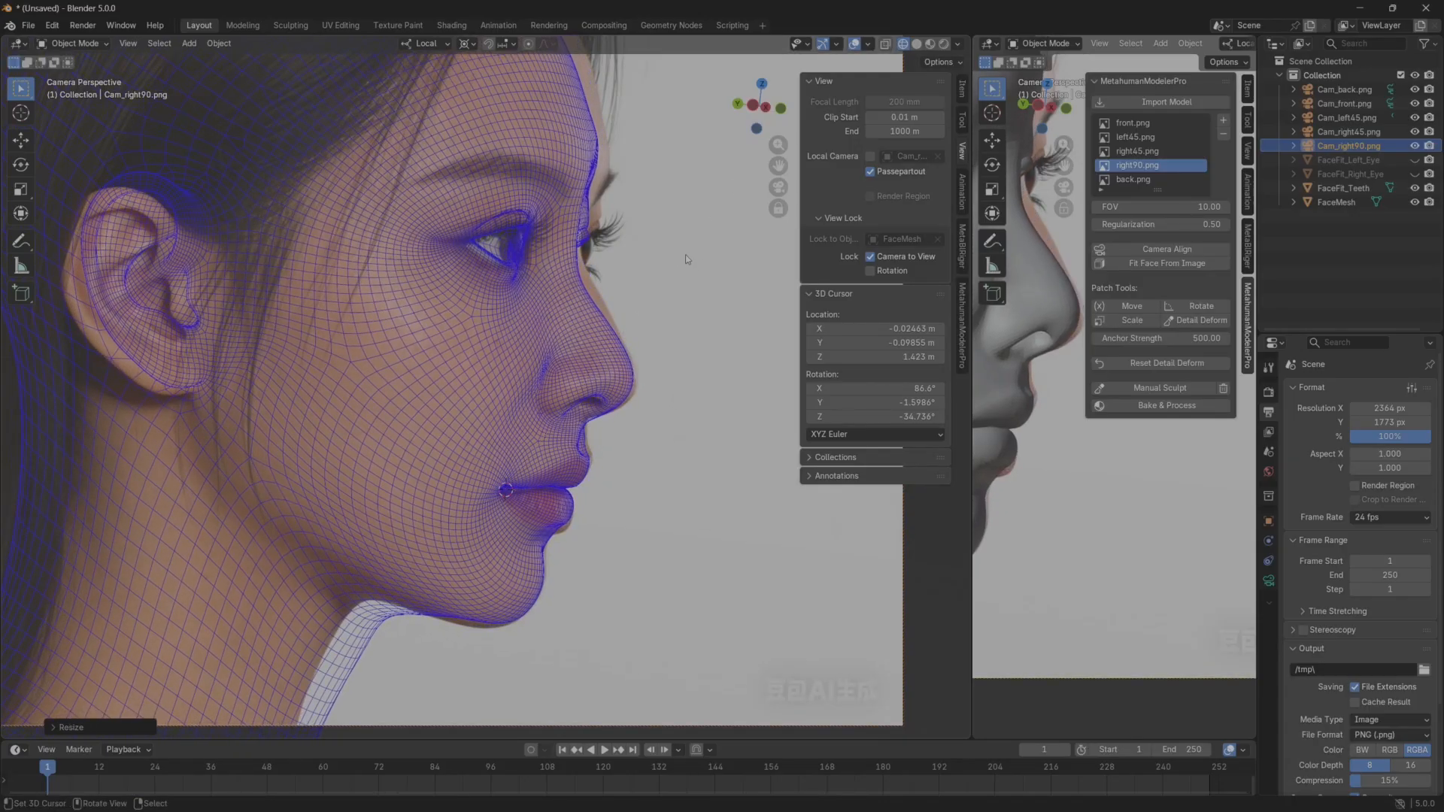
key("r")
key("r")
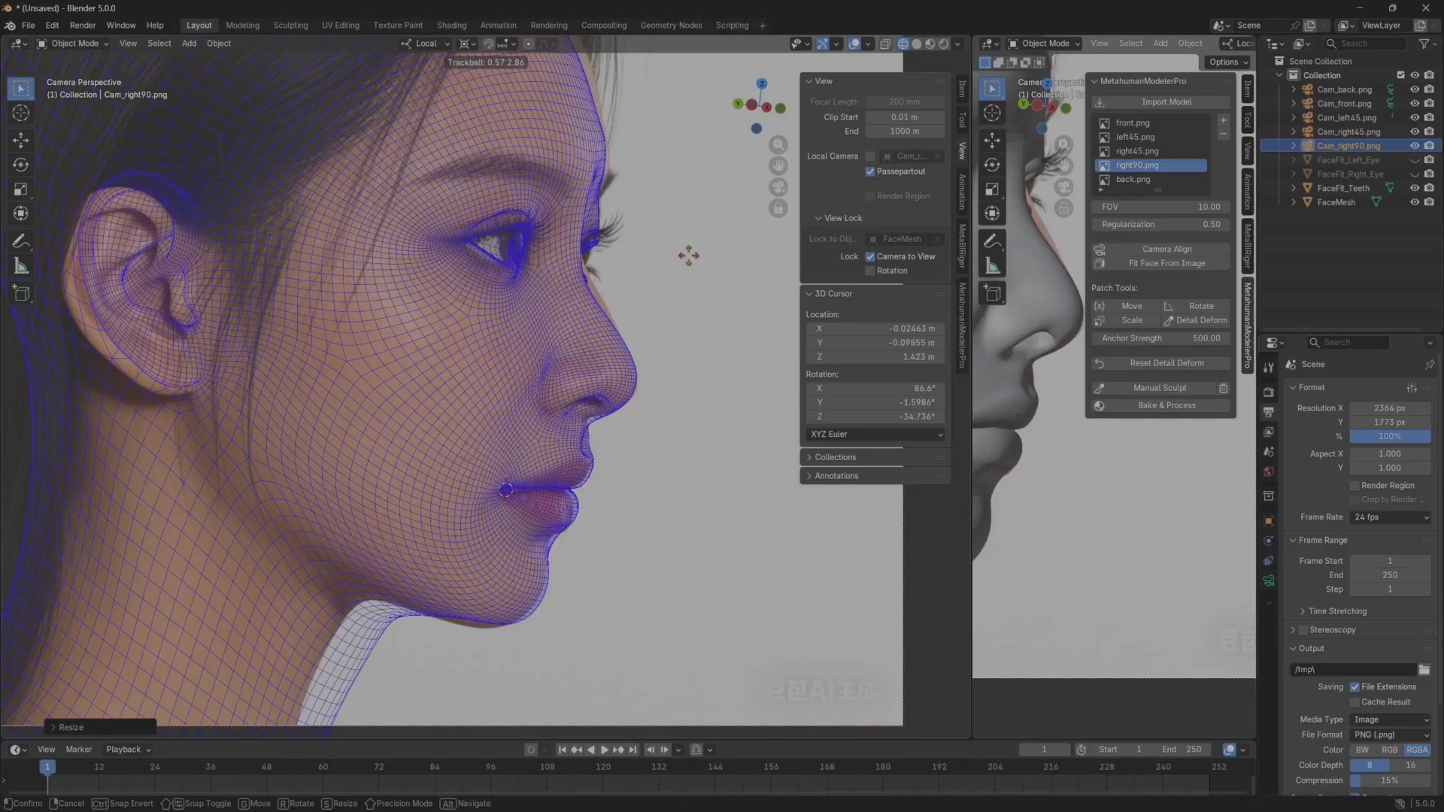
left_click(688, 256)
Unlock the camera from the view and narrow the camera viewport, keeping the face profile framed.
left_click(871, 257)
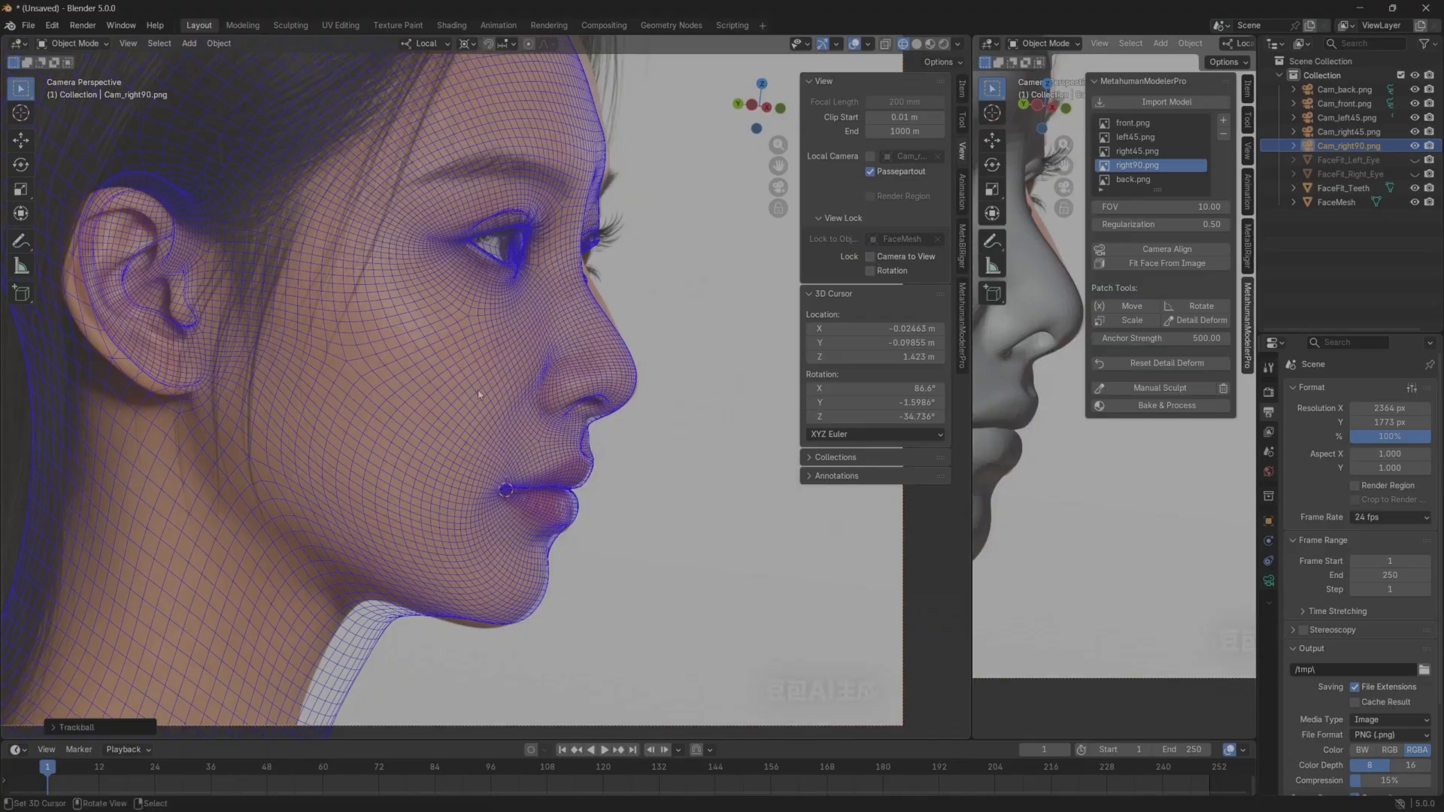
middle_click_drag(628, 361, 508, 456, "shift")
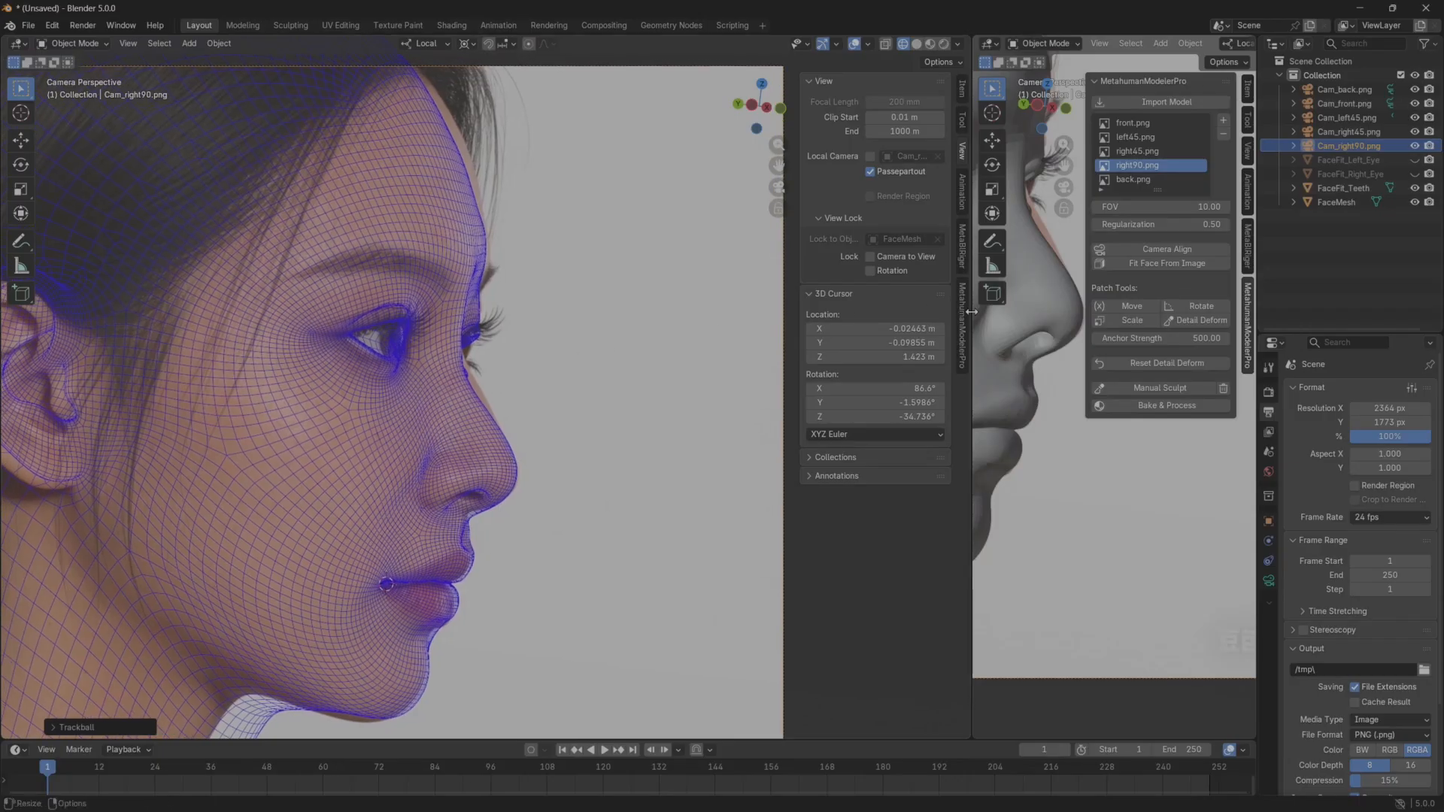
left_click_drag(972, 311, 685, 314)
middle_click_drag(358, 433, 384, 398, "shift")
left_click_drag(685, 468, 837, 331)
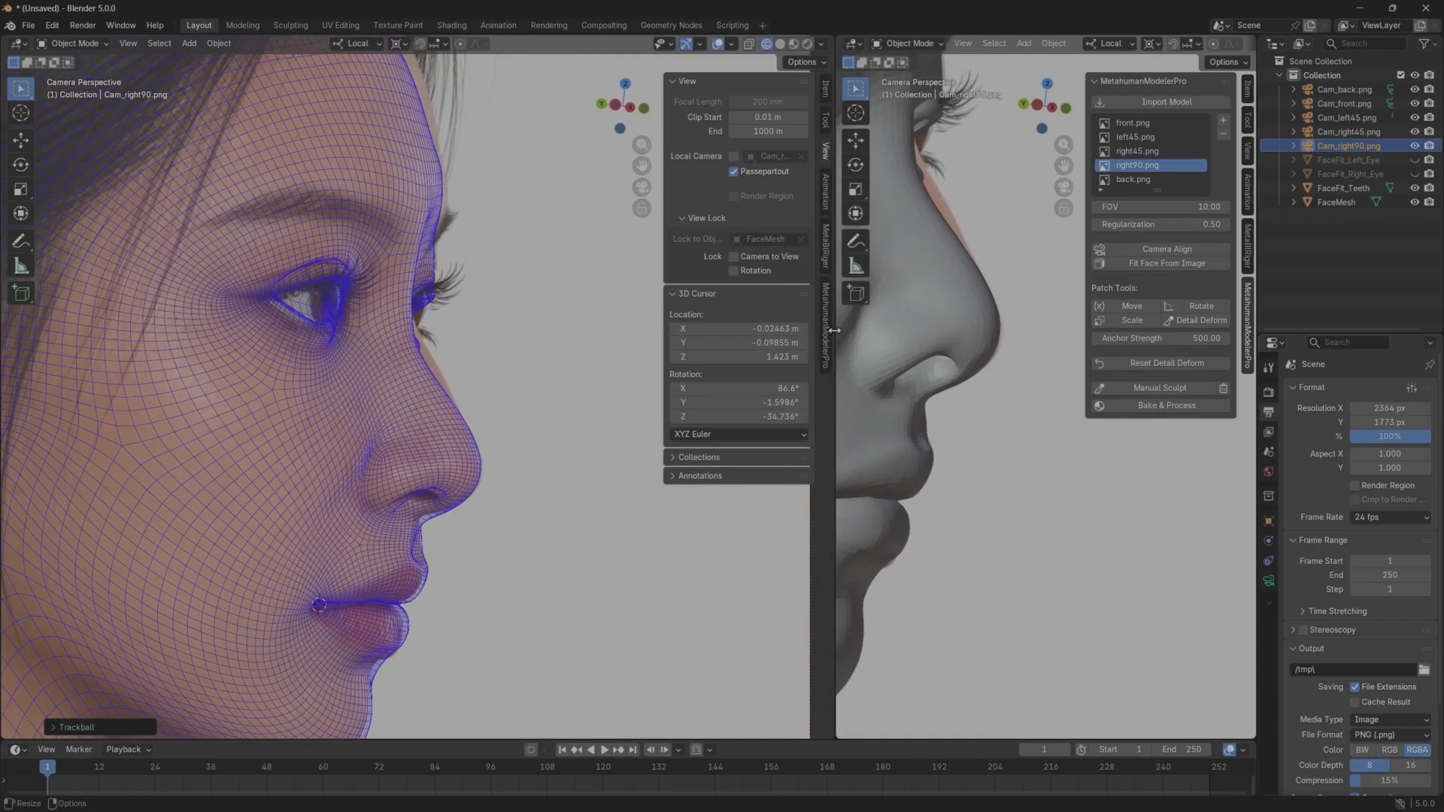
Enter PCA Sculpt mode and move the nose-tip control point slightly down to follow the reference profile.
left_click(827, 330)
left_click(775, 320)
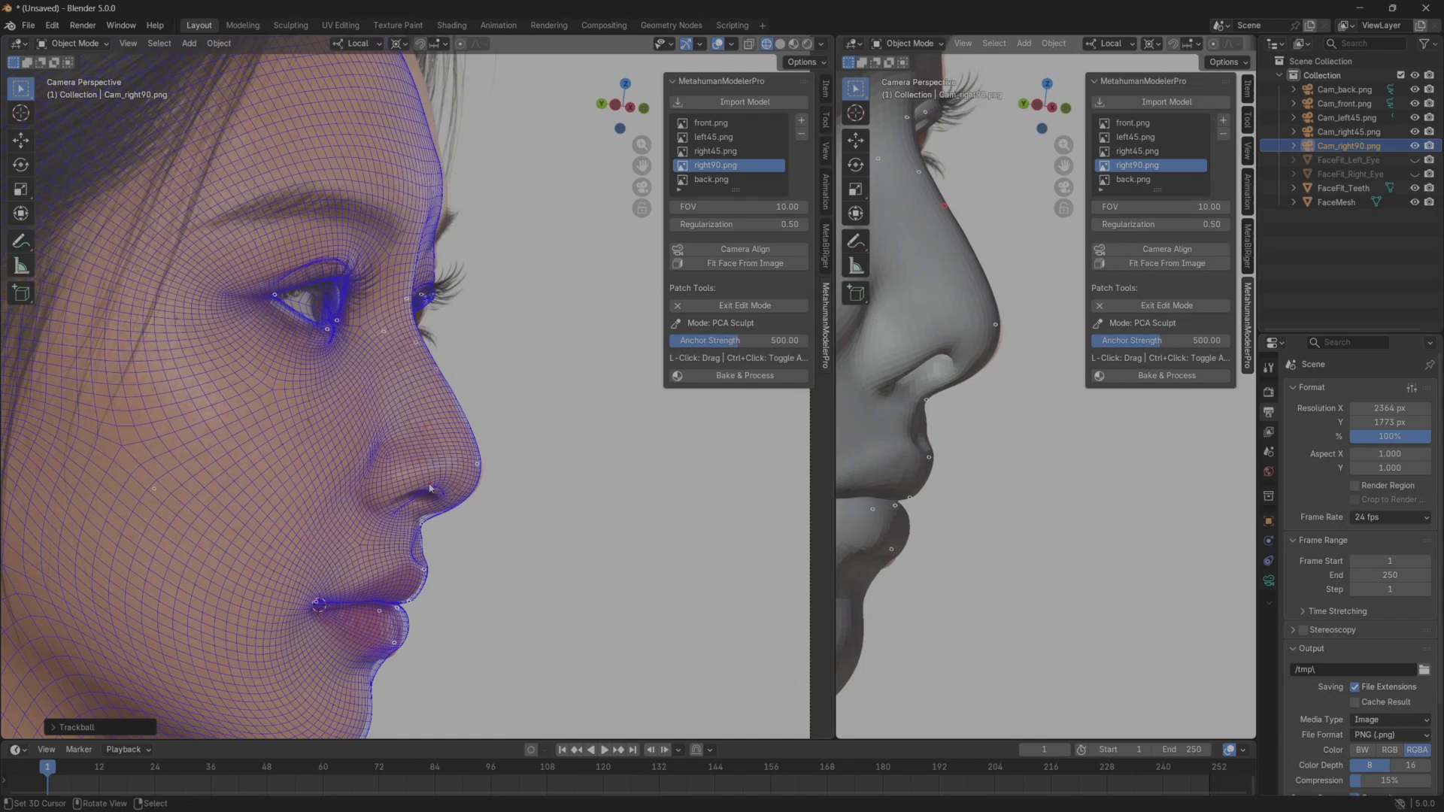
middle_click_drag(410, 636, 439, 568, "shift")
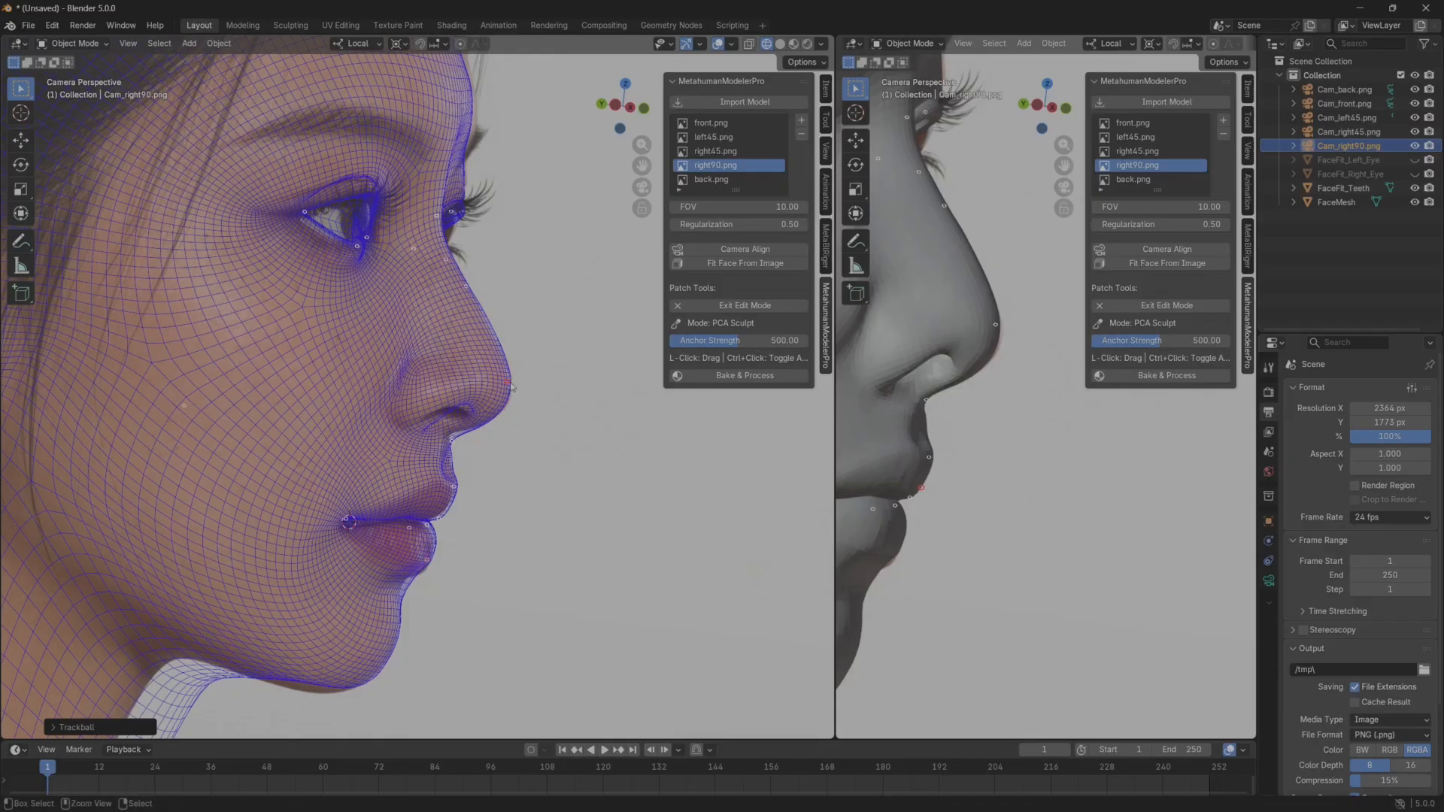
left_click_drag(510, 389, 513, 400)
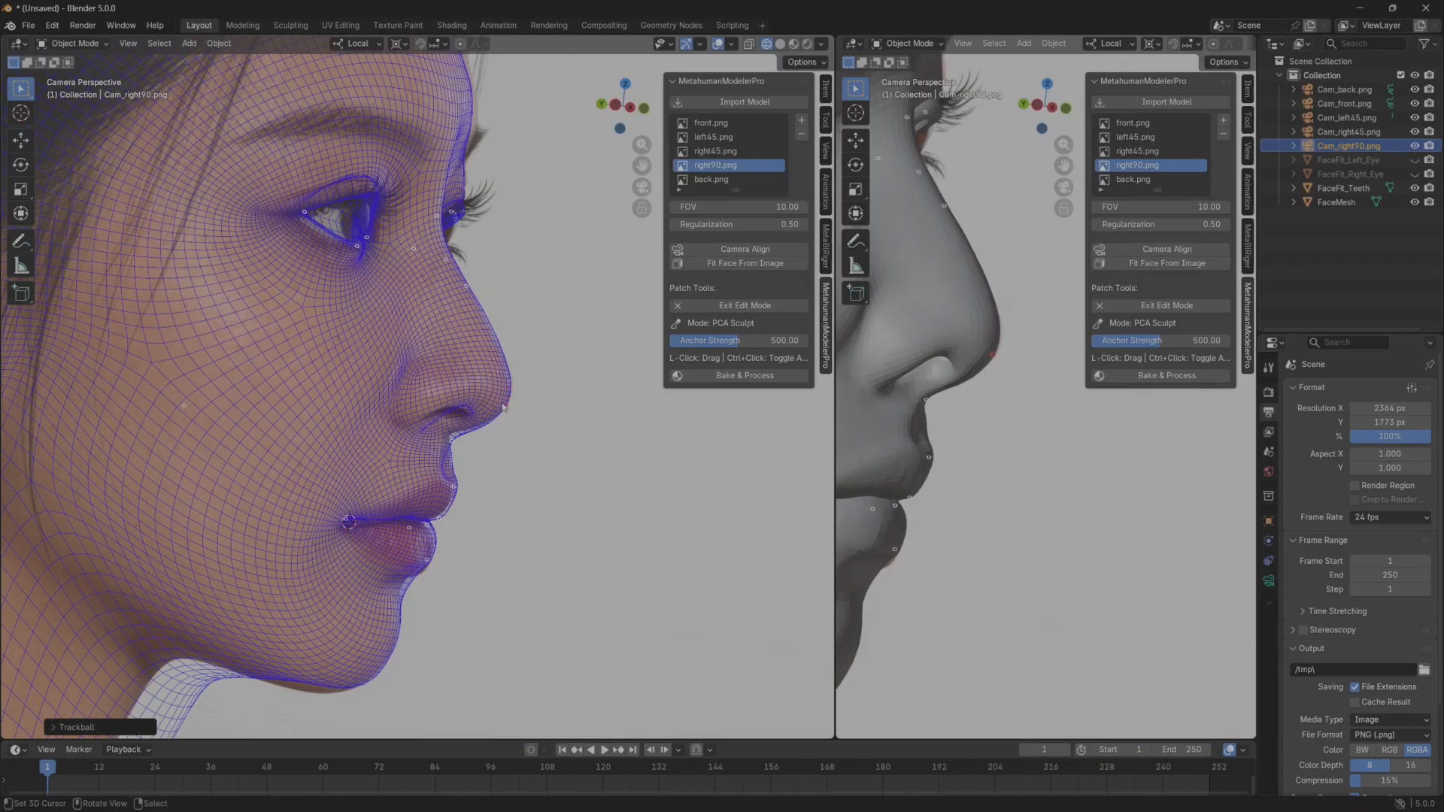
Pull the forehead and brow control points outward to the reference profile and leave the sculpt mode.
middle_click_drag(536, 295, 509, 491, "shift")
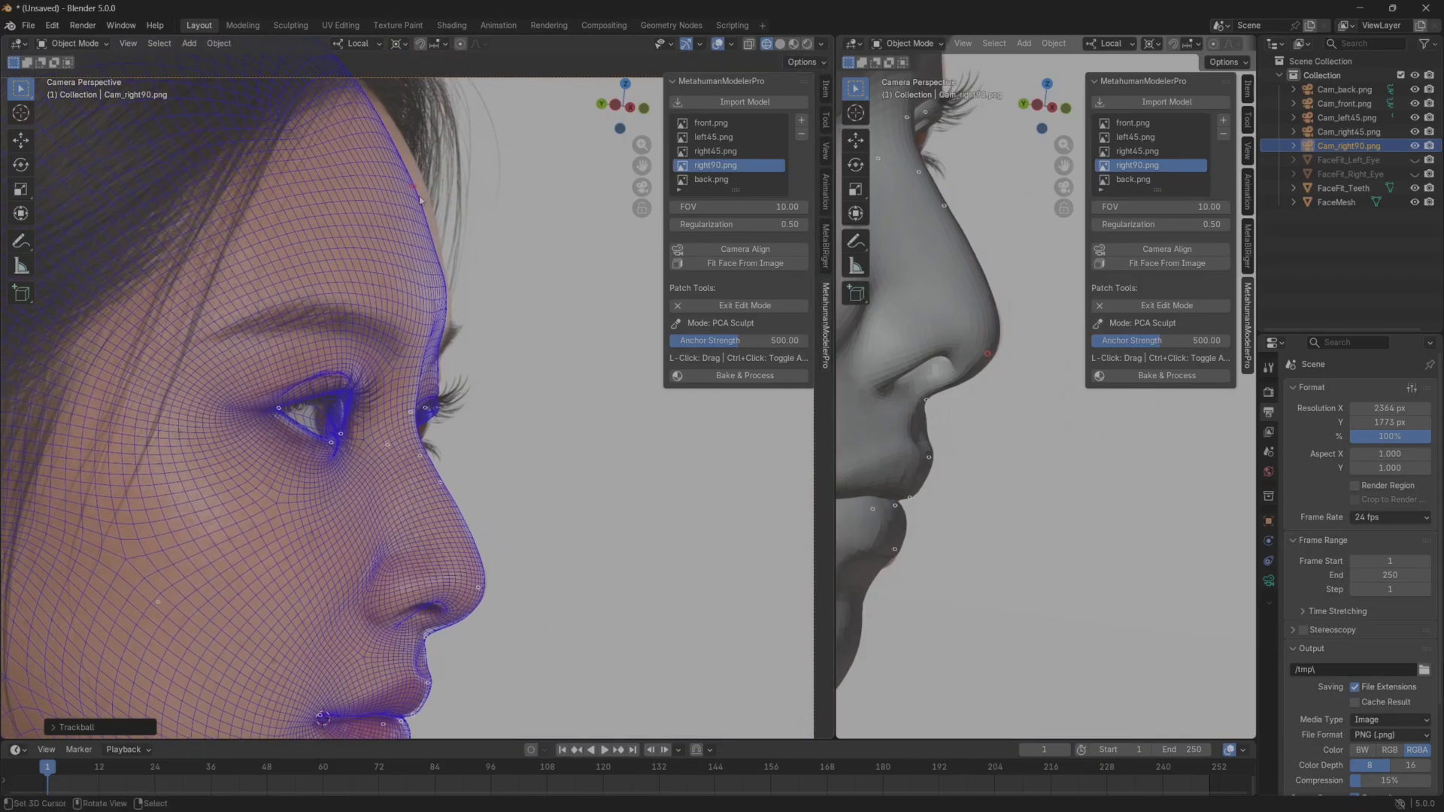
left_click_drag(420, 200, 454, 186)
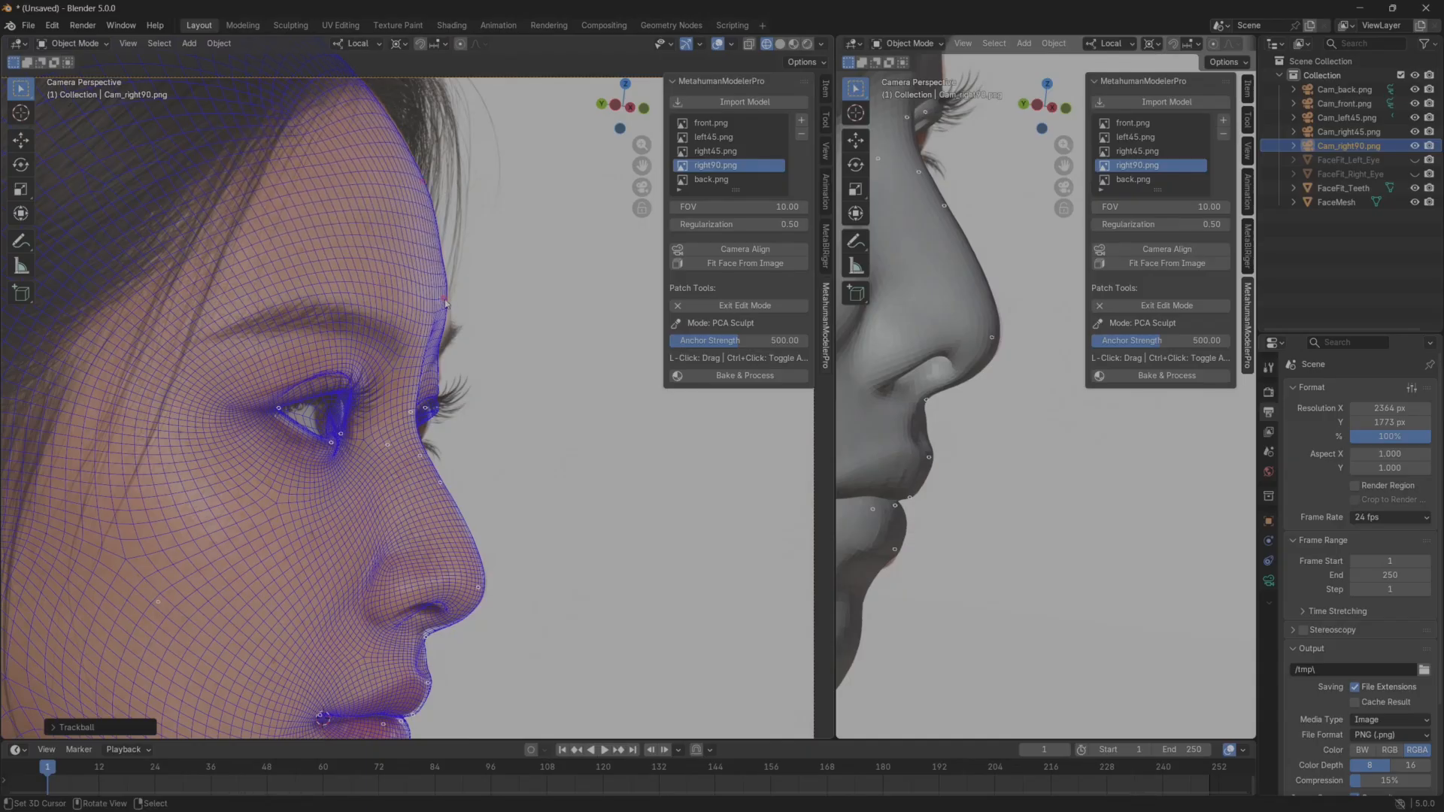
left_click_drag(445, 300, 460, 299)
key("Escape")
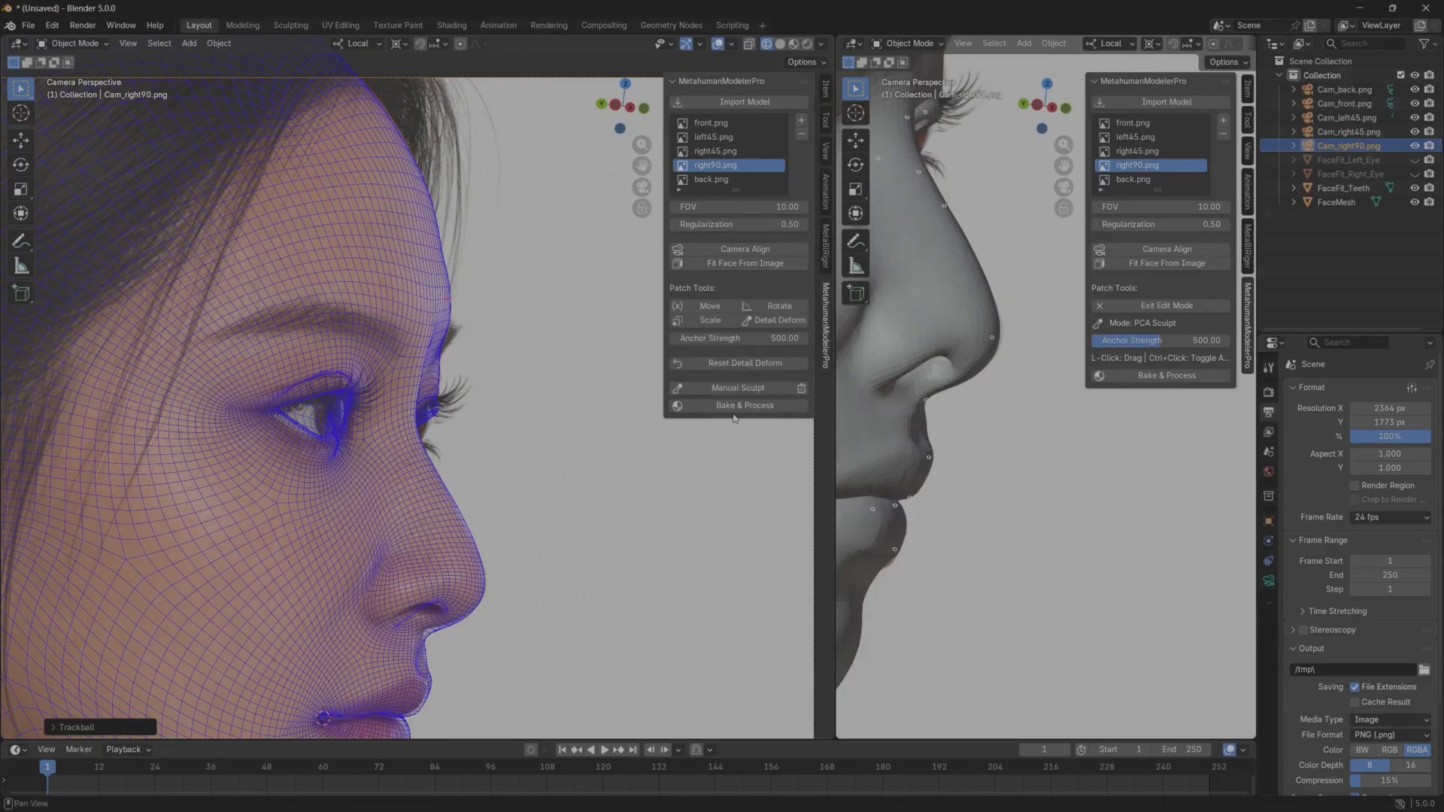
Inspect the whole head in an enlarged solid viewport and switch both views to the front.png camera.
scroll(981, 424, "down", 6)
middle_click_drag(990, 434, 925, 448)
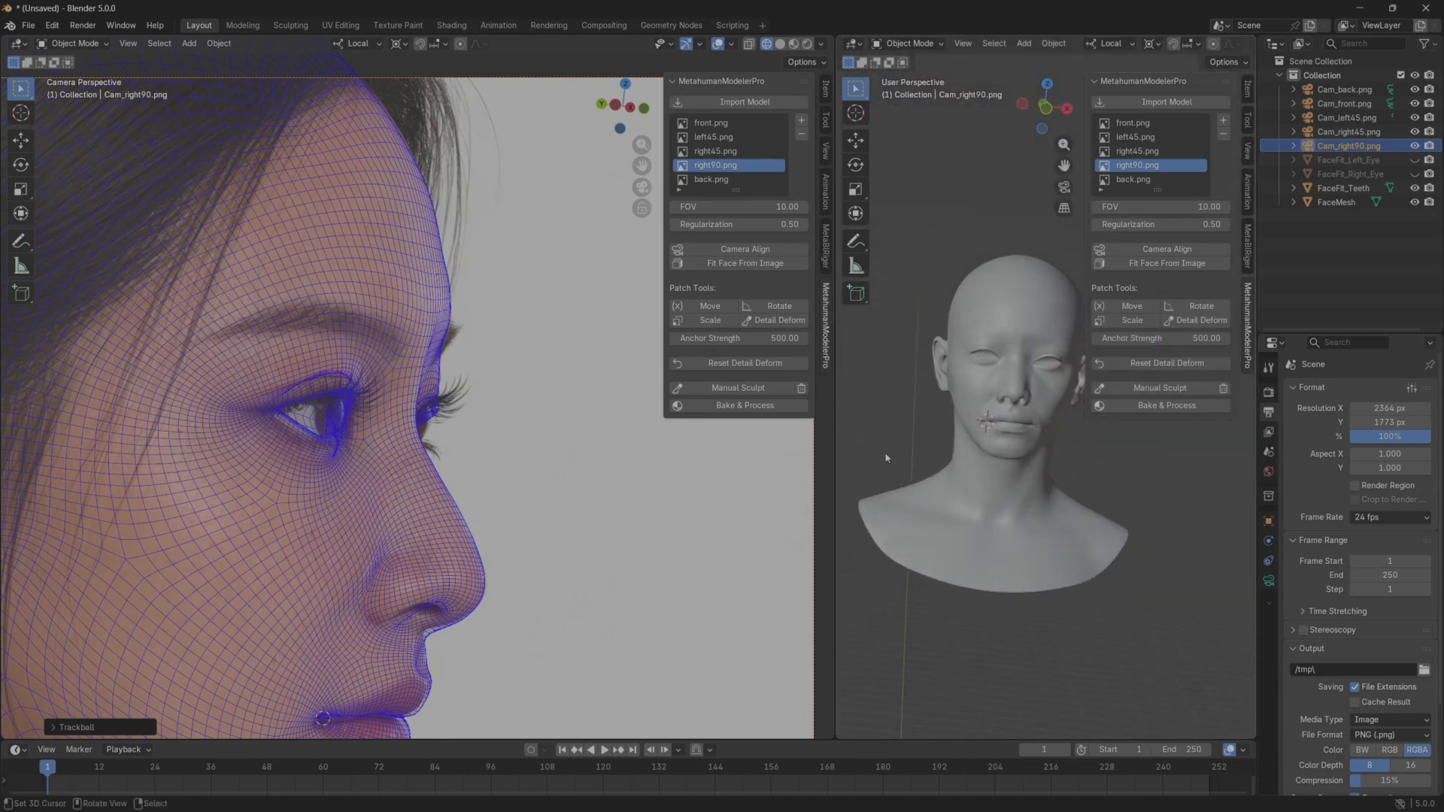
left_click_drag(838, 453, 595, 452)
scroll(802, 428, "up", 3)
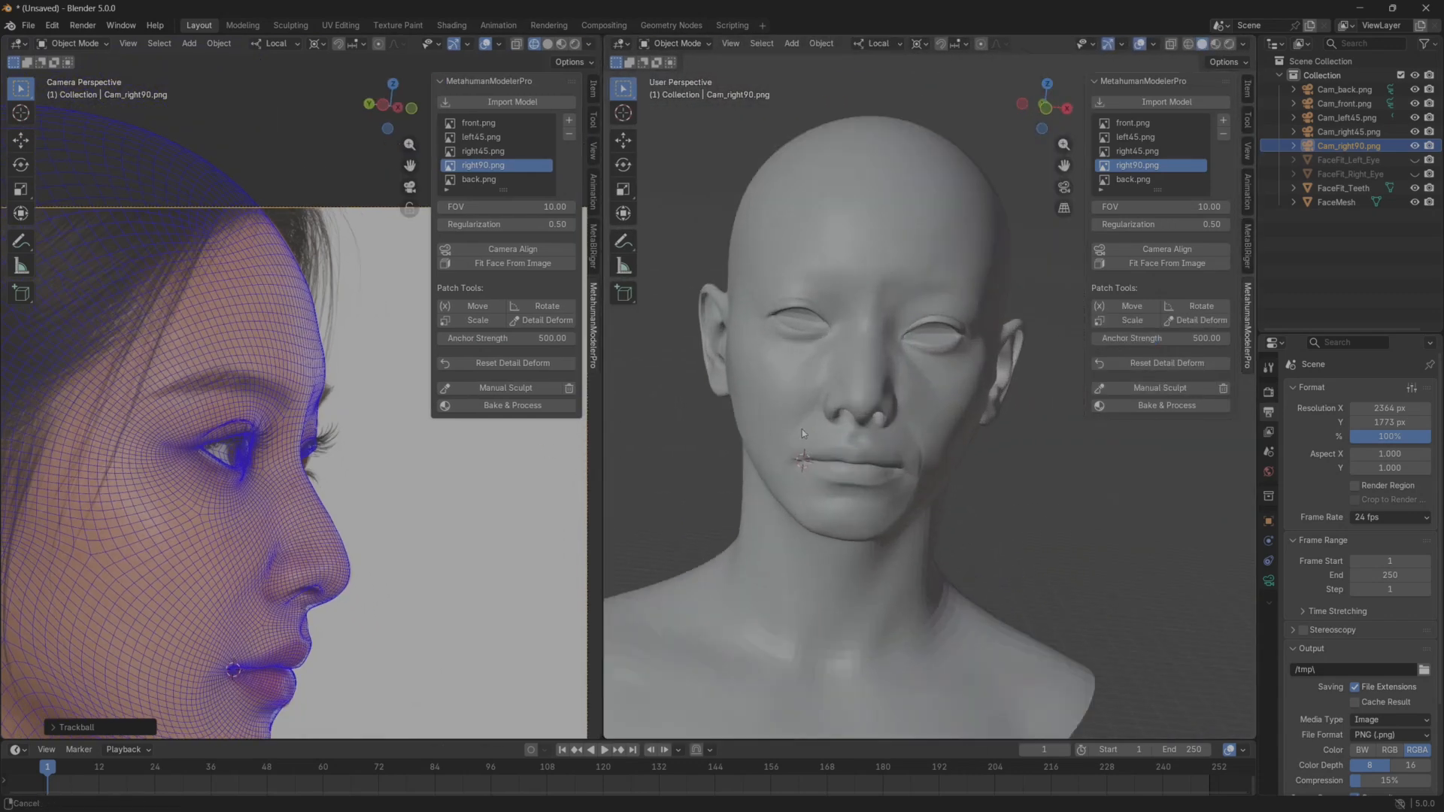
middle_click_drag(802, 429, 741, 395)
left_click(489, 122)
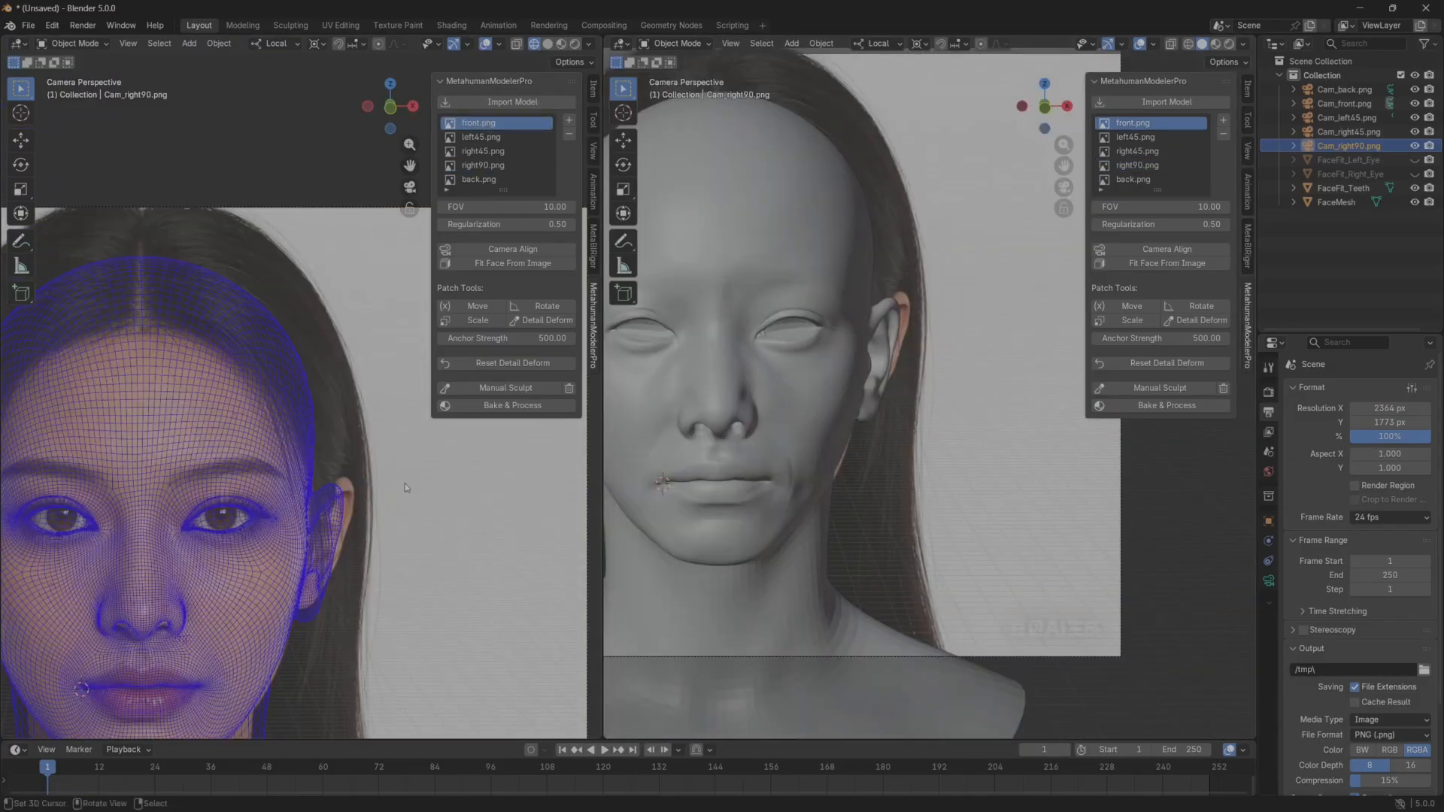
left_click_drag(607, 444, 685, 444)
scroll(342, 478, "up", 3)
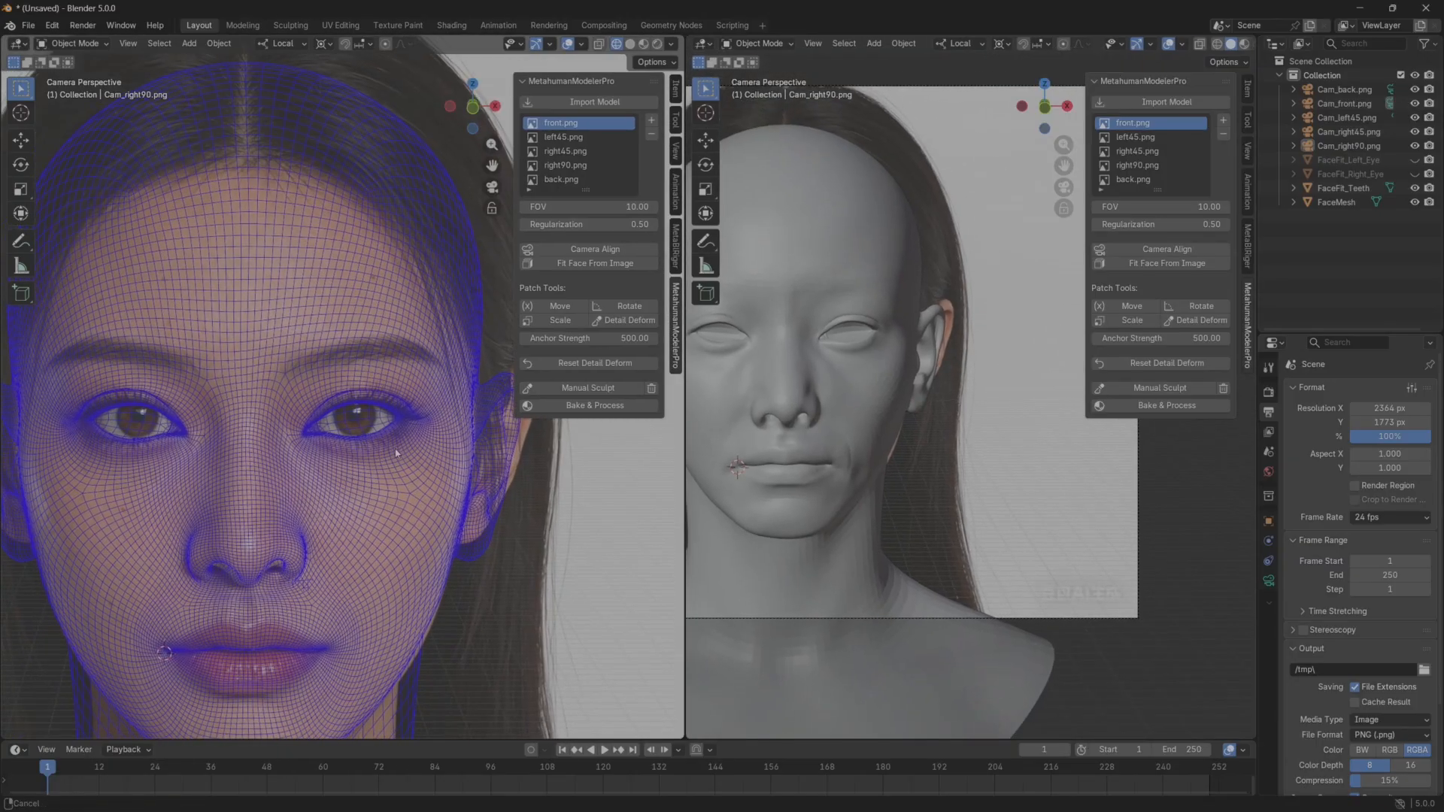
Hide FaceMesh to examine the front reference face up close, and show the mesh again.
left_click(1415, 203)
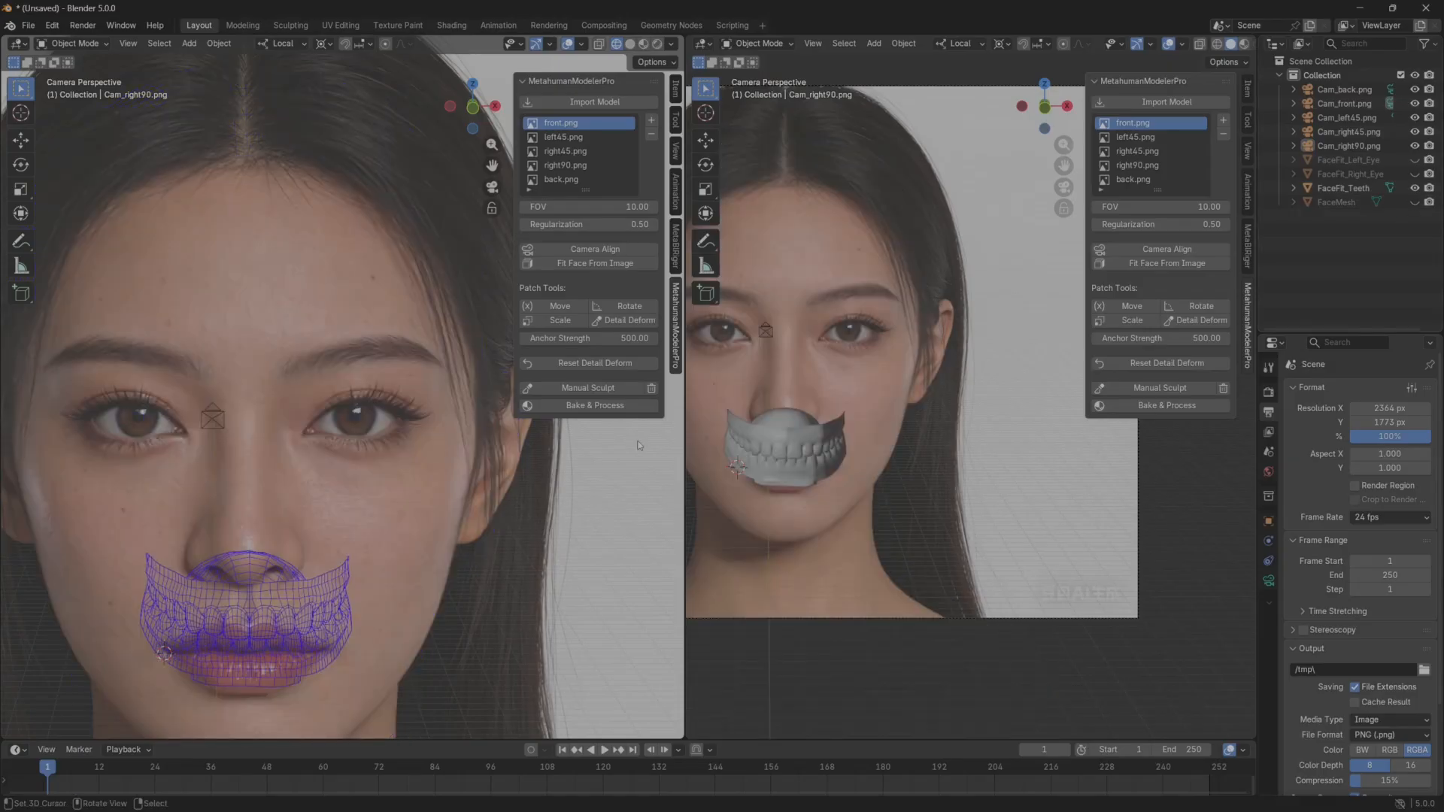
scroll(149, 427, "up", 2)
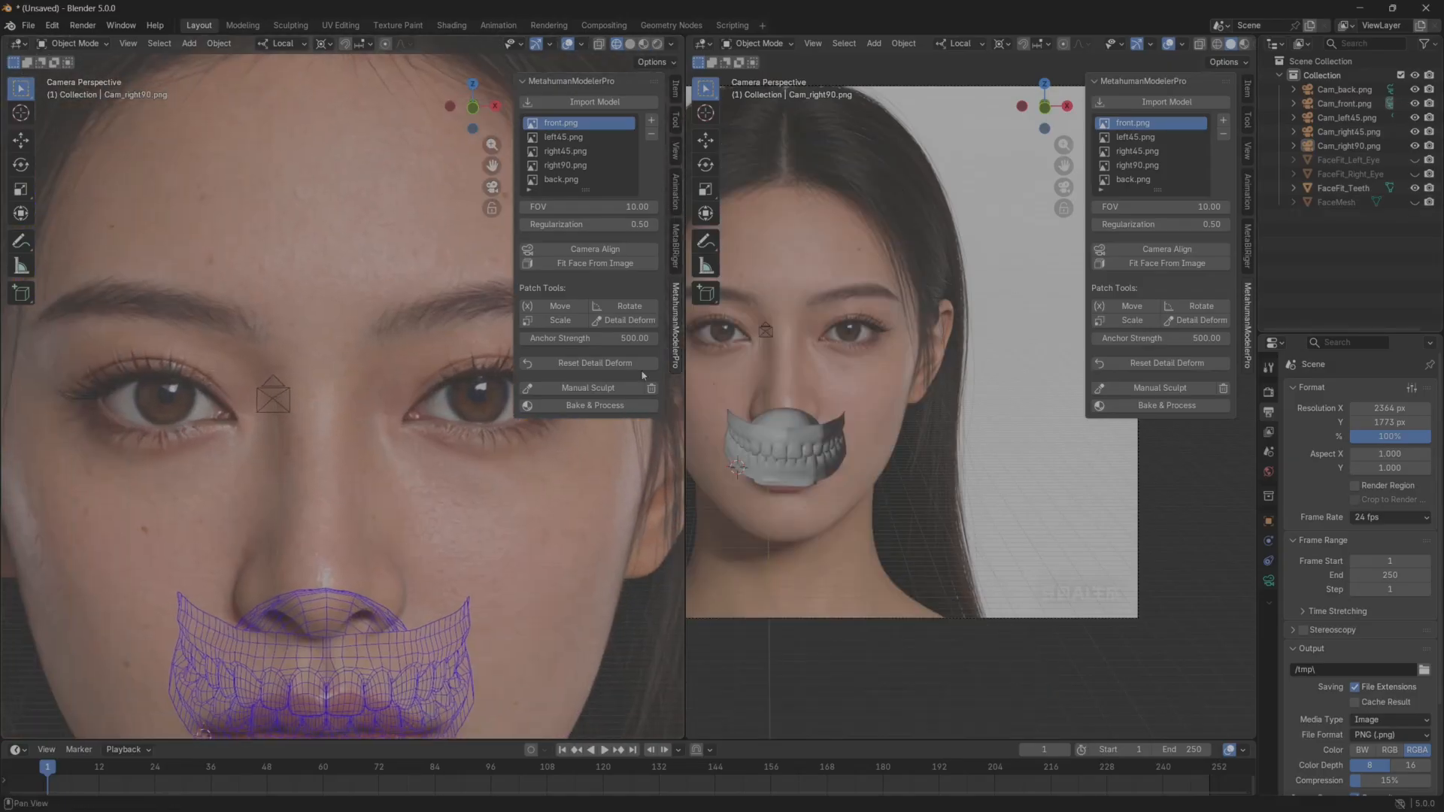
scroll(833, 364, "up", 3)
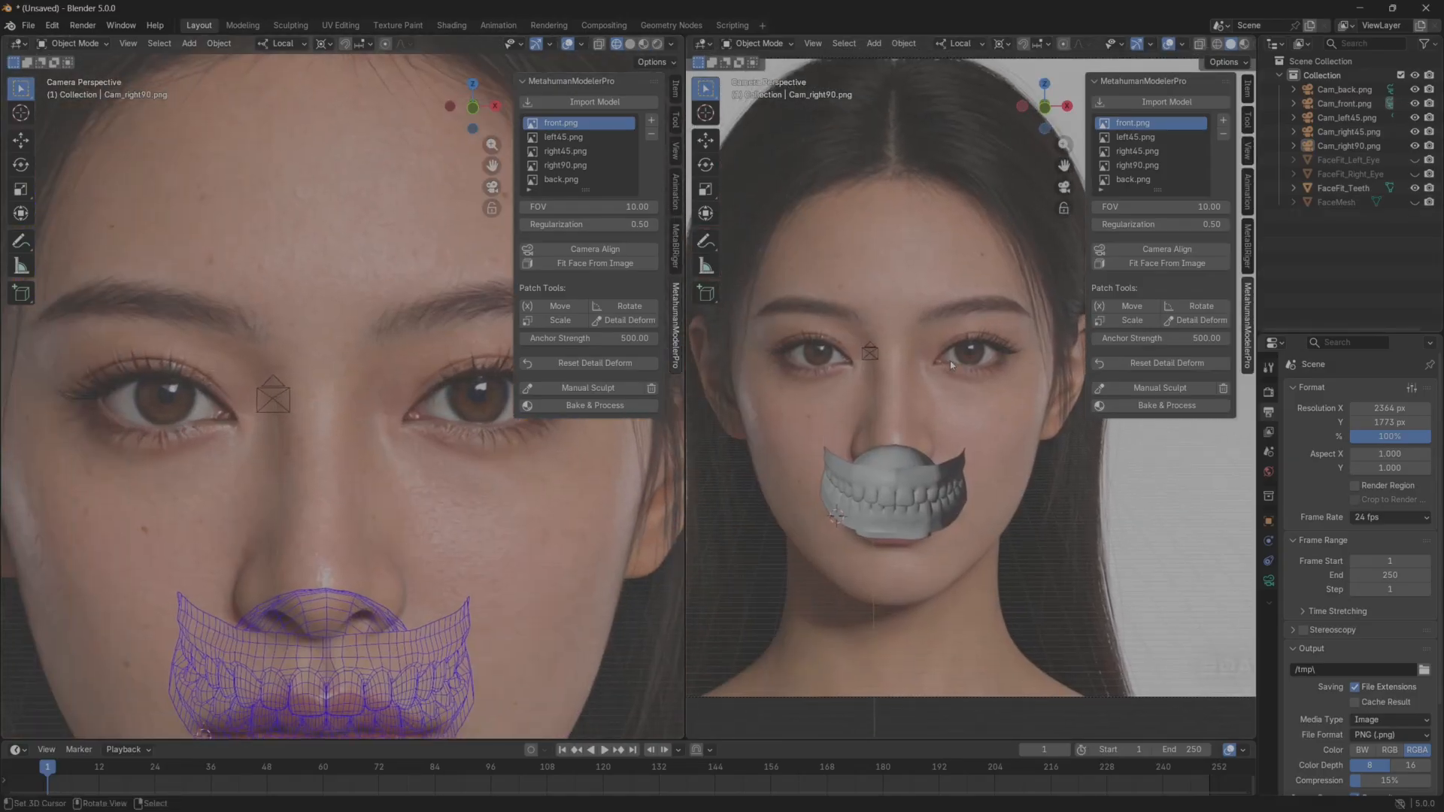
left_click(1417, 203)
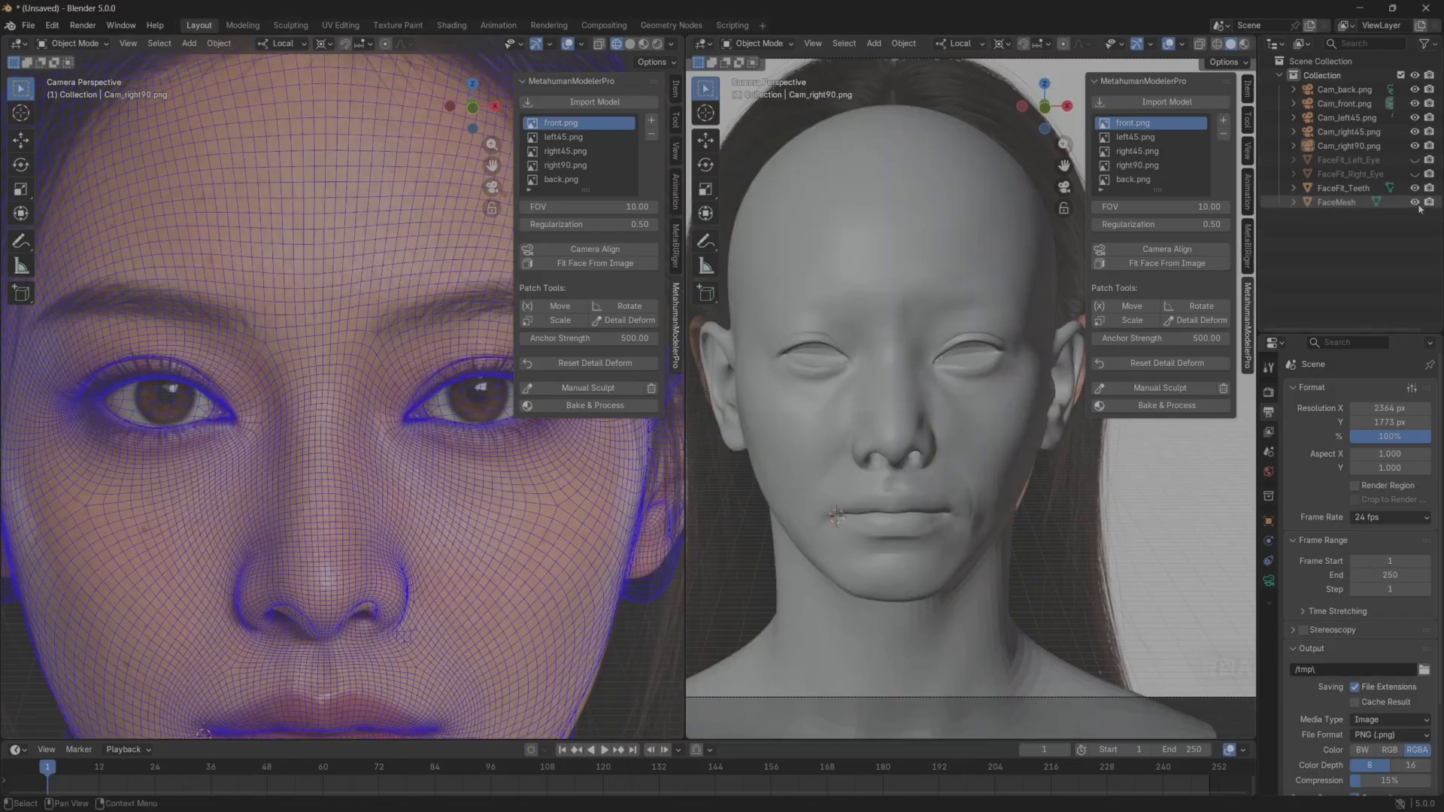
scroll(263, 399, "up", 3)
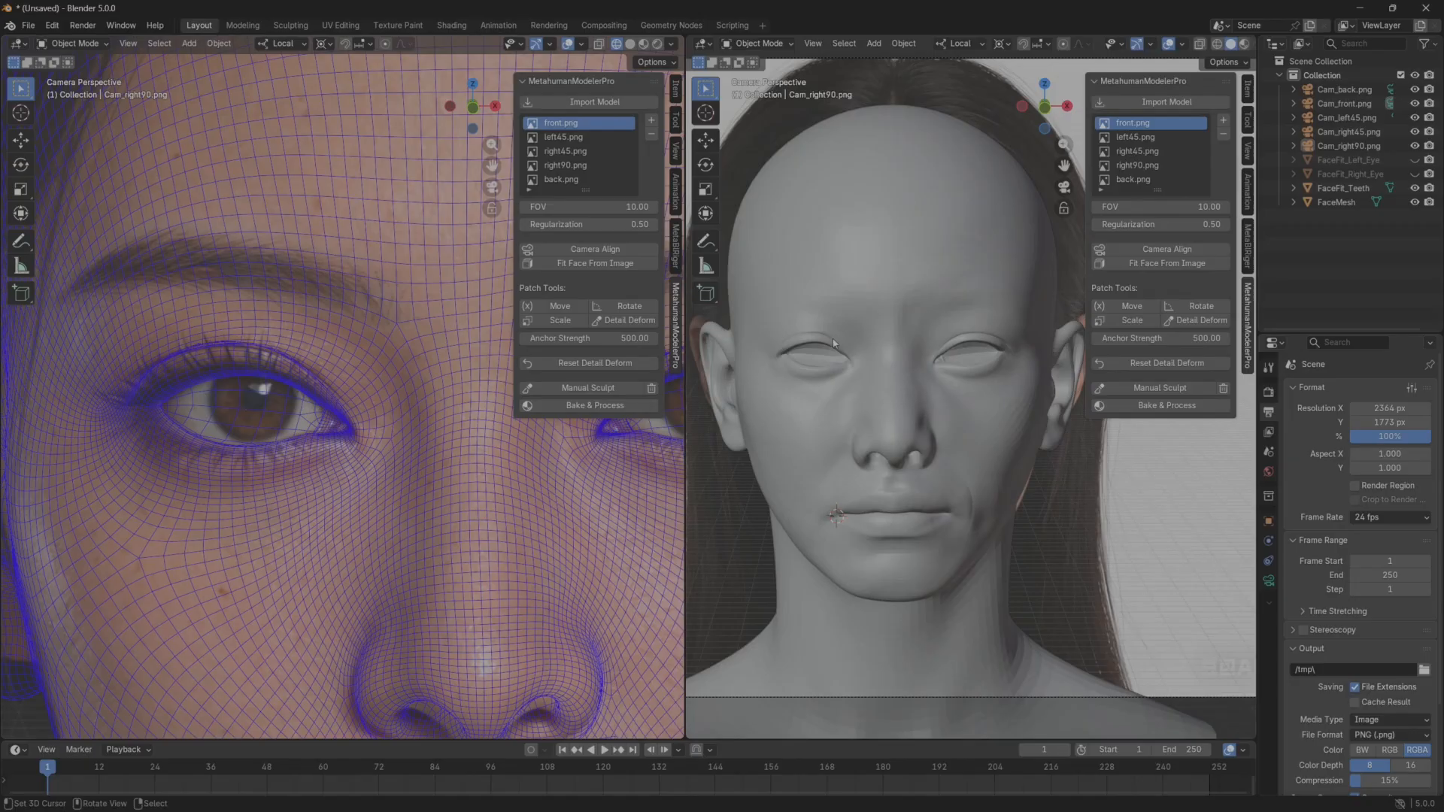
Toggle FaceMesh visibility repeatedly to compare the modelled eye shape with the front reference.
middle_click_drag(833, 338, 895, 403)
scroll(919, 391, "up", 8)
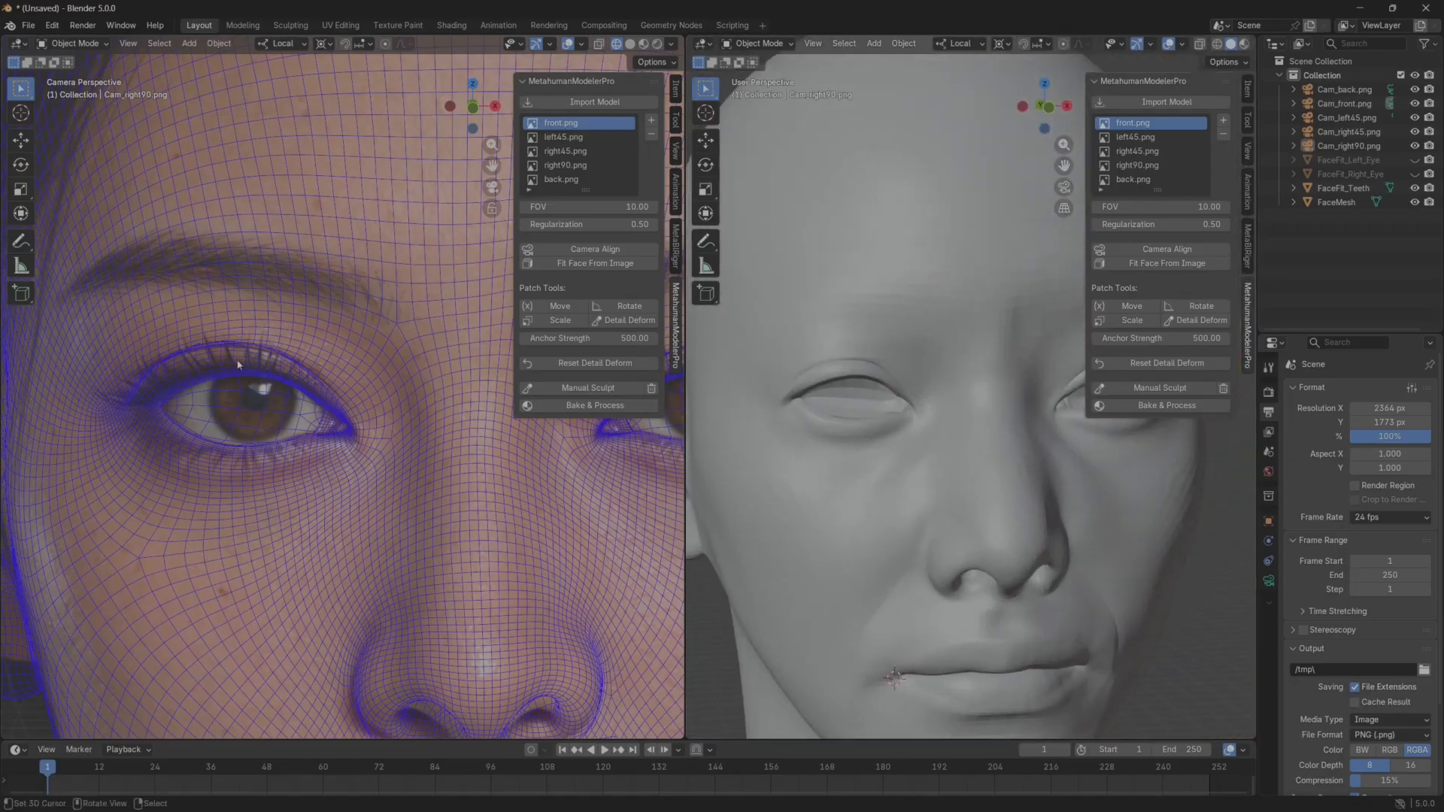
left_click(1414, 202)
left_click(1414, 202)
left_click(1414, 203)
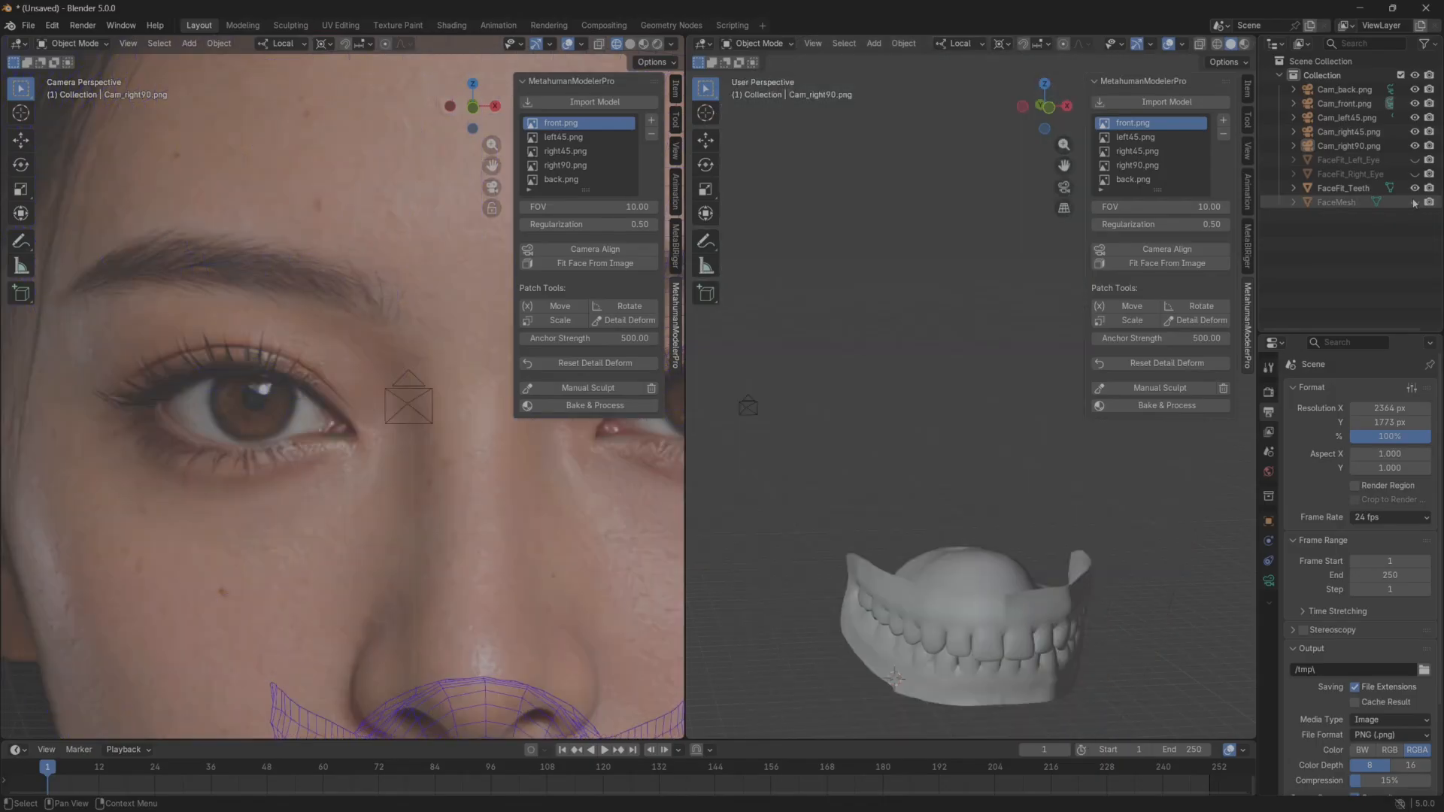
left_click(1414, 202)
left_click(1414, 202)
left_click(1415, 202)
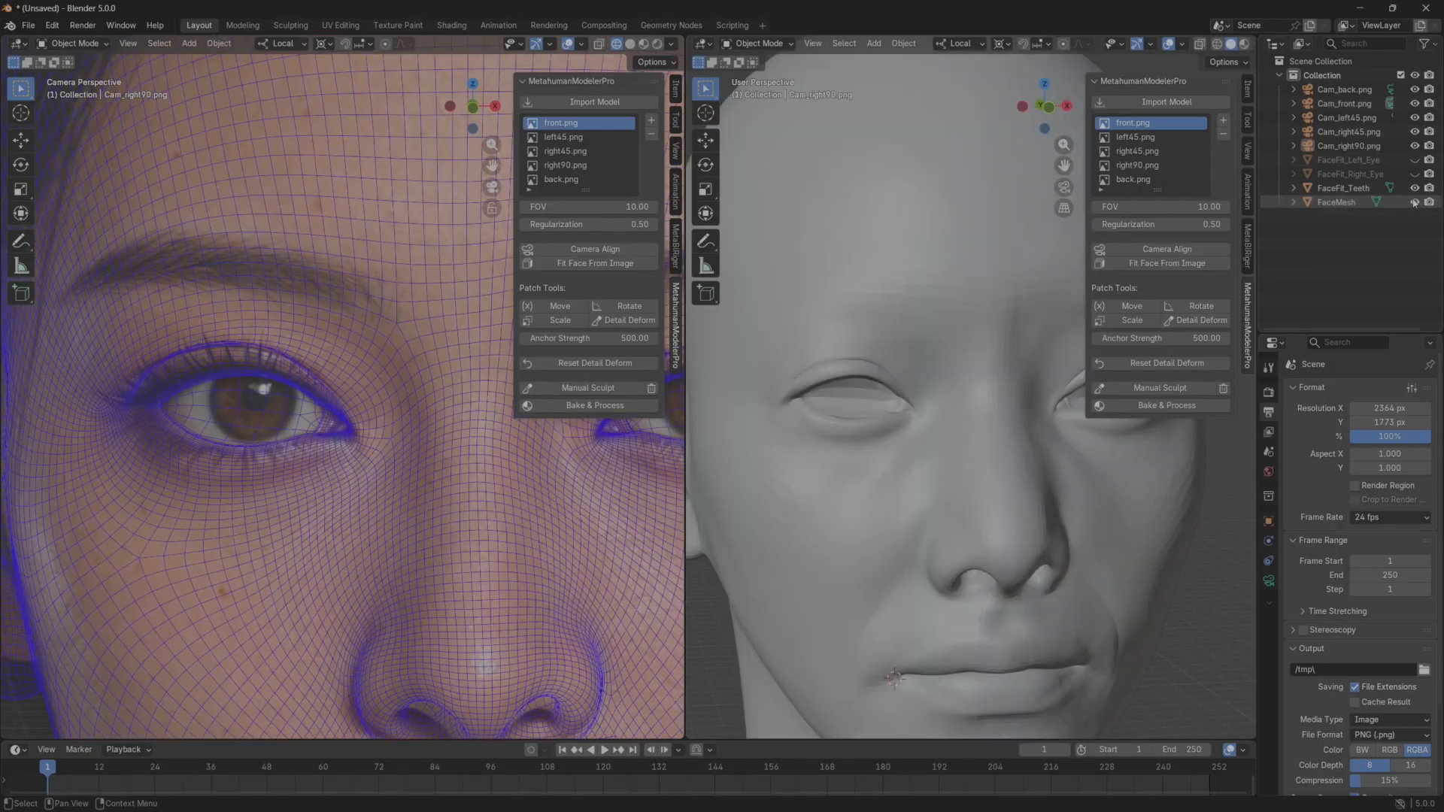
left_click(1415, 202)
left_click(1414, 203)
left_click(1414, 202)
left_click(1414, 202)
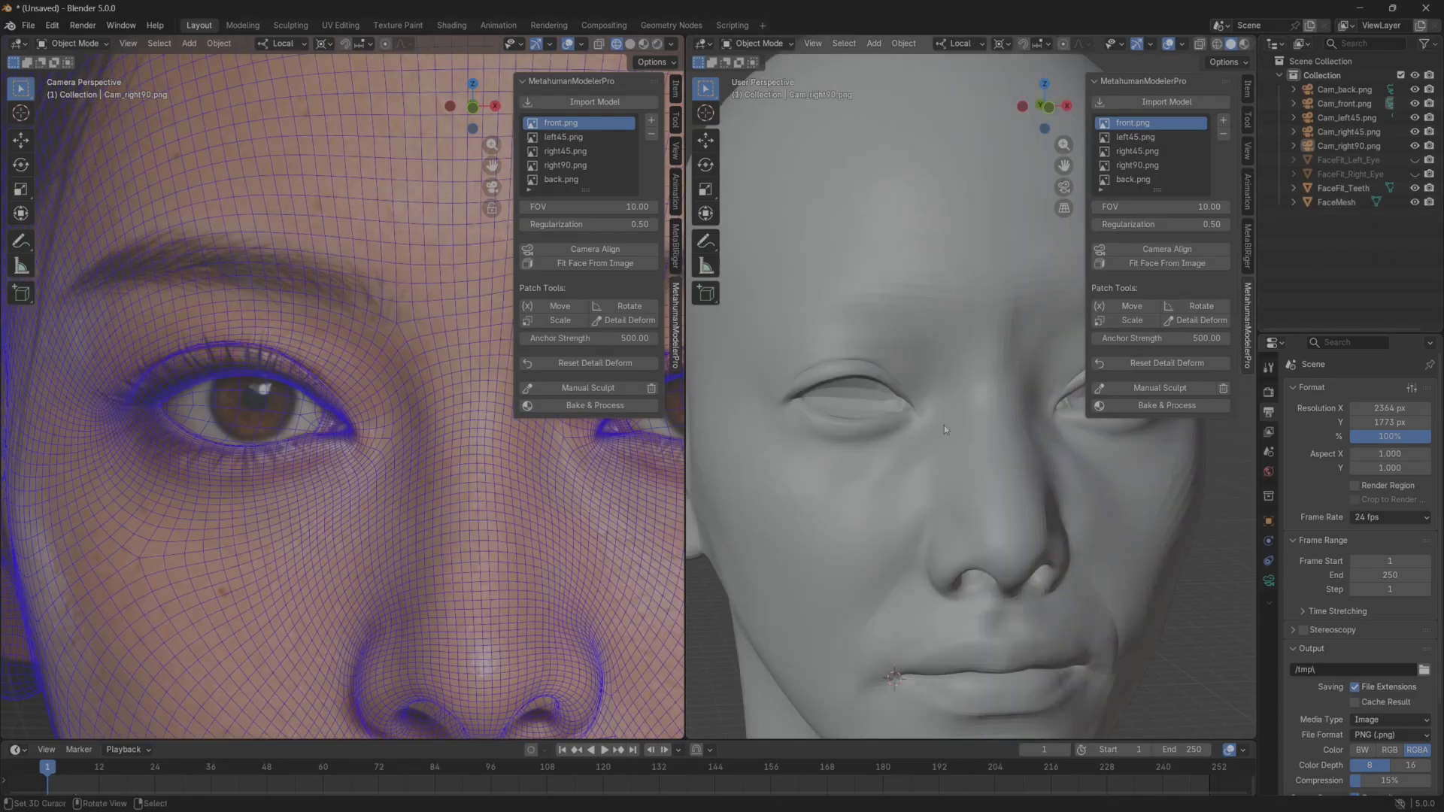
Start Manual Sculpt in the solid viewport and nudge the control point above the head's right upper eyelid.
middle_click_drag(945, 426, 885, 420)
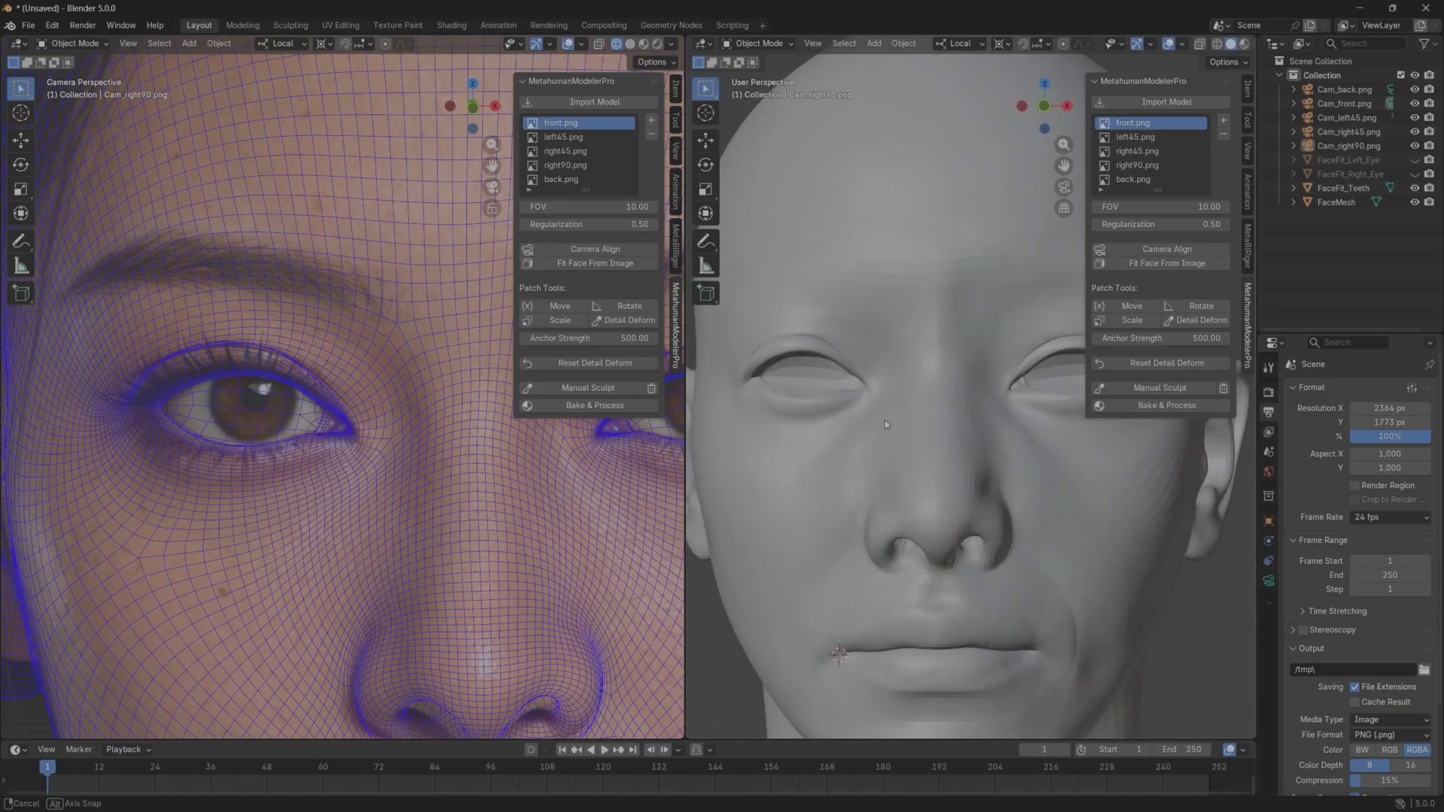
left_click(1154, 388)
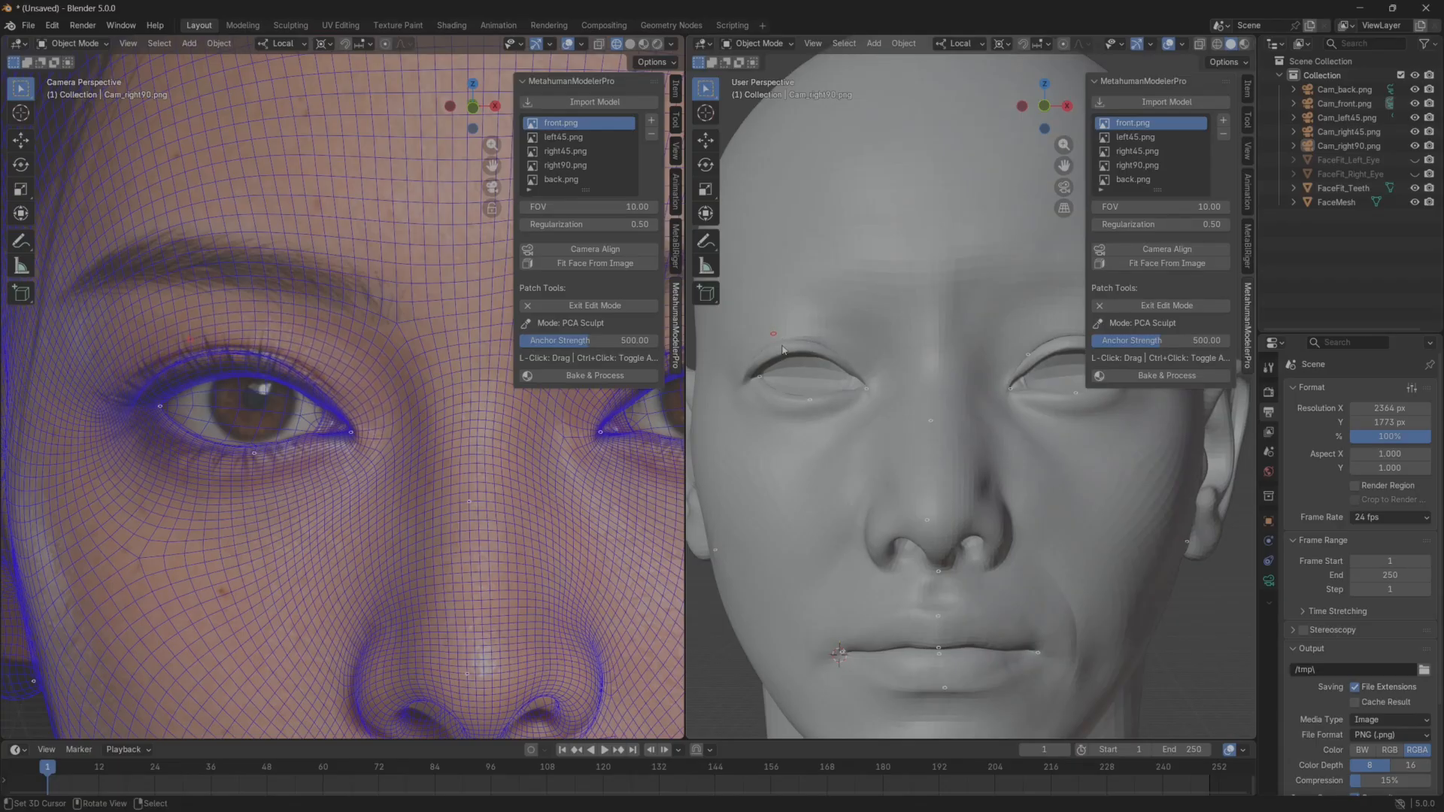
left_click_drag(782, 346, 778, 352)
Nudge the outer corner of the head's right eye inward with the PCA Sculpt control points.
middle_click_drag(951, 397, 1013, 397)
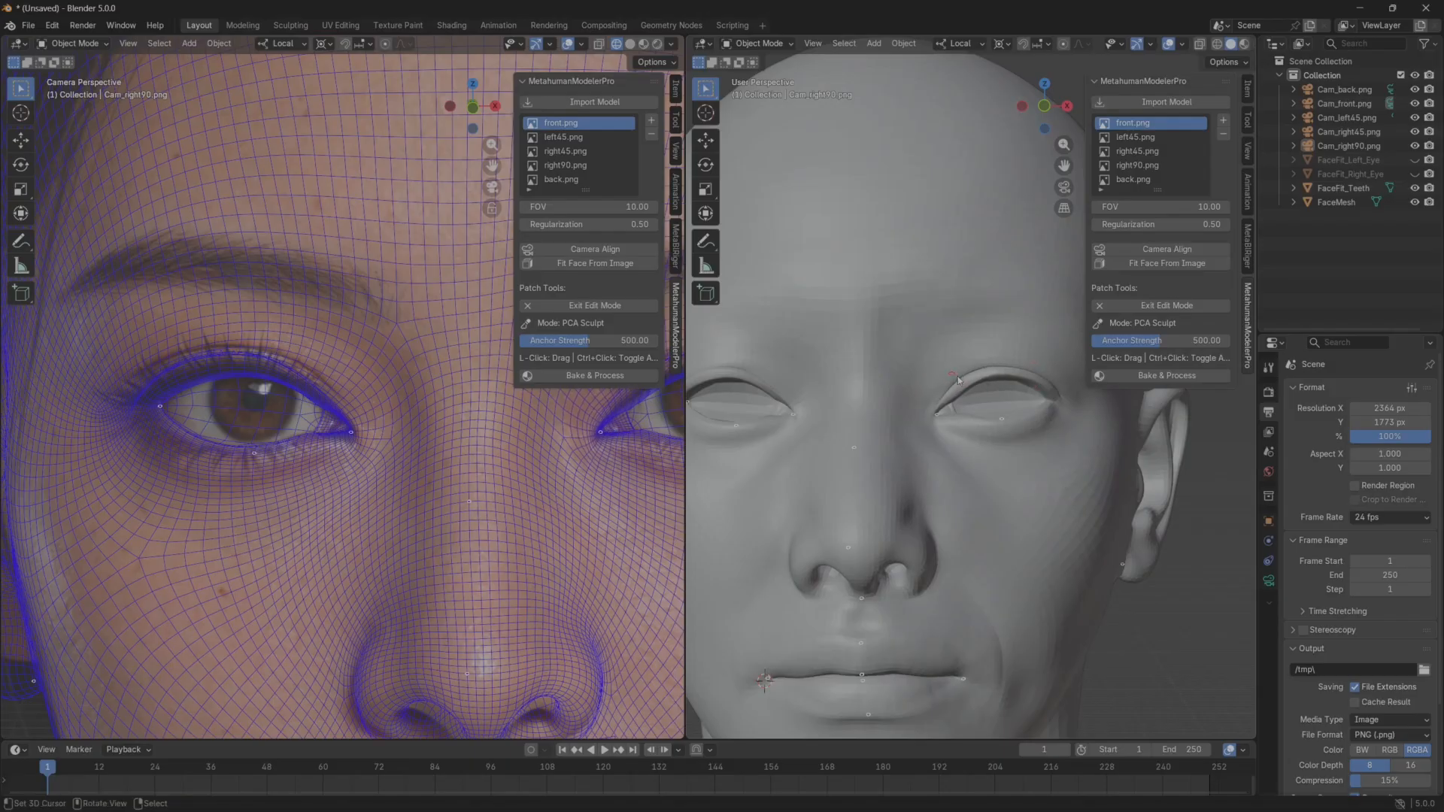
middle_click_drag(872, 419, 921, 451, "shift")
middle_click_drag(793, 451, 864, 478, "shift")
scroll(864, 478, "up", 3)
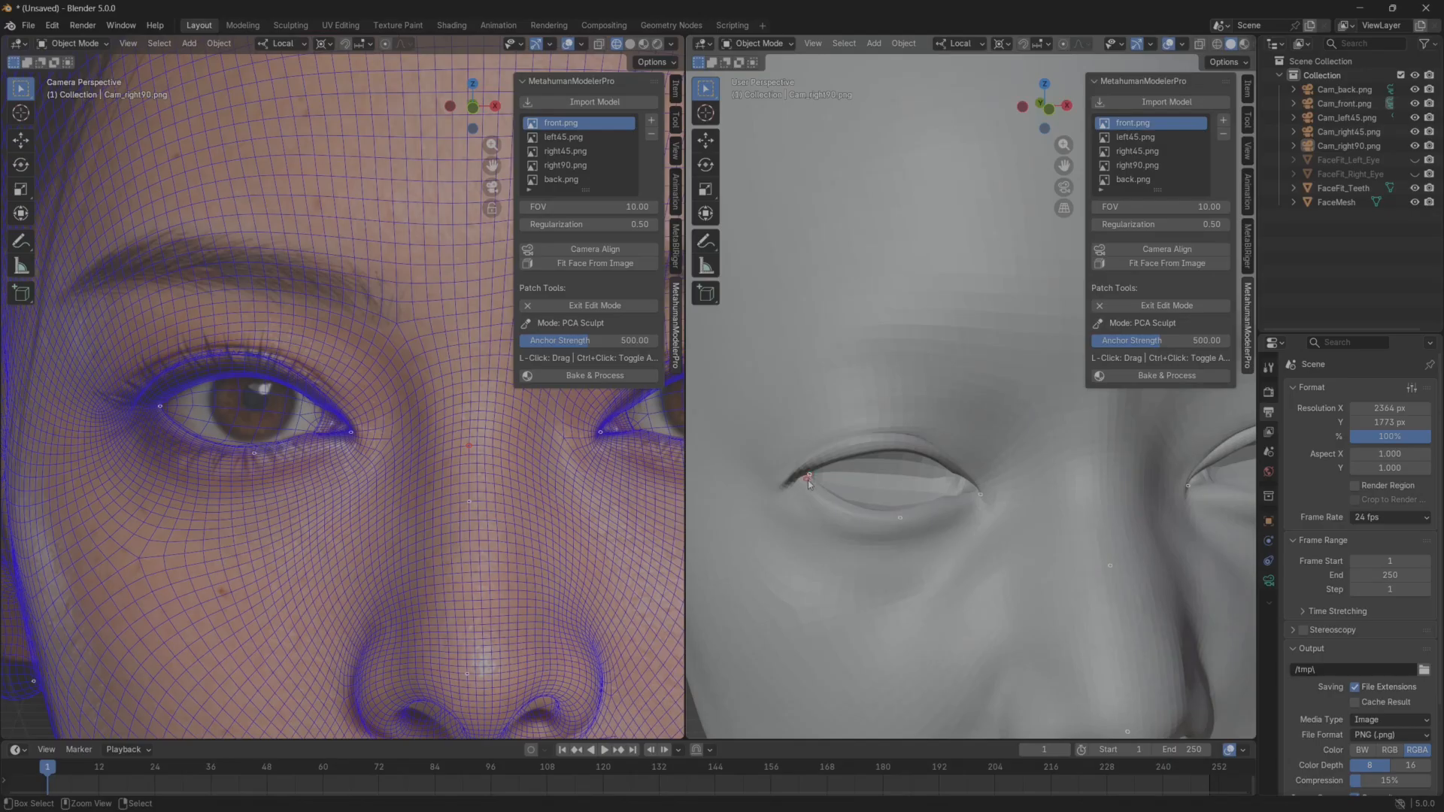
scroll(827, 481, "up", 2)
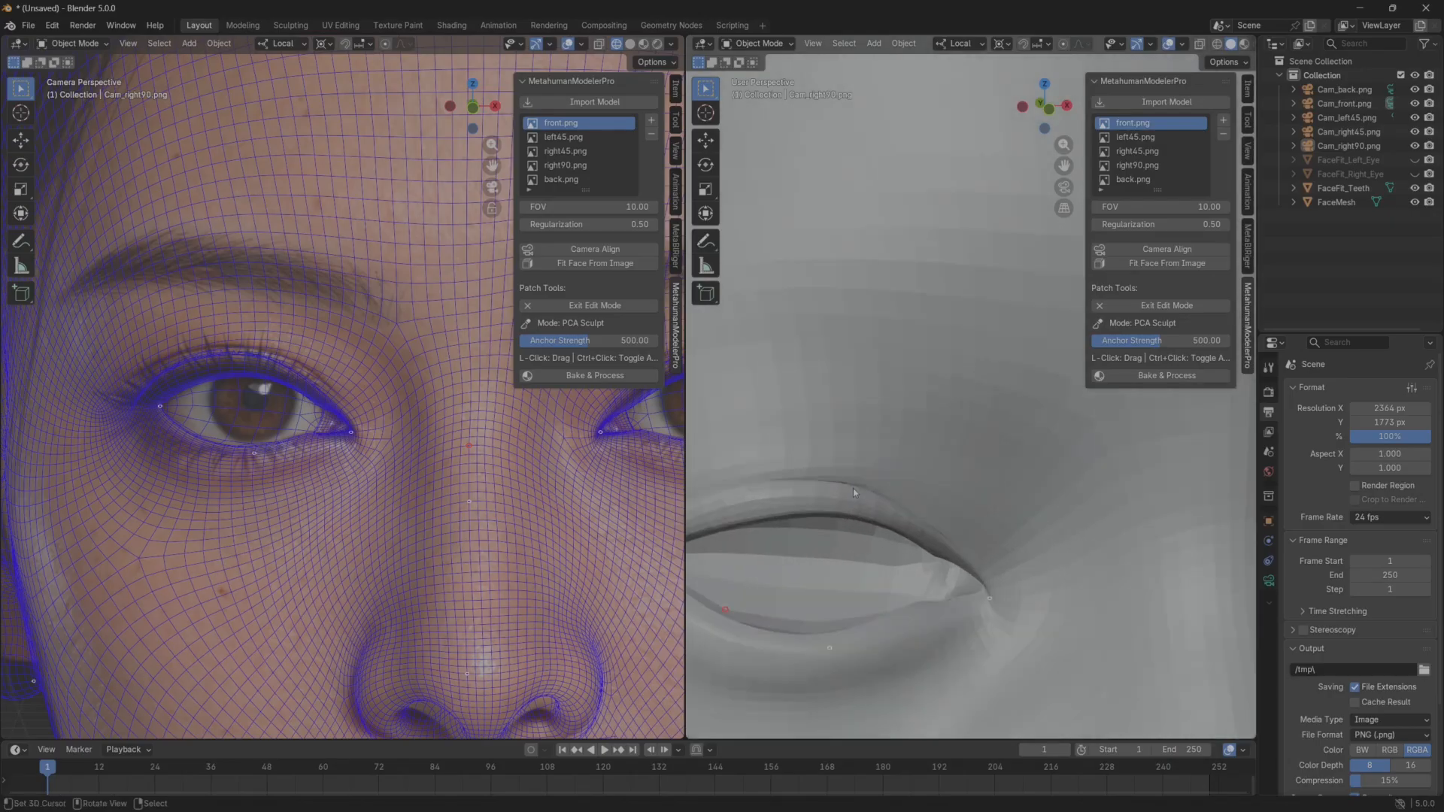
scroll(837, 493, "up", 3)
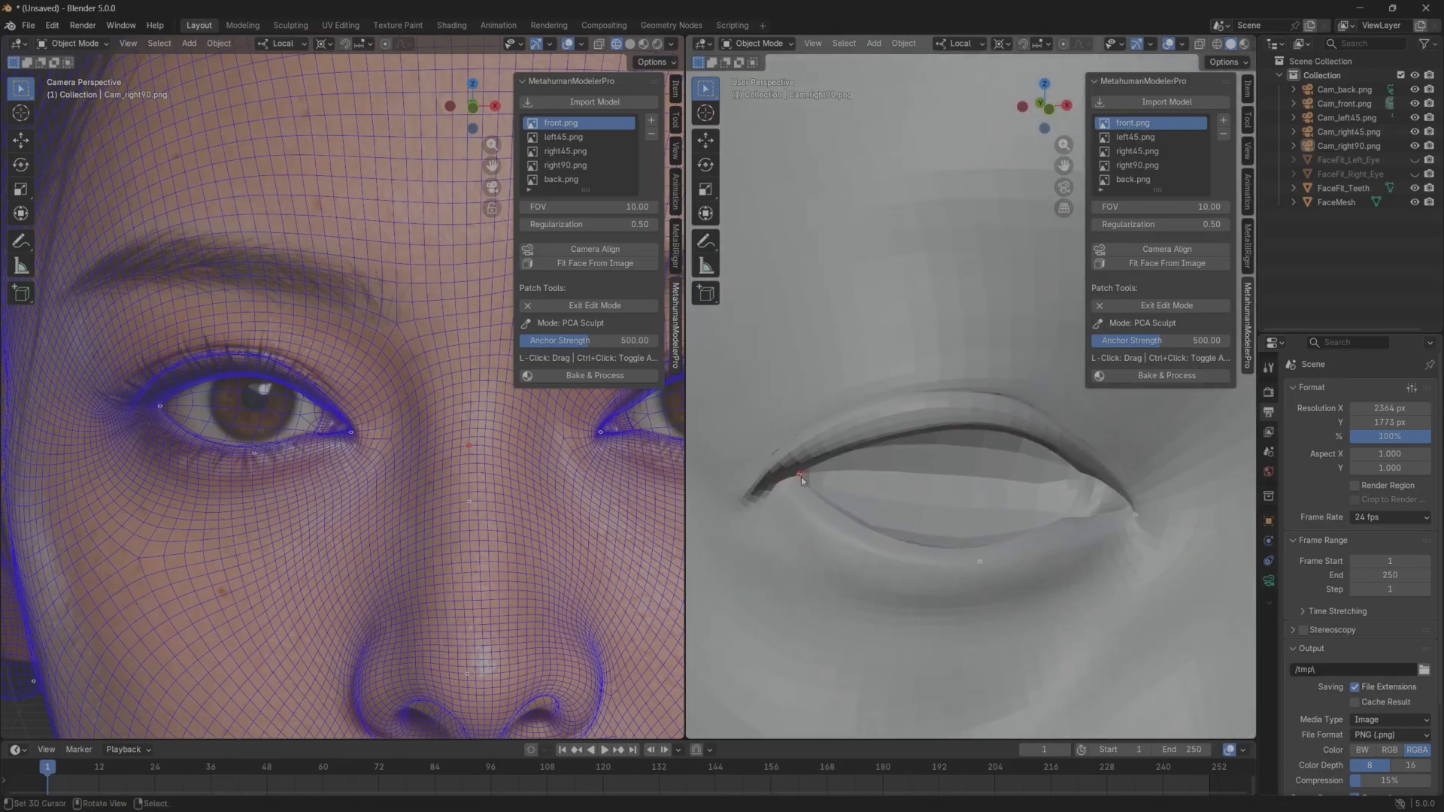
scroll(827, 478, "up", 5)
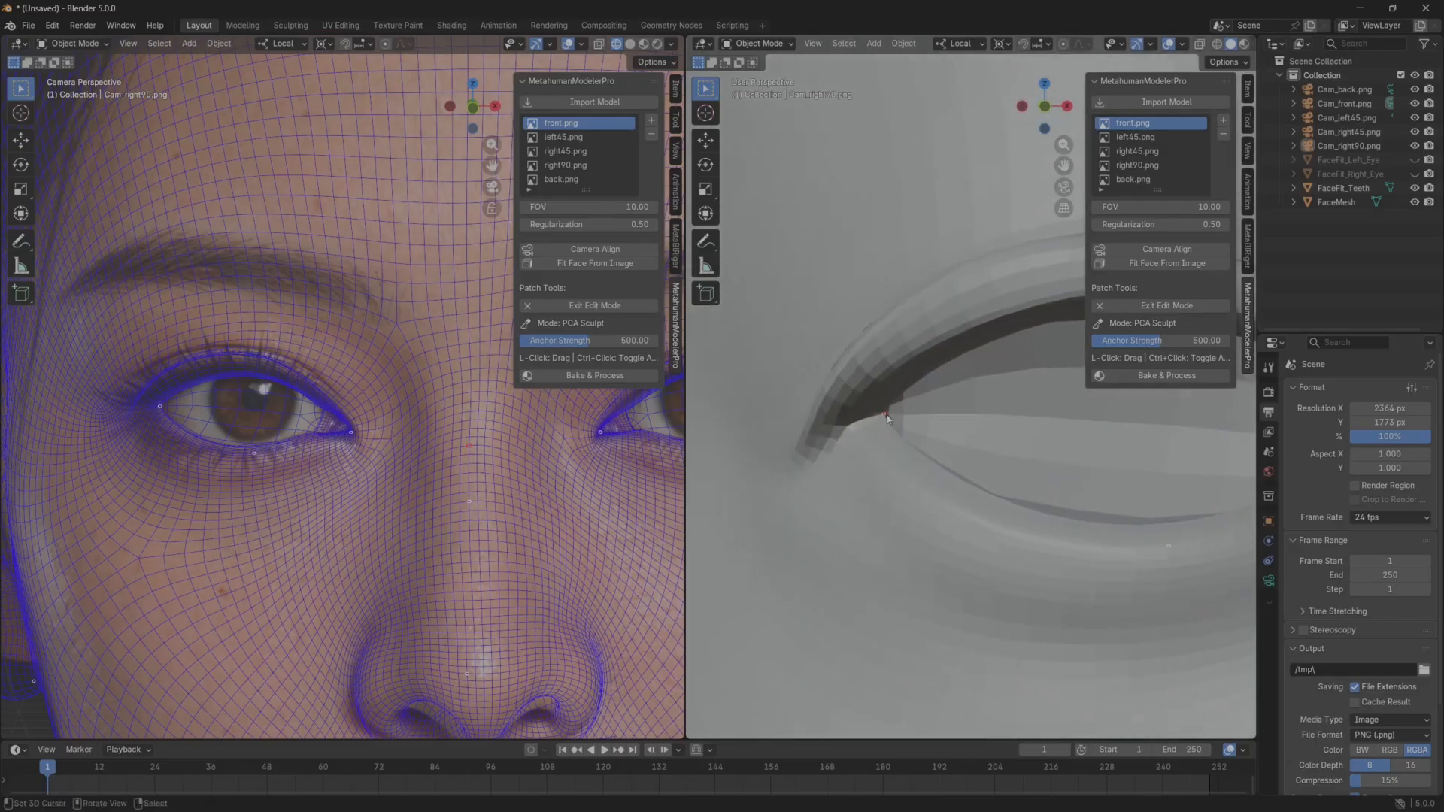
left_click(885, 415, "ctrl")
Adjust the upper eyelid fold above the outer corner of the head's right eye and exit Manual Sculpt.
left_click_drag(839, 320, 860, 323)
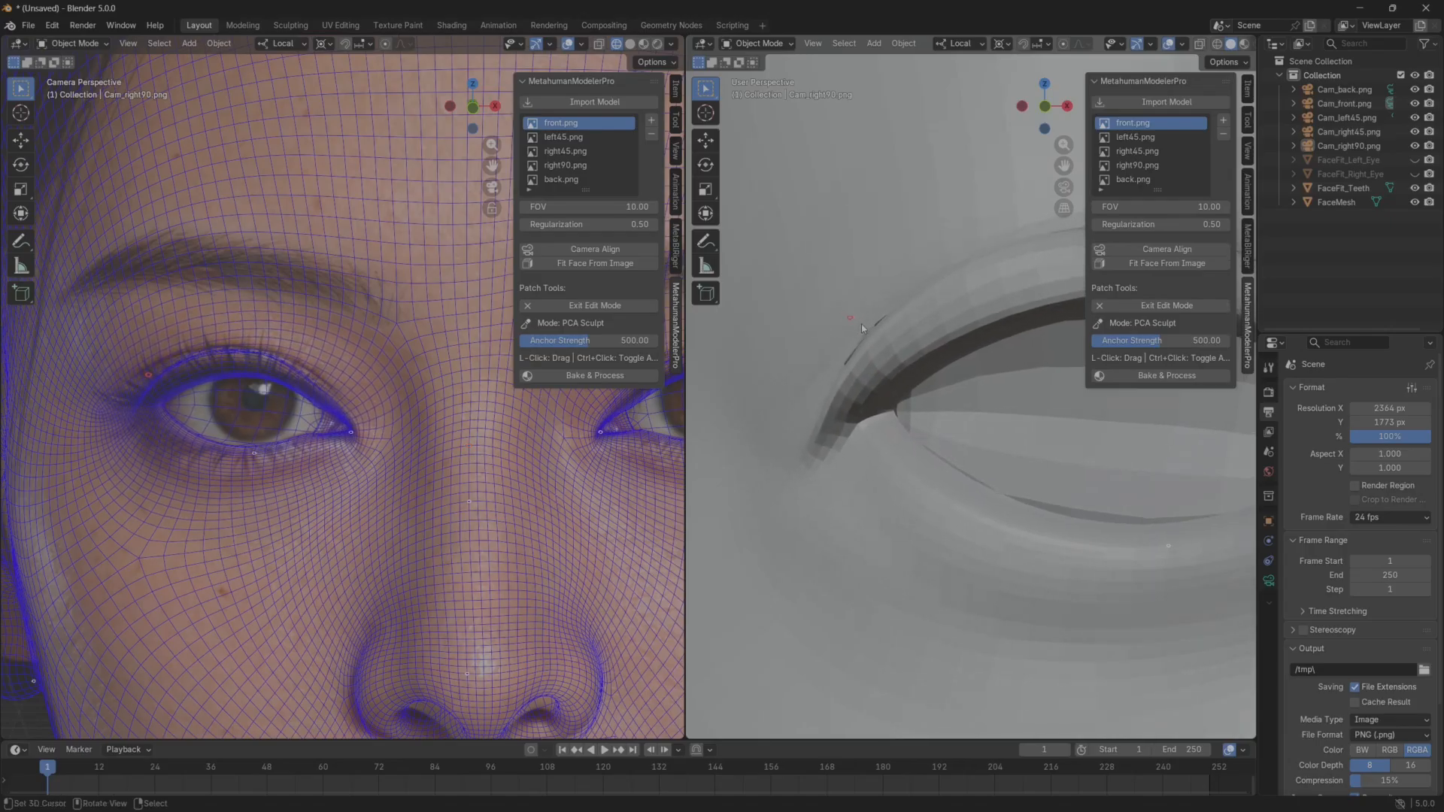
scroll(1000, 427, "down", 4)
middle_click_drag(1001, 432, 800, 416)
scroll(964, 394, "down", 4)
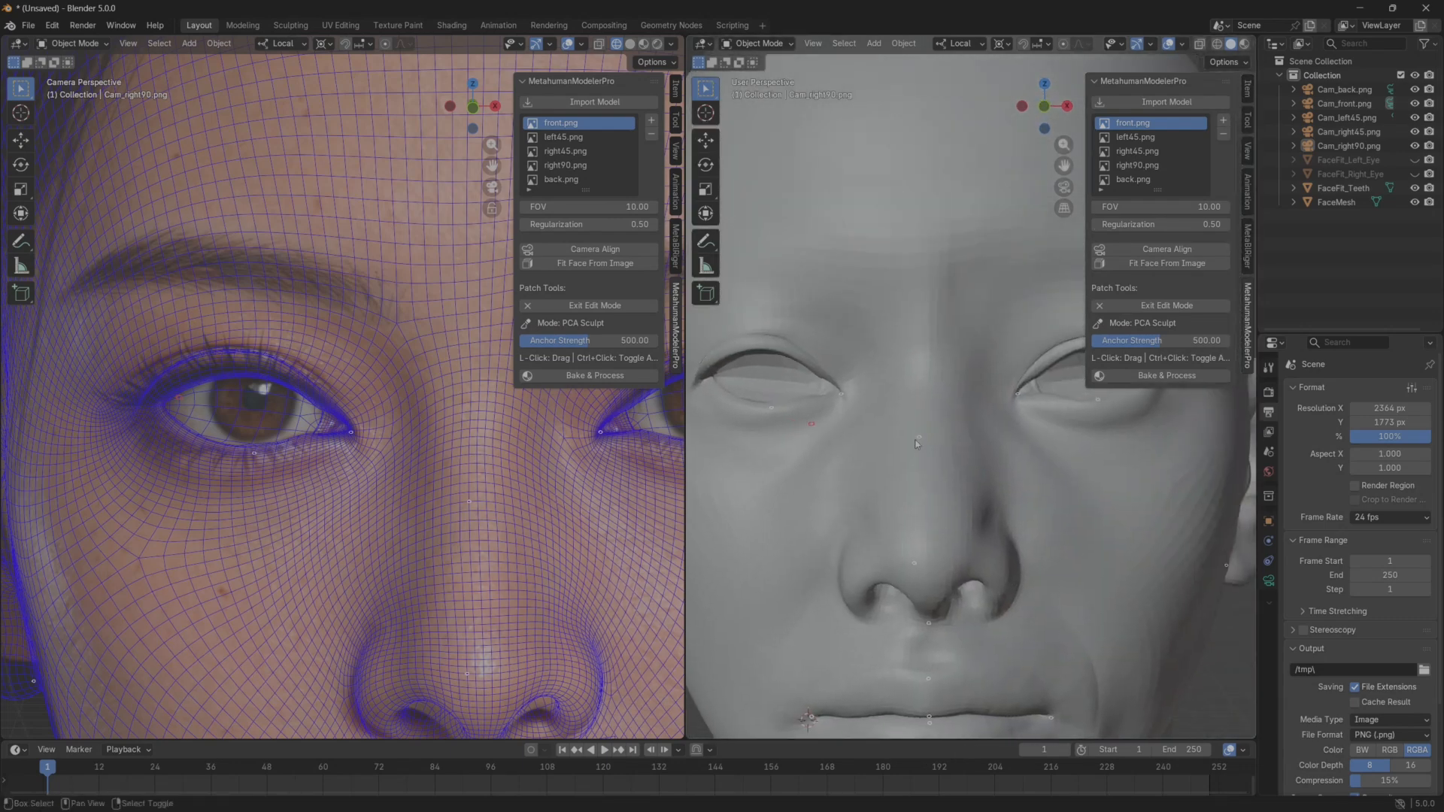
scroll(937, 449, "down", 2)
middle_click_drag(937, 449, 927, 445)
scroll(843, 404, "up", 2)
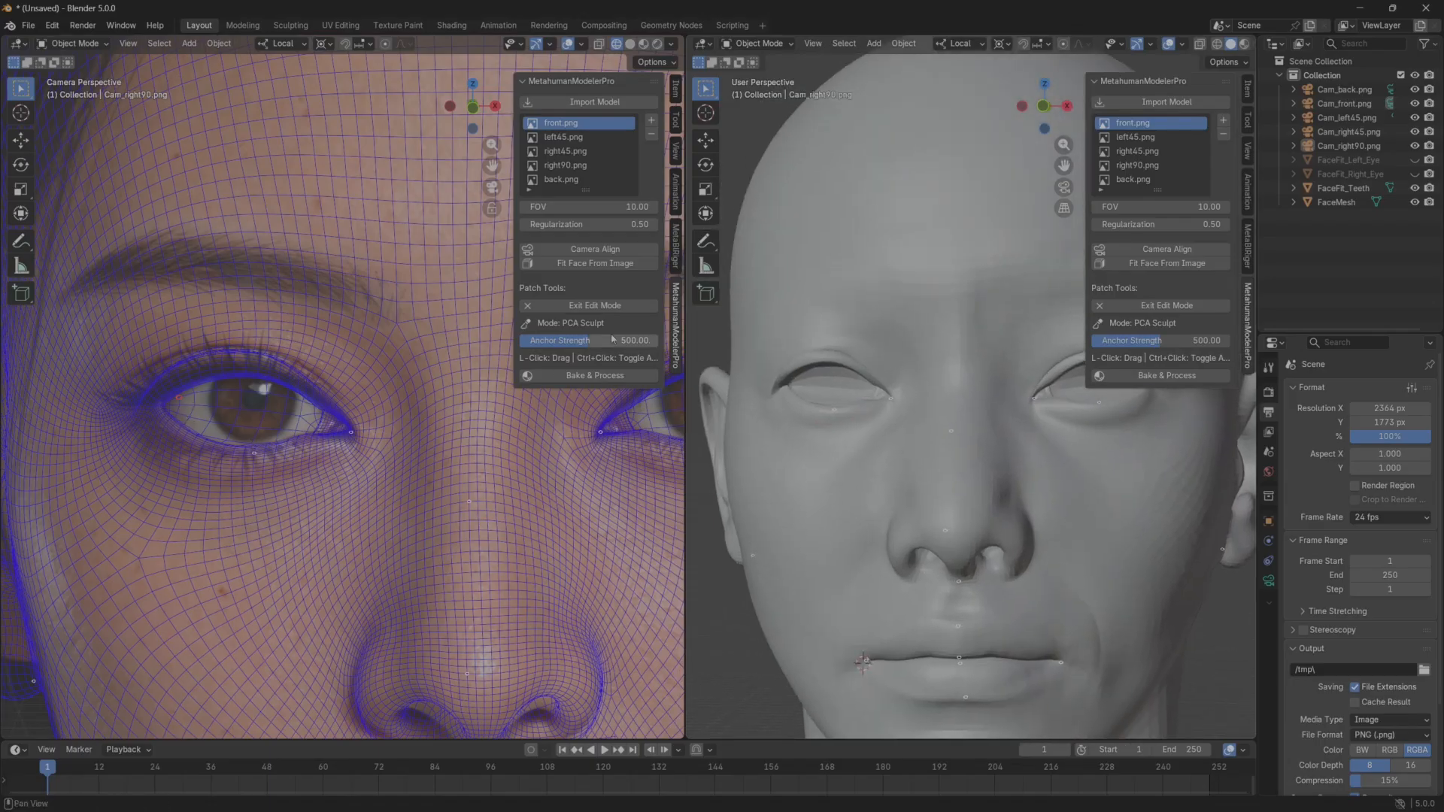
left_click(590, 308)
middle_click_drag(812, 462, 738, 461)
scroll(874, 454, "down", 2)
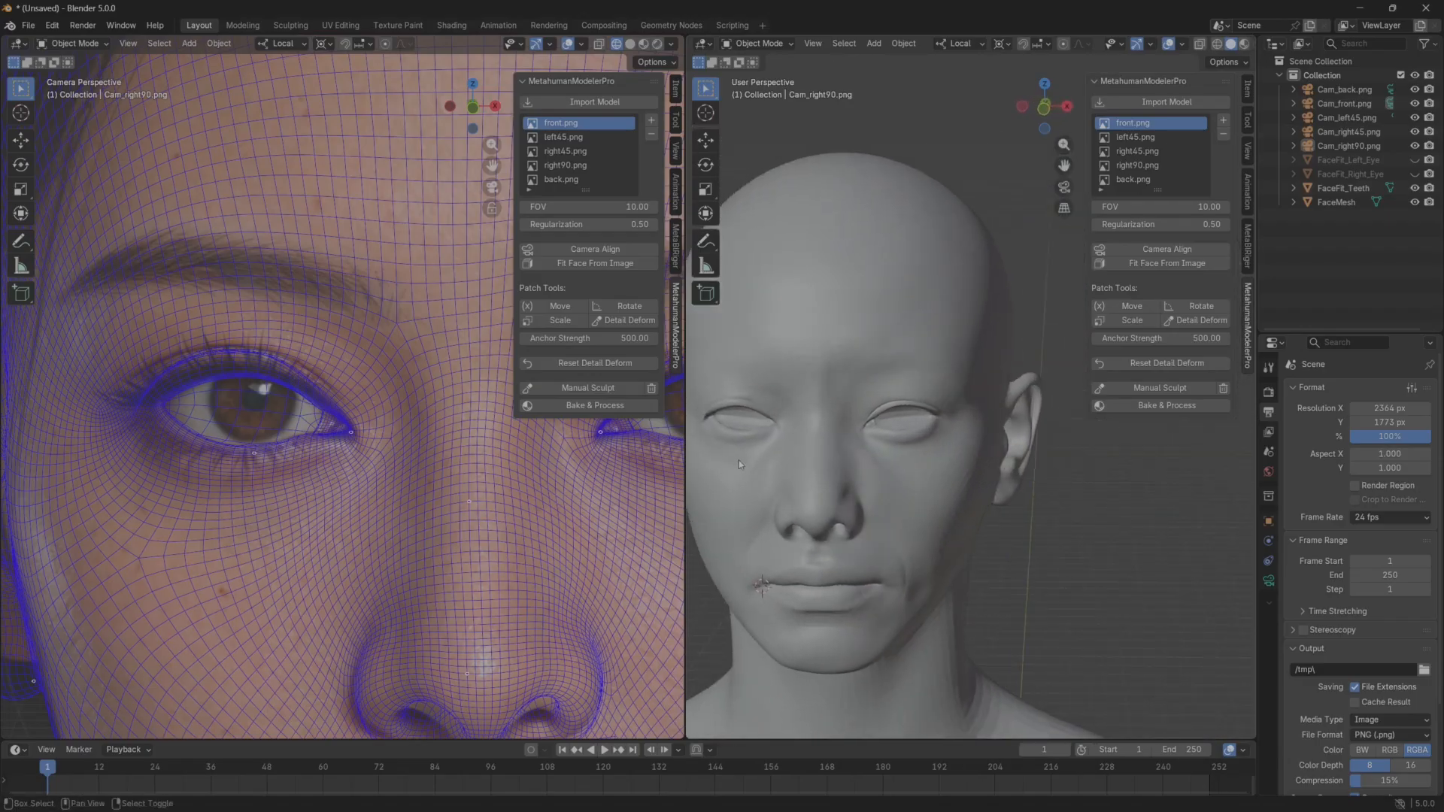
Restart Manual Sculpt in the solid viewport and nudge the upper eyelid crease of the head's right eye.
scroll(876, 503, "up", 6)
middle_click_drag(876, 504, 867, 458)
scroll(815, 484, "up", 2)
scroll(874, 459, "up", 1)
left_click(1159, 387)
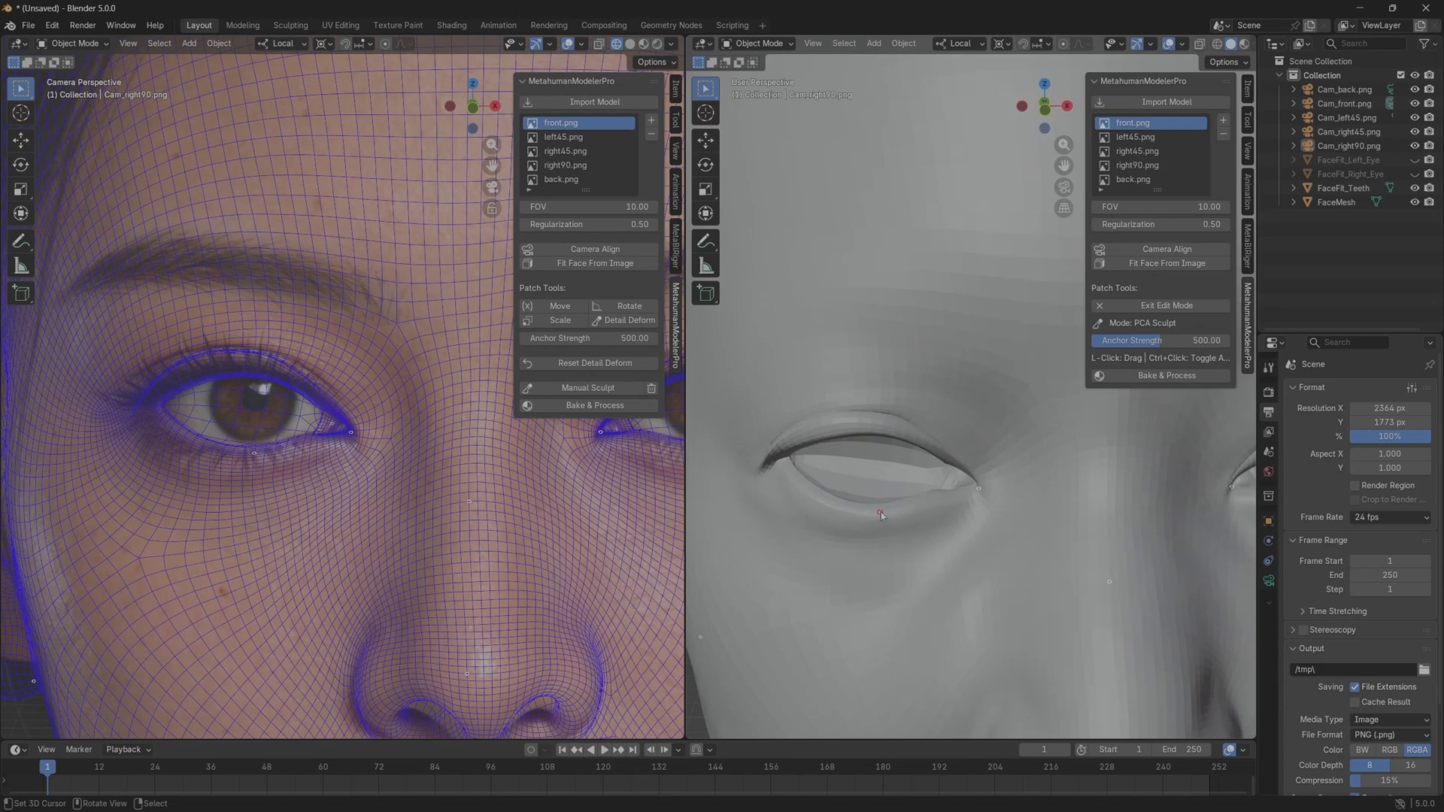
mouse_move(815, 406)
left_mouse_down()
mouse_move(810, 395)
mouse_move(816, 408)
left_mouse_up()
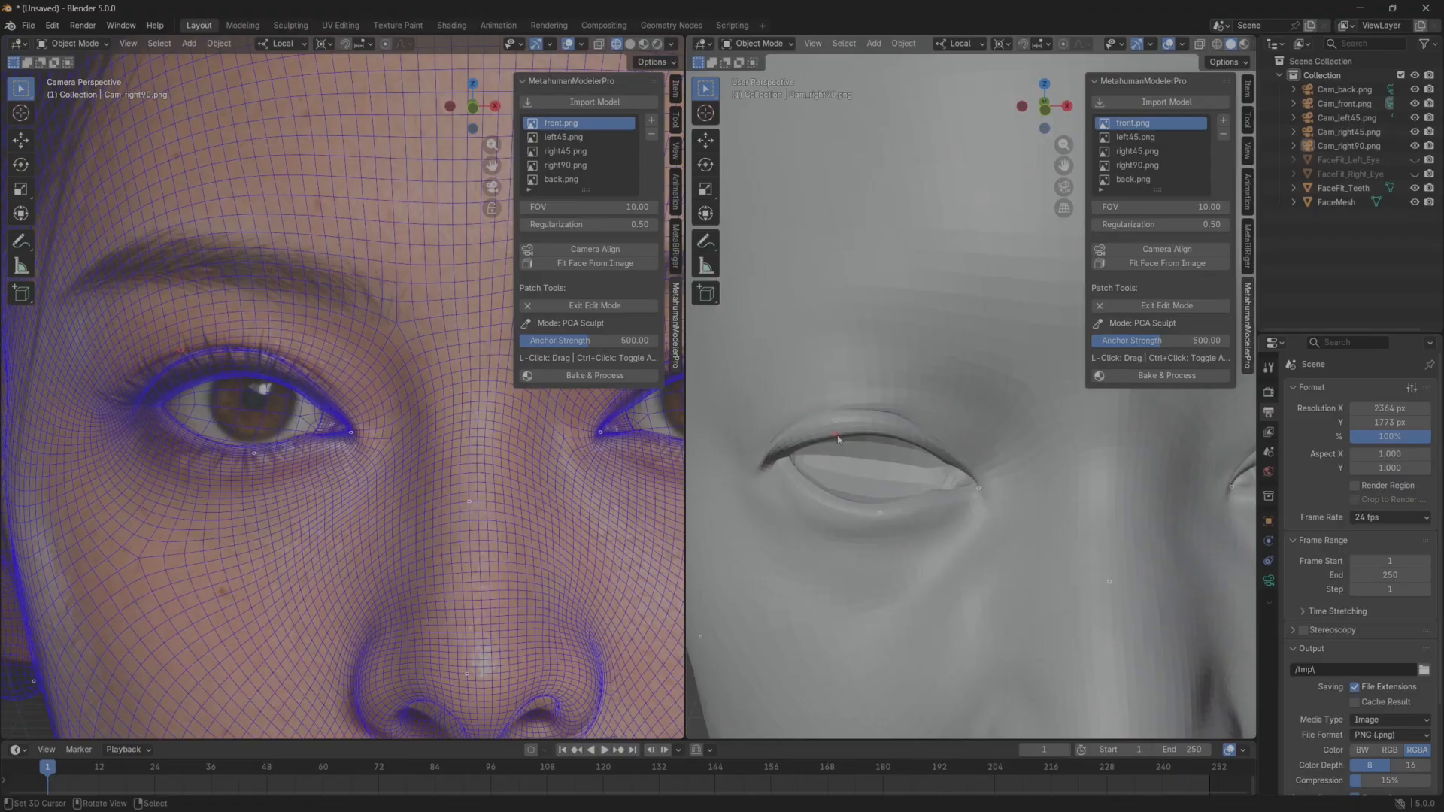
Push the upper eyelid of the head's right eye slightly back toward the socket, working from a side view.
middle_click_drag(815, 403, 929, 498)
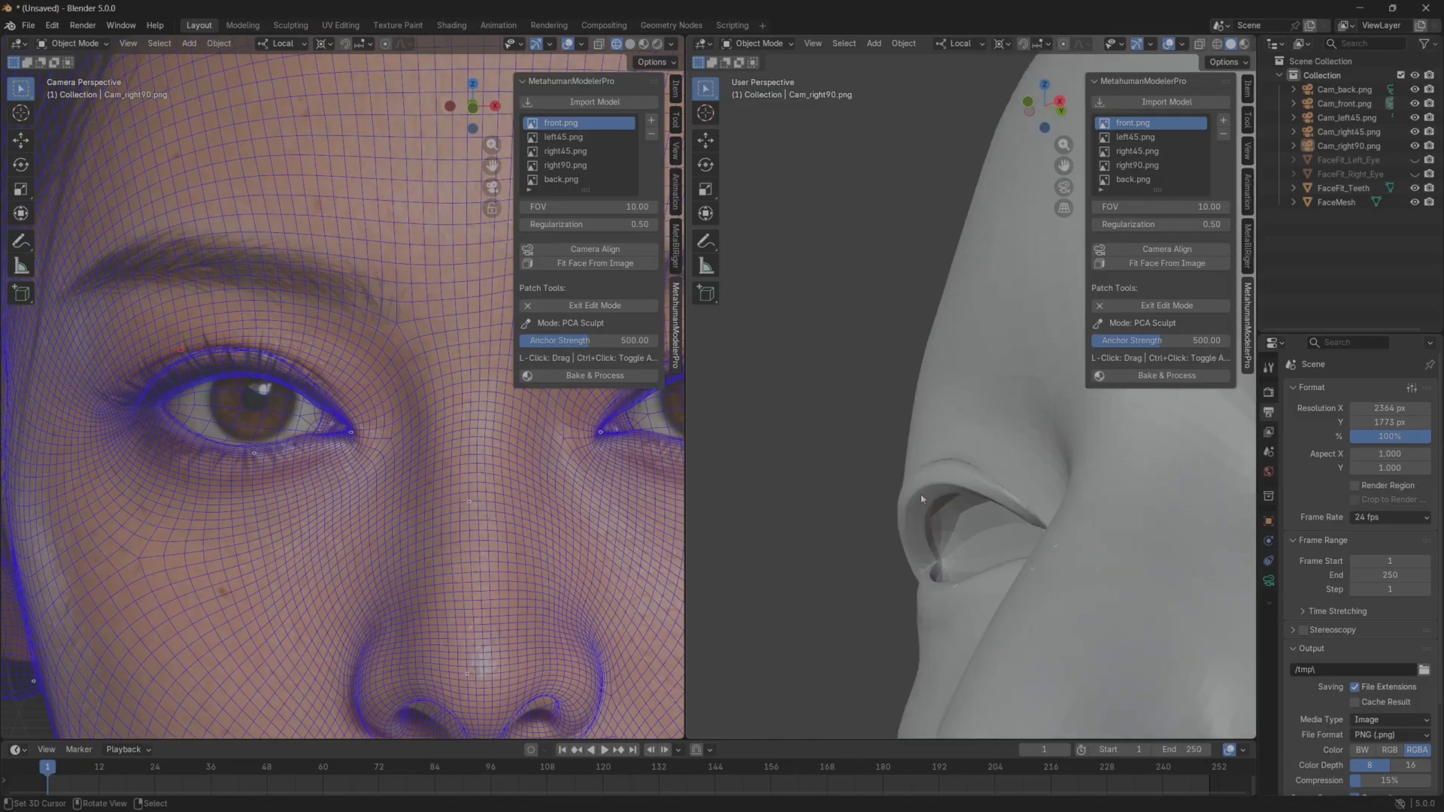
left_click_drag(922, 499, 953, 497)
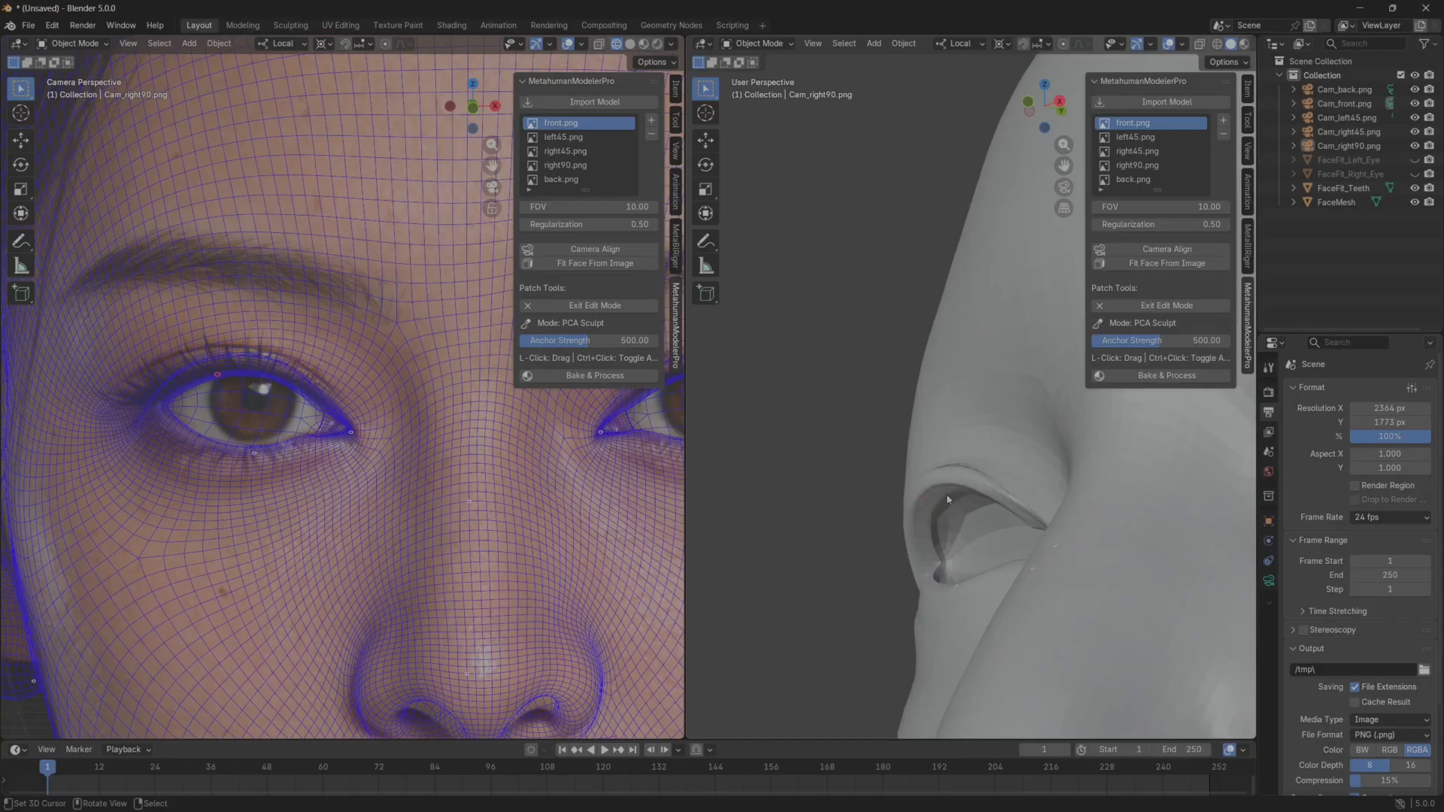
middle_click_drag(946, 493, 1024, 518)
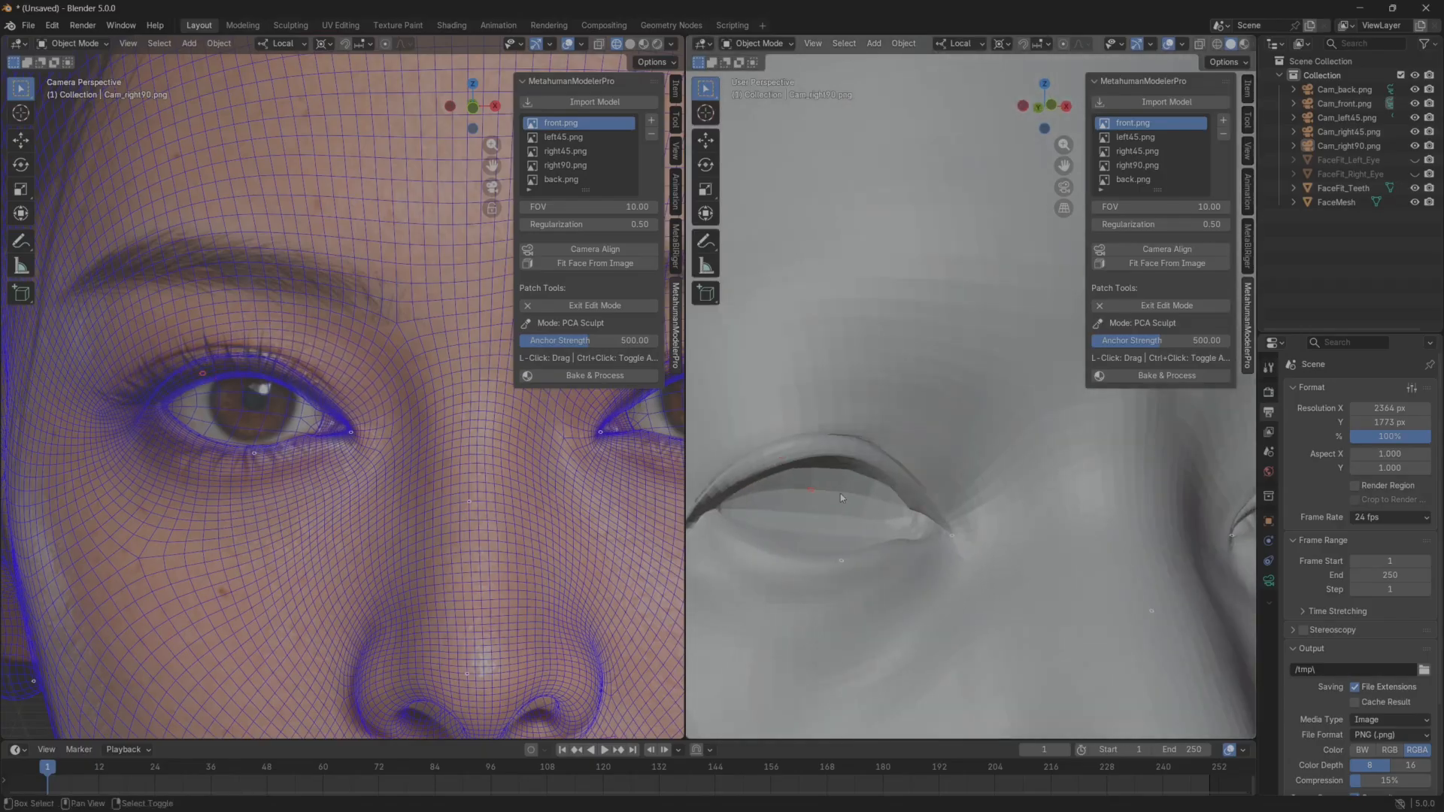
Pull the outer corner of the head's right eye outward from a three-quarter view.
scroll(839, 499, "down", 8)
mouse_move(858, 460)
middle_mouse_down()
mouse_move(842, 464)
mouse_move(854, 486)
mouse_move(886, 476)
mouse_move(841, 474)
mouse_move(866, 461)
middle_mouse_up()
scroll(788, 462, "up", 4)
left_click_drag(801, 451, 766, 445)
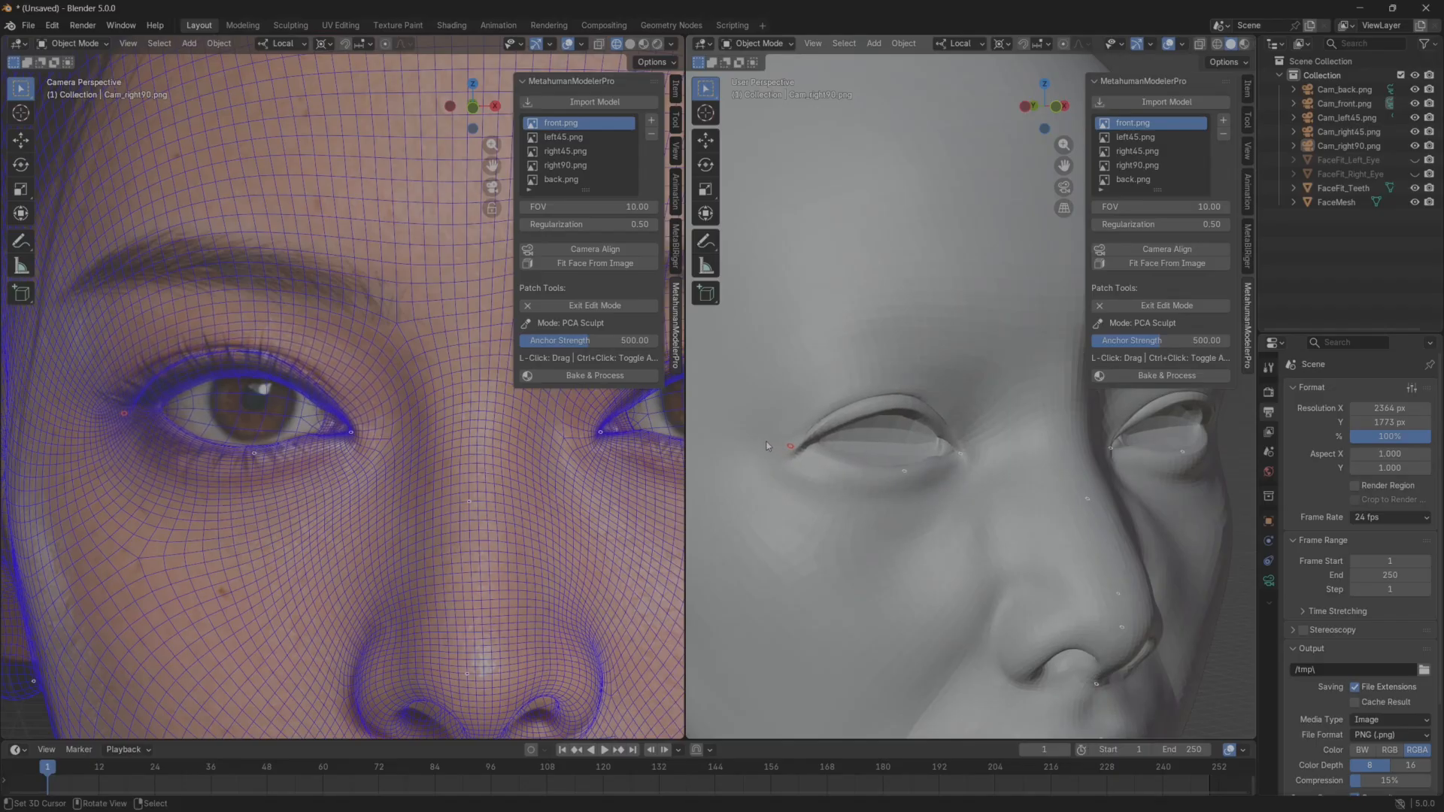
middle_click_drag(767, 446, 890, 469)
Reshape the upper eyelid edge next to the inner corner of the head's right eye.
scroll(786, 448, "up", 1)
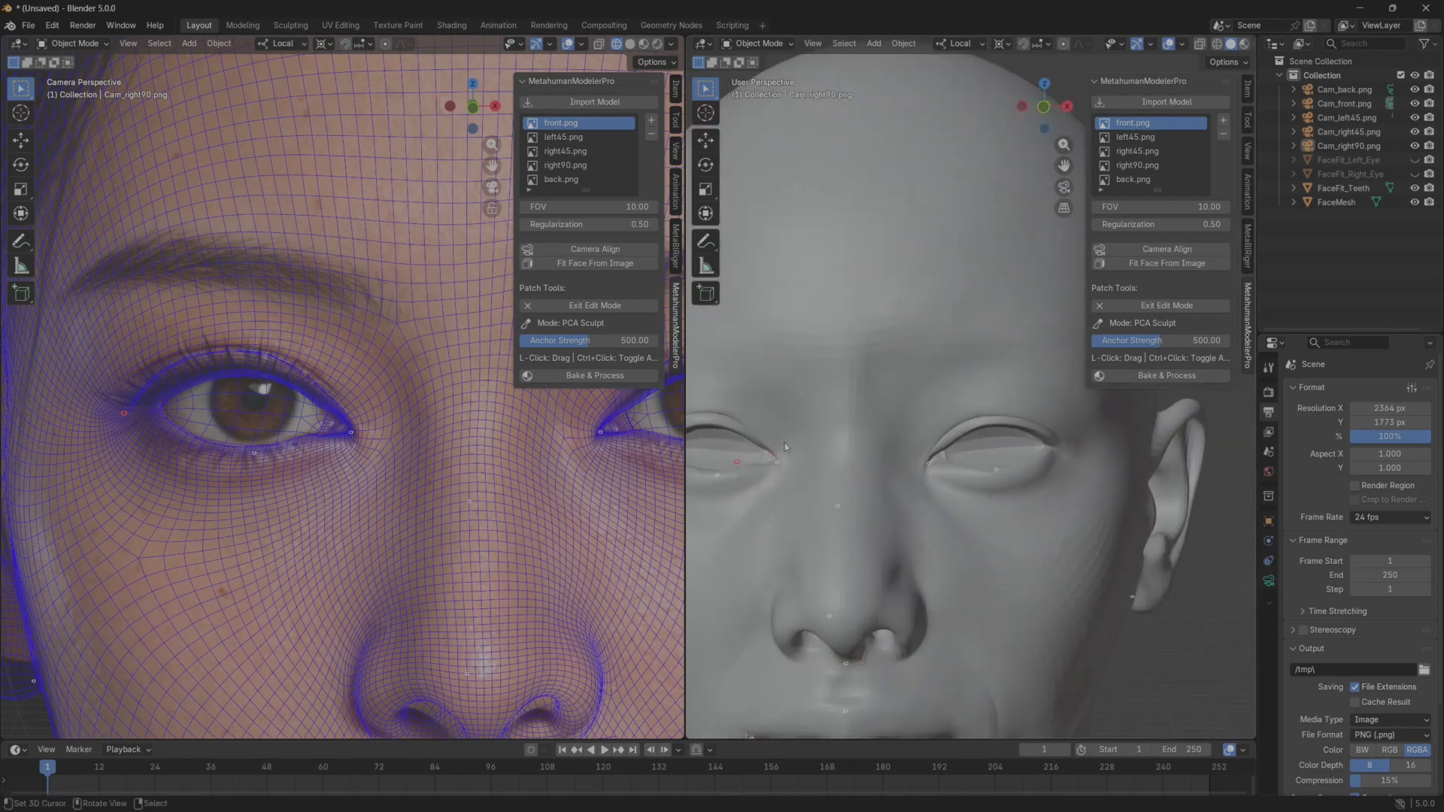
middle_click_drag(785, 448, 834, 449, "shift")
scroll(834, 450, "up", 1)
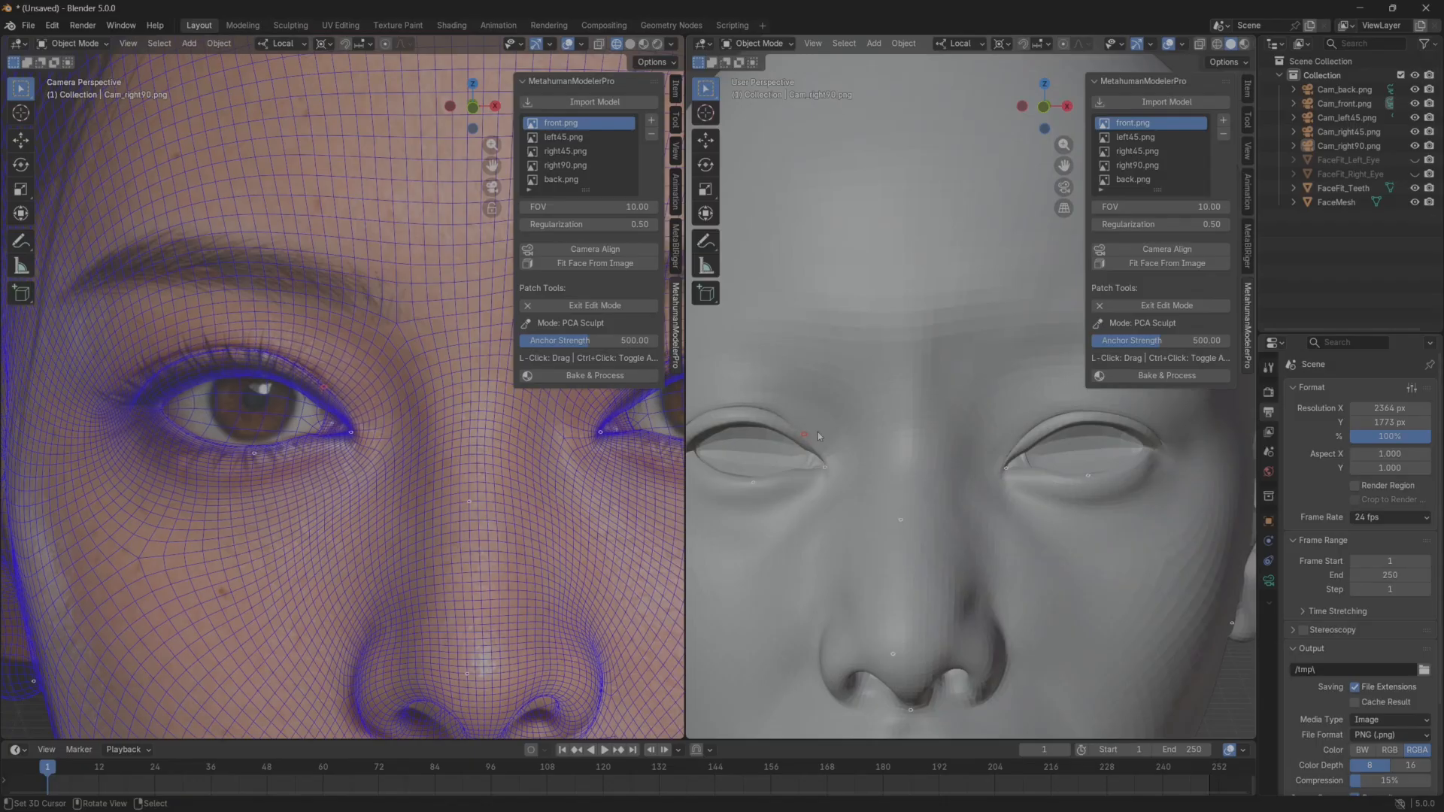
left_click(822, 472, "ctrl")
middle_click_drag(800, 457, 789, 458)
left_click_drag(789, 459, 798, 449)
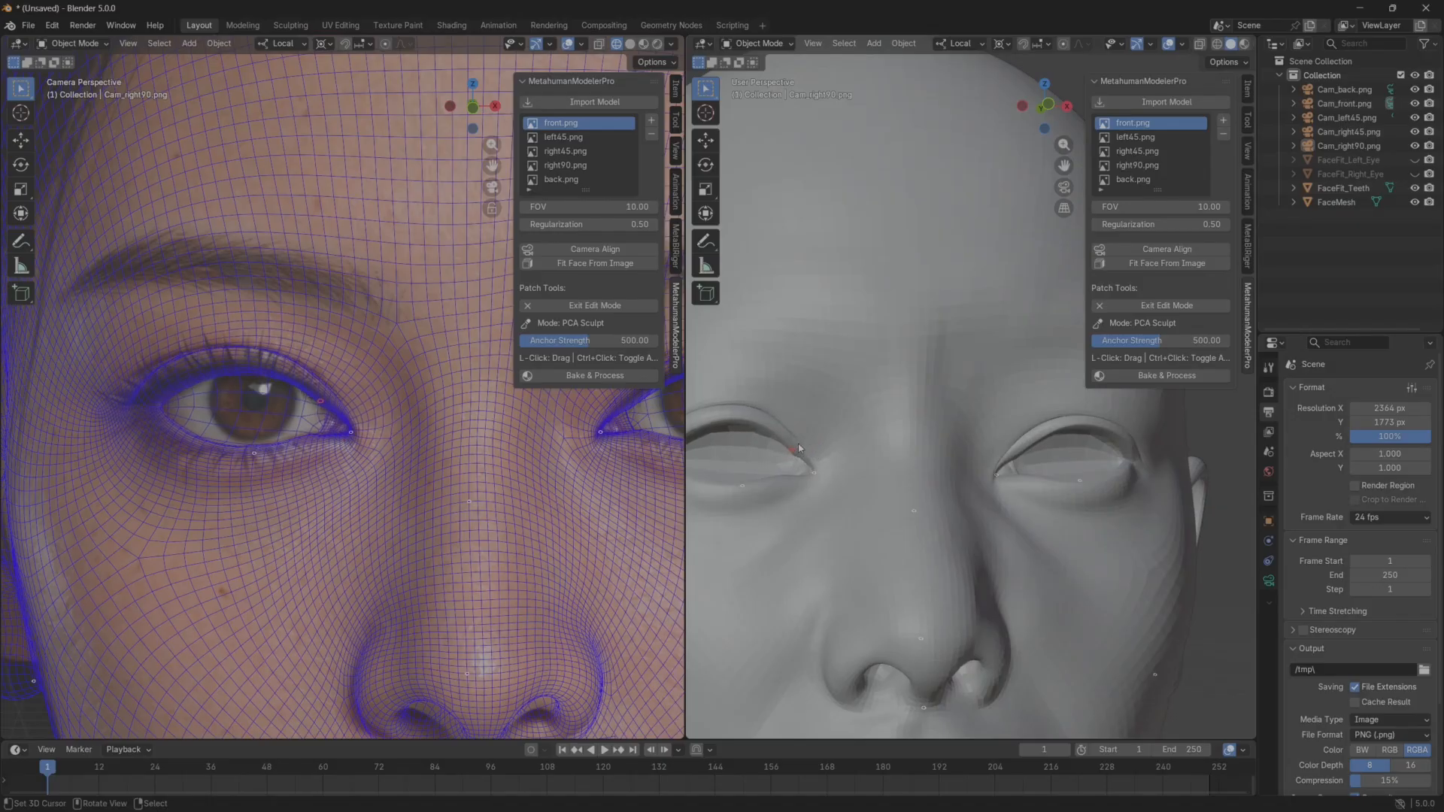
middle_click_drag(800, 471, 782, 482)
scroll(784, 481, "down", 1)
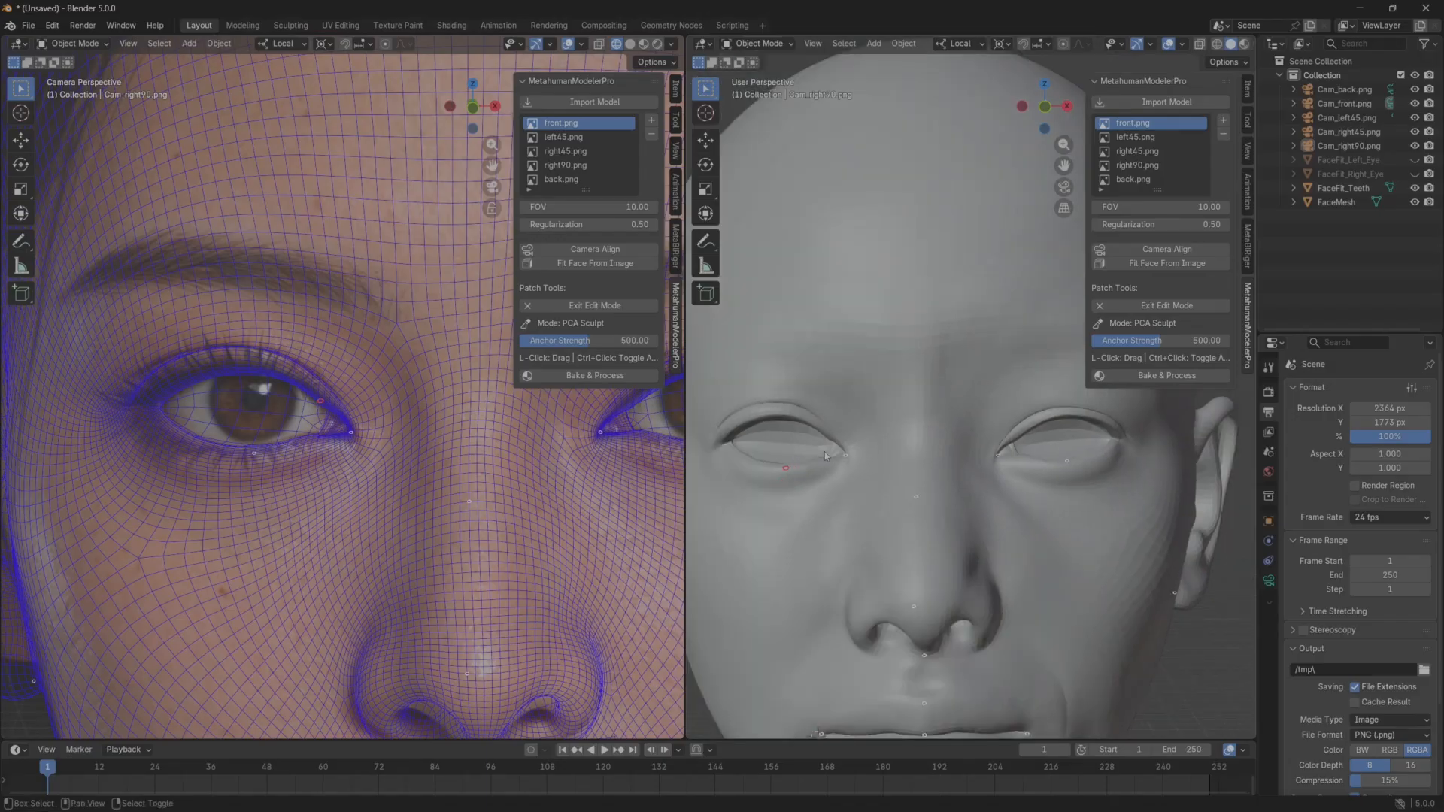
scroll(825, 455, "down", 4)
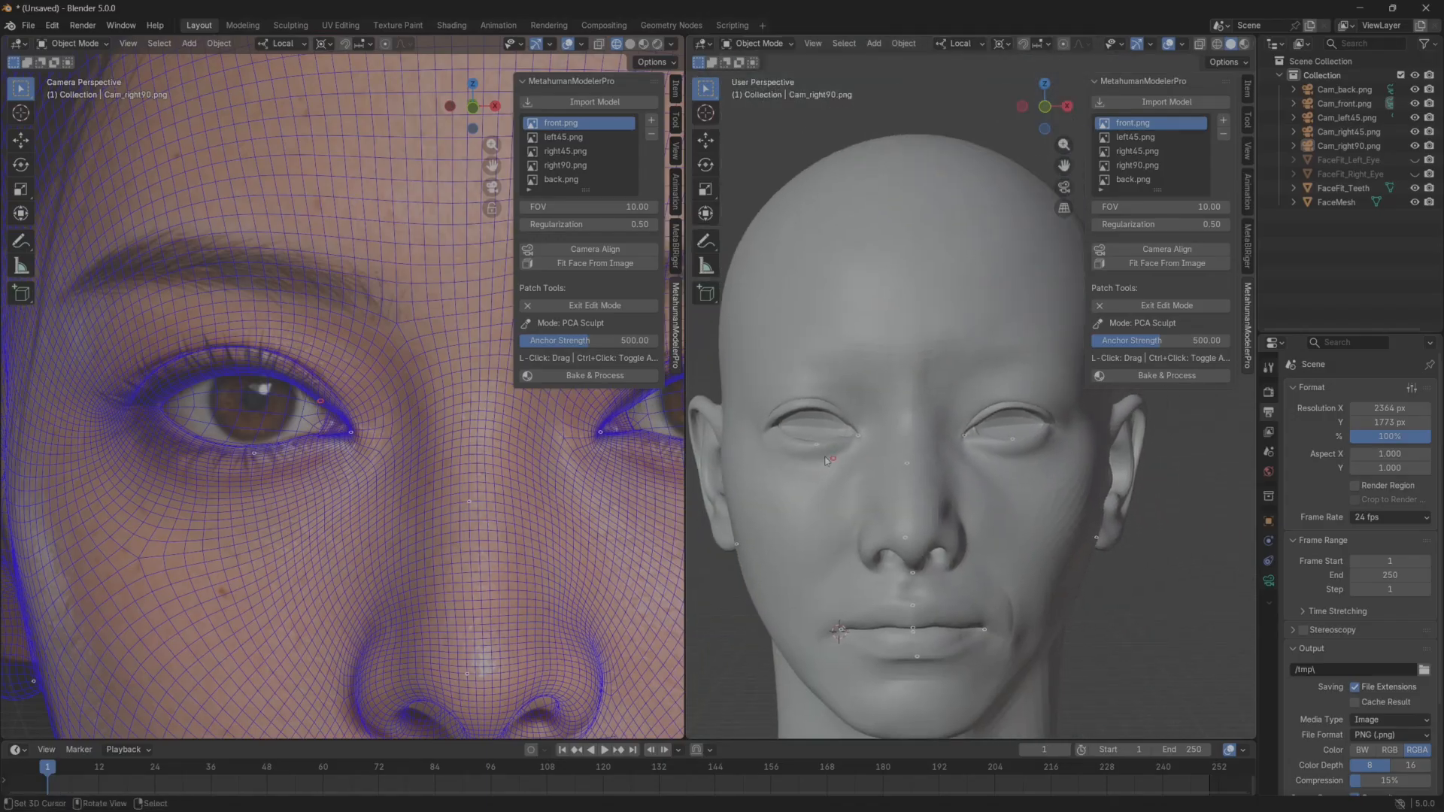
Pull the outer corner and outer lid fold of the head's left eye outward, and place an anchor point above its upper eyelid.
middle_click_drag(640, 461, 344, 504, "shift")
middle_click_drag(995, 426, 1020, 433)
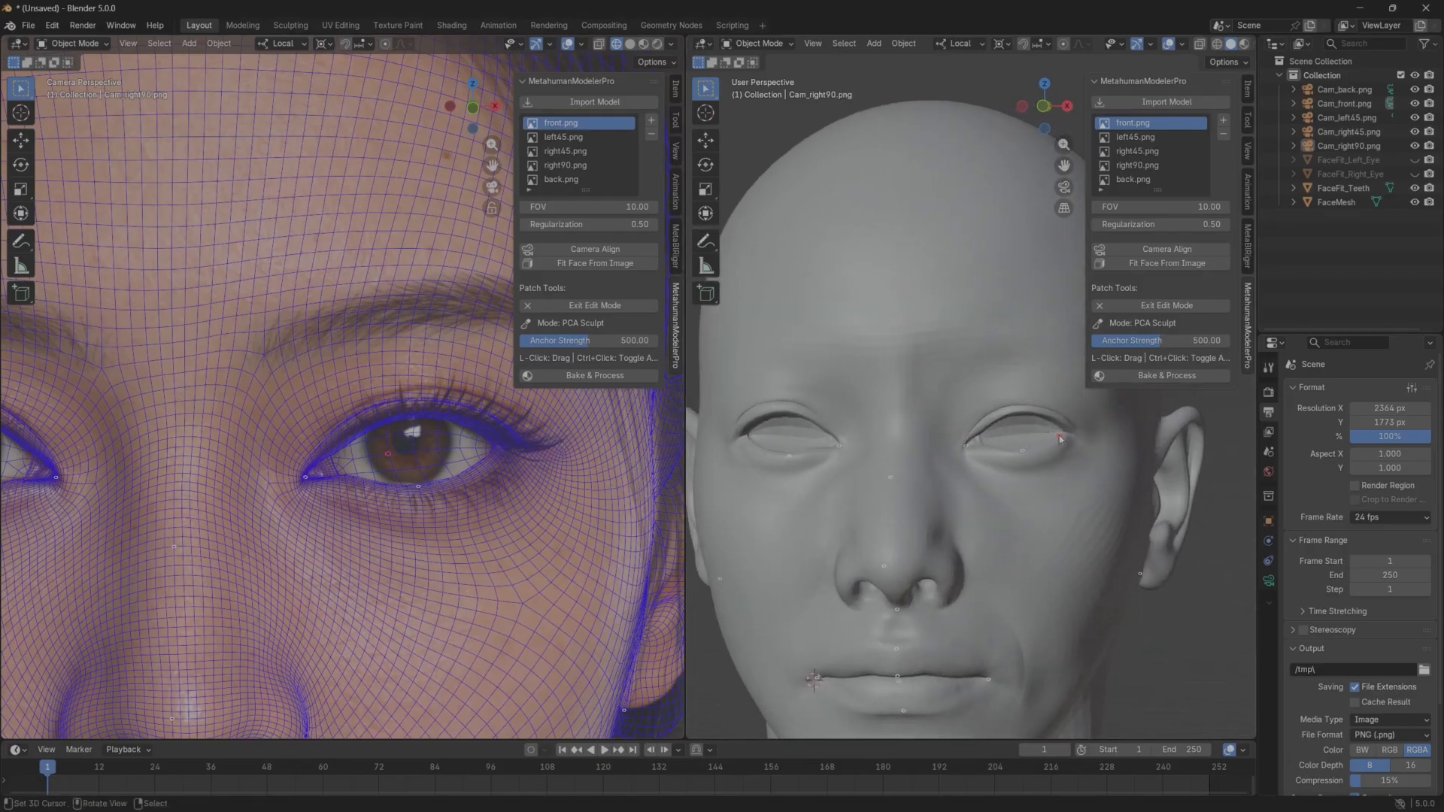
left_click_drag(1065, 436, 1091, 441)
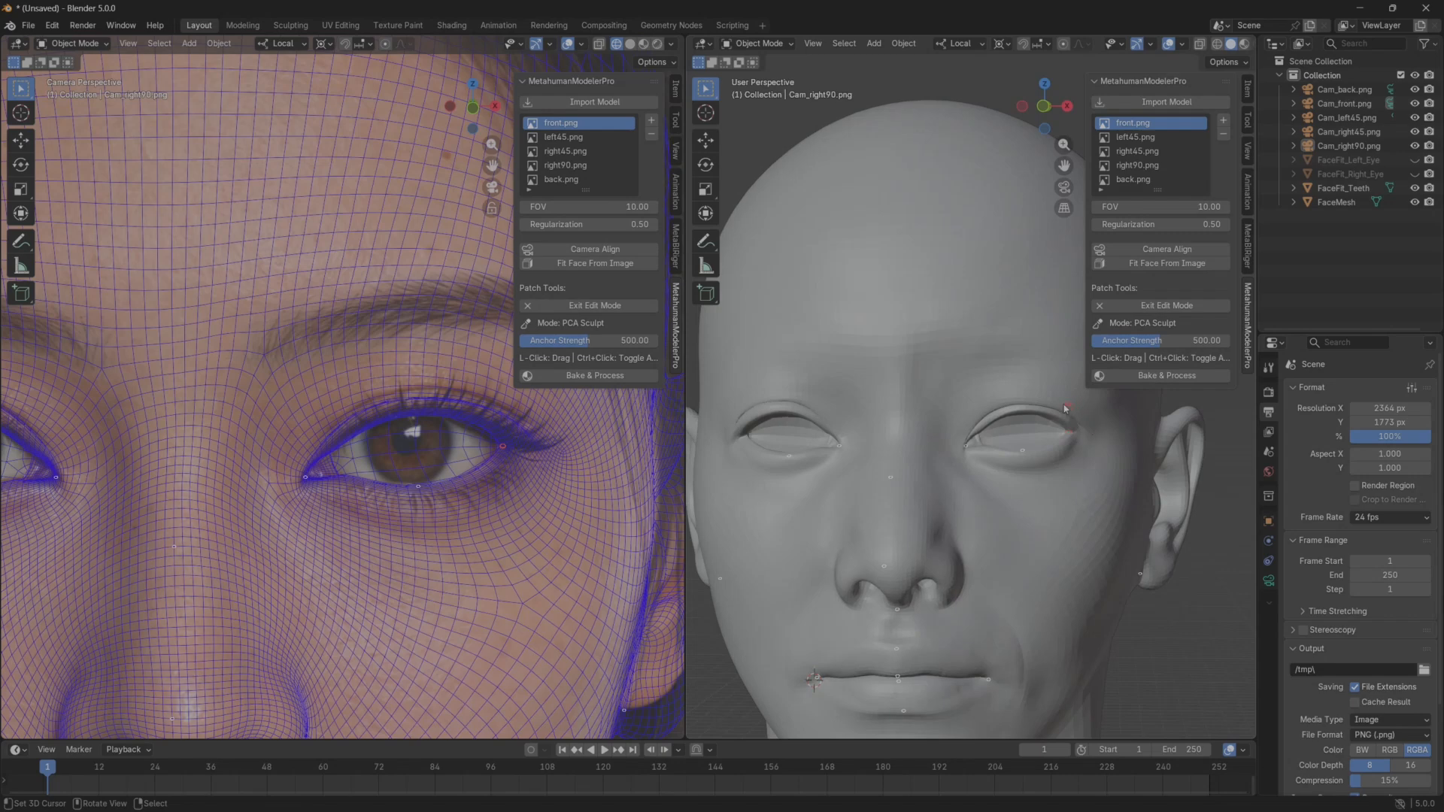
left_click_drag(1065, 405, 1071, 392)
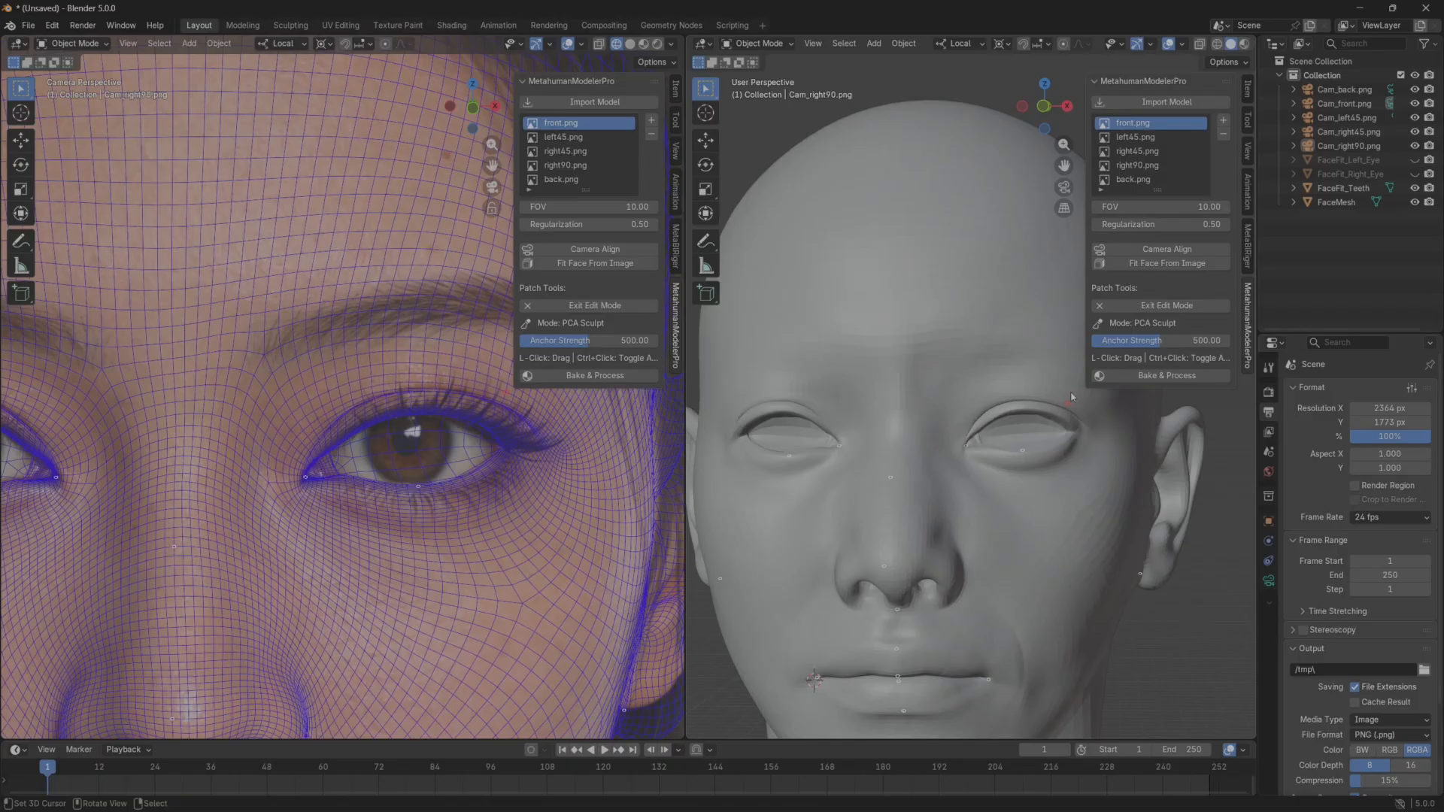
left_click(1027, 398, "ctrl")
Nudge the upper lid fold near the inner corner of the head's right eye slightly downward.
middle_click_drag(285, 498, 506, 504, "shift")
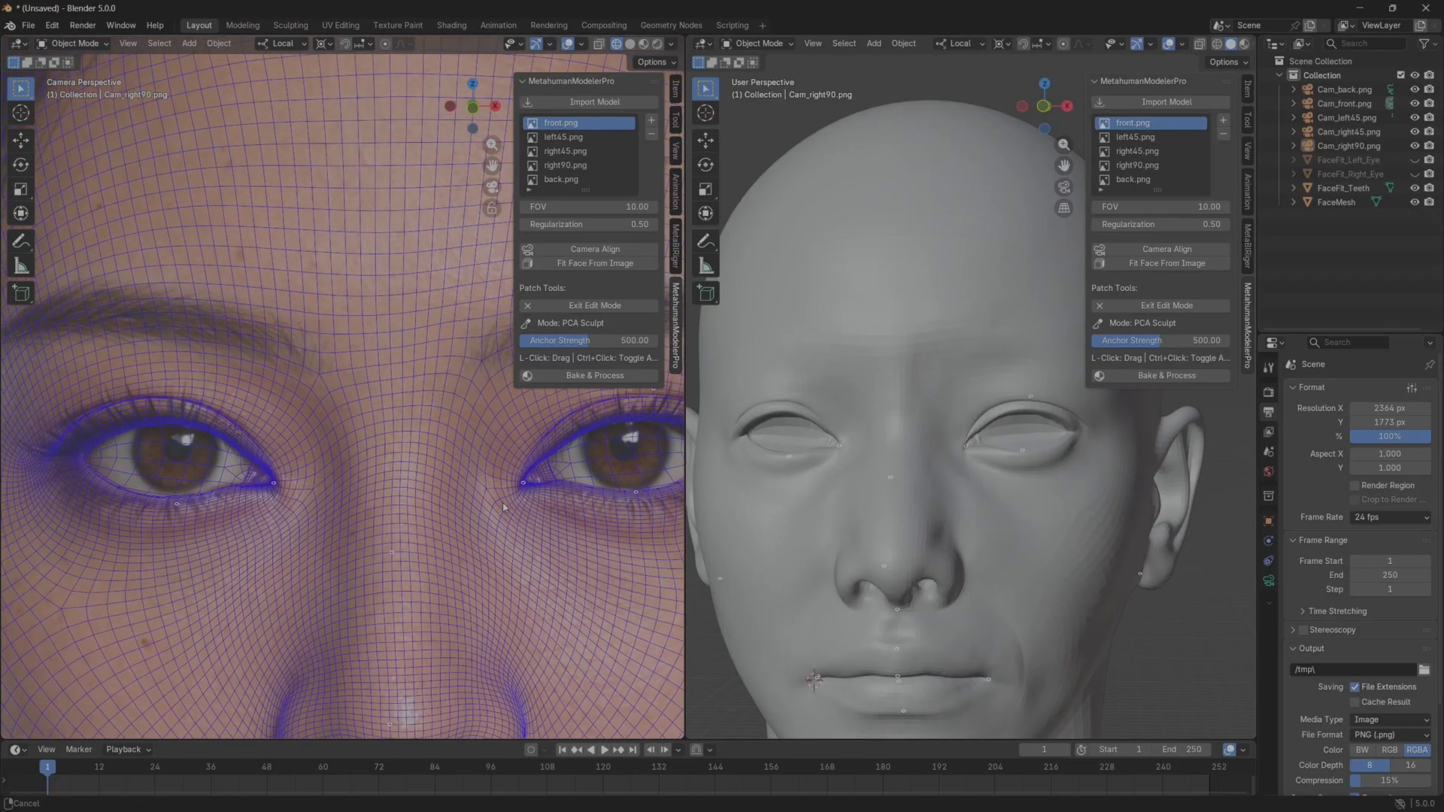
scroll(505, 504, "up", 1)
middle_click_drag(819, 452, 865, 459)
scroll(902, 449, "up", 2)
scroll(872, 455, "up", 3)
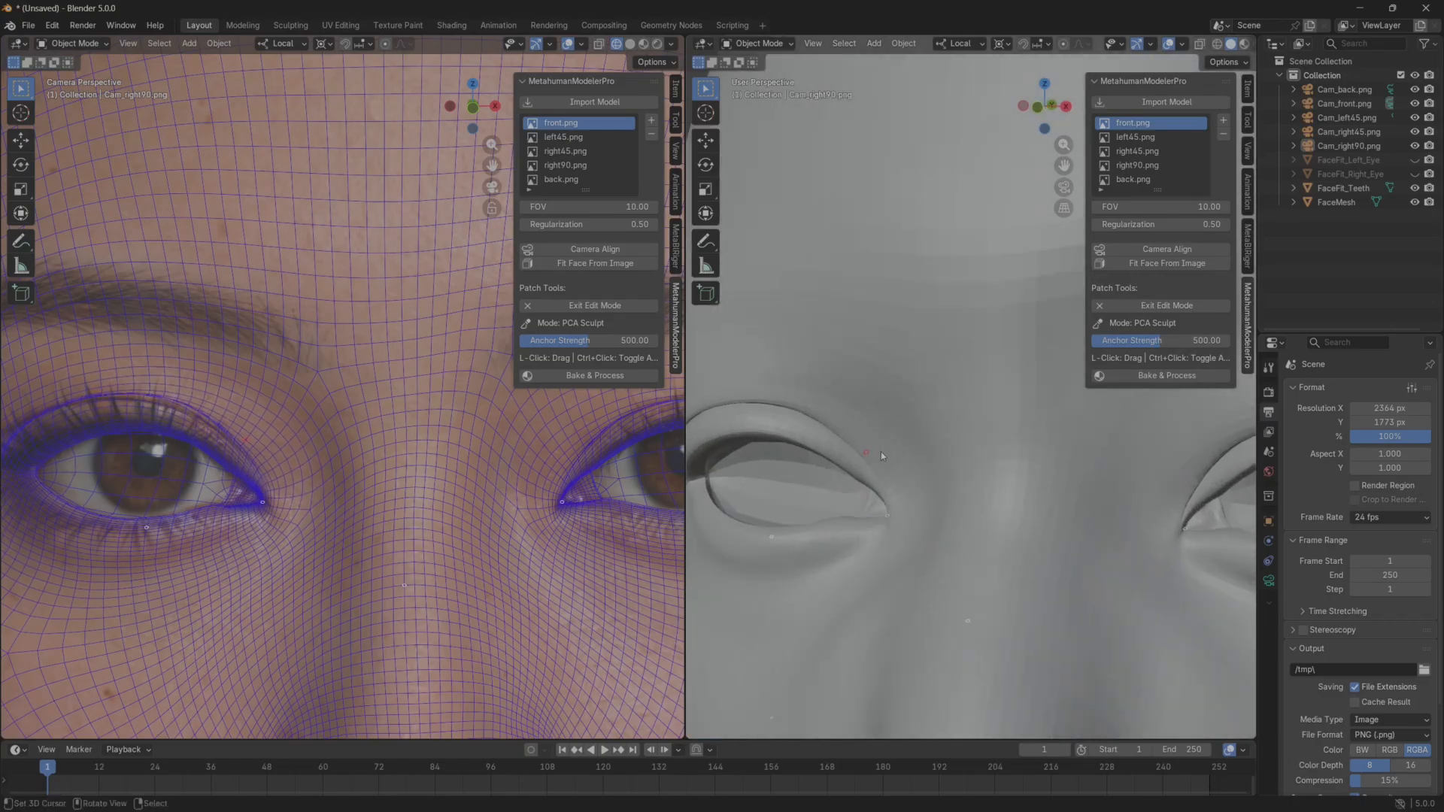
left_click_drag(881, 452, 881, 454)
Fine-tune the tear-duct point at the inner corner of the head's right eye in a close-up view.
left_click(885, 524)
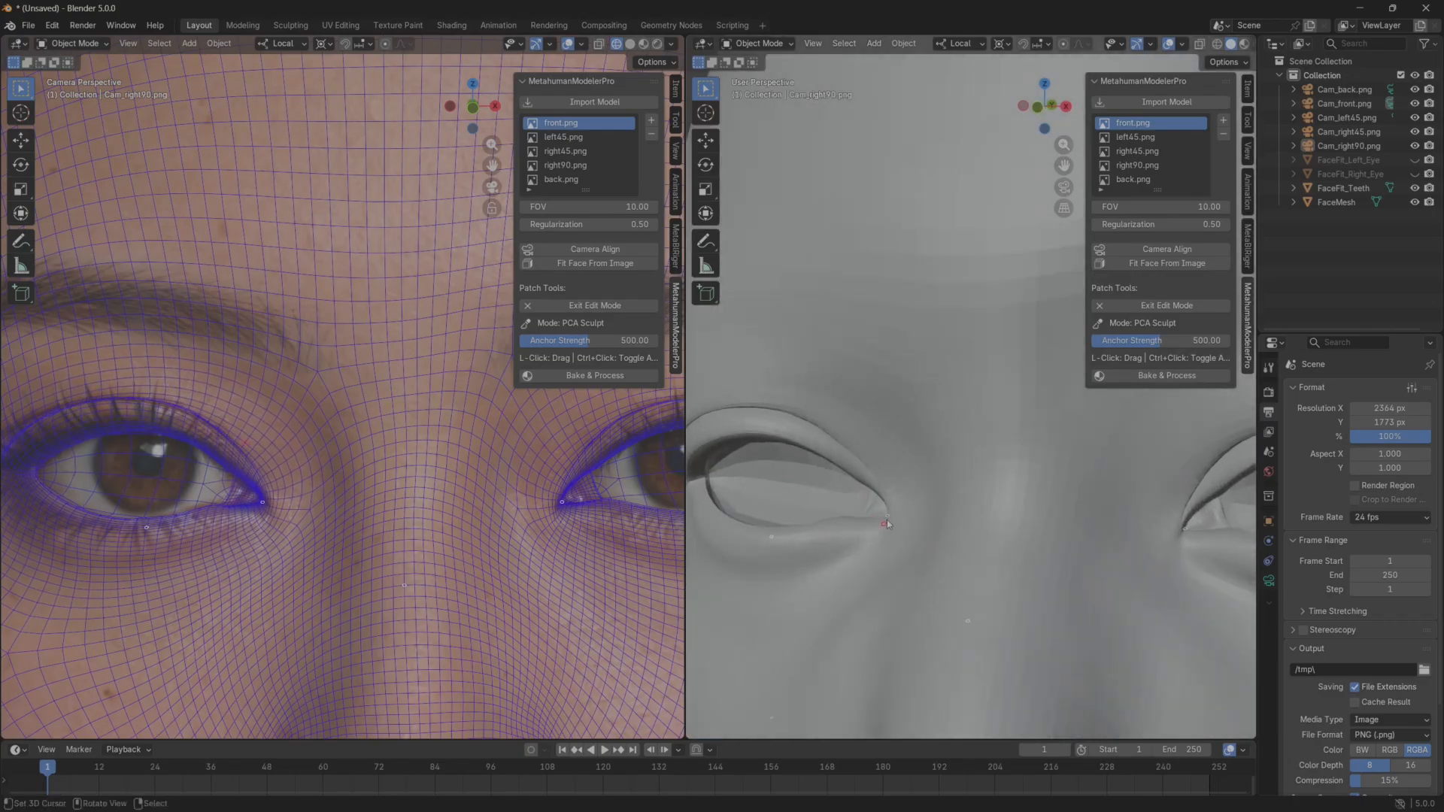
mouse_move(889, 519)
middle_mouse_down()
mouse_move(926, 420)
mouse_move(936, 475)
middle_mouse_up()
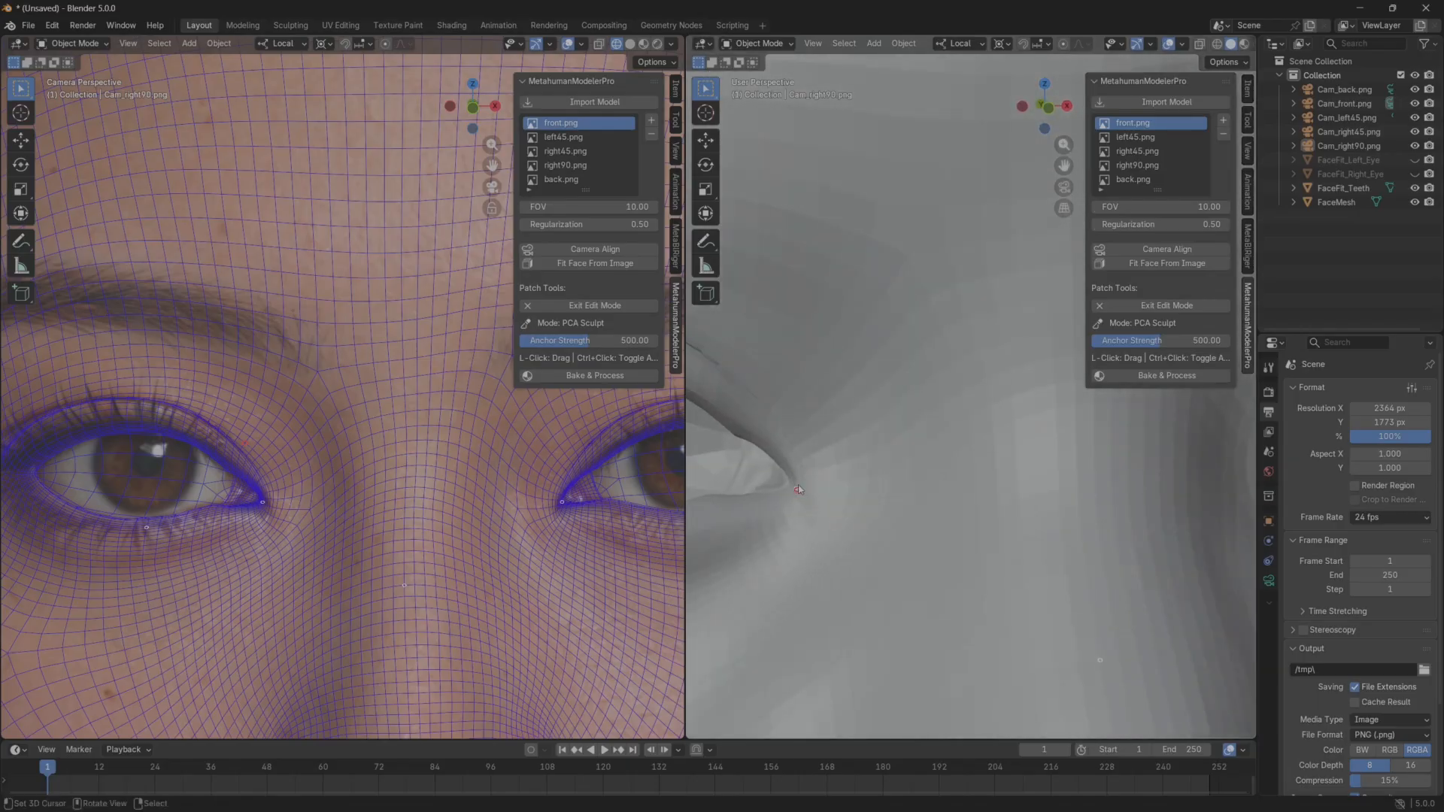
left_click_drag(799, 489, 796, 489)
scroll(796, 489, "down", 8)
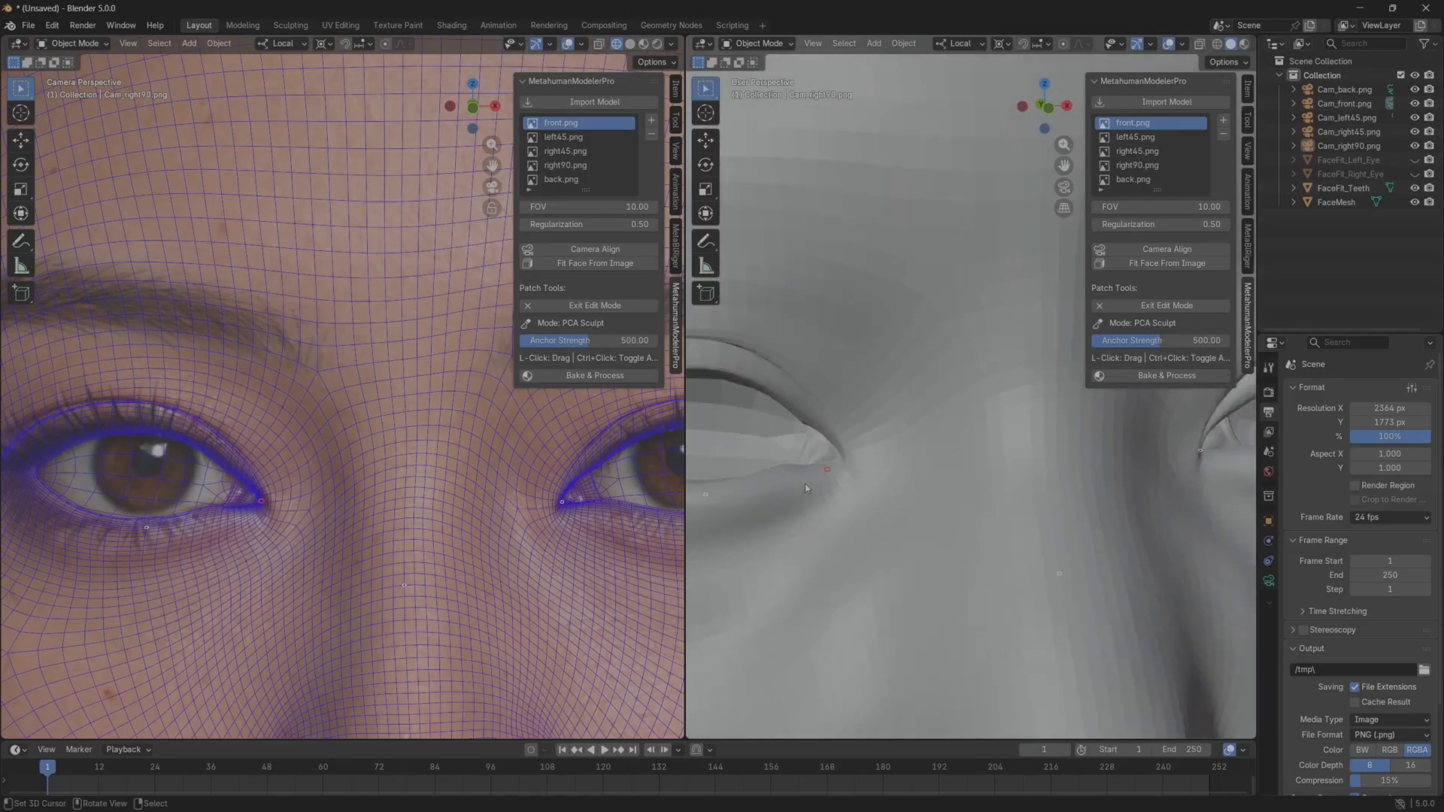
scroll(831, 485, "down", 8)
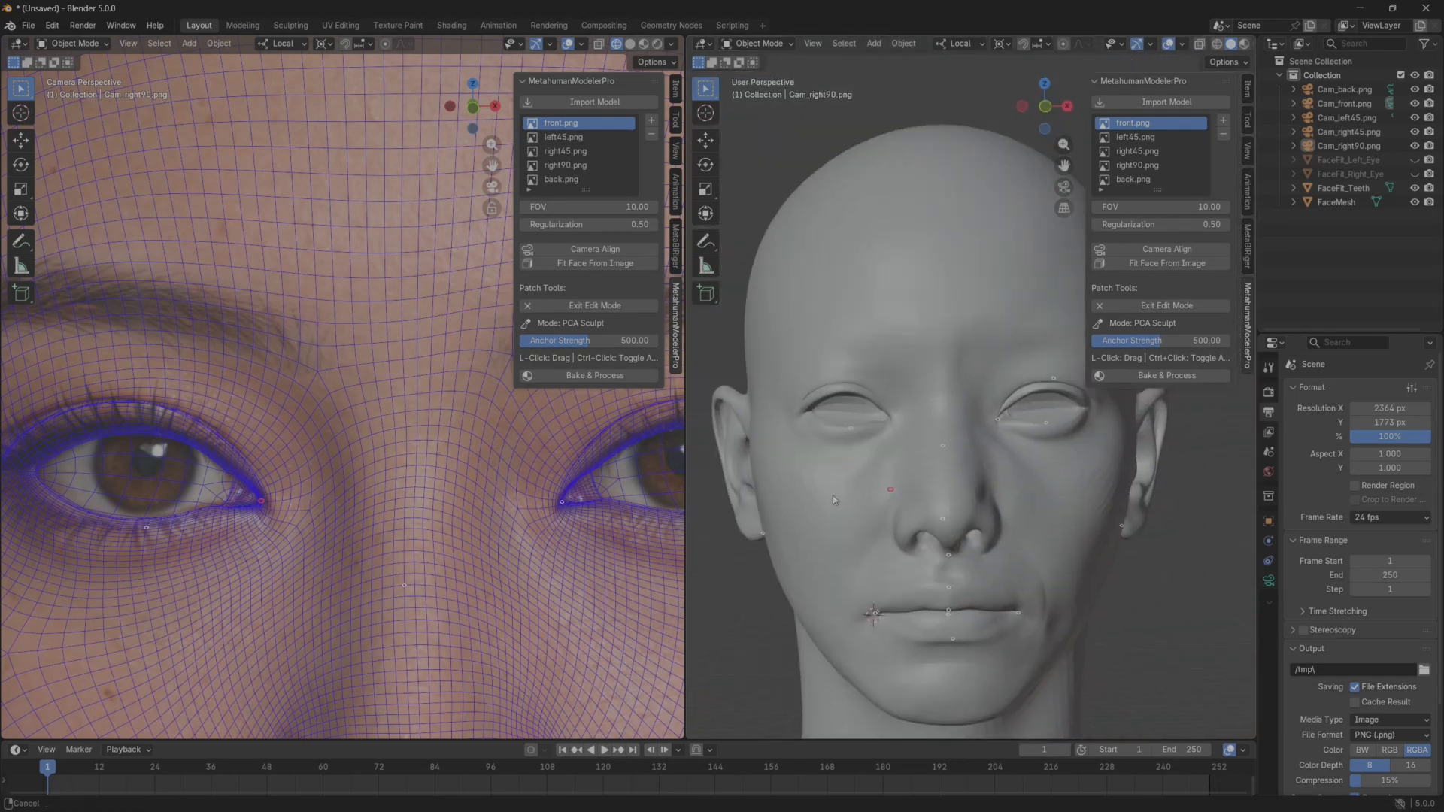
Nudge the inner part of the head's left upper eyelid down and outward, and leave Manual Sculpt.
scroll(900, 496, "up", 6)
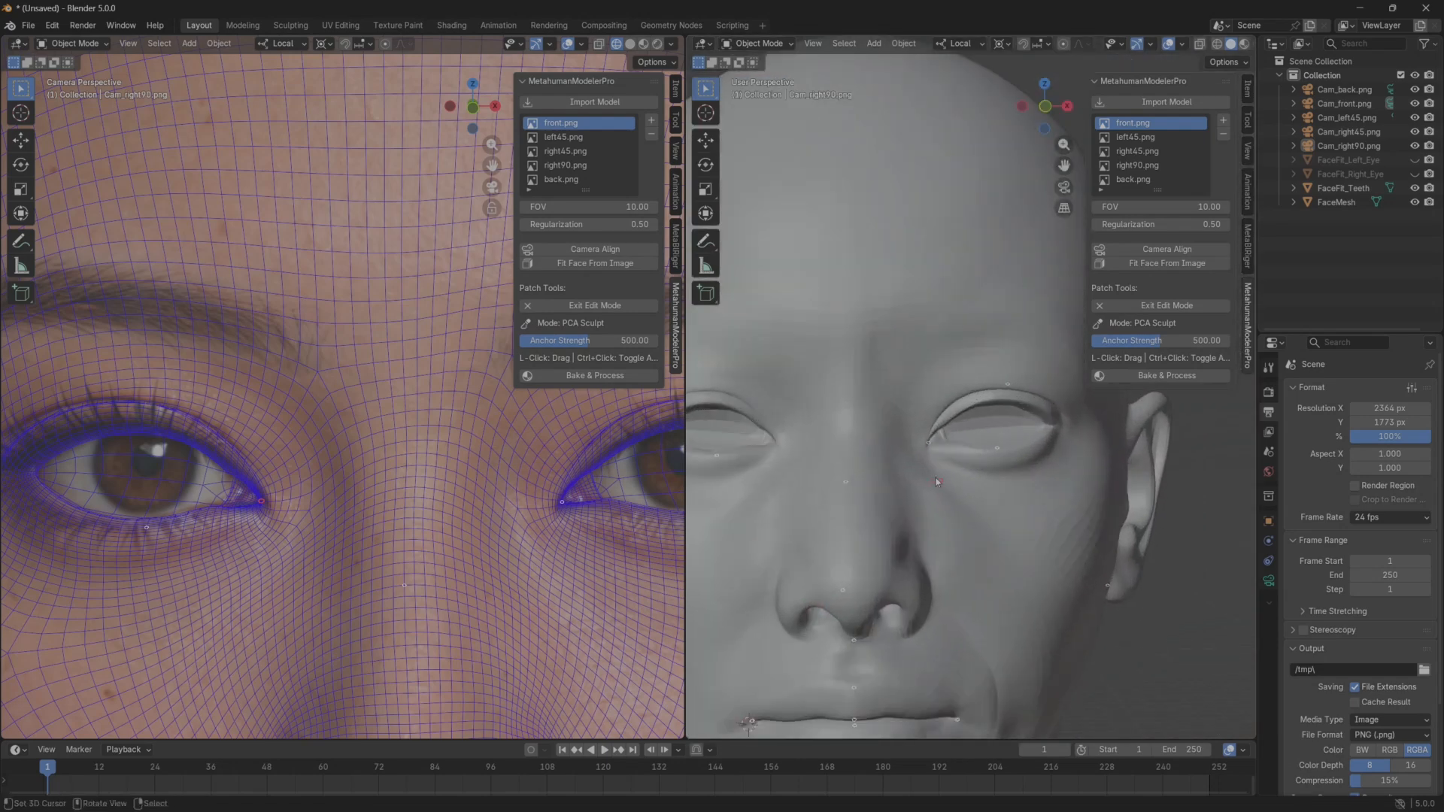
middle_click_drag(618, 515, 507, 532, "shift")
scroll(507, 532, "up", 1)
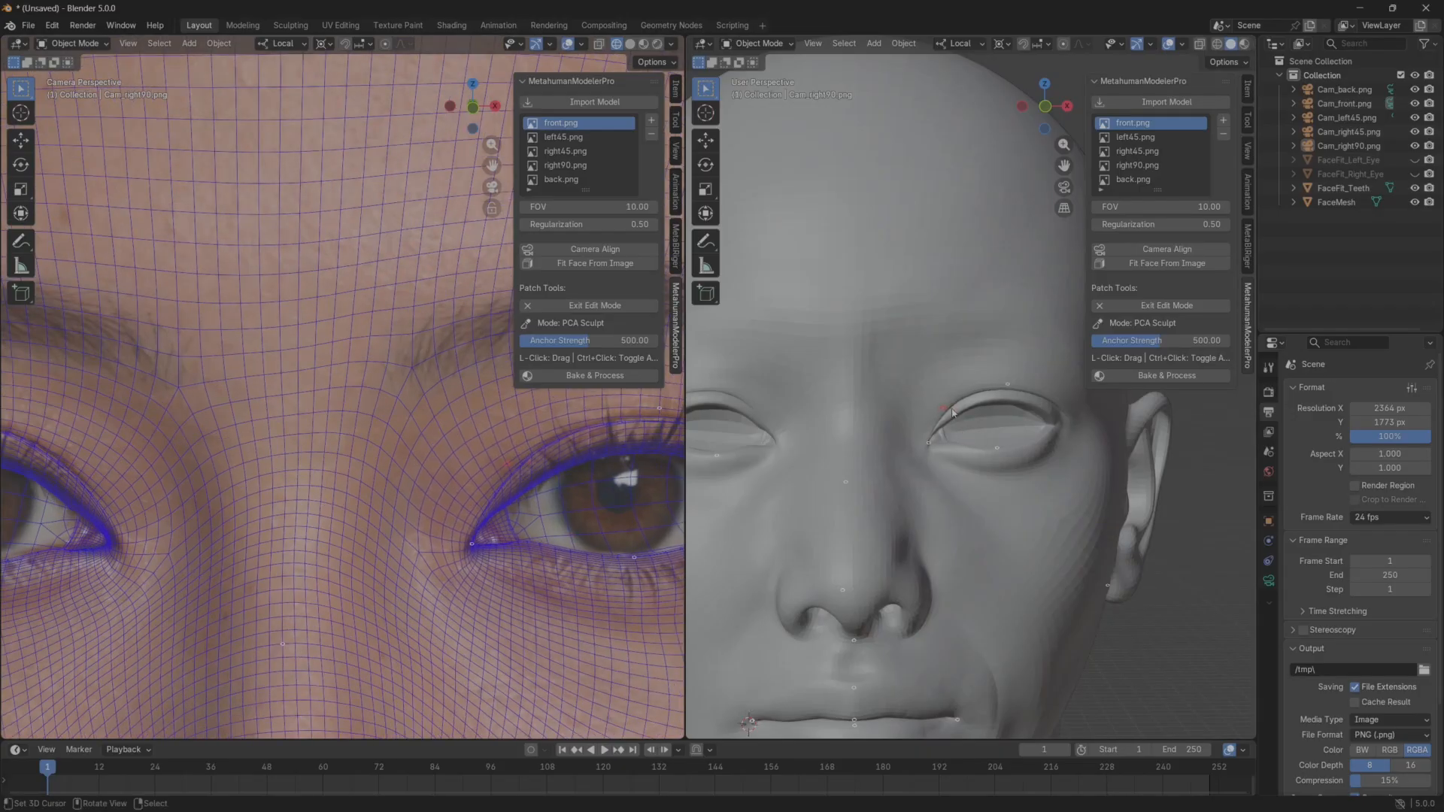
left_click_drag(956, 414, 965, 422)
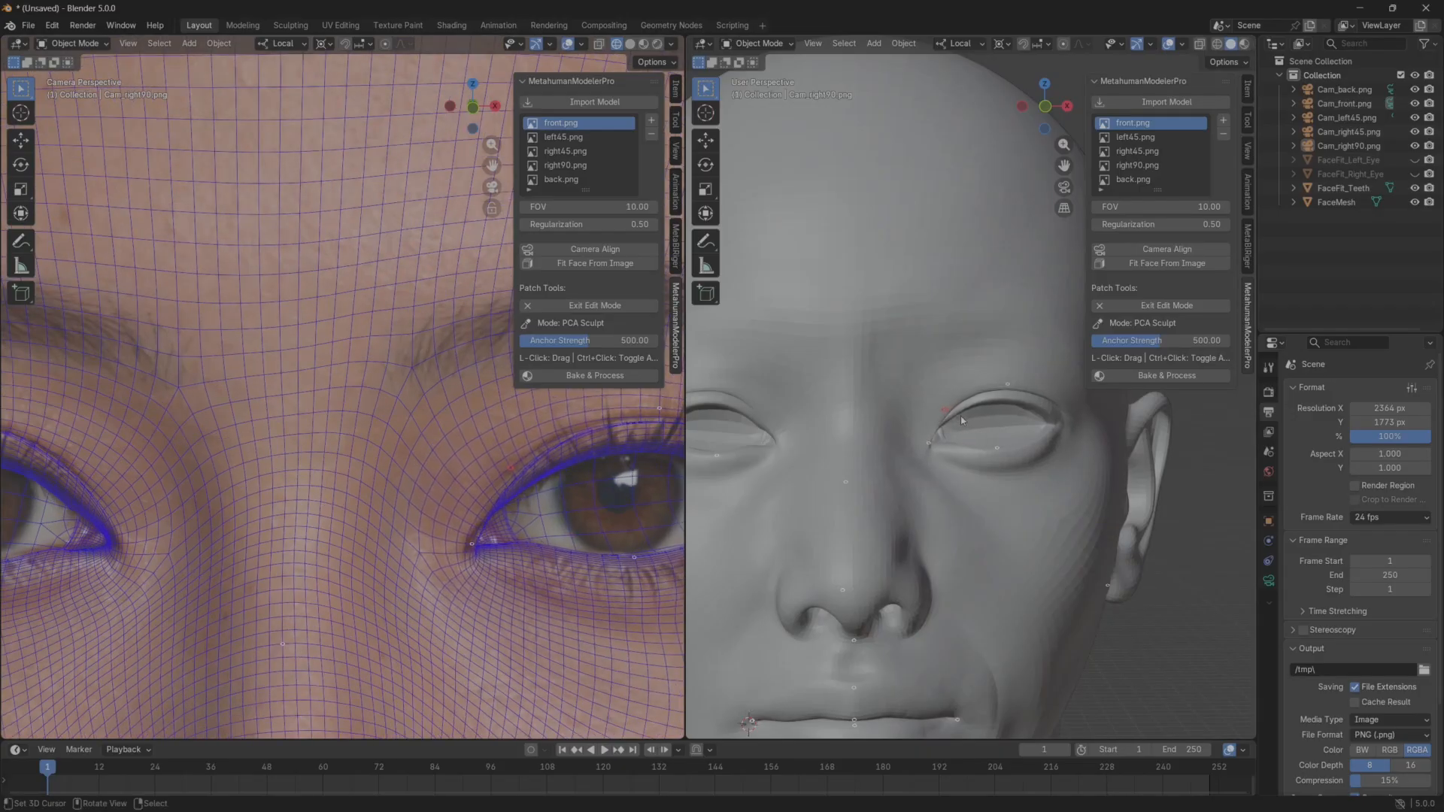
scroll(814, 472, "down", 5)
middle_click_drag(813, 474, 820, 485)
scroll(421, 545, "down", 4)
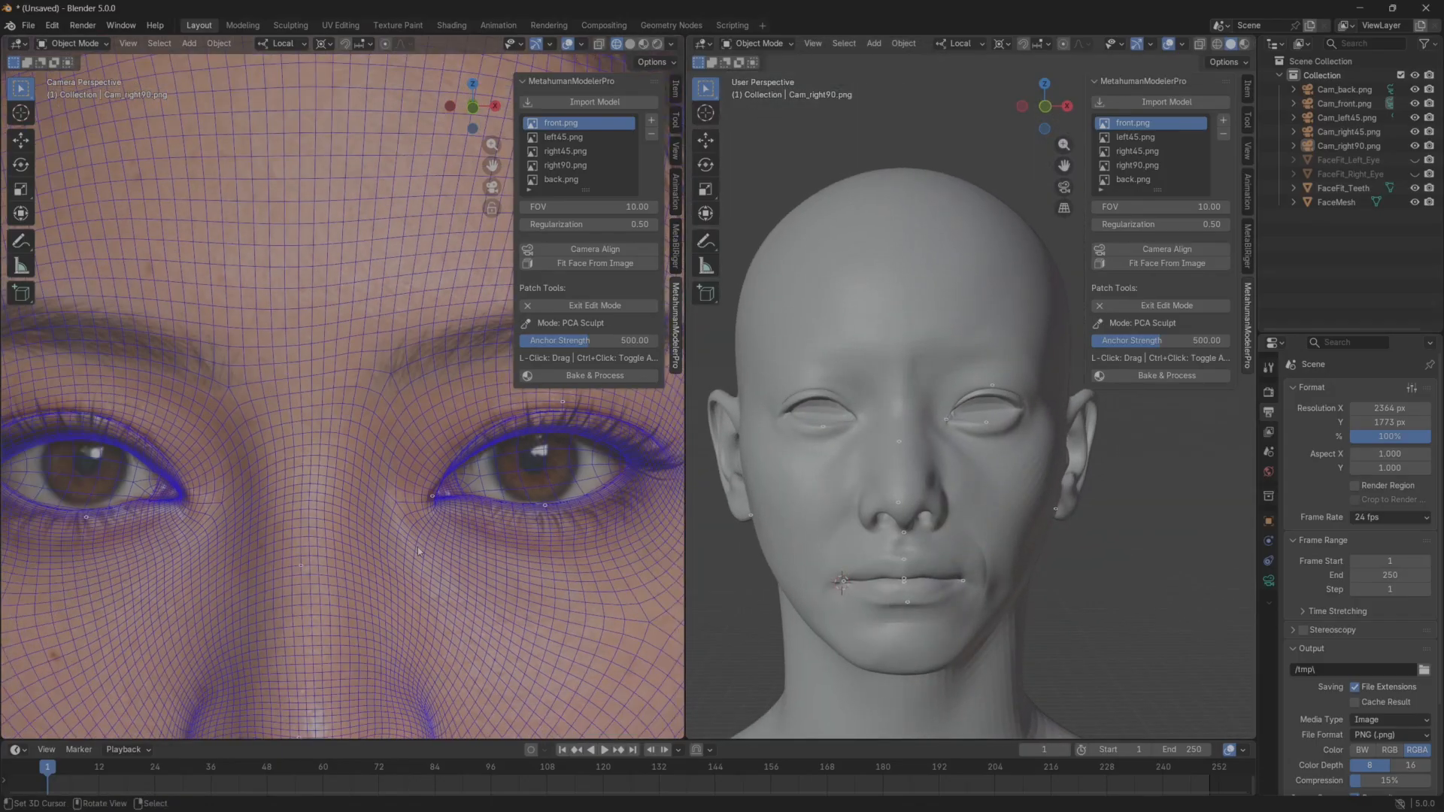
middle_click_drag(302, 559, 392, 527, "shift")
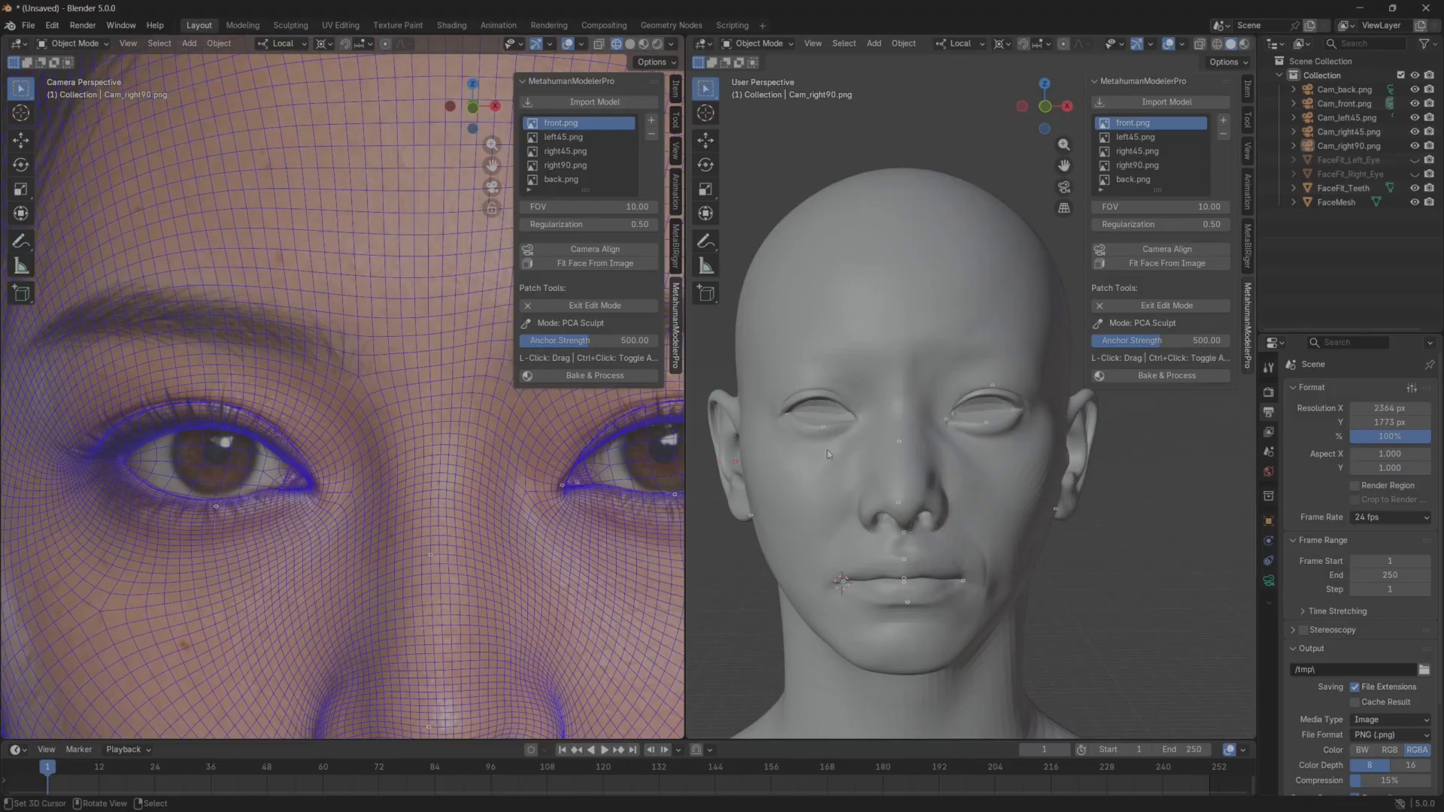
left_click(1145, 377)
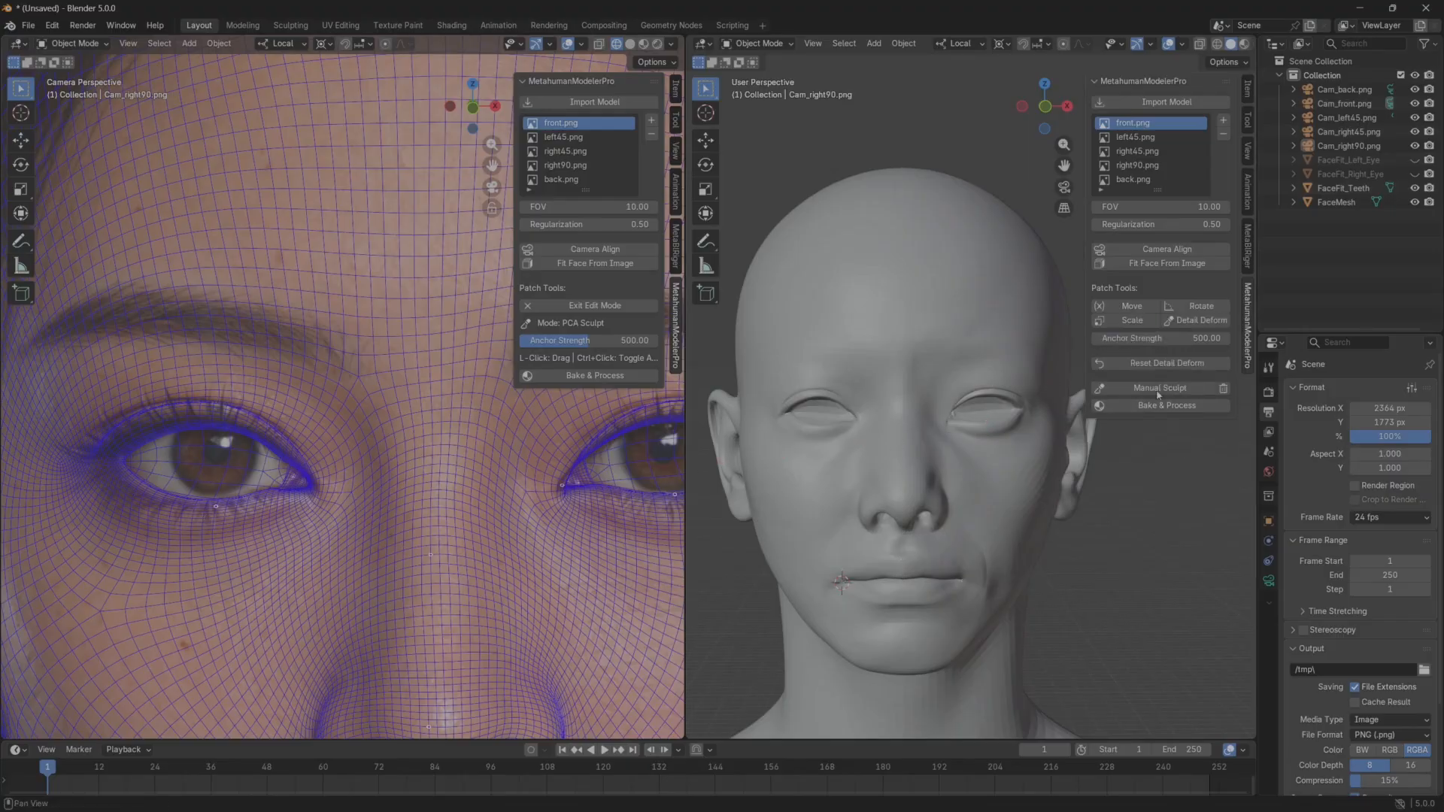
Scale the eye patch on the head's right side slightly wider horizontally to match the front reference.
left_click(1130, 322)
left_click(826, 414)
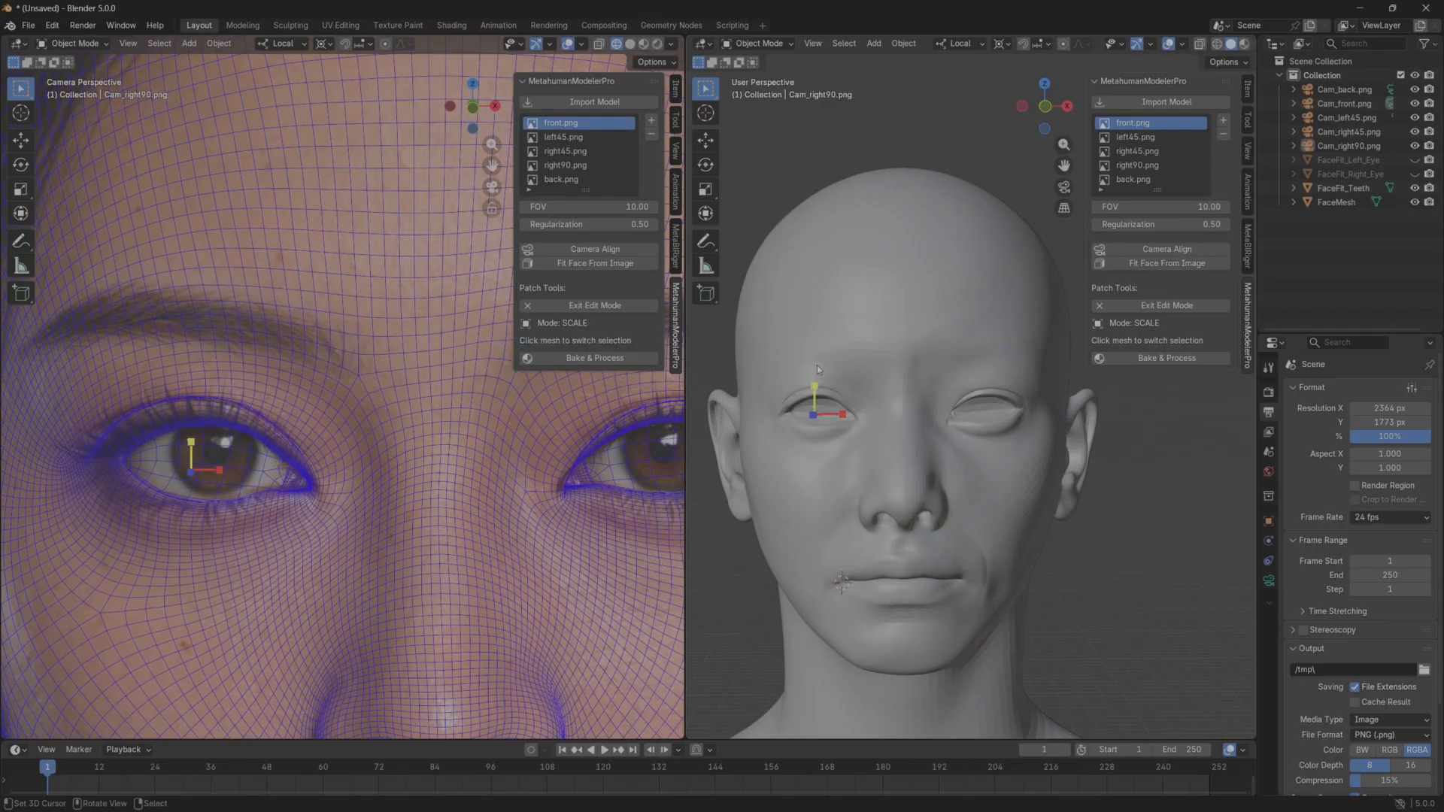
left_click_drag(840, 418, 869, 419)
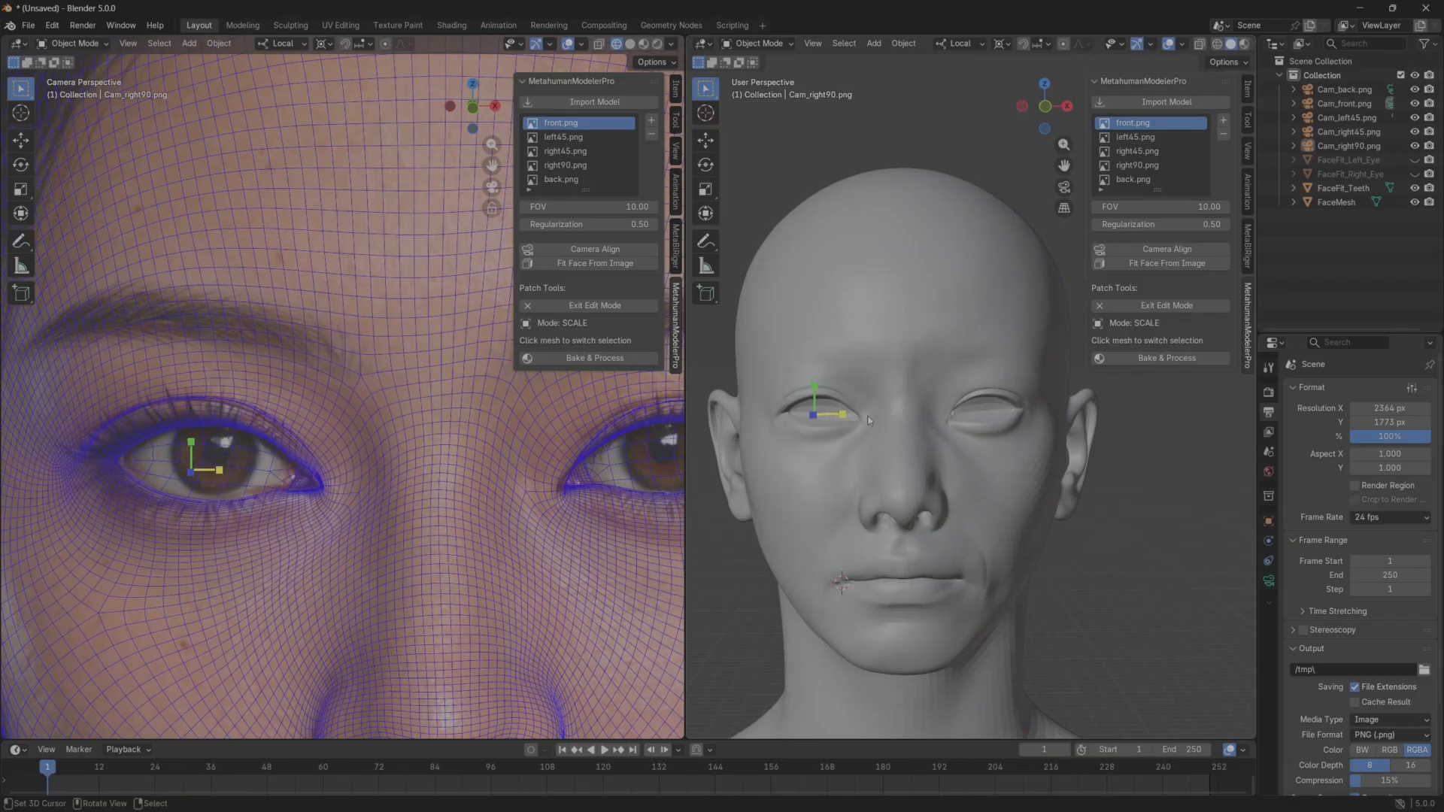
Scale the eye patch on the head's left side slightly wider horizontally, and leave Scale mode.
middle_click_drag(889, 421, 936, 440)
left_click(941, 414)
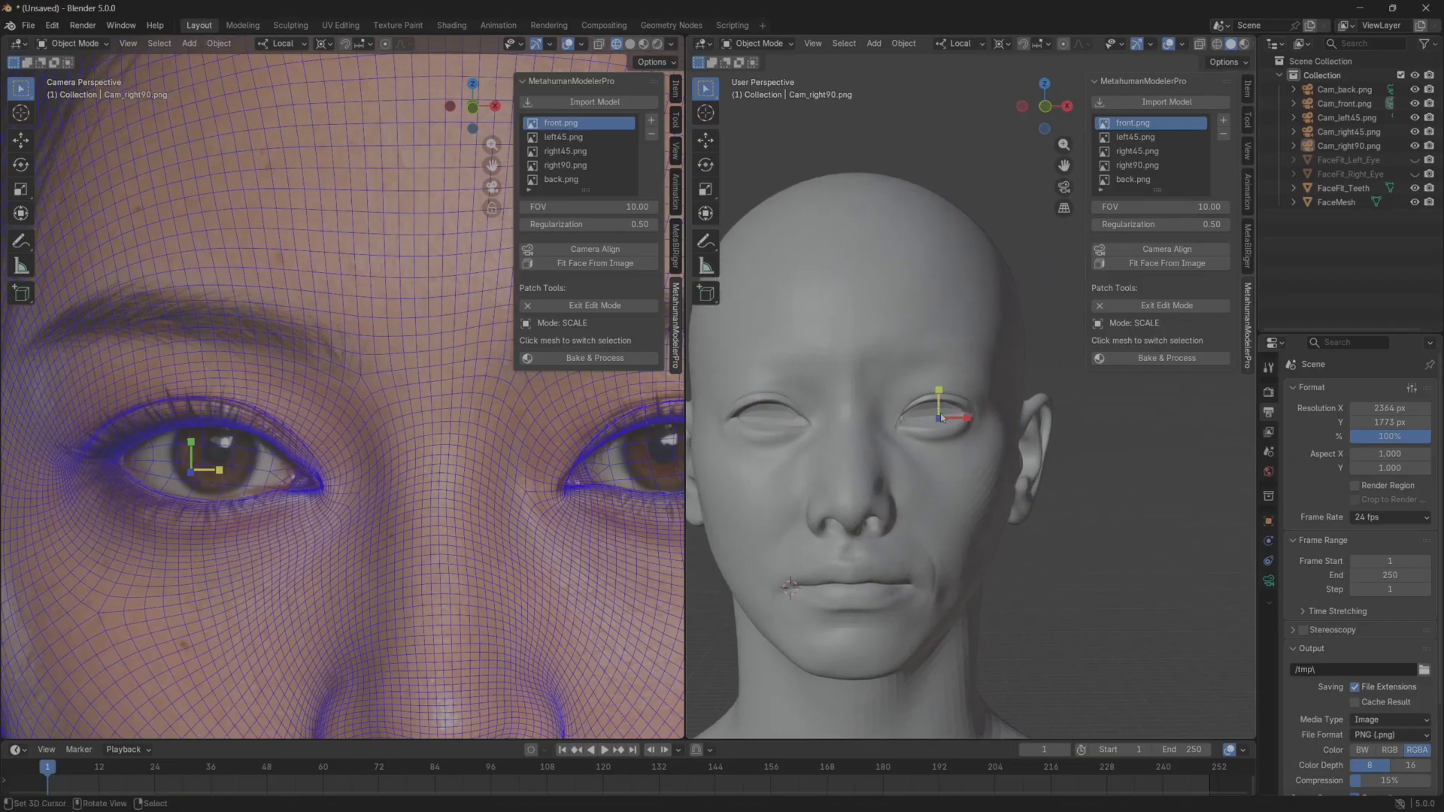
middle_click_drag(644, 468, 549, 484, "shift")
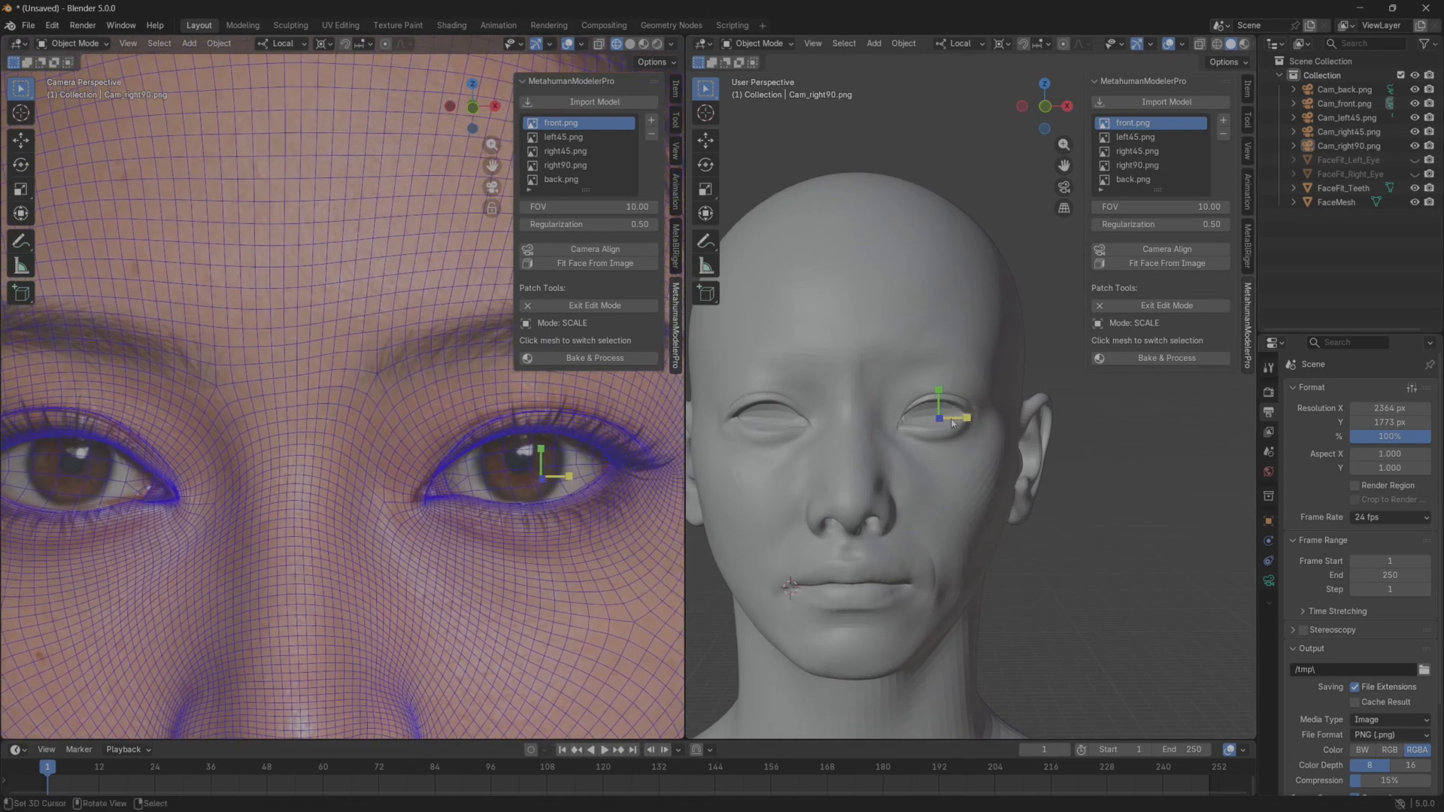
left_click_drag(953, 423, 964, 427)
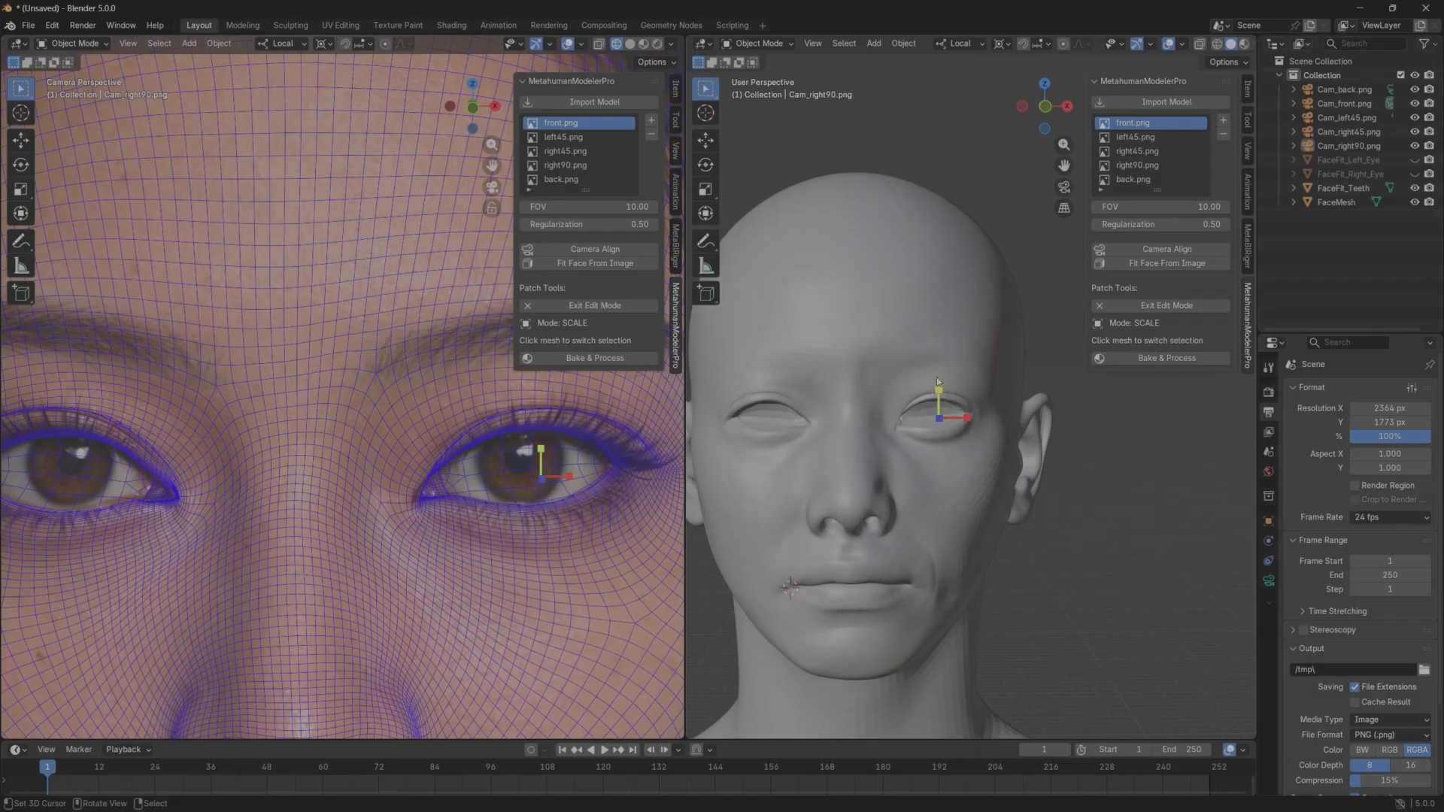
key("Escape")
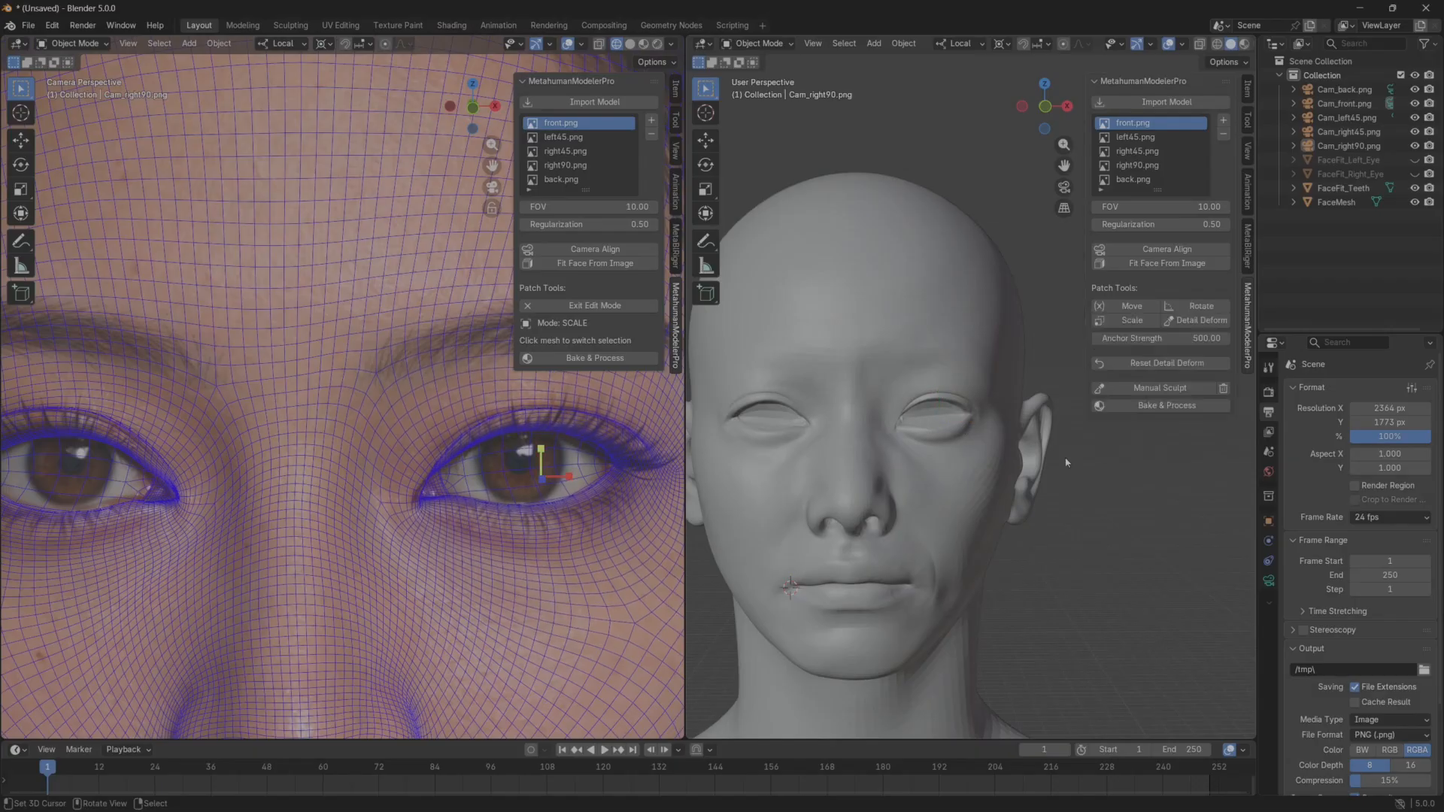
Inspect the whole head and compare the nose, mouth and chin with the front reference.
scroll(1034, 536, "down", 3)
middle_click_drag(1034, 535, 925, 526)
scroll(929, 519, "up", 2)
scroll(994, 525, "up", 2)
scroll(994, 525, "down", 2)
scroll(333, 620, "down", 4)
scroll(388, 612, "up", 4)
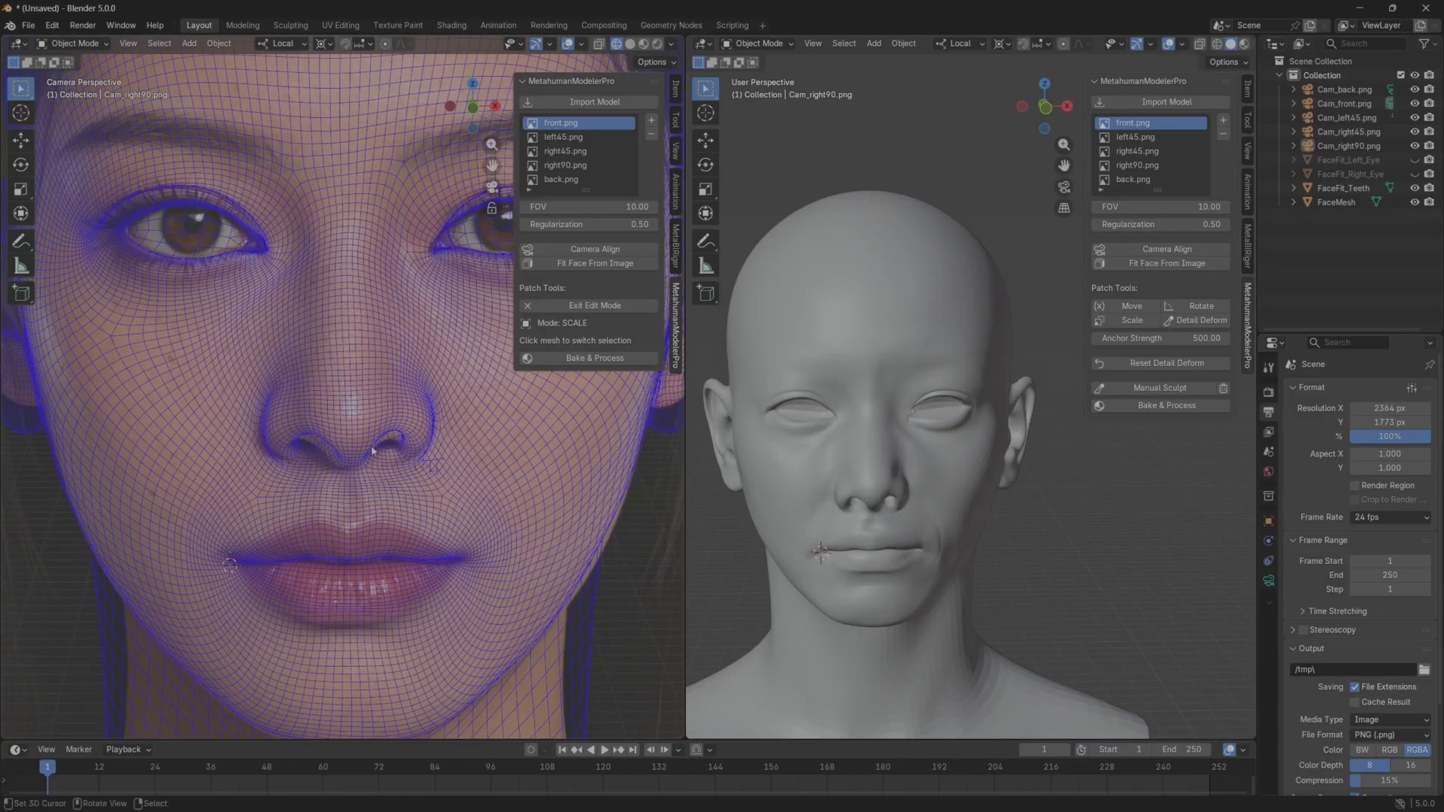
middle_click_drag(355, 564, 349, 524, "shift")
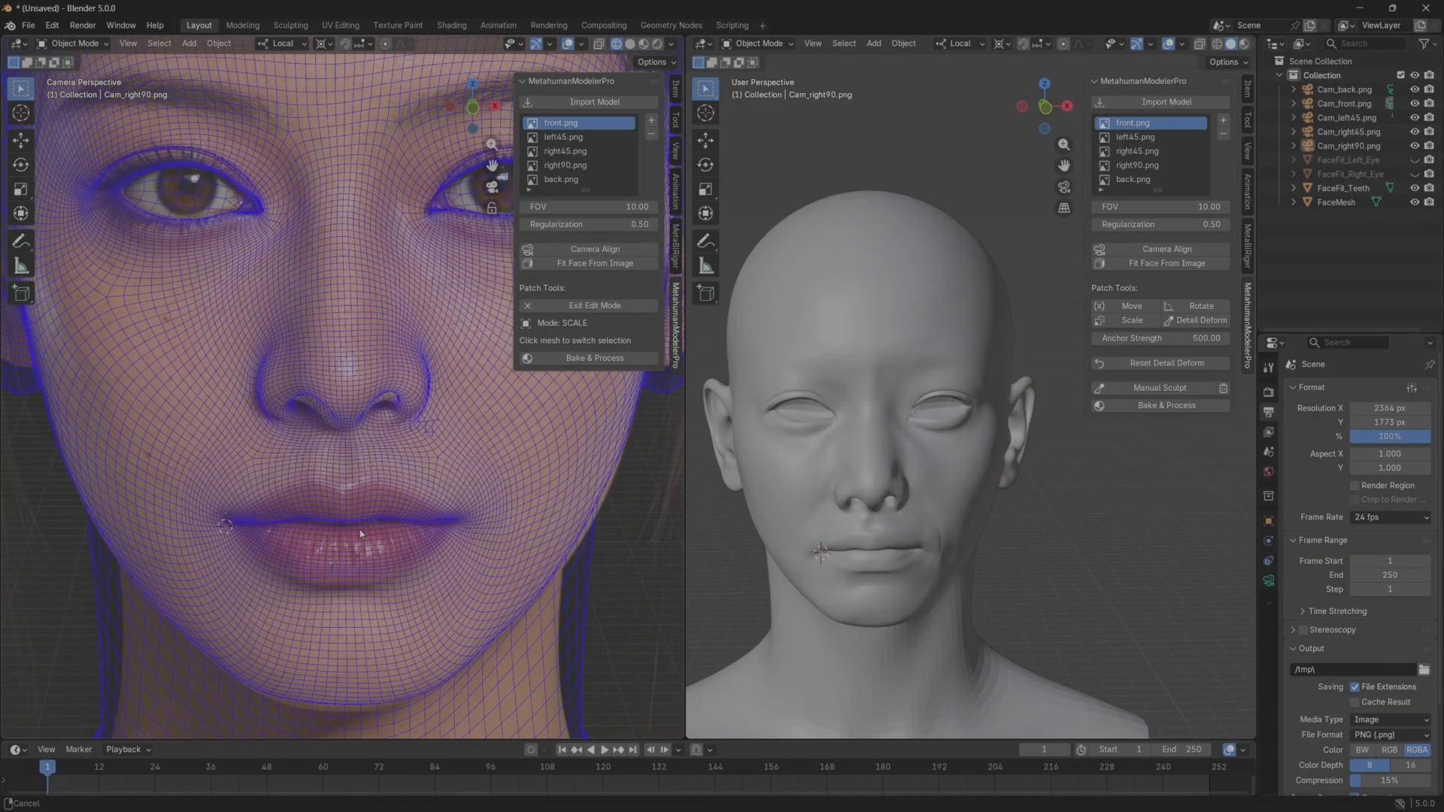
scroll(908, 574, "up", 2)
middle_click_drag(907, 575, 927, 547, "shift")
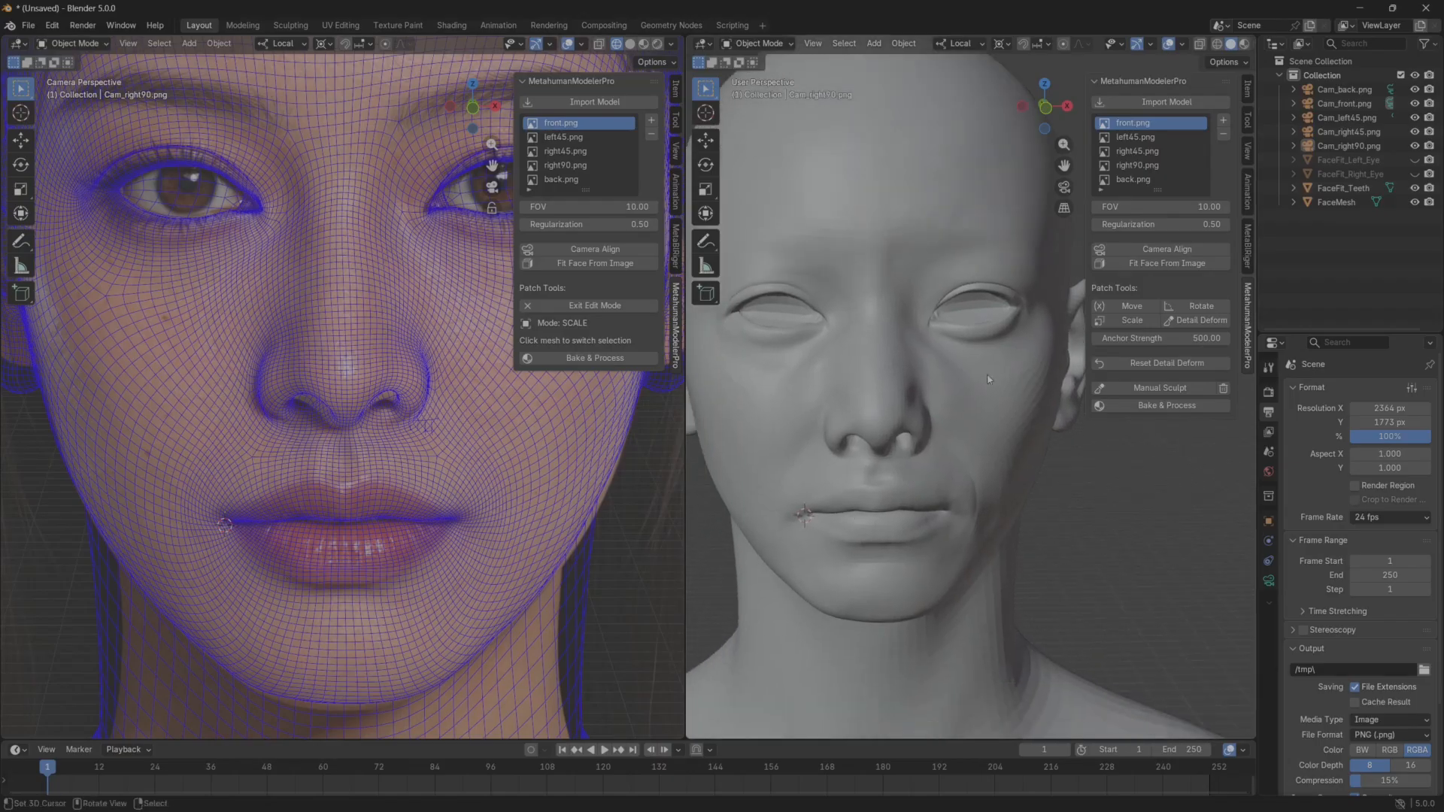
Pull the bottom of the chin slightly downward with Detail Deform to match the front reference.
left_click(584, 306)
left_click(627, 322)
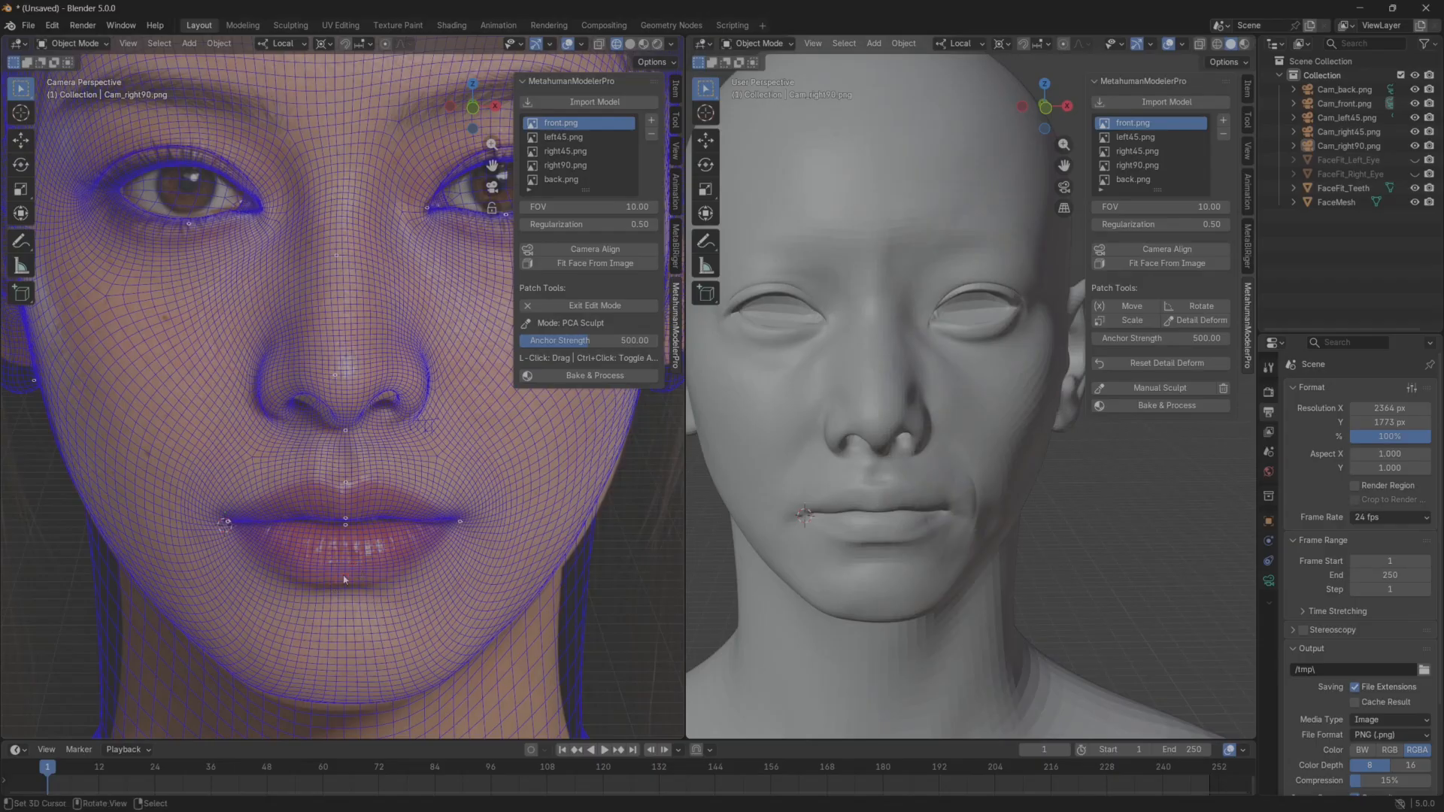
left_click_drag(338, 602, 336, 621)
middle_click_drag(357, 663, 367, 581, "shift")
left_click_drag(353, 626, 349, 650)
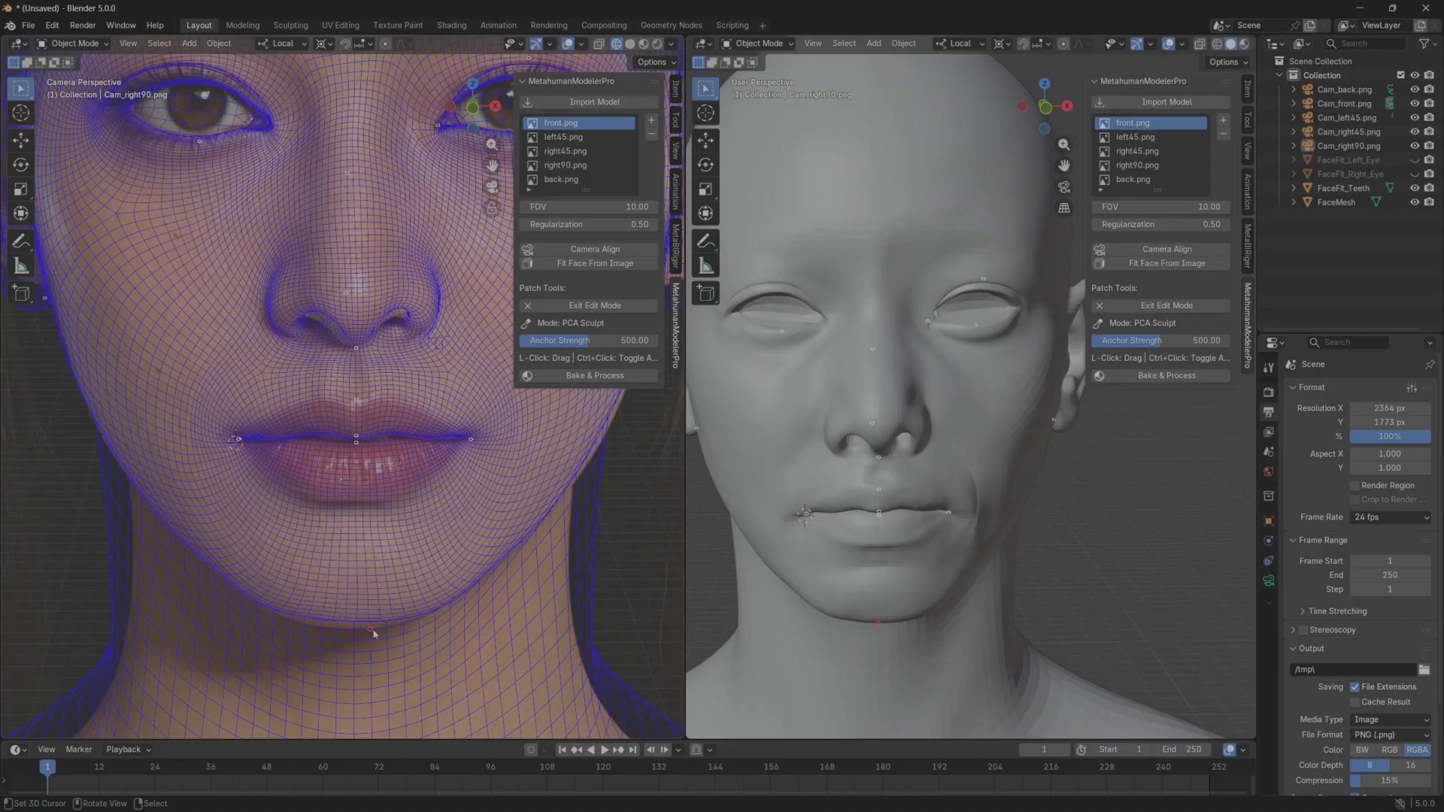
left_click_drag(357, 625, 348, 666)
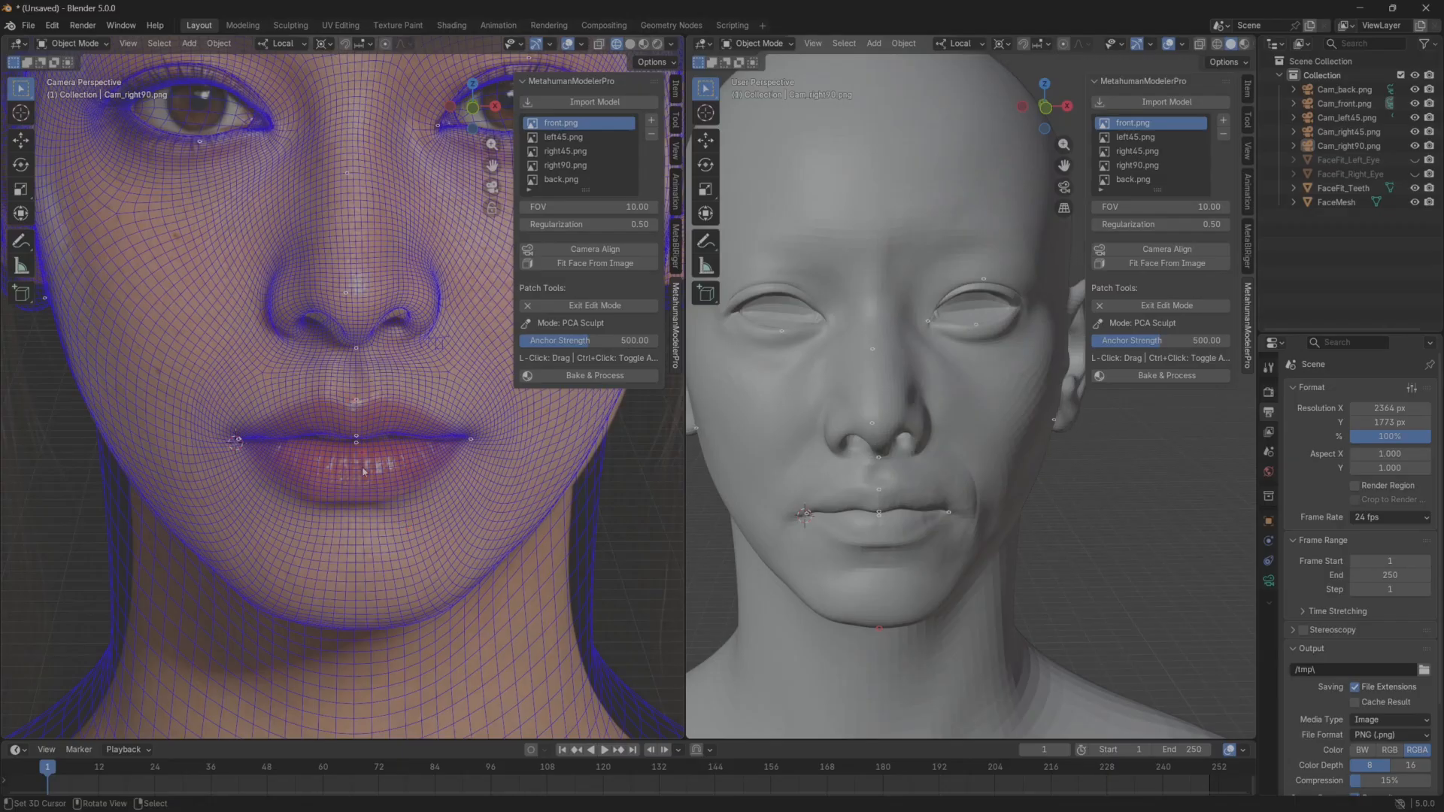
left_click(358, 413)
left_click(358, 352, "ctrl")
Leave Detail Deform and compare the mesh with the left45, right45, right90, back and front references.
scroll(864, 399, "down", 3)
middle_click_drag(864, 399, 833, 423)
scroll(832, 423, "up", 1)
middle_click_drag(464, 413, 416, 468, "shift")
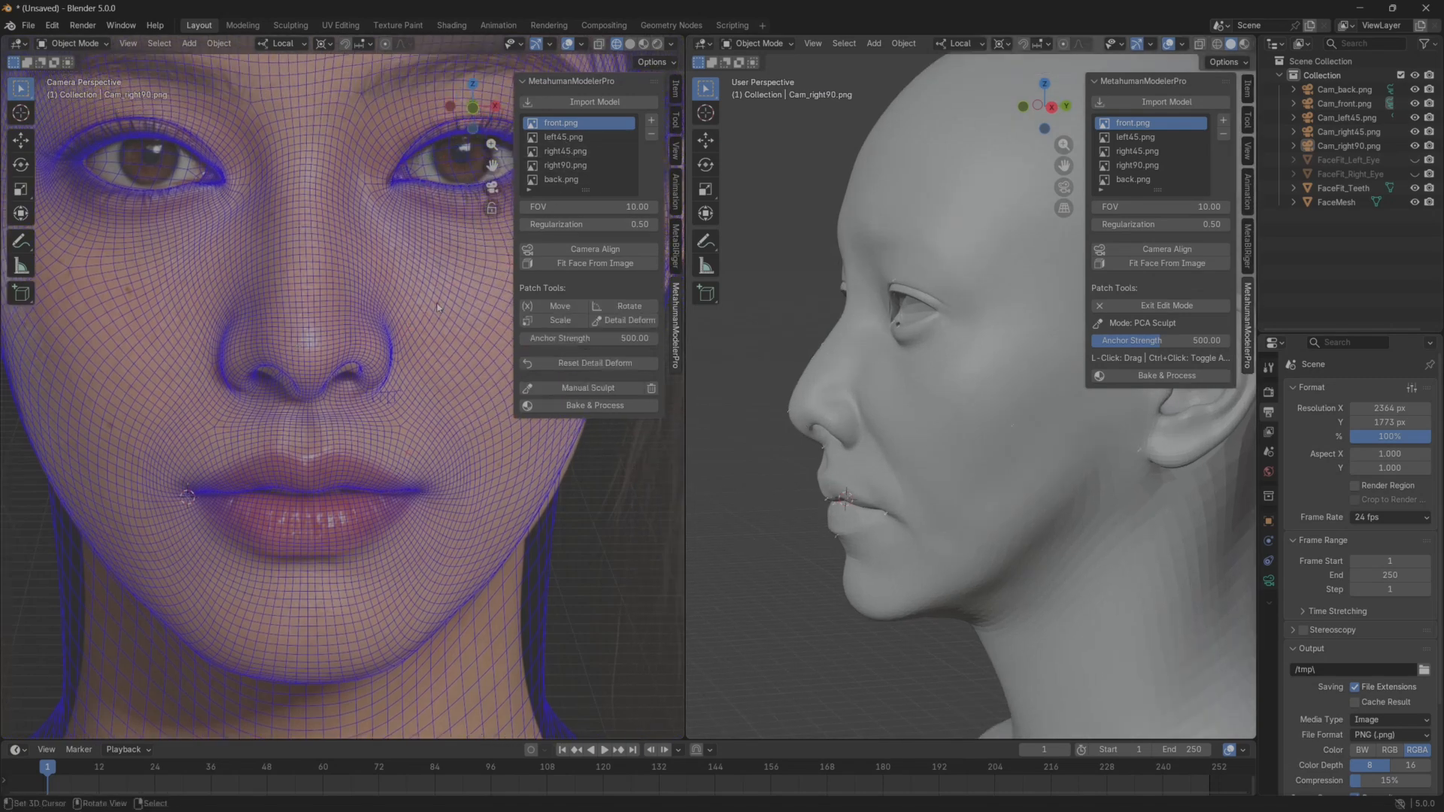
left_click(564, 137)
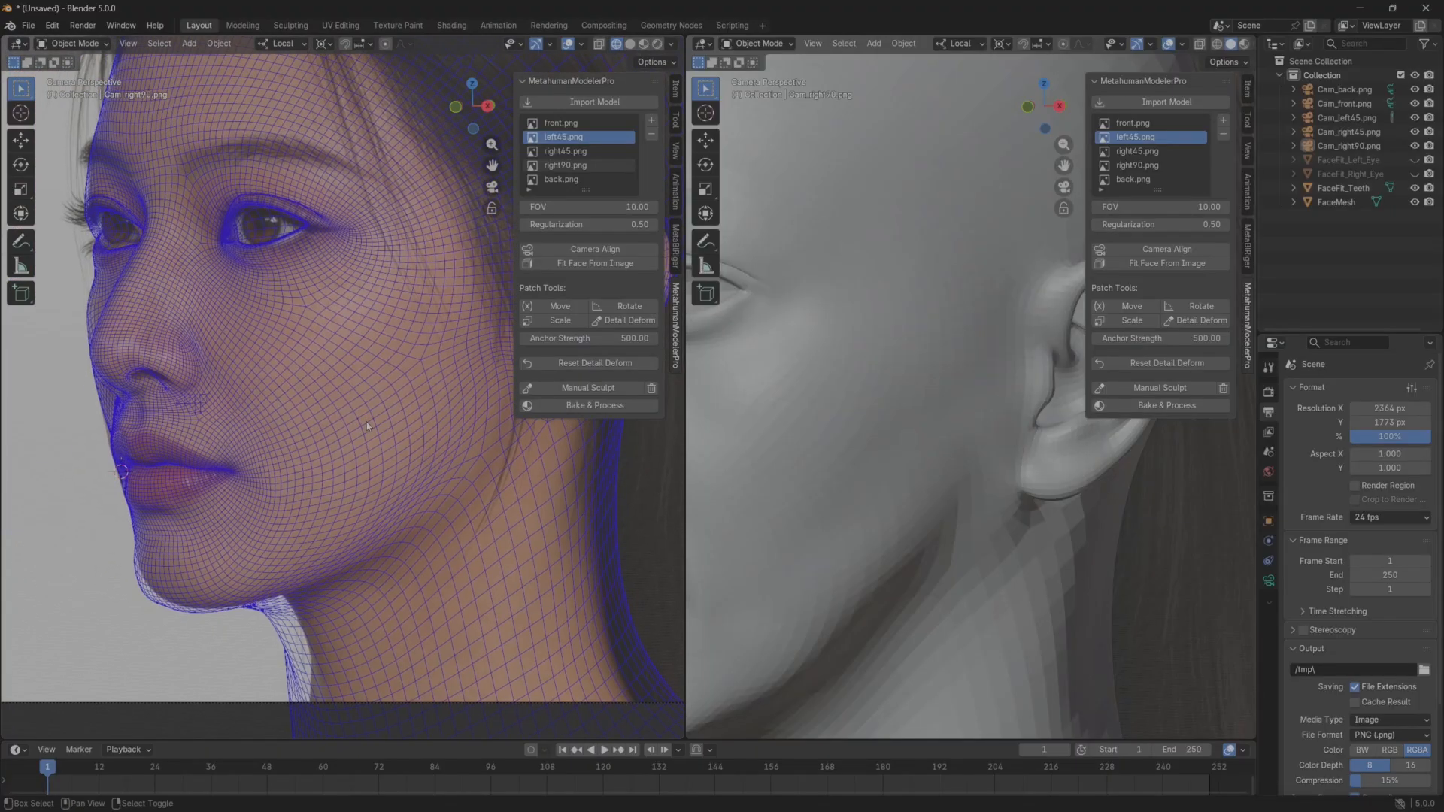
left_click(565, 165)
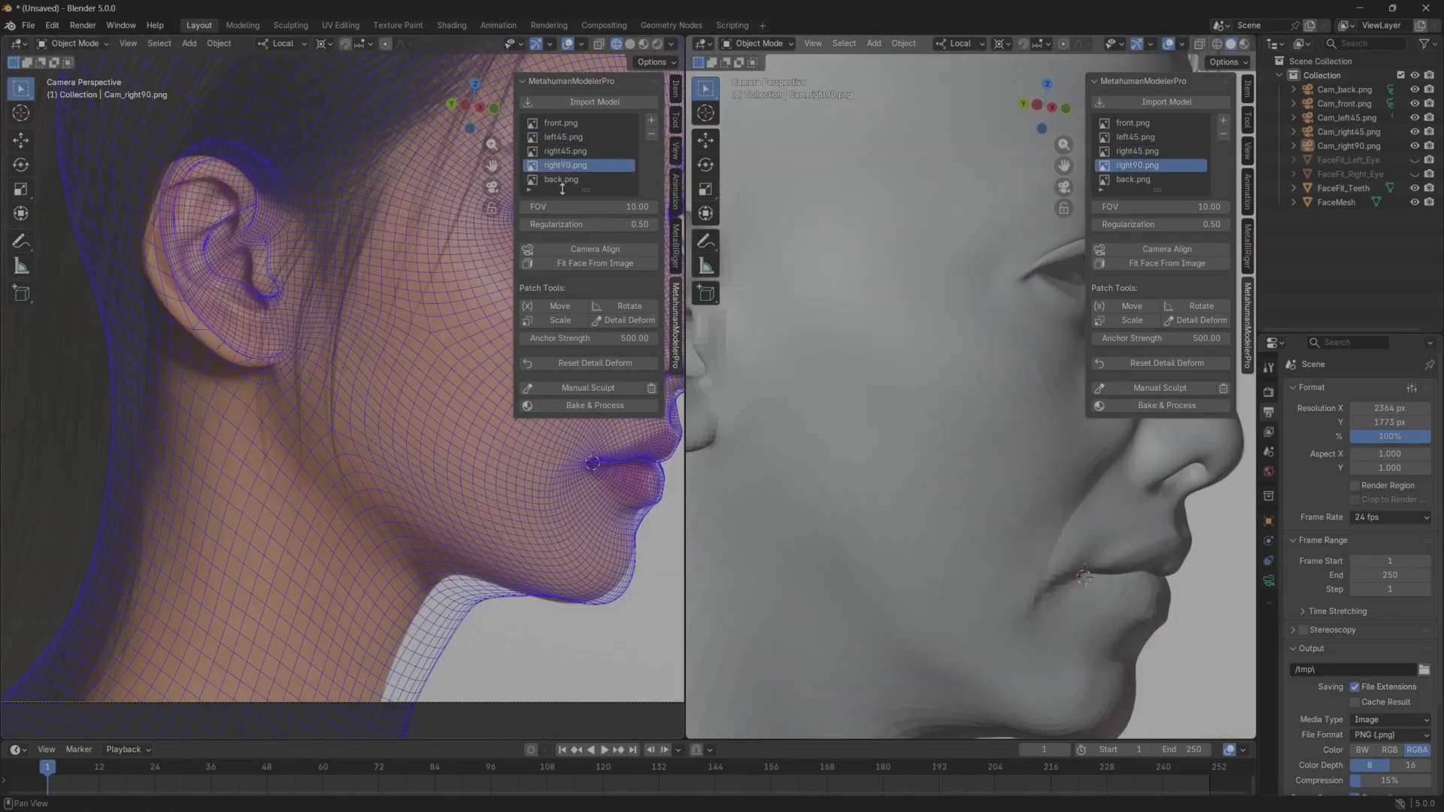
middle_click_drag(397, 363, 138, 427, "shift")
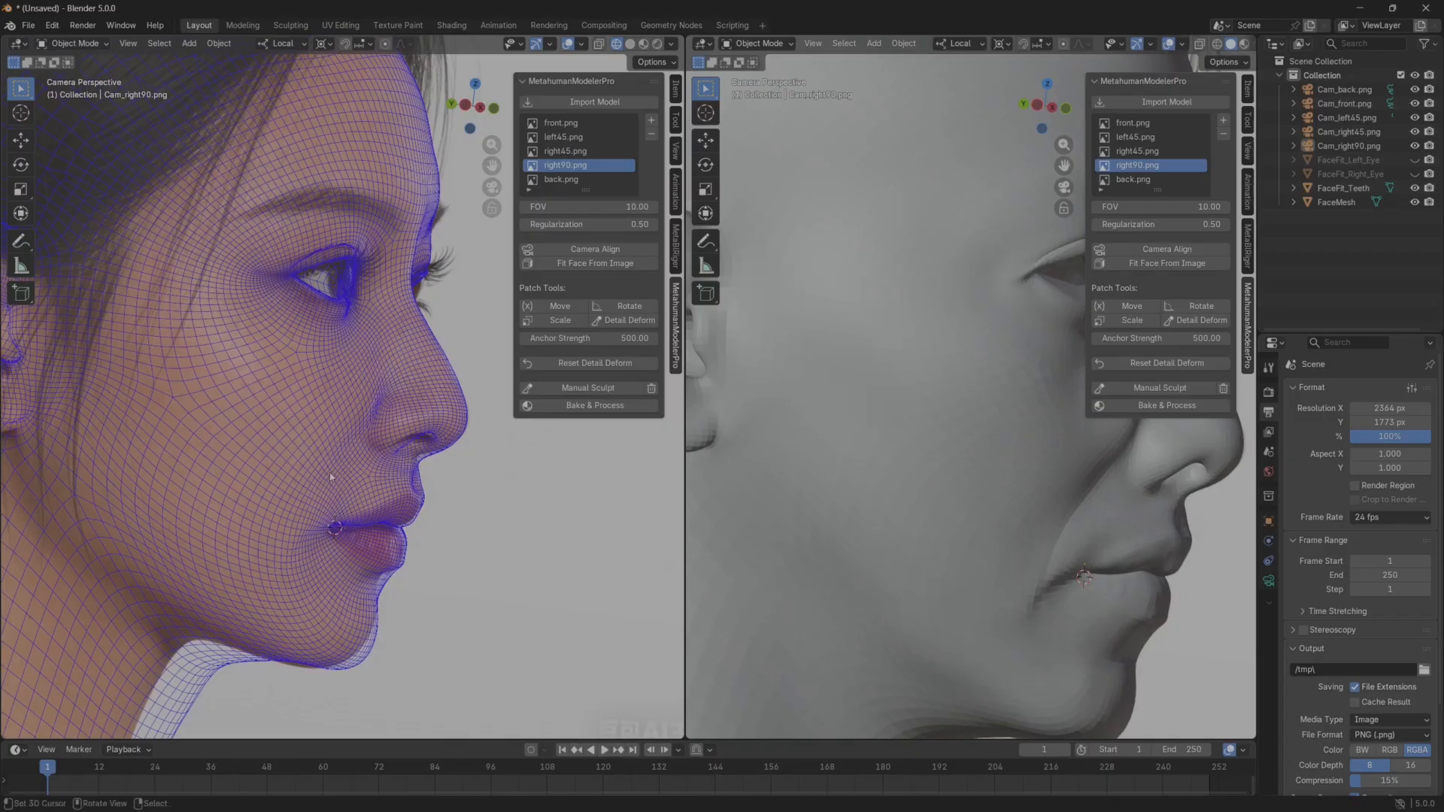
middle_click_drag(342, 497, 345, 396, "shift")
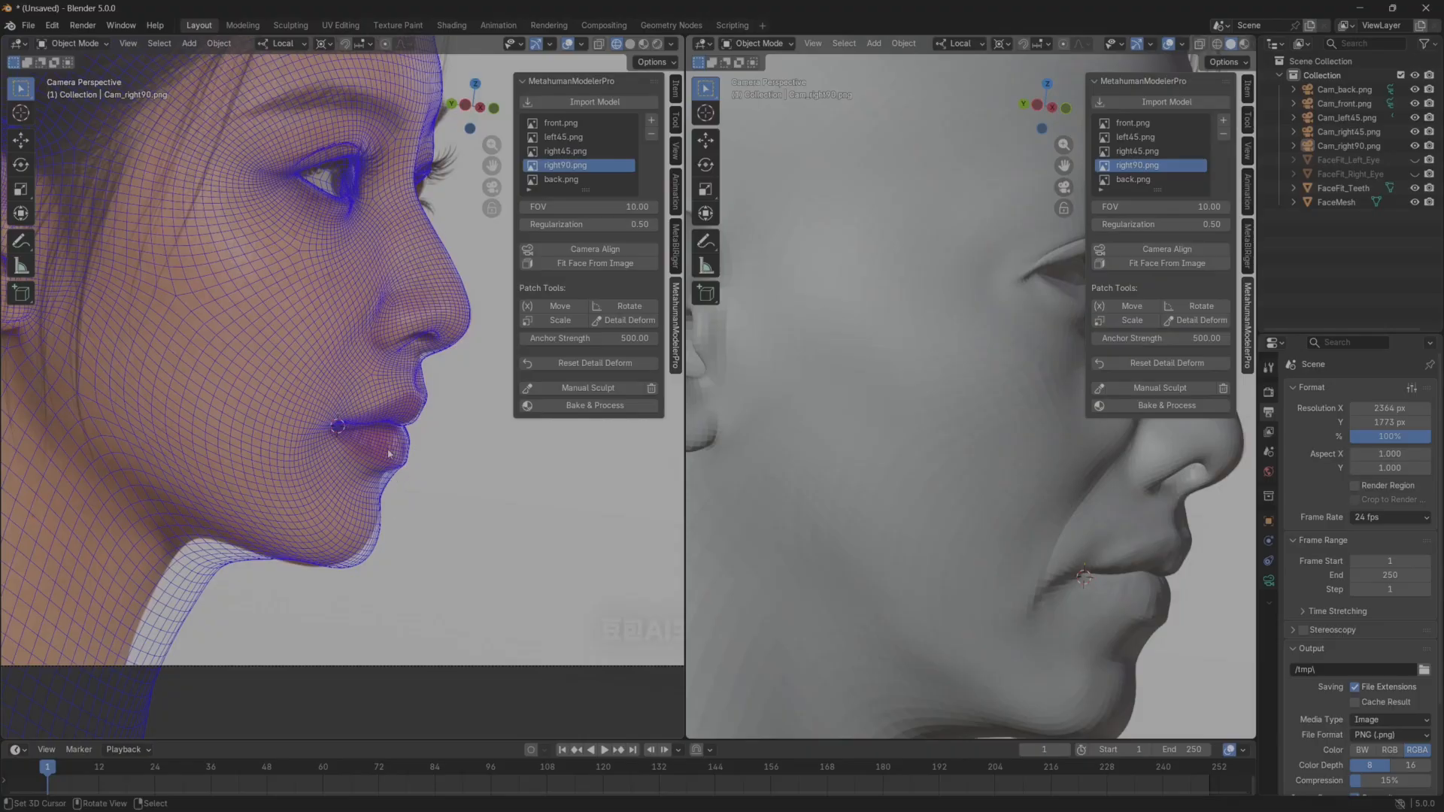
left_click(556, 181)
scroll(377, 330, "down", 3)
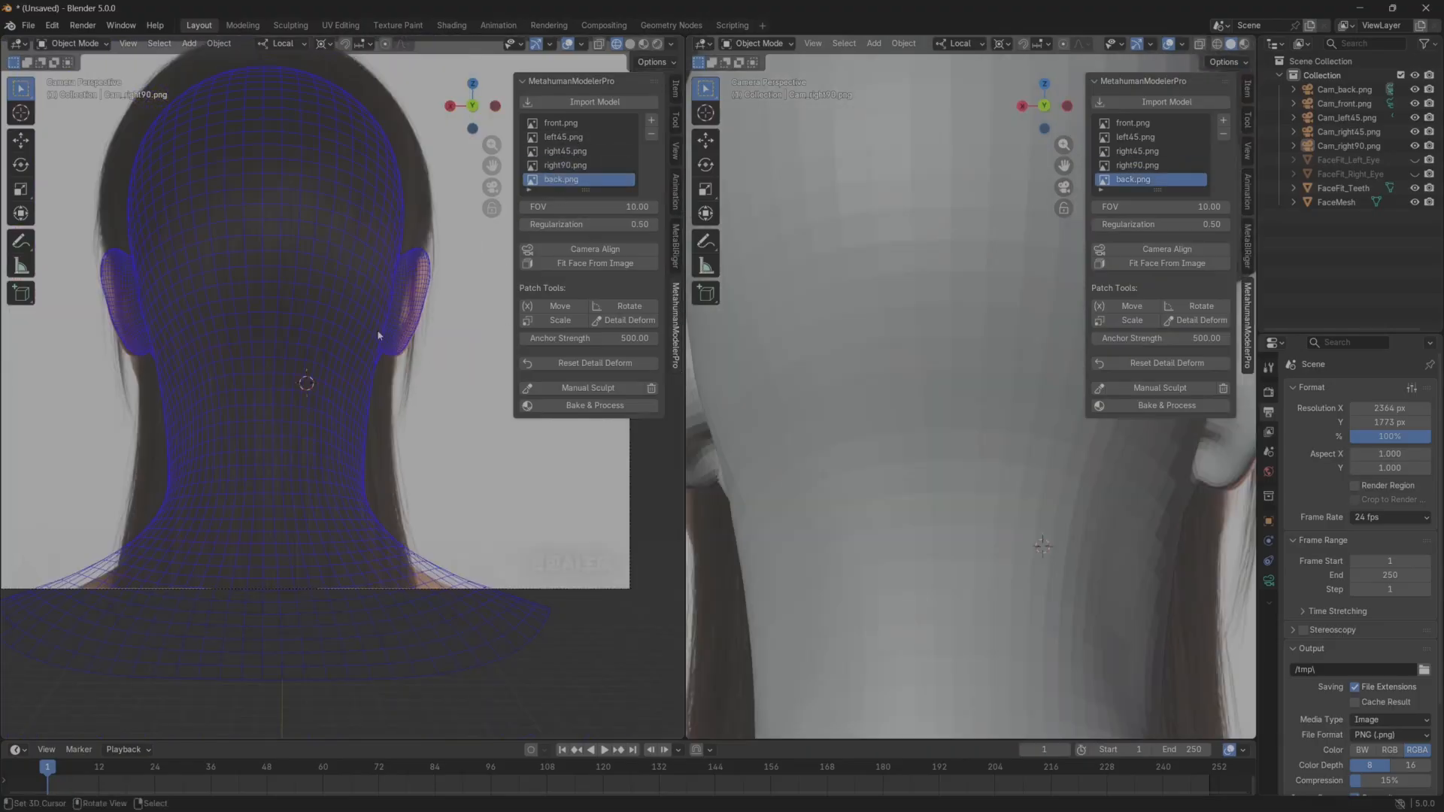
left_click(589, 164)
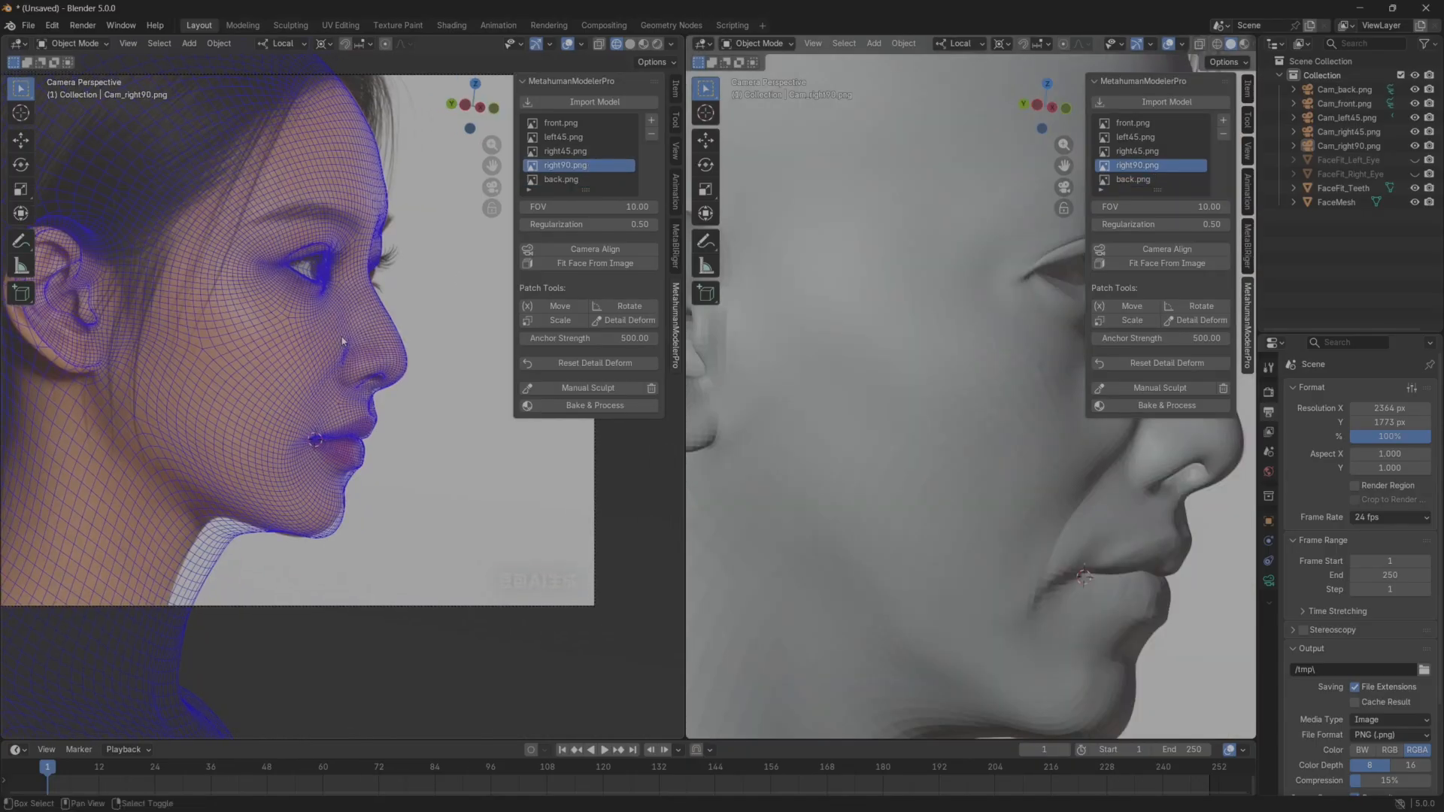
left_click(566, 151)
left_click(563, 122)
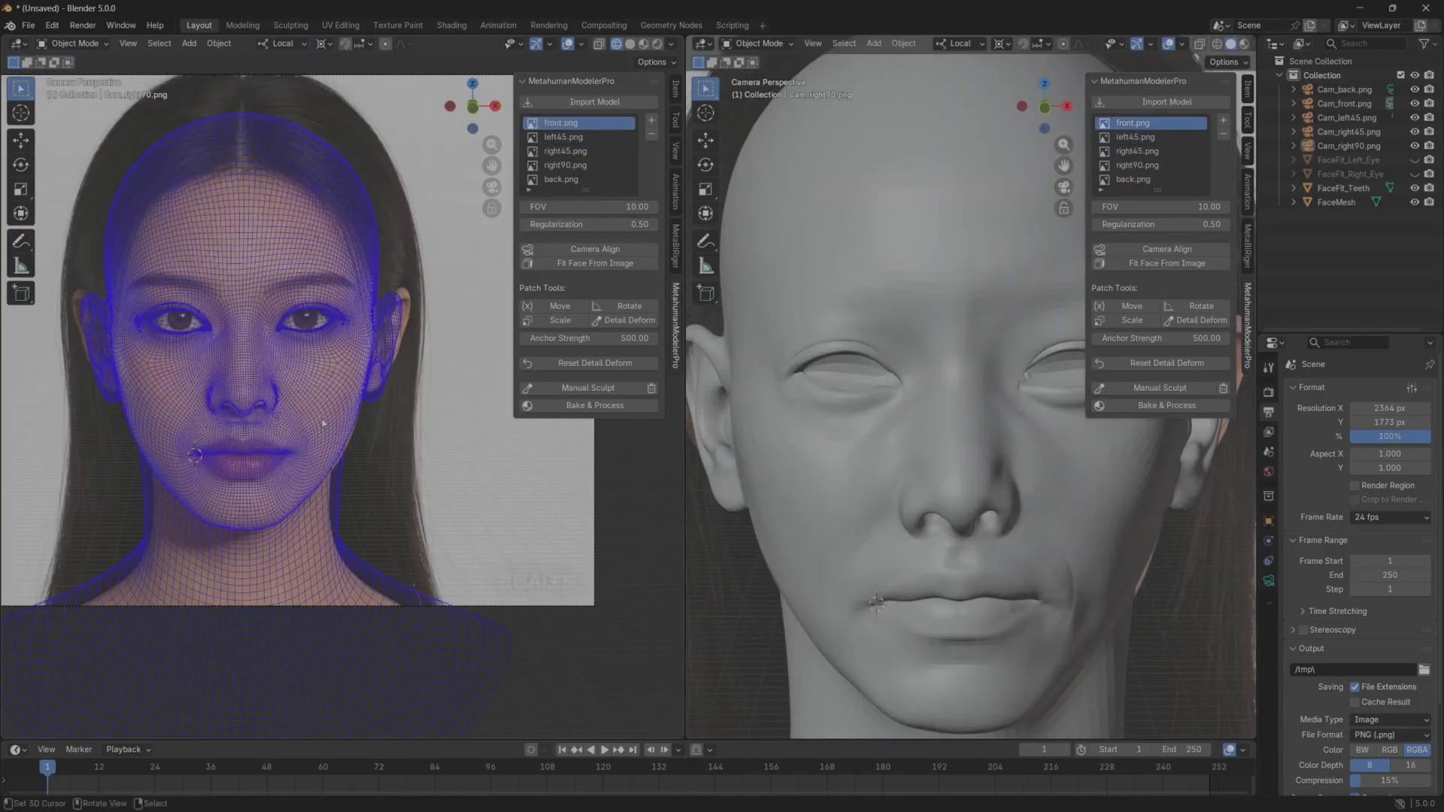
Widen the viewport showing the solid head and turn the model back toward the front.
middle_click_drag(749, 449, 842, 487)
left_click_drag(685, 467, 586, 468)
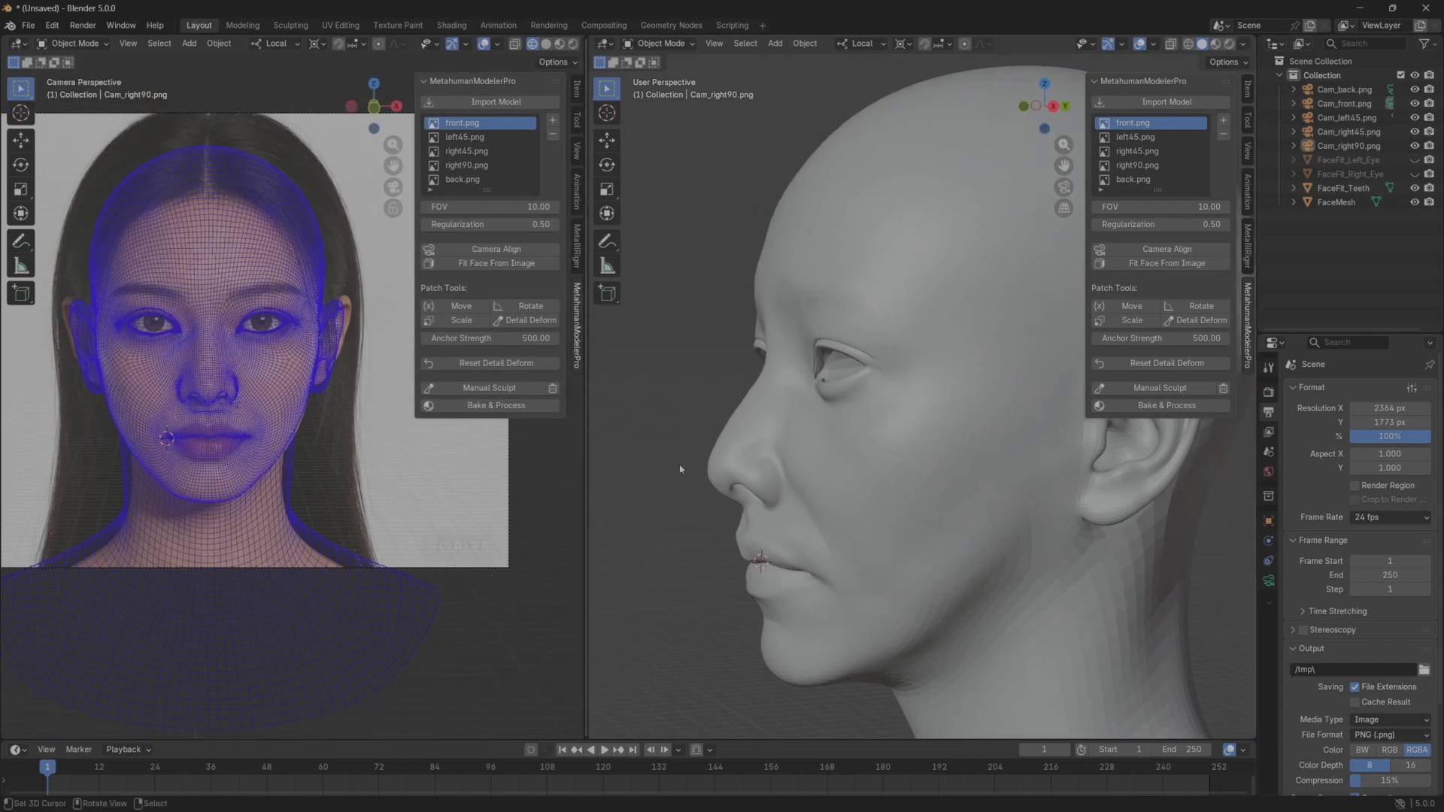
middle_click_drag(680, 470, 829, 472)
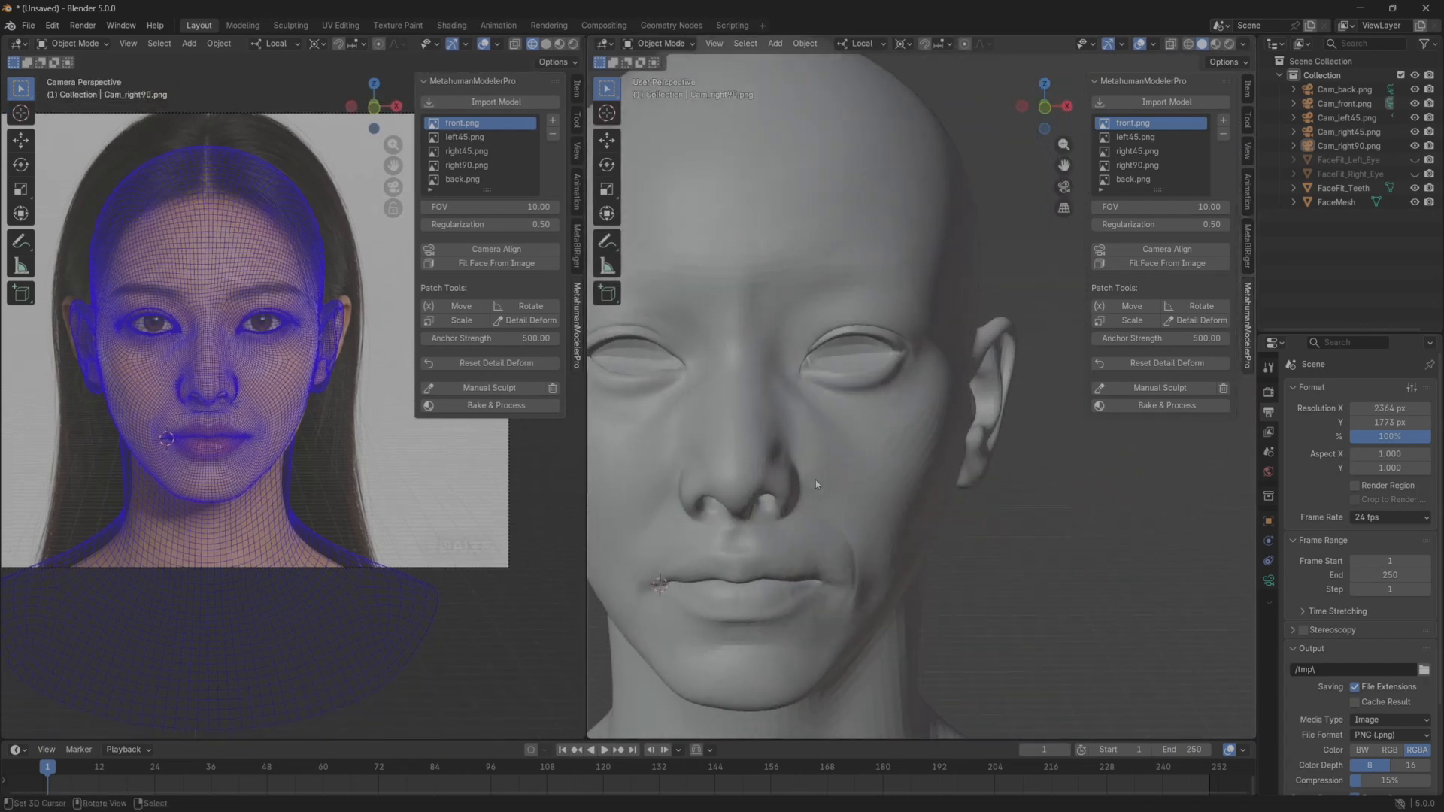
Nudge the chin point slightly backward with Detail Deform against the left45 reference, and leave the mode.
left_click(474, 137)
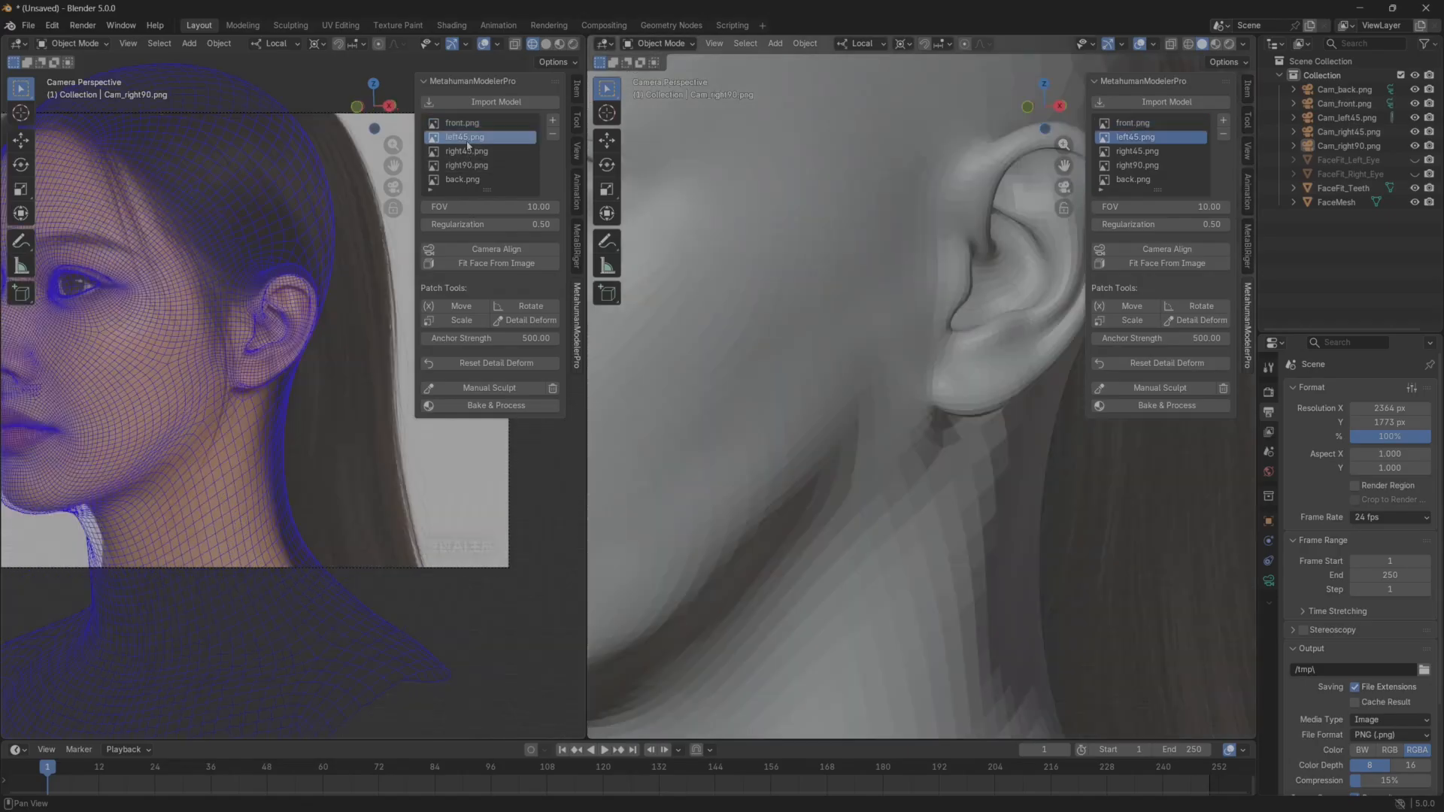
middle_click_drag(205, 392, 355, 463, "shift")
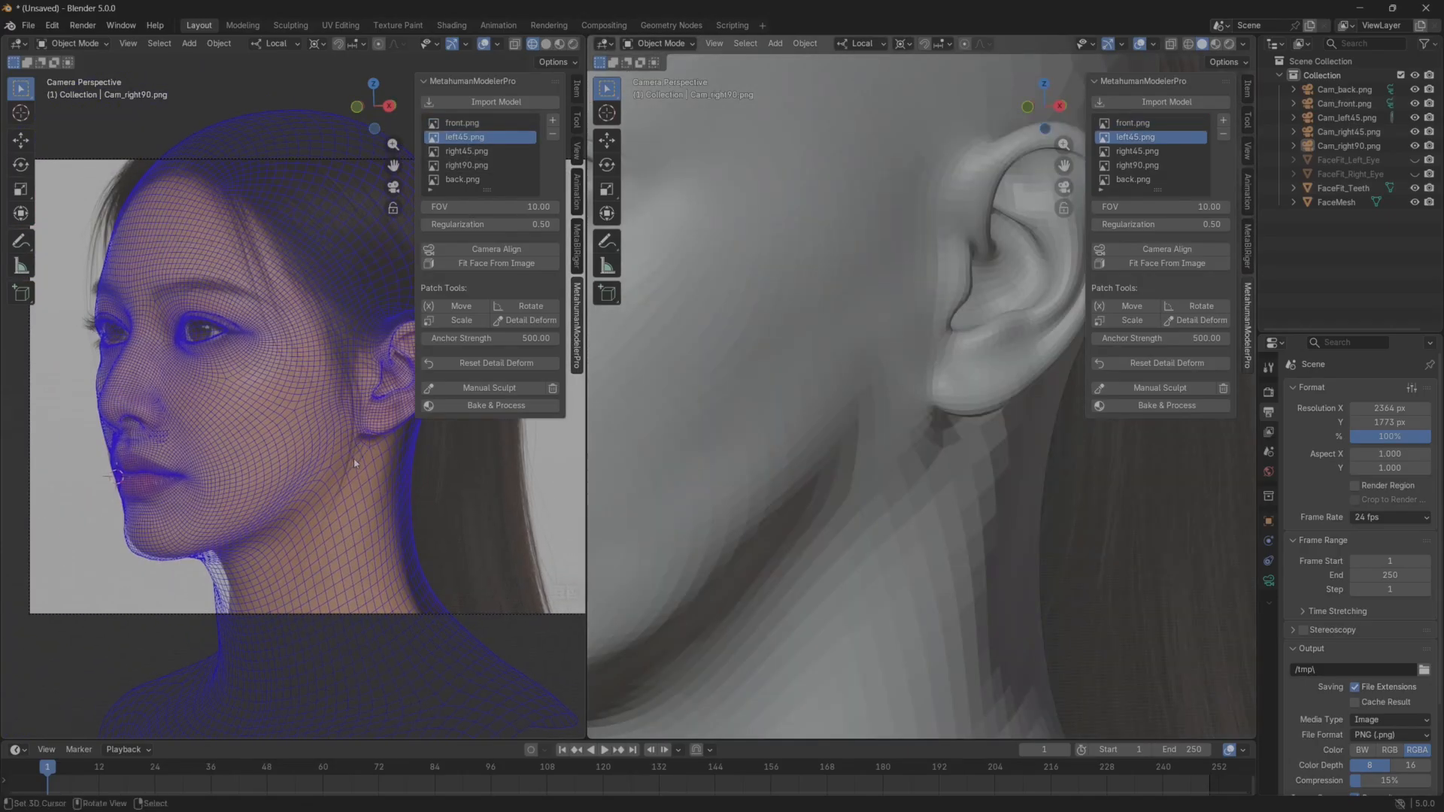
left_click(474, 122)
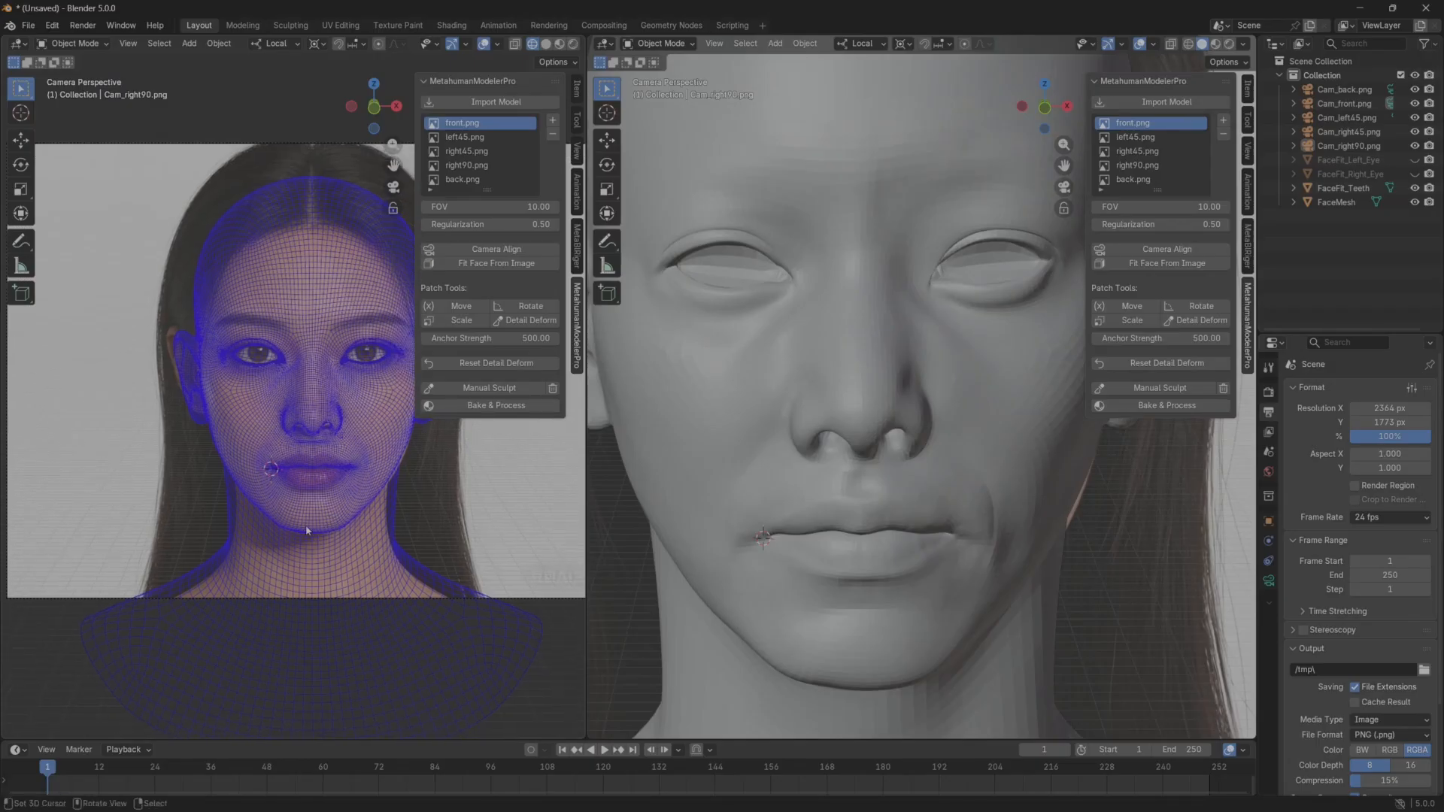
left_click(472, 139)
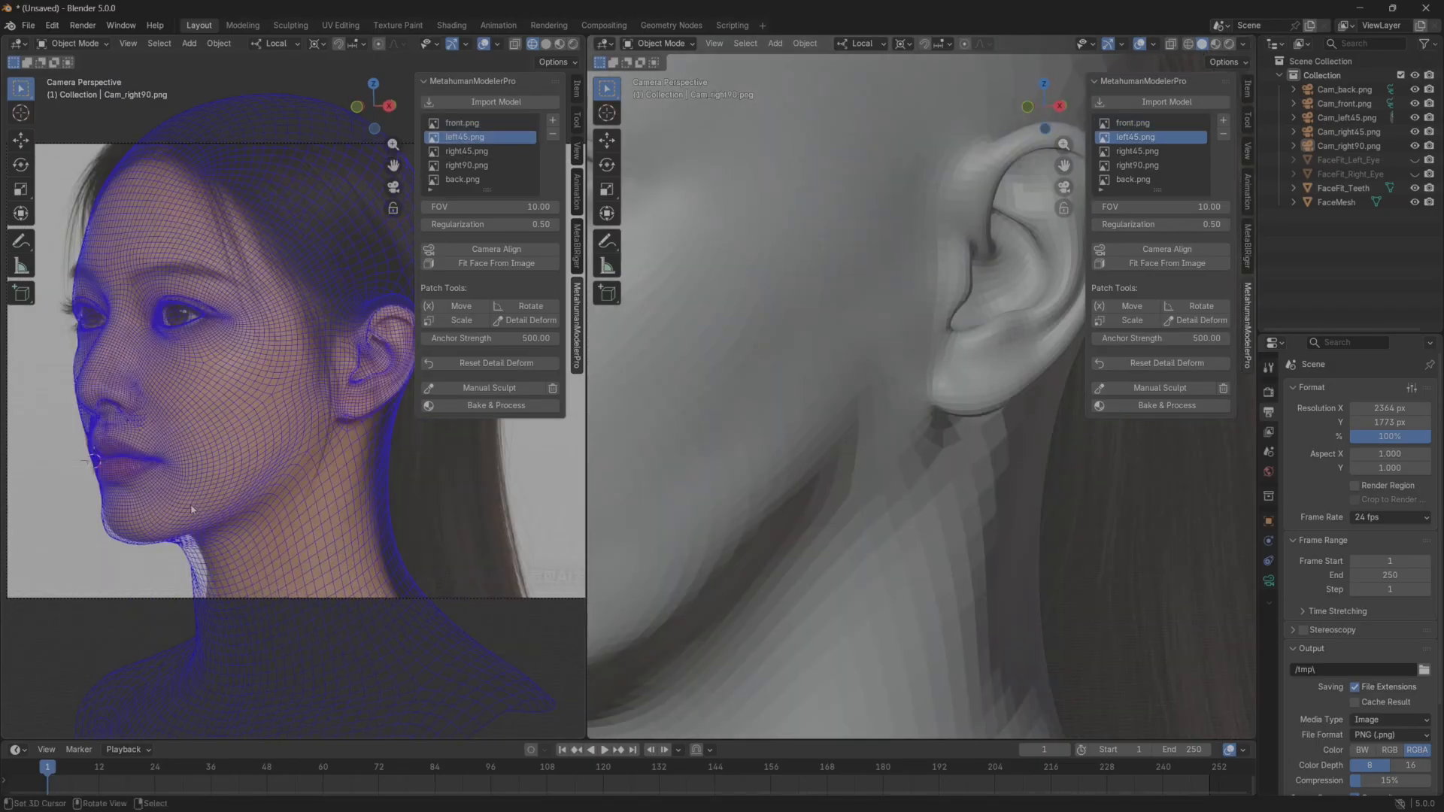
scroll(191, 507, "up", 2)
middle_click_drag(170, 516, 213, 505, "shift")
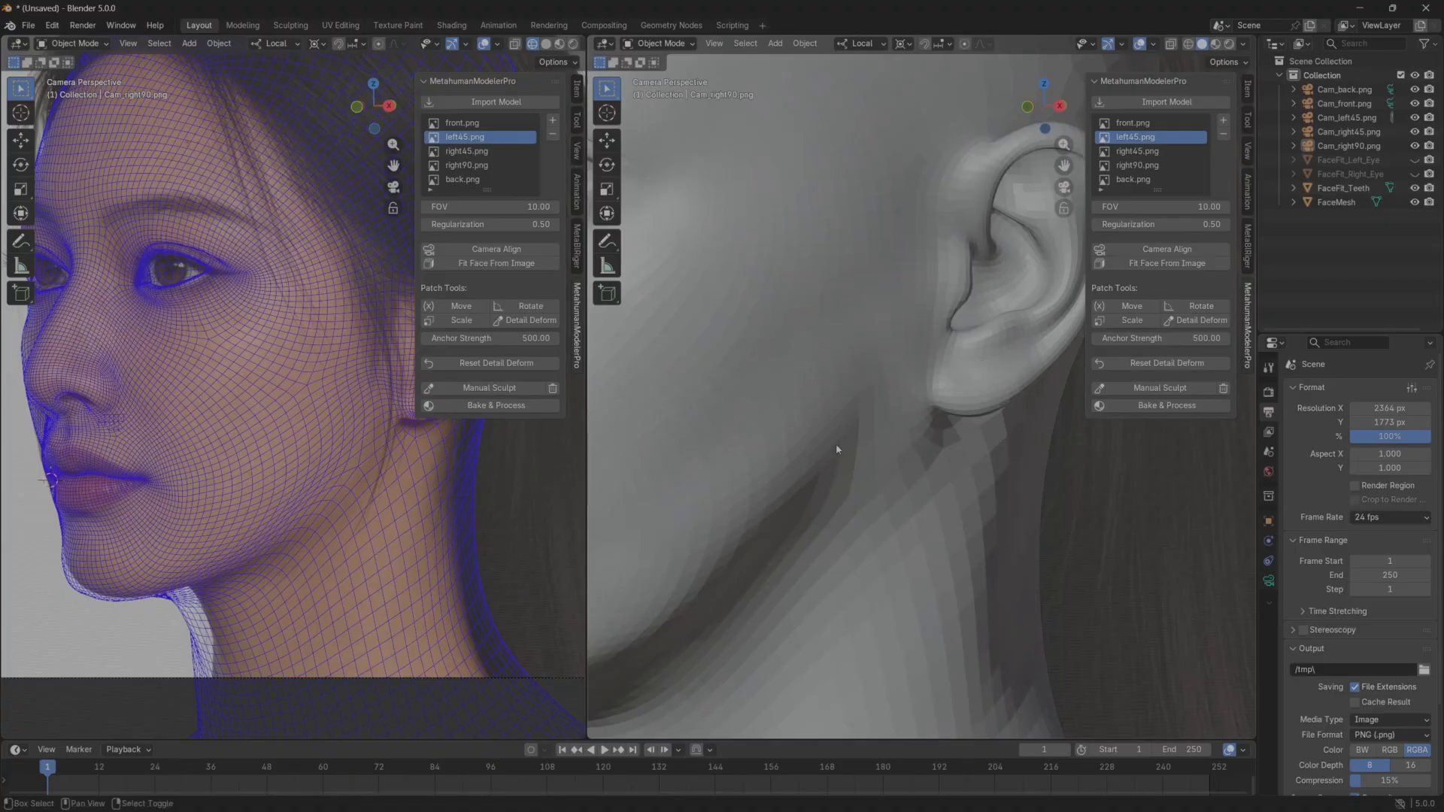
middle_click_drag(837, 450, 1064, 454, "shift")
middle_click_drag(718, 459, 859, 445, "shift")
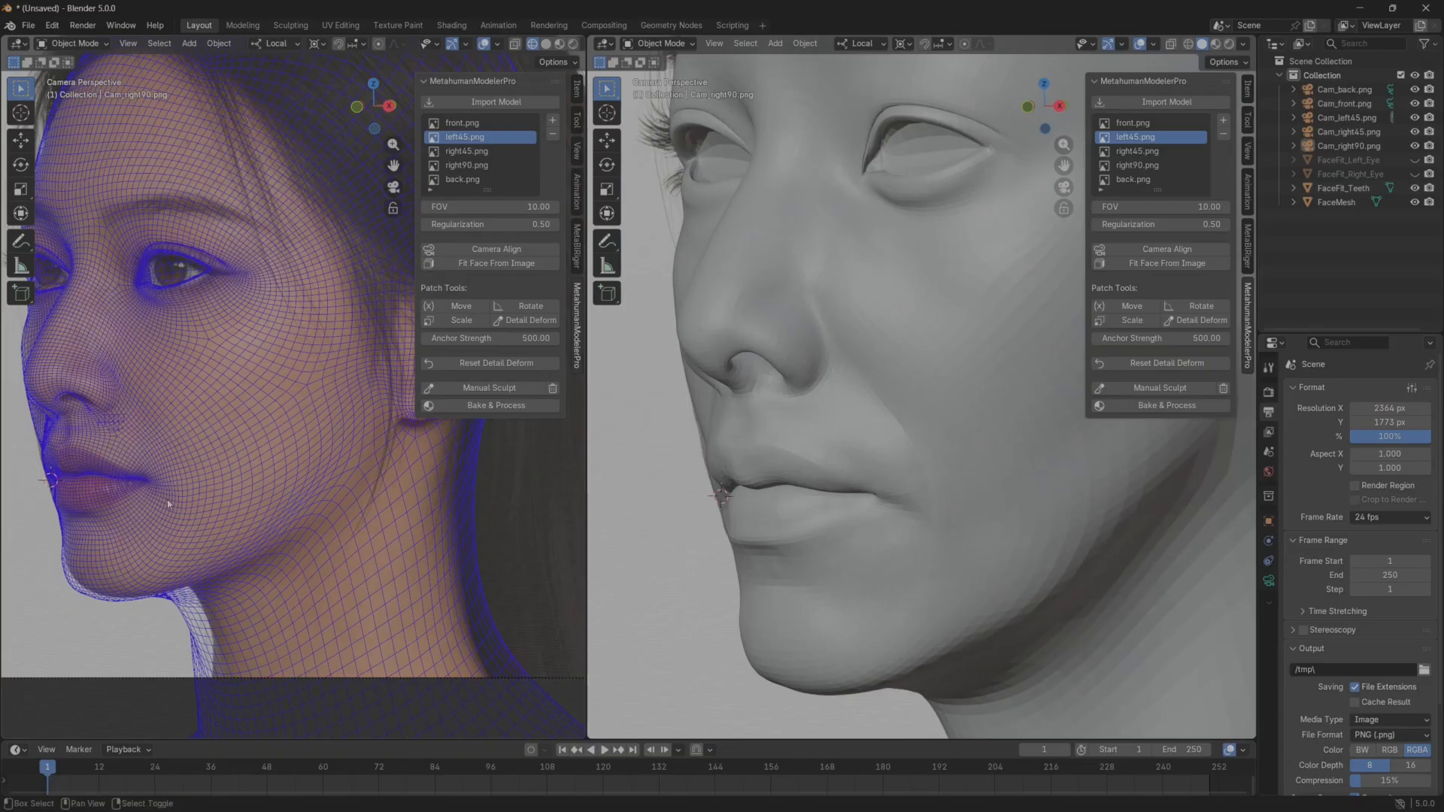
middle_click_drag(168, 498, 218, 446, "shift")
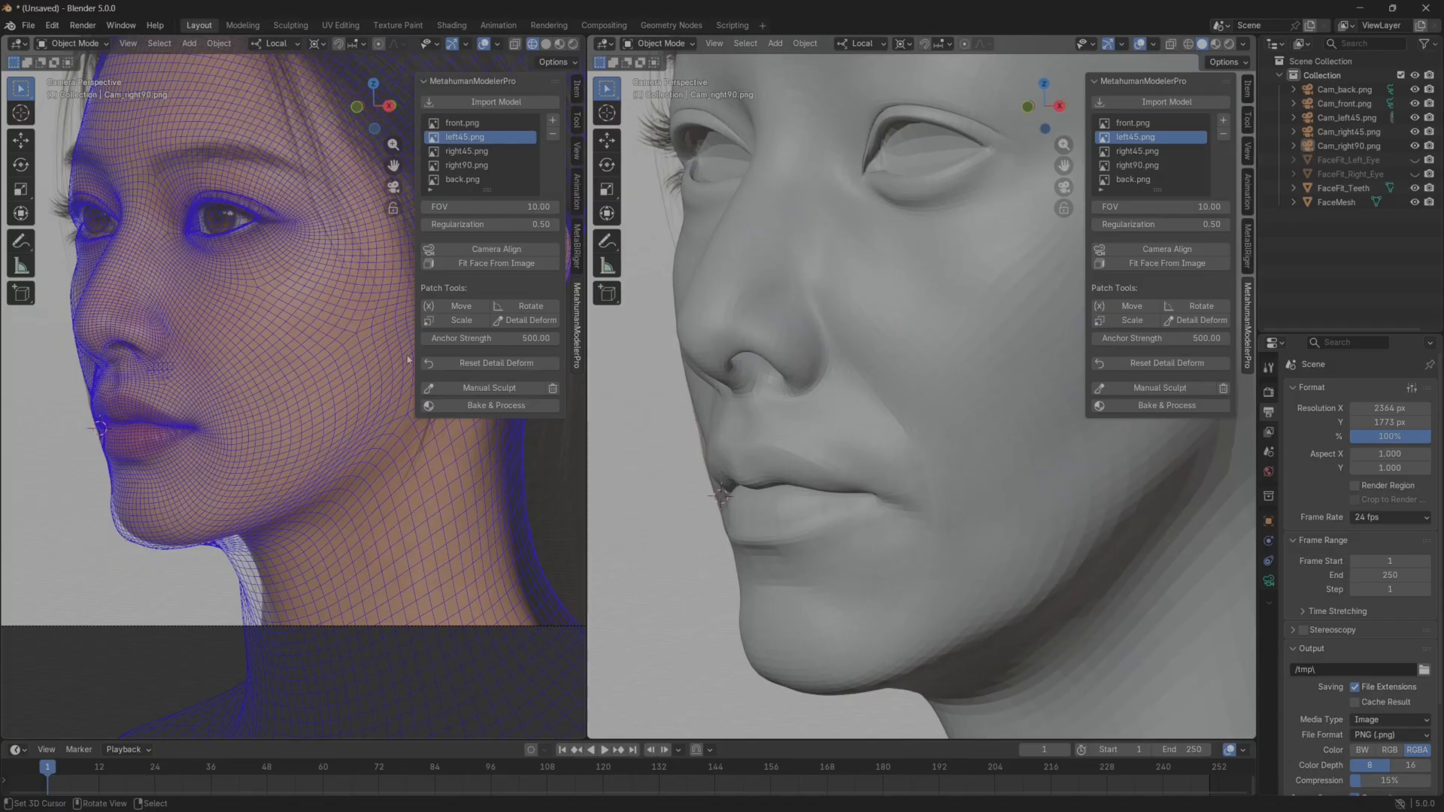
left_click(509, 321)
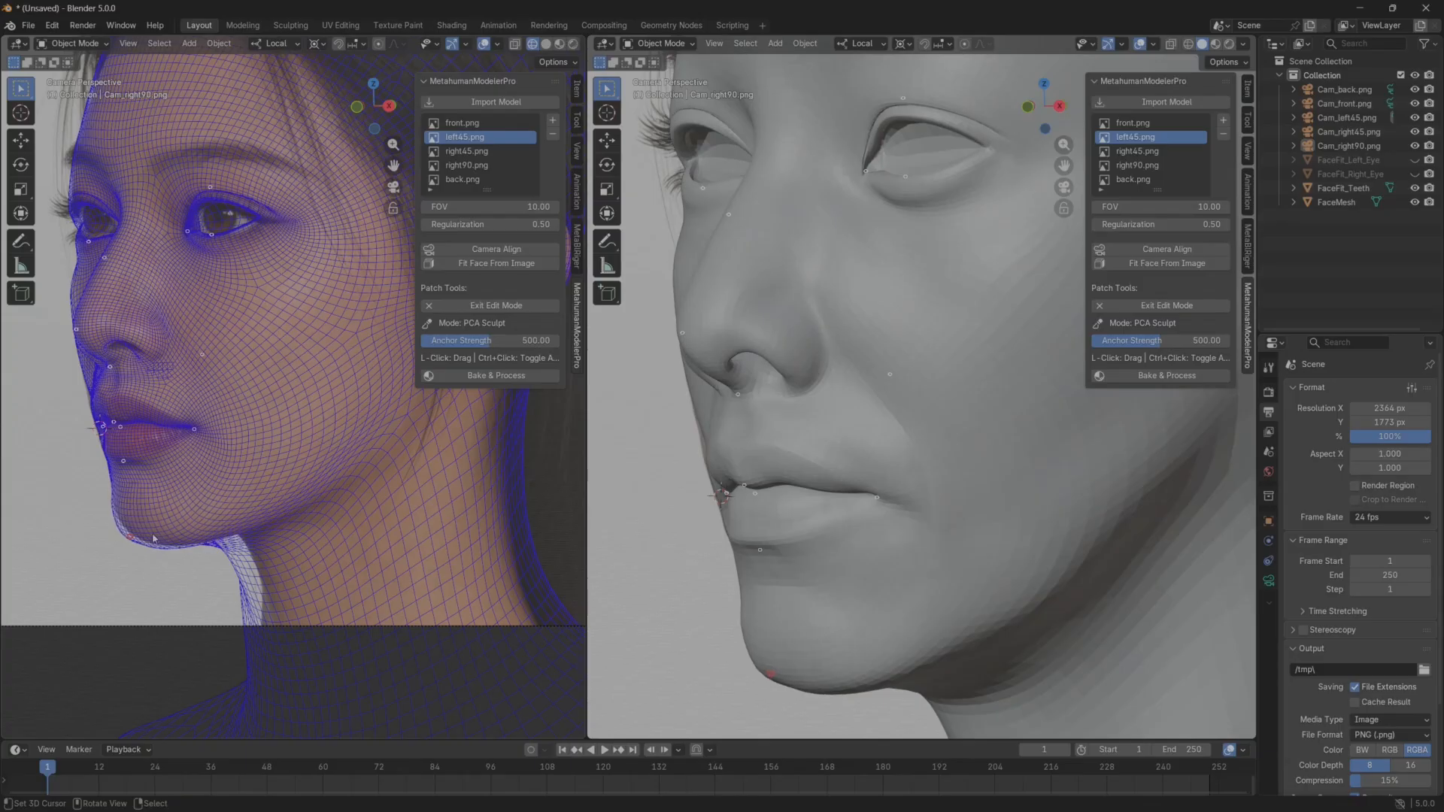
left_click_drag(154, 539, 185, 539)
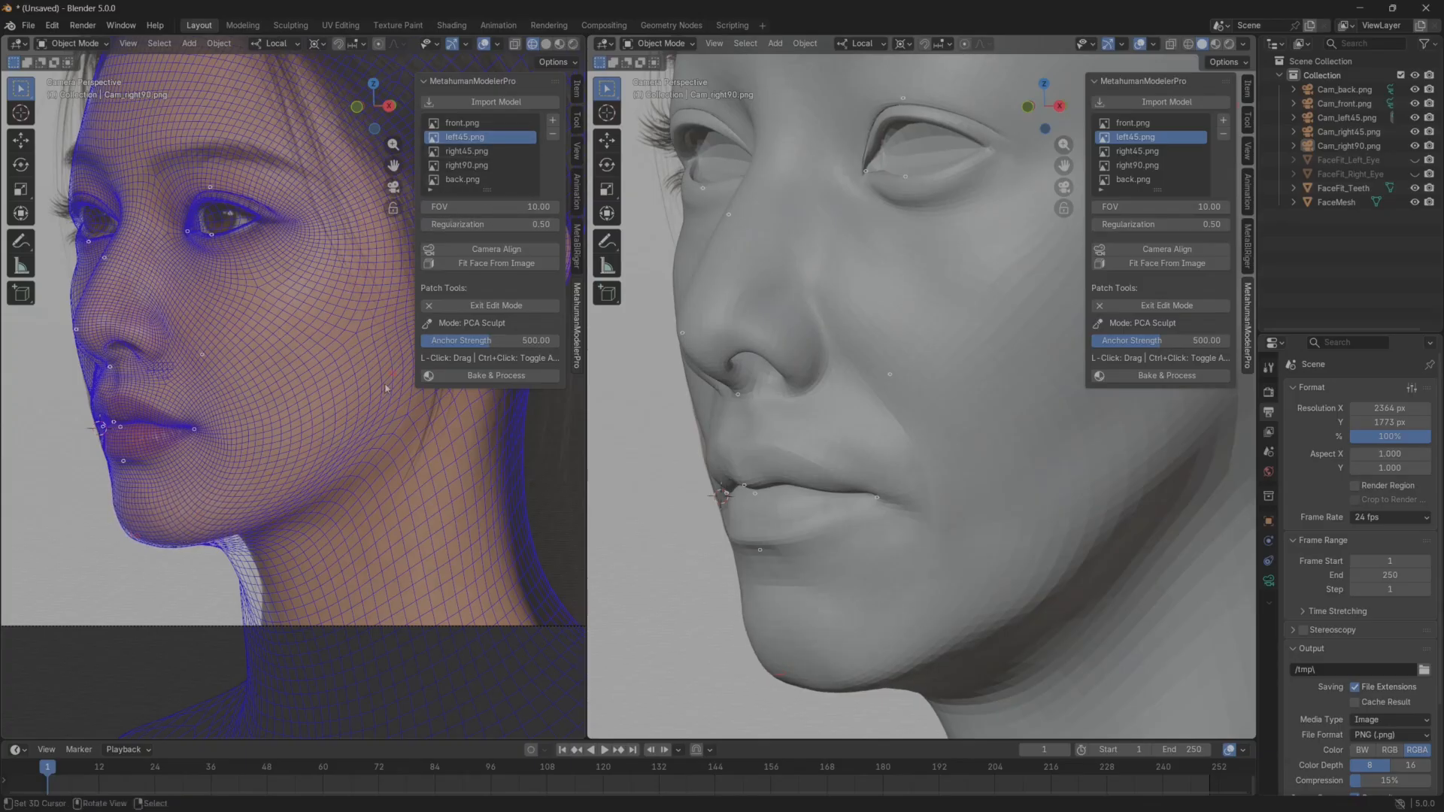
left_click(488, 307)
Compare the facial profile and chin with the right45 and right90 references.
left_click(477, 151)
middle_click_drag(292, 335, 21, 346, "shift")
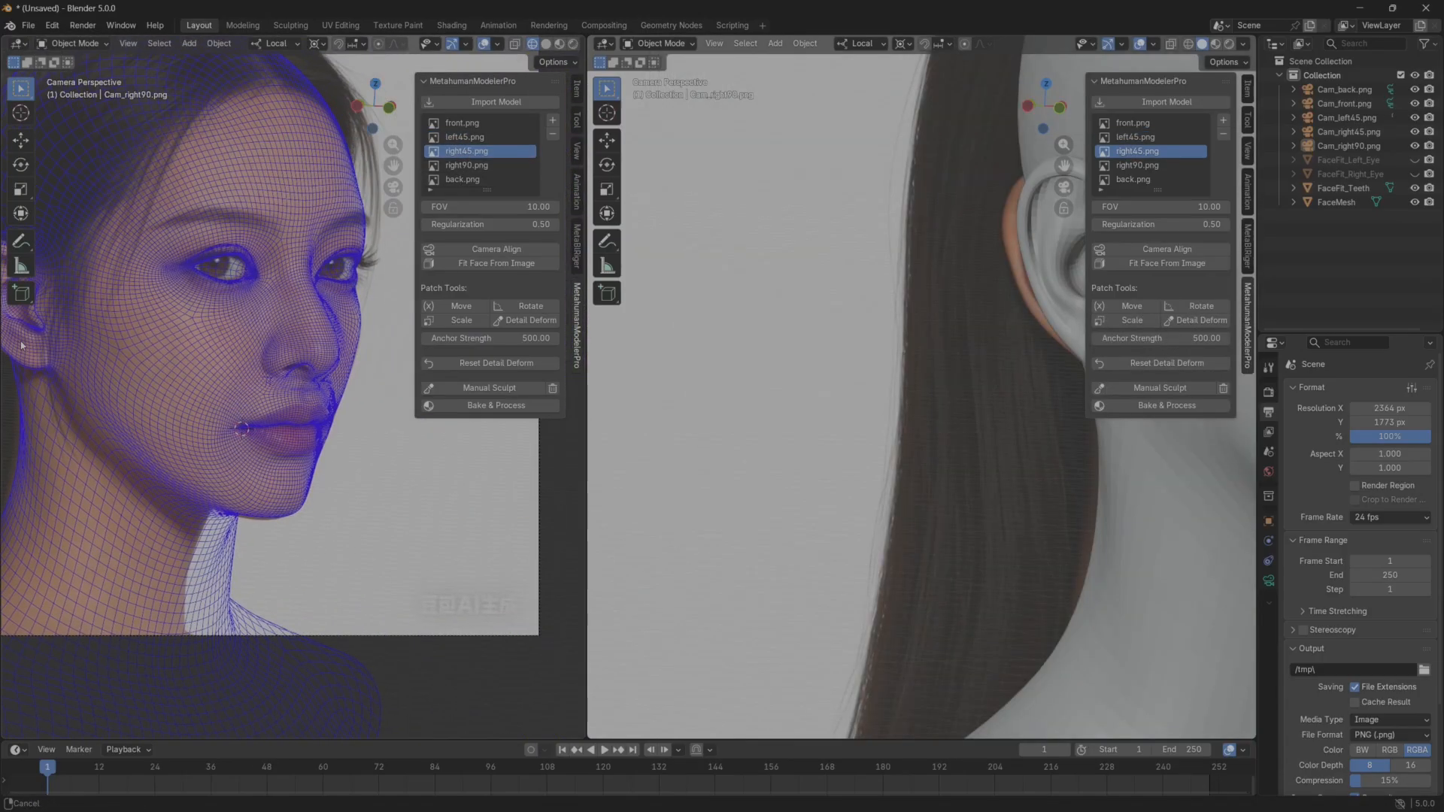
left_click(481, 165)
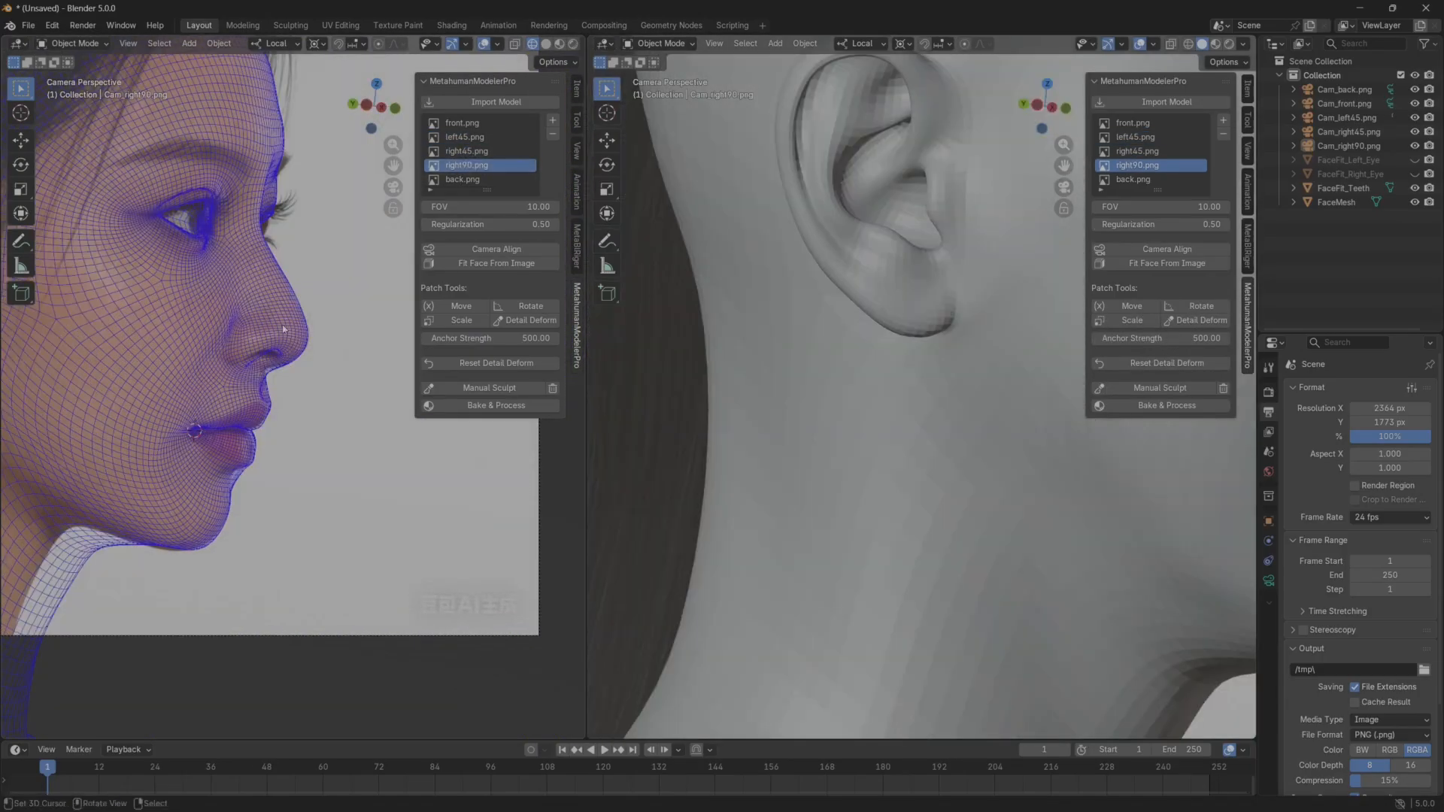
middle_click_drag(252, 323, 261, 301, "shift")
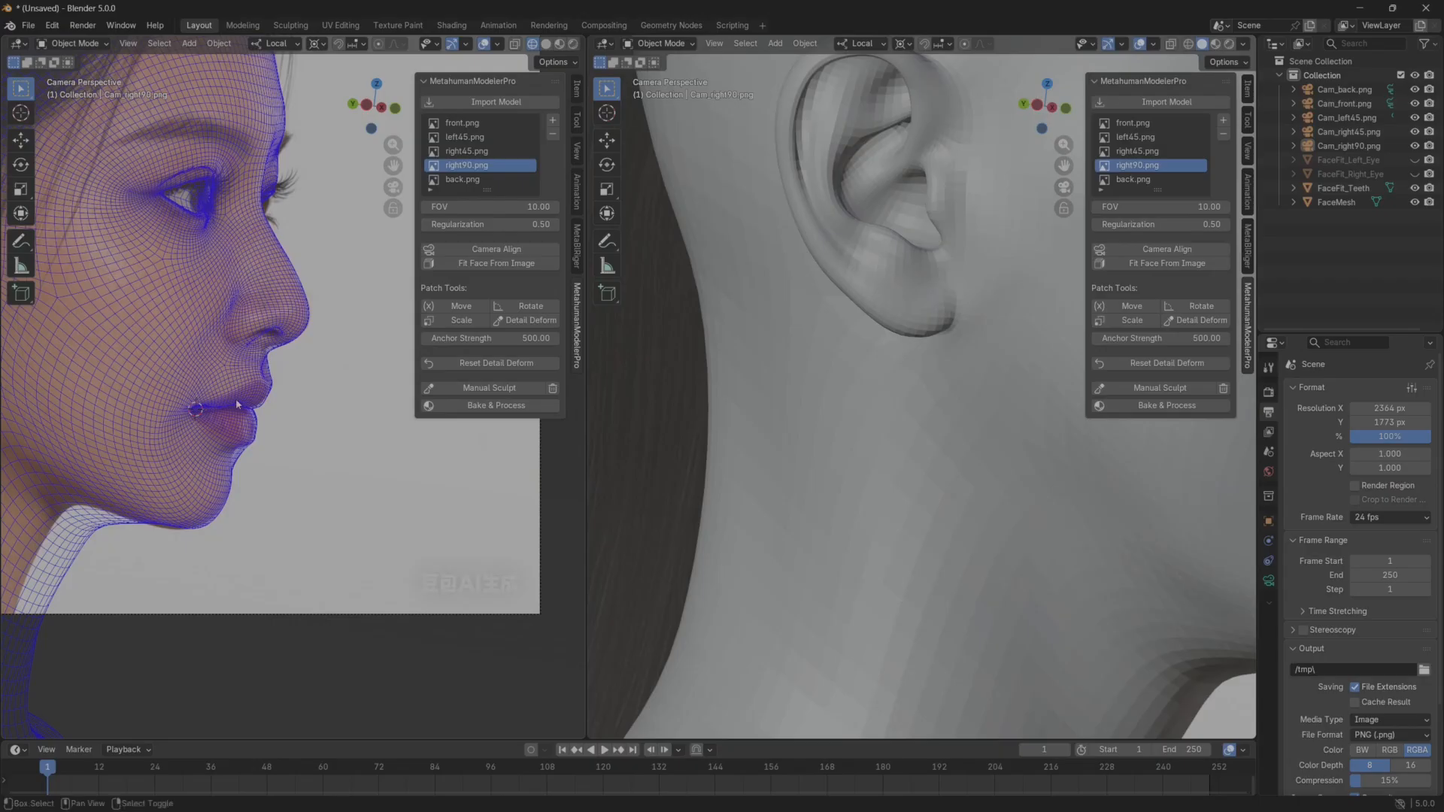
middle_click_drag(271, 235, 289, 339, "shift")
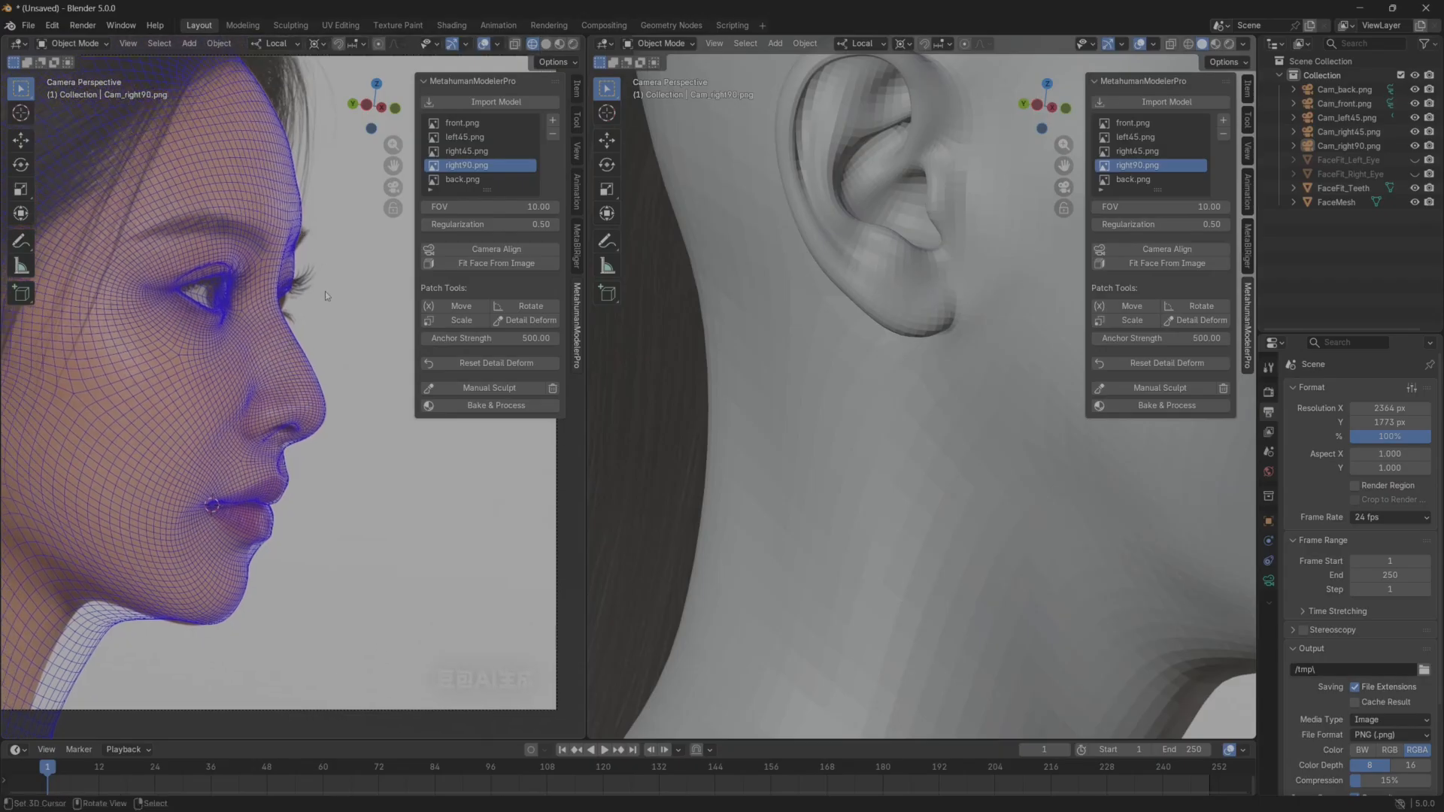
Load the front reference, turn the solid head to a side view, and put the face mesh into Sculpt Mode.
left_click(474, 122)
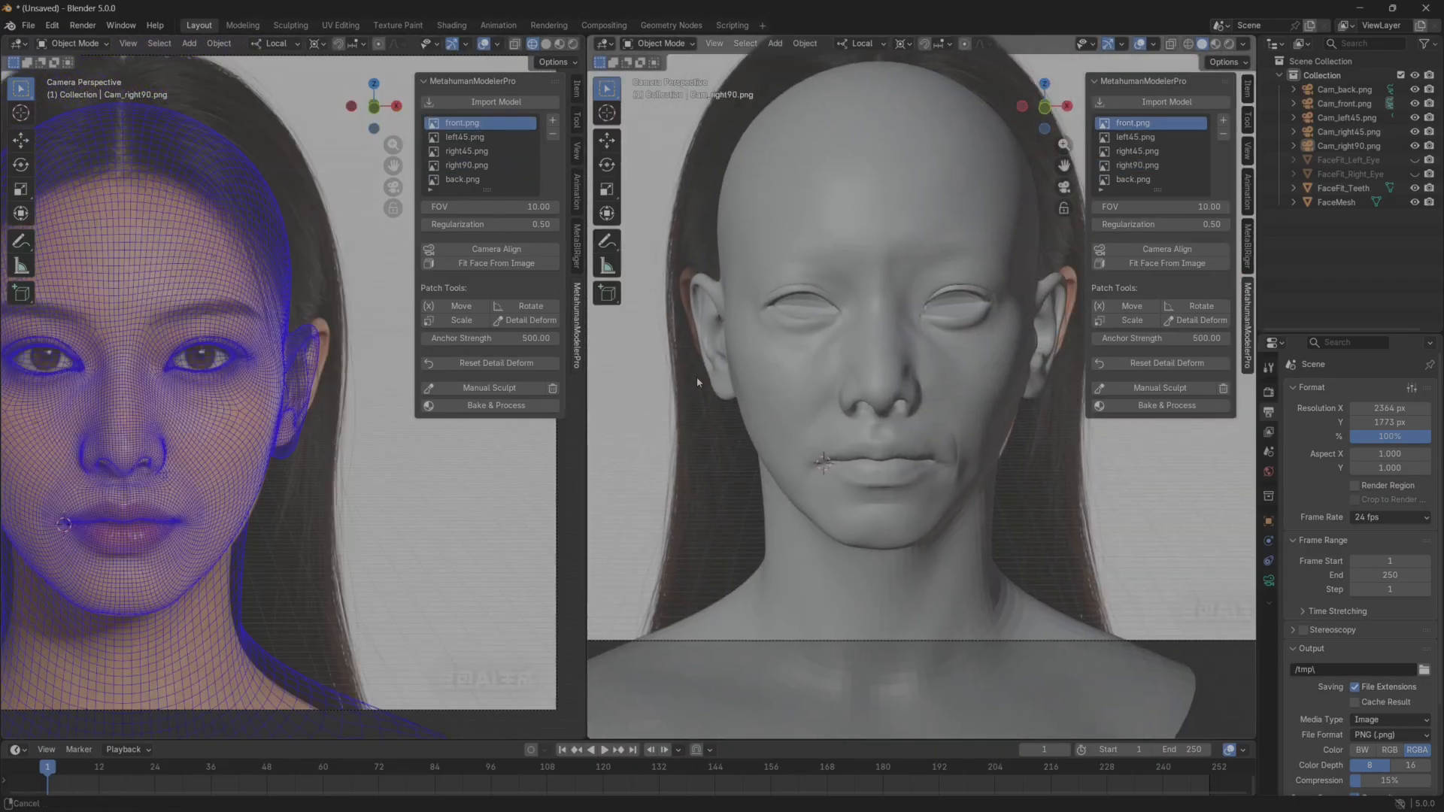
middle_click_drag(838, 427, 726, 373)
scroll(807, 436, "up", 2)
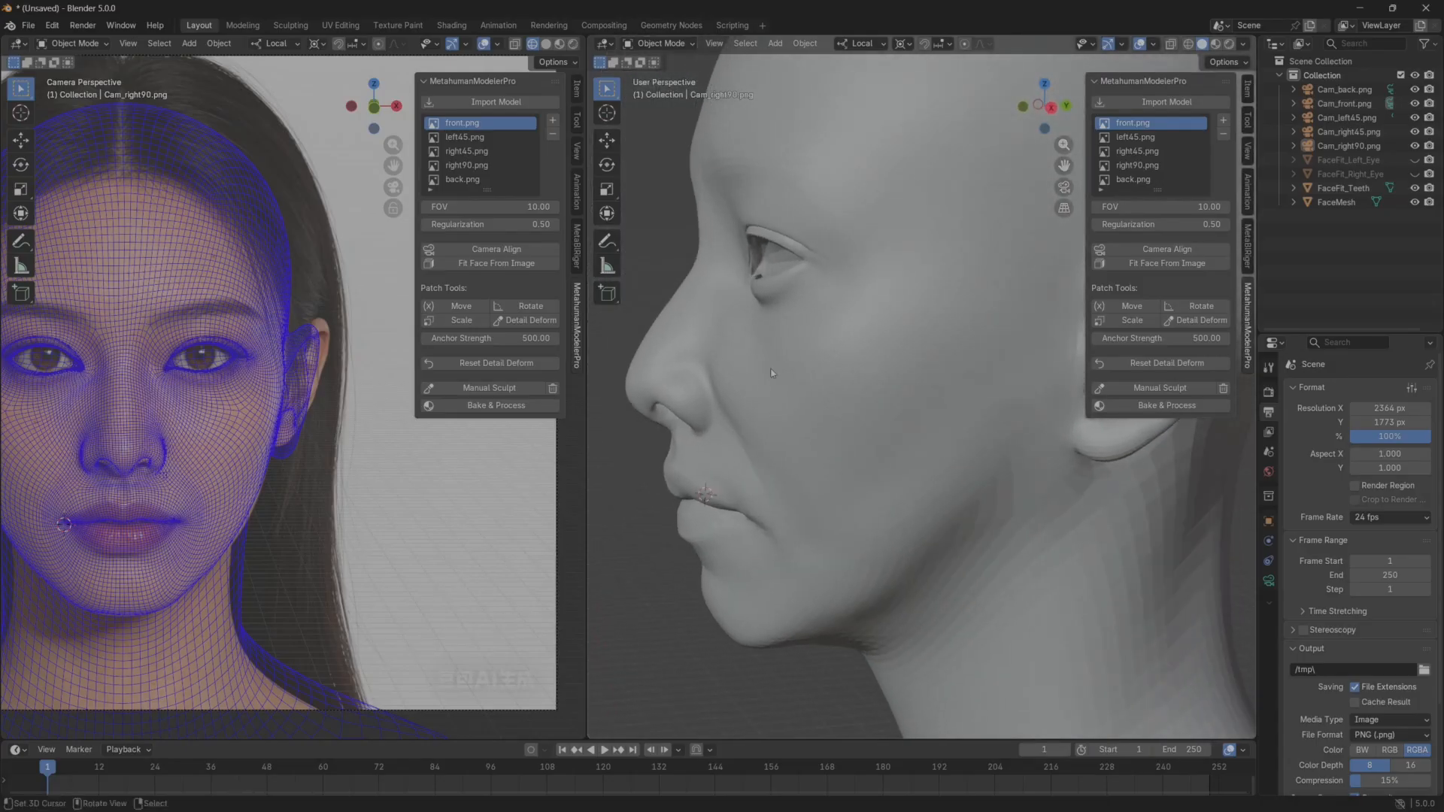
left_click(662, 44)
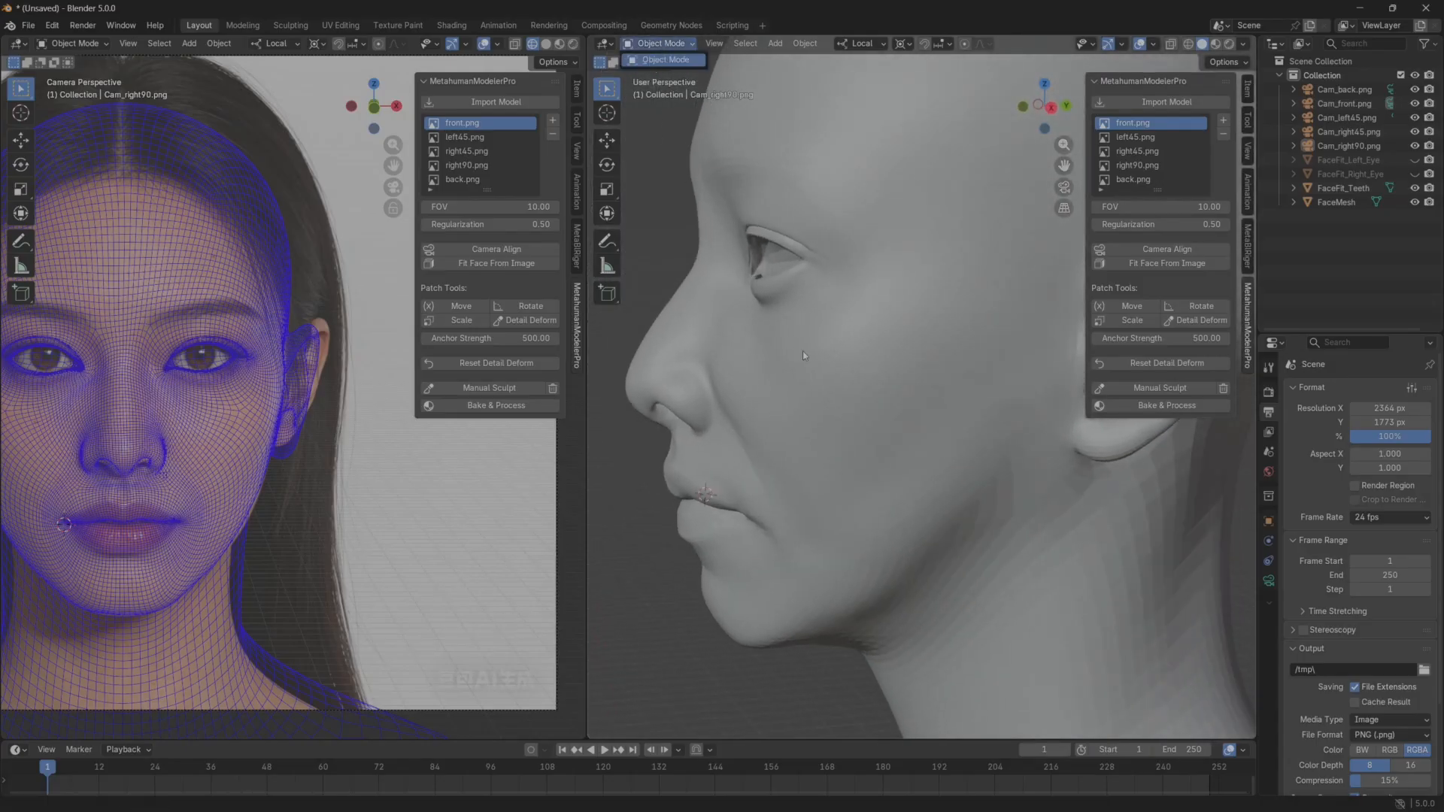
left_click(804, 353)
left_click(805, 337)
left_click(662, 44)
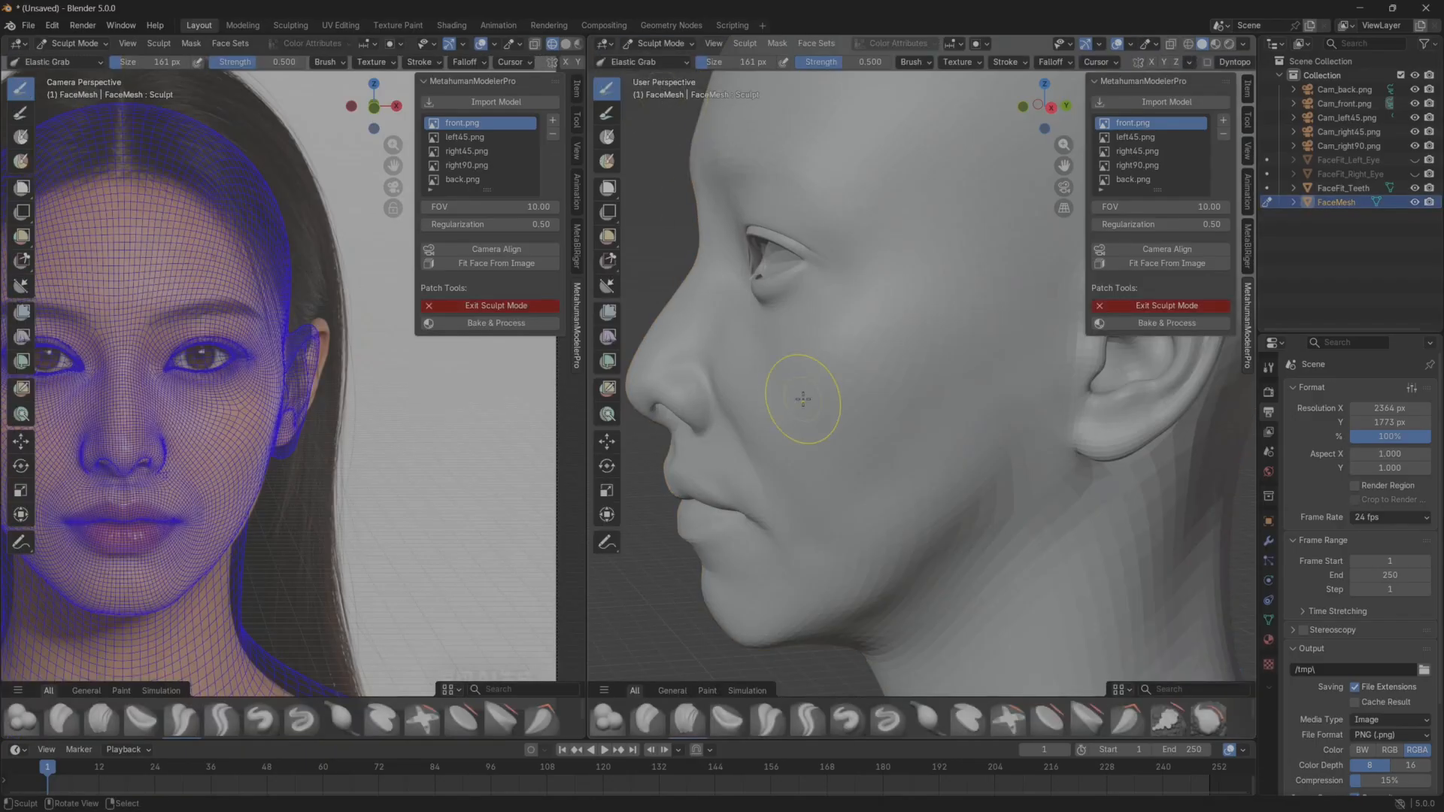
left_click(665, 90)
Sculpt the cheek beside the nose and mouth corner to soften the smile-line crease on the visible side of the face.
middle_click_drag(784, 411, 856, 389)
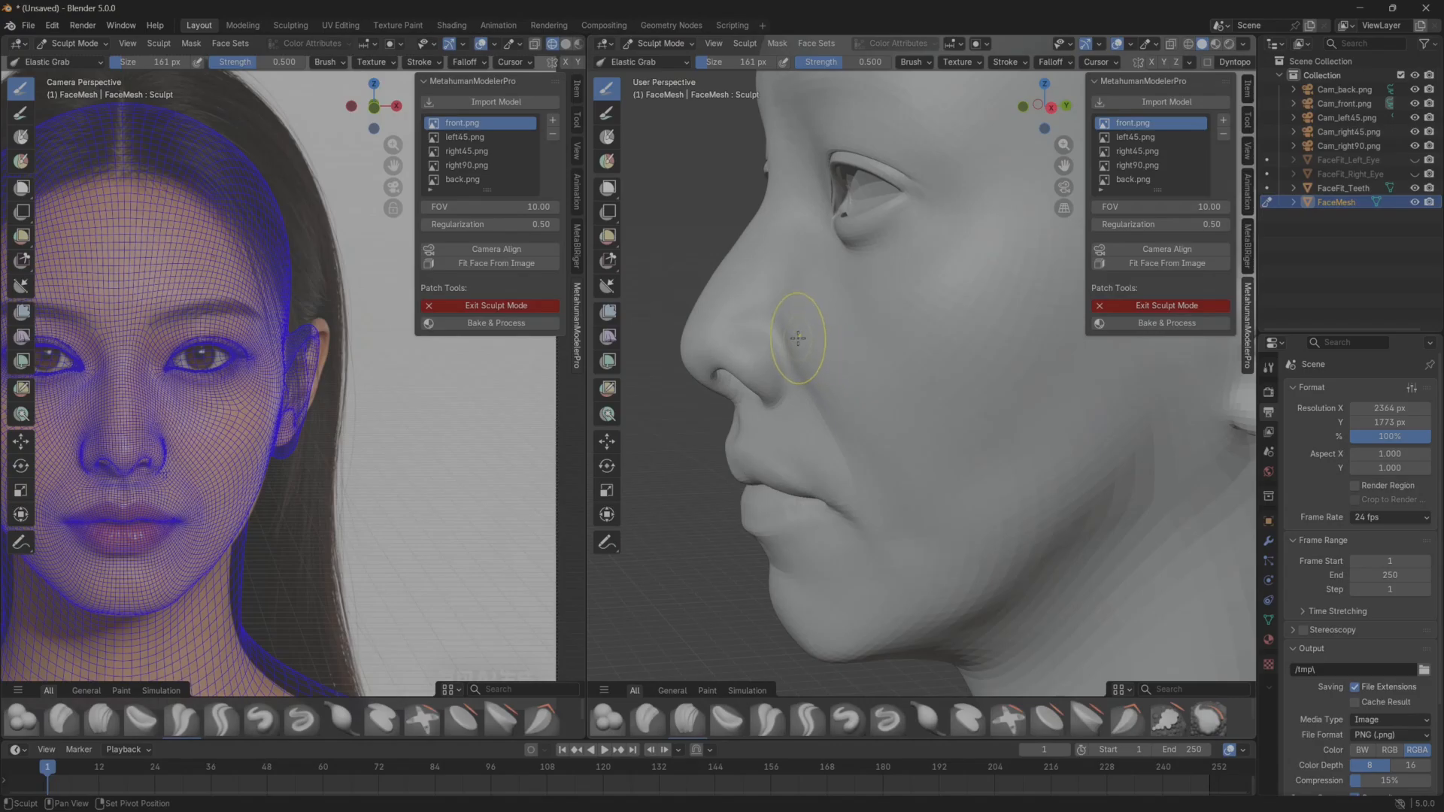
left_click_drag(803, 355, 810, 334)
mouse_move(814, 338)
left_mouse_down()
mouse_move(811, 314)
mouse_move(818, 350)
left_mouse_up()
left_click_drag(850, 490, 849, 474)
left_click_drag(896, 526, 902, 513)
Soften the smile-line crease on the opposite cheek and inspect the sculpted mouth area from both sides.
mouse_move(879, 467)
middle_mouse_down()
mouse_move(919, 439)
mouse_move(1091, 431)
middle_mouse_up()
mouse_move(988, 255)
left_mouse_down()
mouse_move(972, 325)
mouse_move(911, 390)
left_mouse_up()
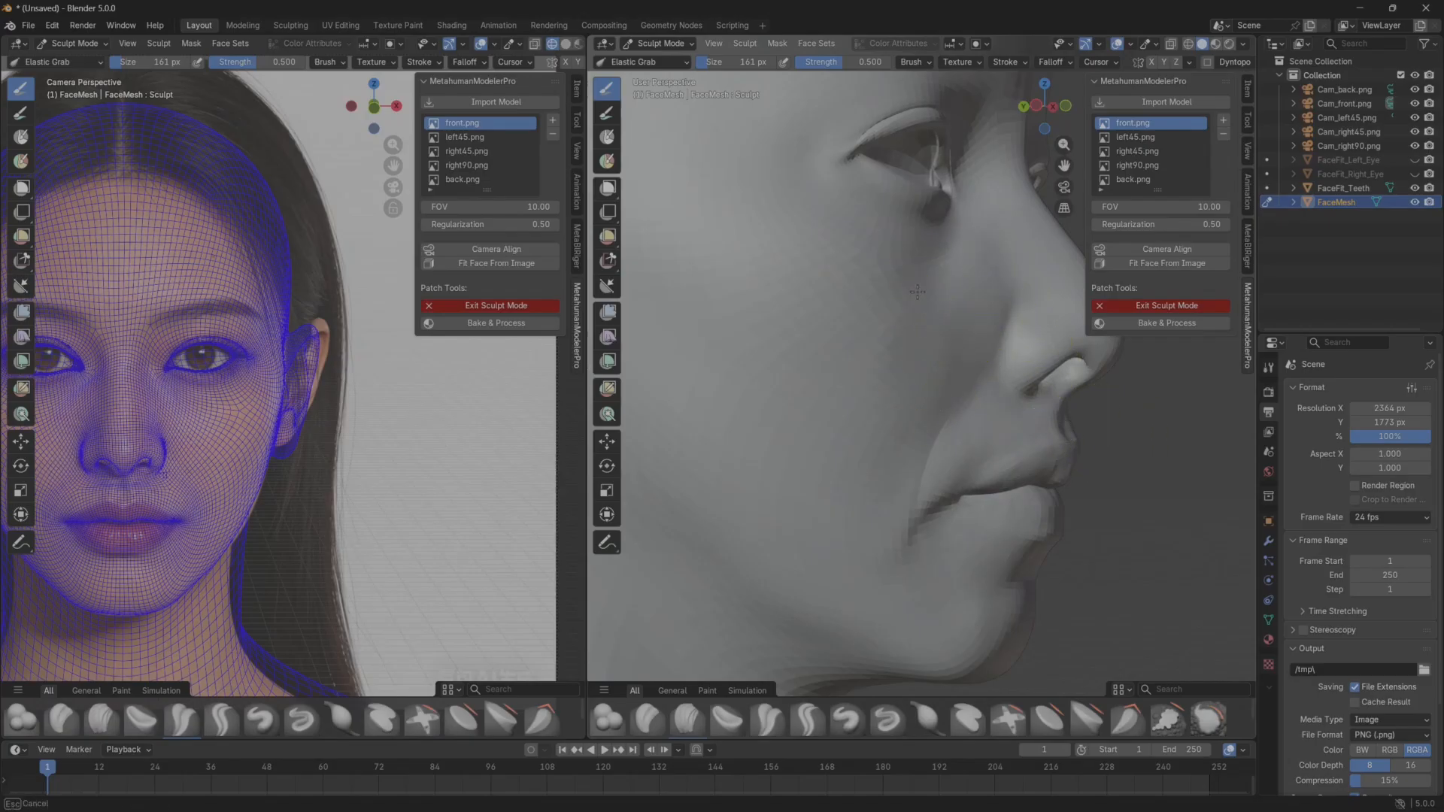
left_click_drag(917, 292, 935, 371)
mouse_move(935, 371)
middle_mouse_down()
mouse_move(783, 436)
mouse_move(872, 468)
mouse_move(845, 483)
middle_mouse_up()
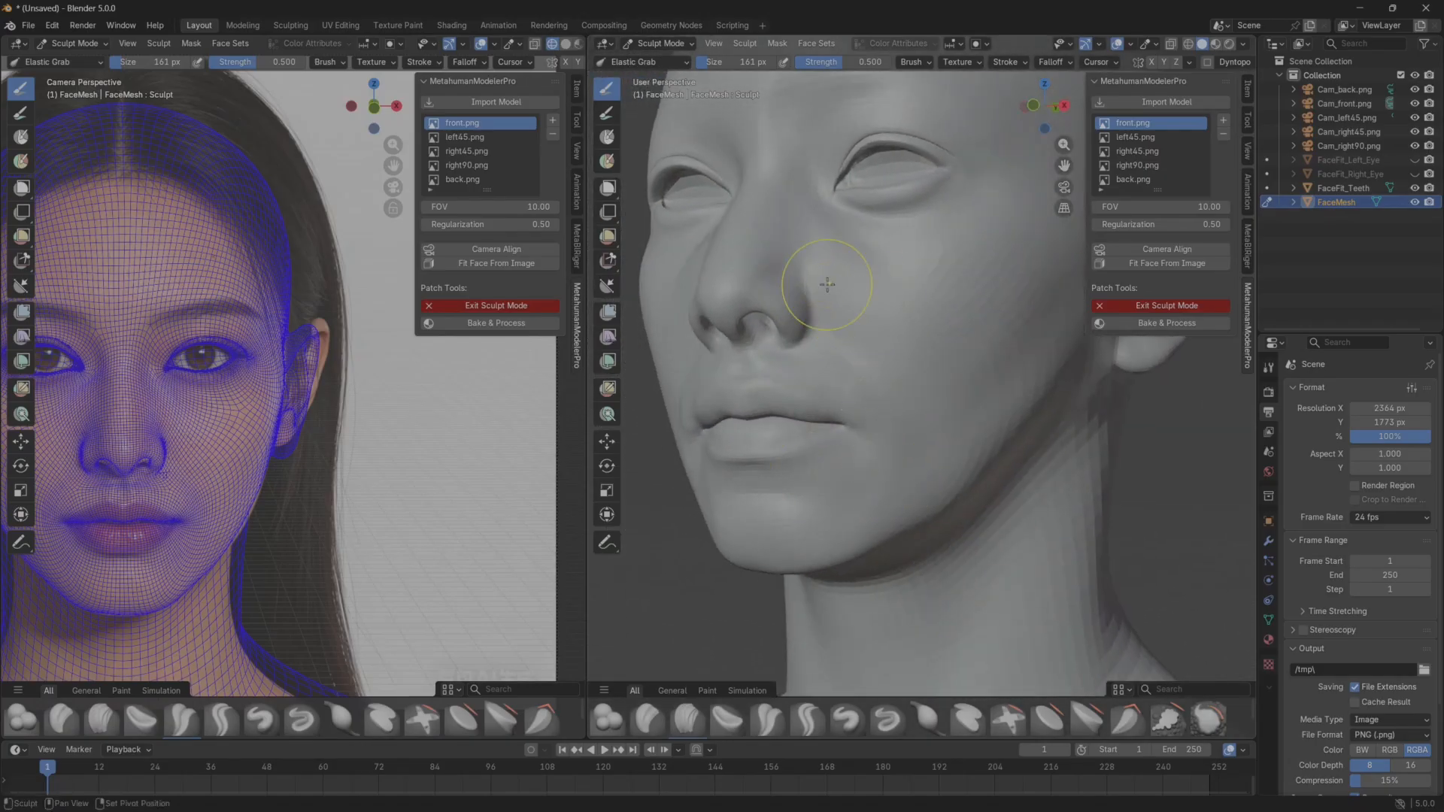
mouse_move(827, 285)
middle_mouse_down()
mouse_move(778, 317)
mouse_move(958, 323)
middle_mouse_up()
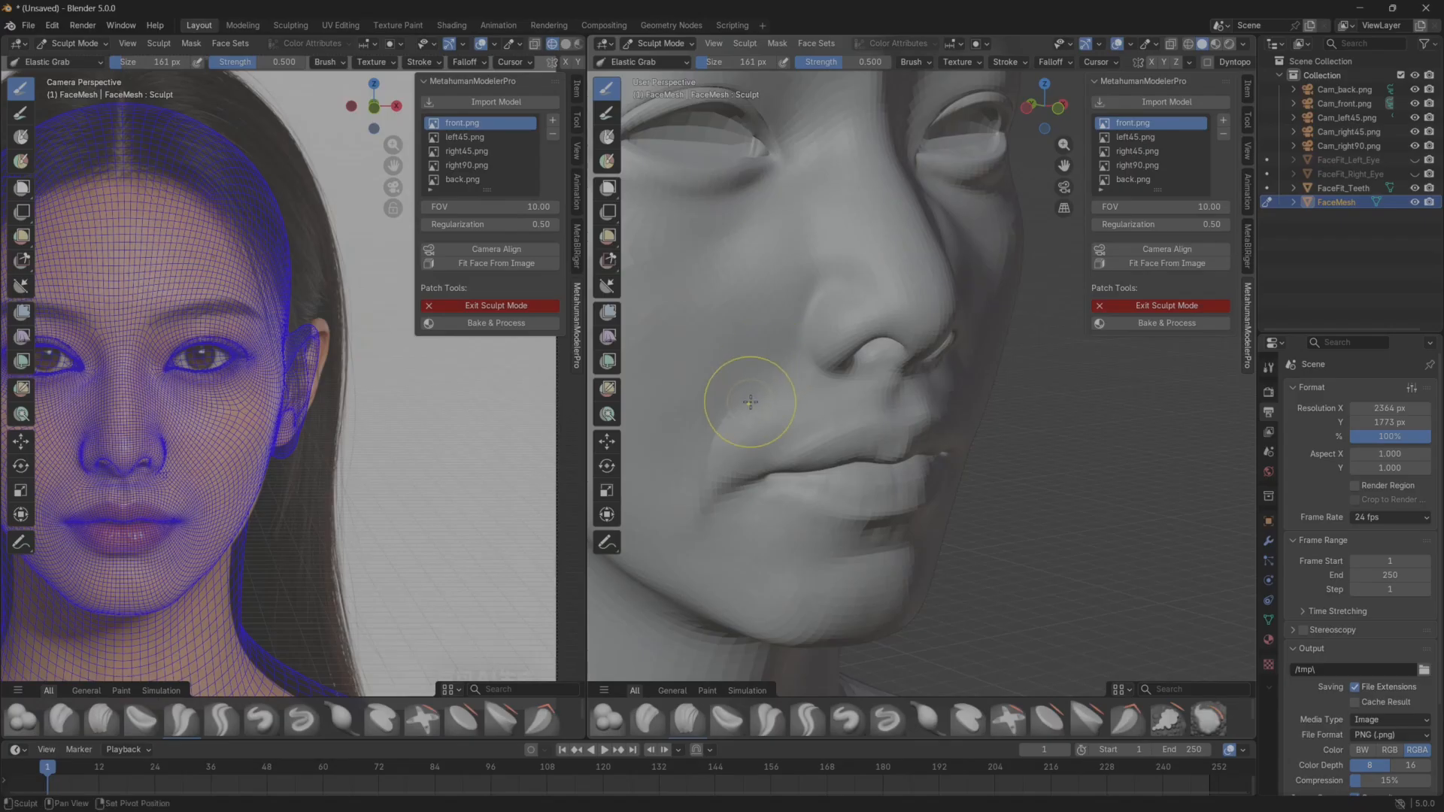
scroll(734, 477, "down", 3)
mouse_move(820, 466)
middle_mouse_down()
mouse_move(753, 450)
mouse_move(827, 440)
mouse_move(835, 395)
mouse_move(797, 407)
mouse_move(830, 422)
mouse_move(684, 423)
middle_mouse_up()
scroll(837, 428, "up", 2)
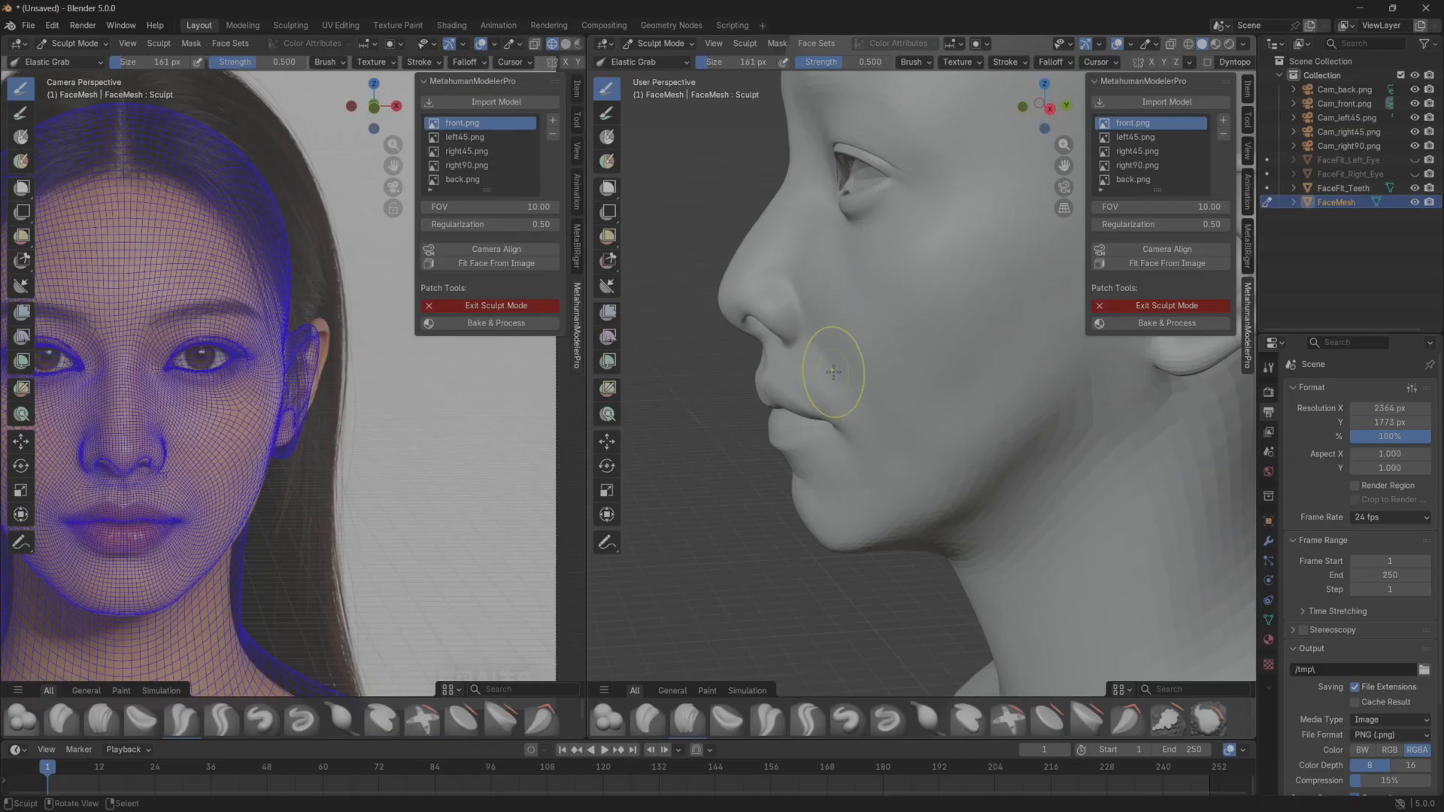
Return the face mesh to Object Mode, apply Shade Smooth to it, and deselect it.
scroll(832, 386, "down", 3)
left_click(660, 43)
left_click(671, 58)
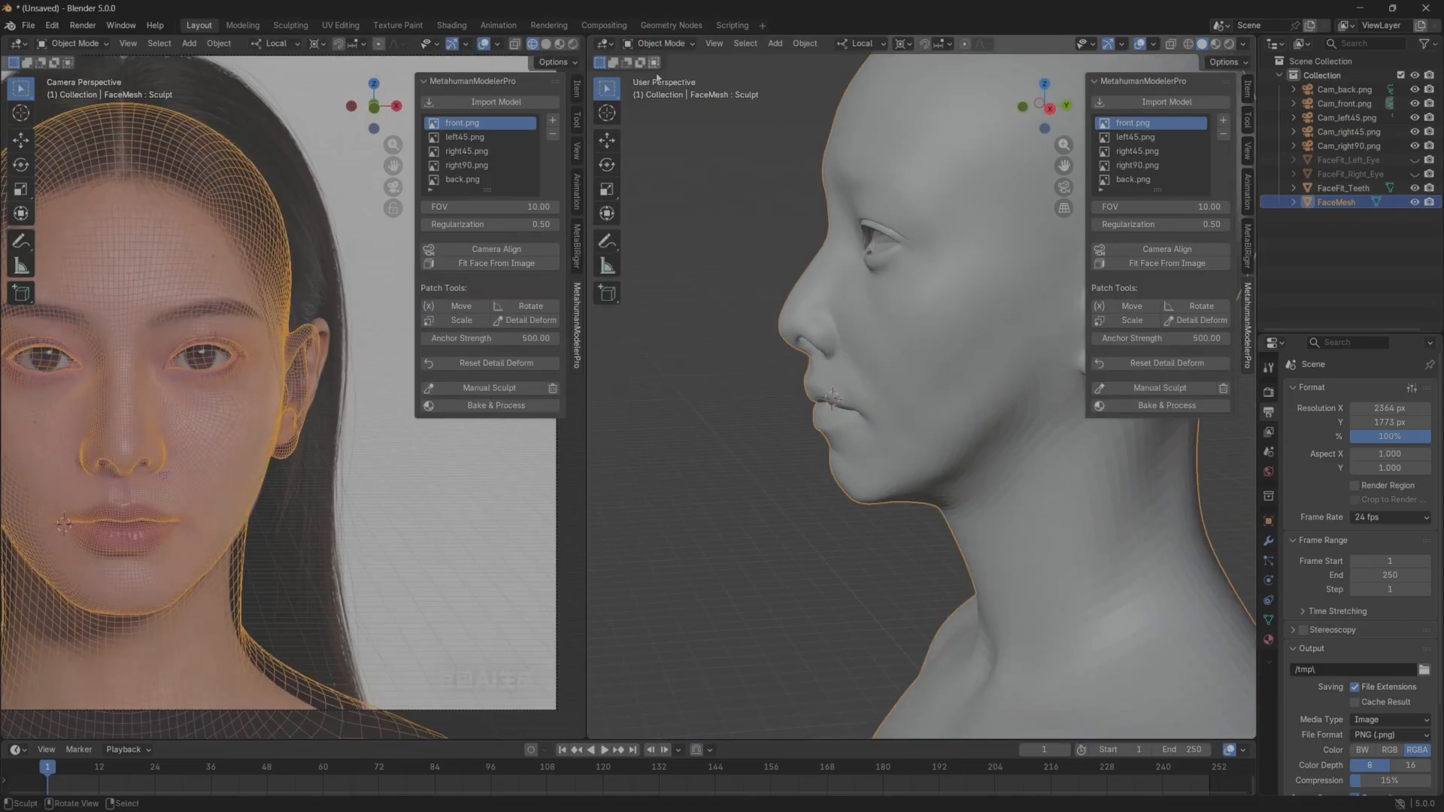
left_click(805, 45)
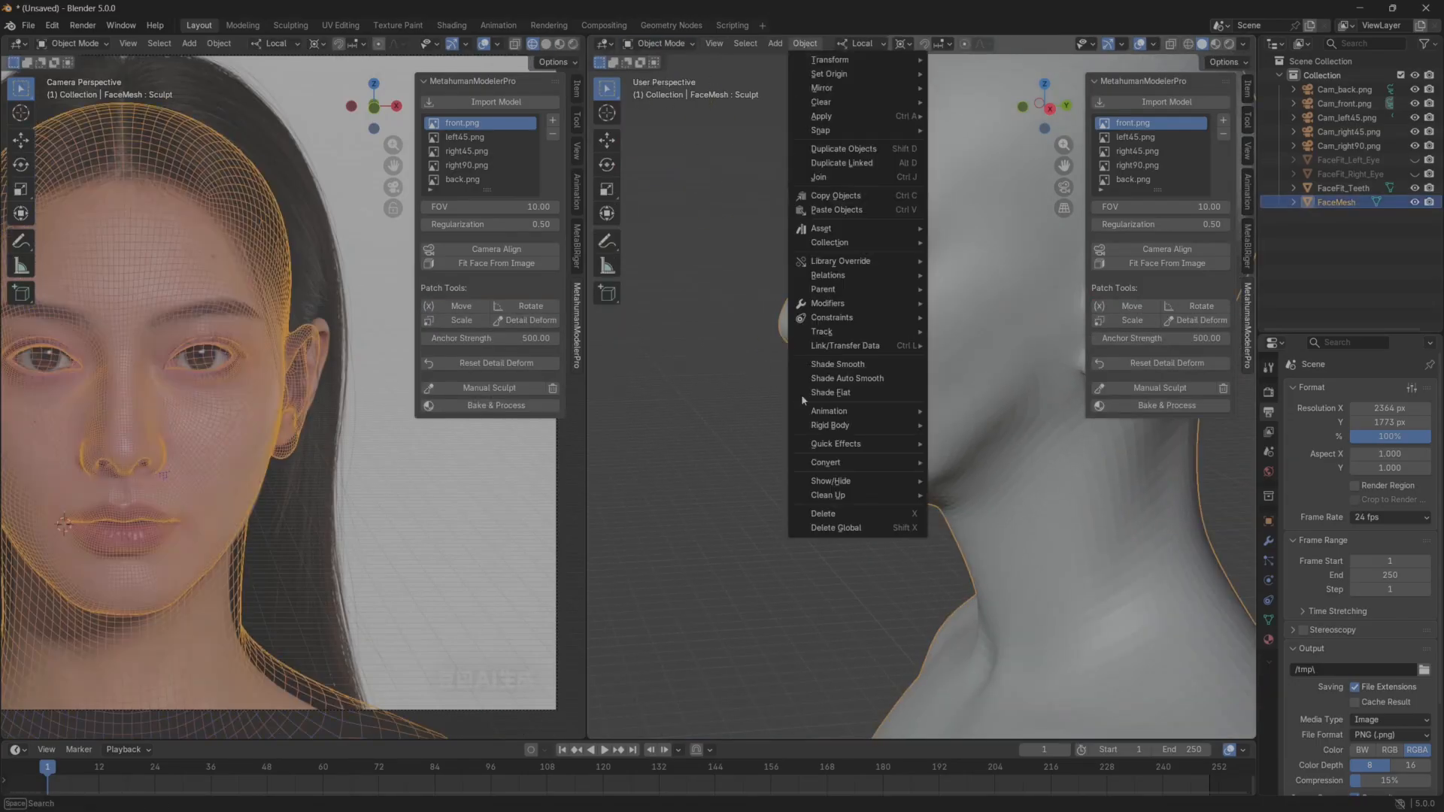
left_click(839, 366)
left_click(687, 435)
Turn the solid head to the front and widen the reference viewport around the front wireframe overlay.
middle_click_drag(687, 438, 821, 460)
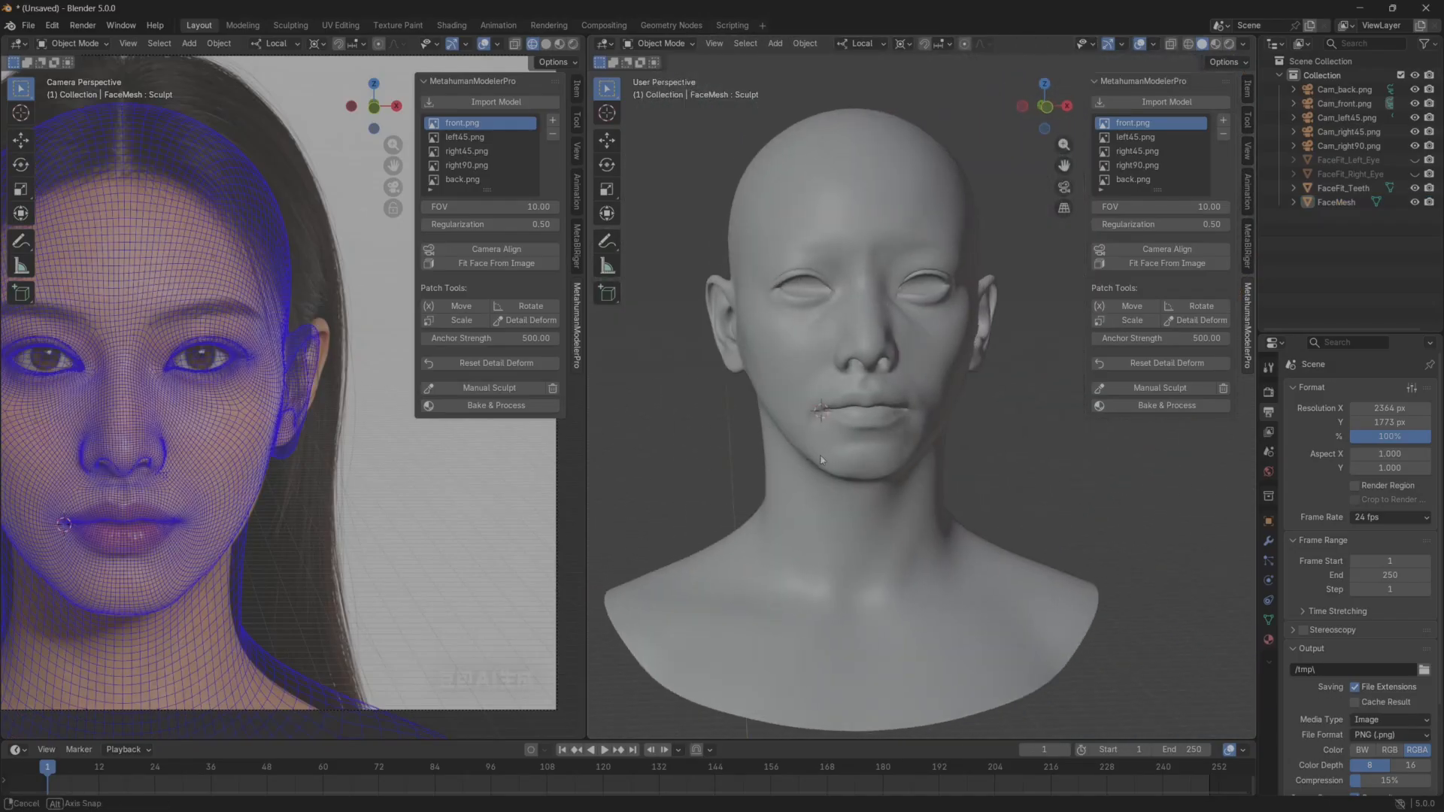
middle_click_drag(930, 482, 874, 515, "shift")
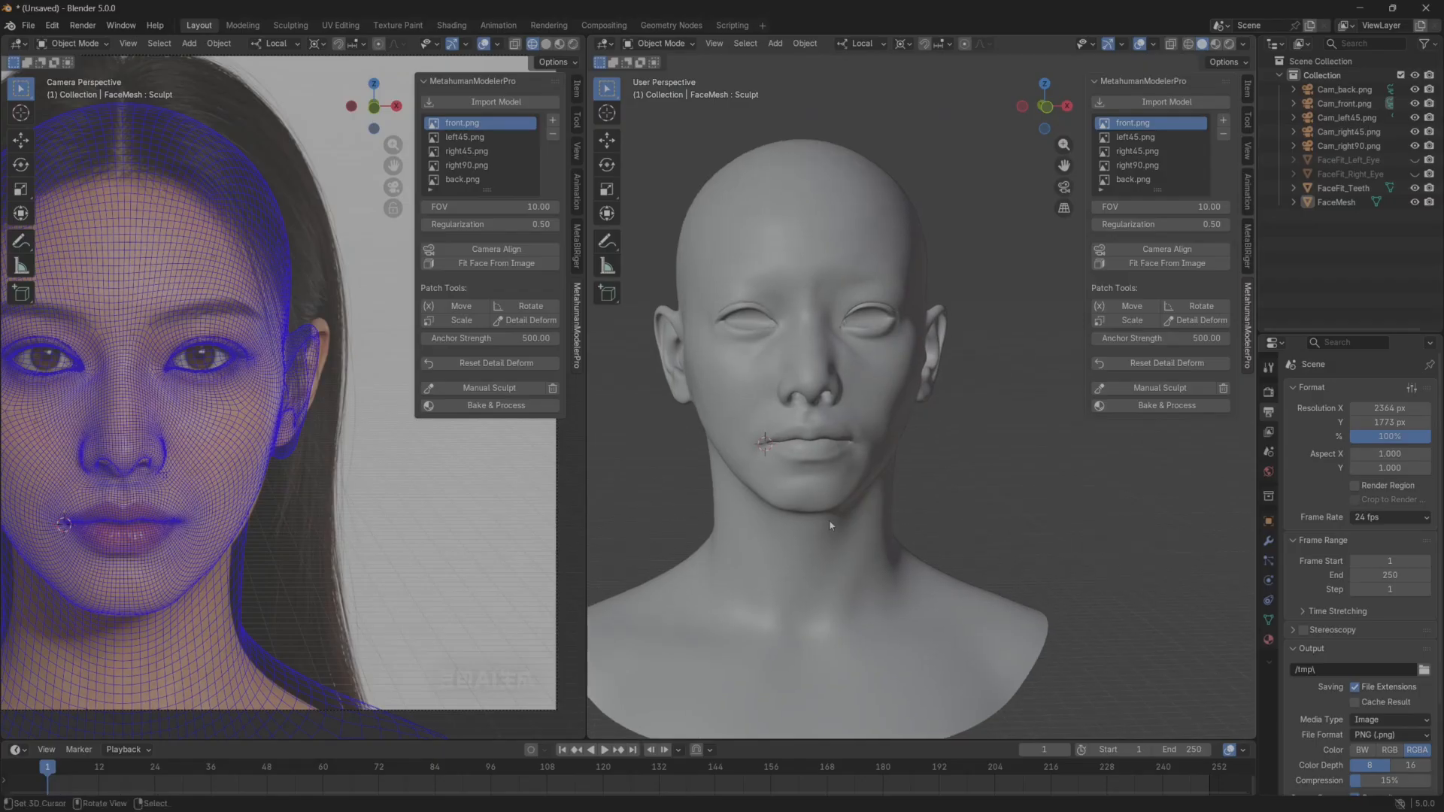
middle_click_drag(234, 532, 339, 483, "shift")
middle_click_drag(209, 447, 241, 513, "shift")
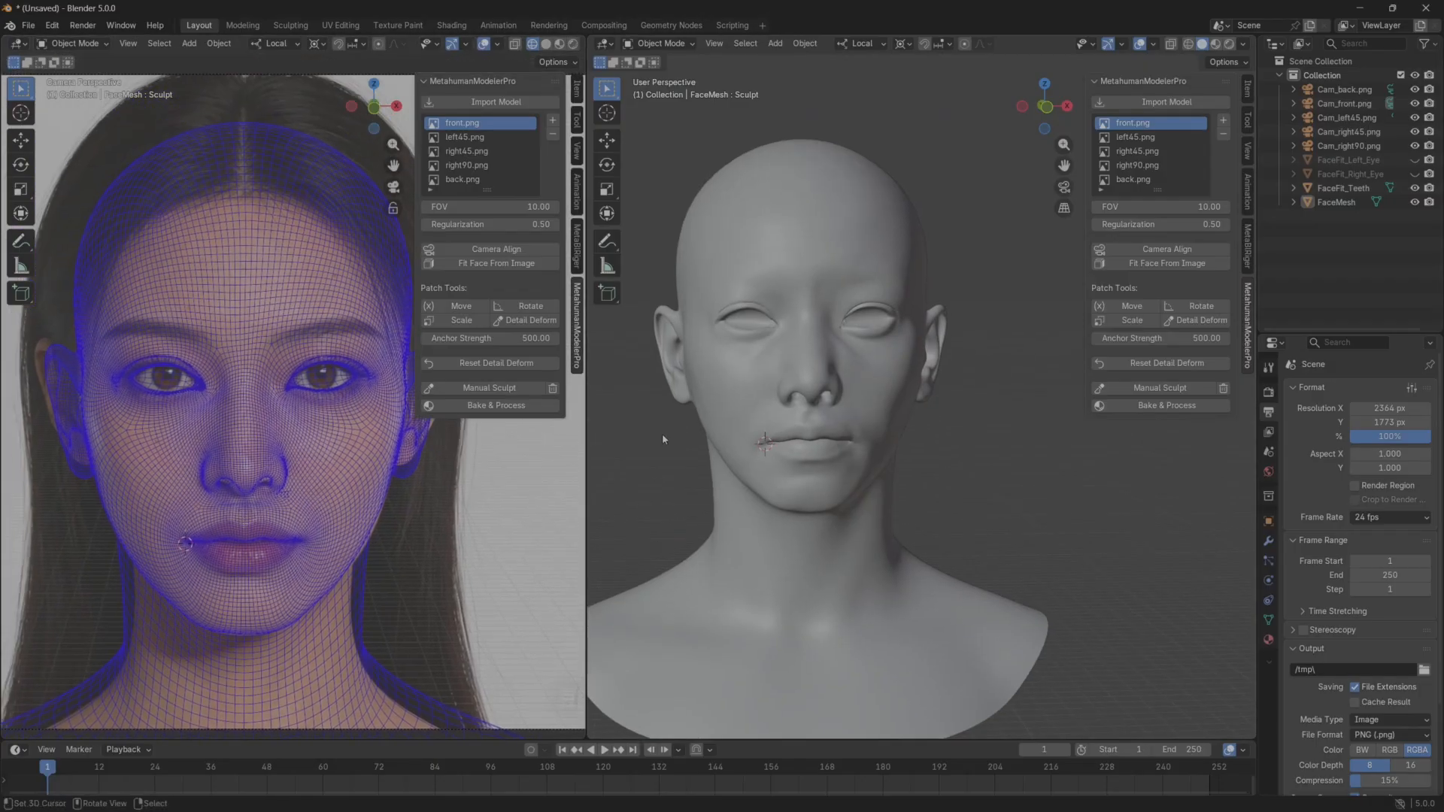
left_click_drag(583, 419, 887, 419)
middle_click_drag(486, 466, 463, 403, "shift")
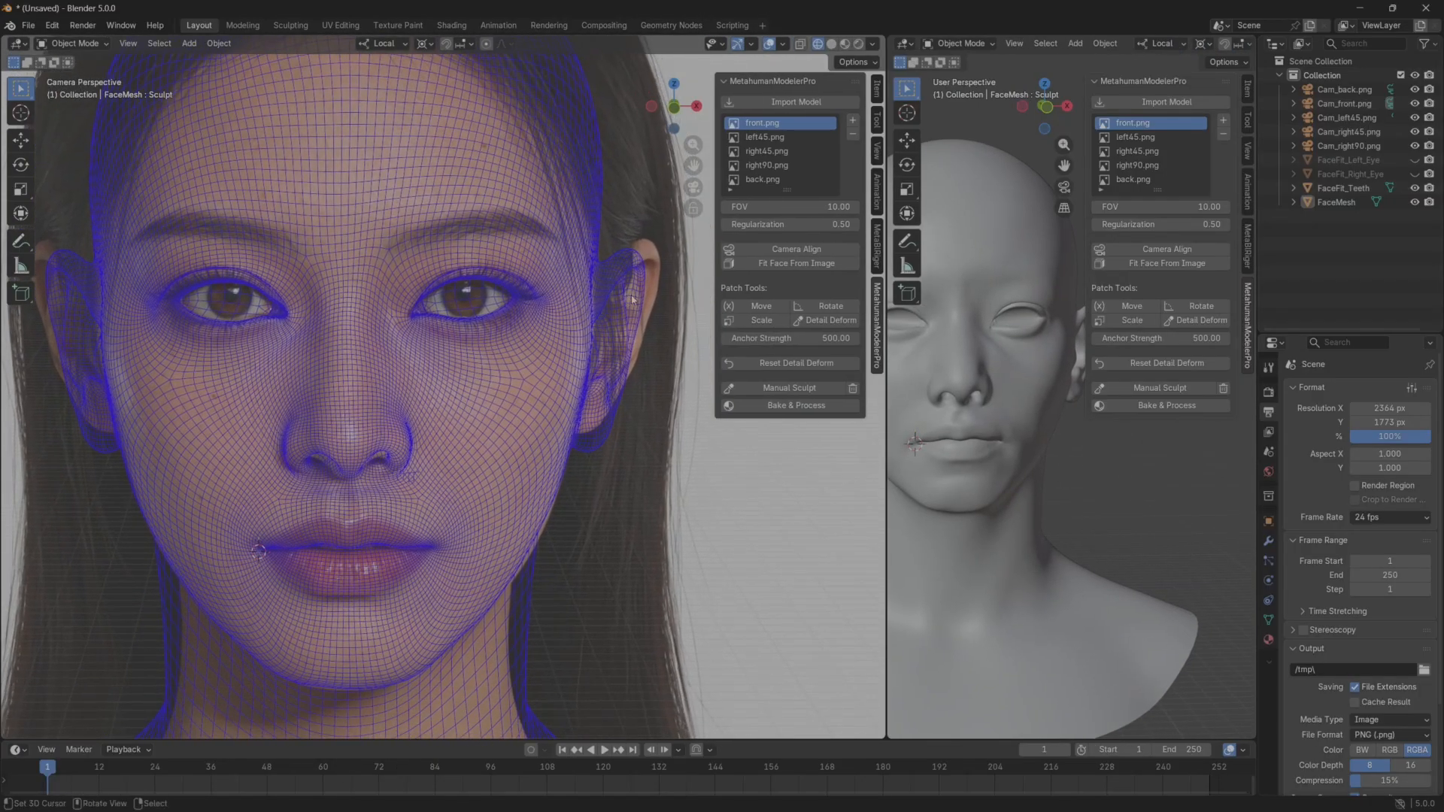
Shift the ear patch outward and slightly upward with the Move patch tool to match the model's left ear in the front reference.
middle_click_drag(625, 303, 618, 300, "shift")
left_click(761, 306)
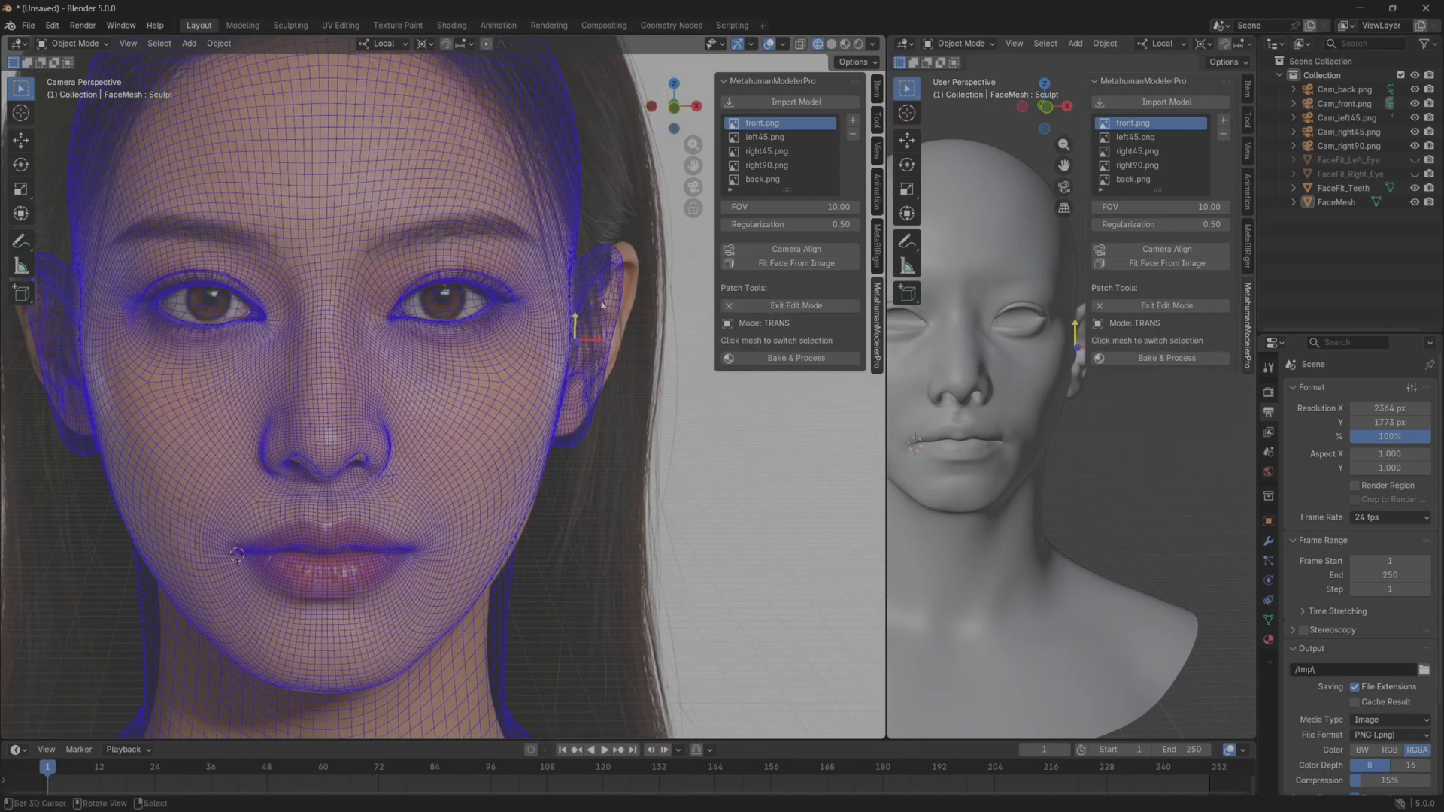
left_click_drag(599, 333, 636, 340)
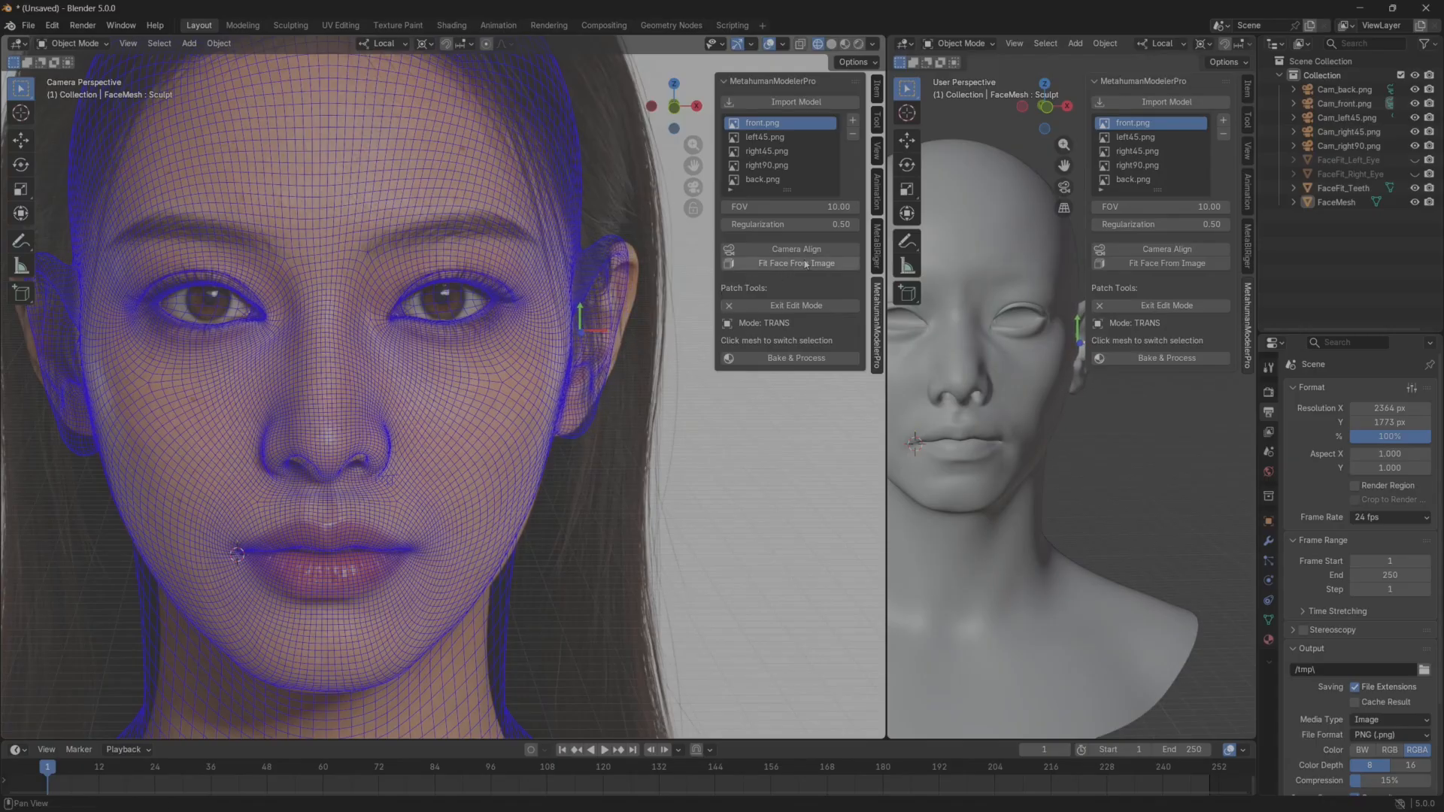
Switch from patch moving to Detail Deform to refine the ear against the front reference.
left_click(831, 324)
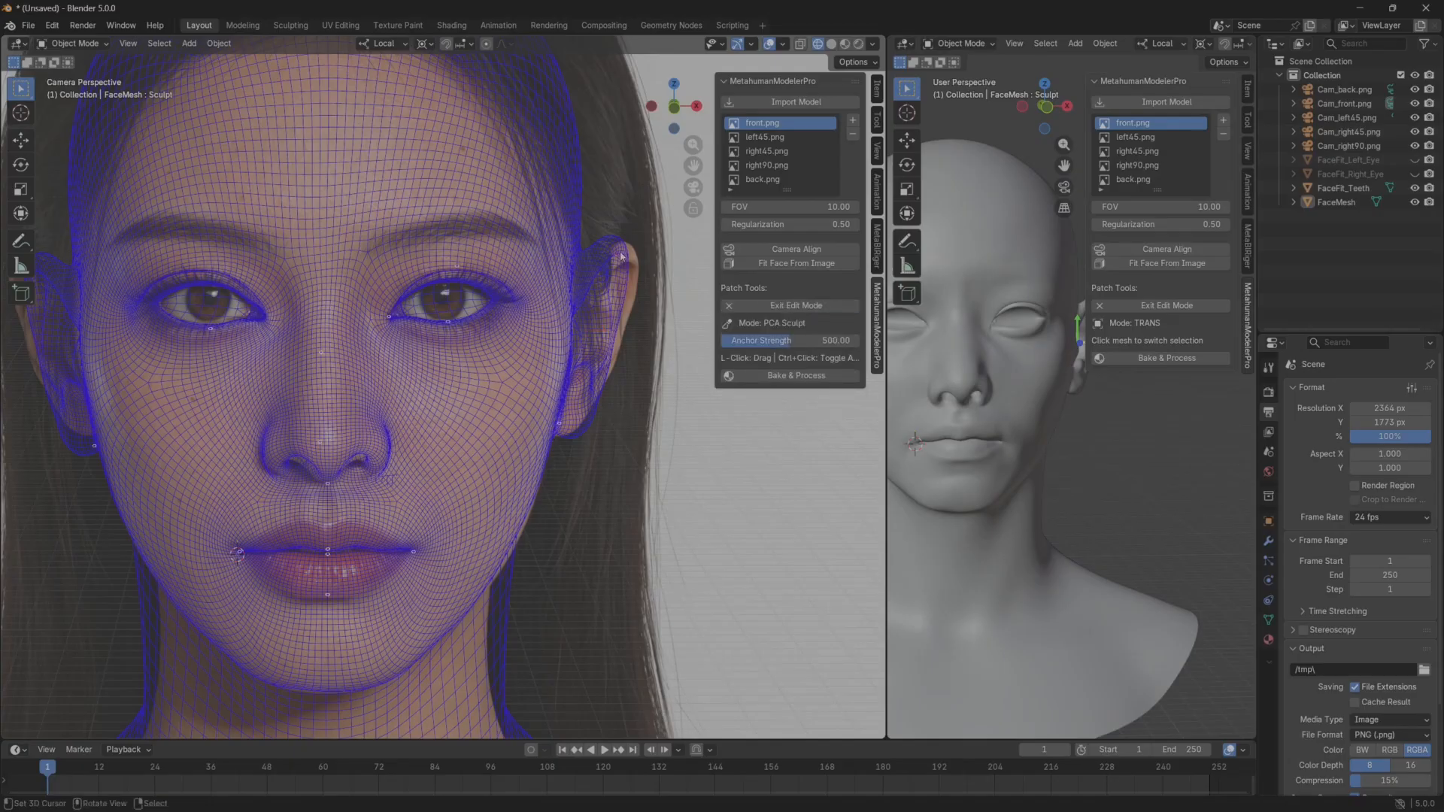
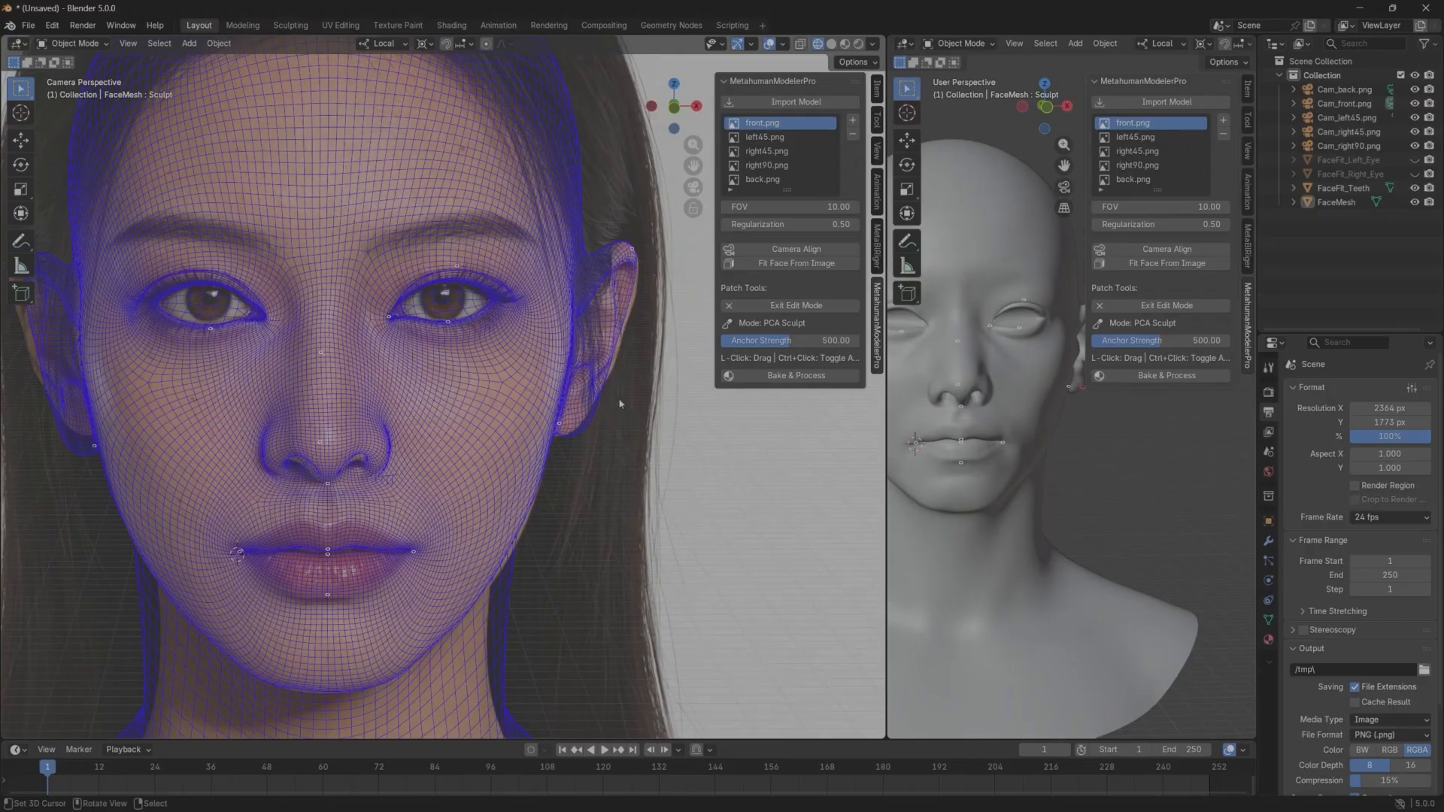
Shift the model's right ear patch outward with the Move patch tool and refine it with Detail Deform against the front reference.
left_click(796, 305)
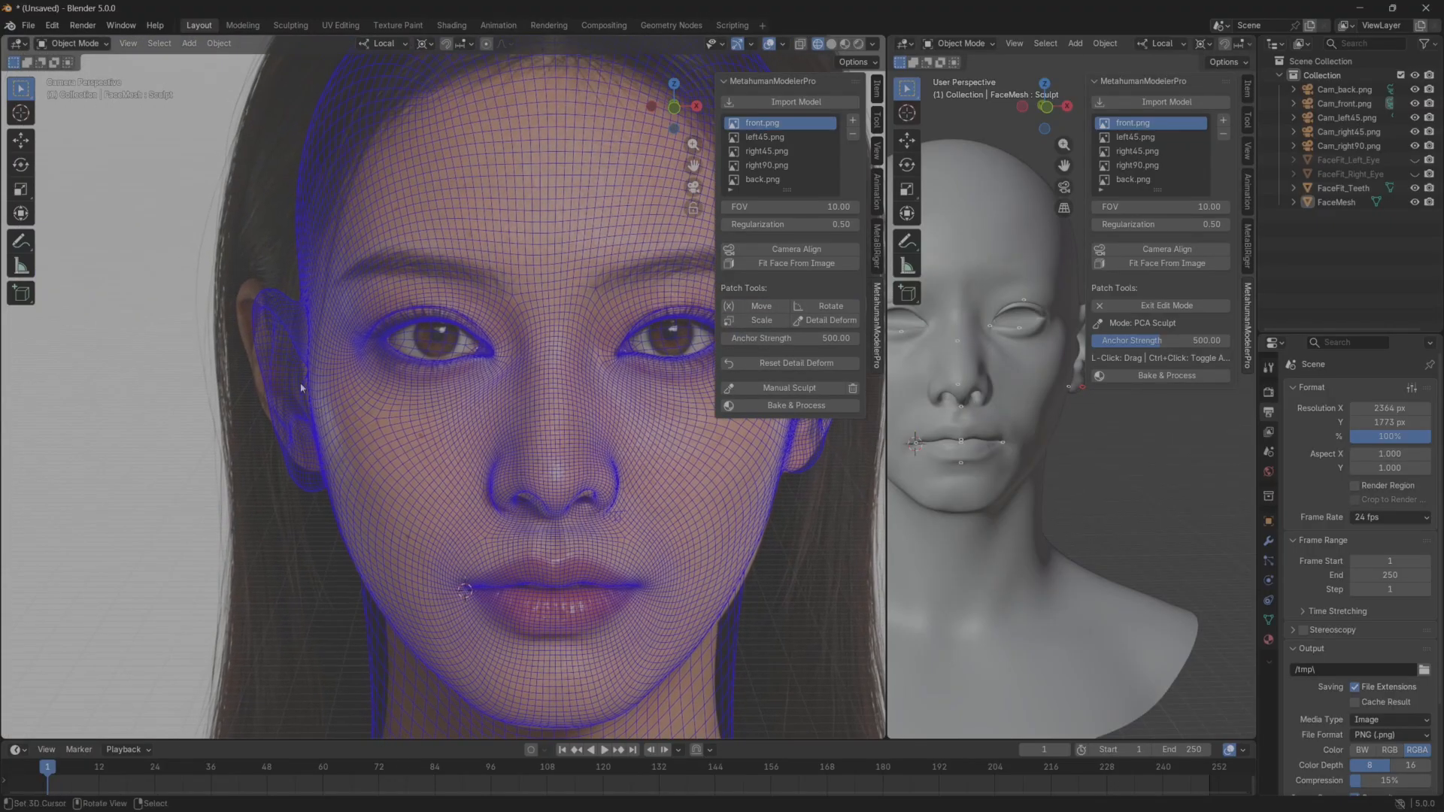
left_click(761, 306)
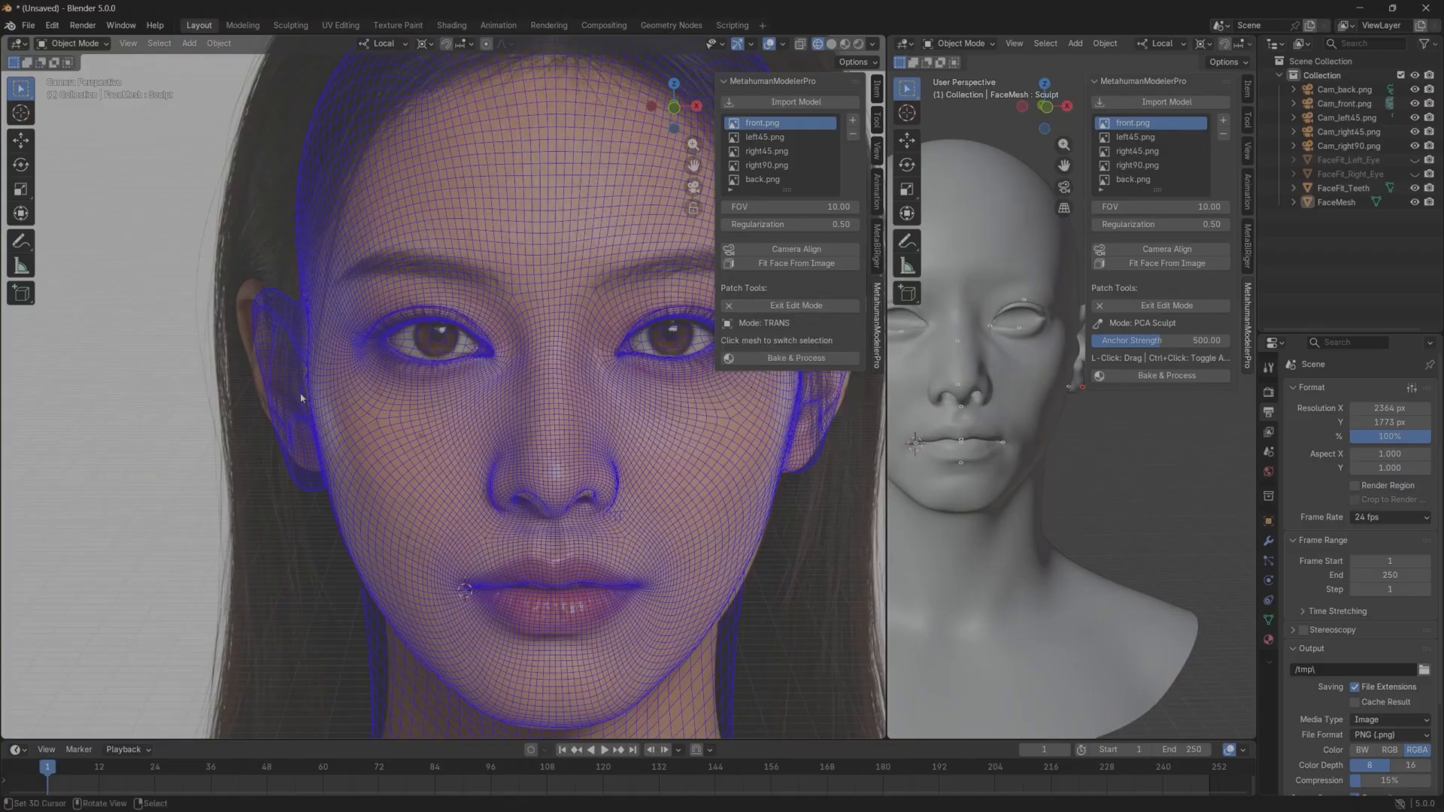
left_click(767, 307)
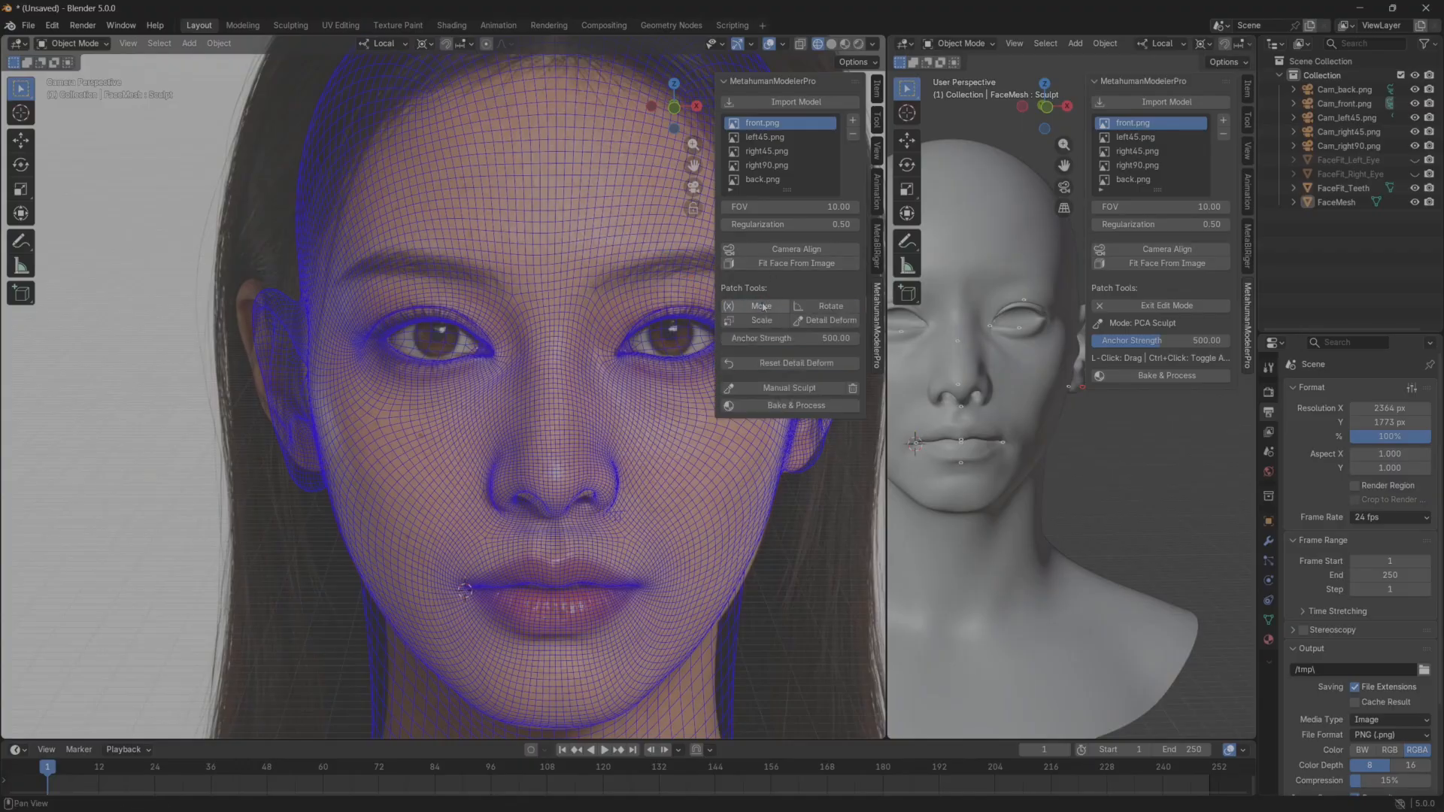
left_click(763, 307)
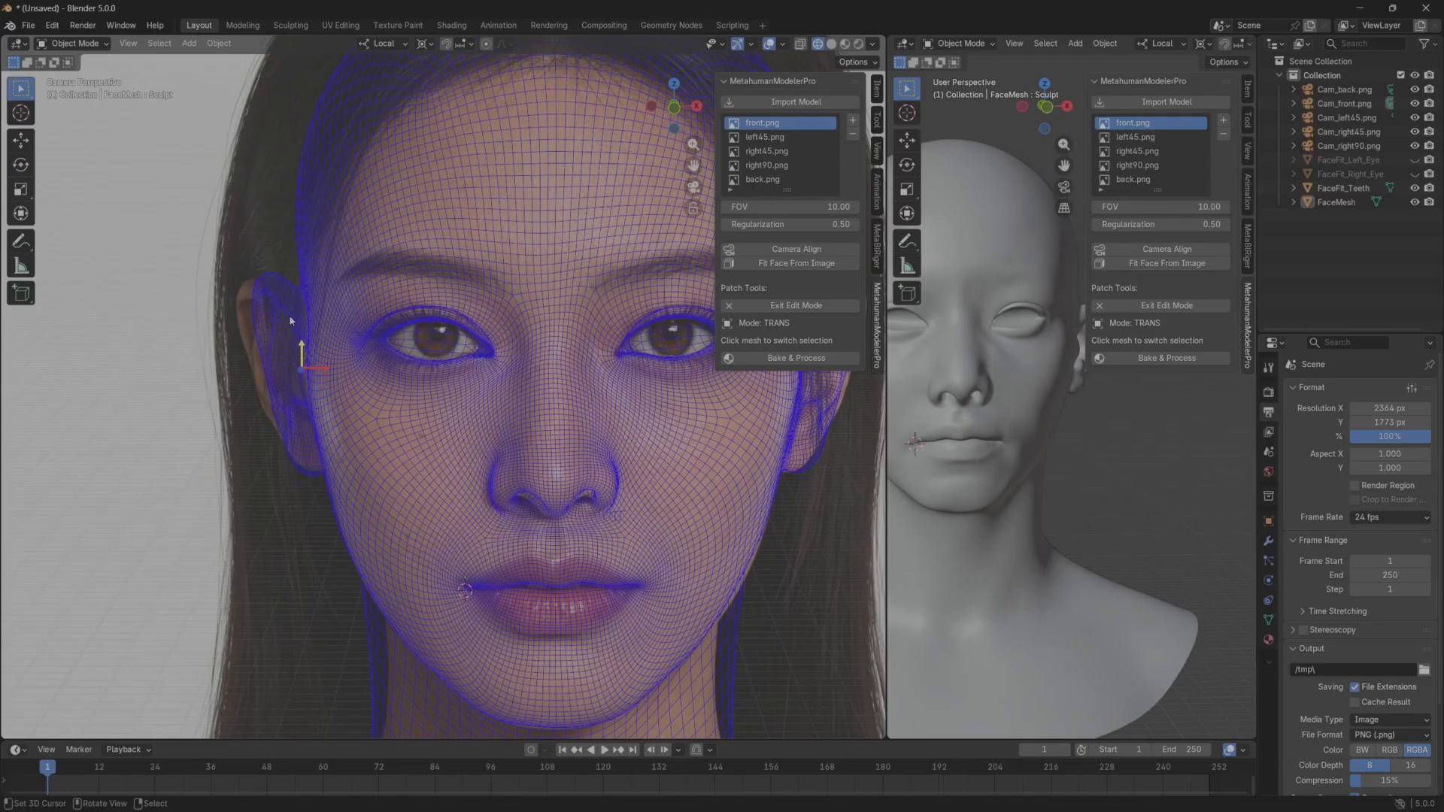
left_click(456, 362)
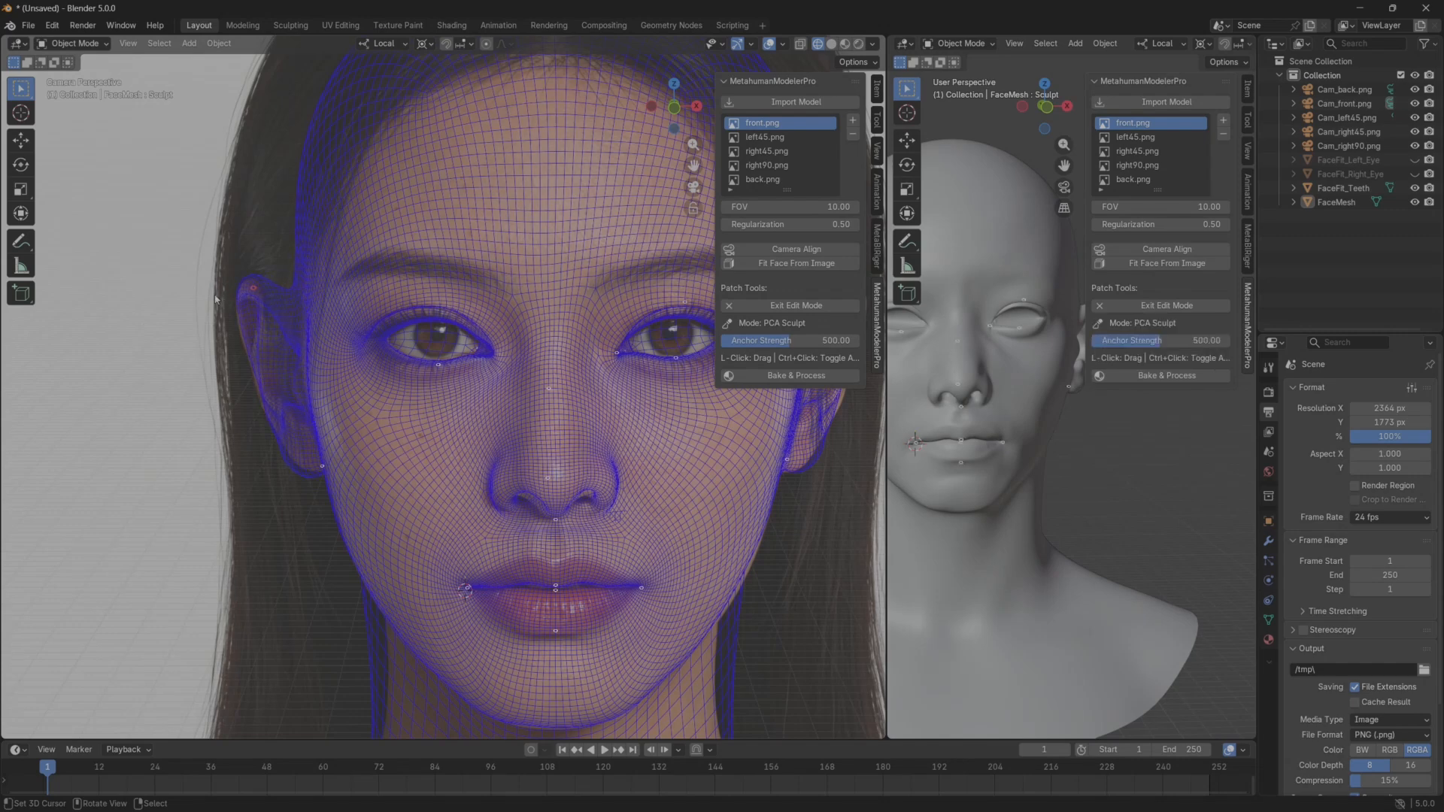
key("Escape")
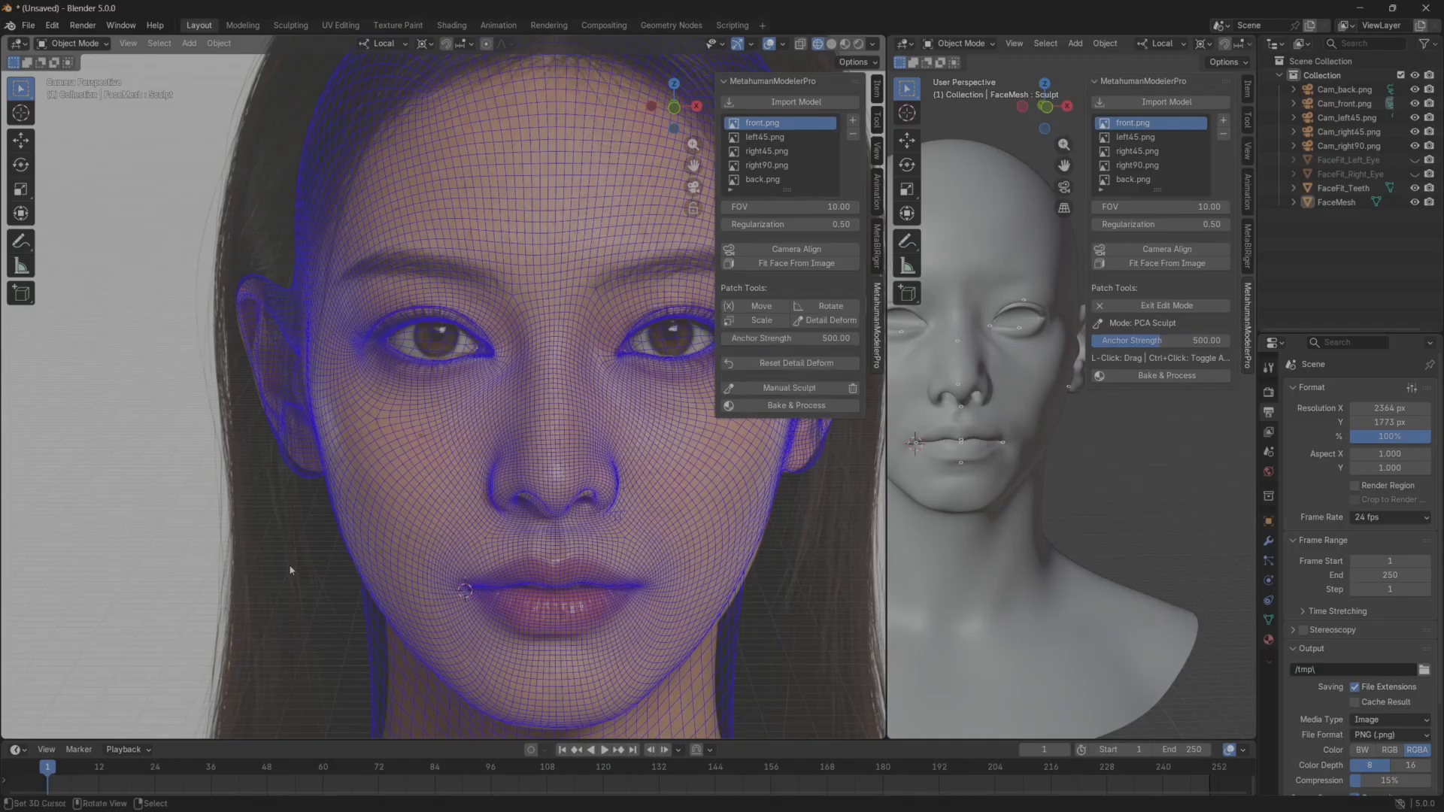
Fit the whole front reference in view, widen the solid-head viewport, and turn the solid head.
scroll(291, 561, "down", 3)
middle_click_drag(572, 560, 489, 546, "shift")
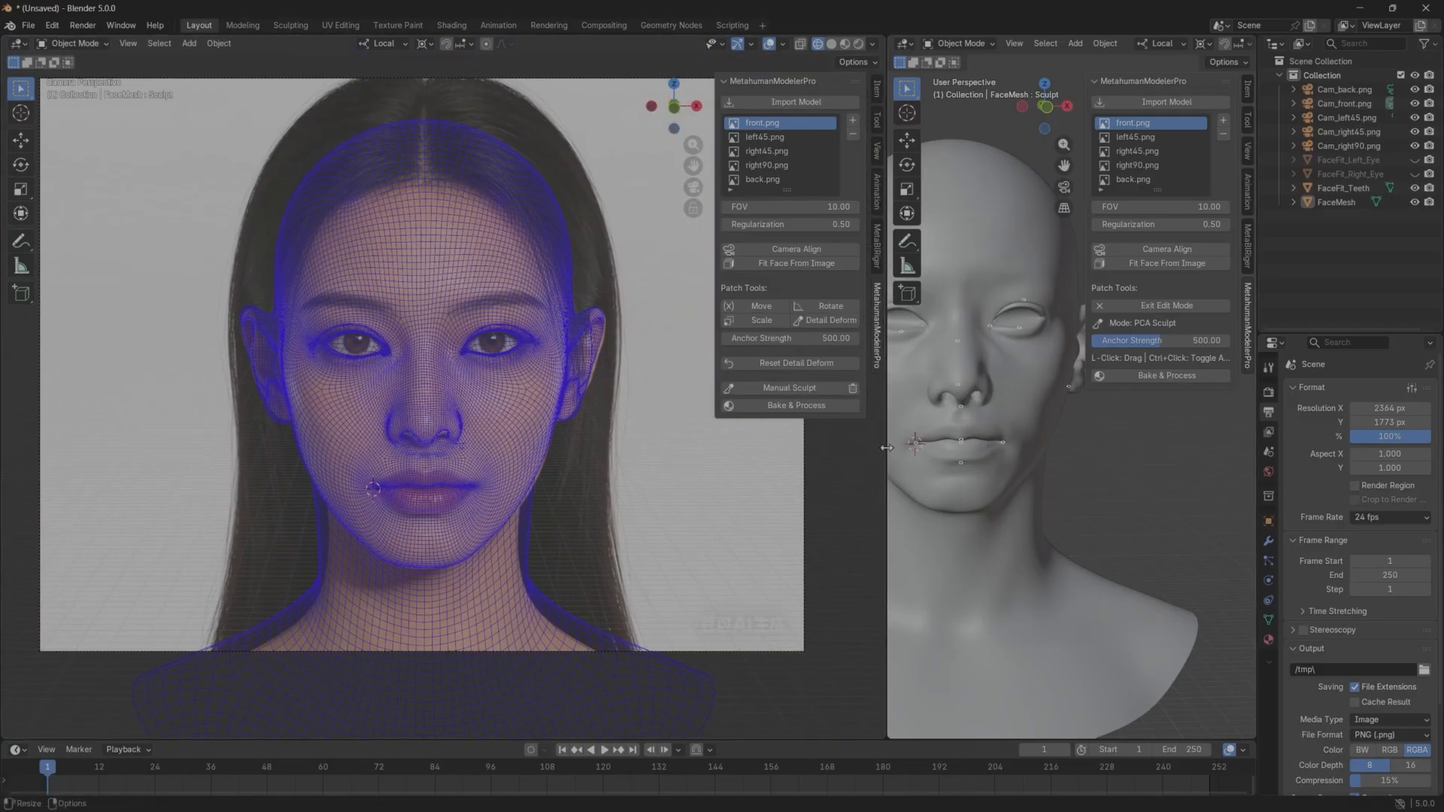
left_click_drag(887, 448, 711, 446)
middle_click_drag(866, 423, 742, 459)
mouse_move(900, 460)
middle_mouse_down()
mouse_move(811, 457)
mouse_move(873, 433)
mouse_move(933, 444)
mouse_move(843, 489)
mouse_move(864, 502)
mouse_move(1011, 433)
mouse_move(1038, 495)
mouse_move(854, 518)
mouse_move(948, 541)
mouse_move(978, 519)
middle_mouse_up()
Compare the wireframe overlay with the left45.png, right45.png and right90.png references, checking the nose, lips and chin profile.
left_click(588, 137)
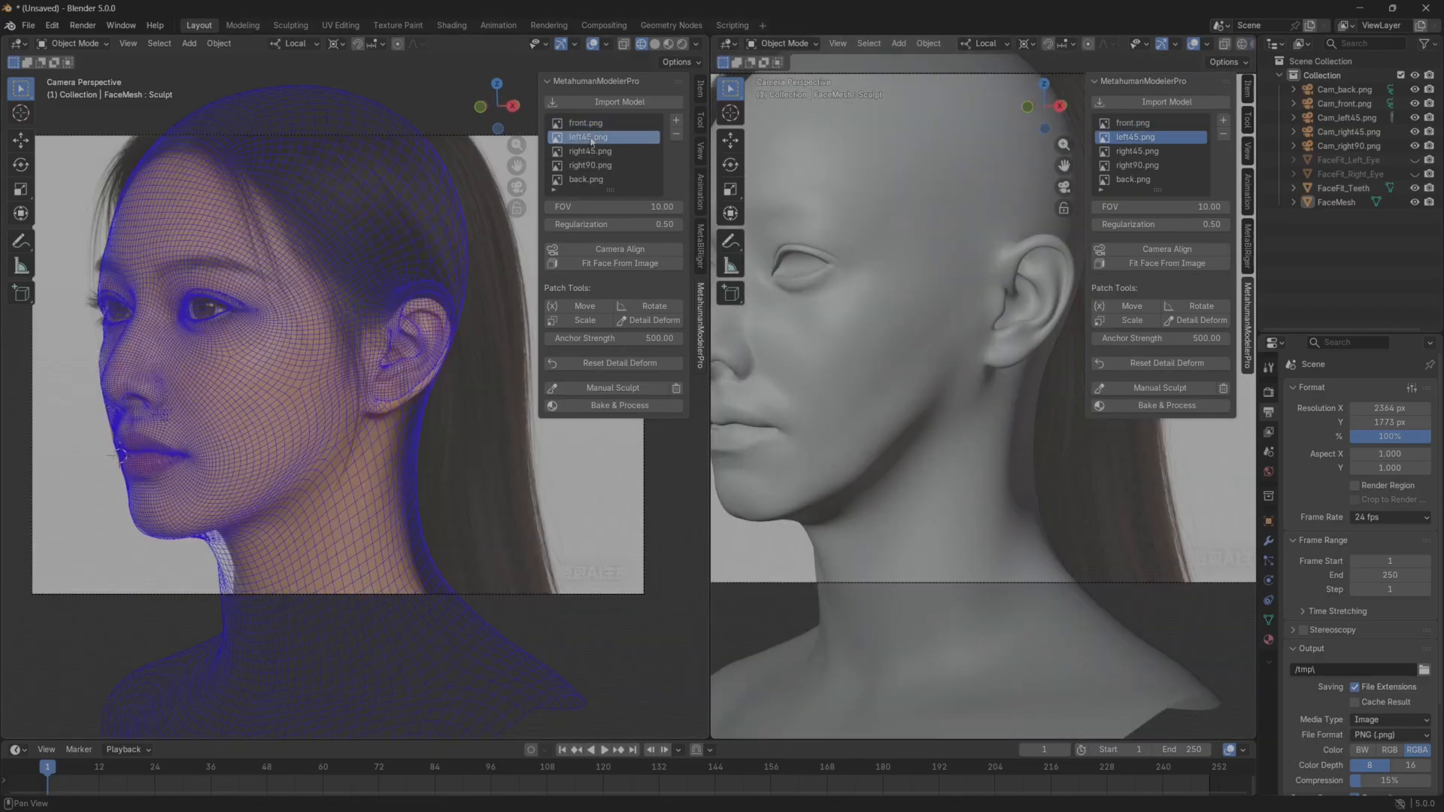
left_click(591, 151)
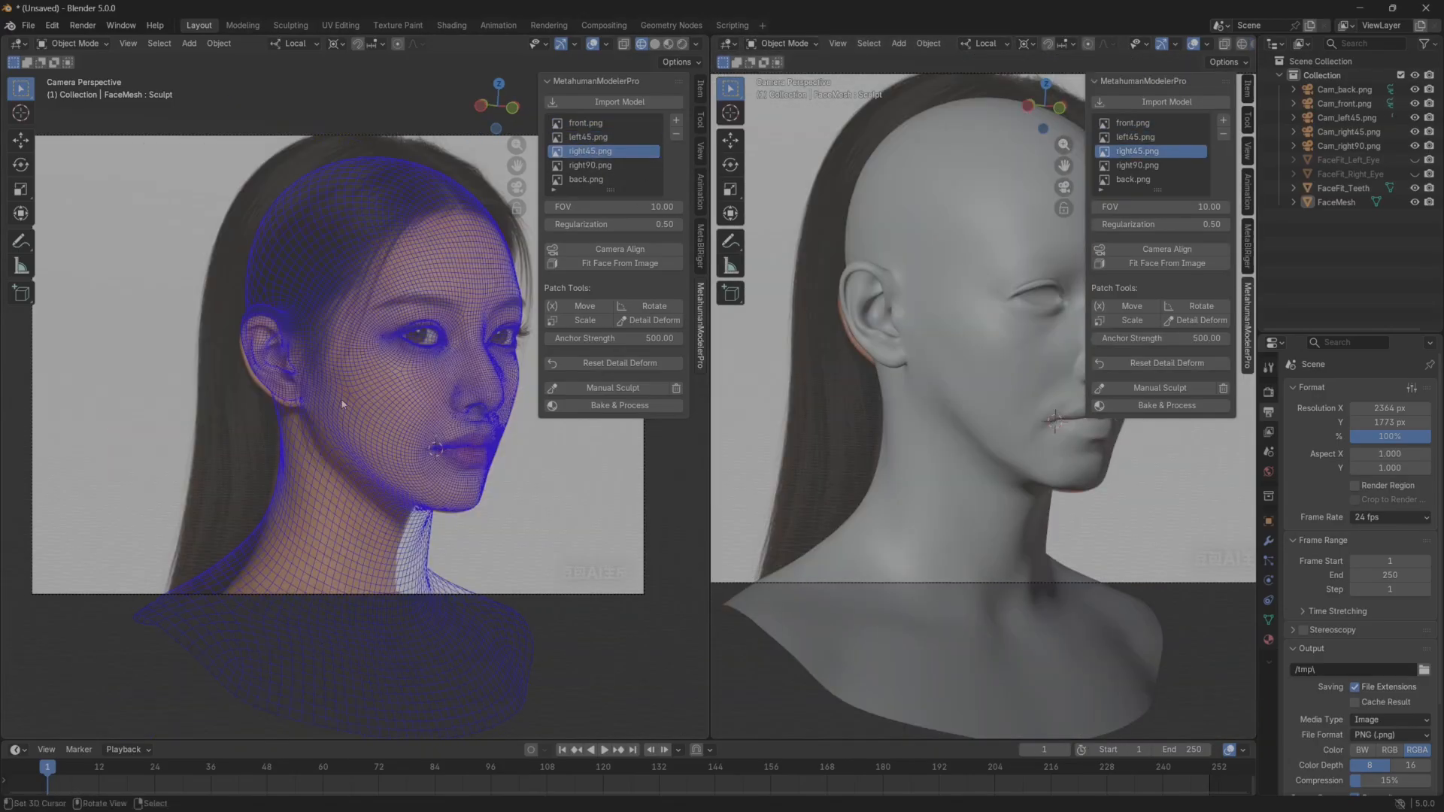
scroll(350, 406, "up", 2)
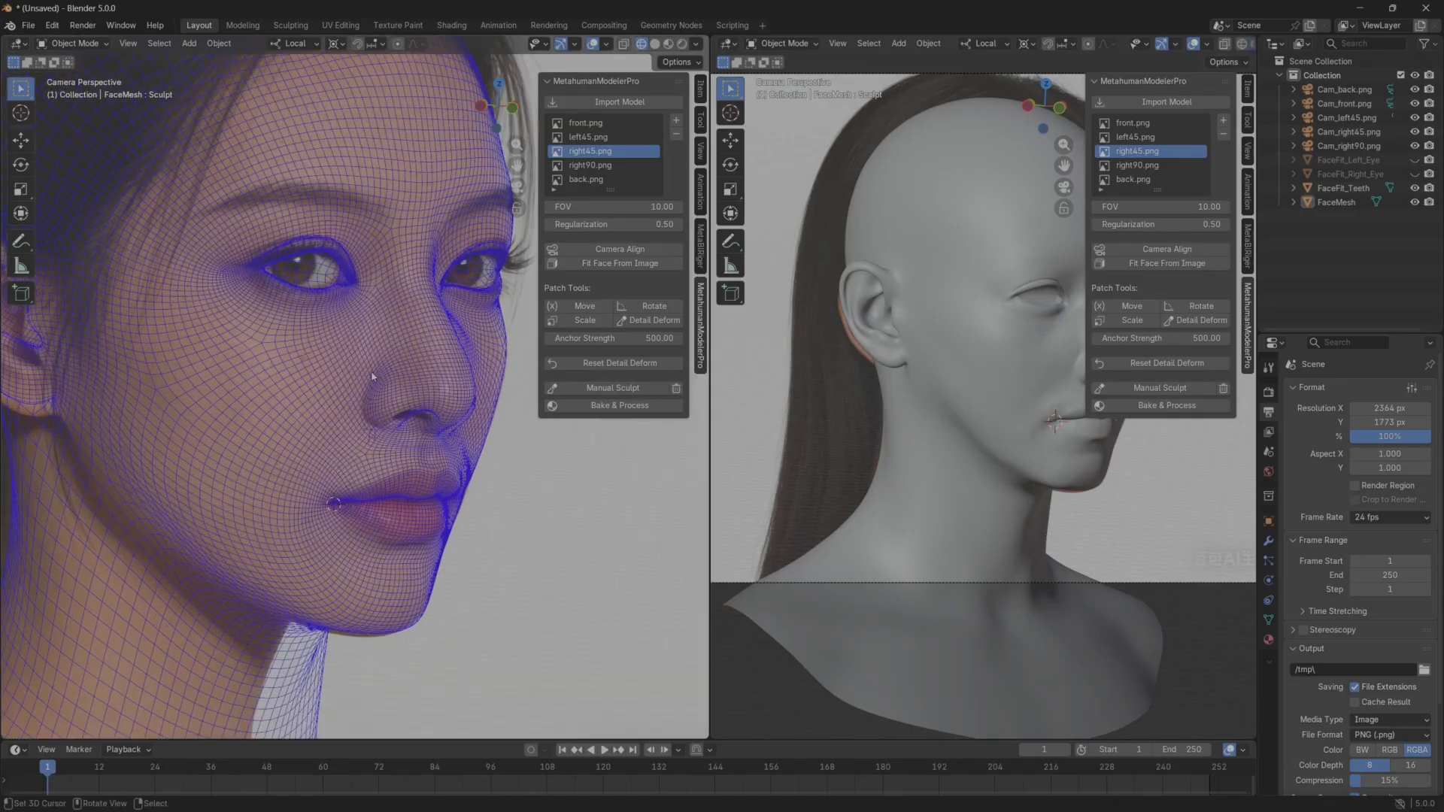
scroll(384, 380, "down", 2)
left_click(590, 165)
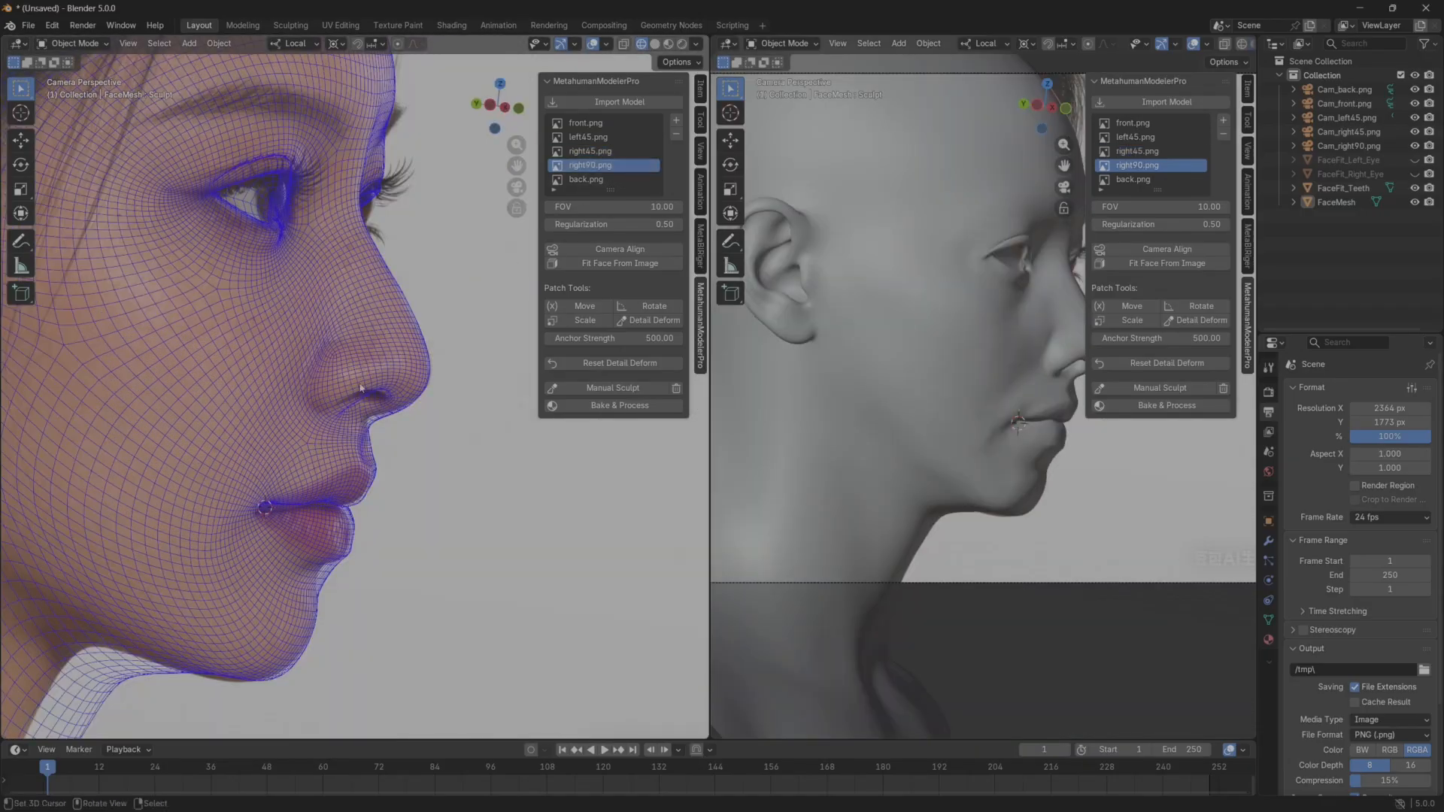
scroll(354, 410, "up", 2)
scroll(352, 398, "down", 1)
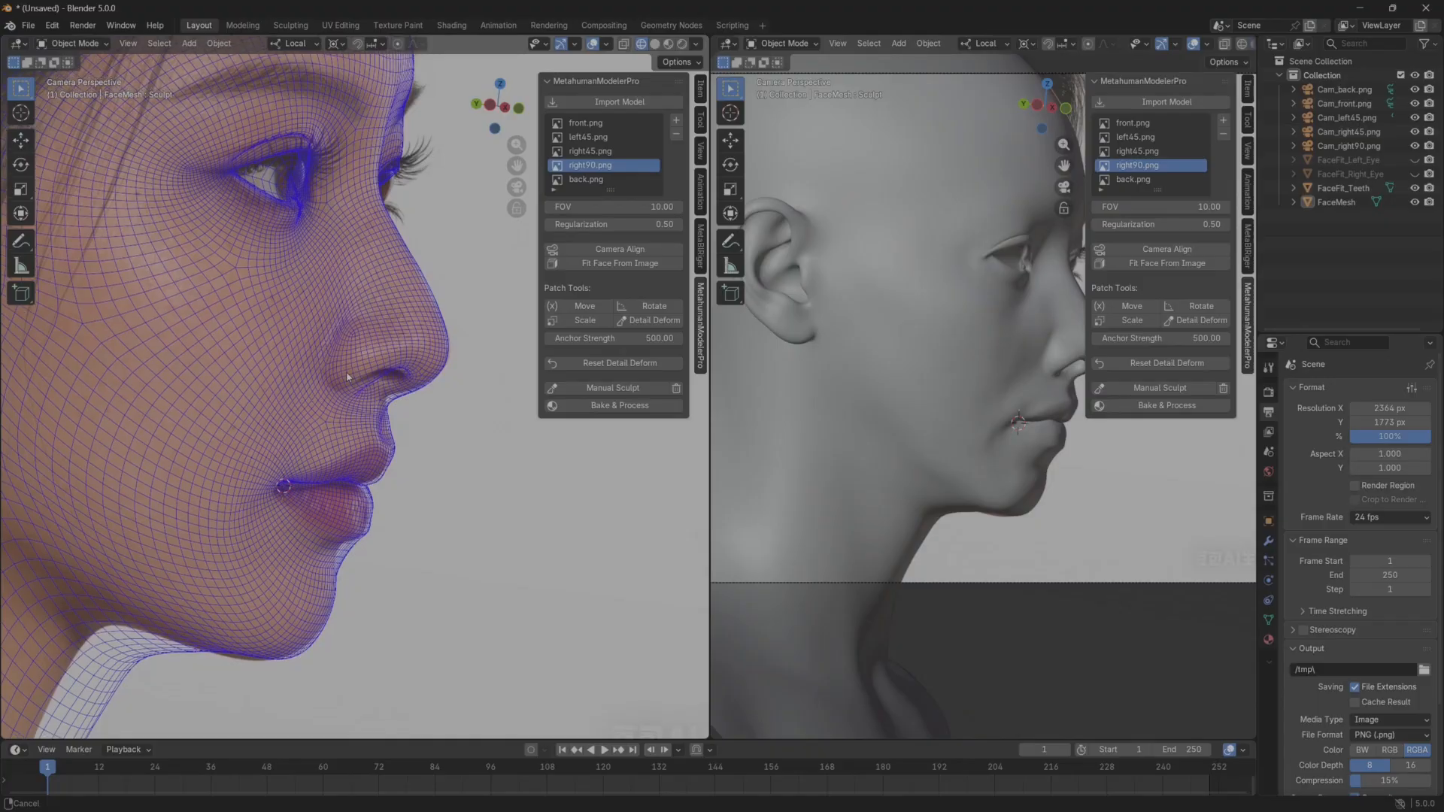
middle_click_drag(385, 530, 394, 493, "shift")
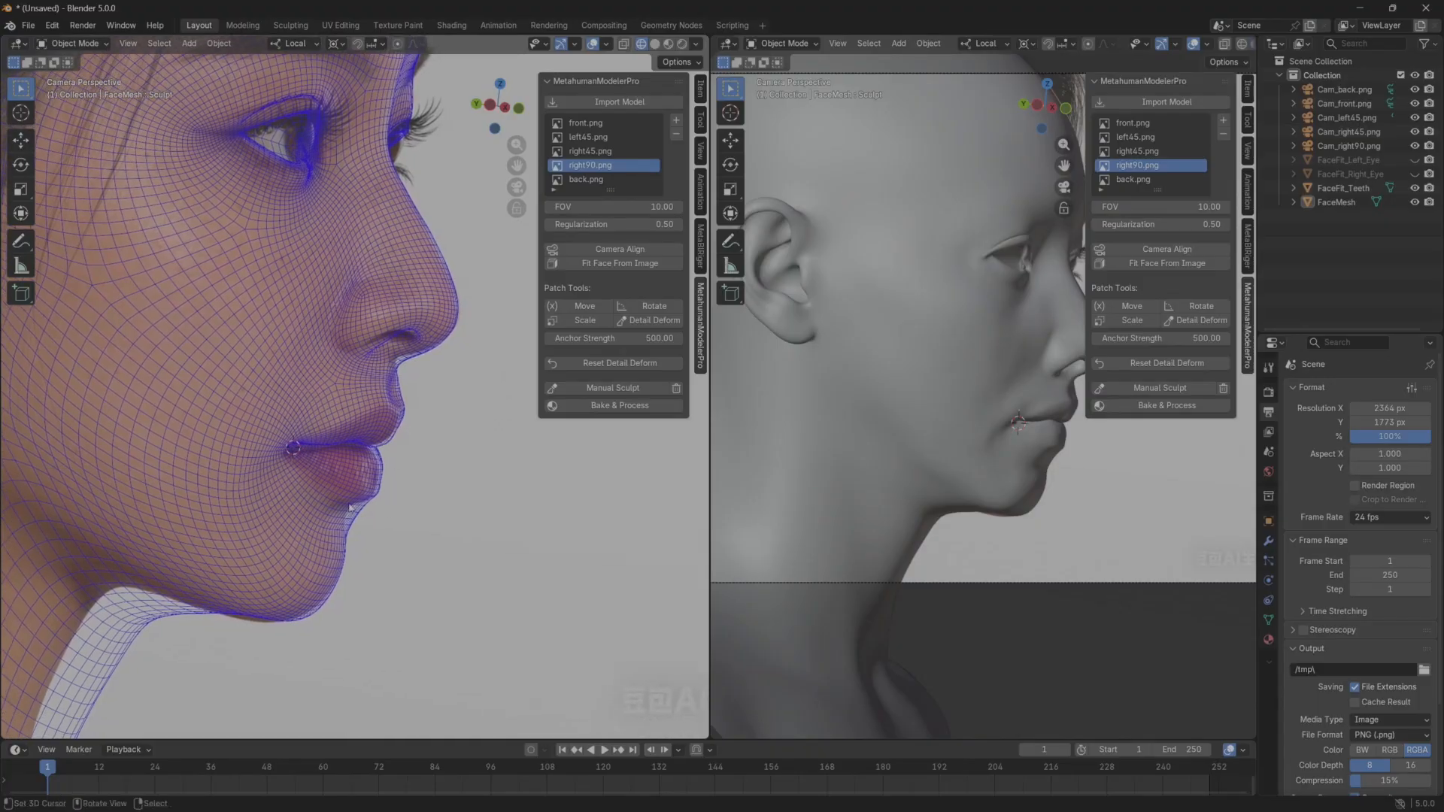
Put the face mesh into Sculpt Mode with the solid head's lips and chin framed in side profile.
middle_click_drag(856, 449, 926, 466)
scroll(842, 428, "up", 4)
scroll(862, 482, "up", 2)
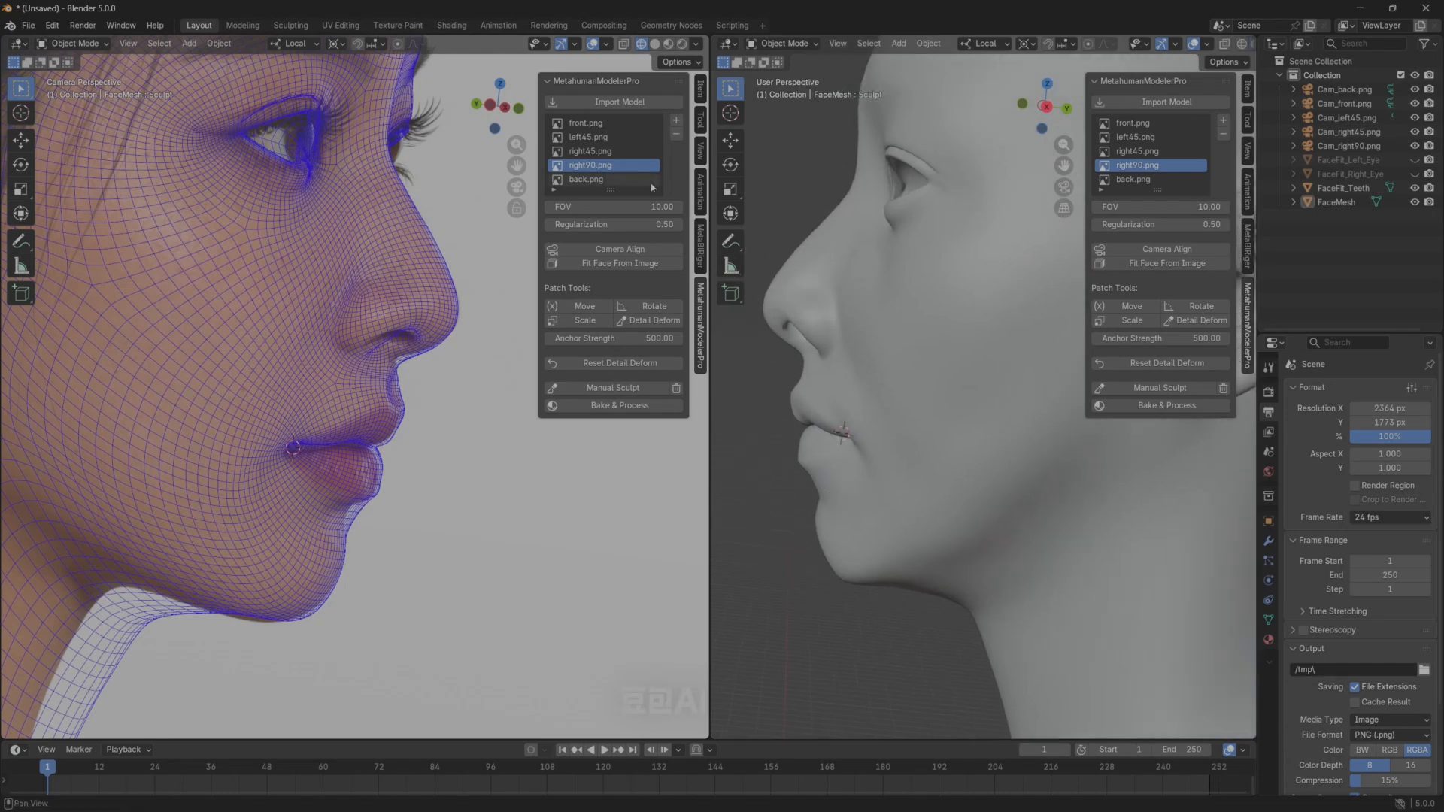
left_click(783, 43)
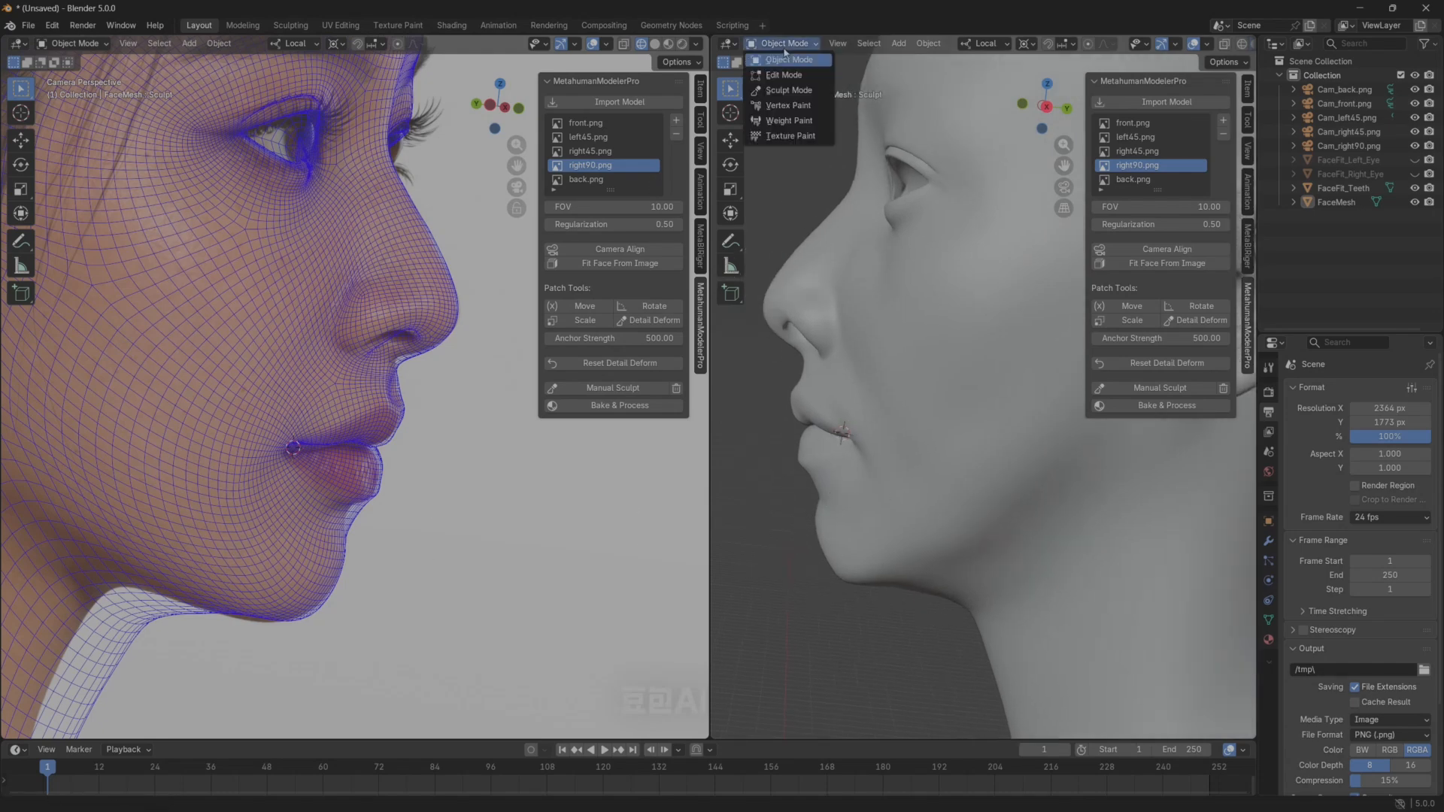
left_click(787, 90)
mouse_move(846, 475)
middle_mouse_down("shift")
mouse_move(874, 413)
mouse_move(838, 409)
mouse_move(1031, 469)
middle_mouse_up("shift")
scroll(855, 461, "up", 1)
scroll(980, 443, "up", 2)
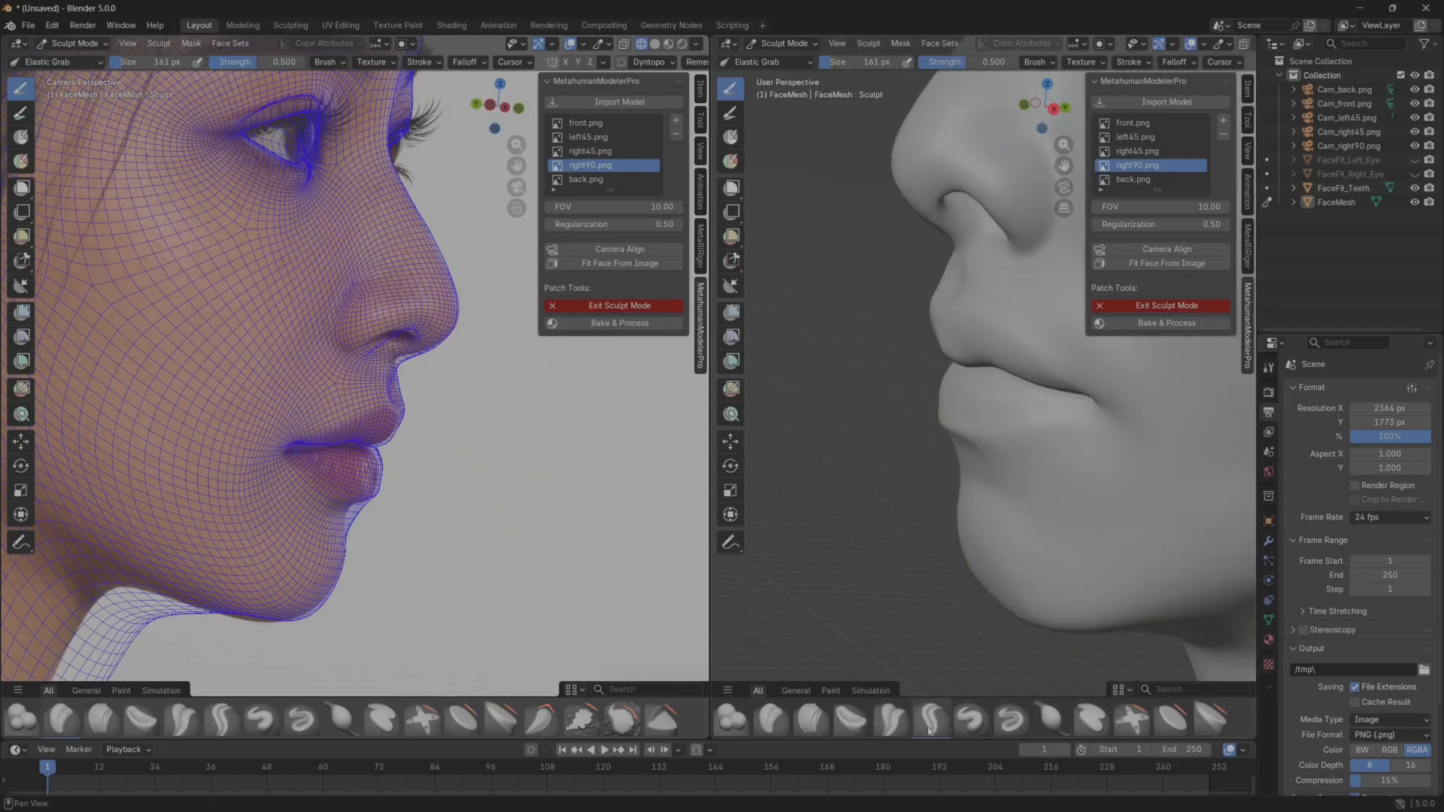
Reshape the hollow between the lower lip and chin in profile with the Elastic Grab brush at 161 px.
middle_click_drag(1000, 461, 977, 468)
scroll(983, 482, "up", 2)
middle_click_drag(999, 523, 880, 450, "shift")
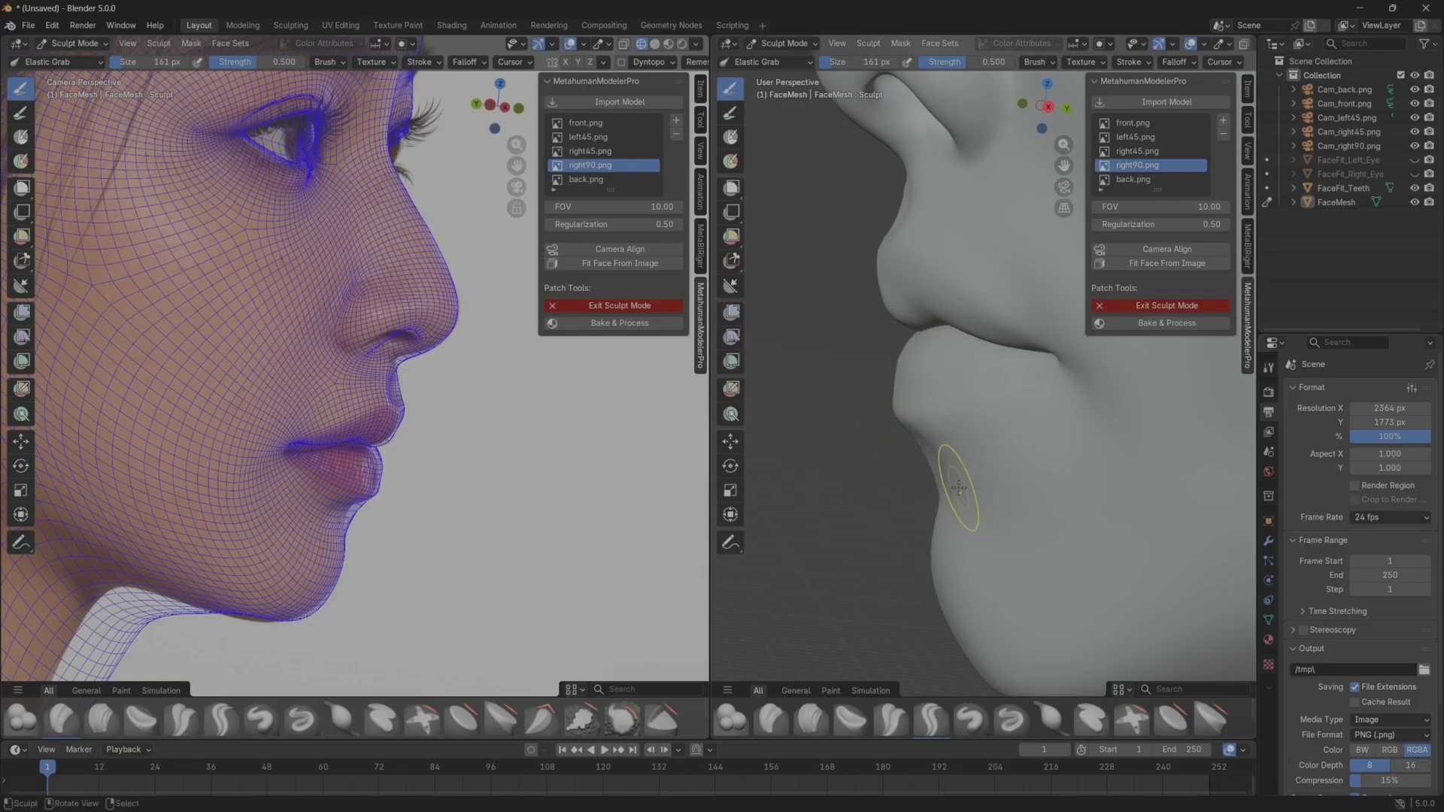
middle_click_drag(987, 487, 975, 437)
scroll(978, 488, "up", 2)
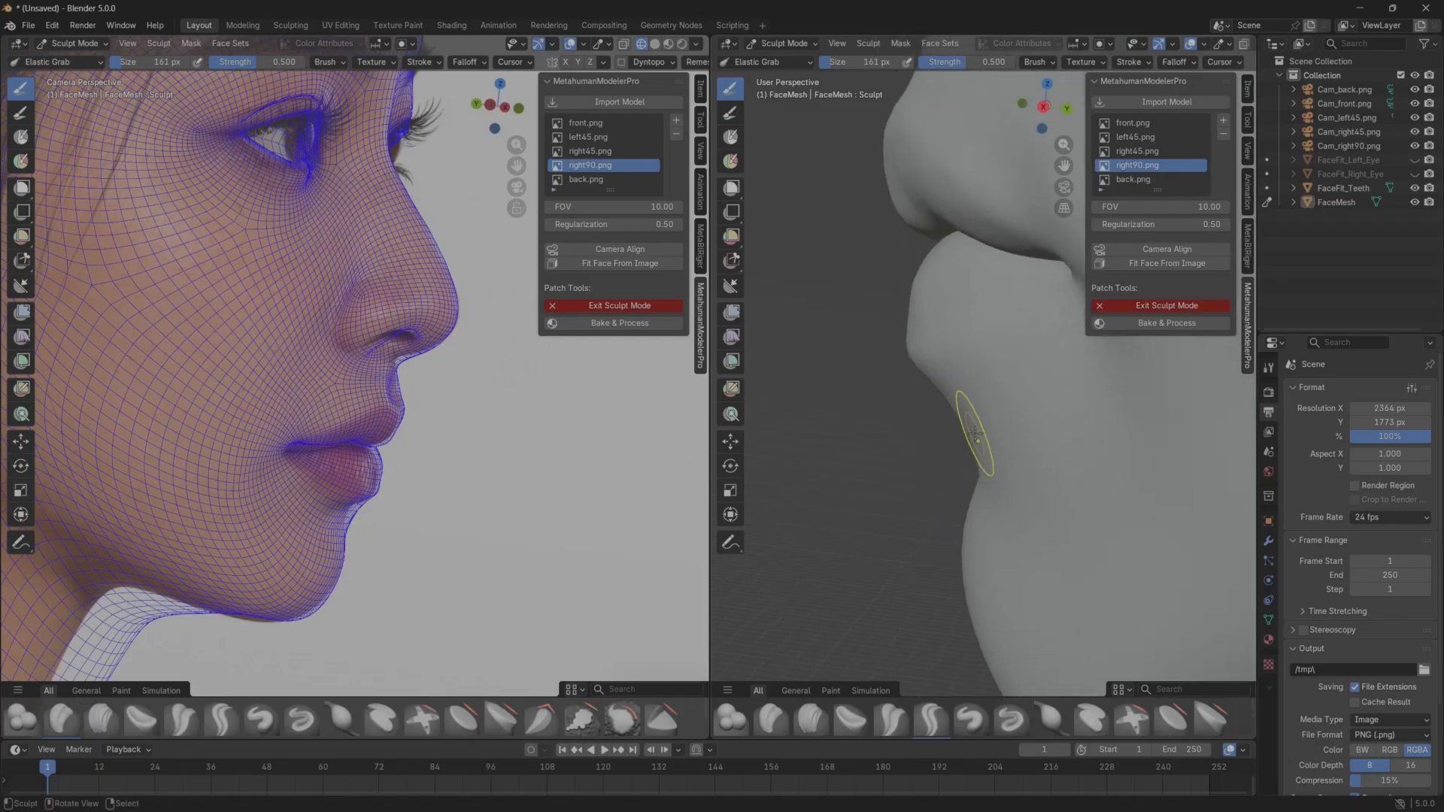
left_click_drag(972, 425, 995, 413)
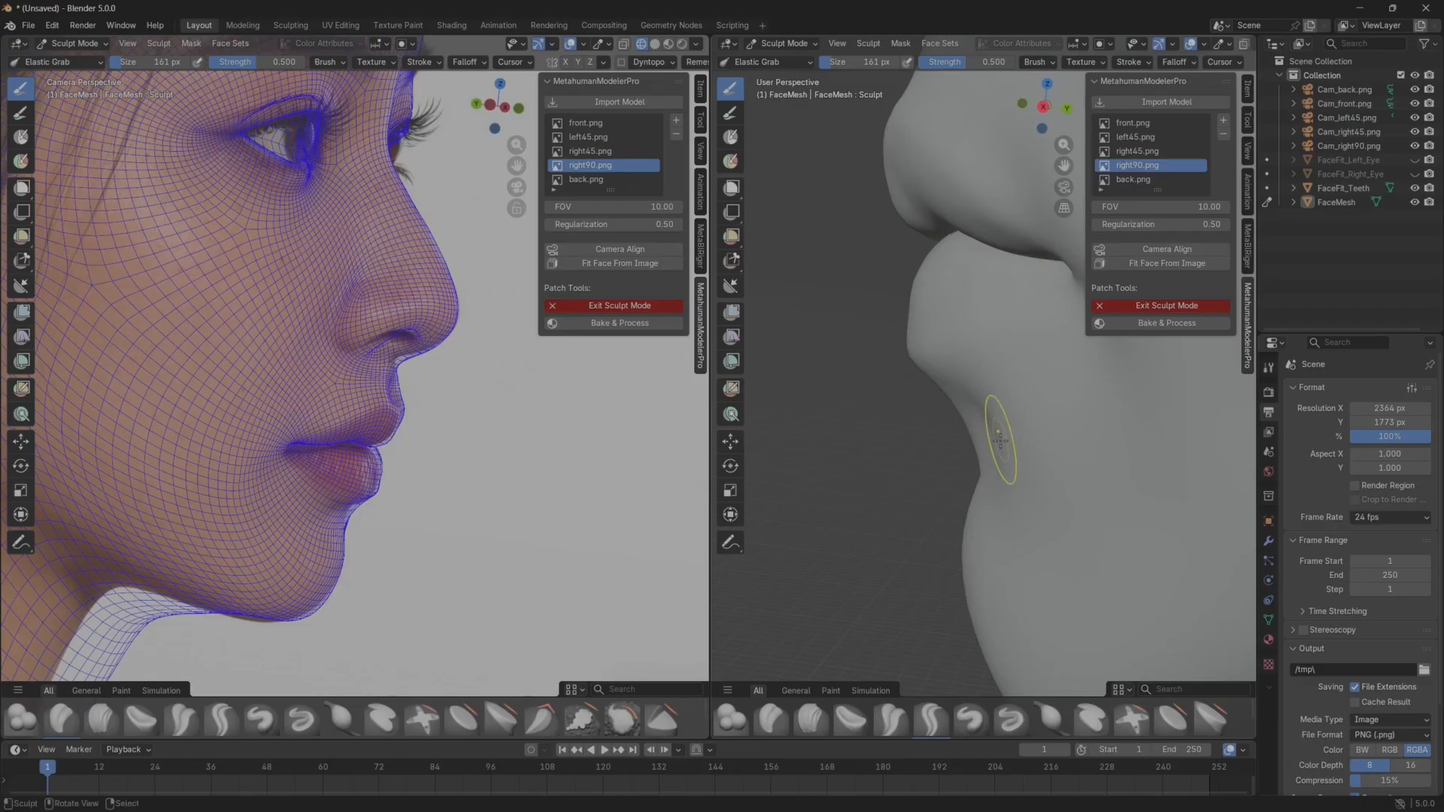
mouse_move(990, 423)
left_mouse_down()
mouse_move(952, 430)
mouse_move(971, 427)
left_mouse_up()
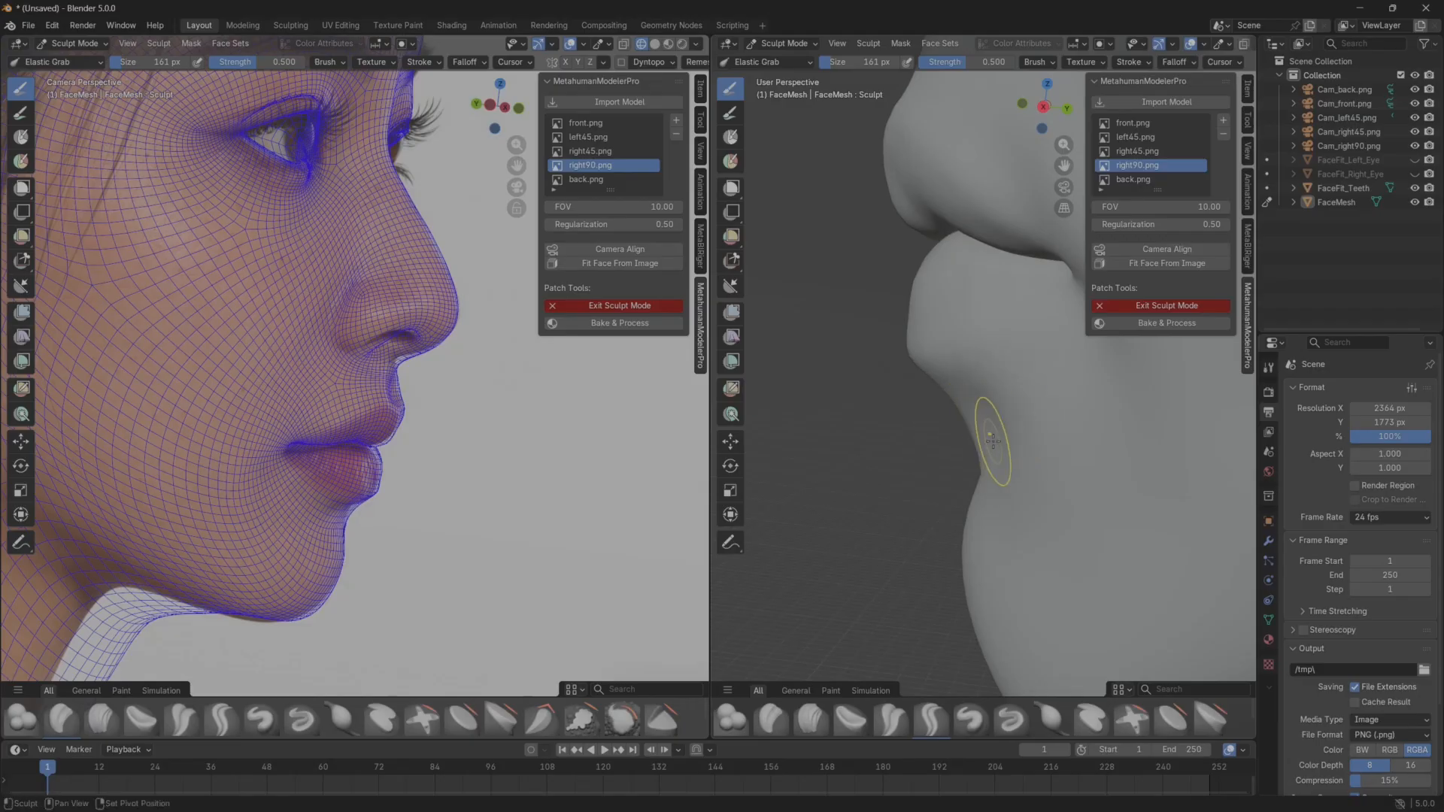
Enlarge the Elastic Grab brush to 232 px and smooth out the transition beneath the lower lip.
key("f")
left_click(1017, 462)
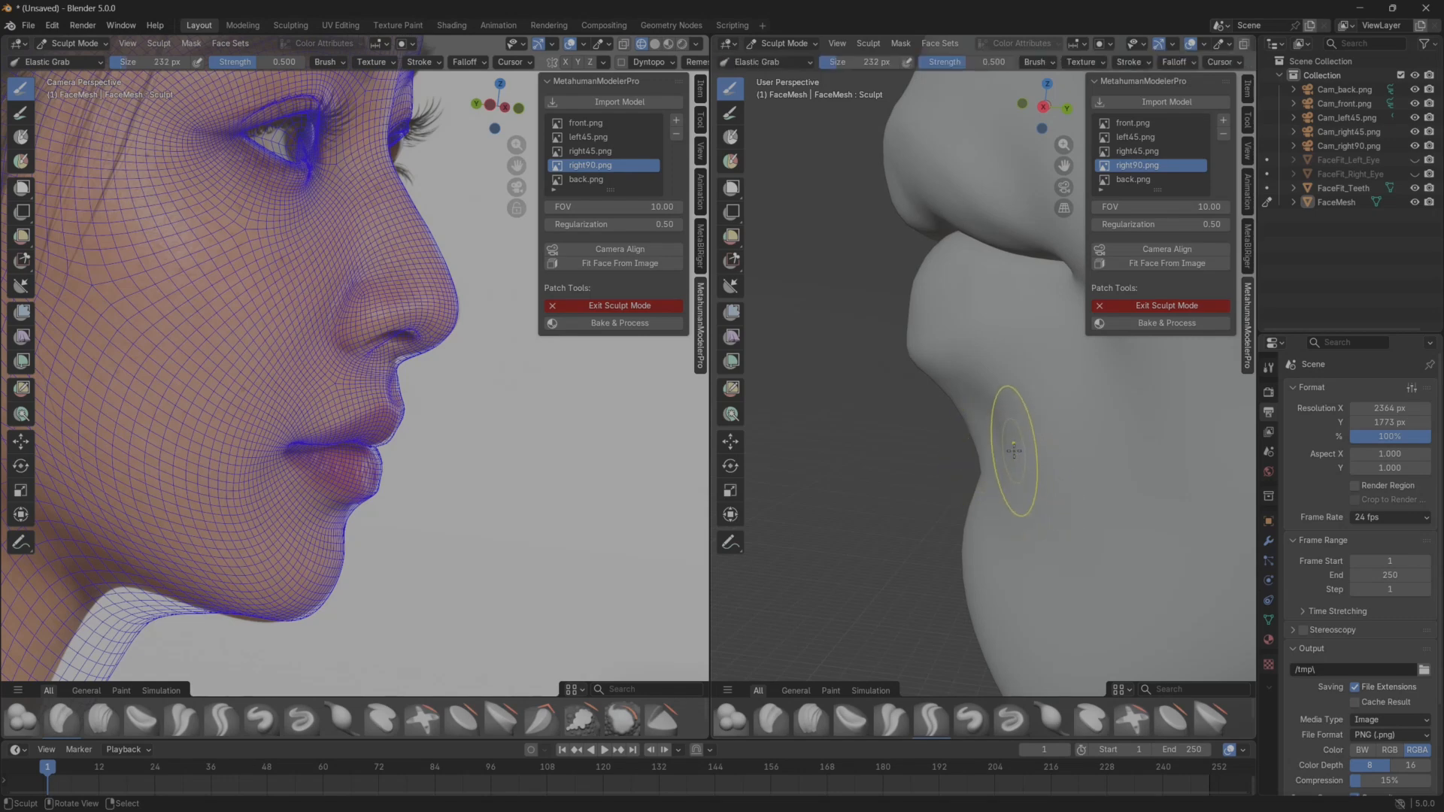
mouse_move(1014, 452)
left_mouse_down()
mouse_move(1033, 439)
mouse_move(992, 425)
mouse_move(1022, 422)
left_mouse_up()
Nudge the upper and lower lip contours where they meet in profile with Elastic Grab.
mouse_move(983, 429)
middle_mouse_down()
mouse_move(980, 443)
mouse_move(973, 404)
mouse_move(977, 522)
middle_mouse_up()
mouse_move(919, 379)
left_mouse_down()
mouse_move(932, 380)
mouse_move(926, 356)
left_mouse_up()
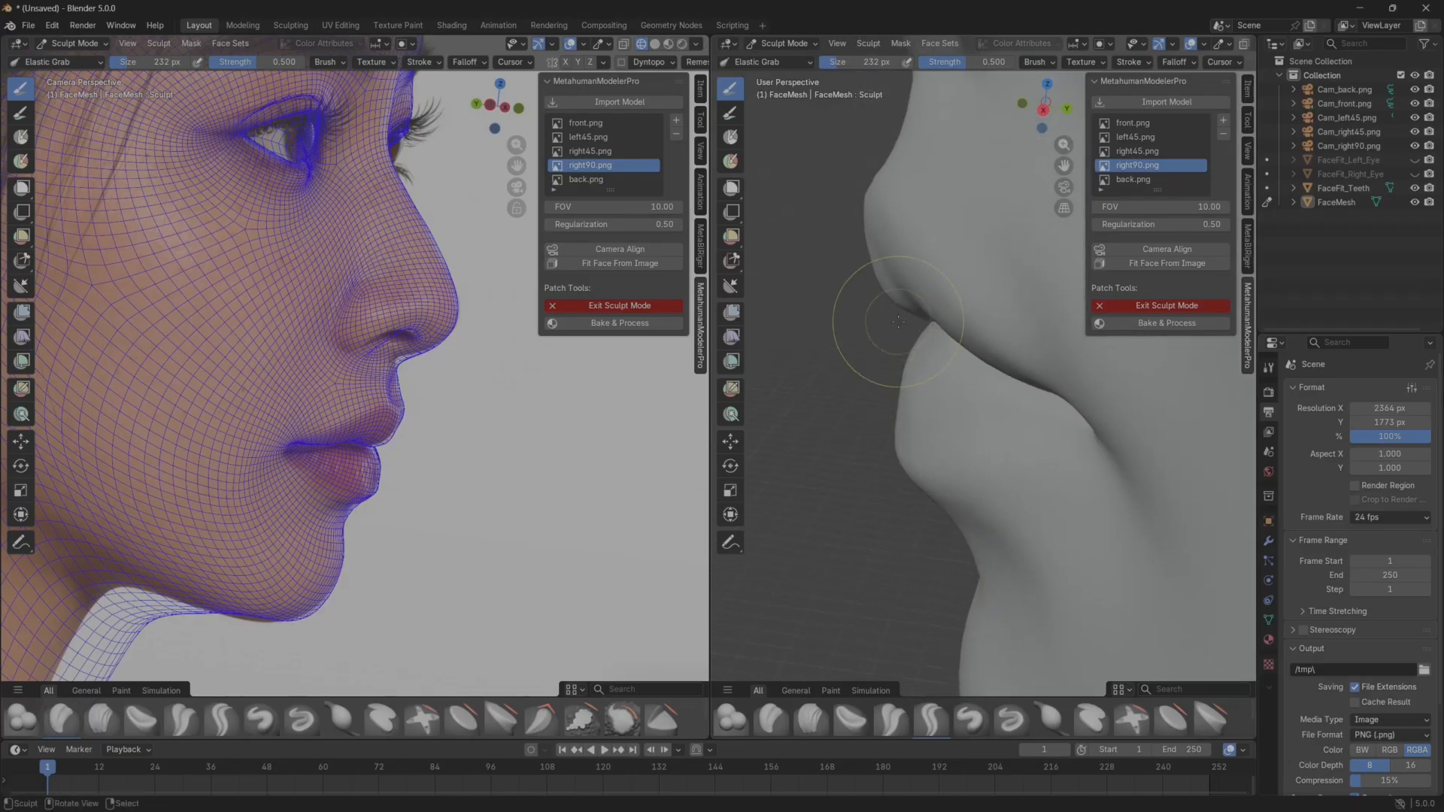
left_click_drag(895, 300, 900, 293)
left_click_drag(921, 346, 919, 357)
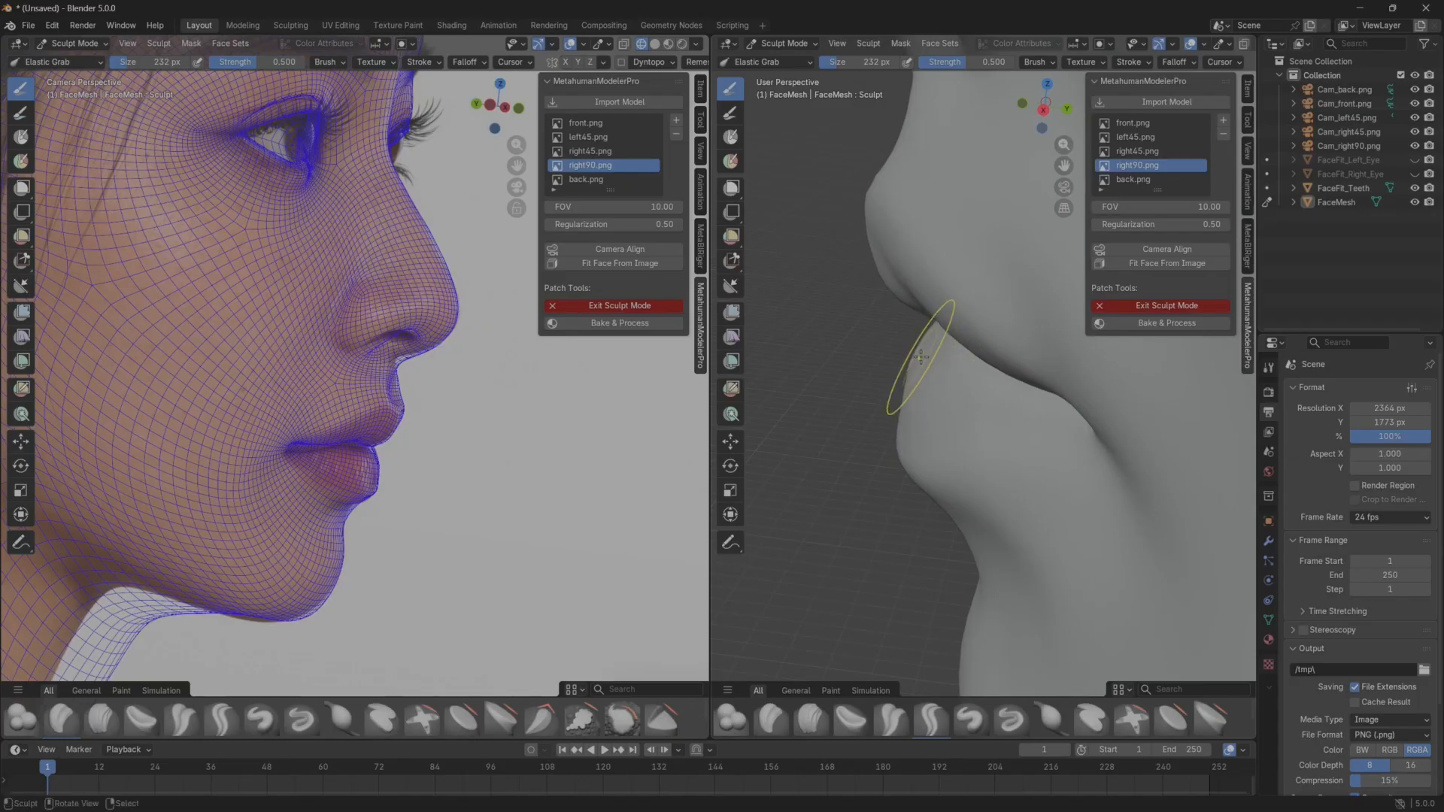
Examine the reshaped lips and chin on the solid head from several angles.
mouse_move(920, 357)
middle_mouse_down()
mouse_move(935, 396)
mouse_move(924, 413)
mouse_move(1080, 403)
mouse_move(932, 467)
middle_mouse_up()
scroll(942, 404, "down", 4)
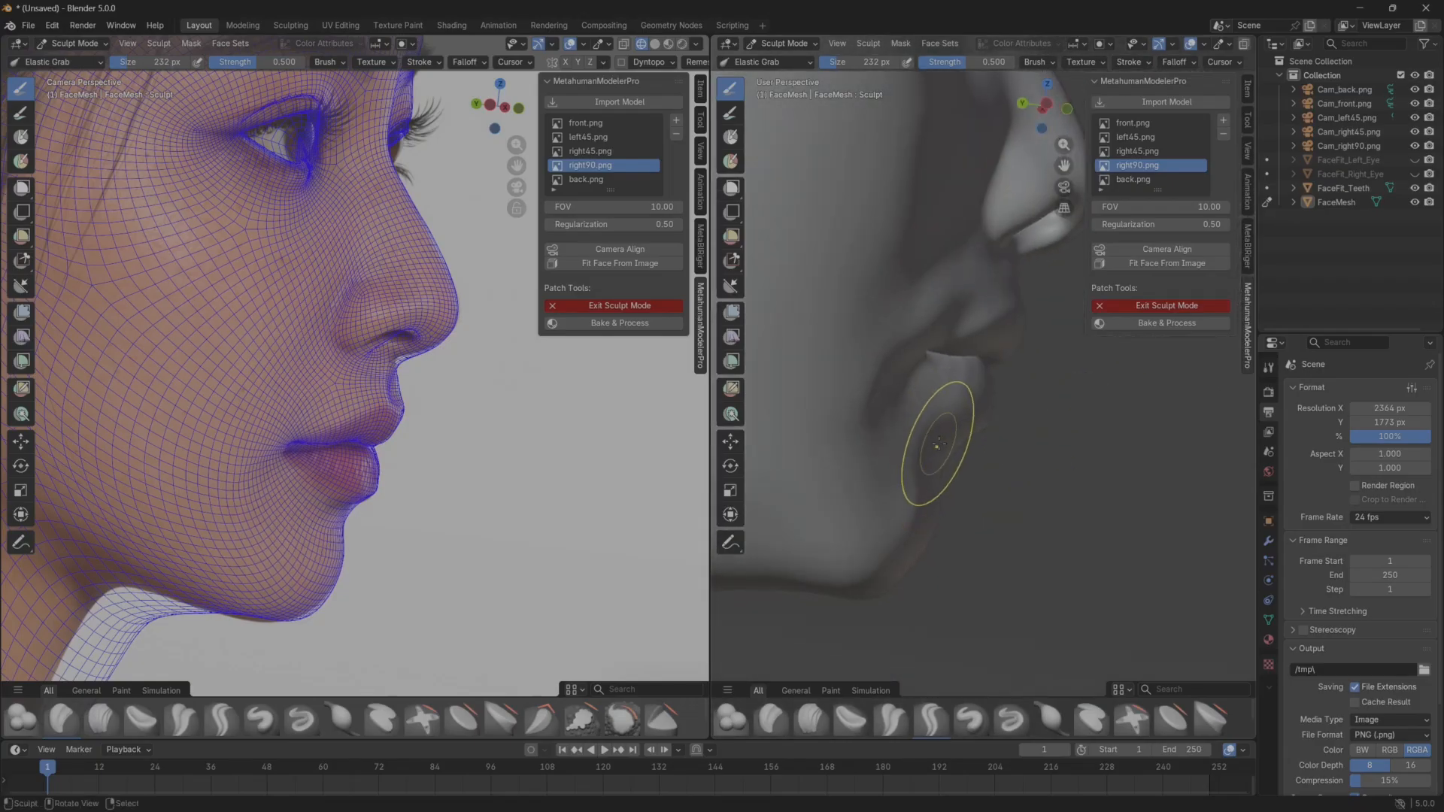
middle_click_drag(938, 445, 797, 475)
middle_click_drag(918, 474, 888, 456)
scroll(940, 456, "down", 1)
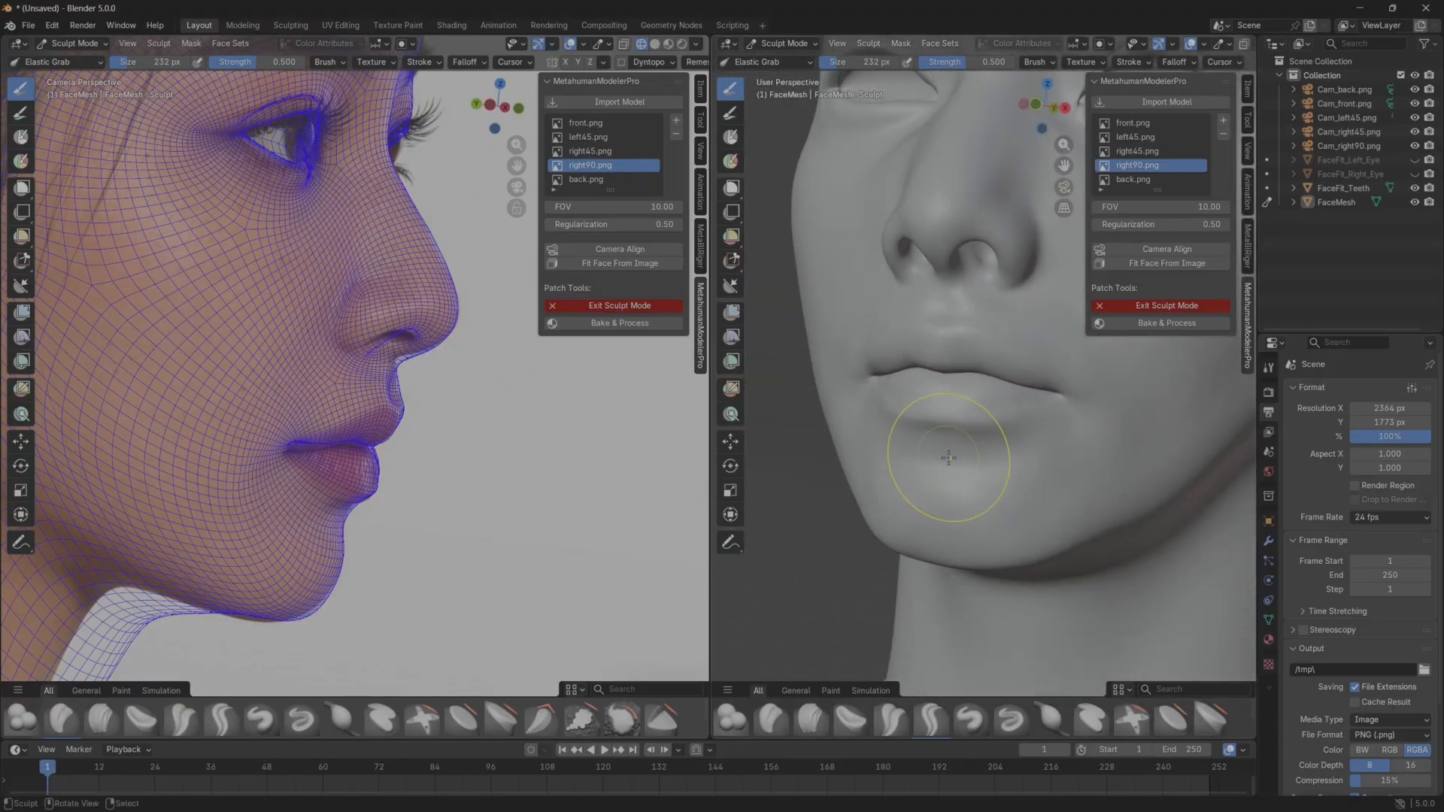
left_click_drag(300, 437, 292, 460)
middle_click_drag(407, 461, 427, 481)
middle_click_drag(1037, 457, 895, 476)
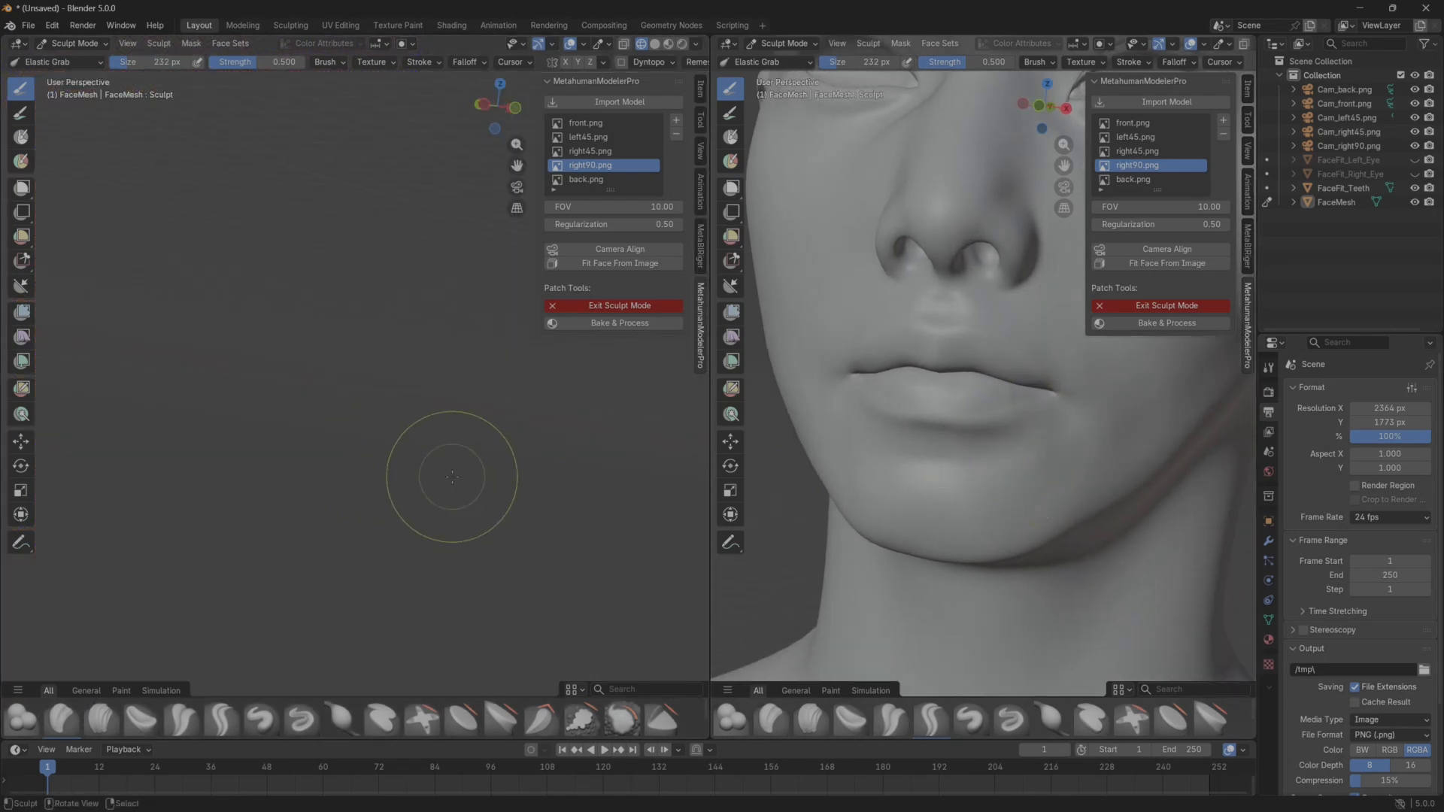
Return the face mesh to Object Mode and restore the right90.png camera view.
left_click(782, 42)
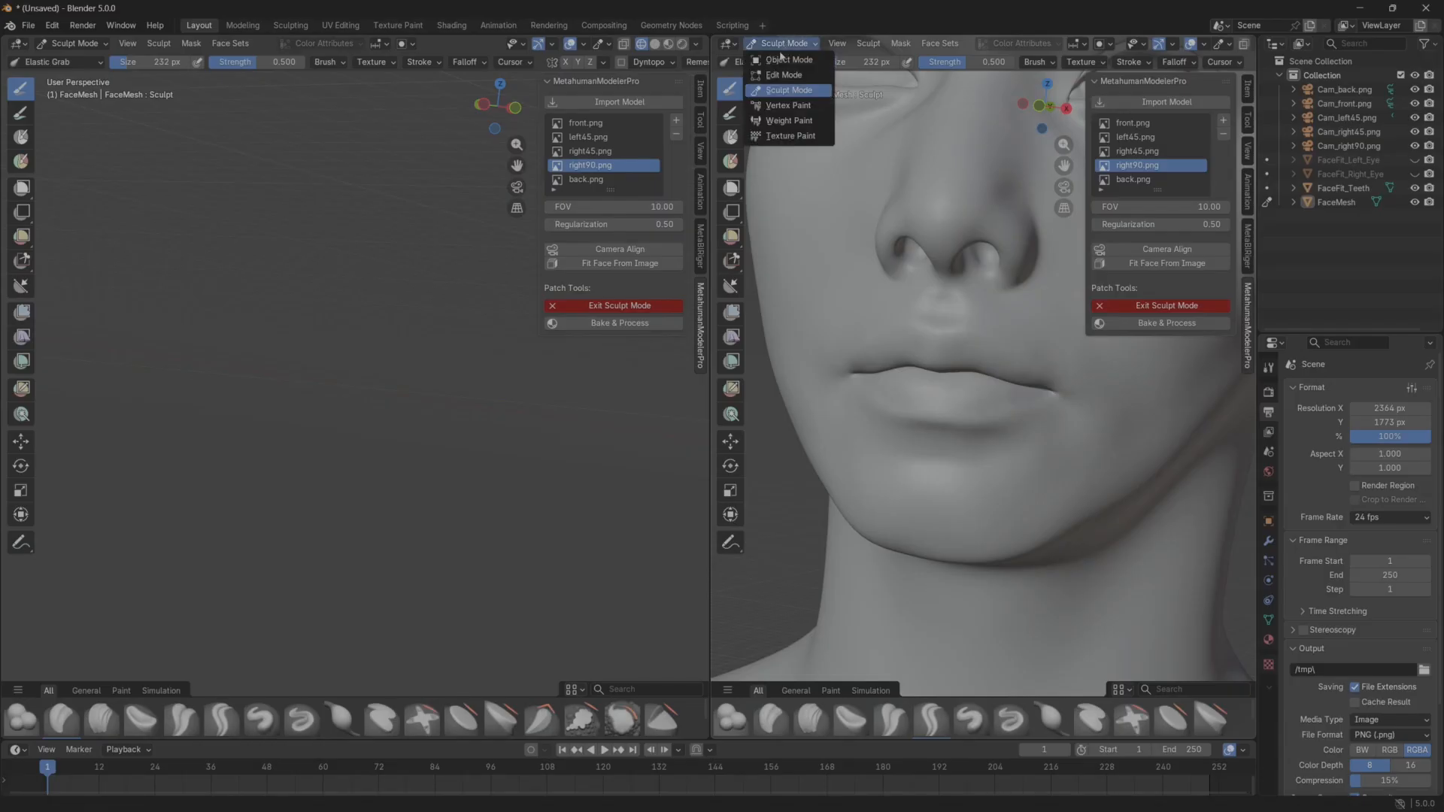
left_click(783, 63)
left_click(599, 164)
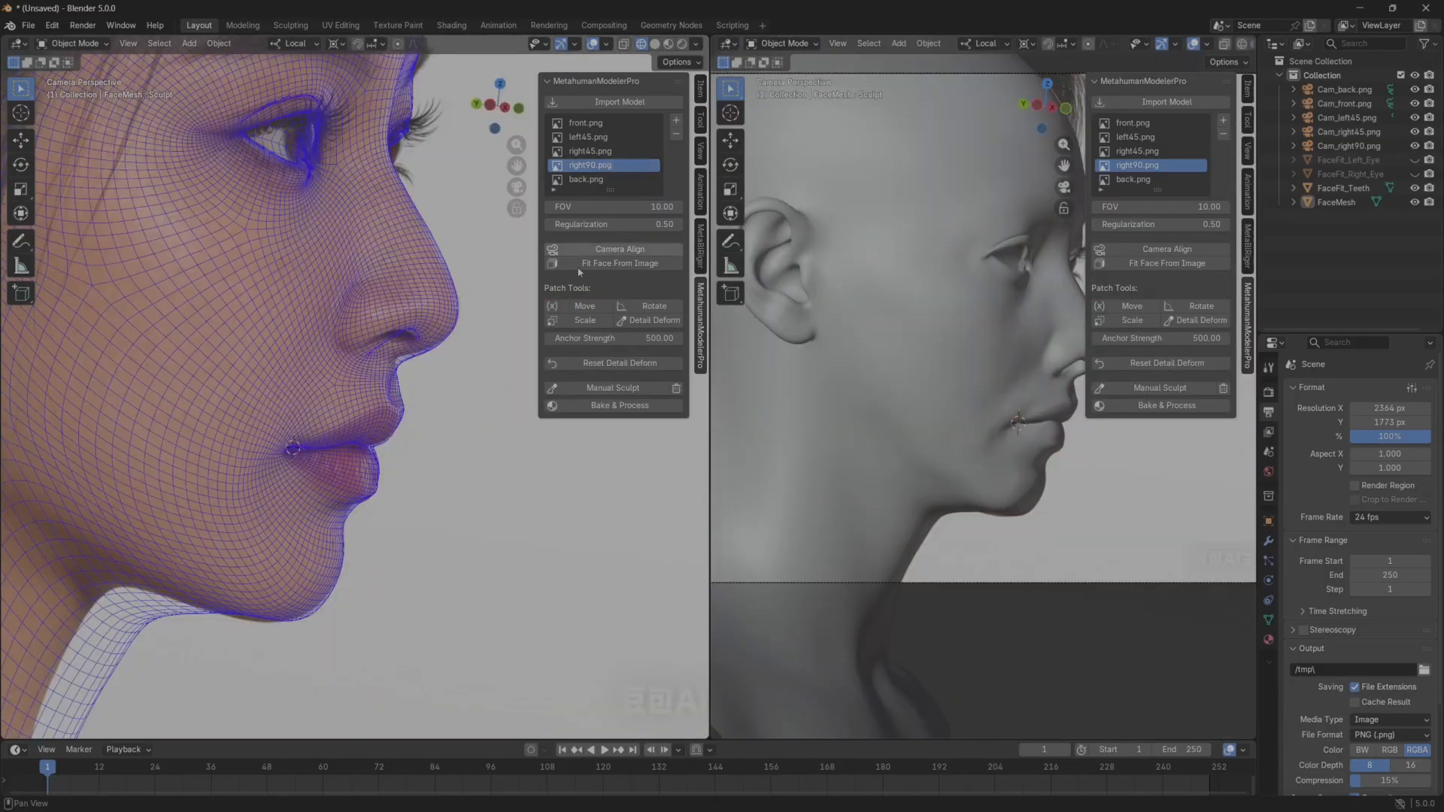
Compare the lip and chin wireframe with the front.png and left45.png references up close.
scroll(416, 440, "down", 2)
left_click(591, 122)
scroll(349, 465, "up", 5)
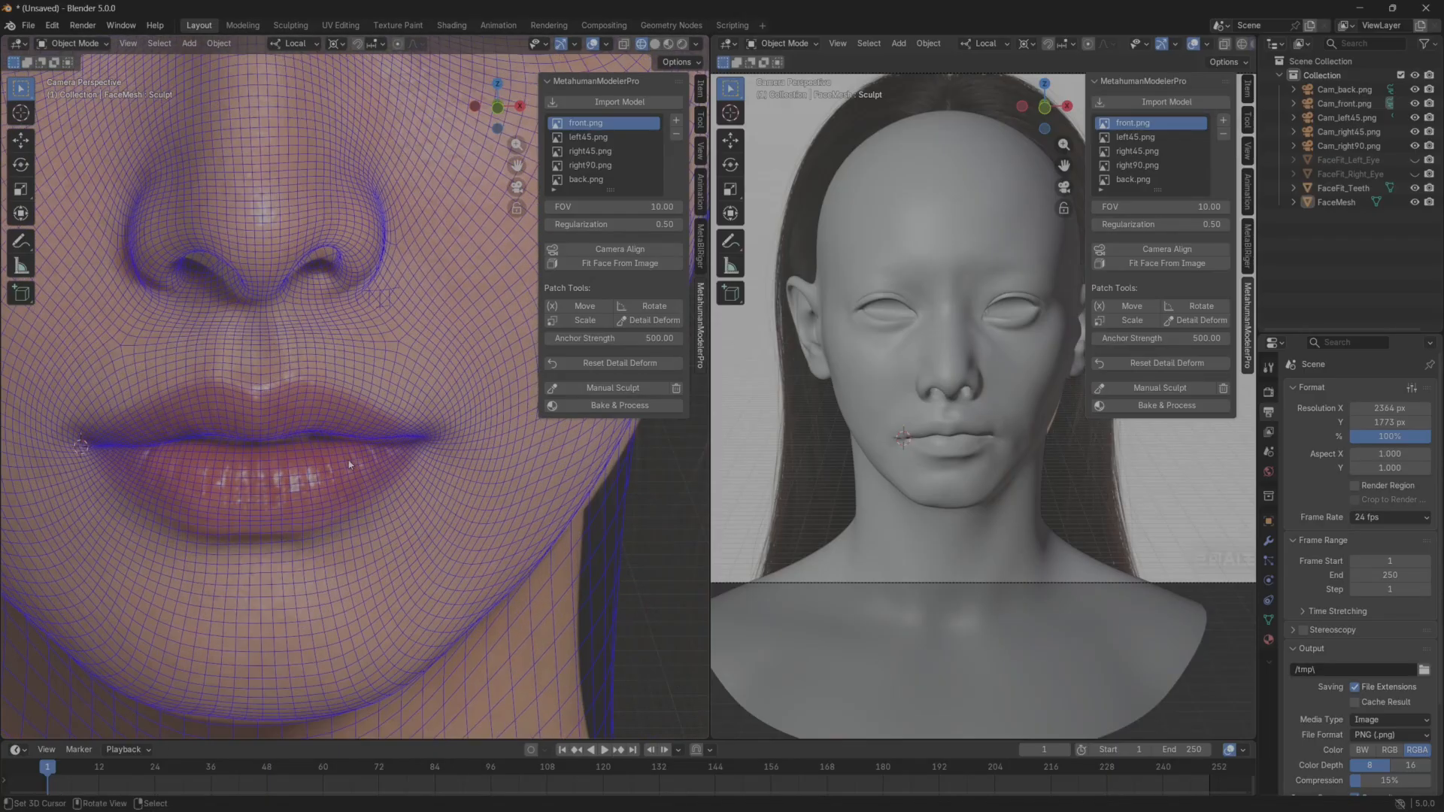
scroll(350, 465, "up", 1)
middle_click_drag(382, 448, 432, 467, "shift")
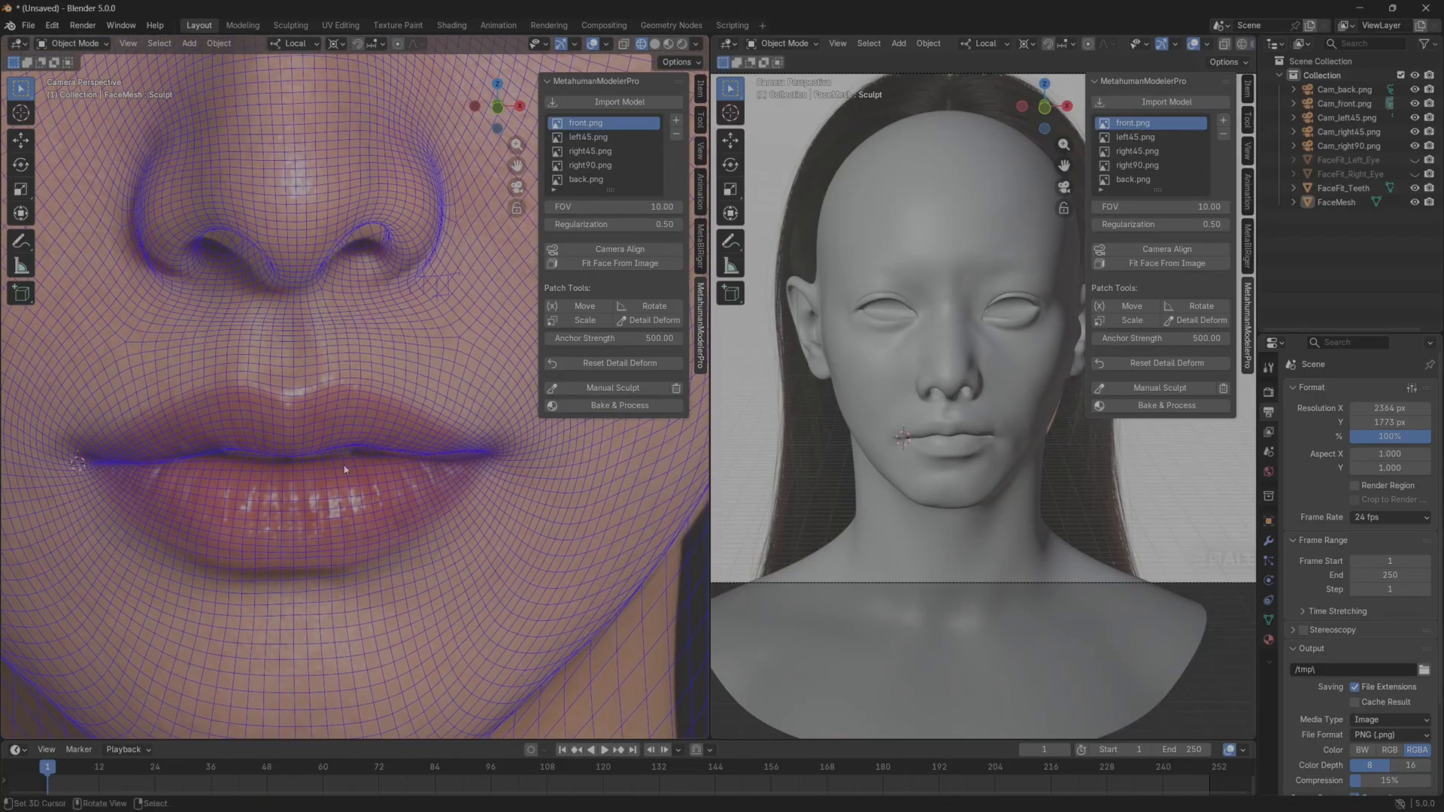
scroll(344, 469, "down", 8)
scroll(316, 376, "down", 3)
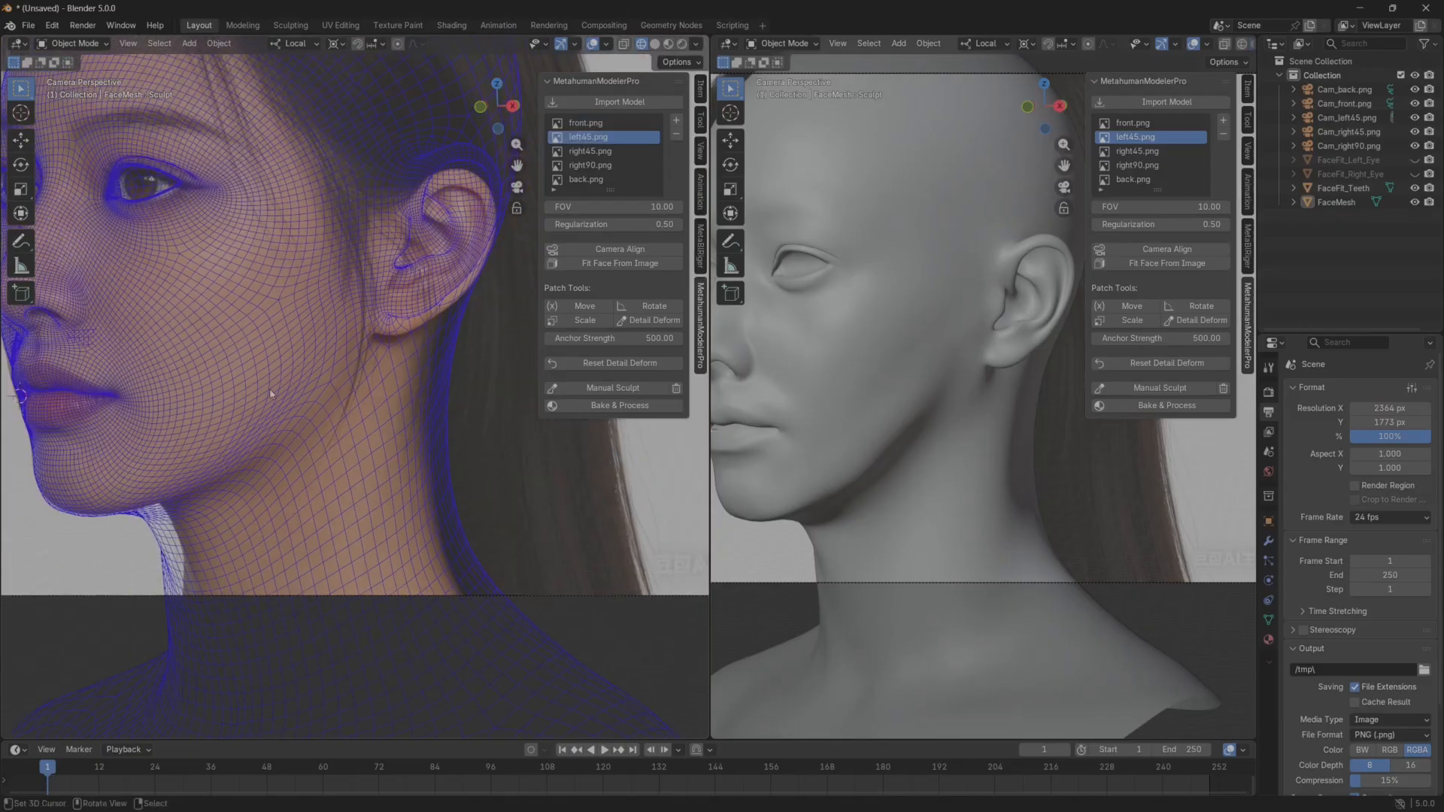
middle_click_drag(213, 432, 311, 402, "shift")
scroll(203, 437, "up", 2)
middle_click_drag(196, 436, 239, 450, "shift")
scroll(238, 450, "up", 3)
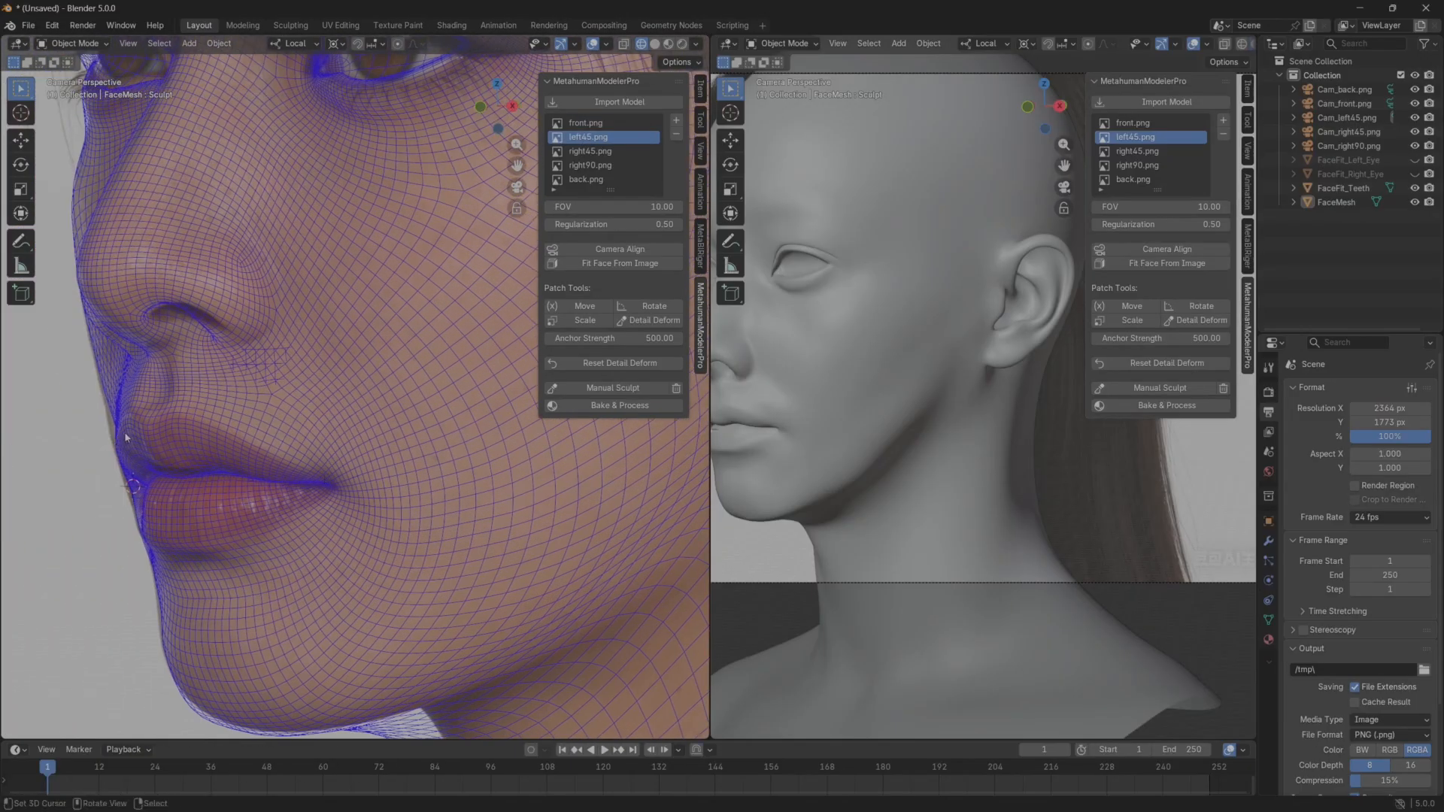
Turn the solid head to a three-quarter view, start Manual Sculpt on the face mesh, and frame the mouth area.
middle_click_drag(839, 421, 981, 459, "shift")
middle_click_drag(869, 454, 973, 464)
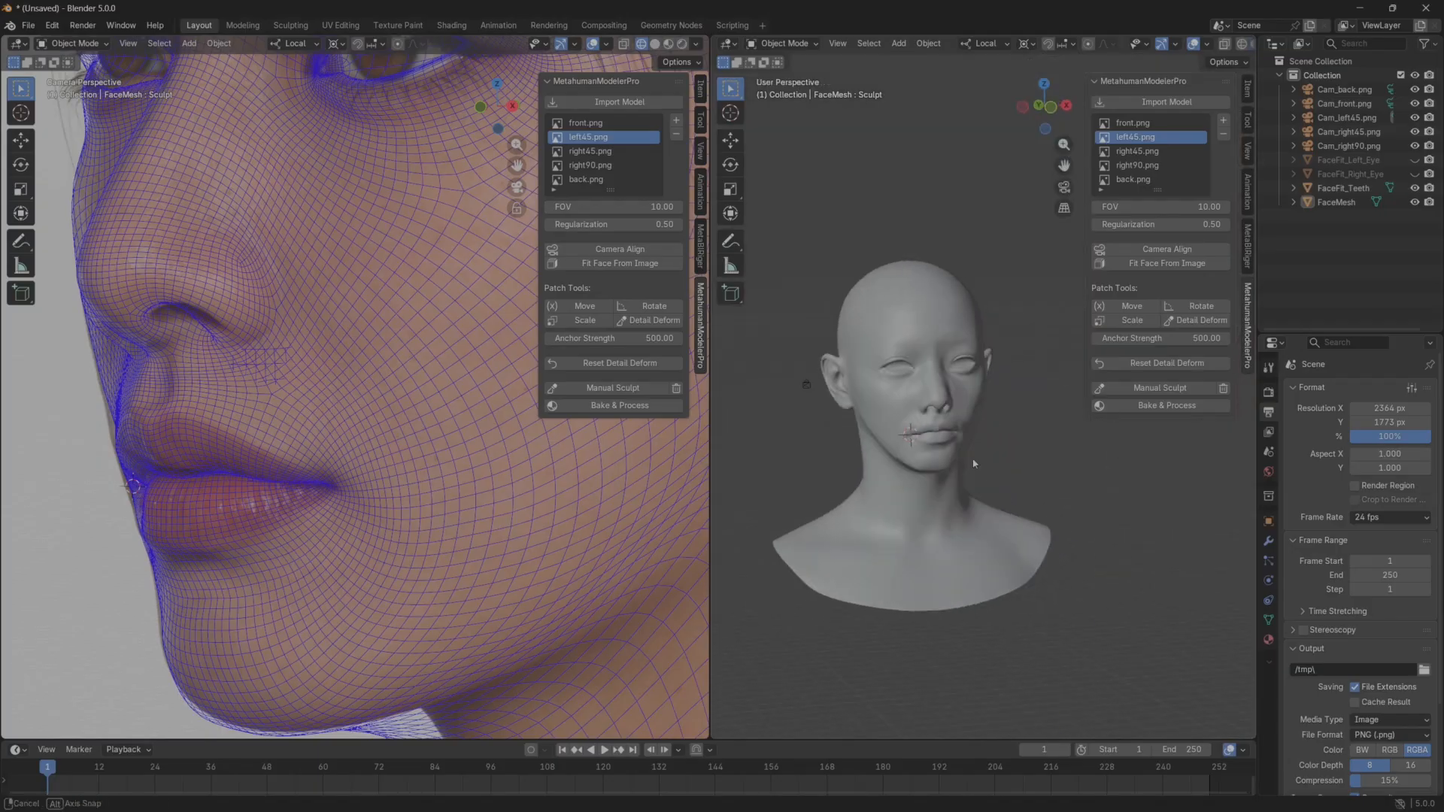
scroll(901, 445, "up", 5)
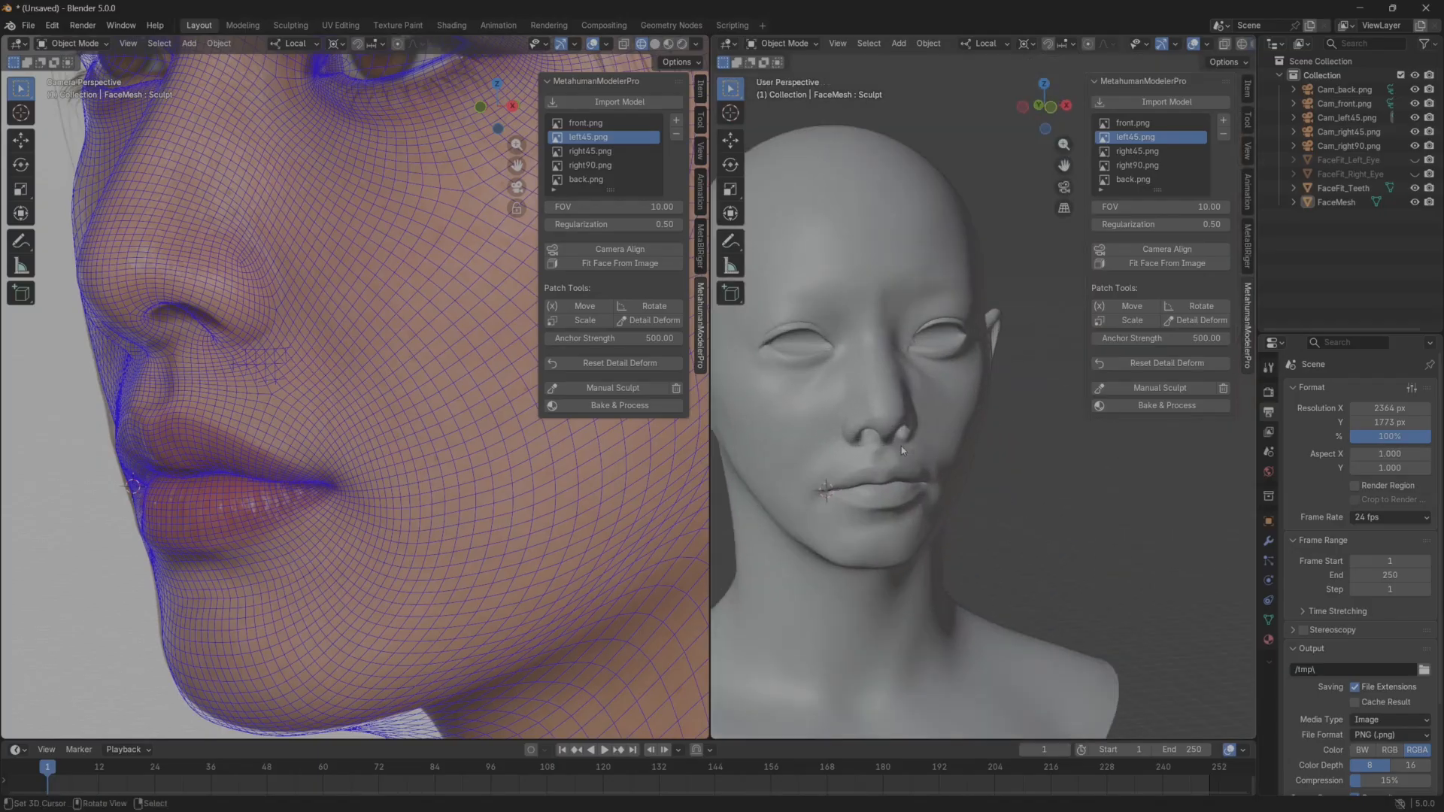
left_click(785, 43)
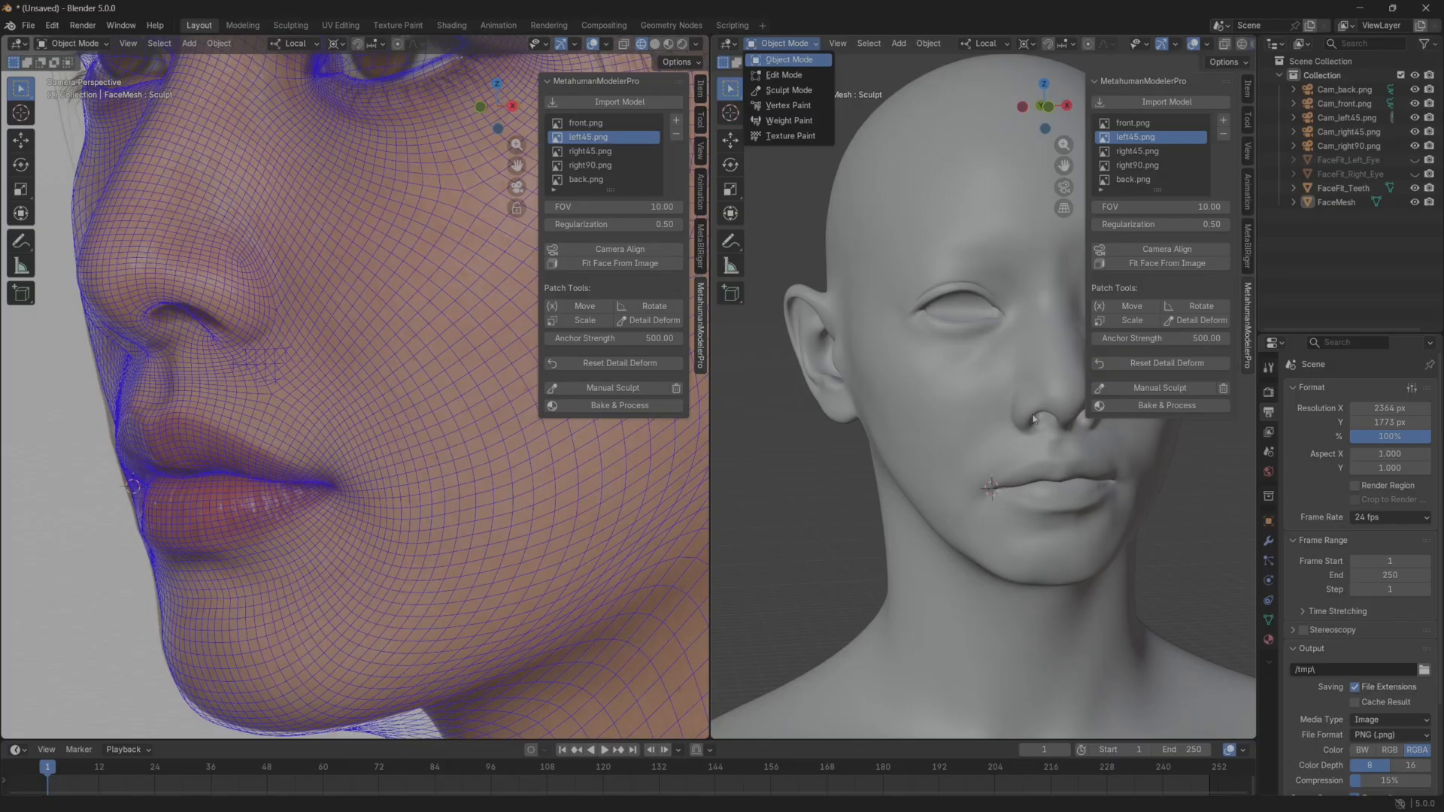
left_click(1142, 393)
mouse_move(985, 461)
middle_mouse_down()
mouse_move(889, 477)
mouse_move(971, 403)
mouse_move(832, 410)
middle_mouse_up()
scroll(949, 417, "up", 2)
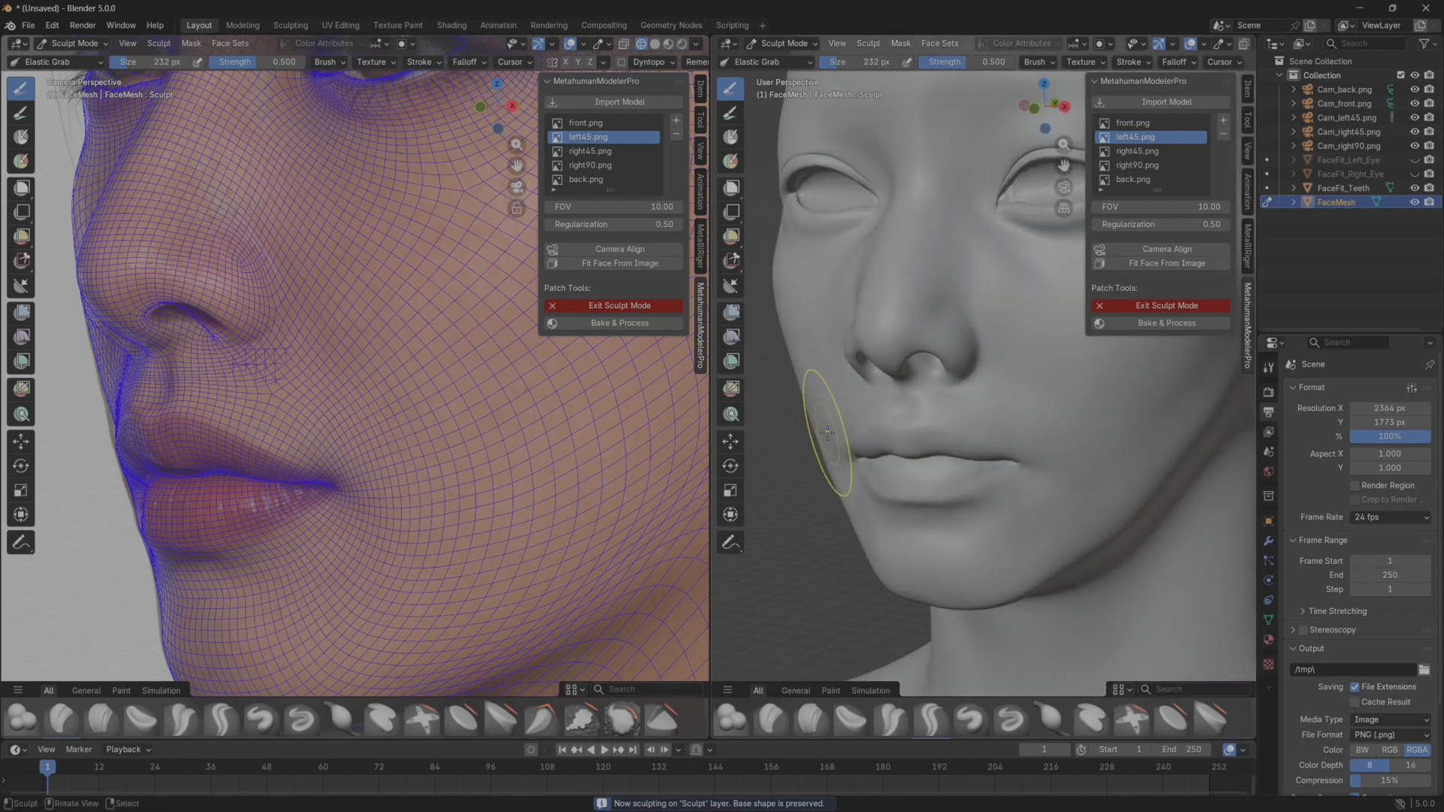
Pull the cheek contour beside the right mouth corner slightly outward with Elastic Grab, and finish sculpting the face mesh.
left_click_drag(829, 435, 822, 423)
scroll(865, 489, "down", 3)
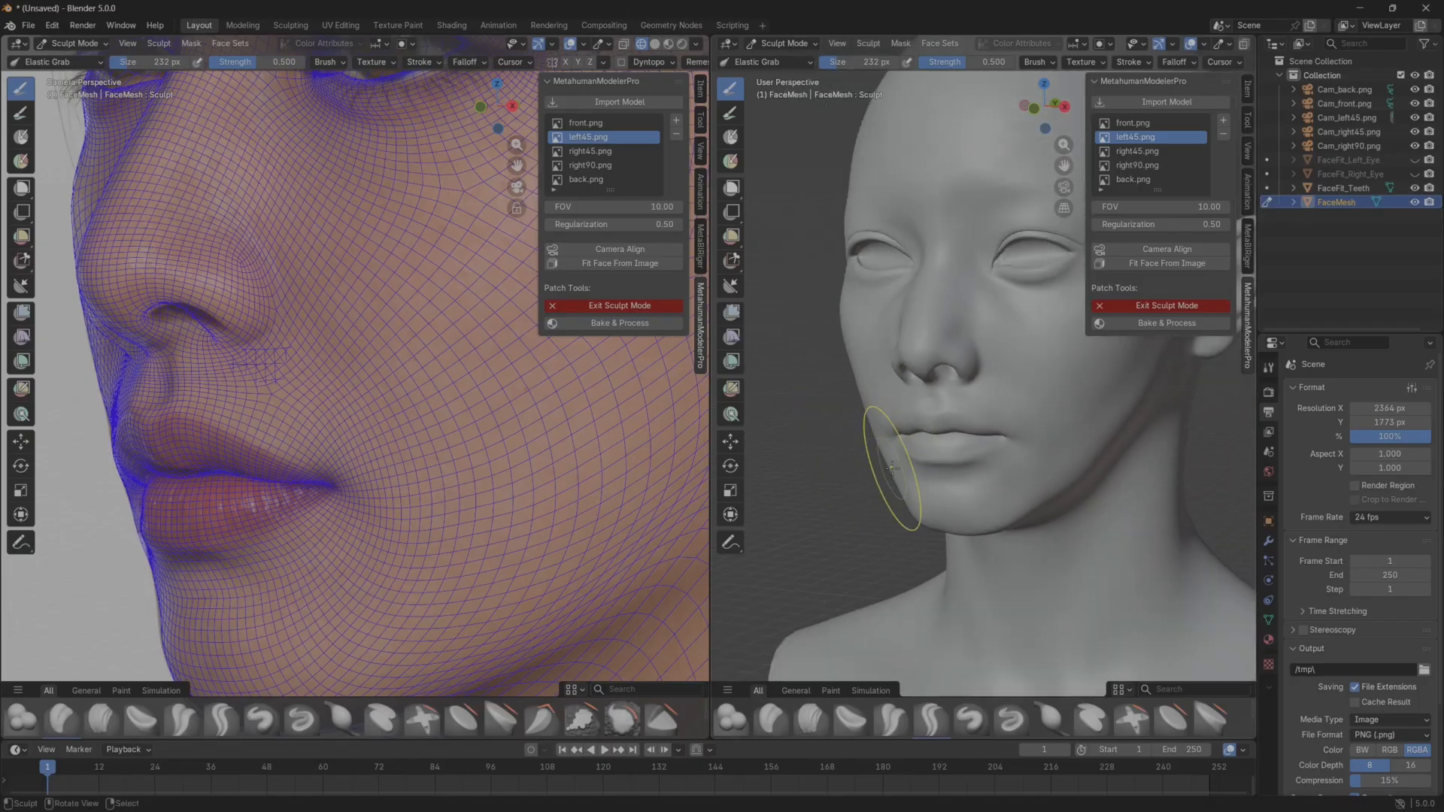
left_click(1163, 307)
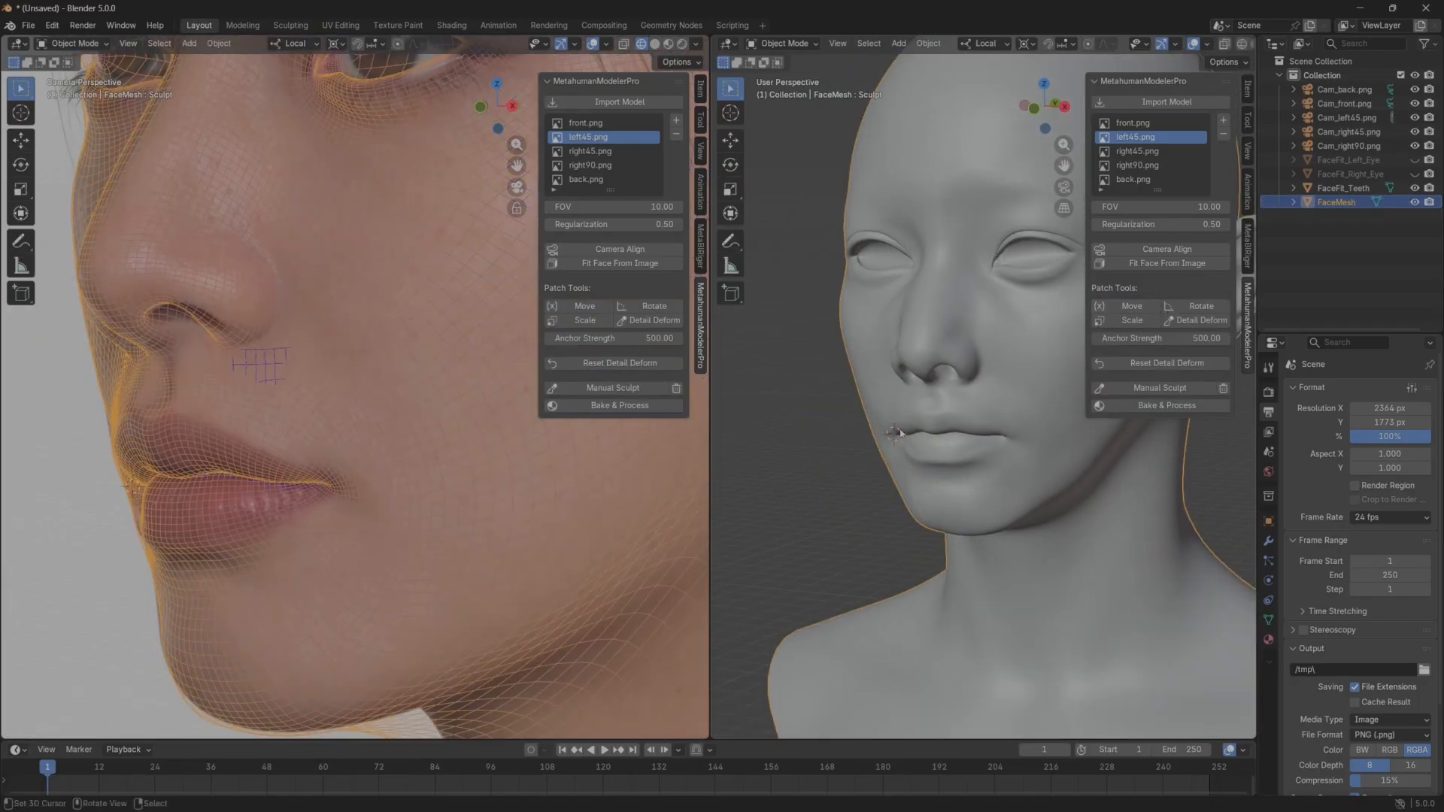
Compare the deselected face wireframe with the right45.png reference around the eyes, nose, mouth and jaw.
left_click(601, 152)
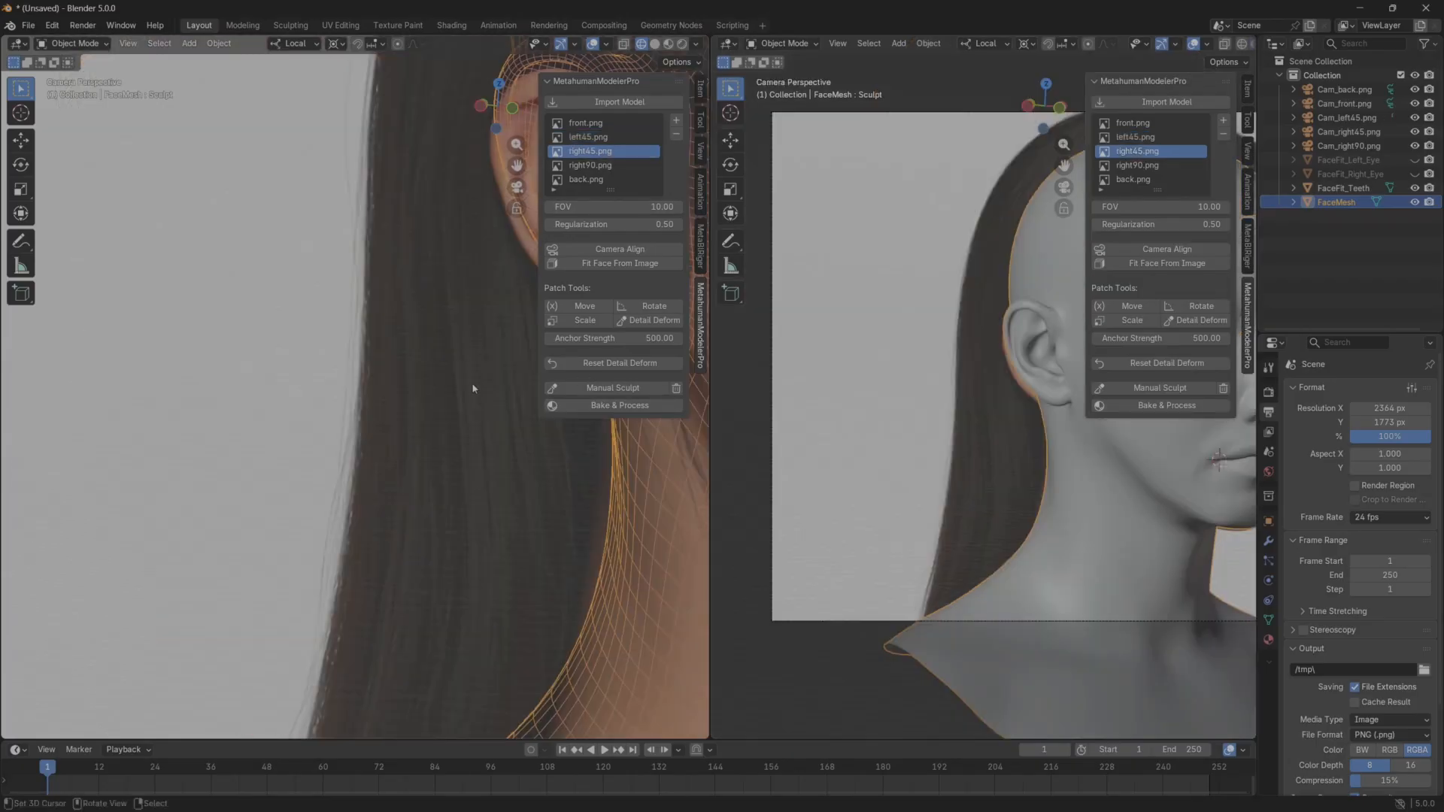
right_click(588, 533)
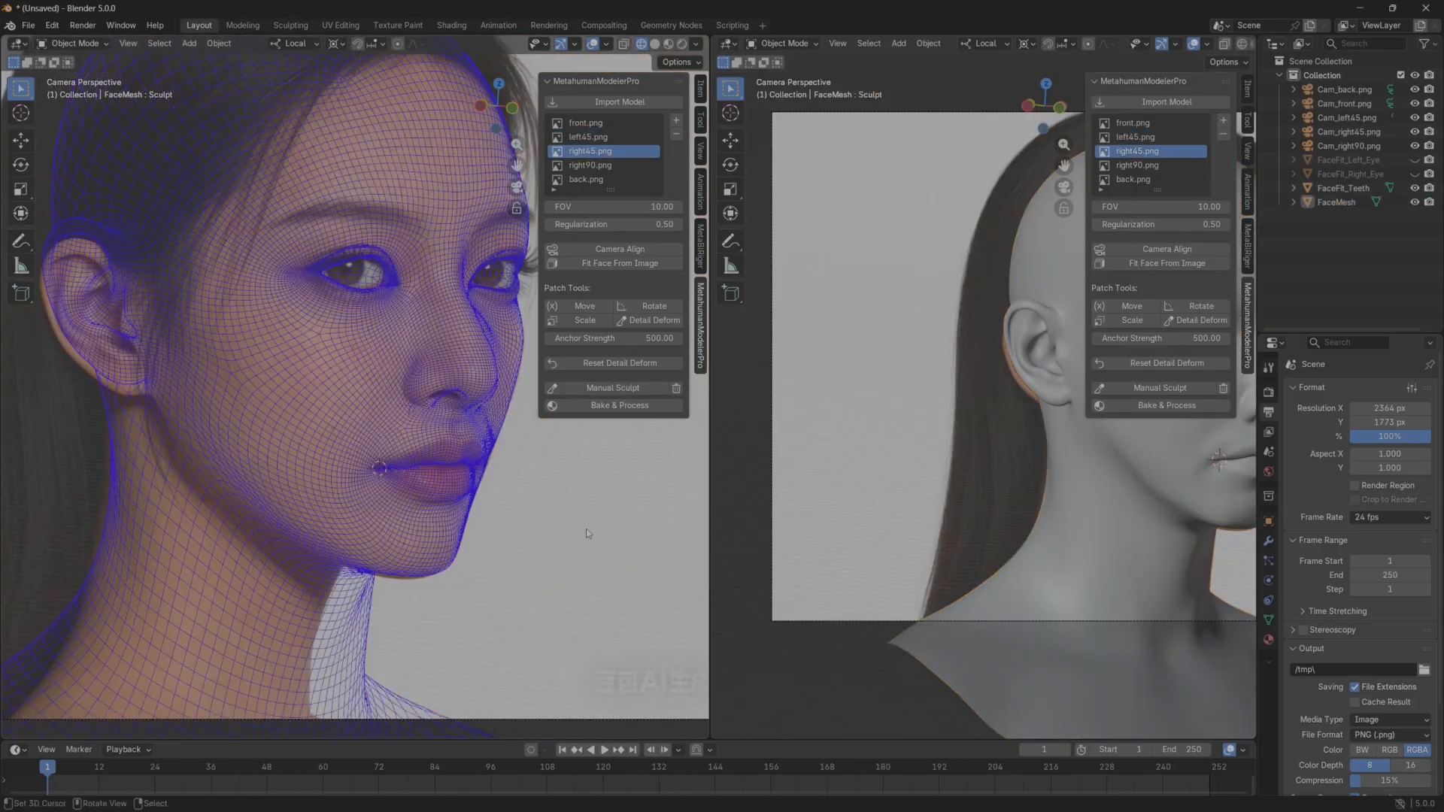
scroll(563, 520, "up", 2)
middle_click_drag(562, 520, 486, 534, "shift")
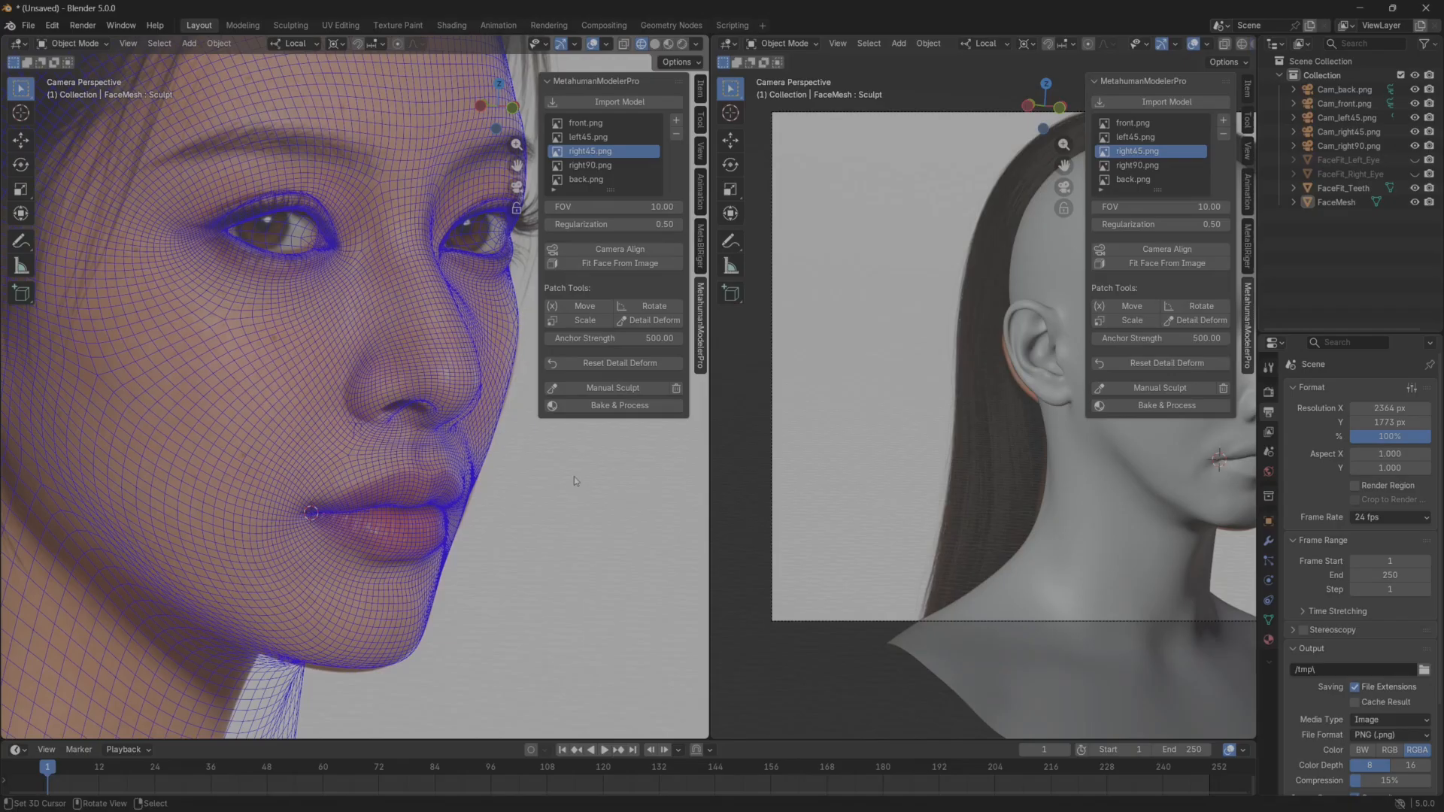
In the right90.png view, start Manual Sculpt and reshape the underside of the chin with Elastic Grab to match the profile.
left_click(591, 165)
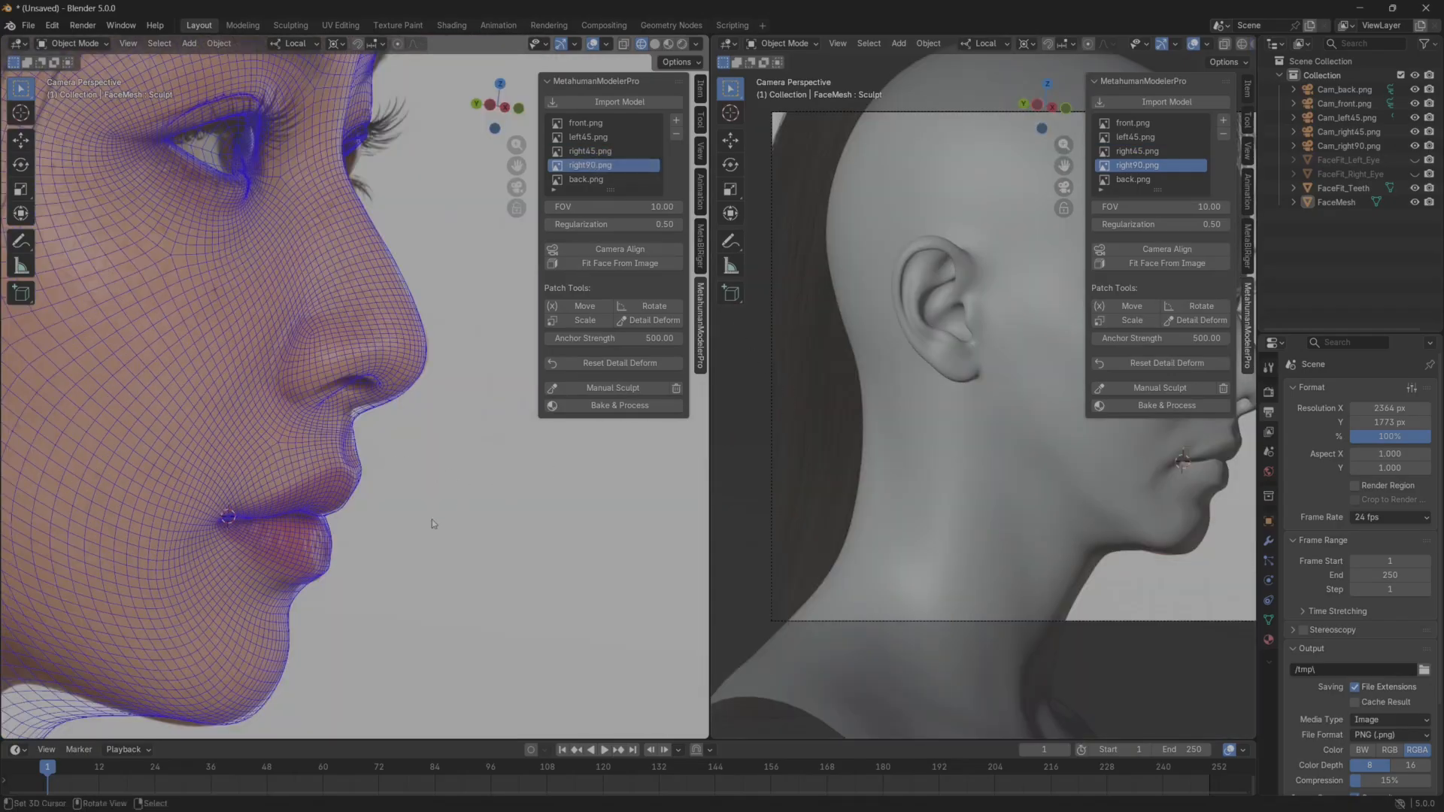
middle_click_drag(432, 519, 419, 403, "shift")
middle_click_drag(938, 428, 897, 425, "shift")
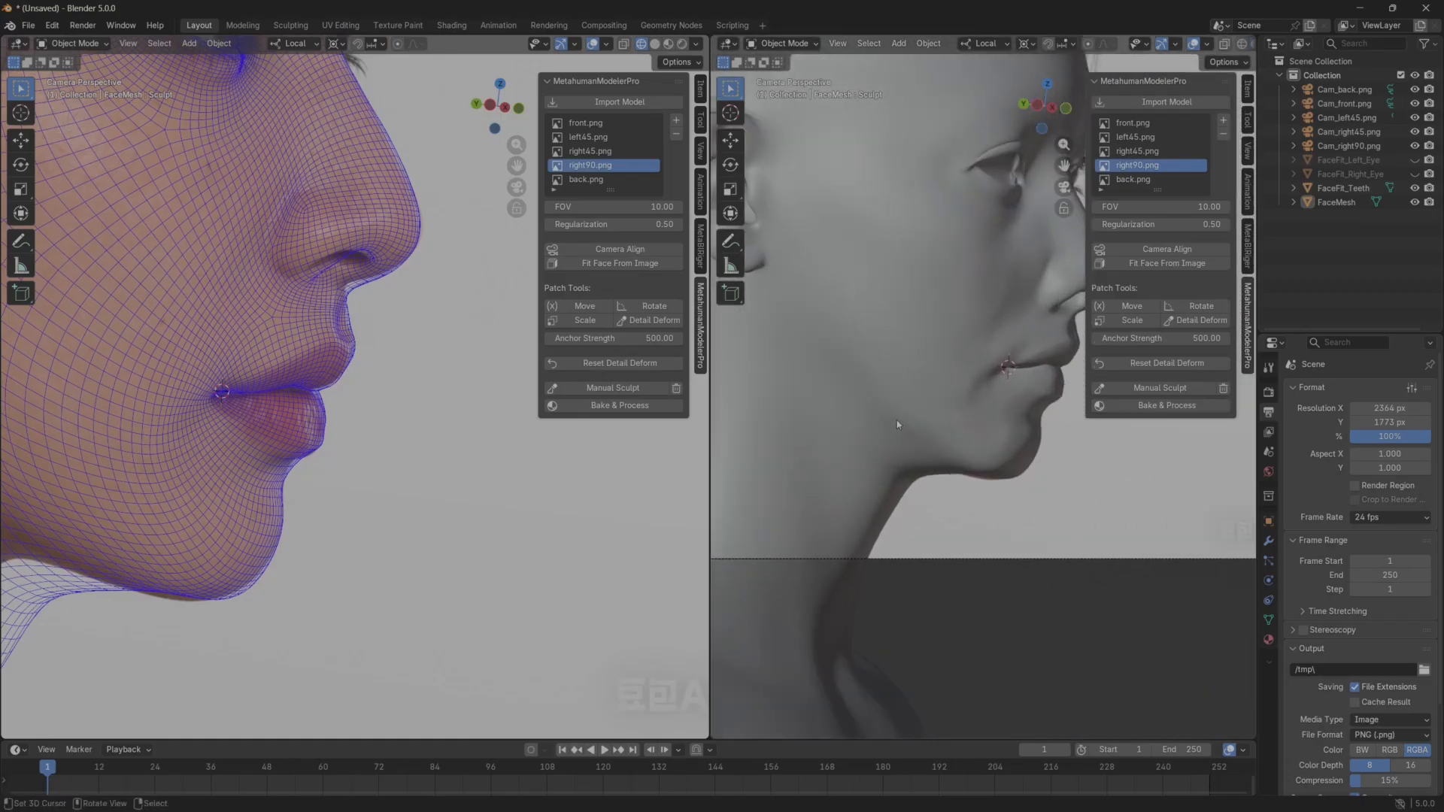
left_click(1161, 387)
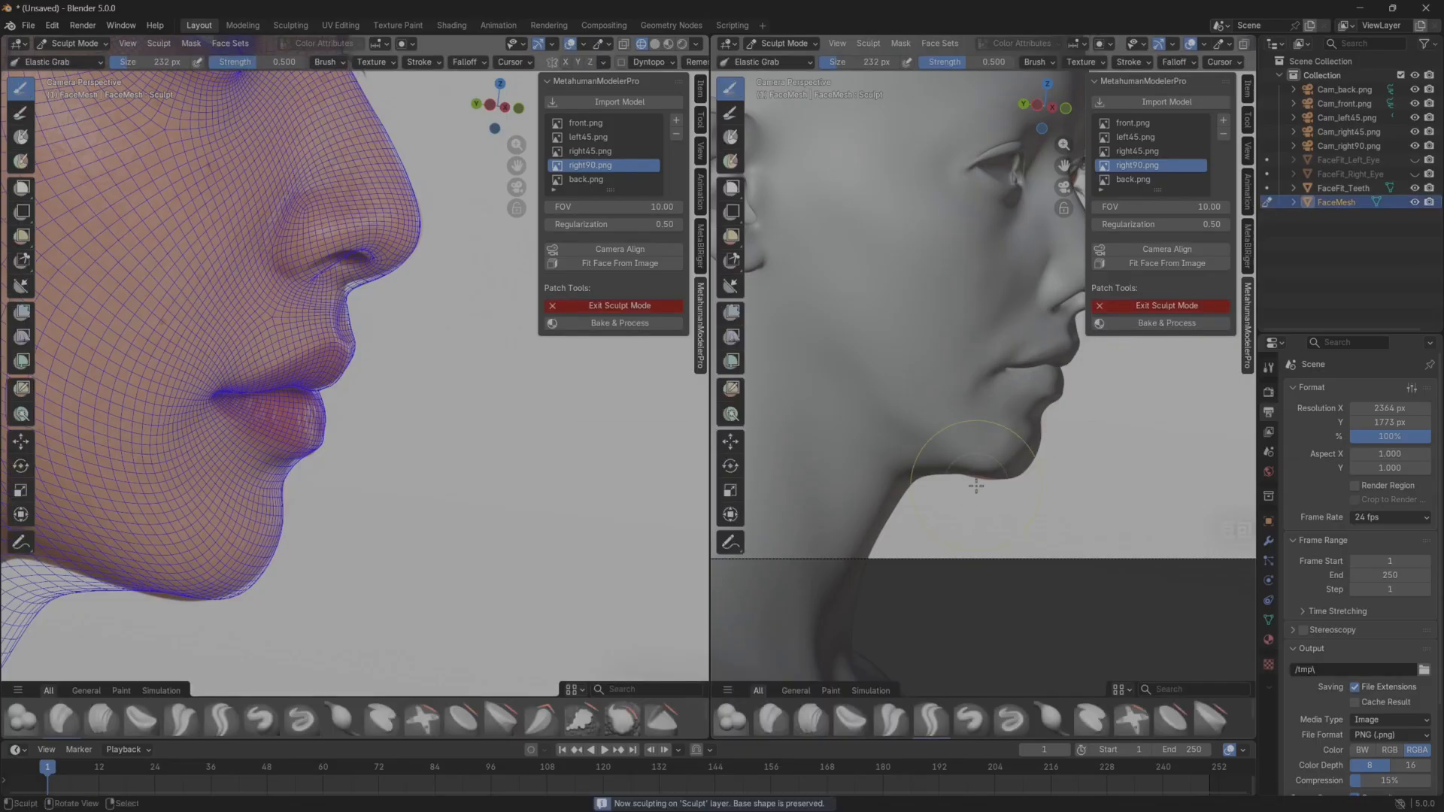
scroll(987, 486, "up", 5)
middle_click_drag(1003, 516, 989, 328, "shift")
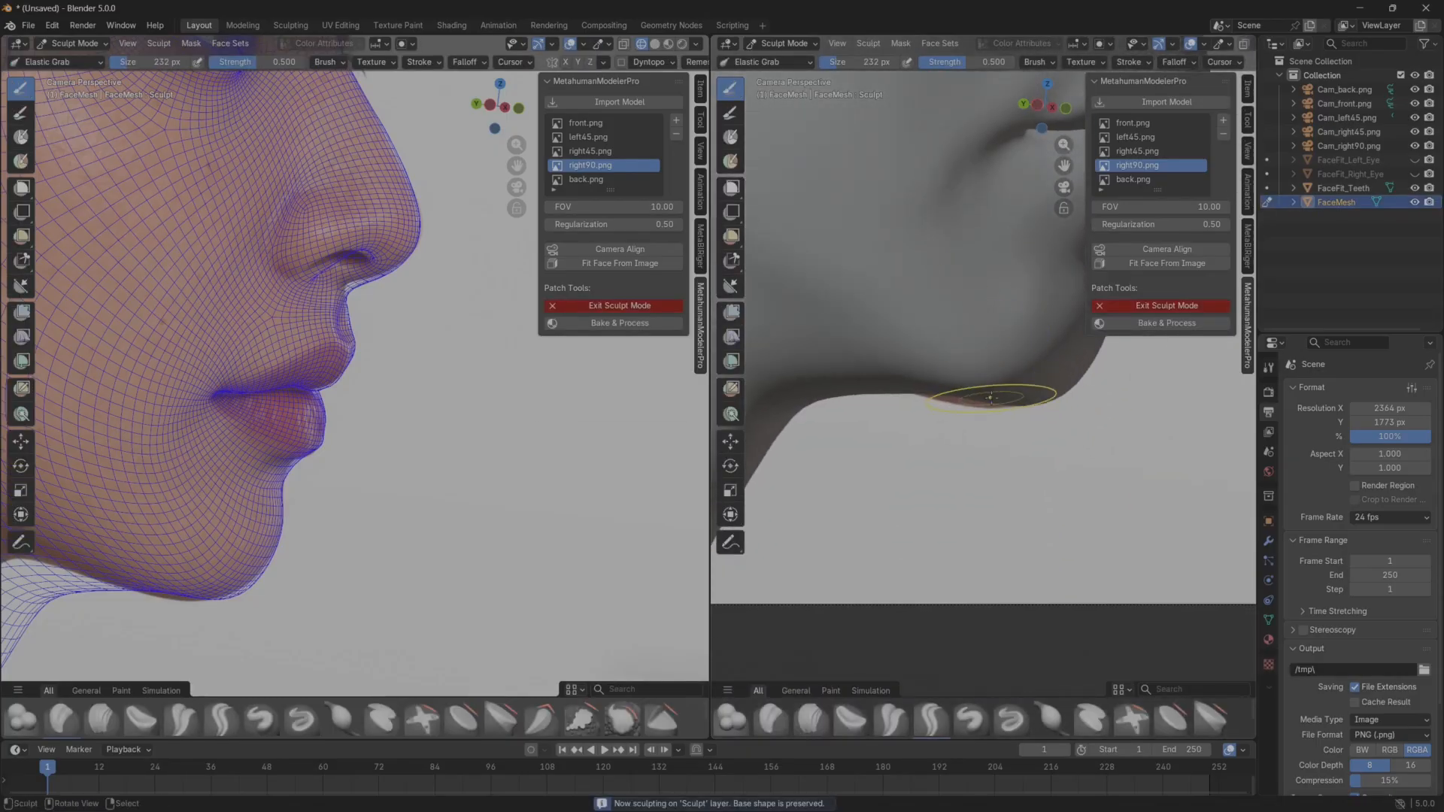
left_click_drag(982, 399, 960, 429)
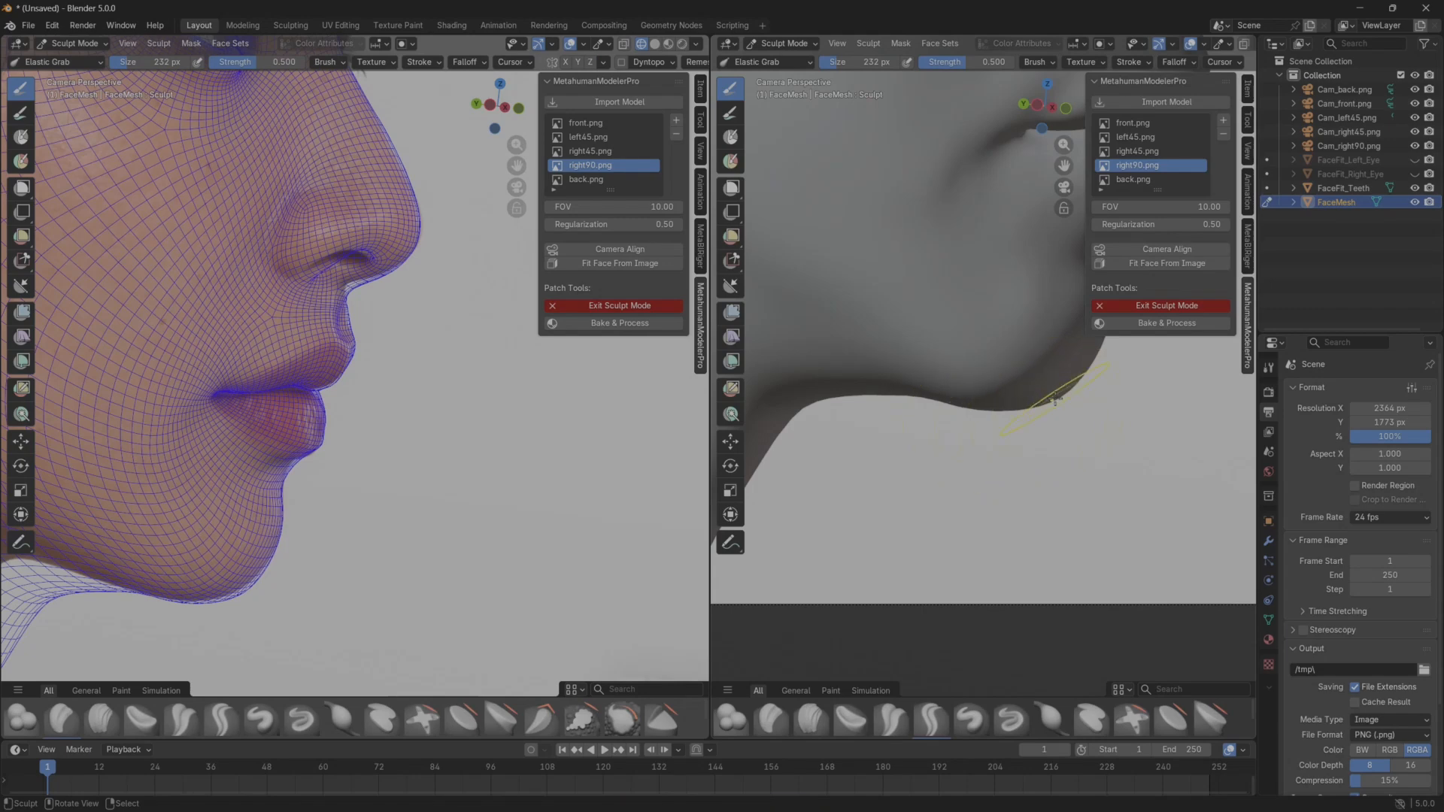
mouse_move(1055, 399)
left_mouse_down()
mouse_move(975, 402)
mouse_move(1049, 394)
left_mouse_up()
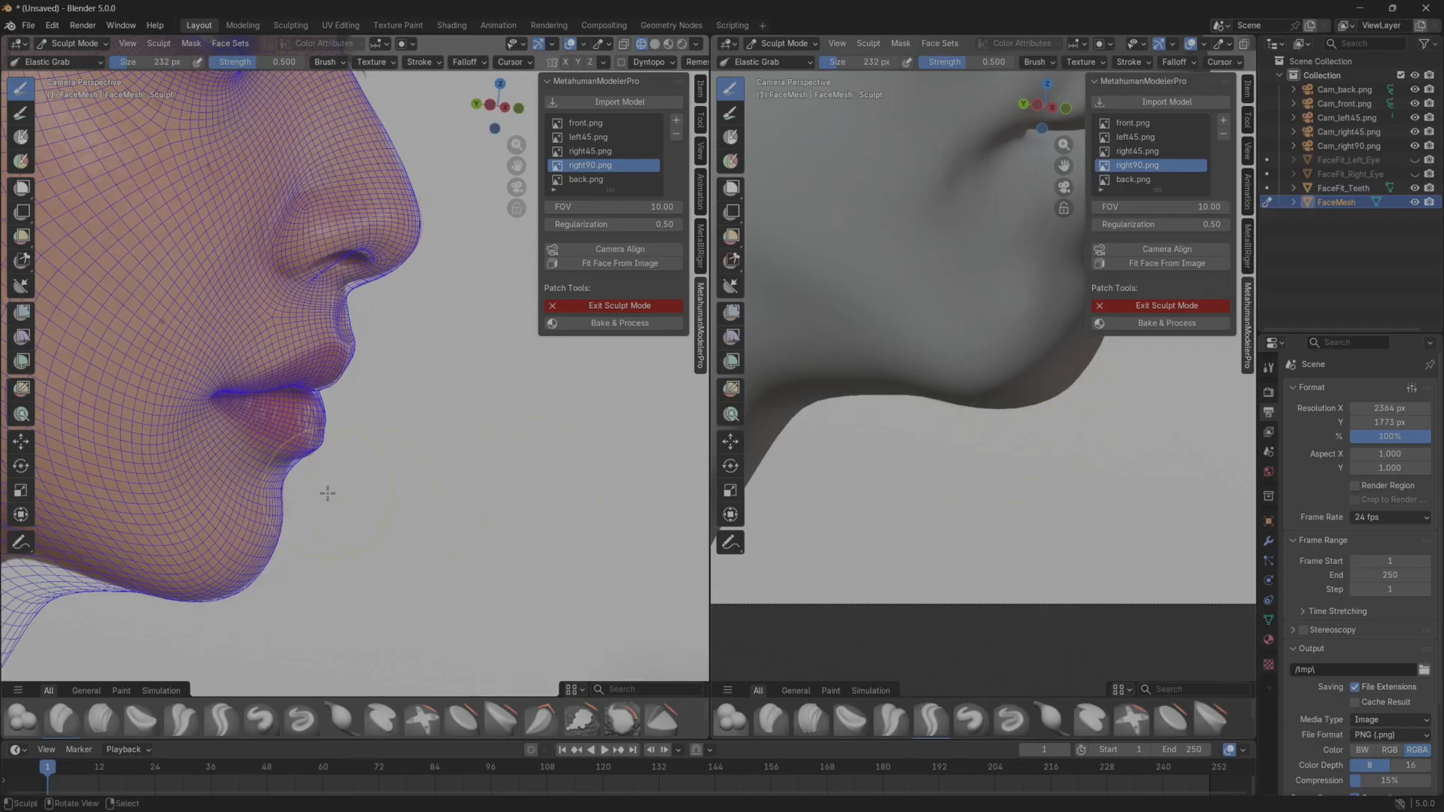
Pull the hollow between lower lip and chin slightly forward in the right90.png profile, and leave Sculpt Mode.
scroll(1053, 361, "down", 3)
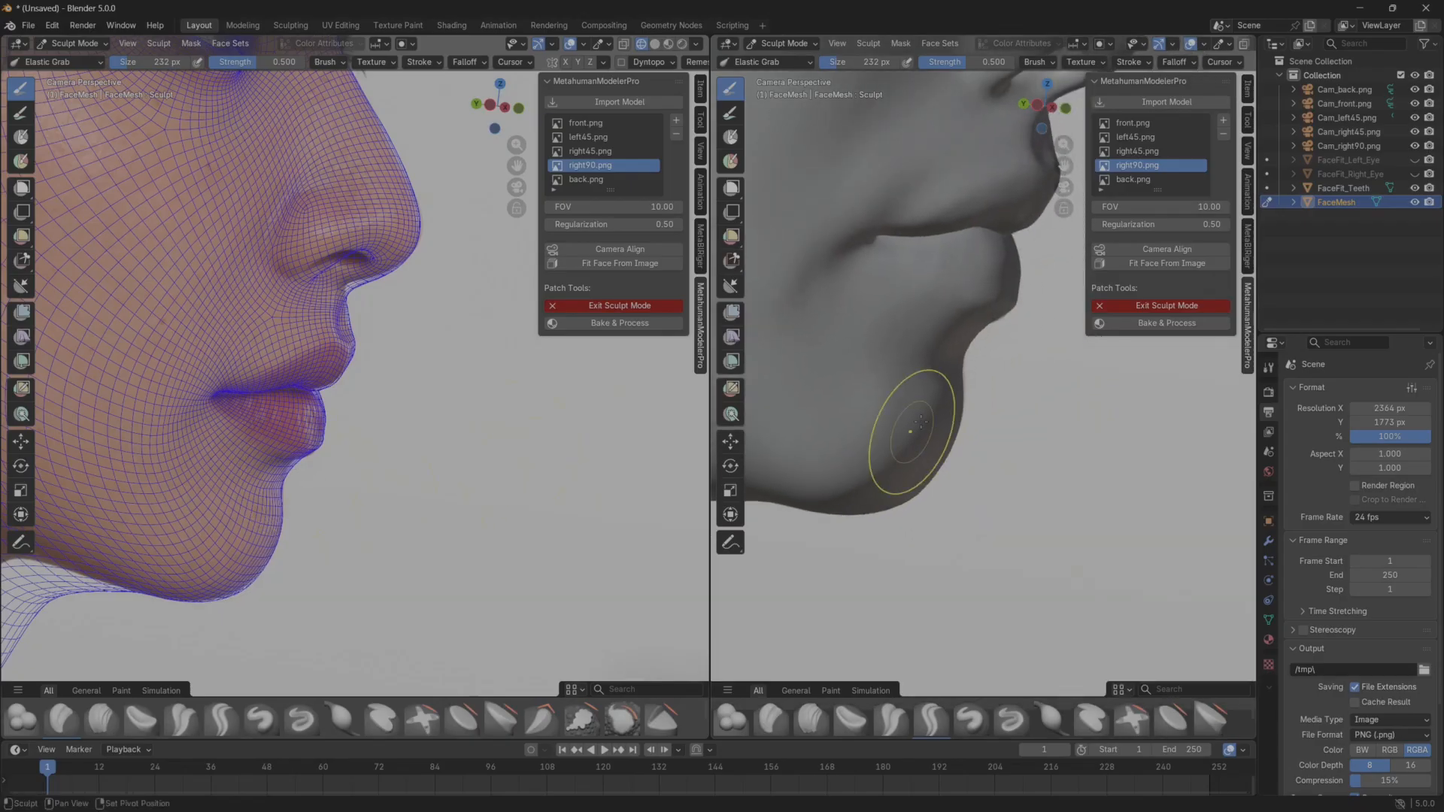
left_click_drag(942, 365, 959, 339)
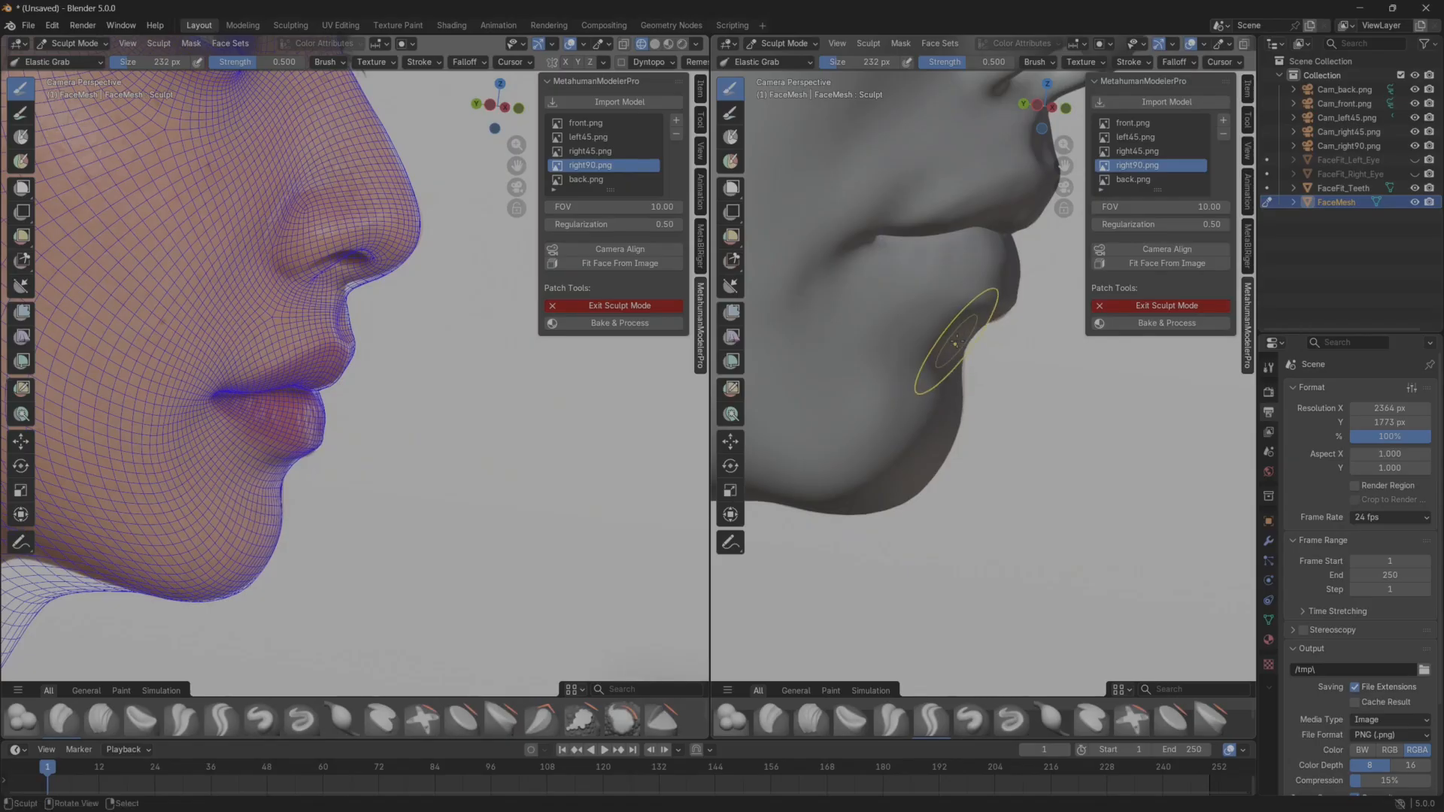
scroll(1000, 422, "down", 5)
scroll(1000, 427, "down", 2)
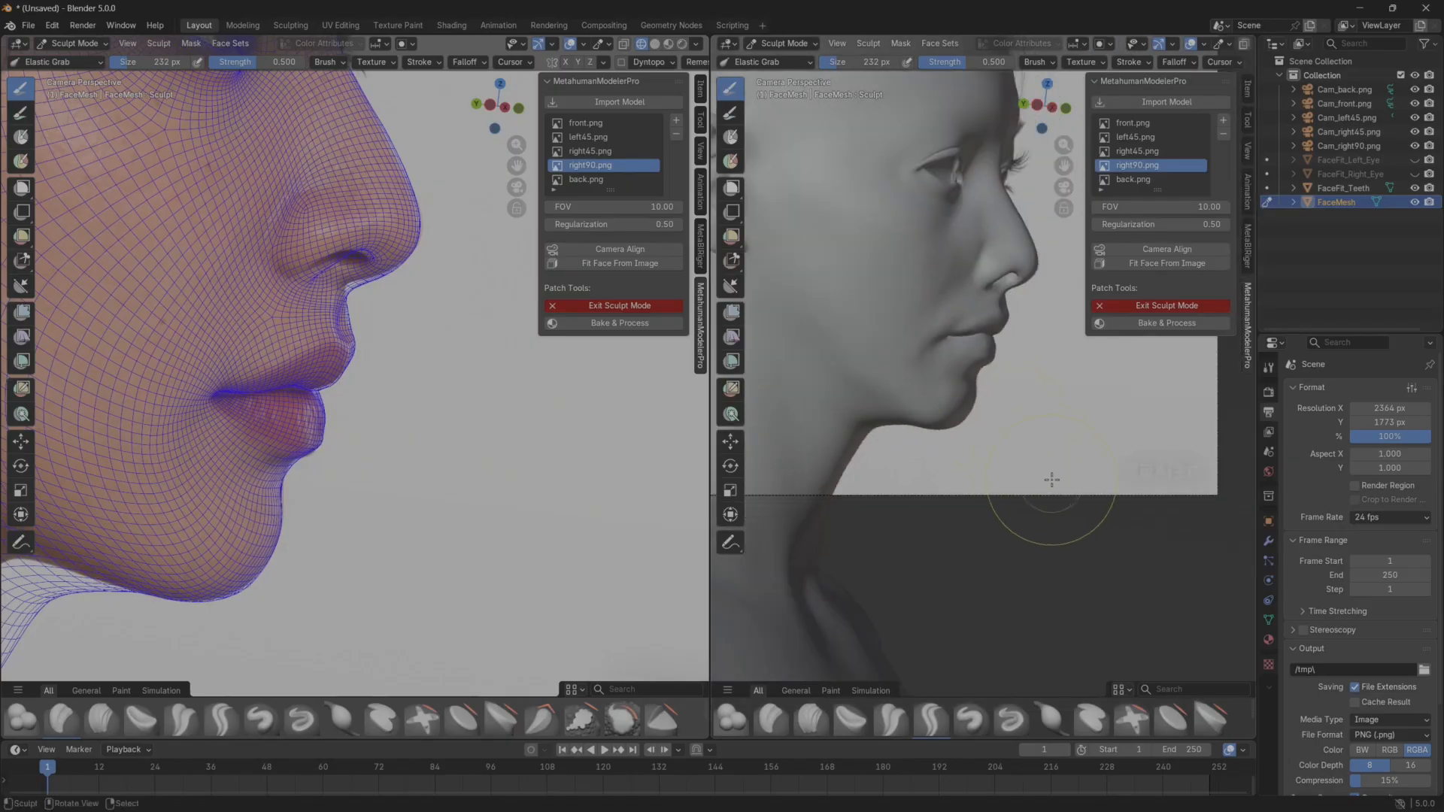
left_click(1162, 307)
scroll(989, 415, "down", 4)
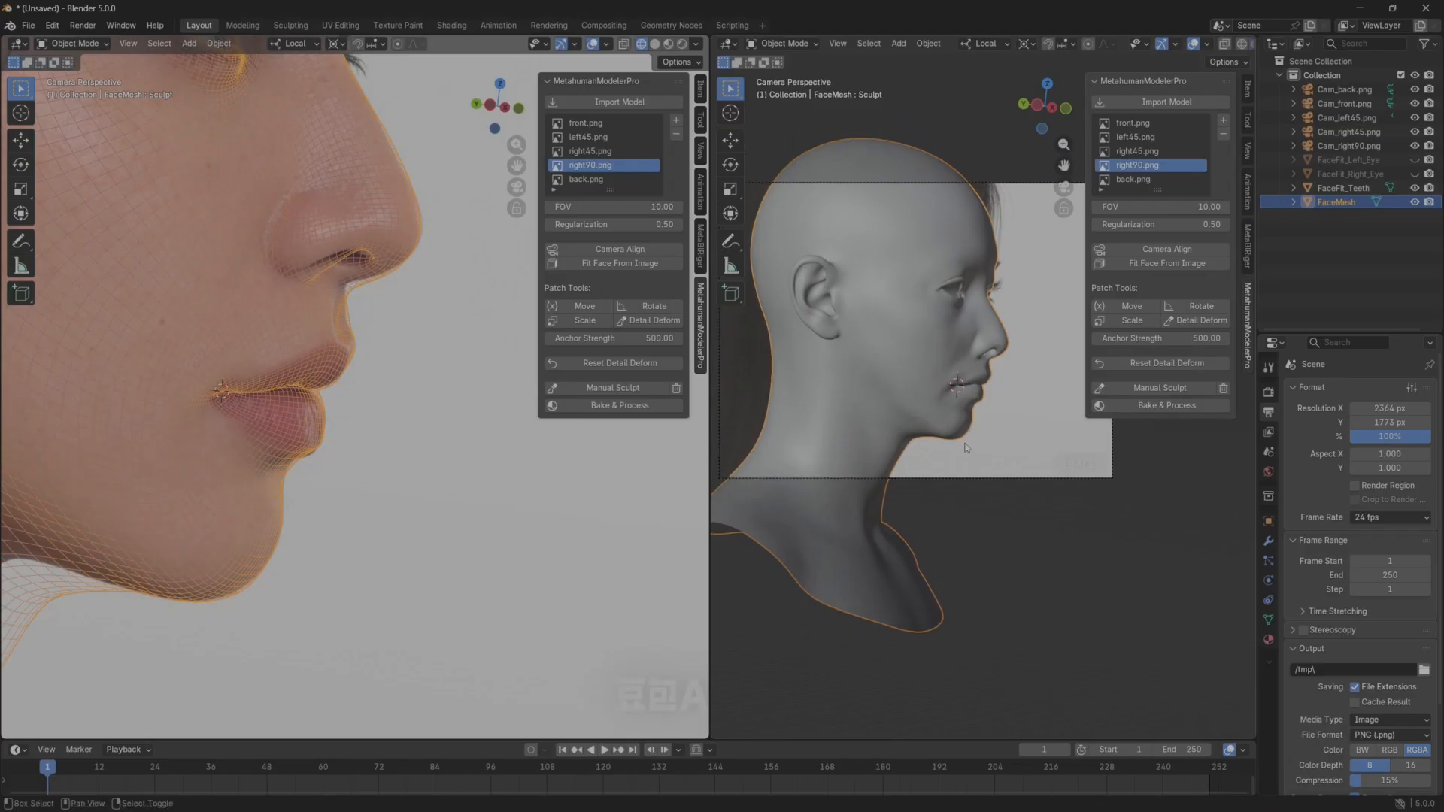
Compare the refined chin wireframe with the right45.png and front.png references.
left_click(399, 475)
left_click(601, 151)
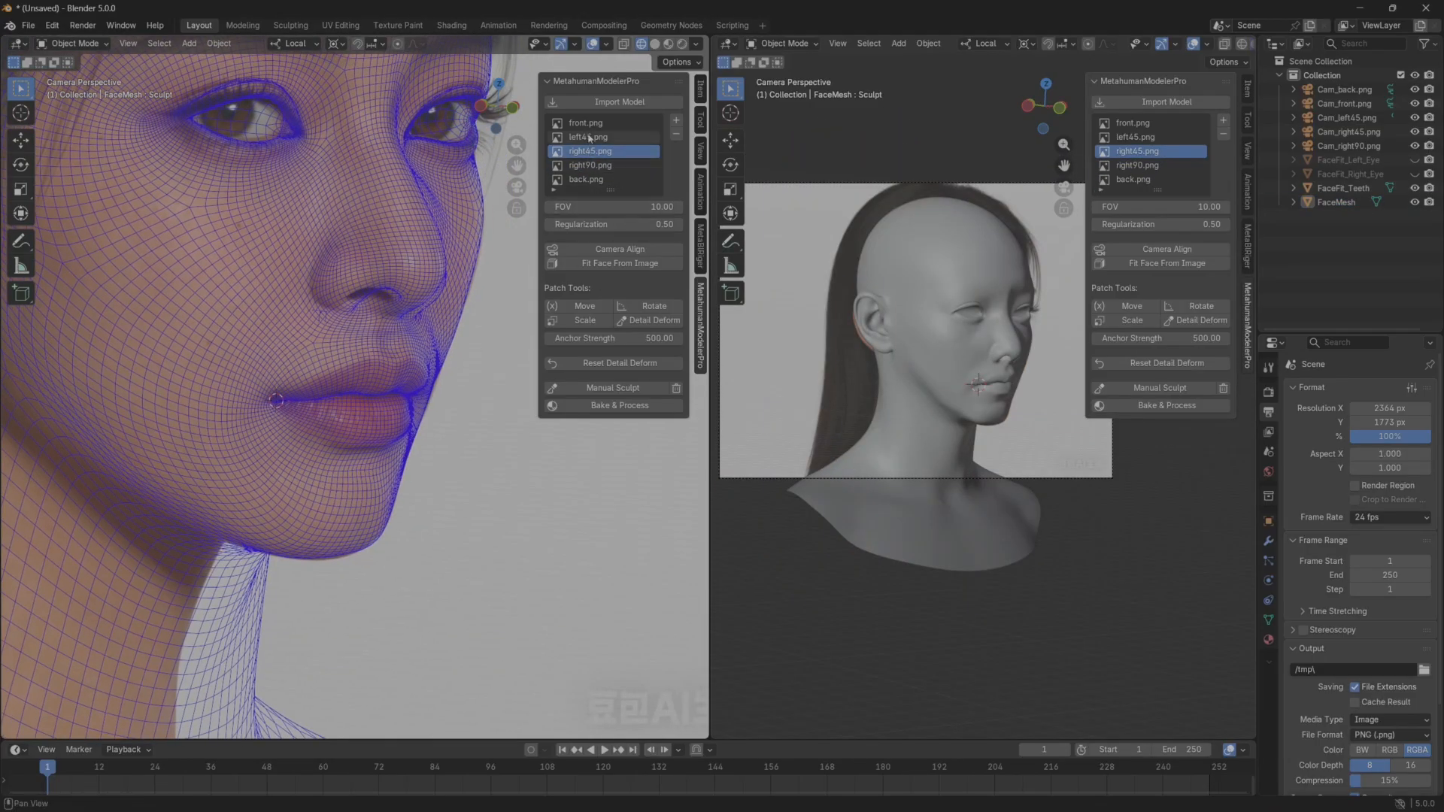
left_click(587, 123)
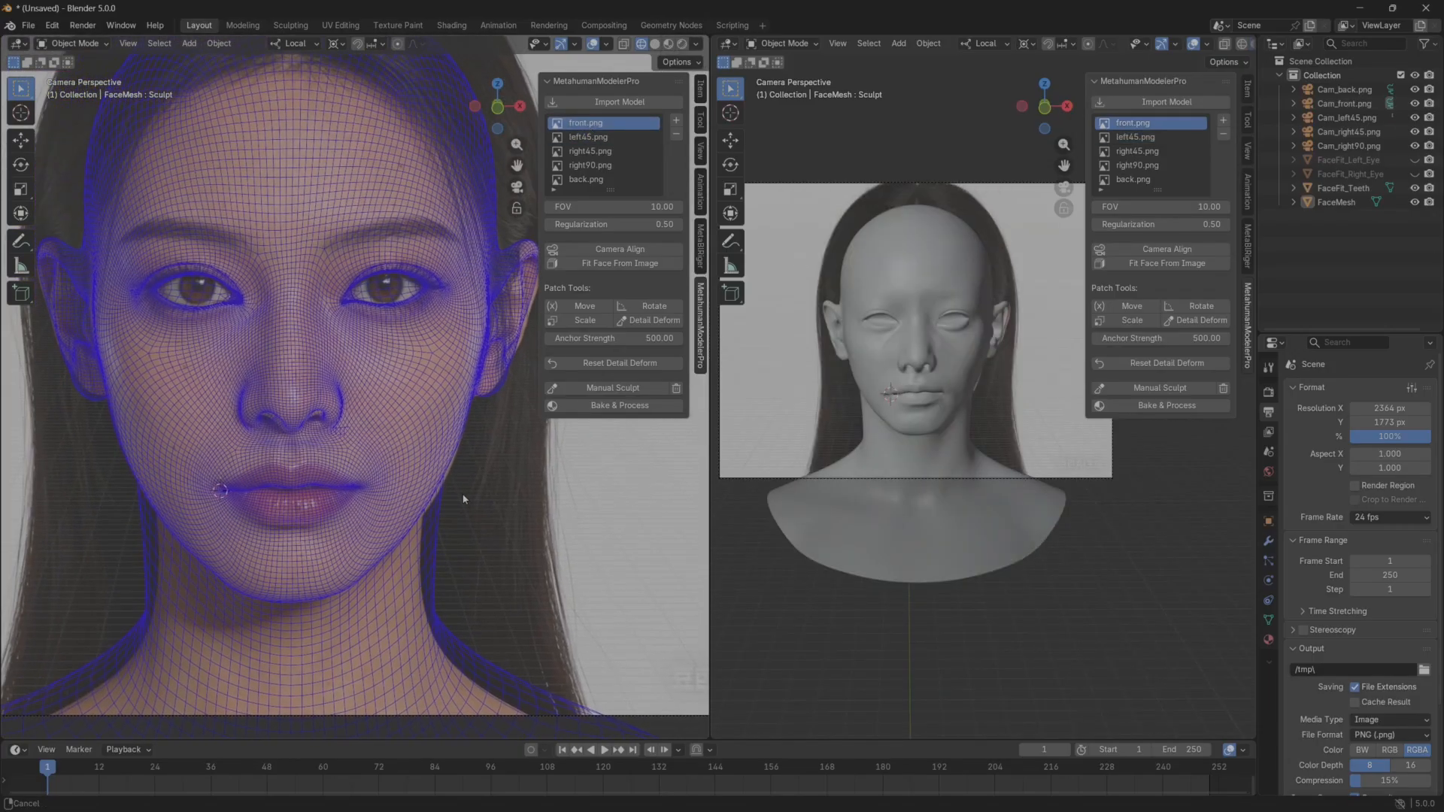
Unhide both eyeball objects, FaceFit_Left_Eye and FaceFit_Right_Eye.
left_click(929, 531)
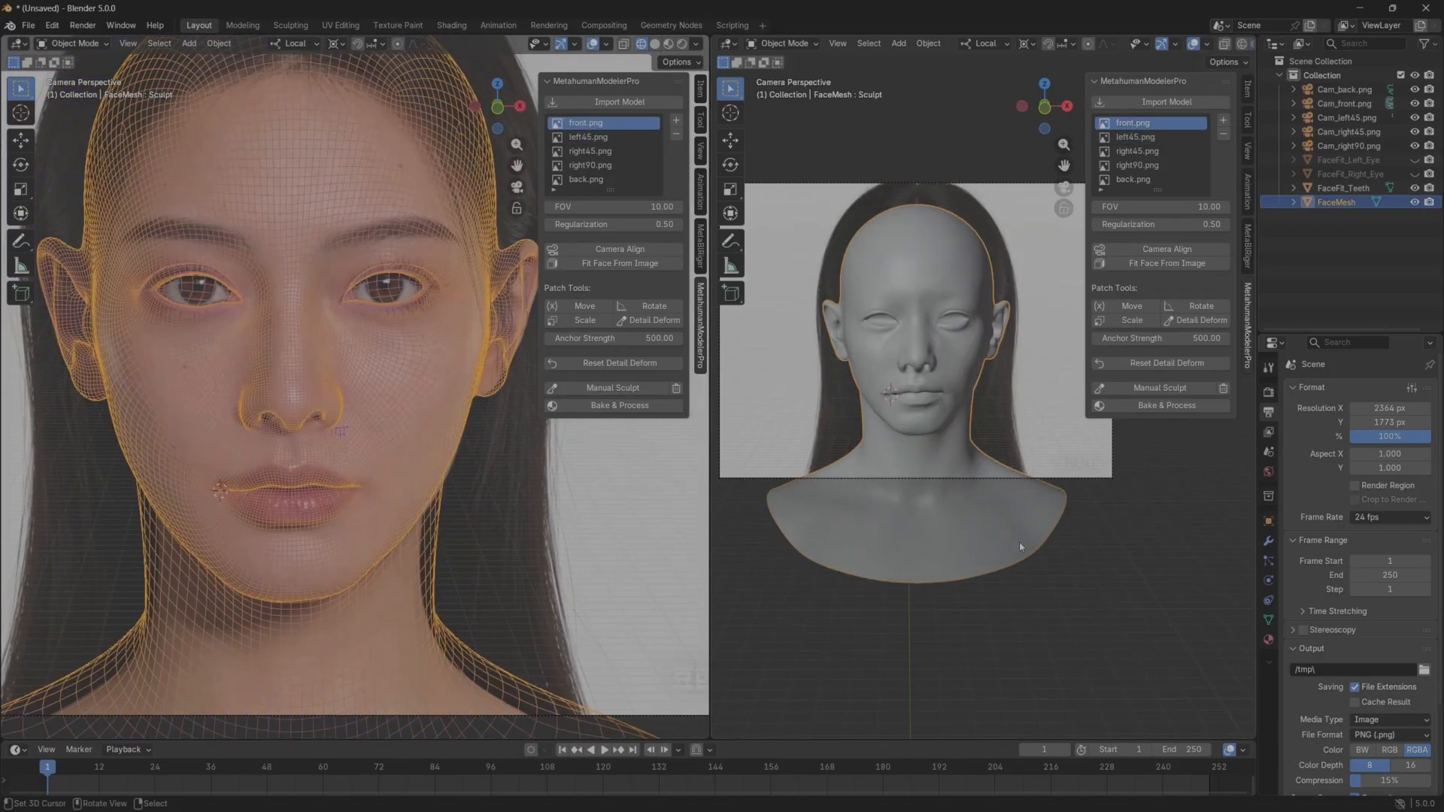
scroll(930, 534, "up", 2)
left_click(1415, 160)
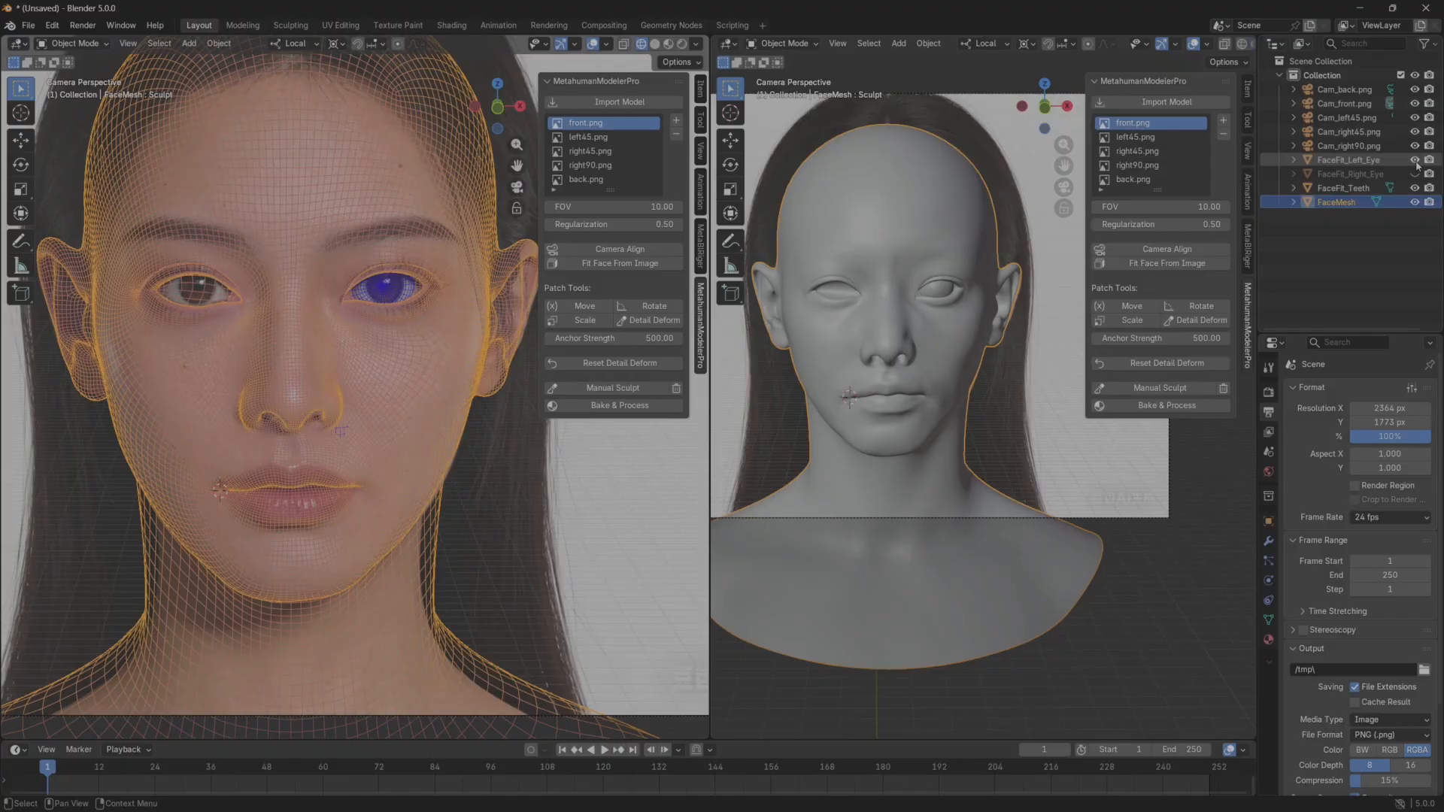
left_click(1415, 174)
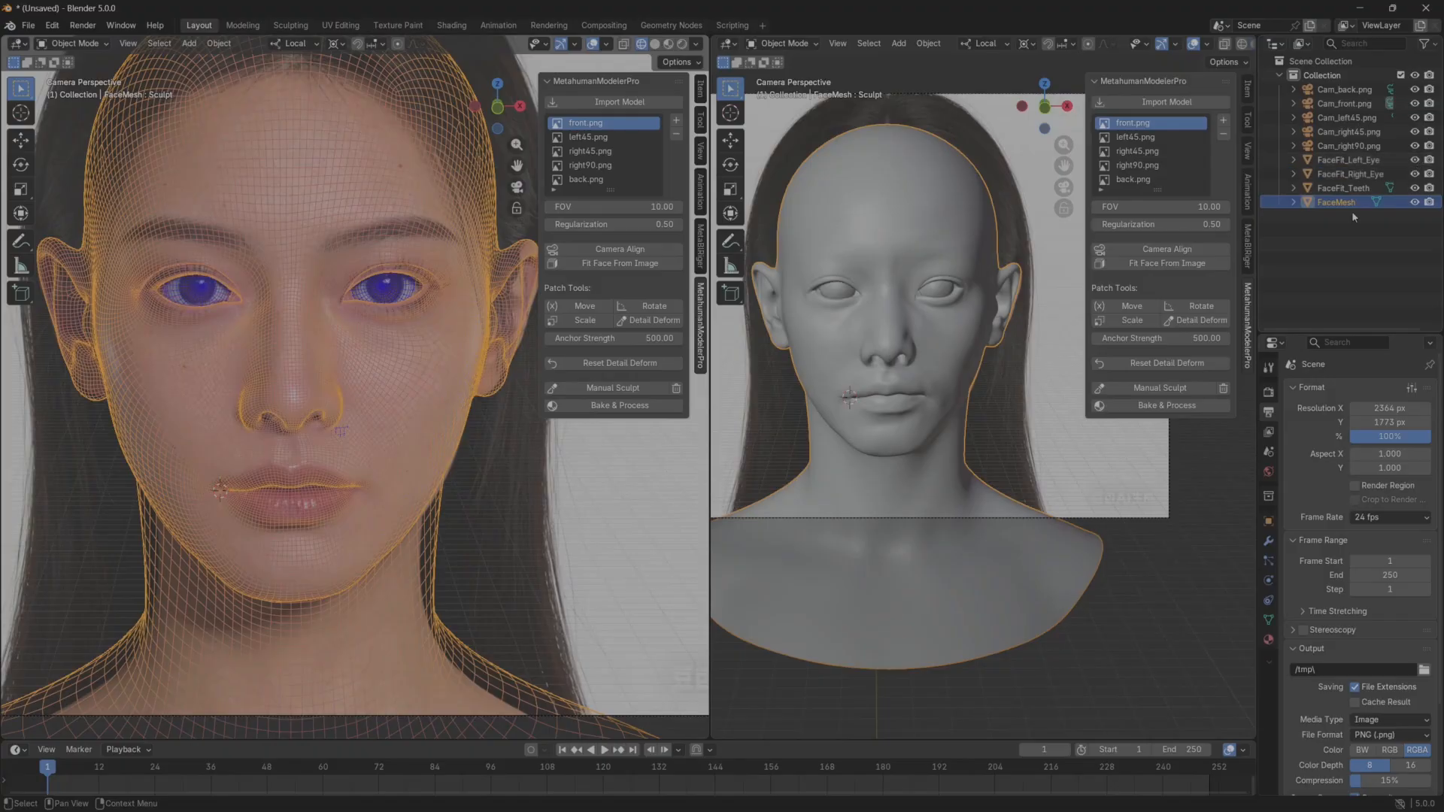
Shift FaceFit_Right_Eye slightly outward along its local X axis in its socket.
scroll(943, 441, "up", 5)
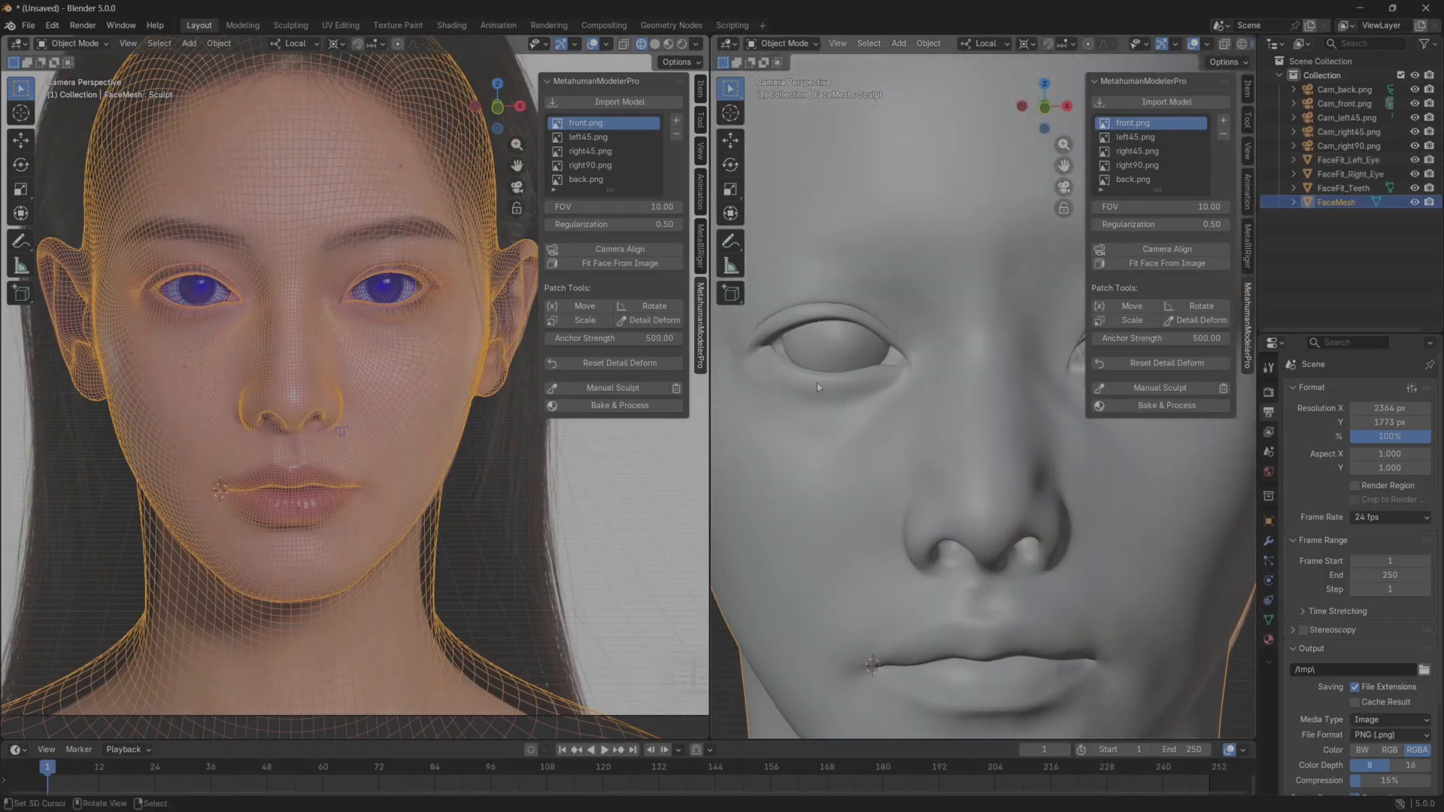
left_click(830, 337)
key("g")
key("x")
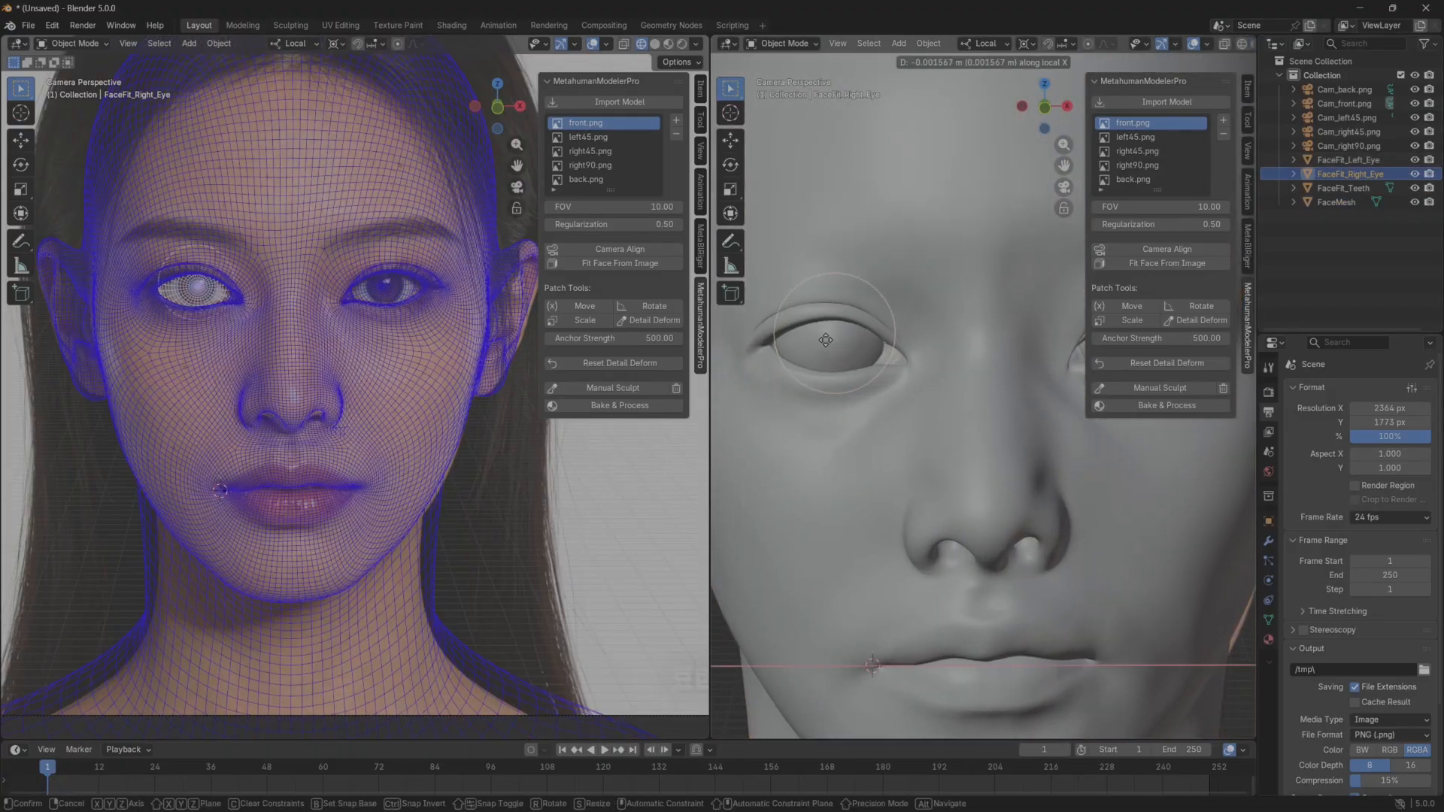
left_click(828, 341)
Move FaceFit_Left_Eye outward about 0.0018 m along its local X axis and adjust it along local Y.
middle_click_drag(1053, 342, 886, 364, "shift")
right_click(981, 369)
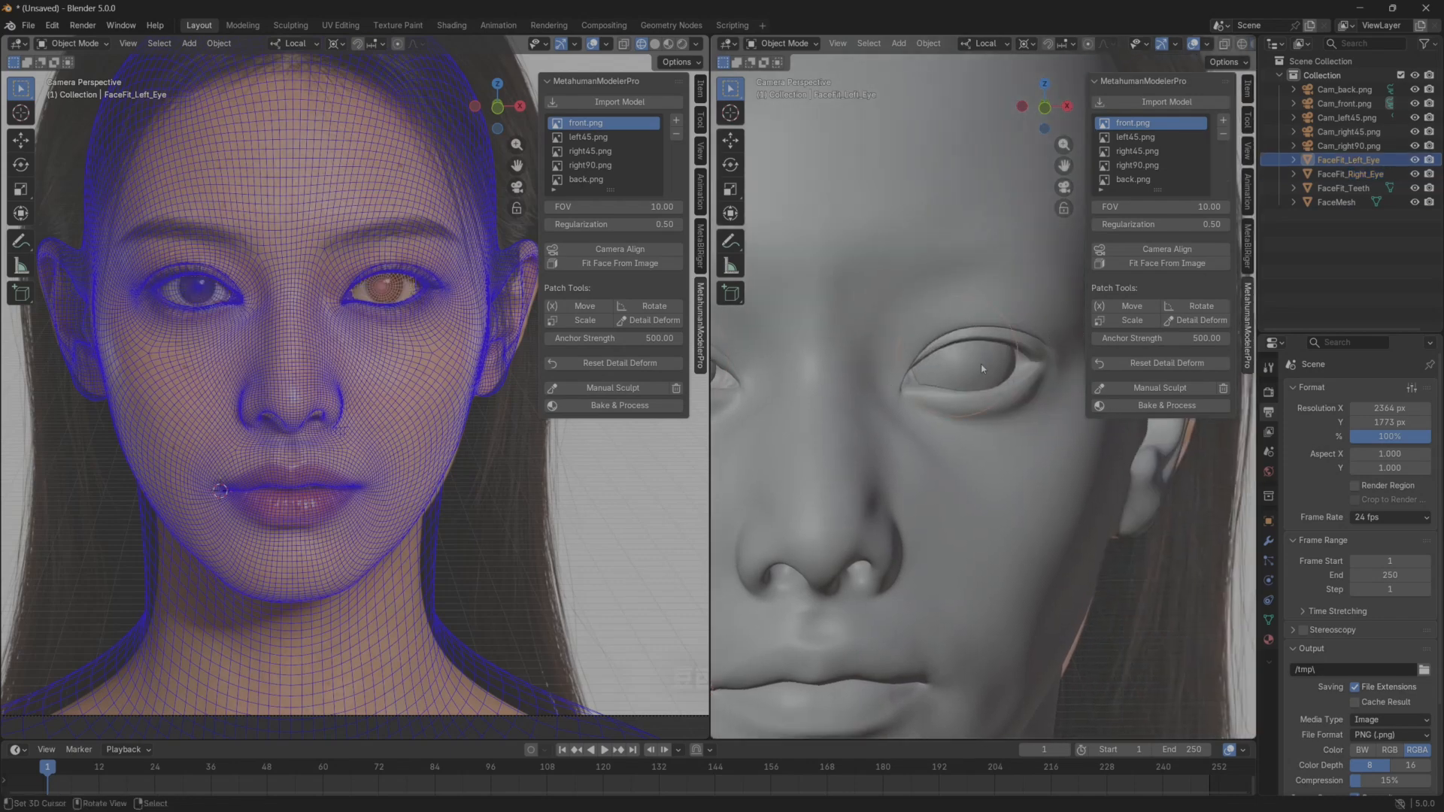
key("g")
key("x")
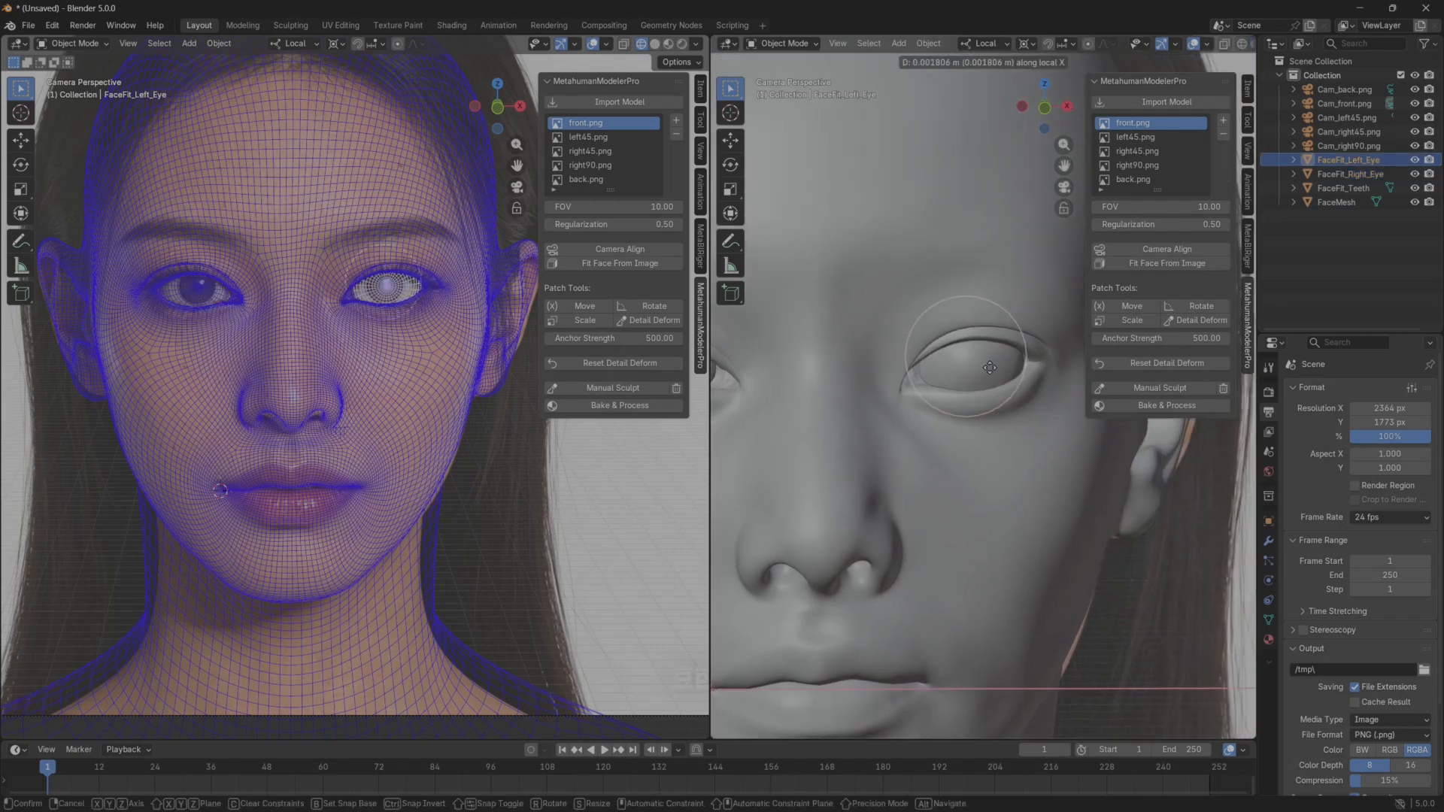
left_click(990, 368)
key("g")
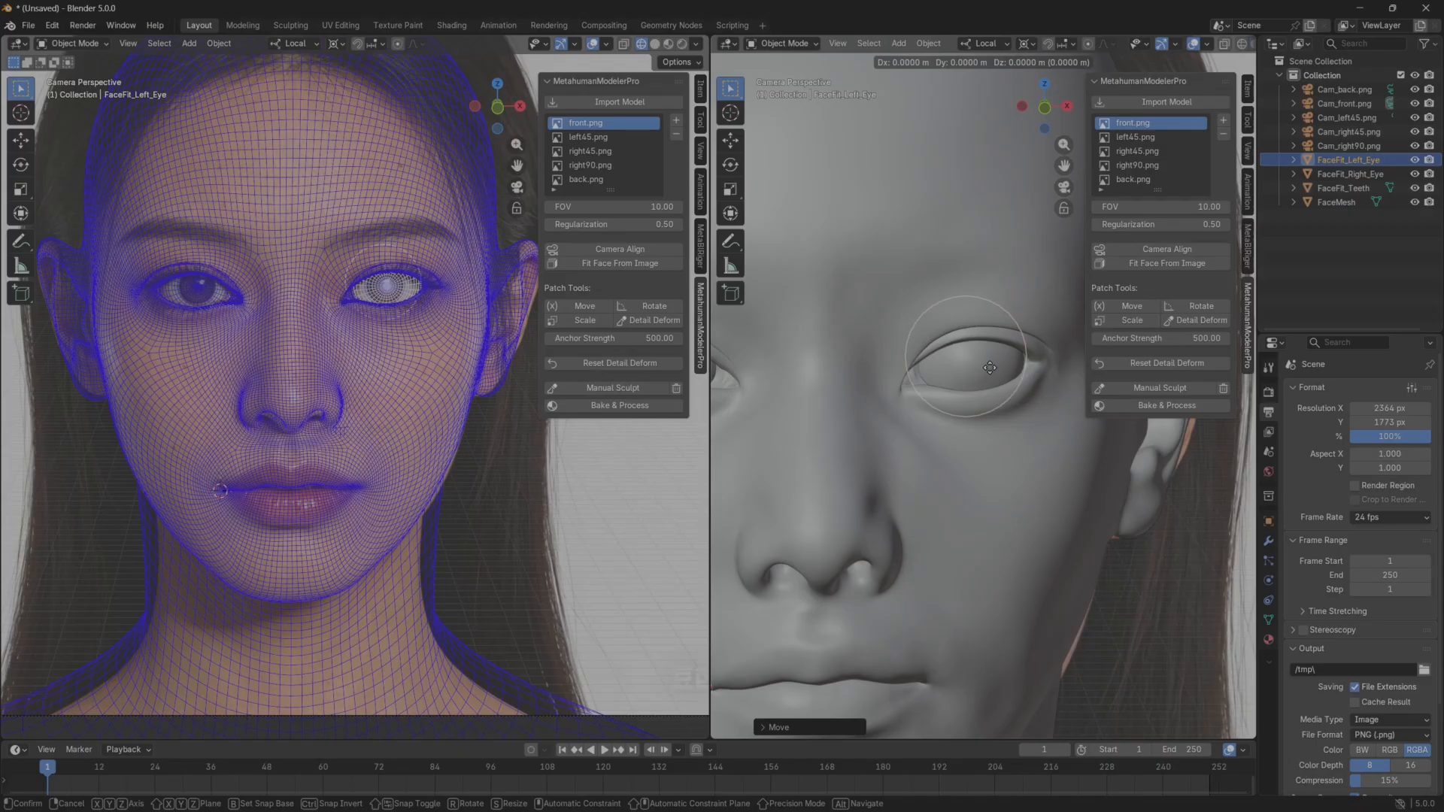
key("y")
left_click(988, 374)
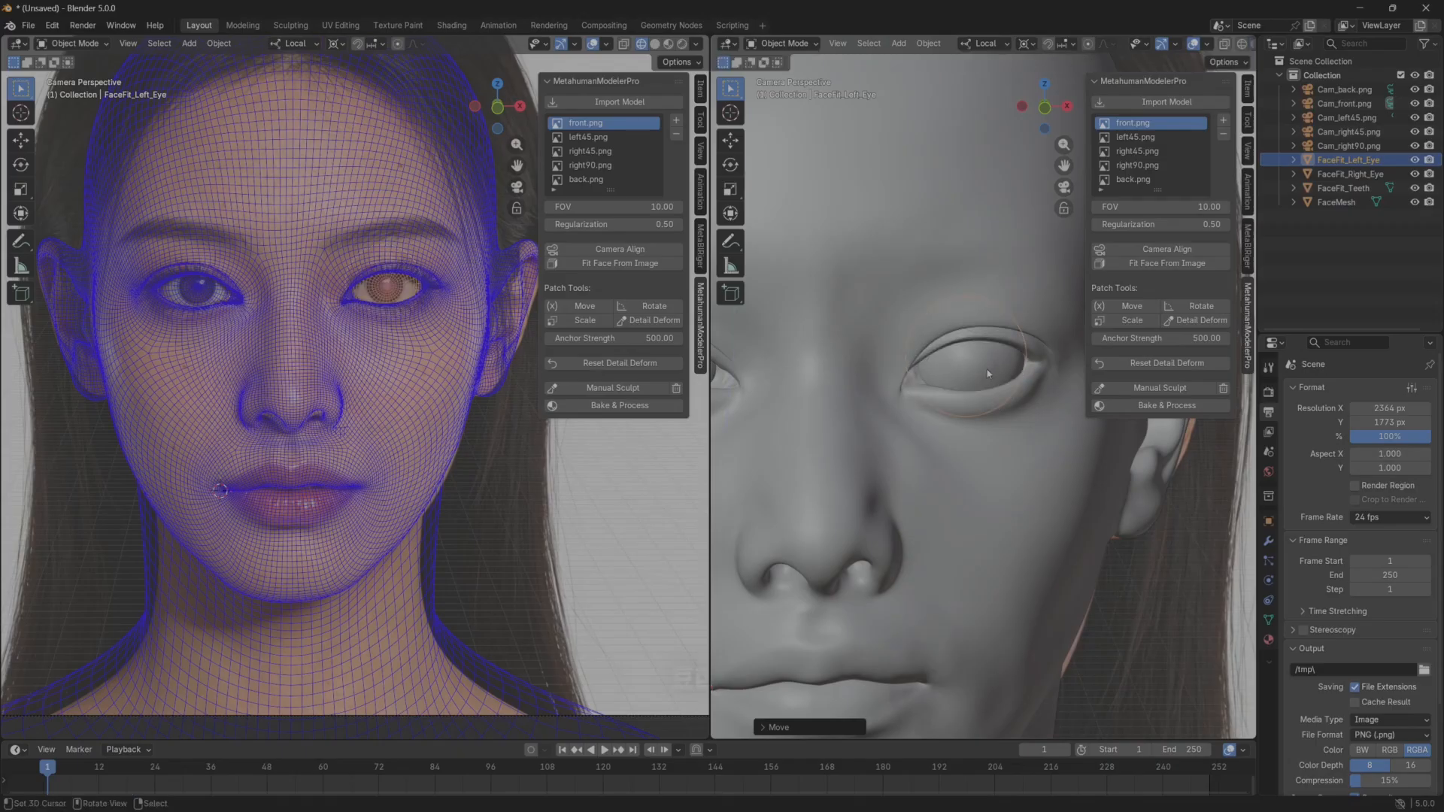
Set the transform orientation to Global and adjust the left eyeball's height along the Z axis.
left_click(986, 42)
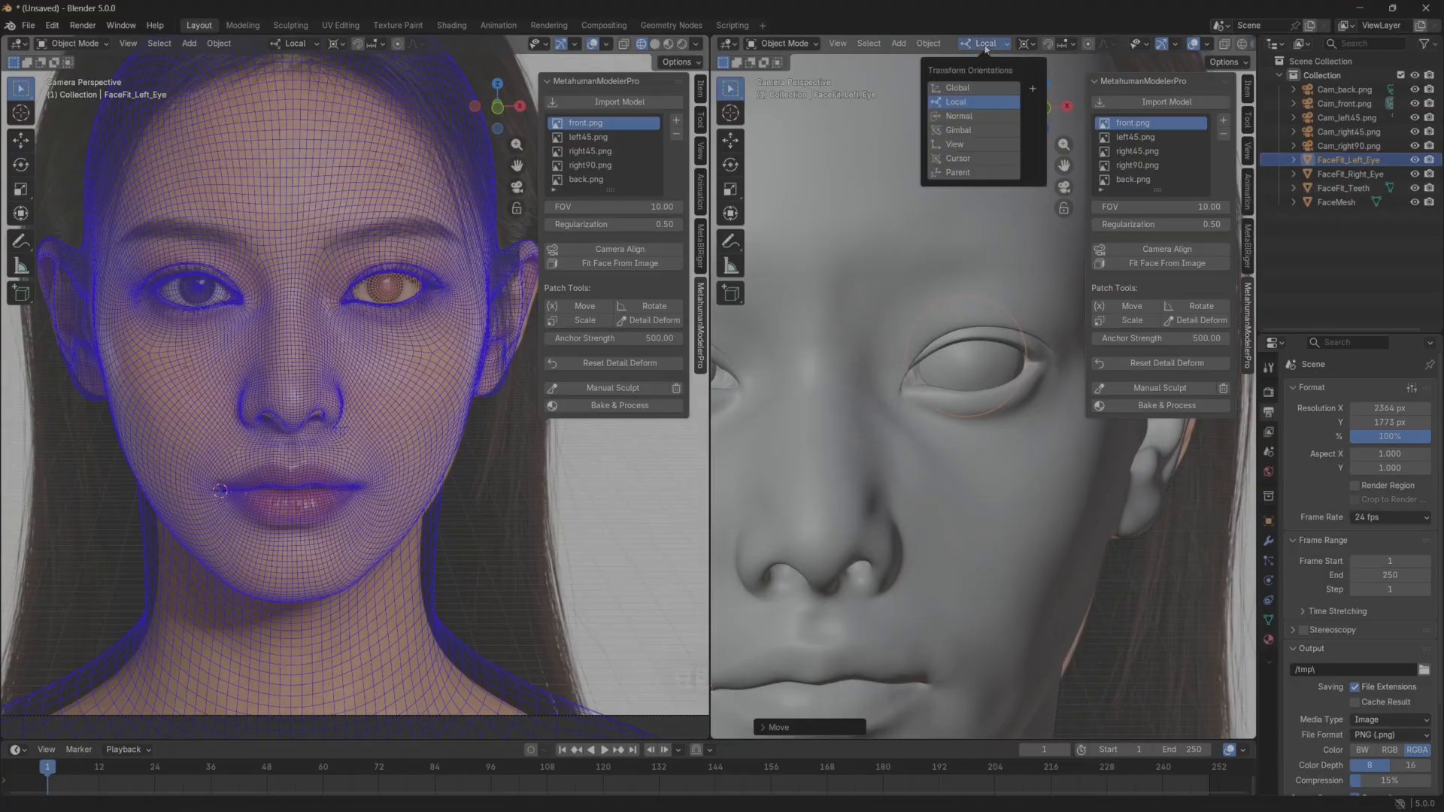
left_click(957, 88)
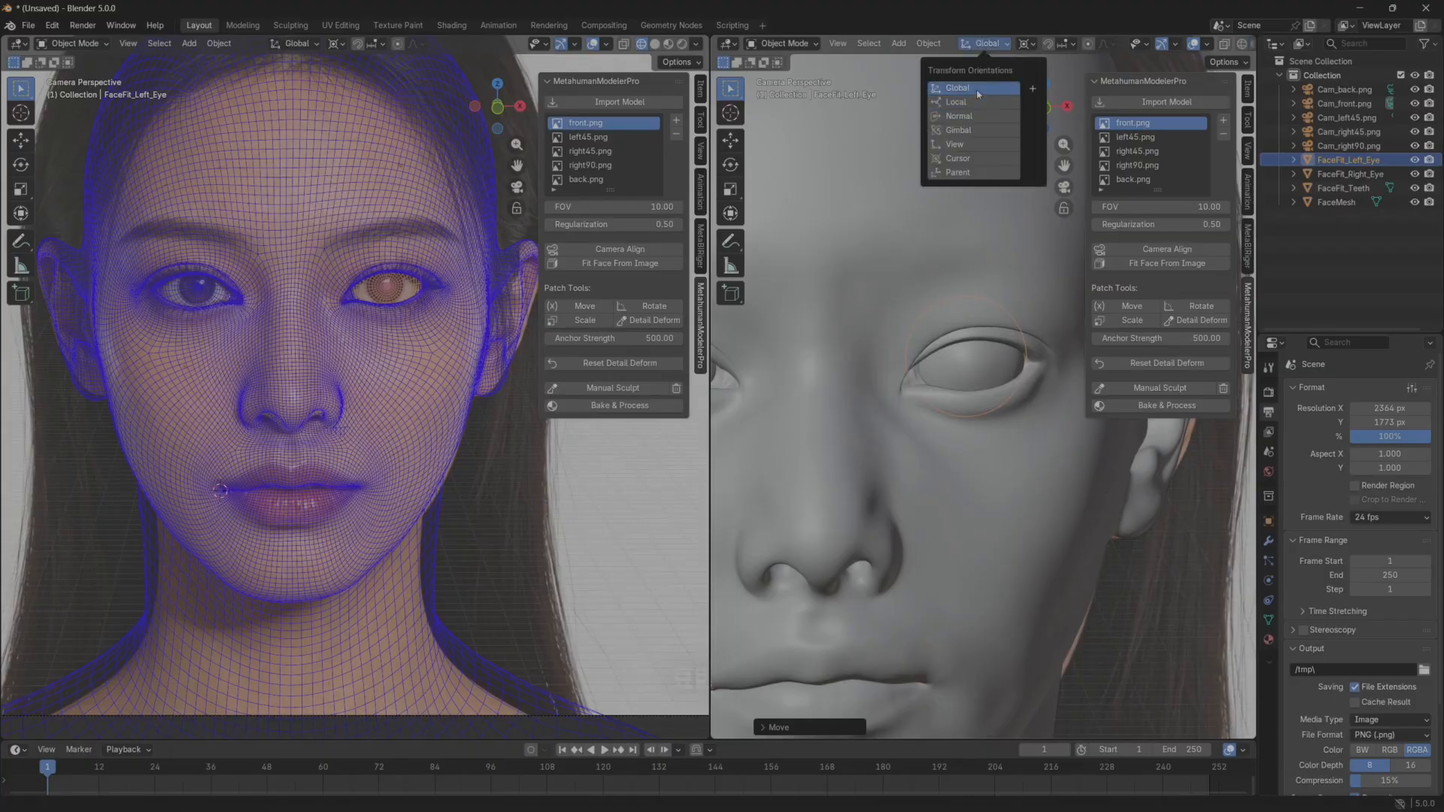
key("g")
key("z")
left_click(969, 366)
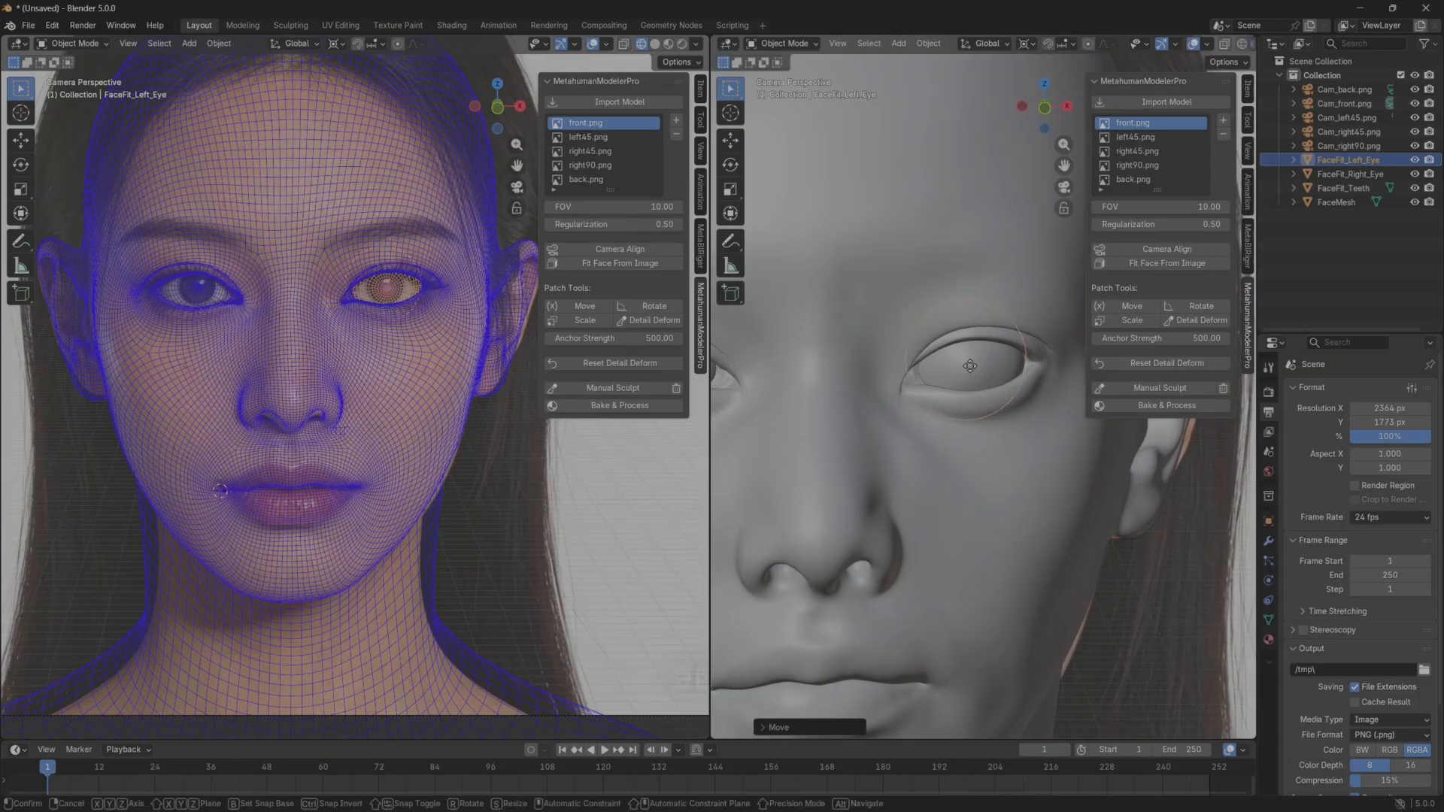
Shift the left eyeball about 0.0006 m outward along the global X axis and fine-tune it along the same axis.
key("g")
key("x")
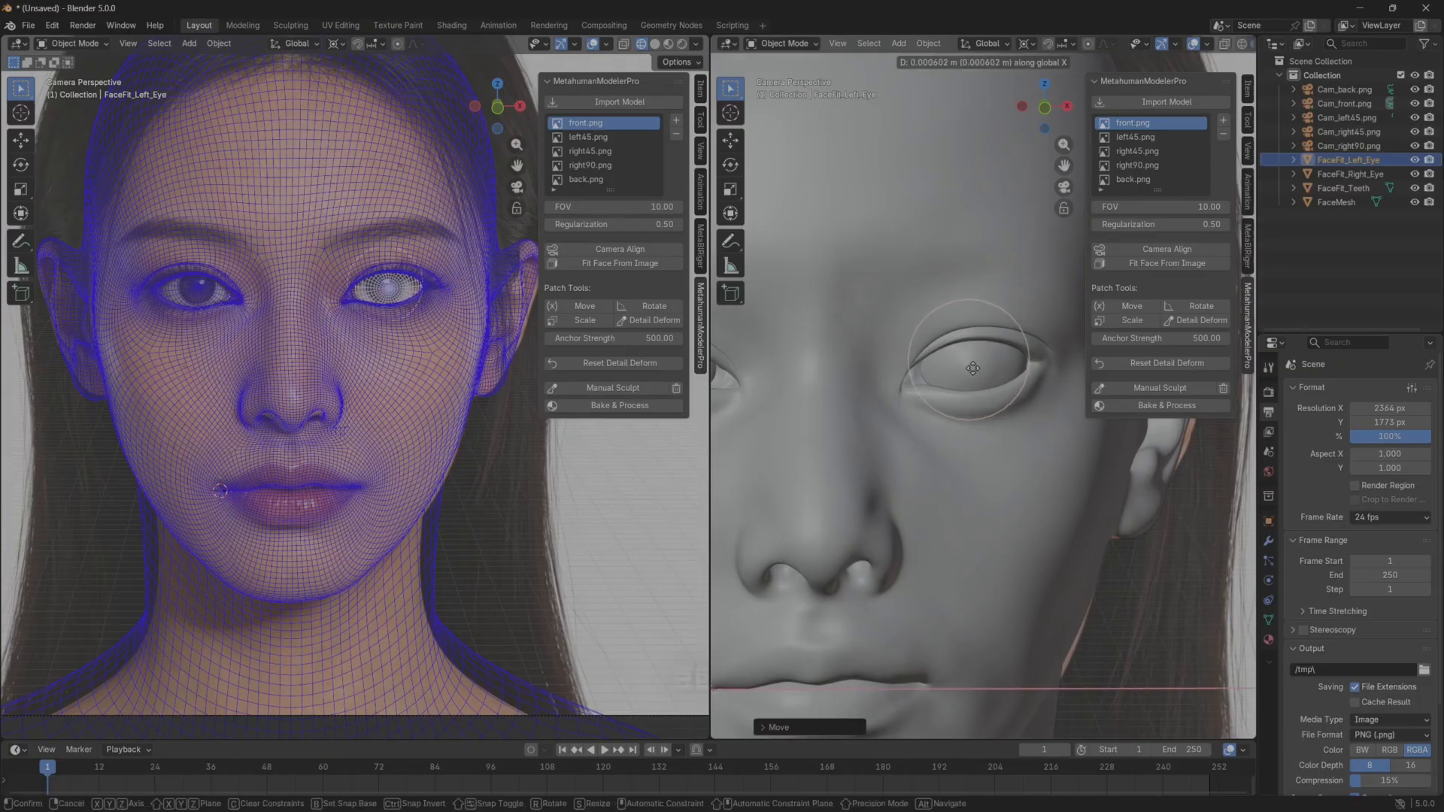
left_click(974, 367)
key("g")
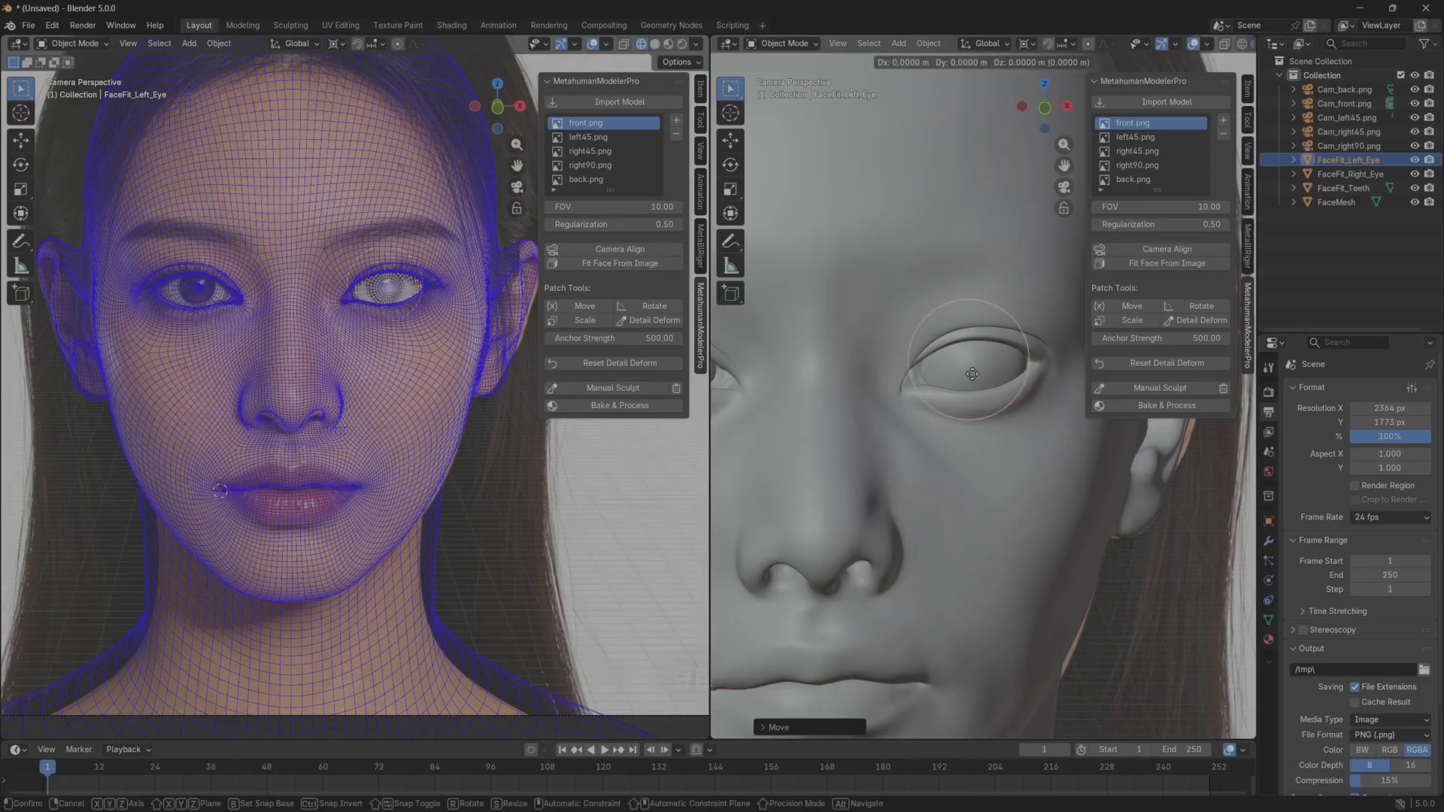
key("x")
left_click(970, 377)
Check the fit of both eyeballs on the whole solid head from the front.
left_click(1061, 496)
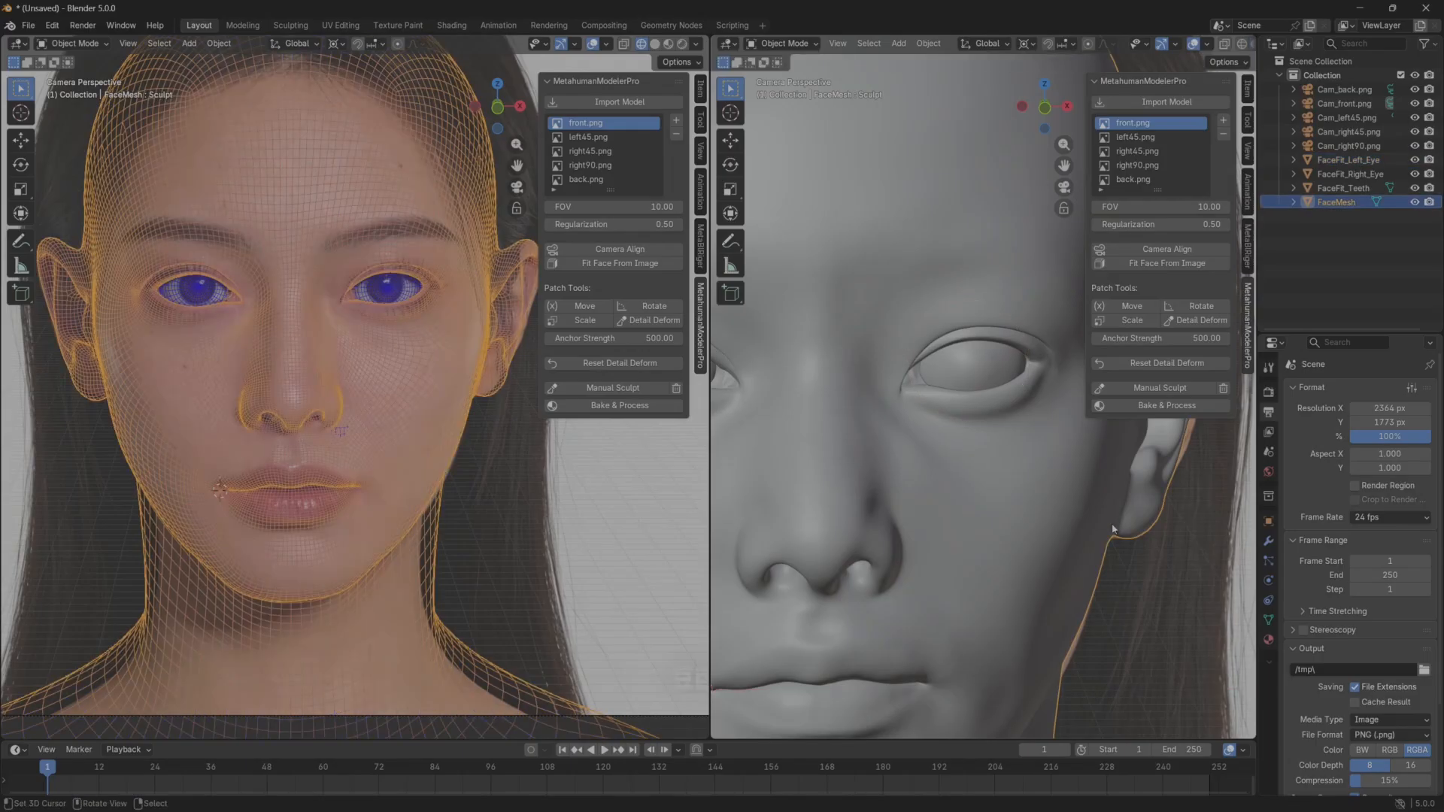
scroll(1112, 538, "down", 3)
left_click(1112, 542)
scroll(1011, 539, "down", 4)
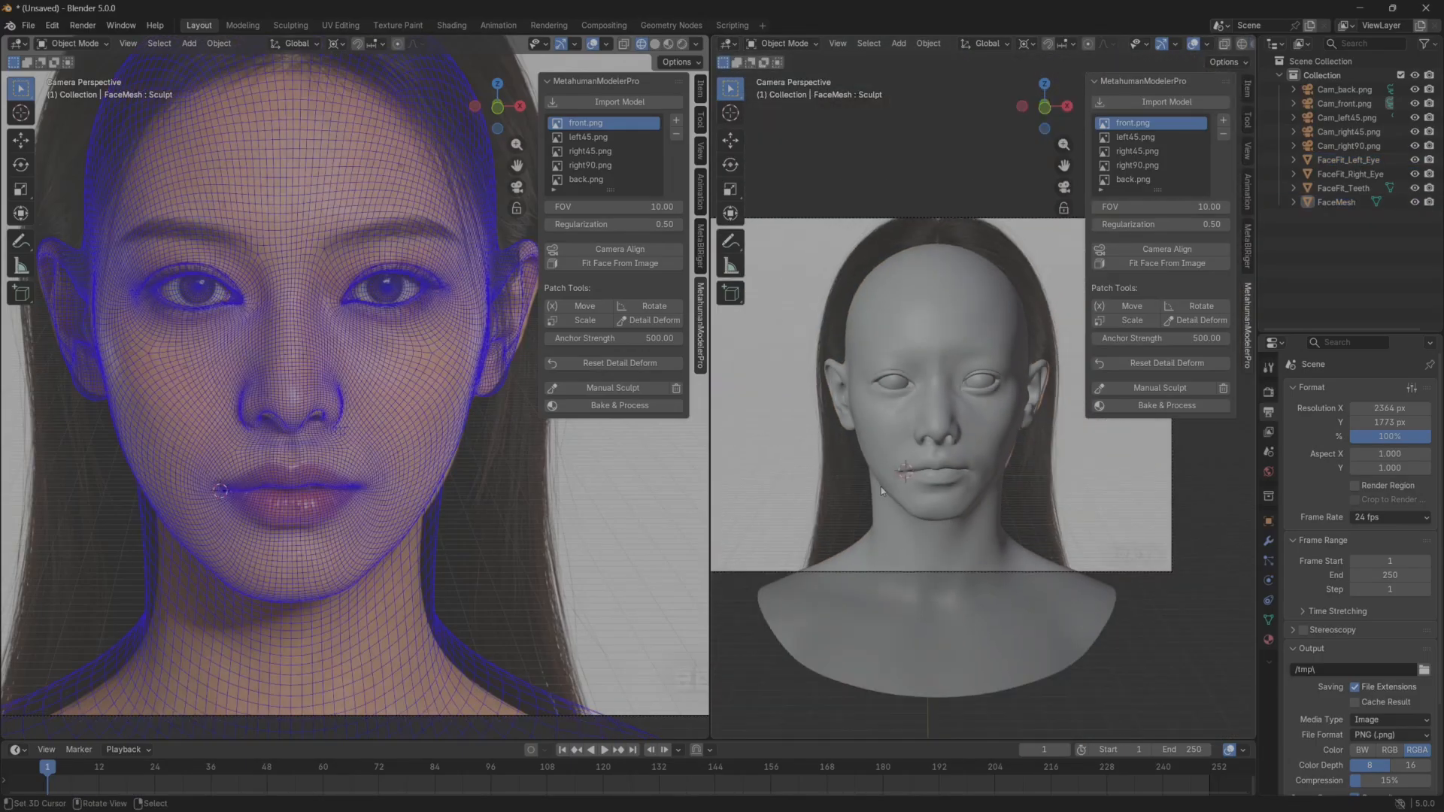
Use Detail Deform to fit the right eye's upper eyelid near the inner corner and its outer corner to front.png.
left_click(853, 588)
left_click(632, 593)
scroll(147, 322, "up", 7)
middle_click_drag(128, 289, 410, 512, "shift")
scroll(370, 419, "up", 10)
mouse_move(350, 394)
middle_mouse_down("shift")
mouse_move(391, 426)
mouse_move(336, 408)
middle_mouse_up("shift")
scroll(335, 409, "down", 5)
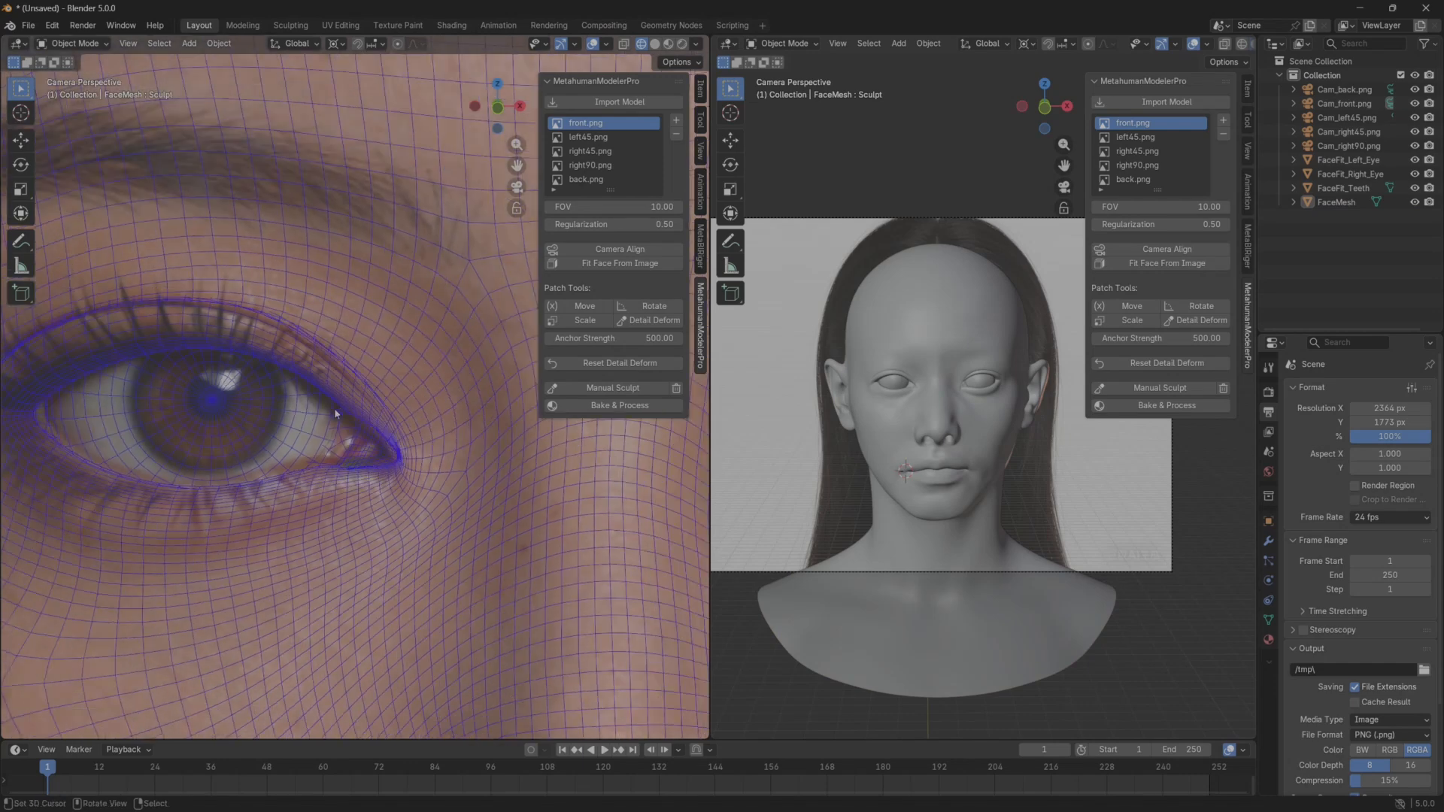
left_click(648, 322)
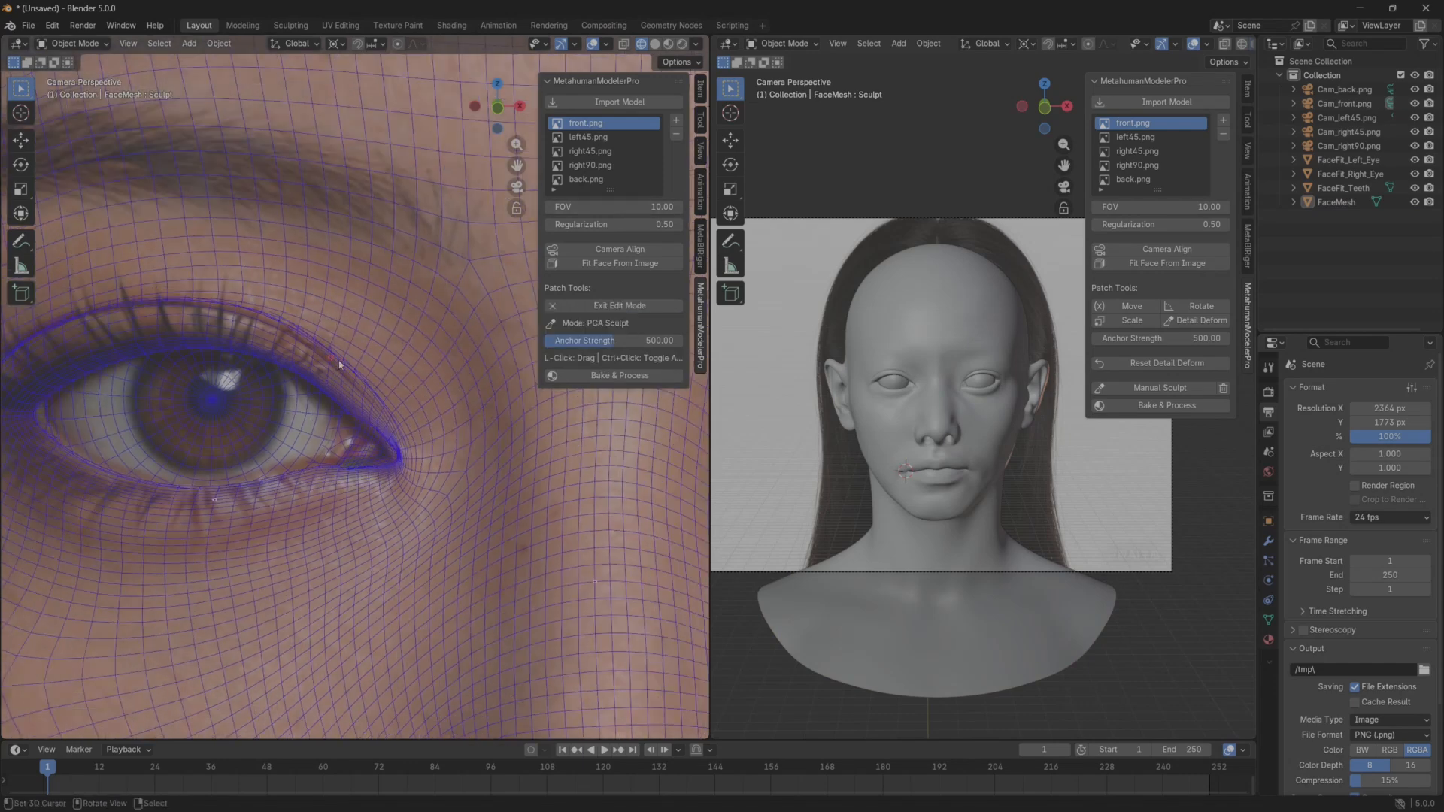
left_click_drag(338, 364, 328, 372)
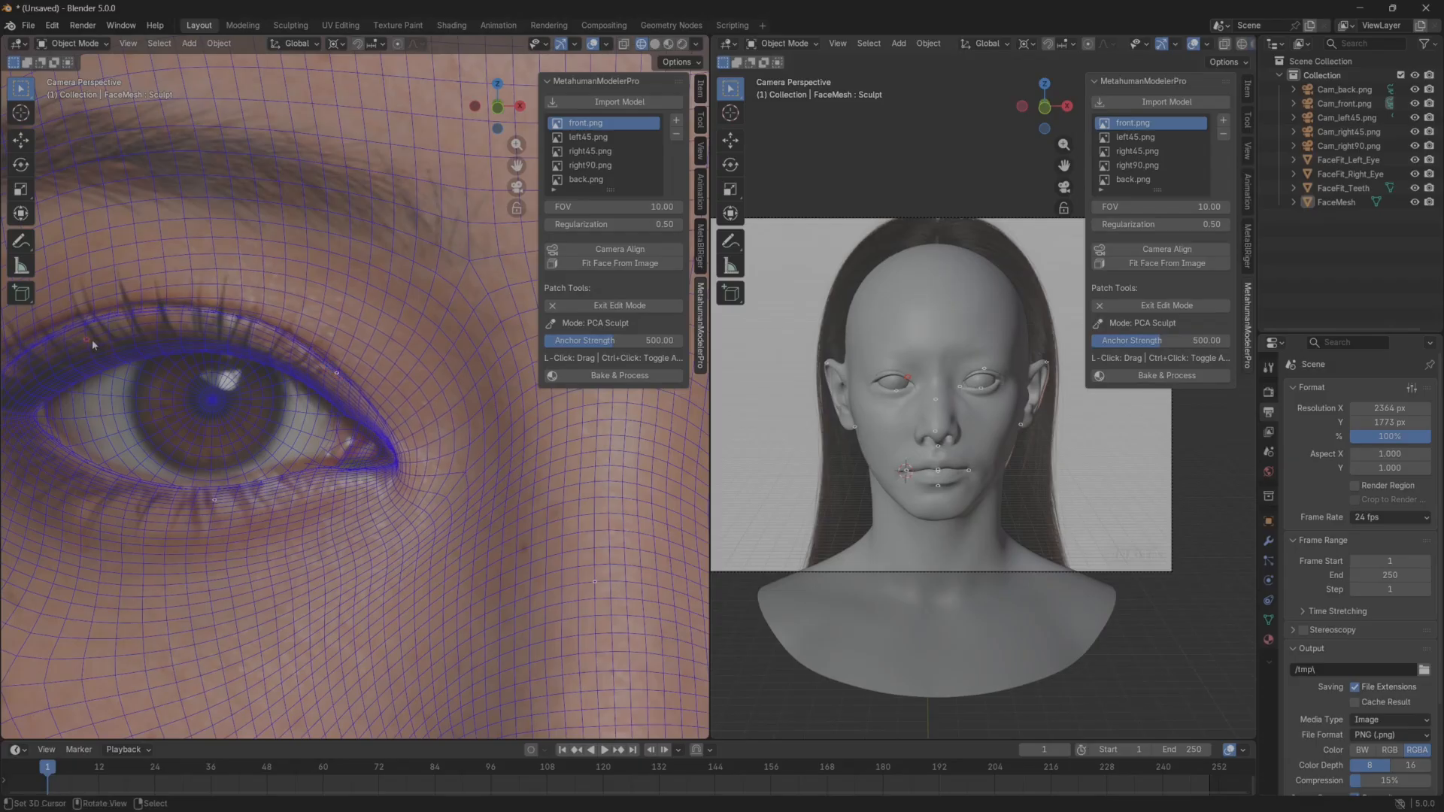
middle_click_drag(90, 342, 198, 344, "shift")
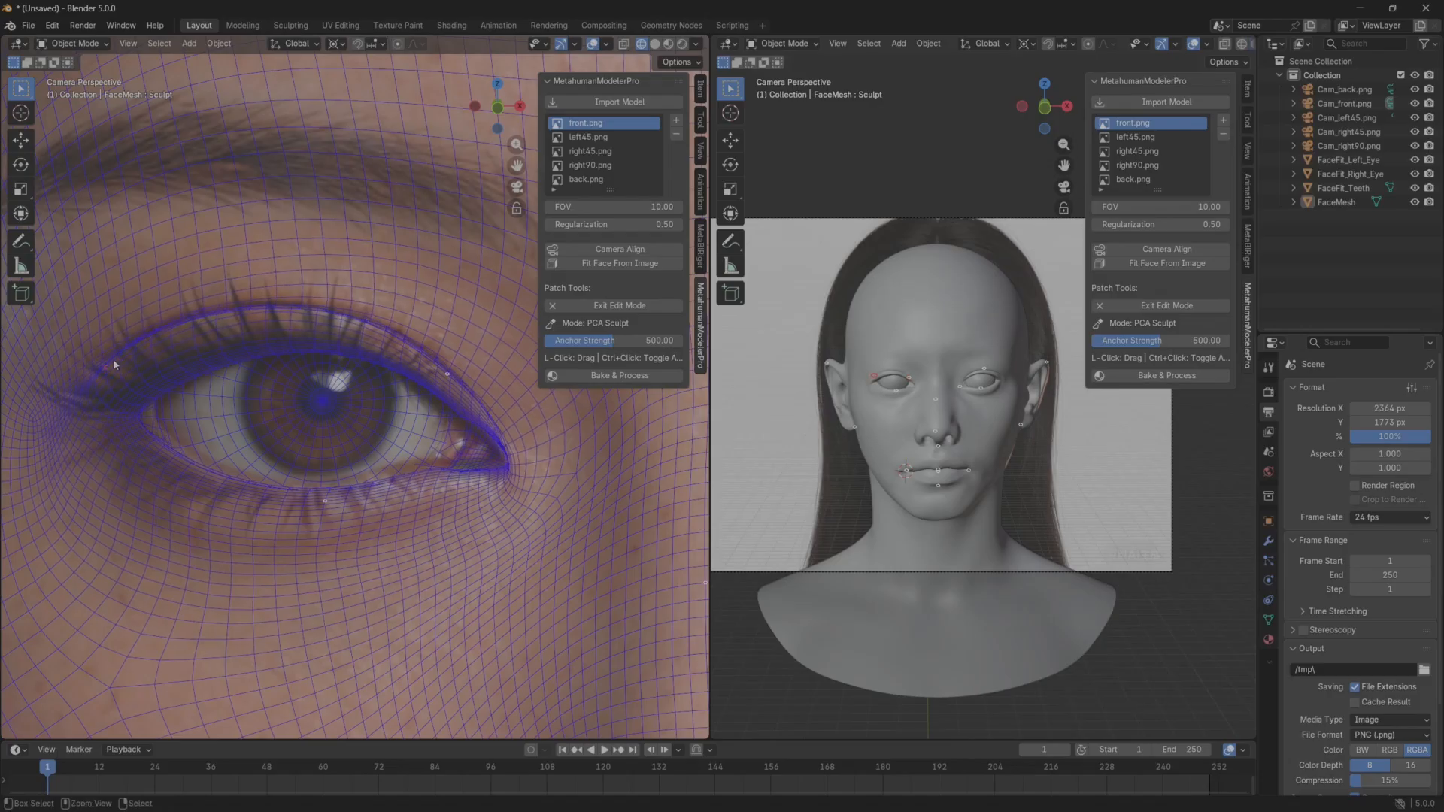
Adjust the left eye's upper eyelid toward the reference and try to pull its inner corner onto the tear duct.
scroll(354, 409, "down", 8)
middle_click_drag(365, 408, 4, 421, "shift")
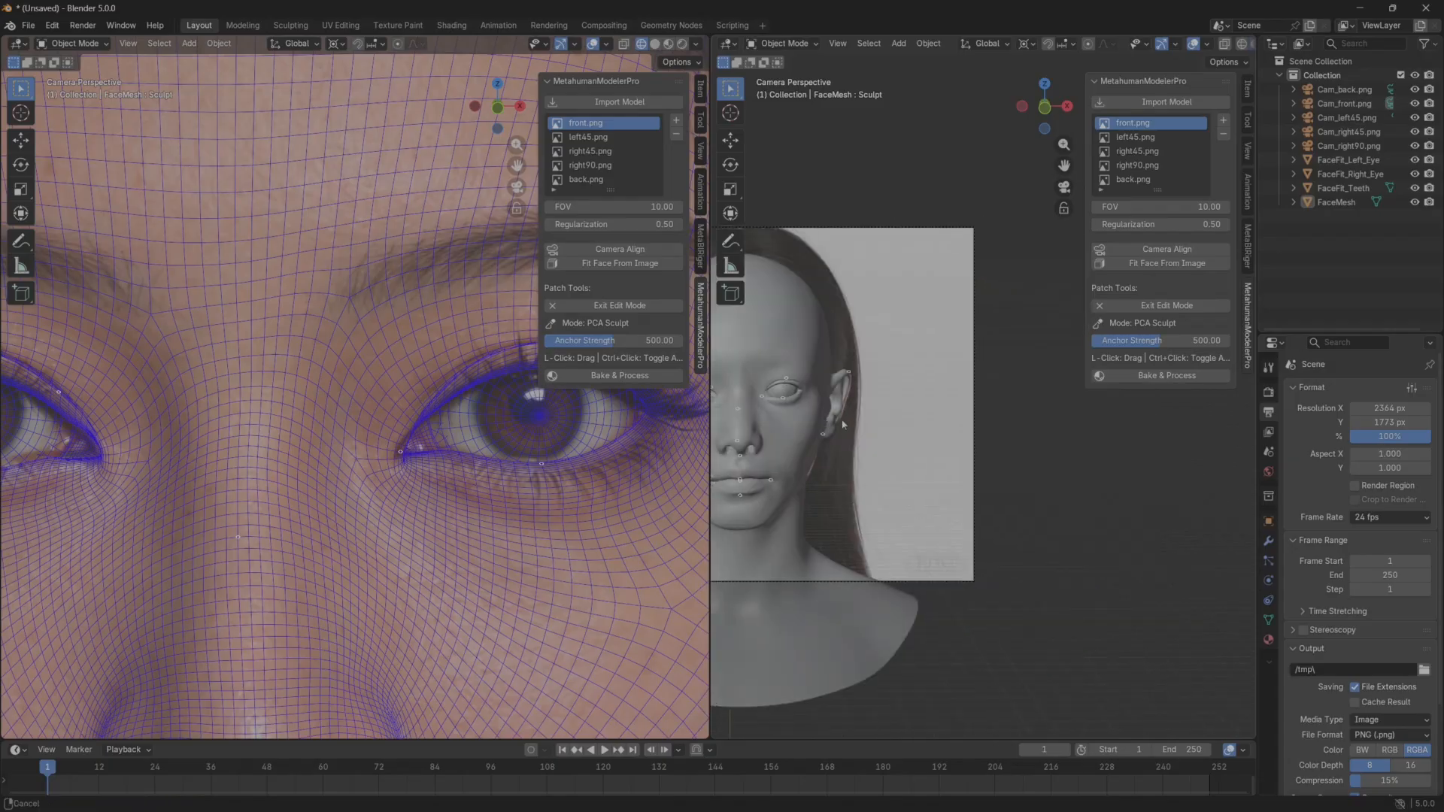
middle_click_drag(553, 435, 379, 431, "shift")
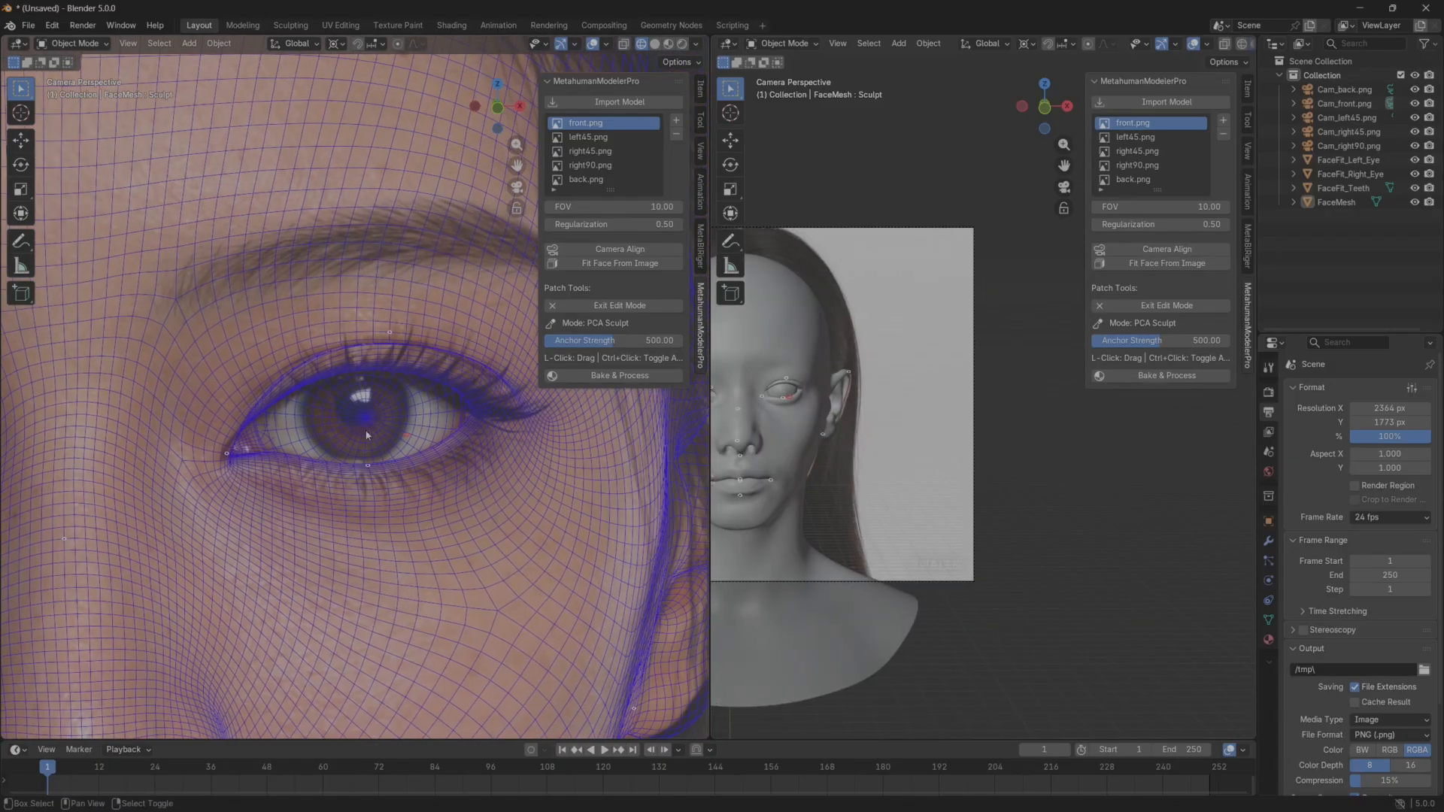
scroll(365, 426, "up", 5)
middle_click_drag(239, 410, 258, 422, "shift")
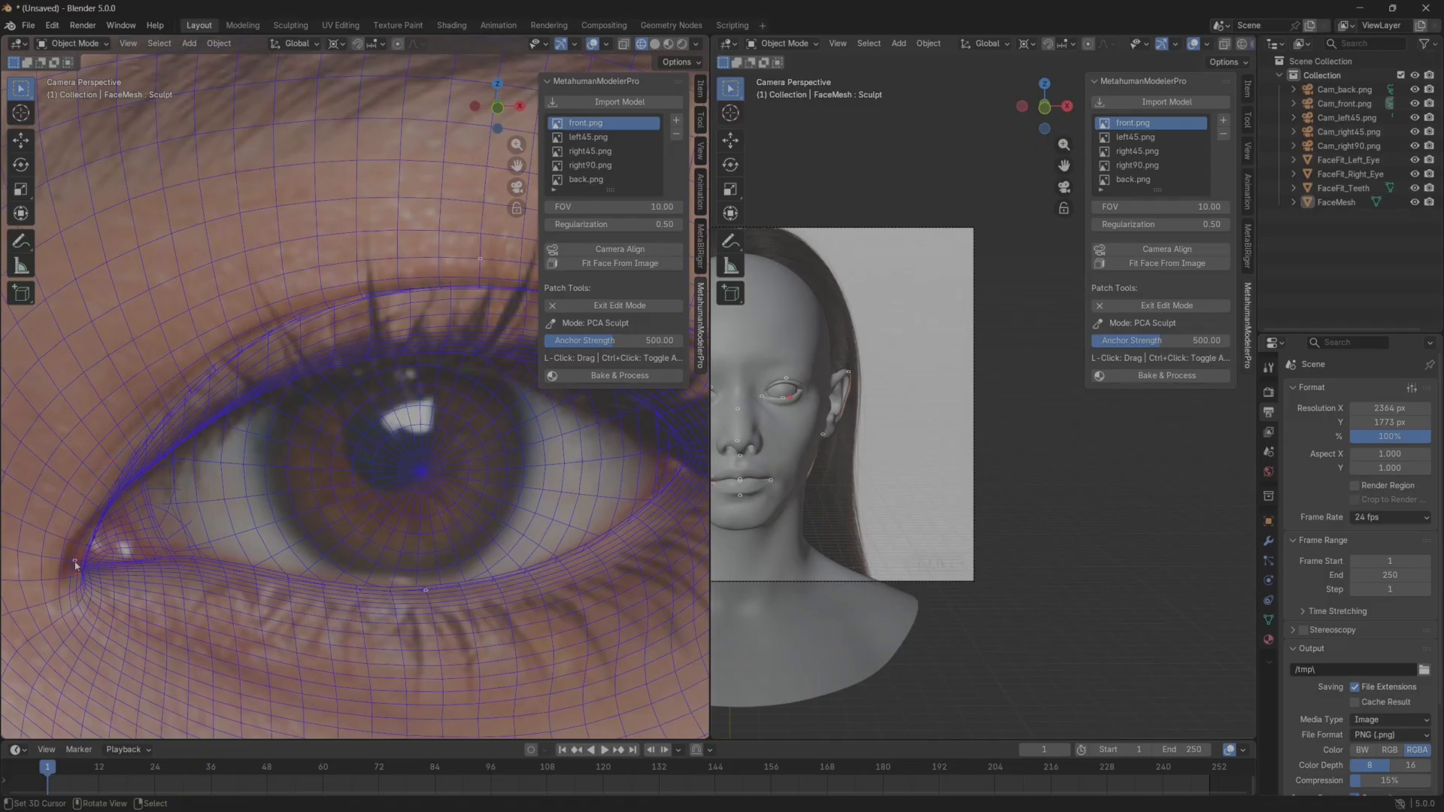
left_click_drag(74, 561, 85, 569)
scroll(77, 561, "up", 3)
middle_click_drag(110, 564, 442, 497, "shift")
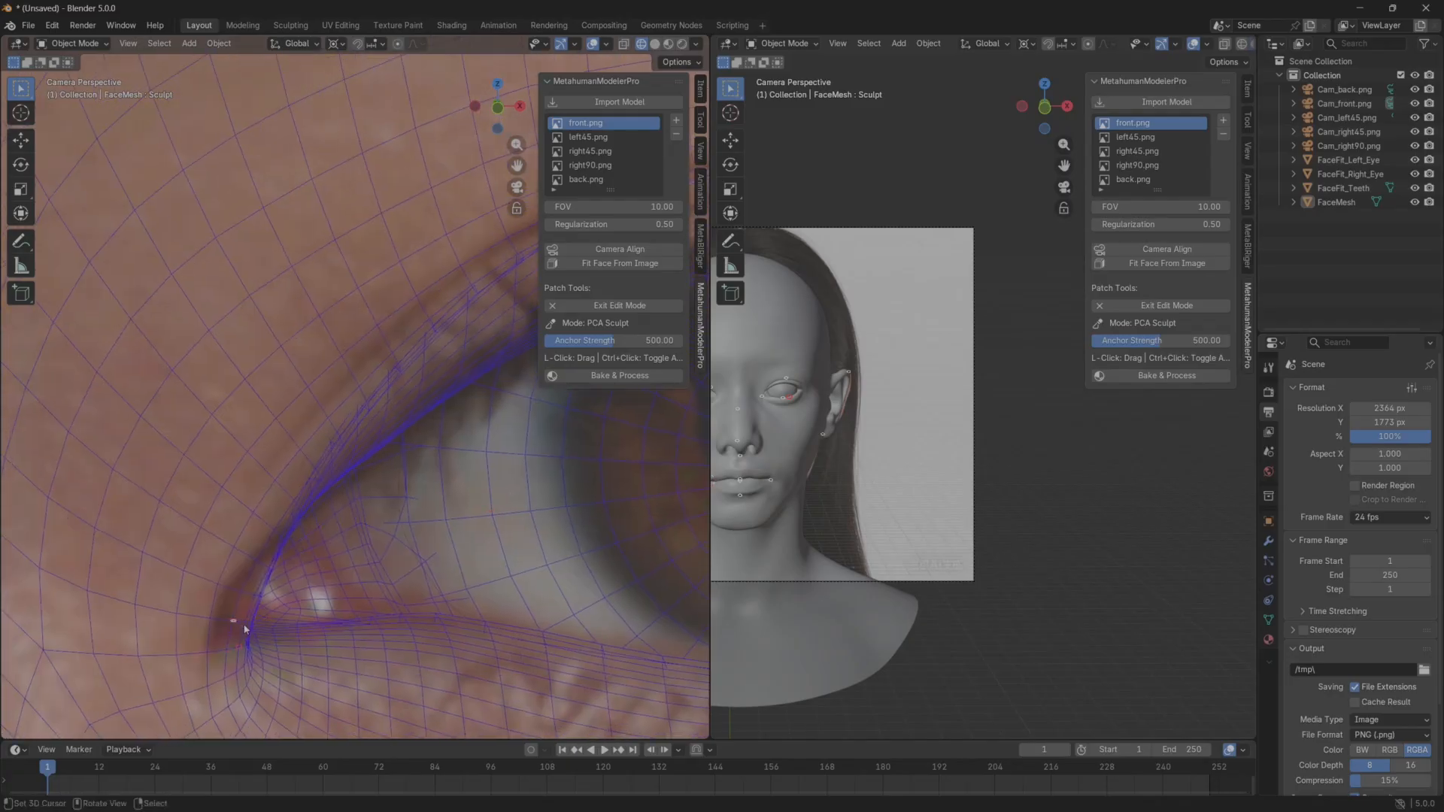
scroll(244, 630, "up", 2)
middle_click_drag(181, 717, 232, 580, "shift")
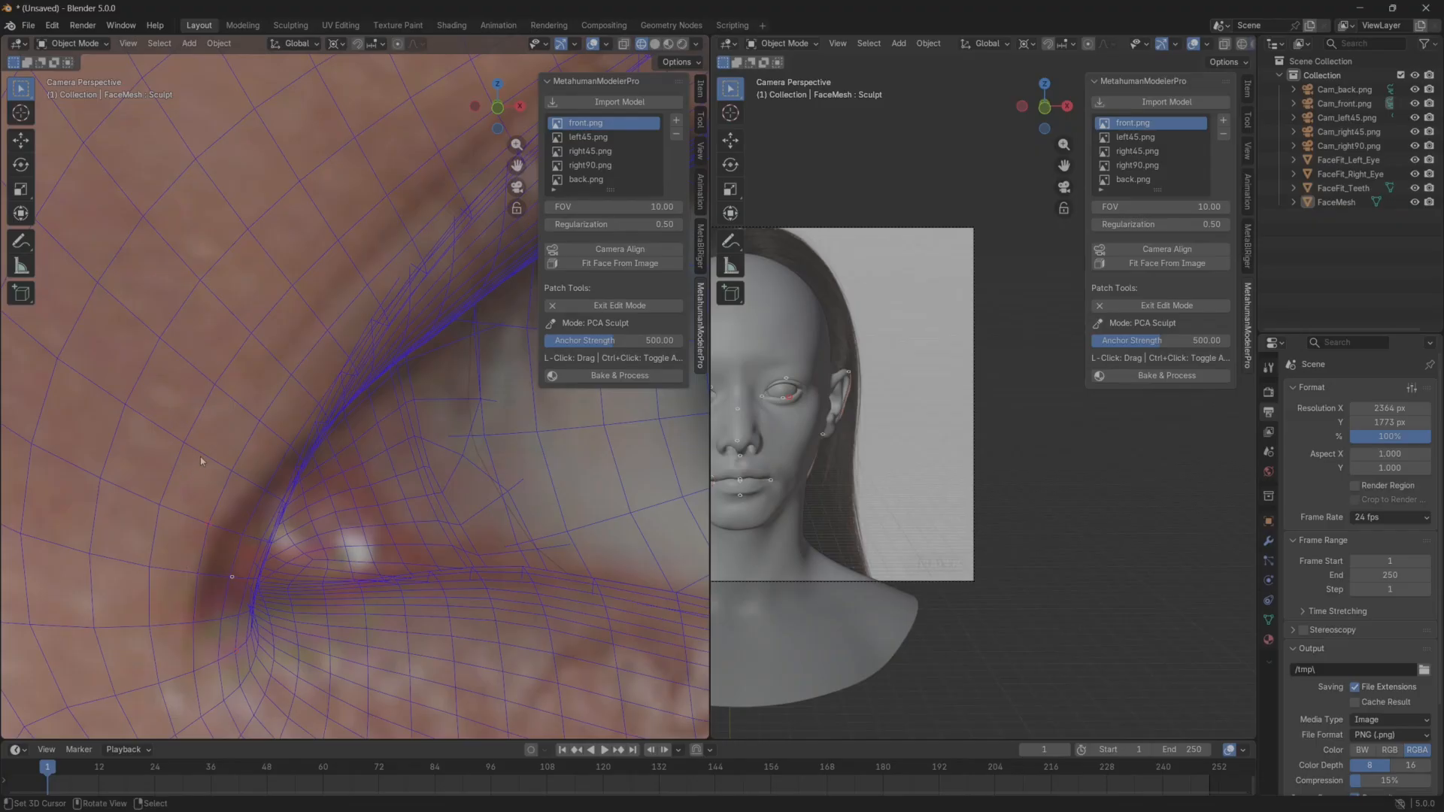
scroll(295, 536, "down", 3)
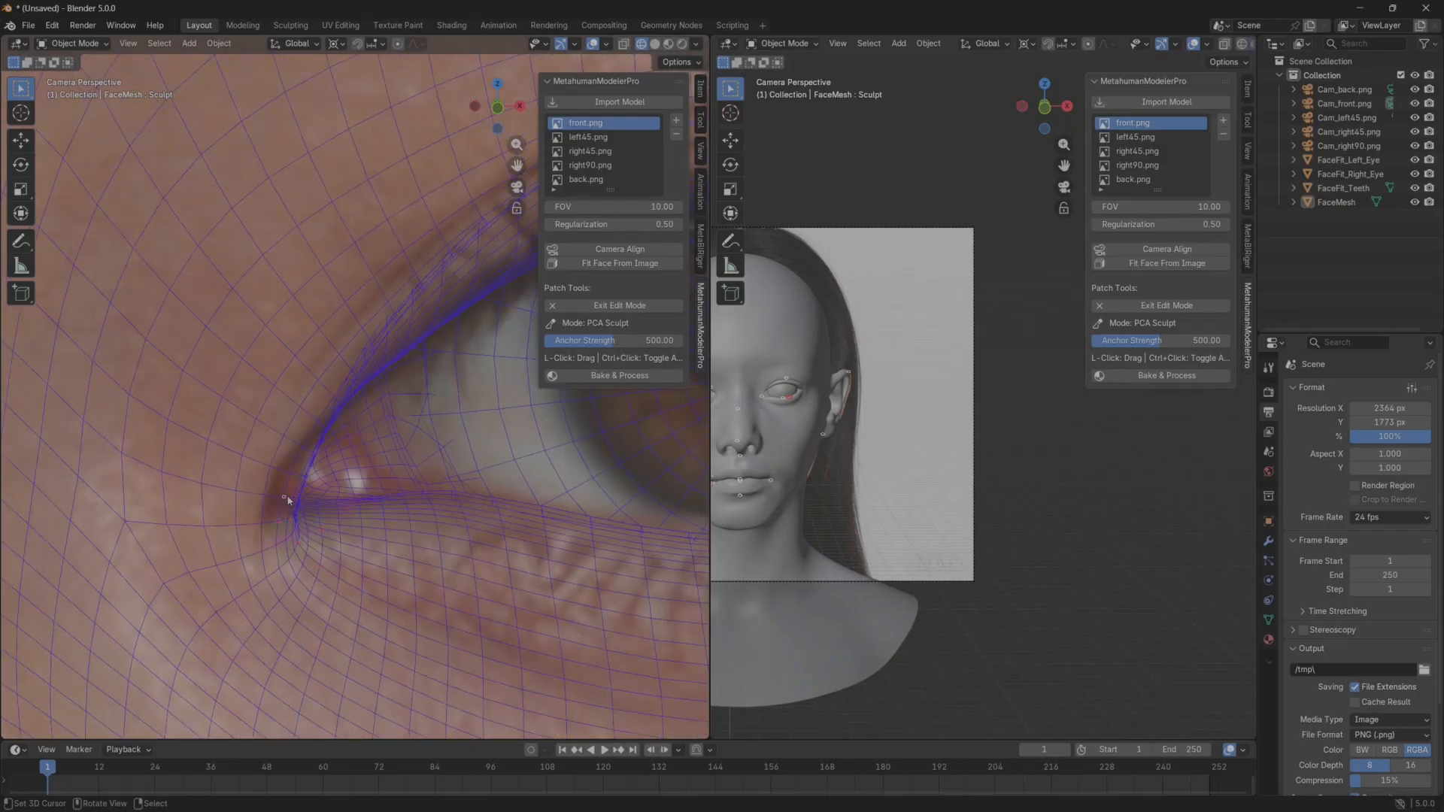
scroll(921, 436, "up", 6)
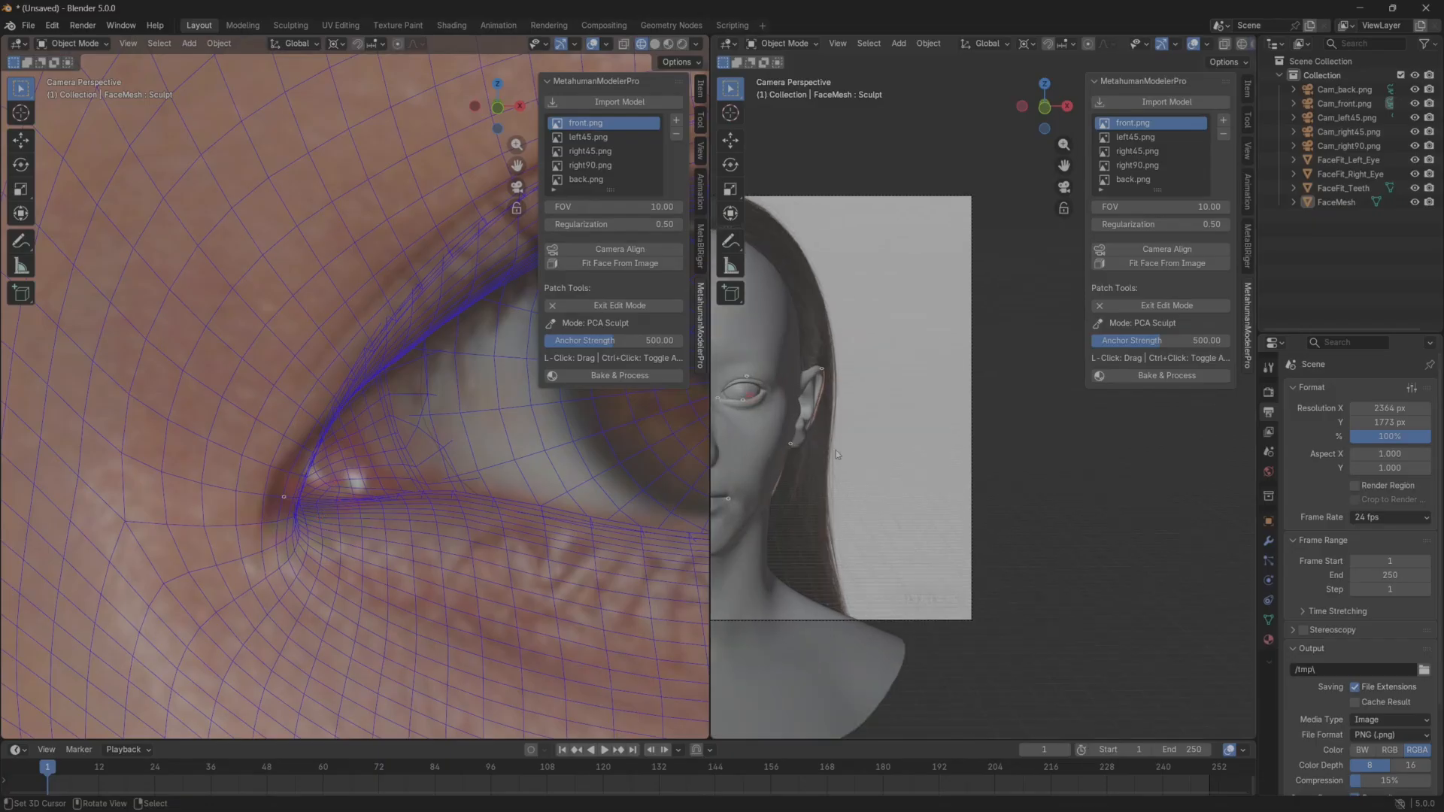
Restart Detail Deform on the front camera view and move the left eye's inner corner toward the nose to match the reference.
middle_click_drag(1035, 535, 1189, 529, "shift")
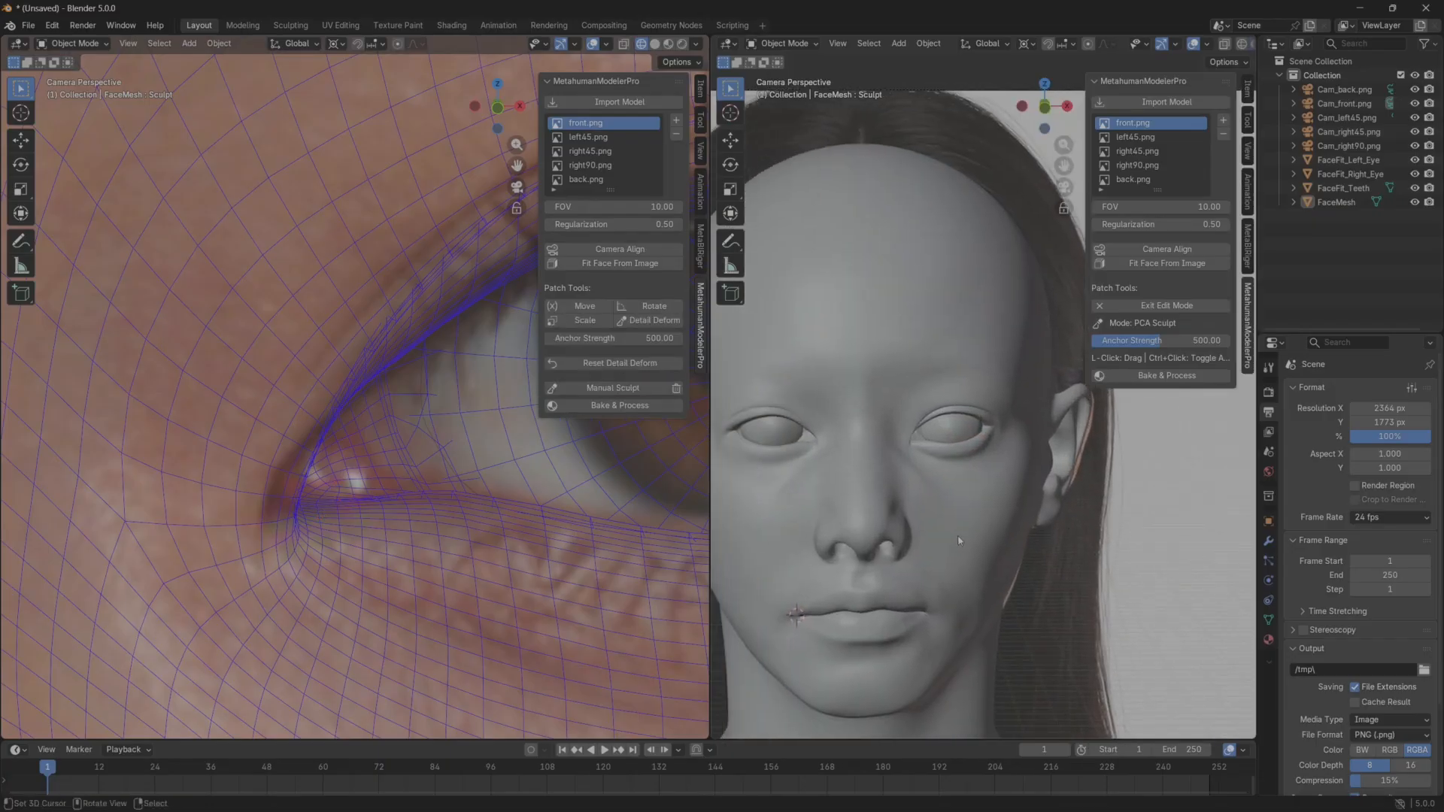
middle_click_drag(1097, 423, 951, 505)
scroll(900, 530, "up", 4)
scroll(918, 522, "up", 1)
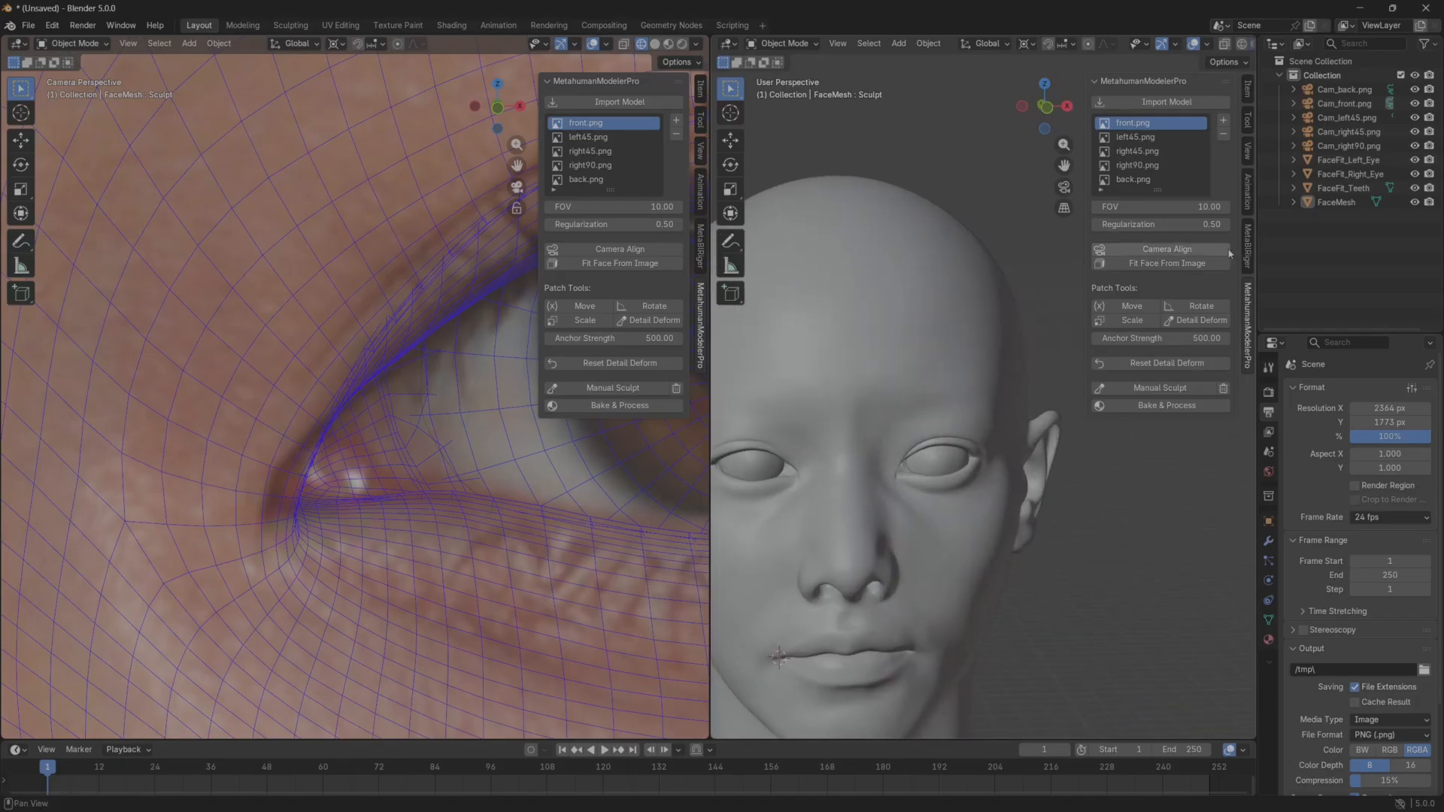
left_click(1192, 322)
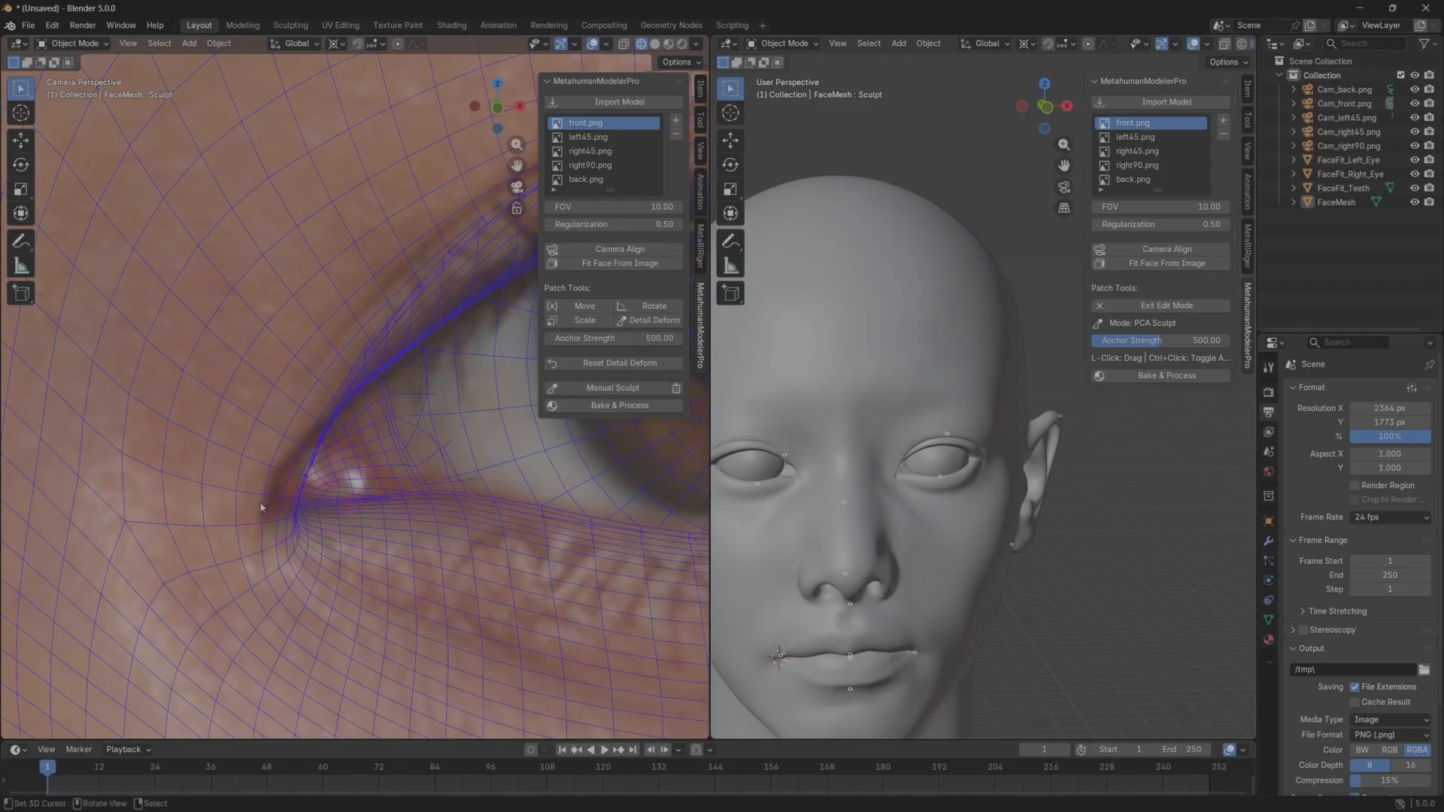
left_click(641, 322)
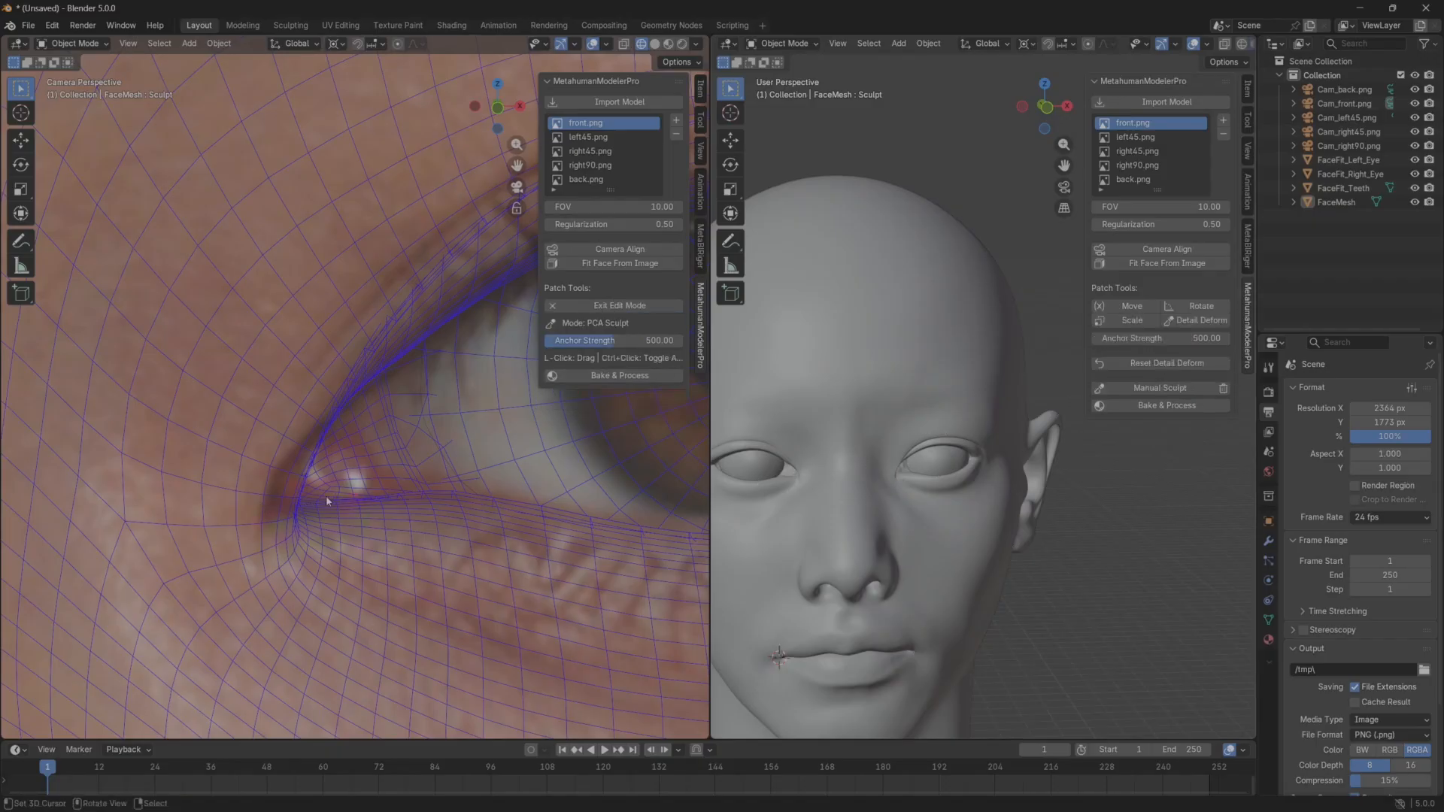
mouse_move(299, 498)
left_mouse_down()
mouse_move(268, 484)
mouse_move(274, 504)
left_mouse_up()
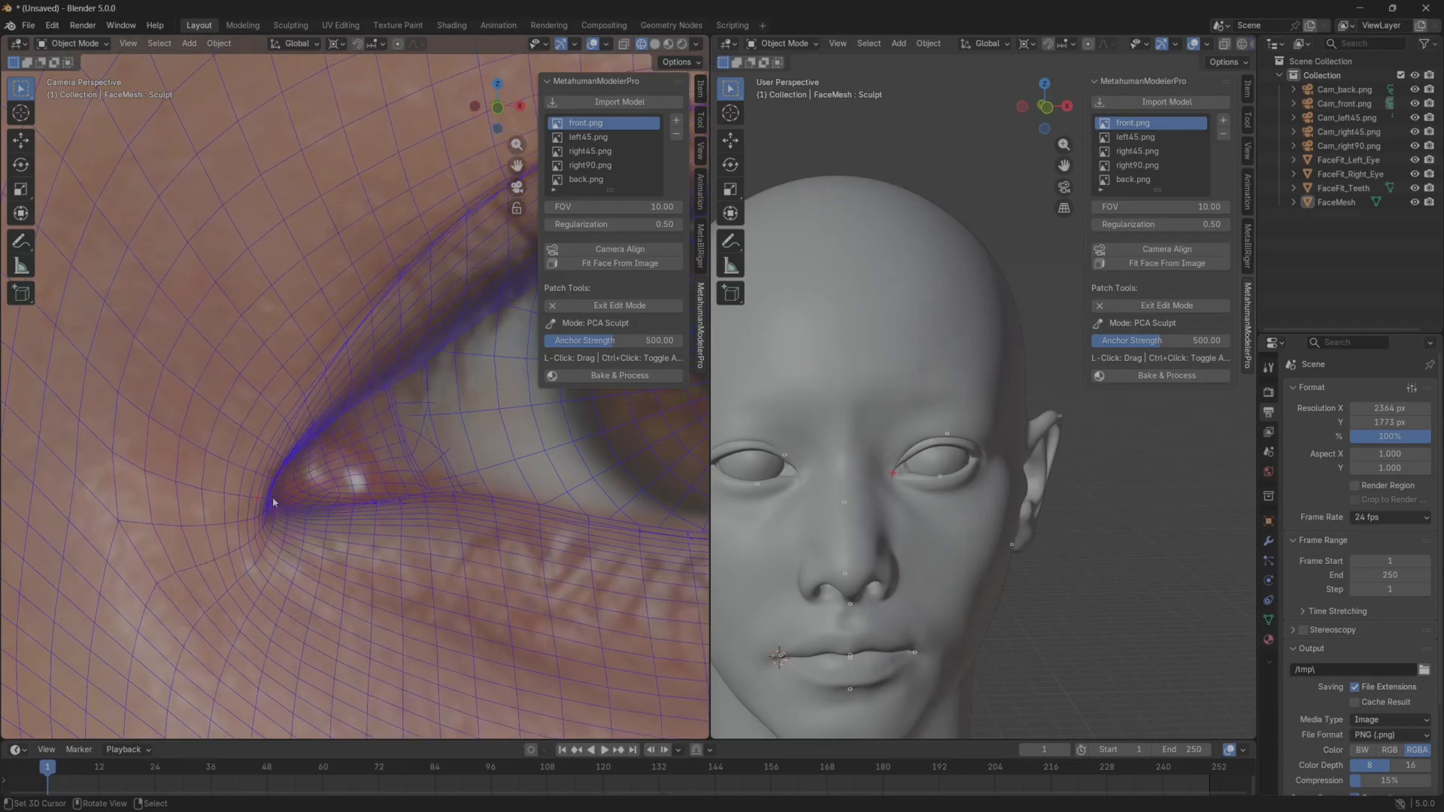
key("Escape")
scroll(372, 495, "down", 6)
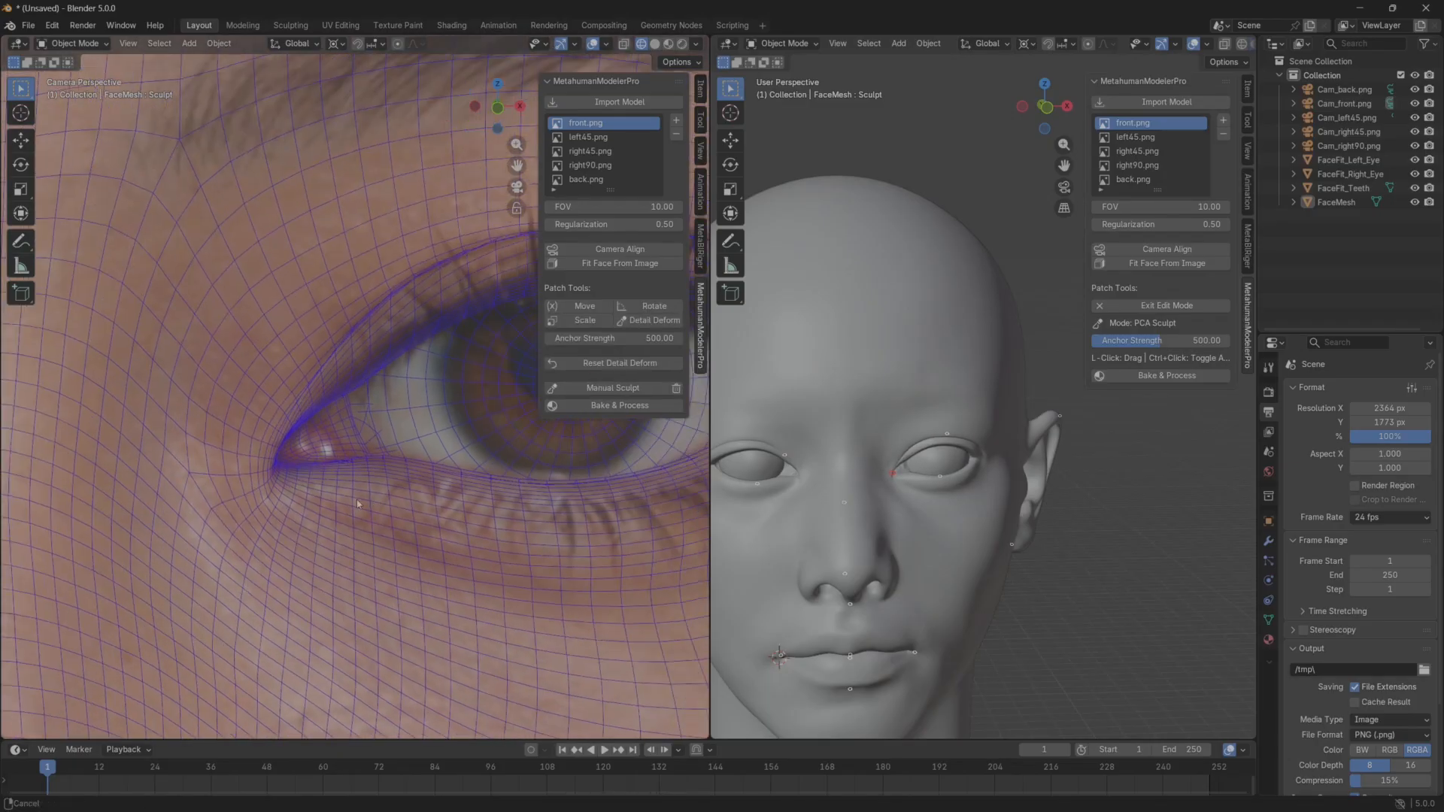
Check the refitted eyes, nose and lips against the front reference and on the solid head.
middle_click_drag(356, 500, 309, 506, "shift")
scroll(310, 507, "down", 1)
middle_click_drag(353, 453, 299, 475, "shift")
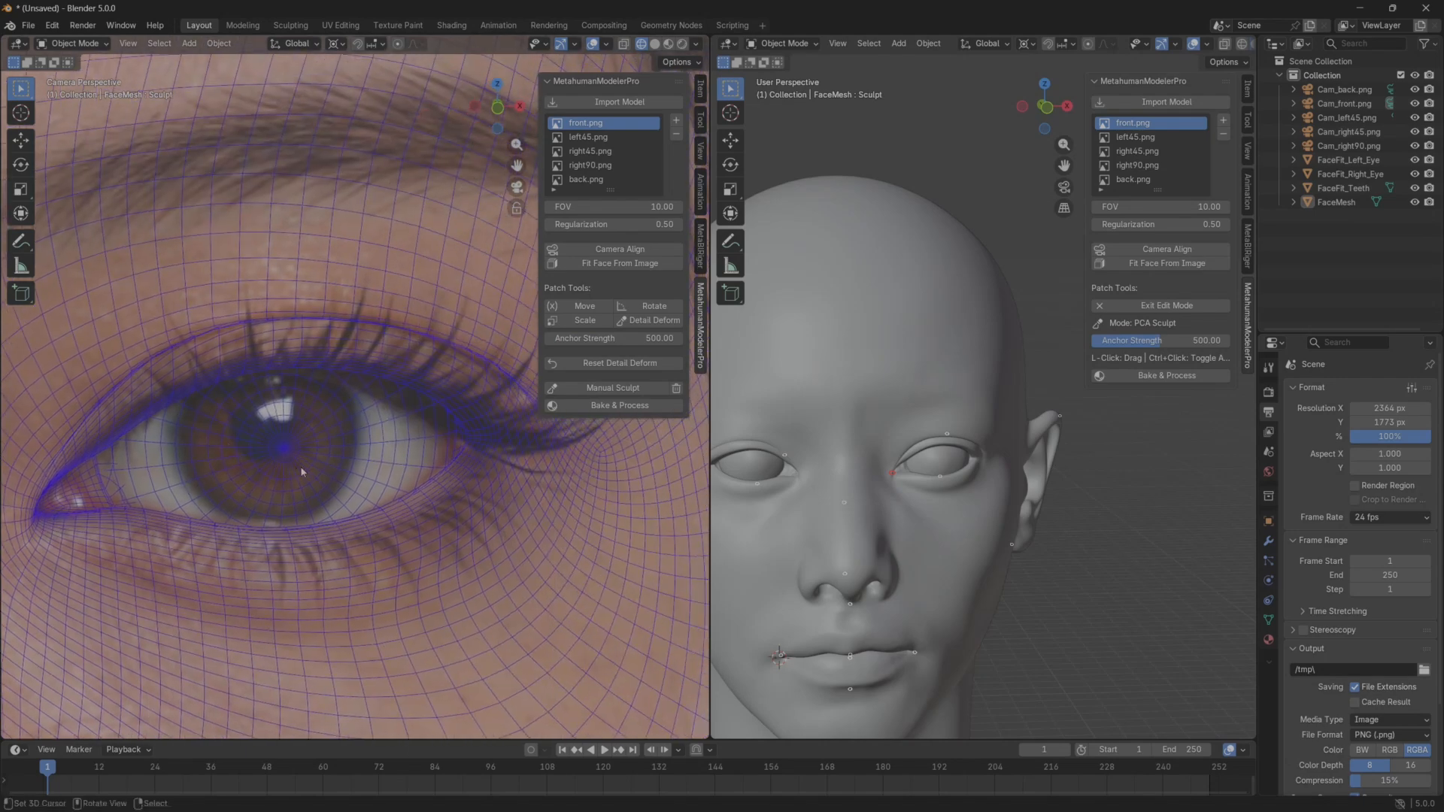
scroll(304, 472, "down", 7)
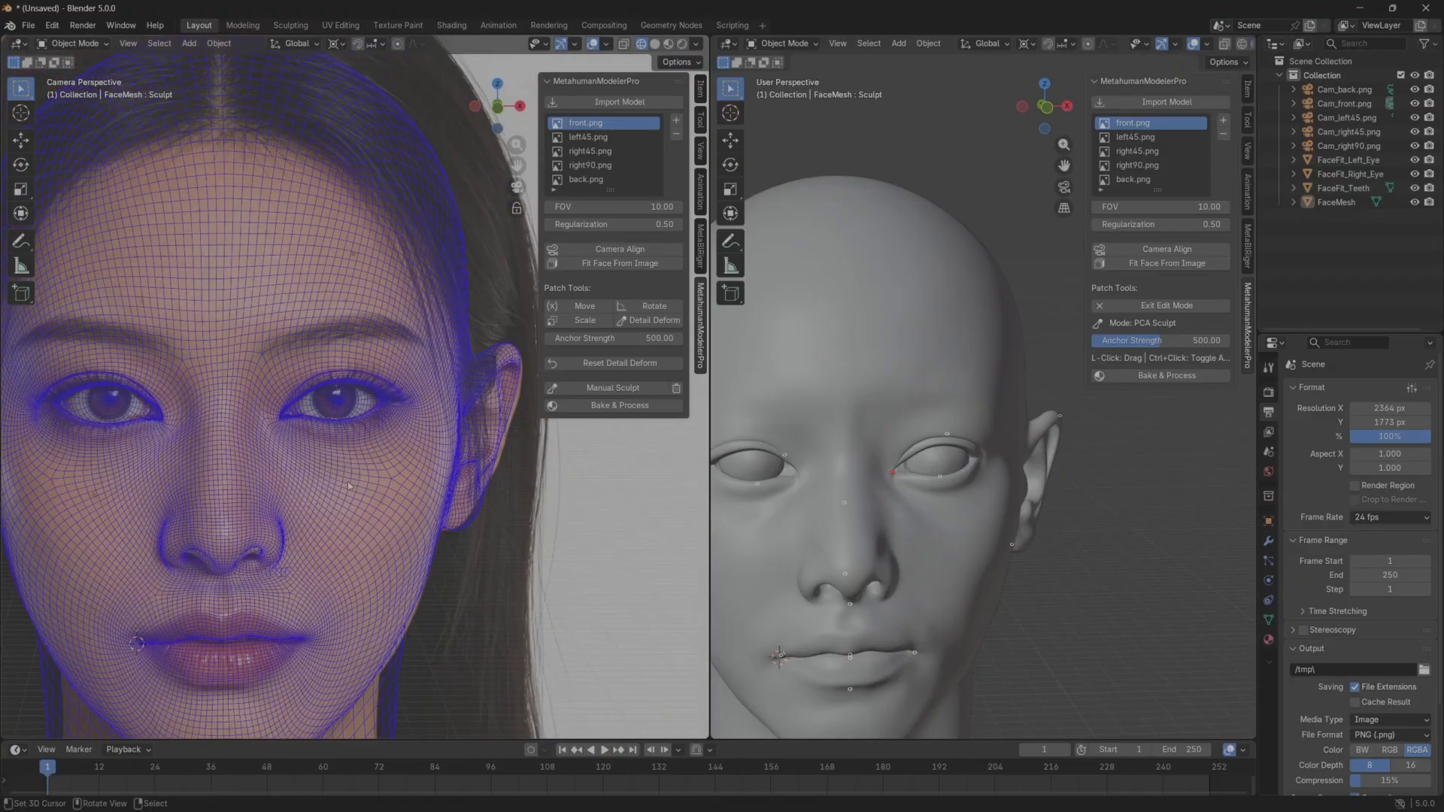
scroll(833, 316, "down", 5)
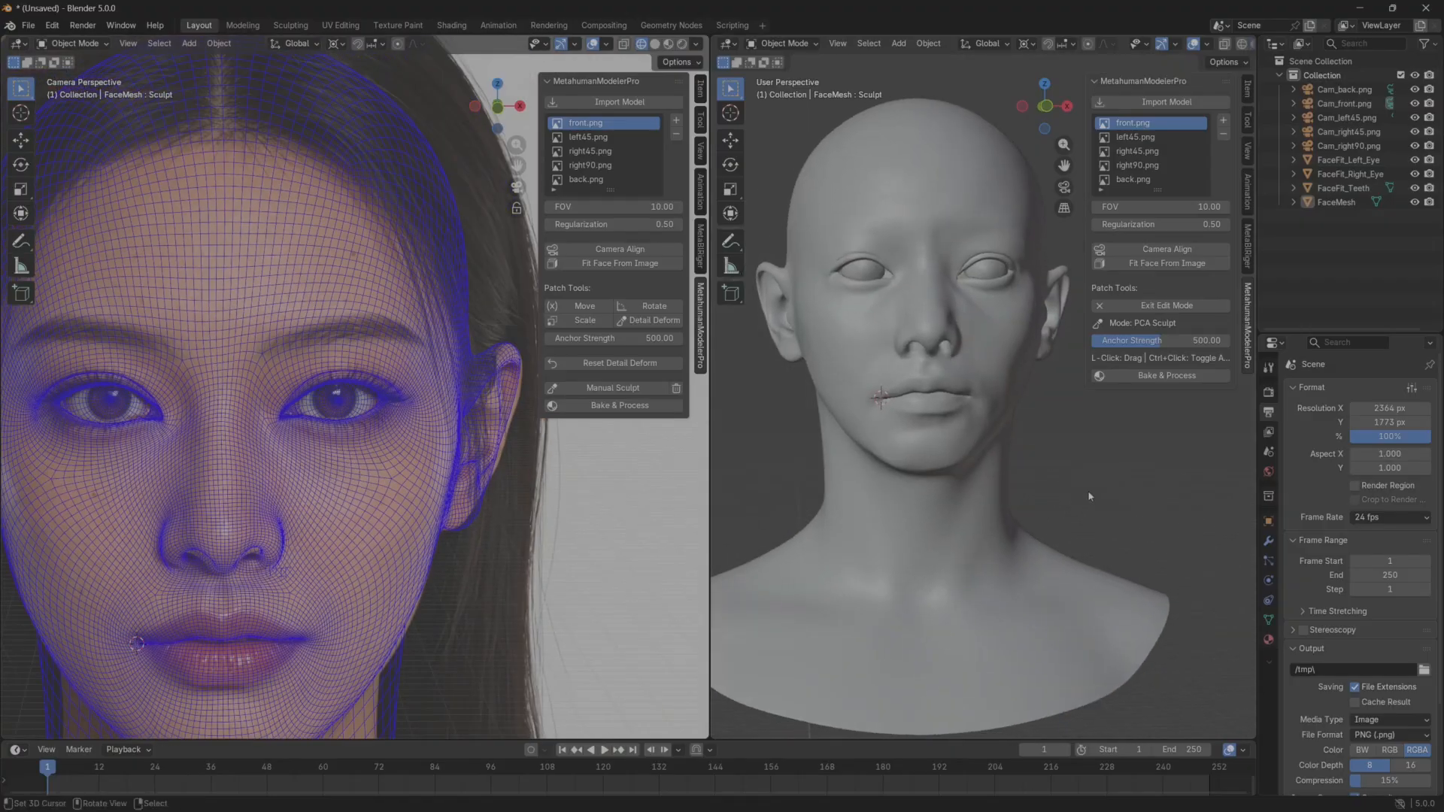
scroll(1004, 526, "up", 3)
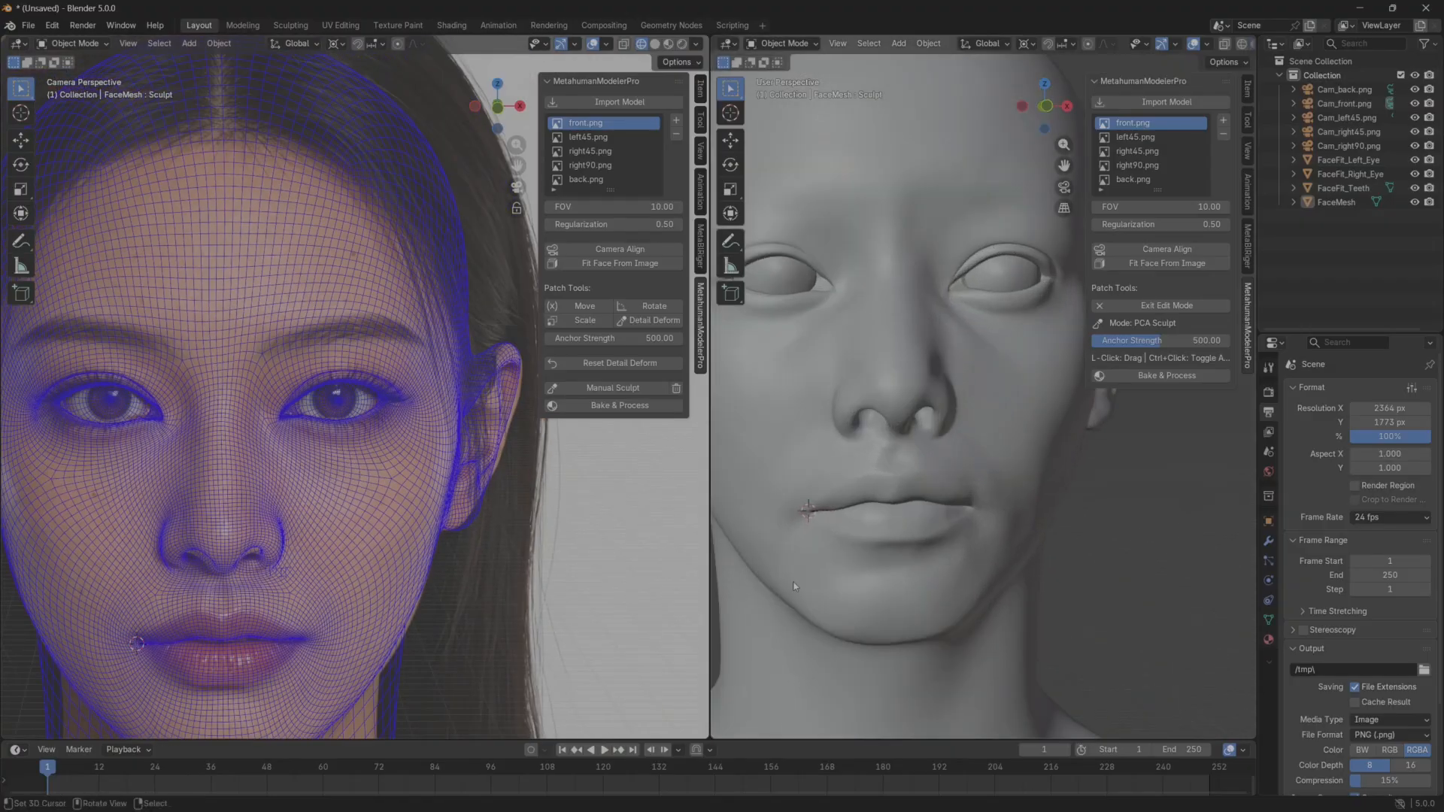
key("Escape")
scroll(1090, 557, "down", 3)
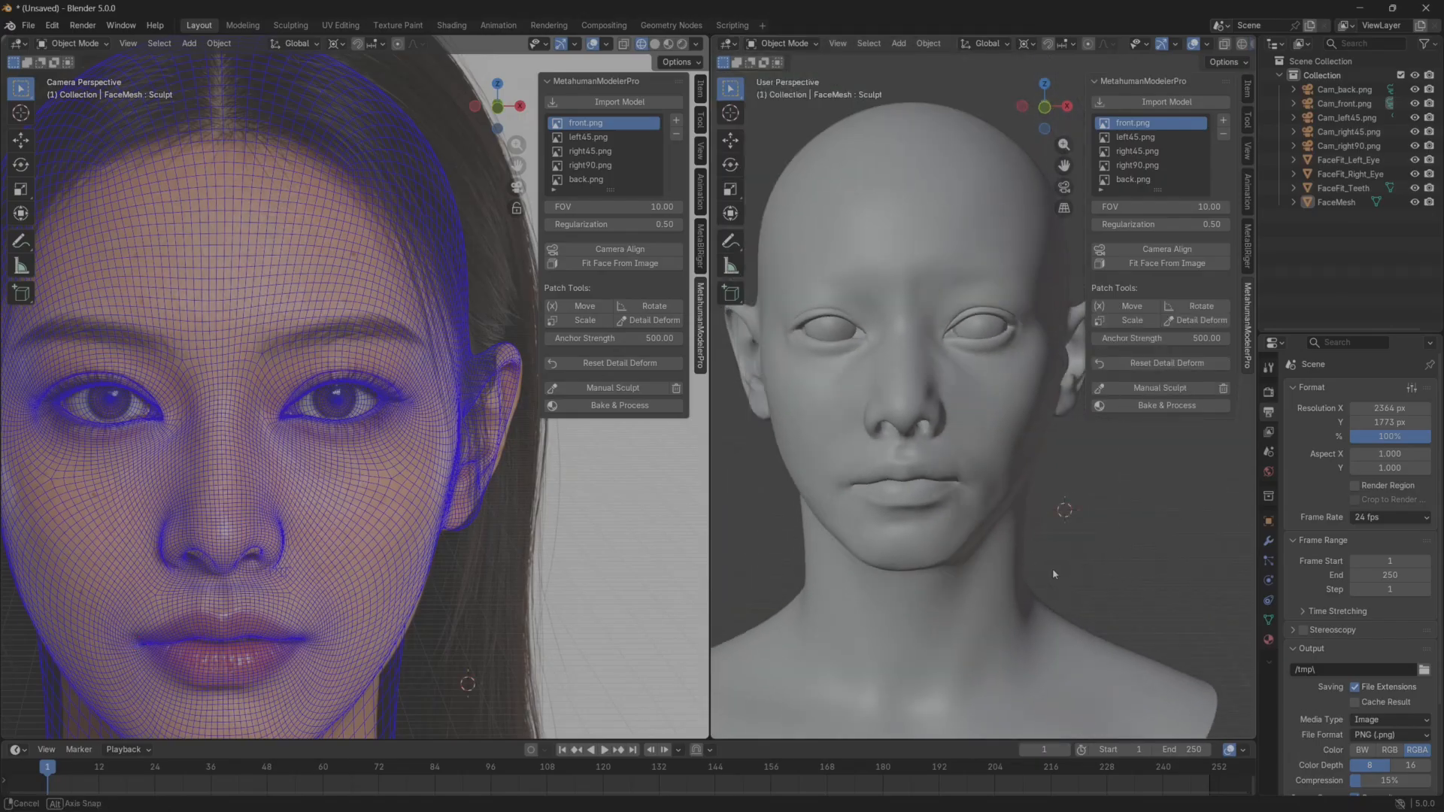
scroll(251, 527, "up", 8)
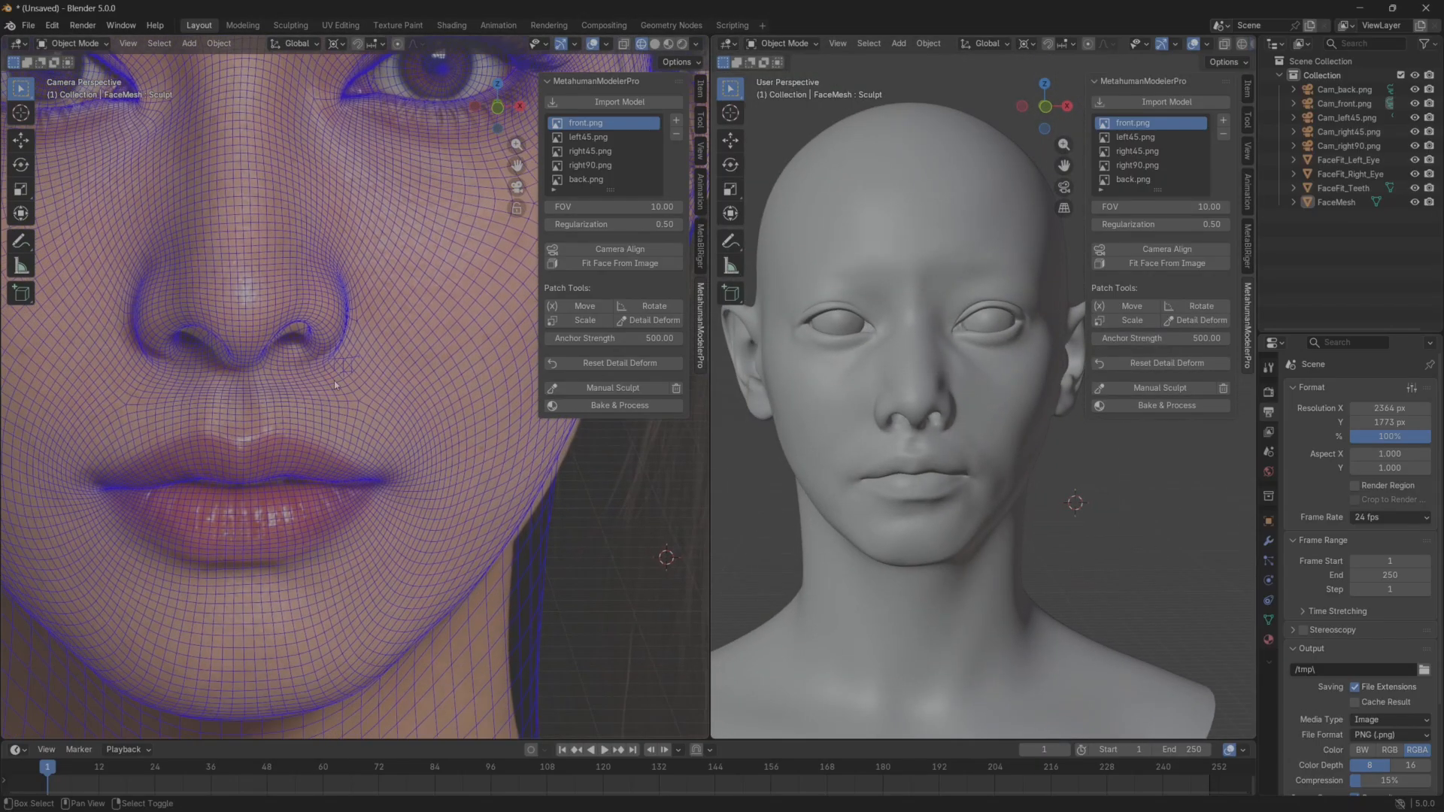
middle_click_drag(246, 511, 313, 448, "shift")
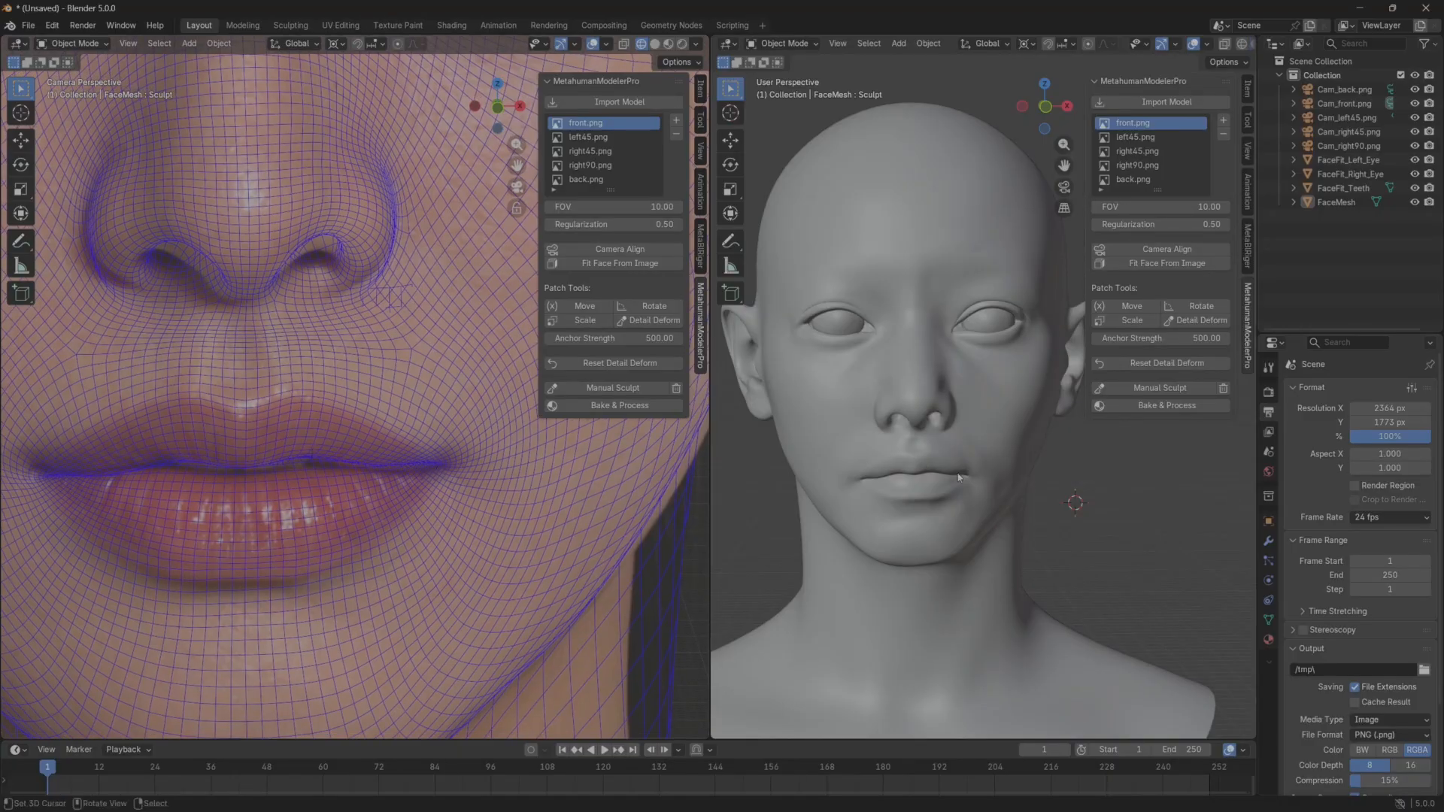
Manually sculpt the lip line and both mouth corners with the Elastic Grab brush to follow the front reference, and leave sculpting.
left_click(1161, 387)
scroll(980, 473, "up", 10)
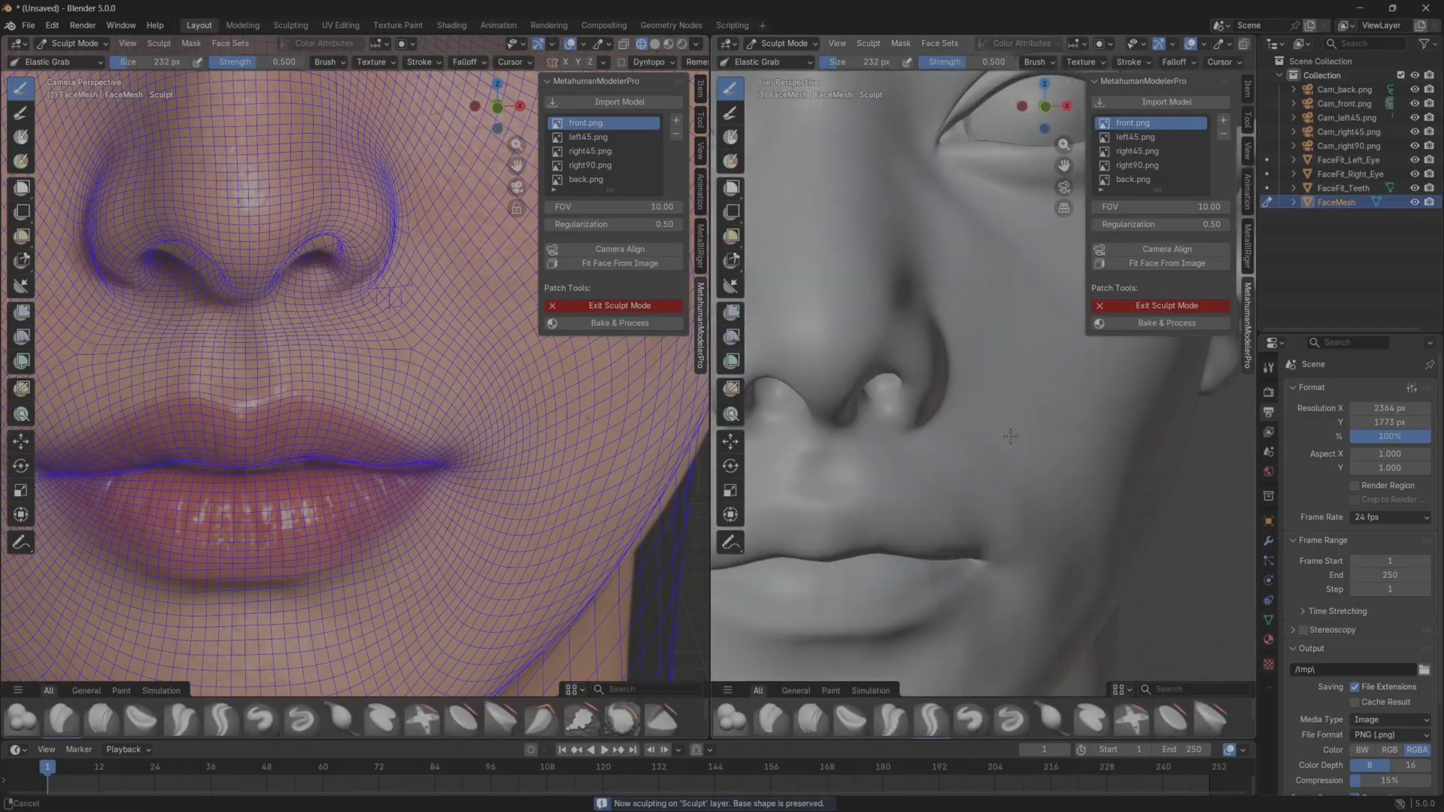
left_click_drag(440, 477, 419, 483)
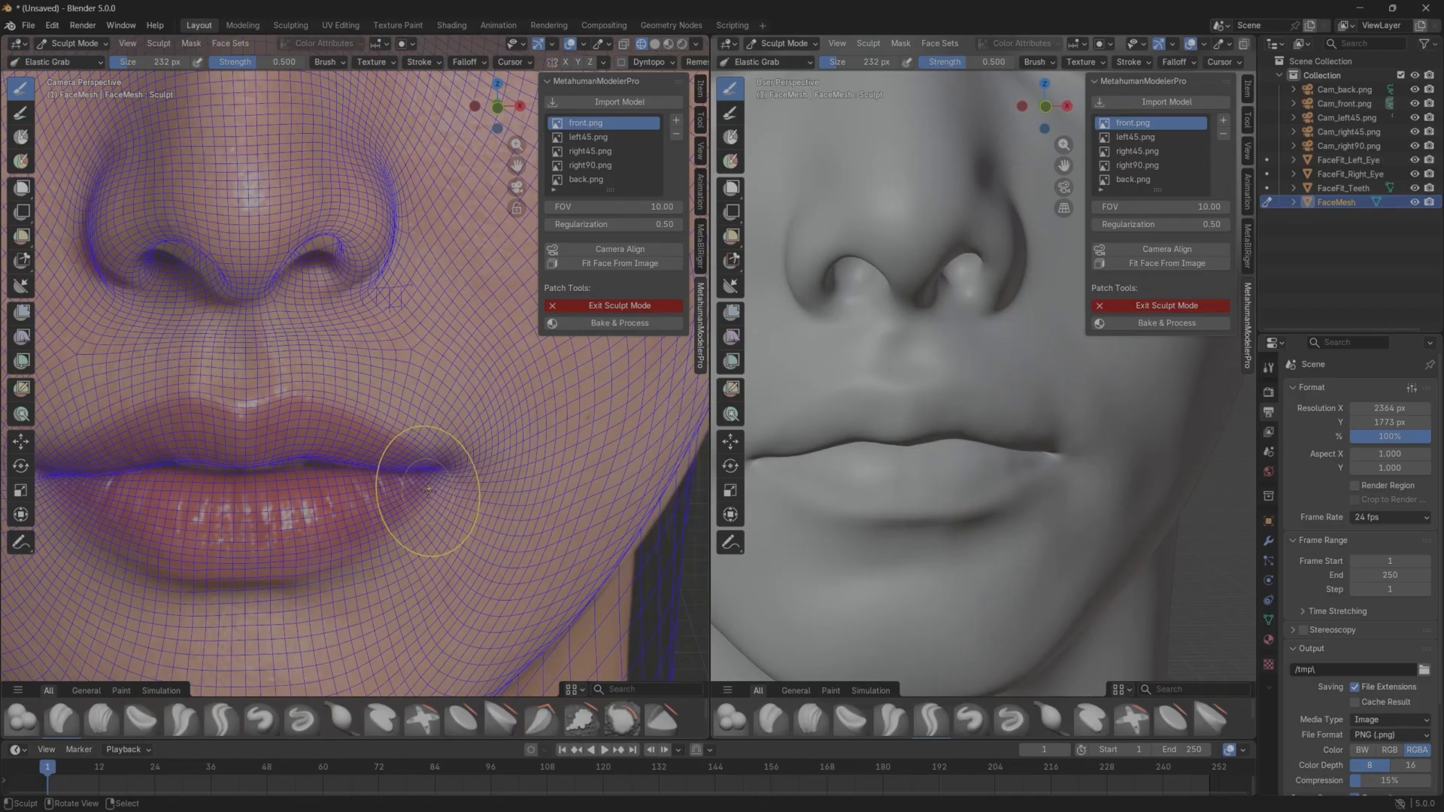
left_click_drag(249, 458, 348, 466)
left_click_drag(98, 463, 89, 462)
scroll(1083, 463, "down", 5)
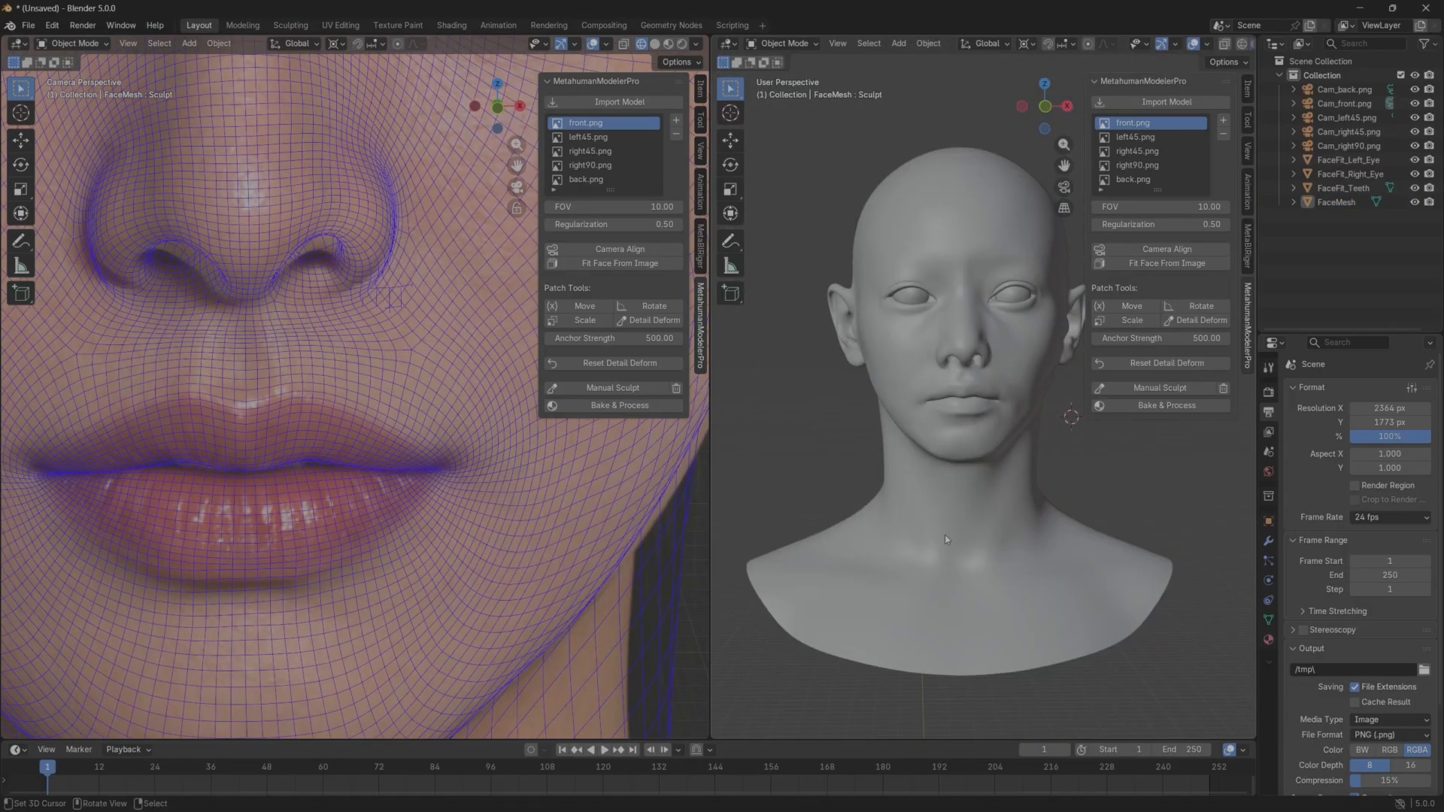
Run Bake & Process to project the reference image onto the head, and inspect the textured face from the front and side.
scroll(945, 535, "up", 2)
scroll(463, 516, "down", 3)
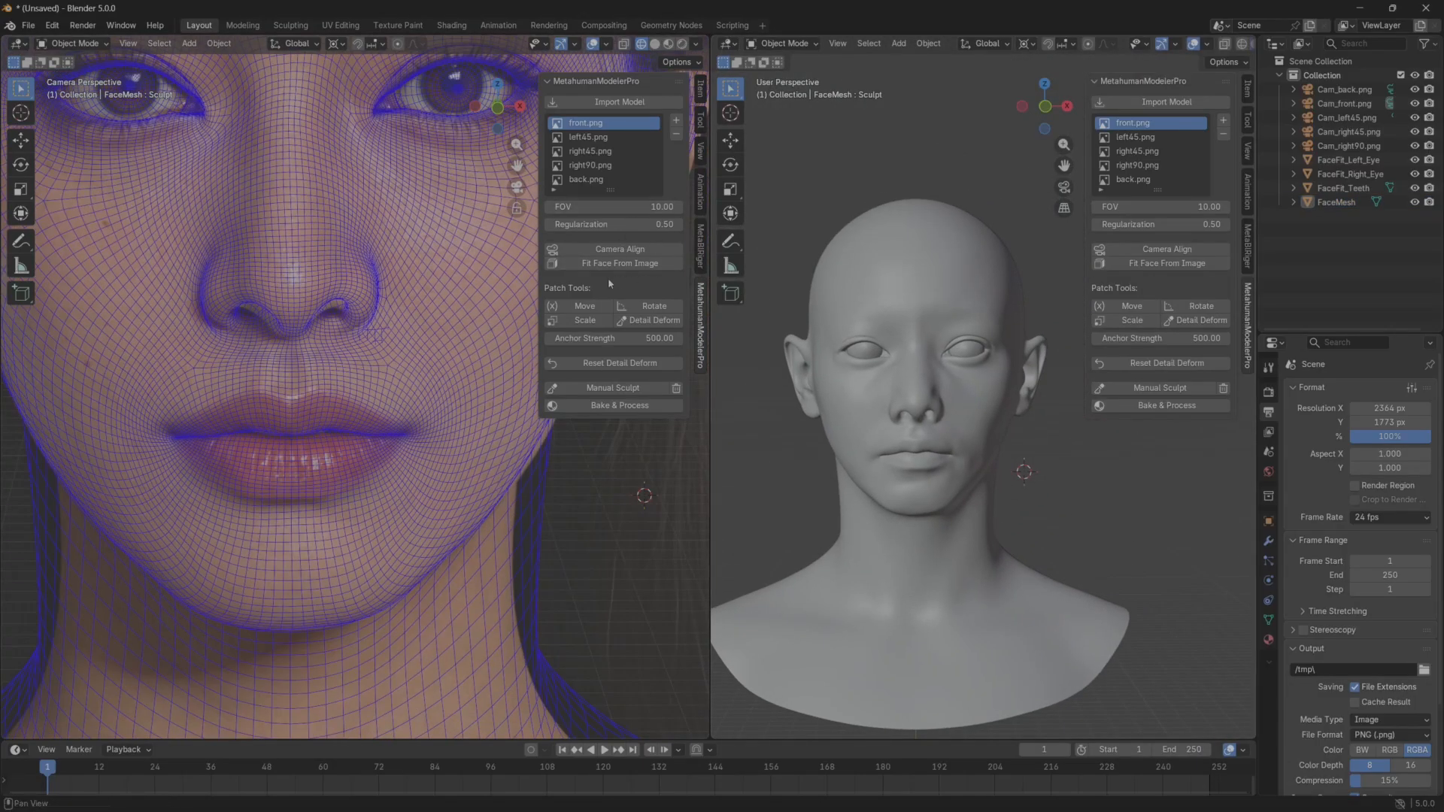
left_click(608, 406)
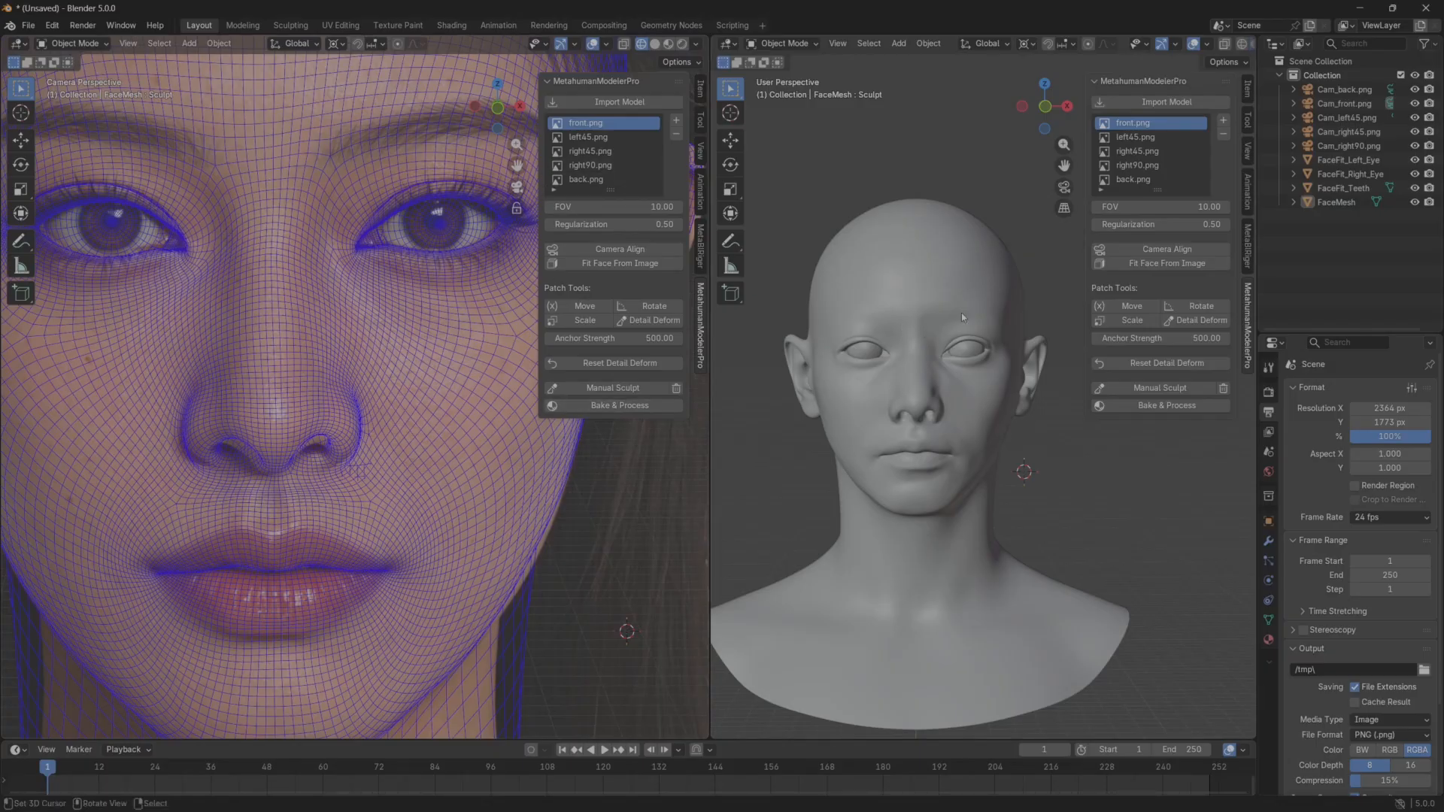
left_click(622, 406)
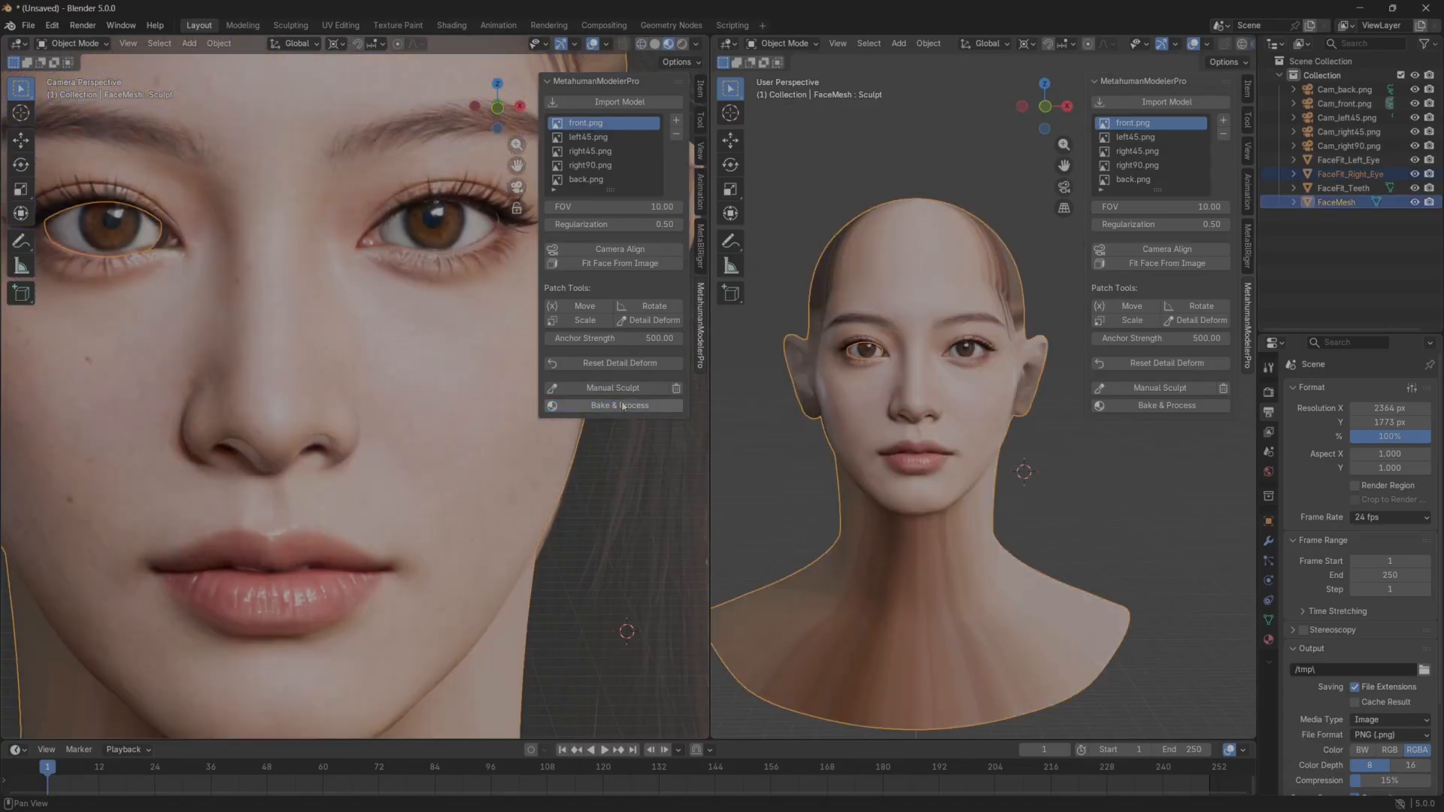
scroll(1086, 485, "up", 4)
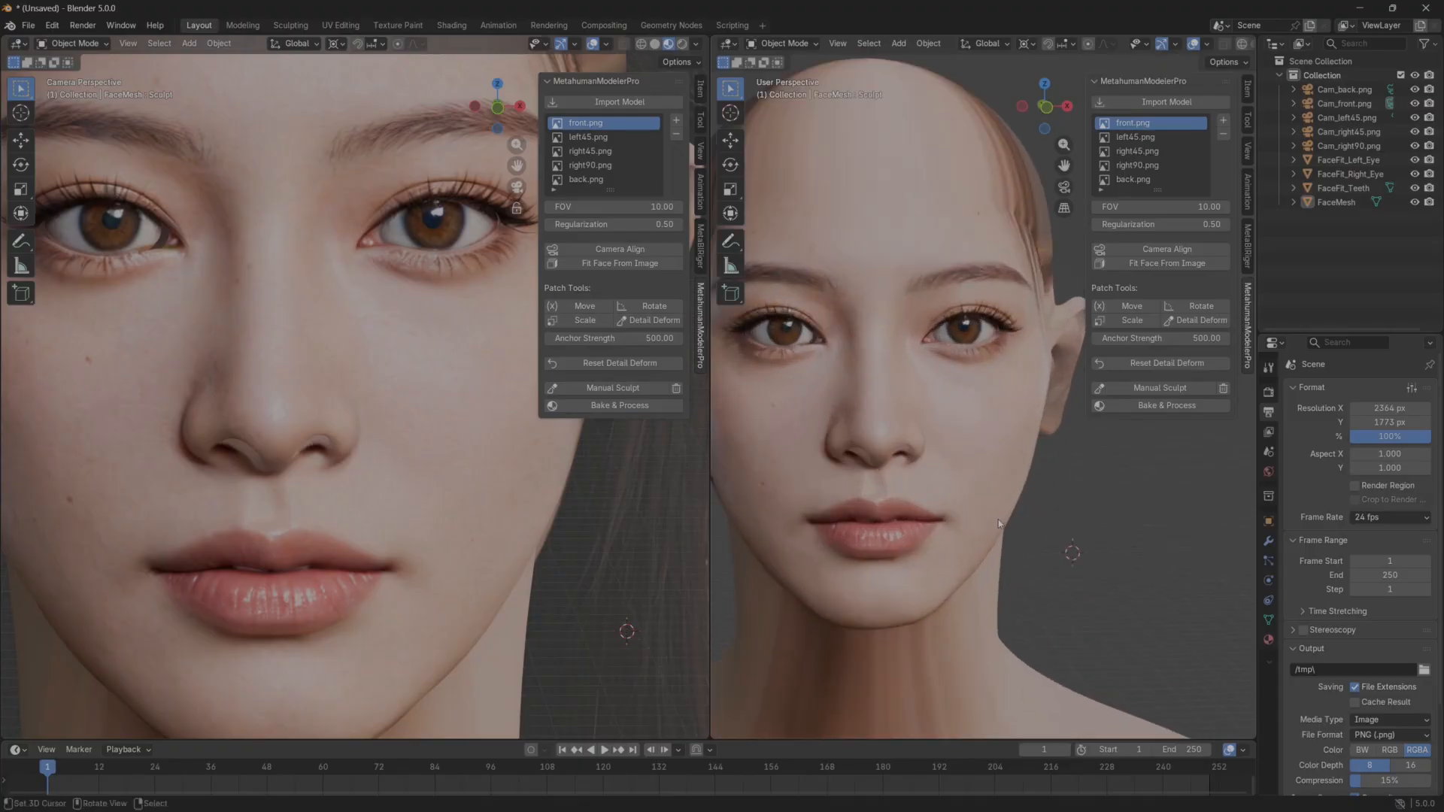
middle_click_drag(1053, 496, 864, 506)
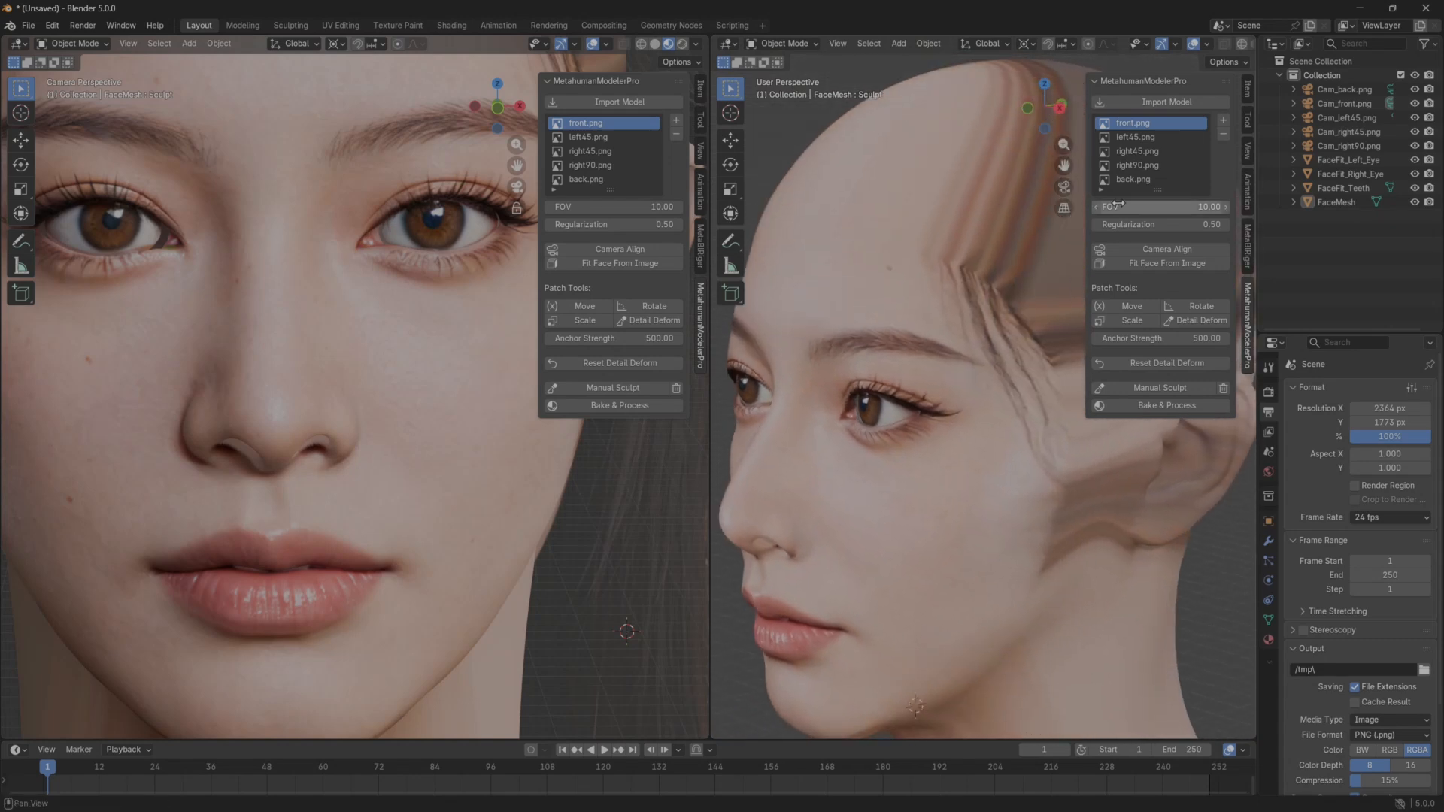
Widen the user-perspective viewport at both borders and select FaceMesh to view the whole textured head.
left_click_drag(1251, 67, 1333, 68)
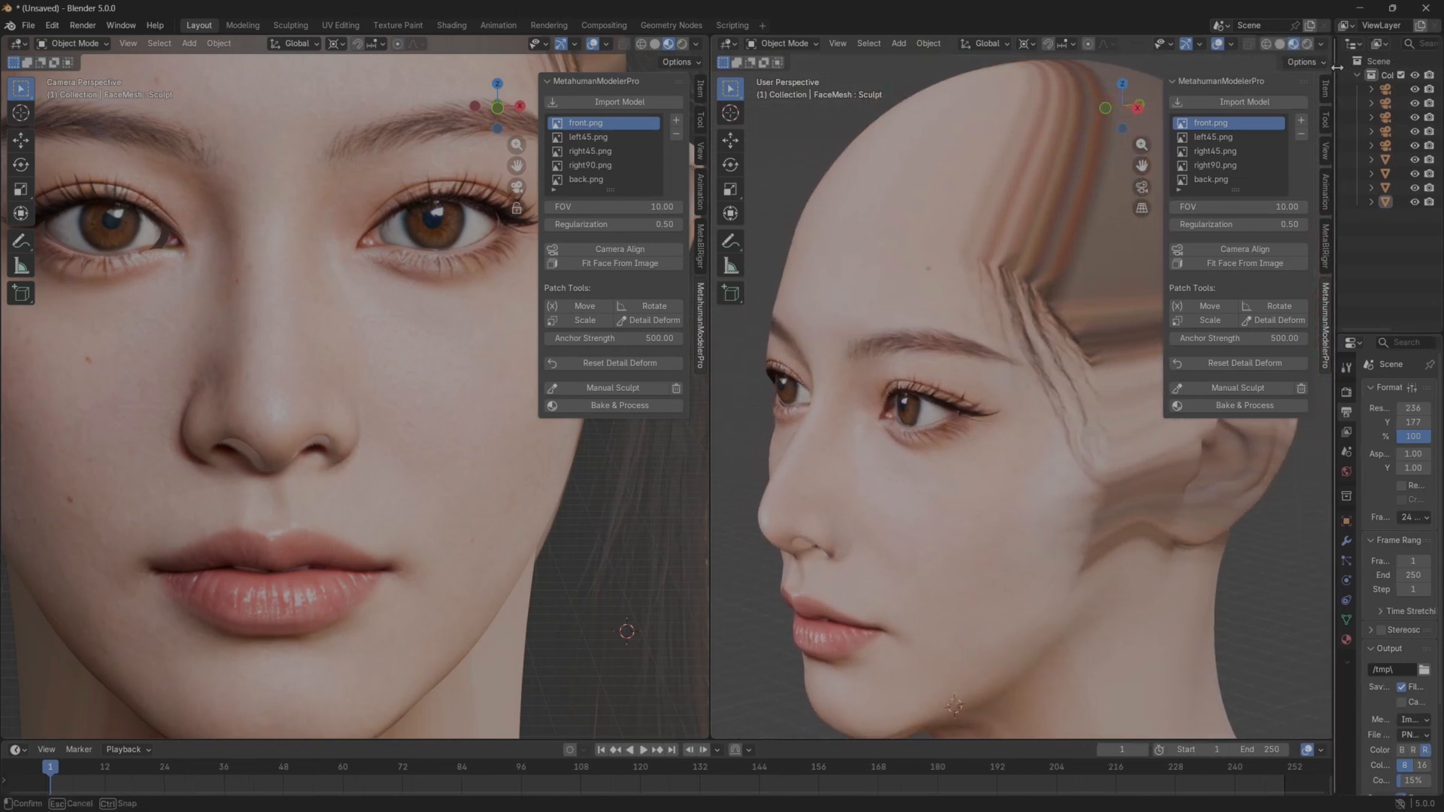
left_click(809, 243)
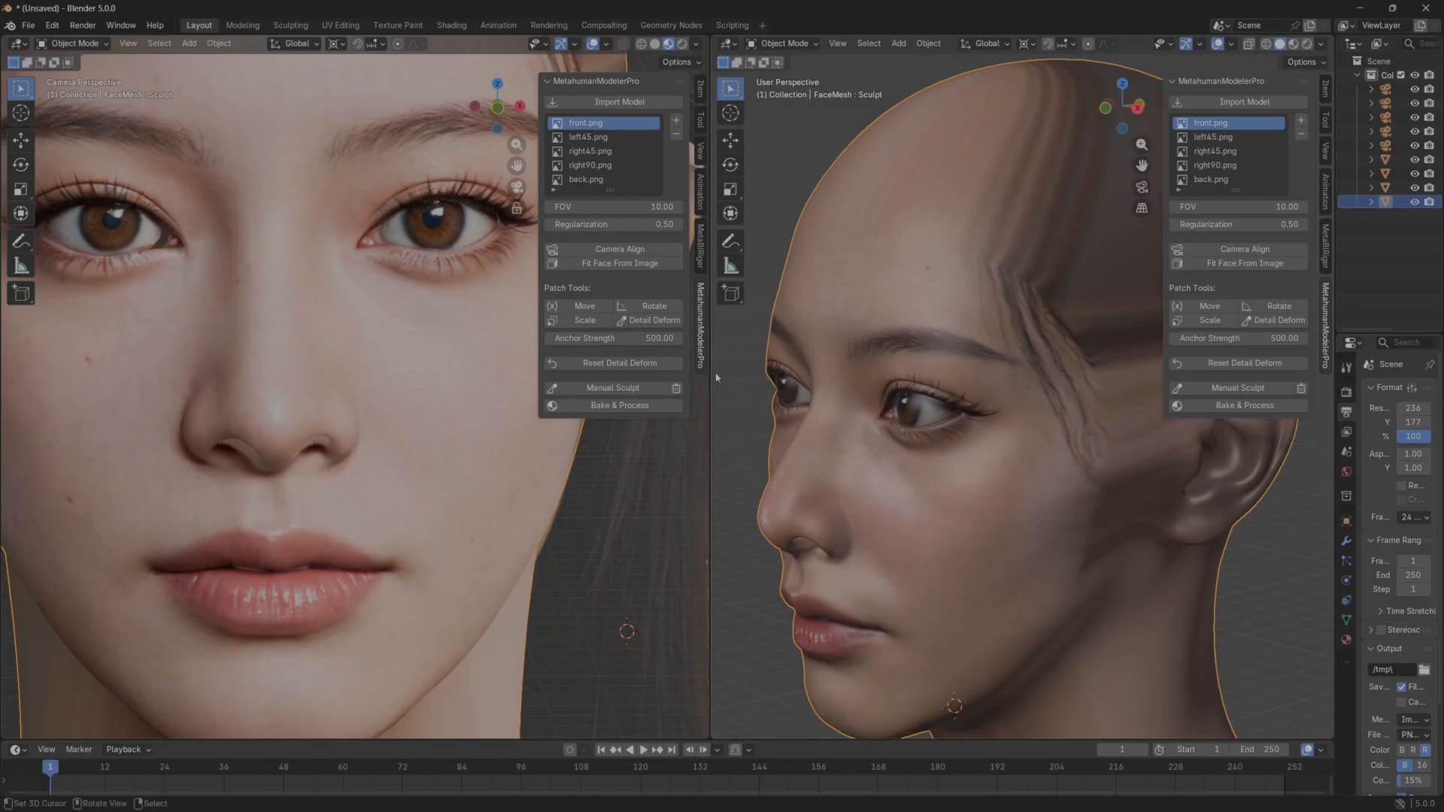
left_click_drag(709, 368, 595, 369)
scroll(690, 423, "down", 2)
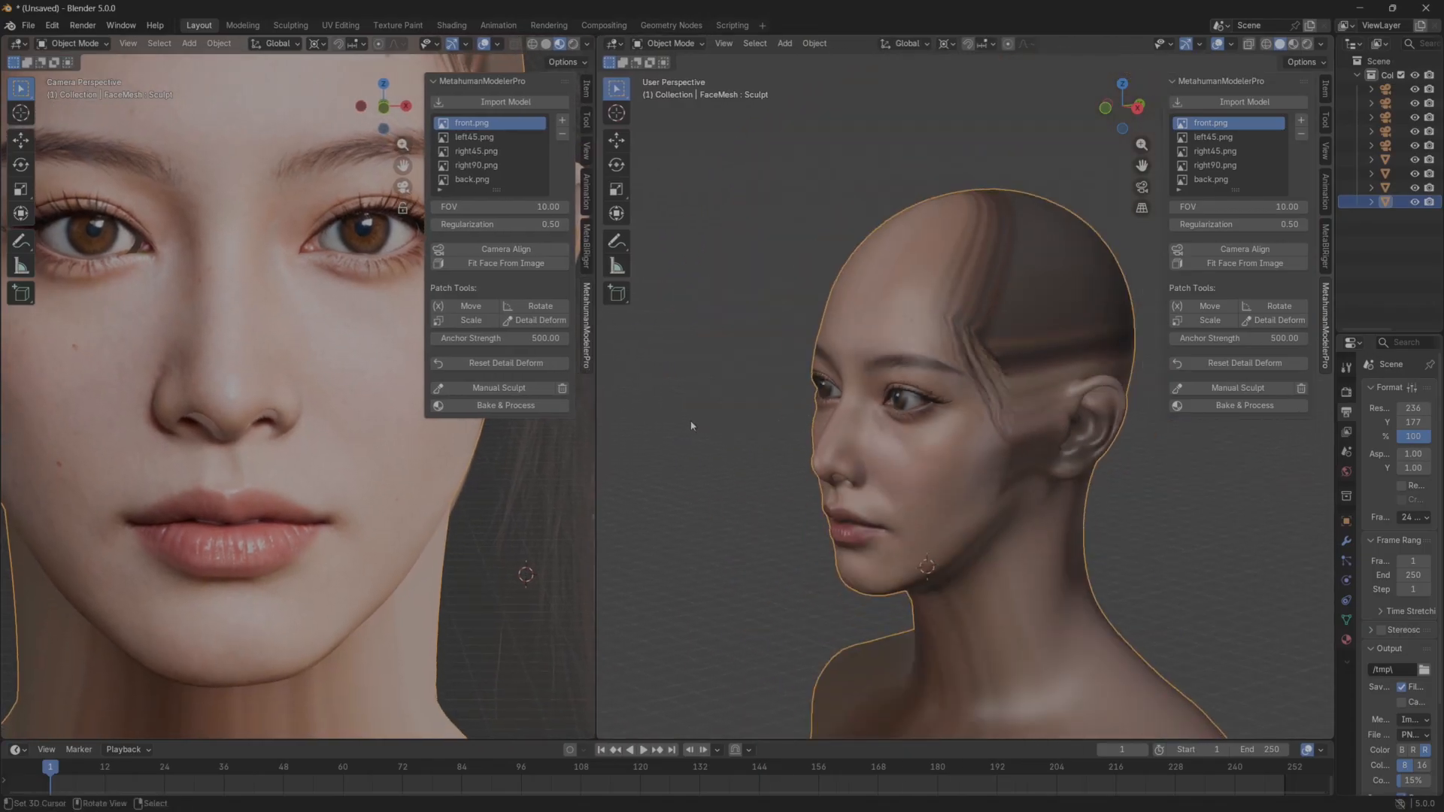
Compare the head's front in Texture and Material object colour in the solid viewport, ending on Texture.
left_click(690, 424)
middle_click_drag(691, 424, 763, 425)
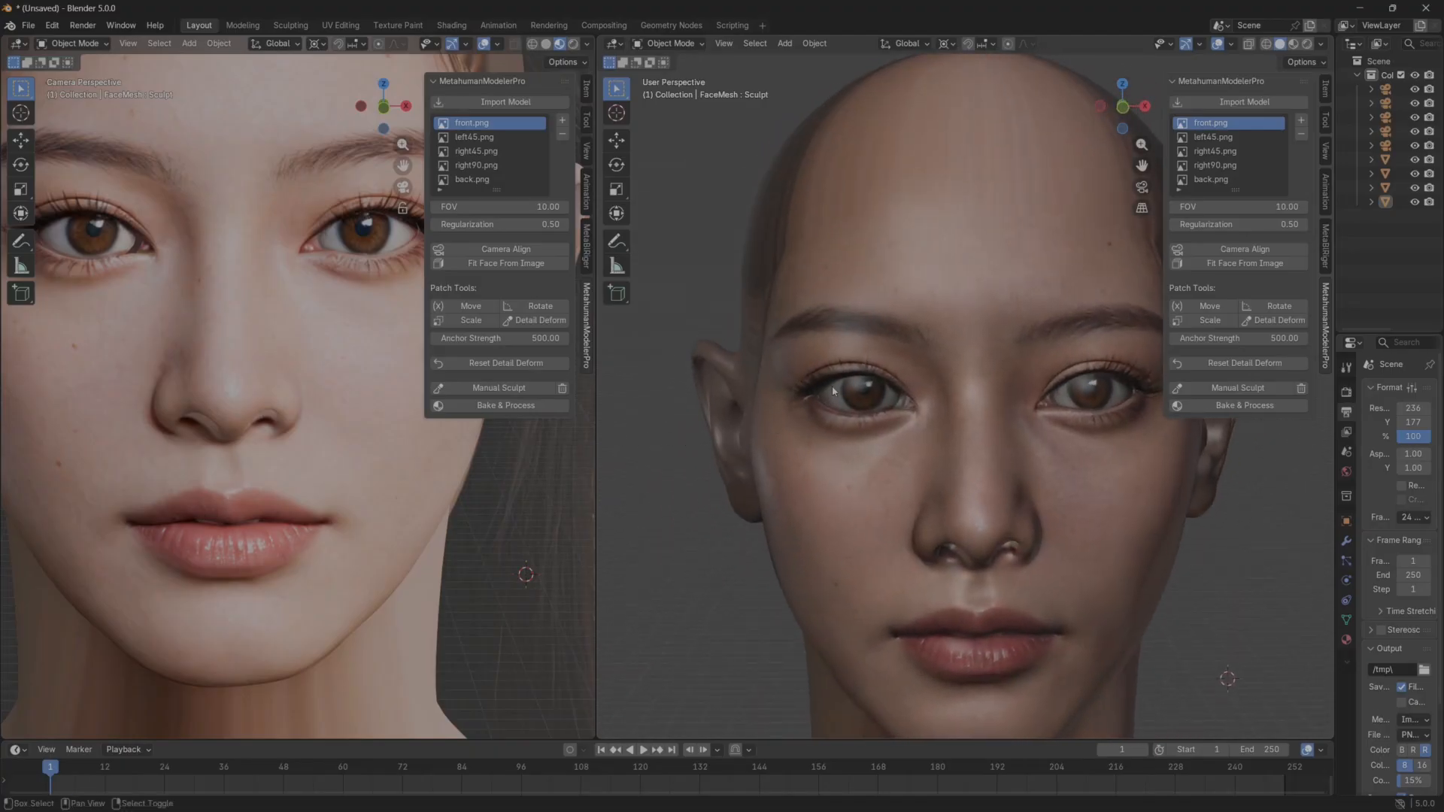
left_click(1321, 44)
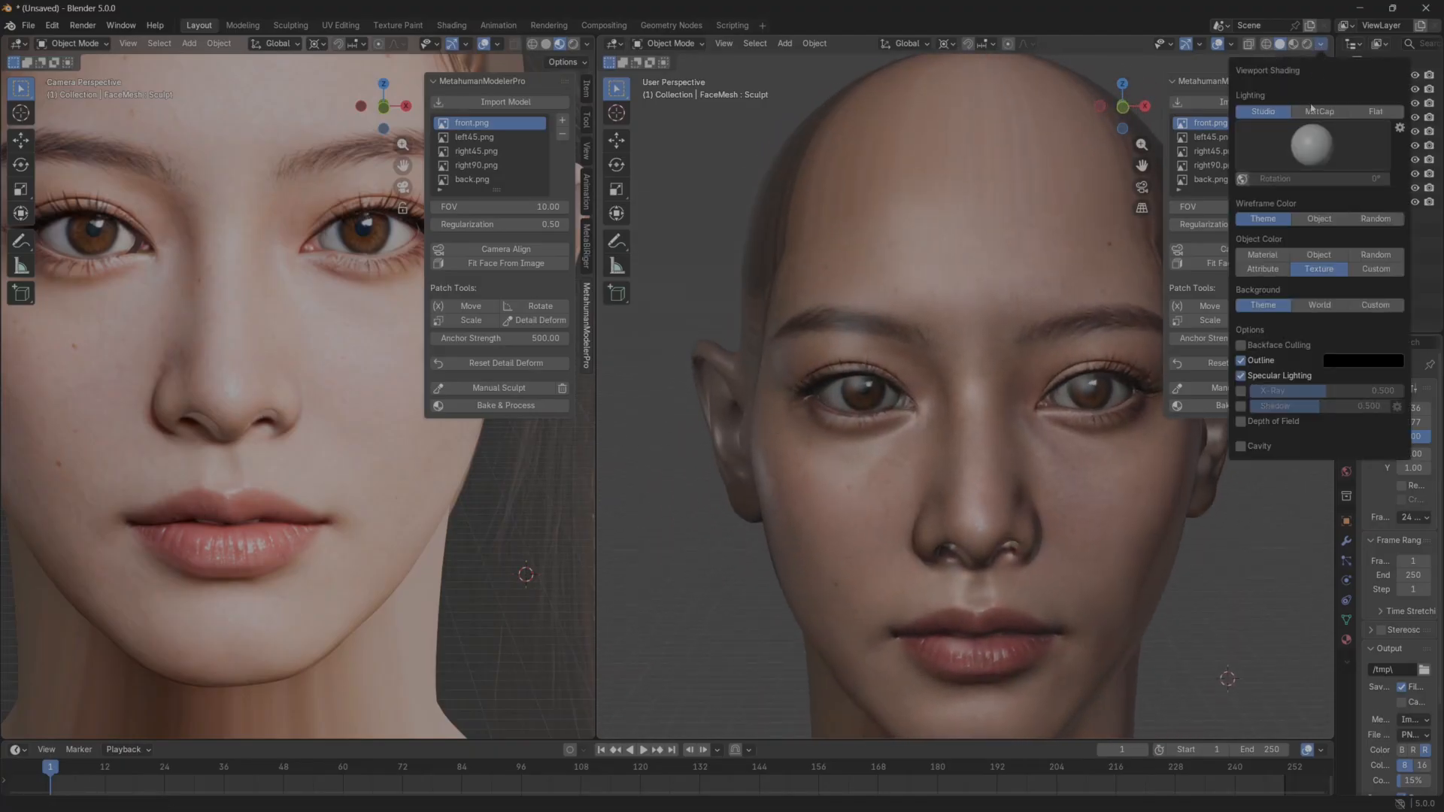
left_click(1319, 255)
left_click(1263, 256)
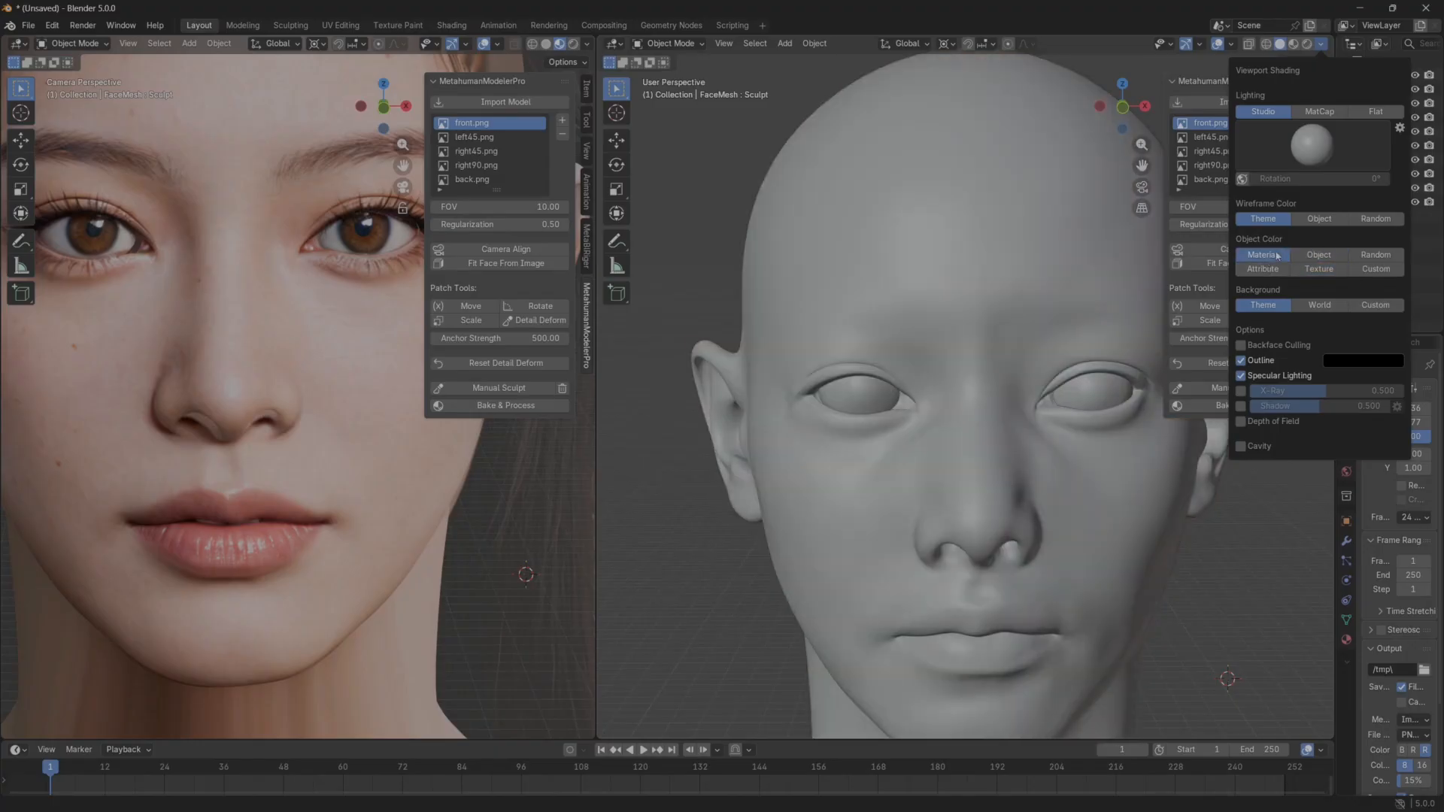
left_click(1316, 256)
left_click(1318, 269)
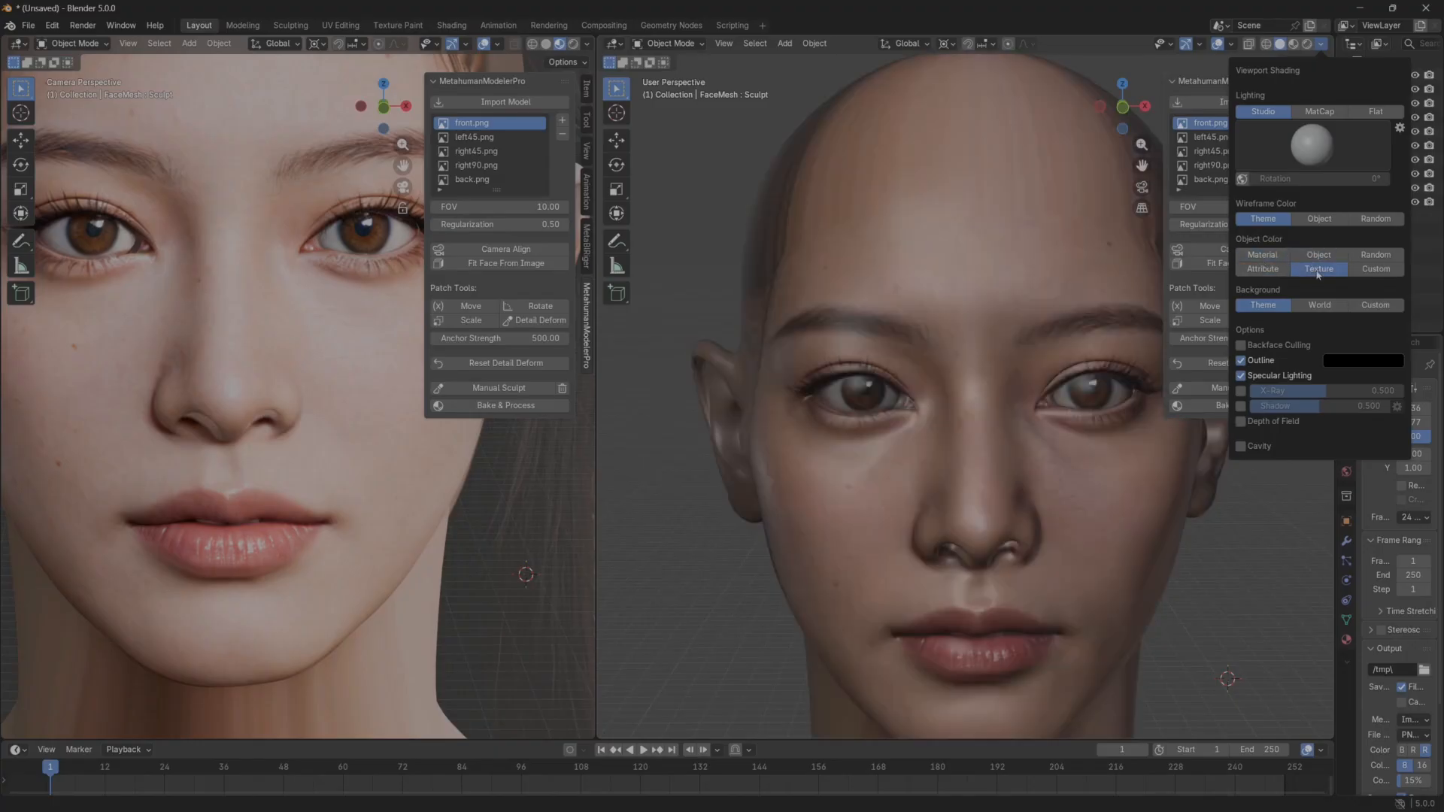
left_click(1318, 256)
left_click(1318, 271)
left_click(1318, 256)
left_click(1320, 269)
mouse_move(877, 433)
middle_mouse_down()
mouse_move(911, 435)
mouse_move(927, 388)
mouse_move(715, 389)
mouse_move(821, 447)
mouse_move(906, 442)
middle_mouse_up()
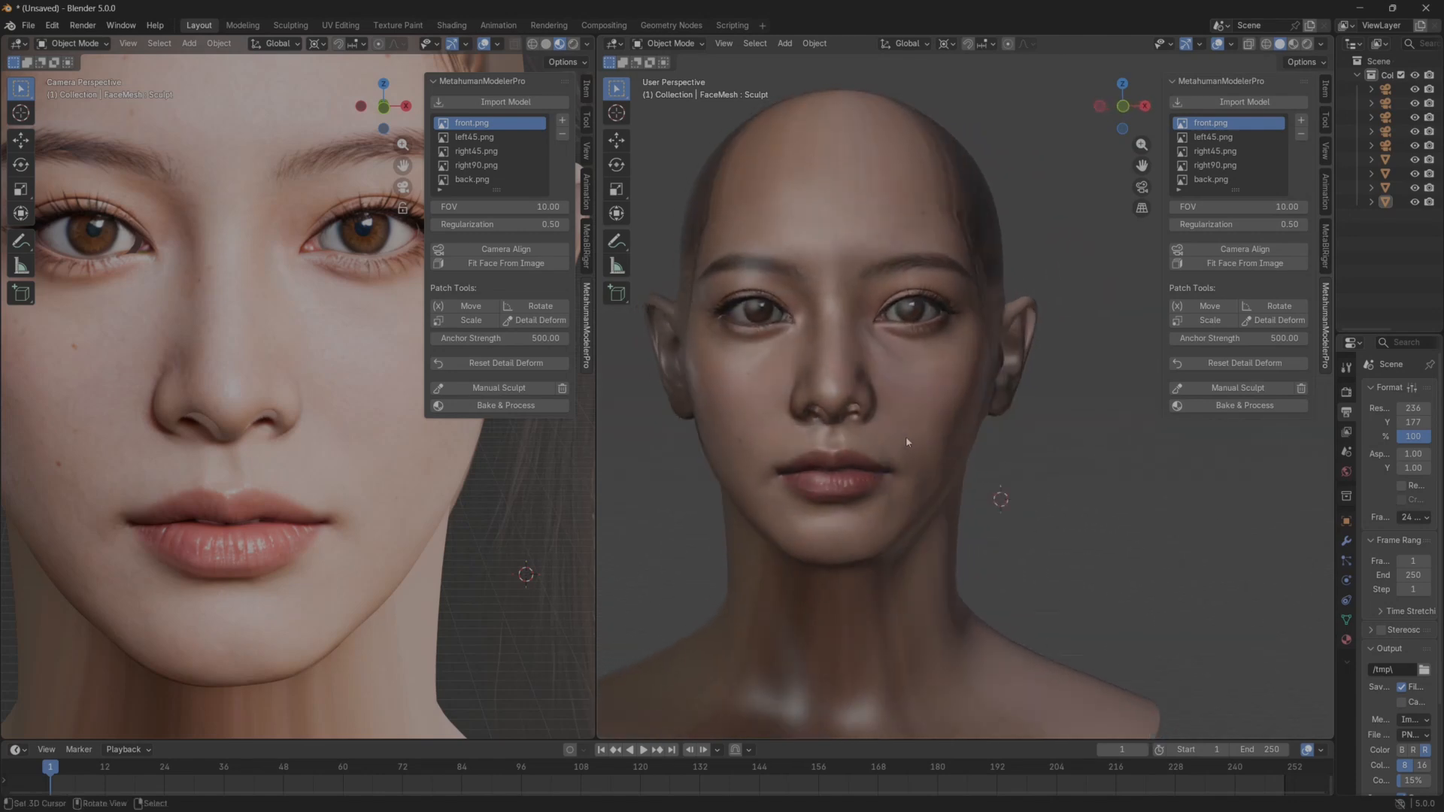
Inspect the baked face texture in the Texture Paint workspace and as FaceFit_Baked_Face_2048.png from the multiviewImges folder in File Explorer, and close the image.
left_click(840, 222)
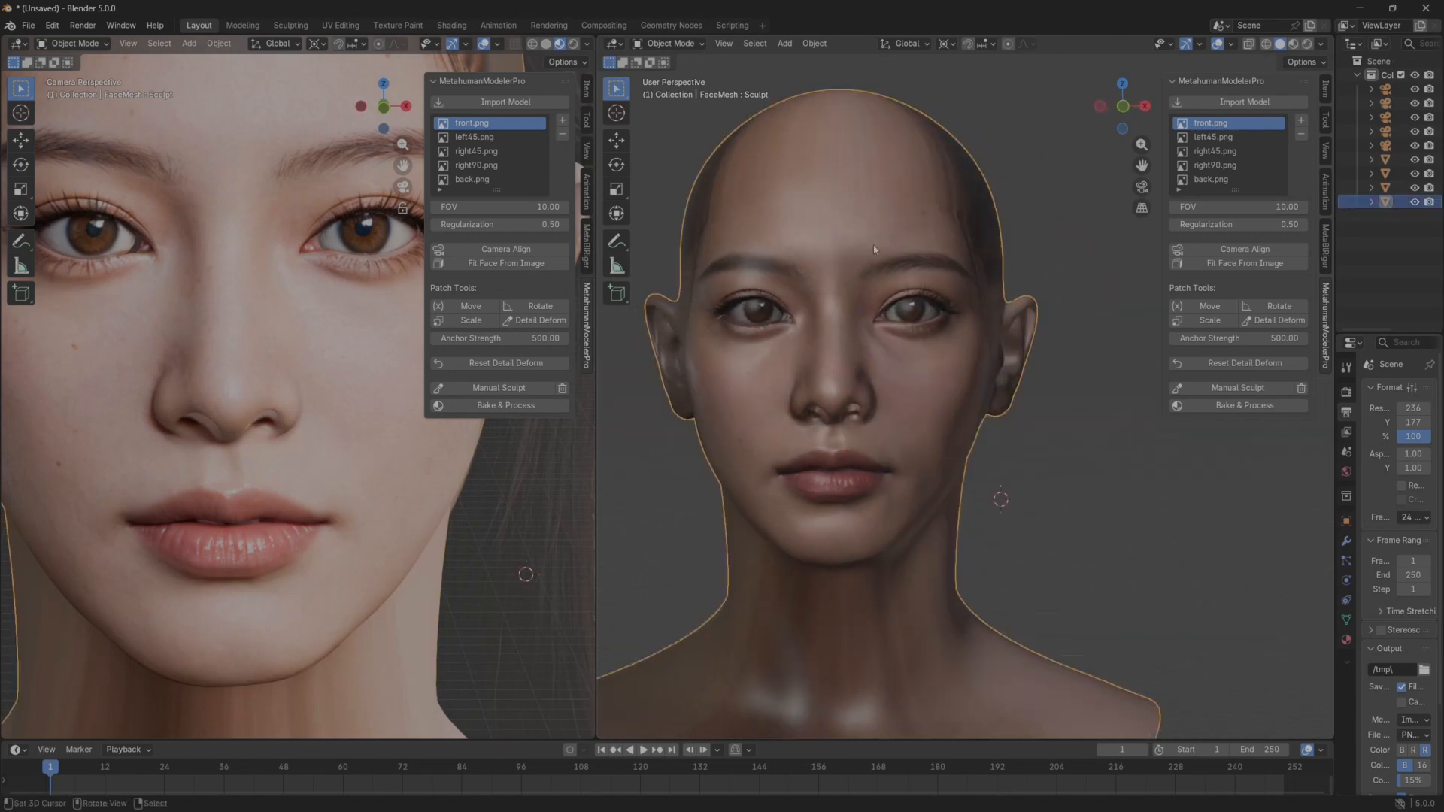
left_click(400, 26)
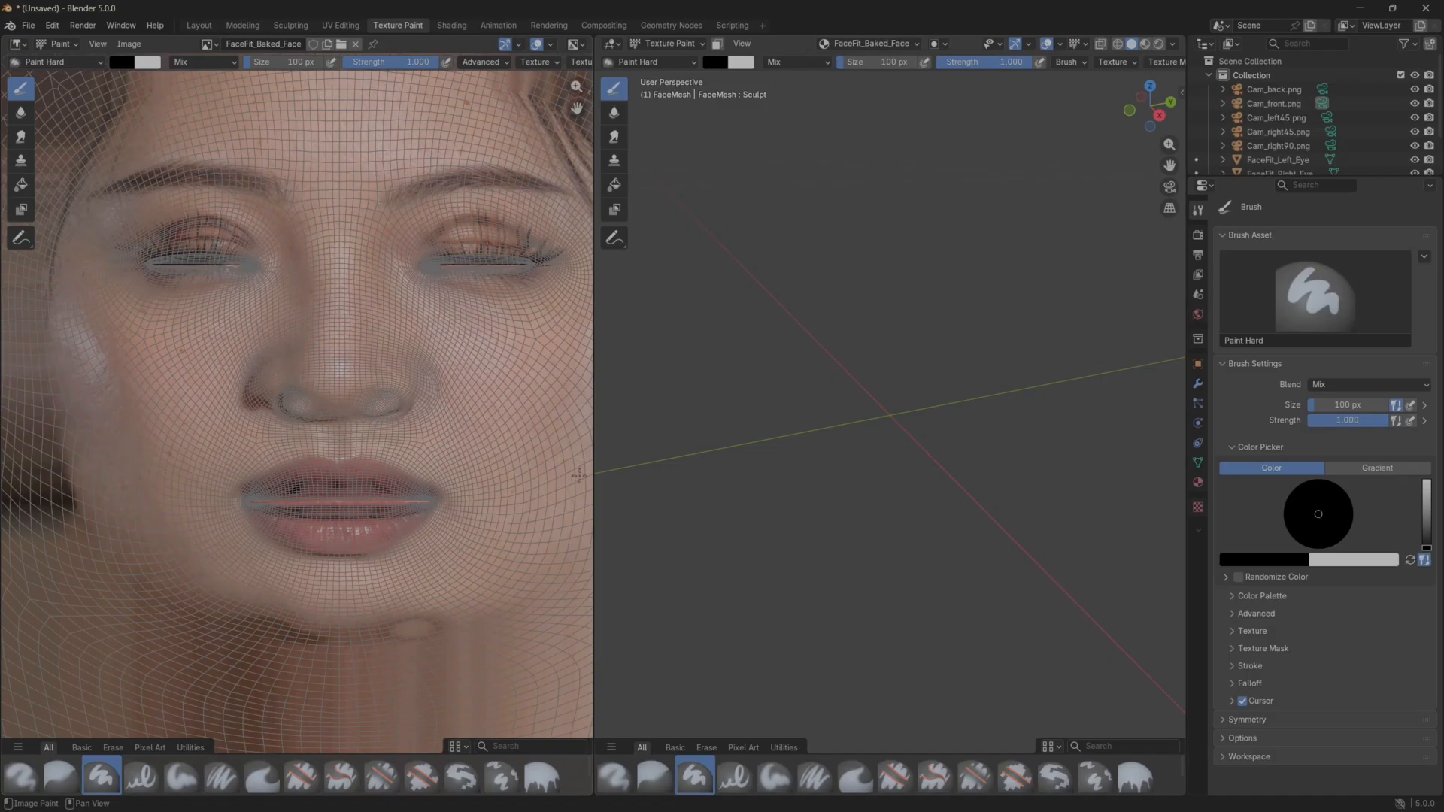
key("super")
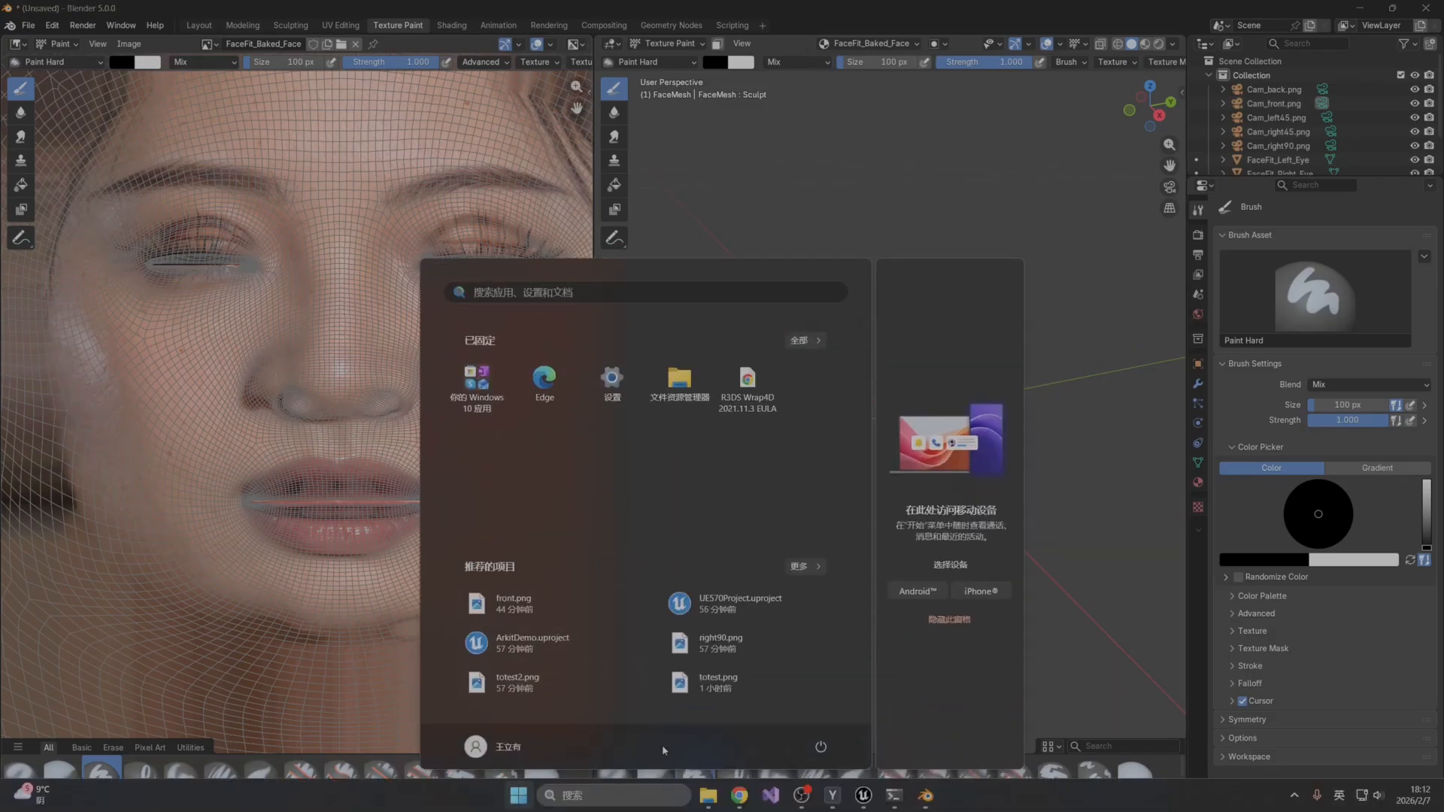
mouse_move(708, 795)
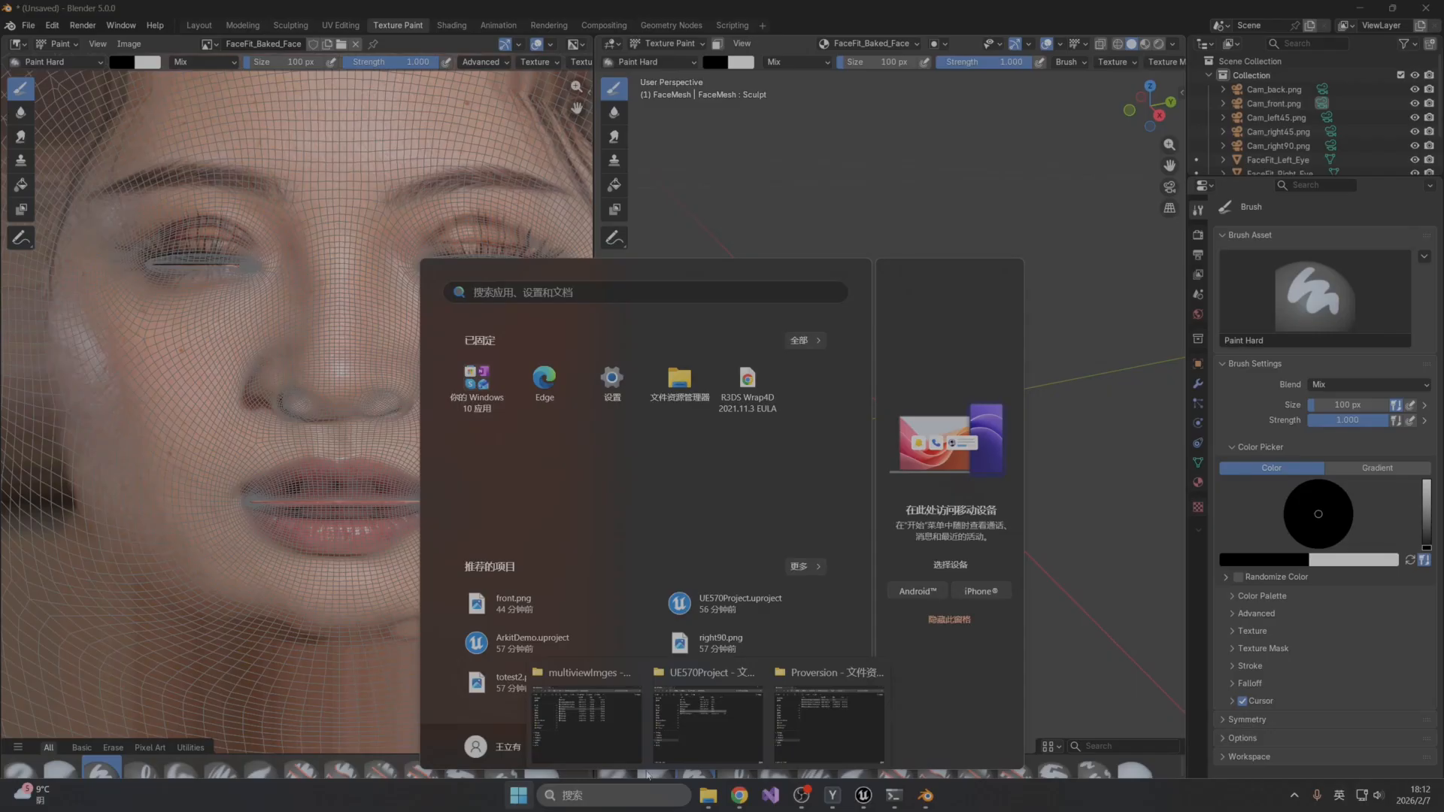
left_click(586, 718)
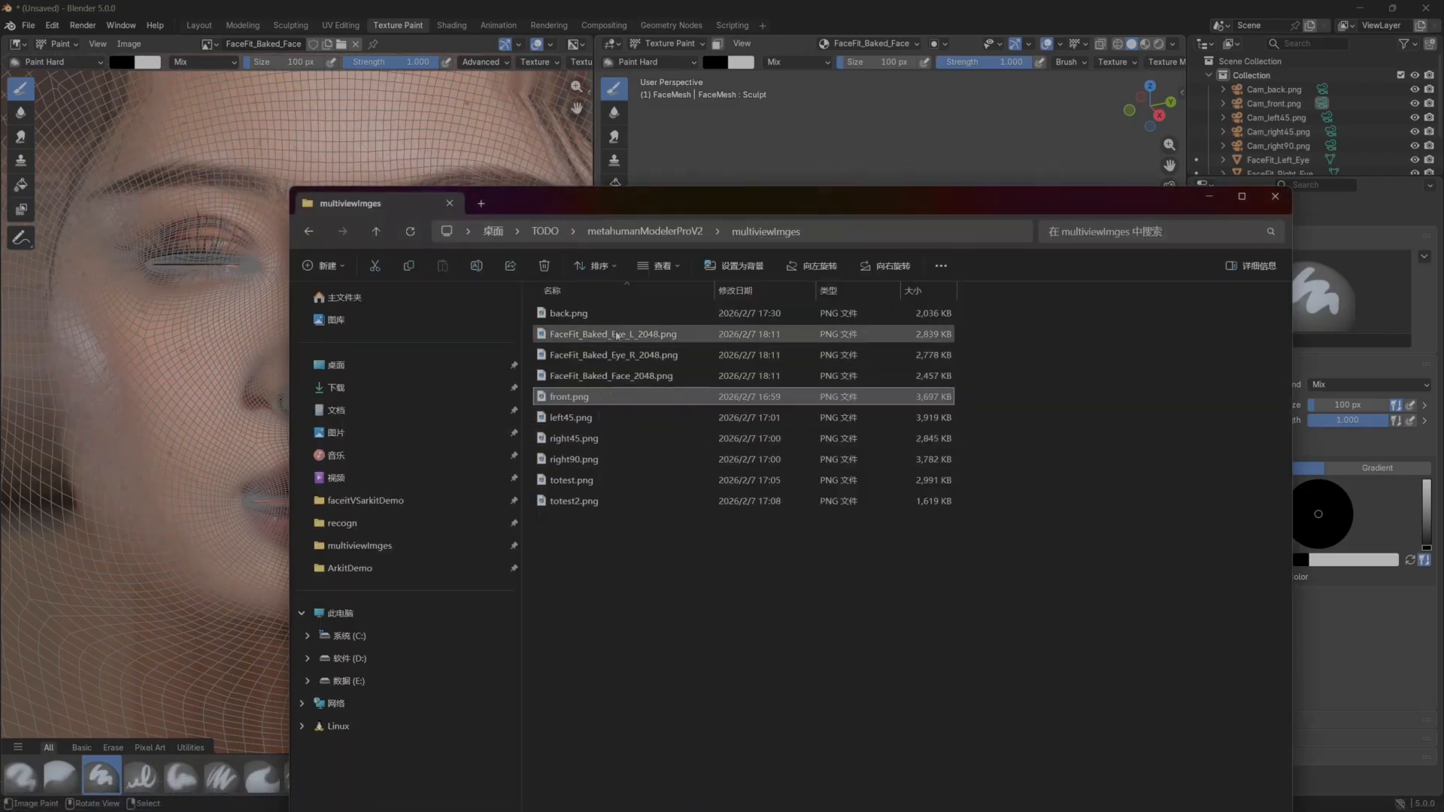
double_click(610, 376)
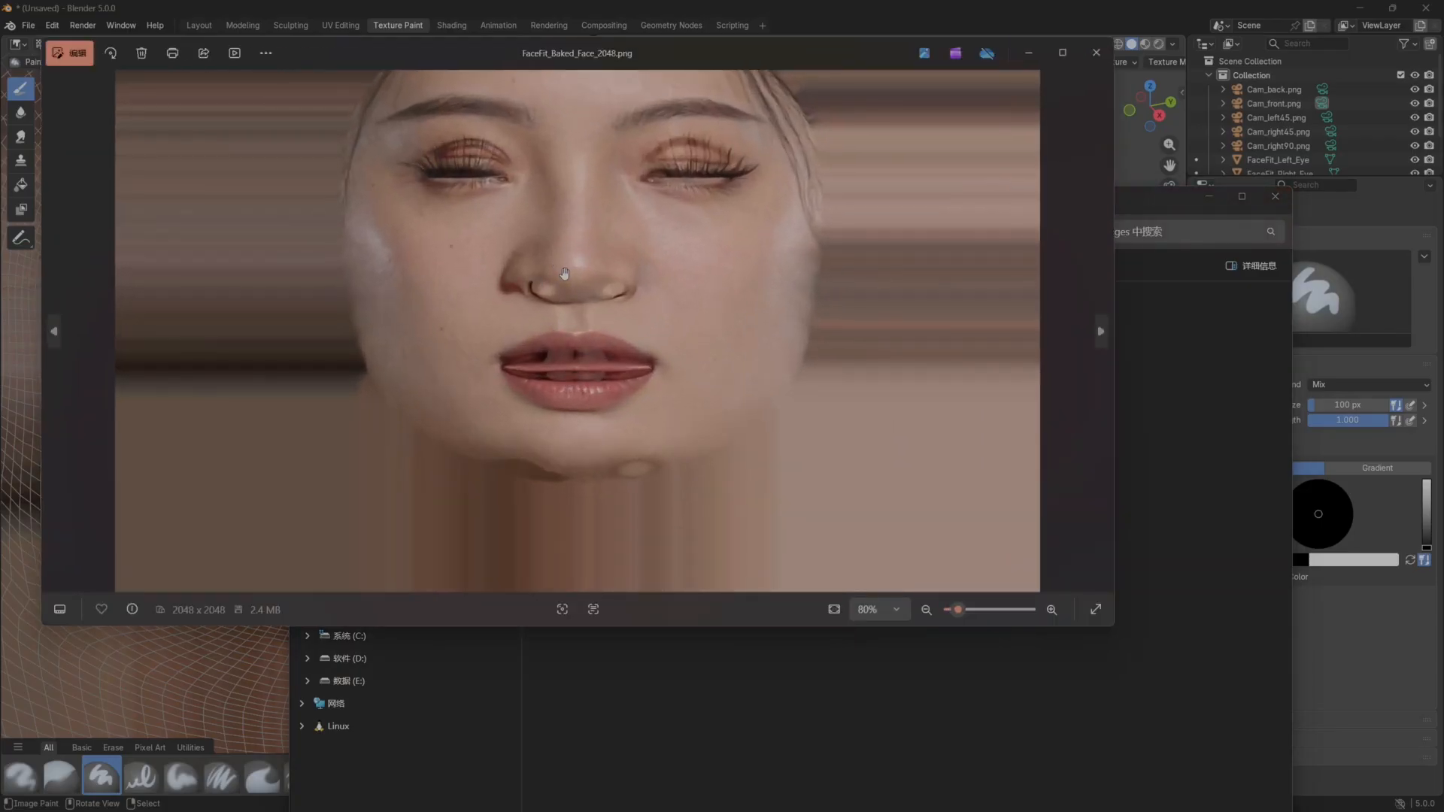
scroll(570, 364, "up", 5)
scroll(614, 422, "down", 5)
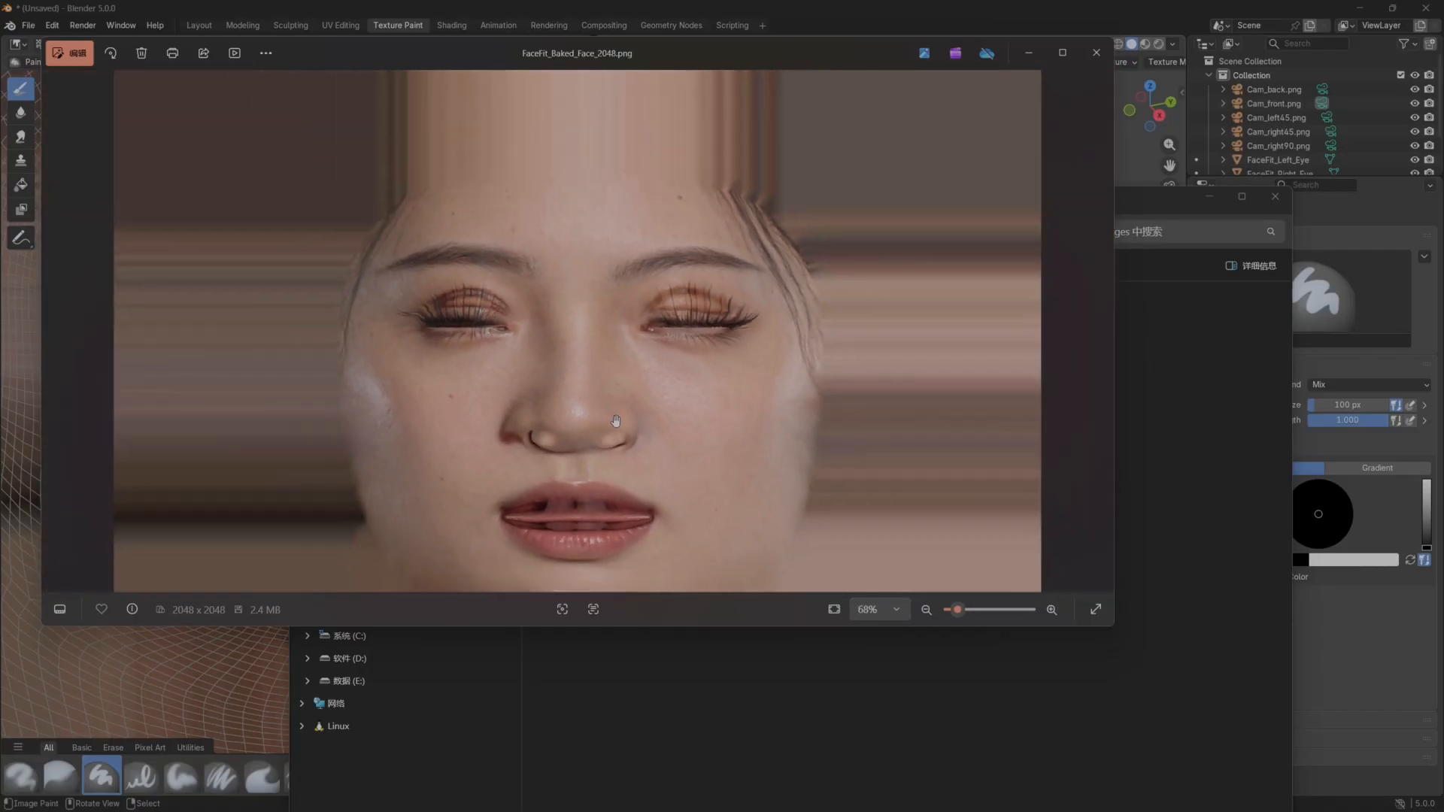
left_click(1096, 52)
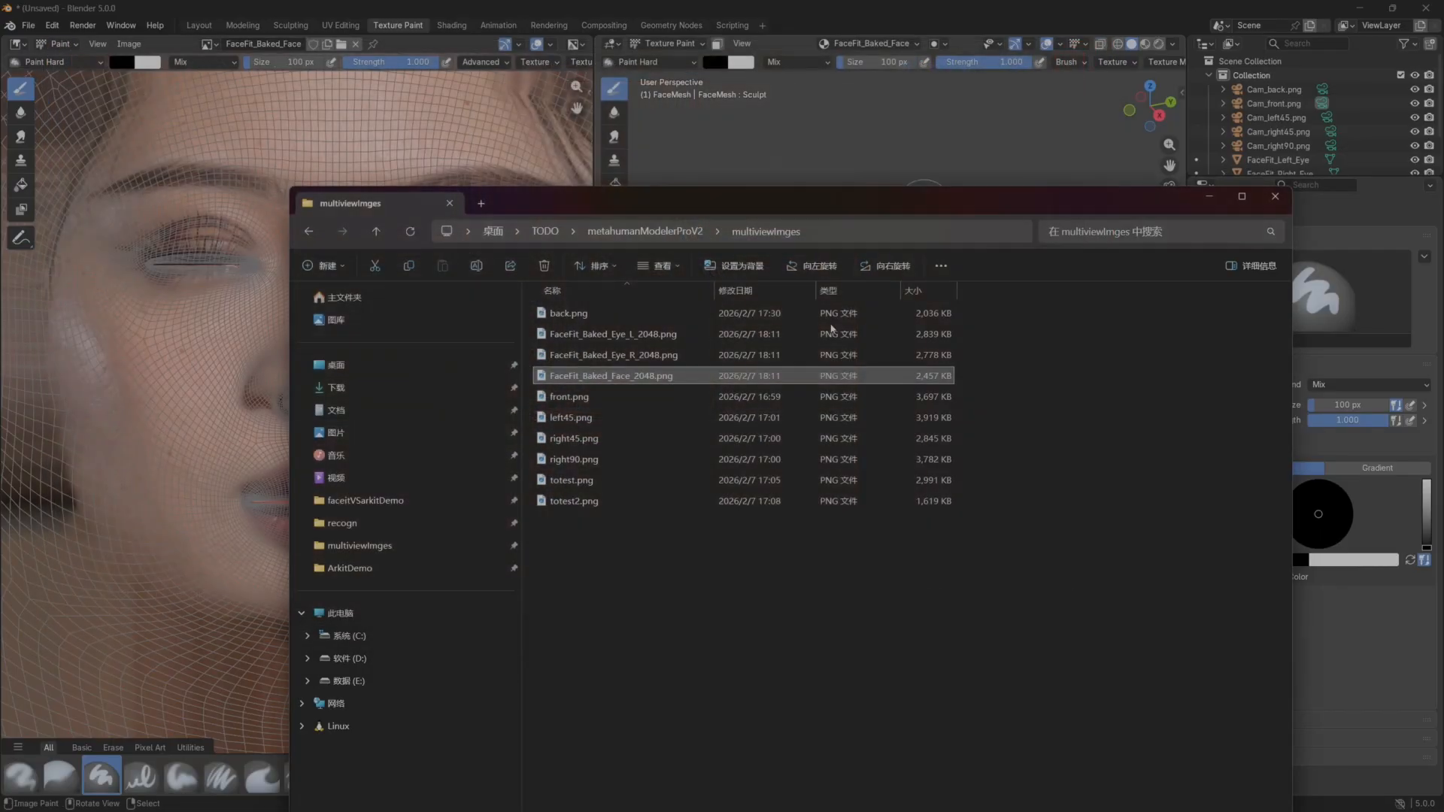
Rename the baked face texture file as FaceFit_Baked_Face_2048_metahumanP.png.
left_click(653, 378)
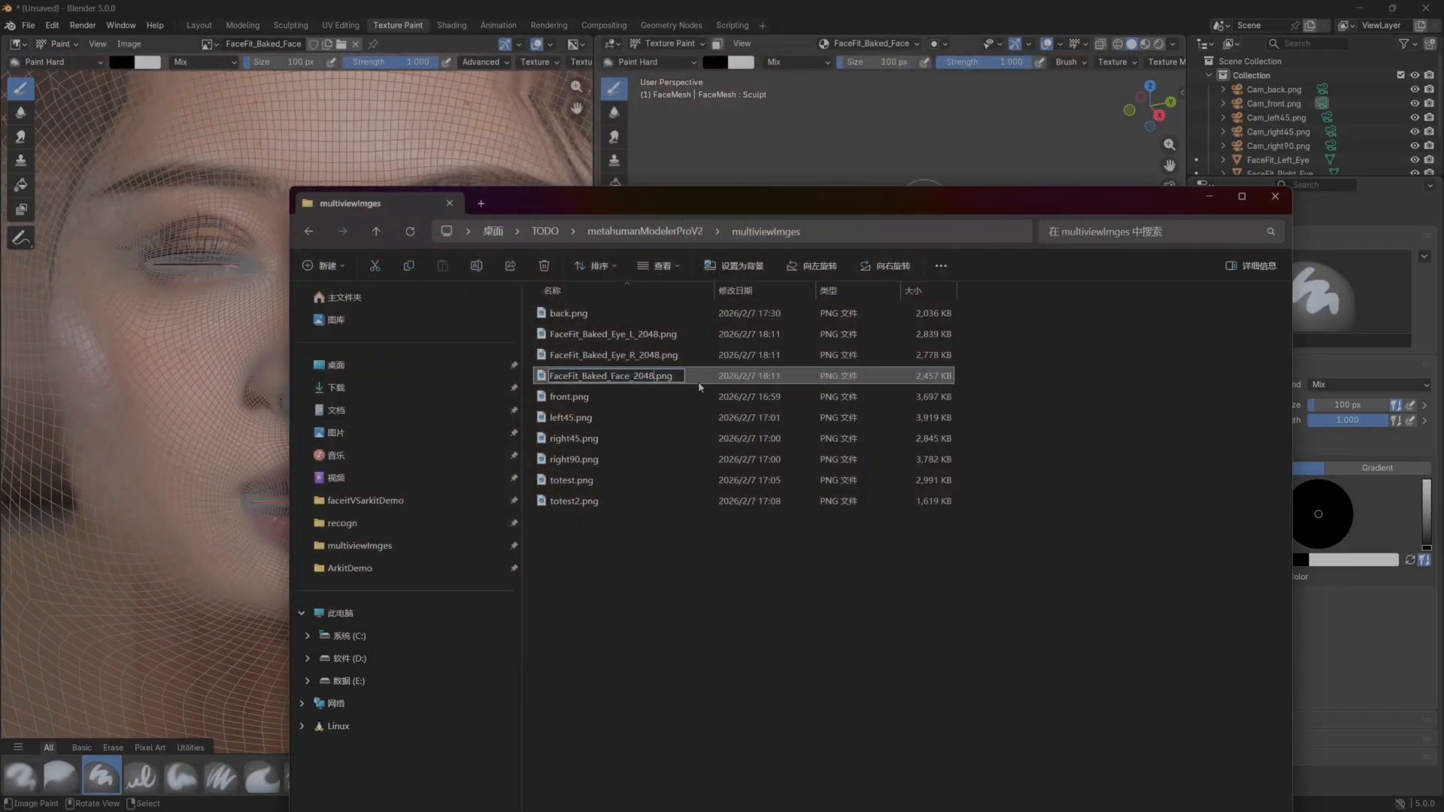
type("_meta")
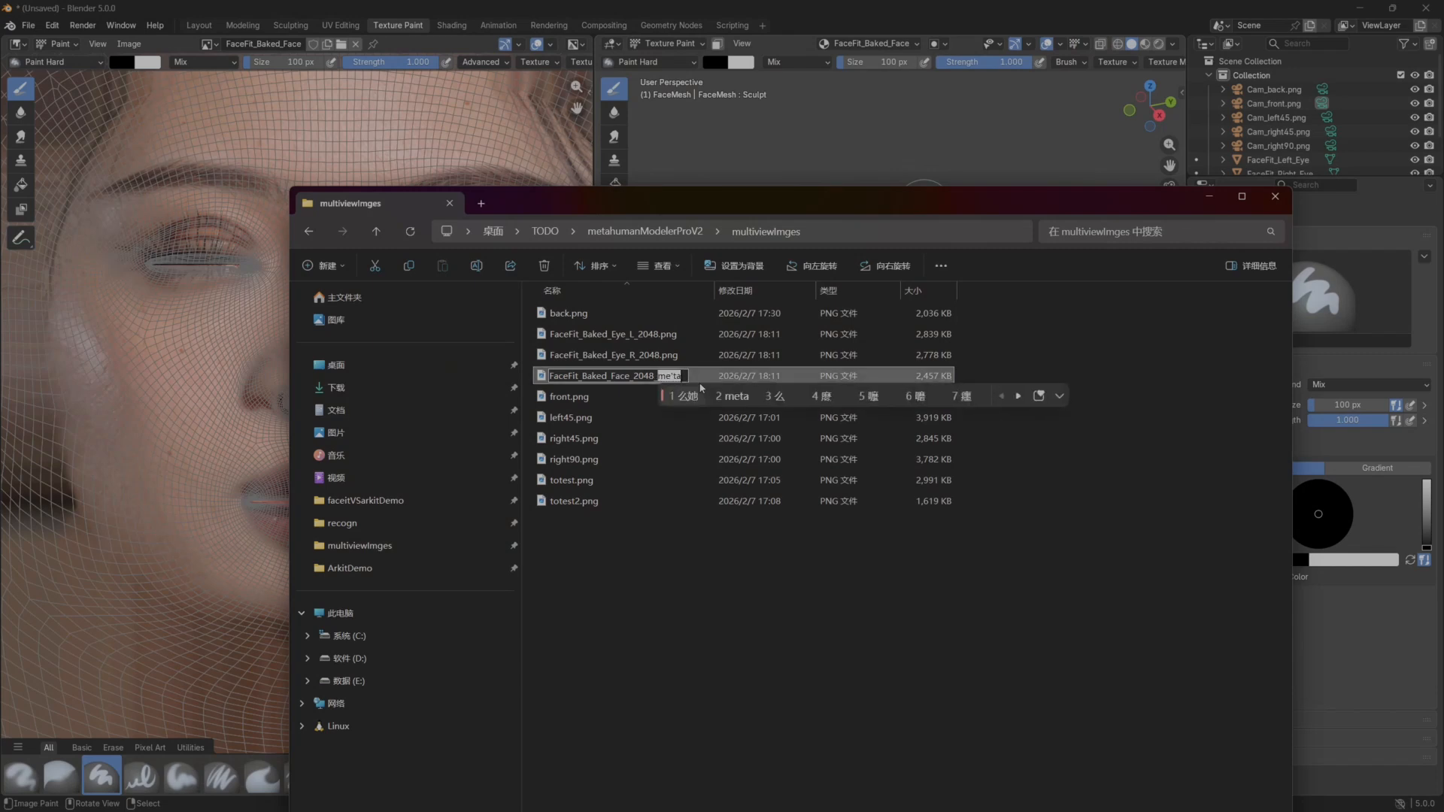
type("human")
key("Return")
type("Pro.png")
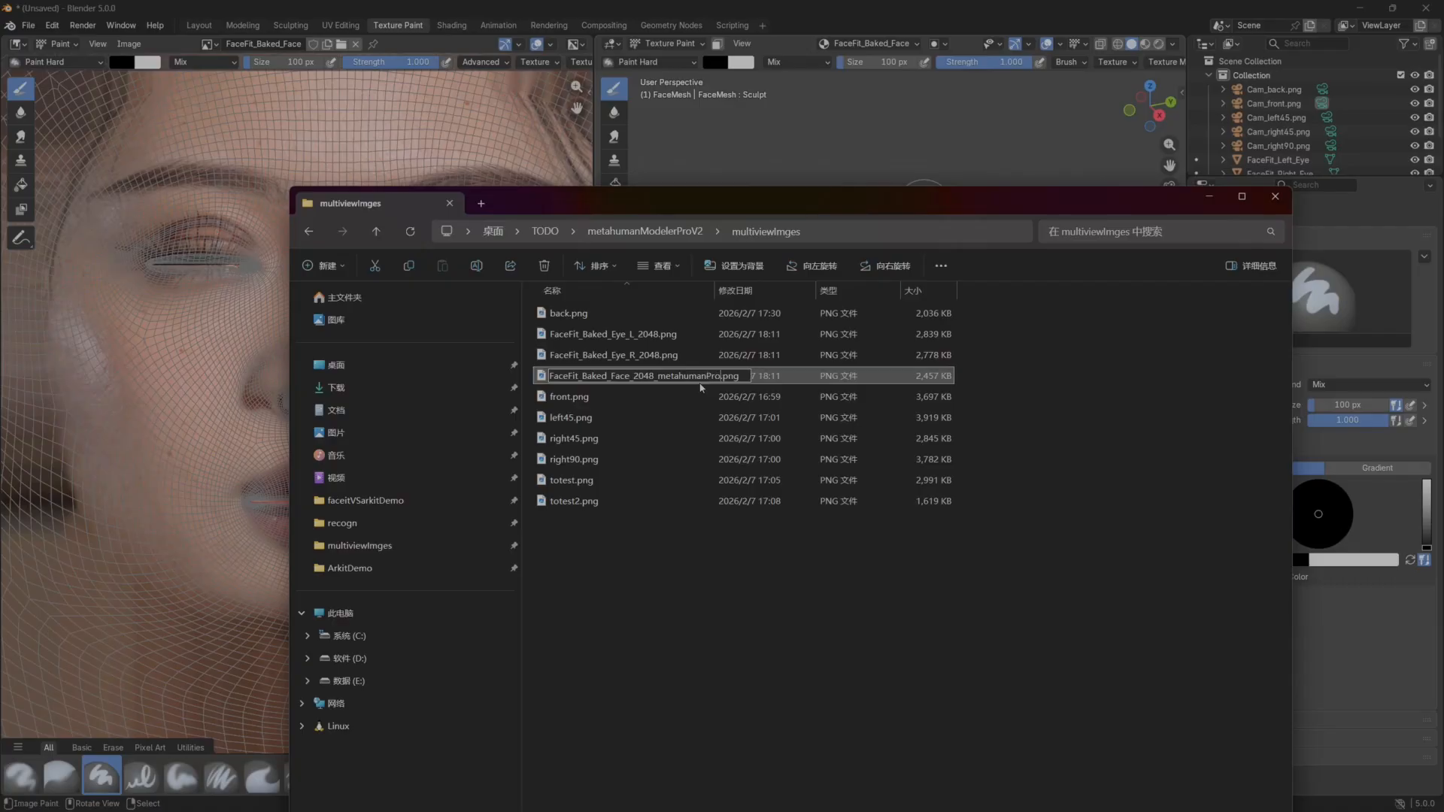
key("Return")
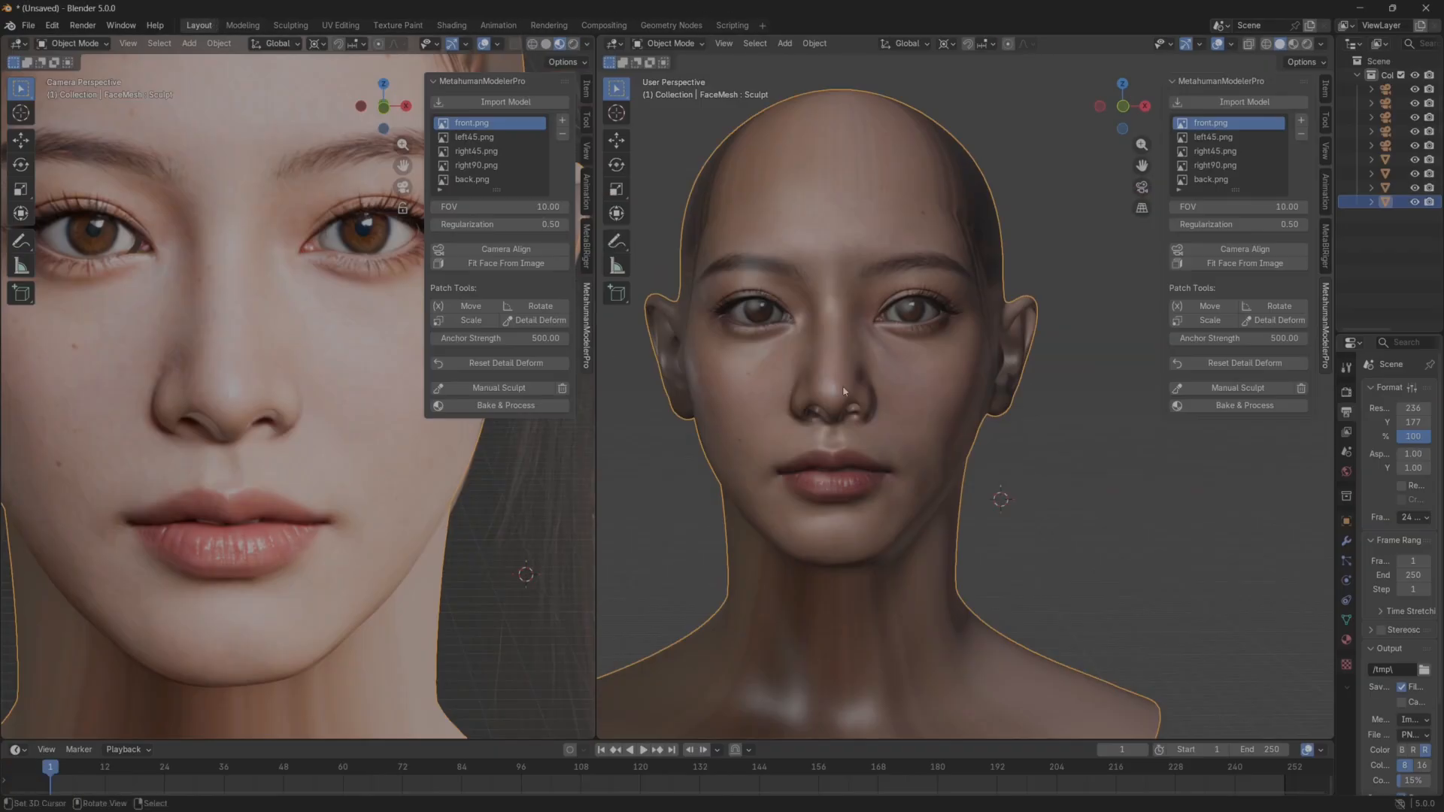
Back in Blender's Layout workspace, select FaceMesh, widen the outliner and properties area, and delete all of the mesh's shape keys.
left_click(1124, 420)
scroll(233, 423, "down", 4)
scroll(233, 423, "down", 3)
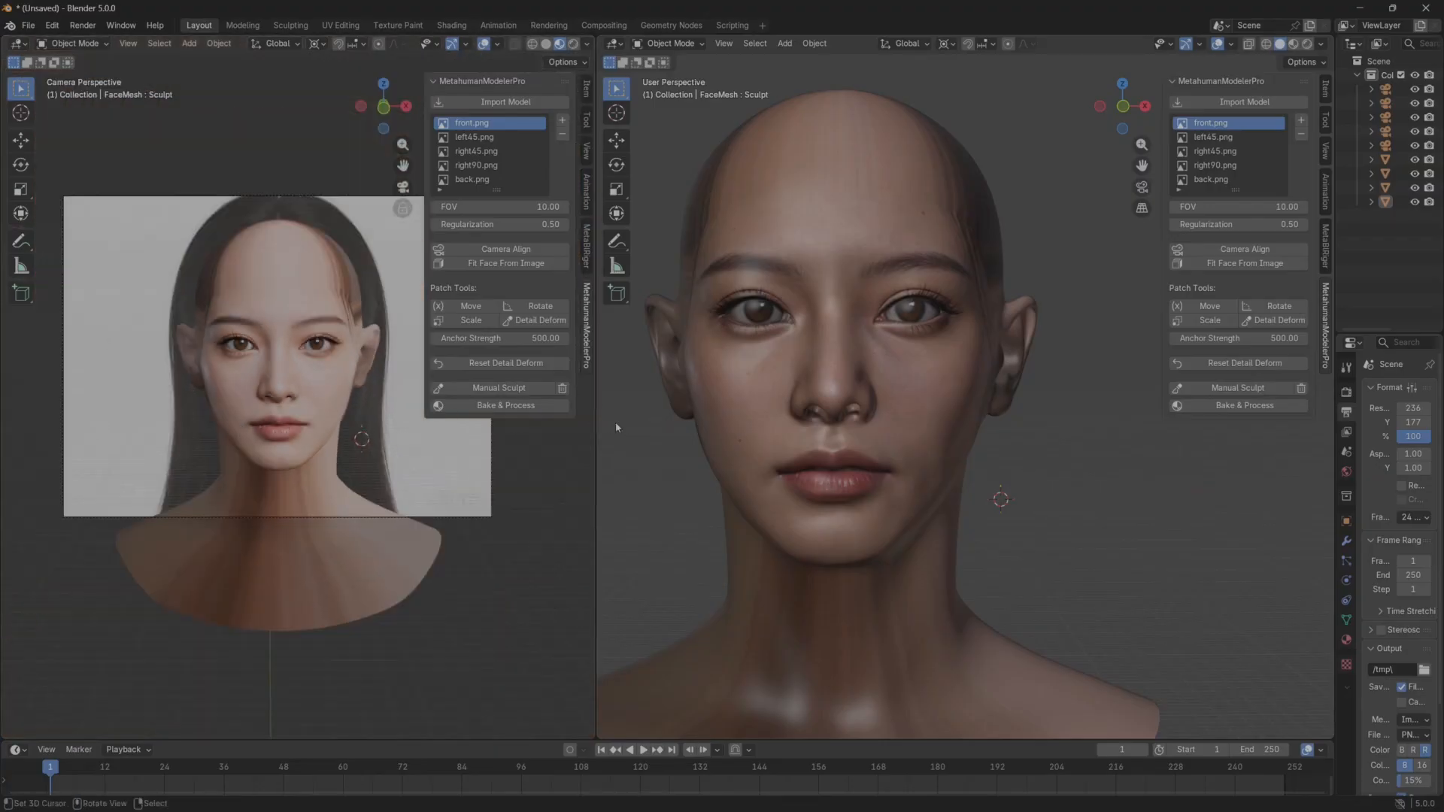
middle_click_drag(722, 433, 796, 433)
left_click(796, 433)
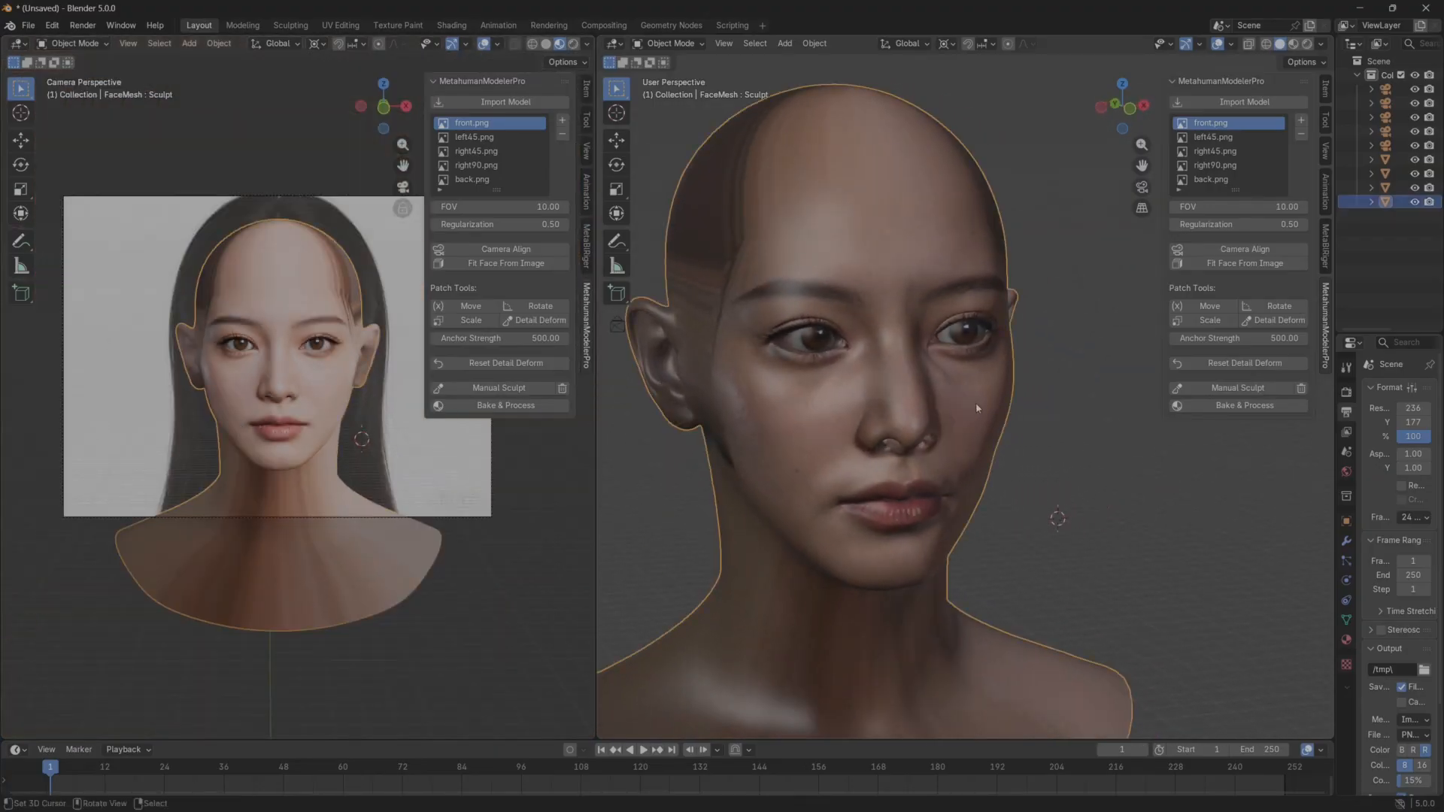
left_click_drag(1336, 485, 1230, 479)
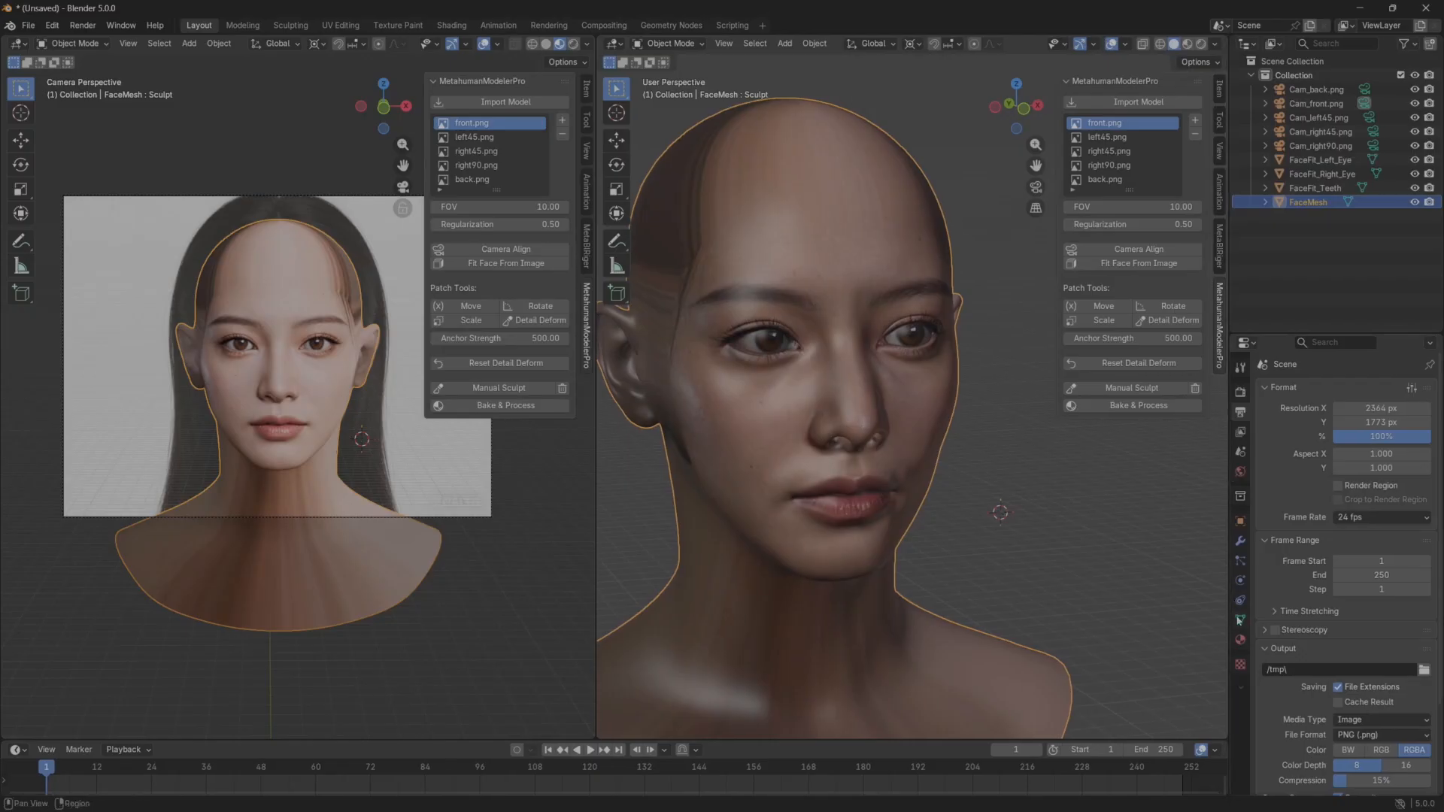
left_click(1241, 619)
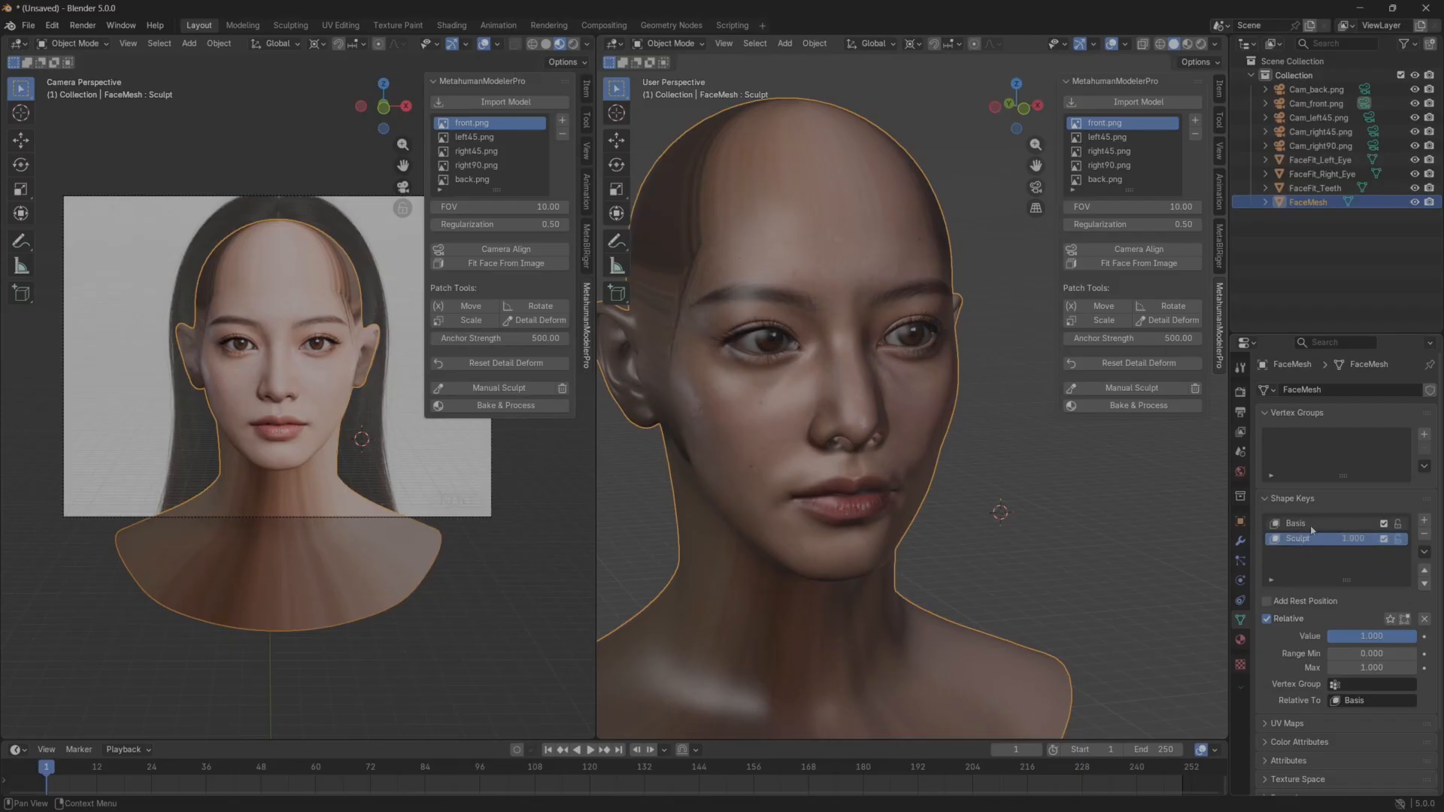
middle_click_drag(1046, 547, 1008, 548)
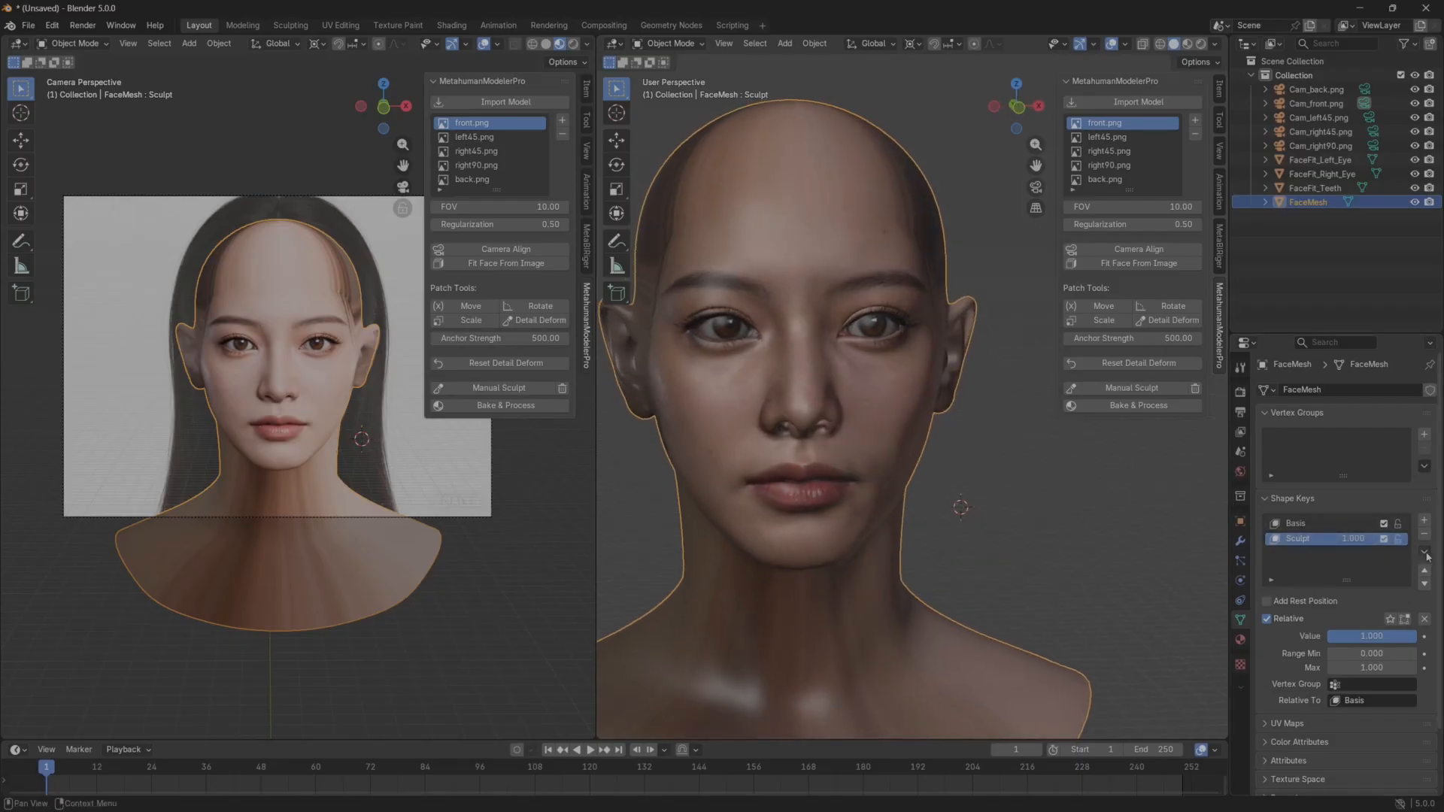
left_click(1424, 553)
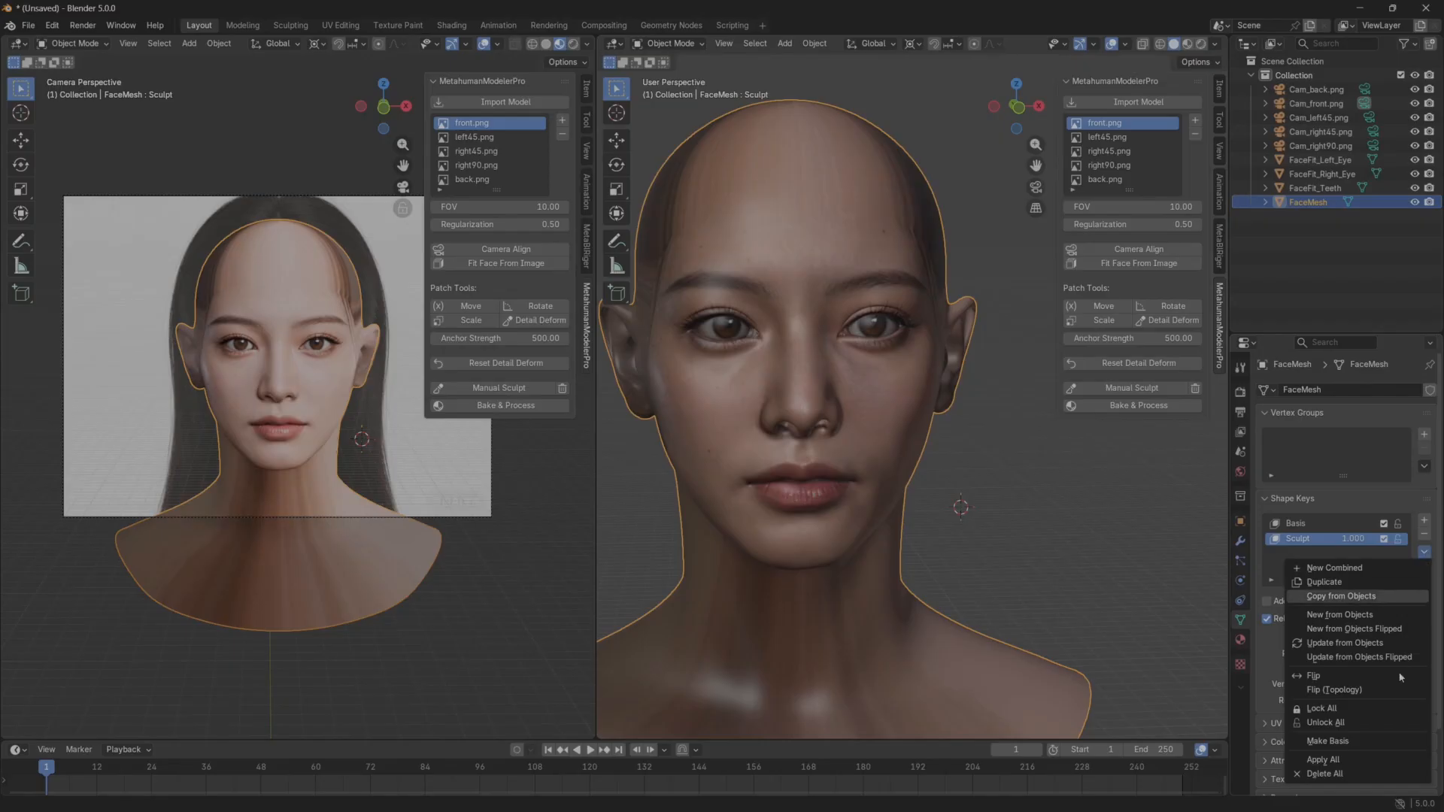
left_click(1333, 774)
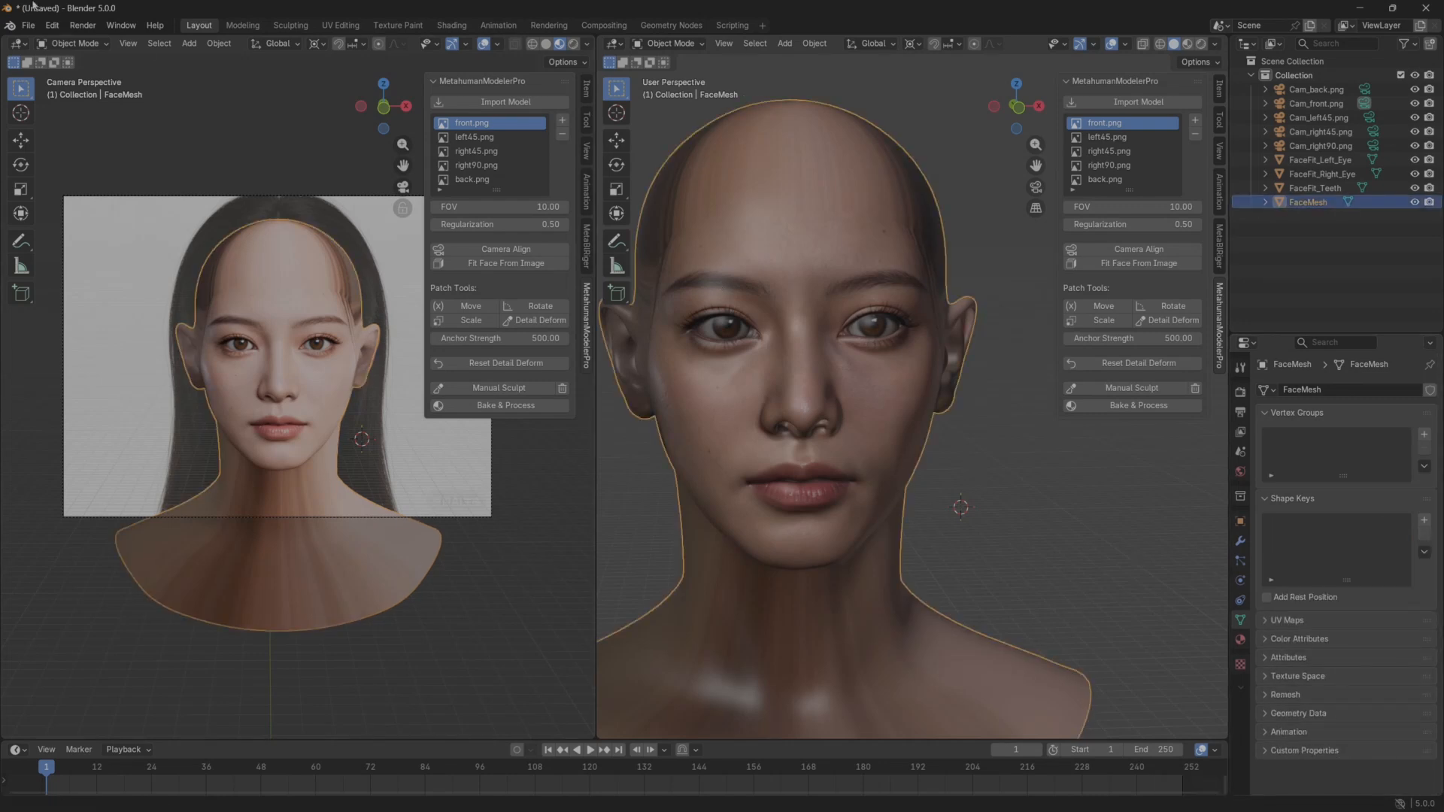
Start an FBX export of the head and set the destination to the metahumanModelerProV2 folder inside TODO on the desktop.
left_click(29, 24)
mouse_move(83, 305)
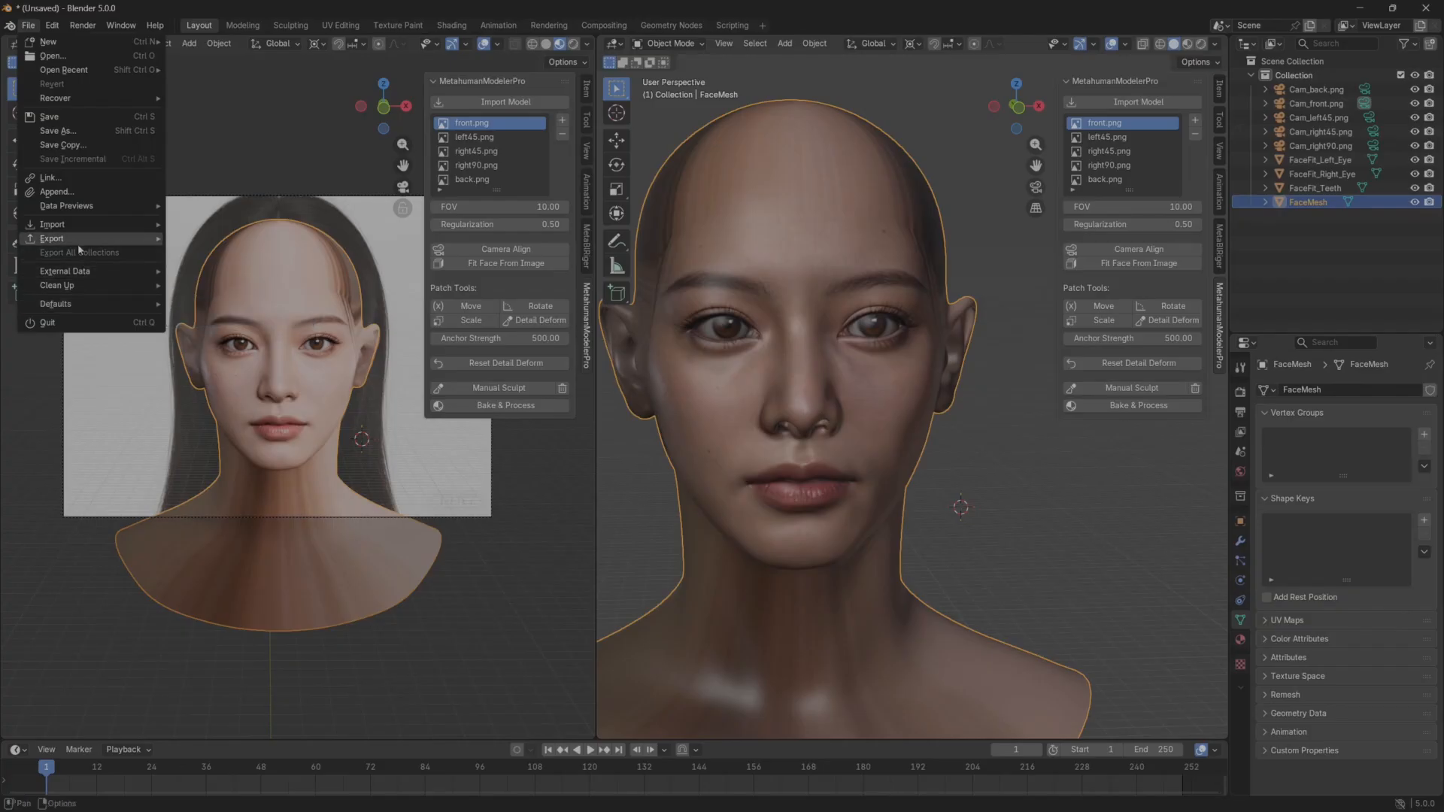
mouse_move(83, 238)
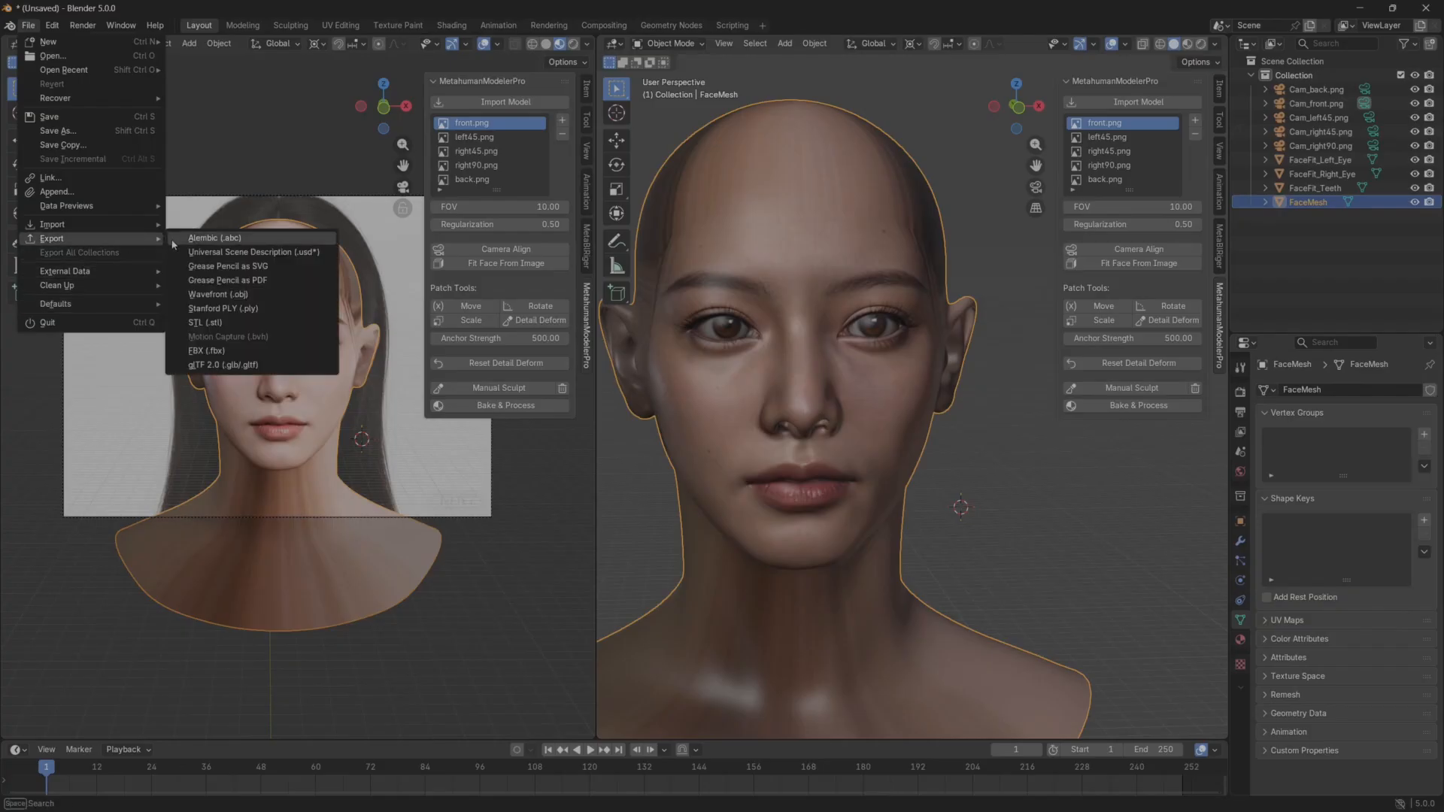
left_click(248, 351)
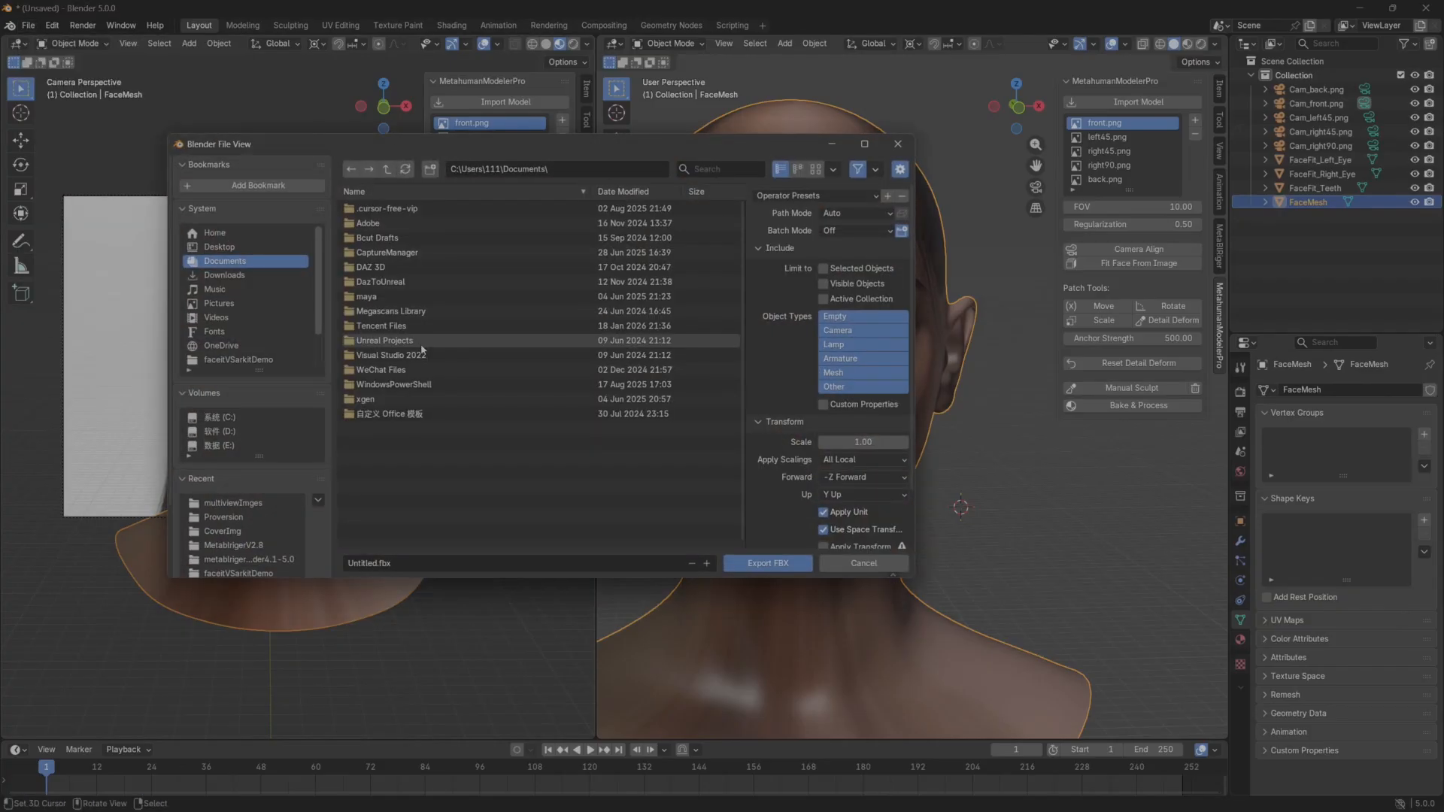
left_click(237, 248)
double_click(412, 223)
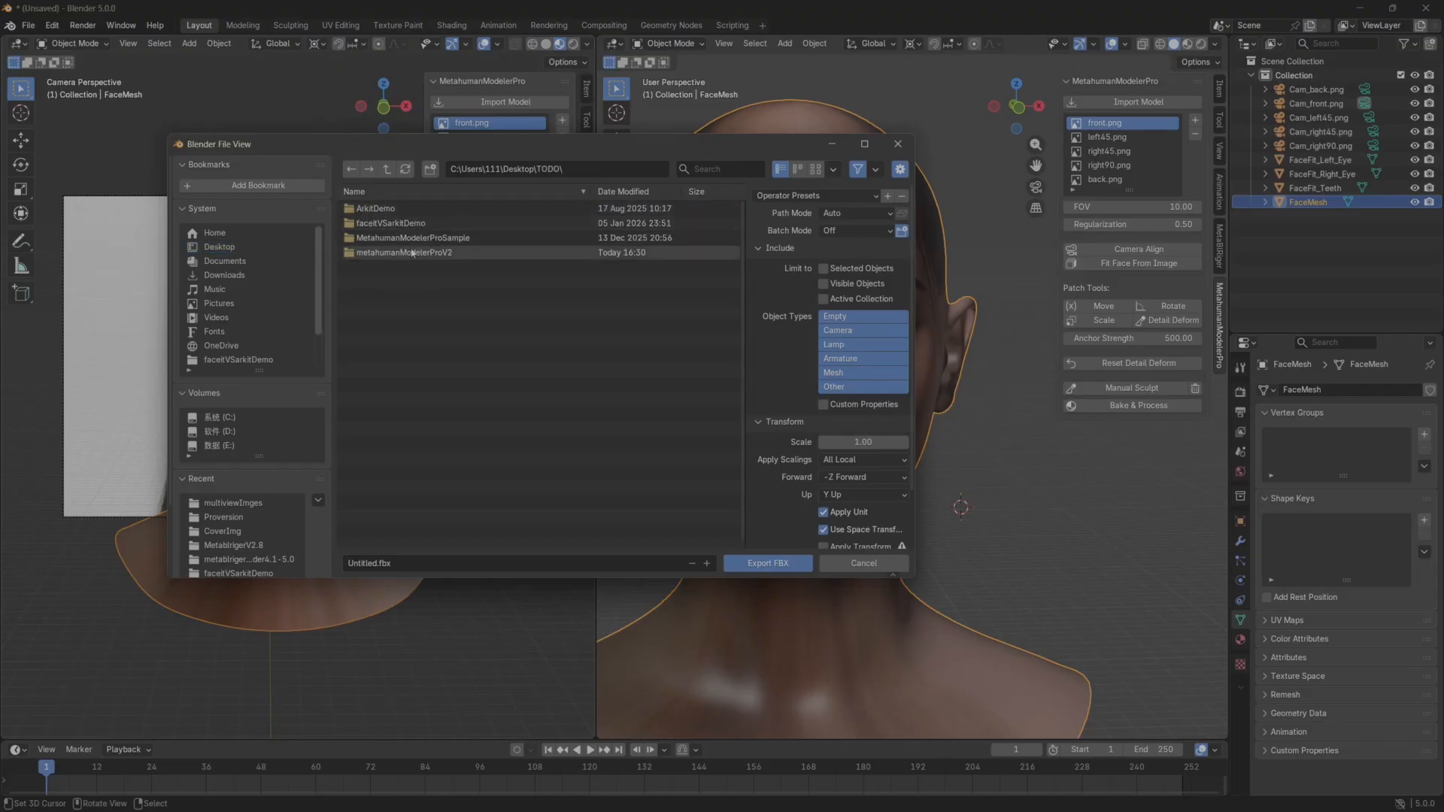
double_click(404, 253)
double_click(399, 208)
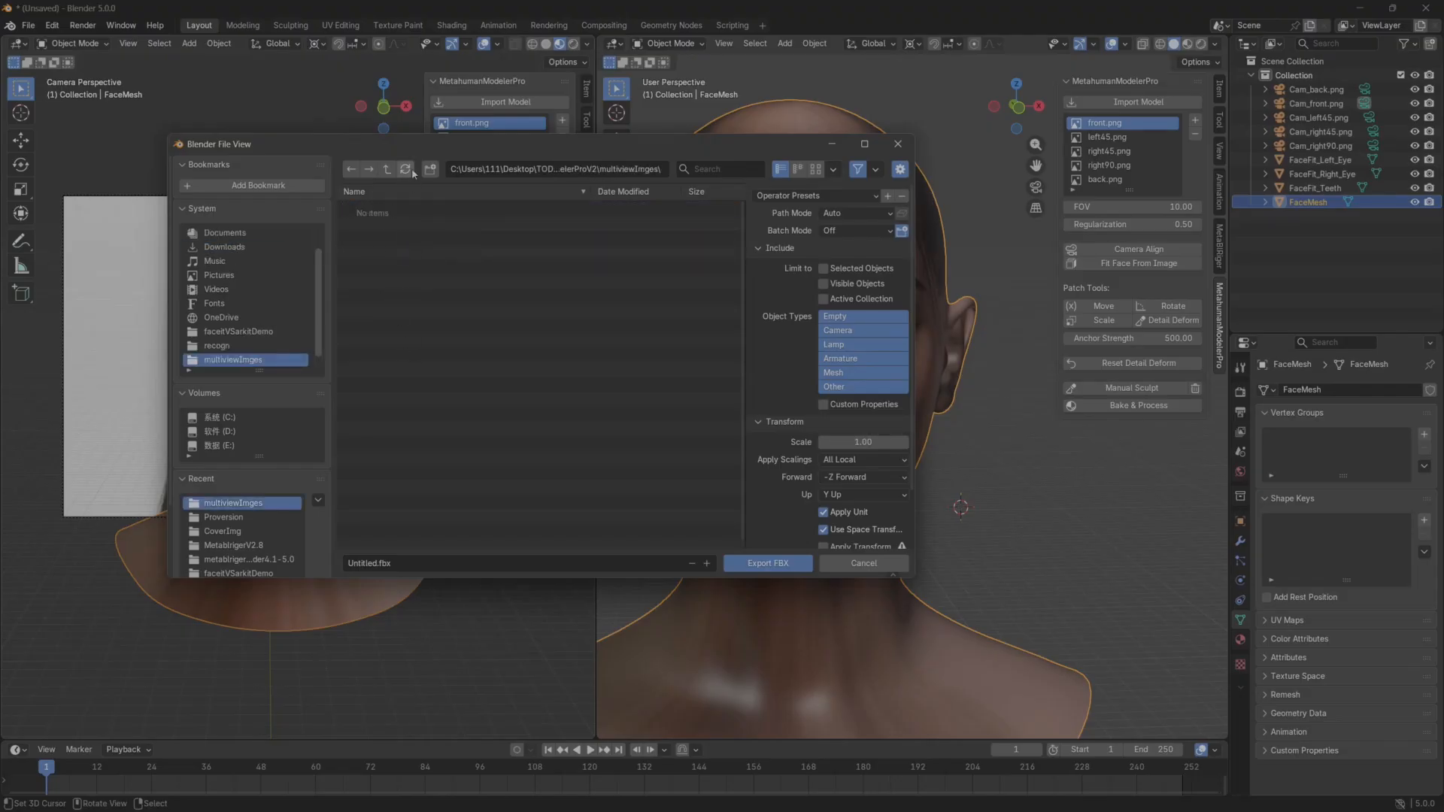
left_click(387, 169)
Export FaceMesh as face.fbx, limited to selected objects and the Mesh object type, with animation disabled.
left_click(369, 564)
type("fac")
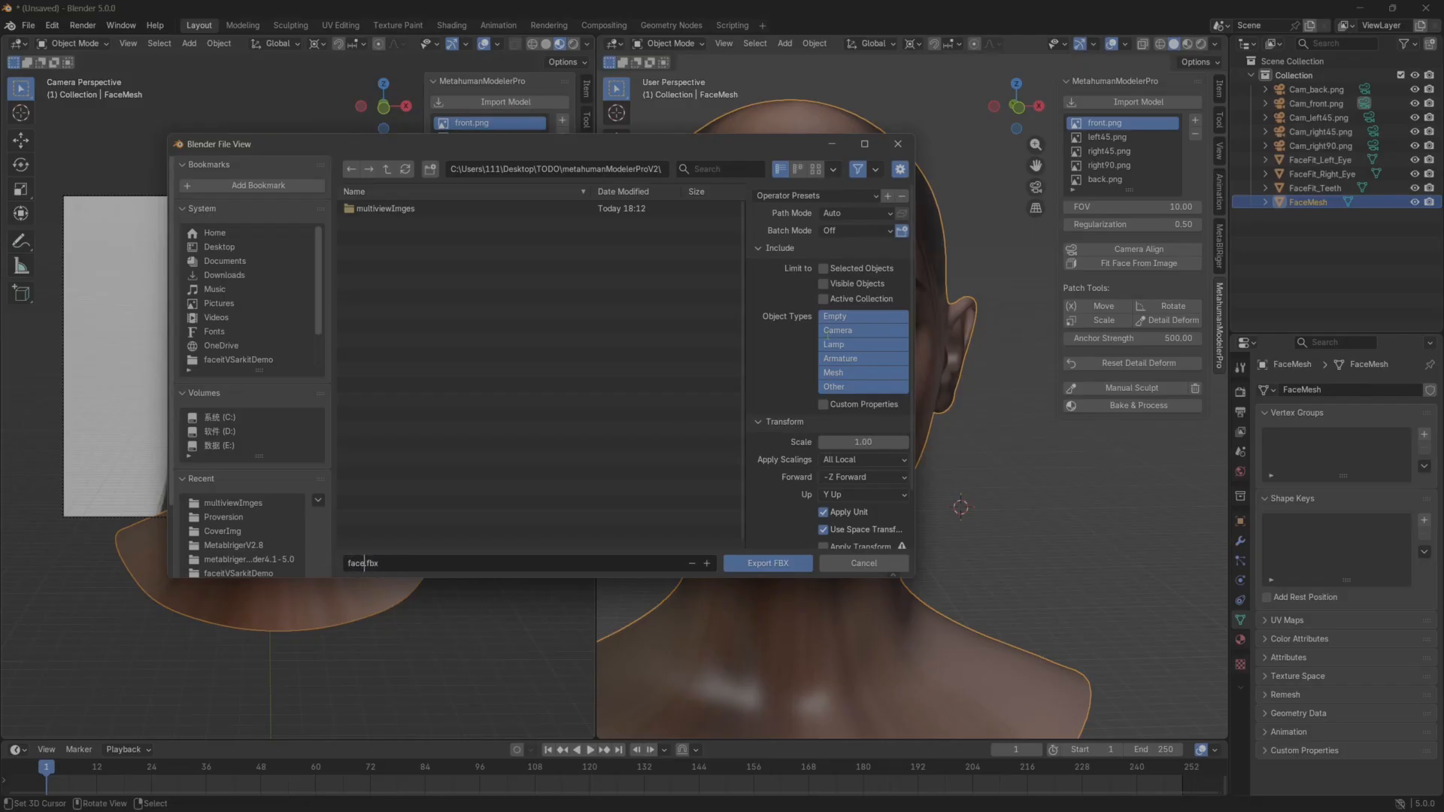
type("e")
key("Return")
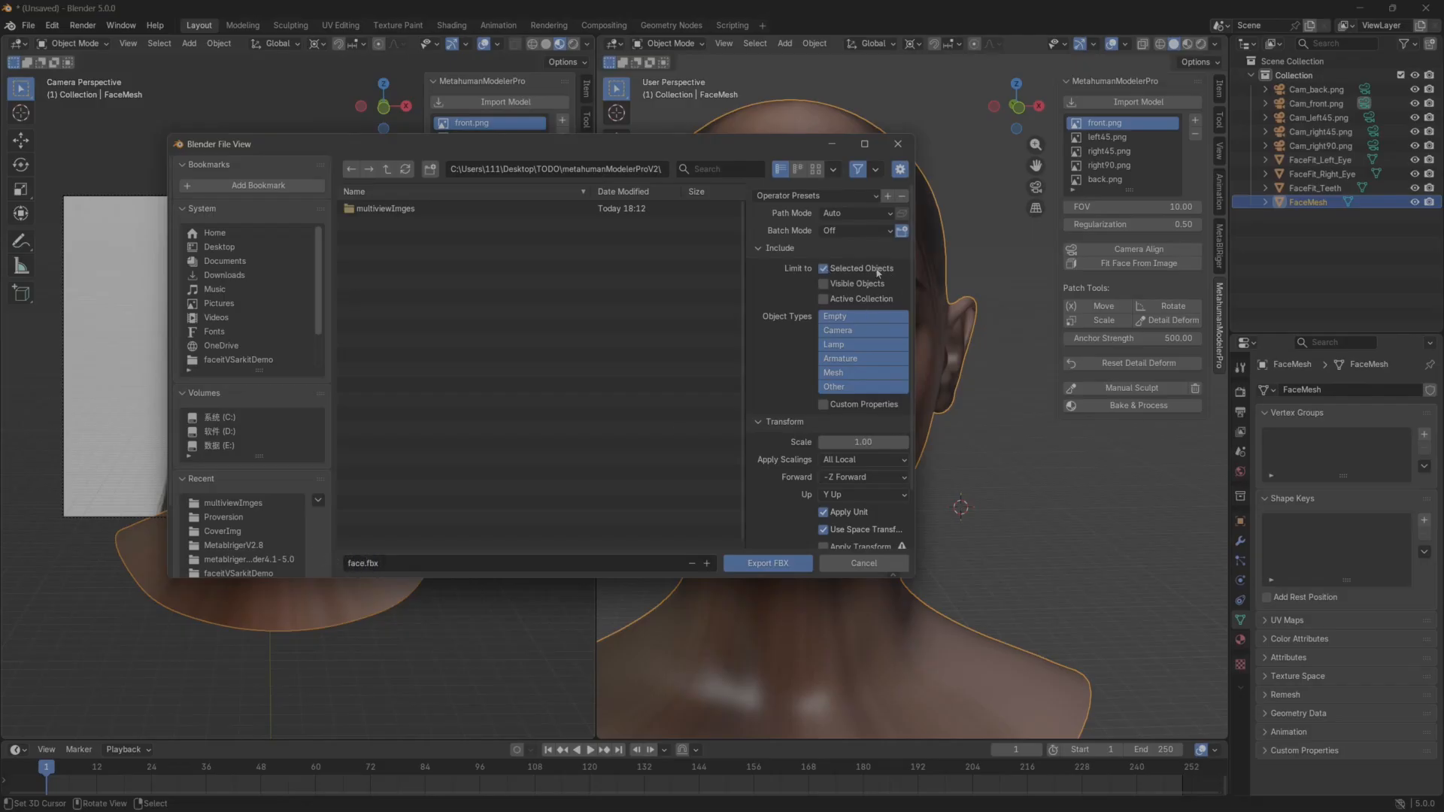
scroll(846, 390, "down", 2)
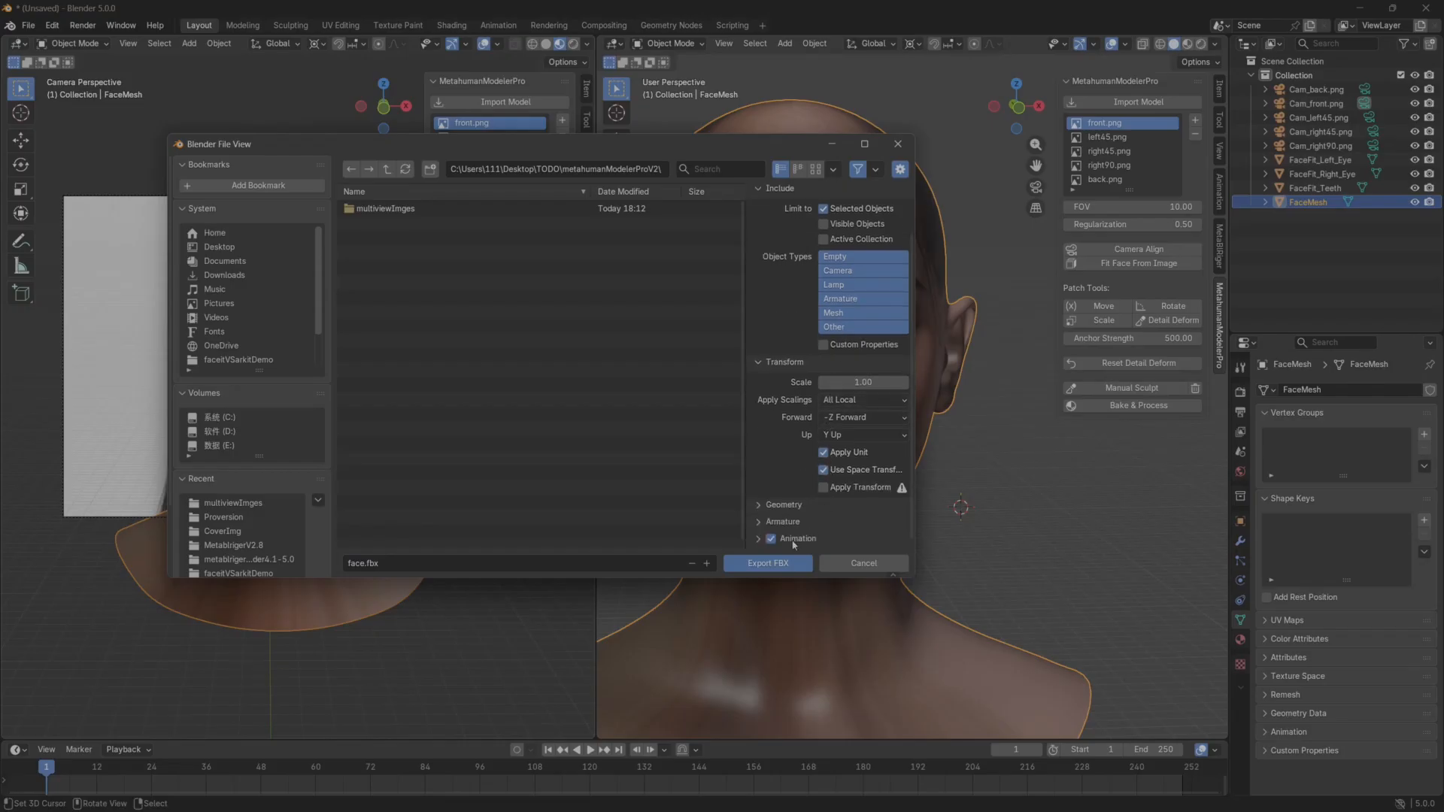
left_click(845, 313)
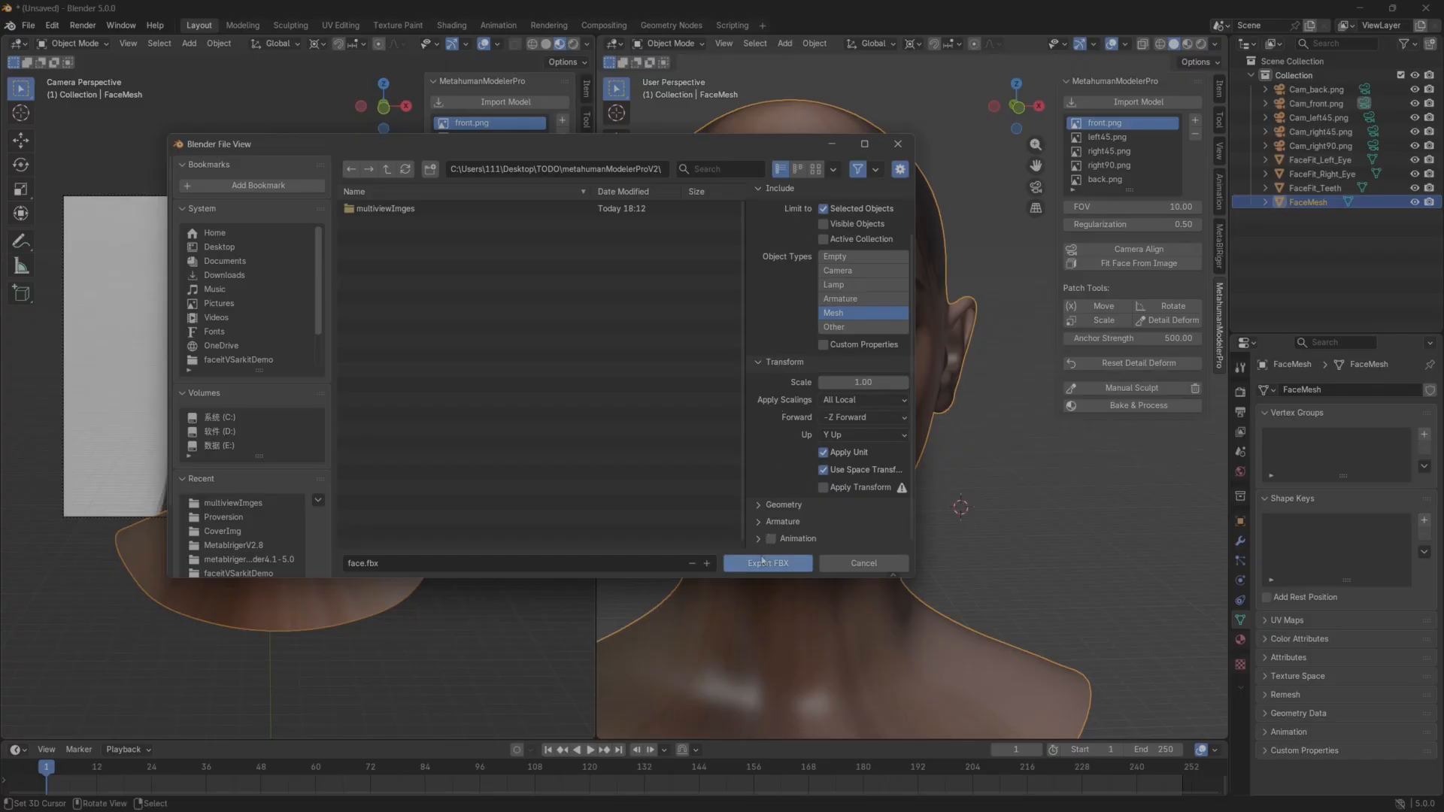
left_click(760, 564)
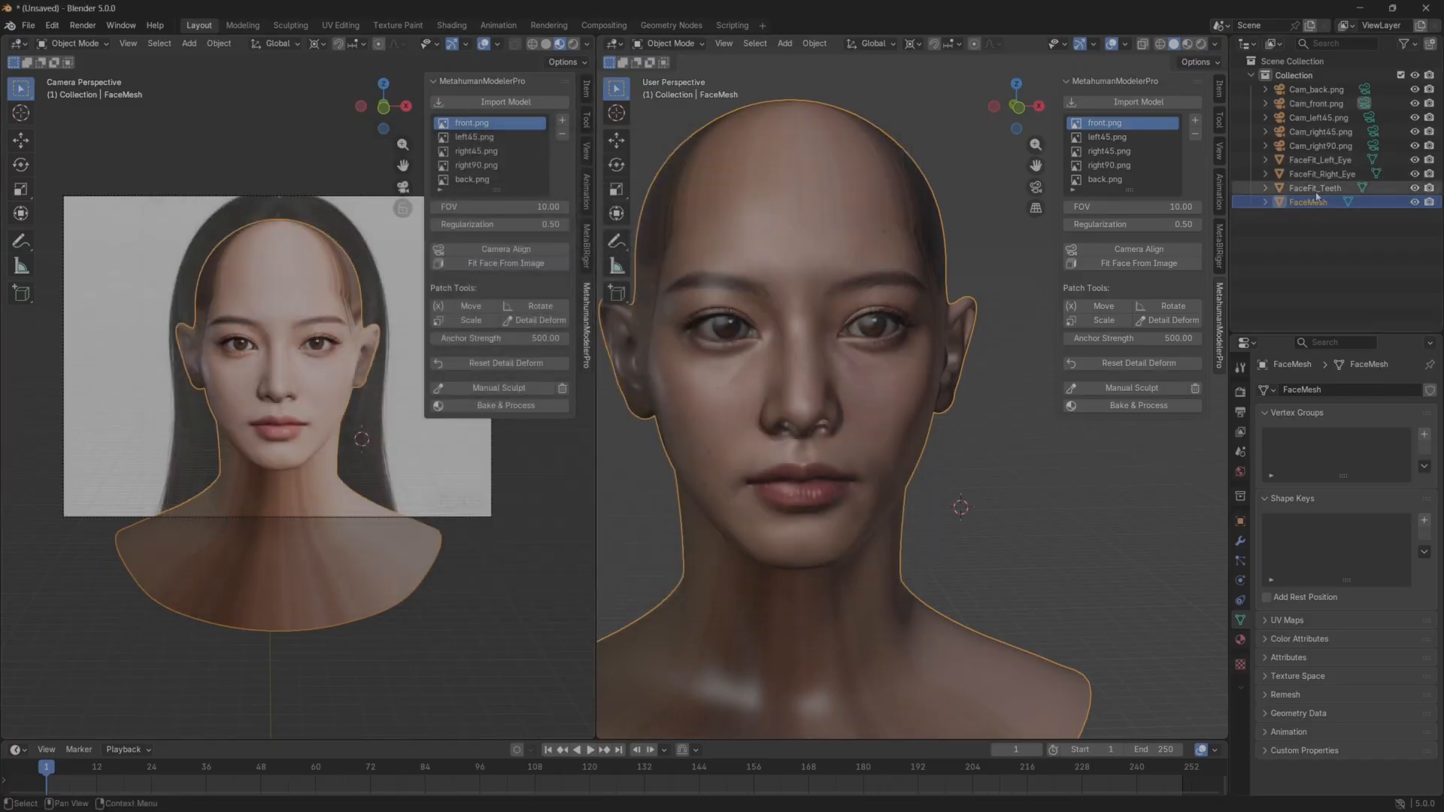
Export FaceFit_Left_Eye as lefteye.fbx into the metahumanModelerProV2 folder, limited to selected mesh objects.
left_click(1320, 159)
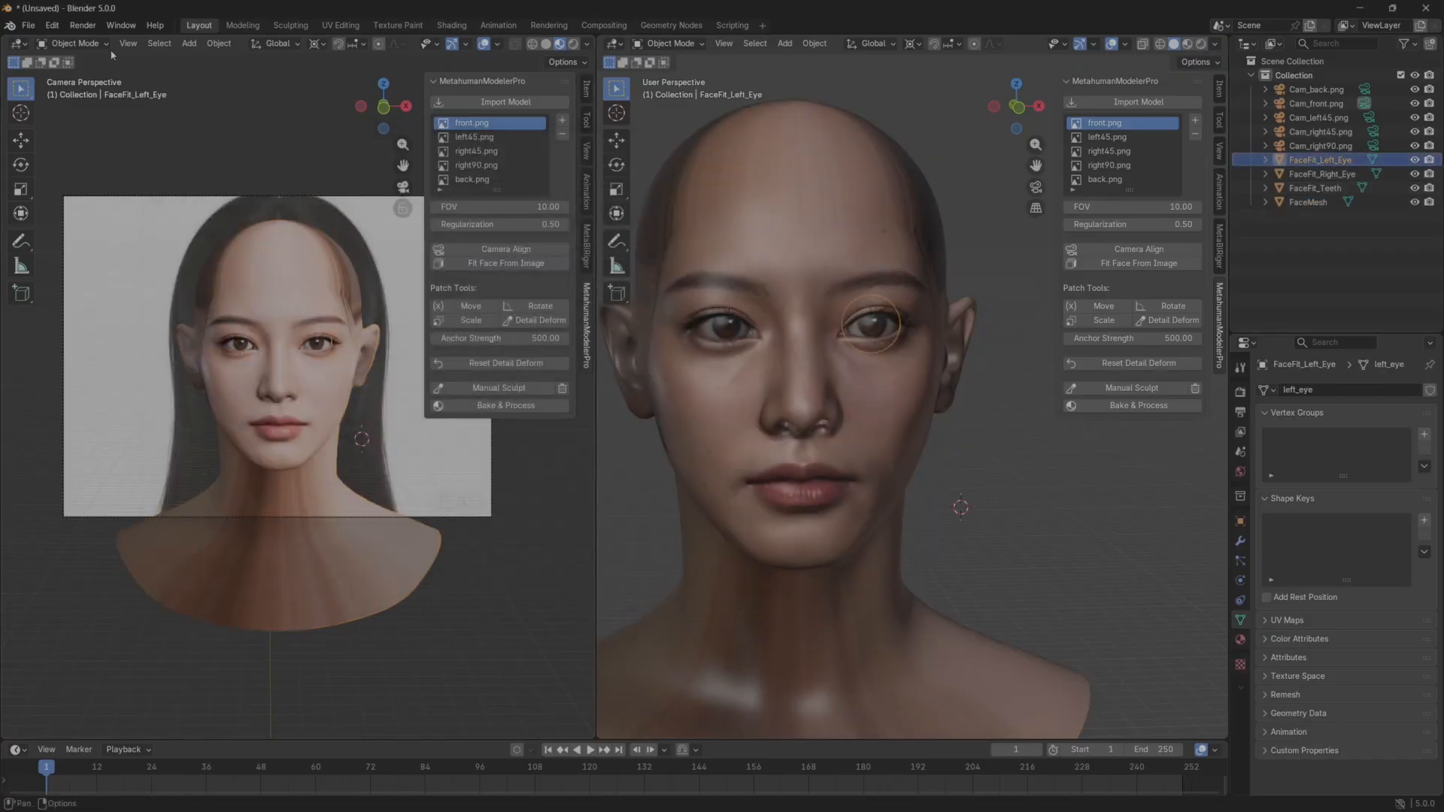
left_click(31, 27)
mouse_move(114, 236)
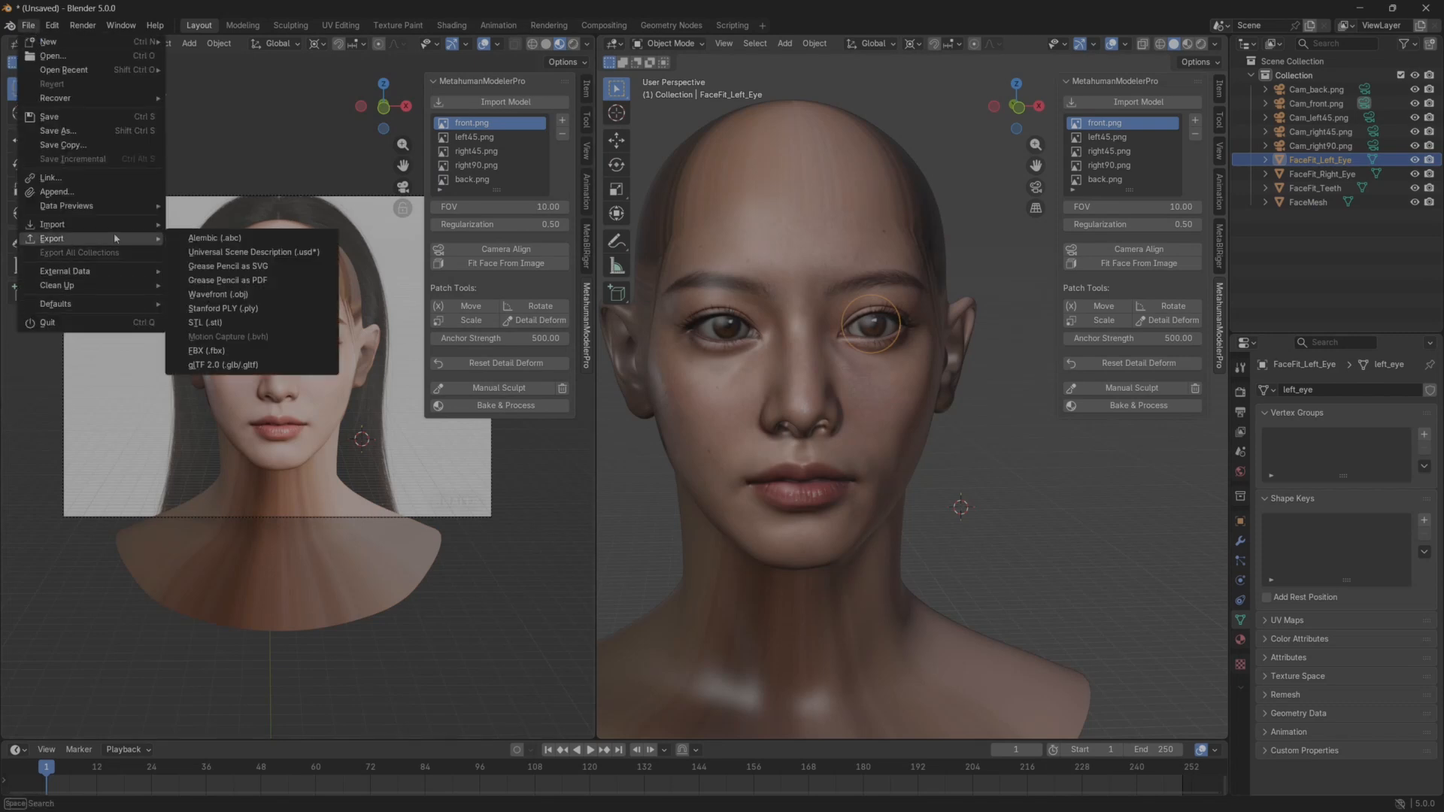
left_click(286, 351)
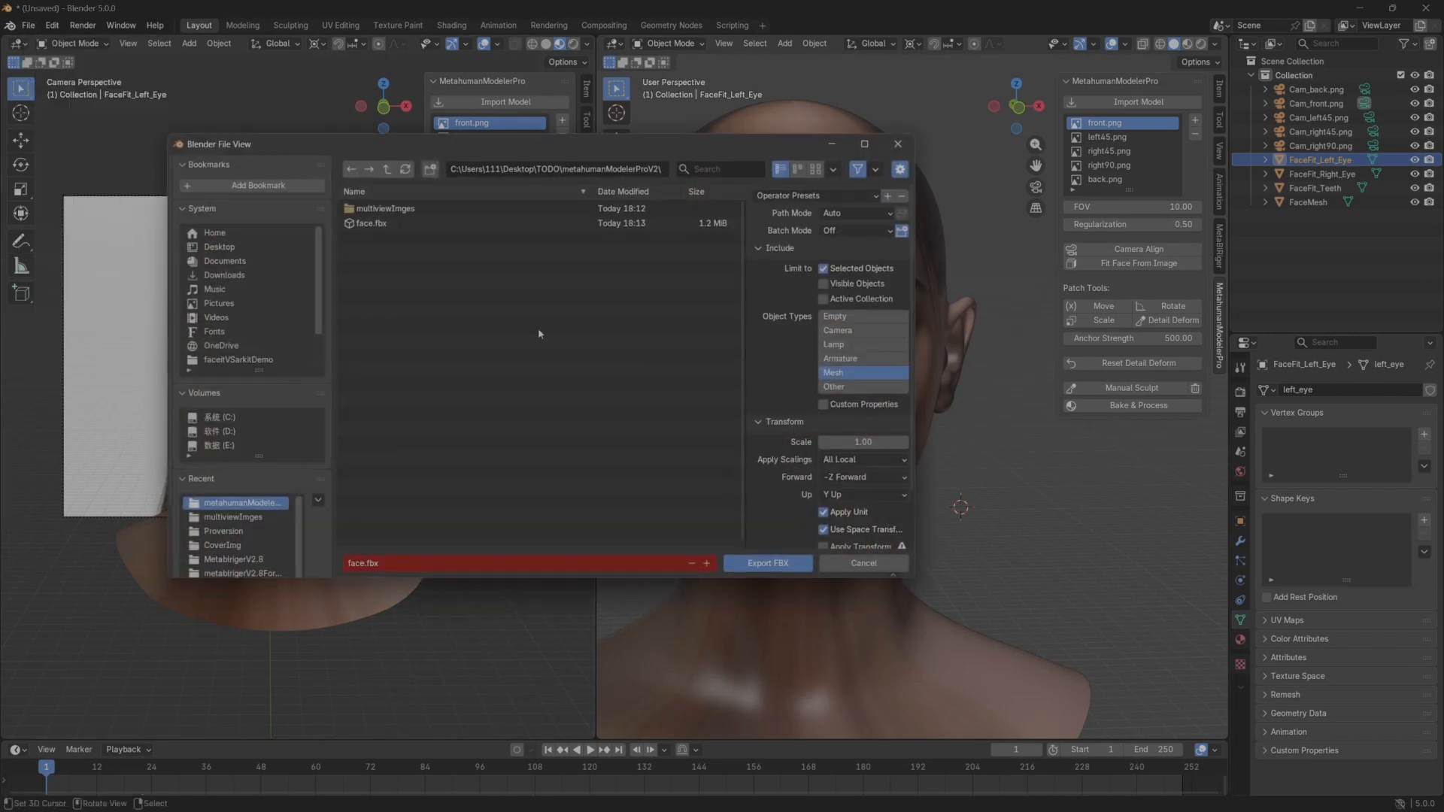
left_click(343, 563)
key("BackSpace")
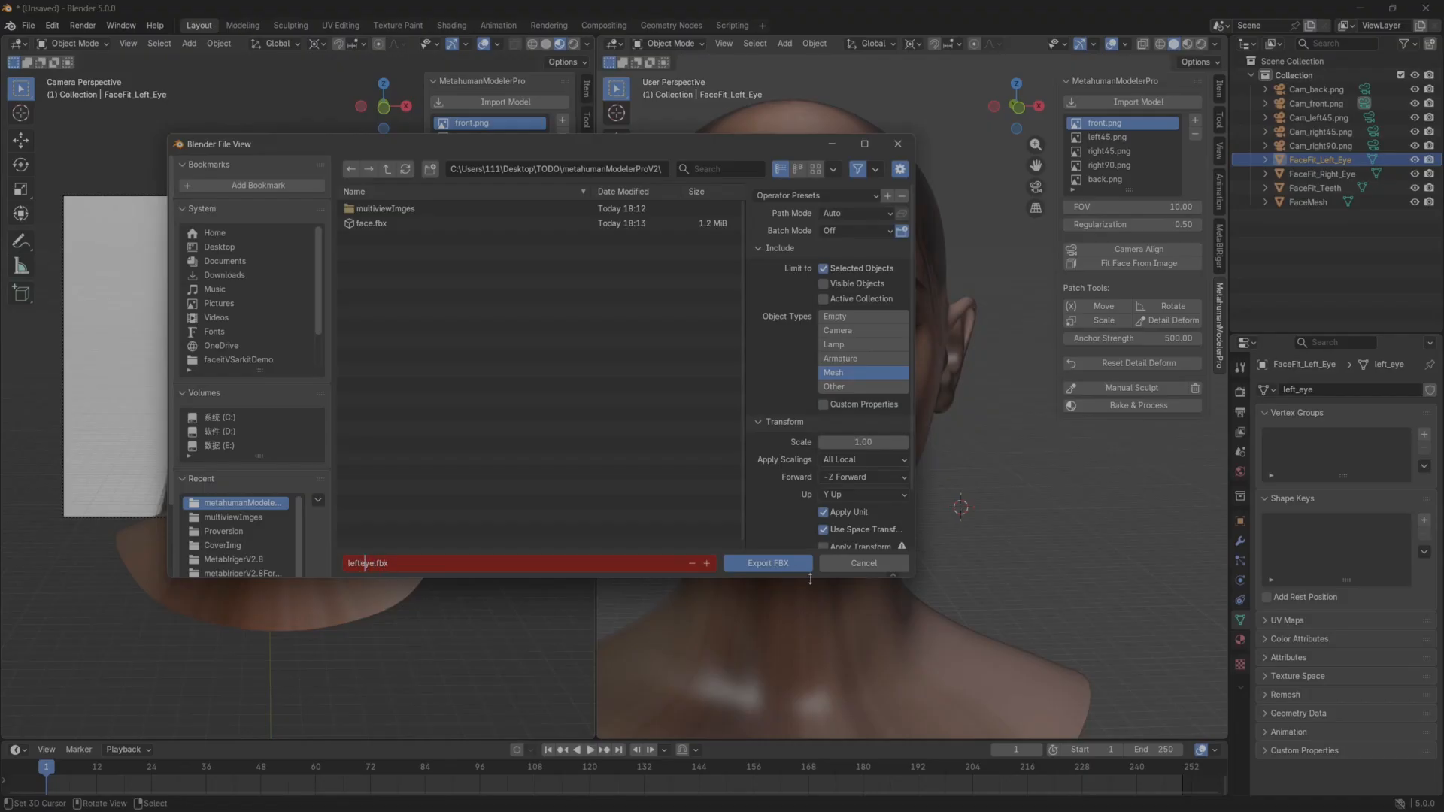
key("Return")
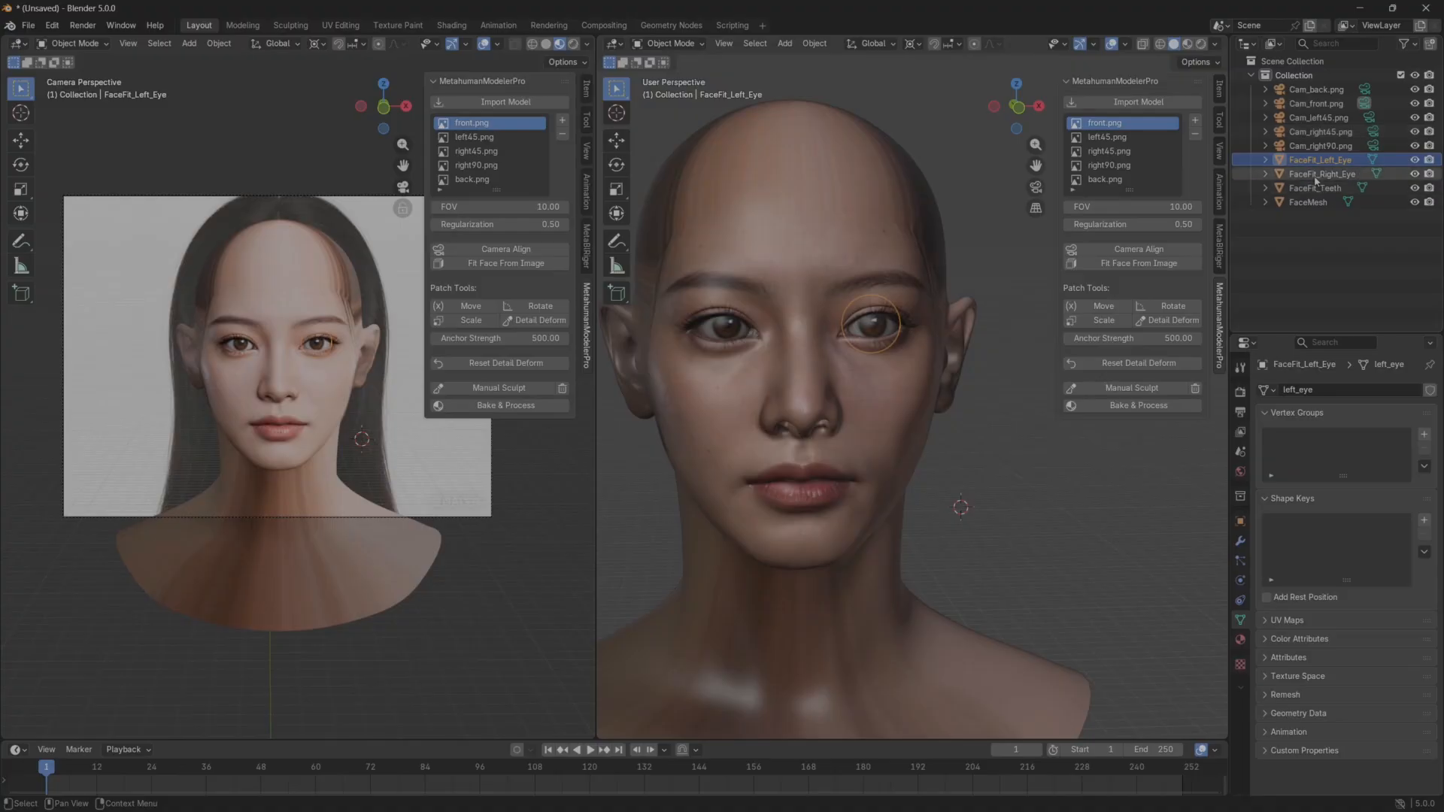
left_click(28, 25)
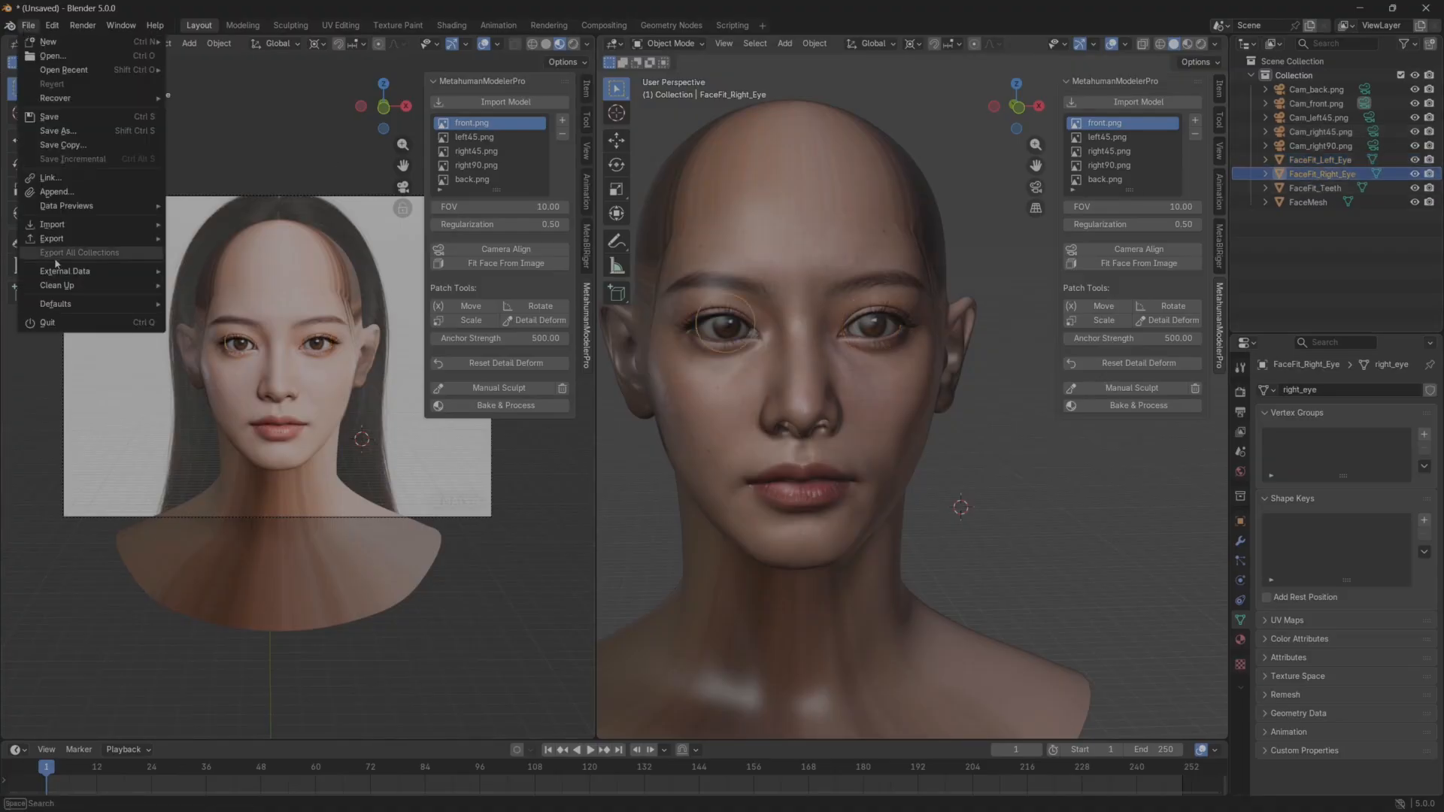
mouse_move(71, 239)
left_click(219, 294)
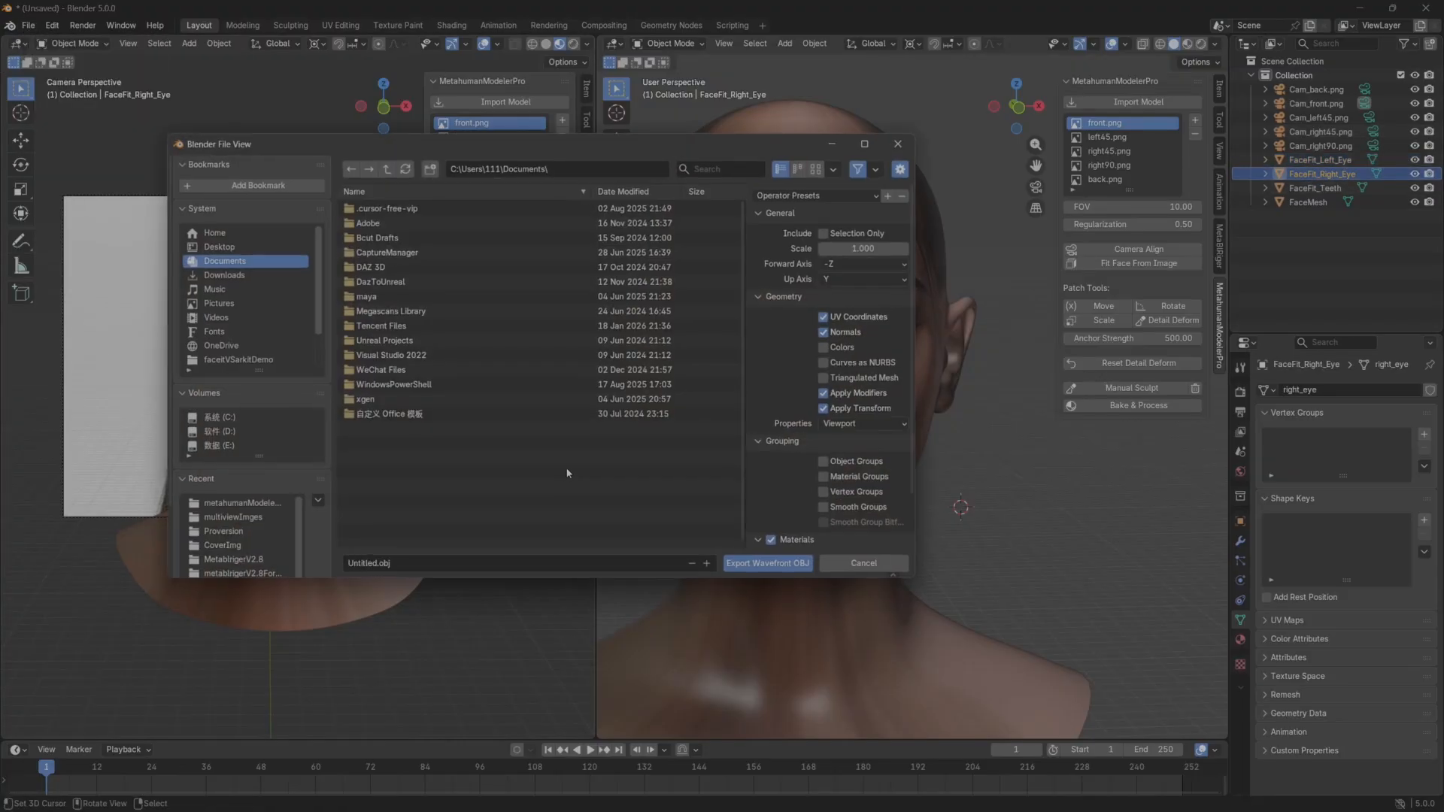
left_click(374, 568)
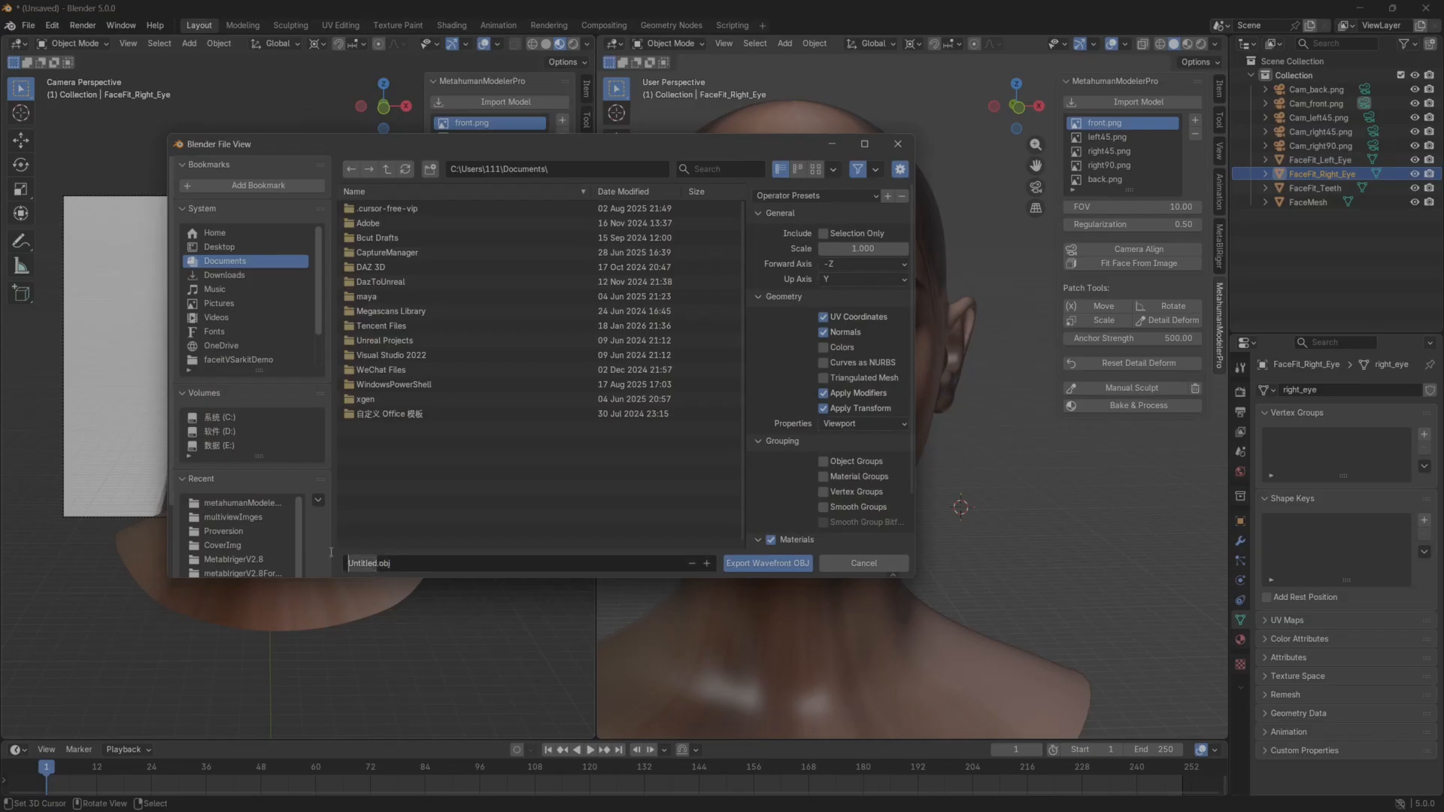
left_click(218, 247)
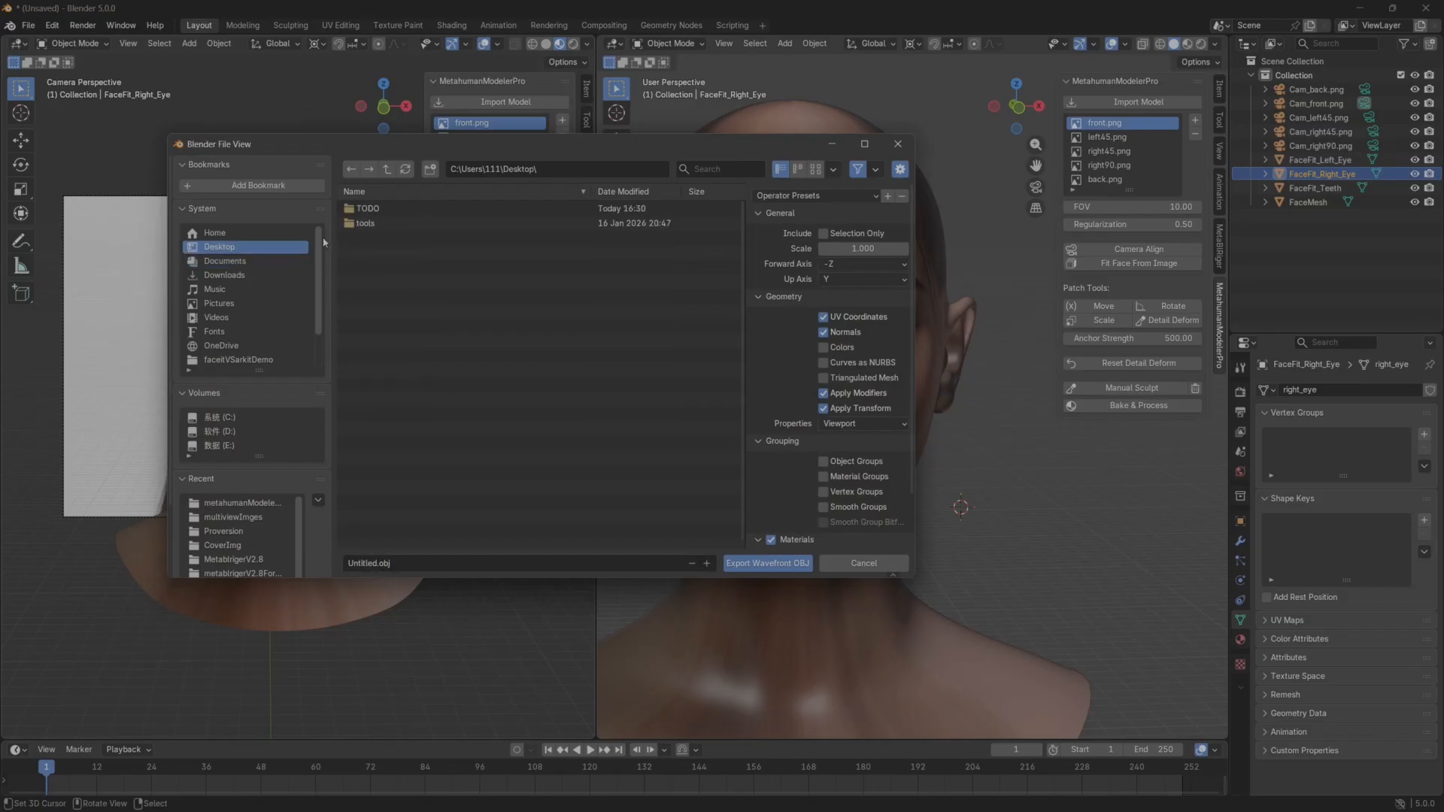
double_click(399, 208)
double_click(406, 253)
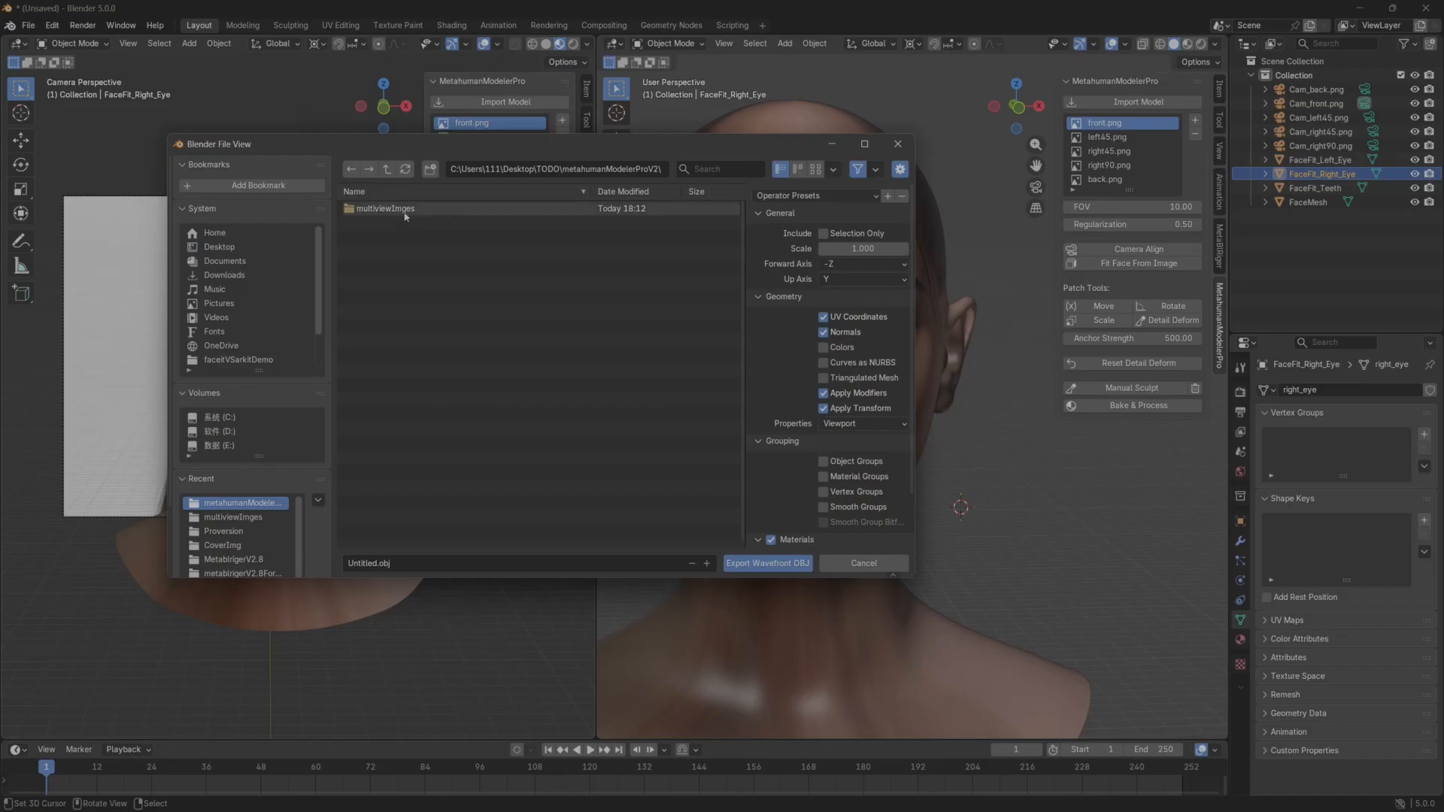
left_click(861, 564)
Export FaceFit_Right_Eye as righteye.fbx into the metahumanModelerProV2 folder, limited to selected mesh objects.
left_click(28, 26)
mouse_move(52, 239)
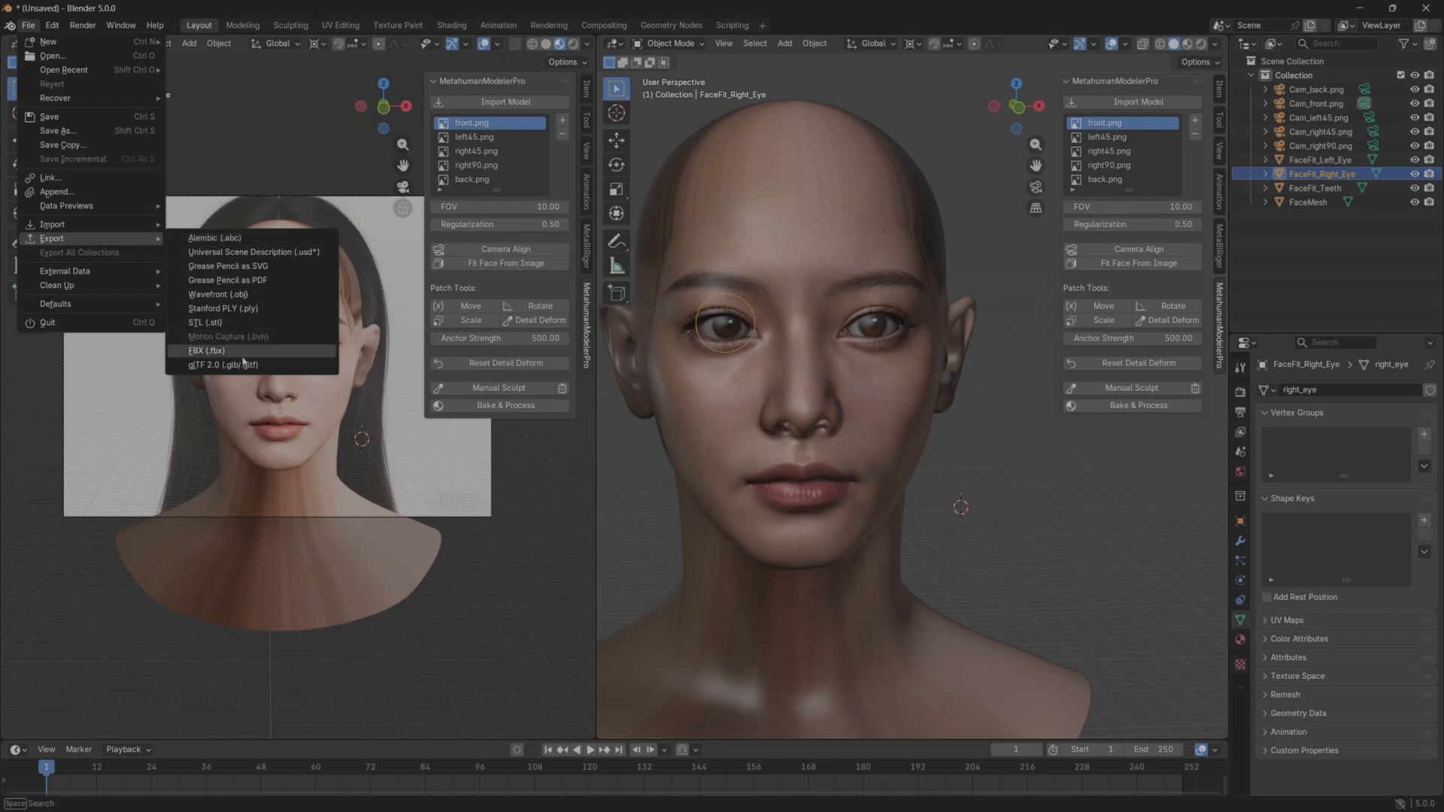
left_click(206, 351)
left_click(373, 238)
left_click(370, 563)
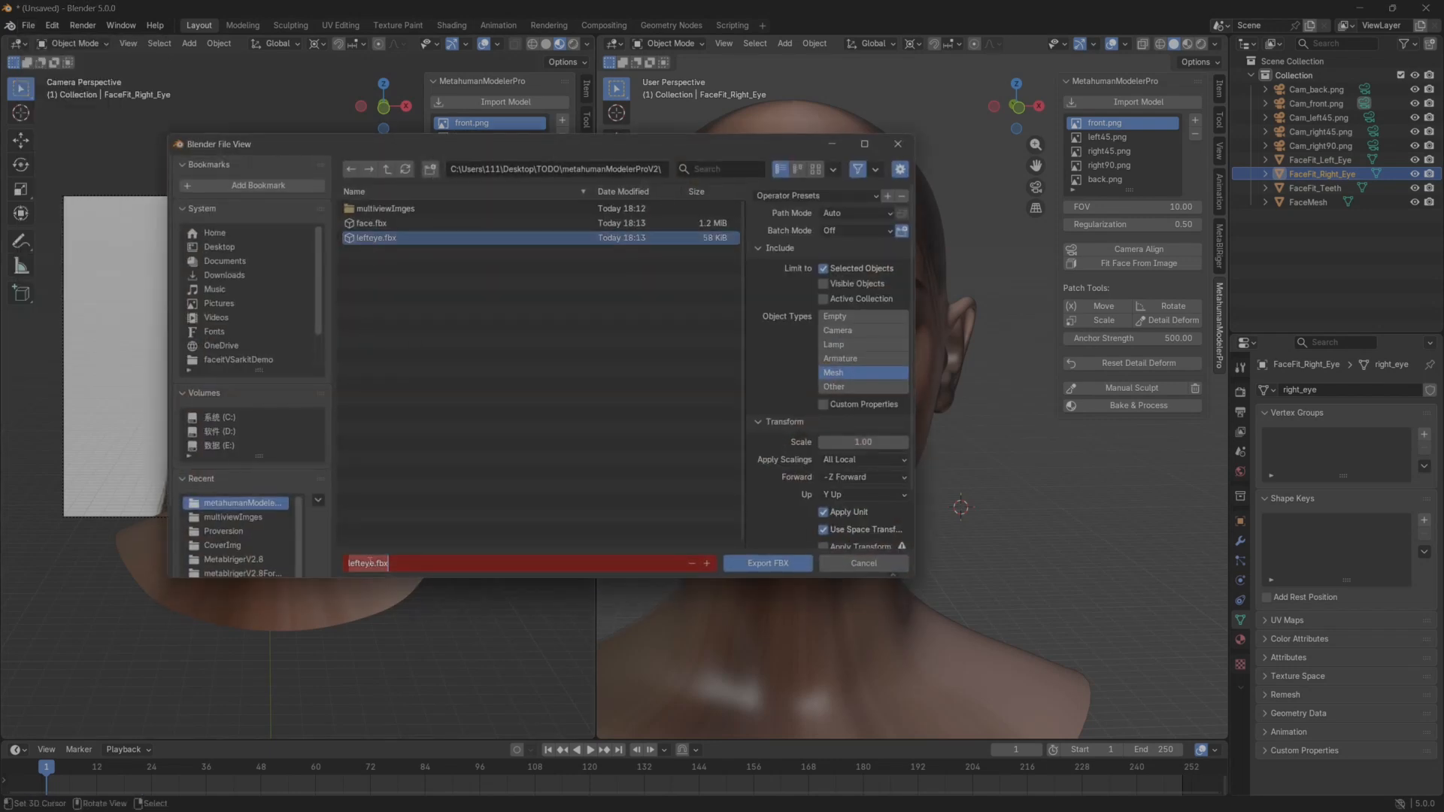
left_click(357, 564)
key("BackSpace")
key("BackSpace")
key("BackSpace")
type("r8")
key("BackSpace")
type("igh")
key("Return")
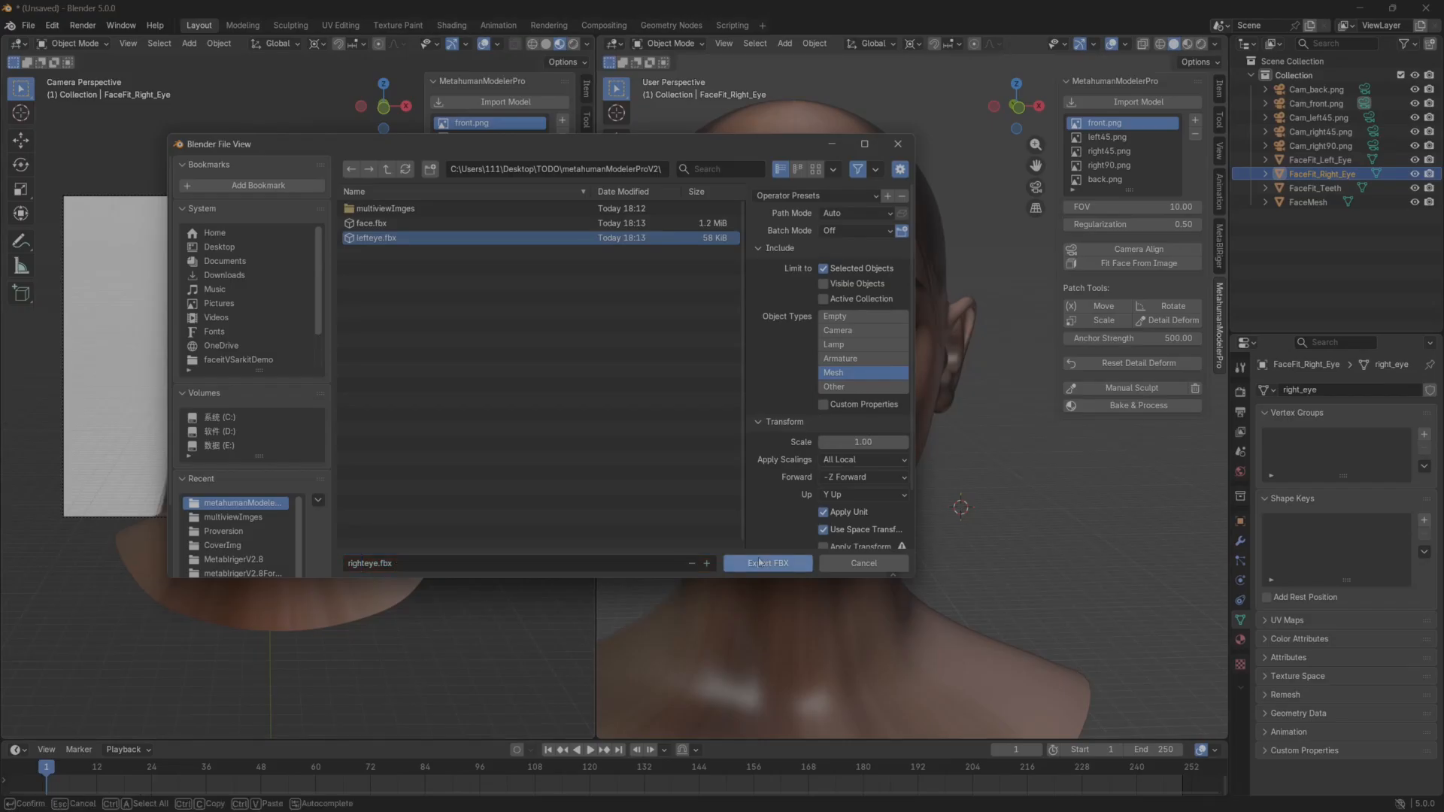
Export FaceFit_Teeth as teeth.fbx into the same folder as the other head parts.
left_click(1315, 188)
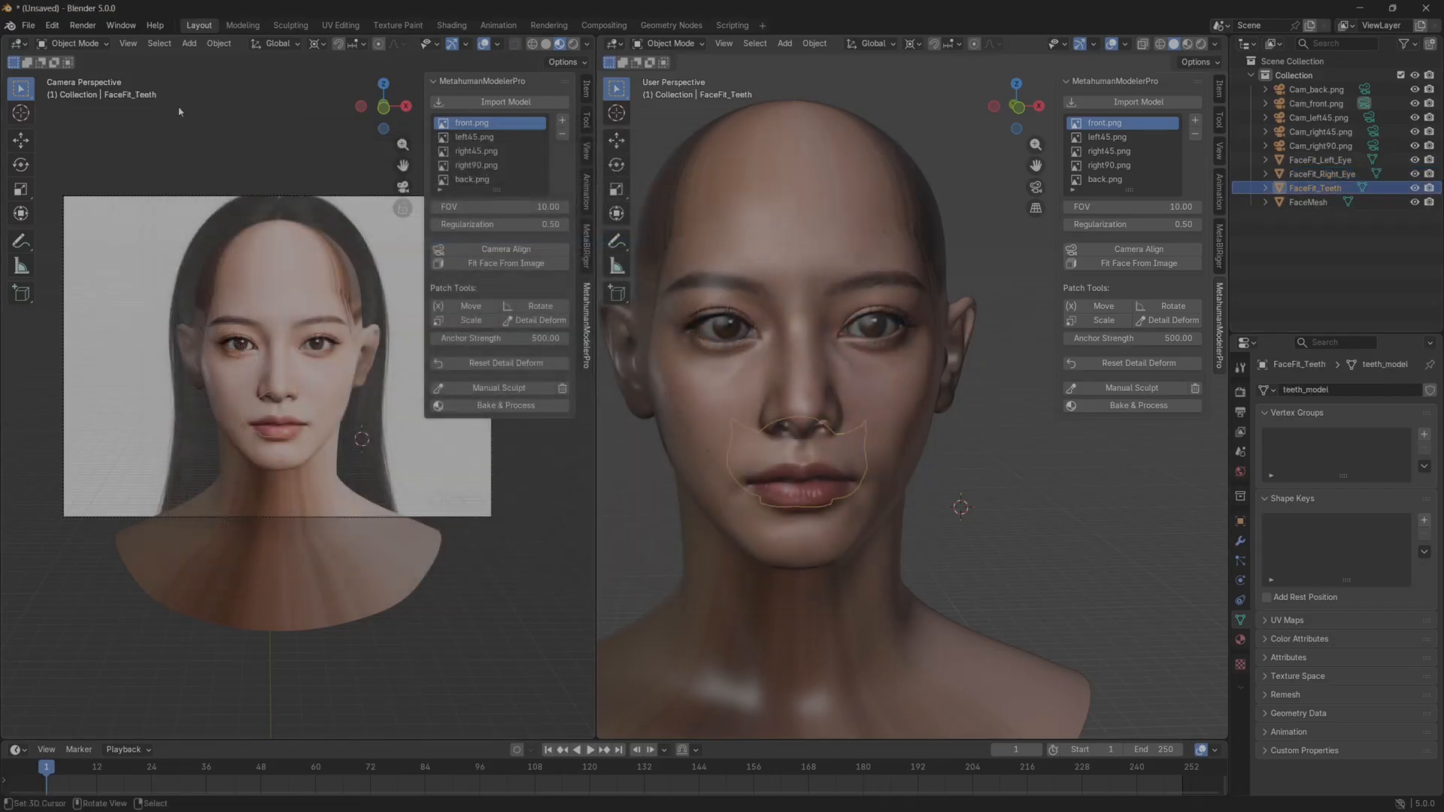
left_click(28, 24)
mouse_move(53, 238)
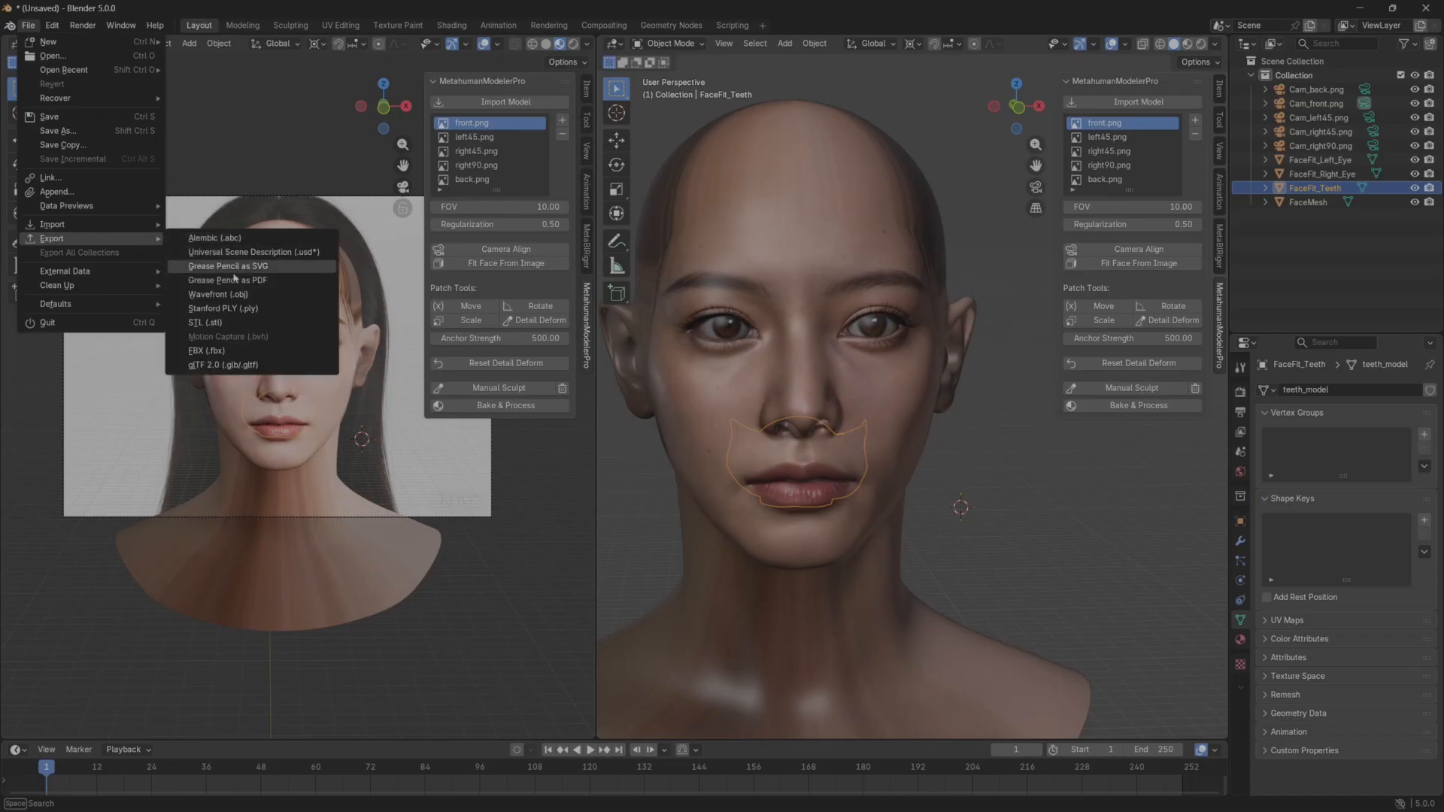
left_click(236, 351)
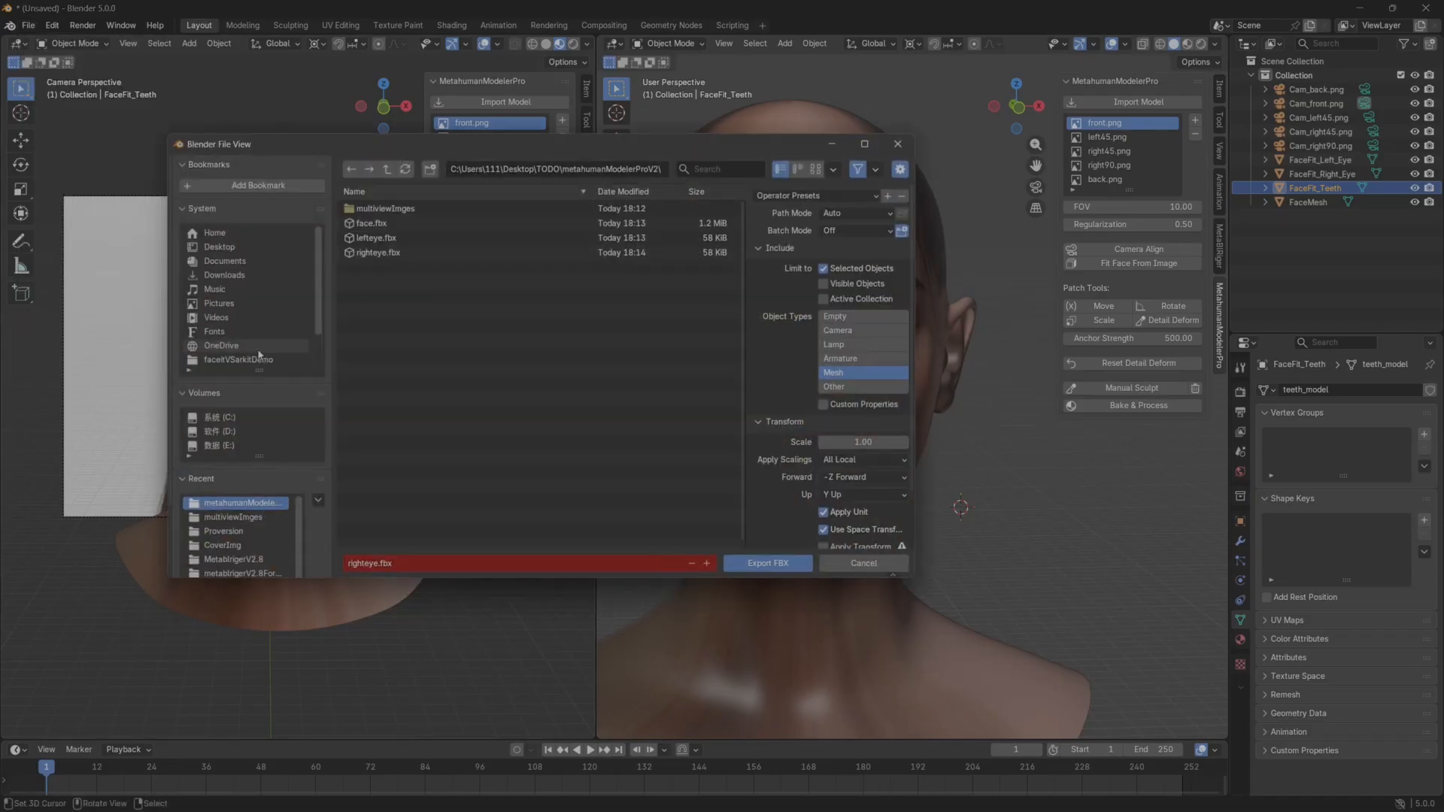
left_click(368, 563)
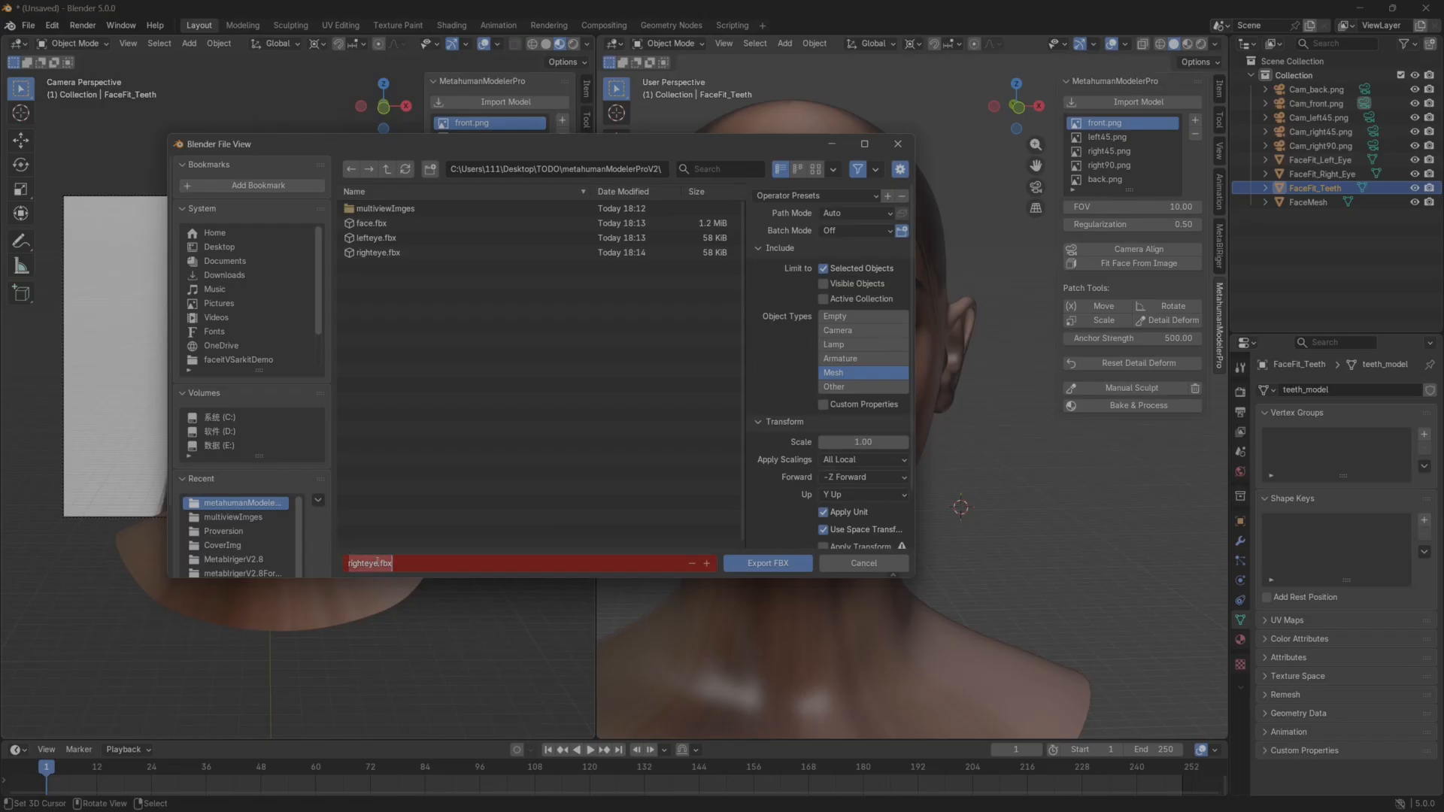
type("th")
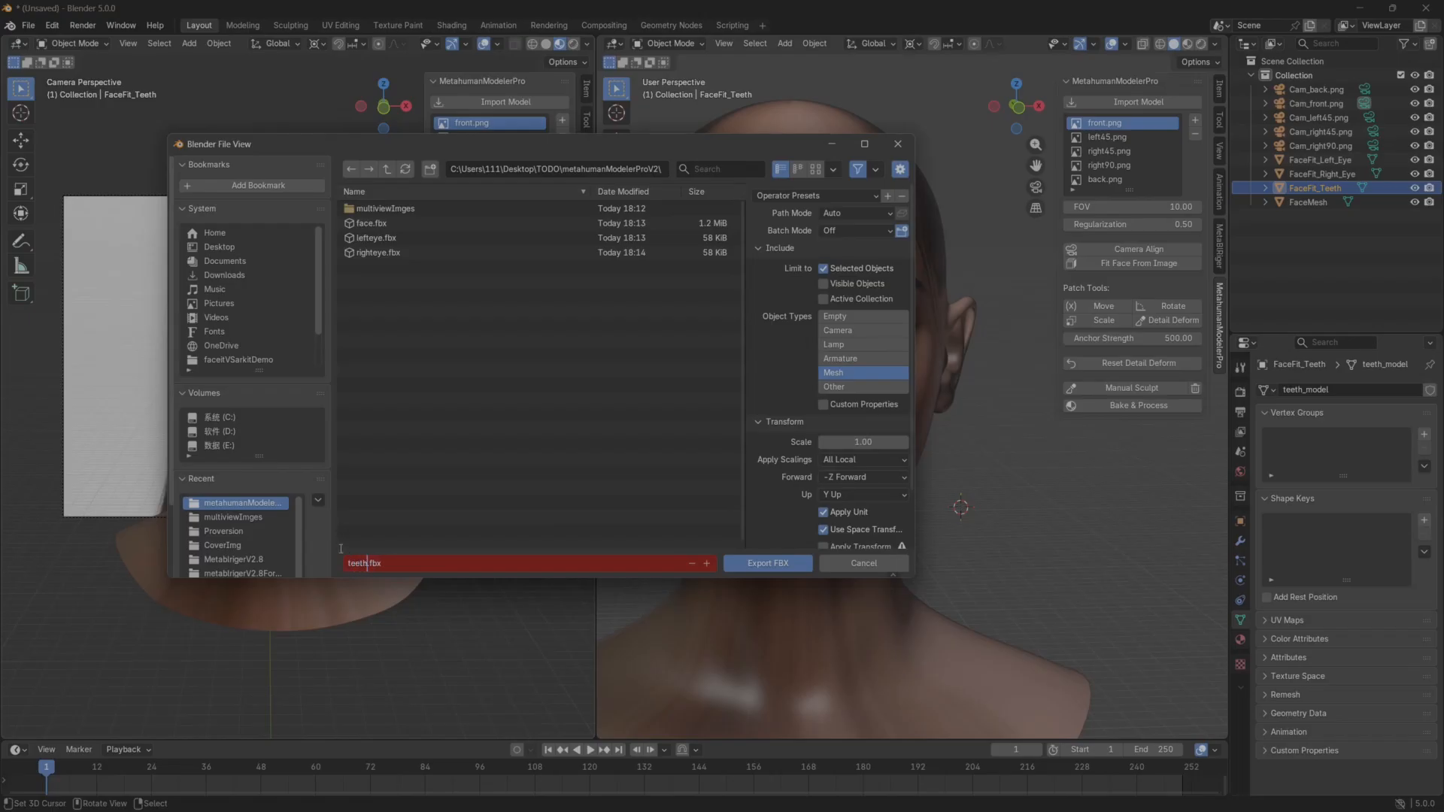
left_click(764, 570)
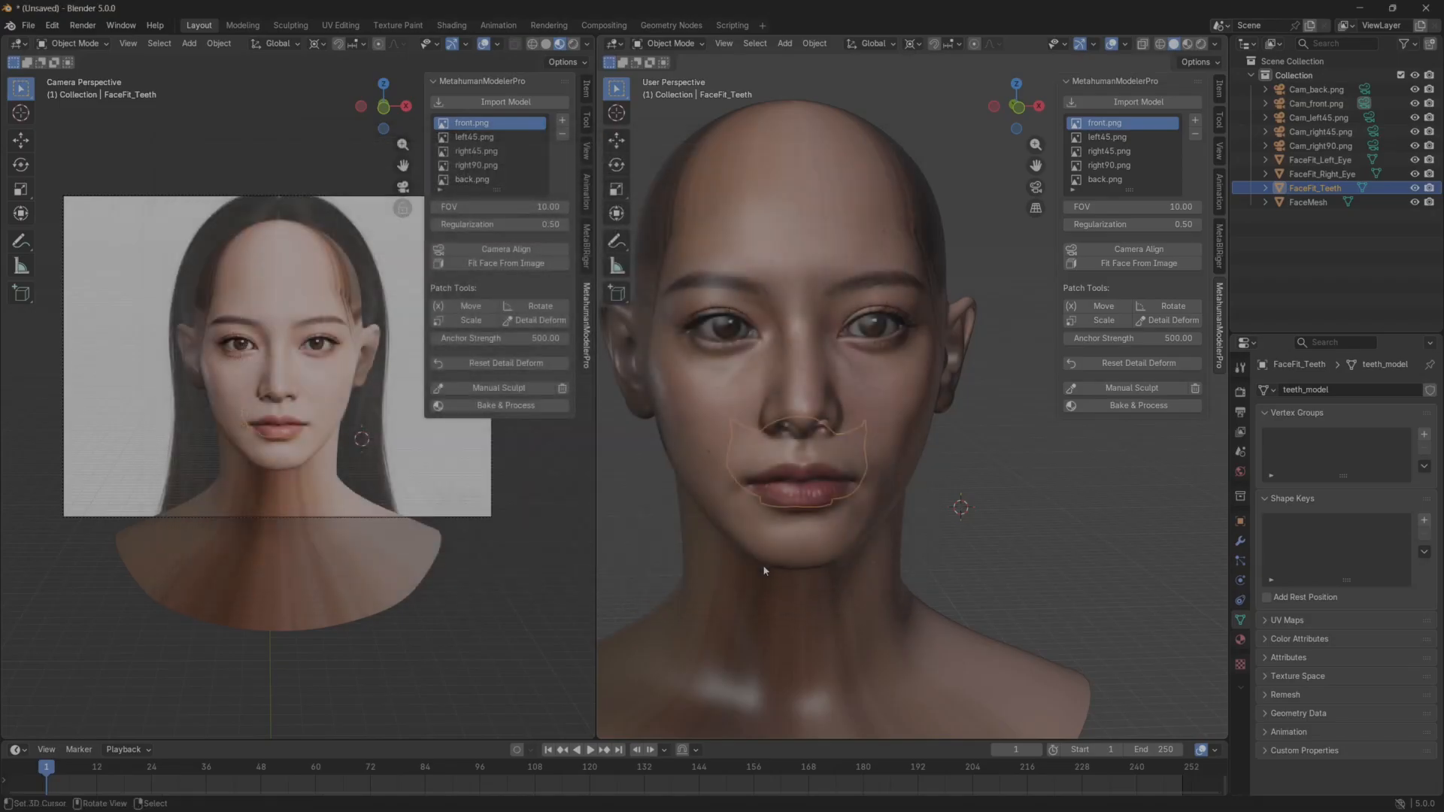
Switch to the UE570Project in Unreal Editor and create a folder named metahumanprov2 inside Content.
key("super")
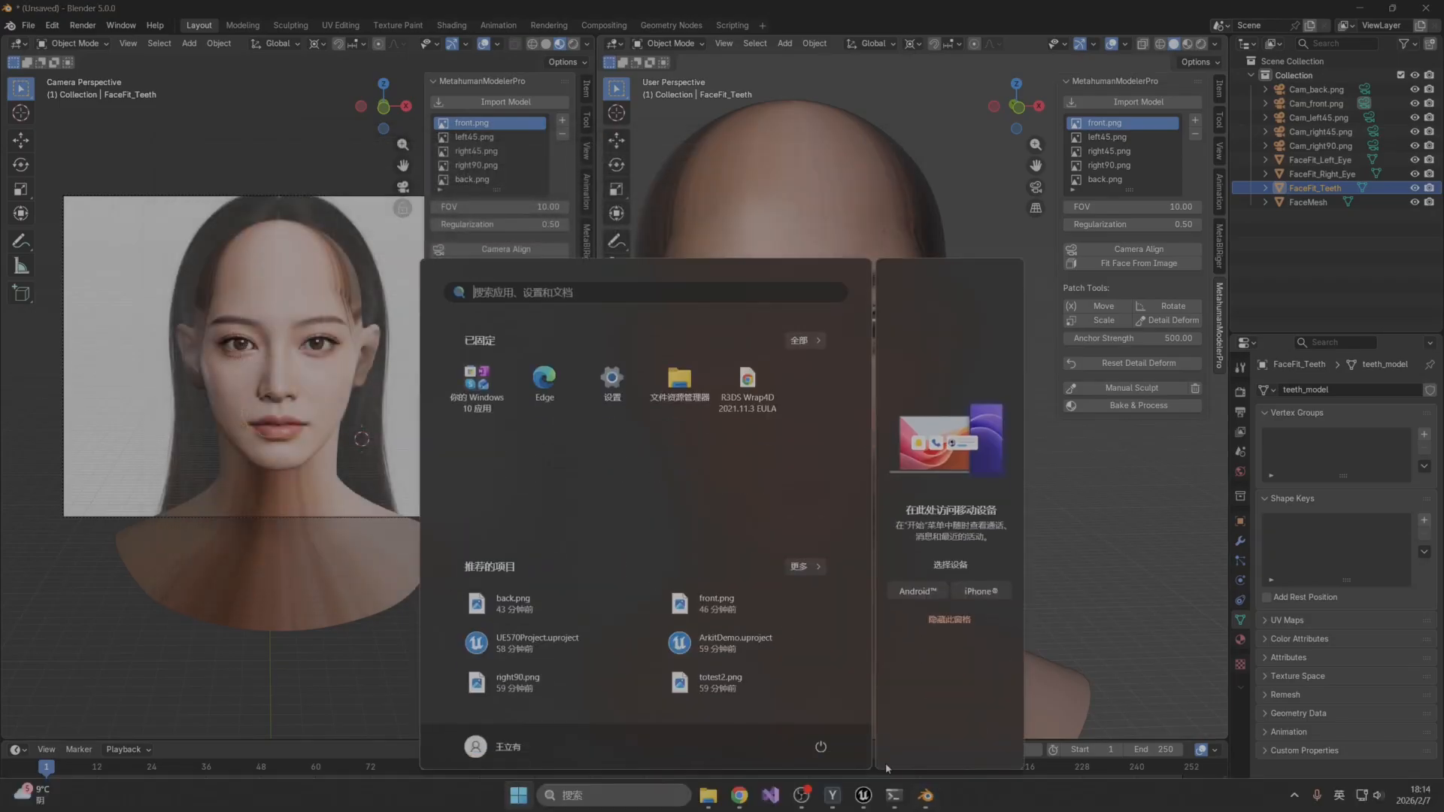
left_click(866, 803)
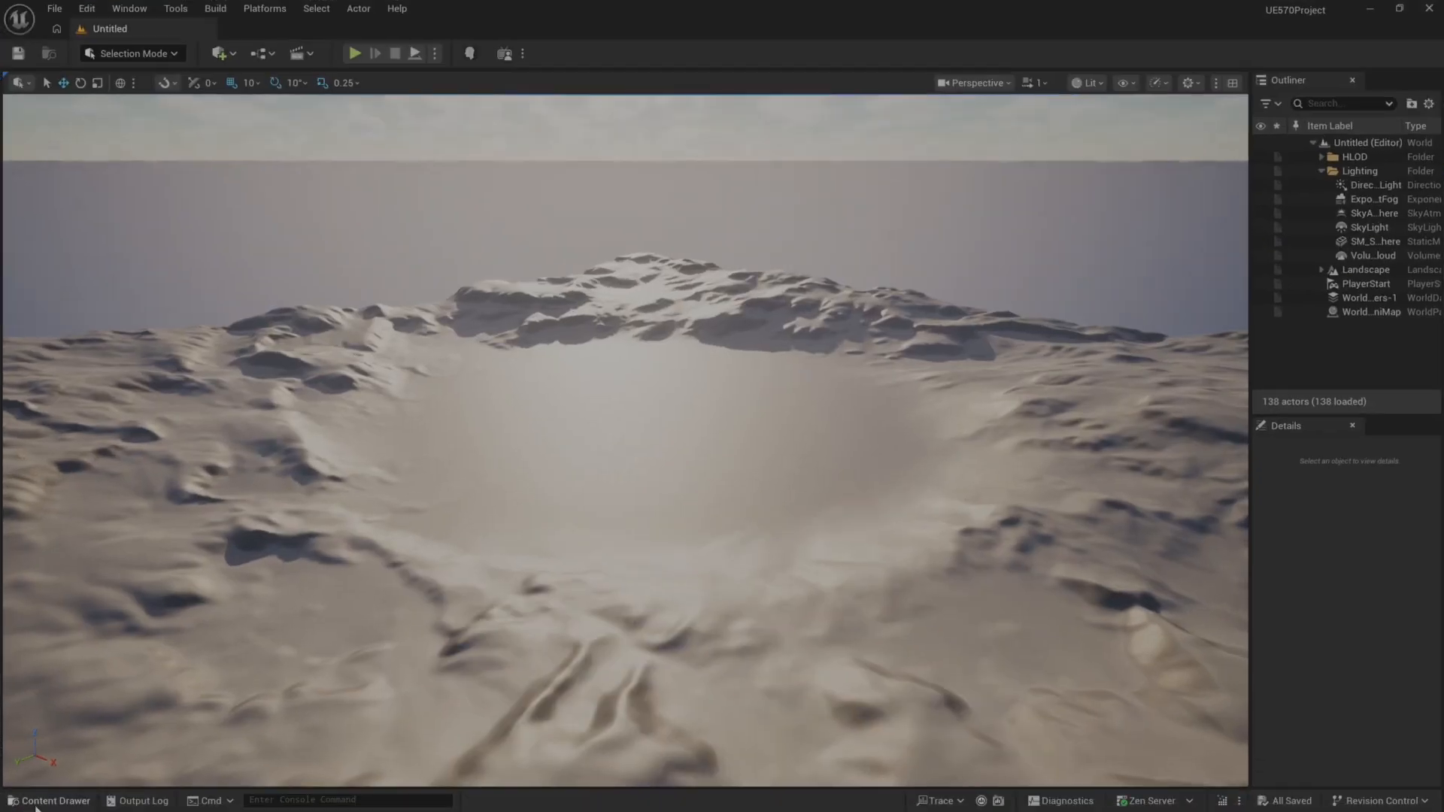
left_click(45, 801)
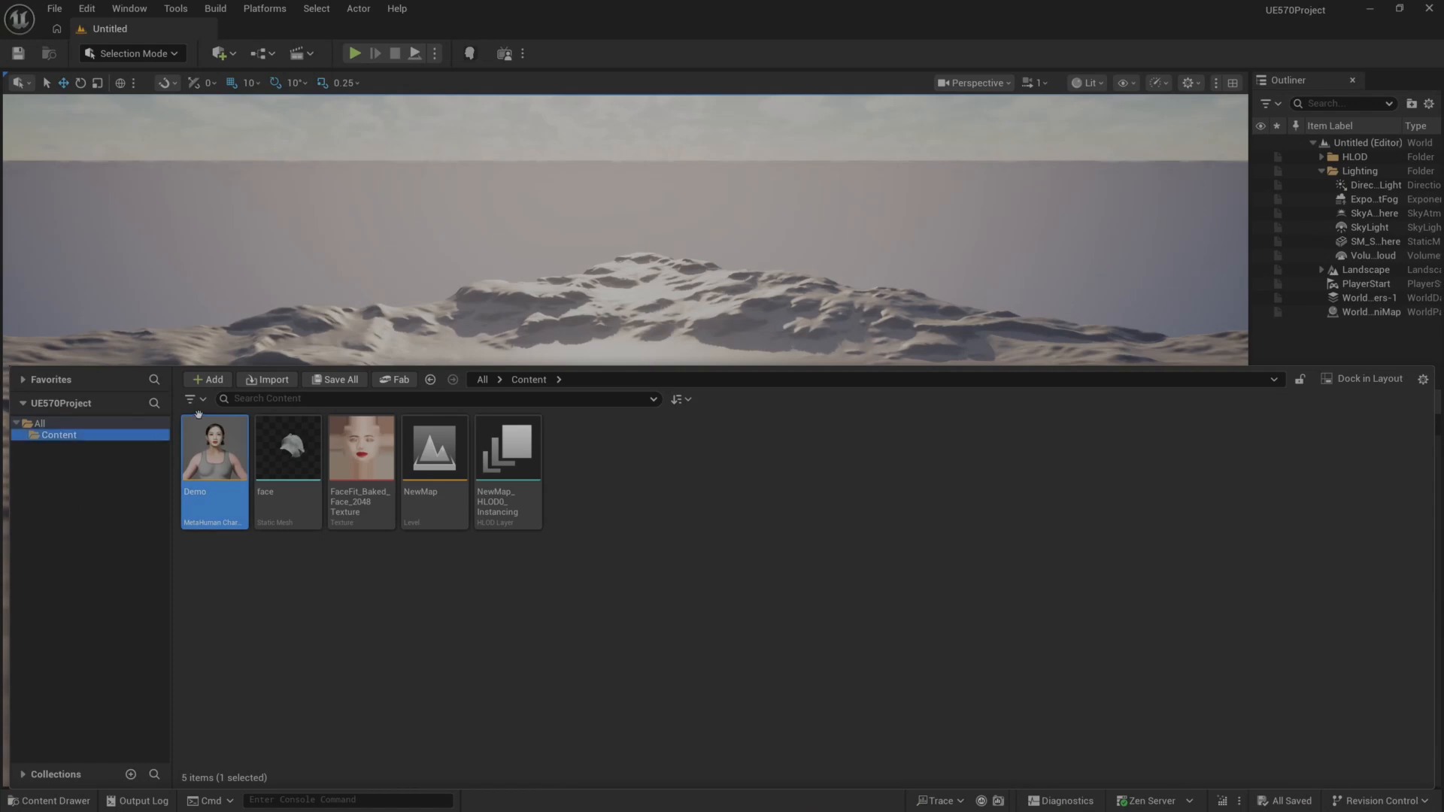
right_click(117, 511)
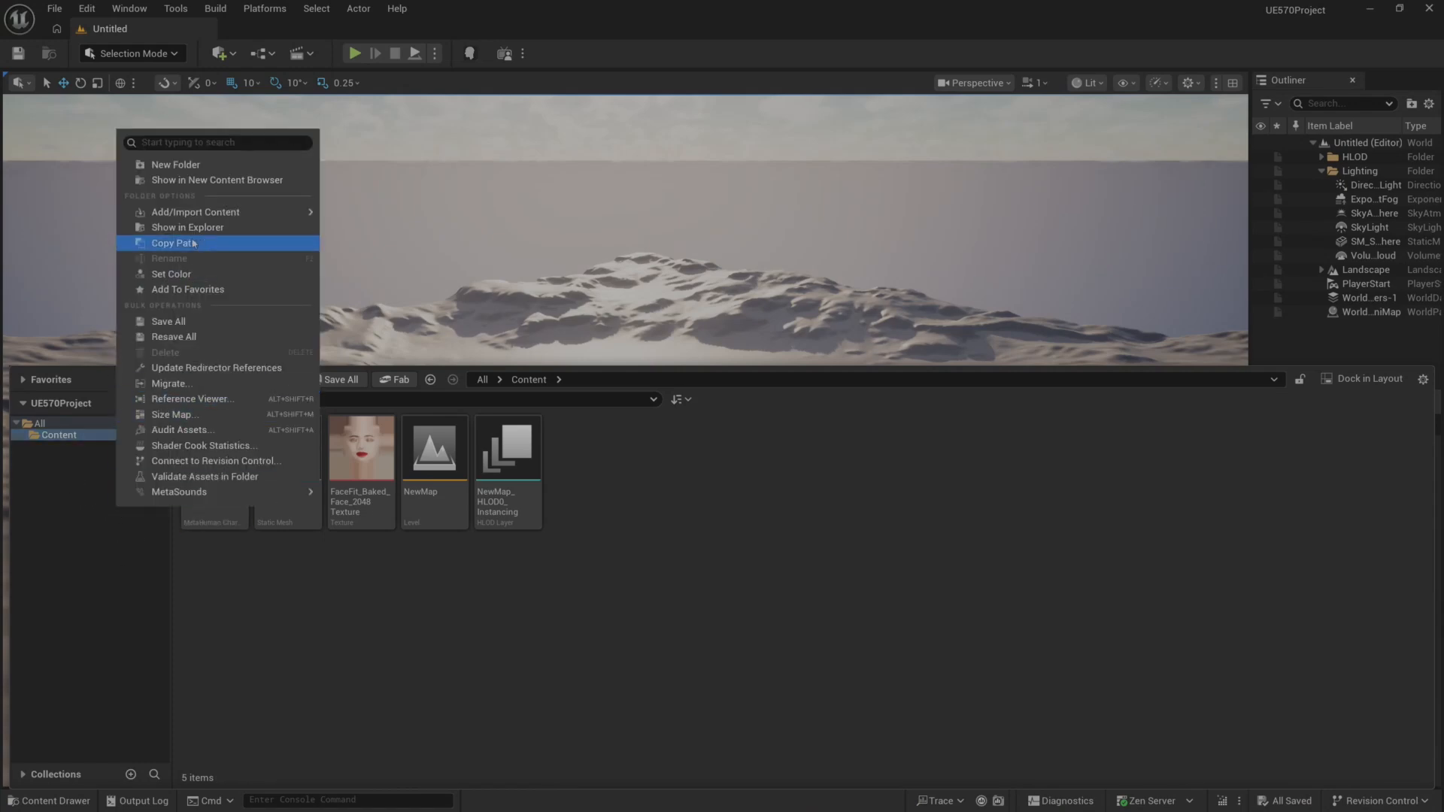
left_click(175, 164)
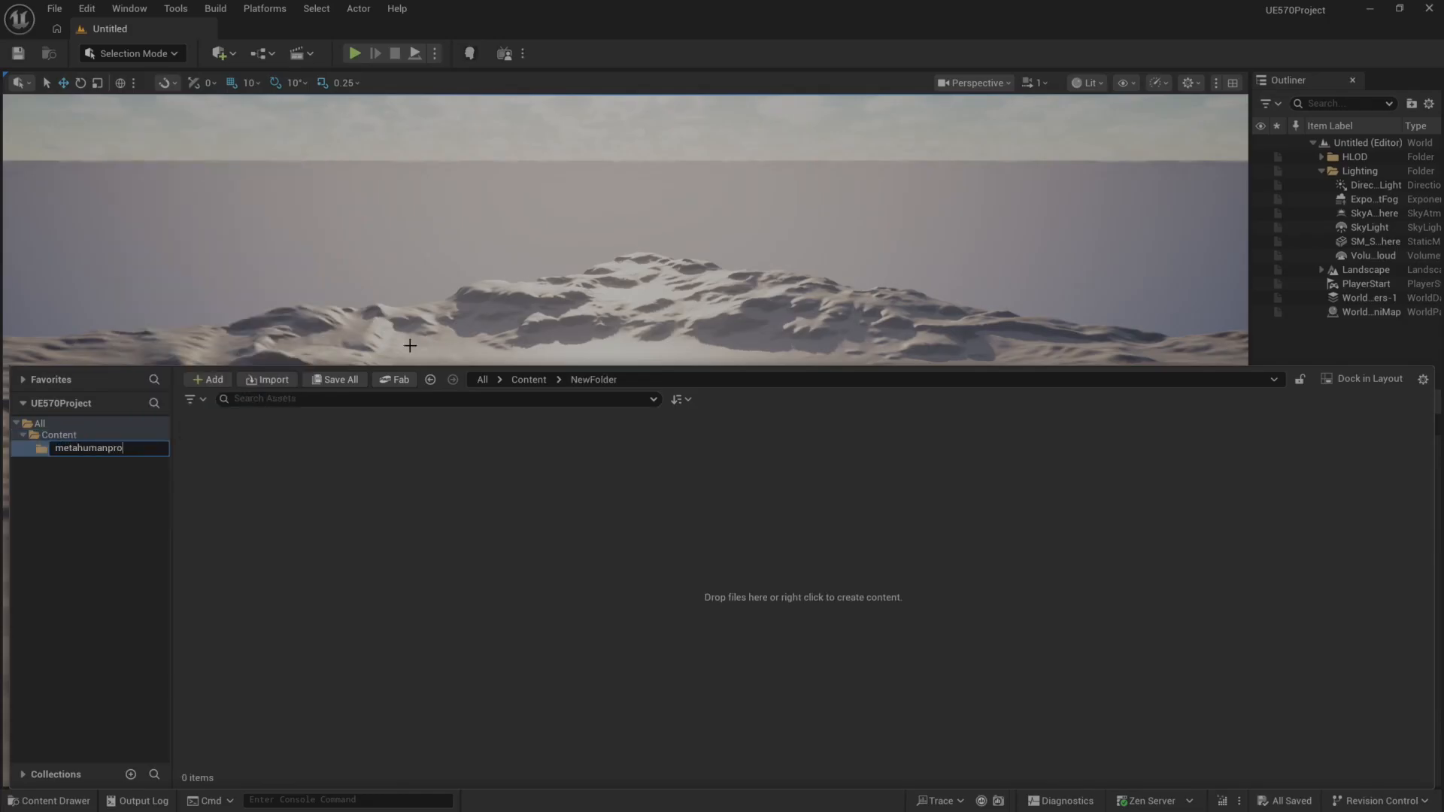
key("Return")
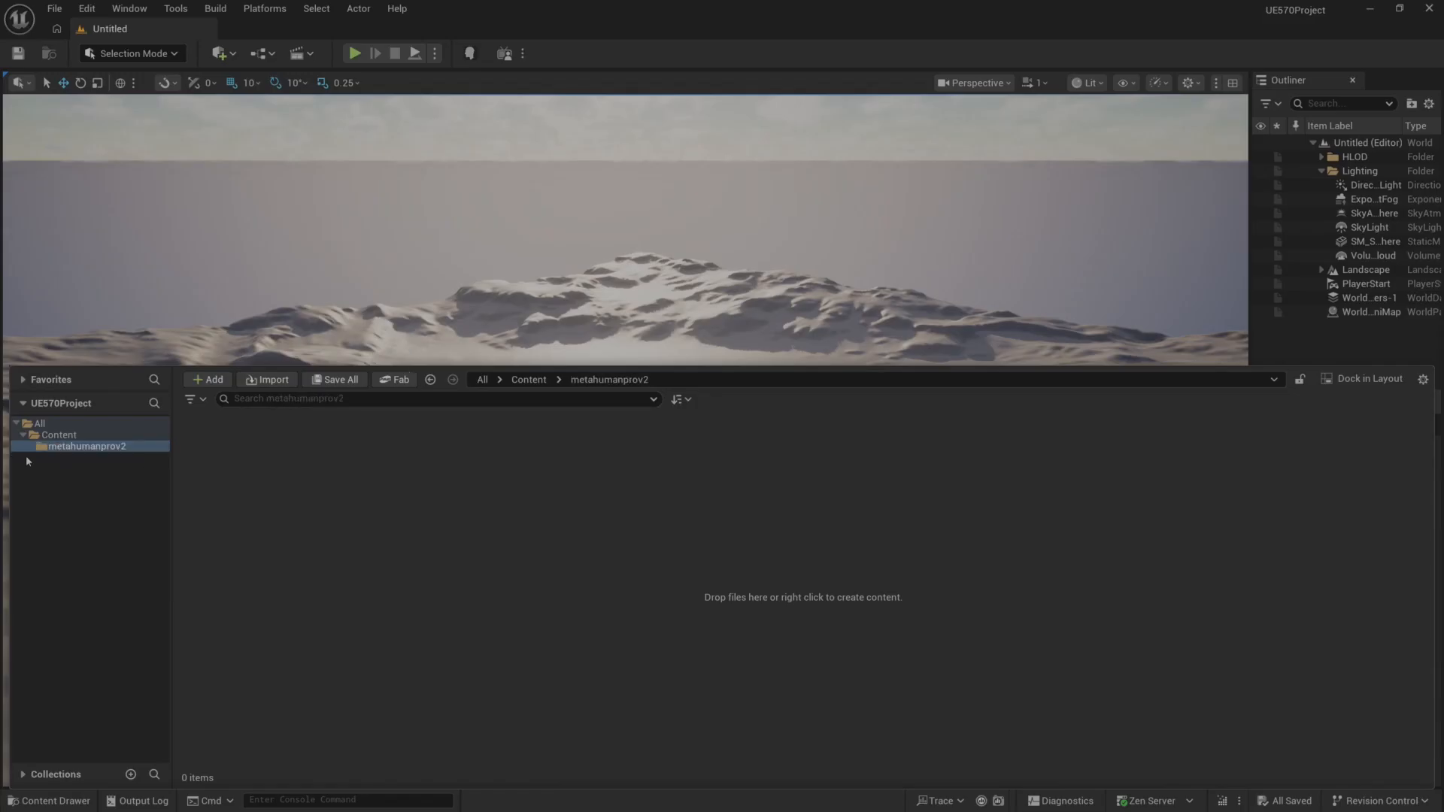
Import face.fbx from the desktop's TODO/metahumanModelerProV2 folder into metahumanprov2 with the default assets pipeline.
left_click(268, 380)
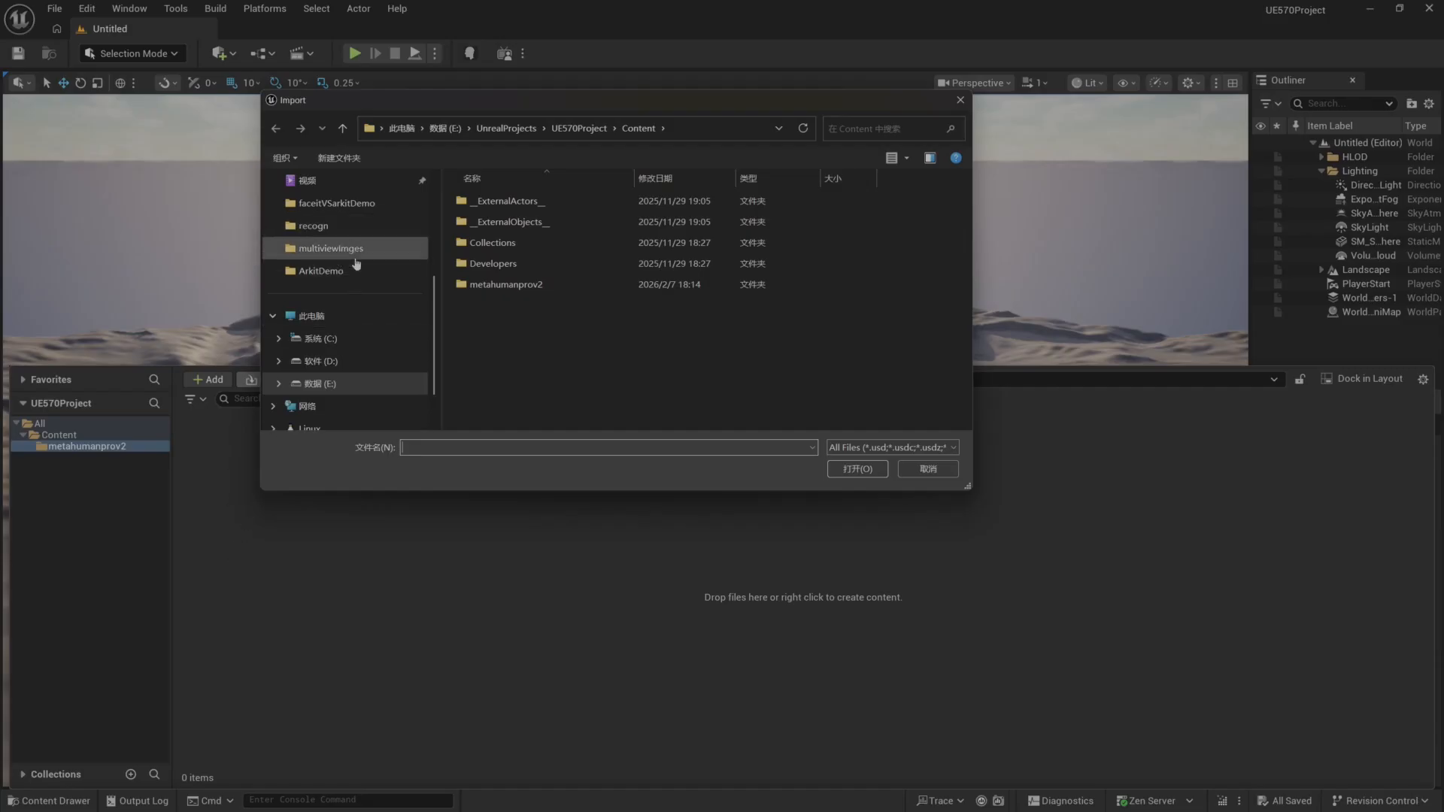
left_click(385, 255)
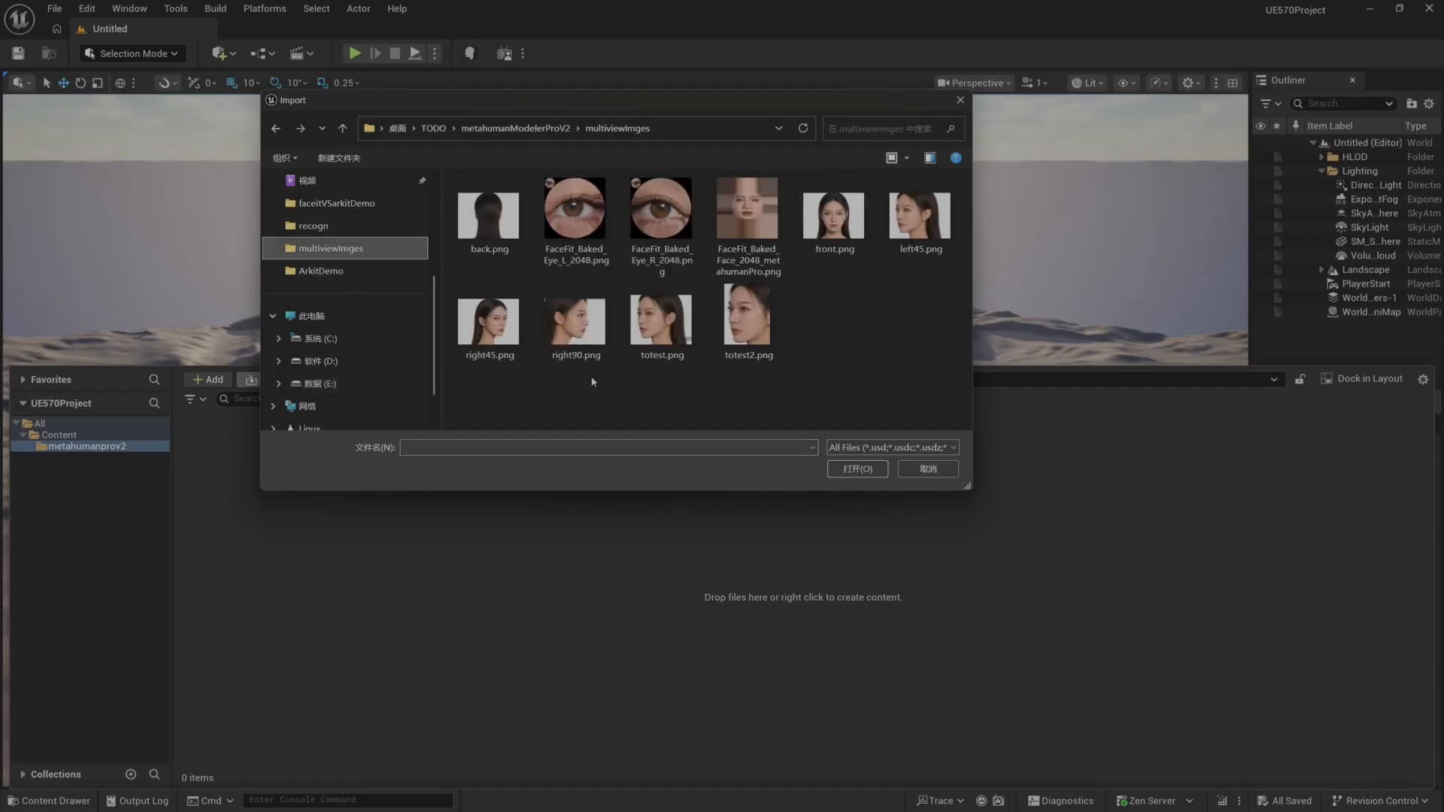
left_click(516, 128)
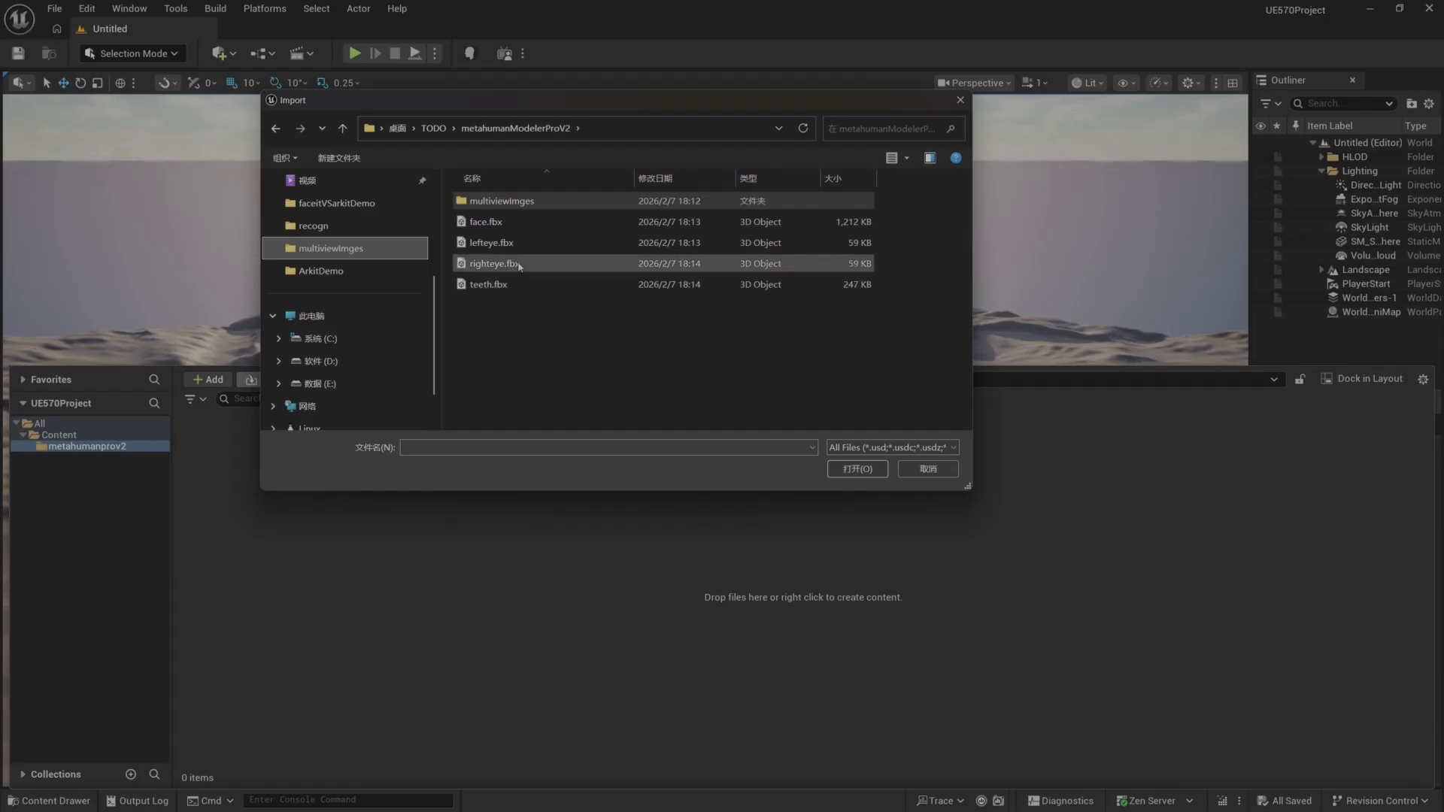
left_click(496, 222)
left_click(859, 470)
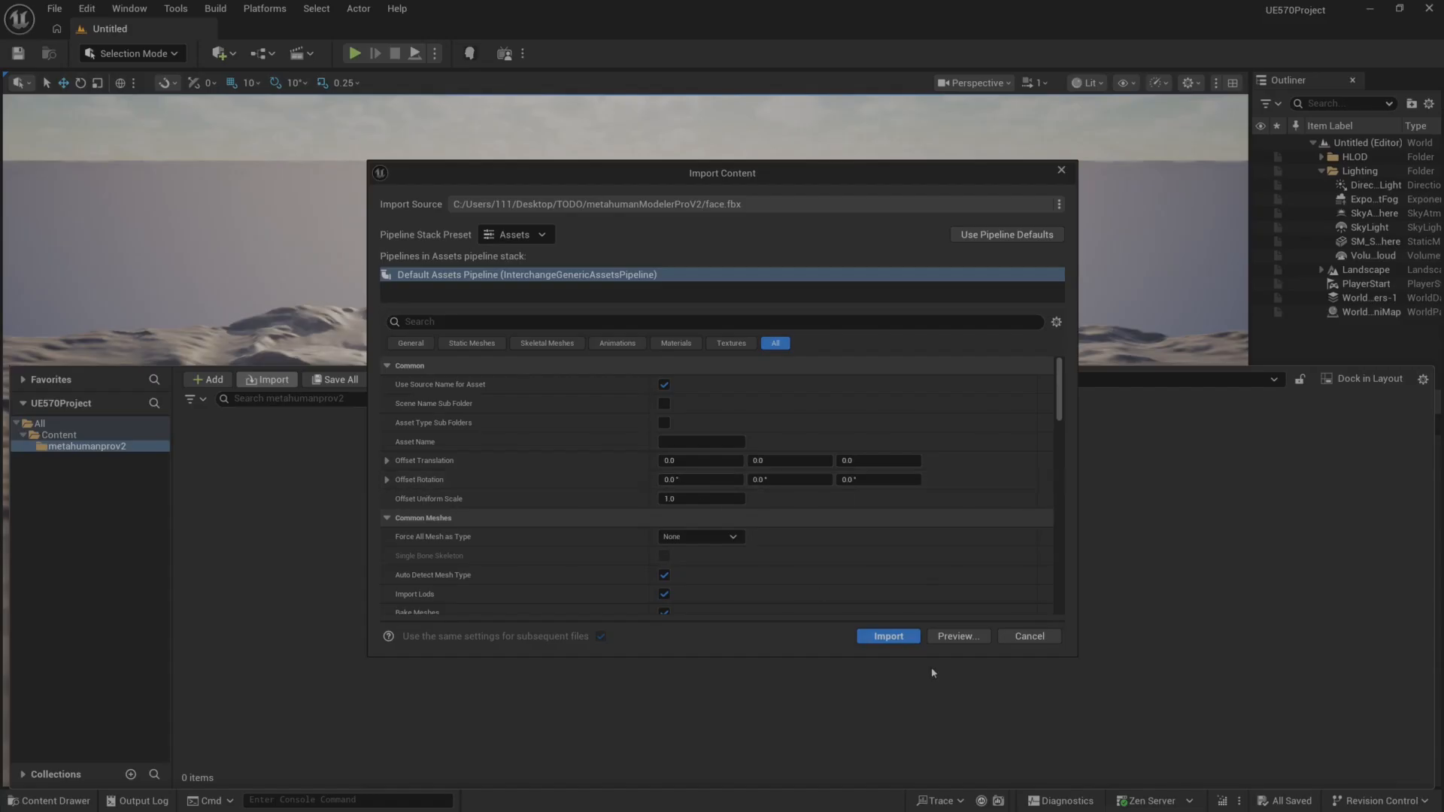
left_click(889, 637)
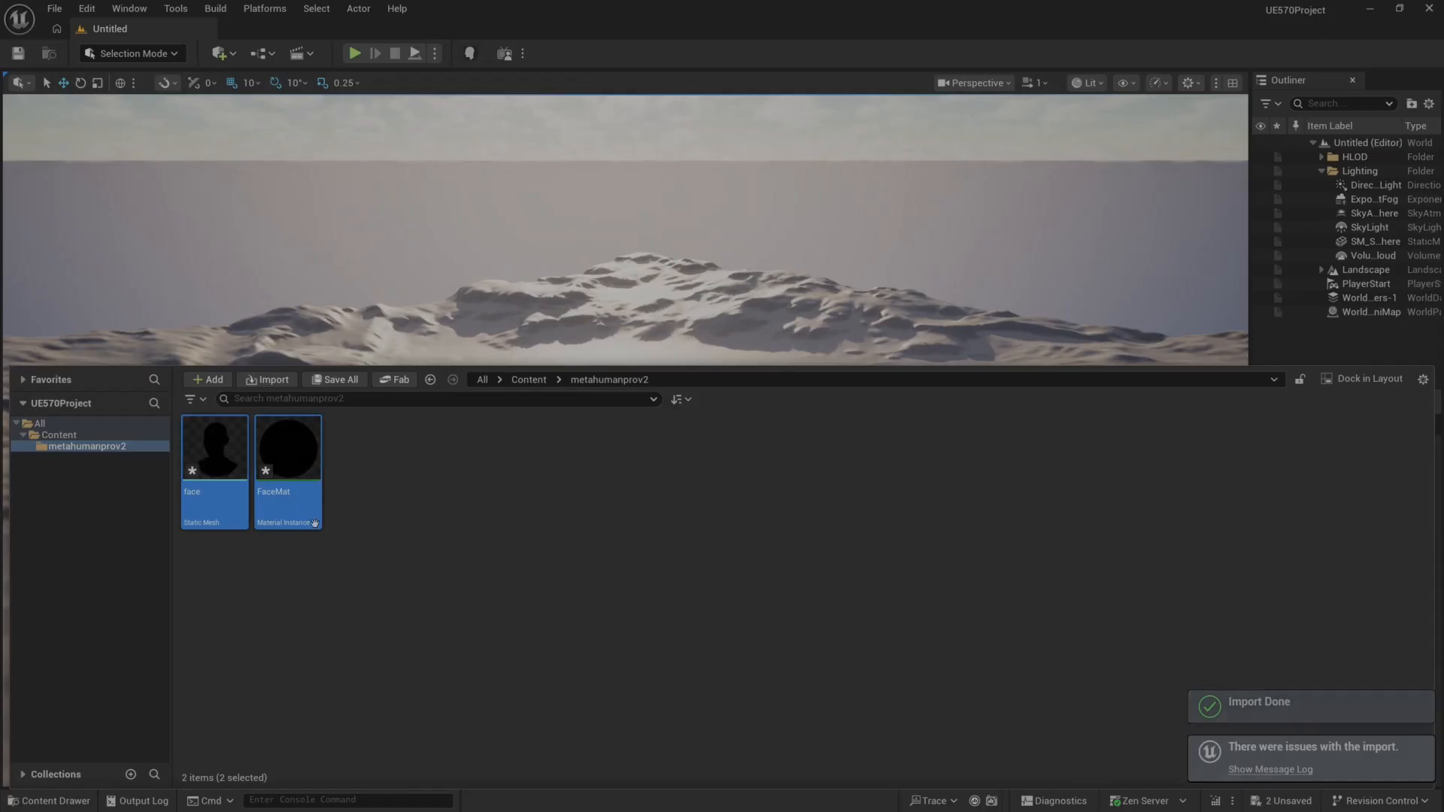
Force-delete the FaceMat material instance from the metahumanprov2 folder, keeping the face static mesh.
left_click(302, 469)
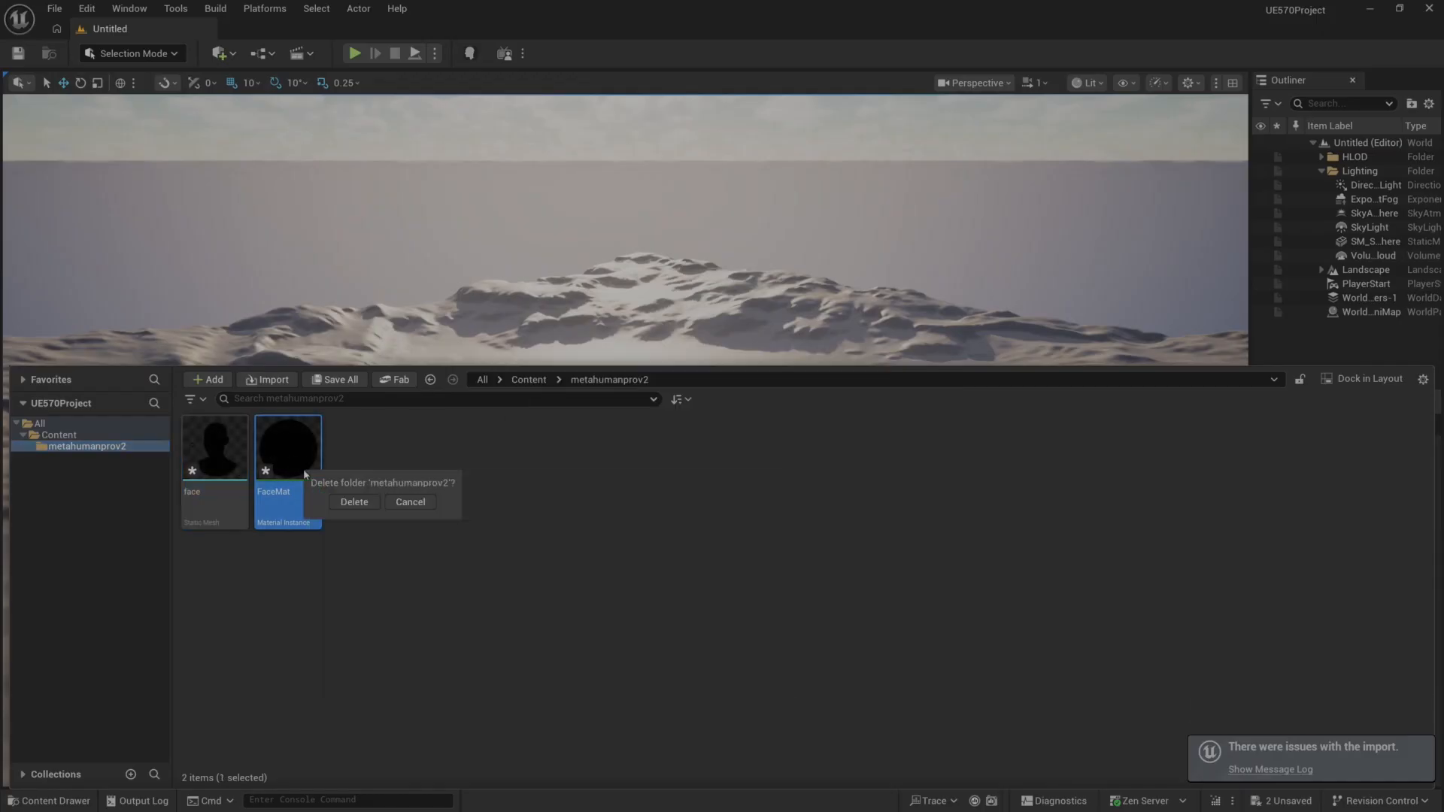
left_click(364, 507)
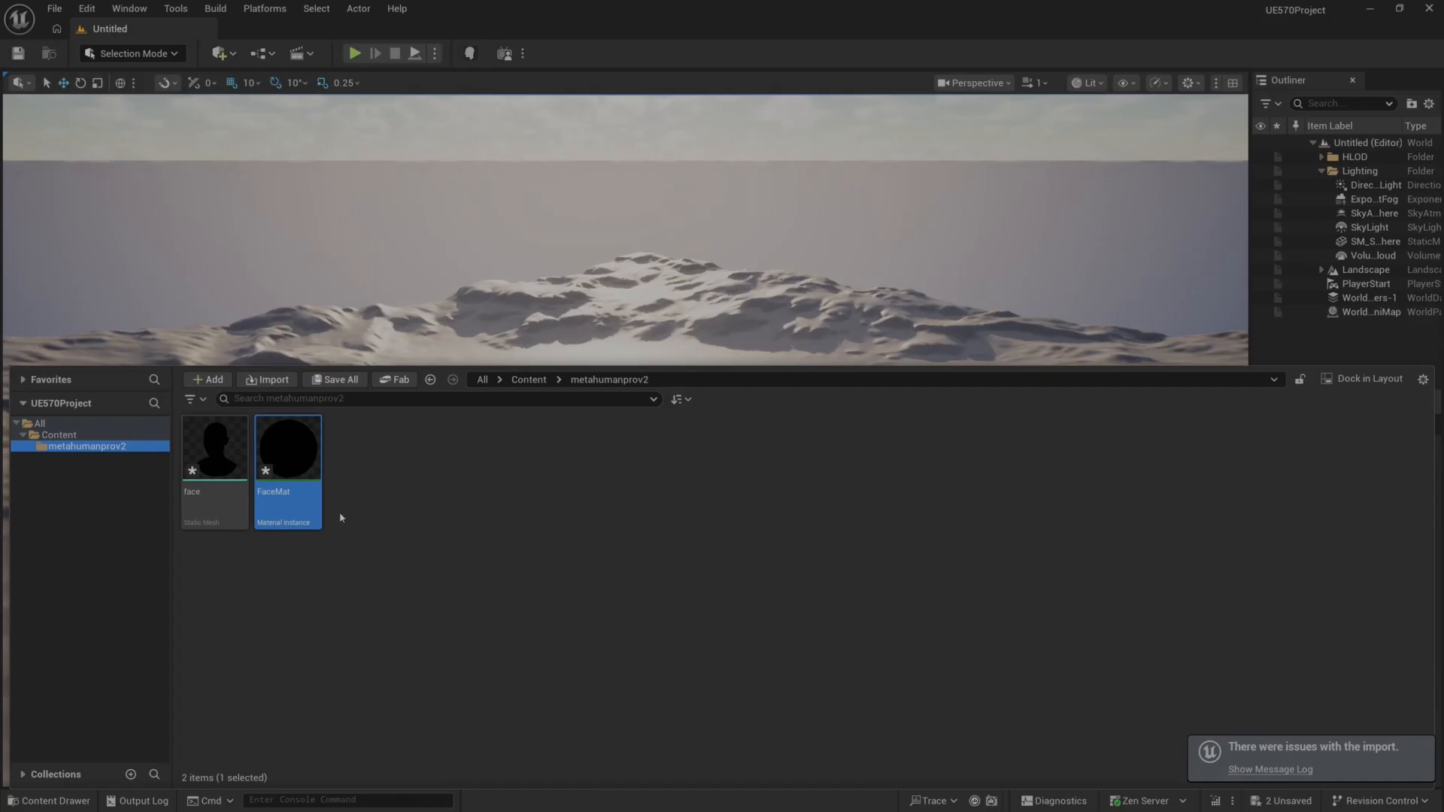
left_click(226, 504)
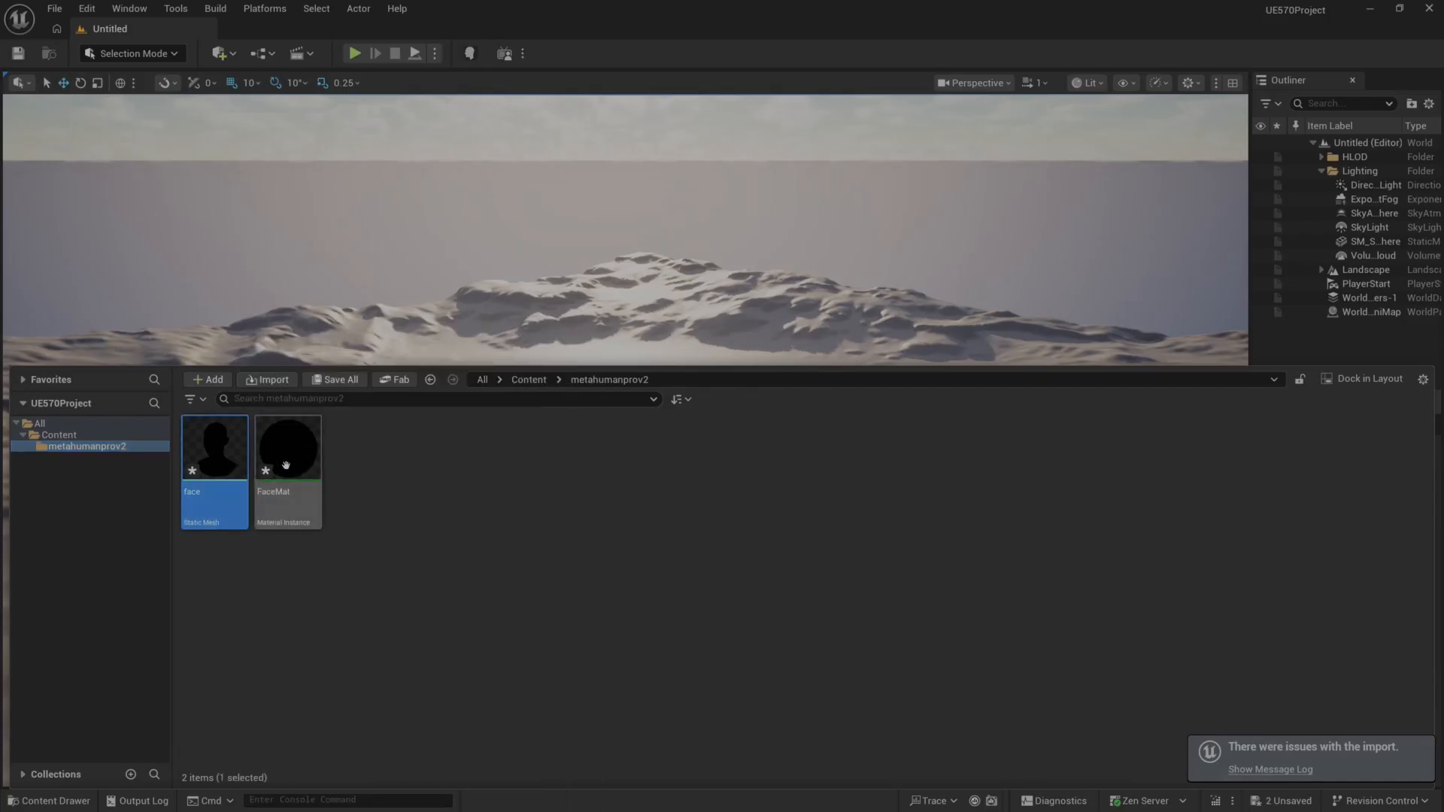
left_click(271, 461)
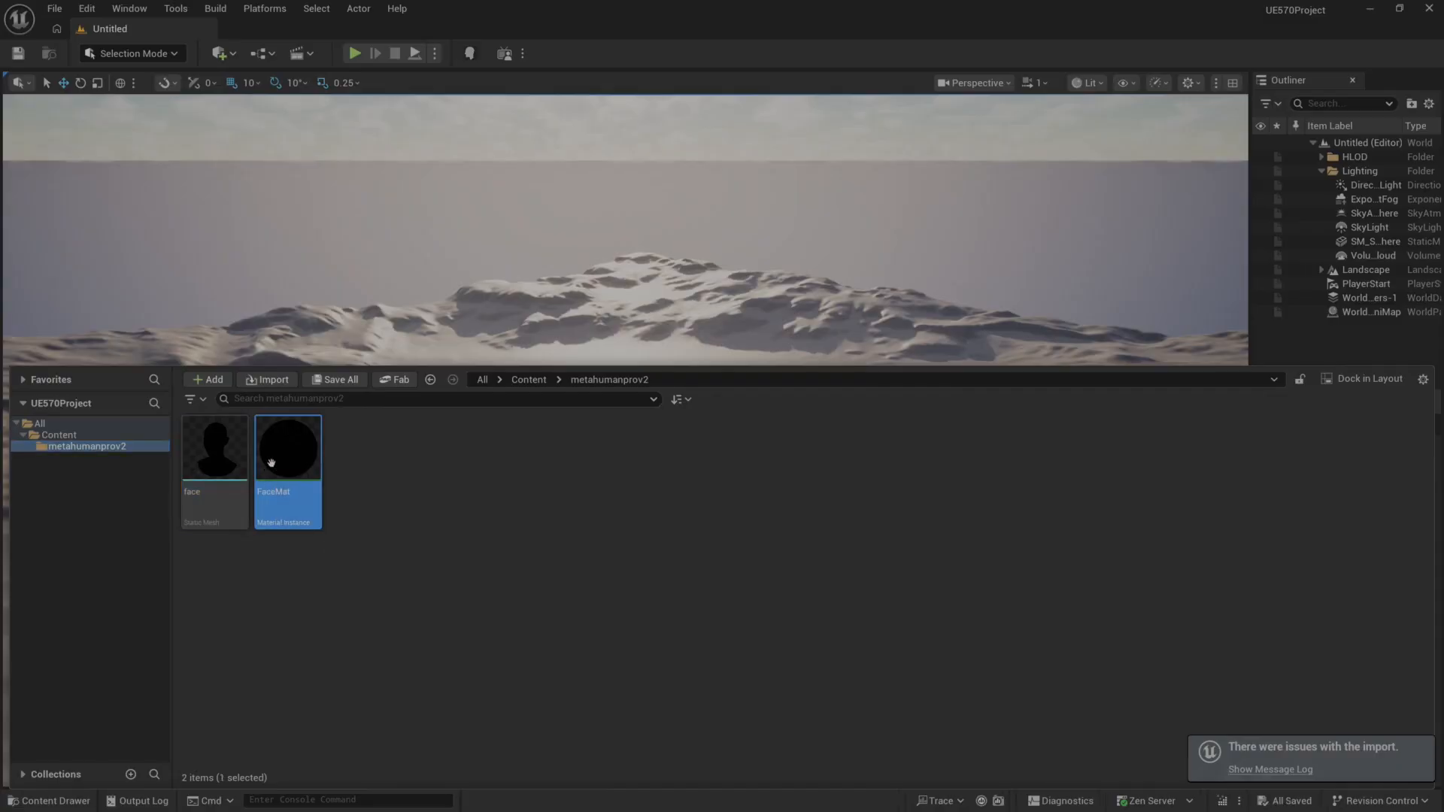
key("Delete")
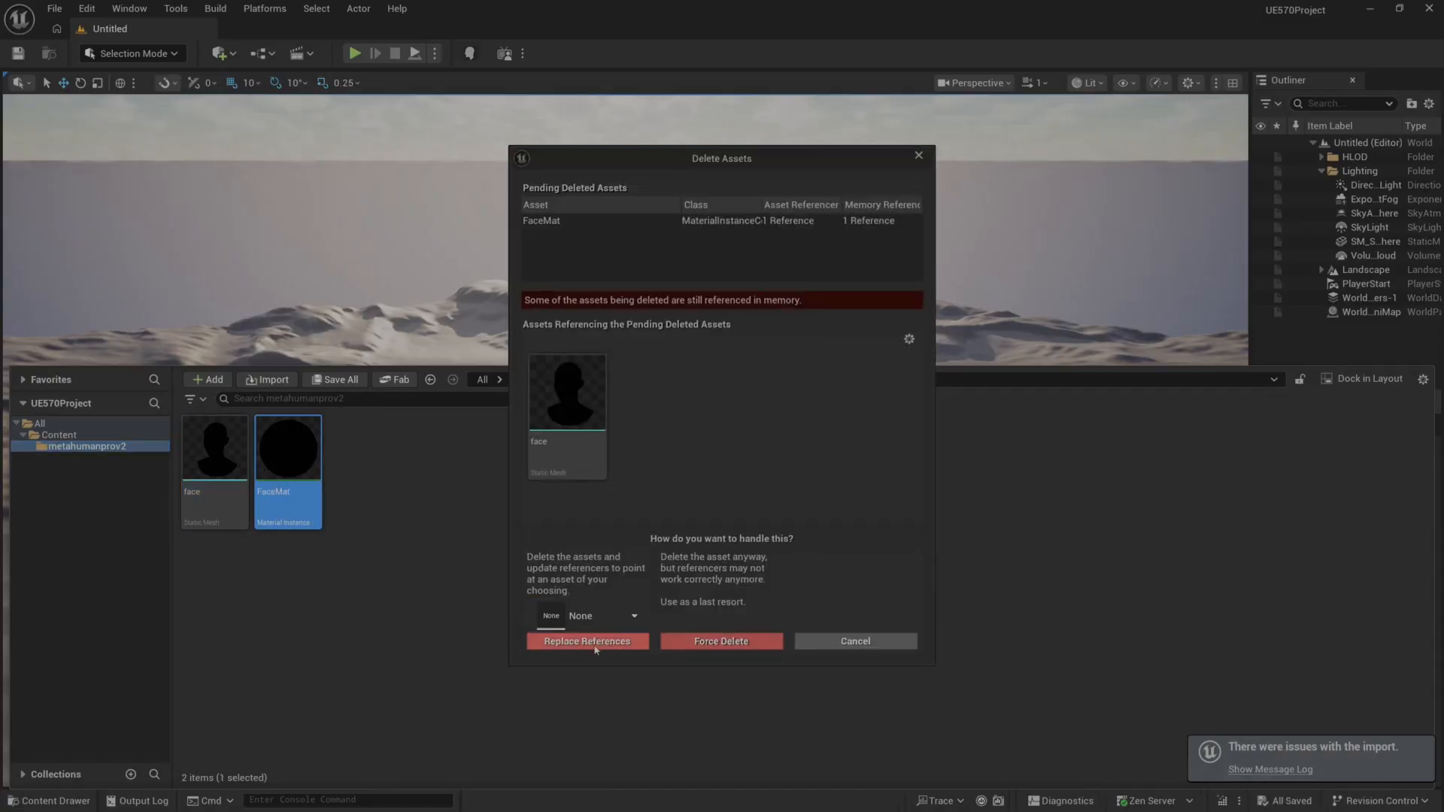
left_click(713, 641)
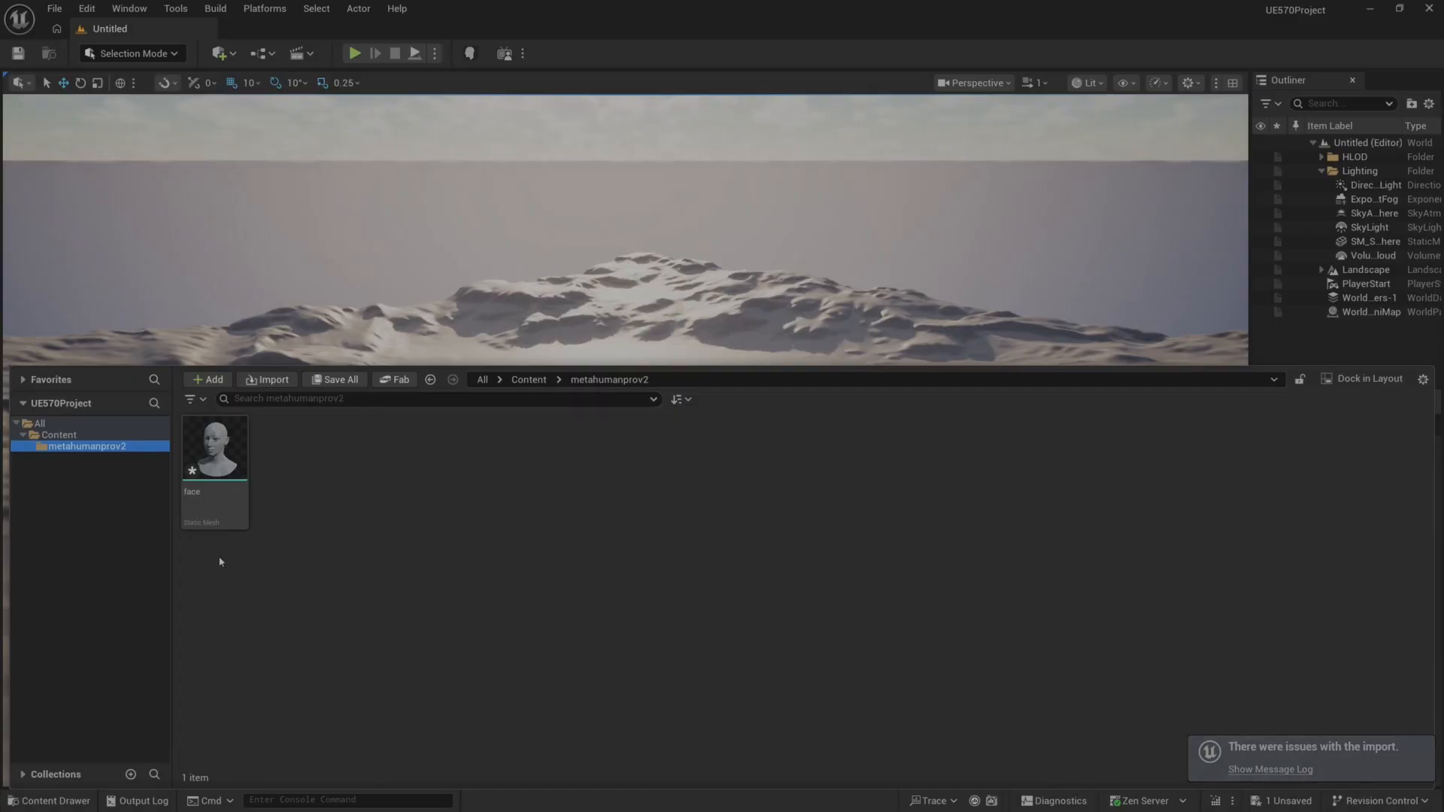
Save the face mesh, and import lefteye.fbx into the metahumanprov2 folder with animation import turned off.
left_click(214, 497)
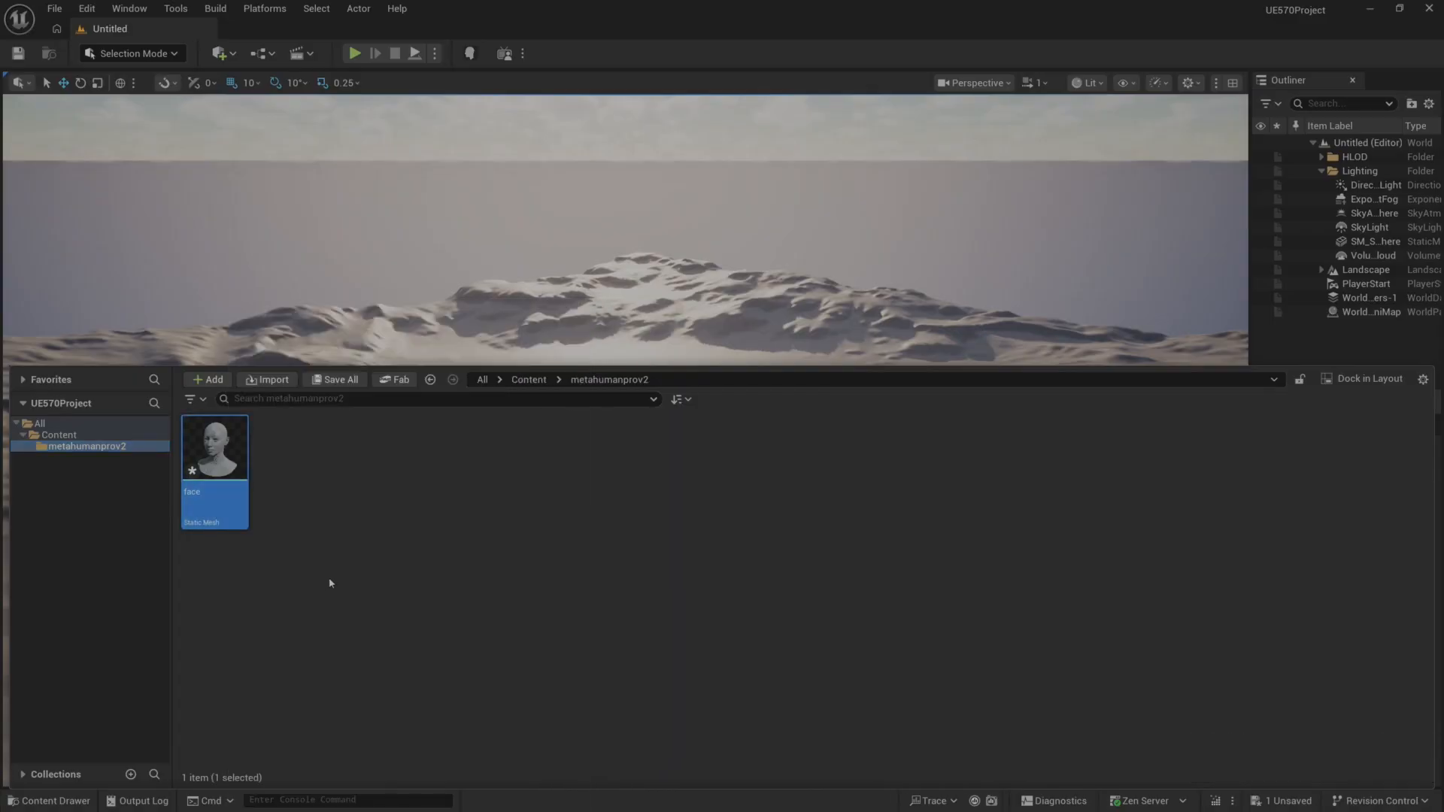
key("ctrl+s")
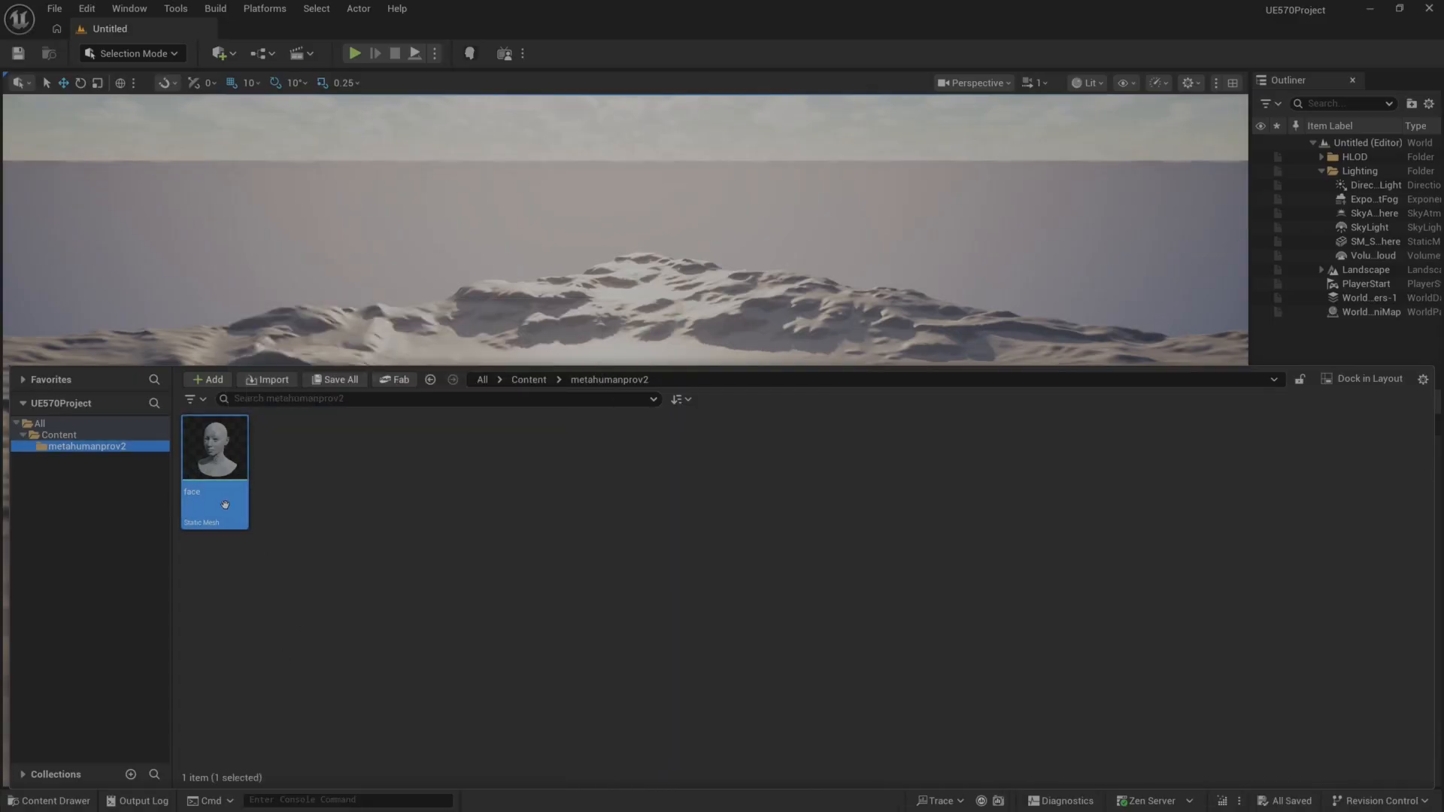
left_click(269, 380)
left_click(492, 243)
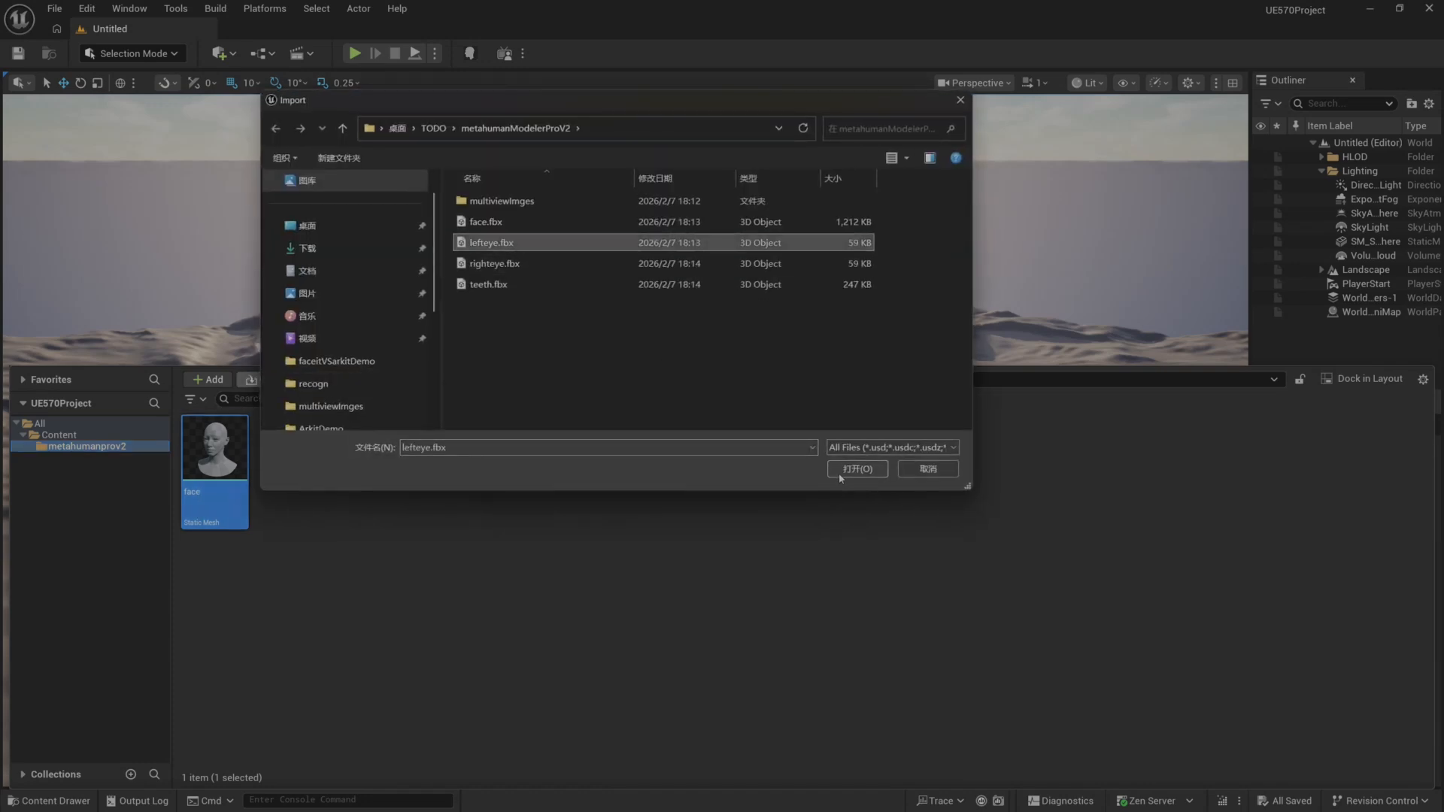
left_click(857, 468)
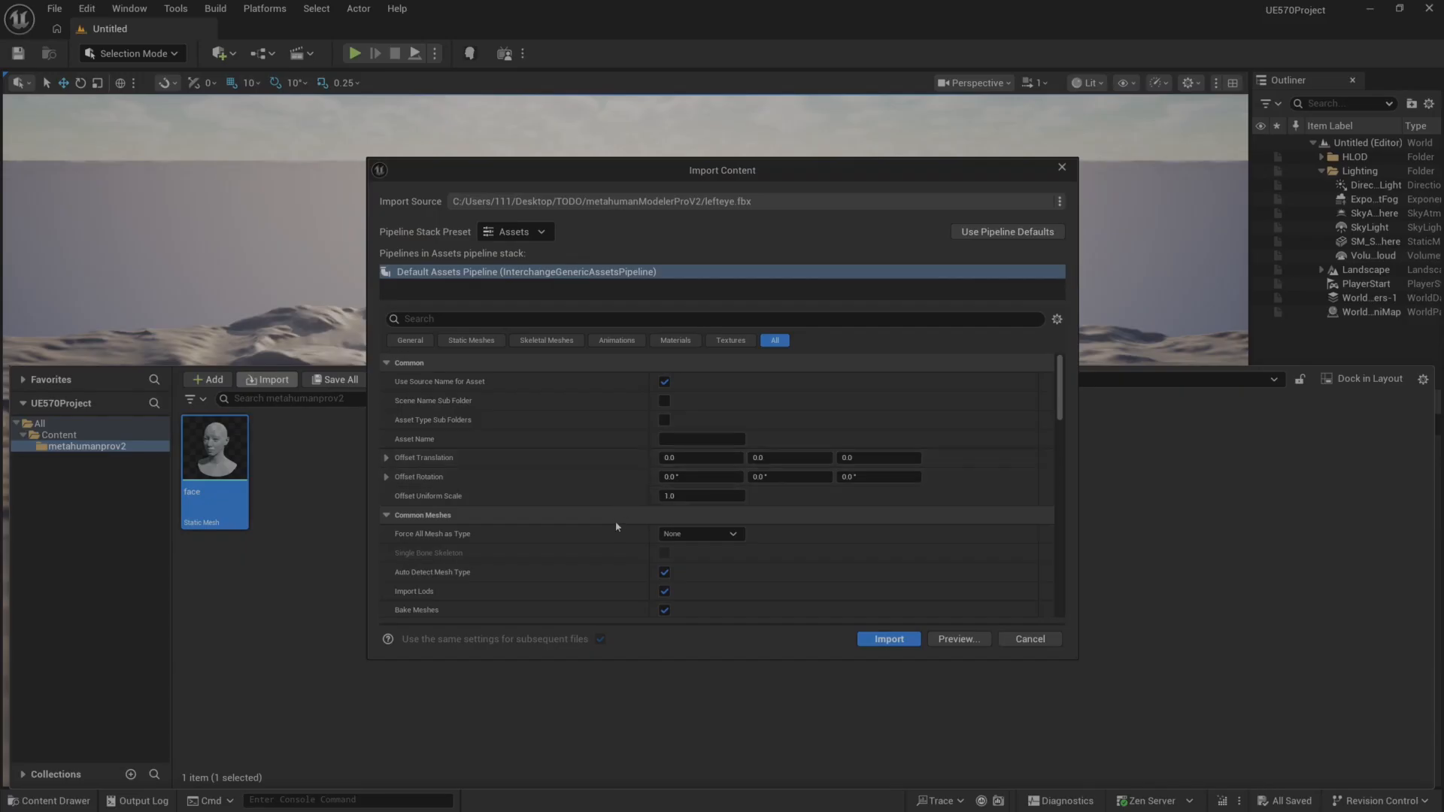
scroll(602, 558, "down", 3)
scroll(602, 557, "down", 8)
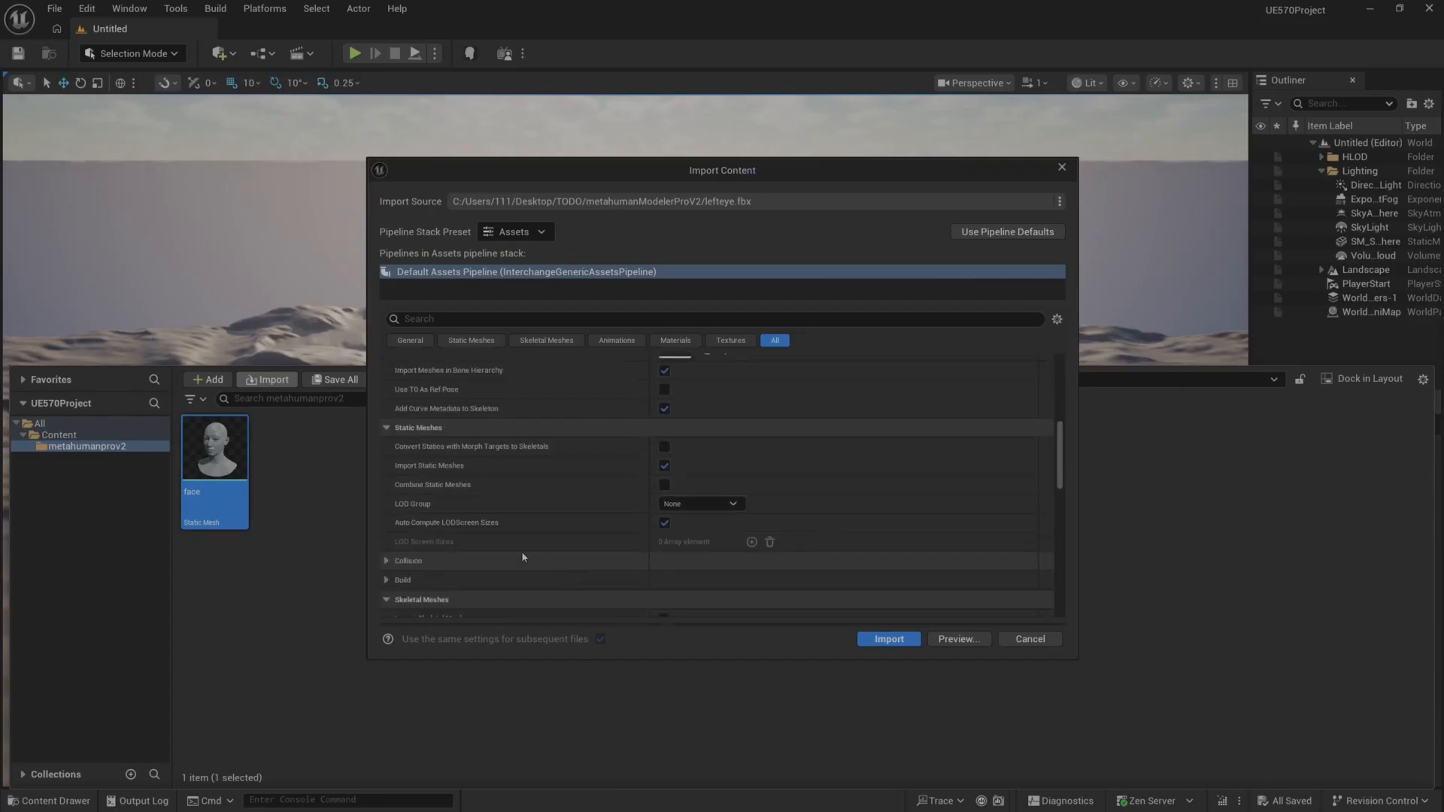
scroll(459, 519, "down", 8)
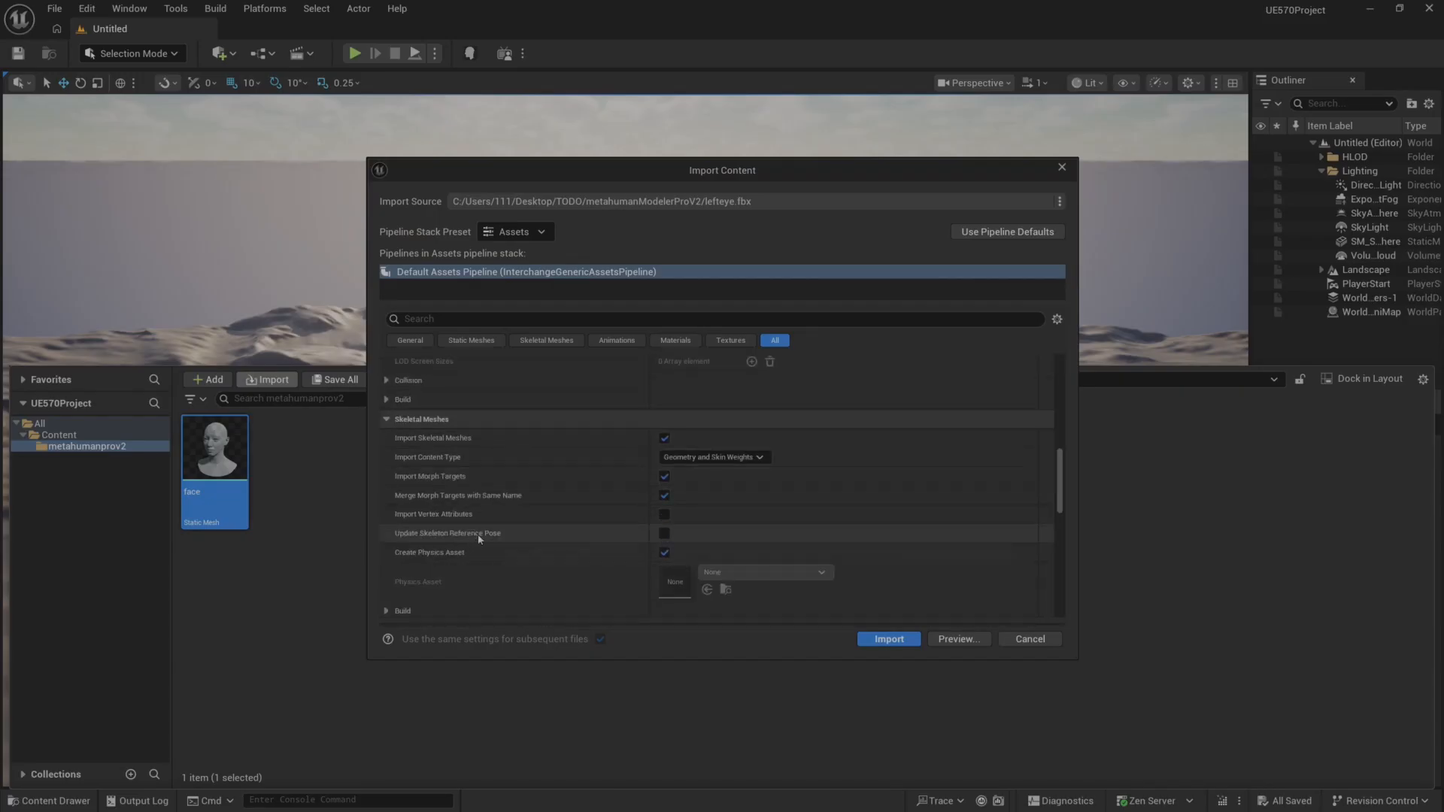
scroll(485, 535, "down", 2)
left_click(665, 536)
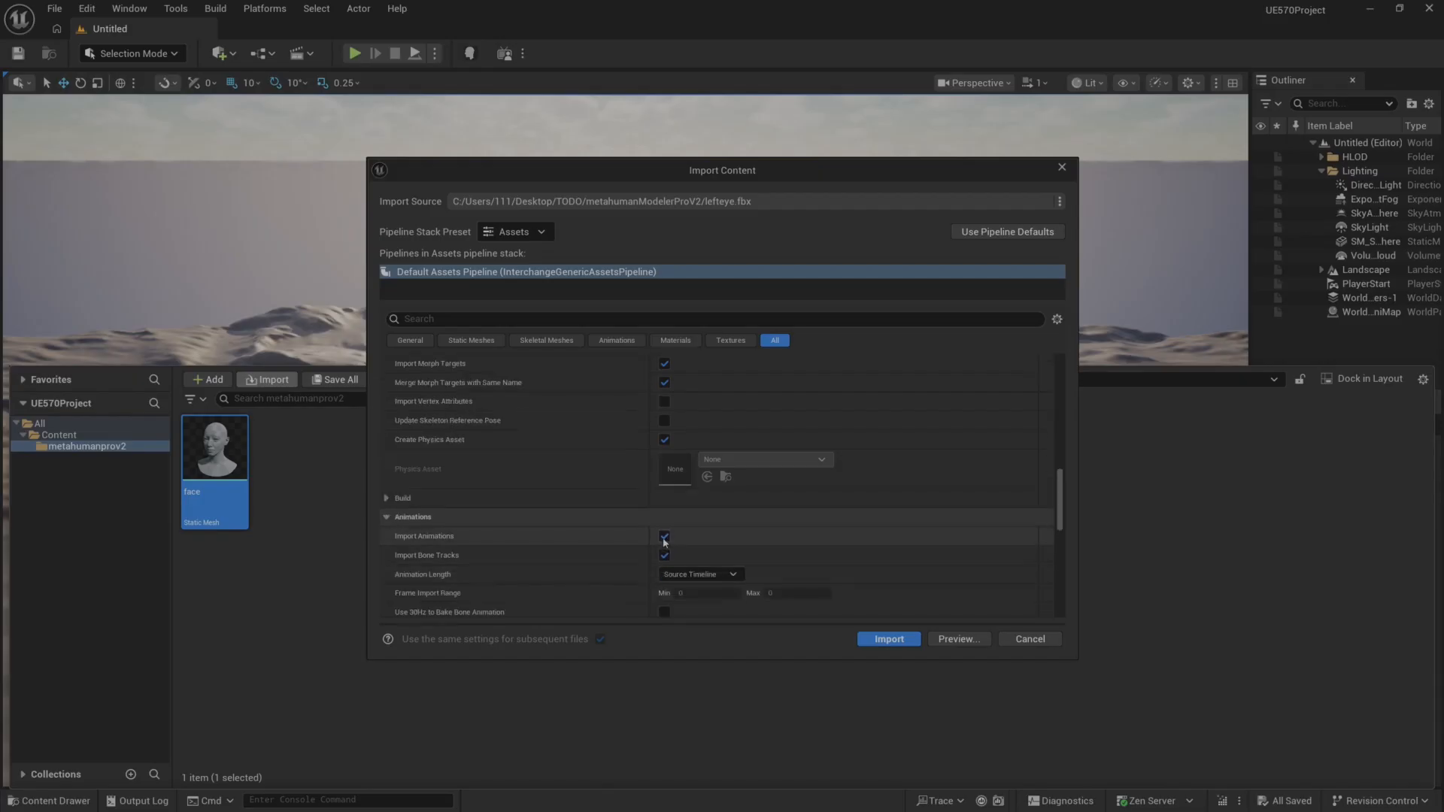
scroll(522, 553, "down", 5)
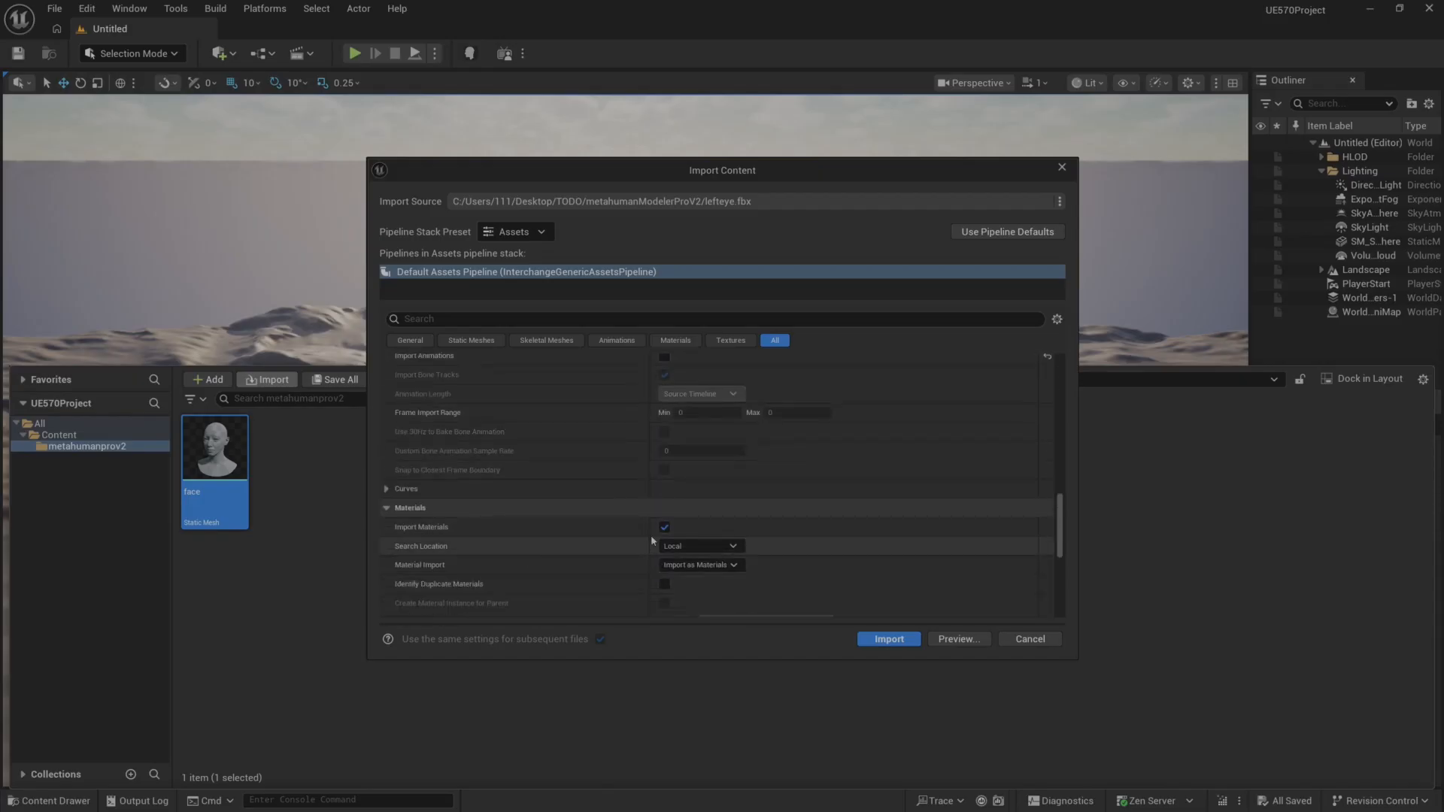
left_click(889, 639)
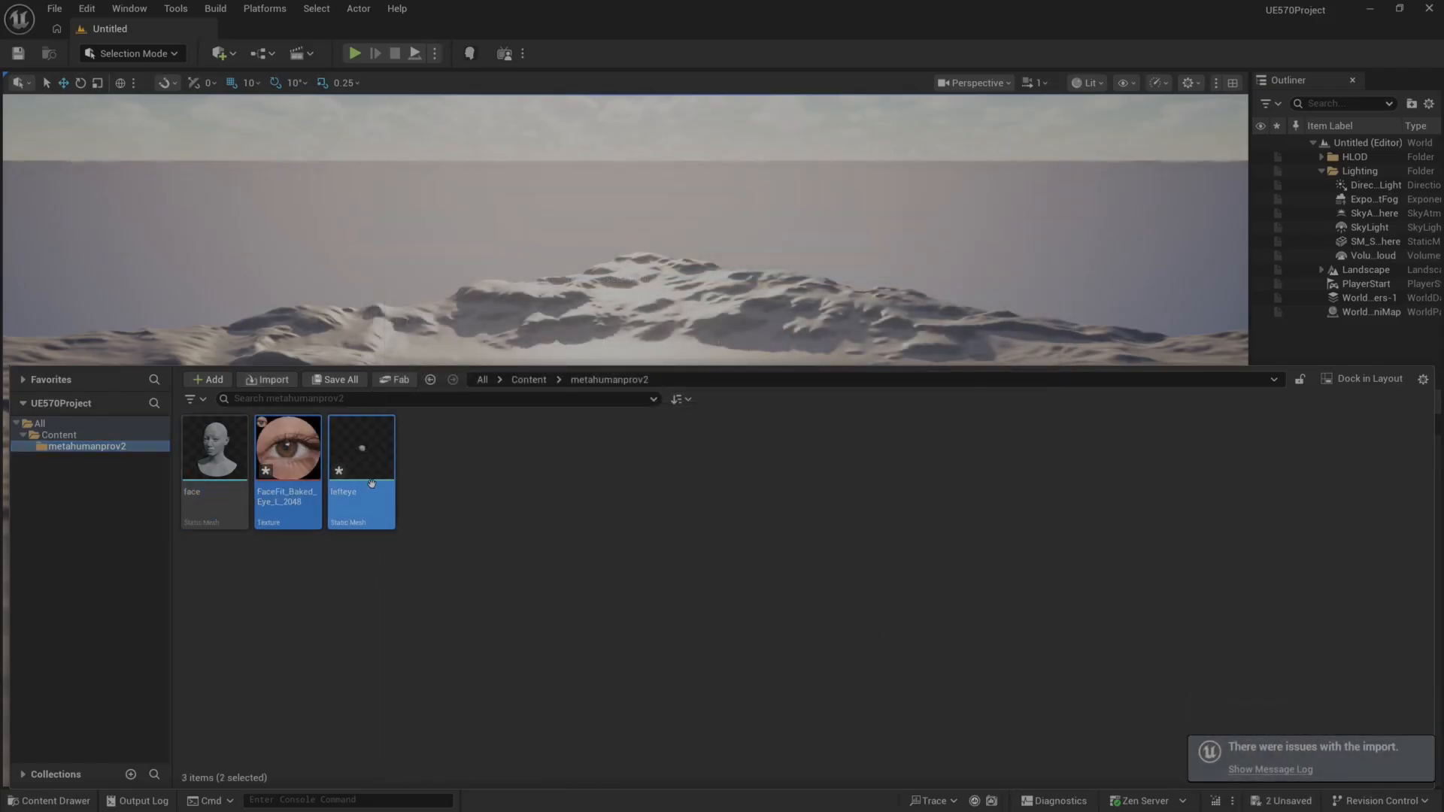
Import righteye.fbx from the metahumanModelerProV2 folder into metahumanprov2 using the default assets pipeline.
mouse_move(342, 494)
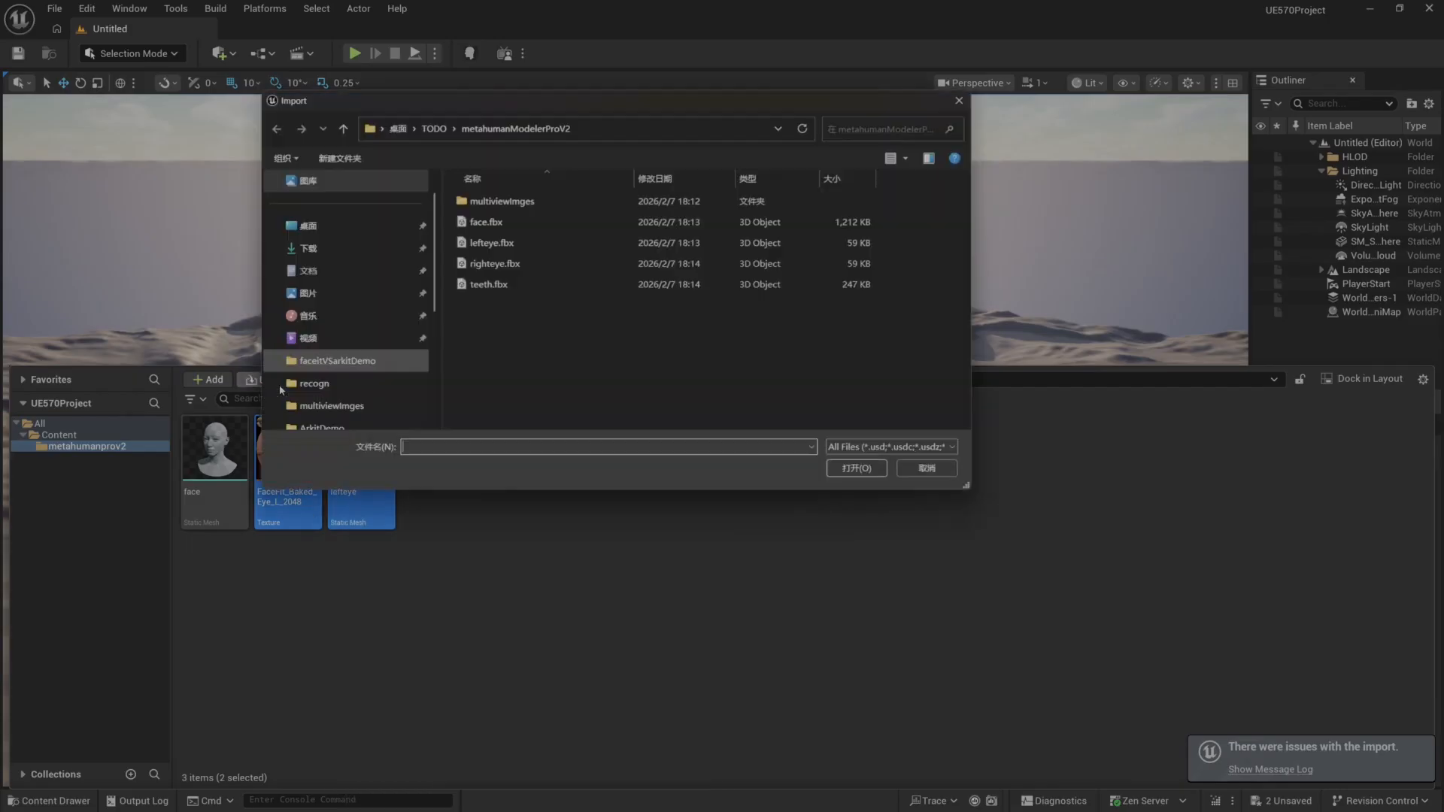
left_click(269, 380)
left_click(494, 263)
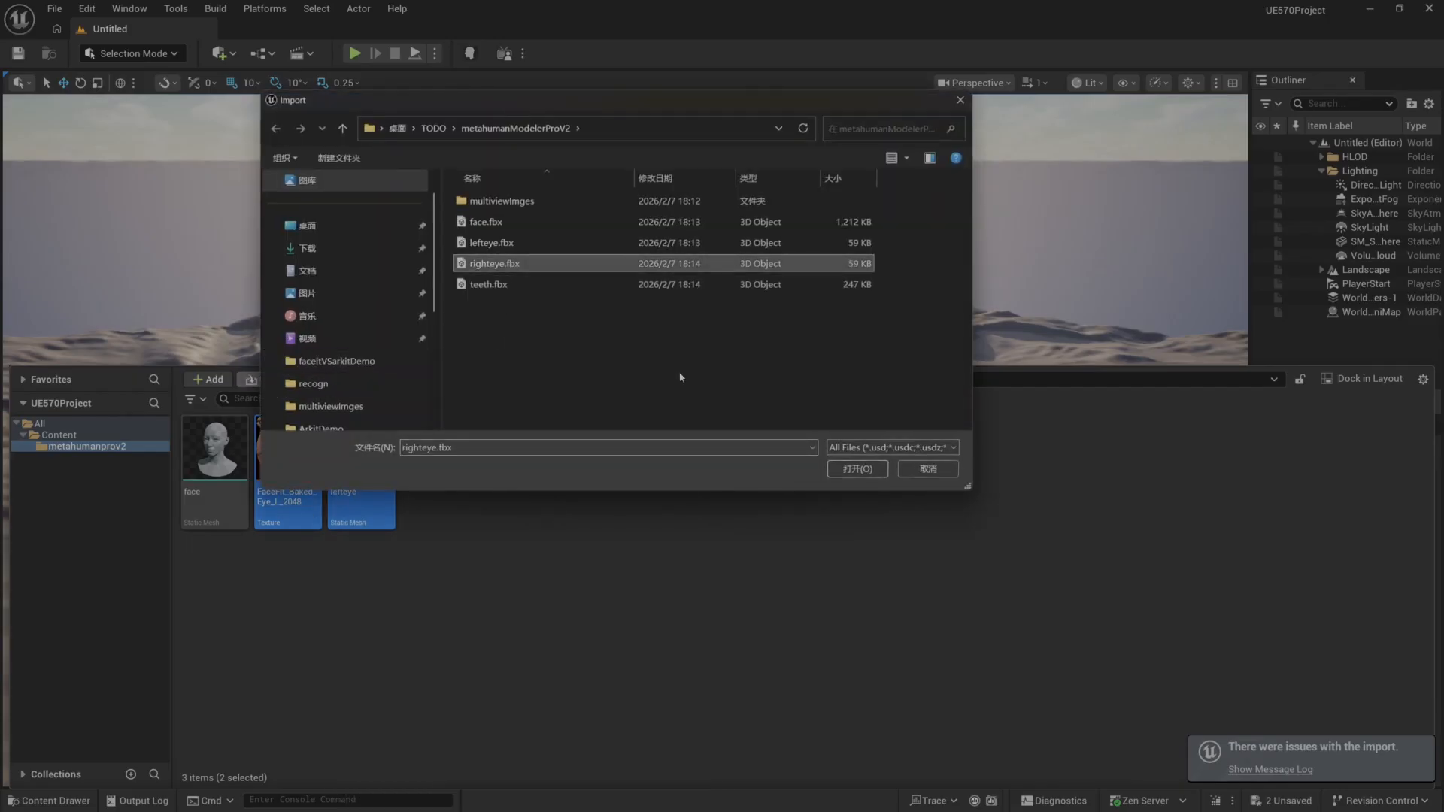
left_click(857, 469)
scroll(650, 608, "down", 5)
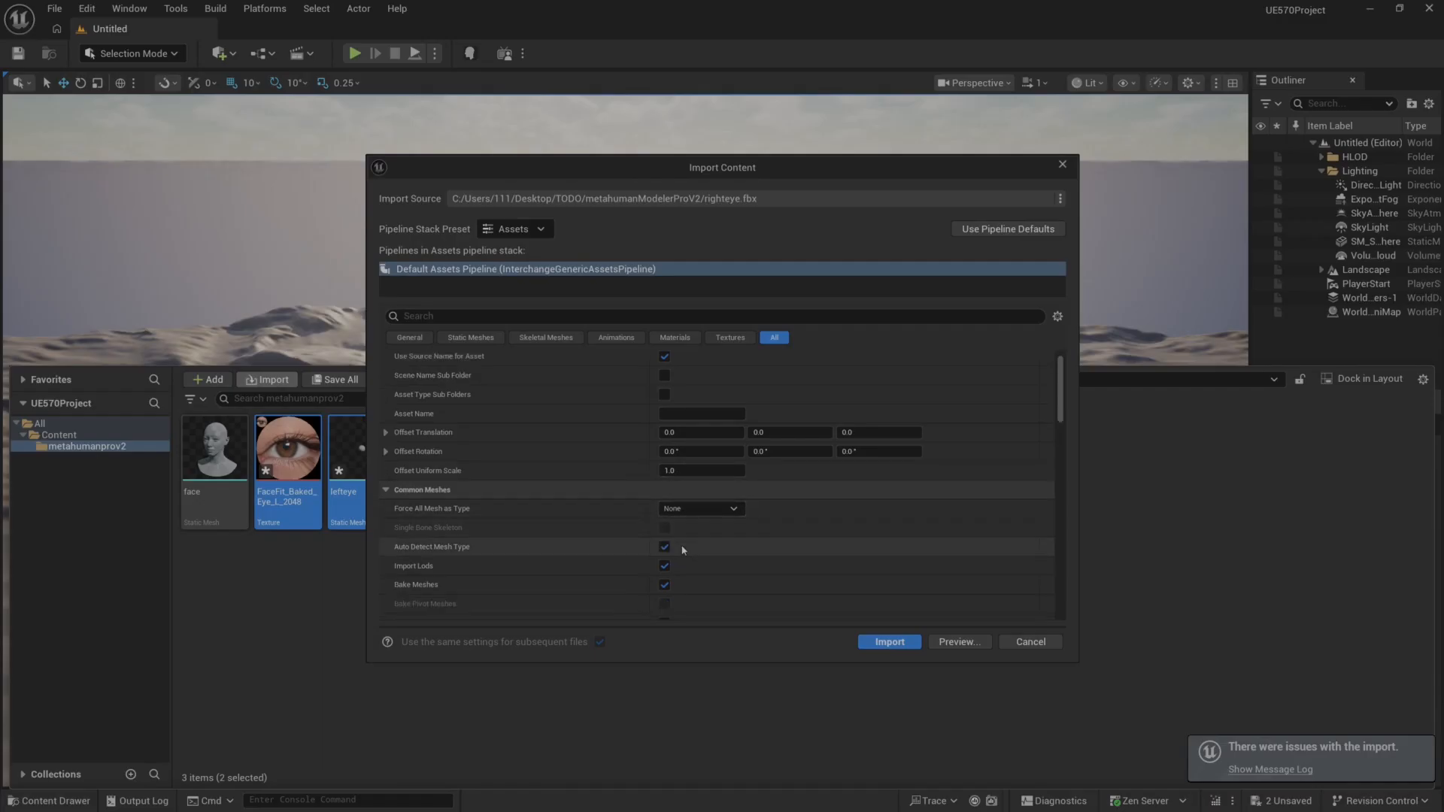
scroll(650, 608, "down", 10)
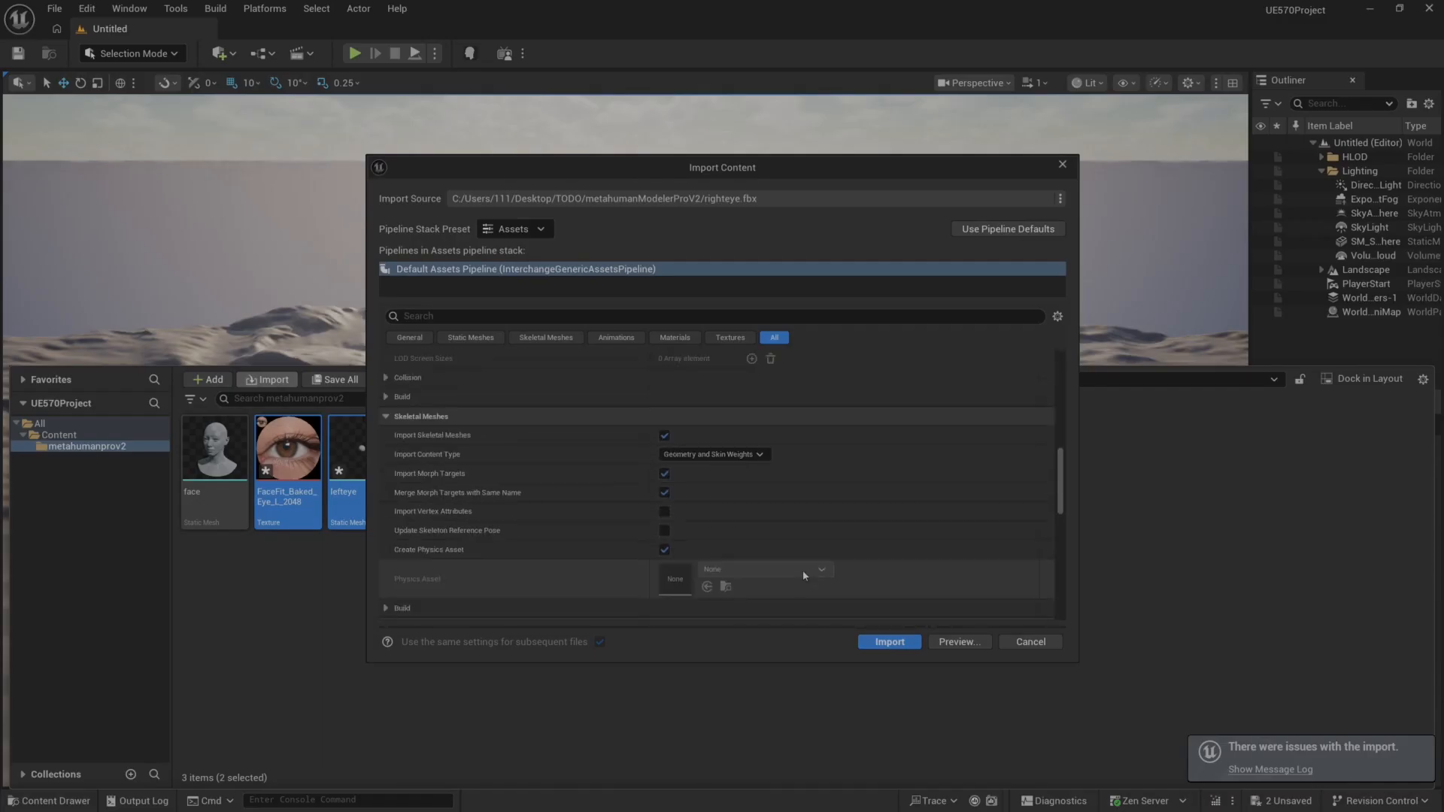
left_click(889, 642)
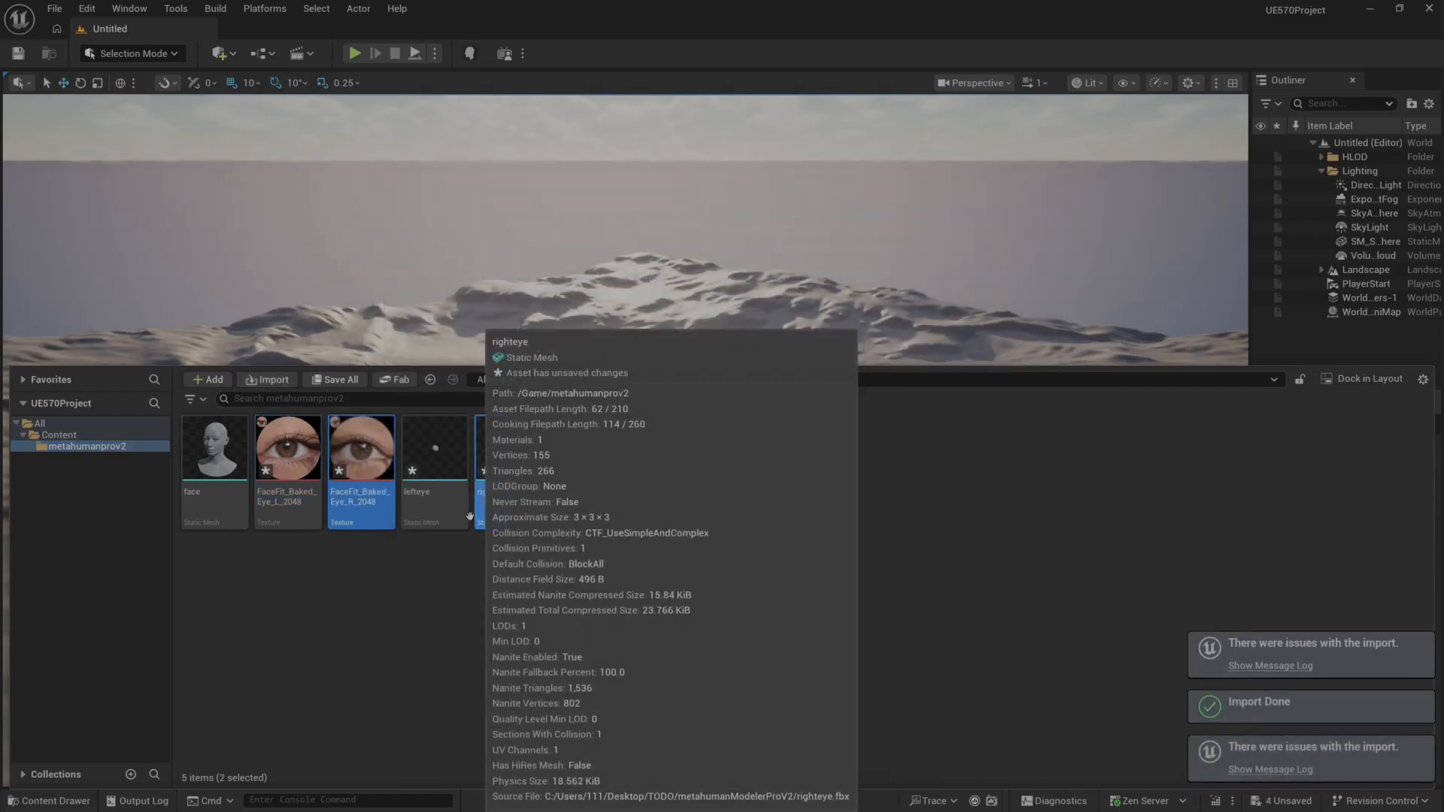
Import teeth.fbx from the metahumanModelerProV2 folder into metahumanprov2 using the default assets pipeline.
left_click(267, 379)
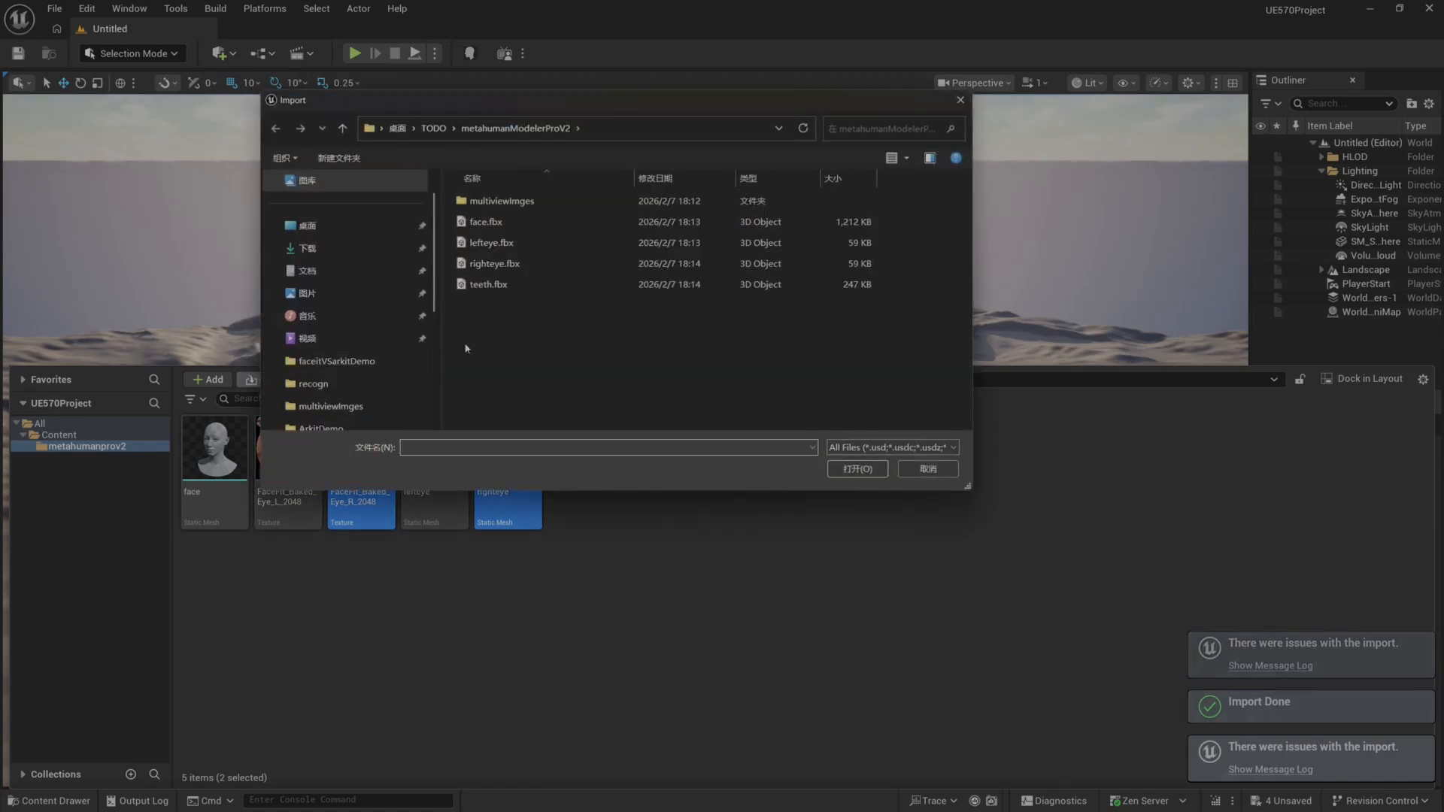
left_click(490, 285)
left_click(857, 469)
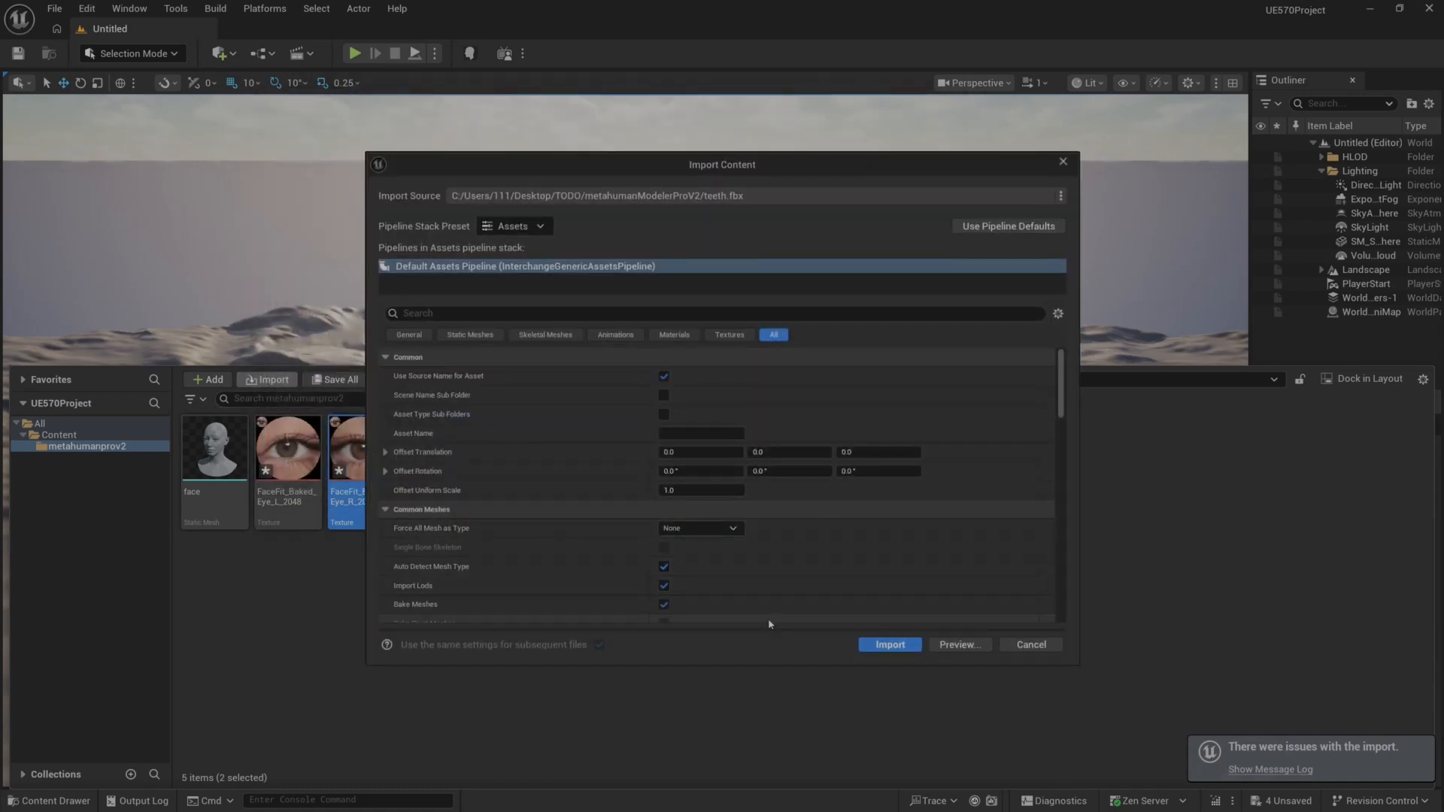
left_click(887, 640)
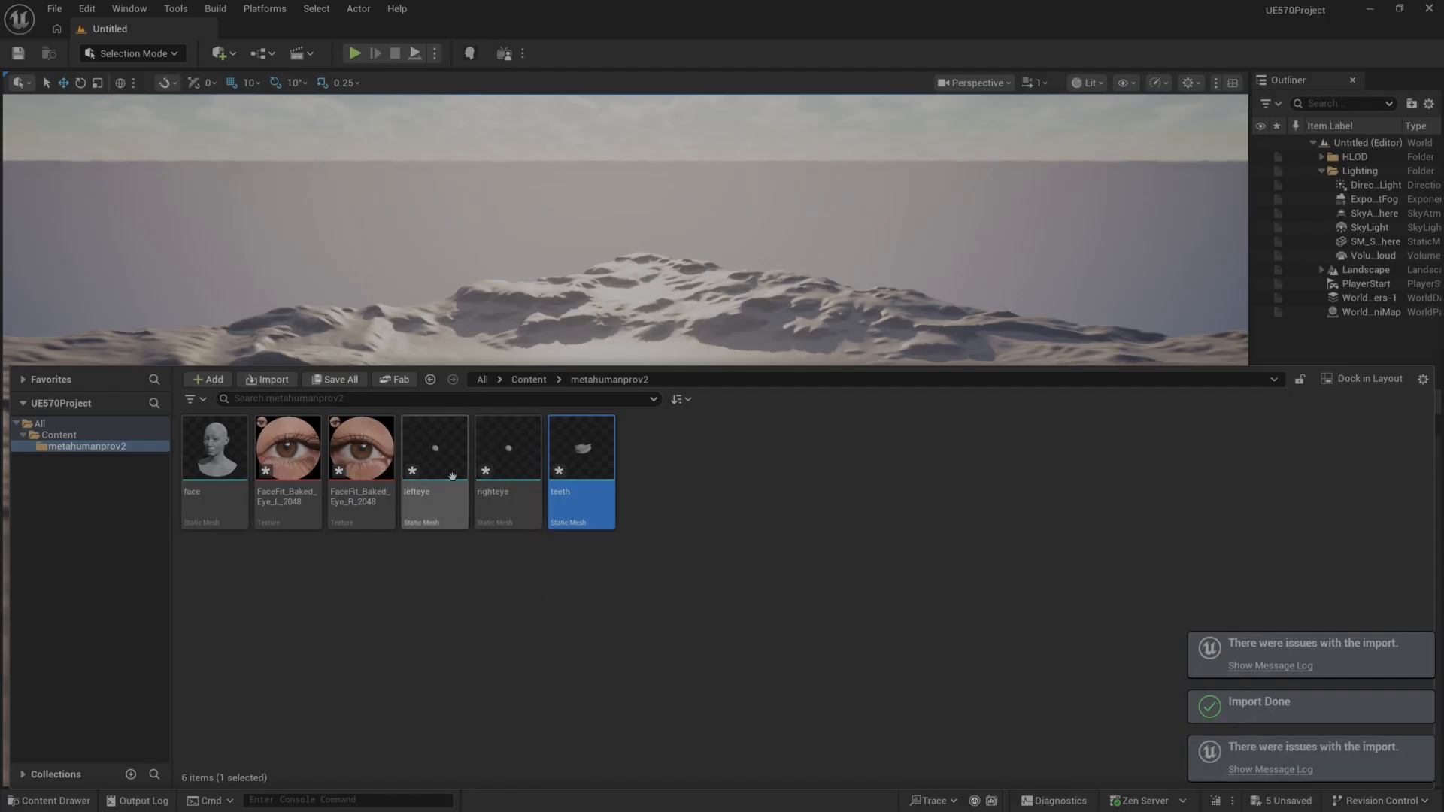
Save the lefteye, righteye and teeth meshes and the two baked eye textures in metahumanprov2.
left_click(435, 459)
left_click(577, 471, "shift")
key("ctrl+s")
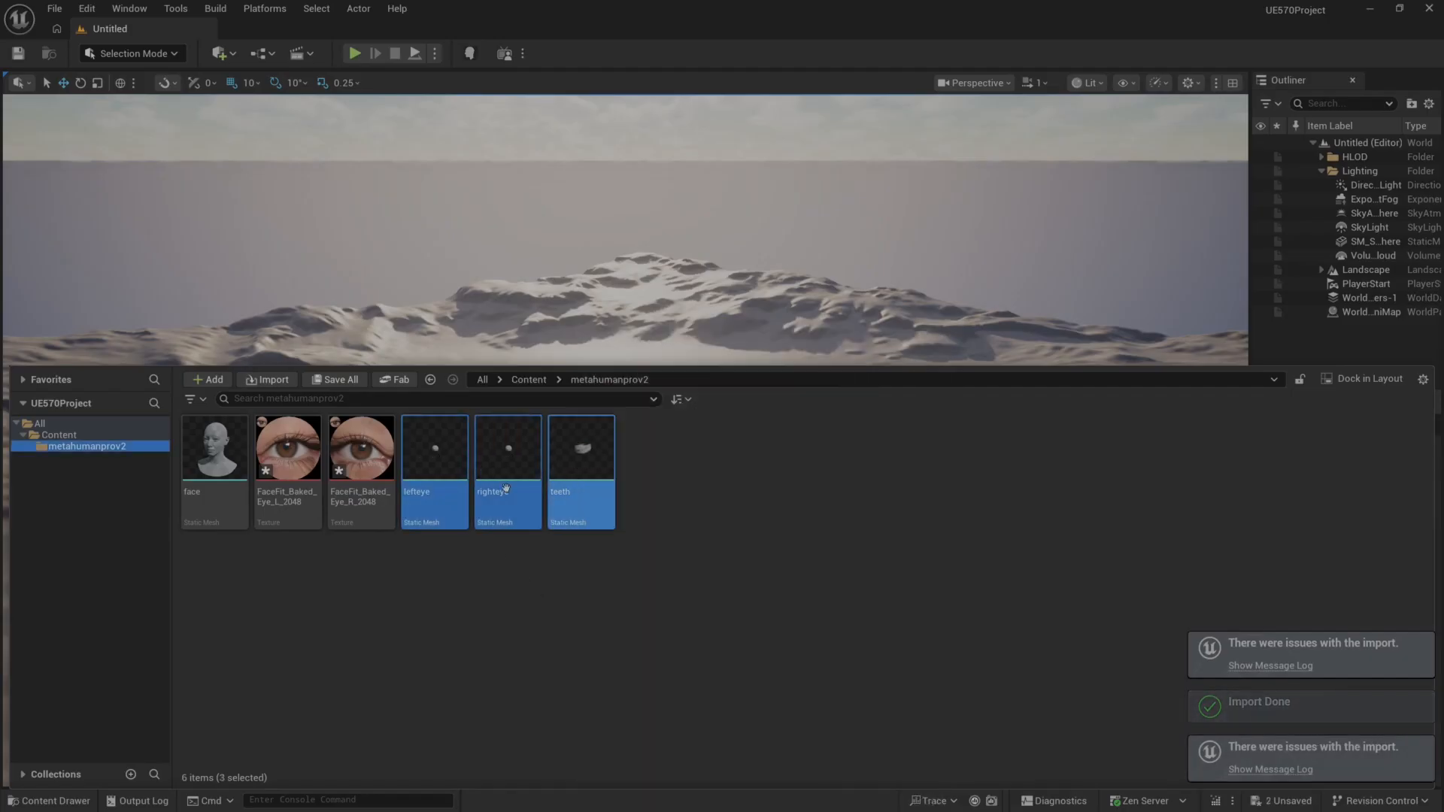
left_click(294, 469)
left_click(342, 466, "ctrl")
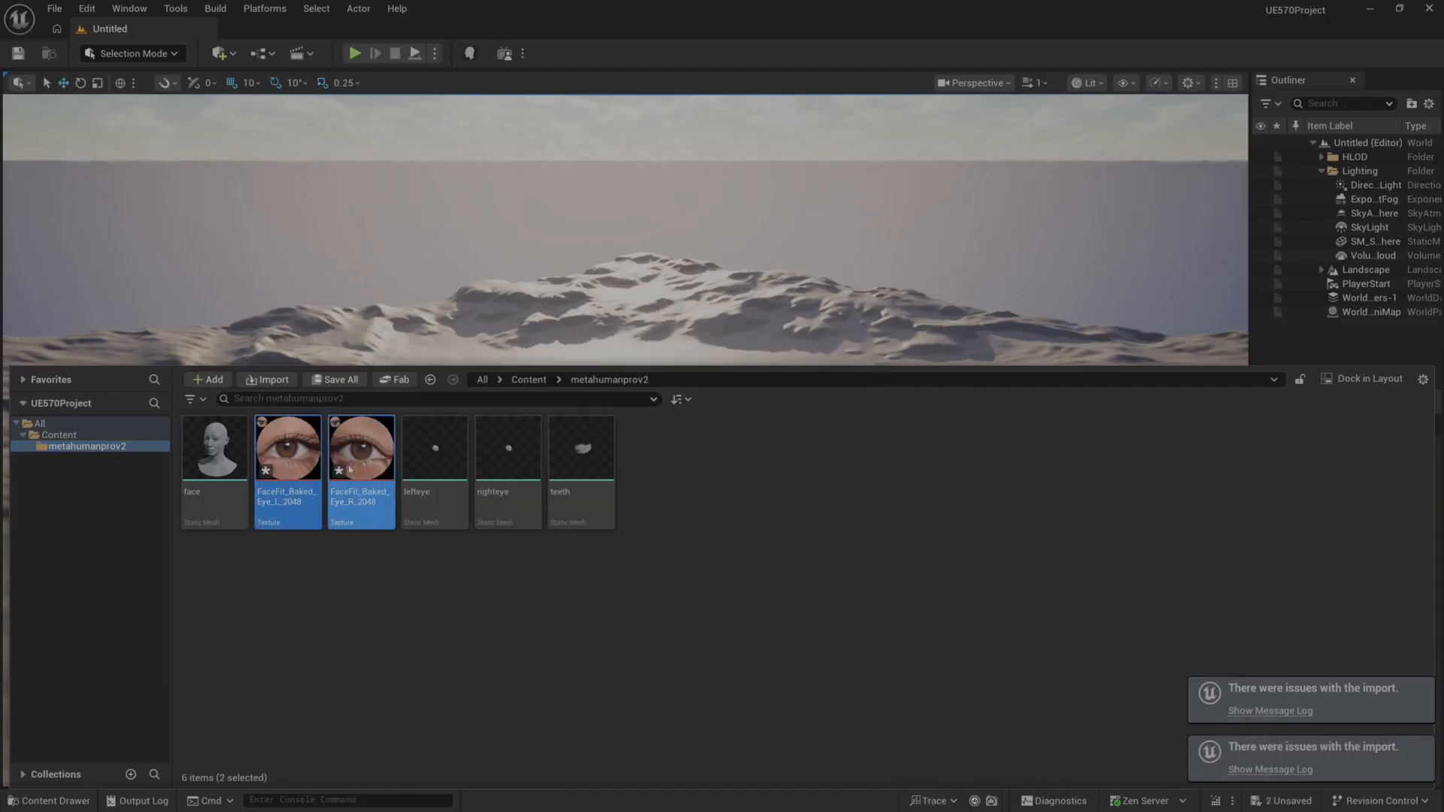
key("ctrl+s")
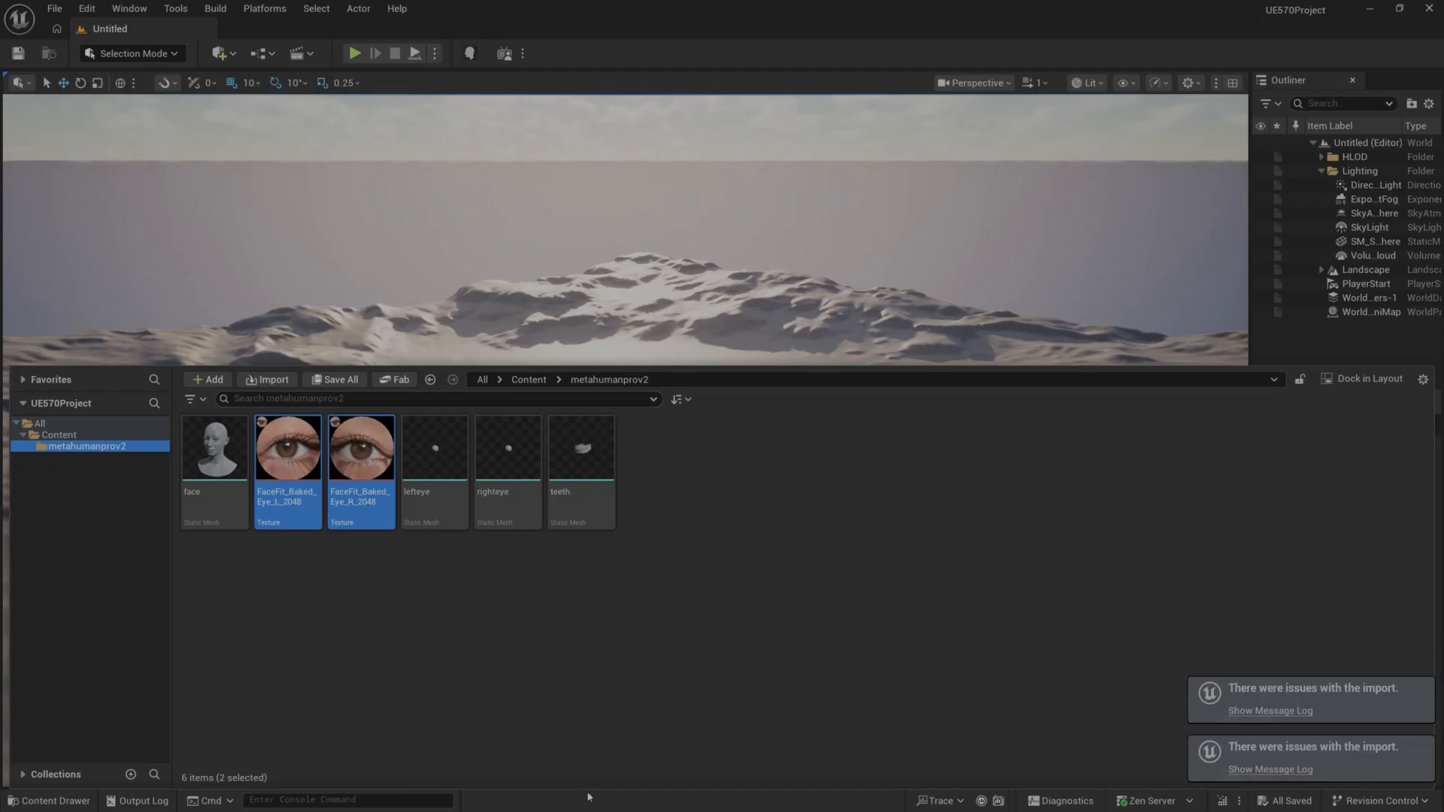
Import the FaceFit_Baked_Face_2048_metahumanPro texture from the multiviewImges folder into metahumanprov2 and save the three baked textures.
key("super")
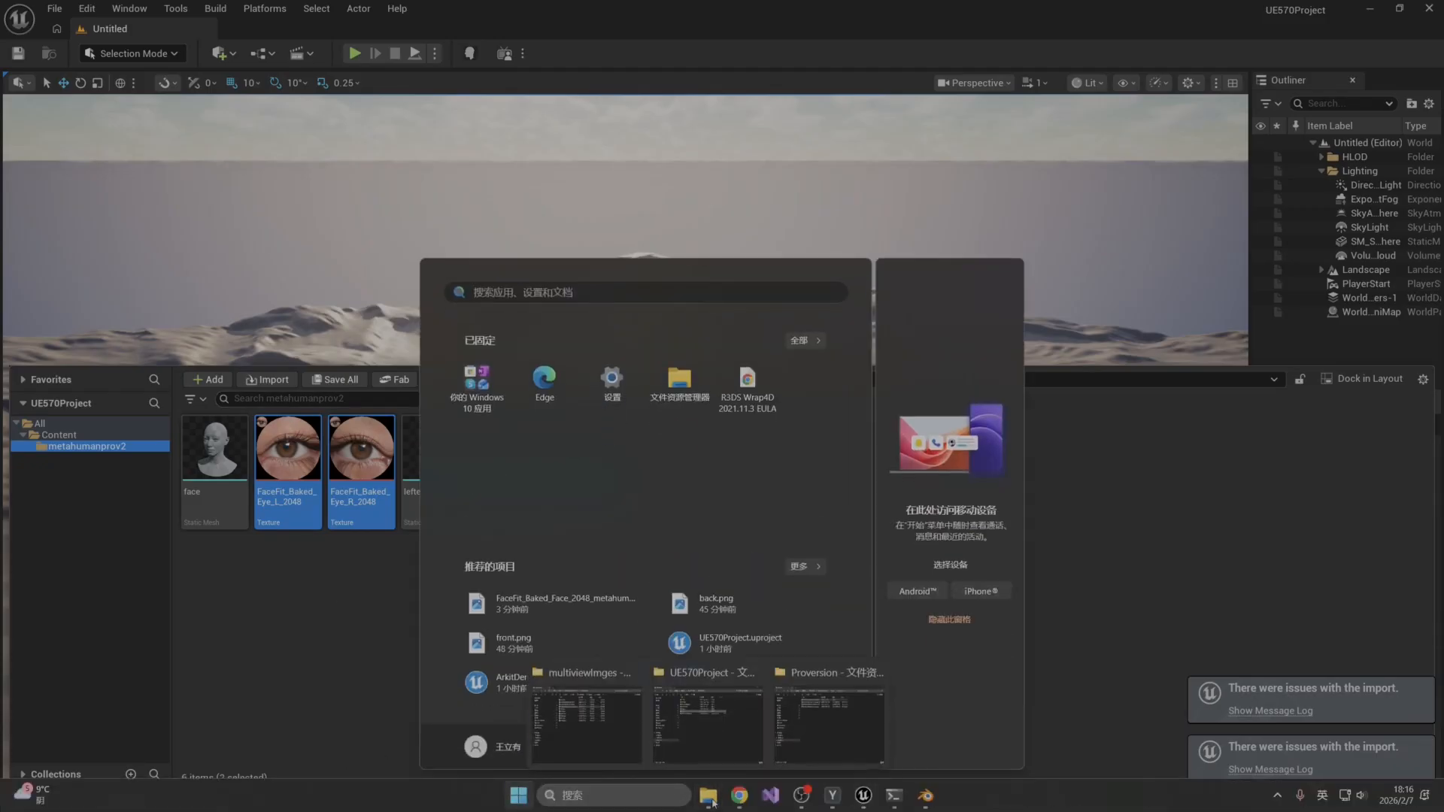
left_click(712, 799)
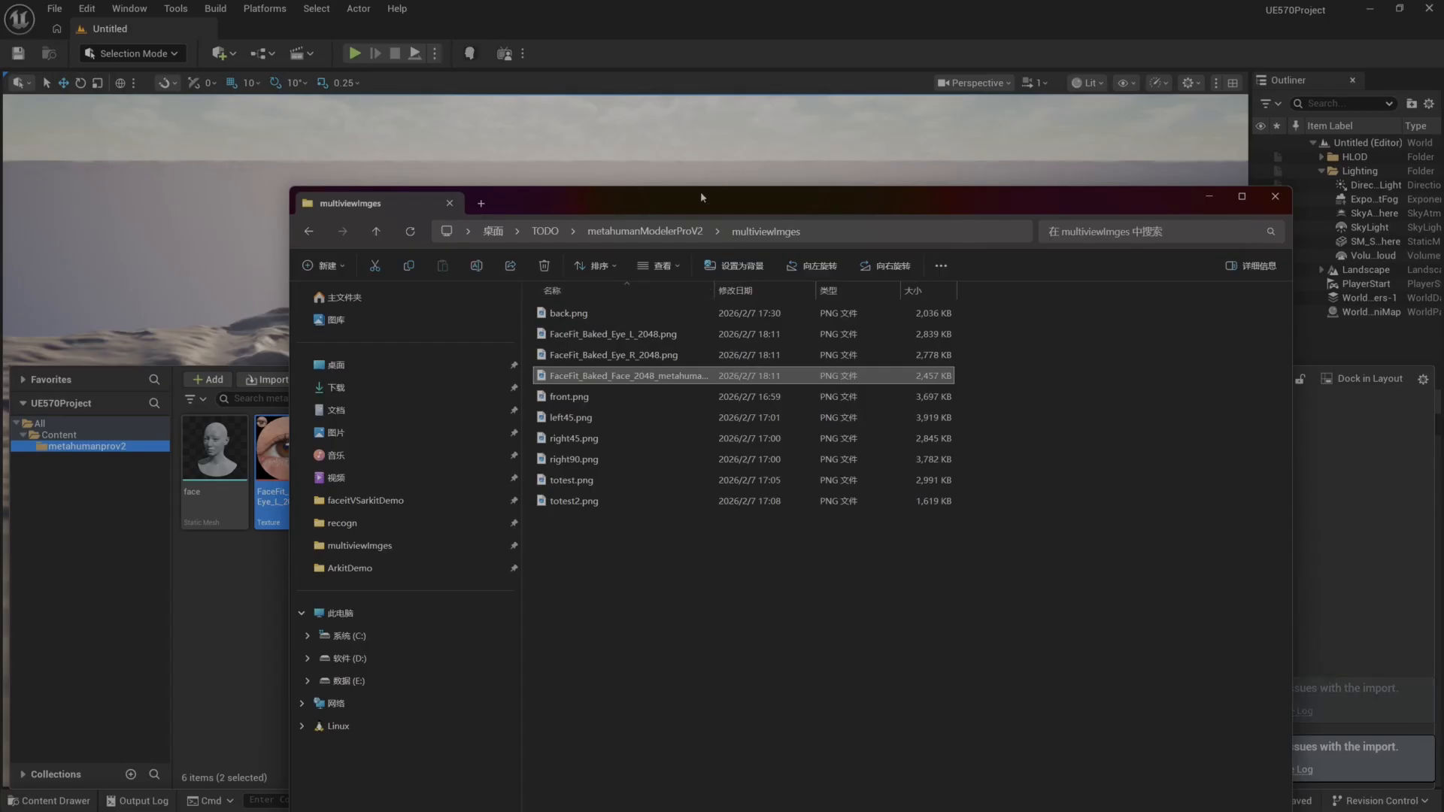
left_click_drag(701, 197, 1216, 206)
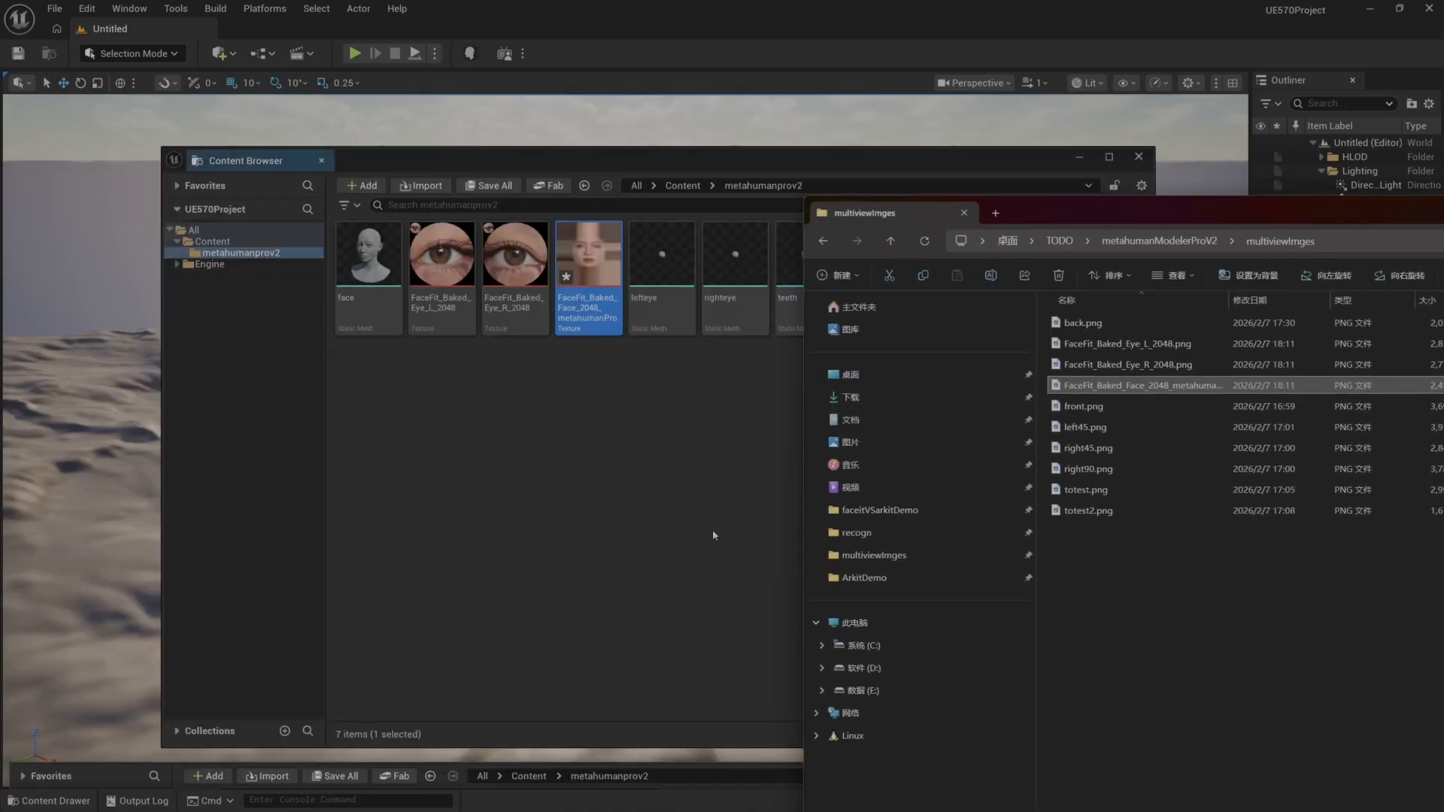
left_click(460, 417)
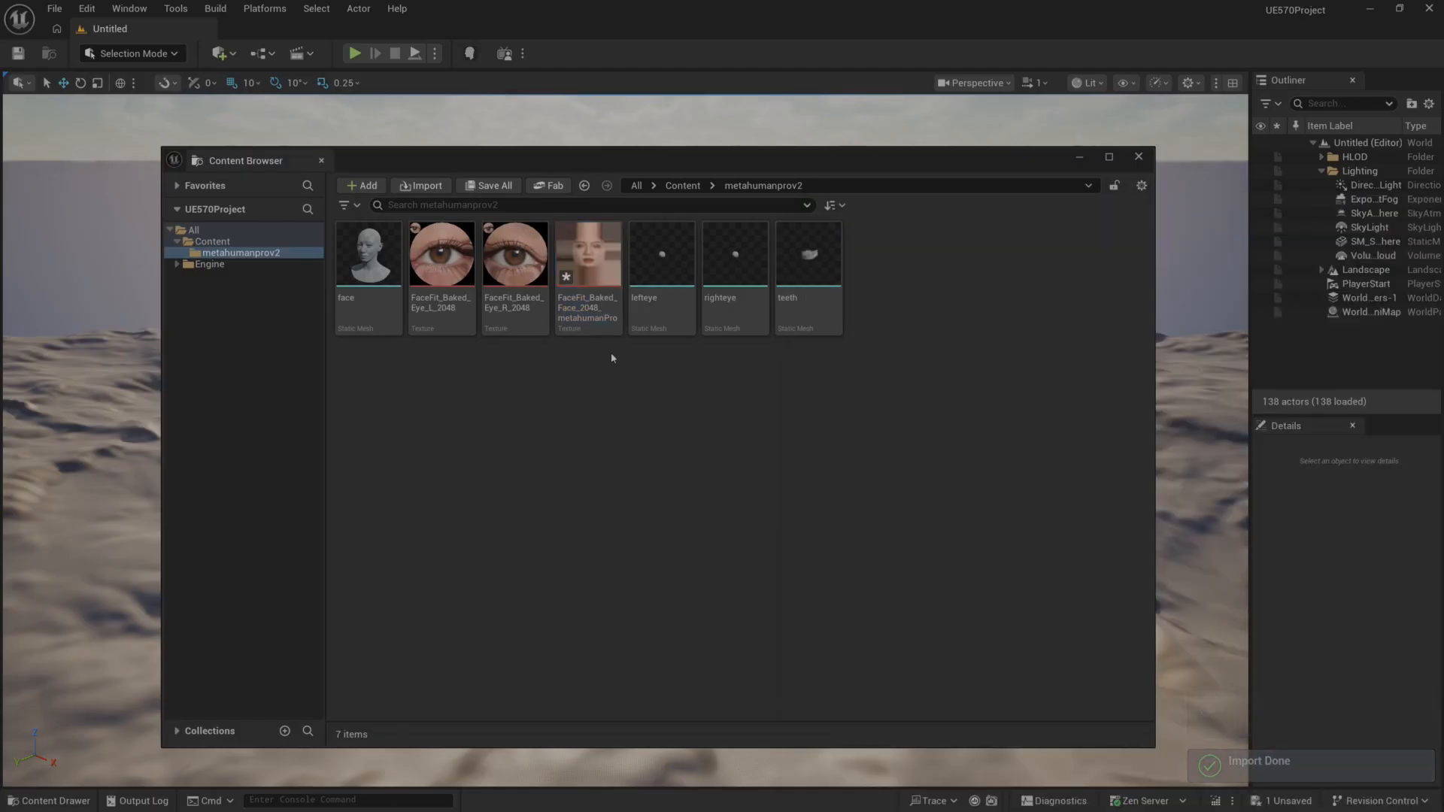
left_click(453, 263, "shift")
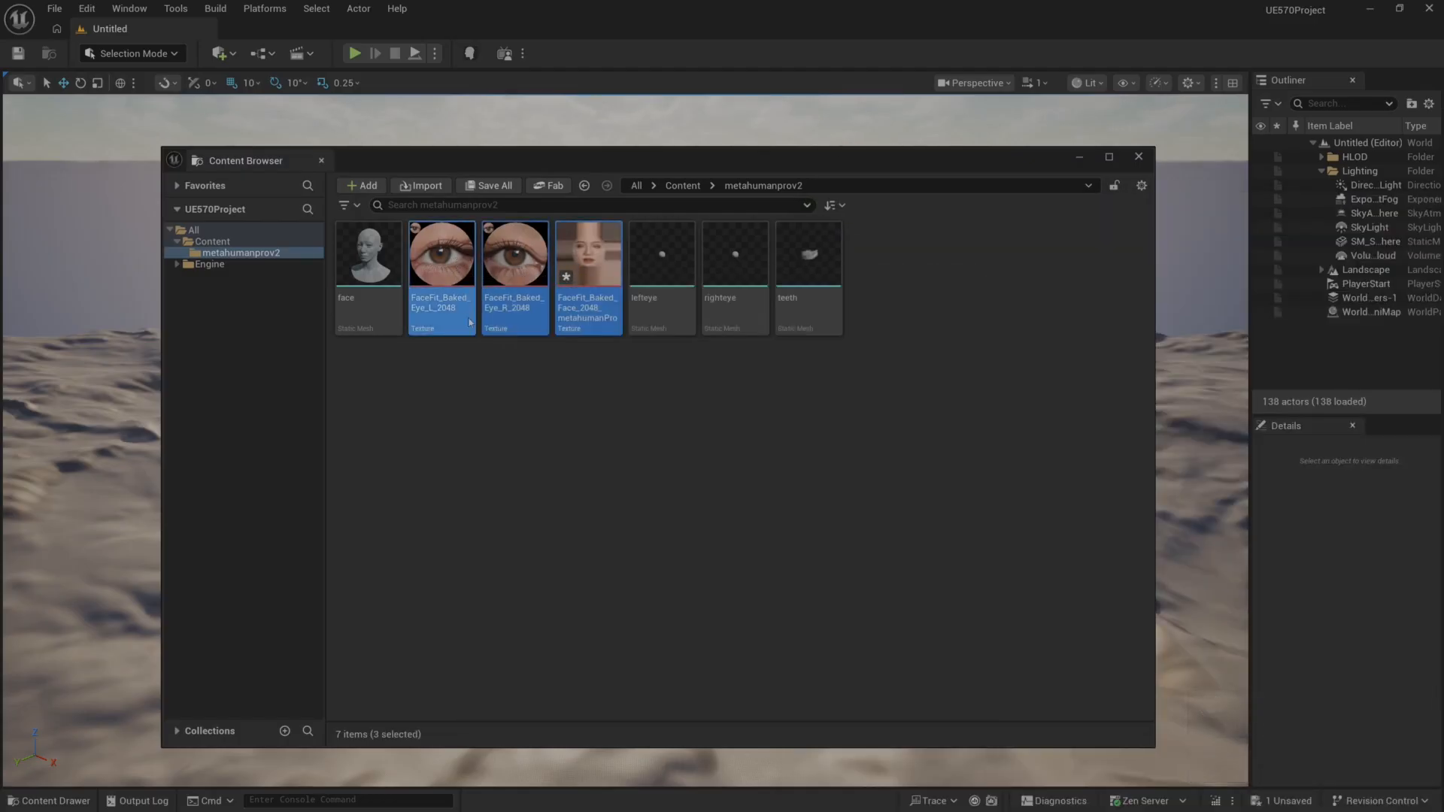
key("ctrl+s")
Create a MetaHuman Character asset named metahumaProv2 in the metahumanprov2 folder.
left_click(881, 434)
right_click(908, 407)
mouse_move(1000, 674)
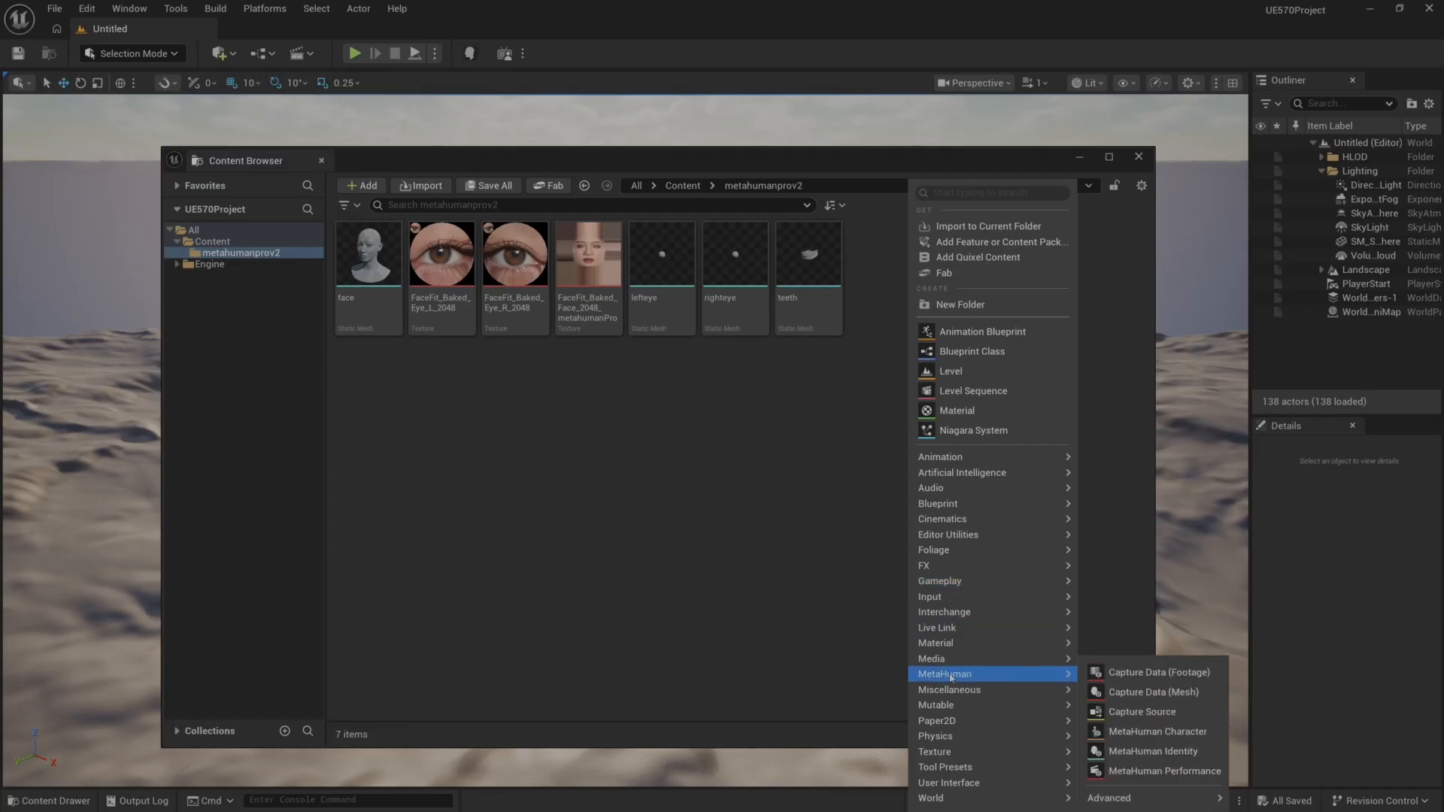
left_click(1144, 731)
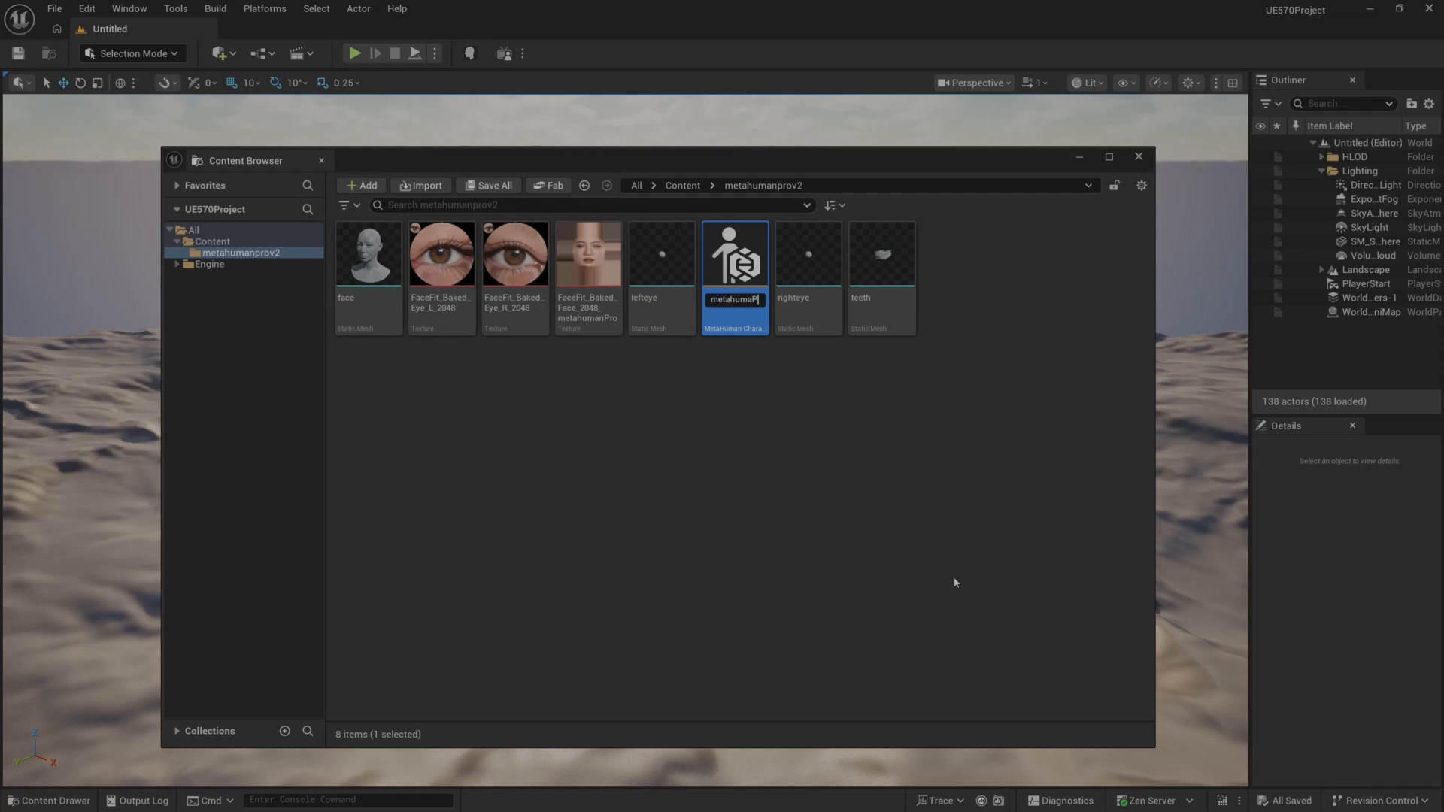
type("metahumaProv2")
key("Return")
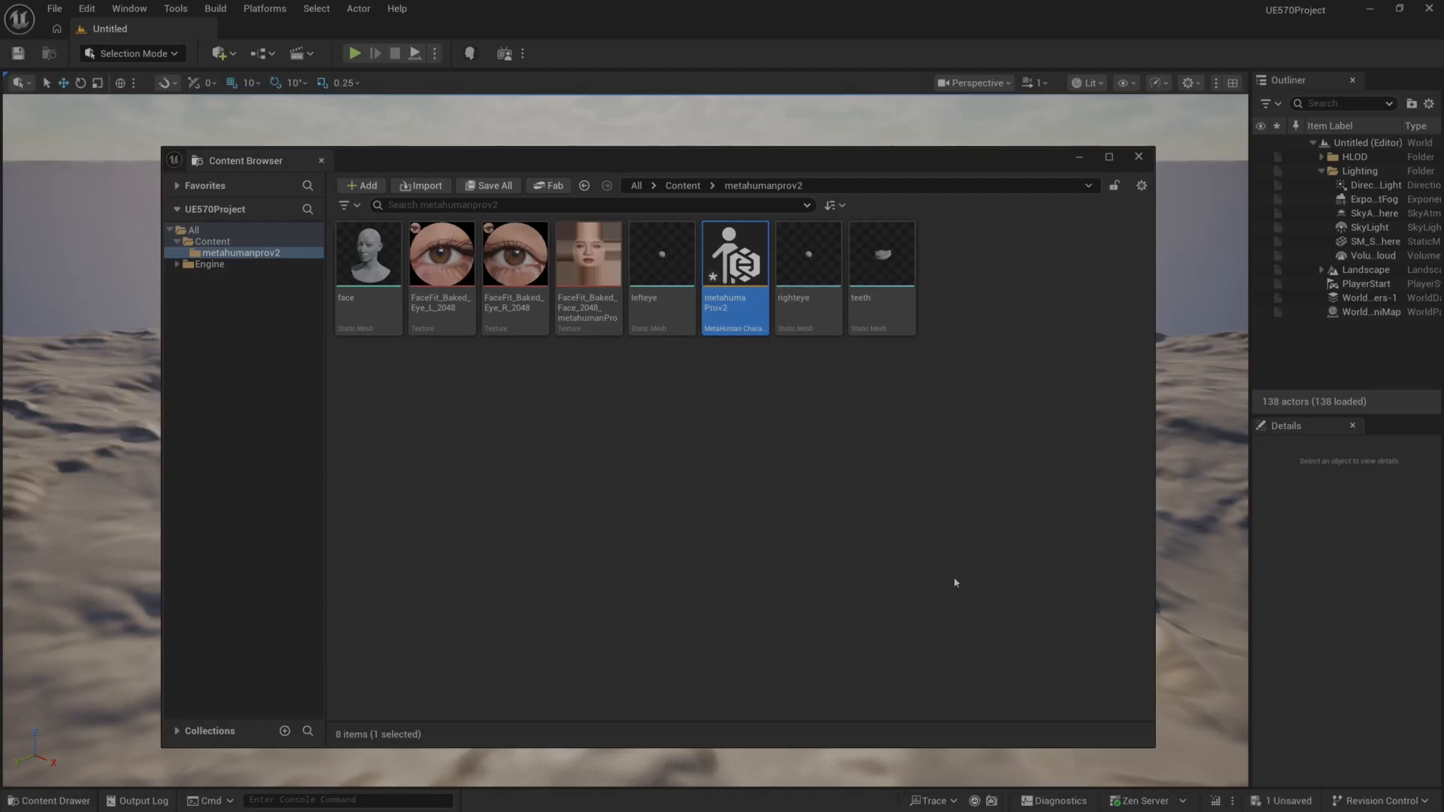
Open the metahumaProv2 character and set its head Conform method to From Template.
double_click(741, 267)
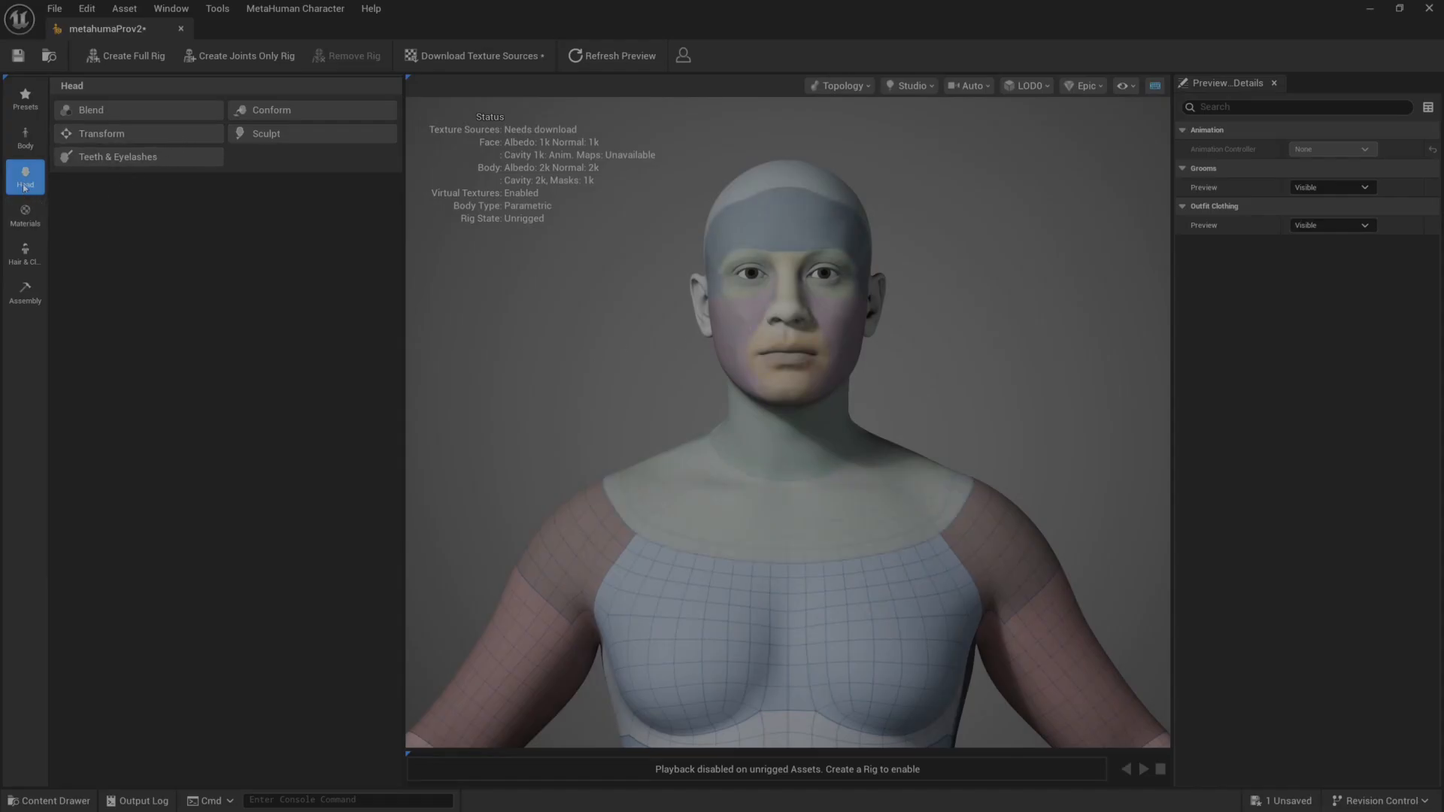
left_click(280, 111)
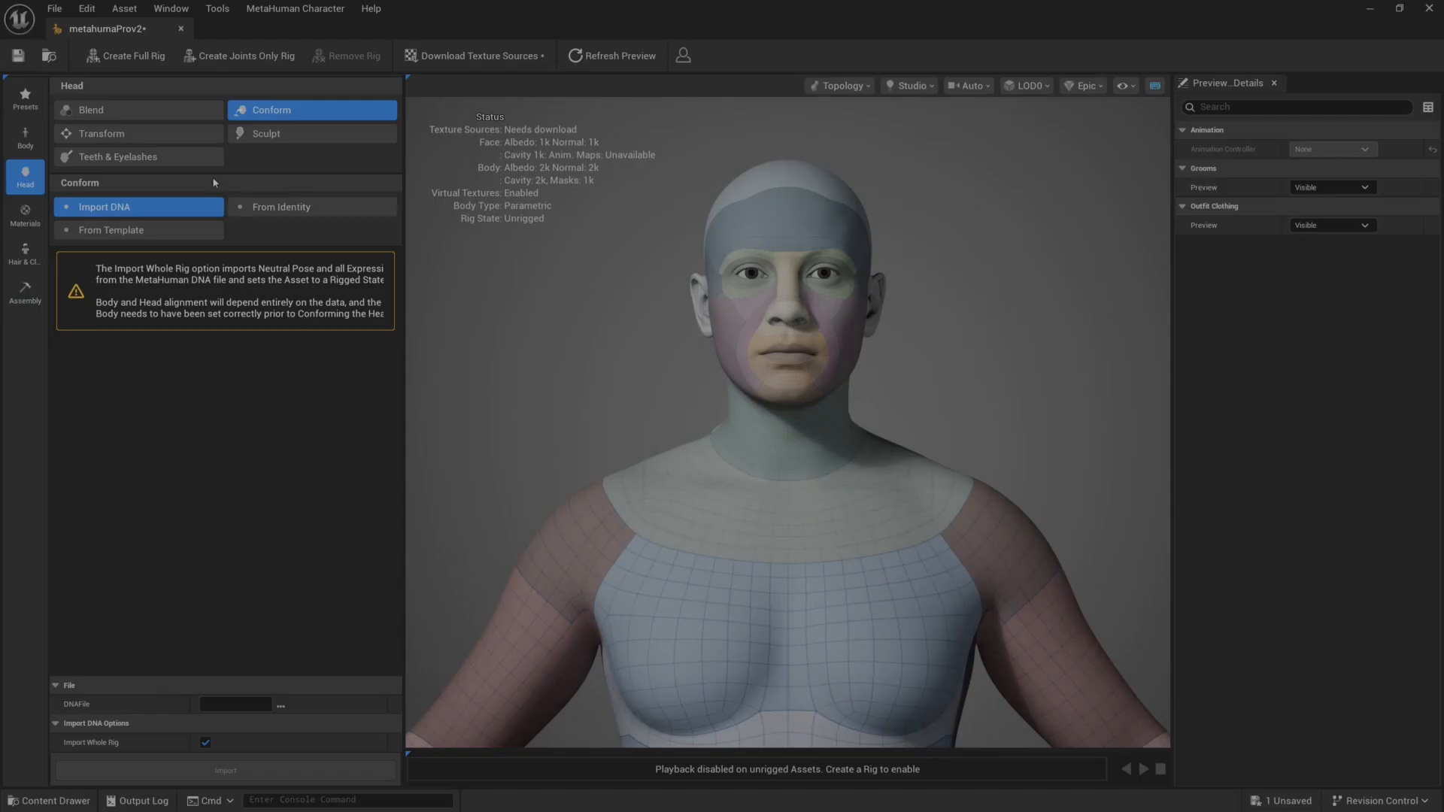
left_click(171, 232)
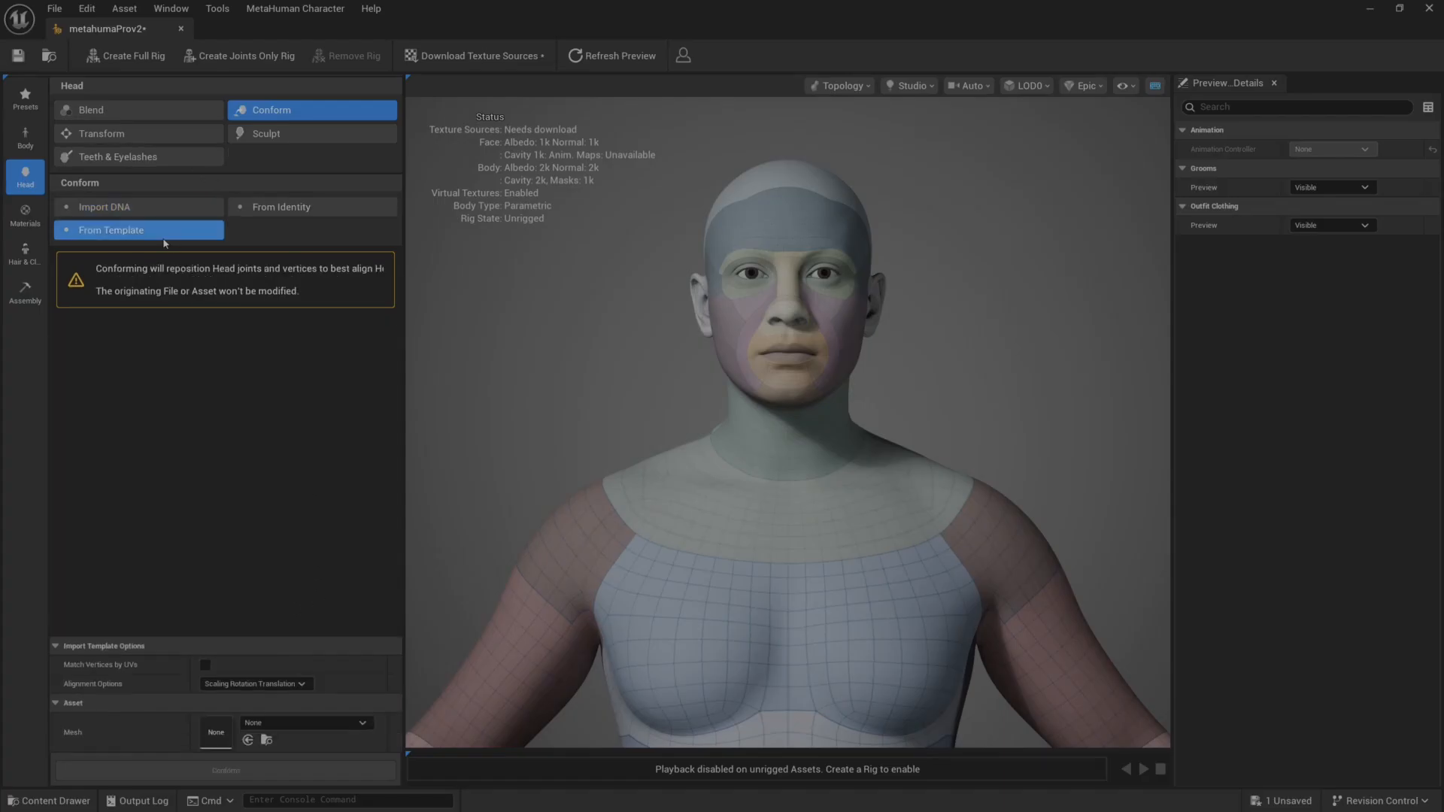
Enable Match Vertices by UVs and assign the imported face static mesh as the template Mesh.
left_click(206, 666)
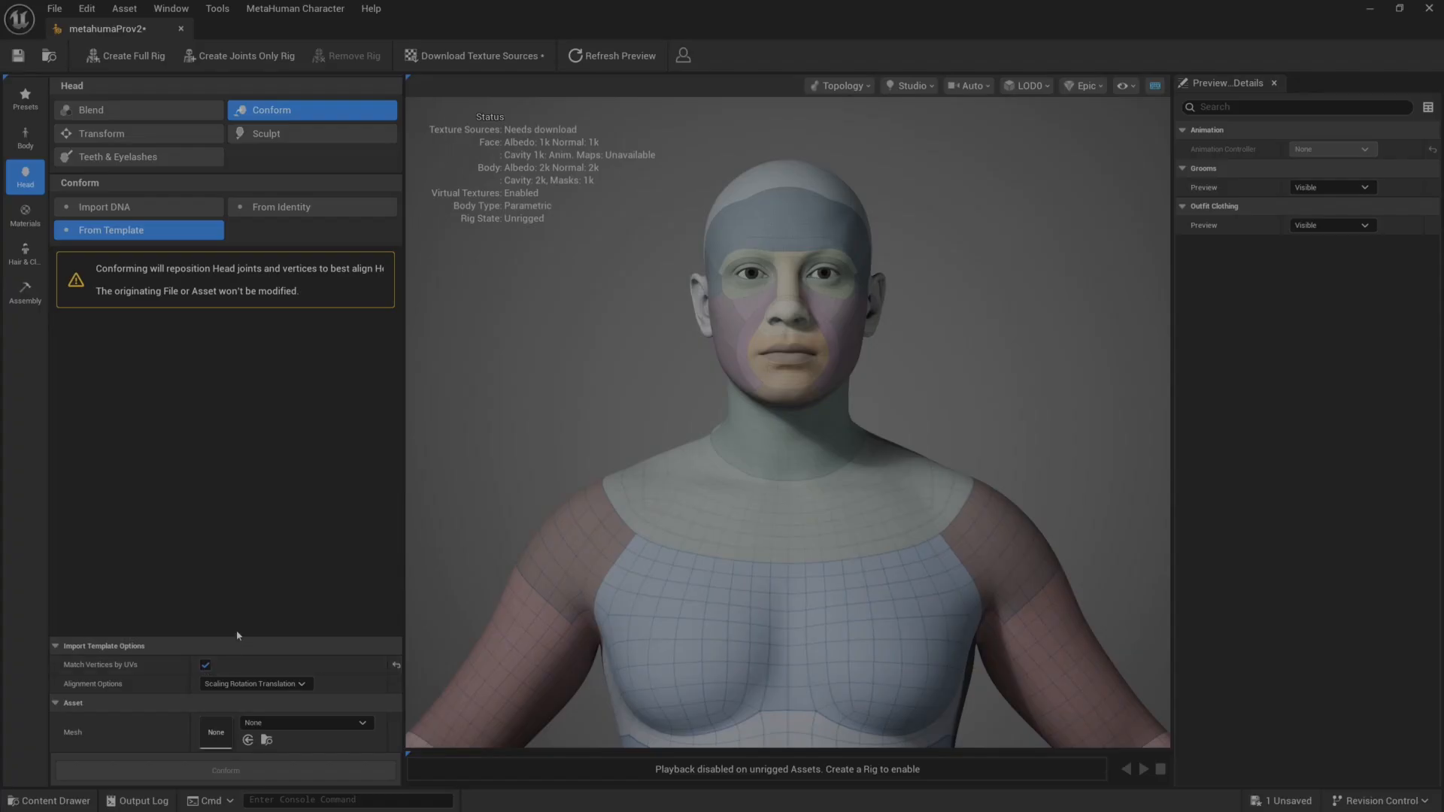
left_click(300, 722)
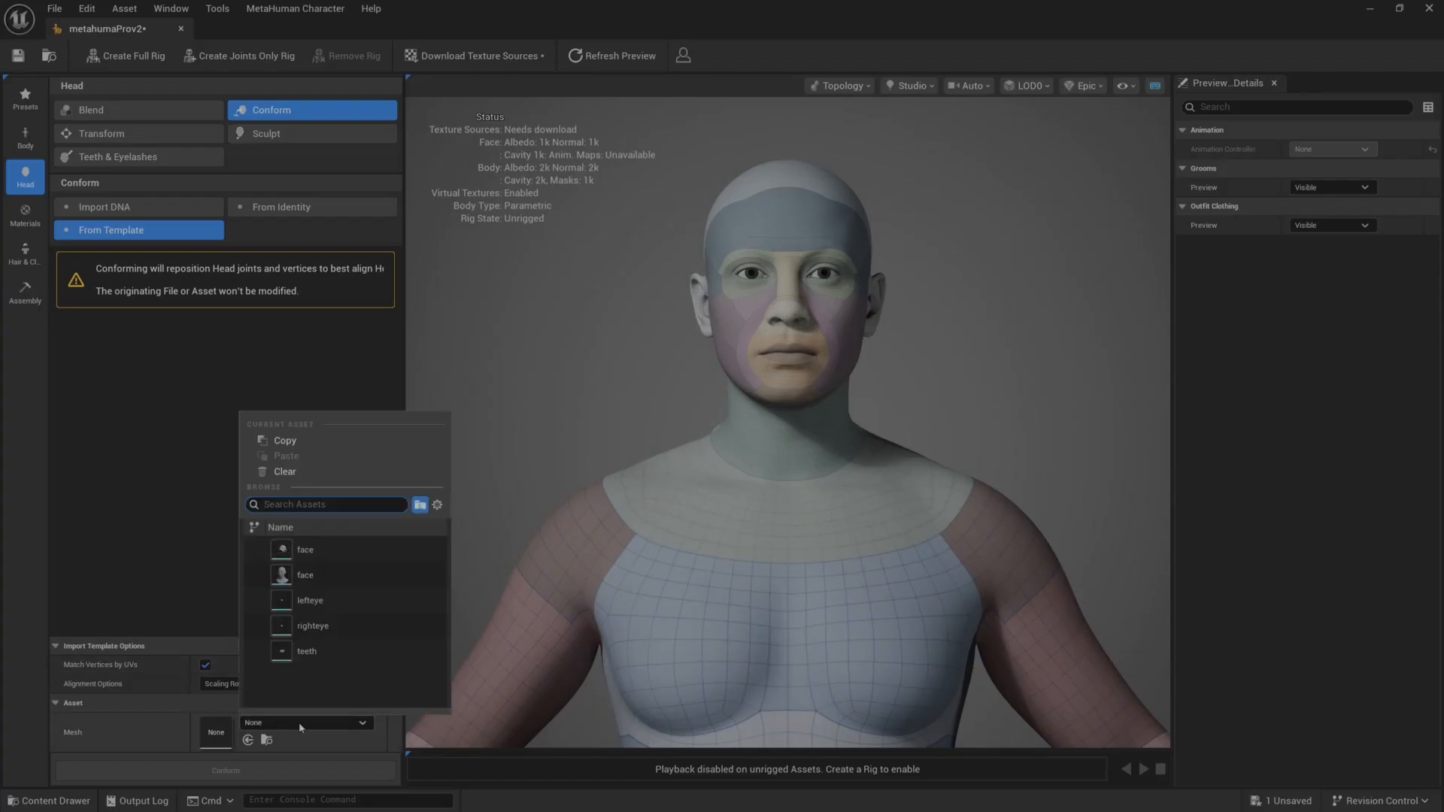
left_click(316, 573)
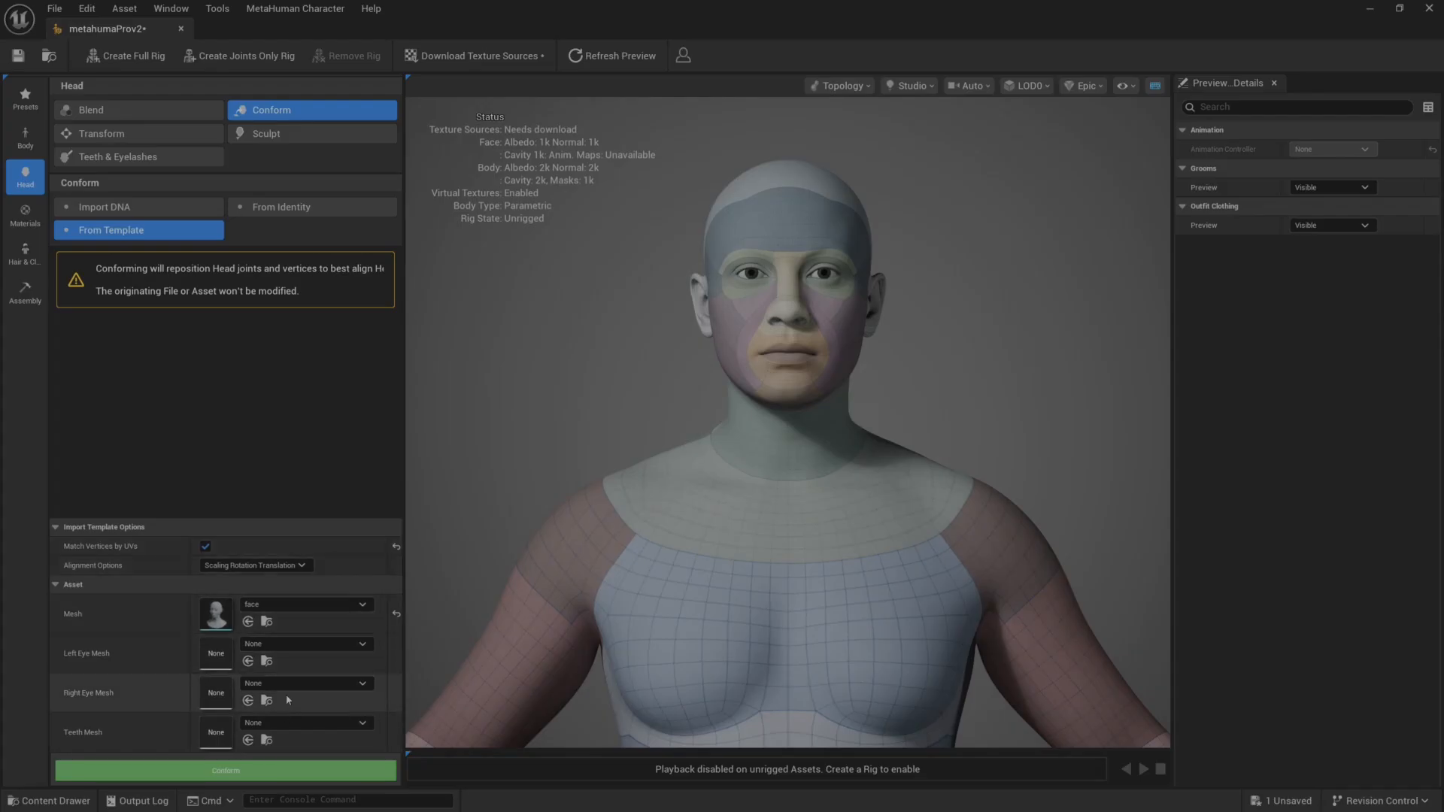
Assign lefteye, righteye and teeth as the template meshes for the eyes and teeth, and conform the head.
left_click(309, 645)
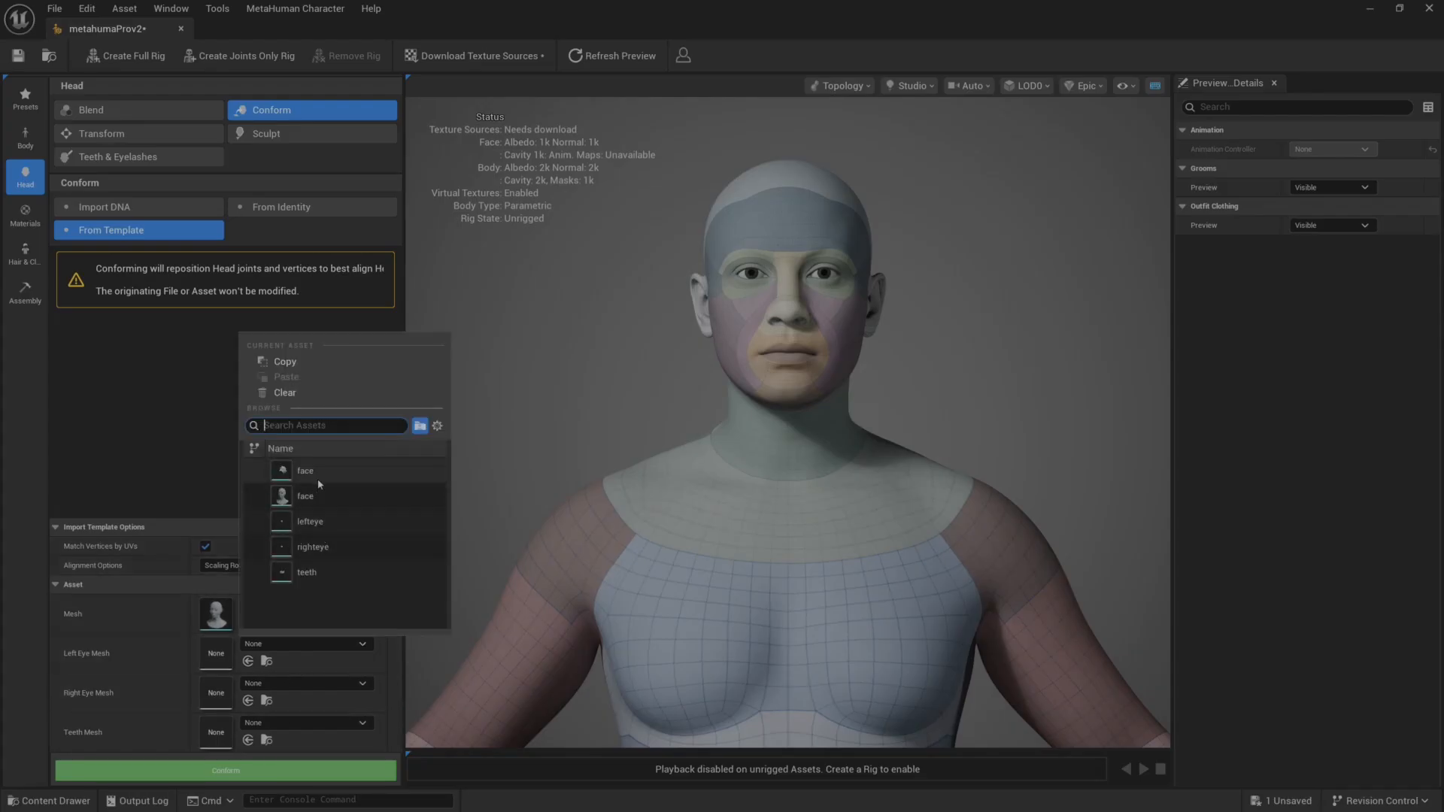
left_click(331, 523)
left_click(289, 684)
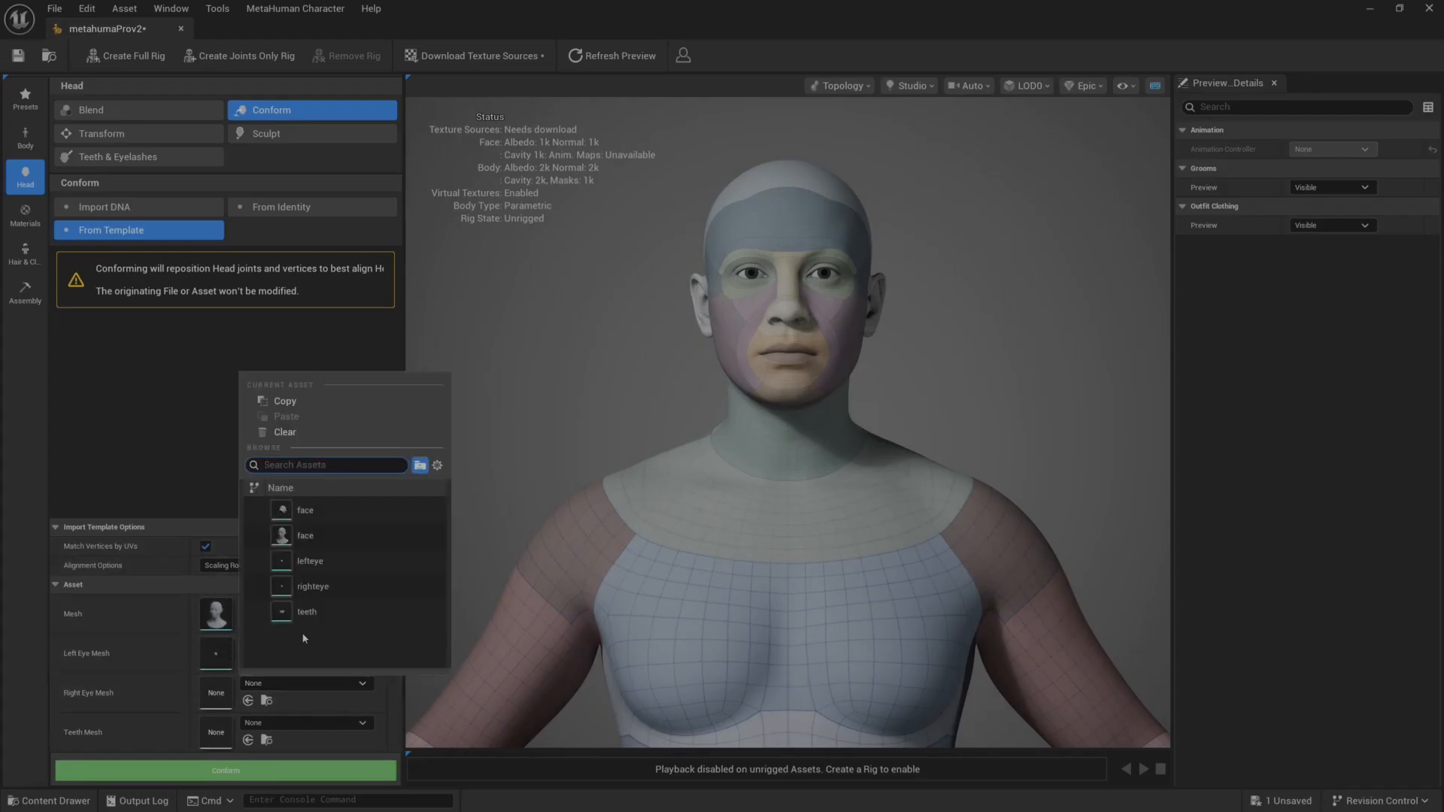
left_click(311, 587)
left_click(310, 722)
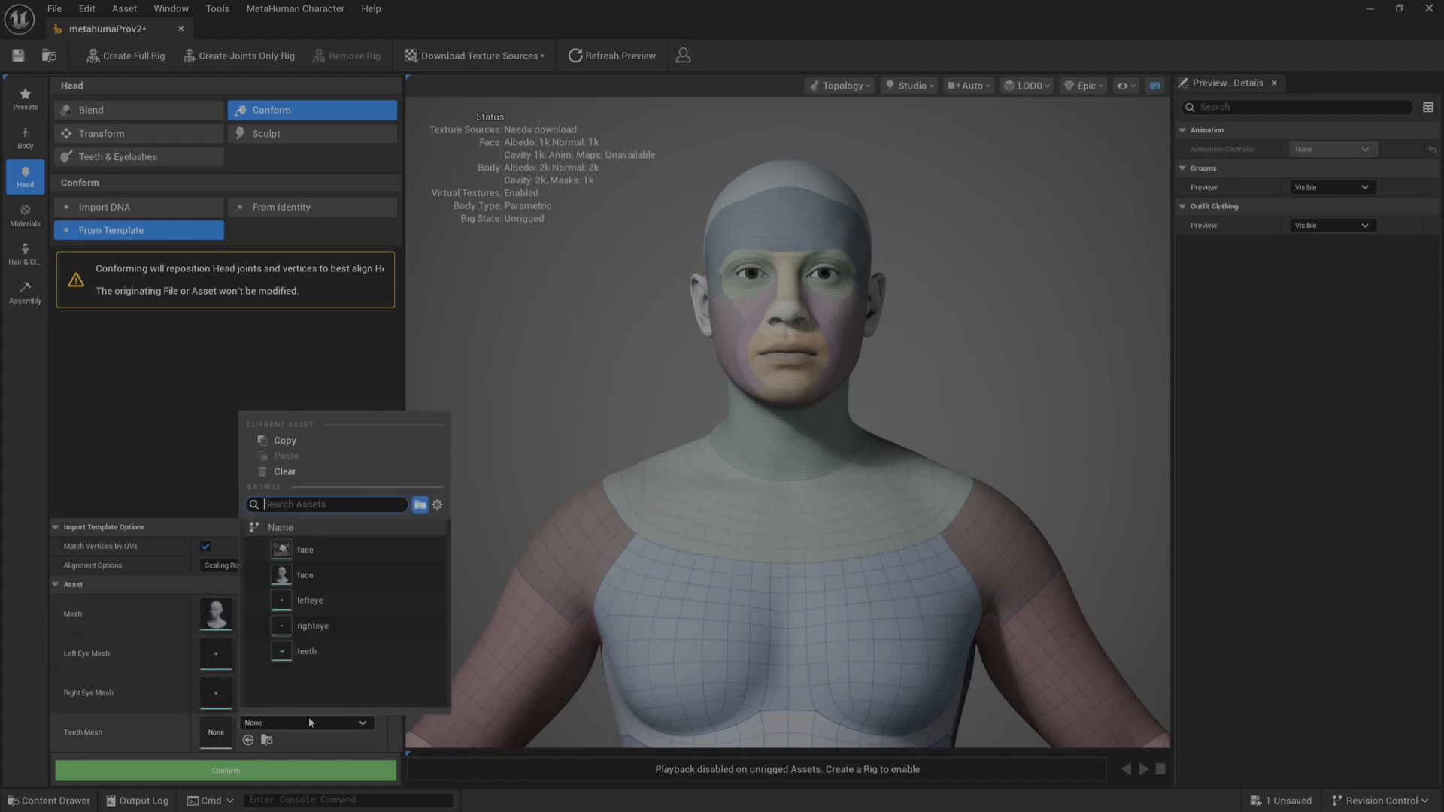
left_click(305, 651)
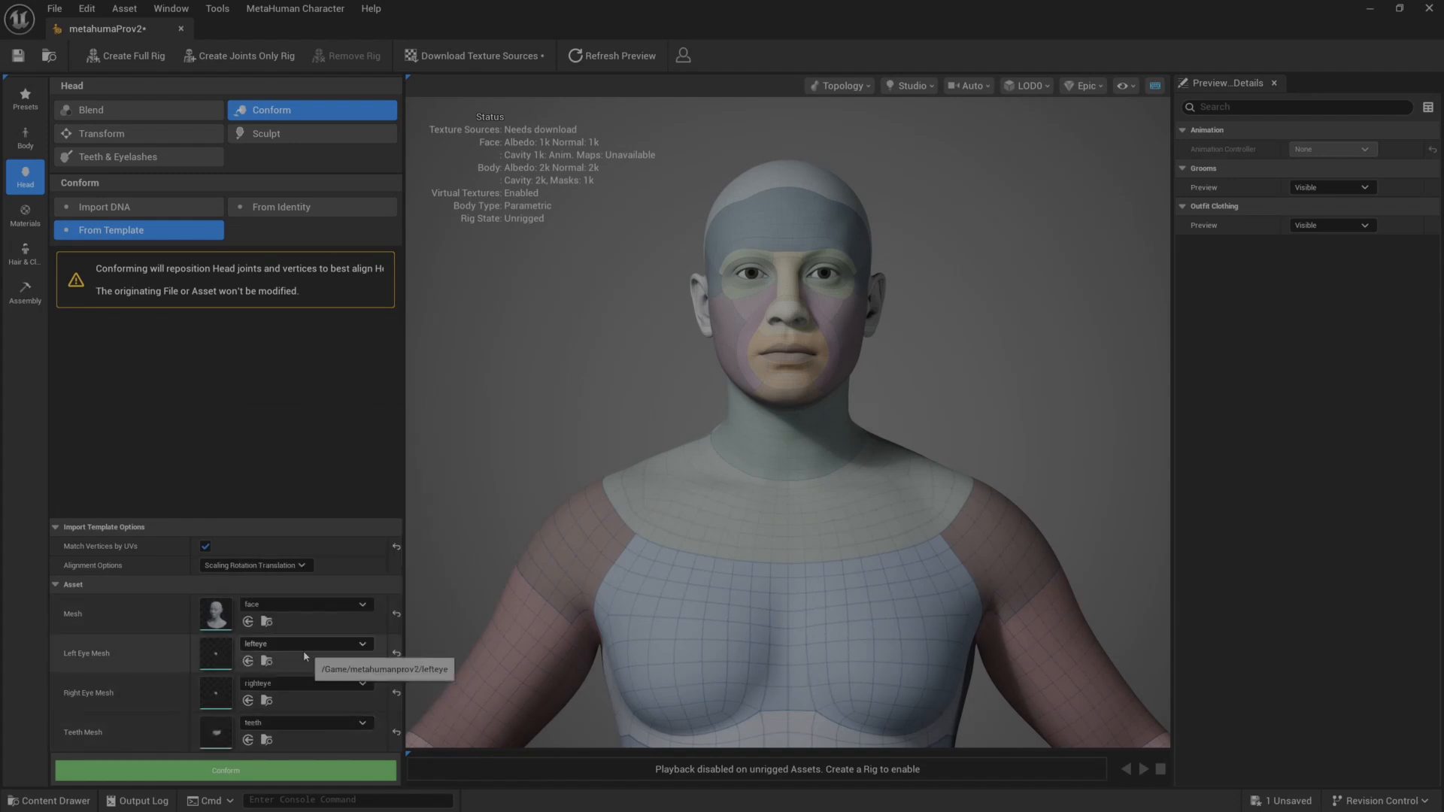
left_click(252, 775)
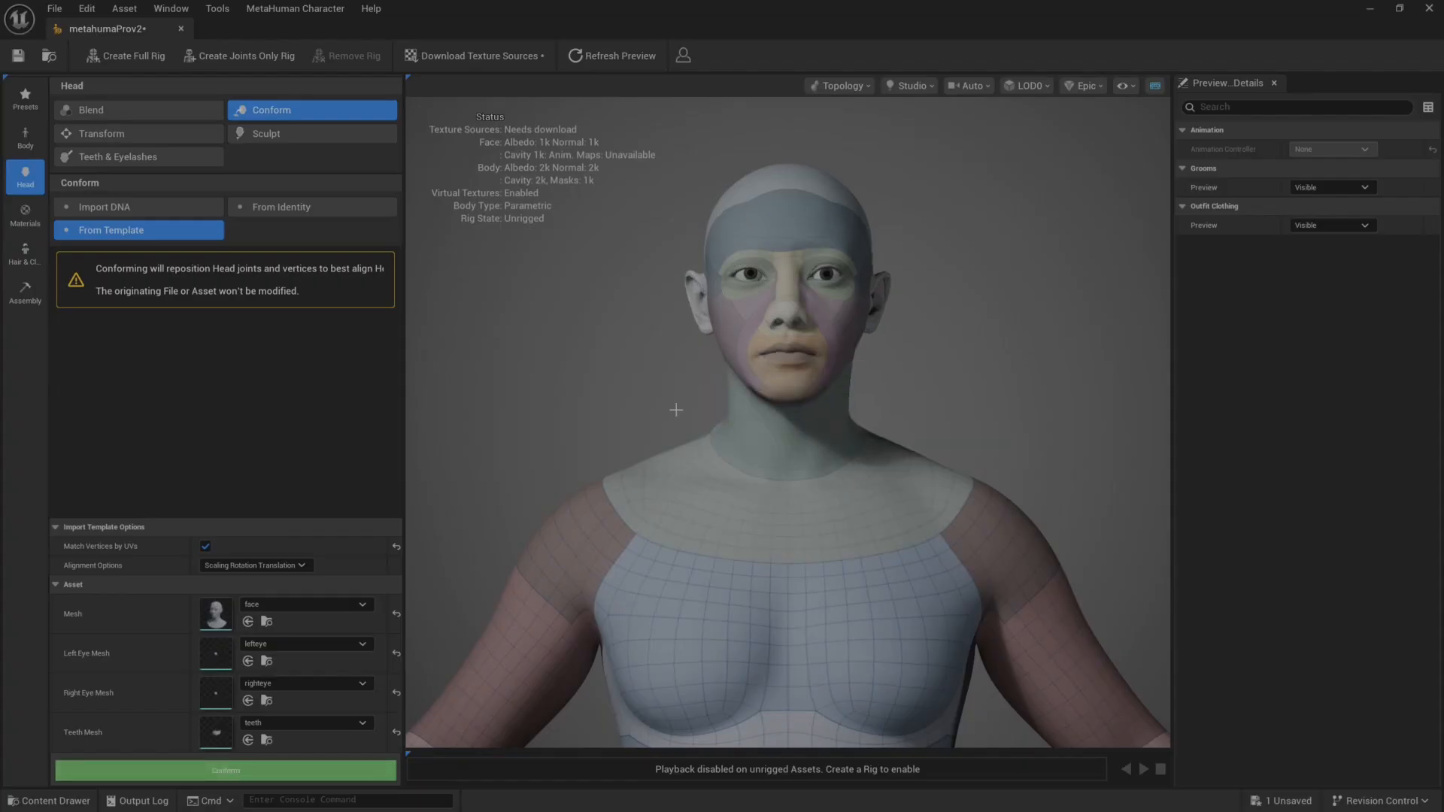
Switch the preview material from Topology to Skin and inspect the conformed head.
left_click_drag(676, 410, 576, 413)
scroll(717, 382, "up", 5)
scroll(699, 403, "down", 6)
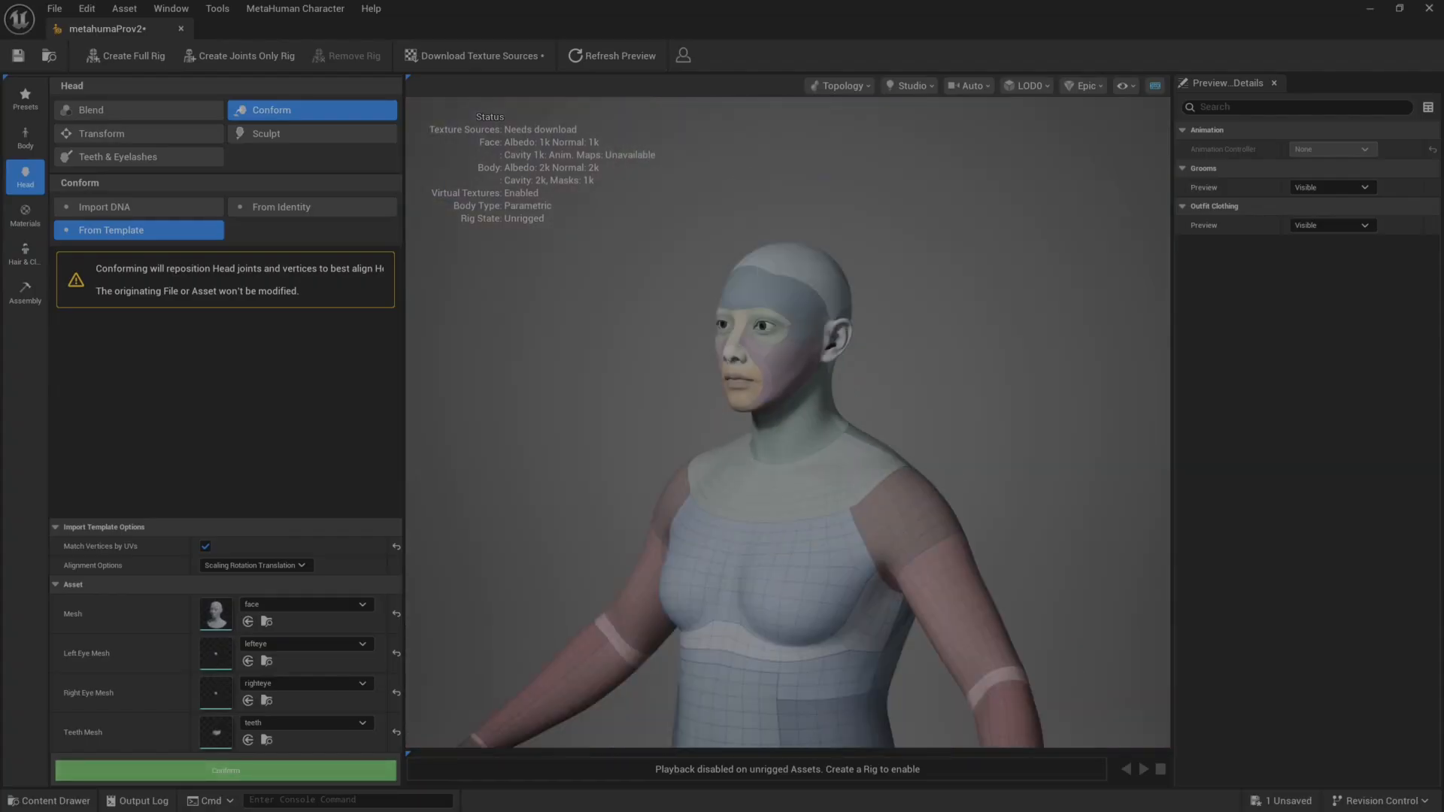
left_click_drag(680, 429, 720, 315)
scroll(684, 430, "up", 4)
left_click(841, 85)
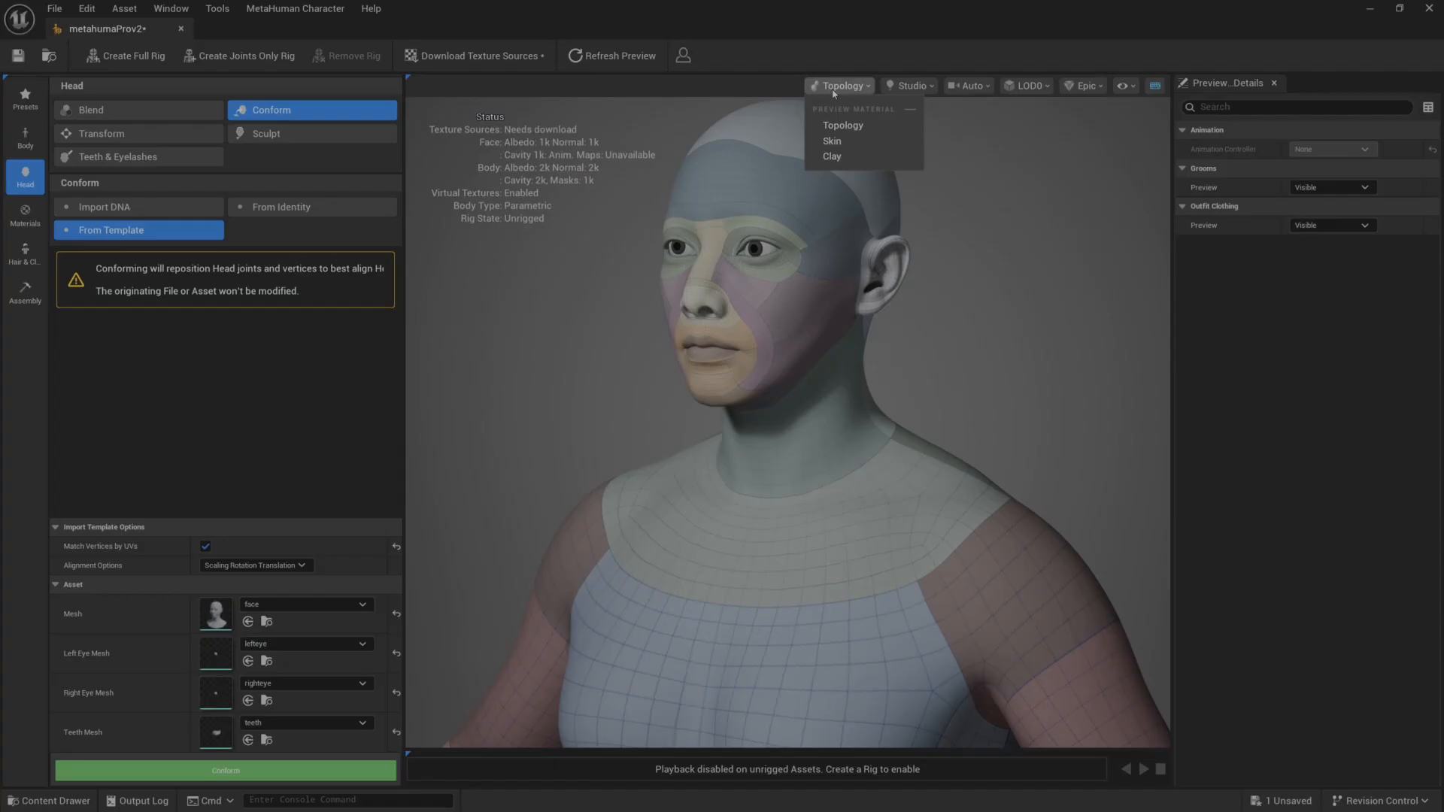
left_click(844, 141)
left_click_drag(590, 318, 696, 320)
scroll(552, 339, "up", 5)
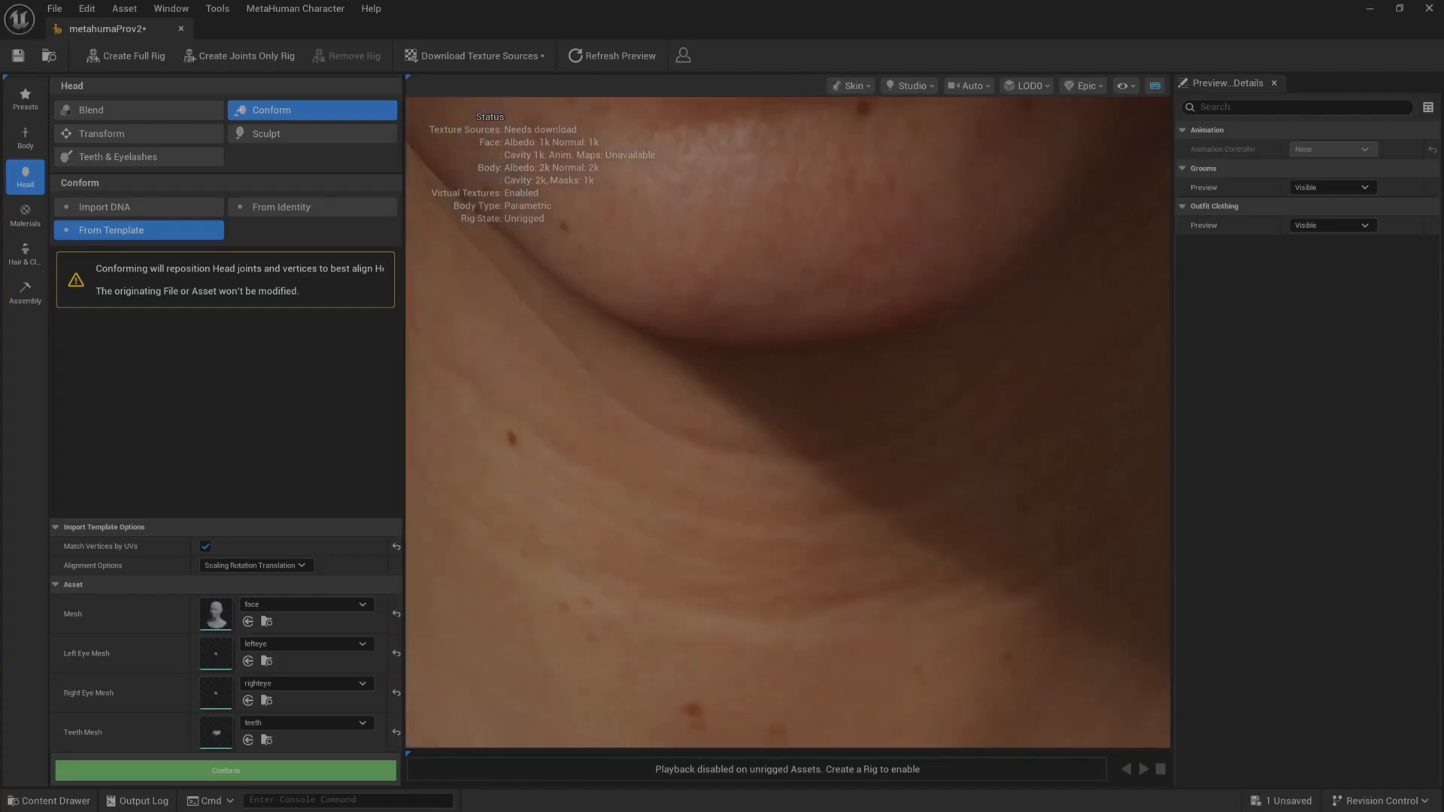
left_click_drag(552, 339, 590, 372)
key("f")
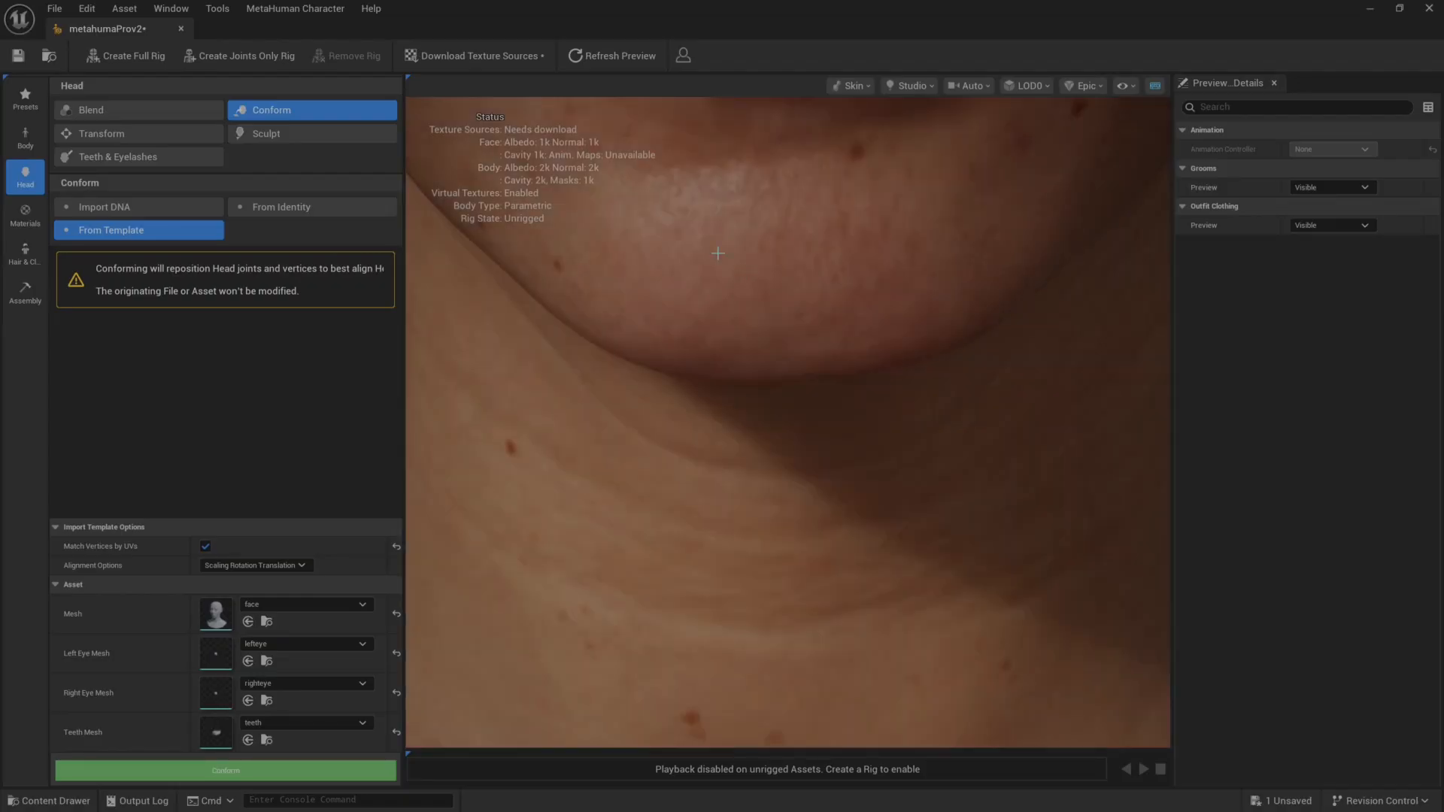
key("f")
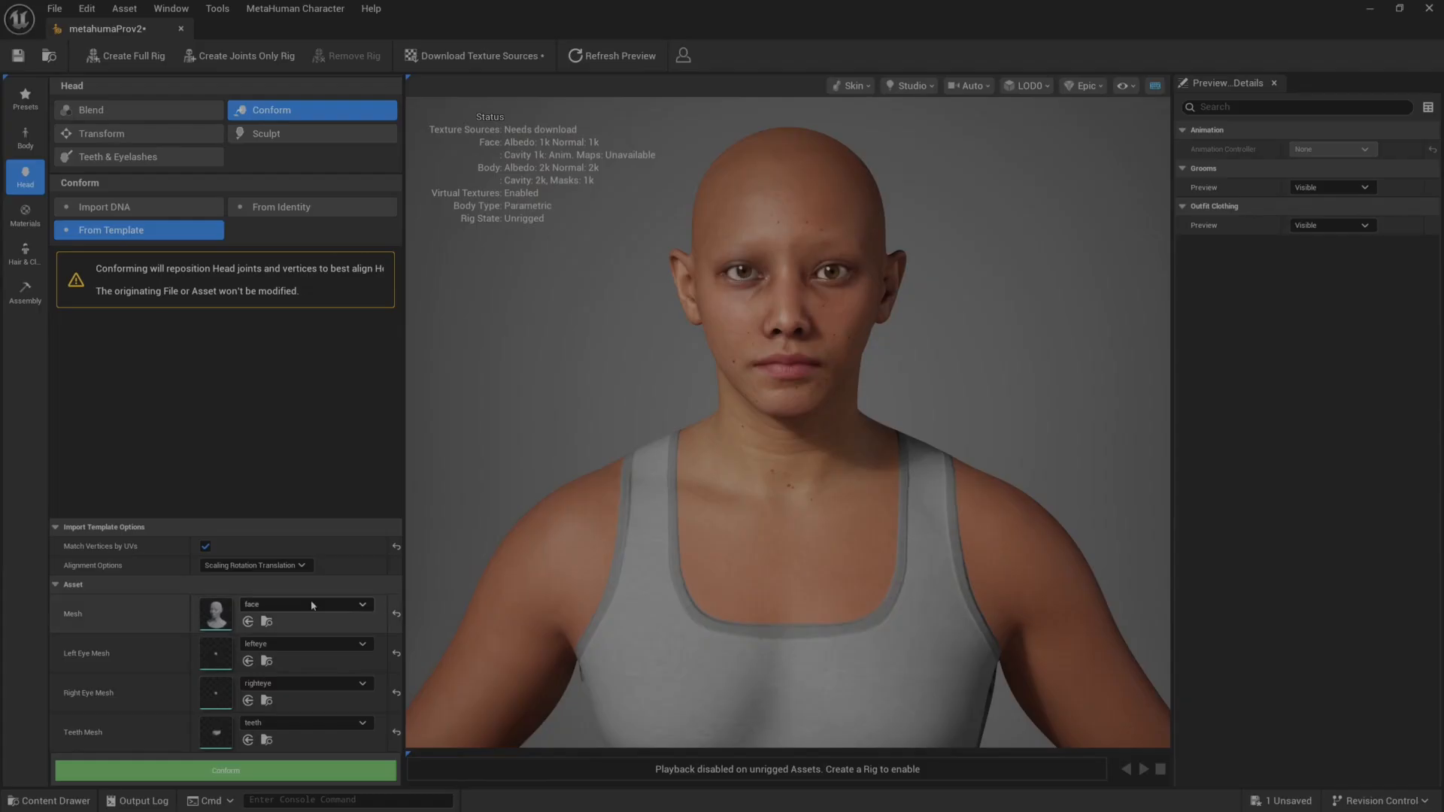
Clear the left eye, right eye and teeth template meshes and conform the head using only the face mesh.
left_click(397, 653)
left_click(396, 692)
left_click(396, 733)
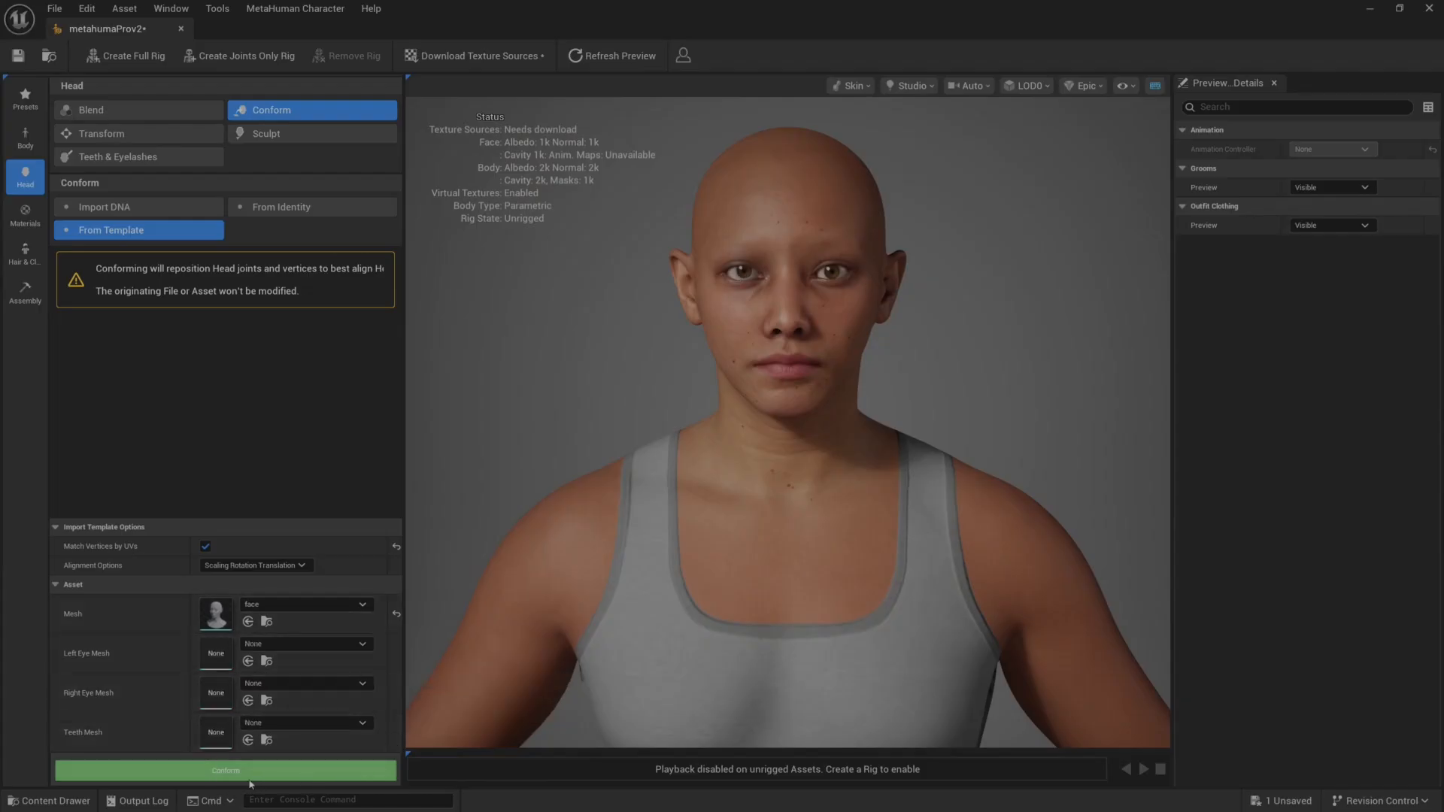
left_click(238, 771)
left_click_drag(804, 333, 848, 284)
scroll(724, 339, "up", 4)
scroll(770, 348, "down", 4)
scroll(848, 284, "up", 3)
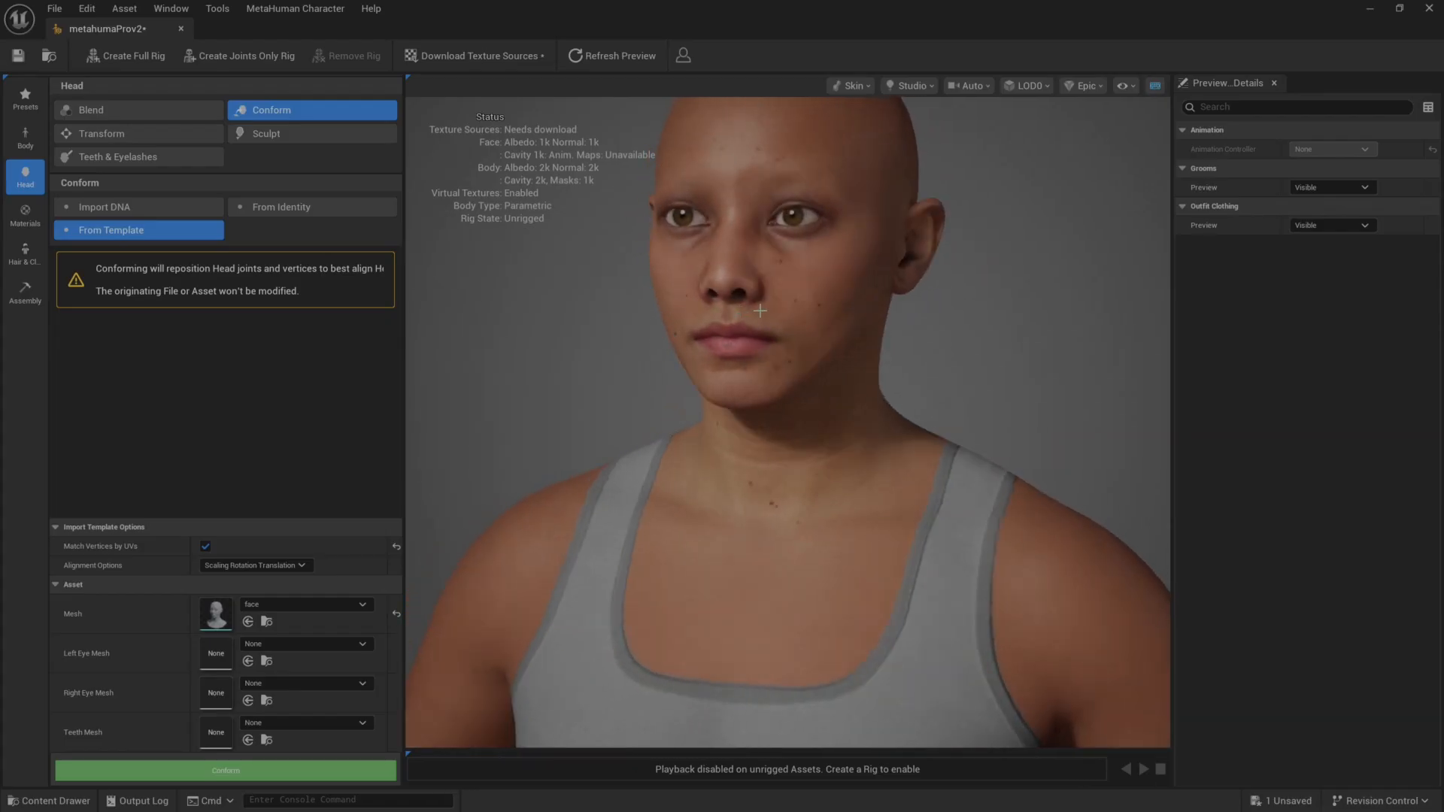
left_click_drag(760, 311, 662, 312)
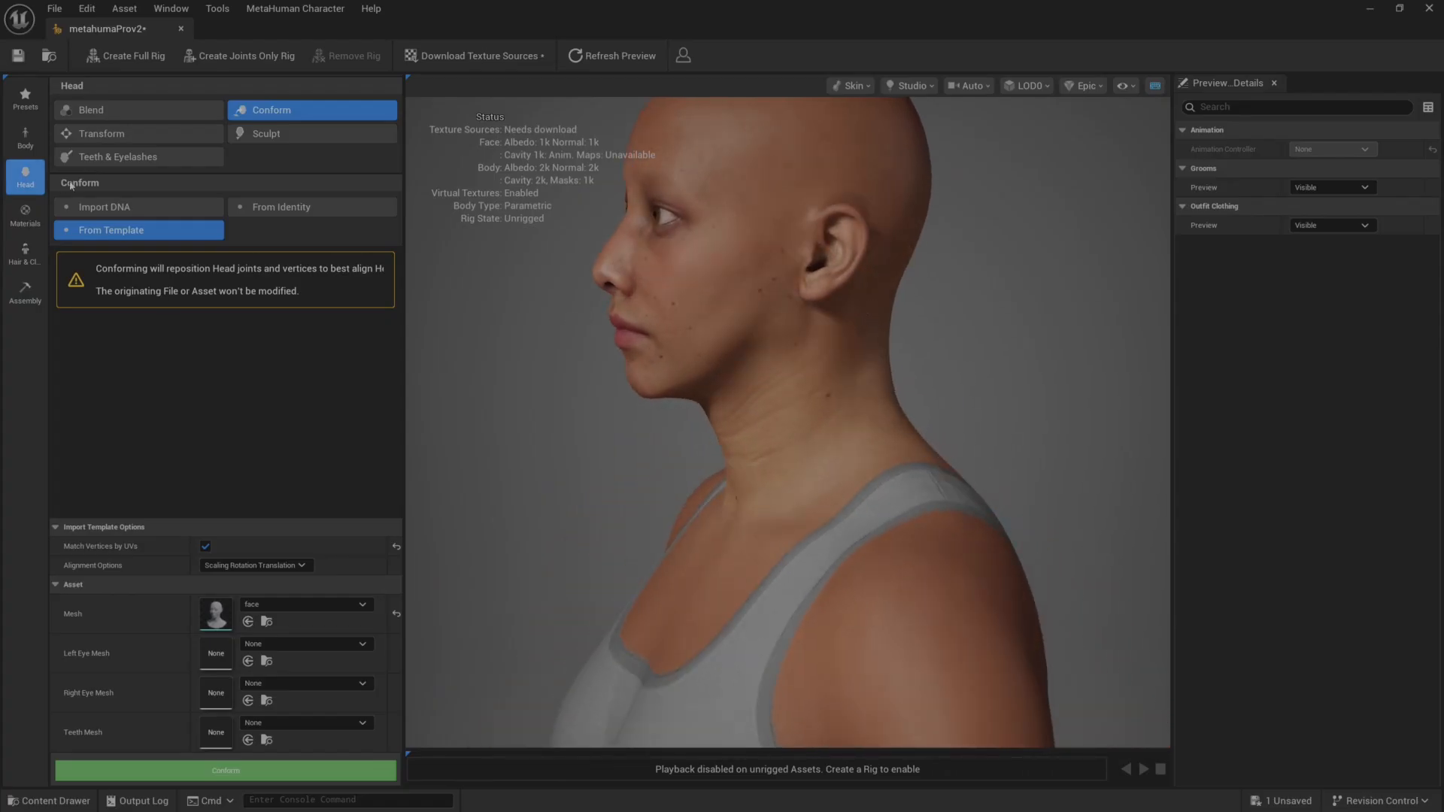
Open the head's Sculpt tool and examine the control markers on the face from the front and side.
left_click(267, 134)
left_click_drag(598, 355, 805, 355)
scroll(776, 250, "up", 5)
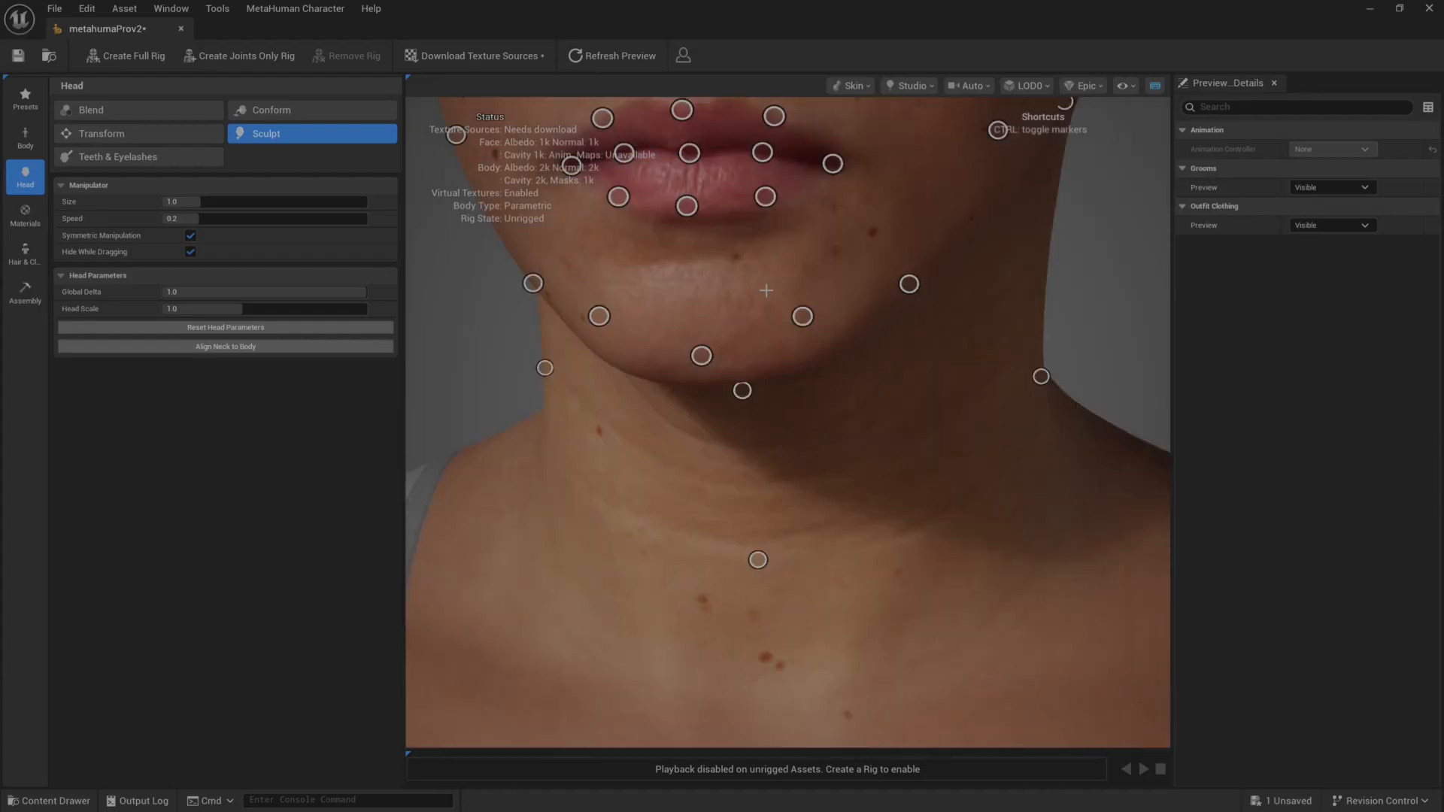
scroll(766, 290, "down", 5)
middle_click_drag(917, 261, 922, 413)
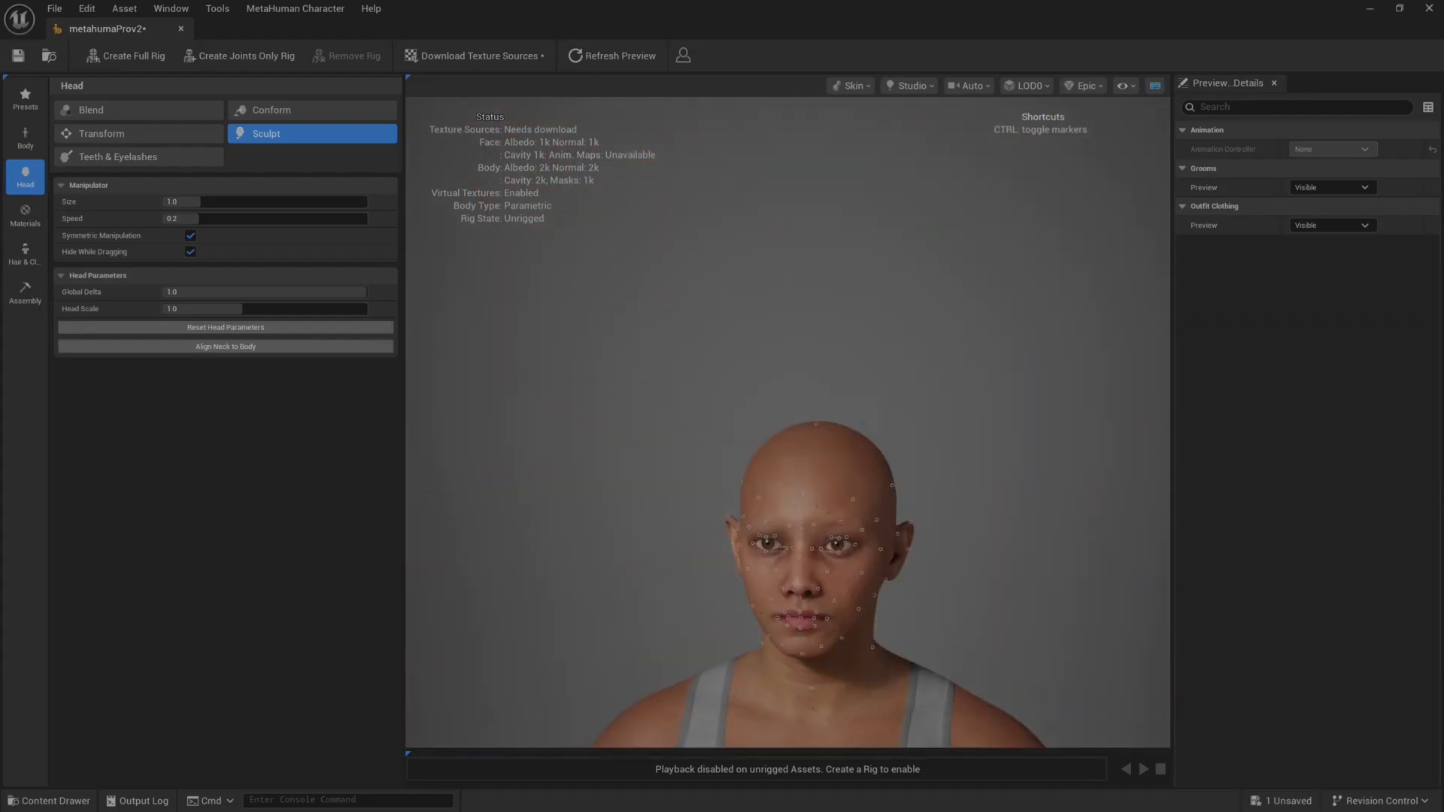
scroll(922, 413, "up", 8)
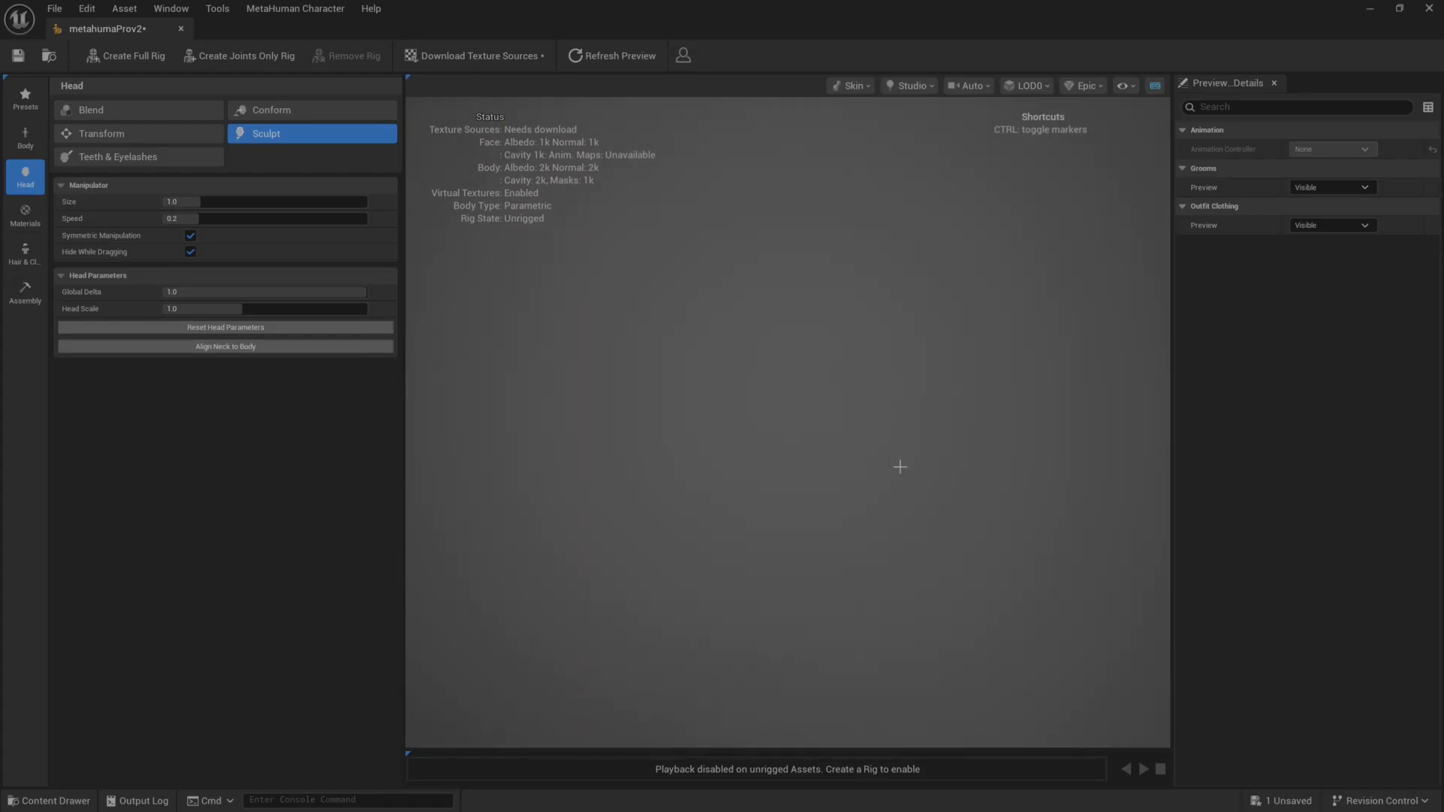
scroll(878, 553, "down", 5)
key("f")
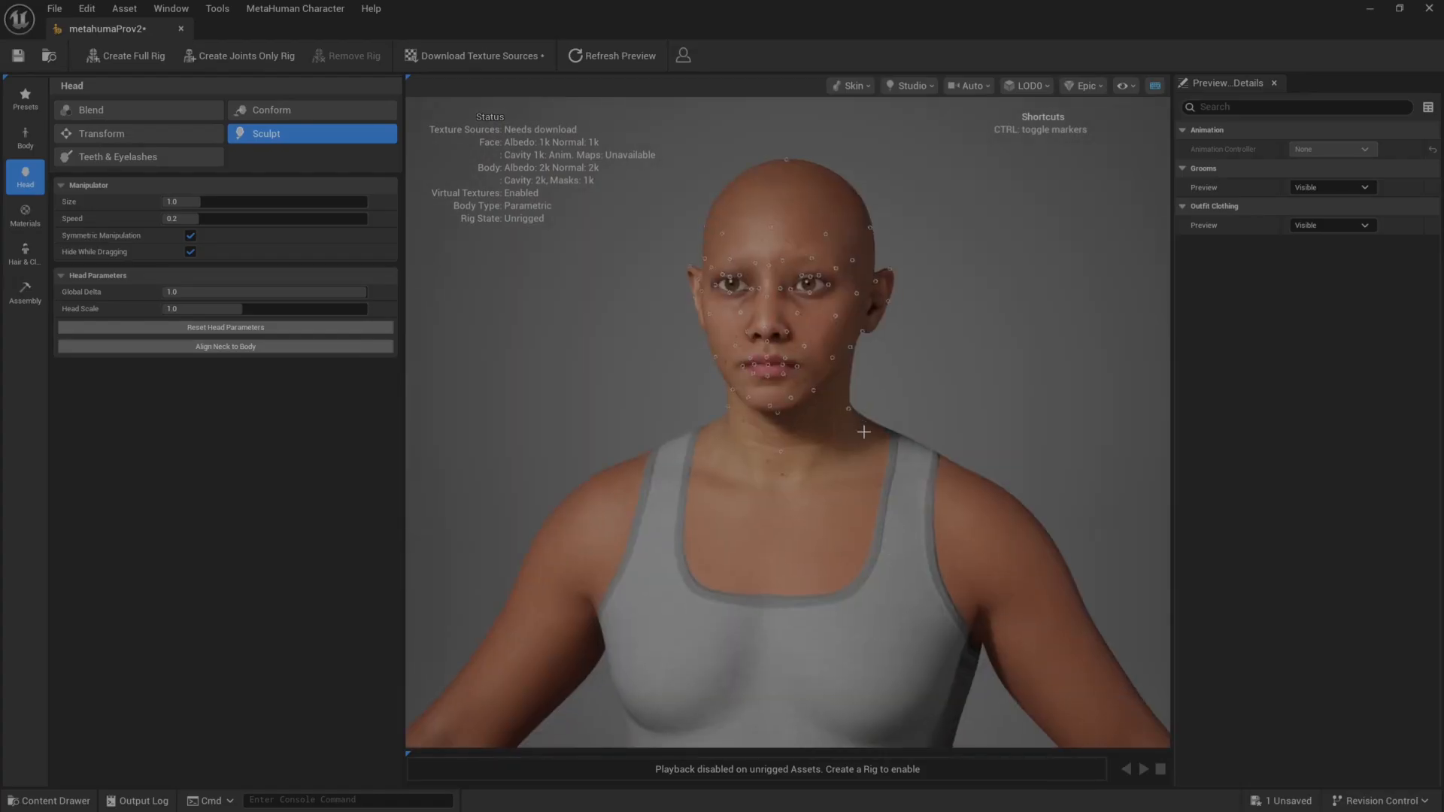
scroll(901, 409, "up", 10)
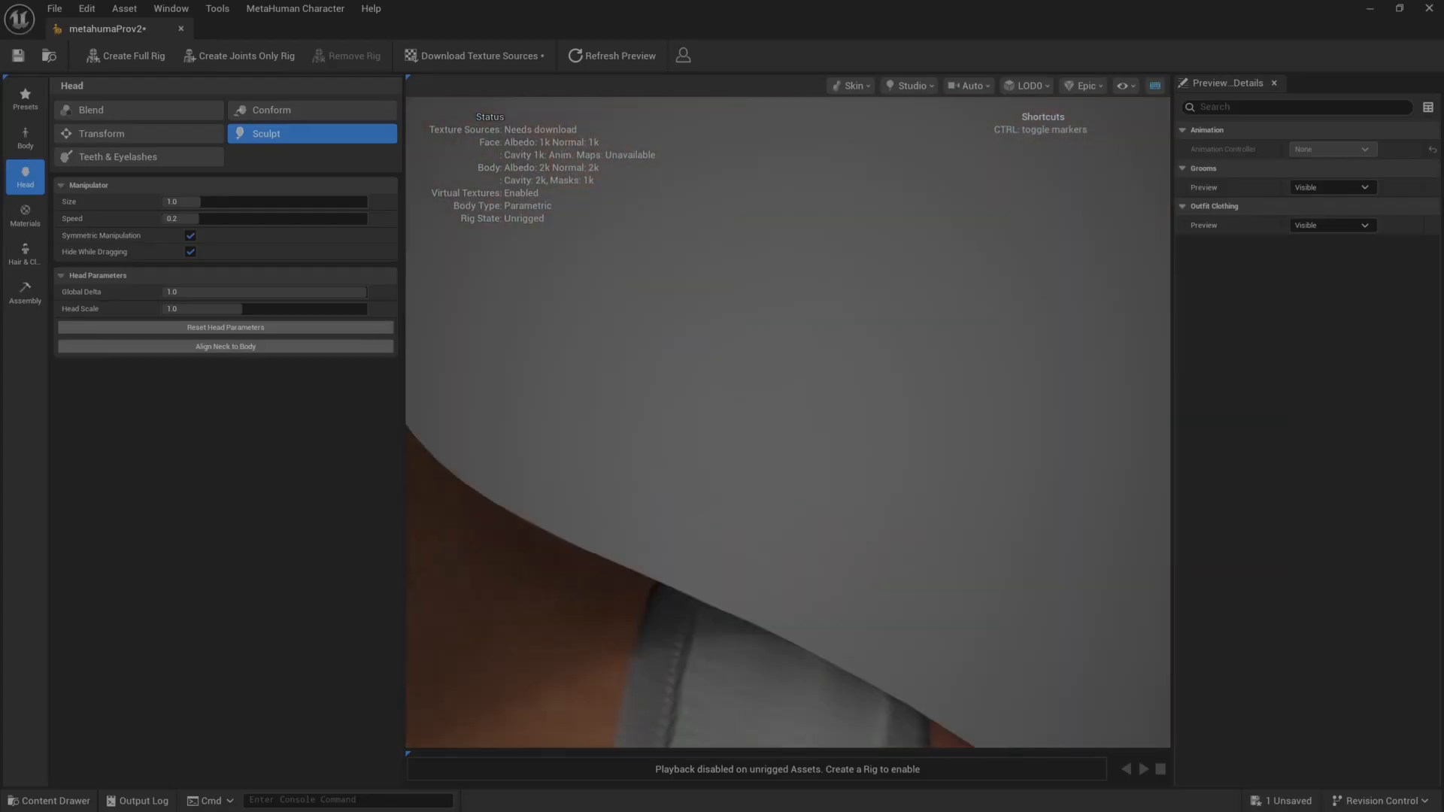
scroll(877, 381, "down", 10)
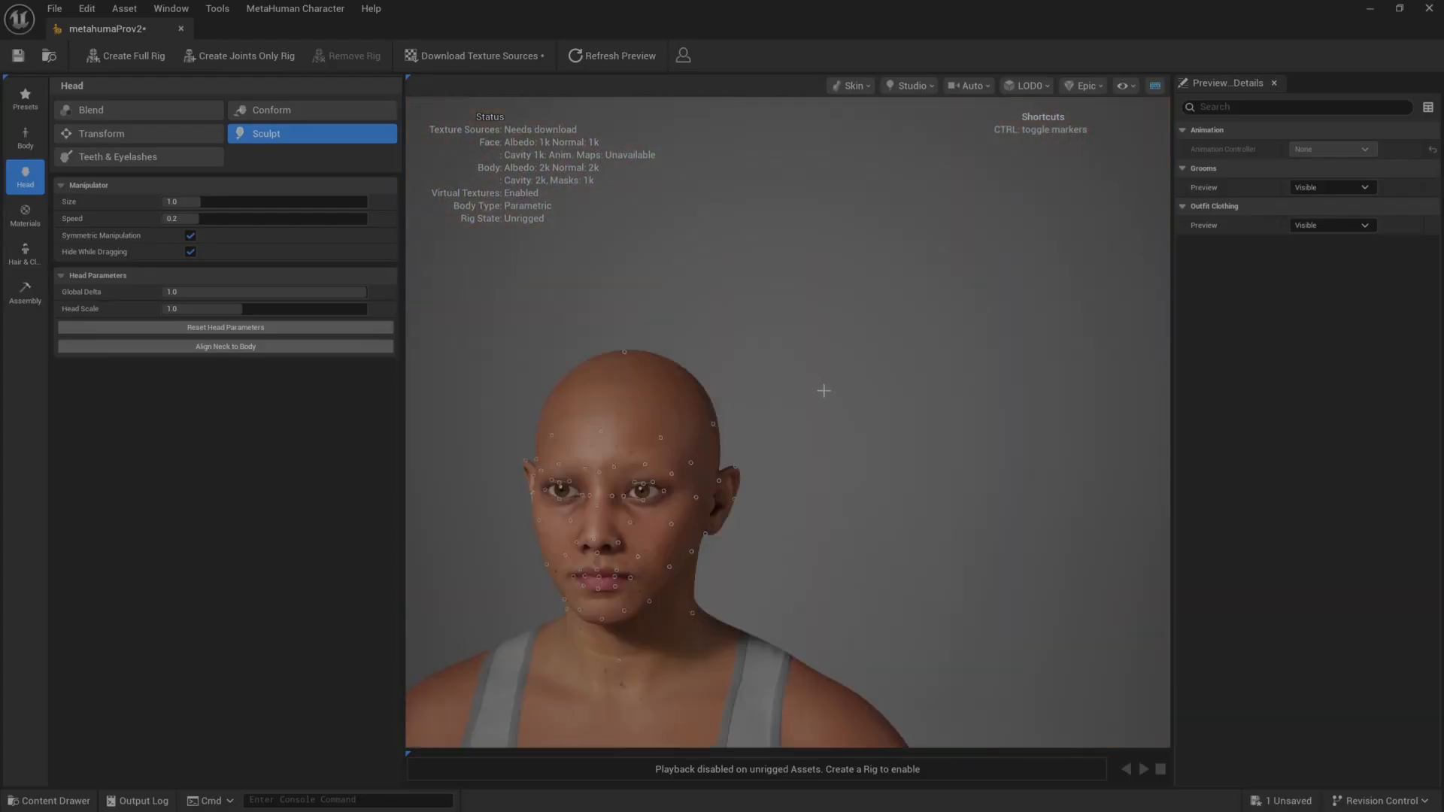
left_click_drag(686, 541, 752, 543)
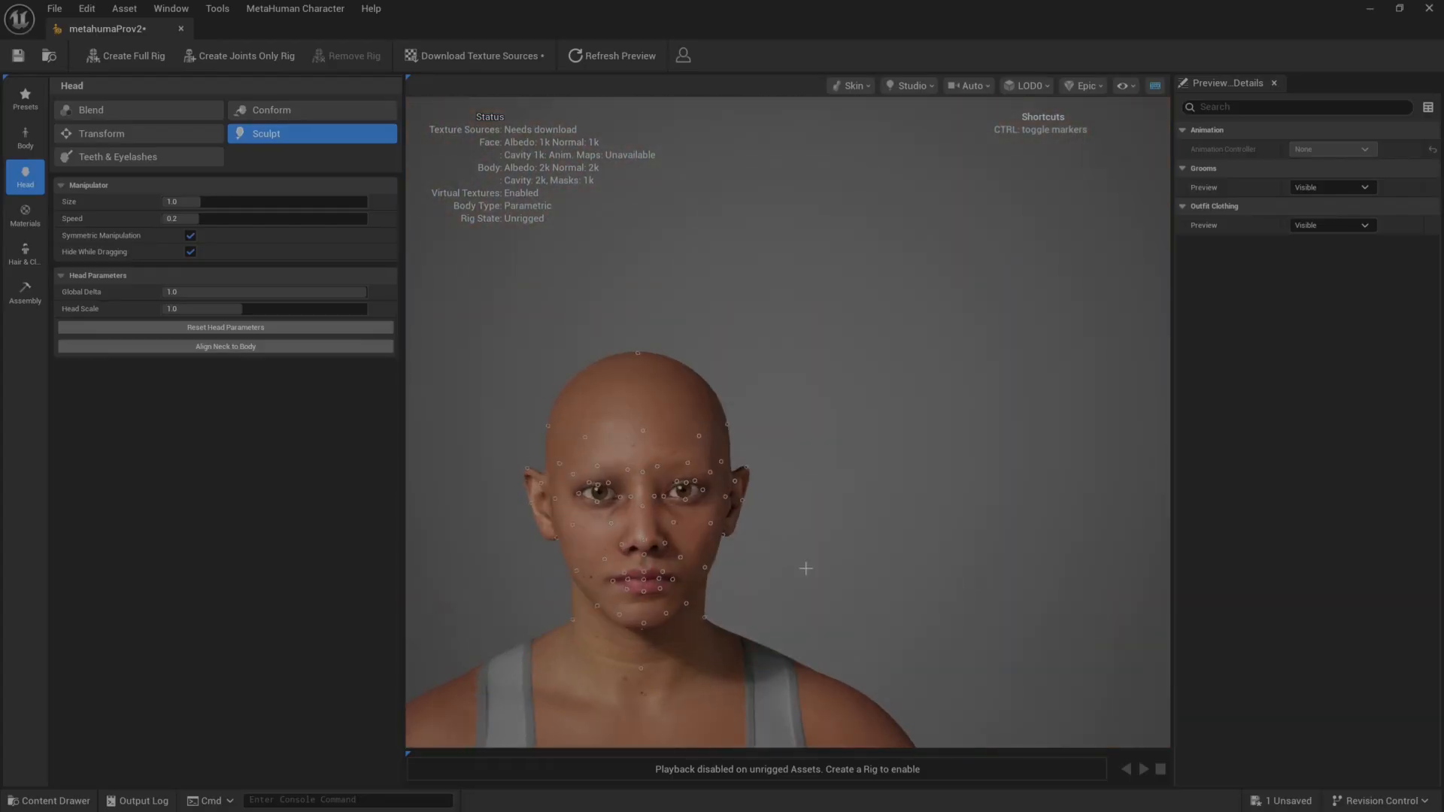
middle_click_drag(774, 567, 963, 497)
Try lowering the outer upper-eyelid sculpt marker, undo the change, and check the head in profile.
scroll(779, 562, "up", 10)
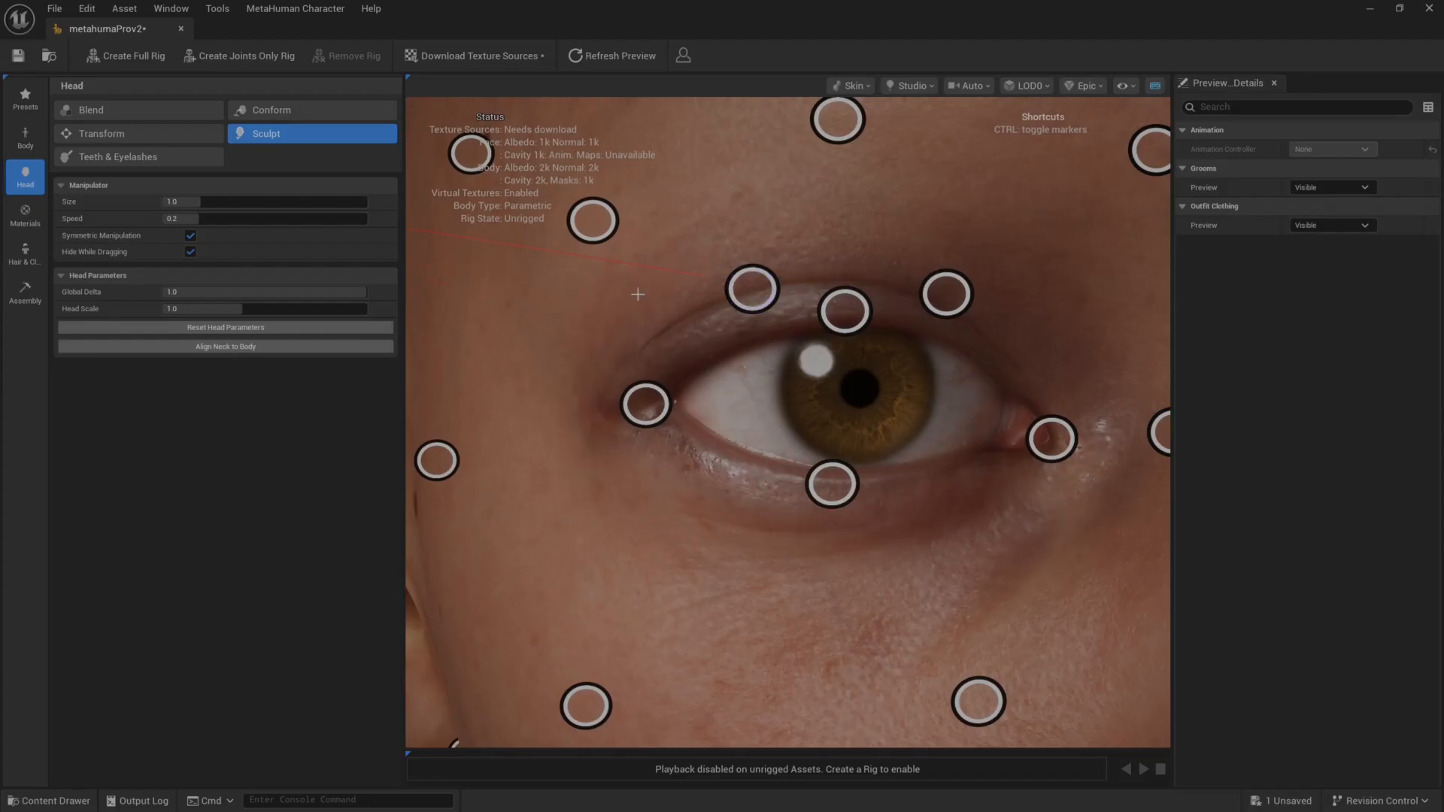
mouse_move(751, 288)
left_mouse_down()
mouse_move(705, 233)
mouse_move(842, 421)
mouse_move(838, 453)
mouse_move(756, 309)
left_mouse_up()
key("ctrl+z")
scroll(775, 441, "down", 6)
left_click_drag(850, 486, 662, 478, "alt")
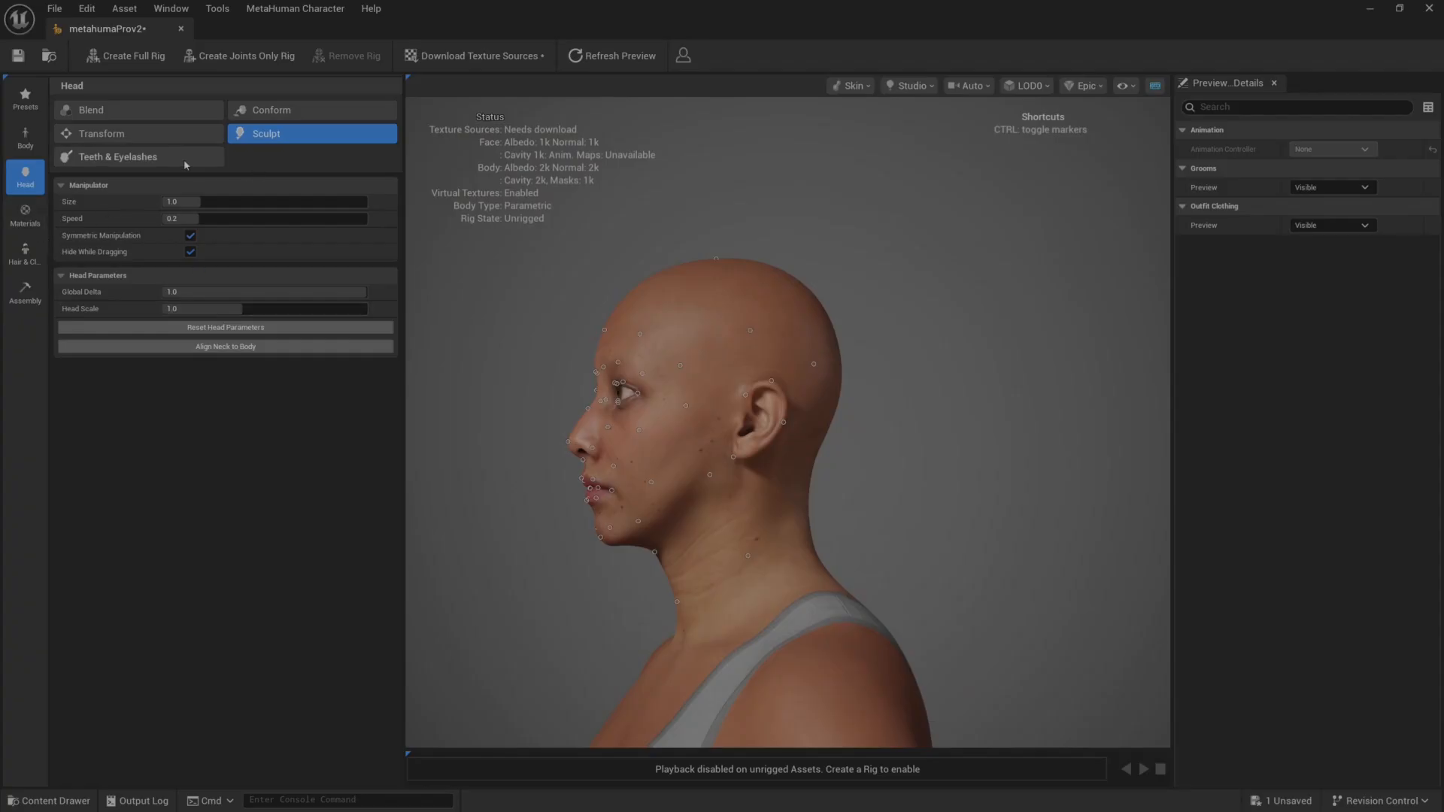
Set the parametric body model's Height to about 160.4, Masculine/Feminine to about 1 and Fat to about -1.54.
left_click(27, 139)
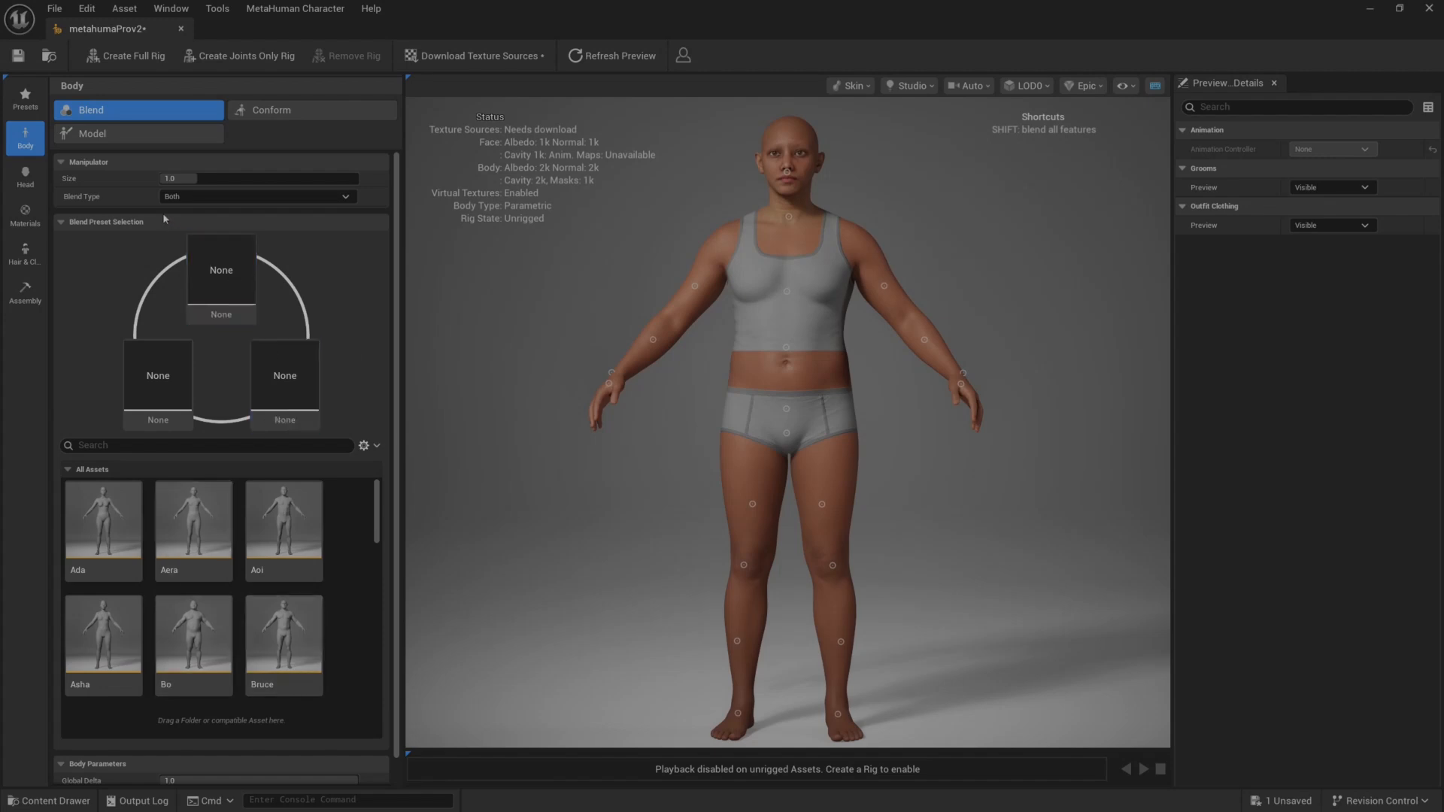
left_click(126, 134)
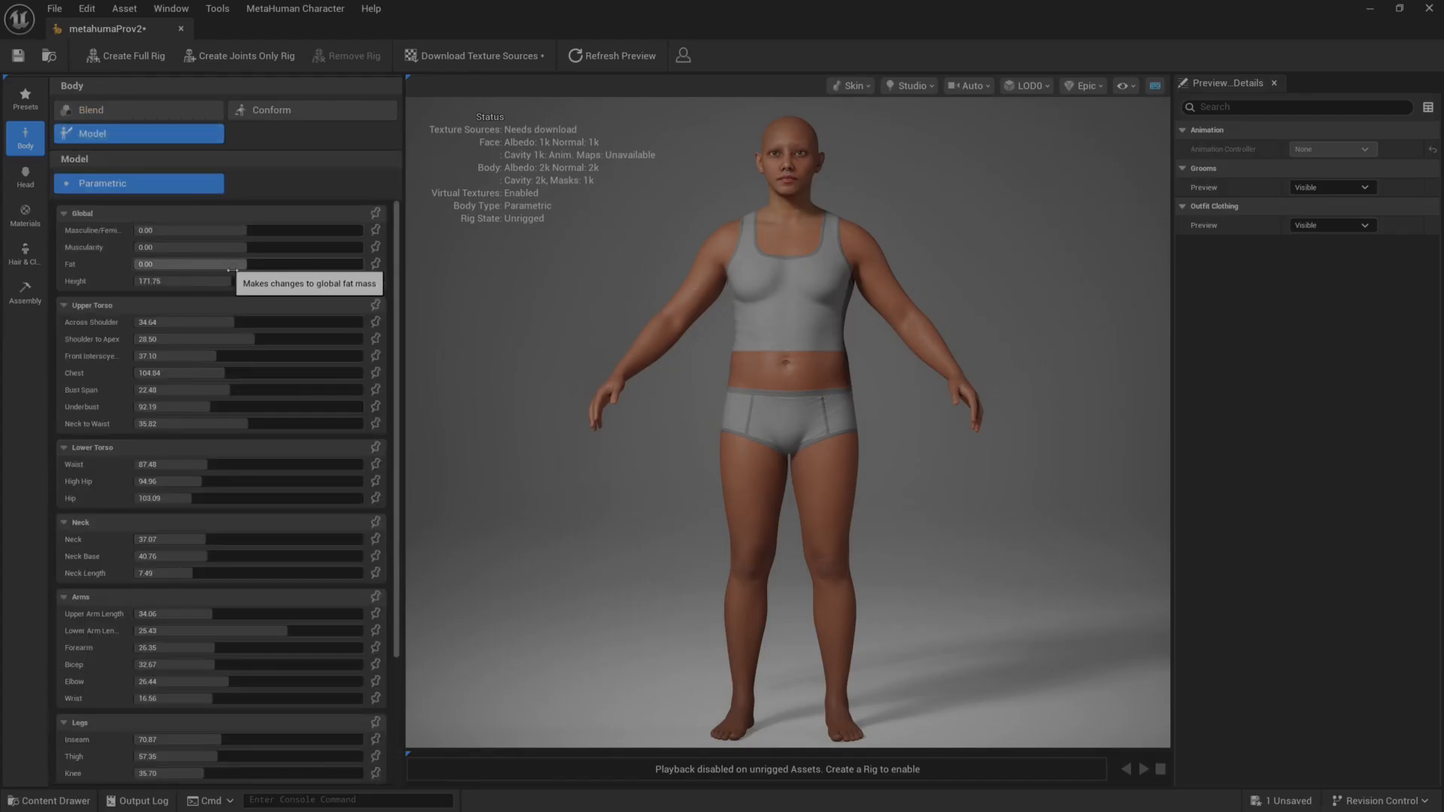
left_click_drag(220, 284, 198, 283)
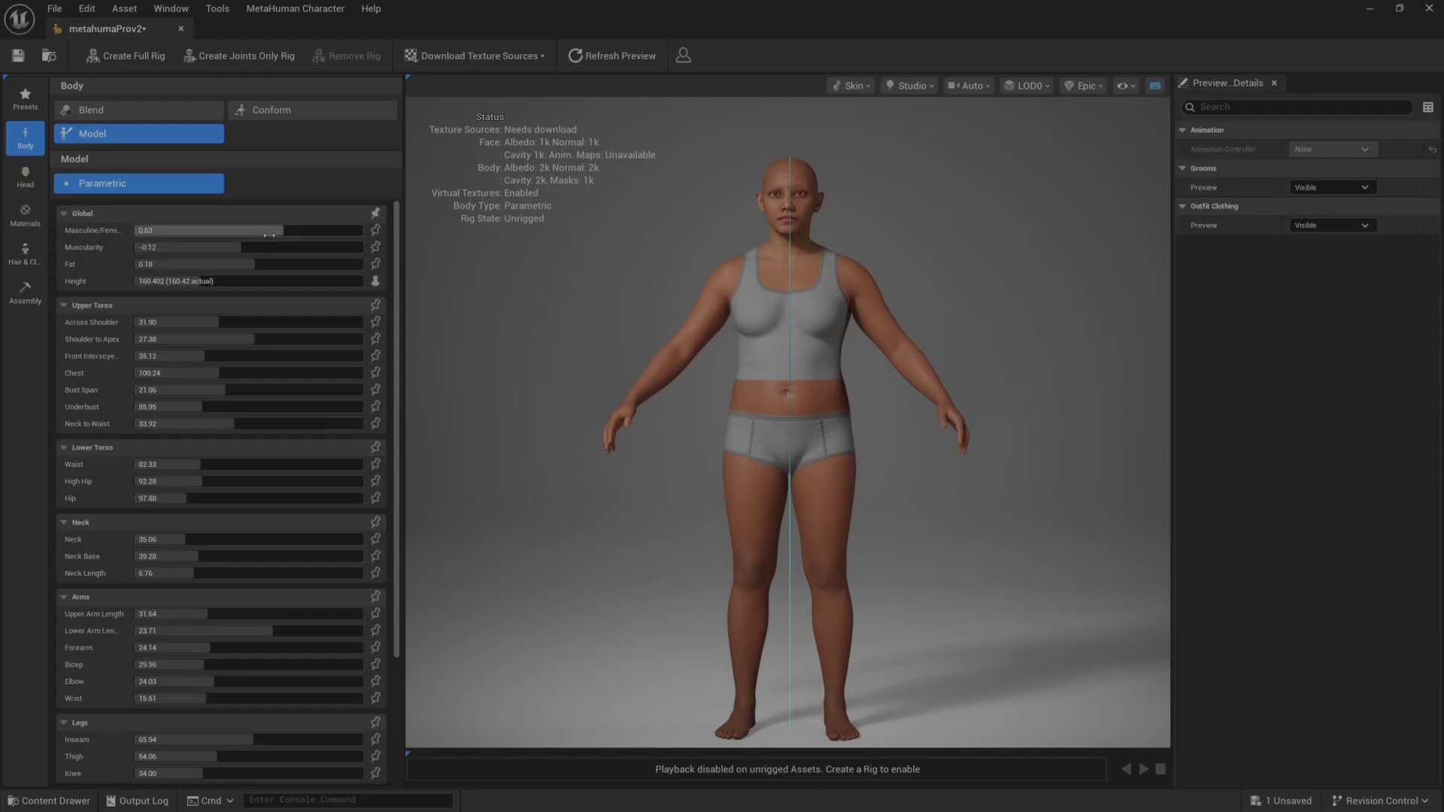
left_click_drag(270, 233, 181, 264)
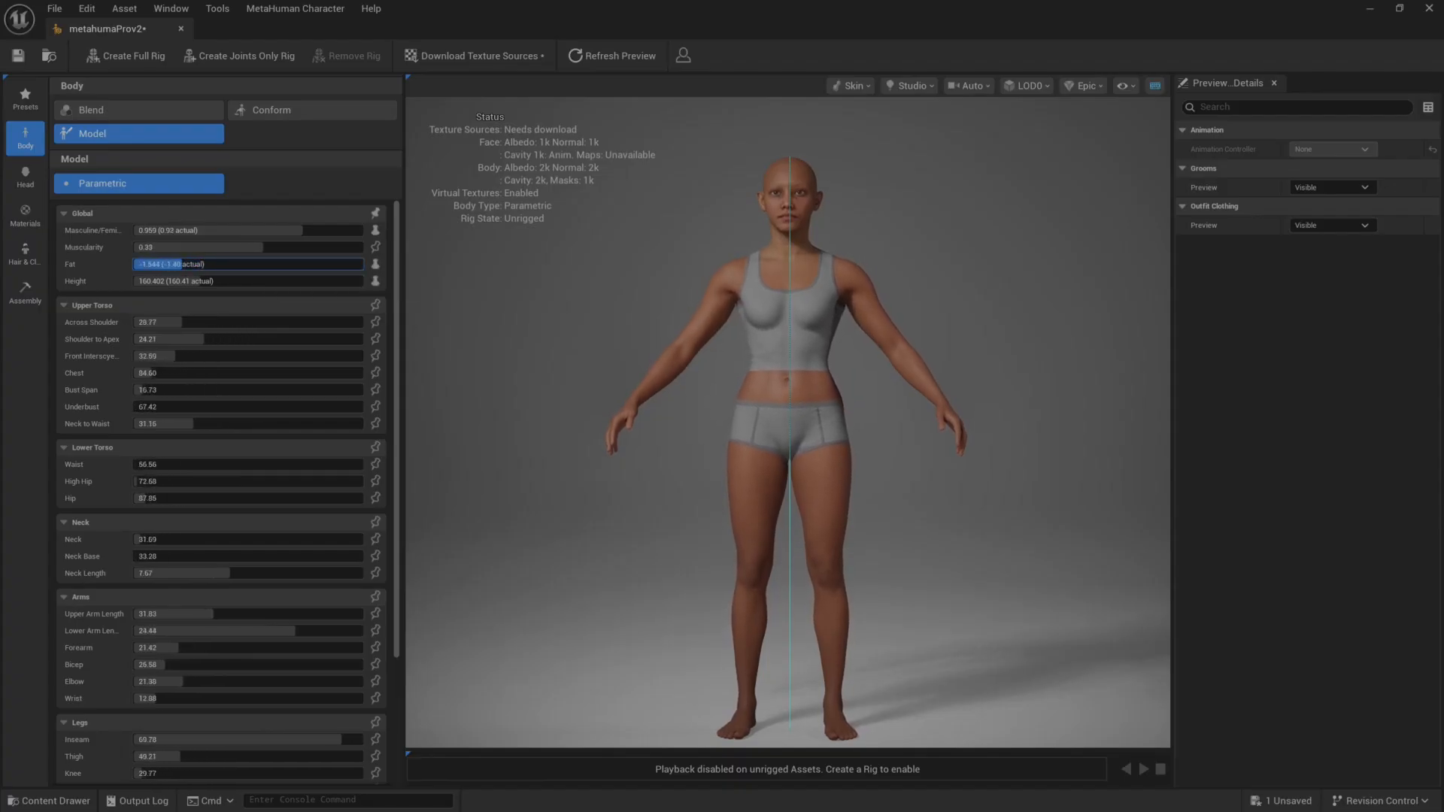
Enable texture overrides for the skin material and add a Base Color map element for the face.
left_click(27, 179)
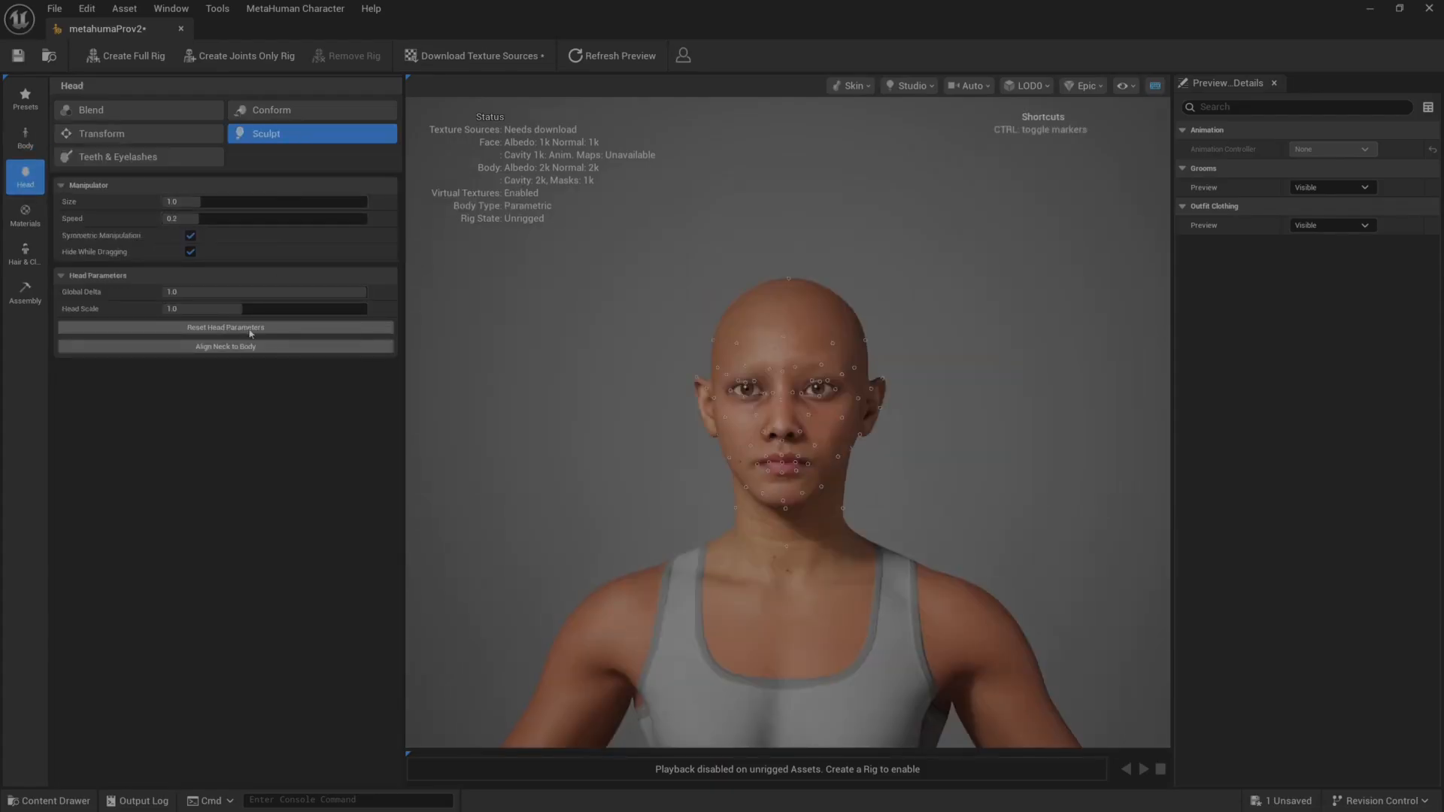
left_click(26, 217)
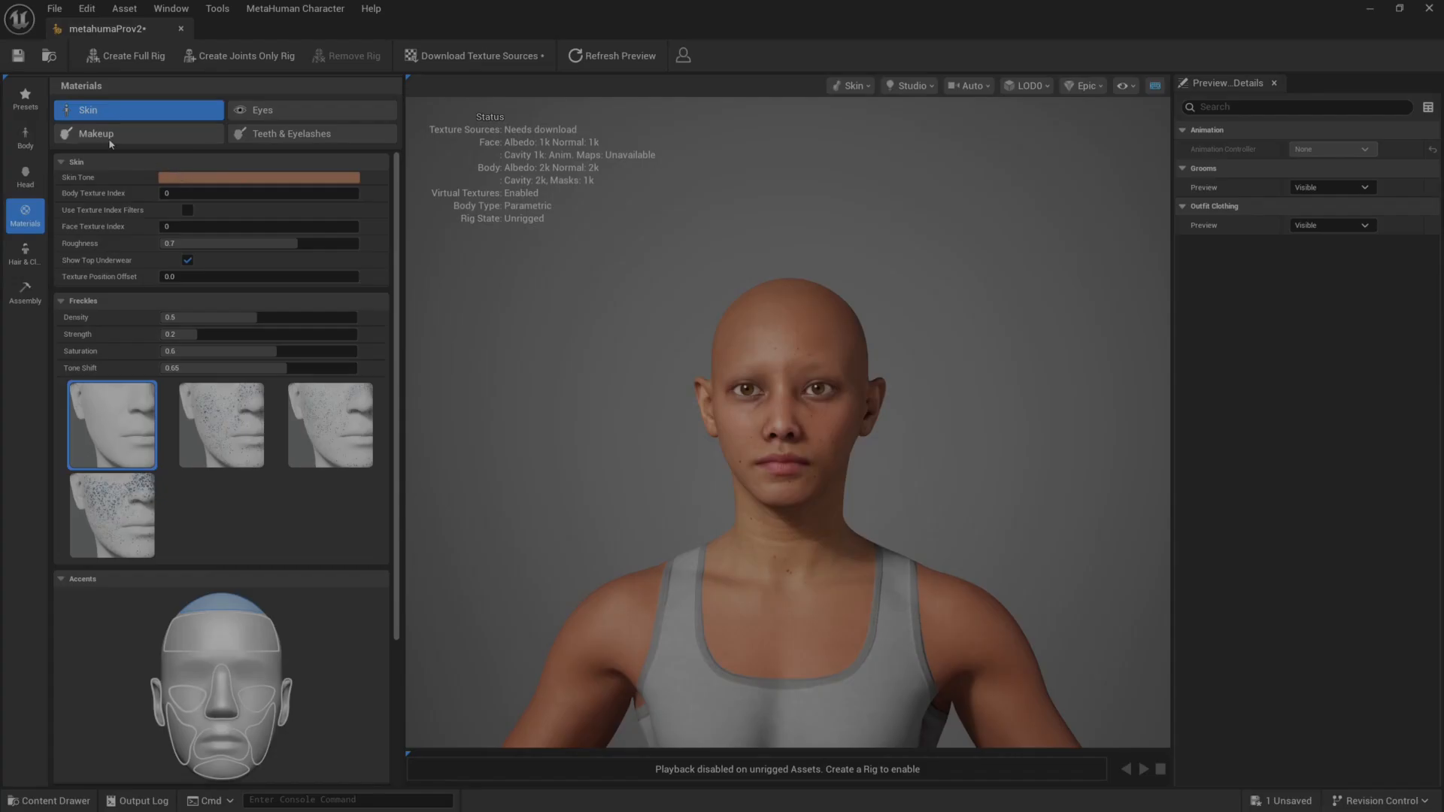
scroll(280, 660, "down", 5)
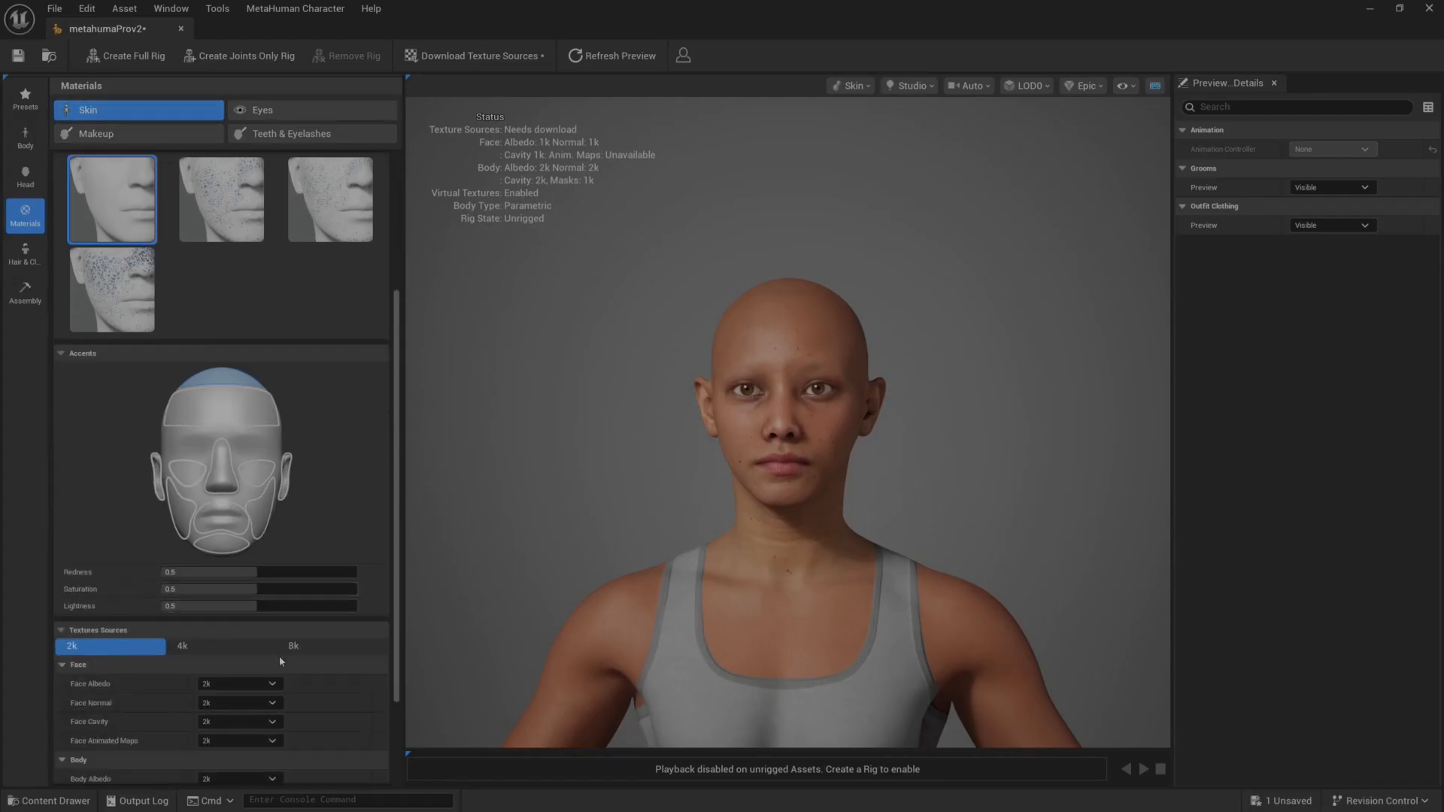
scroll(280, 661, "down", 4)
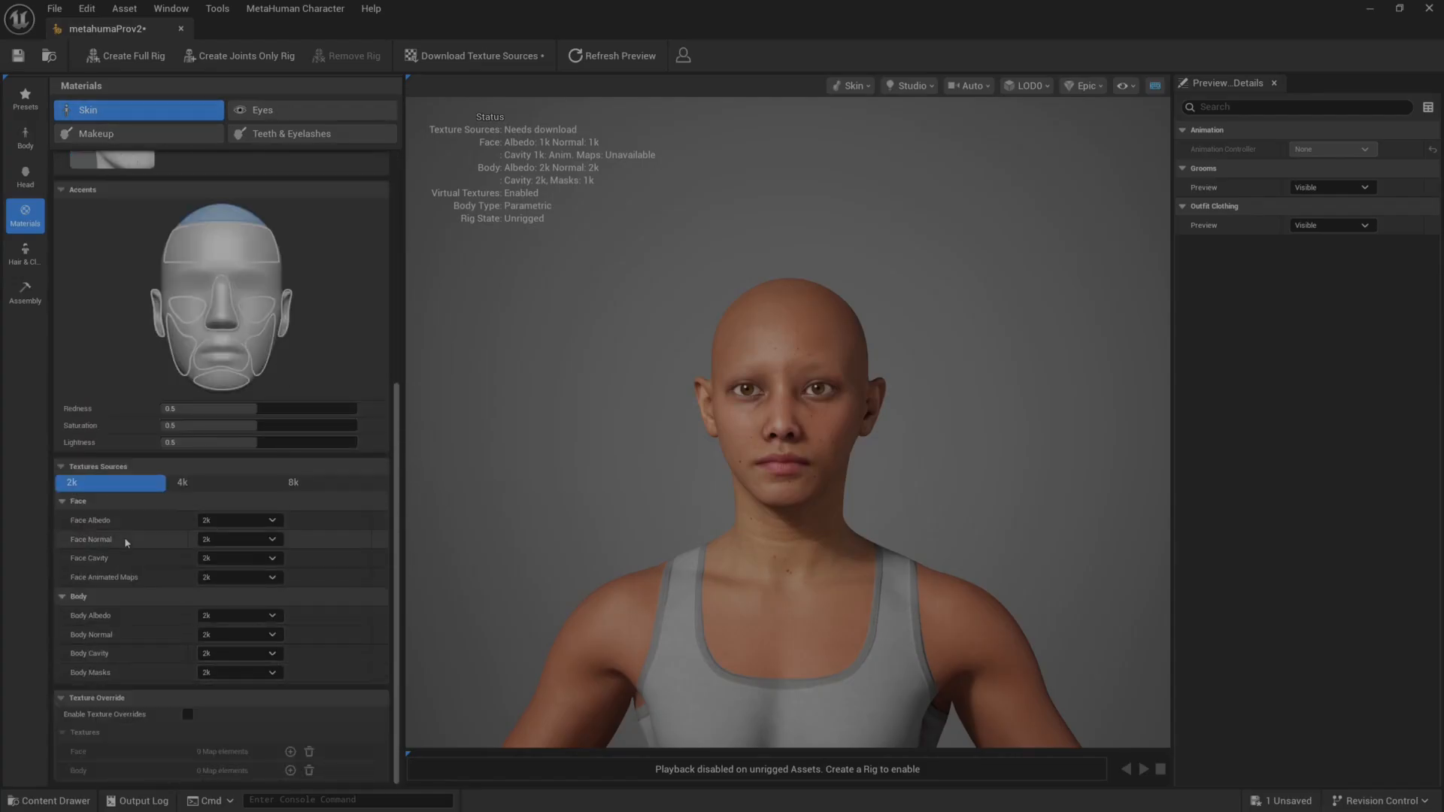
left_click(188, 714)
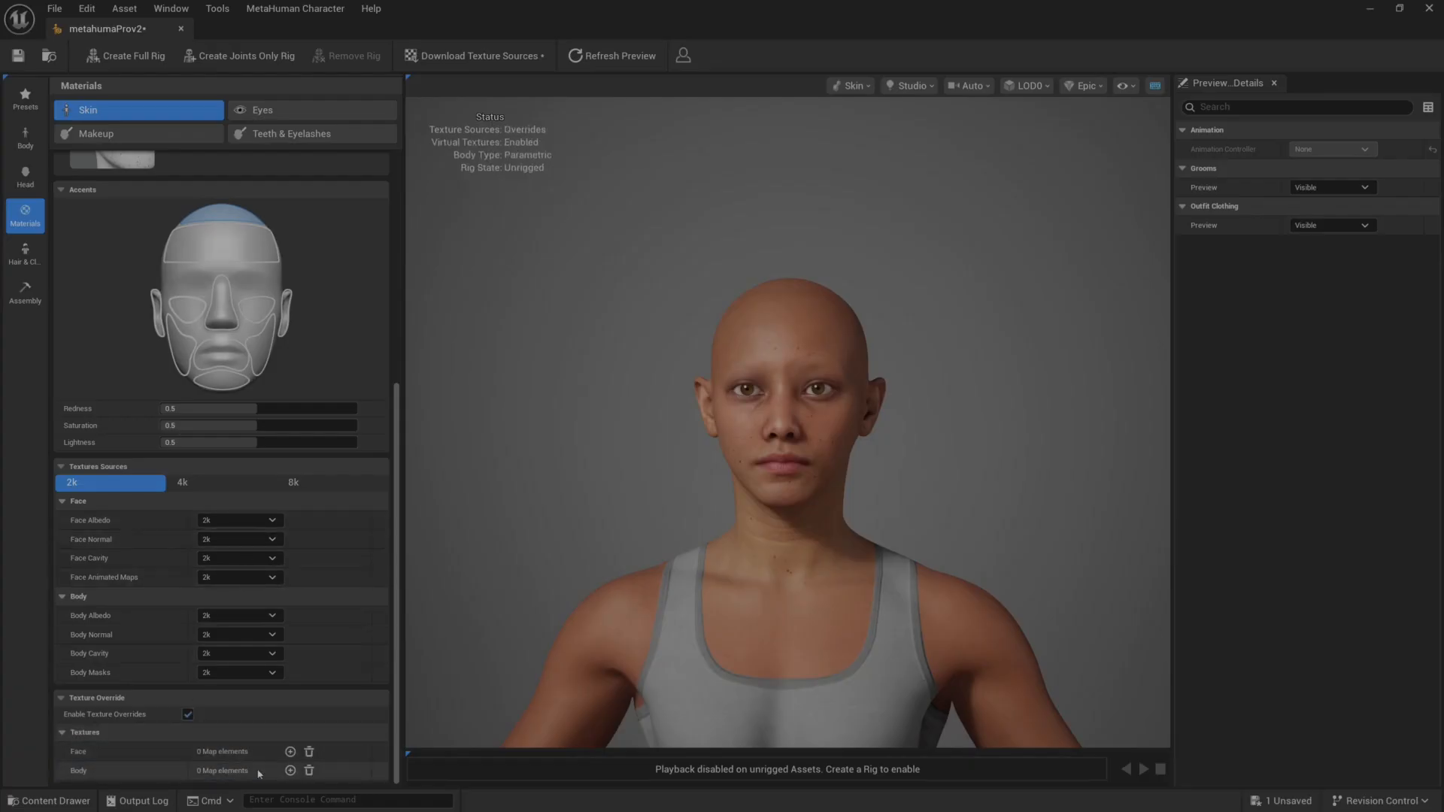
left_click(290, 752)
Assign the FaceFit_Baked_Face_2048_metahumanPro texture to the face's Base Color override.
scroll(272, 747, "down", 1)
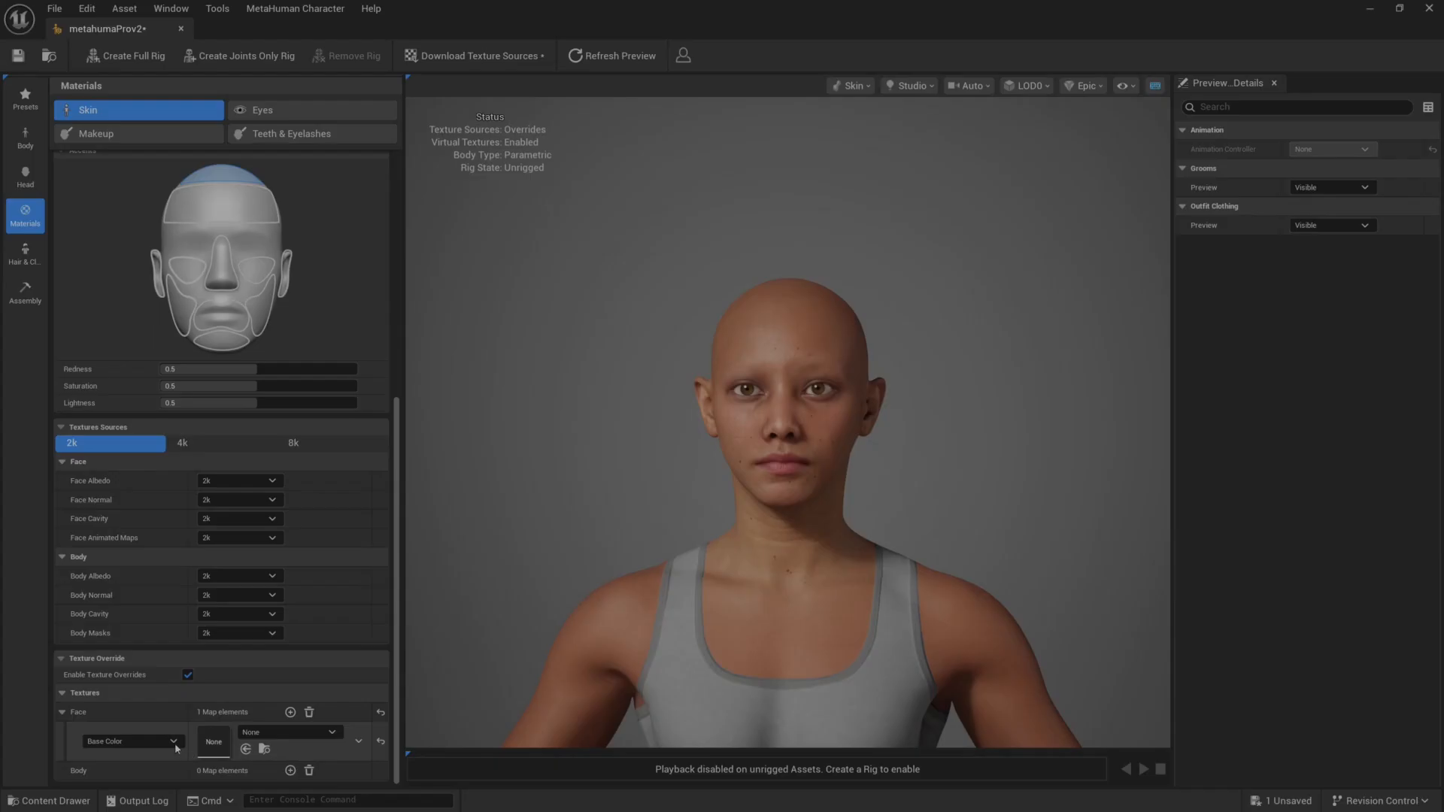
left_click(333, 733)
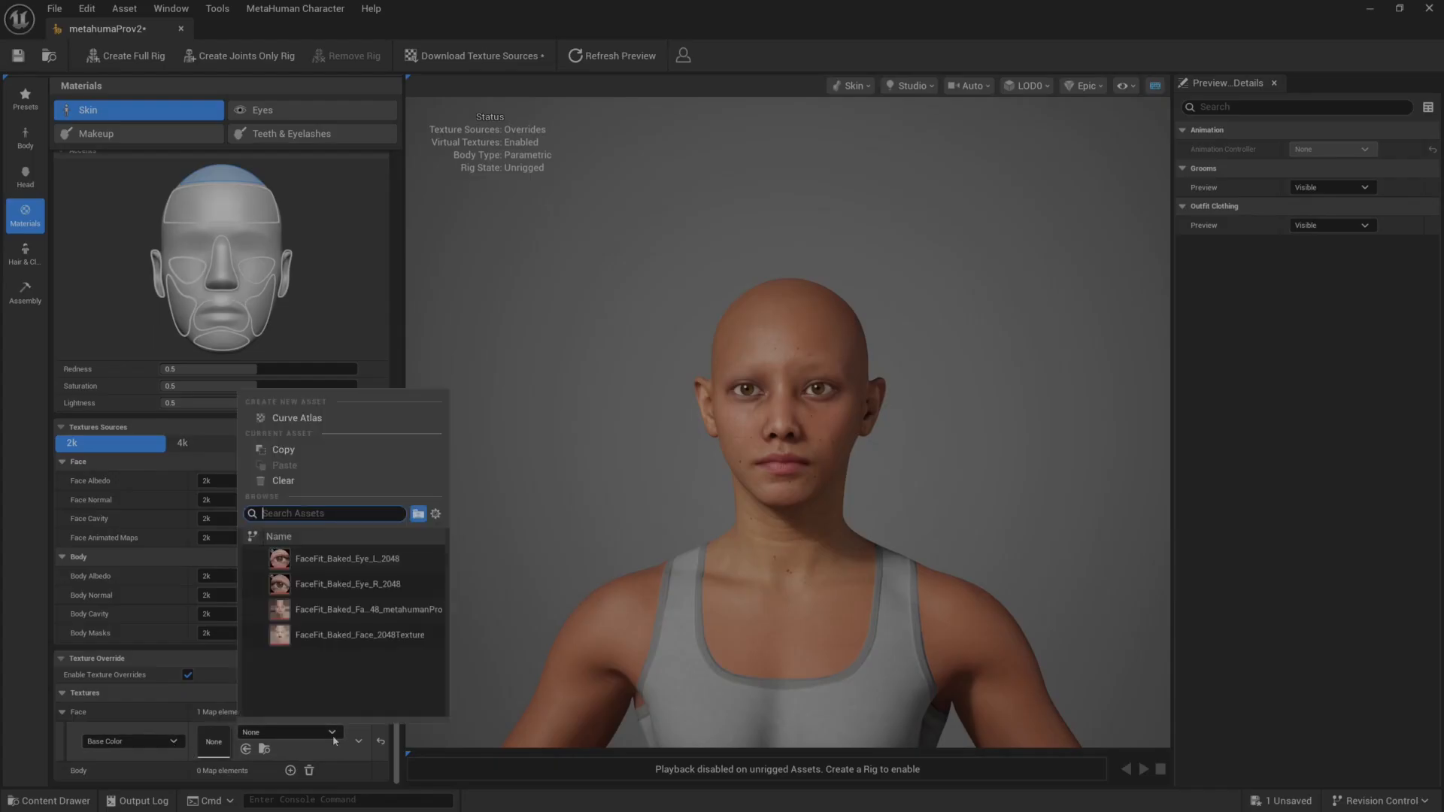
left_click(348, 609)
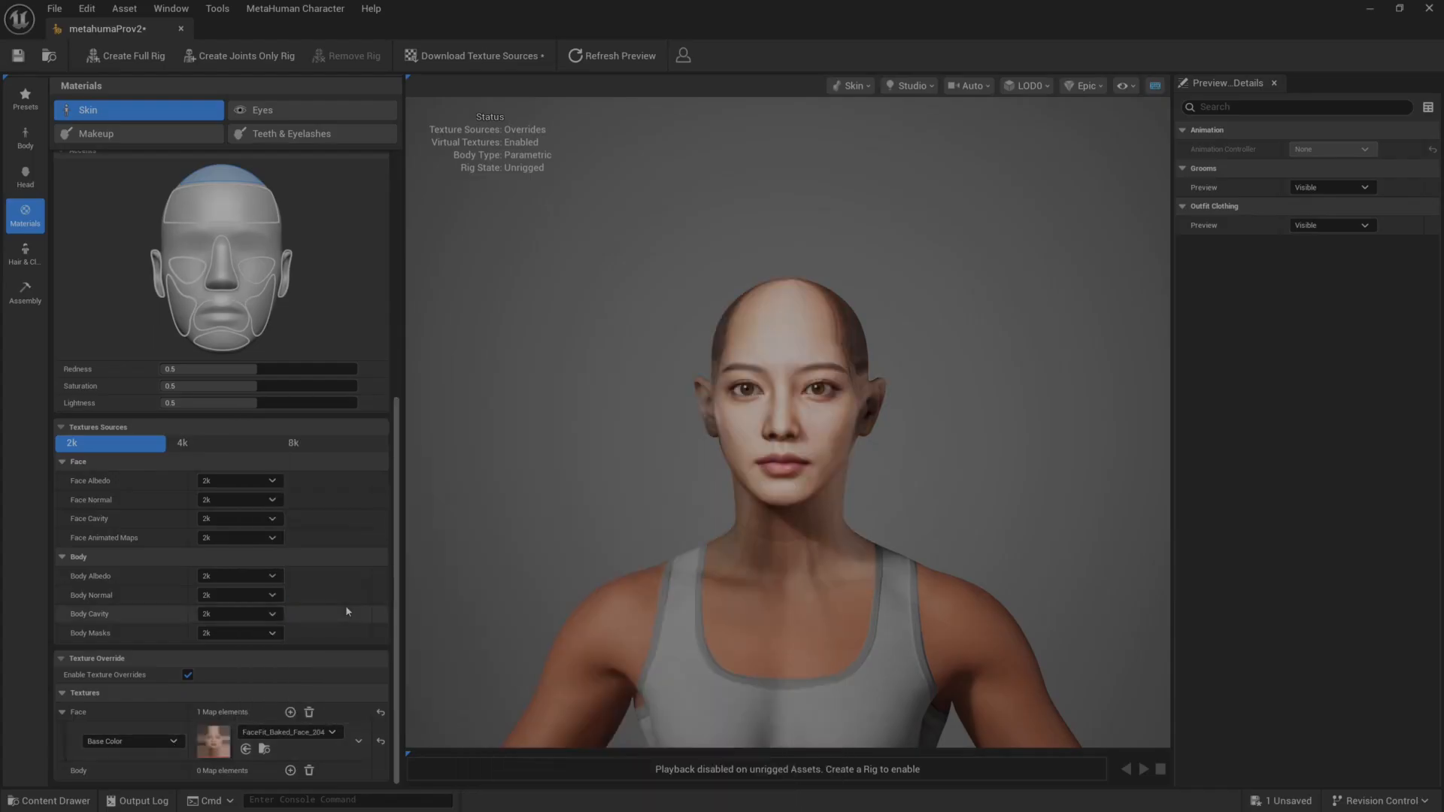
scroll(682, 486, "up", 1)
scroll(683, 501, "down", 1)
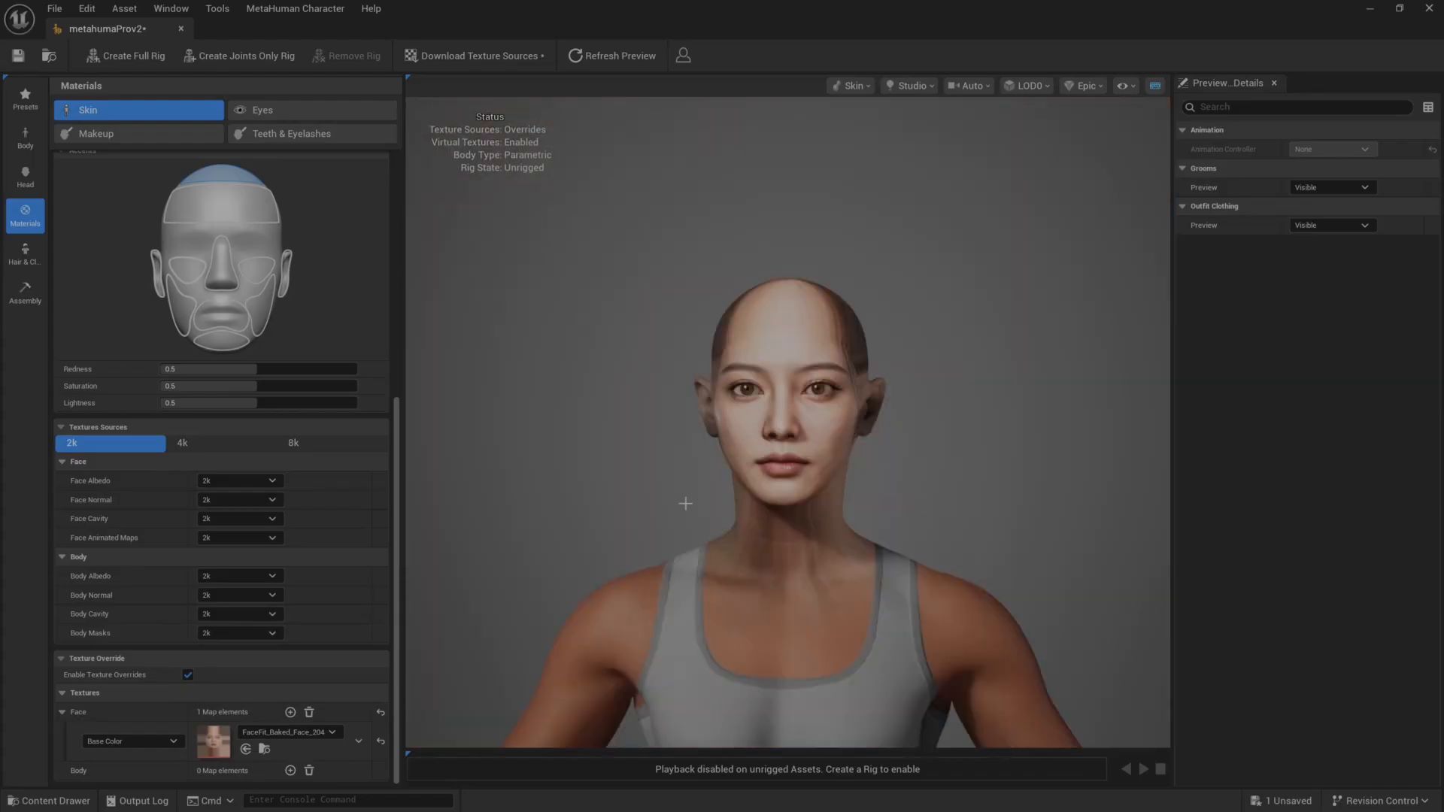
Lighten the character's skin tone by setting U to 0.0 and V to 1.0 so the body suits the face.
left_click_drag(683, 502, 480, 480)
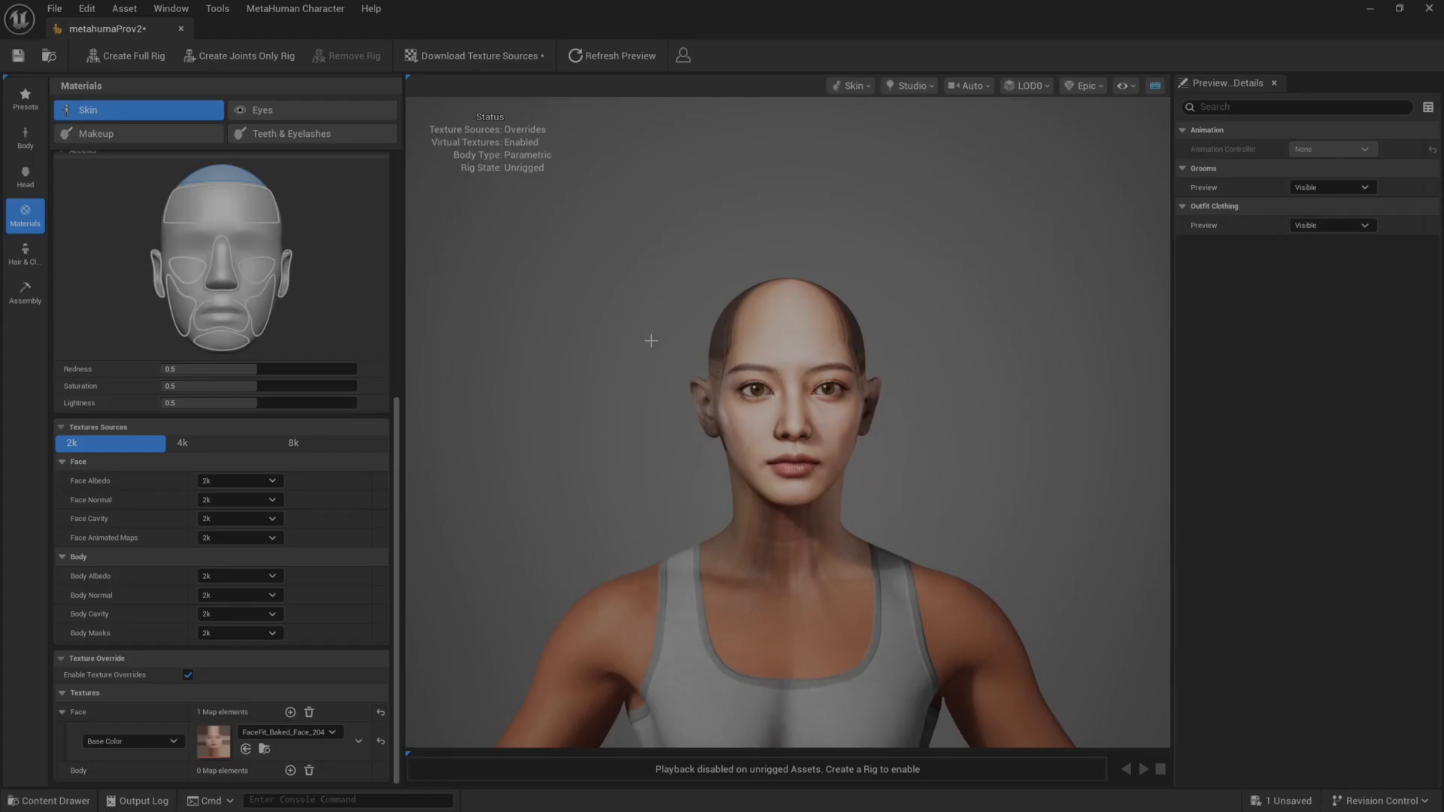
scroll(261, 445, "up", 6)
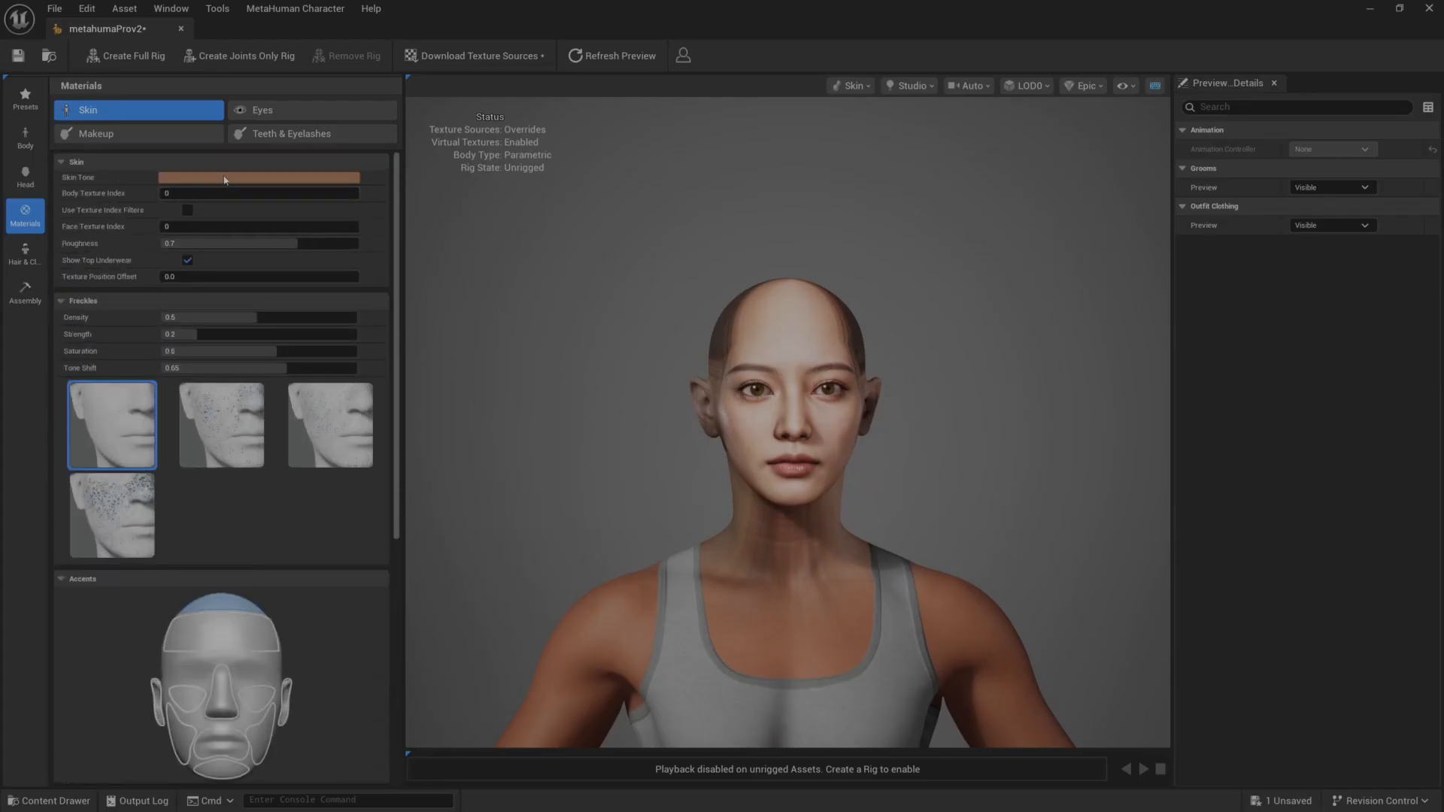
left_click(224, 181)
mouse_move(254, 280)
left_mouse_down()
mouse_move(240, 297)
mouse_move(312, 288)
mouse_move(237, 278)
mouse_move(237, 302)
left_mouse_up()
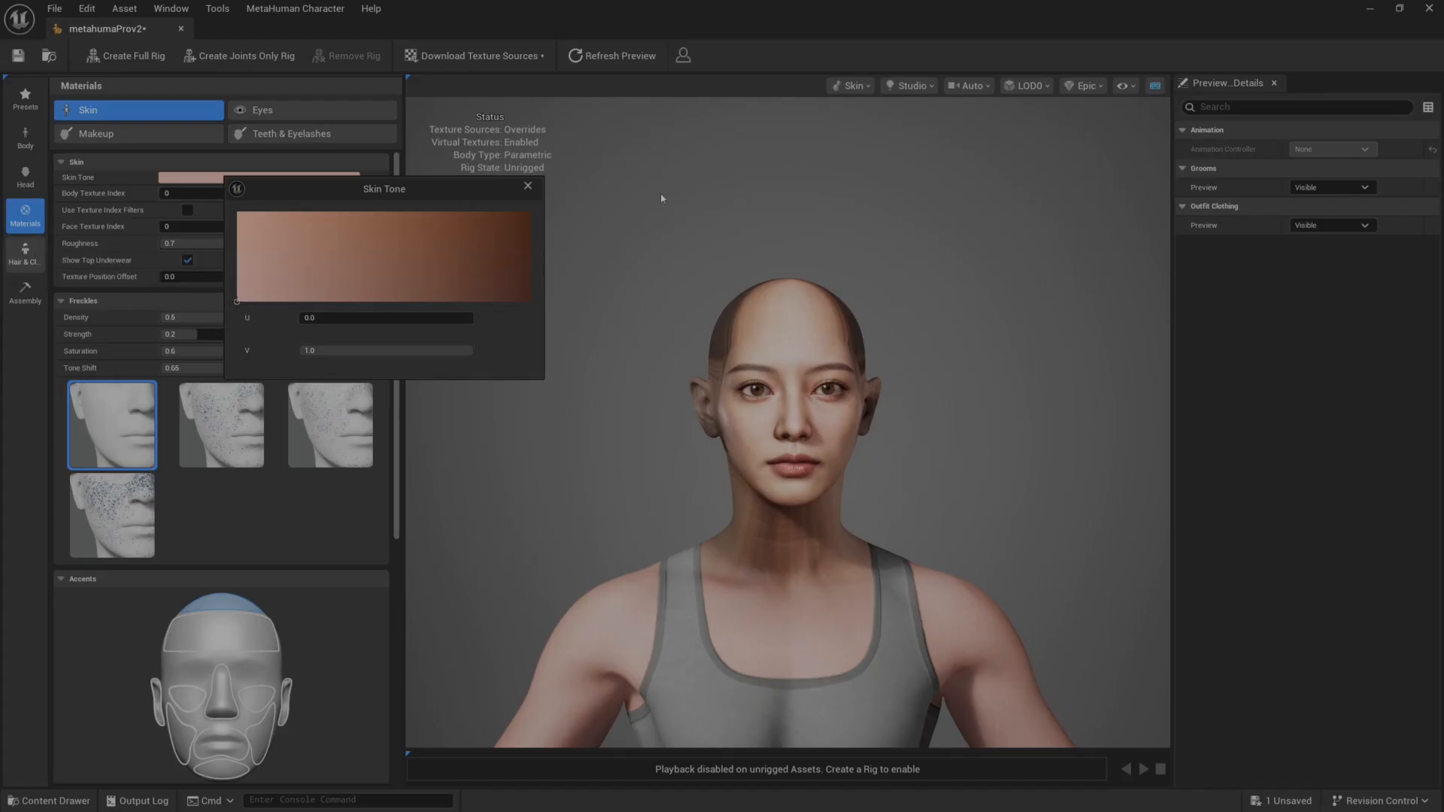
Browse the hair grooms and apply the Long Straight hairstyle to the character.
left_click(25, 254)
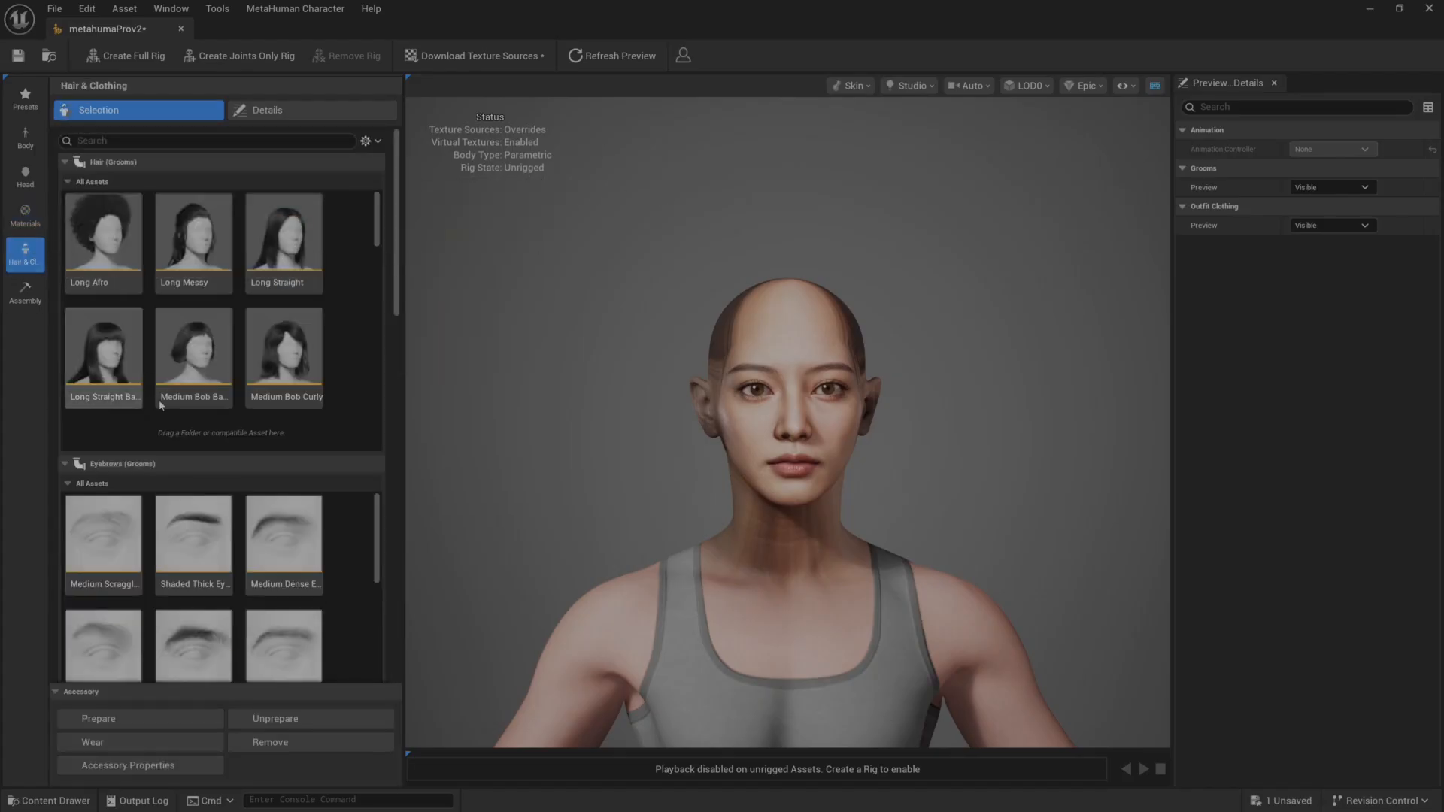
scroll(584, 378, "up", 5)
scroll(595, 373, "down", 5)
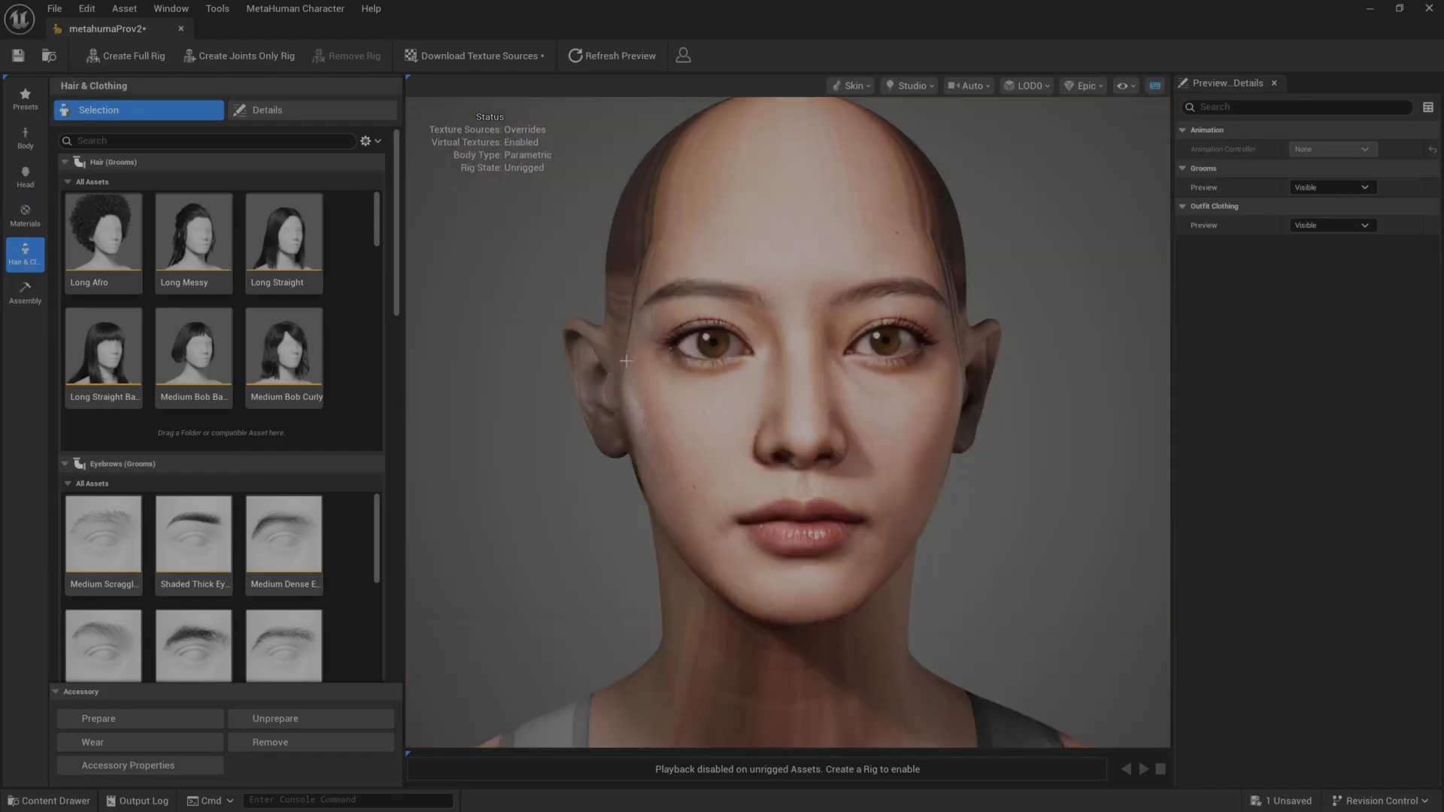
left_click_drag(626, 361, 662, 361)
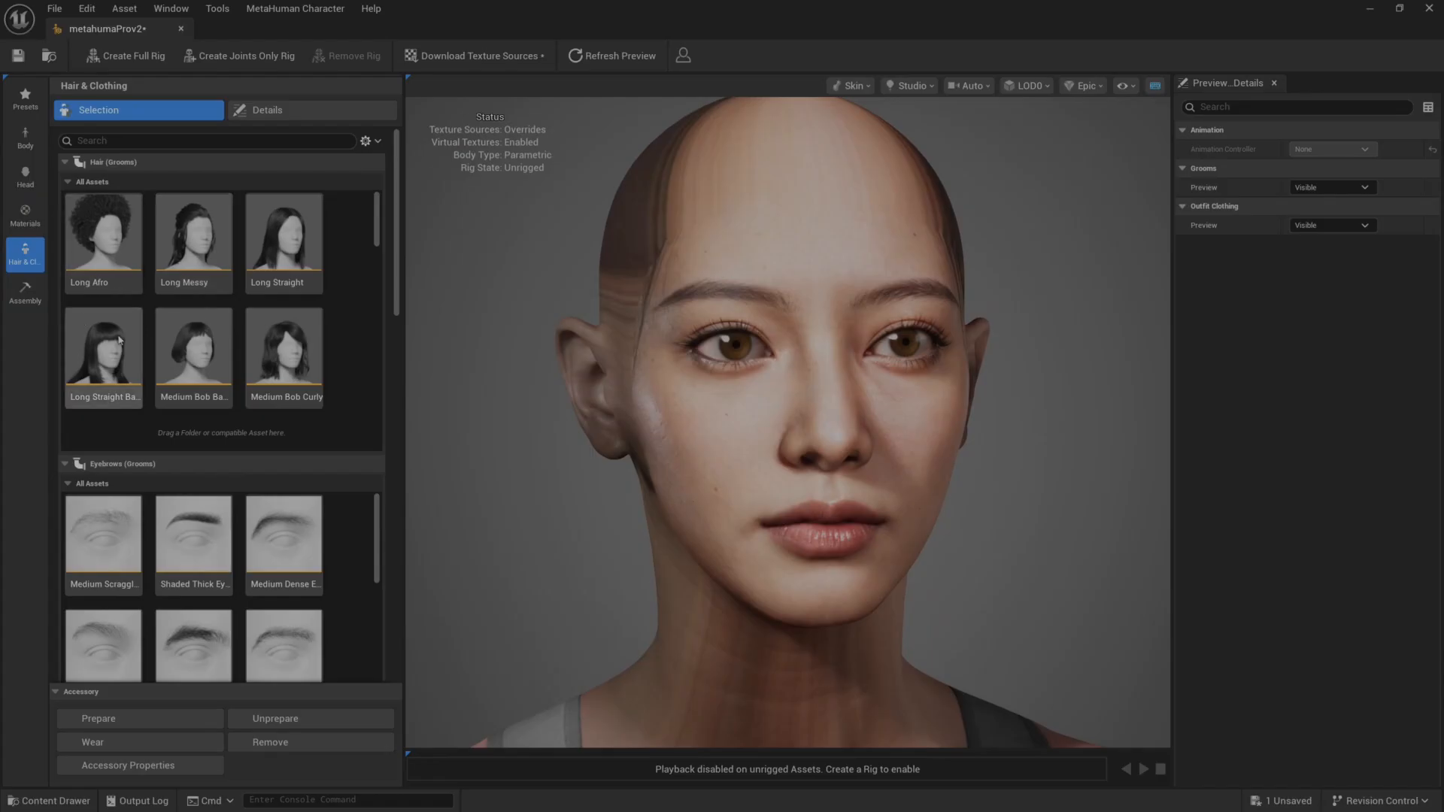
scroll(287, 309, "down", 3)
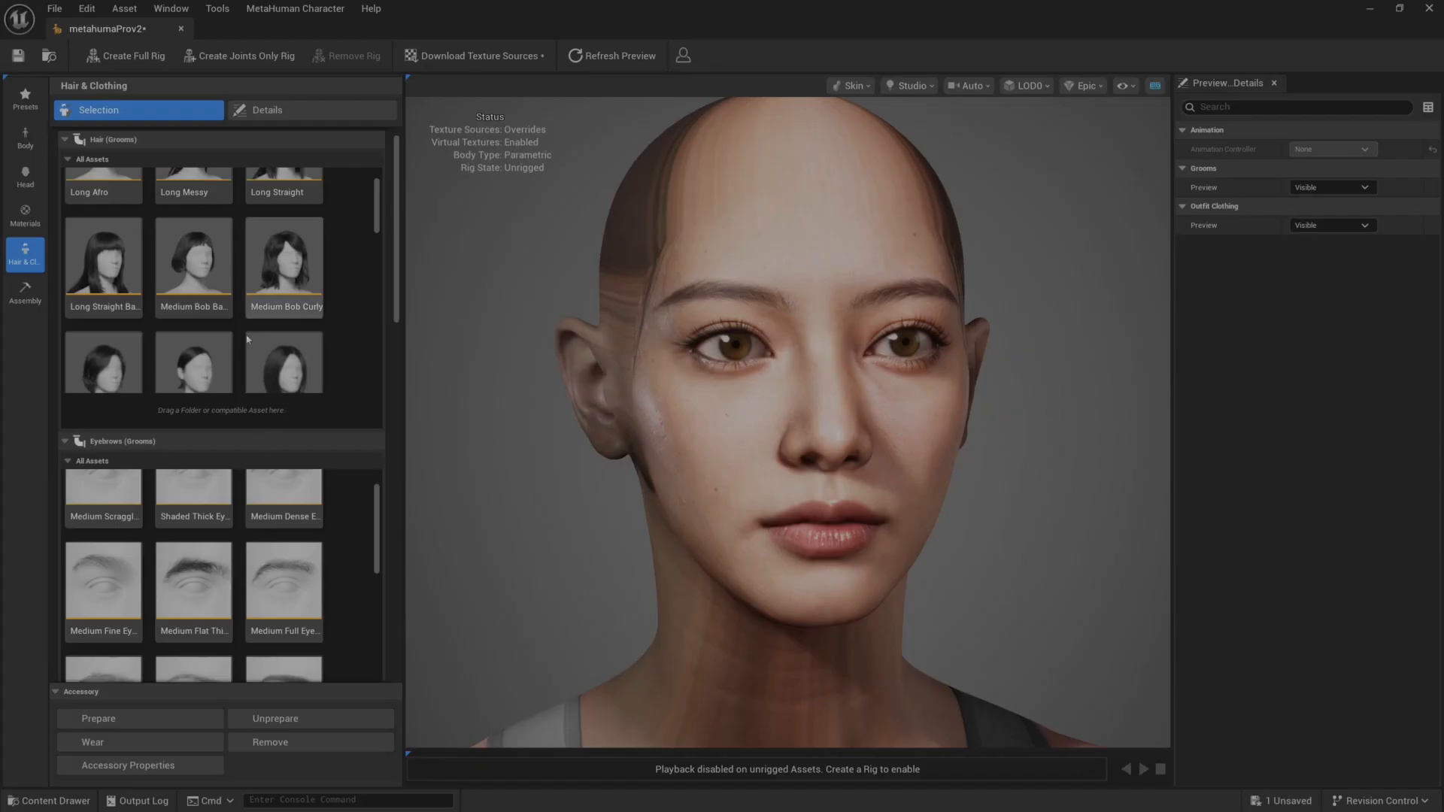
scroll(212, 352, "down", 3)
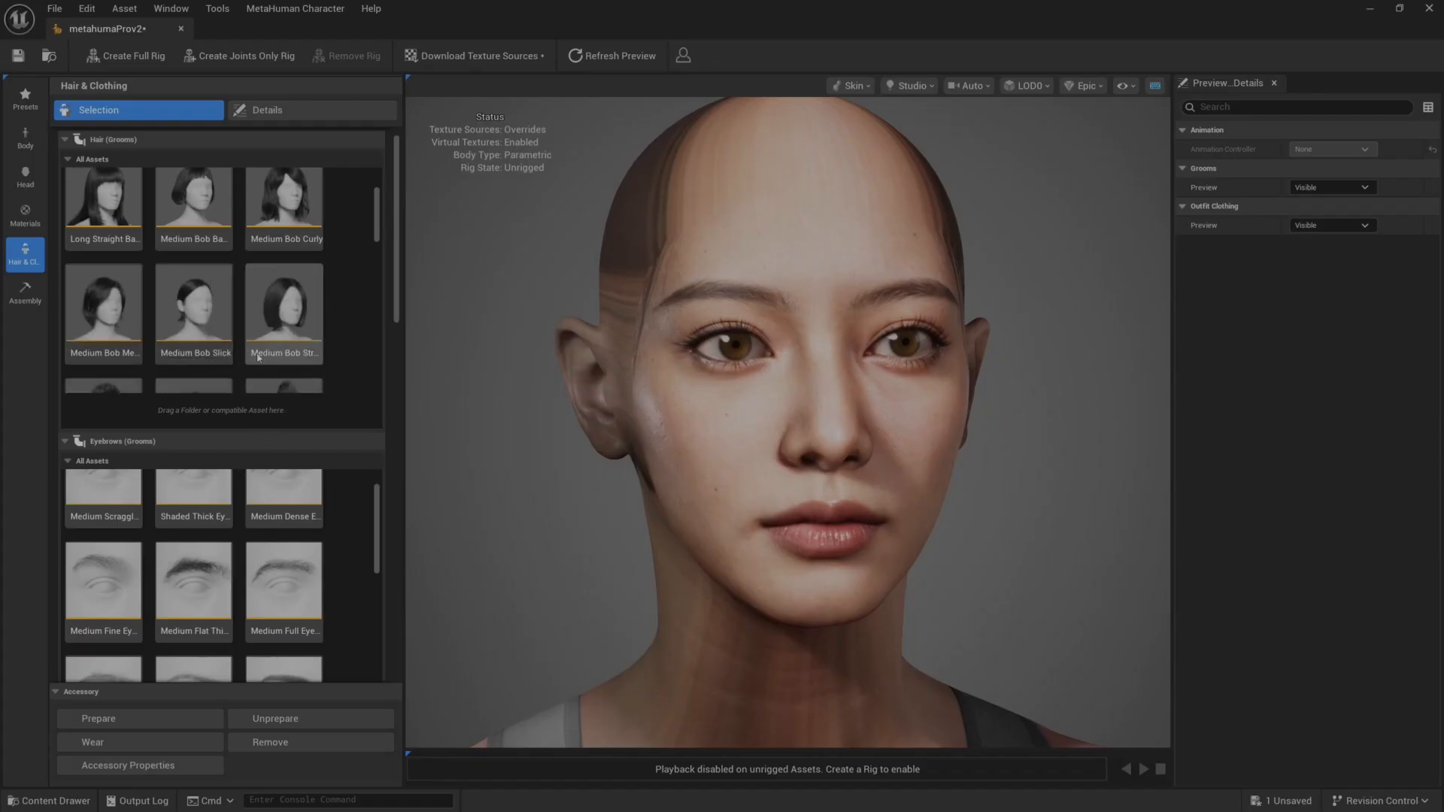
scroll(296, 351, "up", 3)
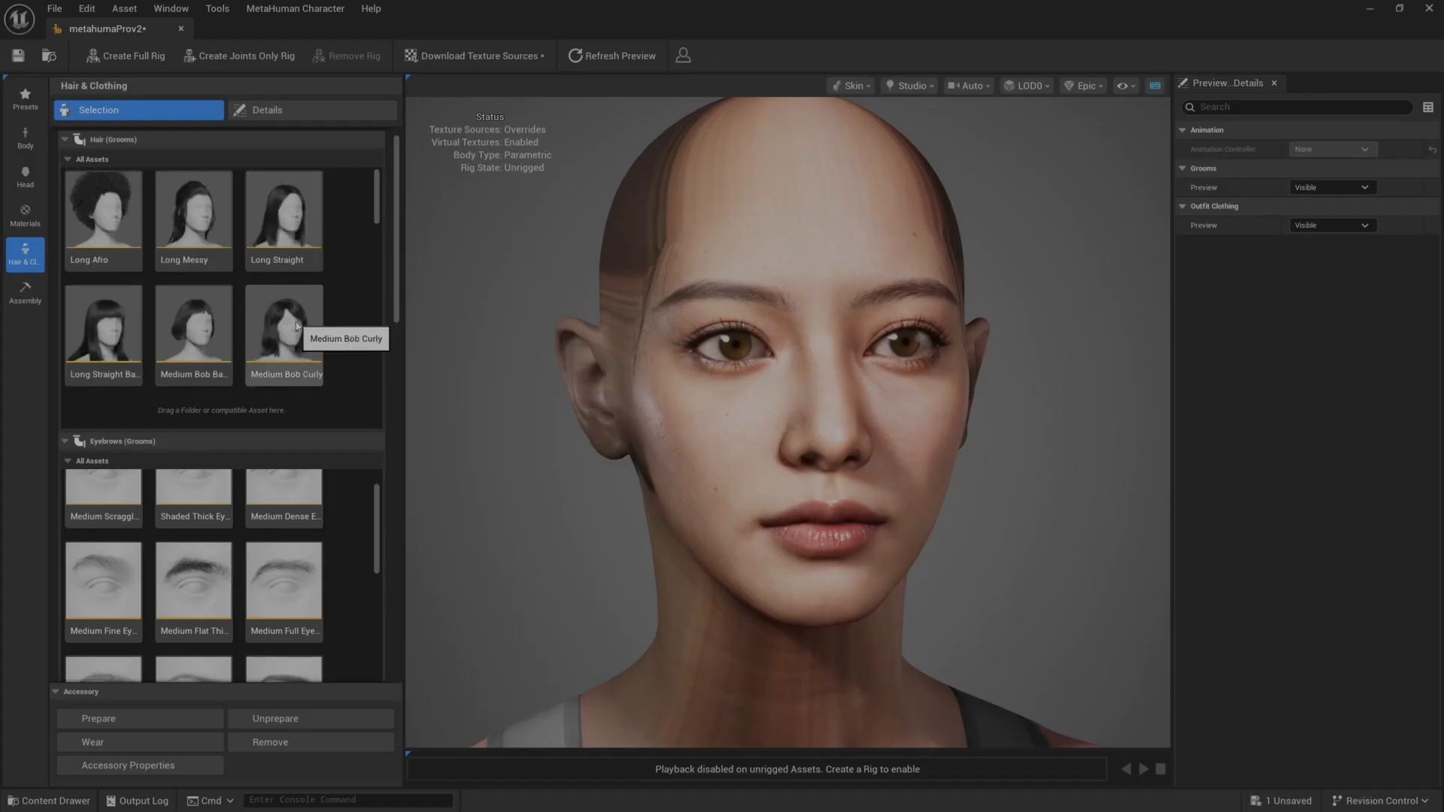
left_click(280, 212)
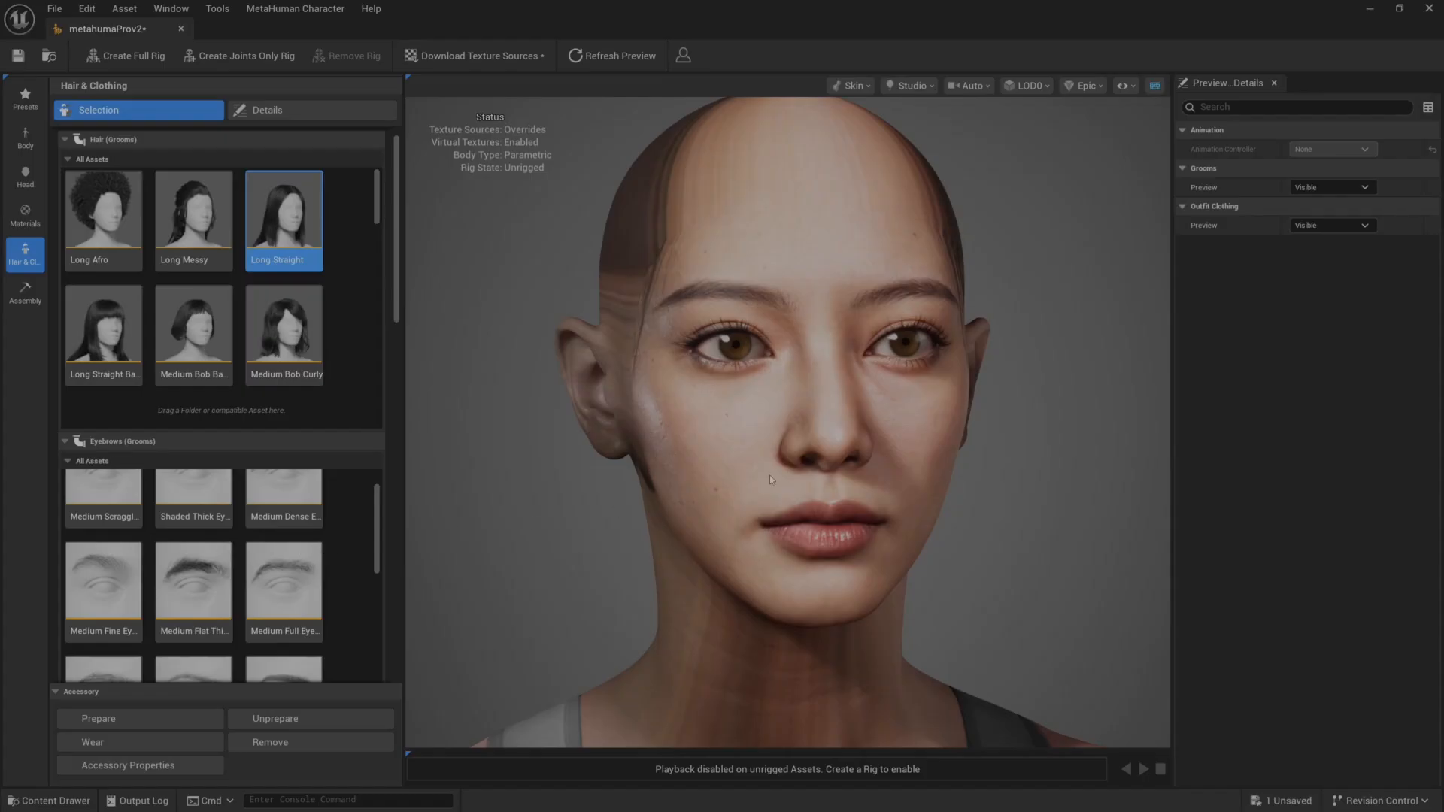
scroll(646, 473, "down", 5)
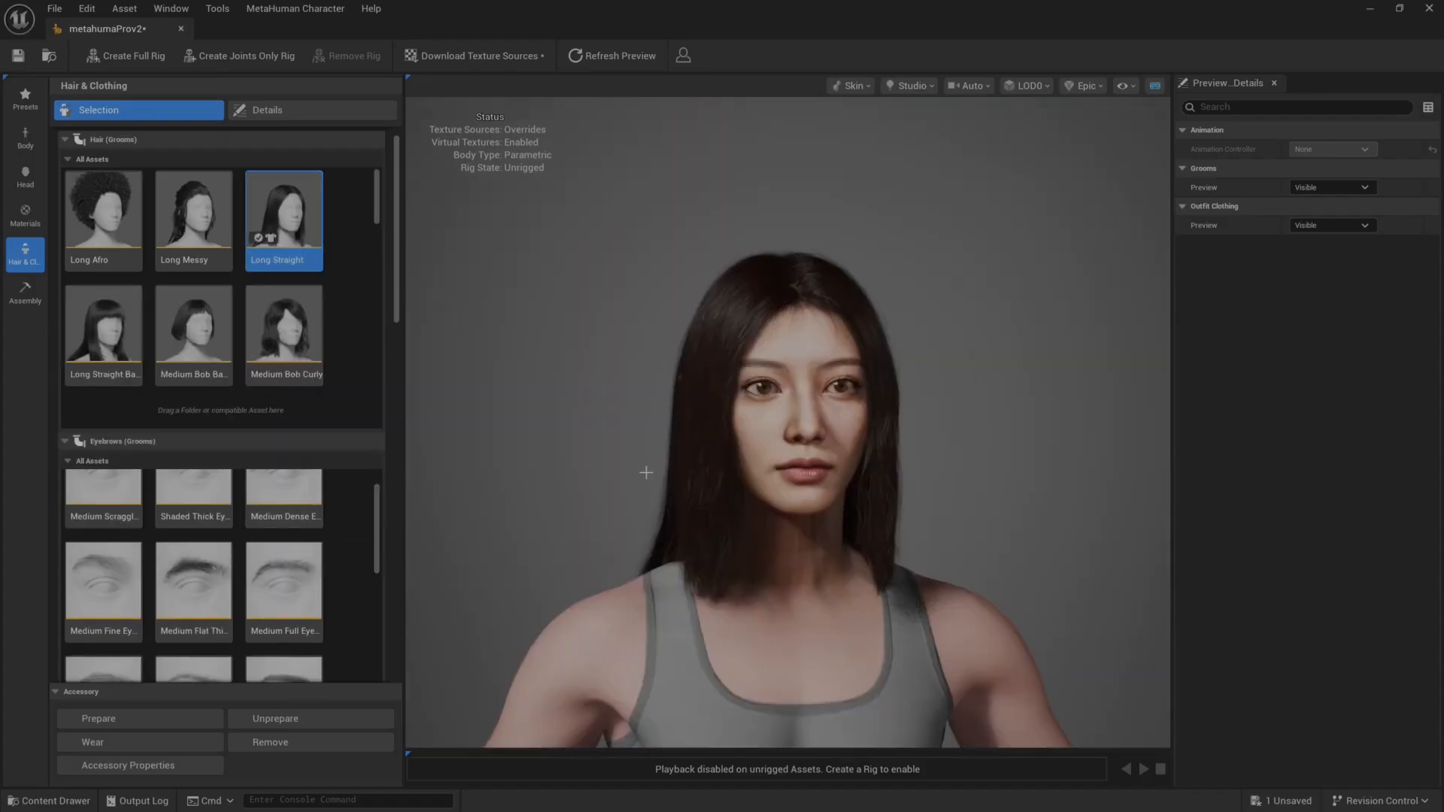
mouse_move(654, 462)
left_mouse_down()
mouse_move(722, 460)
mouse_move(664, 460)
left_mouse_up()
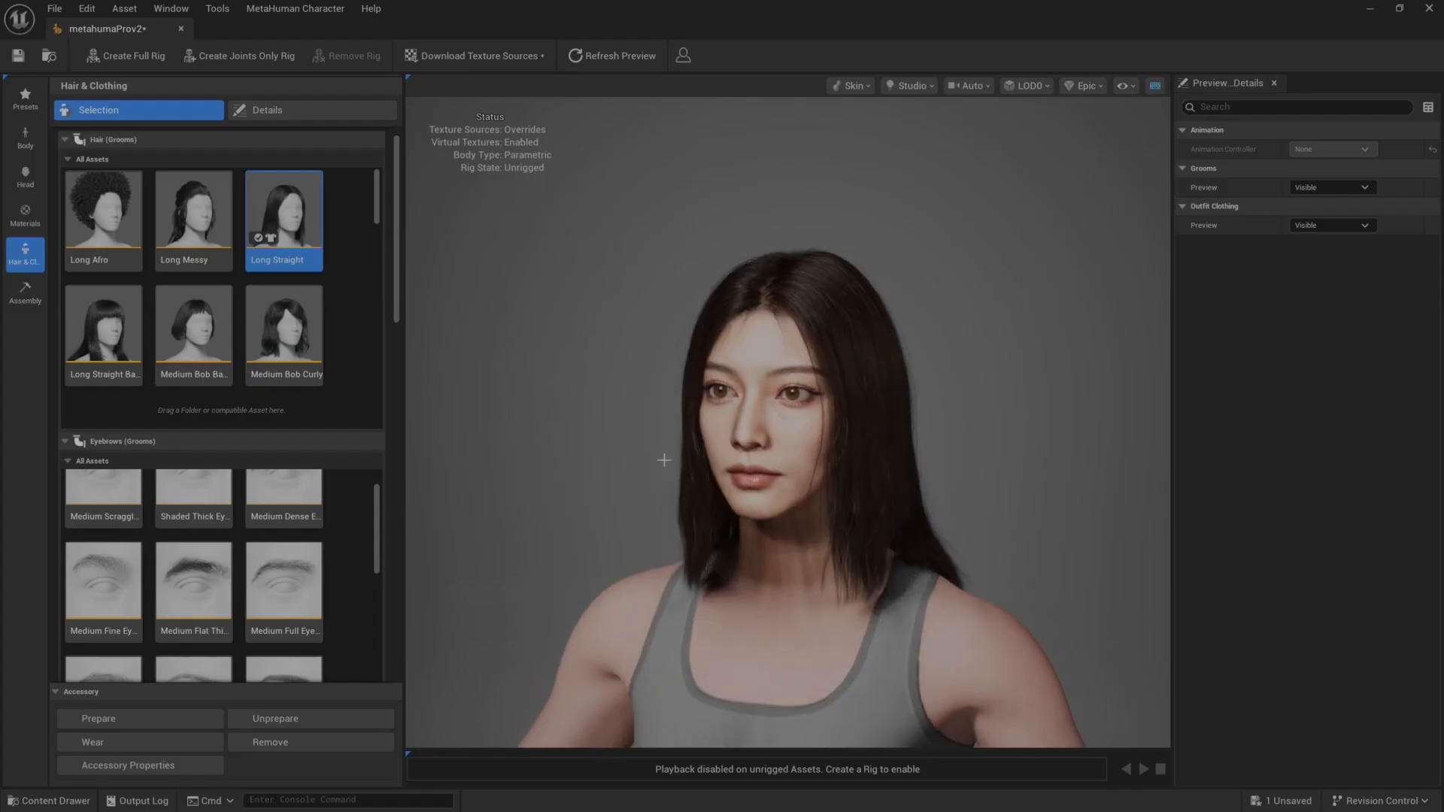
Try to apply the Long Thick Curl eyelashes groom and check the eyes up close.
scroll(664, 461, "up", 7)
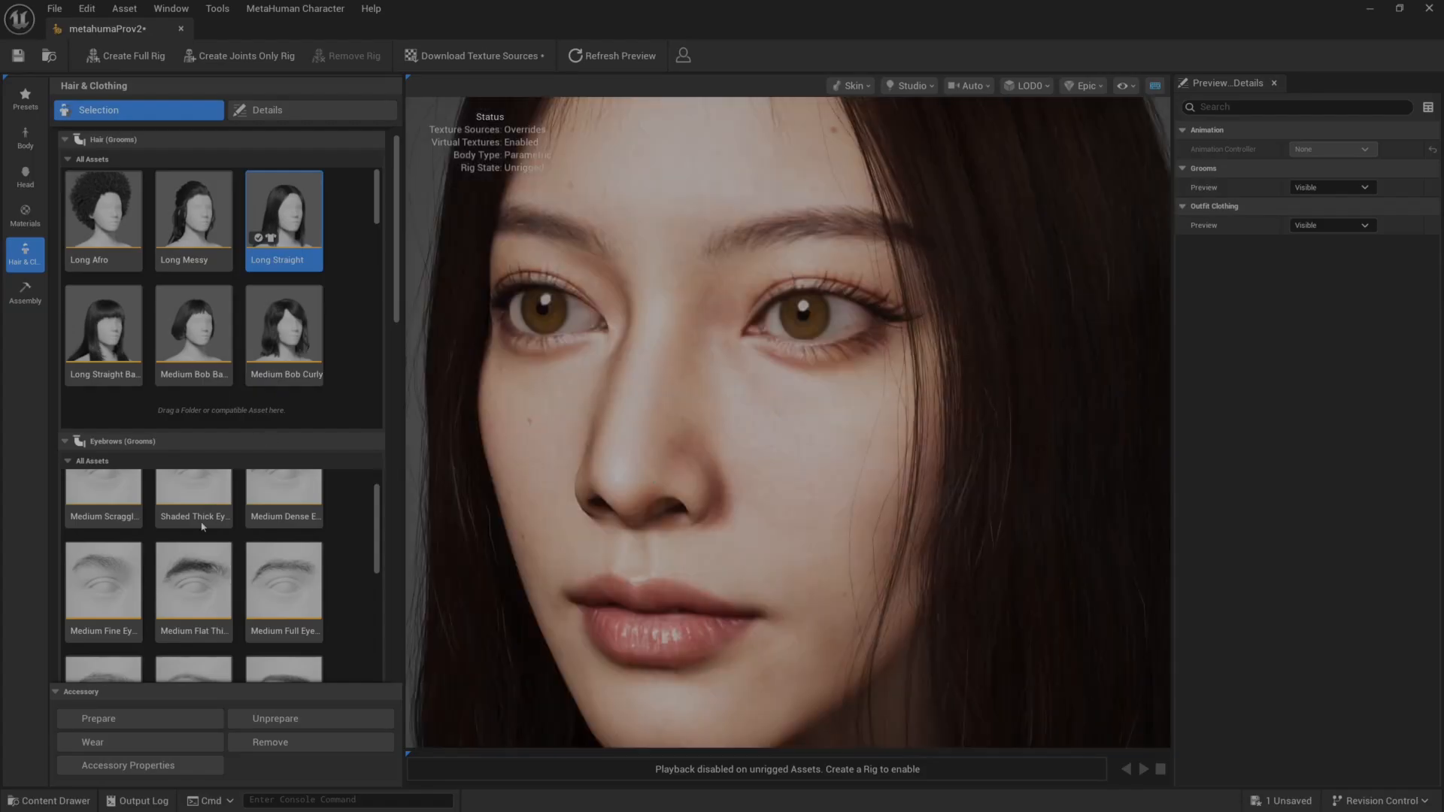
scroll(349, 640, "down", 5)
scroll(349, 637, "down", 10)
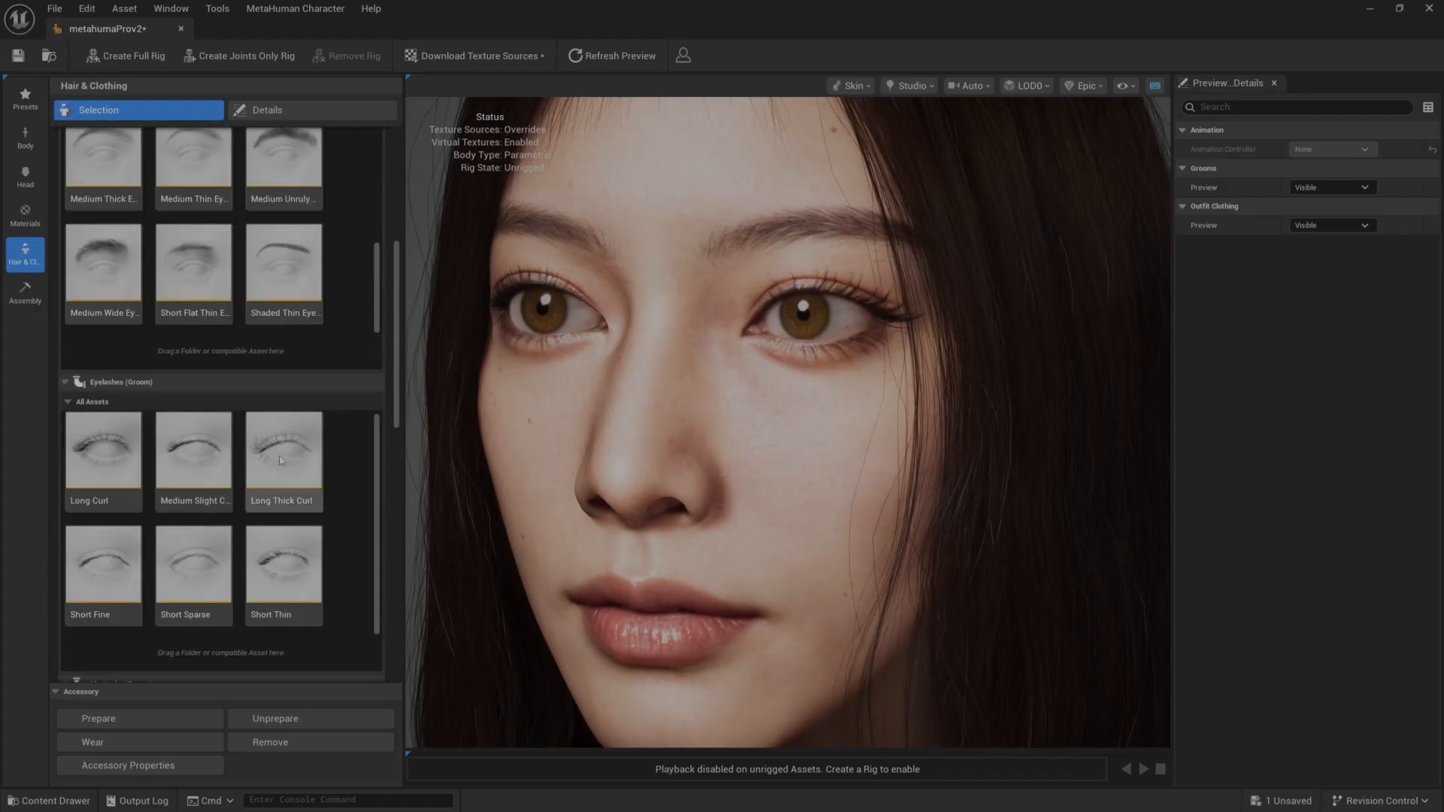
left_click(277, 455)
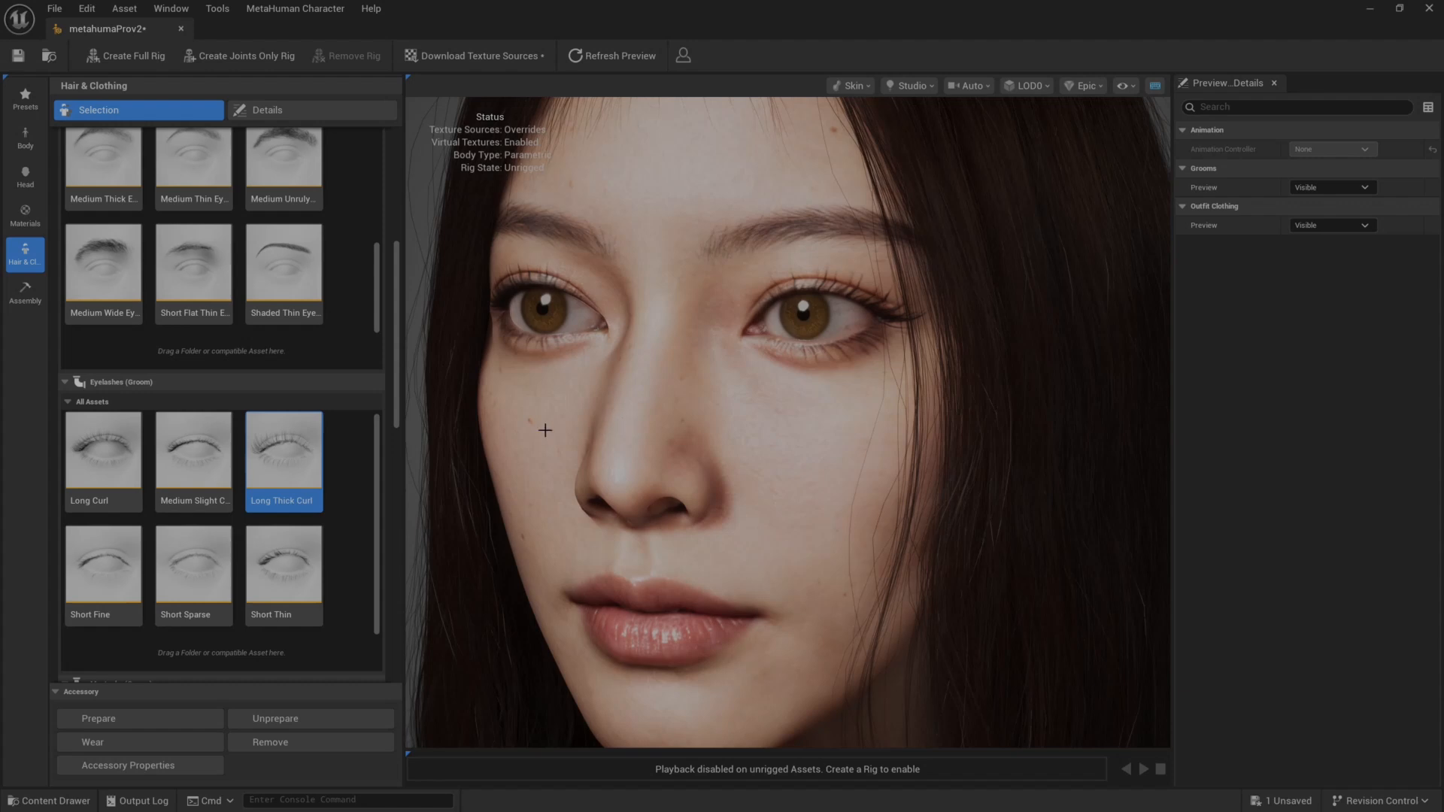
scroll(545, 430, "down", 5)
scroll(634, 438, "up", 7)
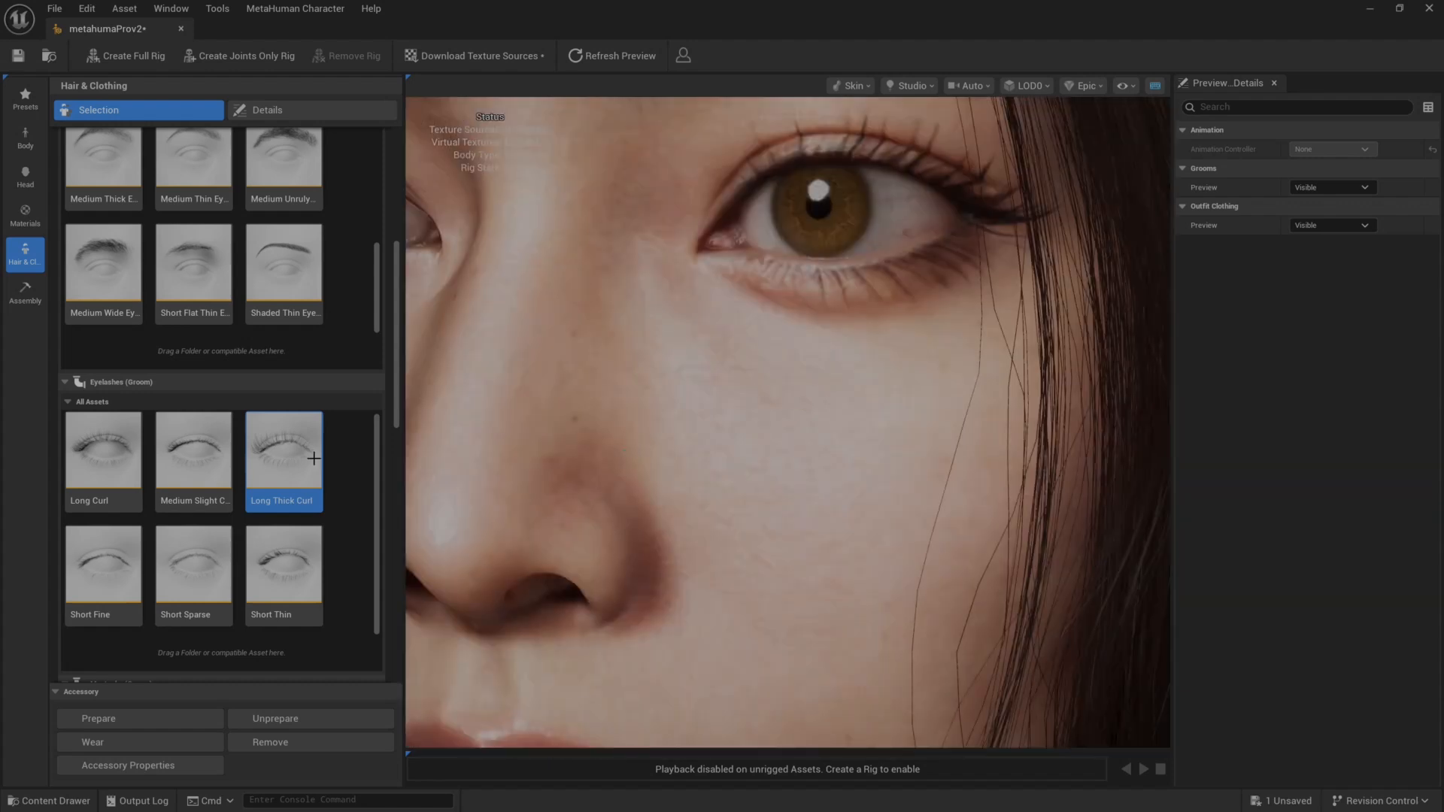
scroll(603, 537, "down", 7)
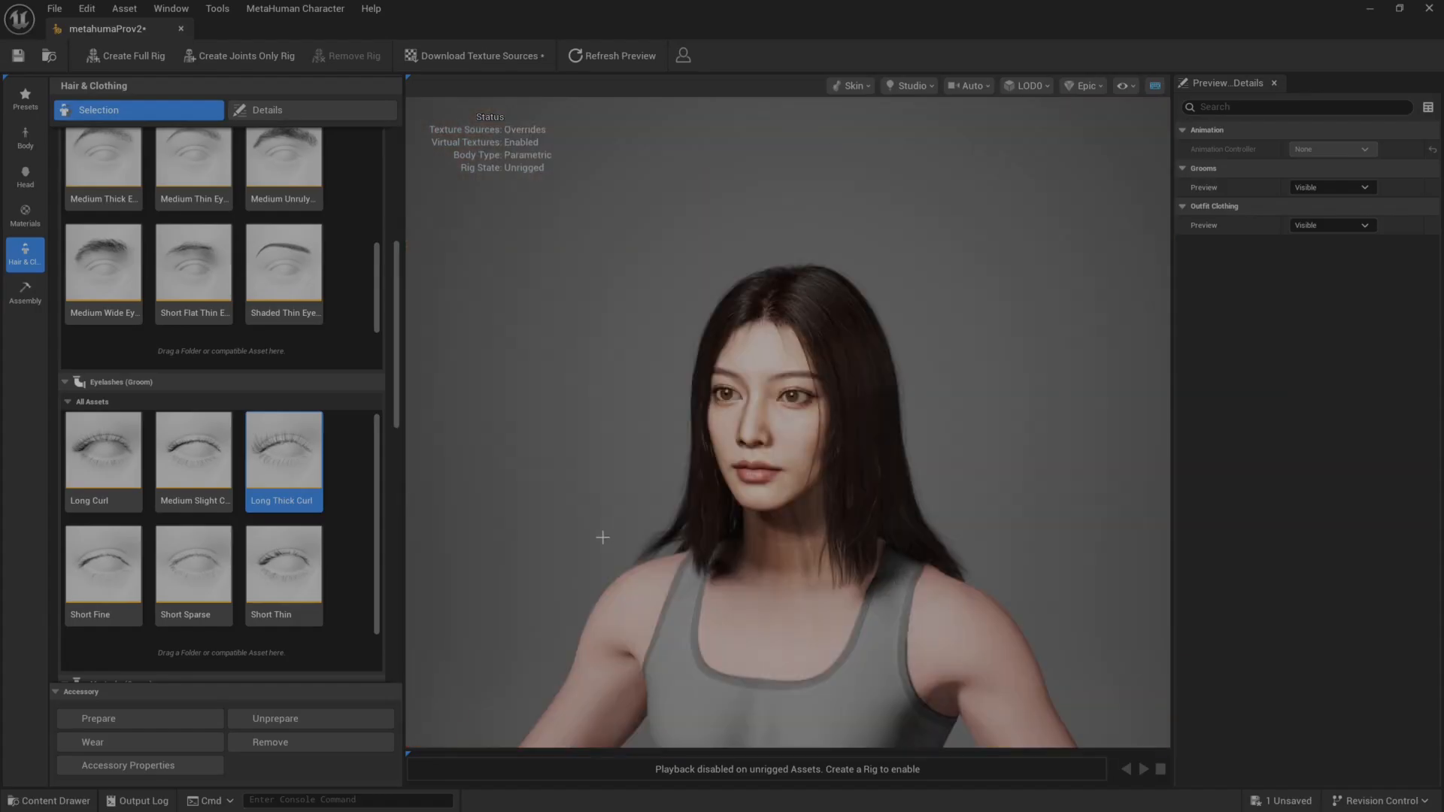
left_click_drag(603, 537, 902, 592)
mouse_move(656, 511)
left_mouse_down()
mouse_move(489, 518)
mouse_move(656, 515)
left_mouse_up()
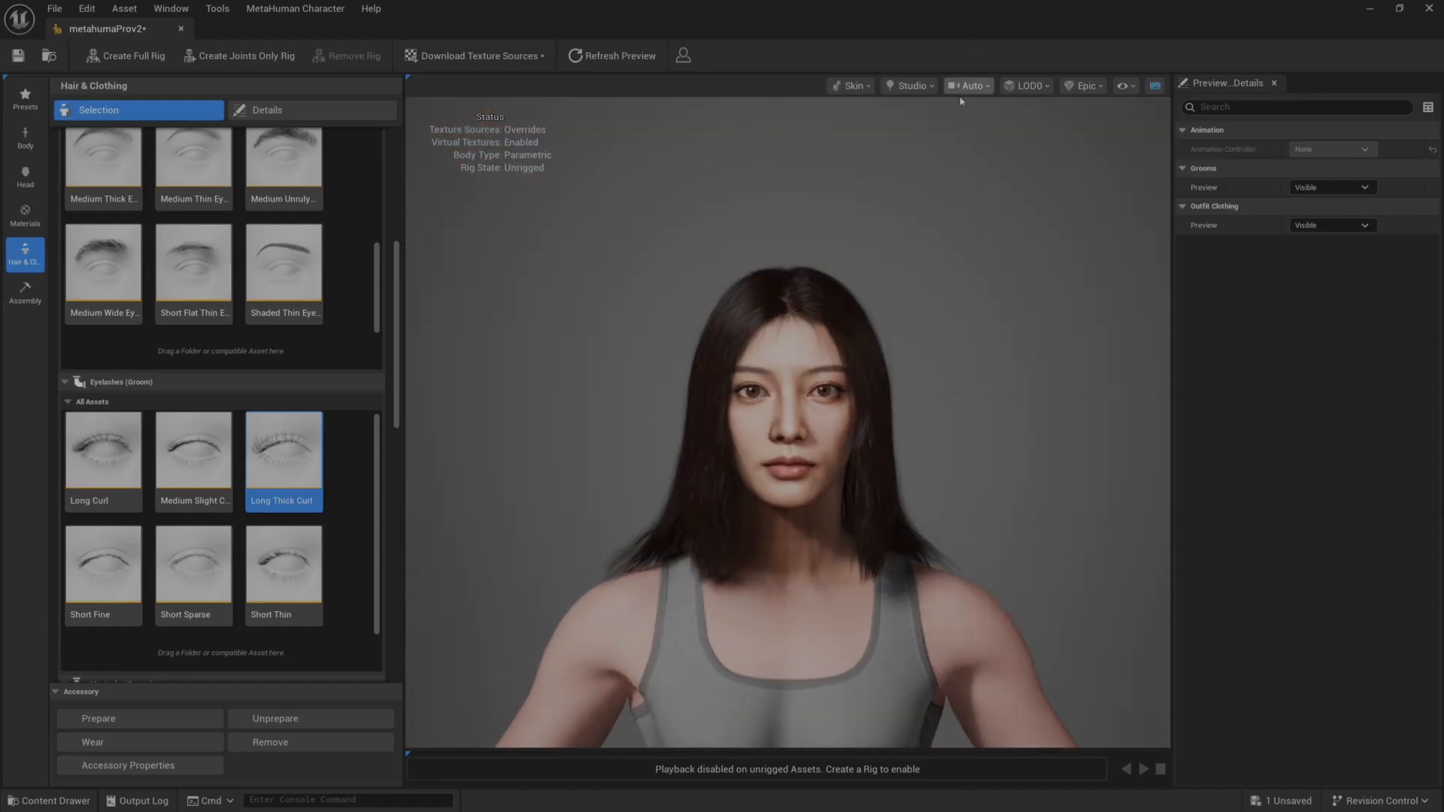
Set the preview lighting environment to Red Lantern.
left_click(856, 86)
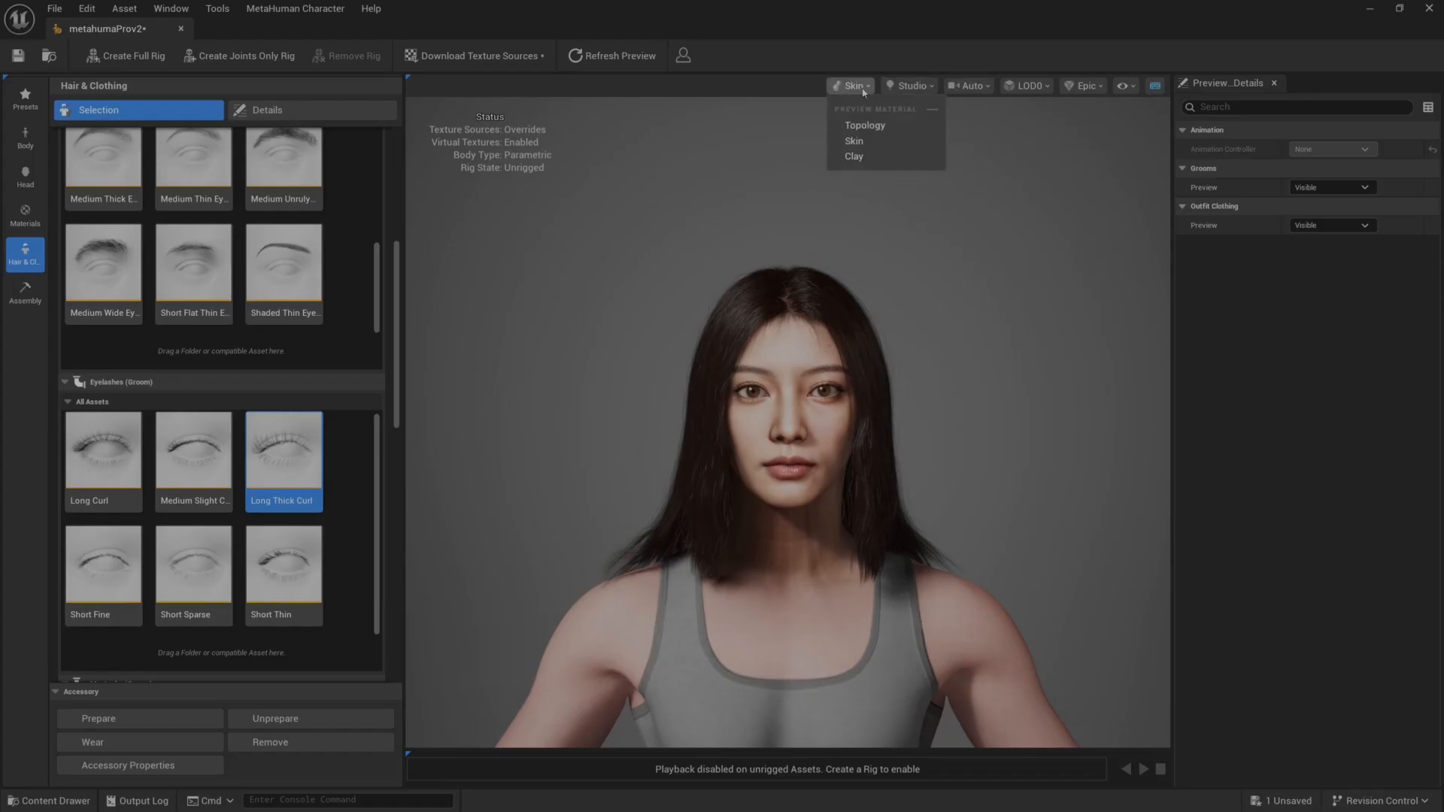
left_click(910, 86)
left_click(927, 334)
left_click(945, 439)
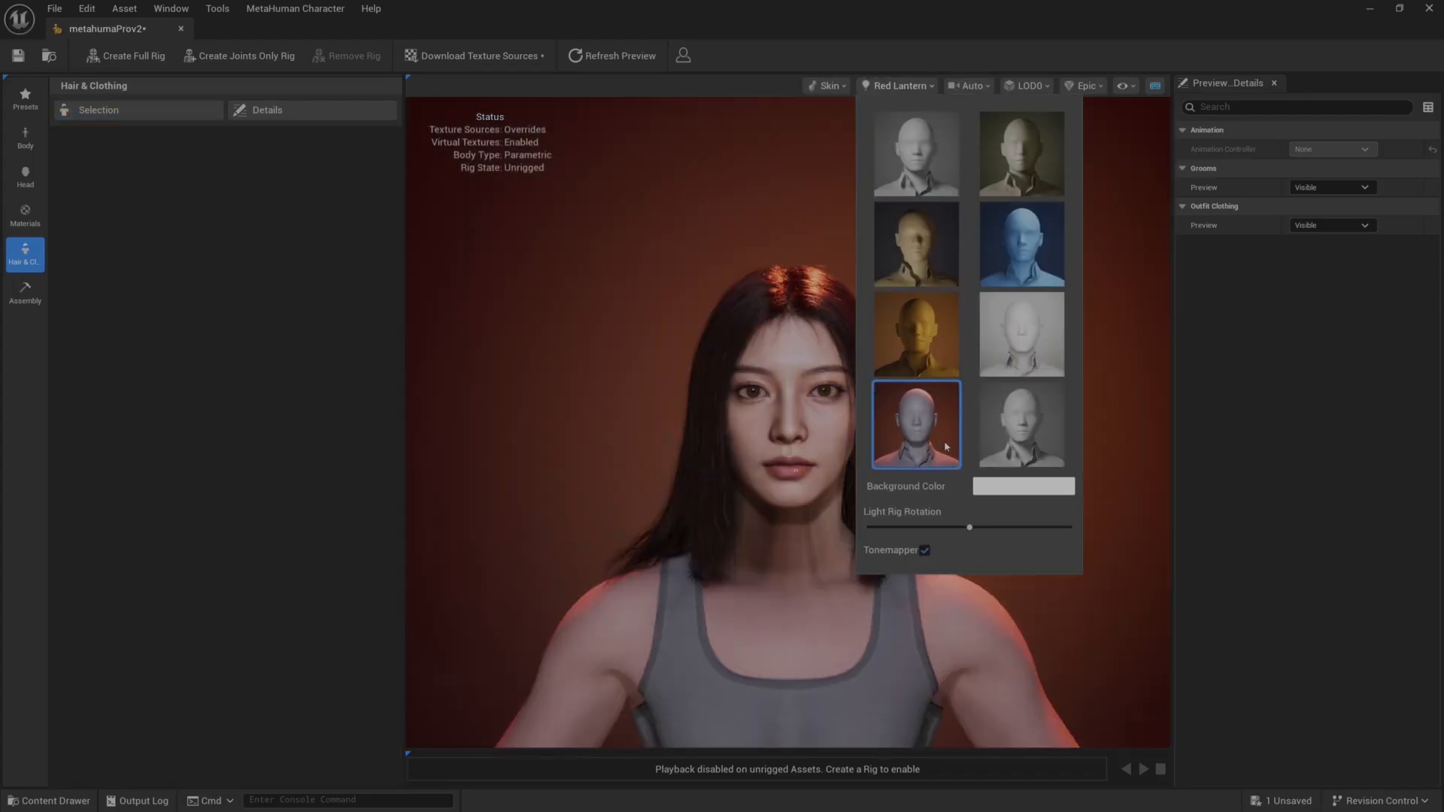
left_click(707, 420)
Examine the character's face, hair and eyes under the new lighting, from the front and in profile.
scroll(593, 372, "up", 6)
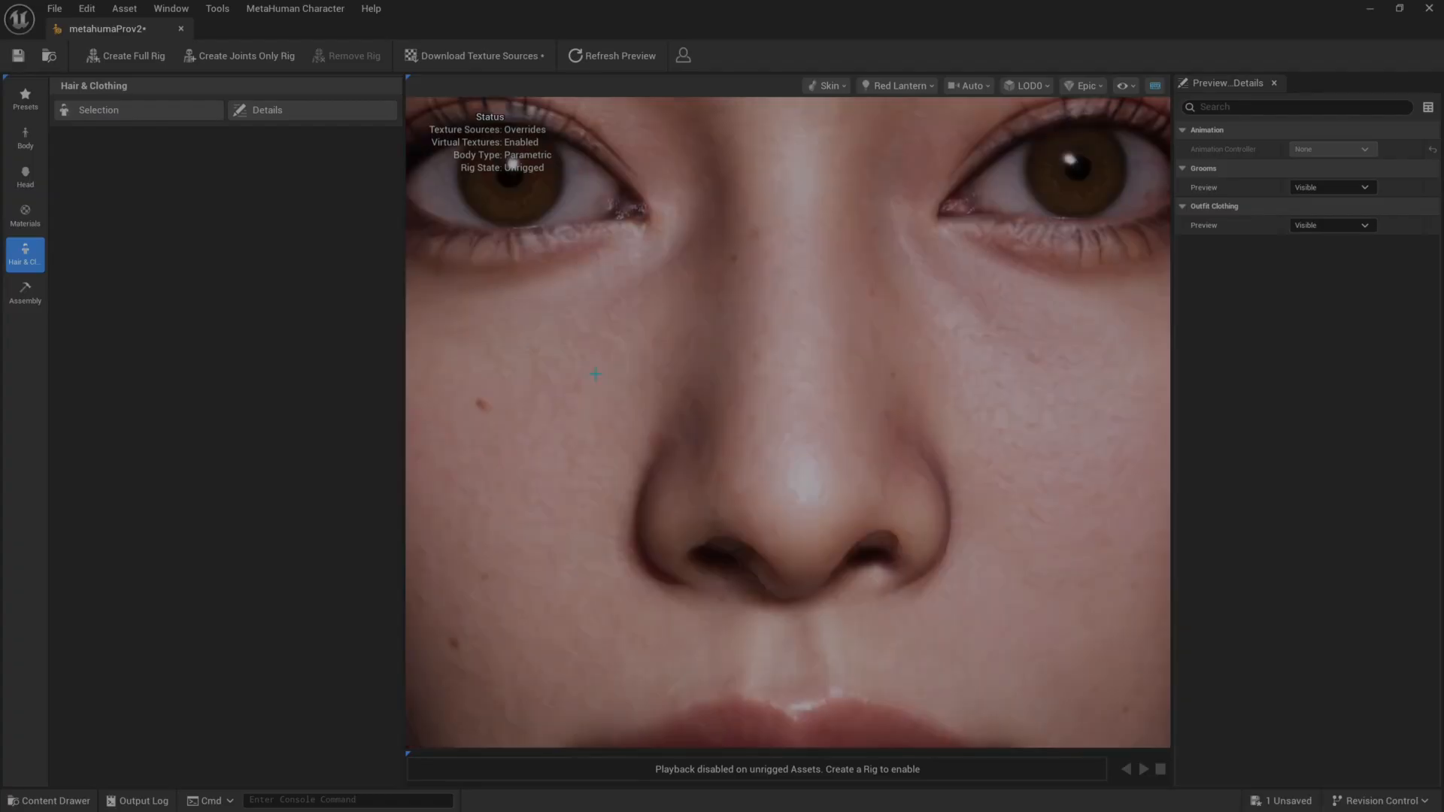
scroll(600, 374, "down", 4)
left_click_drag(600, 374, 631, 383)
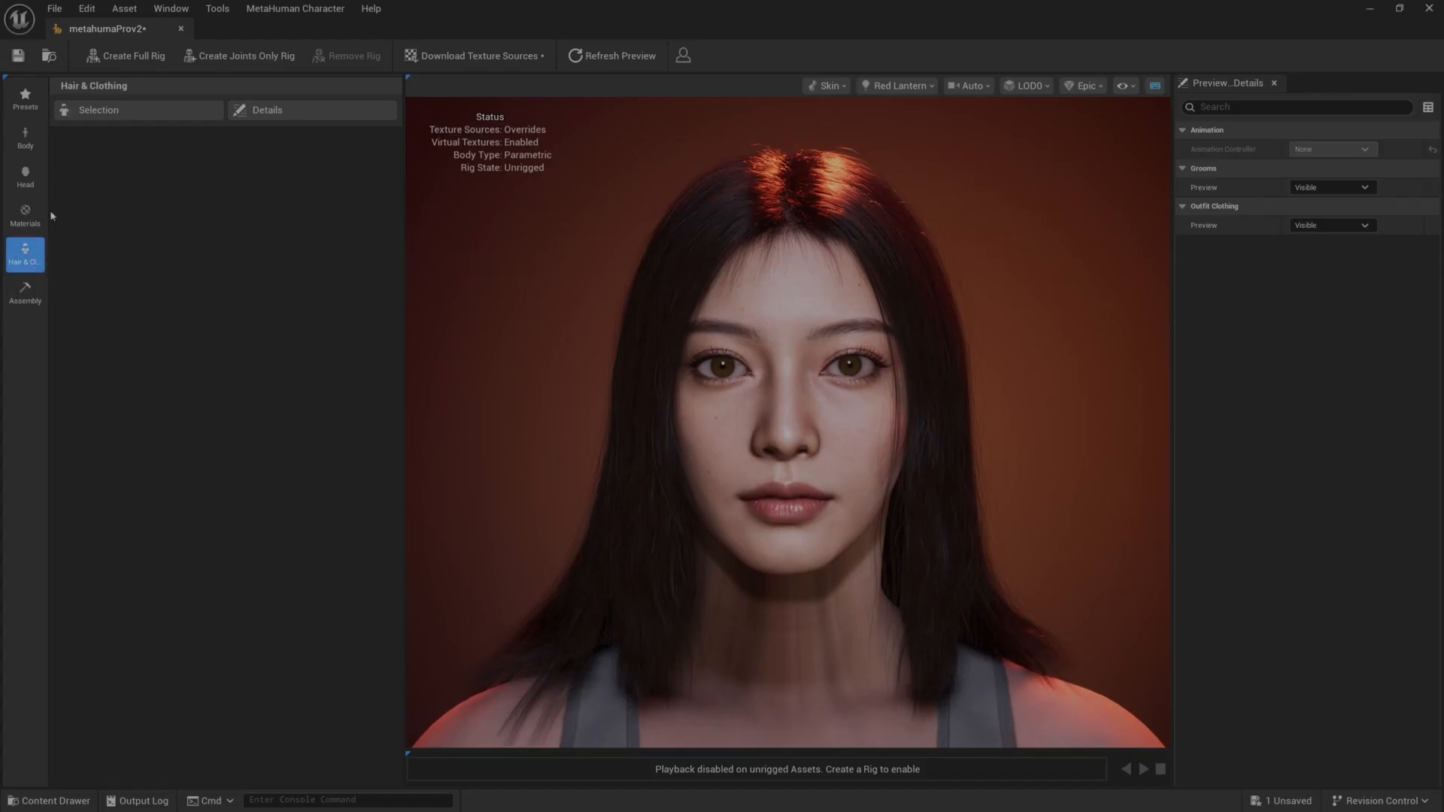
left_click_drag(753, 441, 770, 419)
scroll(704, 406, "up", 2)
scroll(584, 401, "up", 3)
scroll(594, 409, "down", 5)
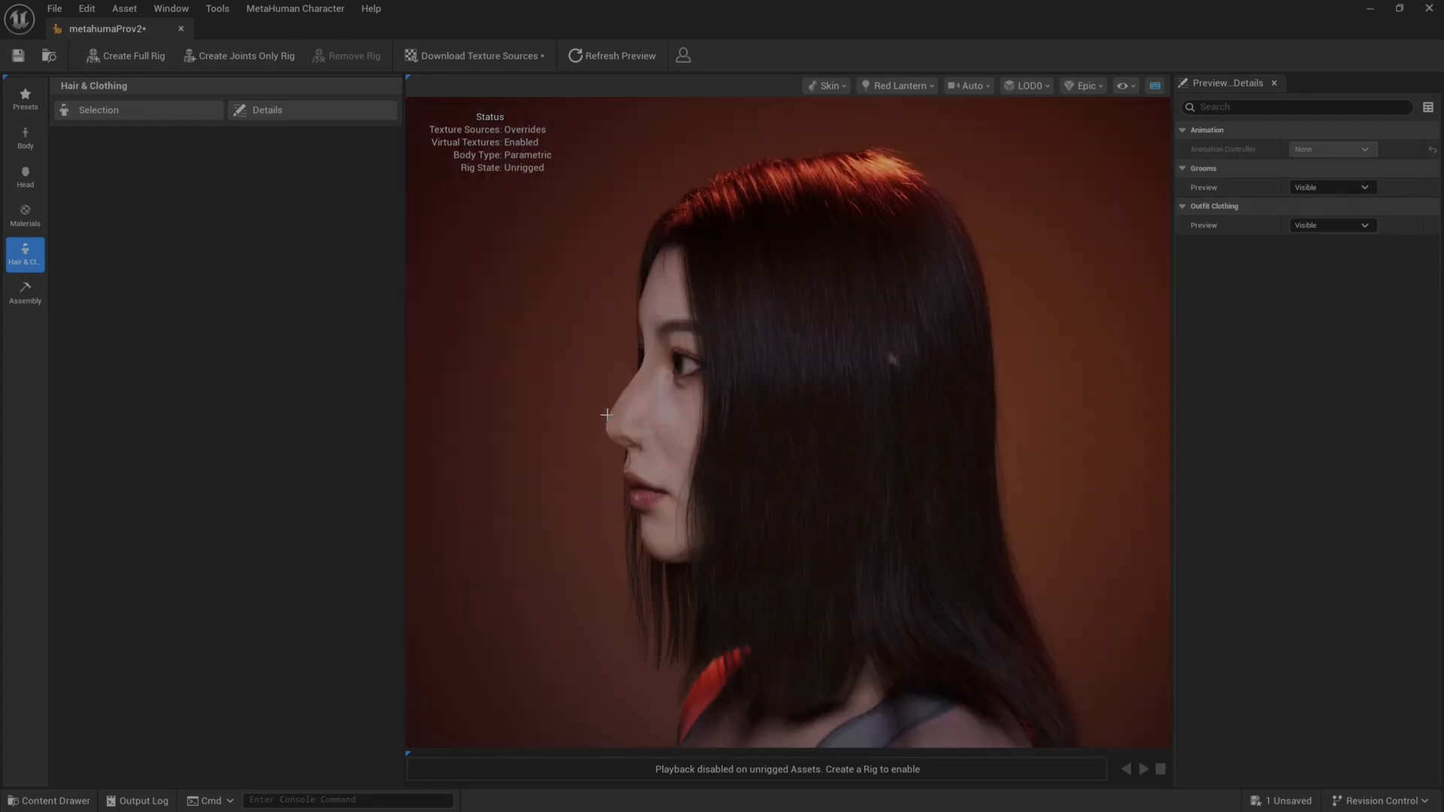
left_click_drag(602, 416, 575, 455)
scroll(603, 415, "up", 4)
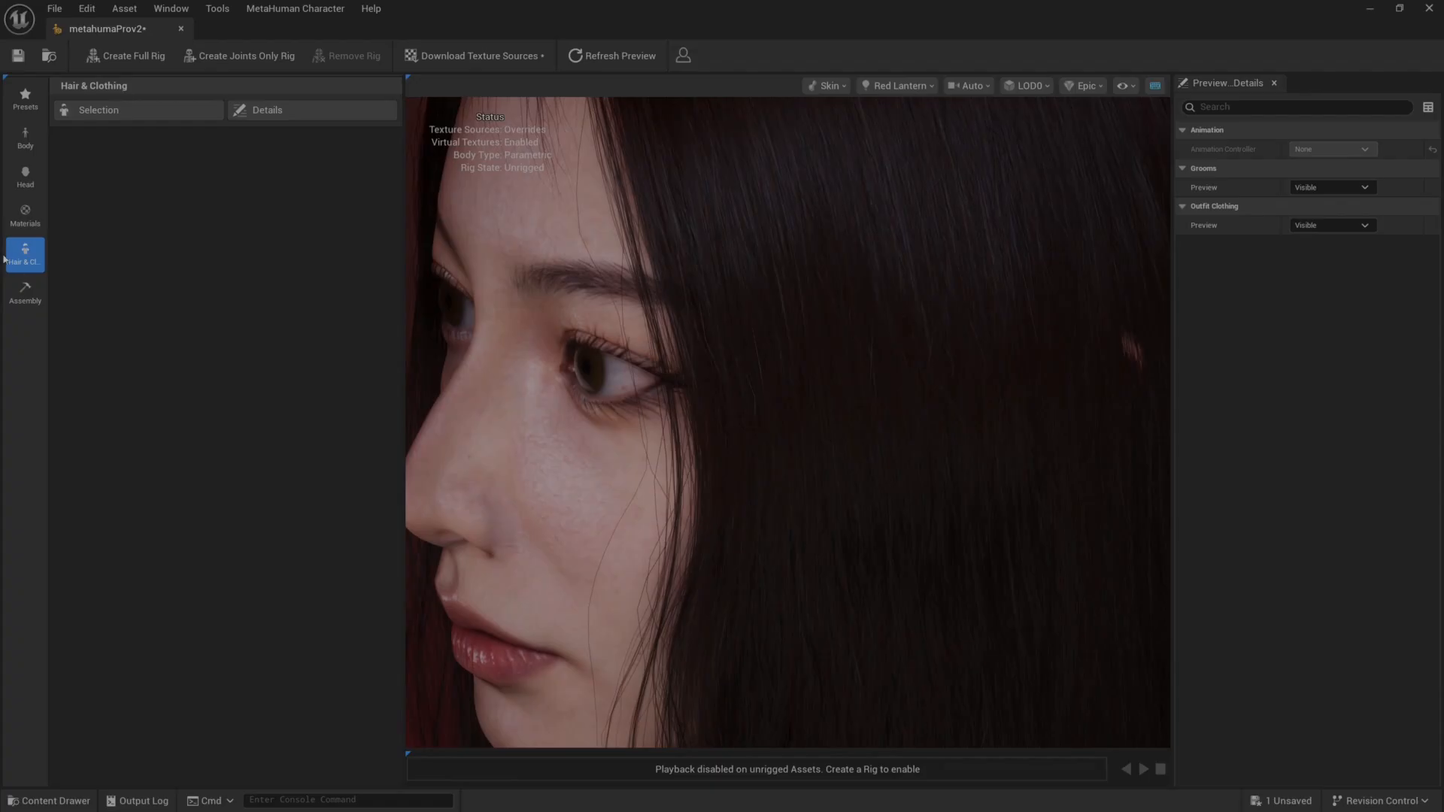
Apply the Long Thick Curl eyelashes groom to the character and view the face at an angle.
left_click(18, 217)
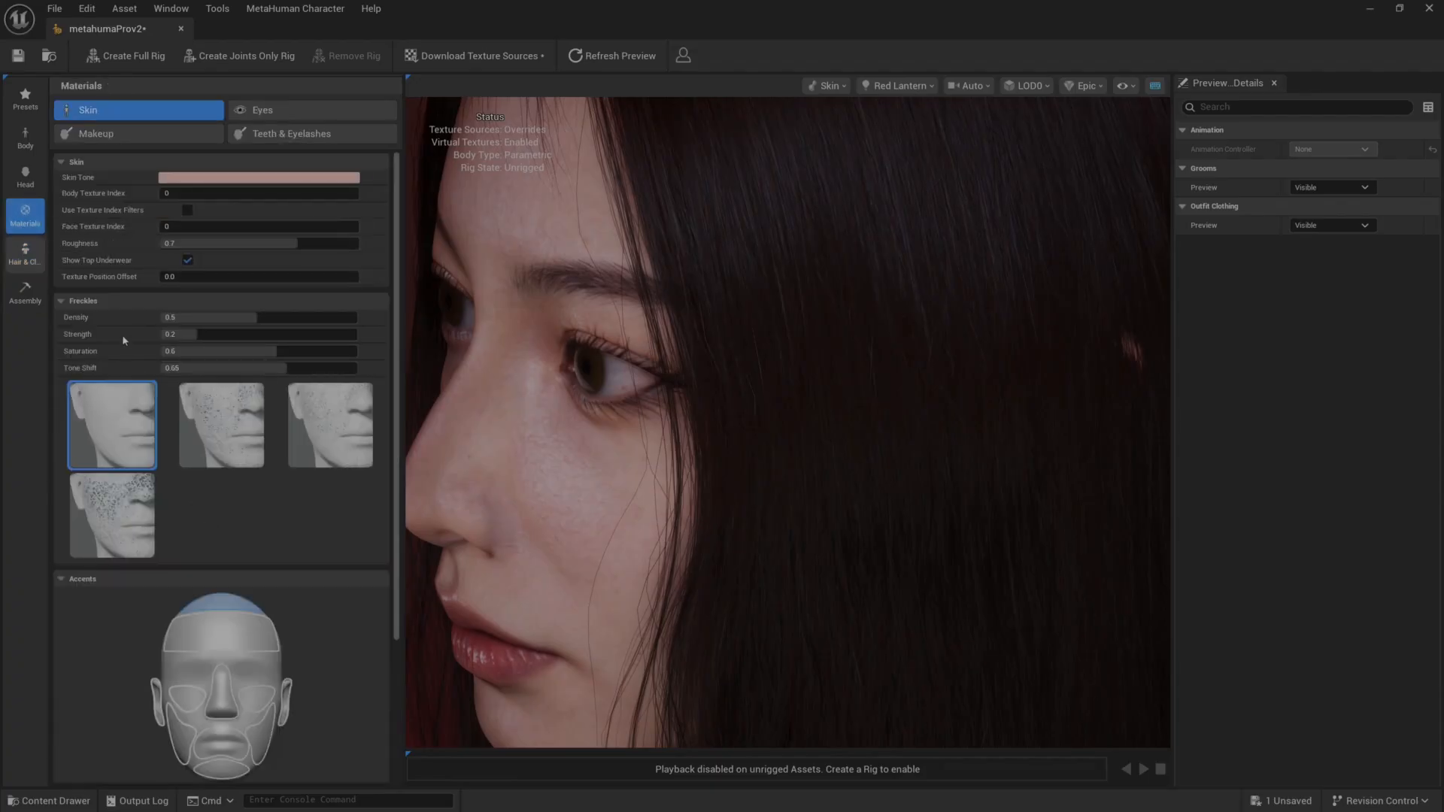
left_click(26, 255)
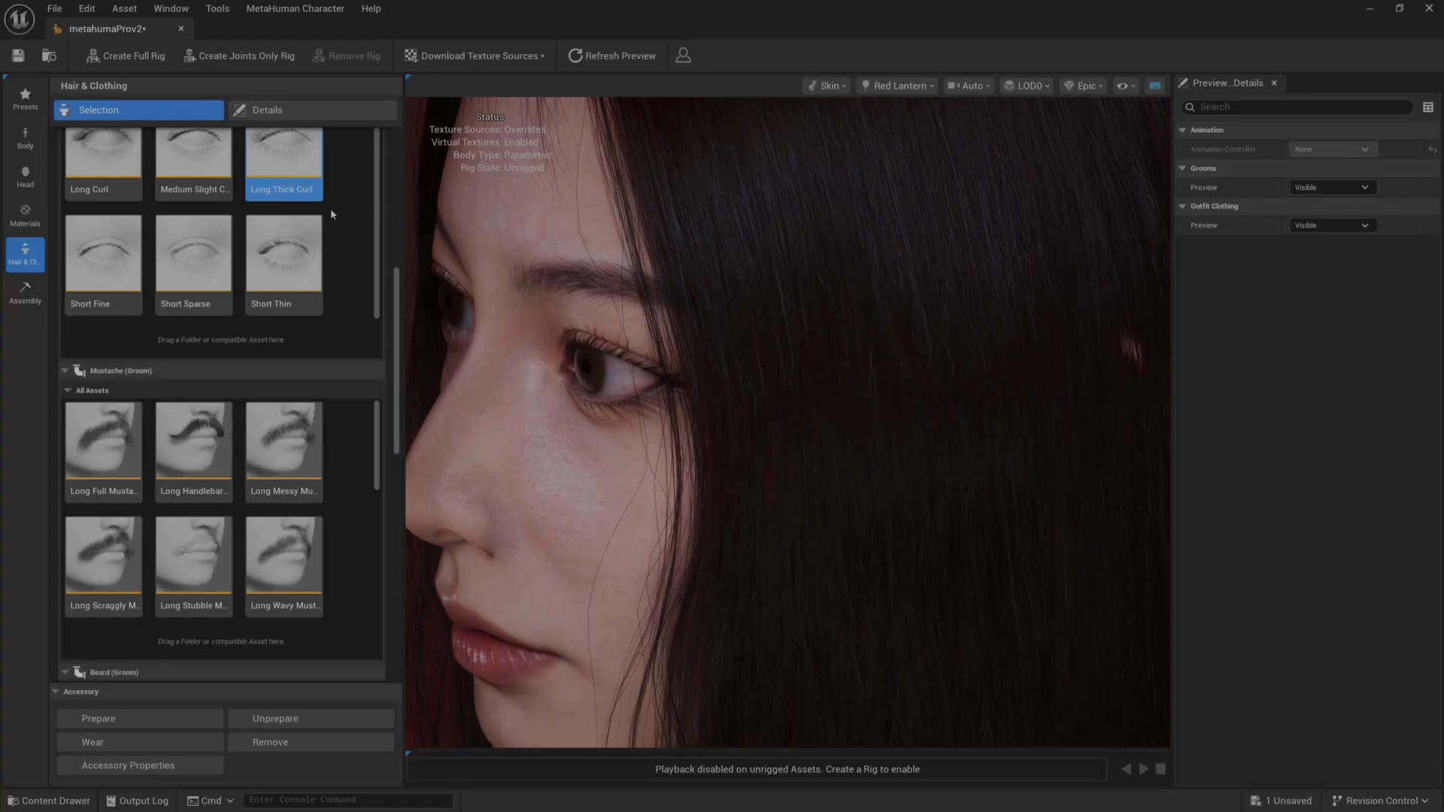
double_click(301, 177)
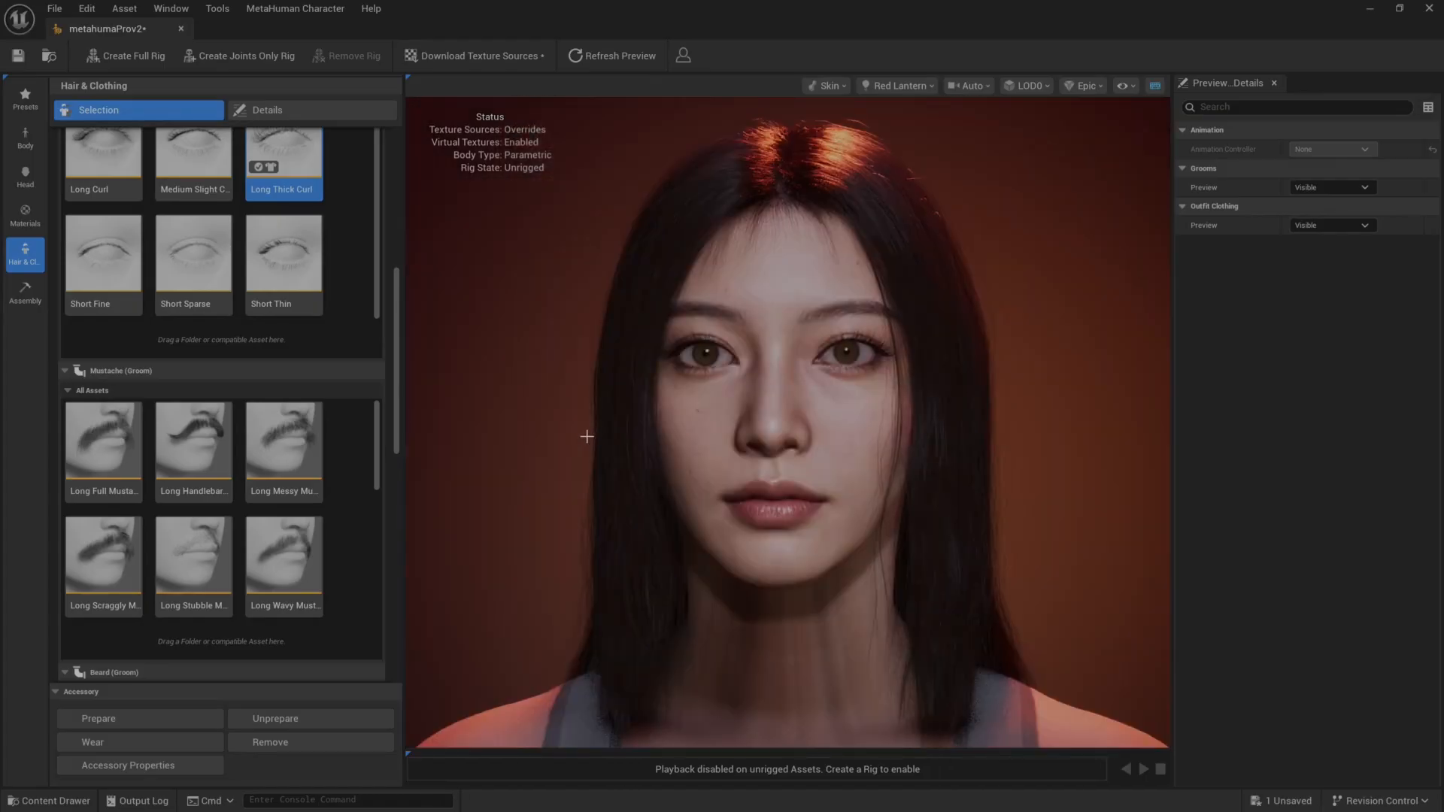
left_click_drag(587, 436, 489, 435)
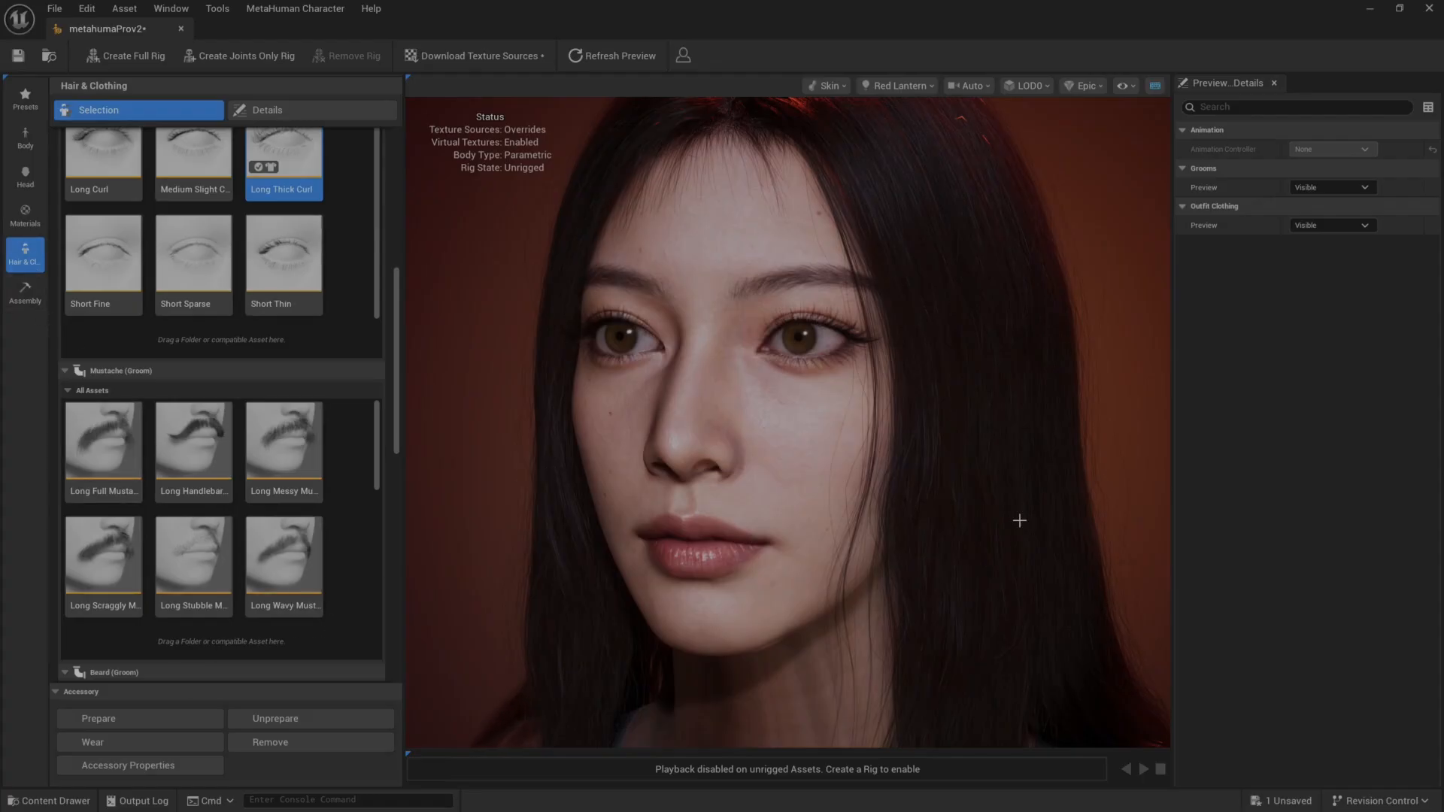
Create a joints-only rig for the character and scrub its idle animation.
left_click(217, 61)
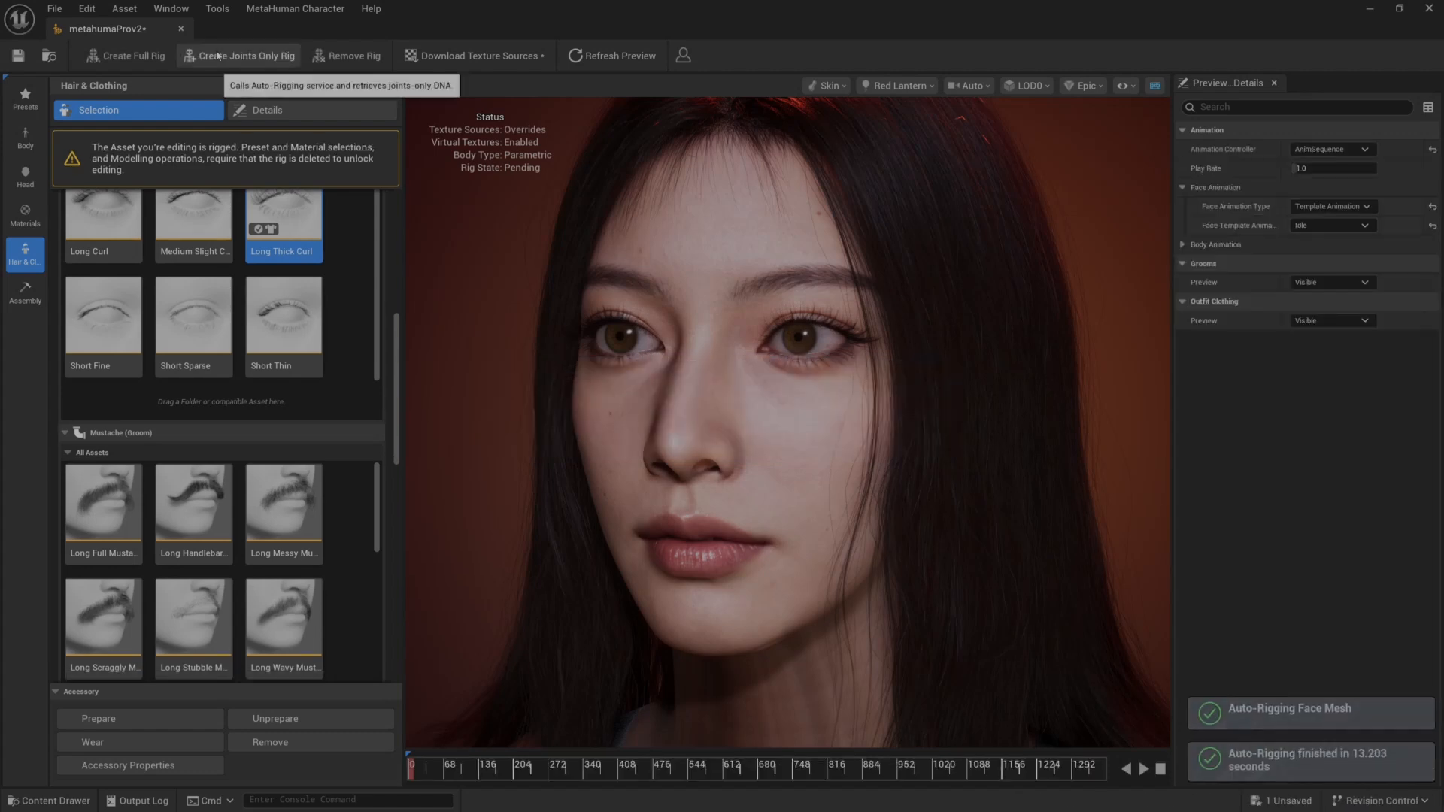
scroll(677, 625, "down", 5)
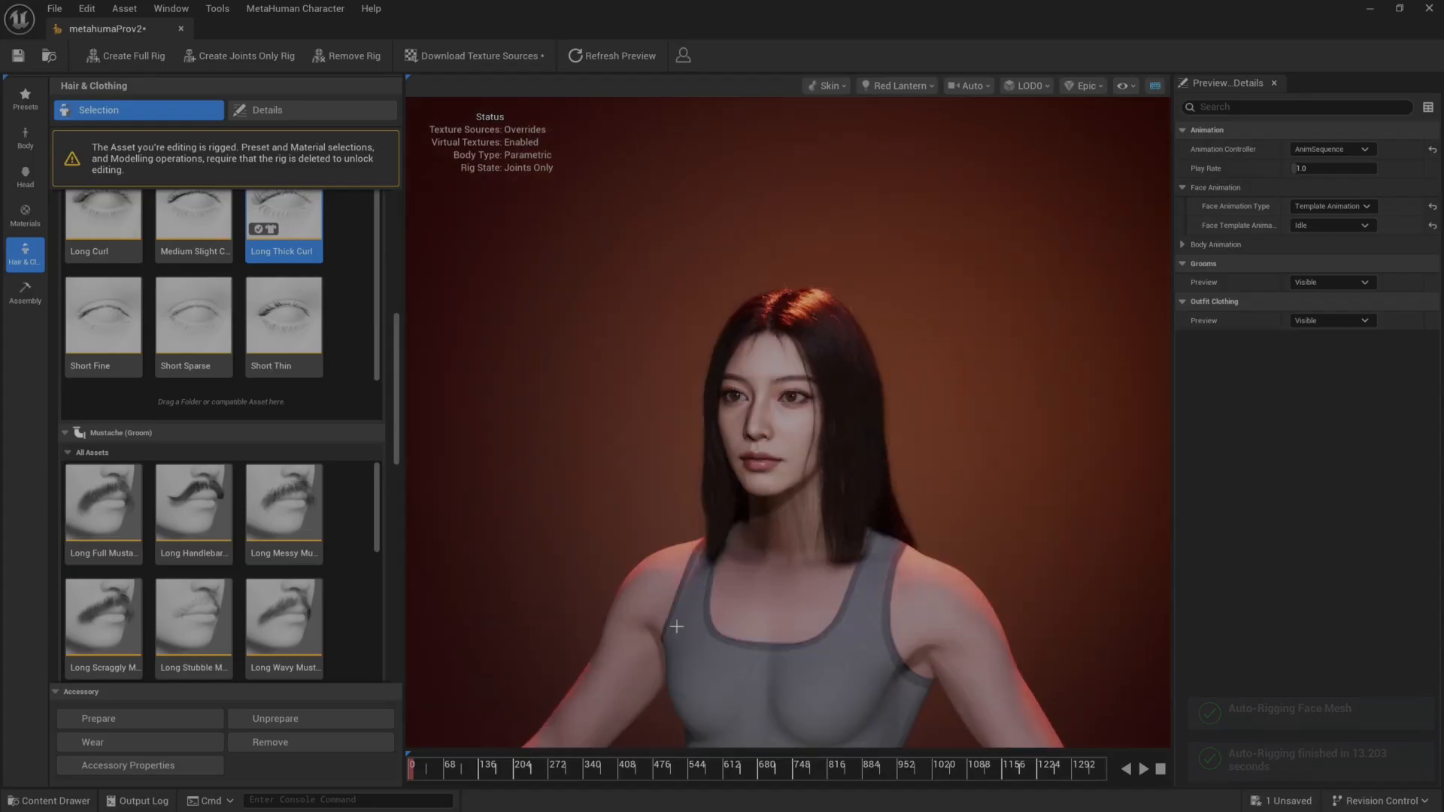
scroll(648, 623, "up", 2)
left_click_drag(484, 772, 408, 775)
Set the face template animation to FaceROM and play it on the rigged character.
left_click(1324, 225)
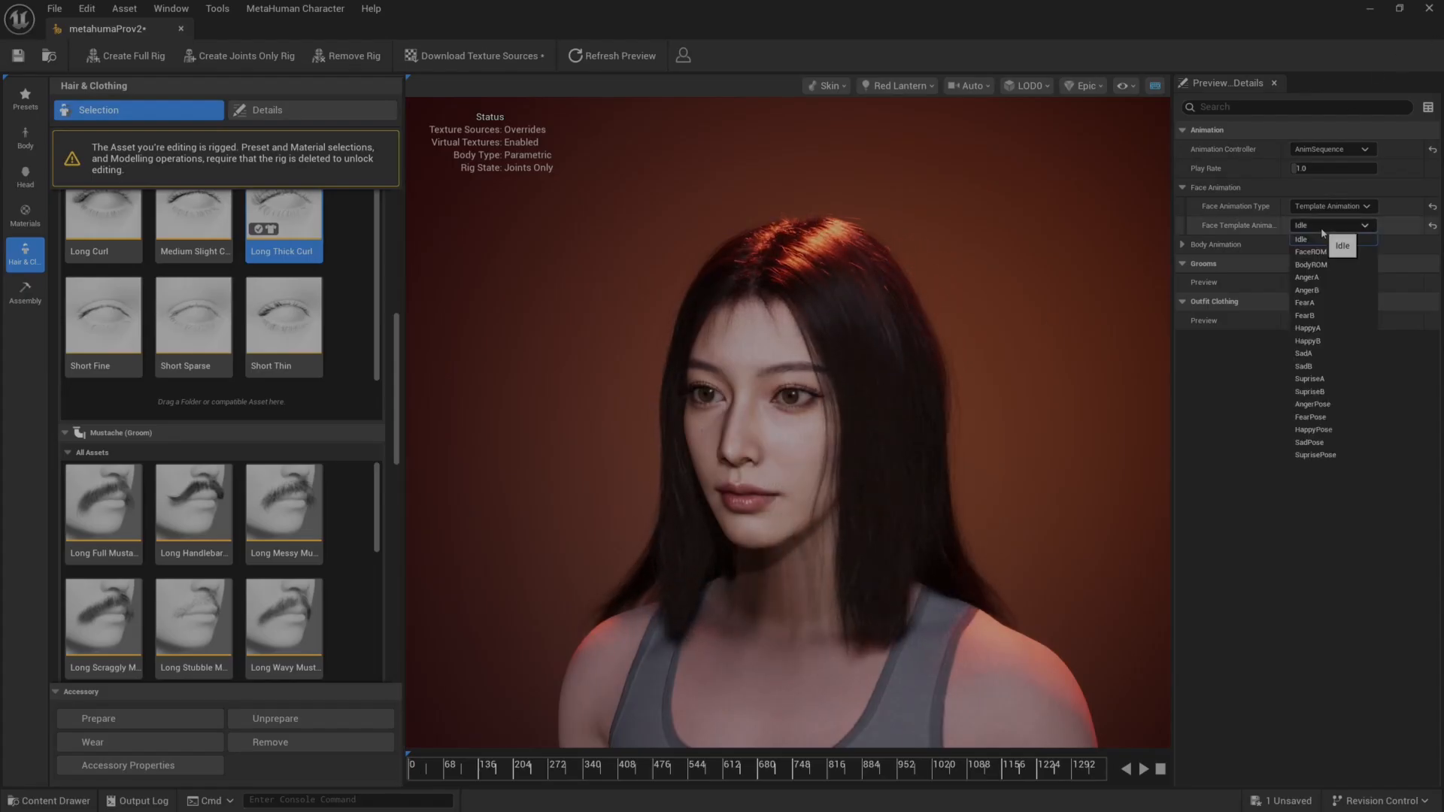
left_click(1326, 255)
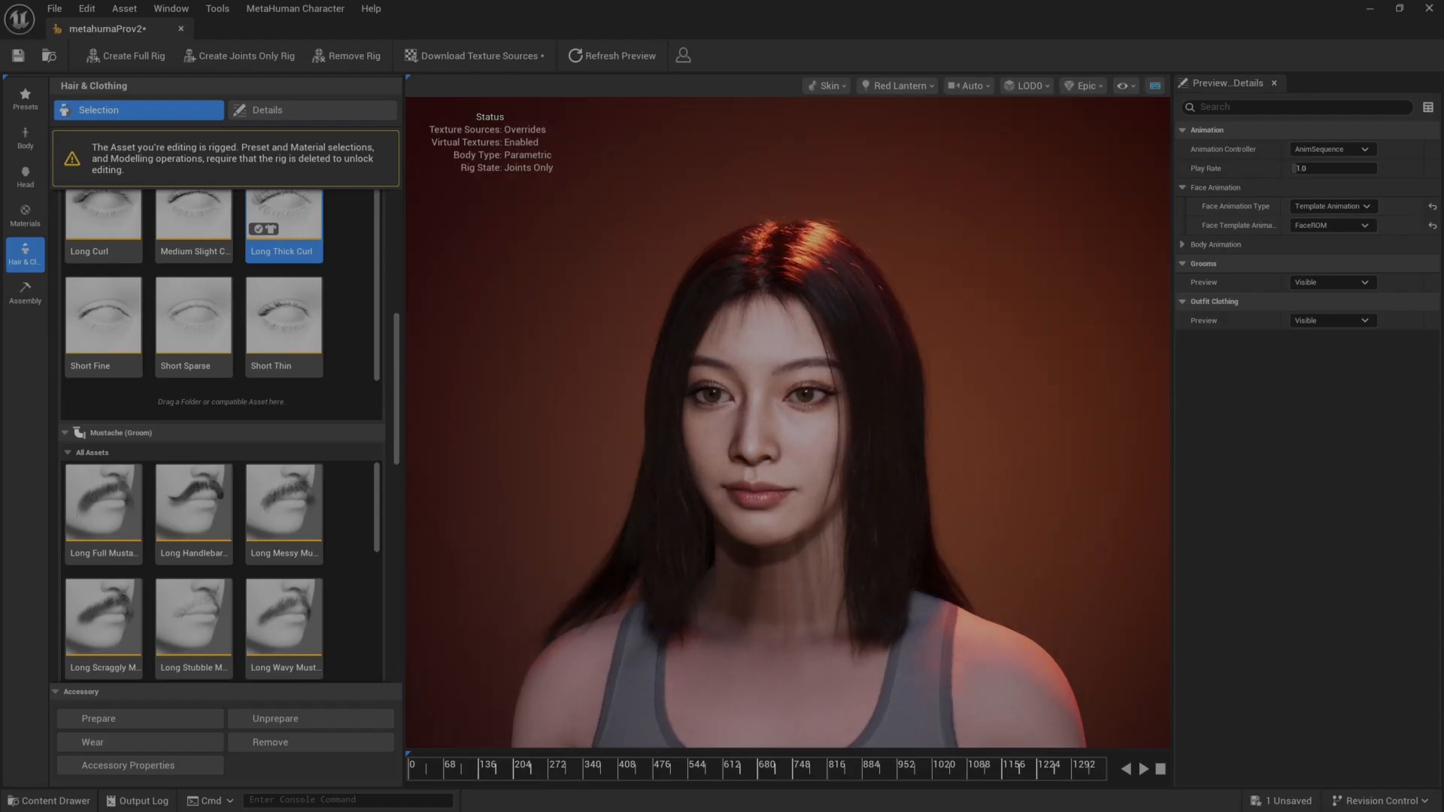
scroll(949, 389, "up", 5)
scroll(949, 389, "down", 3)
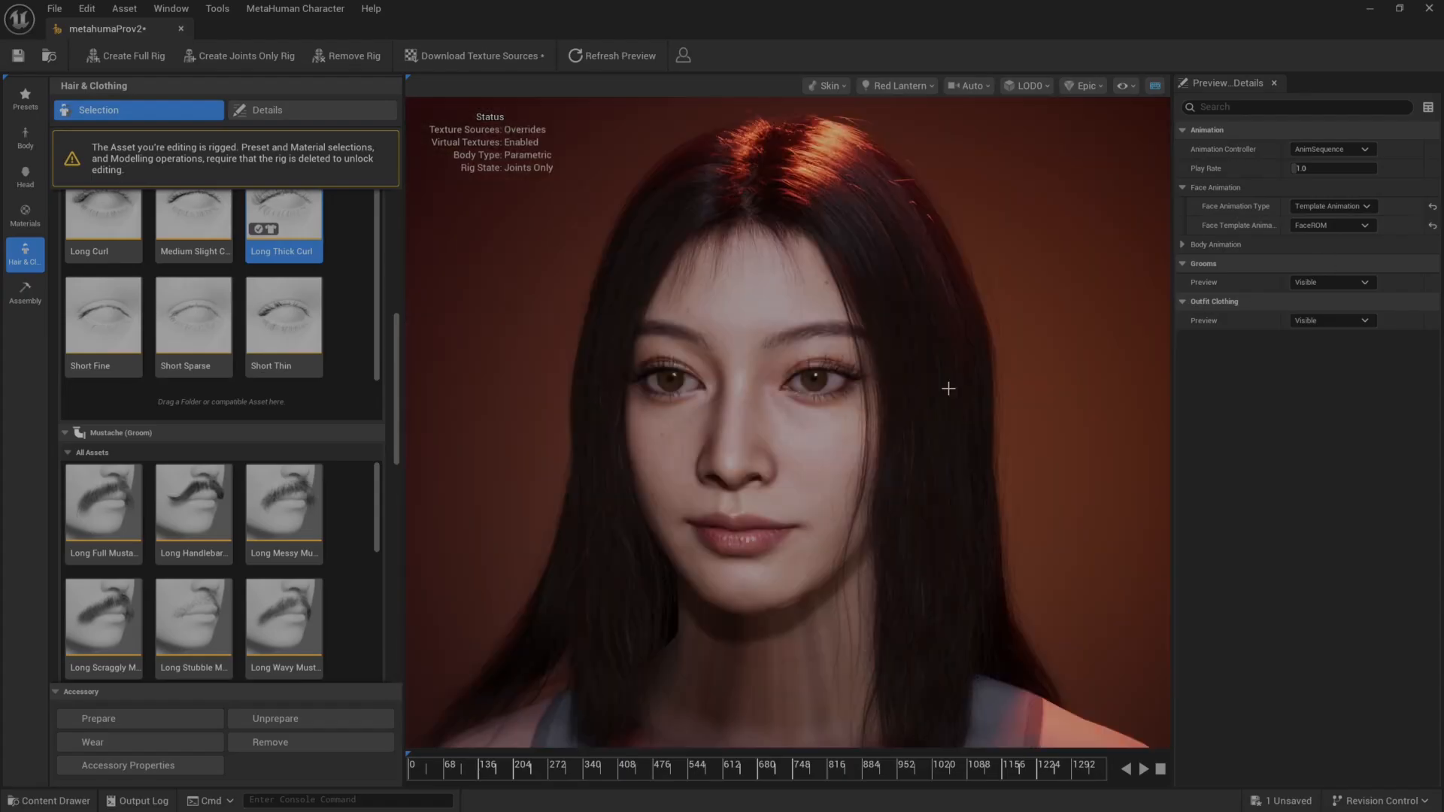
left_click(1329, 282)
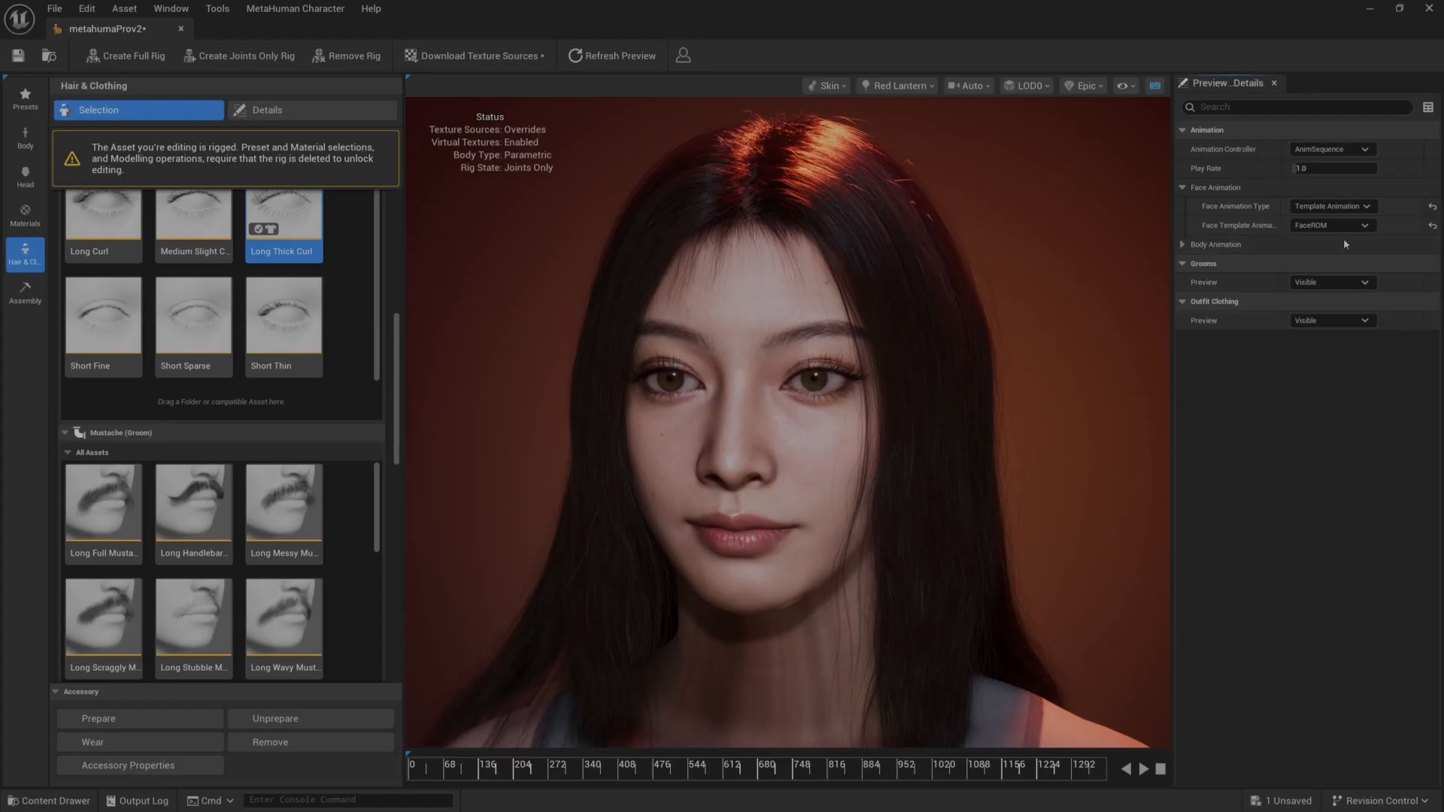
left_click(1142, 769)
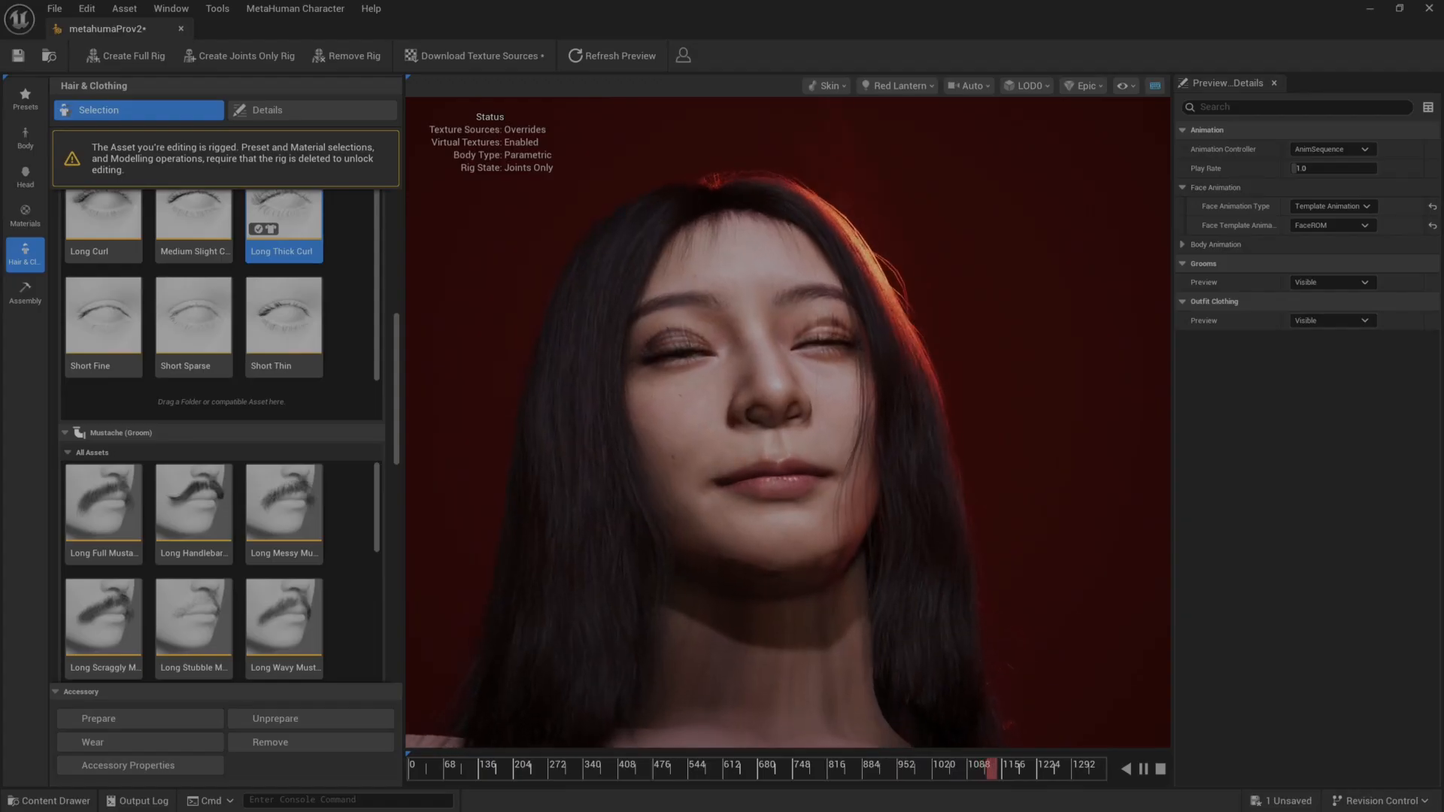
Examine the face, eyelashes, skin and hair strands up close and from several angles while the FaceROM animation plays.
left_click_drag(824, 567, 825, 631)
scroll(825, 567, "down", 5)
scroll(807, 615, "down", 4)
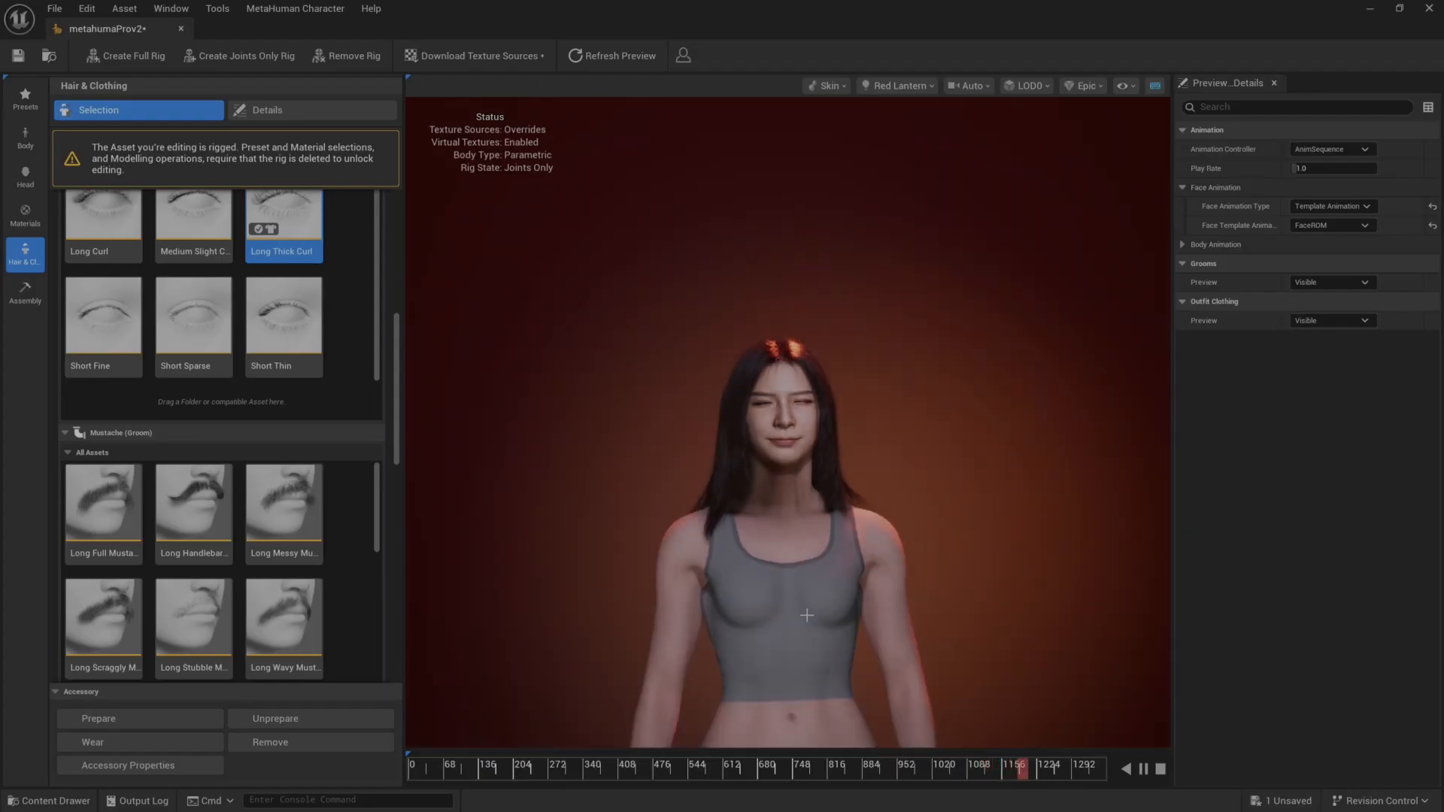
scroll(770, 568, "up", 7)
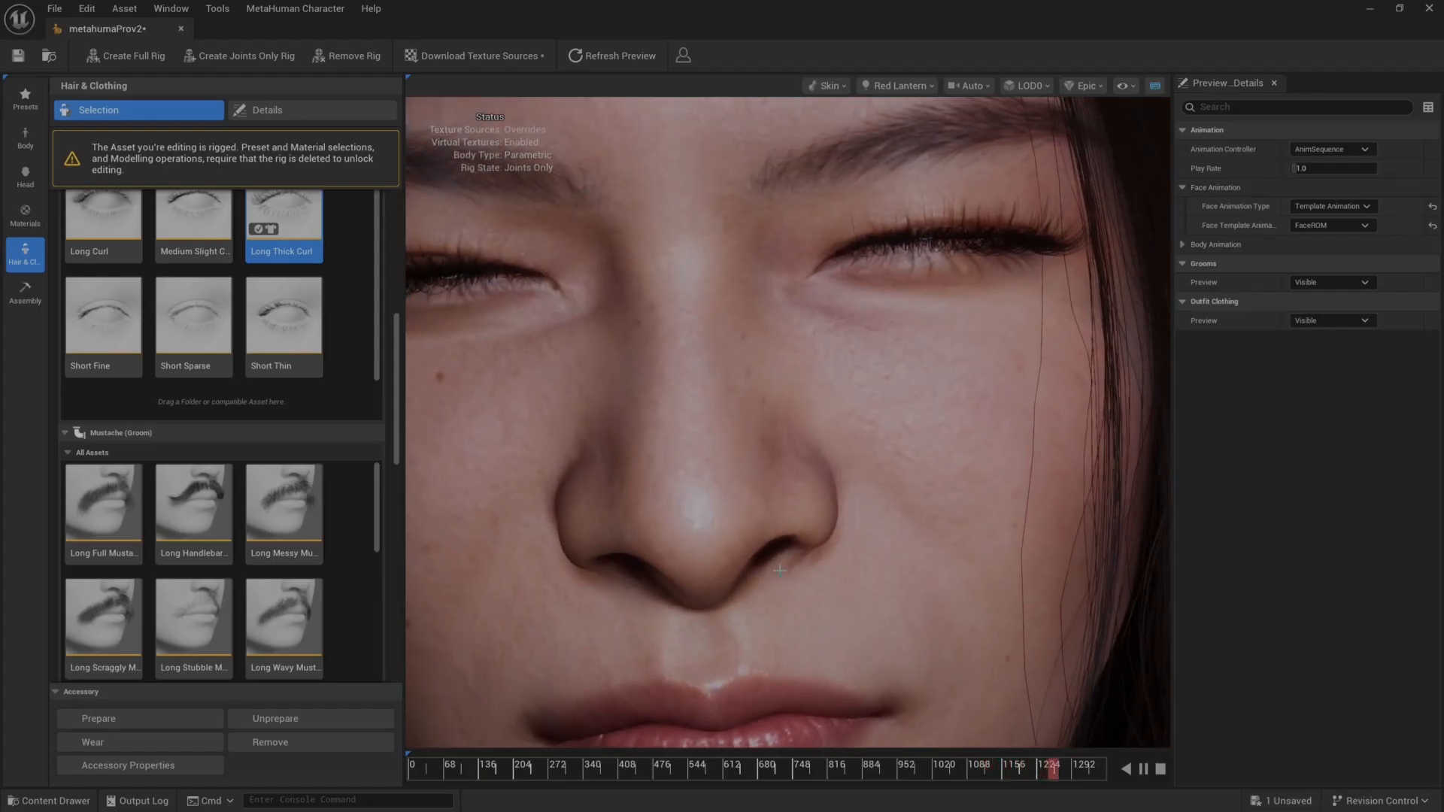
scroll(777, 574, "down", 4)
scroll(779, 575, "up", 4)
left_click_drag(798, 578, 884, 579)
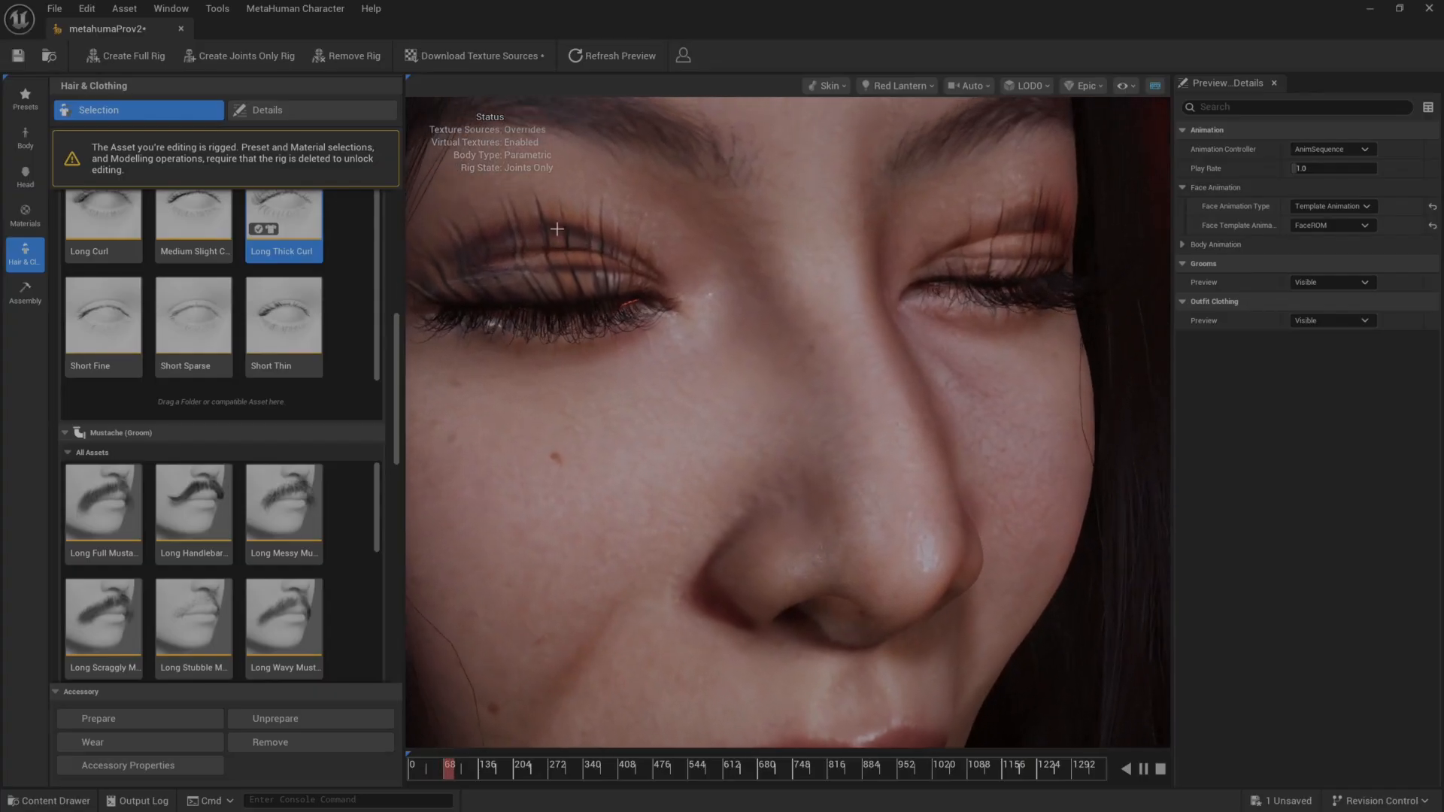
scroll(703, 390, "down", 5)
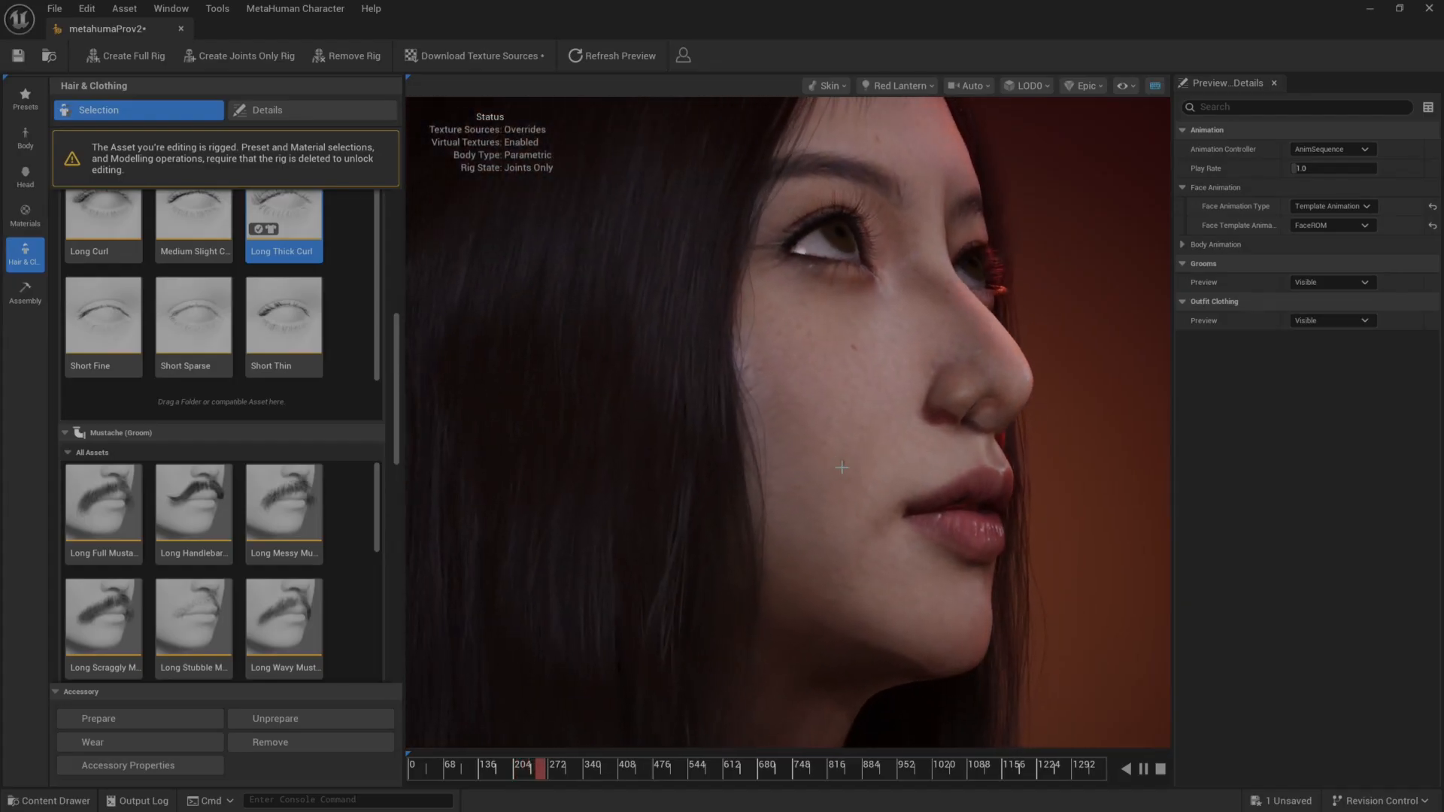
scroll(848, 462, "up", 2)
scroll(848, 461, "down", 6)
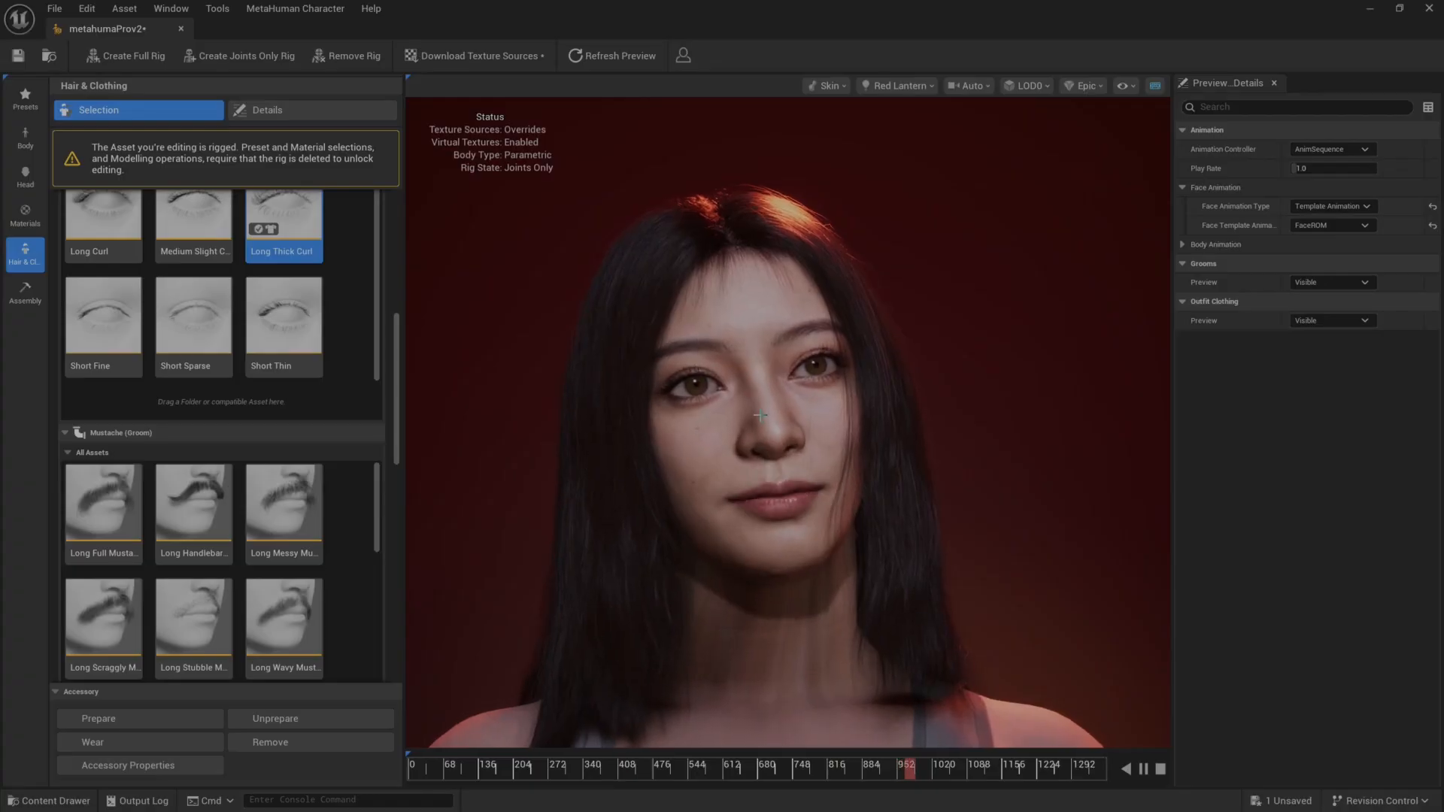
scroll(805, 449, "up", 8)
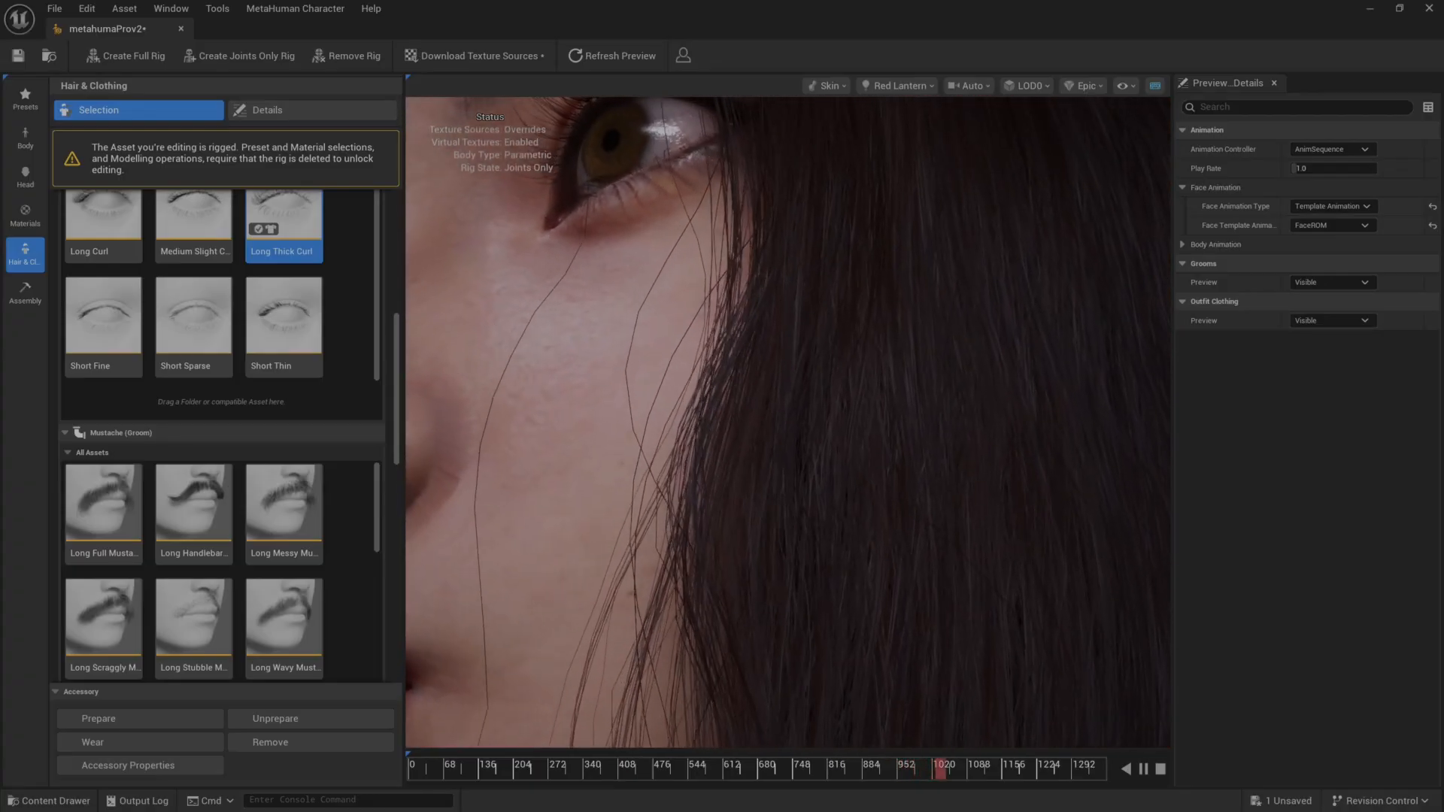
scroll(848, 492, "down", 8)
left_click_drag(848, 493, 604, 468)
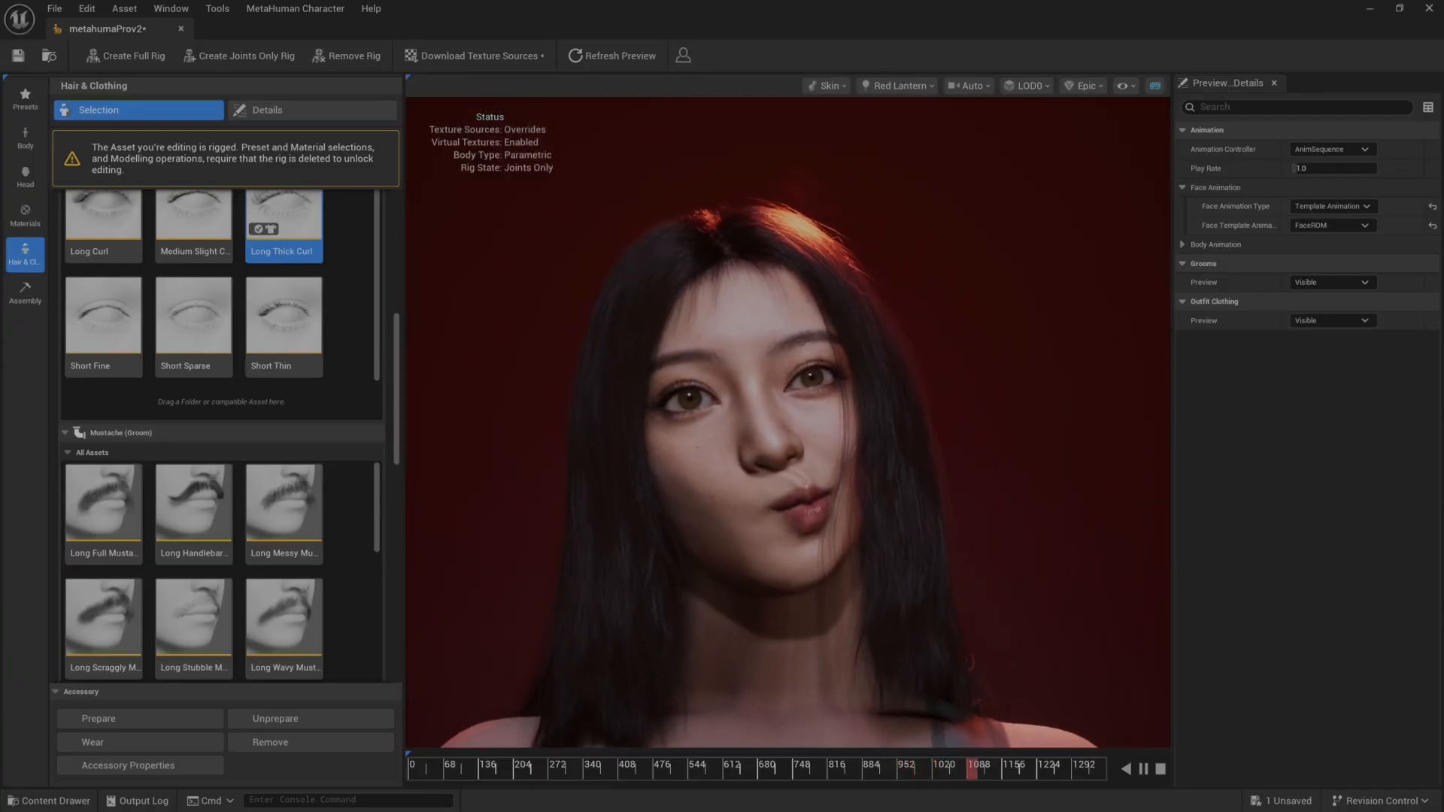
Switch the preview lighting environment from Red Lantern to Texture Booth.
left_click(895, 86)
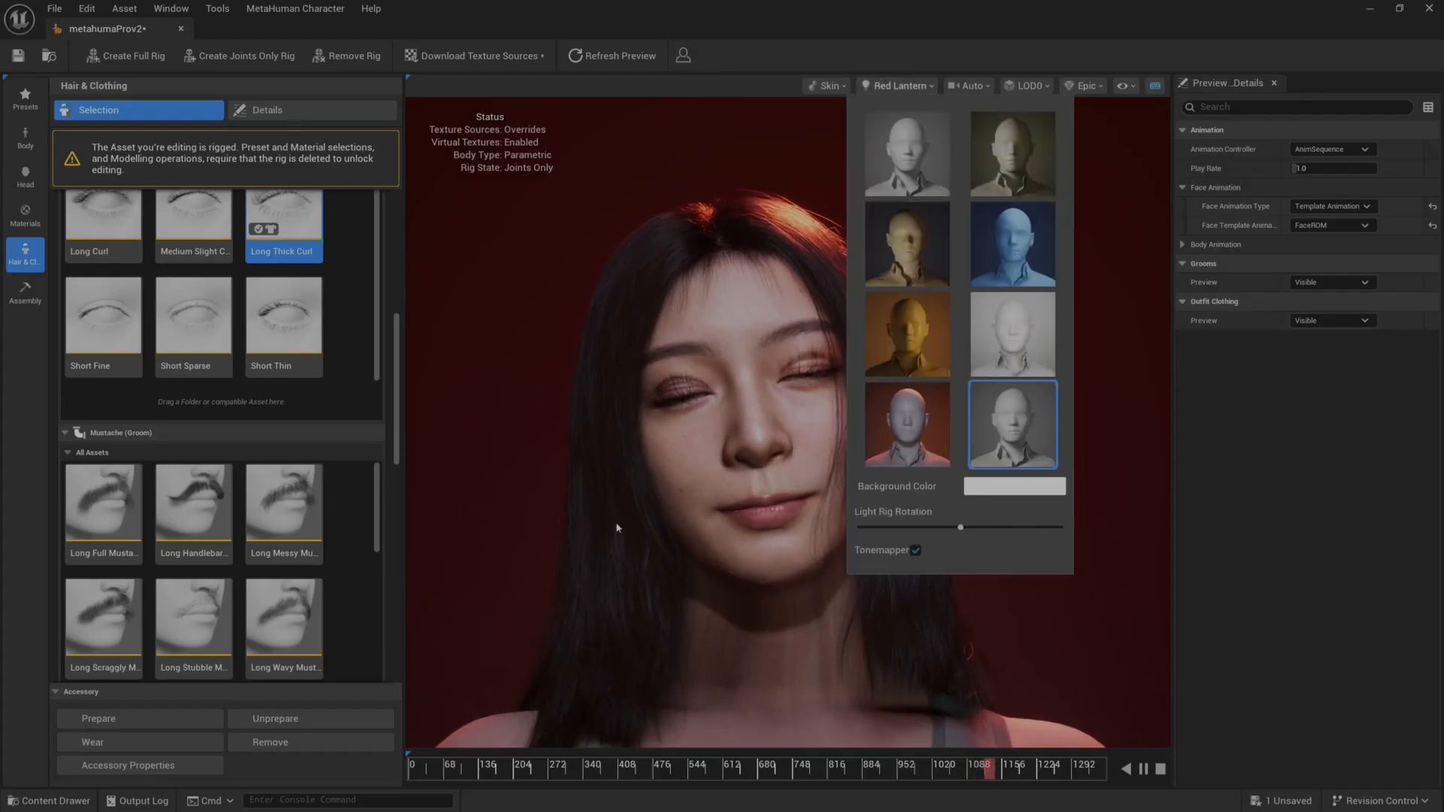
left_click(1012, 424)
left_click(681, 578)
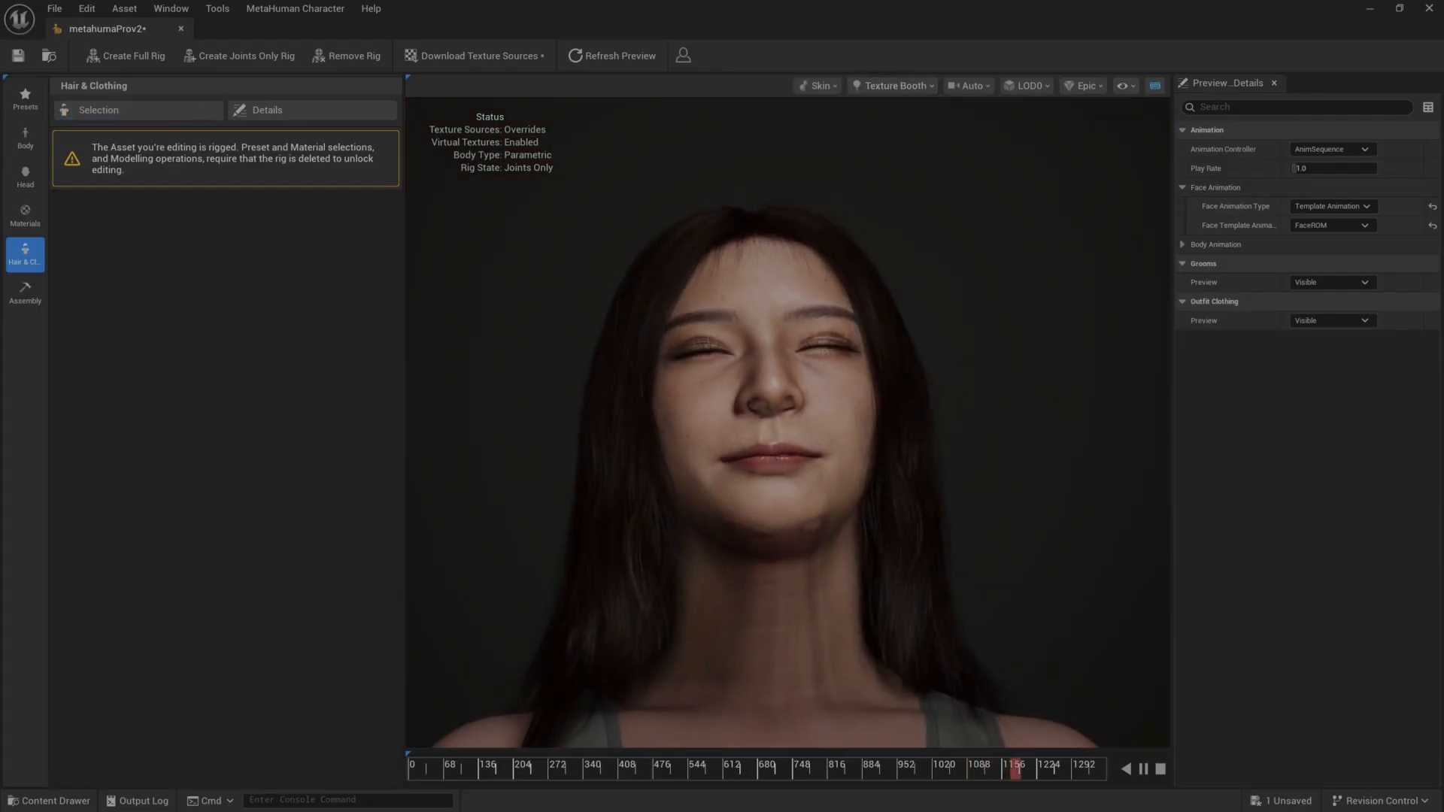